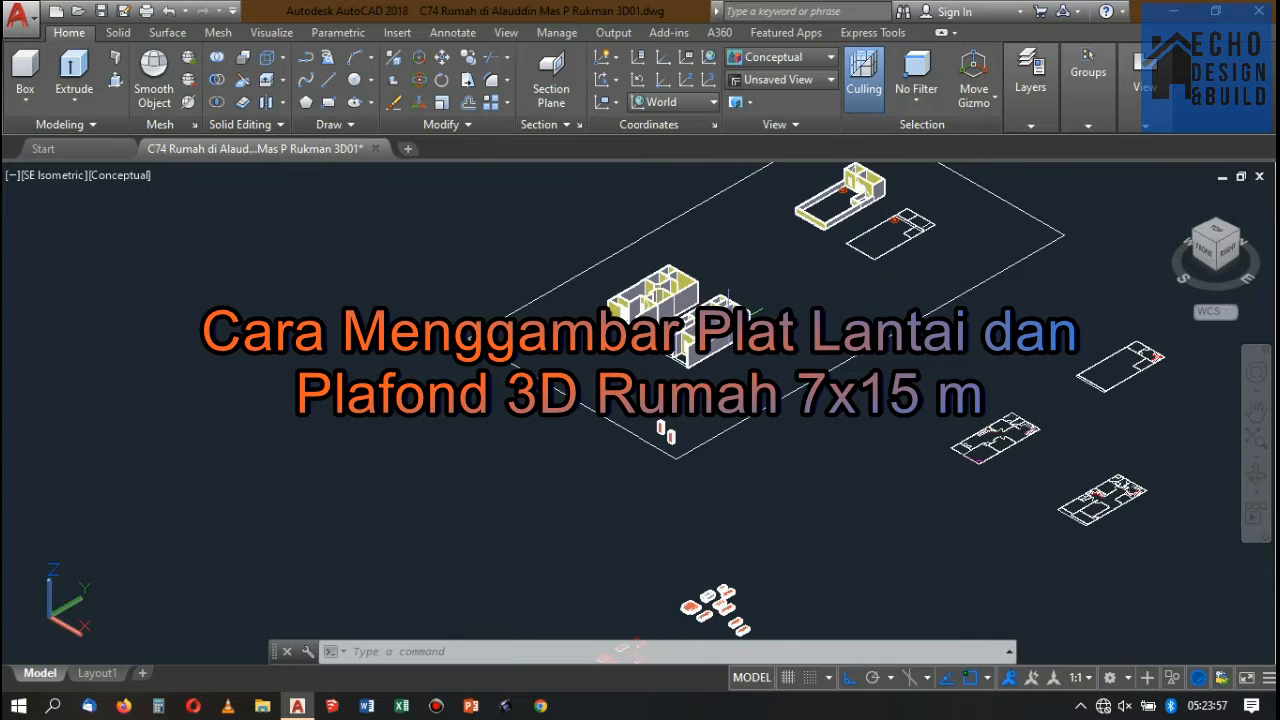
- Examine the 3D wall models of the house floors inside the plot outline, including the low-walled upper floor with its circular element
scroll(700, 400, up, 2)
scroll(682, 395, up, 2)
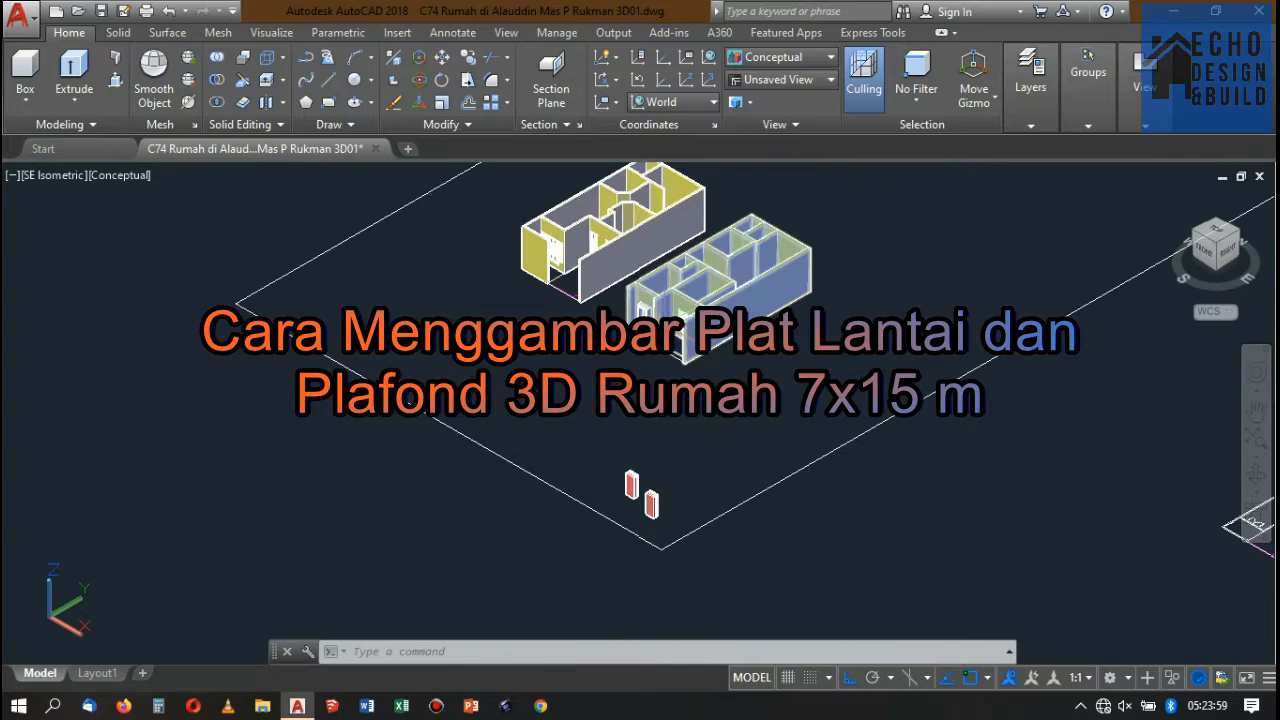
scroll(690, 270, up, 2)
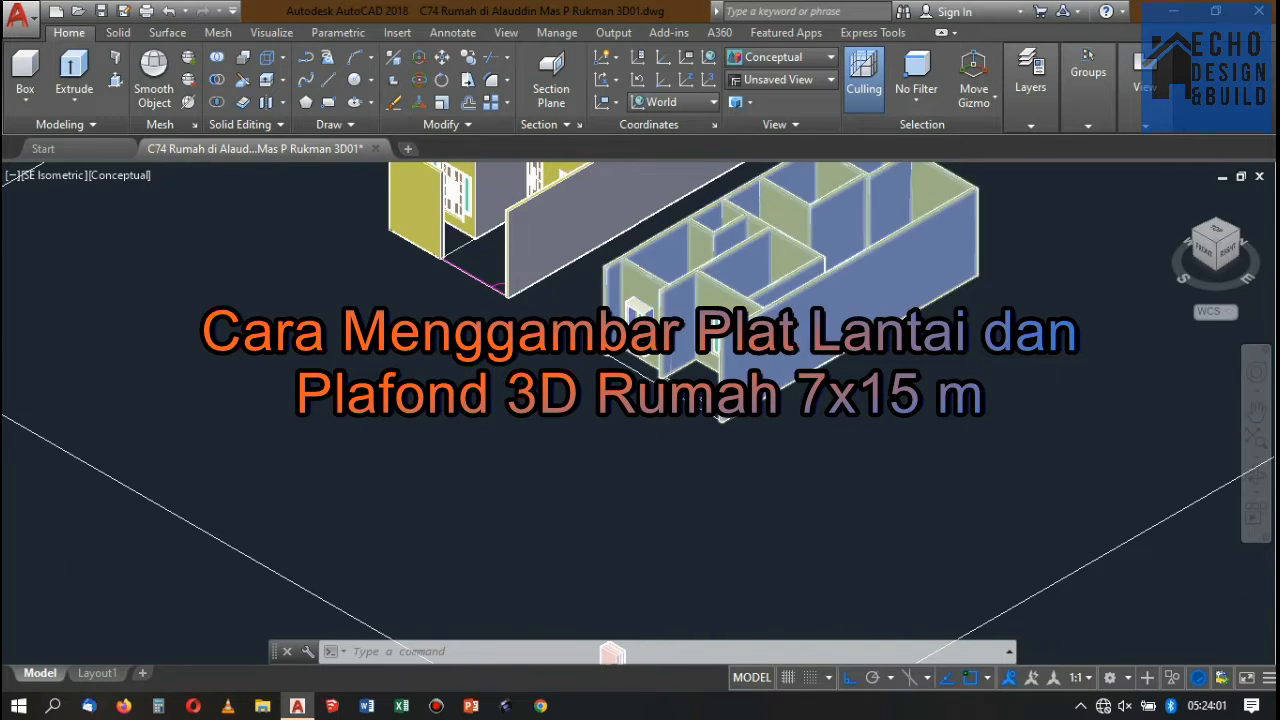
scroll(596, 205, down, 1)
scroll(596, 205, up, 4)
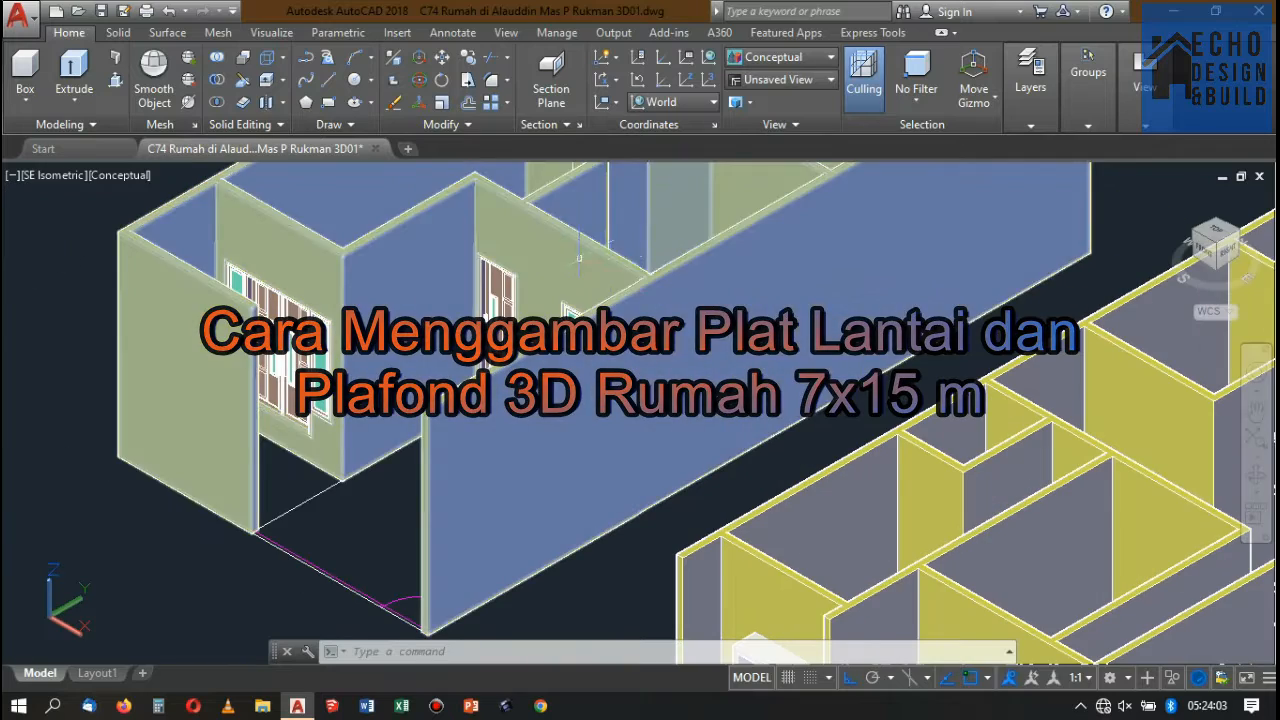
scroll(467, 396, down, 3)
scroll(590, 340, down, 5)
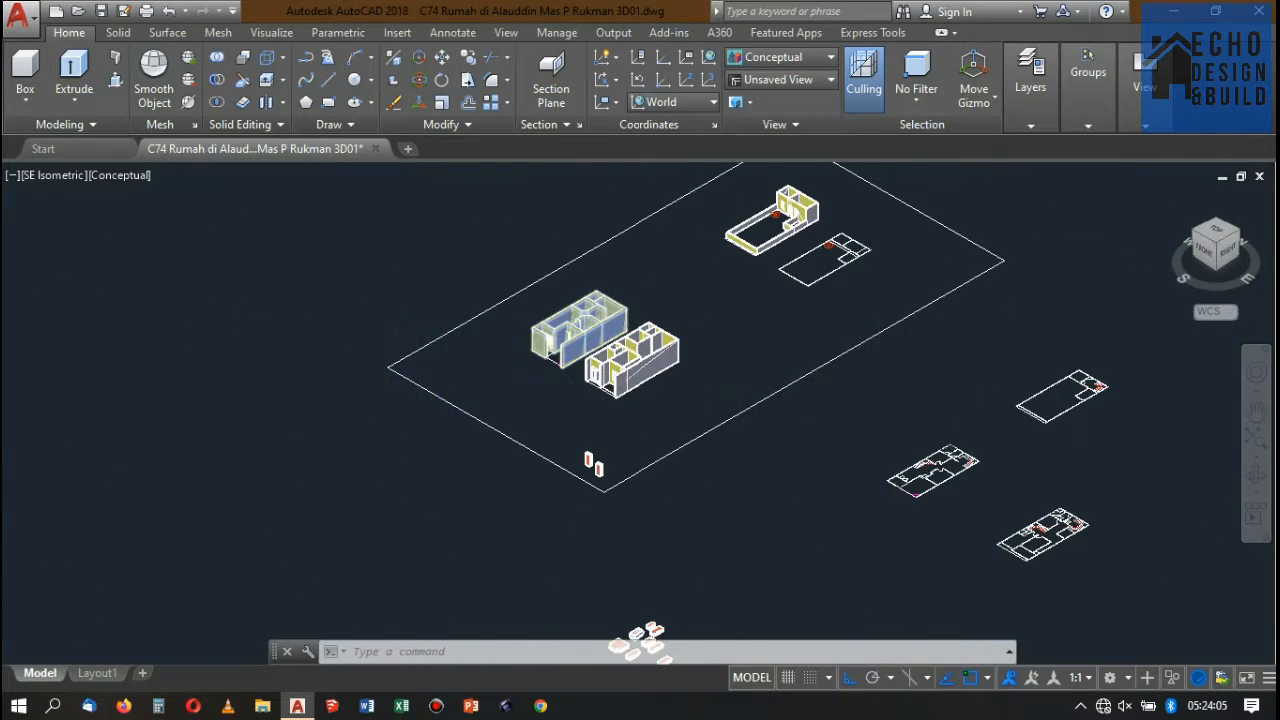
scroll(795, 205, up, 6)
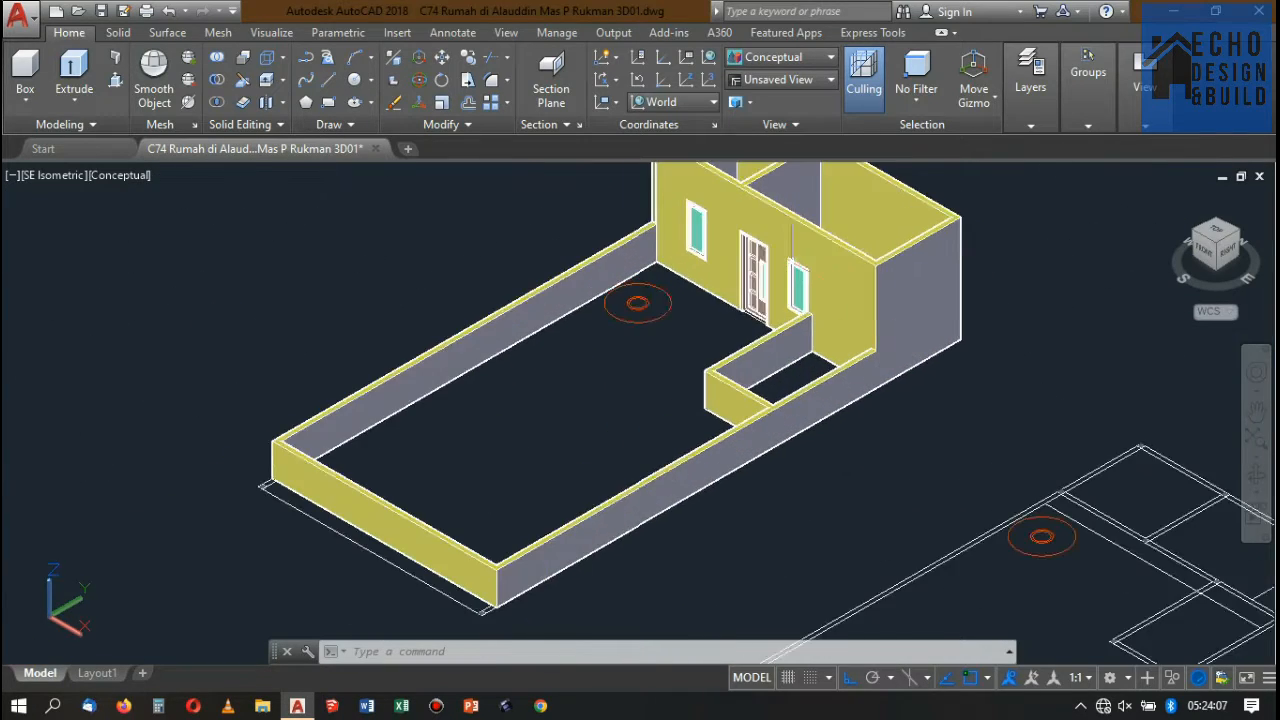
scroll(800, 263, down, 7)
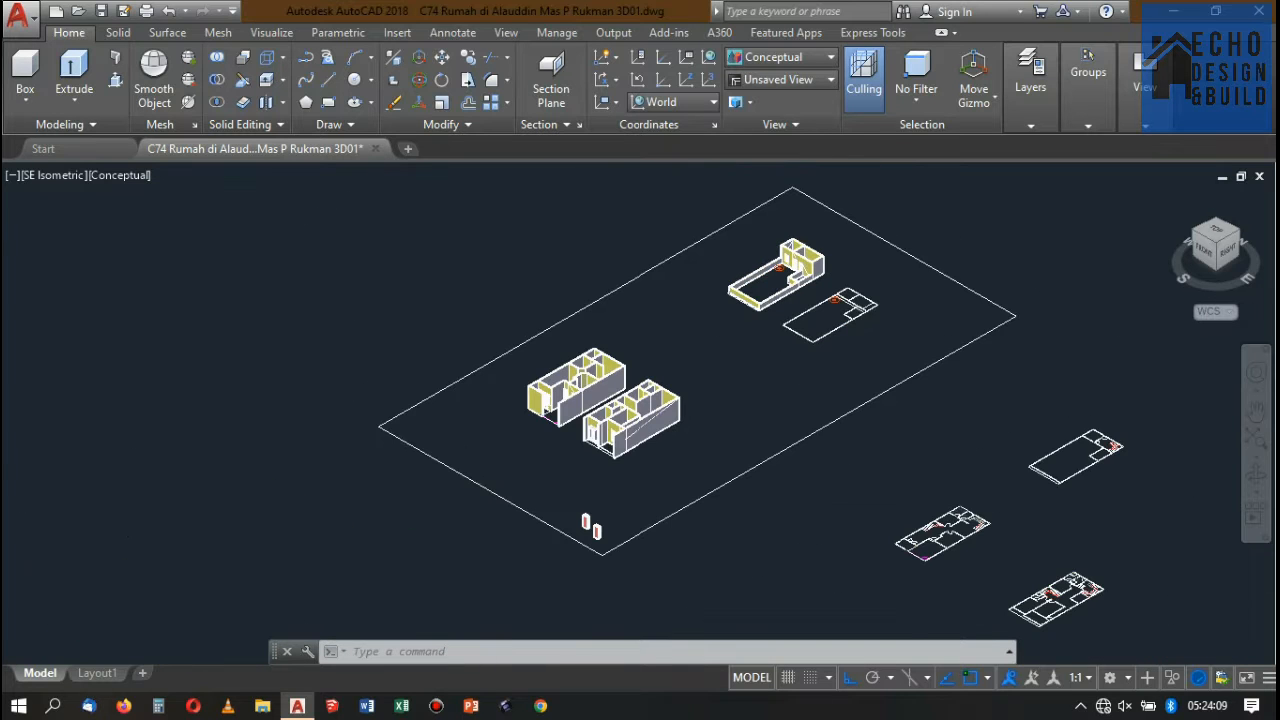
scroll(610, 350, down, 2)
scroll(650, 345, up, 5)
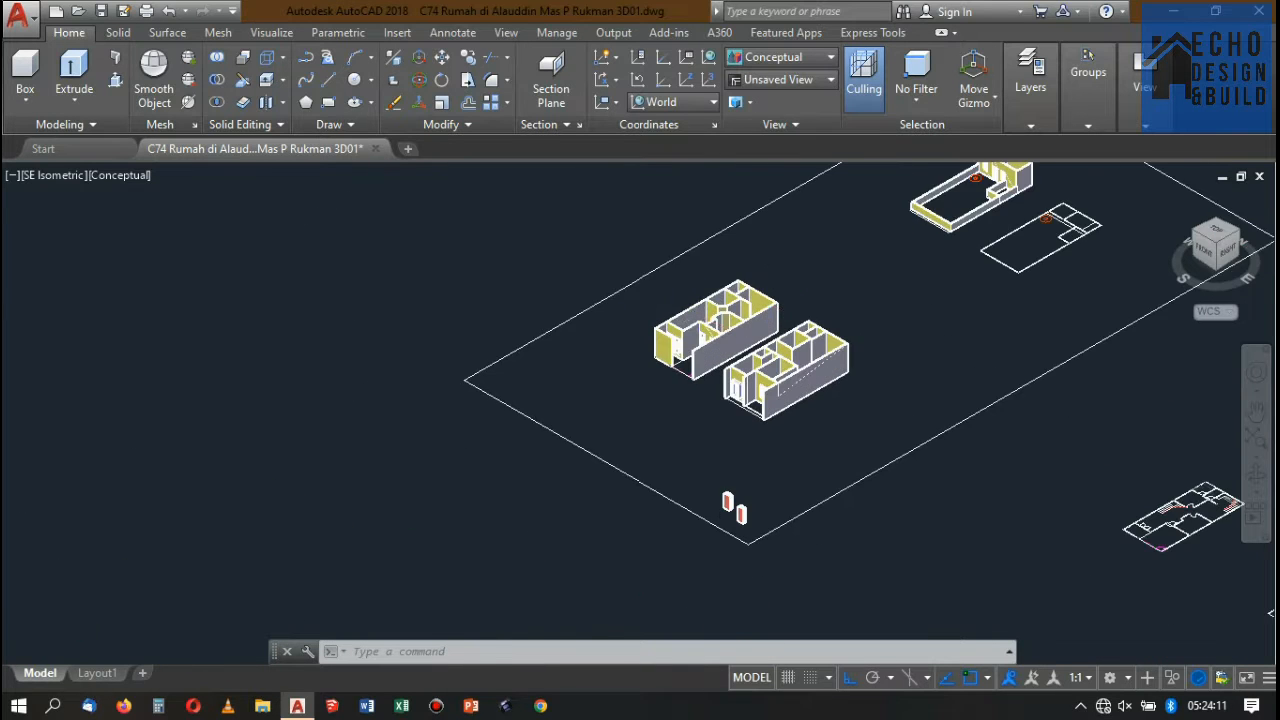
- Inspect the front door and window area of the house wall model and the two red blocks near the plot outline's corner
scroll(690, 342, up, 6)
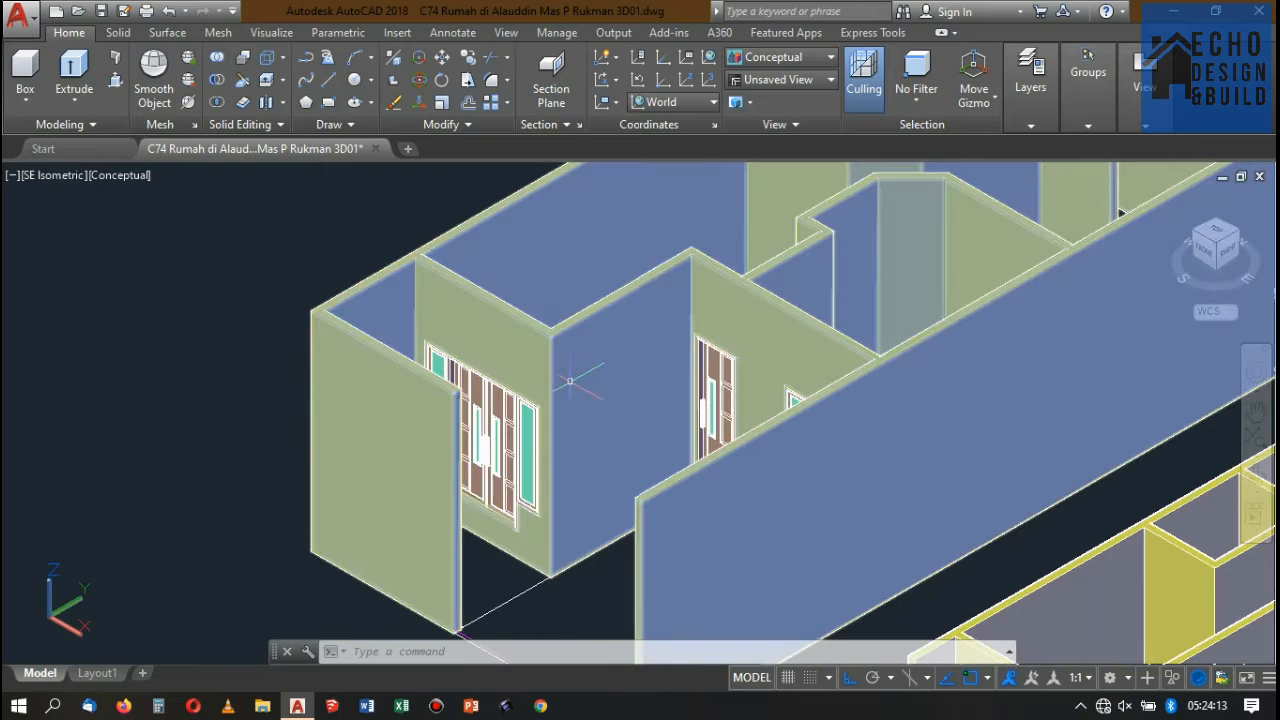
key(Escape)
scroll(595, 420, up, 2)
click(538, 360)
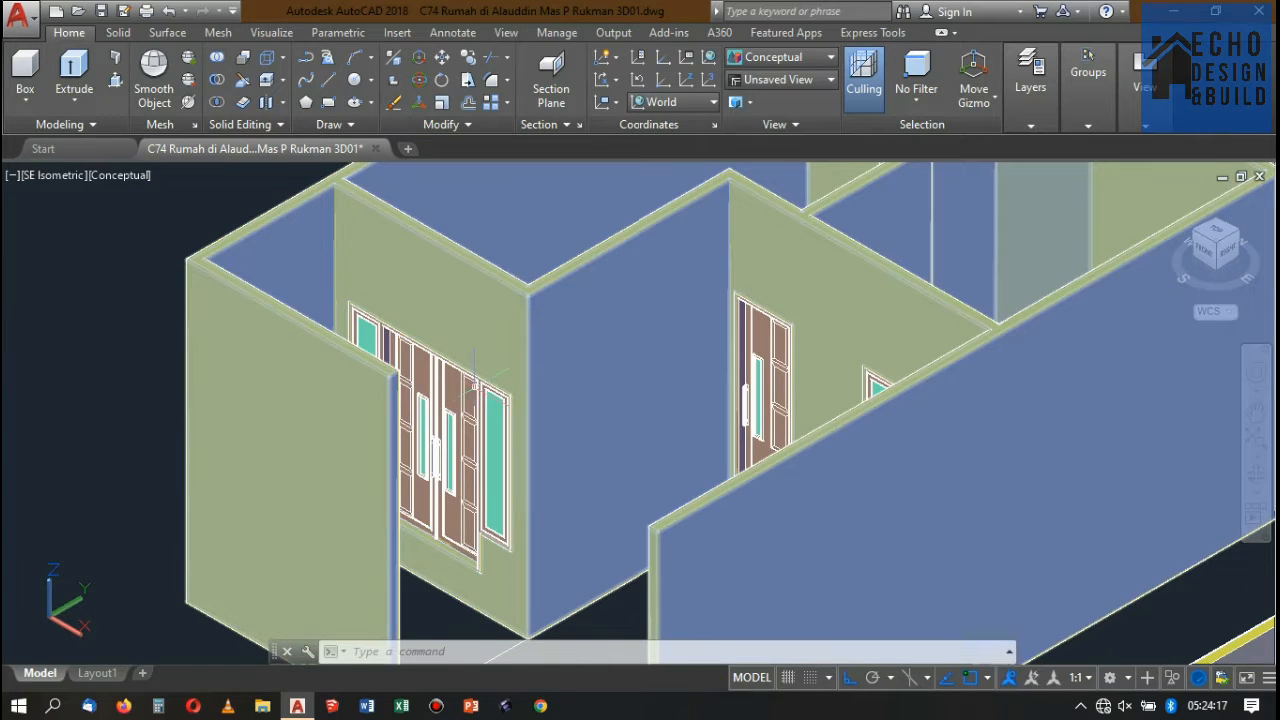
key(Escape)
scroll(474, 385, down, 6)
scroll(569, 320, up, 3)
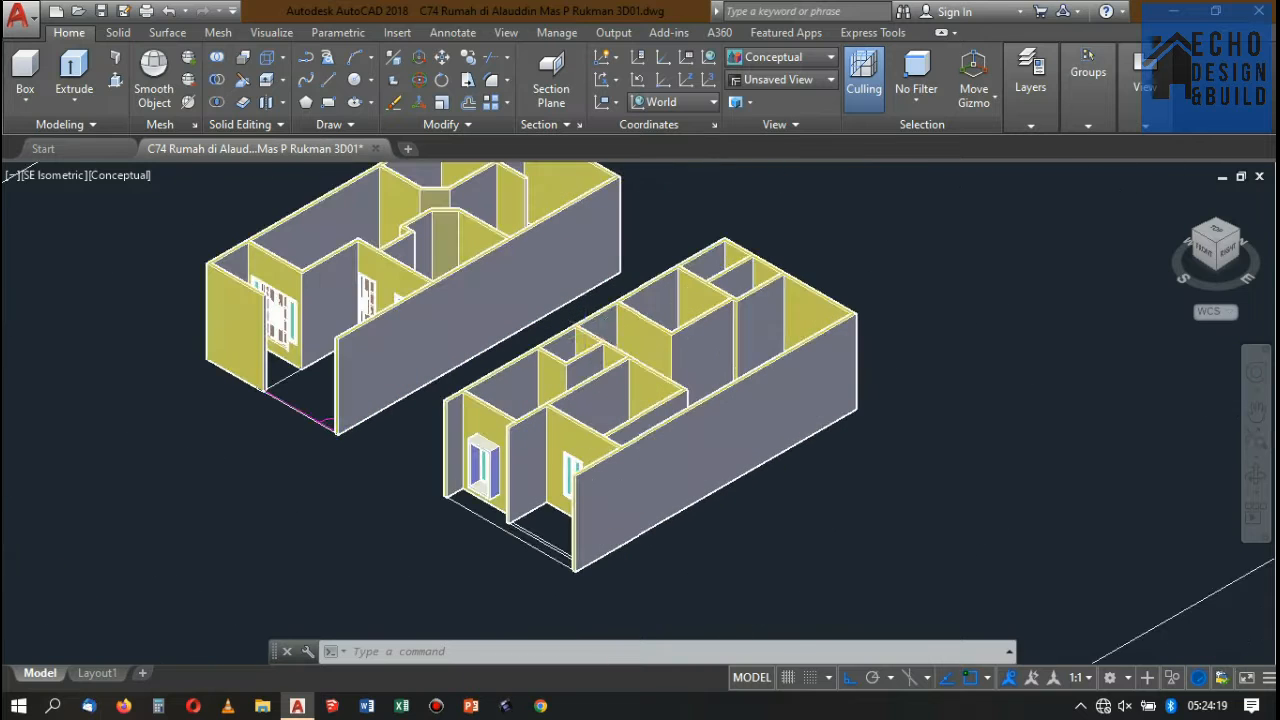
scroll(580, 335, down, 5)
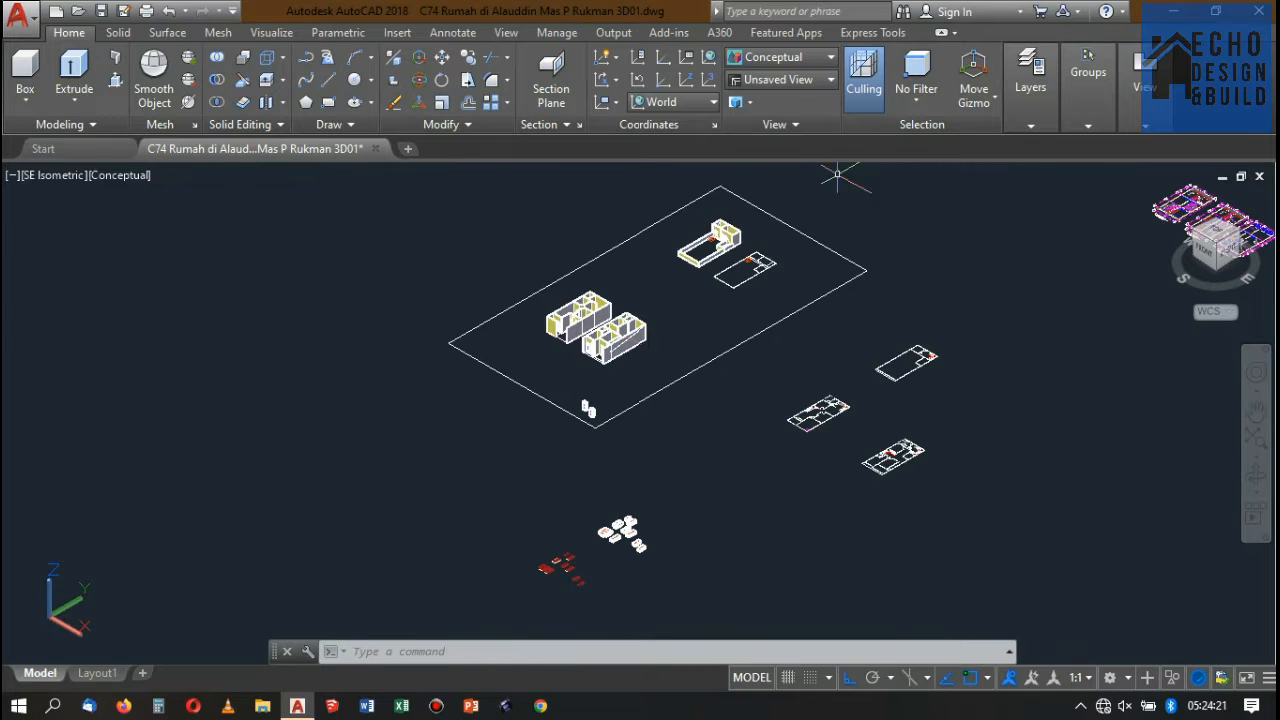
scroll(584, 425, up, 6)
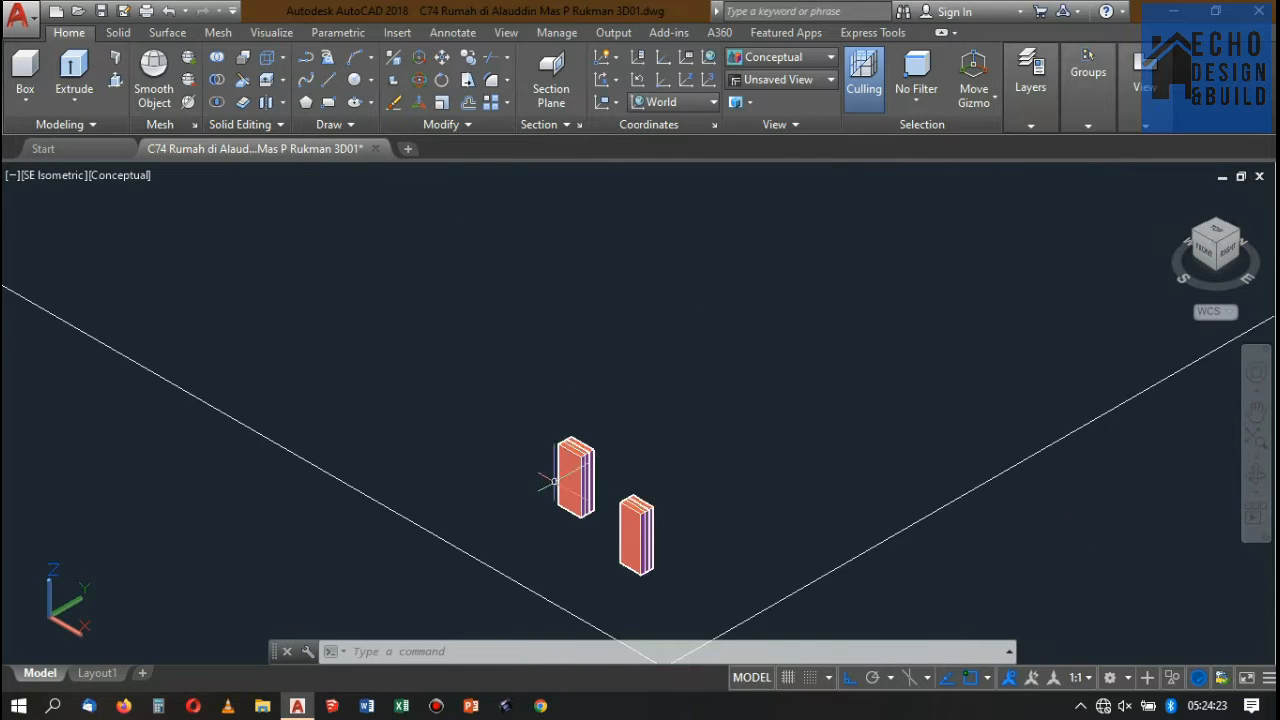
scroll(630, 508, down, 7)
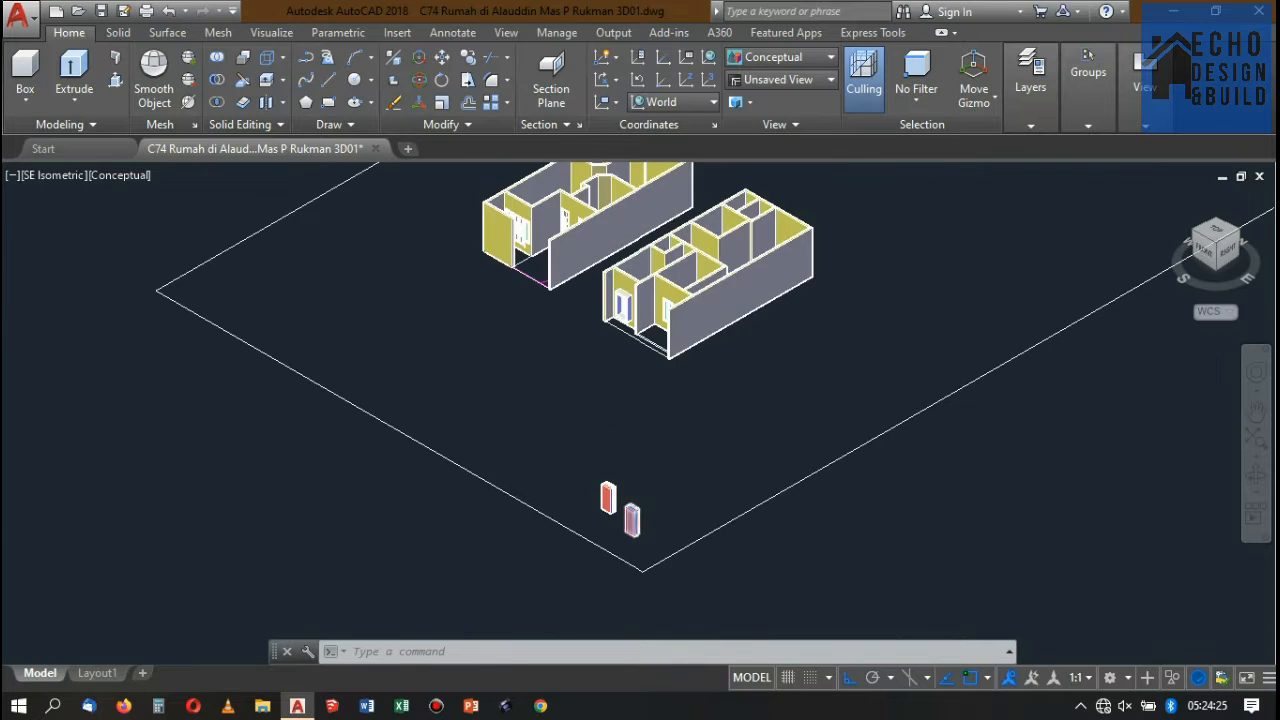
scroll(604, 404, up, 3)
scroll(610, 490, down, 3)
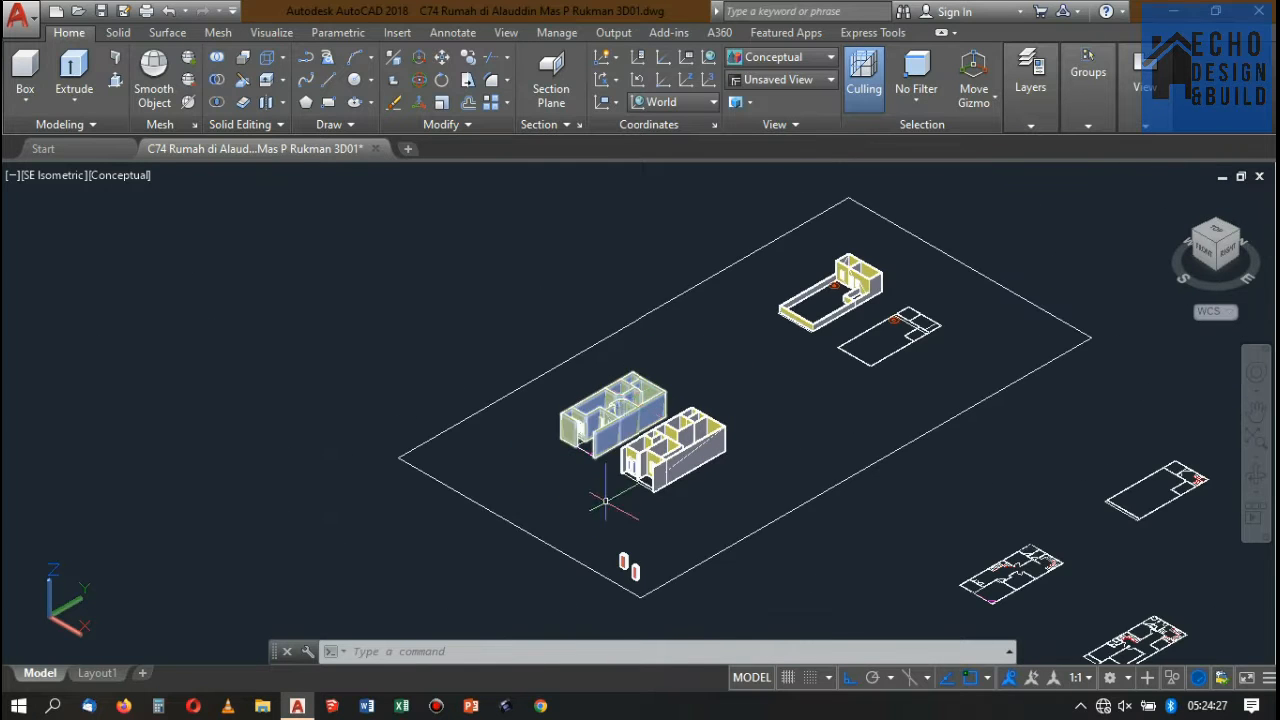
scroll(600, 450, up, 4)
scroll(598, 405, down, 3)
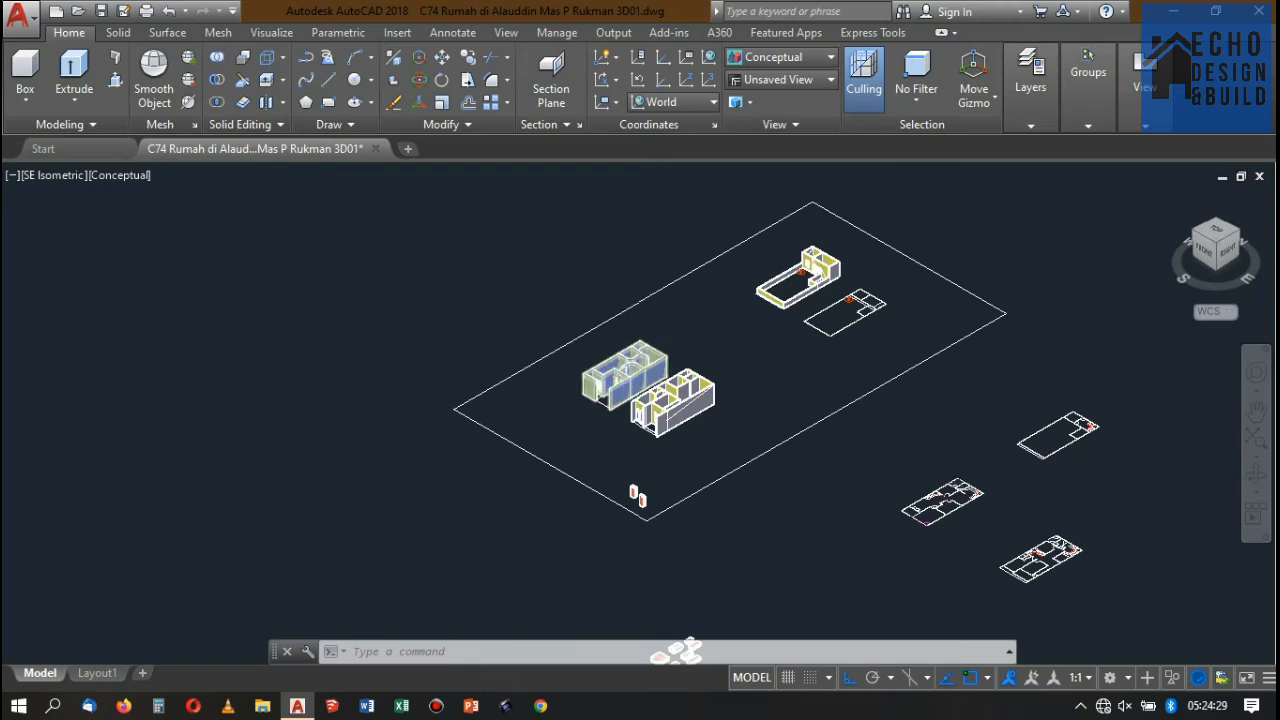
- Examine the three simplified floor plan outlines beside the plot and compare their layout with the 3D wall models
scroll(622, 381, down, 2)
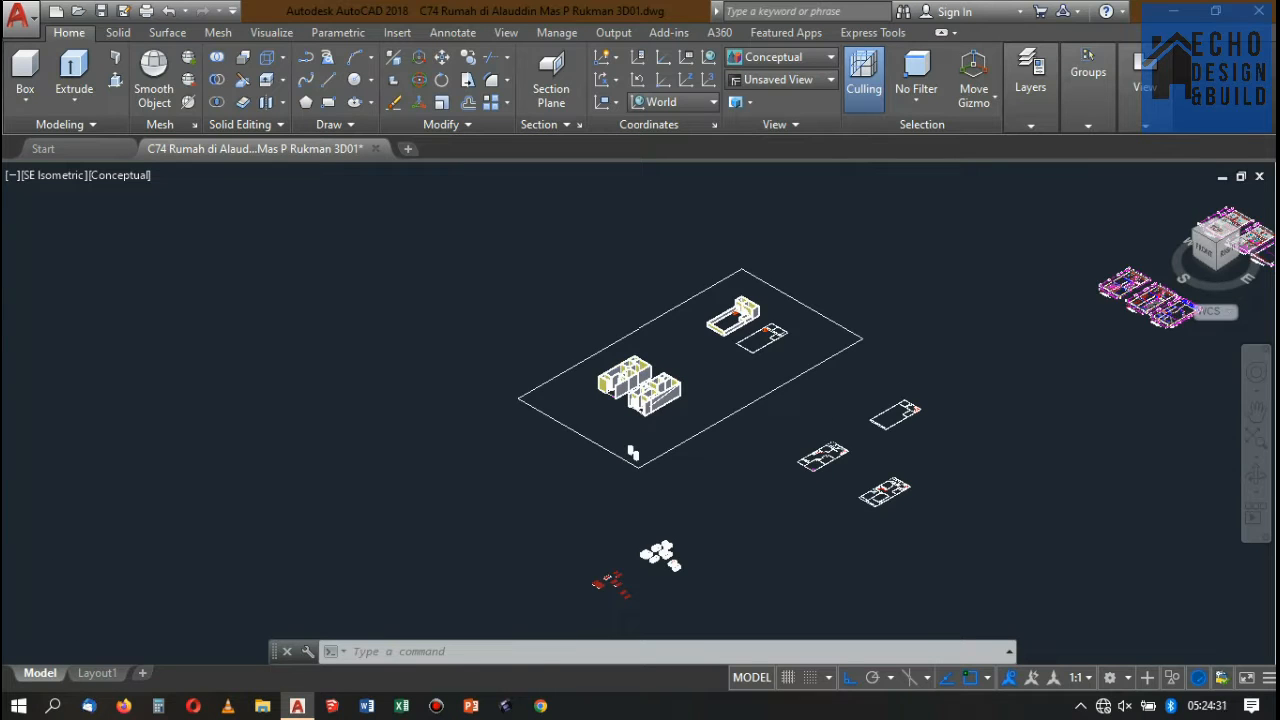
scroll(625, 382, down, 2)
scroll(629, 426, up, 5)
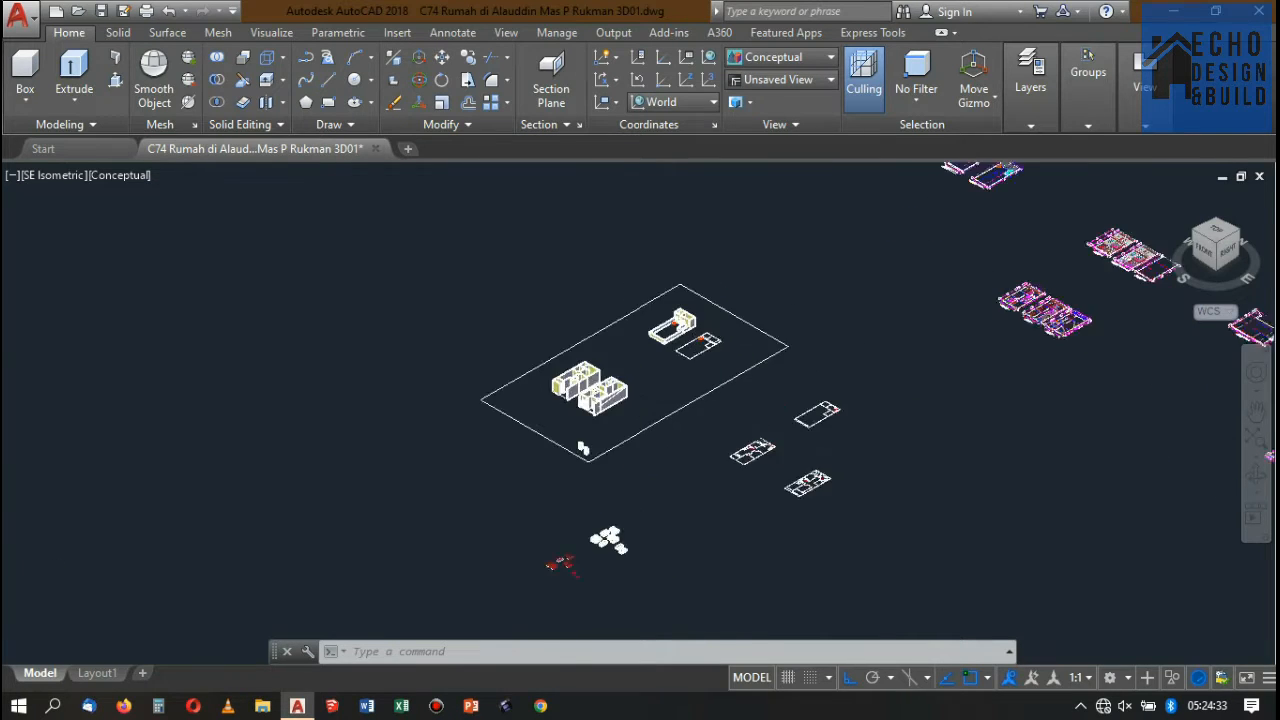
scroll(839, 437, up, 2)
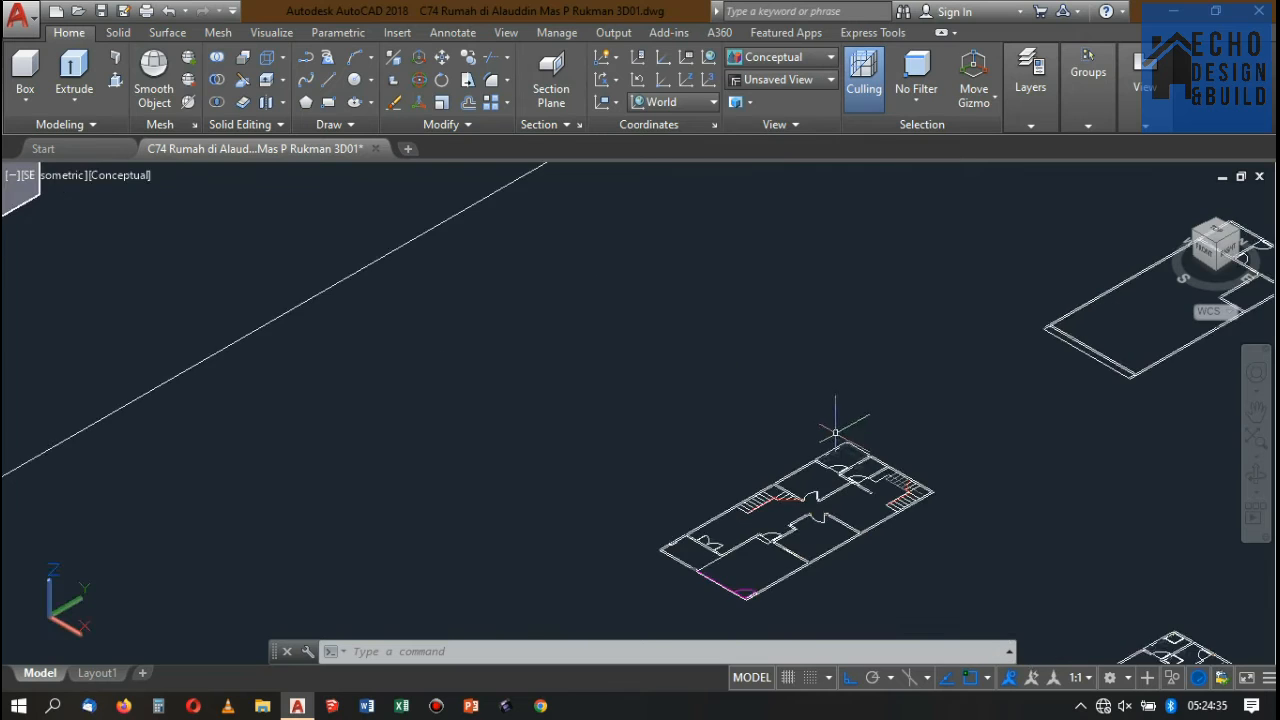
scroll(809, 373, down, 6)
scroll(897, 337, up, 2)
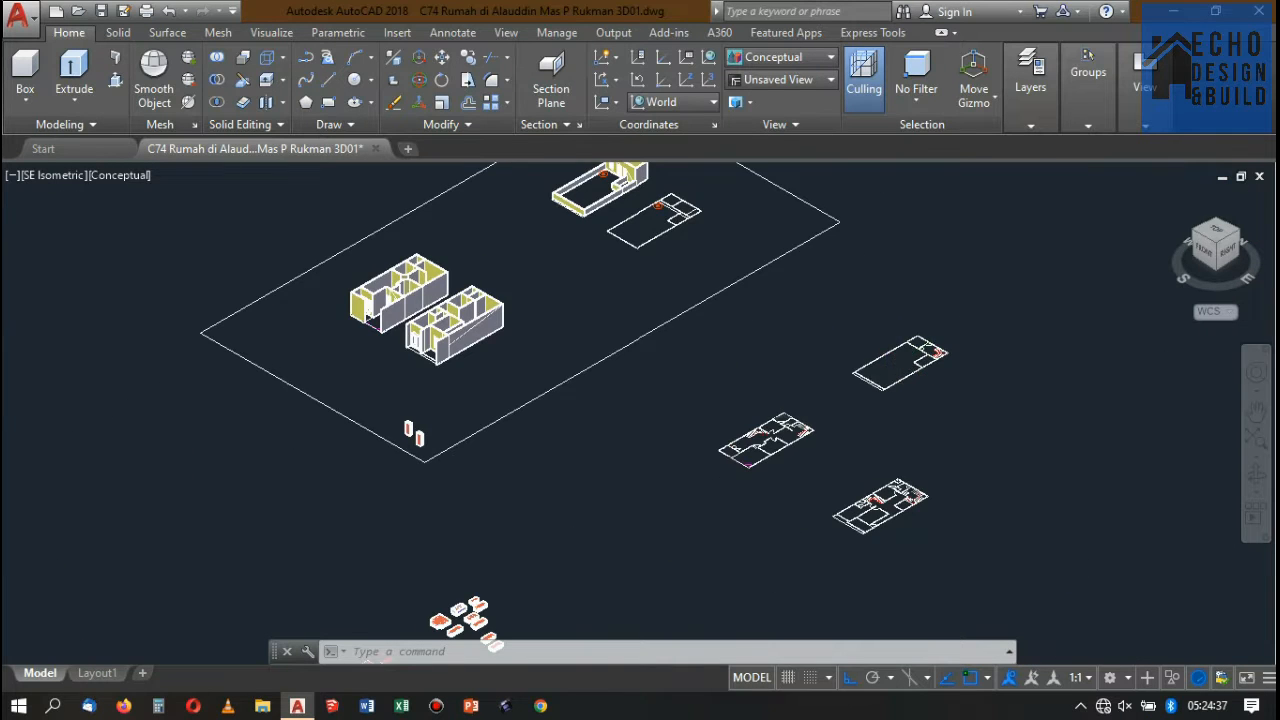
scroll(882, 371, down, 3)
scroll(689, 277, up, 4)
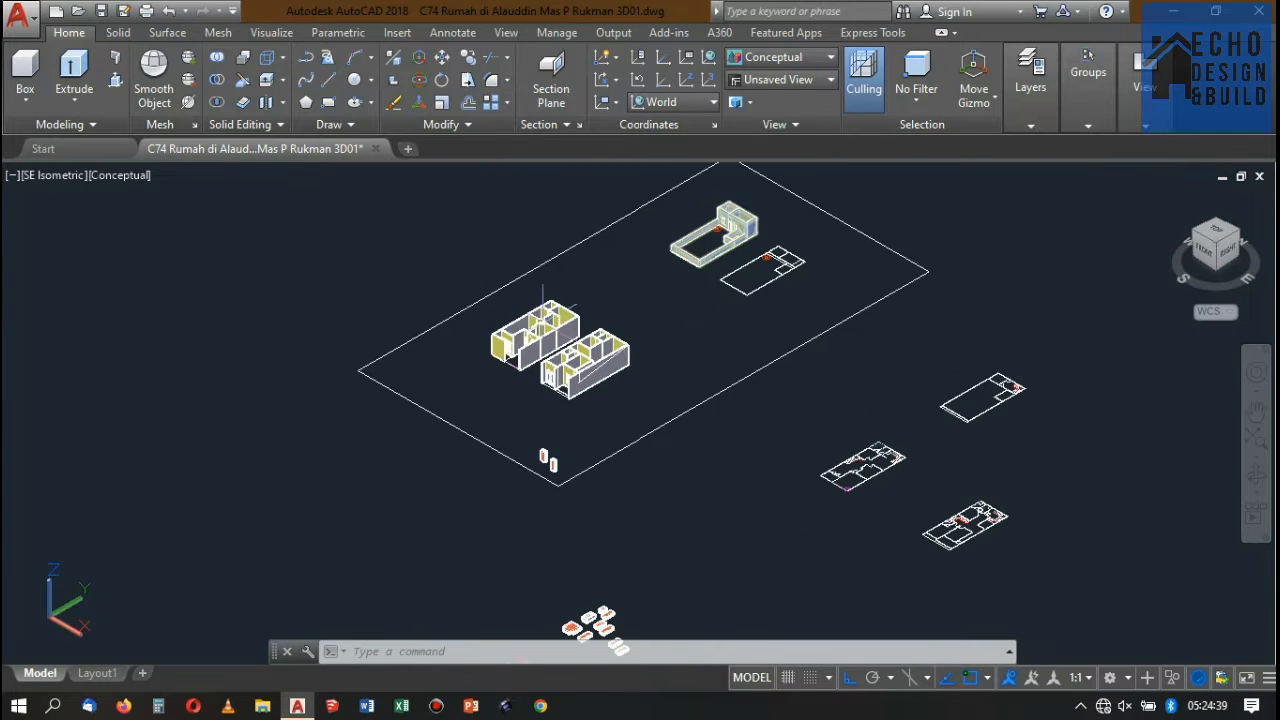
scroll(555, 330, up, 2)
scroll(640, 280, down, 3)
scroll(625, 290, down, 3)
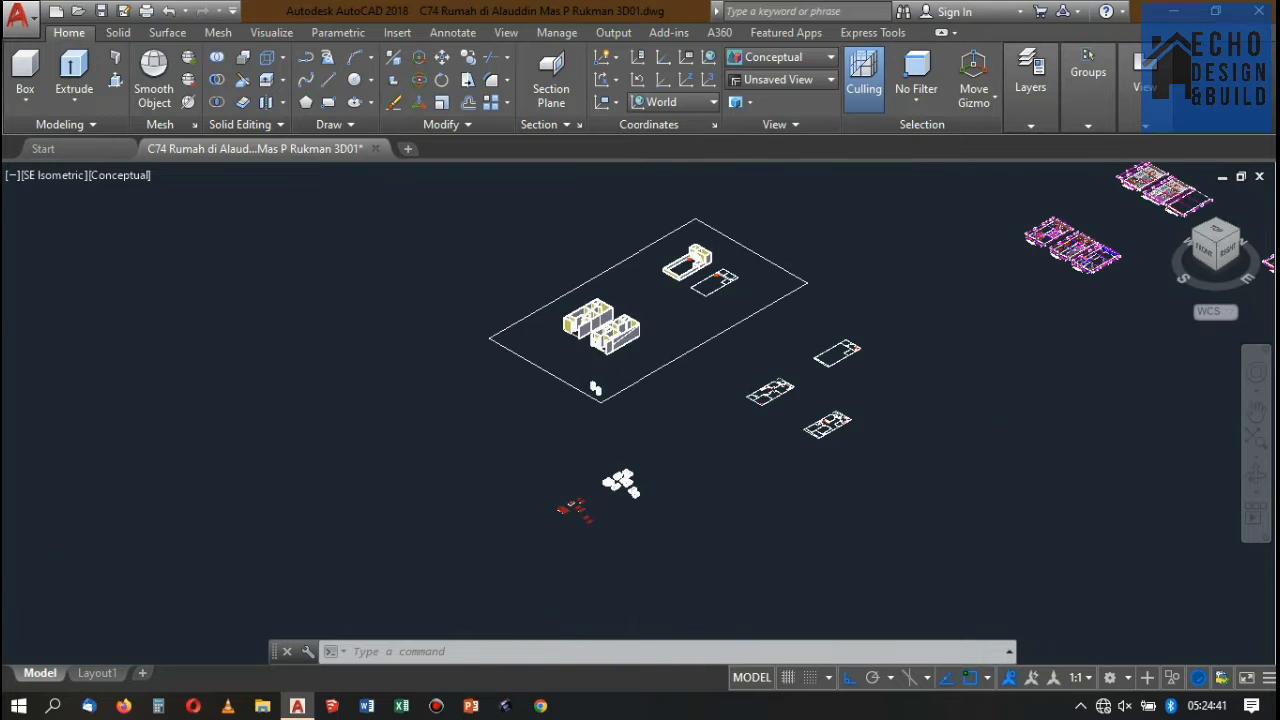
scroll(760, 300, up, 2)
scroll(700, 320, down, 1)
scroll(750, 314, down, 2)
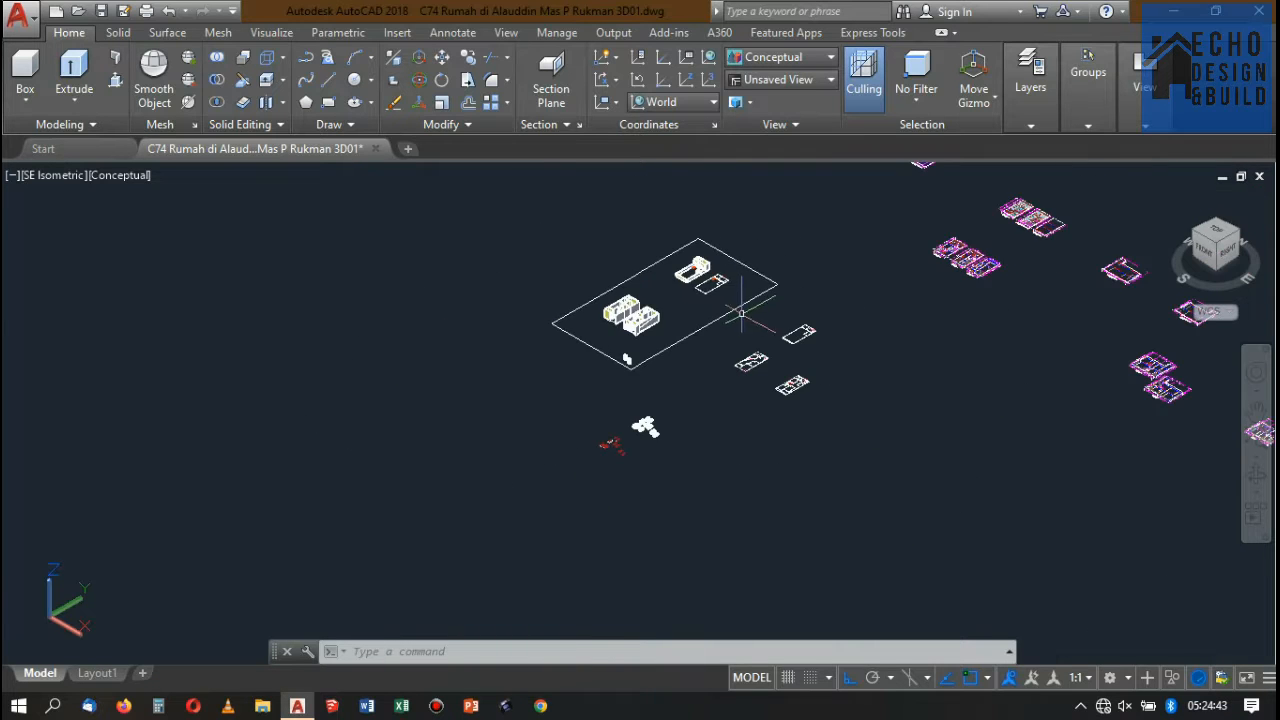
scroll(740, 335, up, 4)
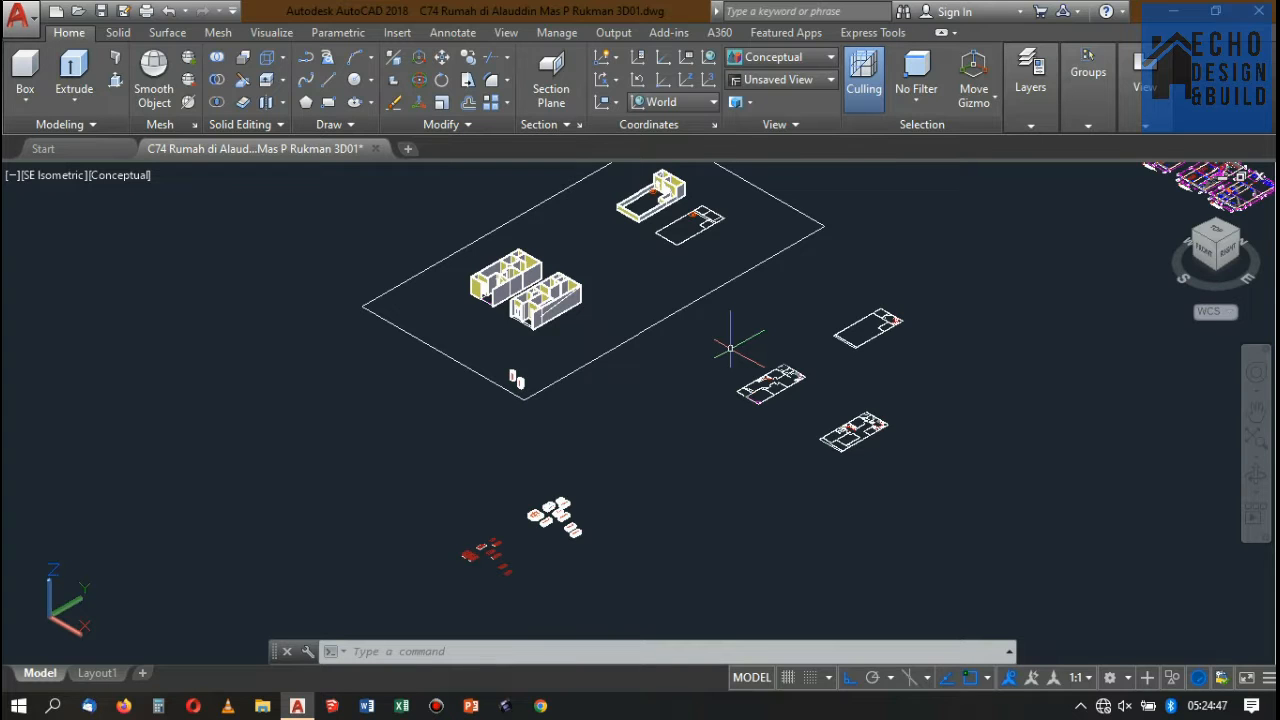
scroll(763, 378, up, 2)
scroll(731, 385, down, 2)
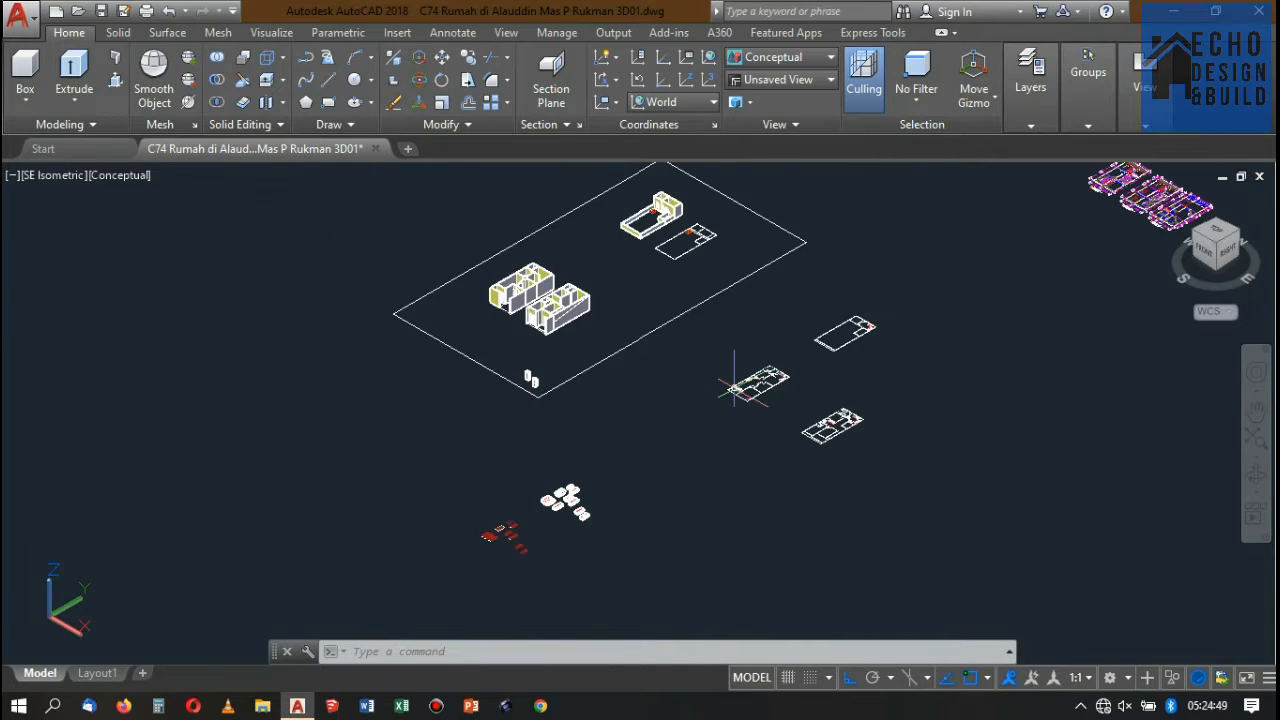
scroll(731, 388, up, 3)
scroll(735, 392, down, 2)
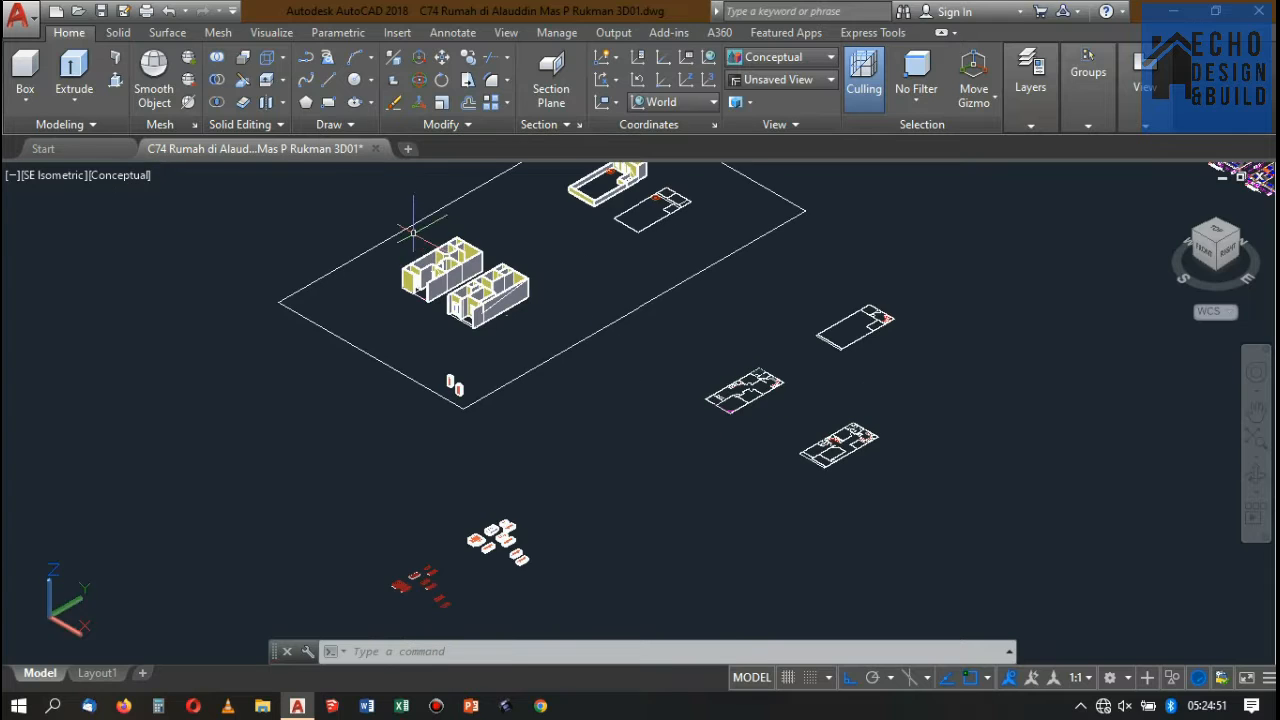
scroll(414, 240, up, 2)
scroll(847, 462, up, 3)
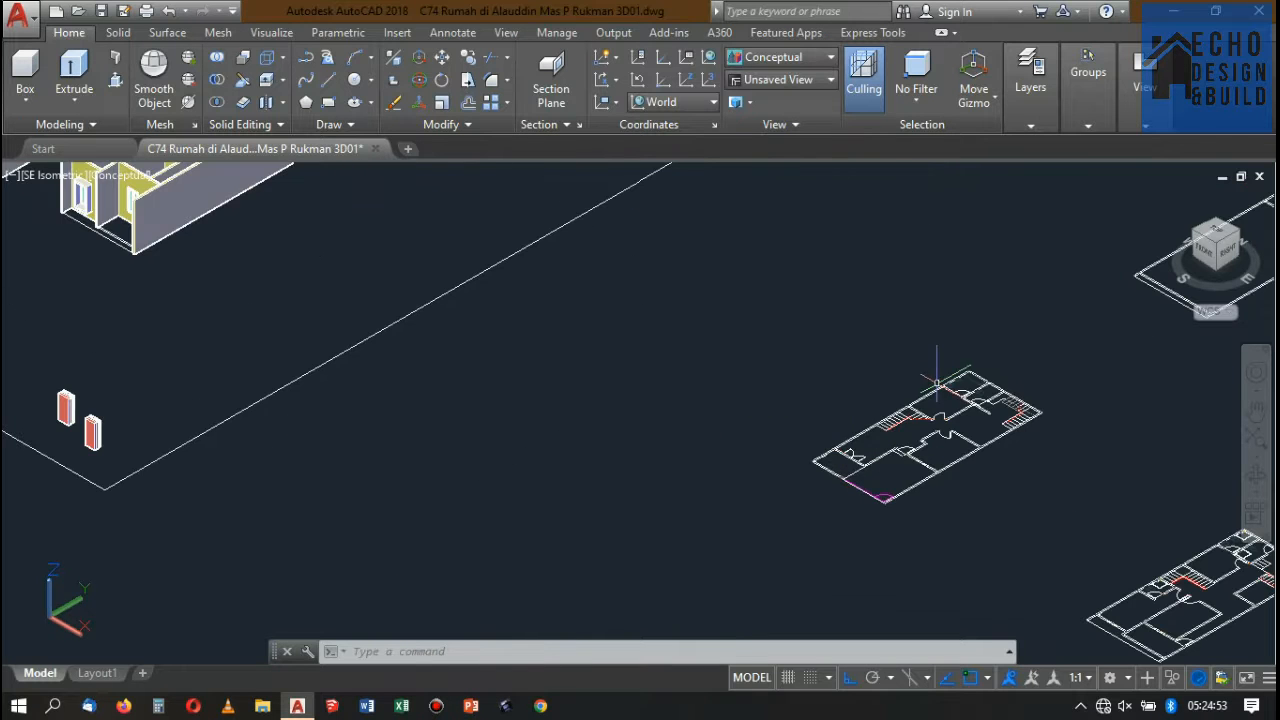
scroll(868, 430, down, 6)
middle_drag(680, 450, 785, 465)
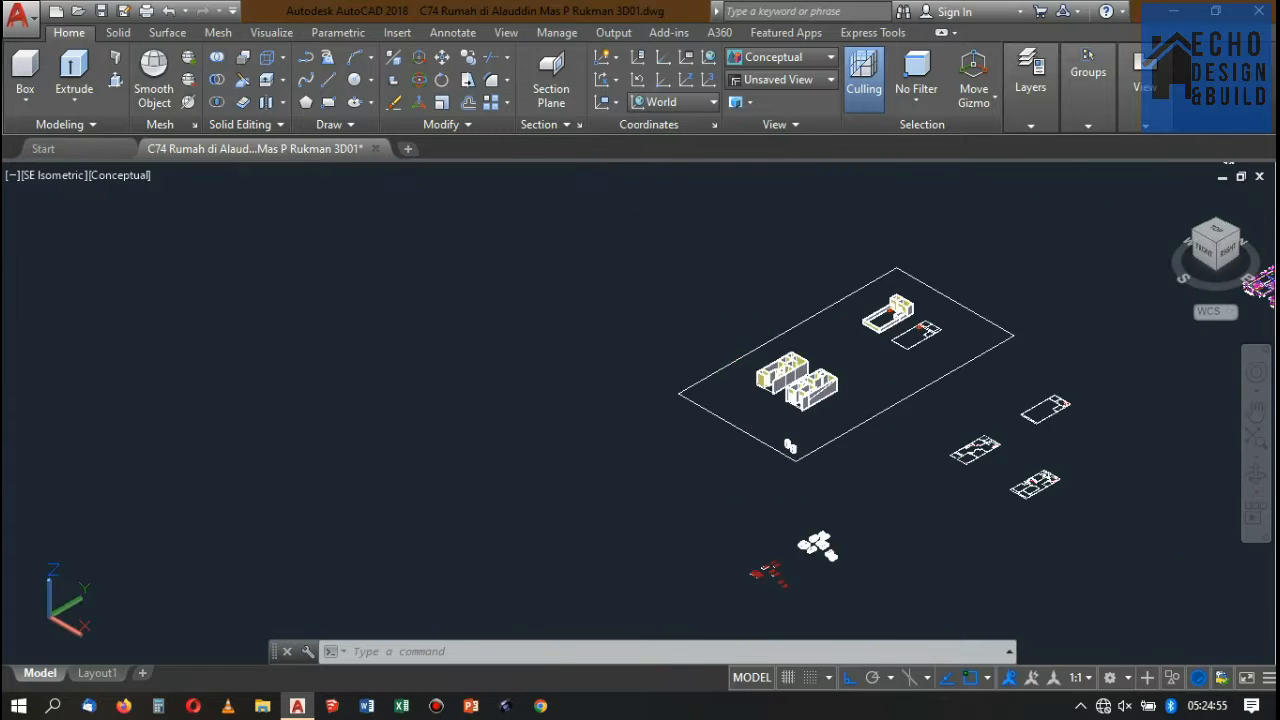
scroll(785, 465, up, 2)
scroll(798, 420, up, 3)
scroll(755, 375, down, 2)
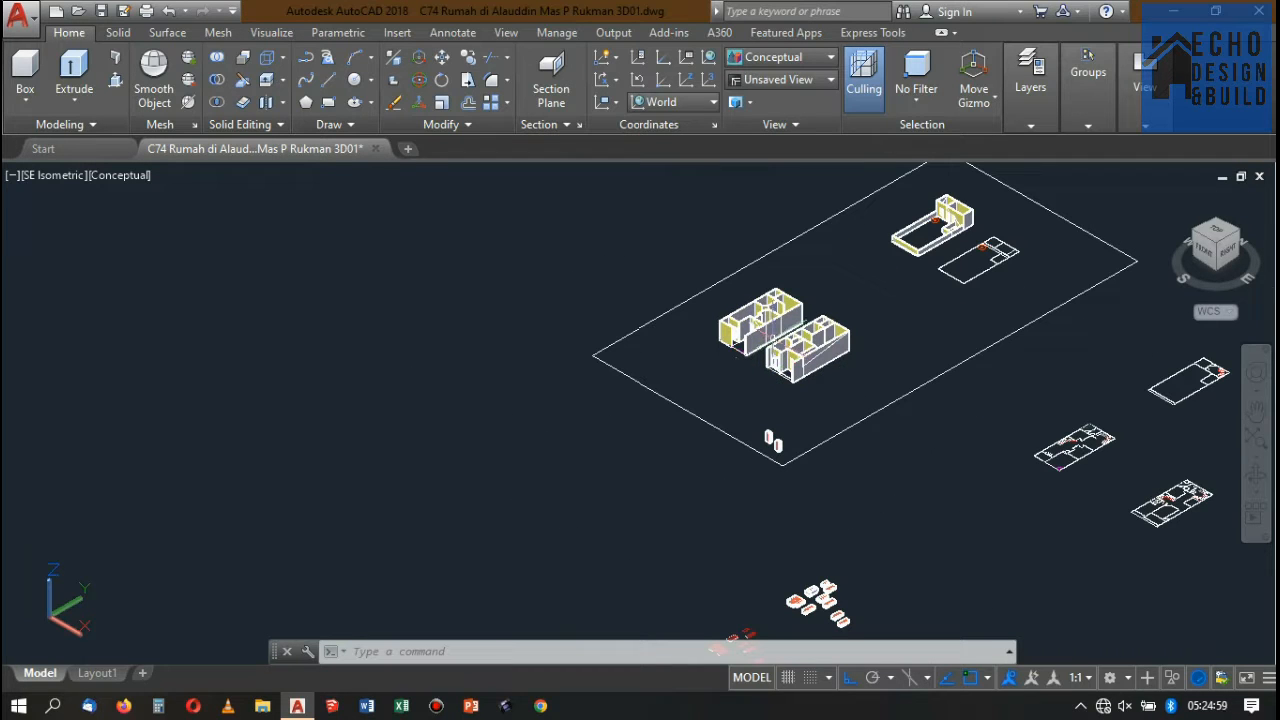
- Change the viewport's visual style to 2D Wireframe for viewing the dimensioned plan drawings
scroll(783, 325, down, 5)
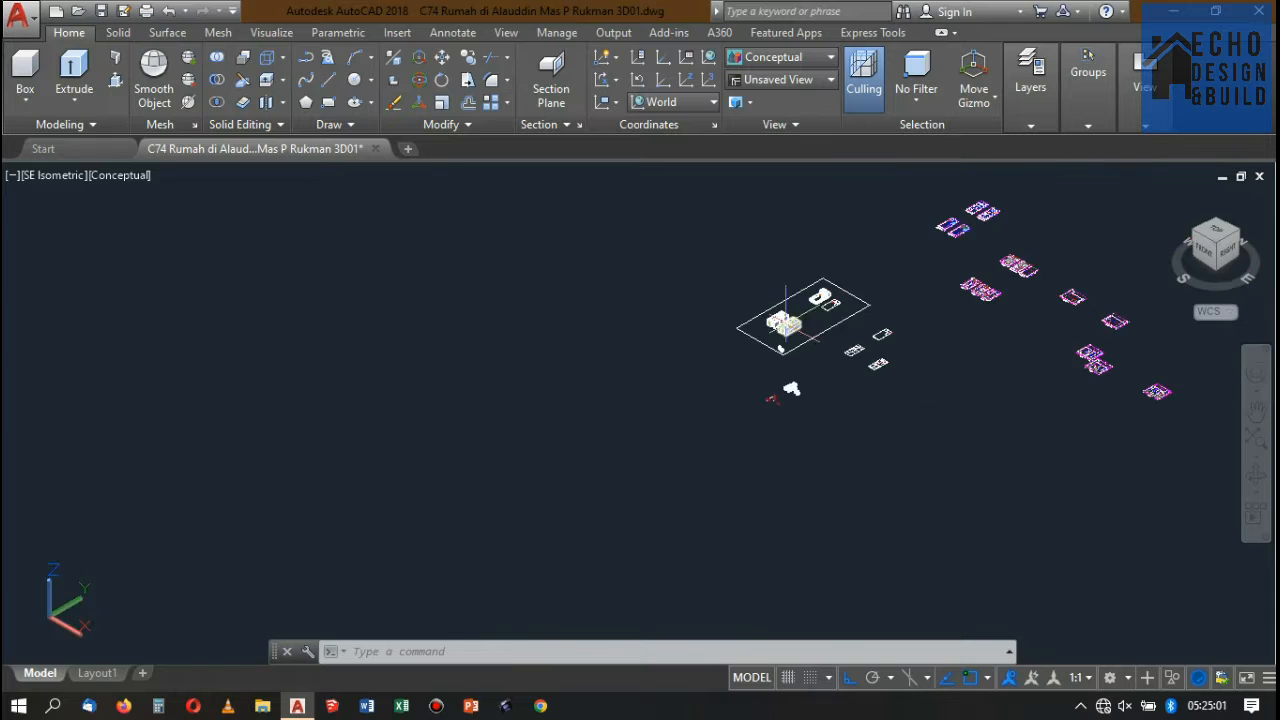
scroll(784, 323, down, 2)
scroll(927, 257, up, 4)
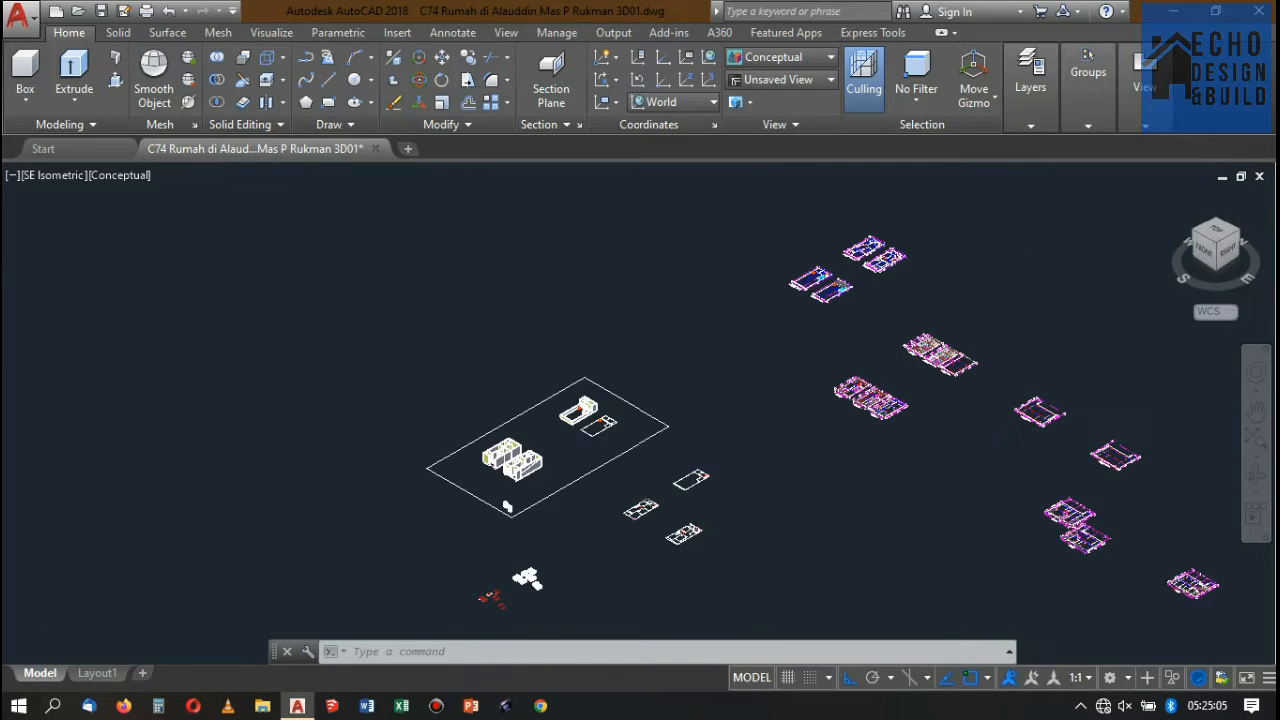
scroll(926, 226, up, 3)
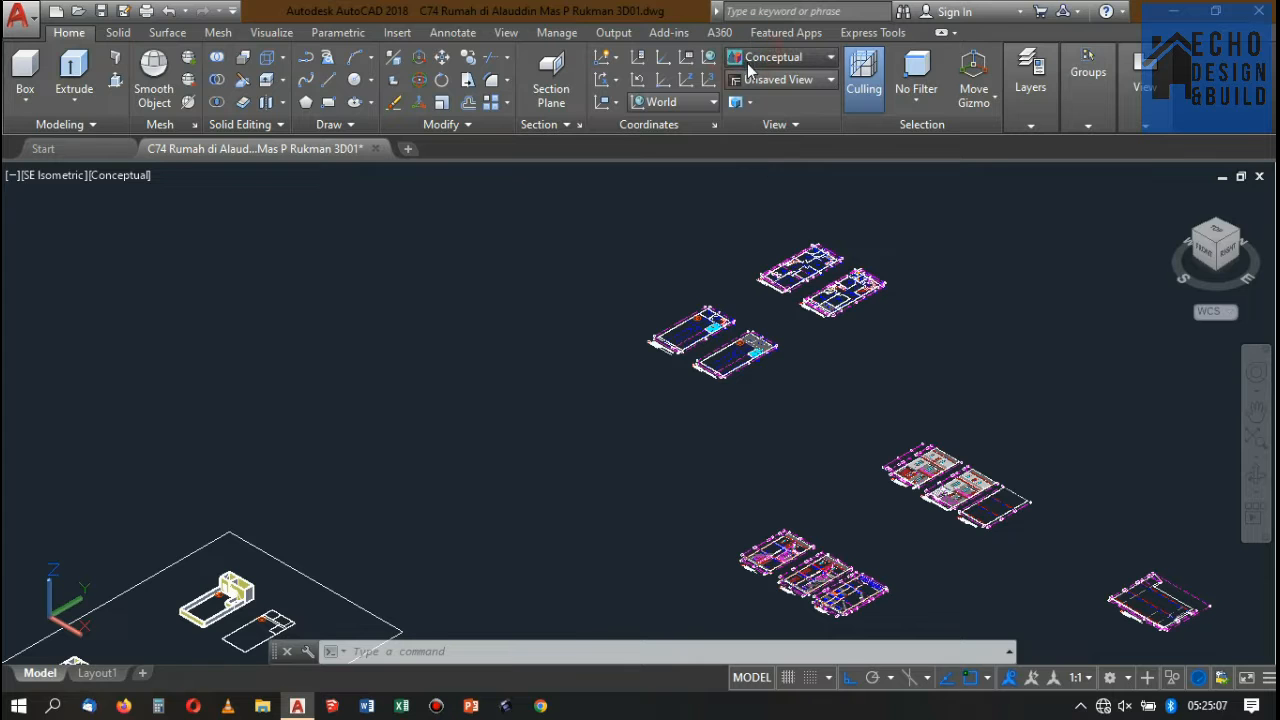
click(748, 60)
click(760, 104)
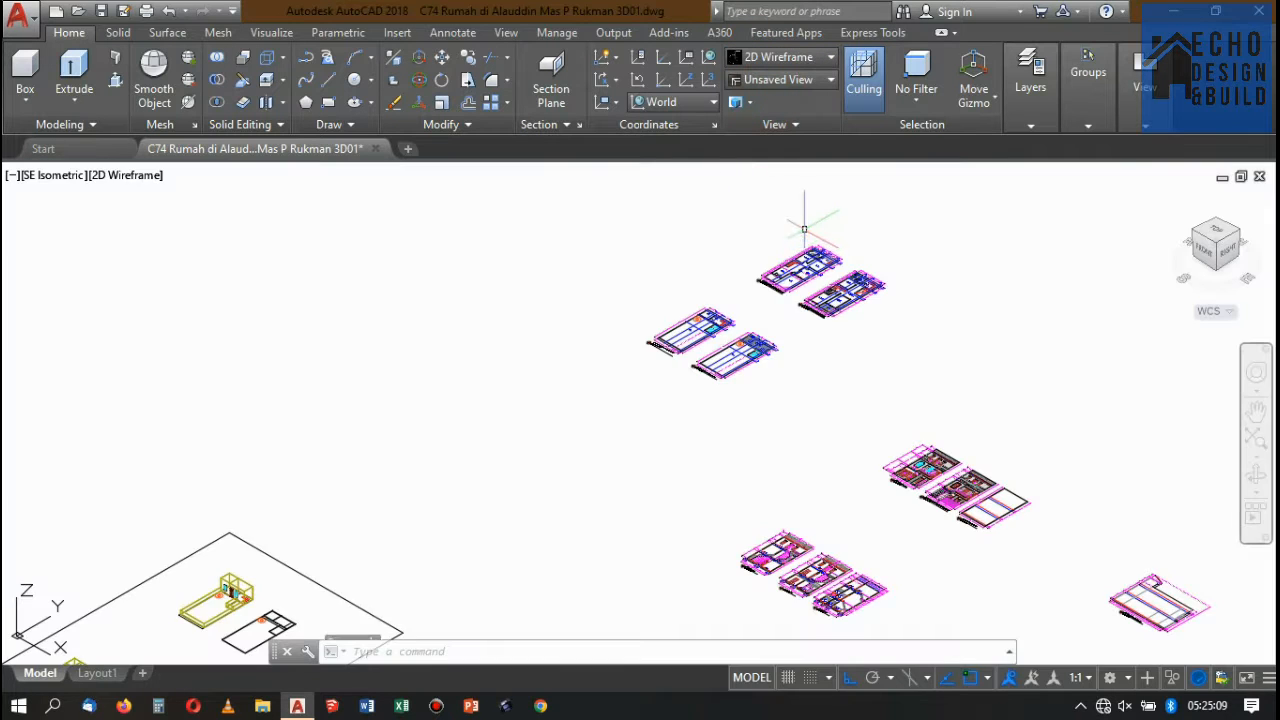
- Examine the dimensioned floor plans, including the Denah Lantai 1 (Rencana) drawing, the plan beside it and the upper-floor plans
scroll(814, 234, up, 3)
scroll(810, 268, up, 4)
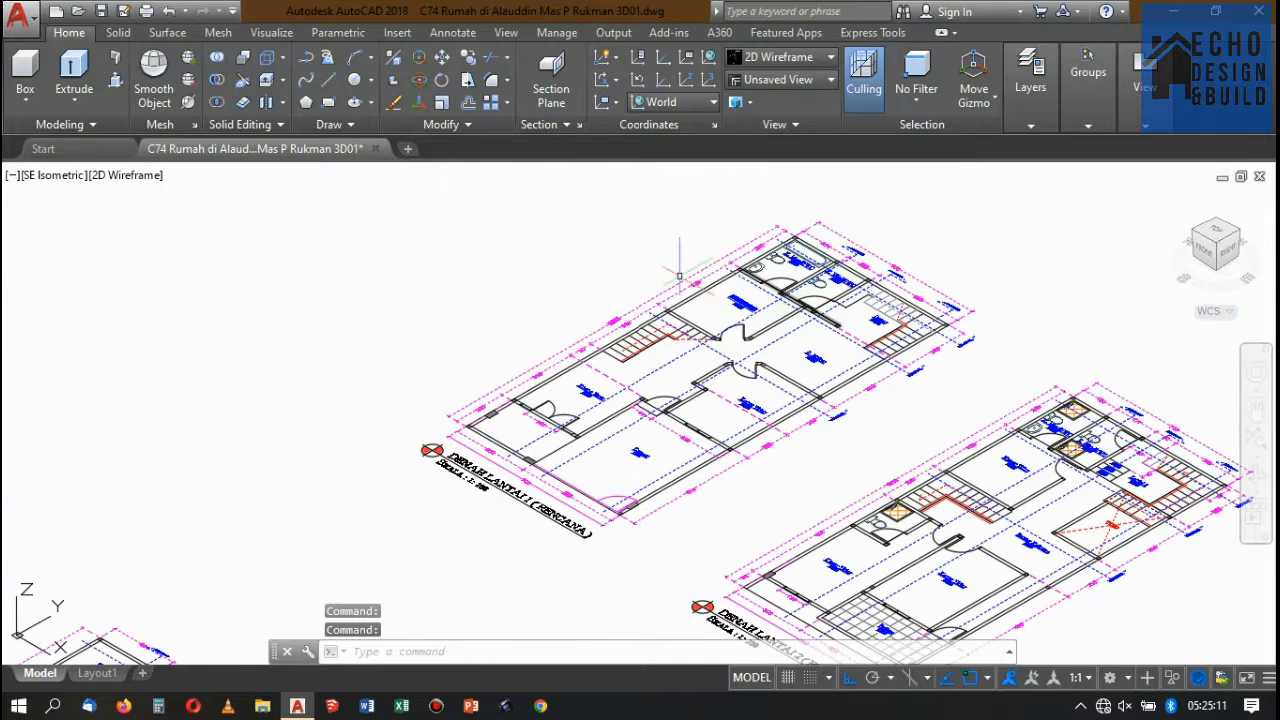
scroll(679, 271, down, 3)
scroll(720, 265, up, 3)
scroll(750, 270, down, 4)
scroll(746, 270, up, 2)
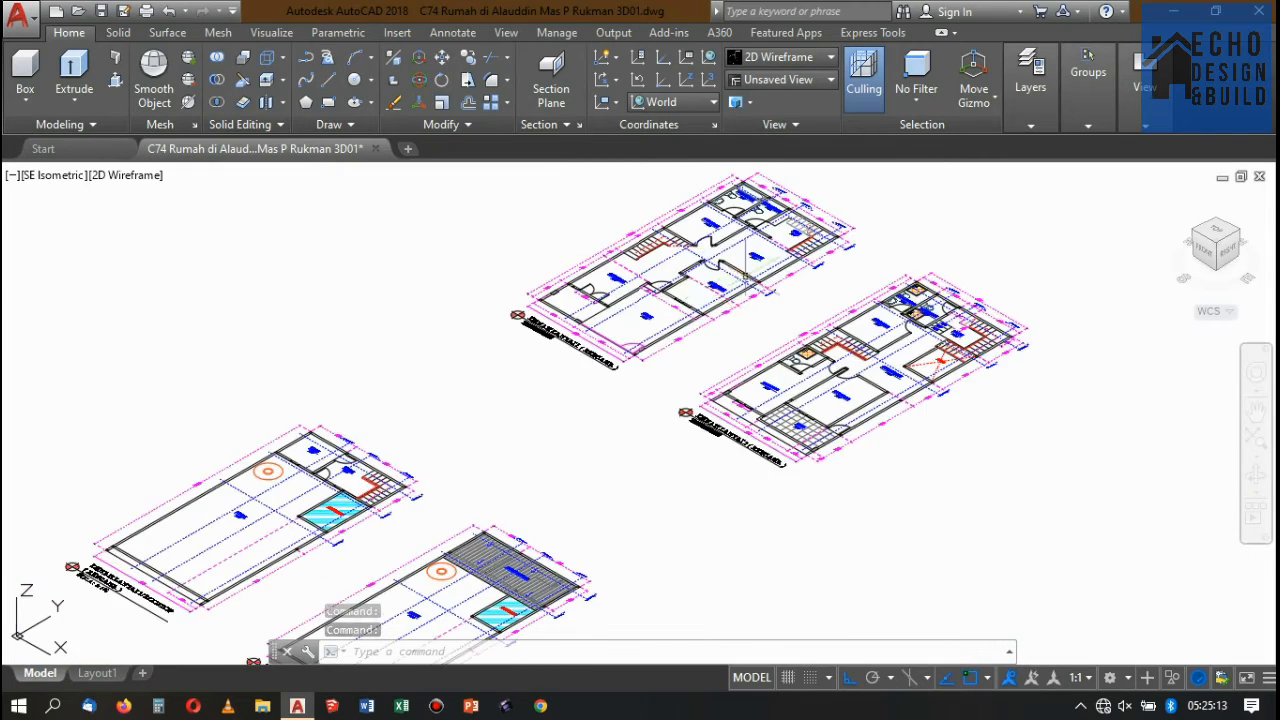
scroll(694, 290, up, 3)
scroll(680, 300, down, 7)
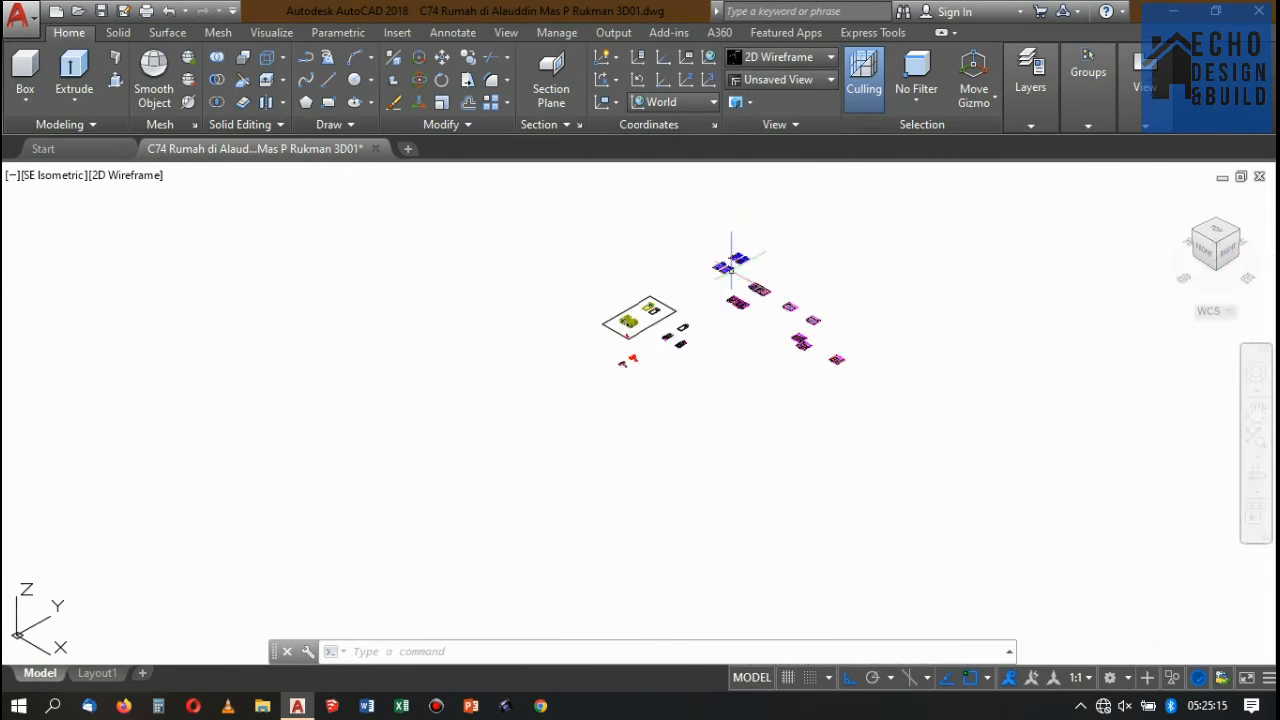
- Examine the three simplified floor plan outlines beside the plot, including the first-floor carport and staircase areas, against the 3D wall models
scroll(675, 303, up, 1)
scroll(650, 320, up, 4)
scroll(700, 340, up, 2)
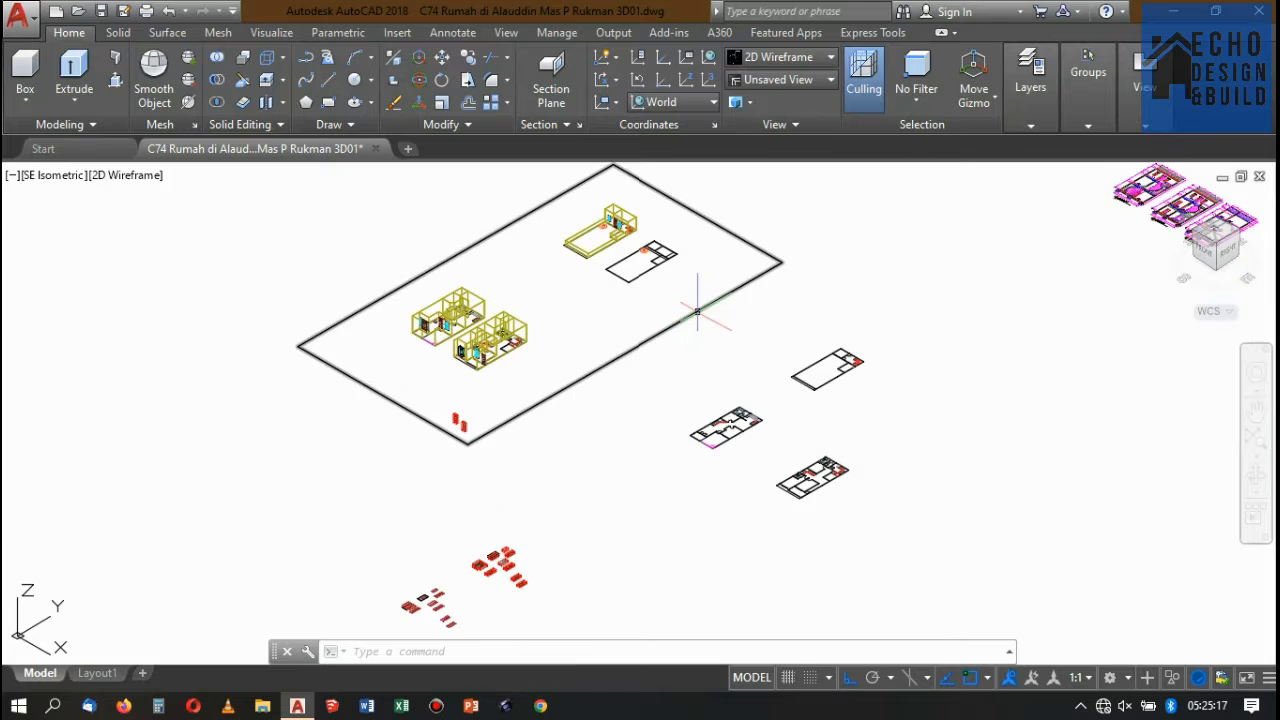
scroll(712, 350, down, 4)
scroll(718, 334, up, 2)
scroll(851, 421, up, 3)
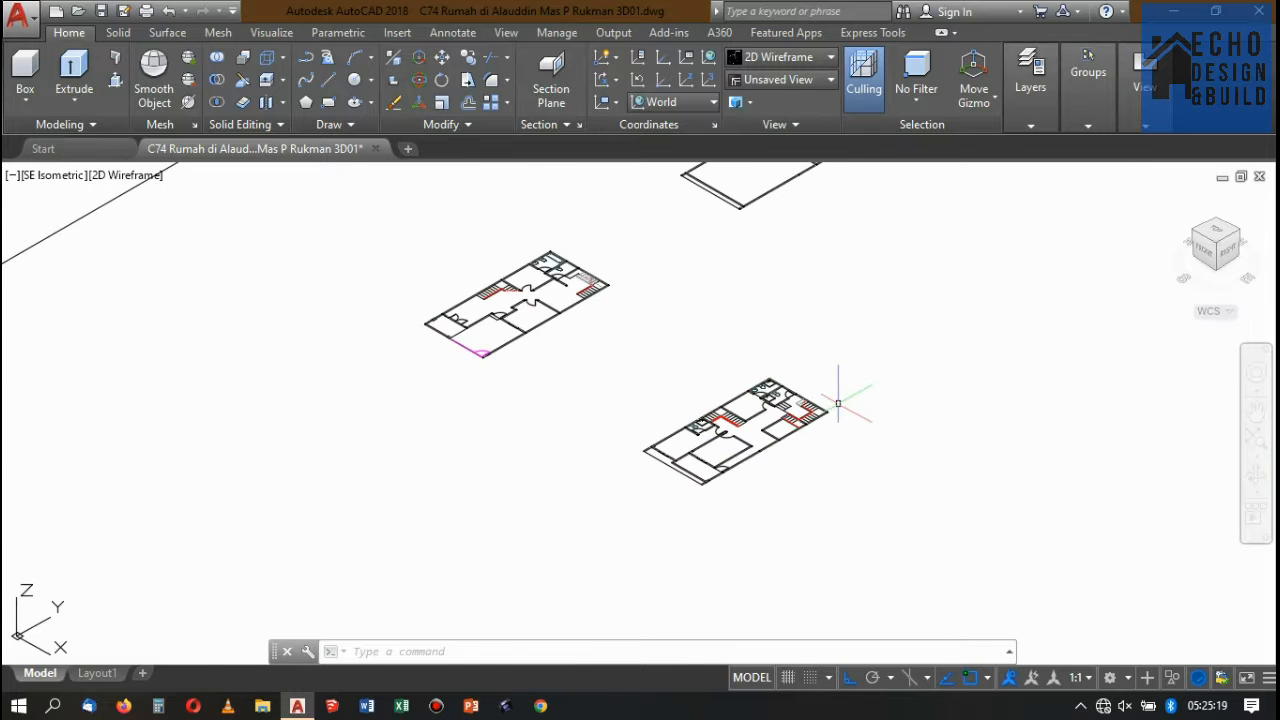
scroll(860, 370, down, 2)
scroll(760, 345, up, 6)
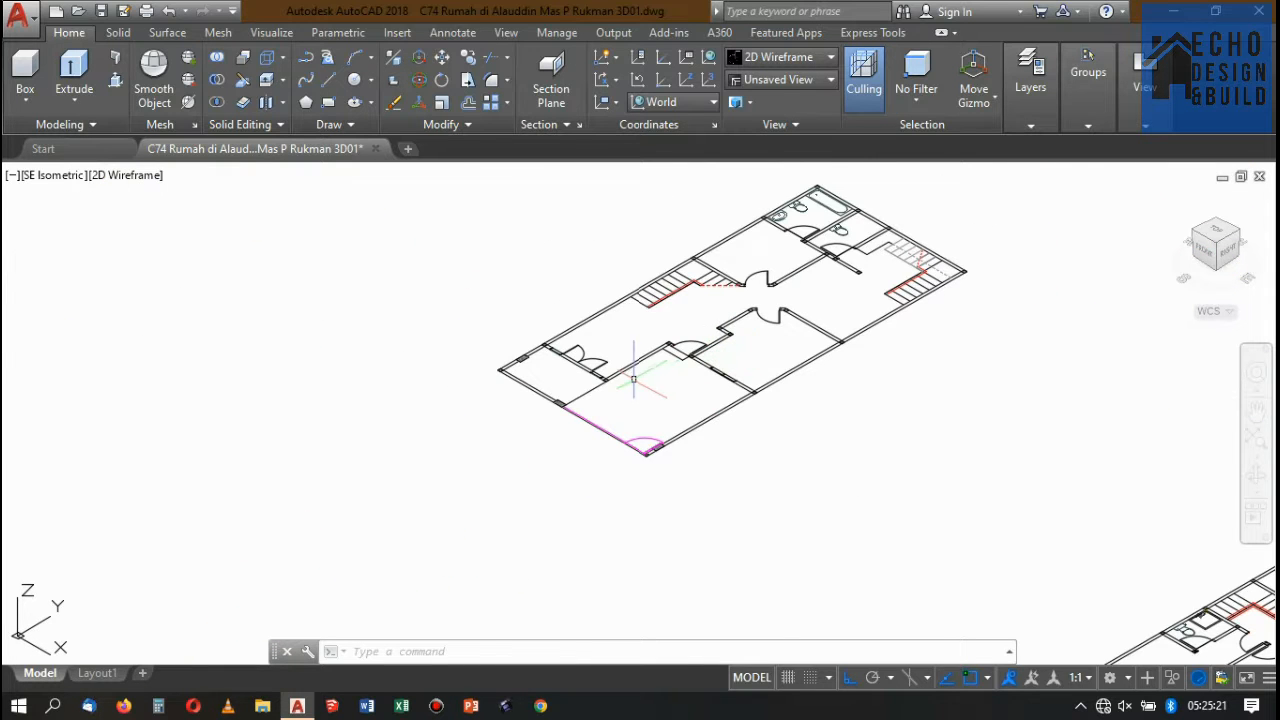
scroll(600, 360, down, 4)
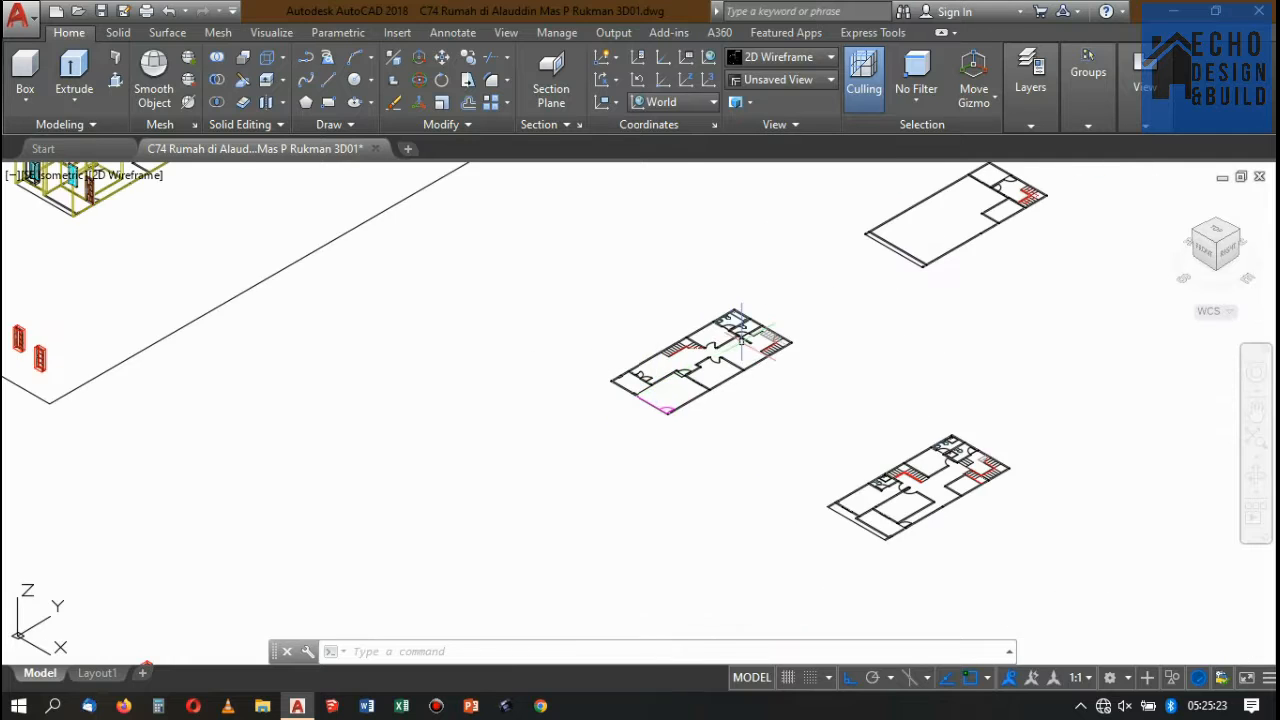
scroll(786, 286, down, 5)
scroll(820, 294, up, 2)
scroll(808, 322, down, 2)
scroll(825, 385, up, 2)
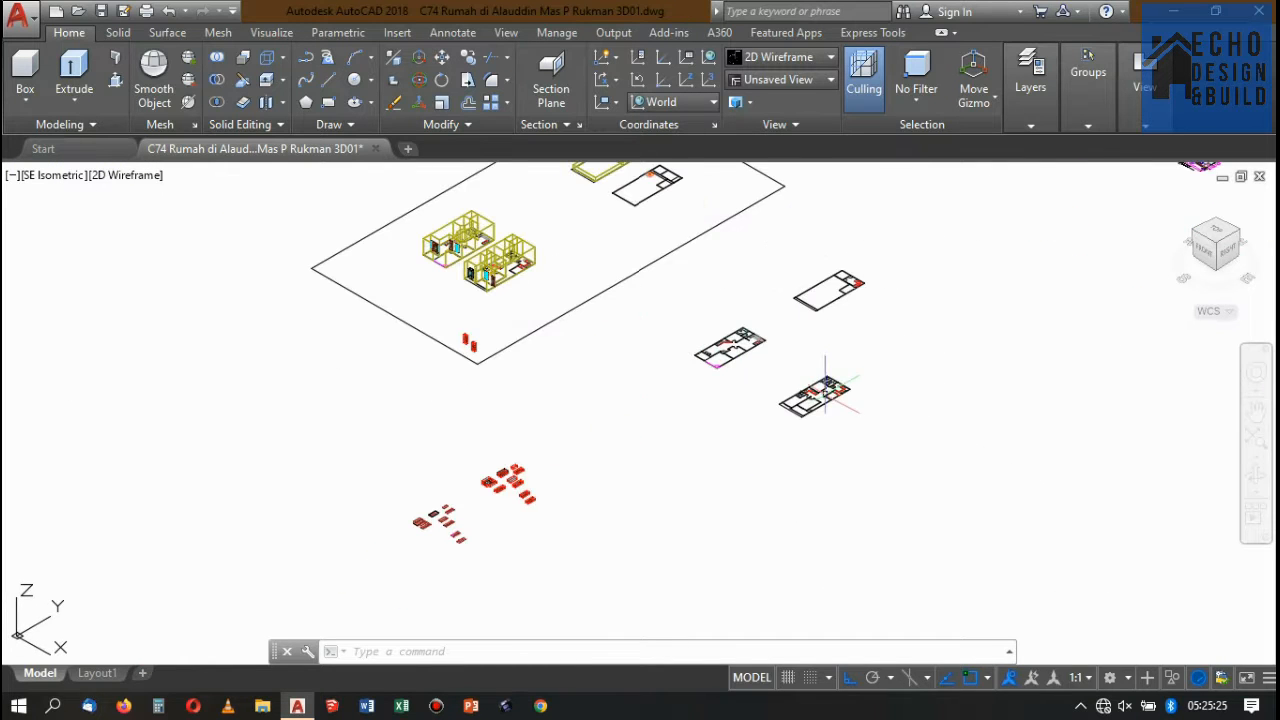
scroll(850, 280, up, 2)
scroll(875, 280, down, 2)
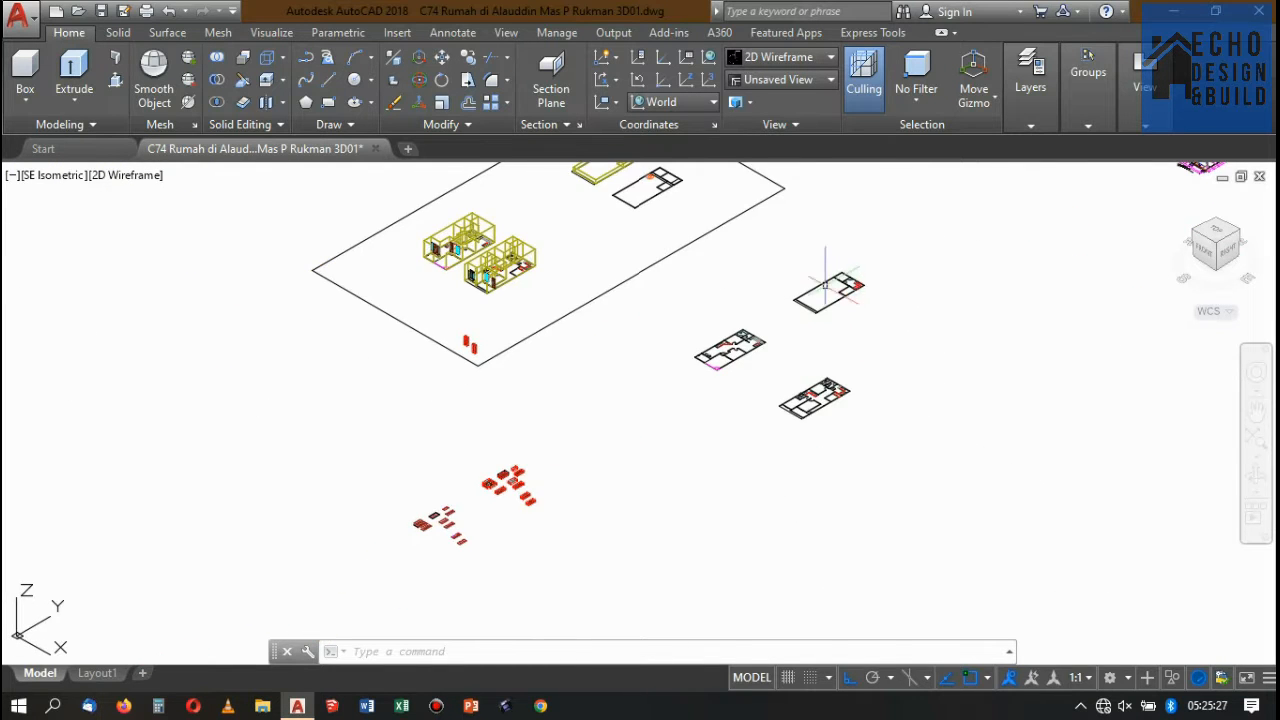
scroll(825, 288, up, 3)
scroll(790, 300, down, 3)
scroll(741, 320, up, 2)
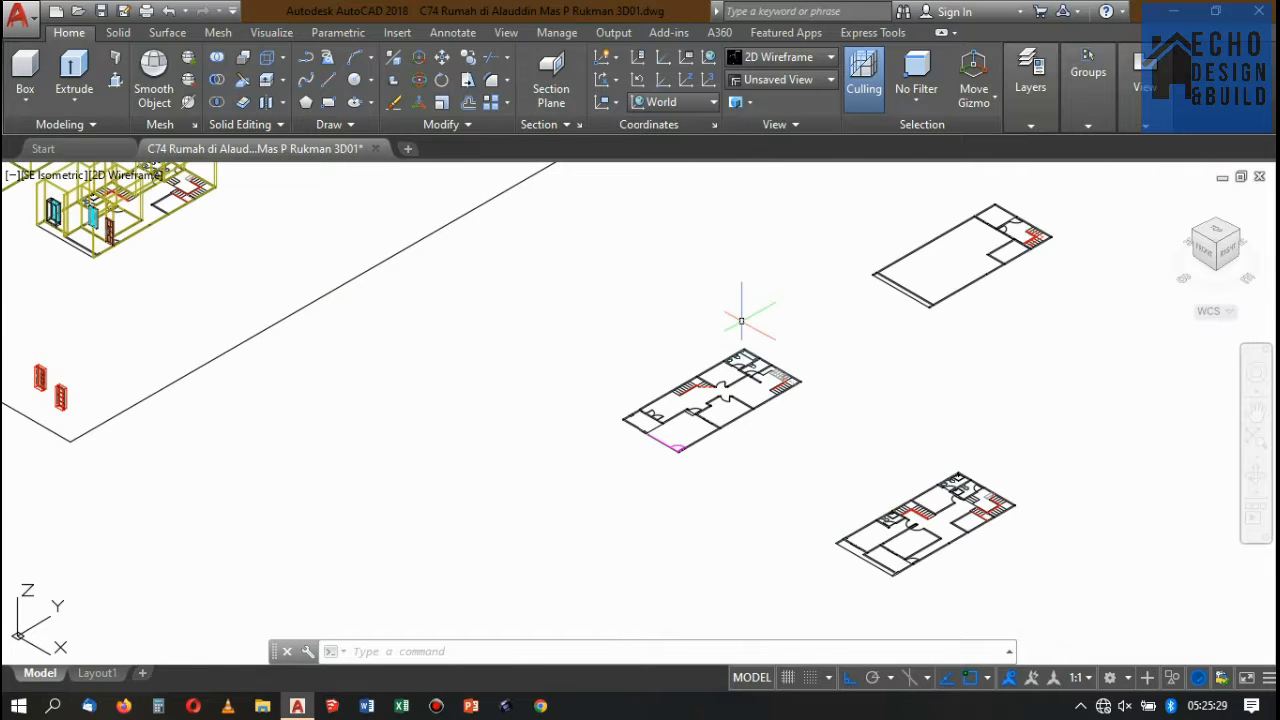
scroll(720, 400, up, 3)
scroll(705, 360, down, 5)
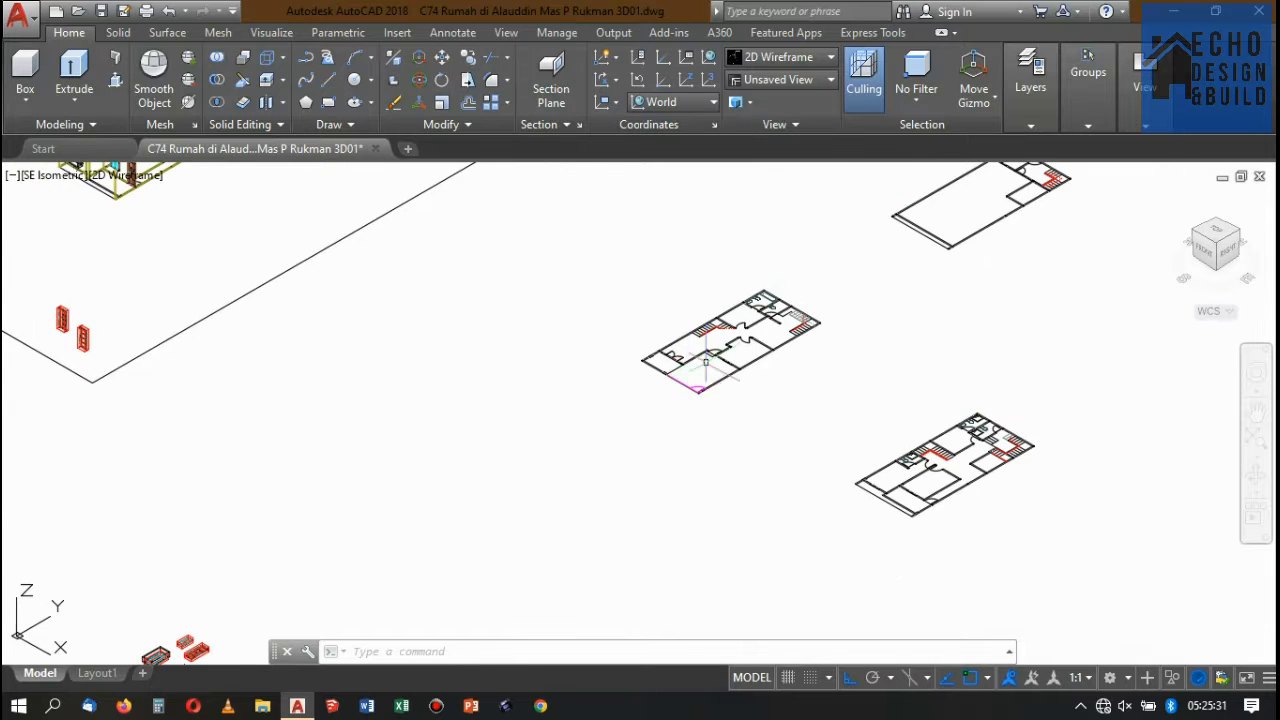
scroll(718, 368, down, 3)
scroll(553, 305, up, 6)
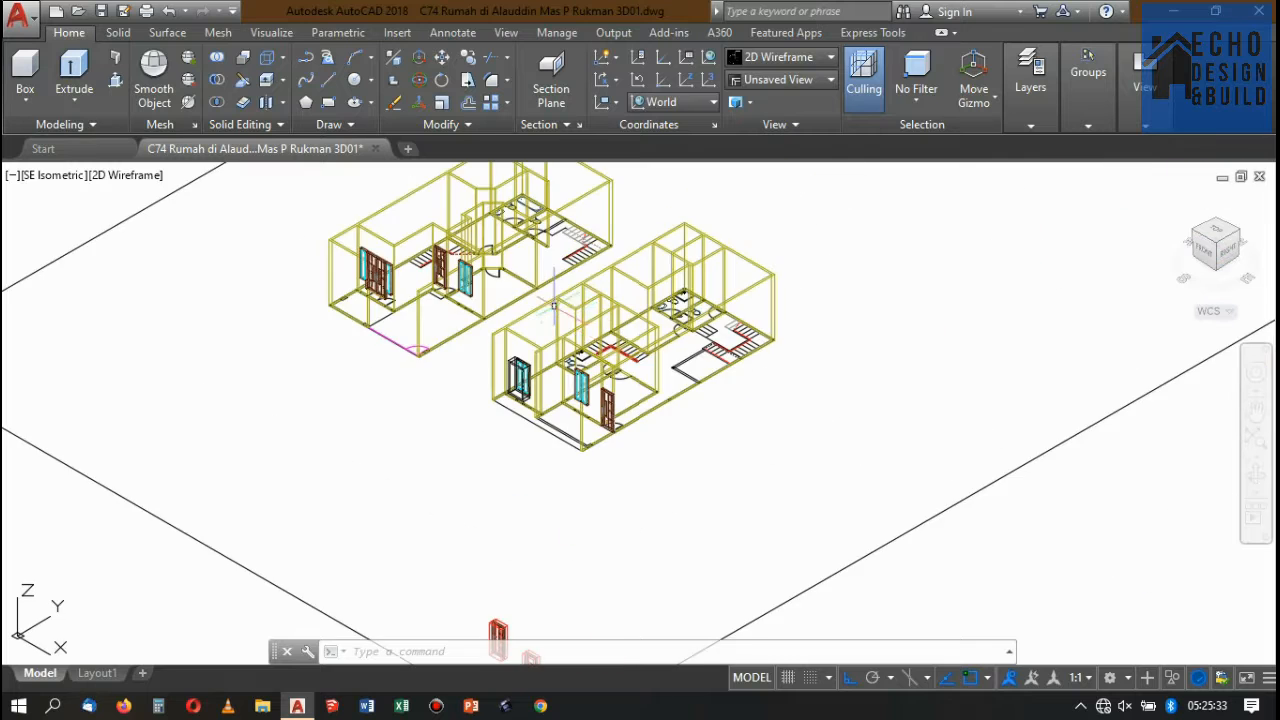
- Examine the Tampak Depan and Tampak Depan Dengan Pagar elevations and the carport area of the Denah Lantai 1 (Rencana) plan
scroll(565, 322, down, 6)
scroll(790, 278, down, 5)
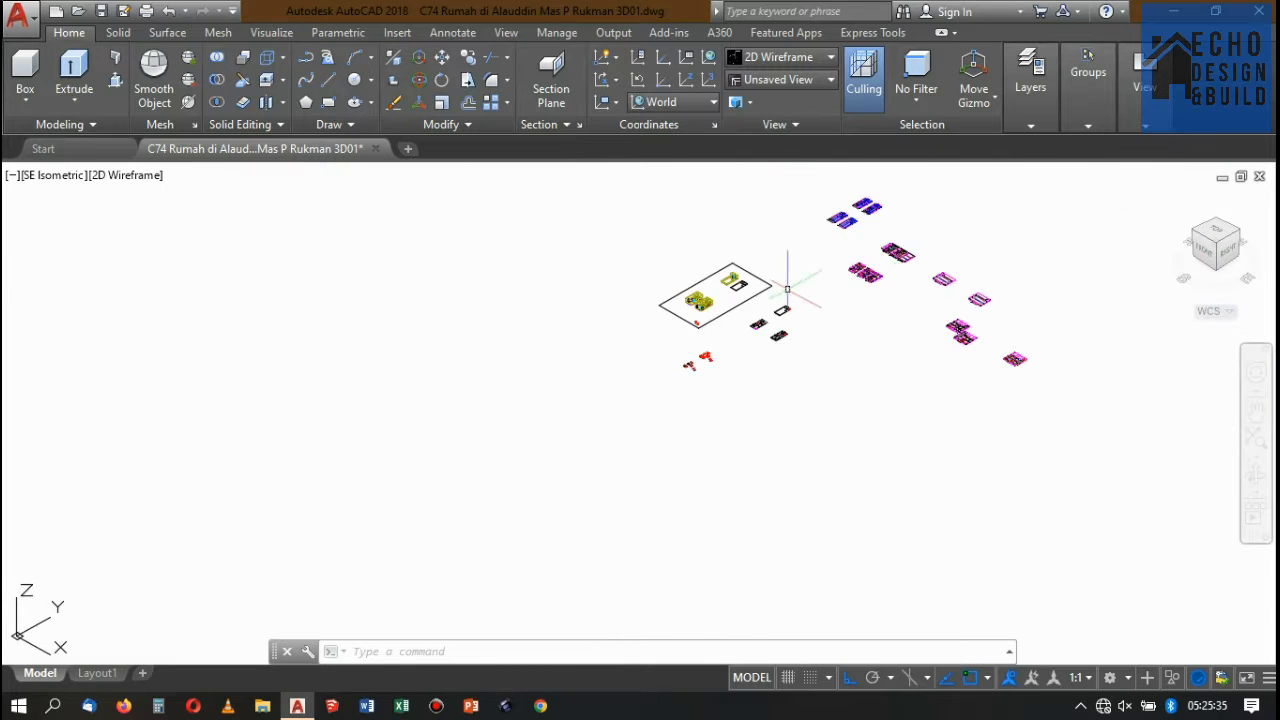
scroll(970, 267, up, 3)
scroll(846, 265, up, 2)
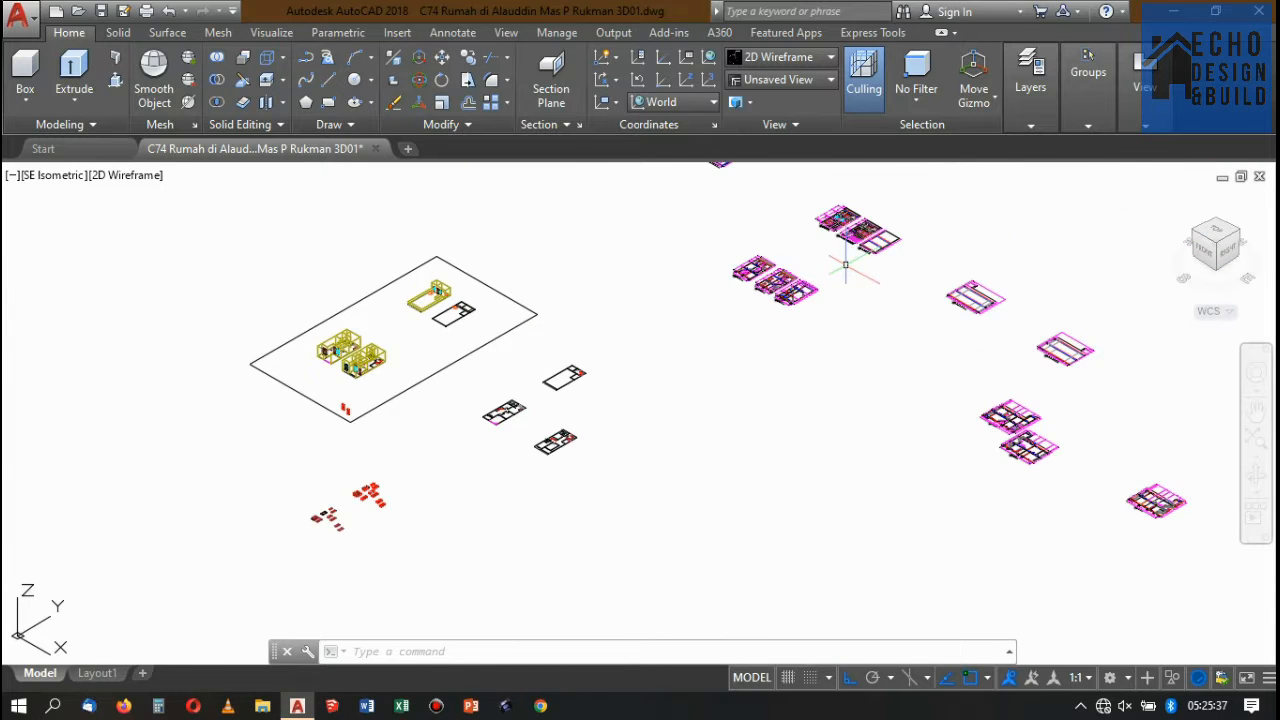
scroll(846, 265, up, 2)
scroll(857, 243, down, 5)
scroll(860, 240, up, 5)
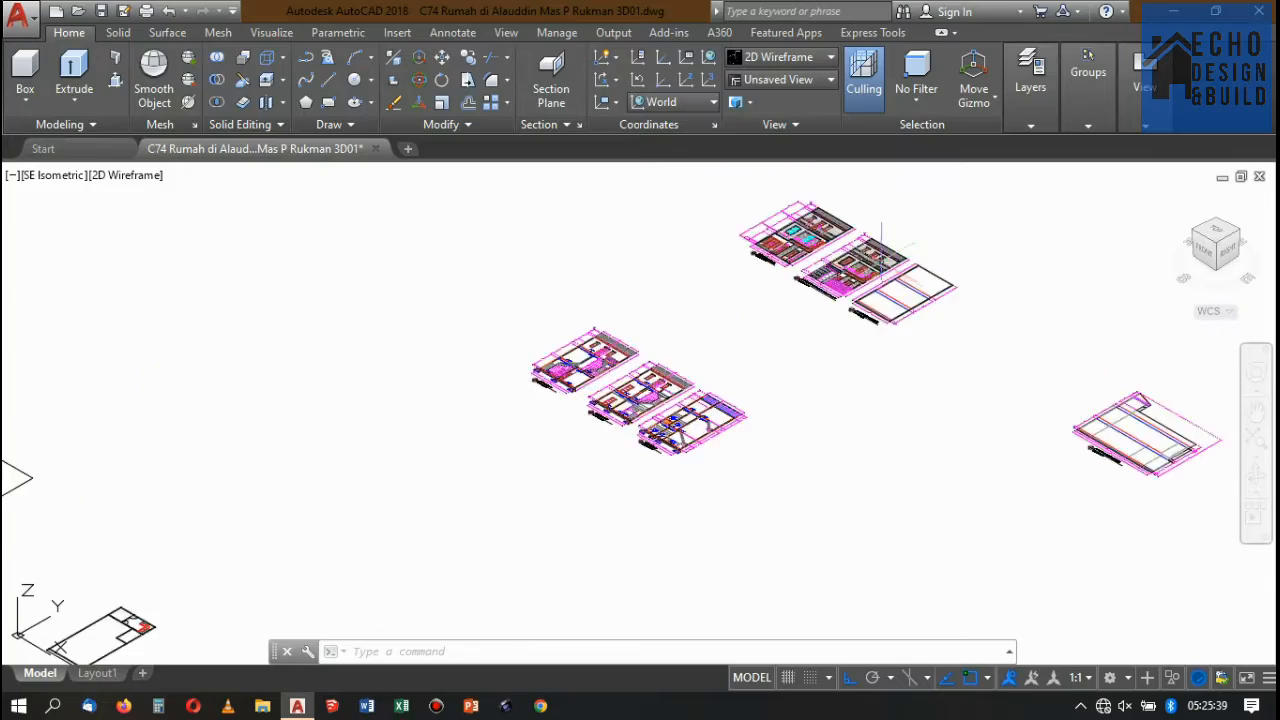
scroll(880, 238, up, 5)
scroll(800, 370, down, 5)
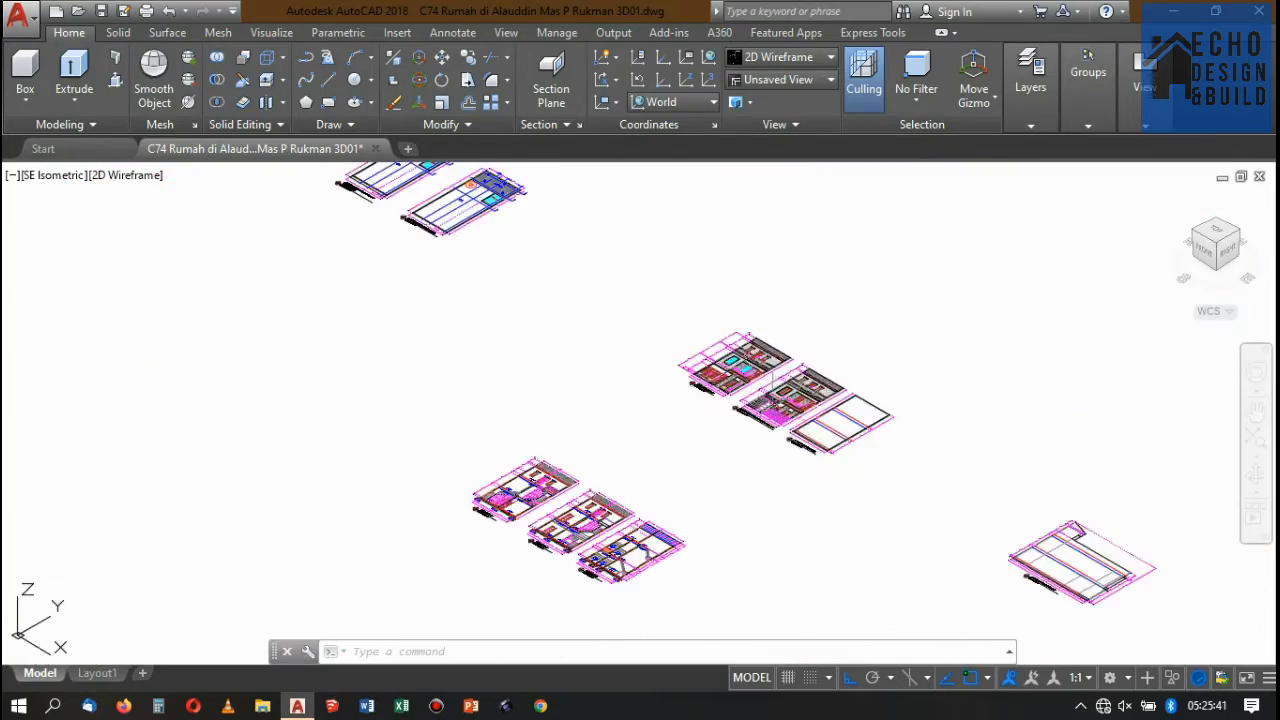
scroll(754, 390, up, 8)
scroll(754, 390, down, 3)
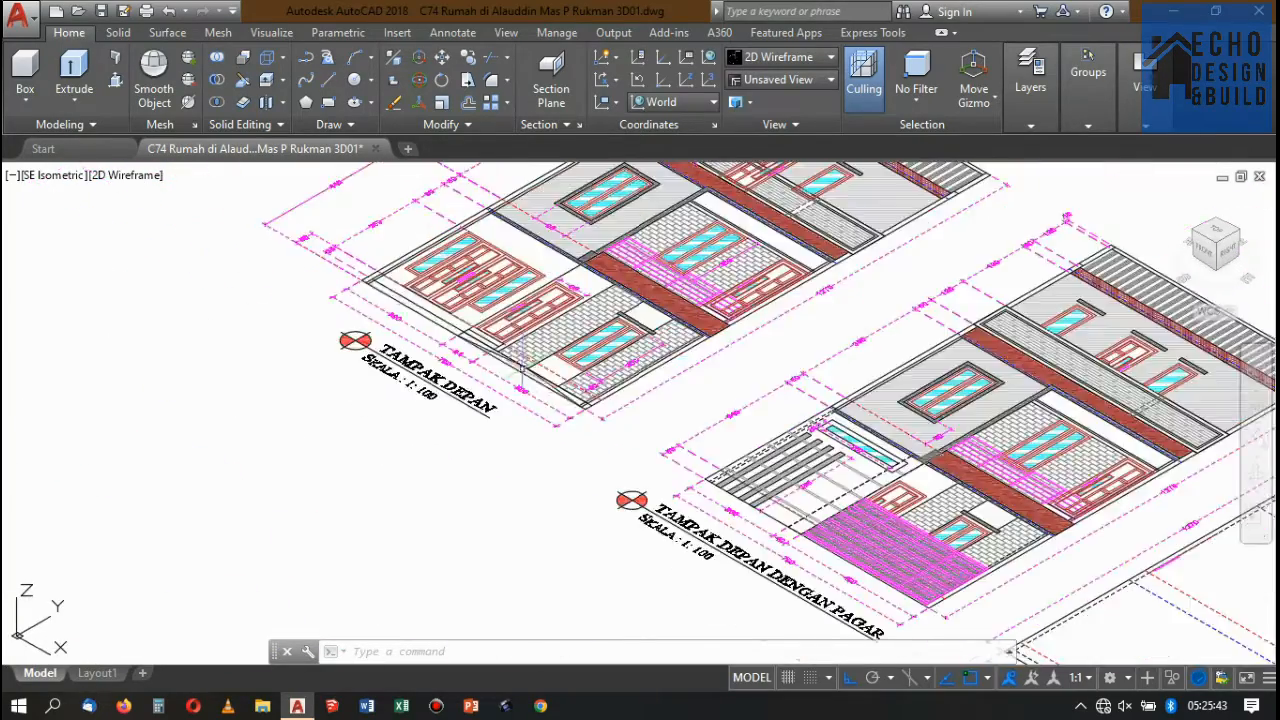
scroll(672, 430, up, 3)
scroll(672, 430, down, 6)
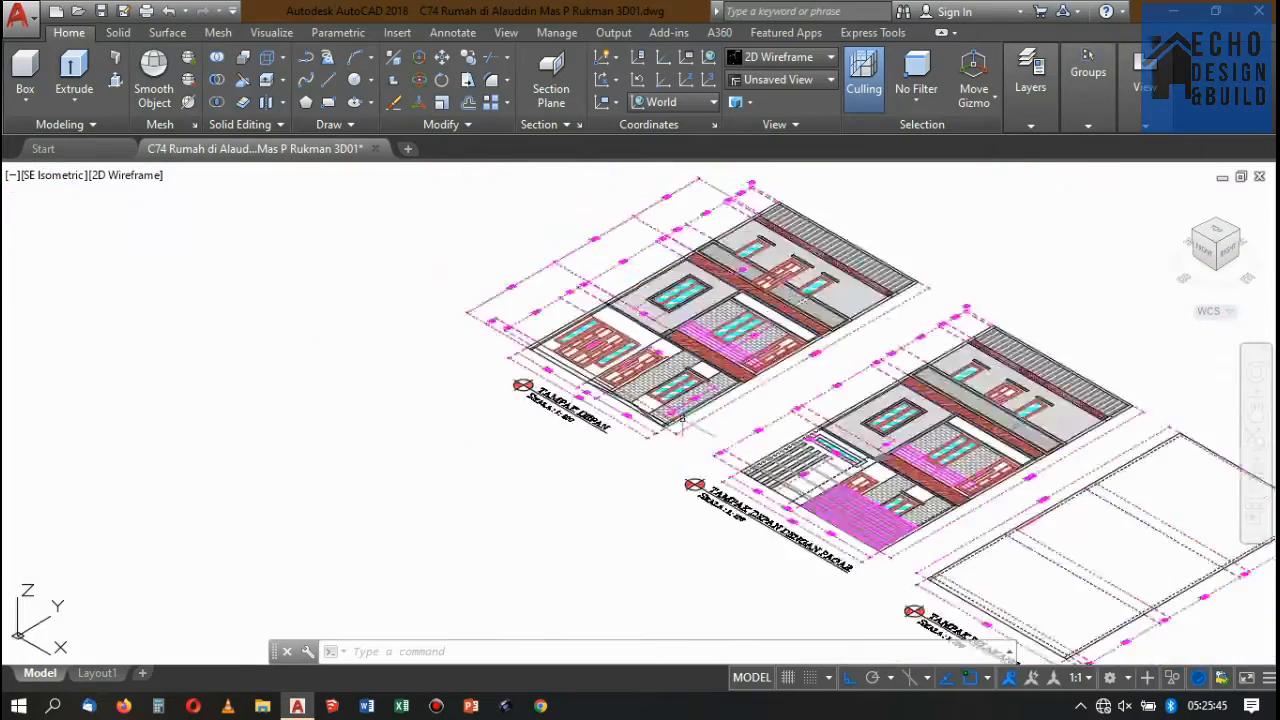
scroll(517, 191, up, 10)
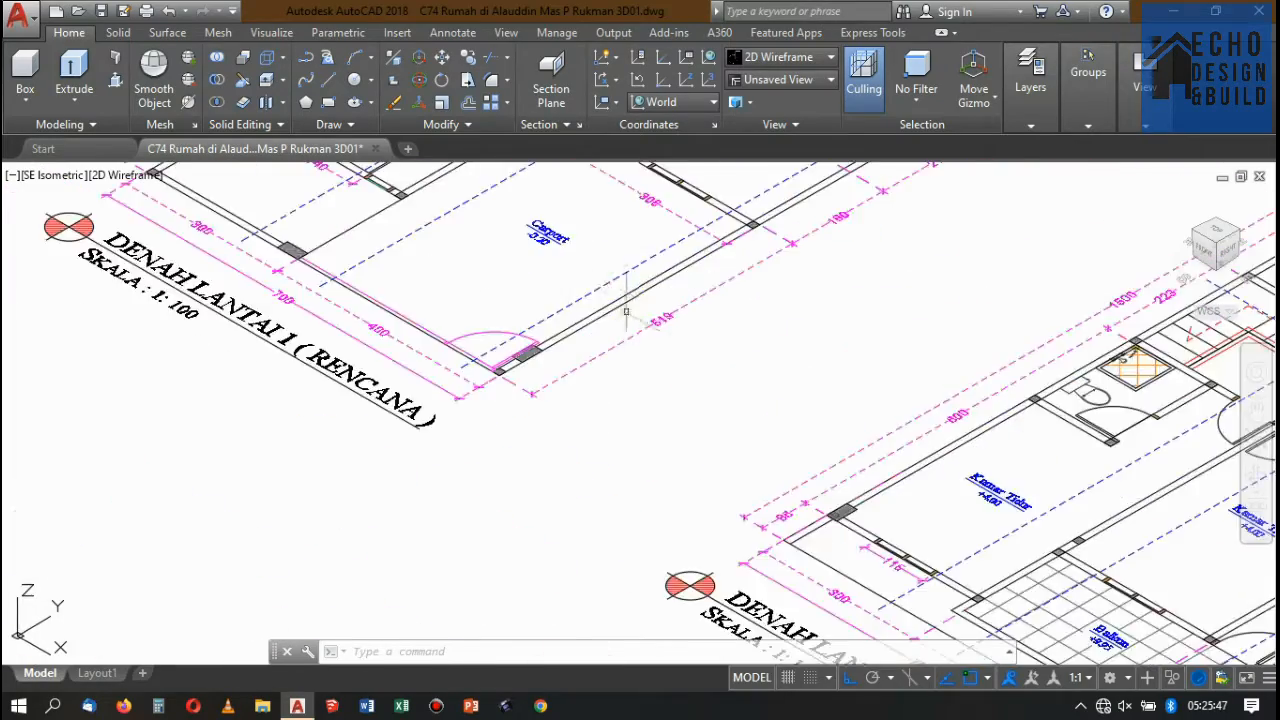
scroll(555, 242, down, 10)
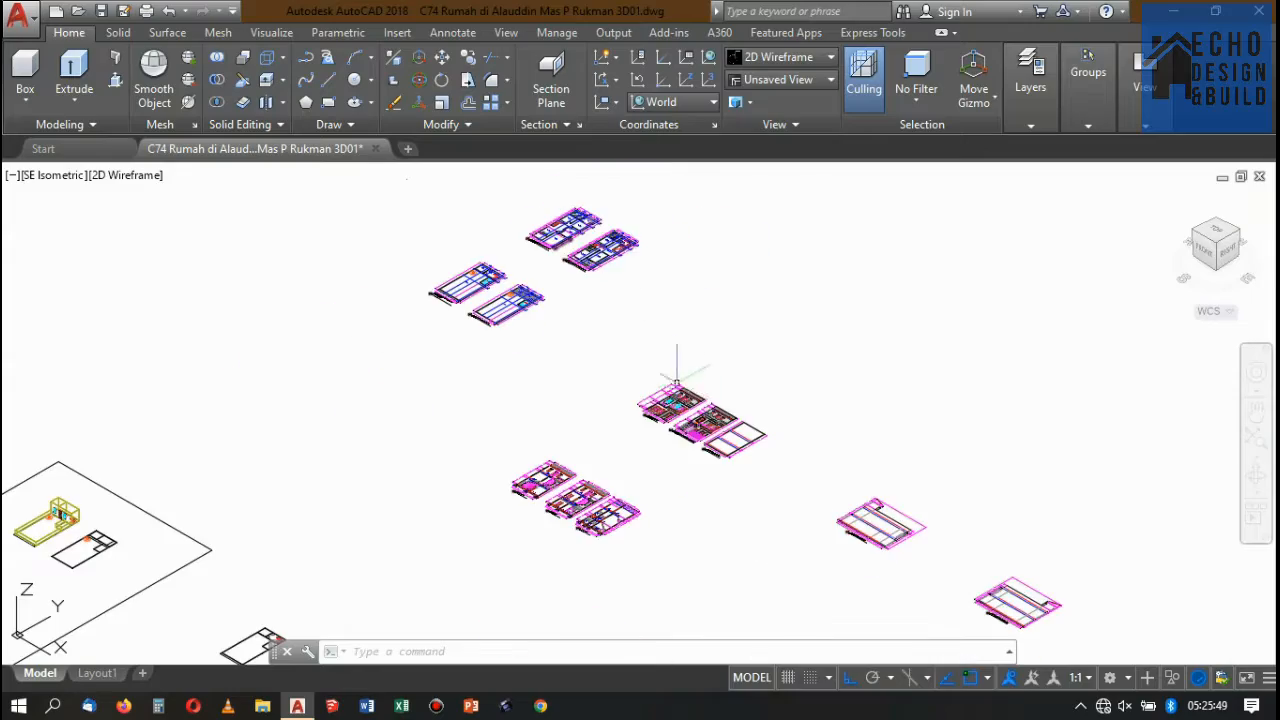
- Inspect the ground line and floor line along the base of the Tampak Depan elevation
scroll(677, 400, up, 3)
scroll(695, 465, up, 8)
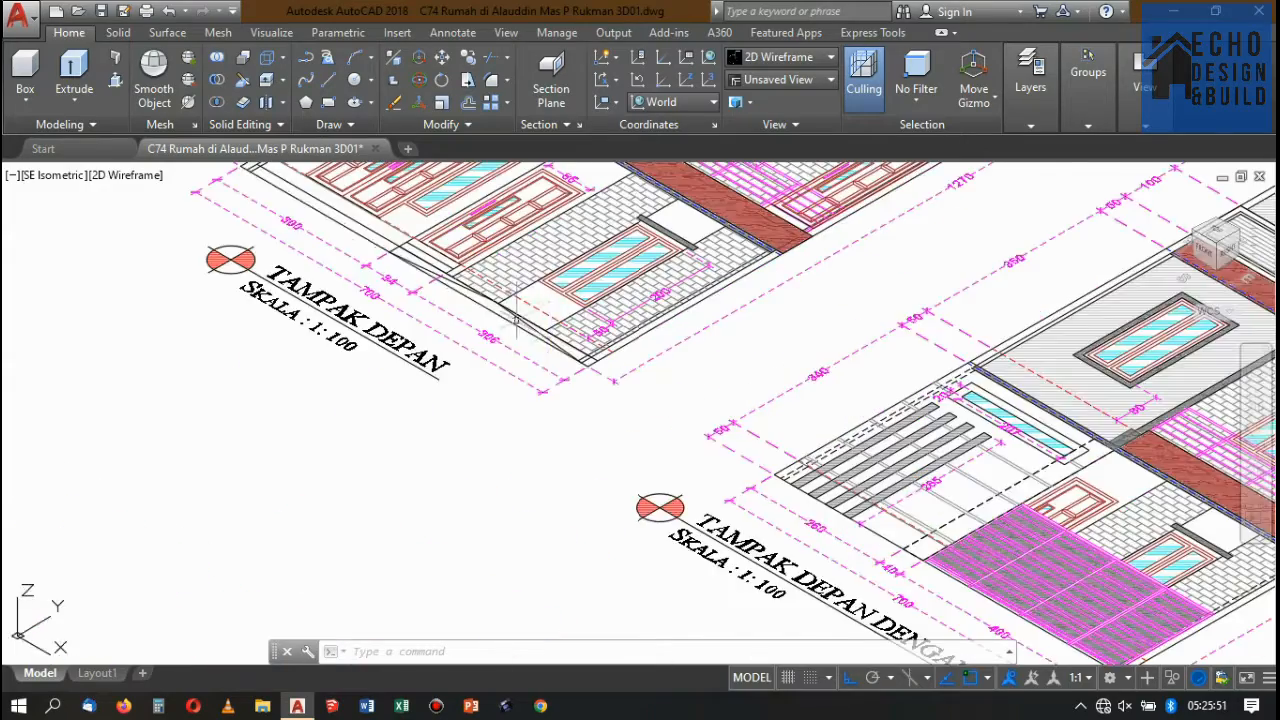
scroll(706, 428, down, 3)
scroll(748, 437, up, 5)
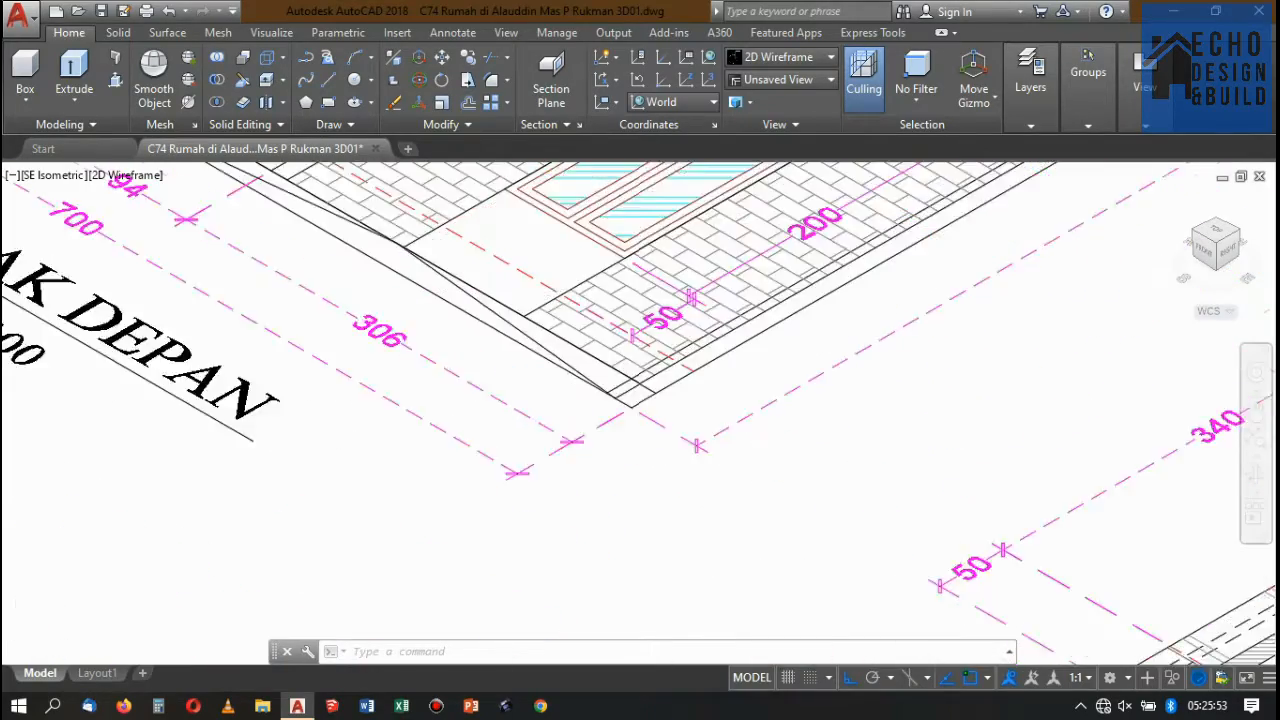
scroll(757, 429, down, 4)
scroll(755, 428, up, 2)
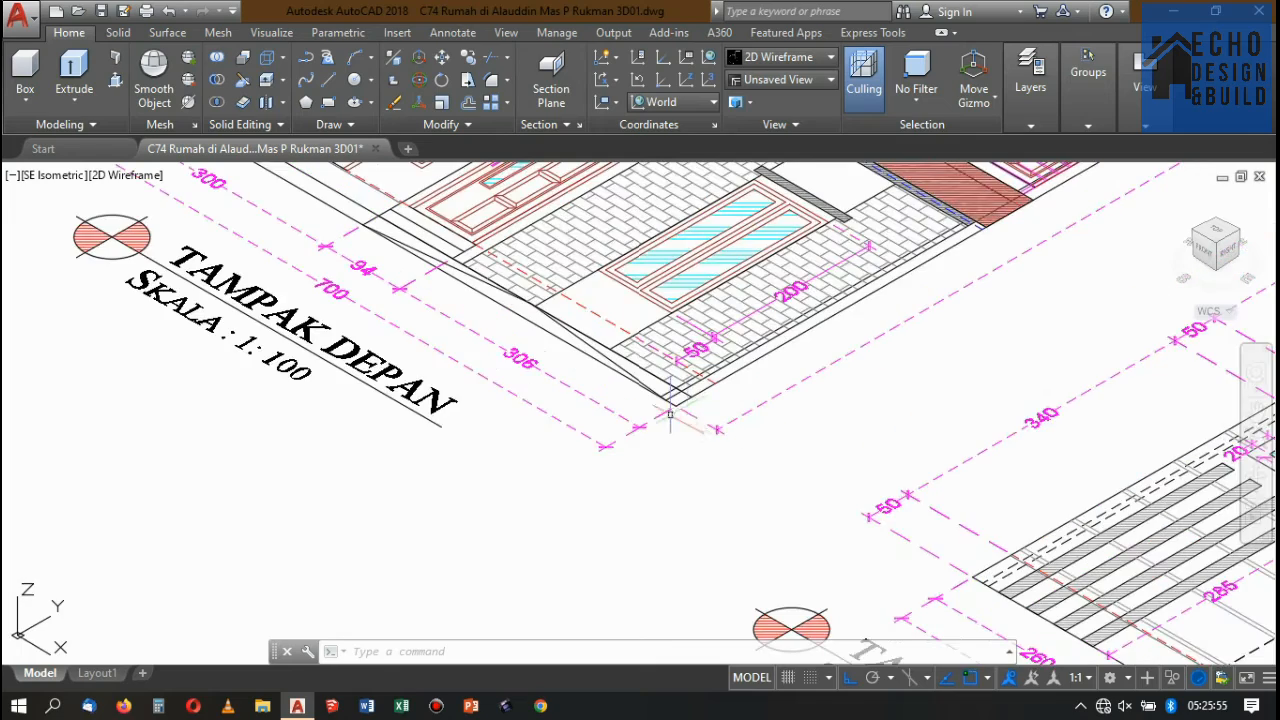
scroll(670, 414, up, 5)
click(487, 298)
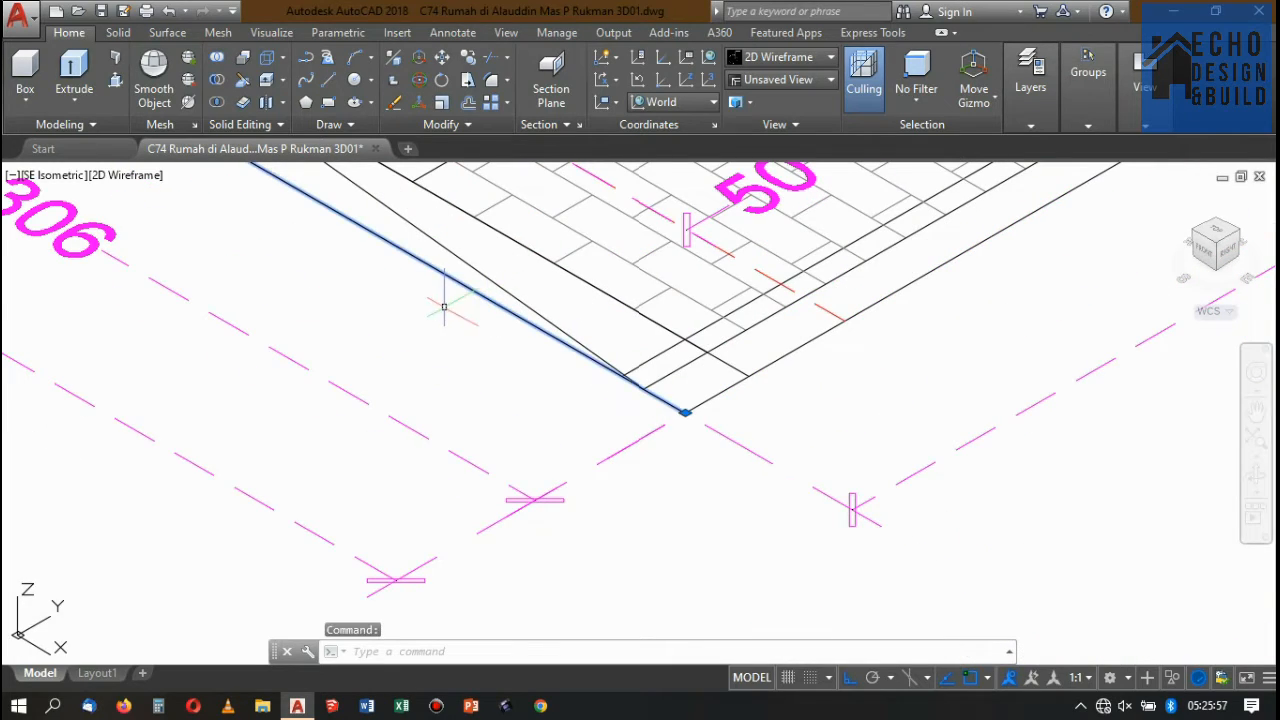
scroll(604, 362, down, 5)
scroll(664, 390, up, 1)
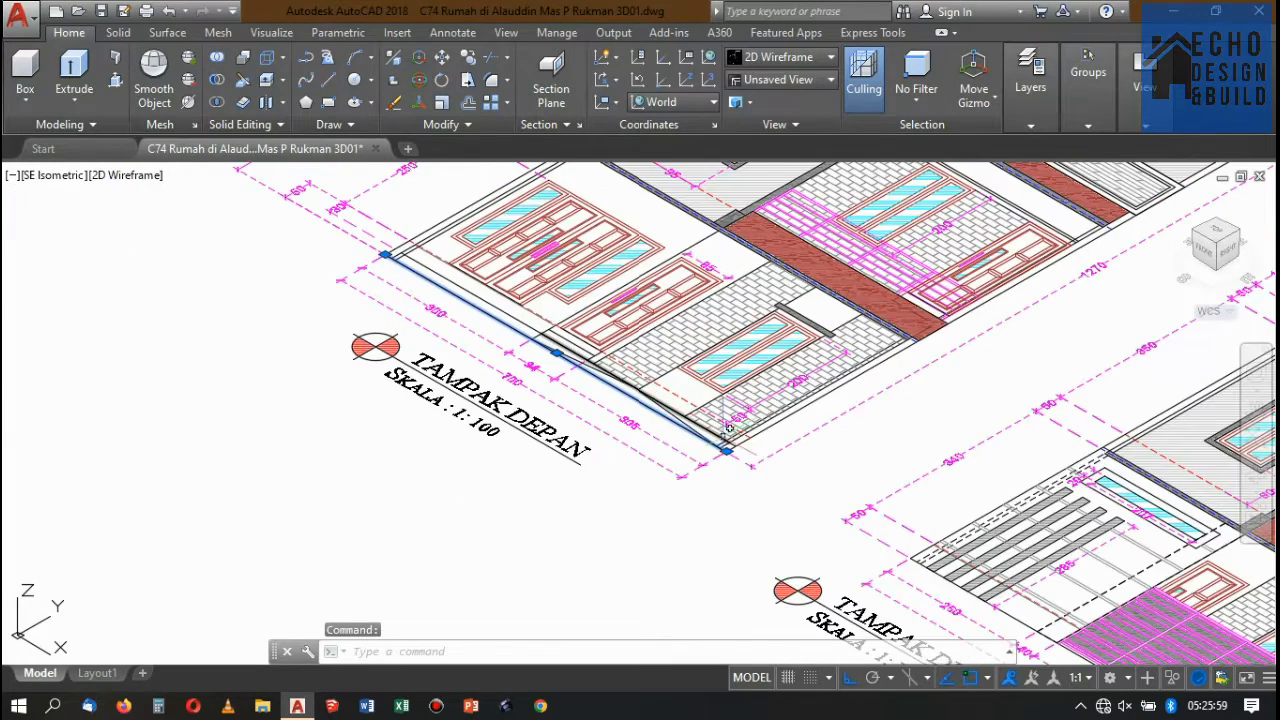
scroll(729, 428, up, 4)
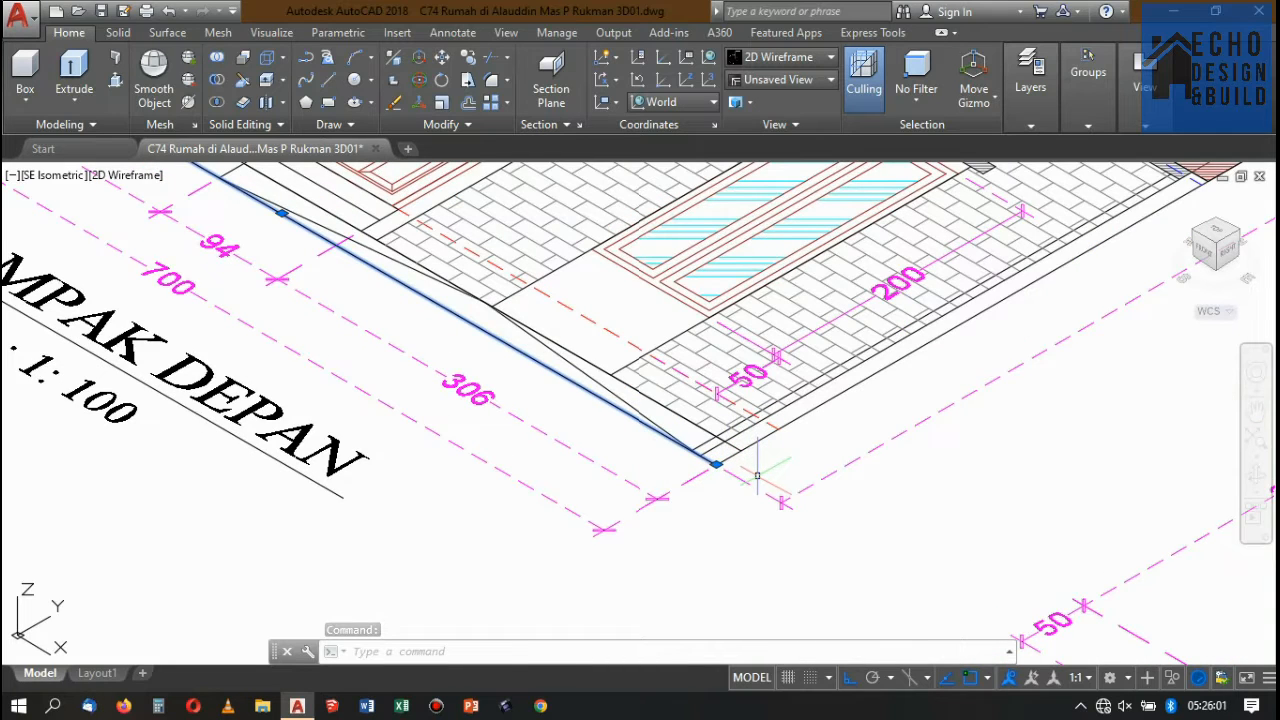
key(Escape)
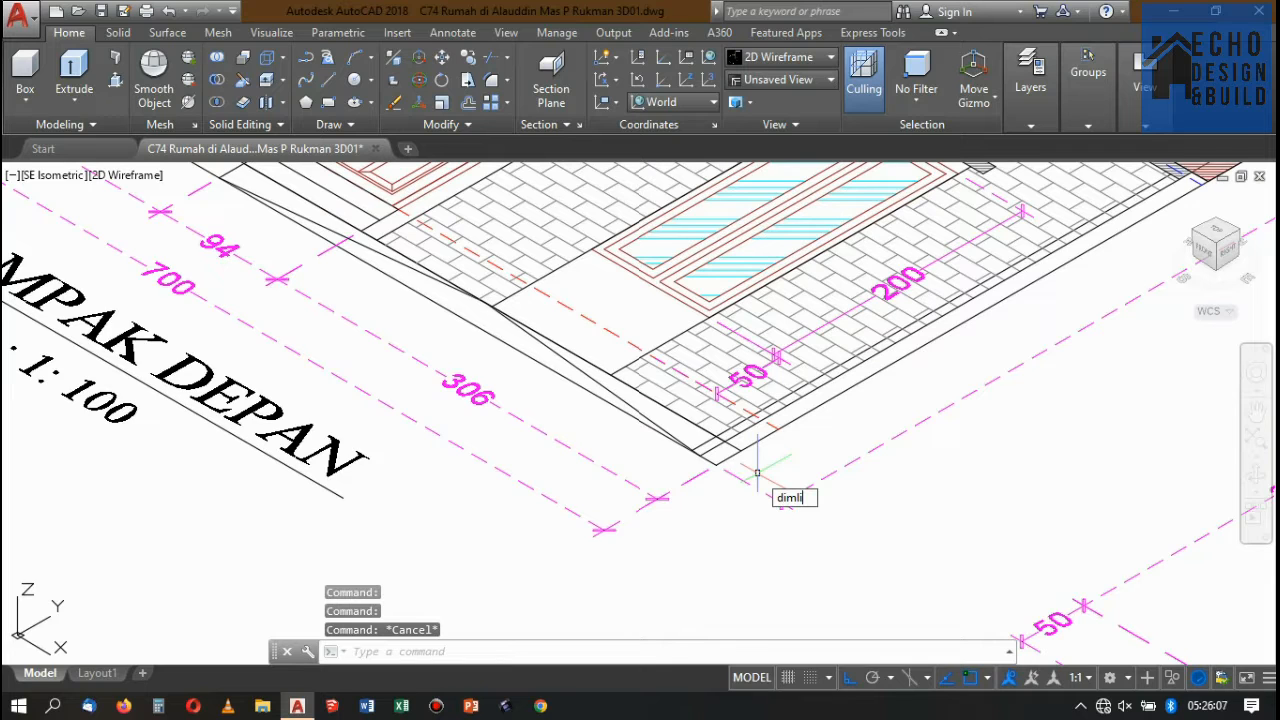
- Add a linear dimension for the height from the ground line to the floor line at the Tampak Depan elevation's base corner
key(space)
scroll(726, 449, up, 4)
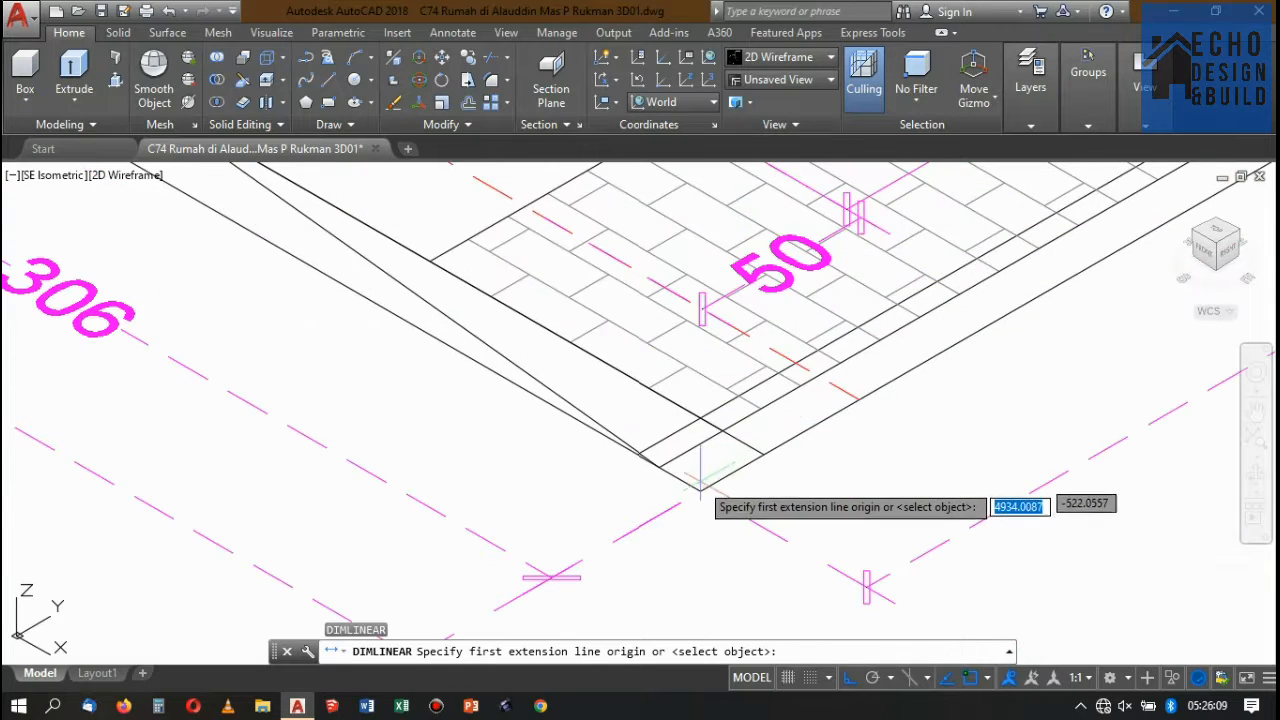
click(701, 490)
click(763, 452)
scroll(780, 451, down, 4)
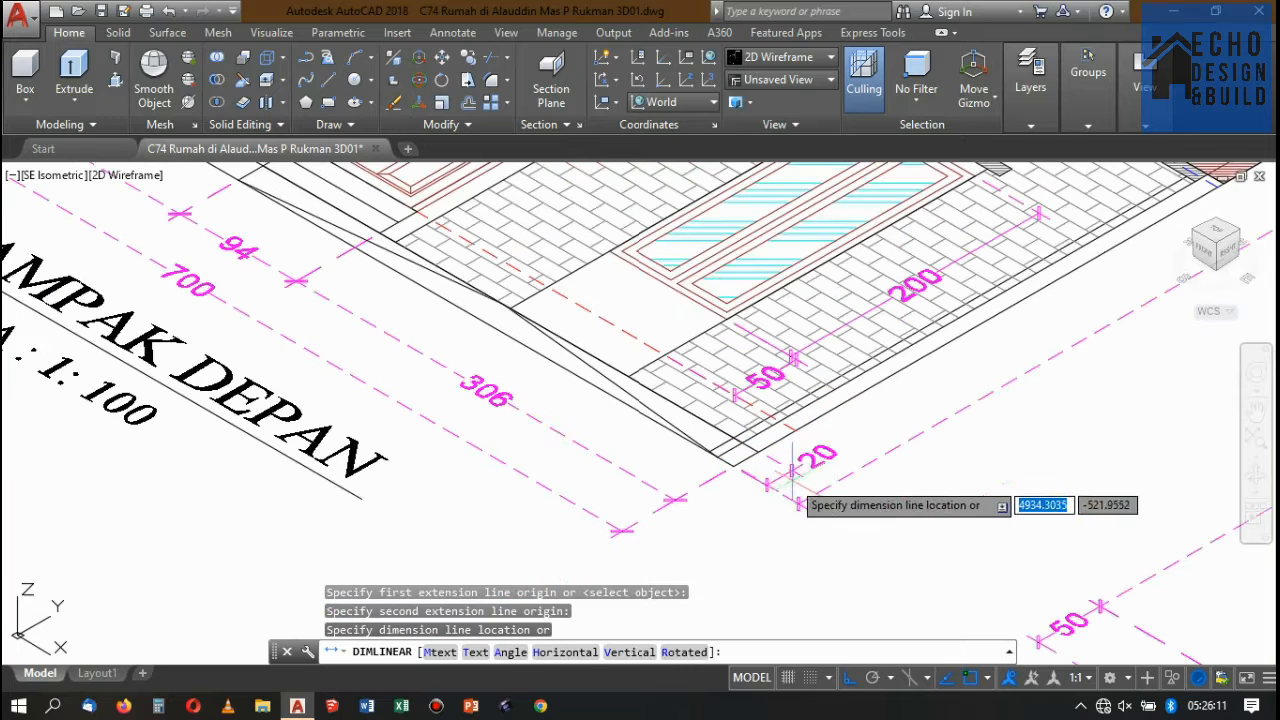
click(853, 461)
- Draw a rectangle over the carport in the simplified first-floor plan, from the front gate column to the opposite inner corner column
scroll(853, 461, down, 8)
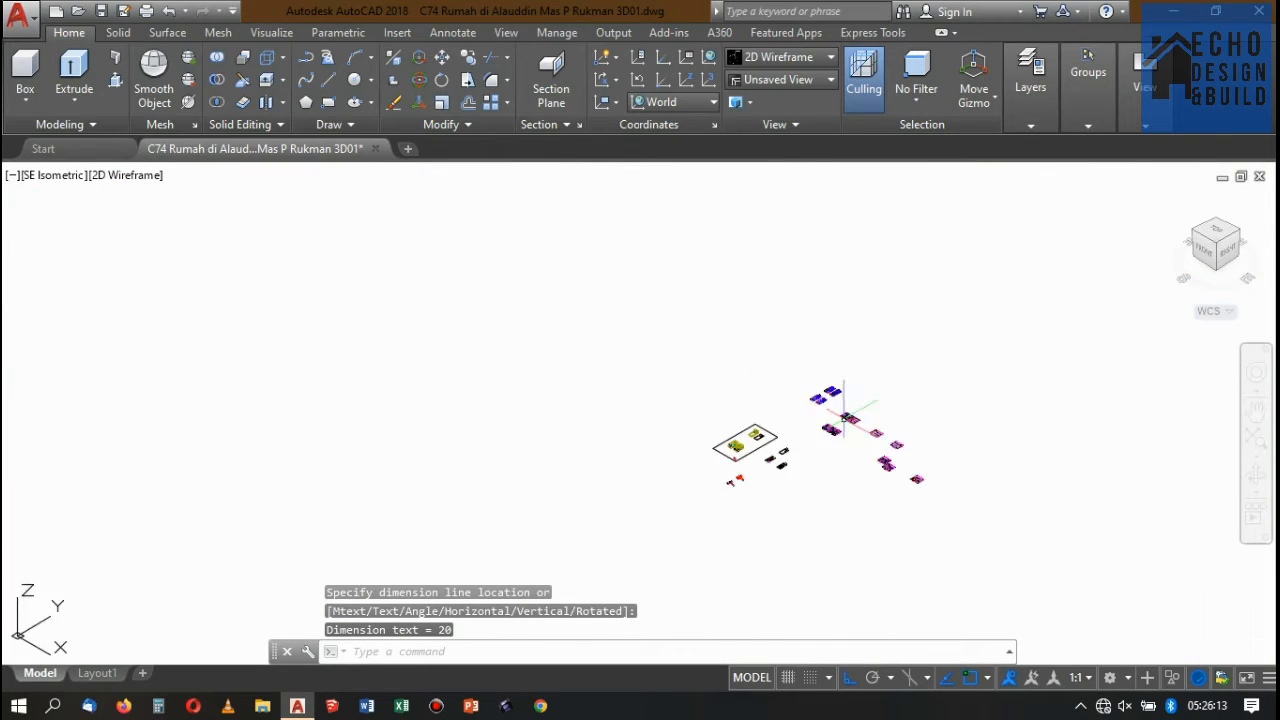
scroll(829, 400, up, 3)
scroll(823, 352, down, 4)
scroll(823, 352, up, 10)
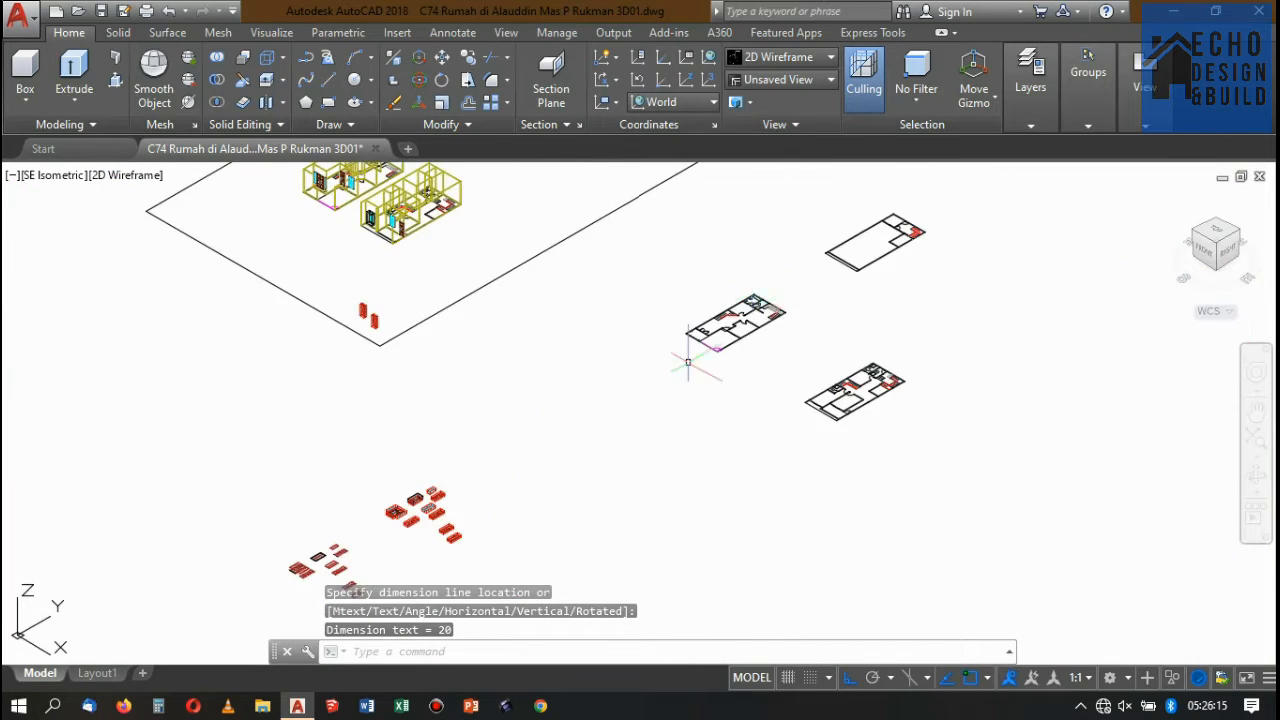
scroll(666, 371, down, 4)
scroll(737, 320, up, 2)
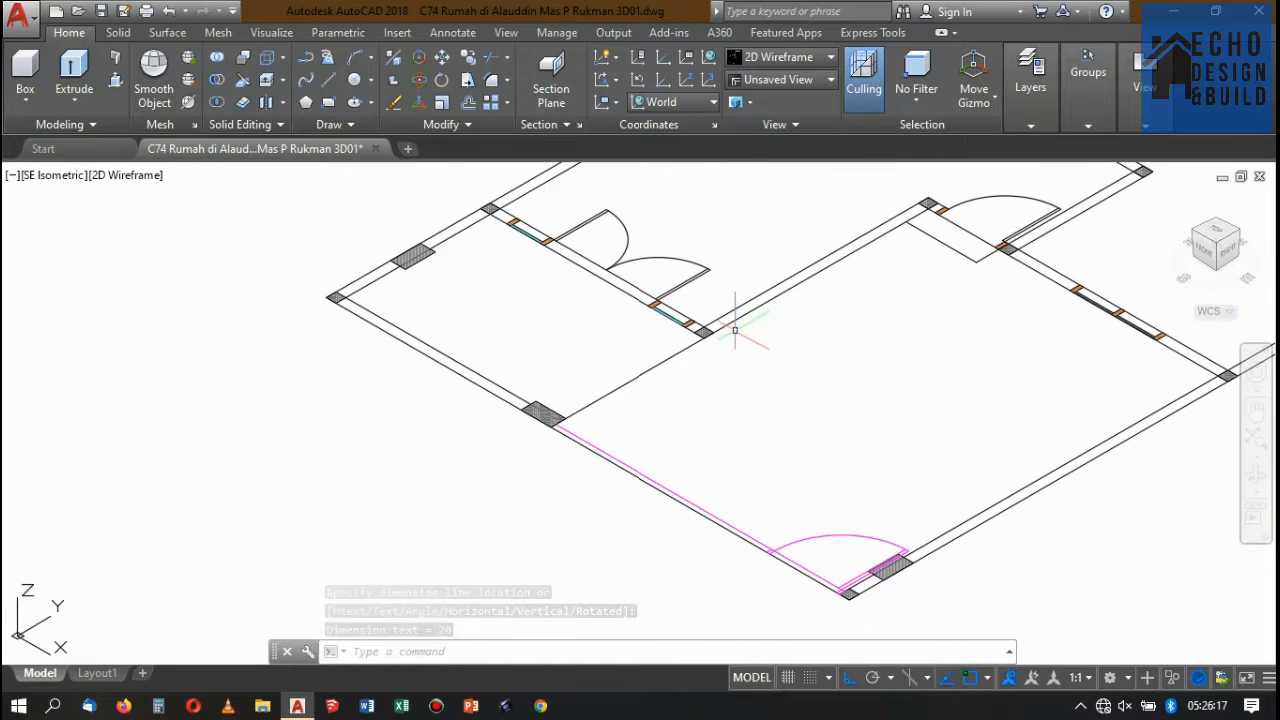
scroll(749, 351, down, 2)
text(c)
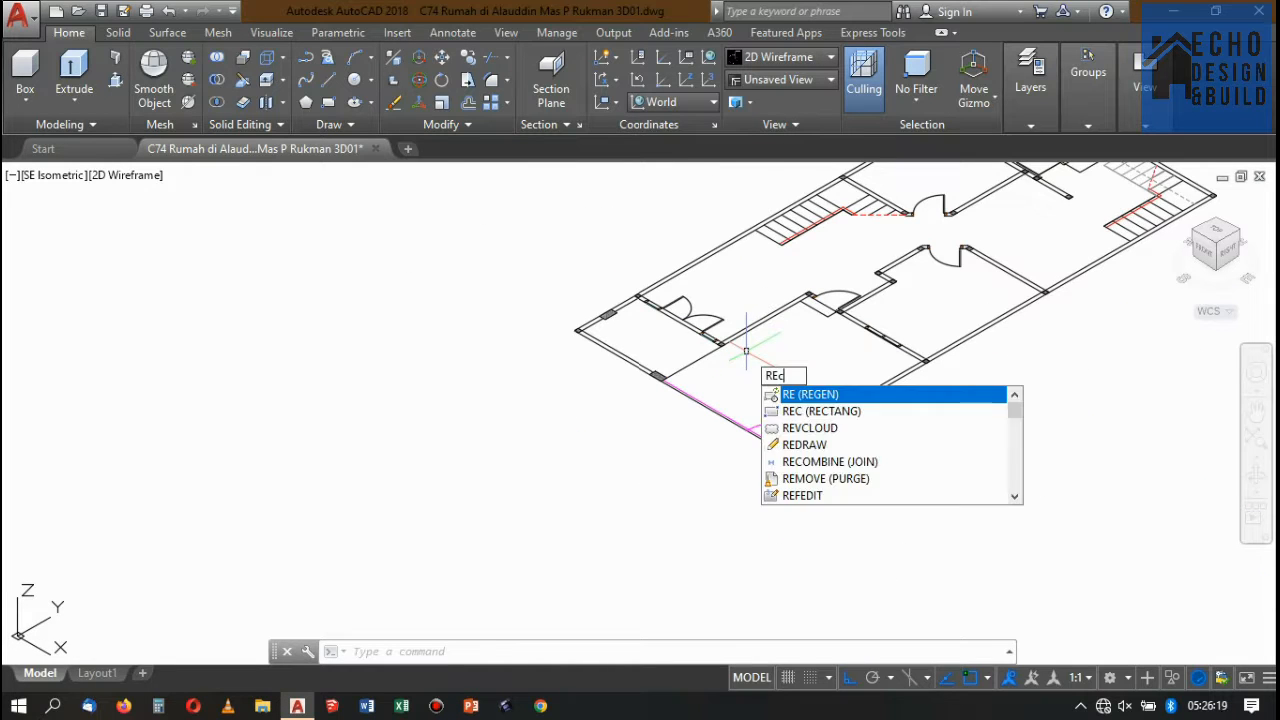
key(Return)
scroll(695, 372, up, 3)
scroll(660, 372, down, 2)
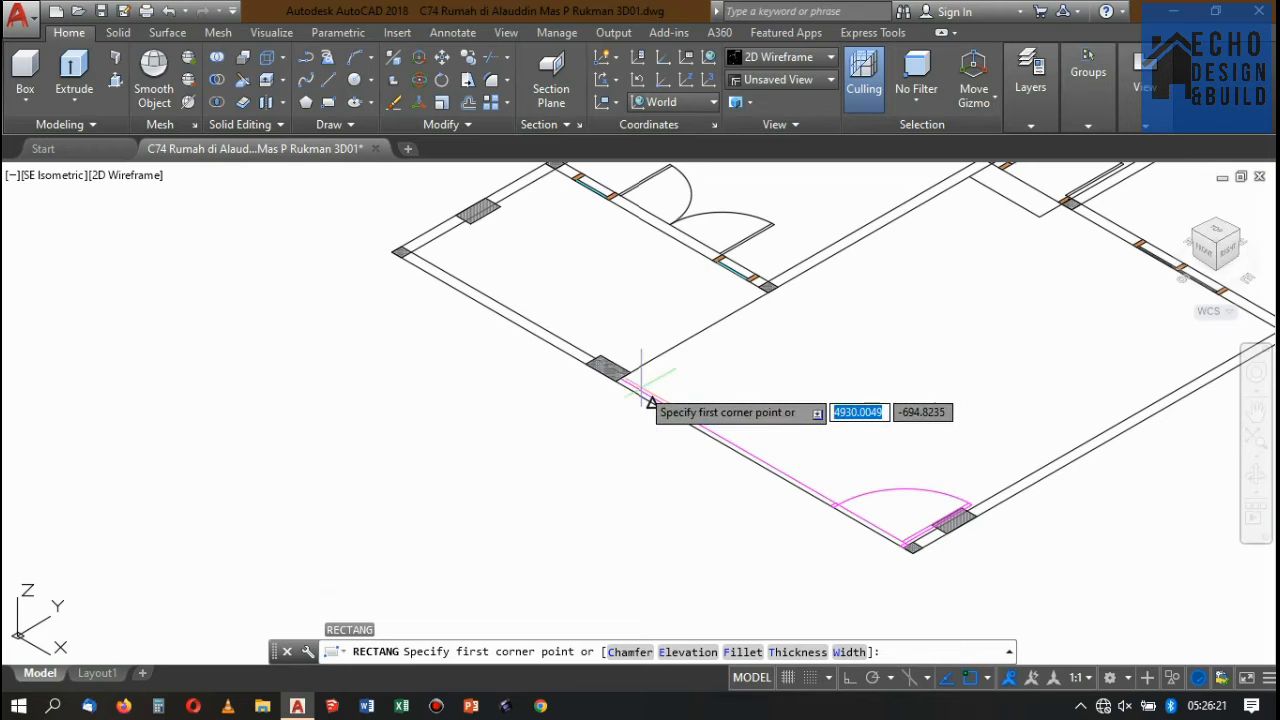
scroll(630, 362, up, 5)
click(549, 360)
scroll(560, 368, down, 5)
scroll(830, 345, down, 2)
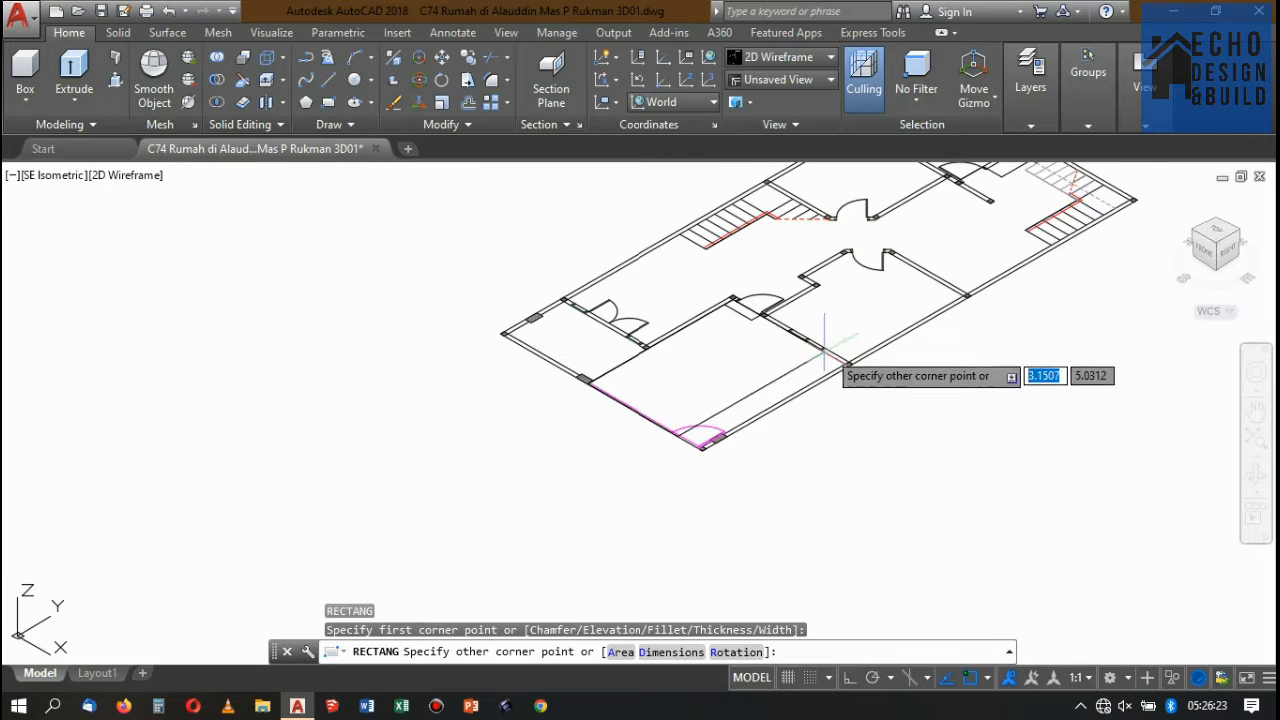
scroll(850, 372, up, 6)
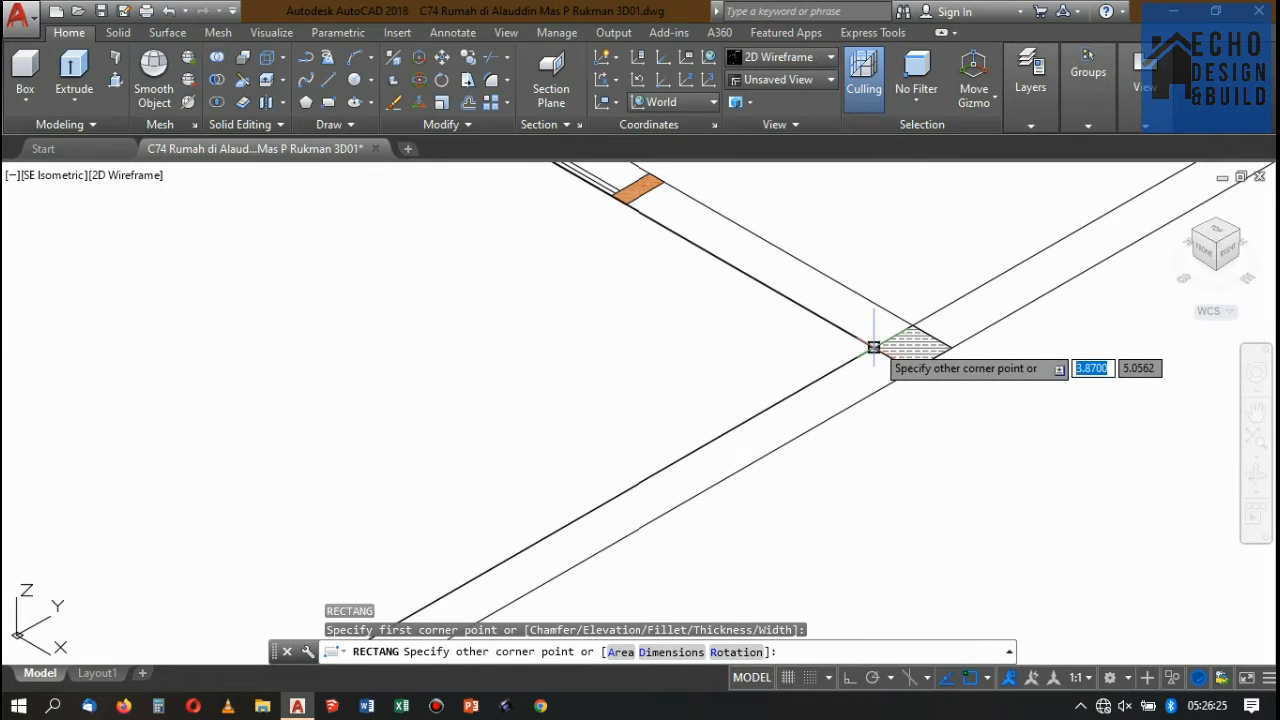
click(869, 348)
- Extrude the carport rectangle to a height of 0.2 as a solid slab
scroll(851, 363, down, 6)
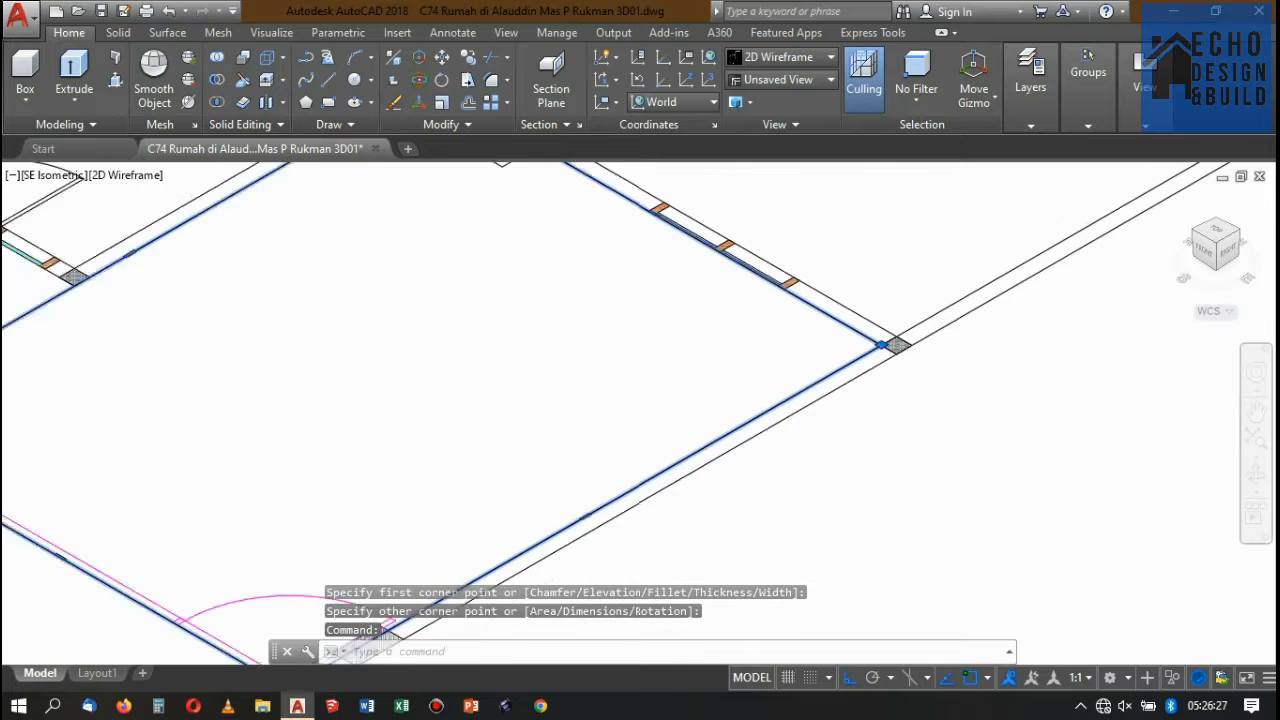
click(74, 75)
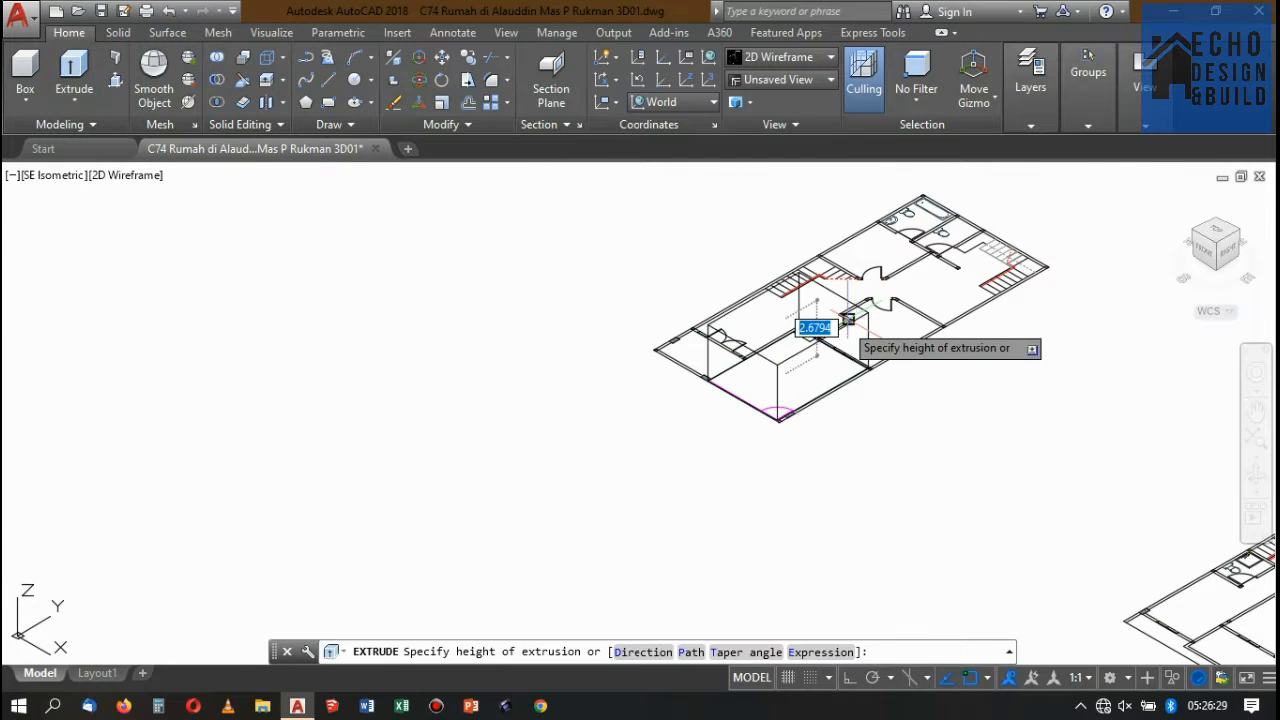
scroll(906, 365, up, 4)
scroll(897, 385, up, 2)
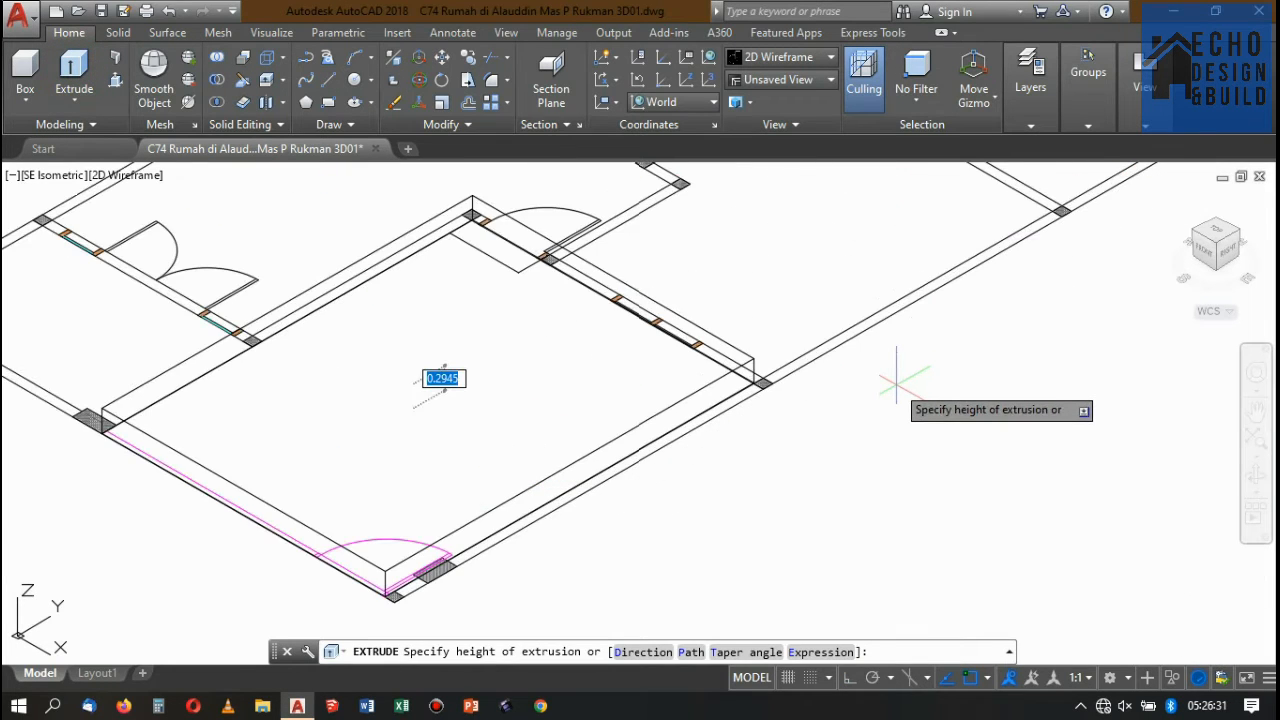
text(0.2)
key(Return)
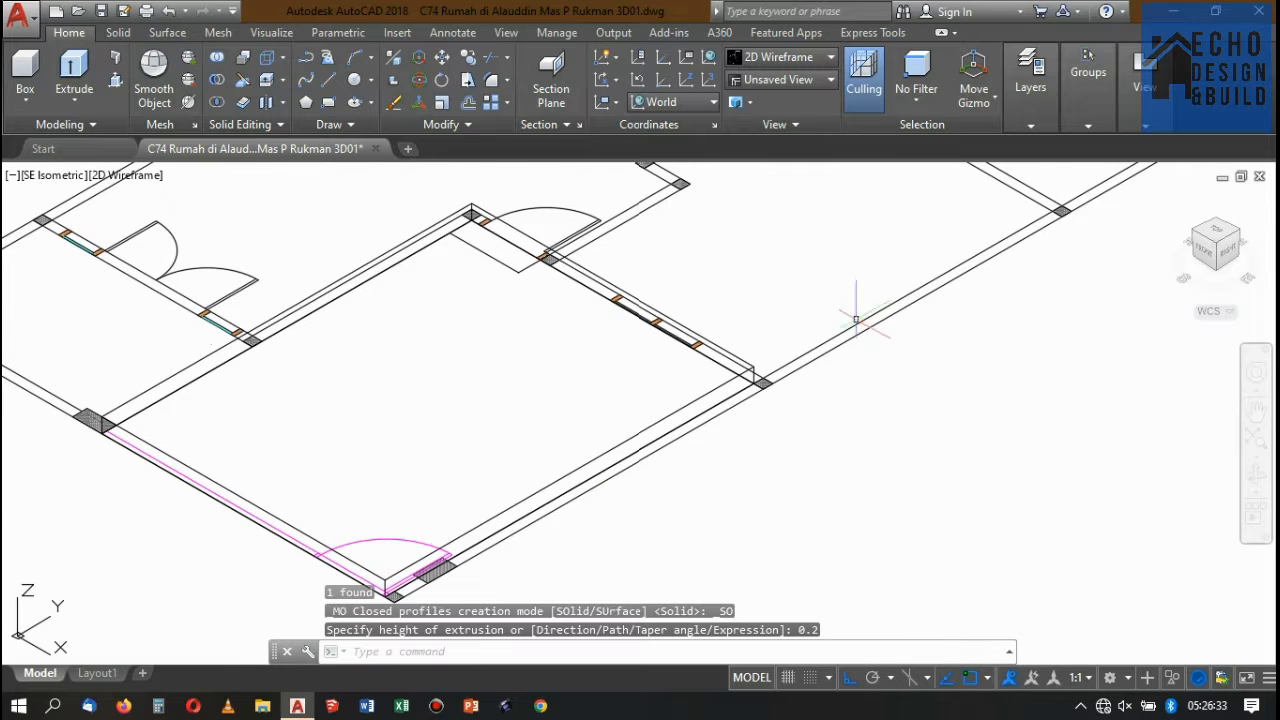
- Draw a rectangle over the front terrace beside the carport, from the front corner column to the opposite column next to the entrance door
scroll(857, 309, down, 5)
scroll(662, 345, up, 3)
scroll(662, 345, up, 3)
scroll(688, 318, down, 5)
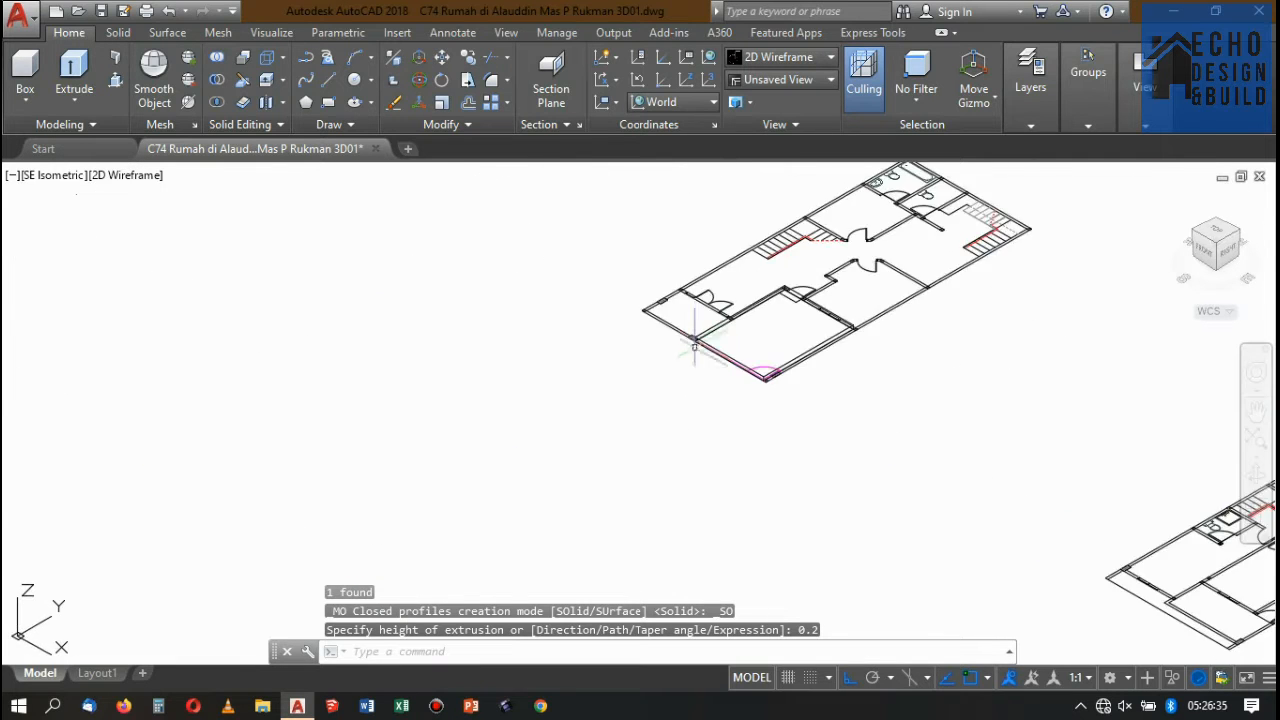
scroll(657, 302, up, 4)
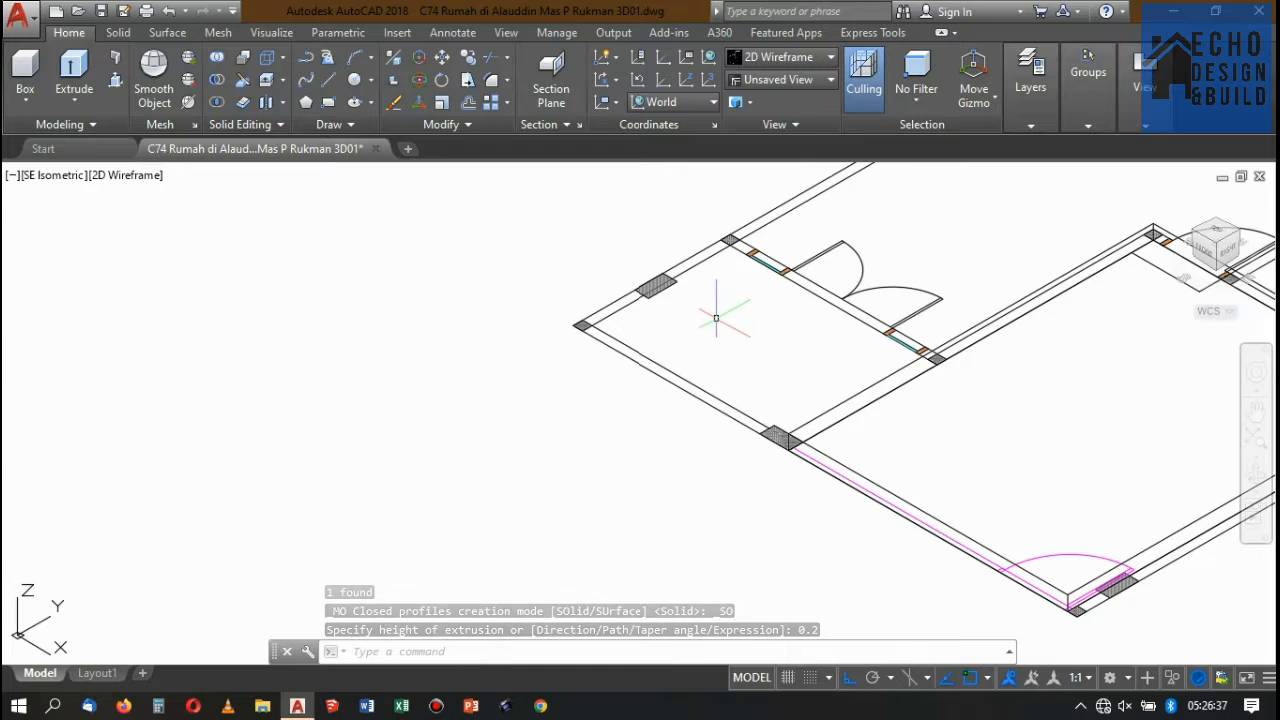
scroll(716, 319, down, 5)
scroll(716, 319, up, 4)
scroll(716, 319, up, 3)
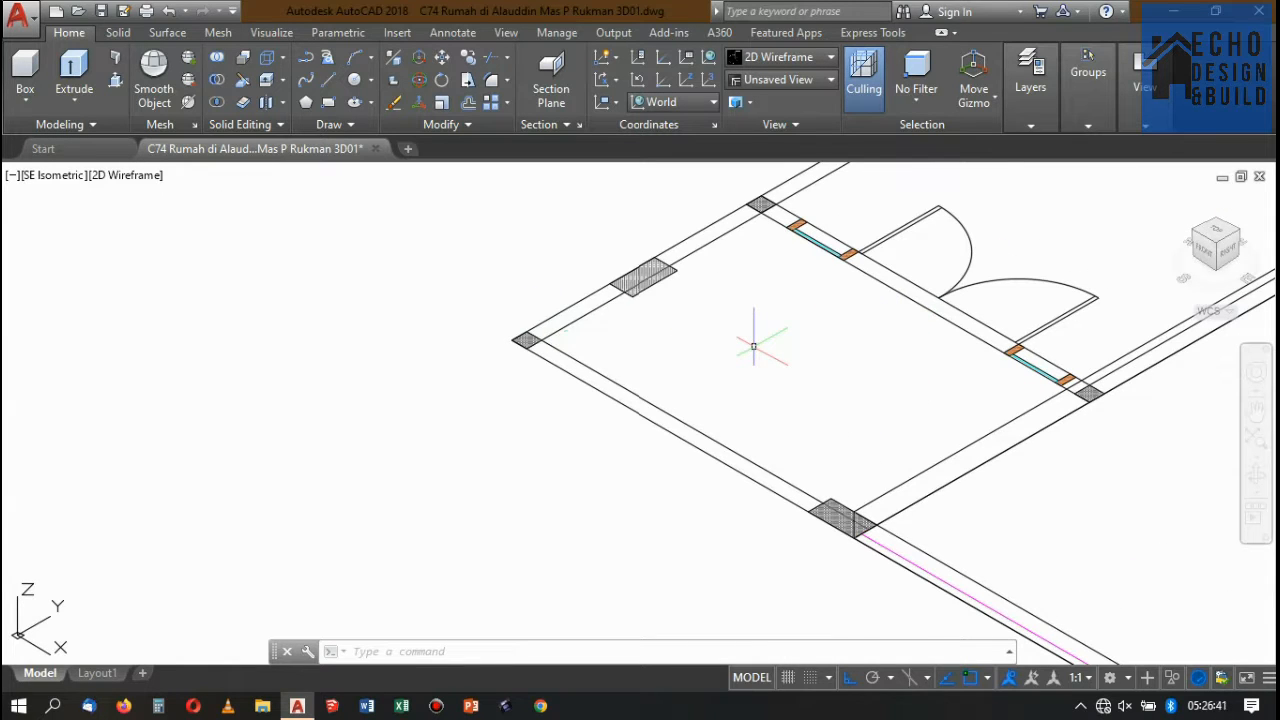
text(c)
key(Return)
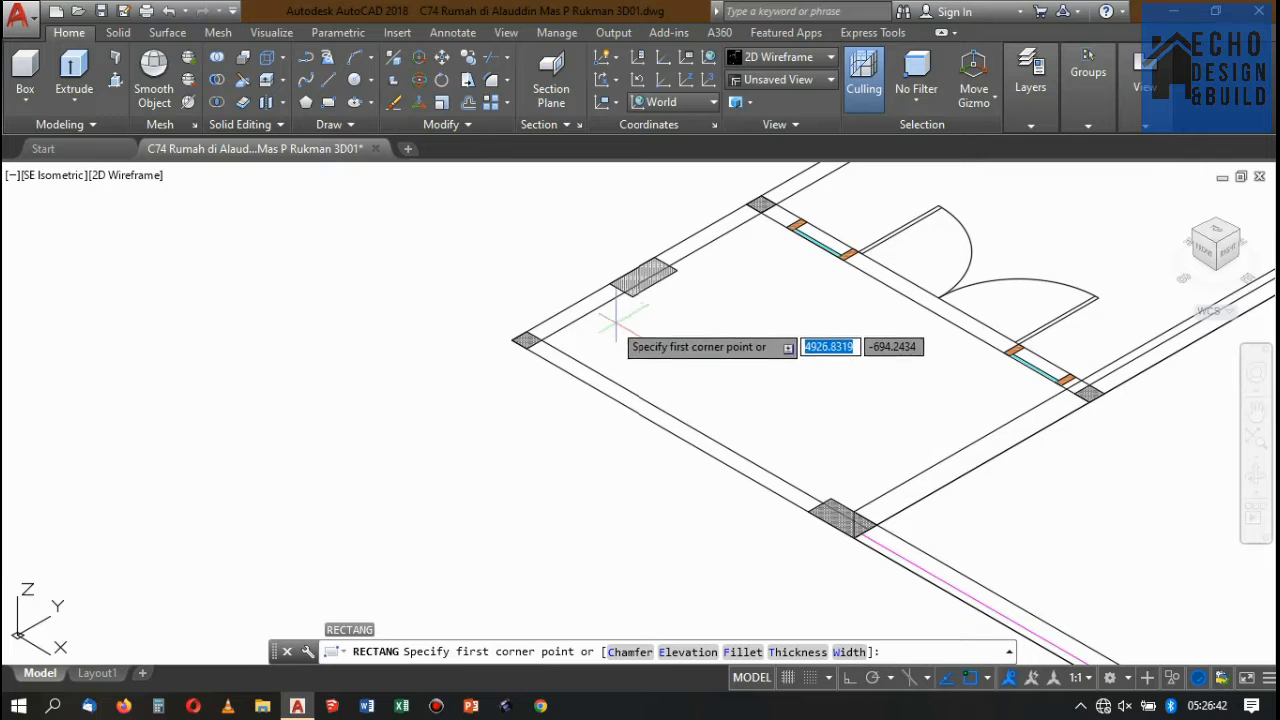
click(555, 340)
scroll(1095, 398, up, 5)
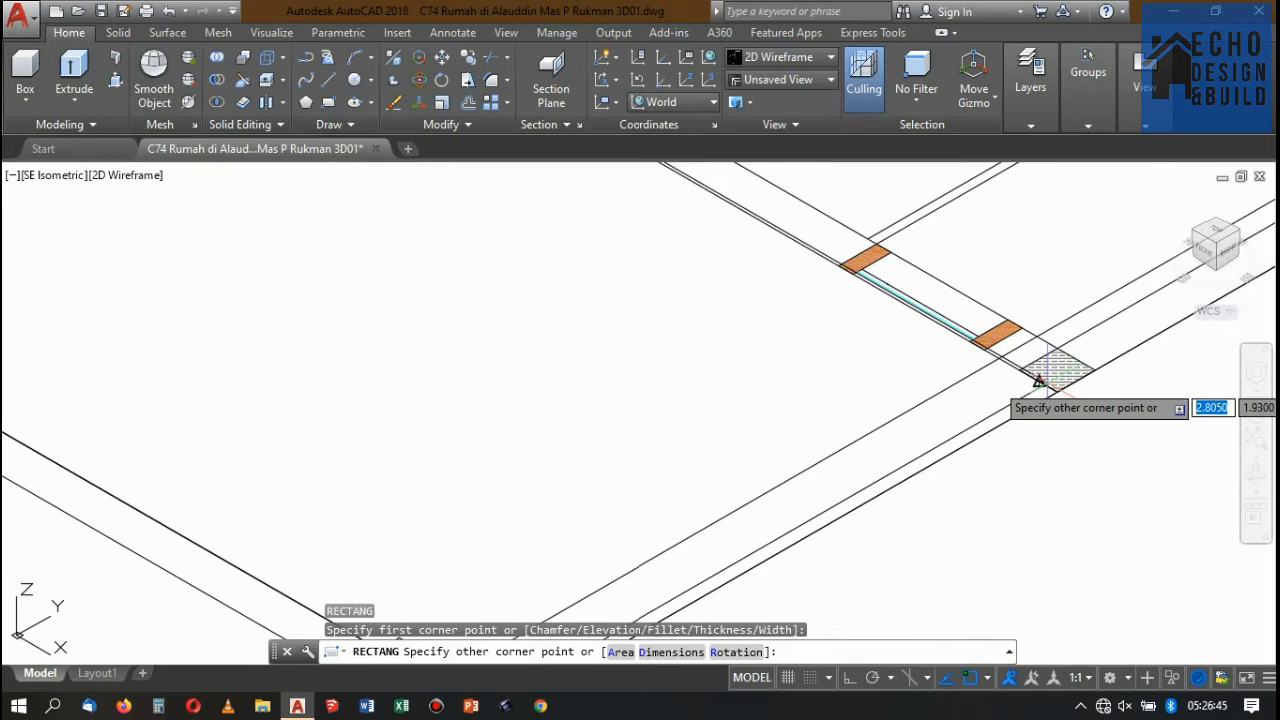
click(1057, 390)
- Examine the ground and floor lines and the height dimensions at the terrace base corner of the Tampak Depan elevation
scroll(1024, 302, down, 10)
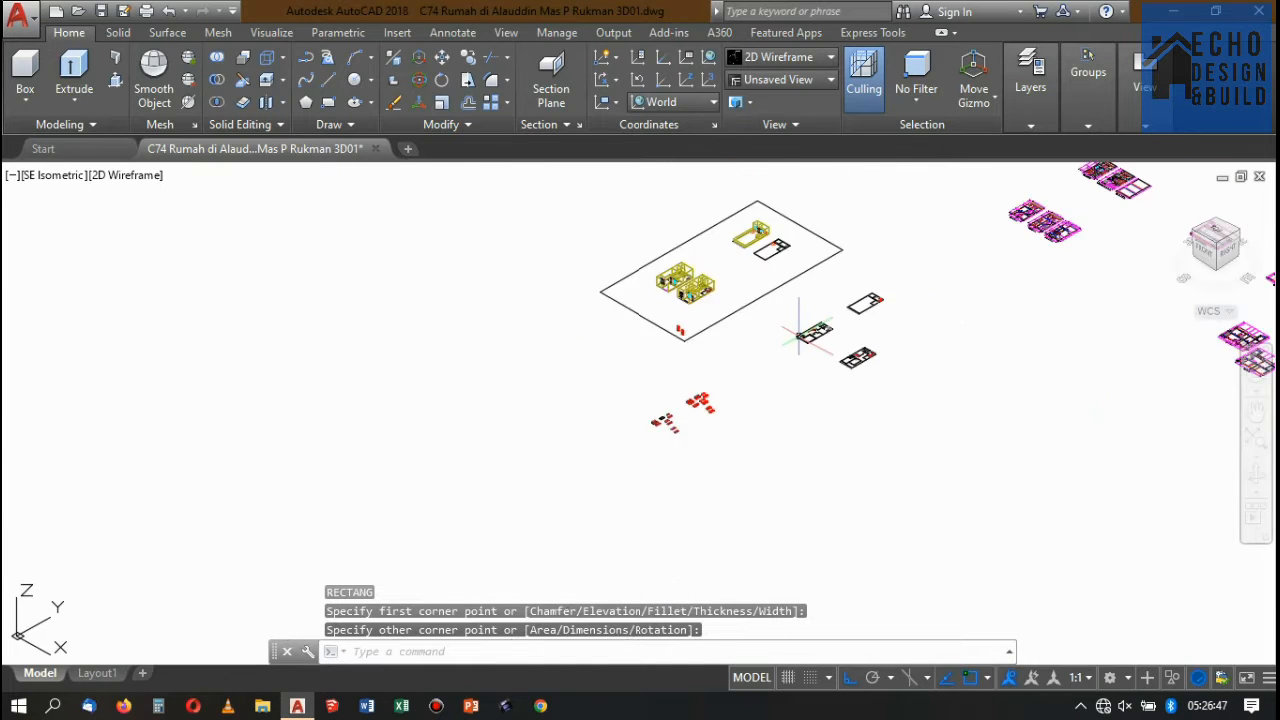
scroll(1024, 302, up, 8)
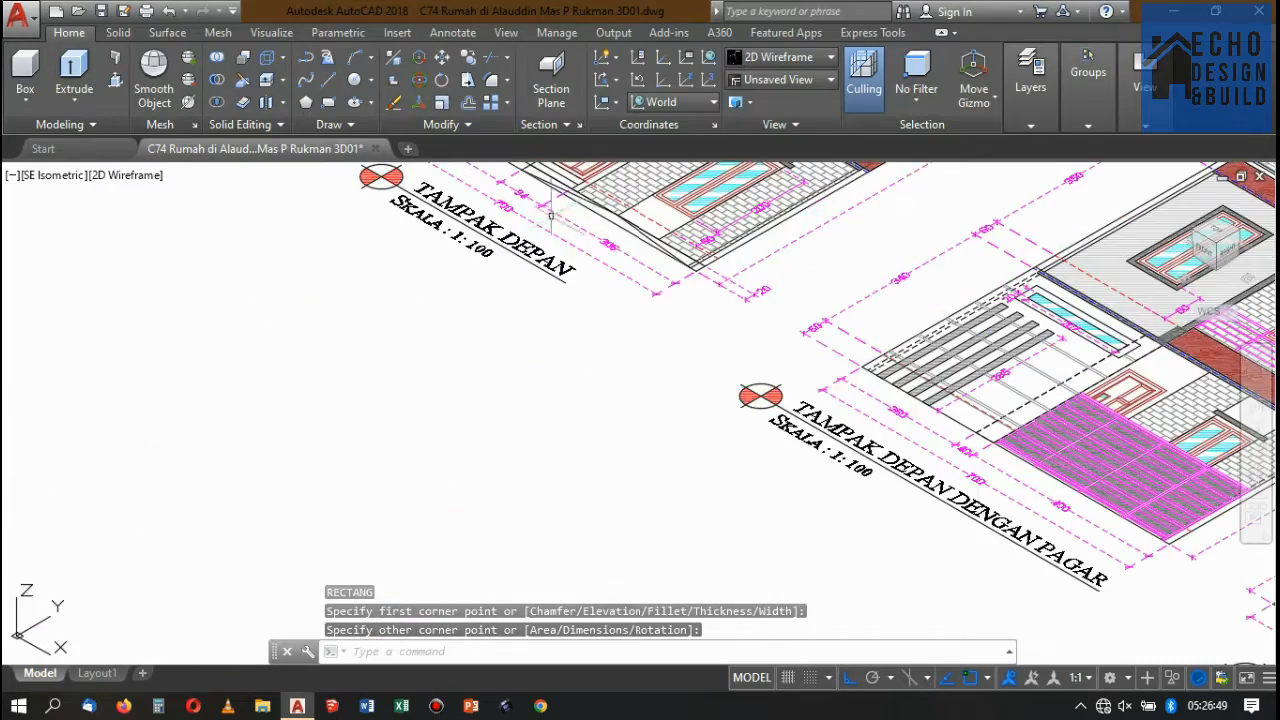
scroll(540, 280, up, 8)
scroll(530, 285, down, 5)
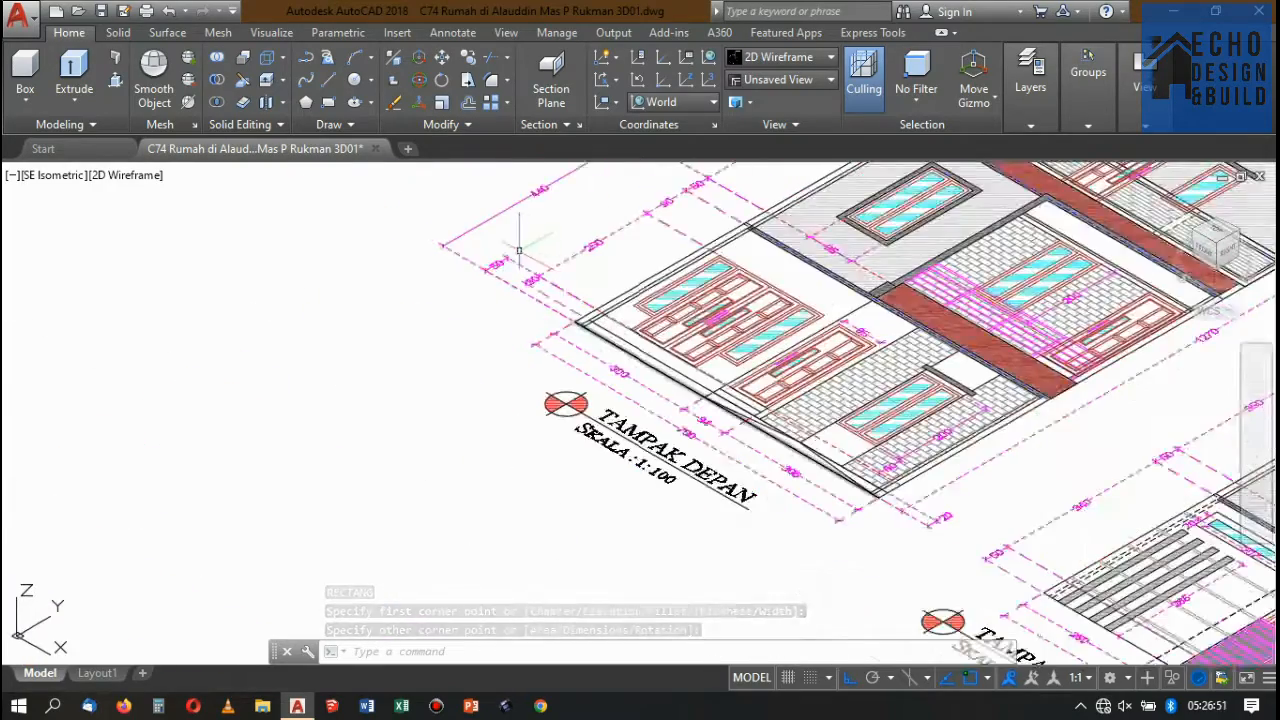
scroll(512, 290, up, 5)
scroll(512, 290, down, 4)
scroll(739, 398, up, 5)
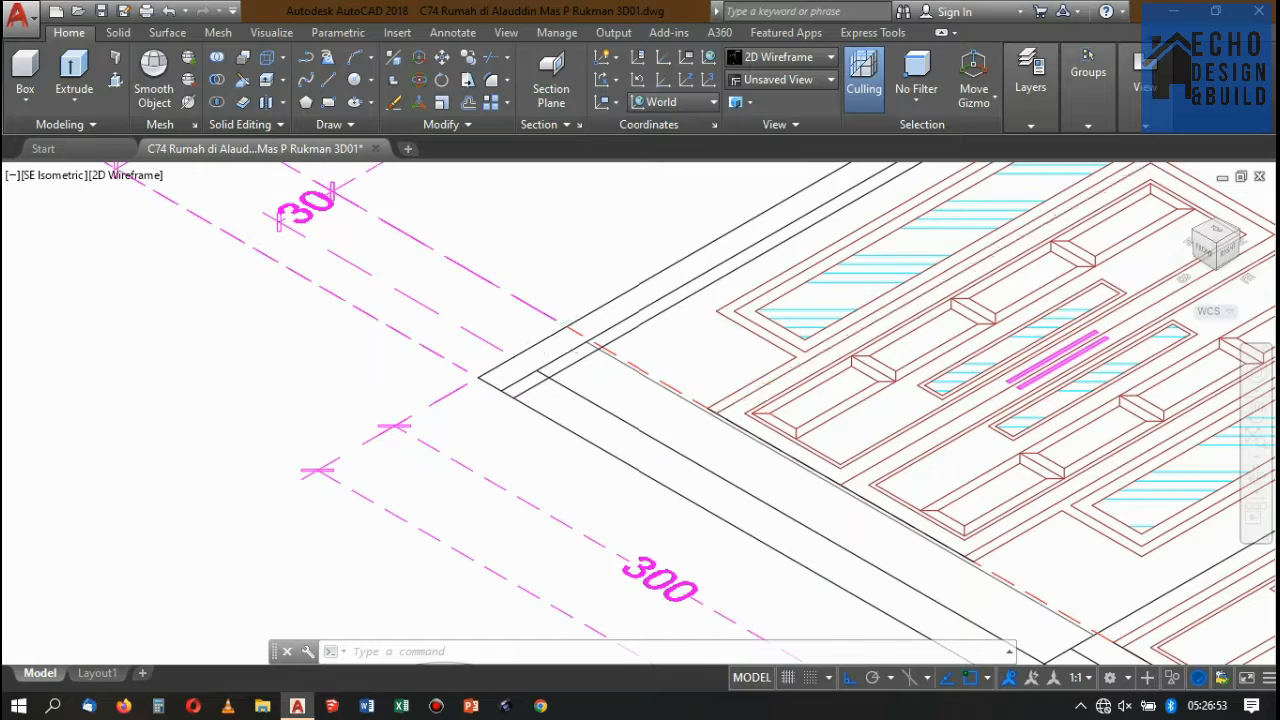
scroll(580, 320, up, 1)
scroll(570, 295, down, 3)
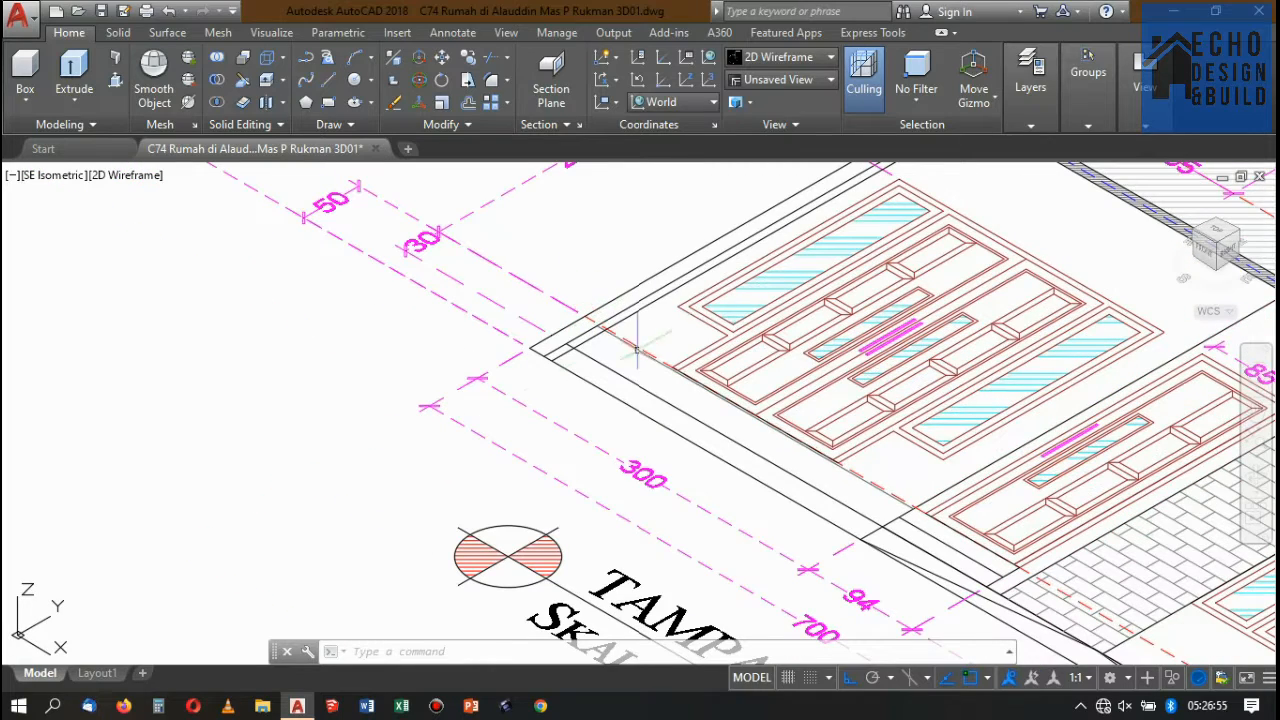
- Examine the Potongan sections, the rooftop plan and the terrace and room levels in the Denah Lantai 1 (Rencana) plan
scroll(499, 309, down, 10)
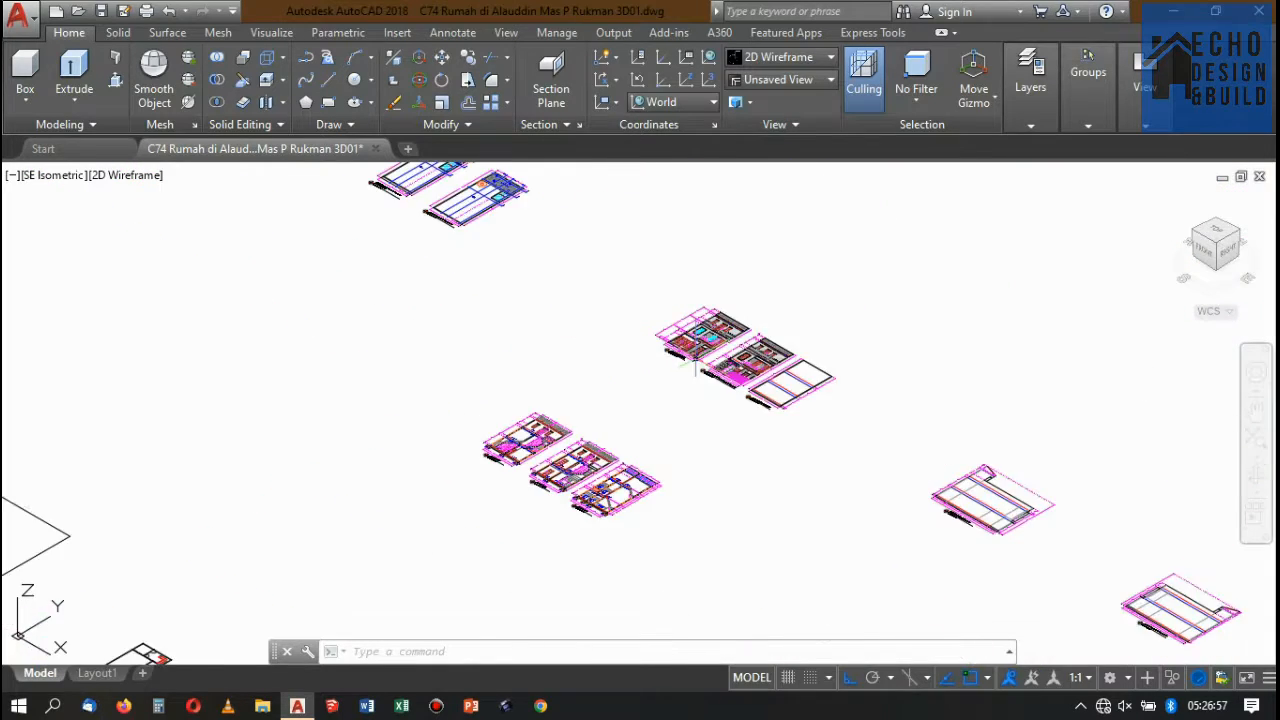
scroll(659, 379, up, 3)
scroll(659, 379, up, 4)
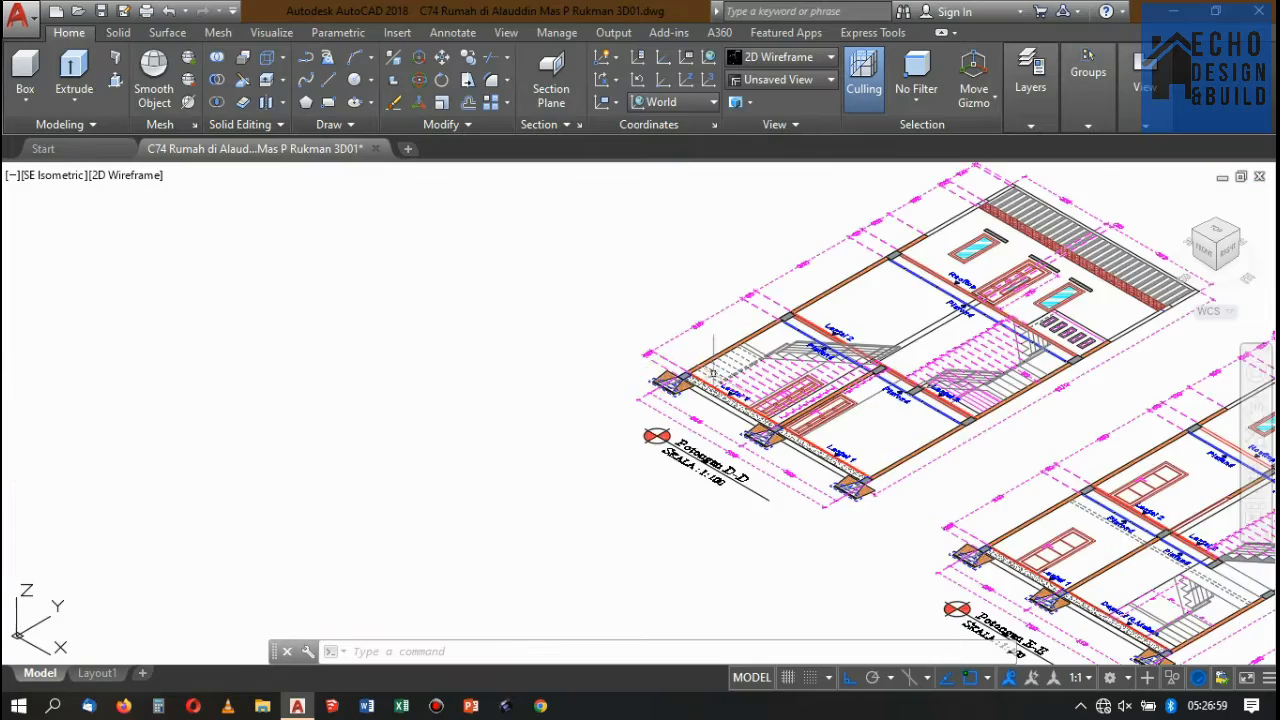
scroll(751, 316, down, 6)
scroll(751, 316, up, 6)
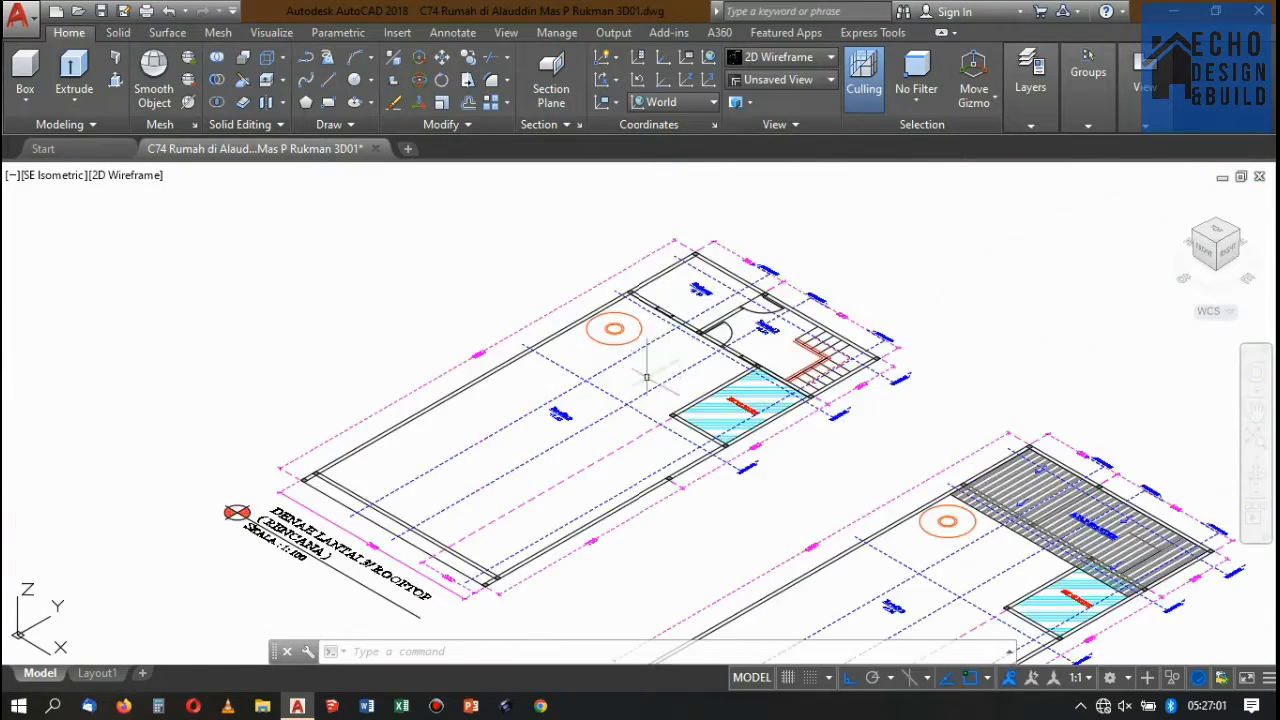
scroll(650, 330, down, 3)
scroll(650, 330, up, 3)
scroll(812, 290, up, 6)
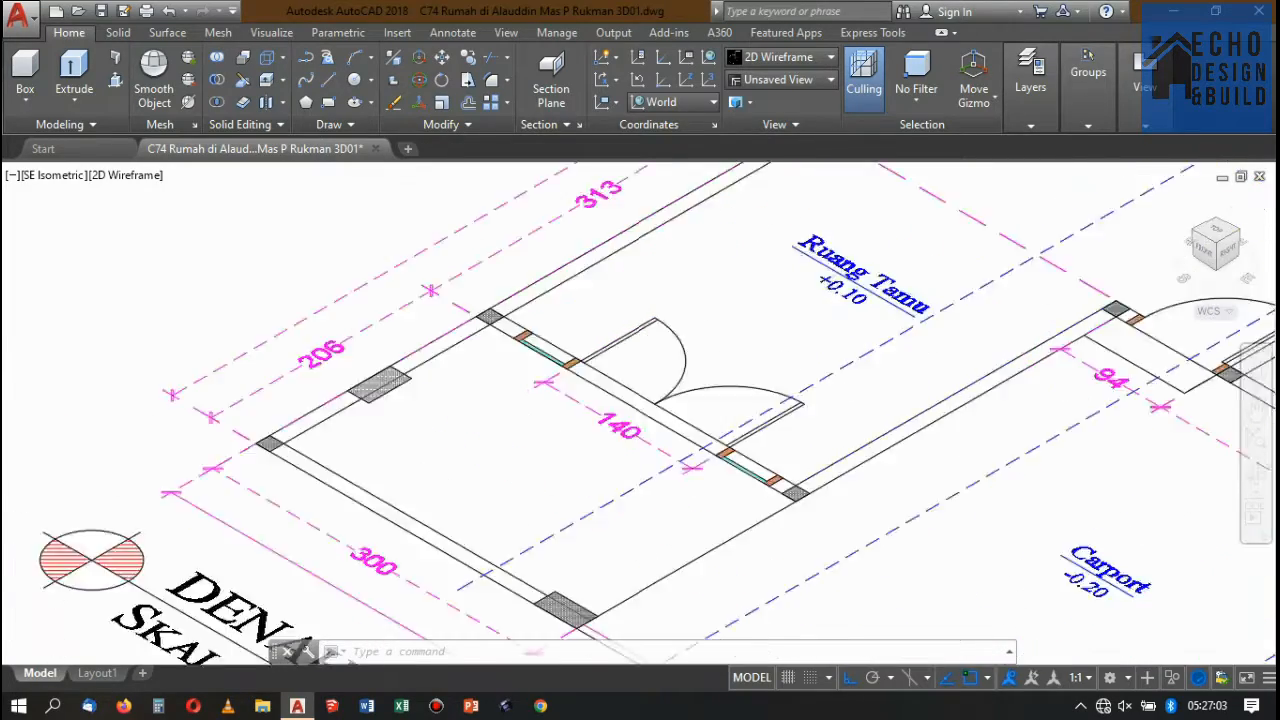
scroll(811, 288, down, 5)
scroll(811, 290, down, 8)
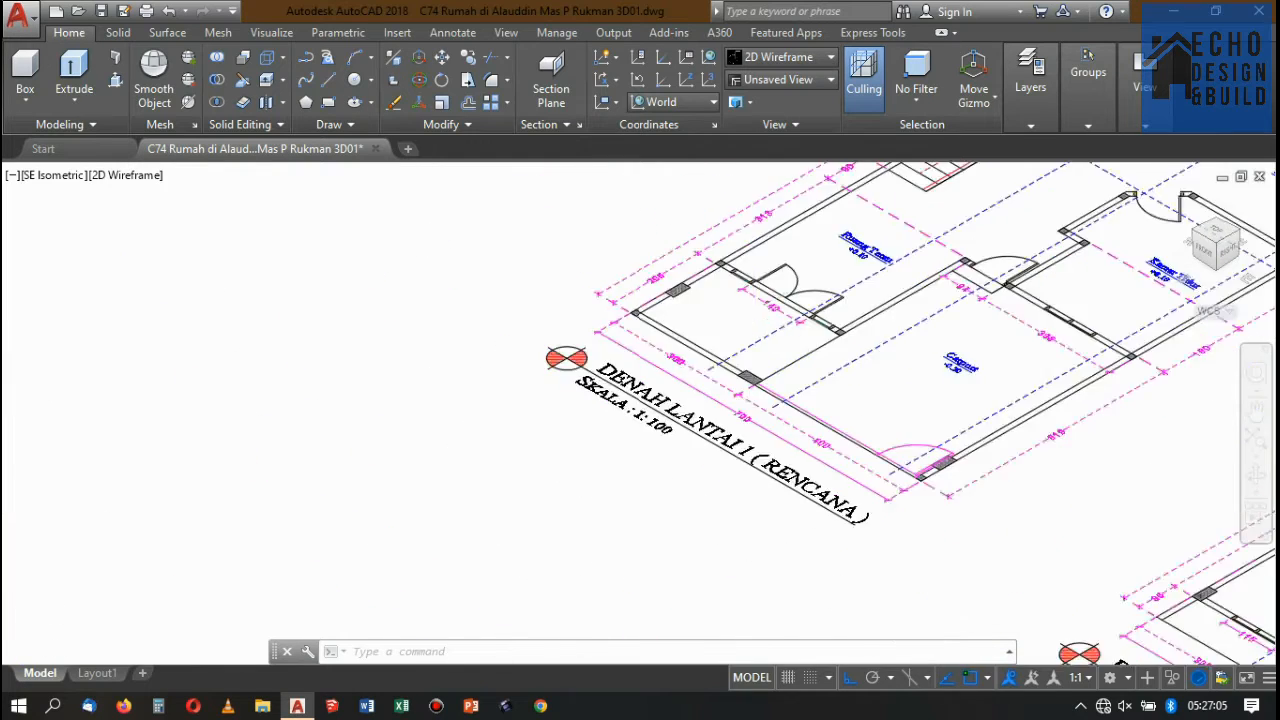
scroll(757, 313, up, 6)
scroll(863, 241, down, 8)
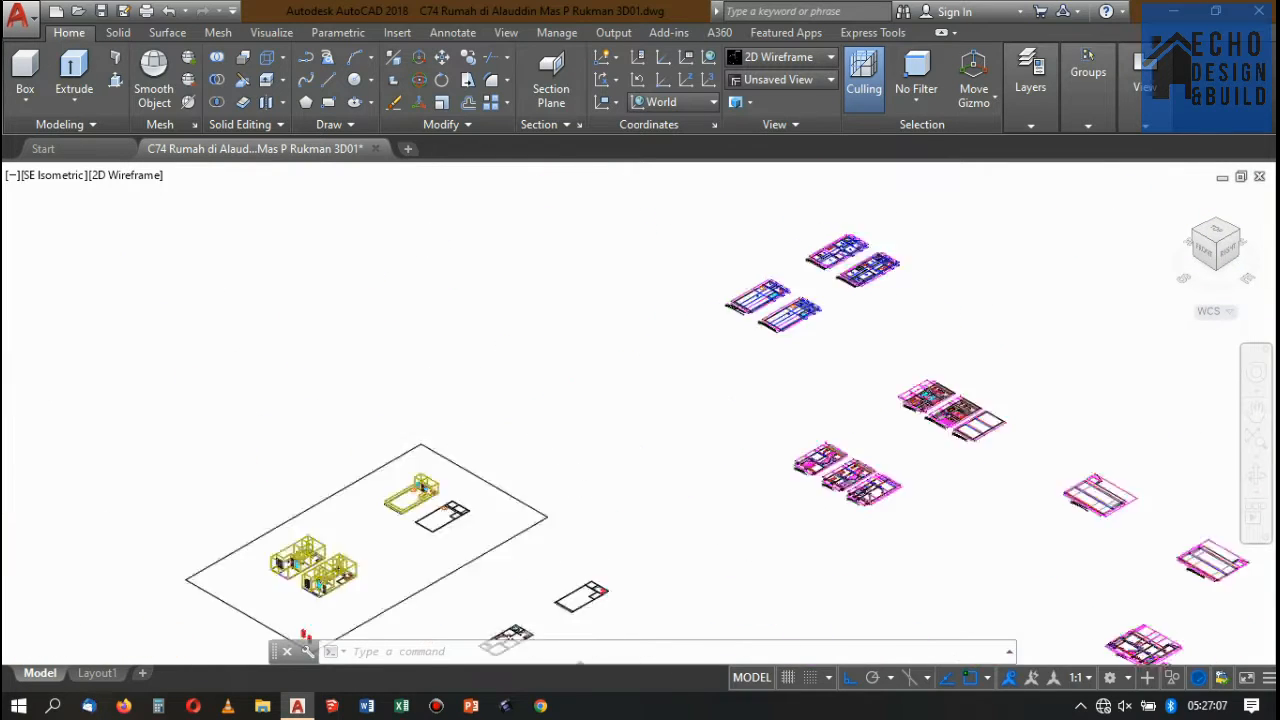
- Measure the offset between the terrace floor line and the dashed floor line at the Tampak Depan elevation's base corner with a temporary linear dimension
scroll(676, 395, up, 4)
scroll(651, 357, down, 3)
scroll(766, 357, up, 9)
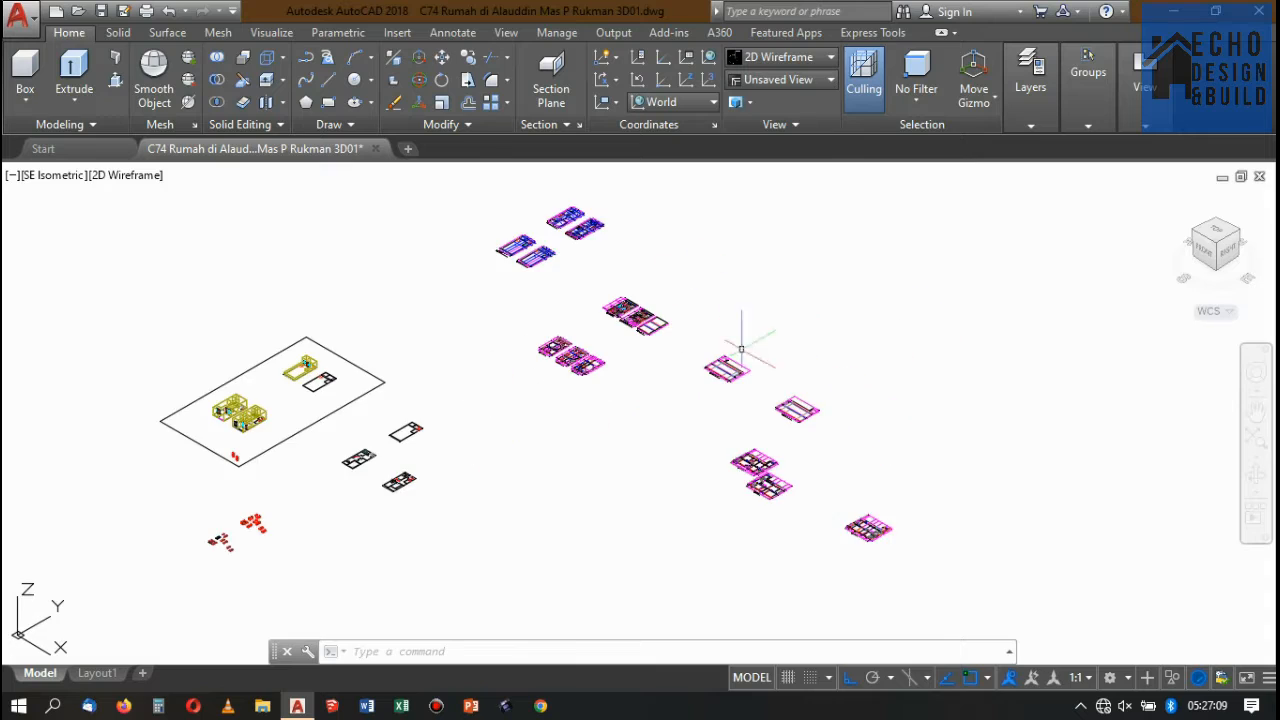
scroll(650, 325, up, 8)
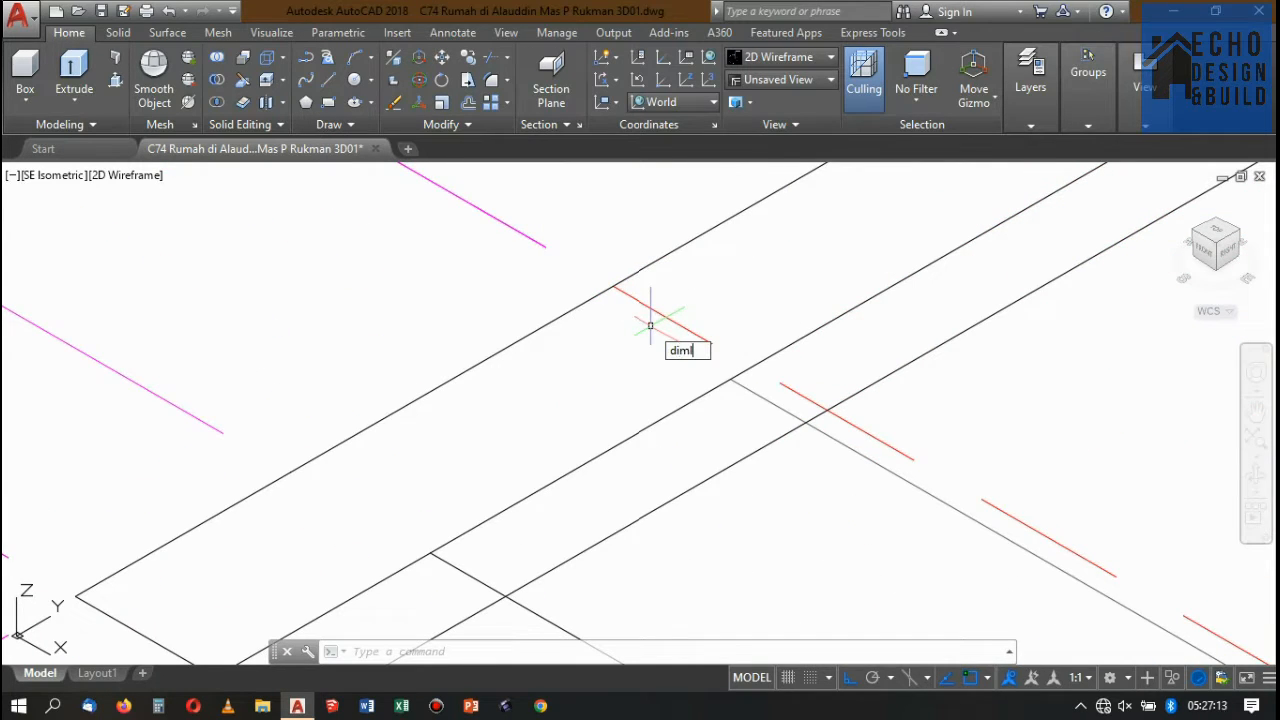
key(space)
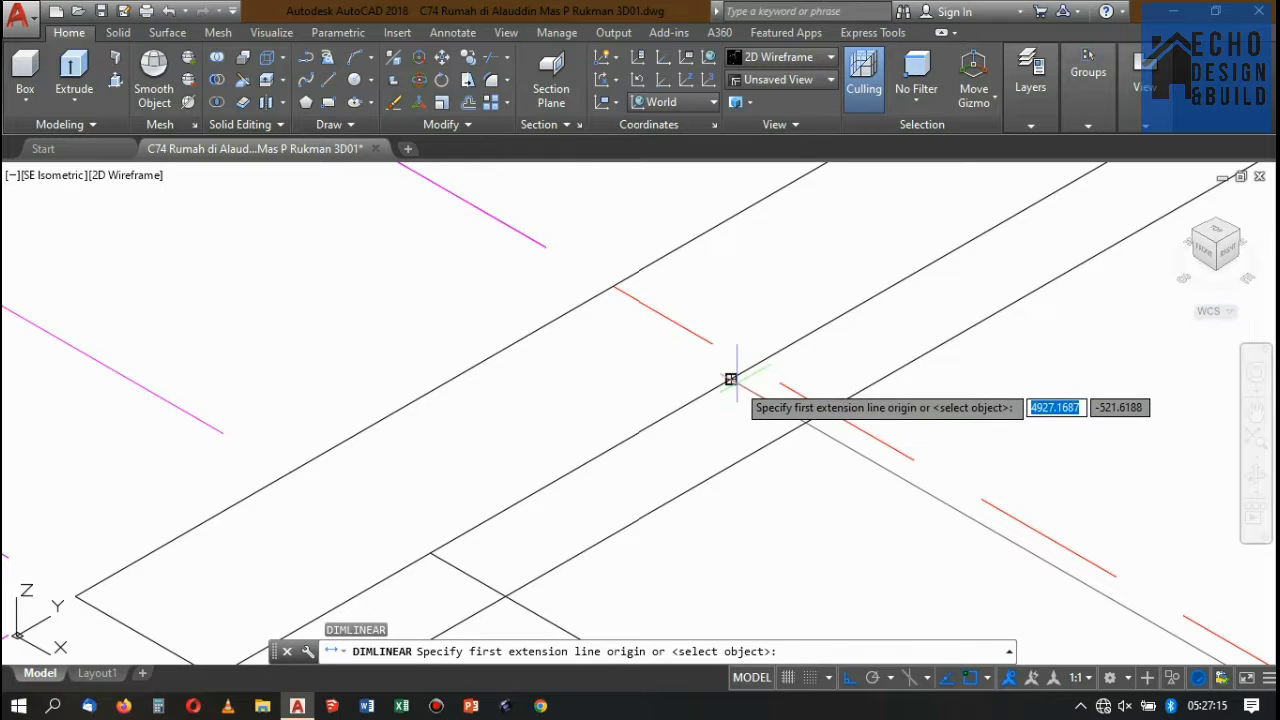
click(731, 379)
scroll(825, 410, down, 5)
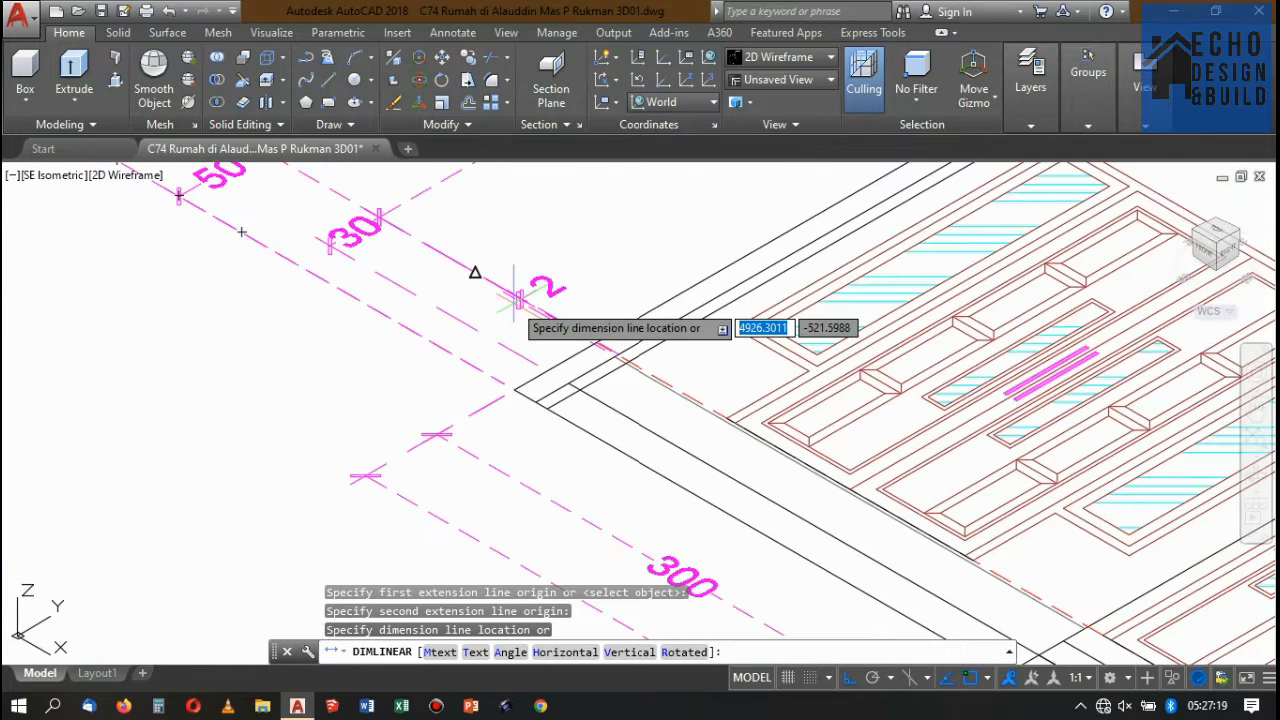
scroll(556, 258, up, 3)
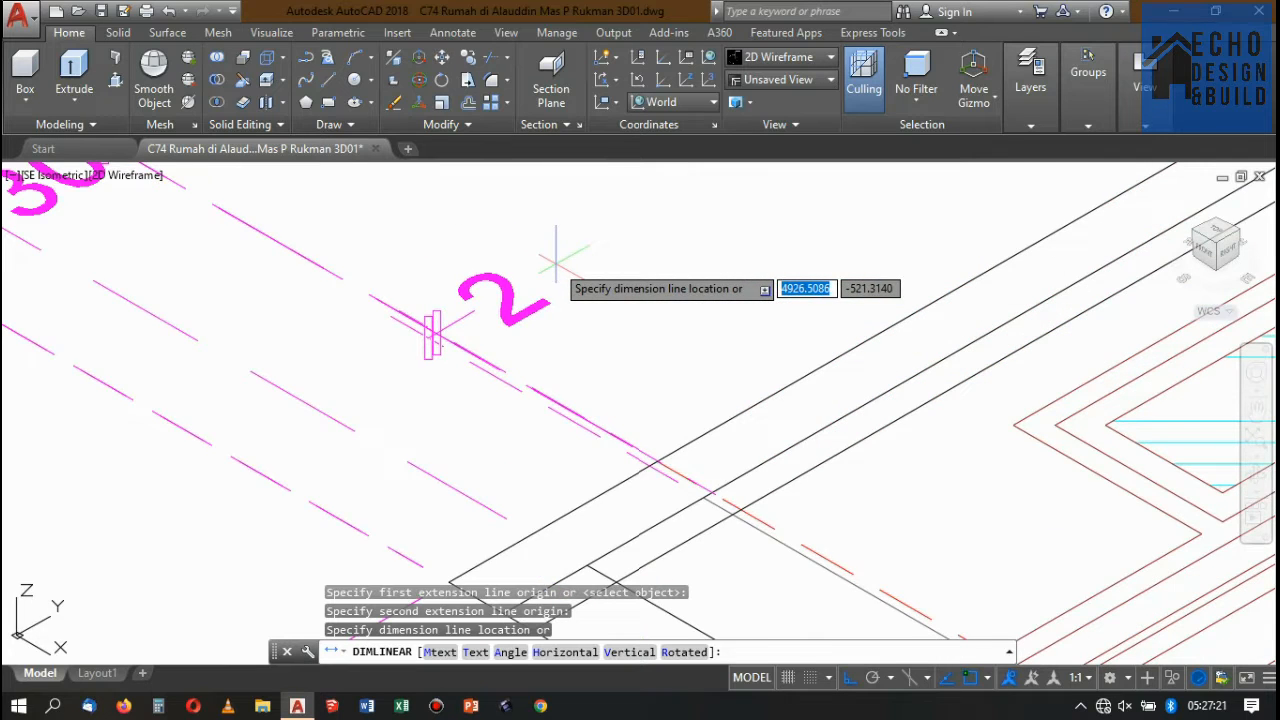
scroll(556, 258, down, 2)
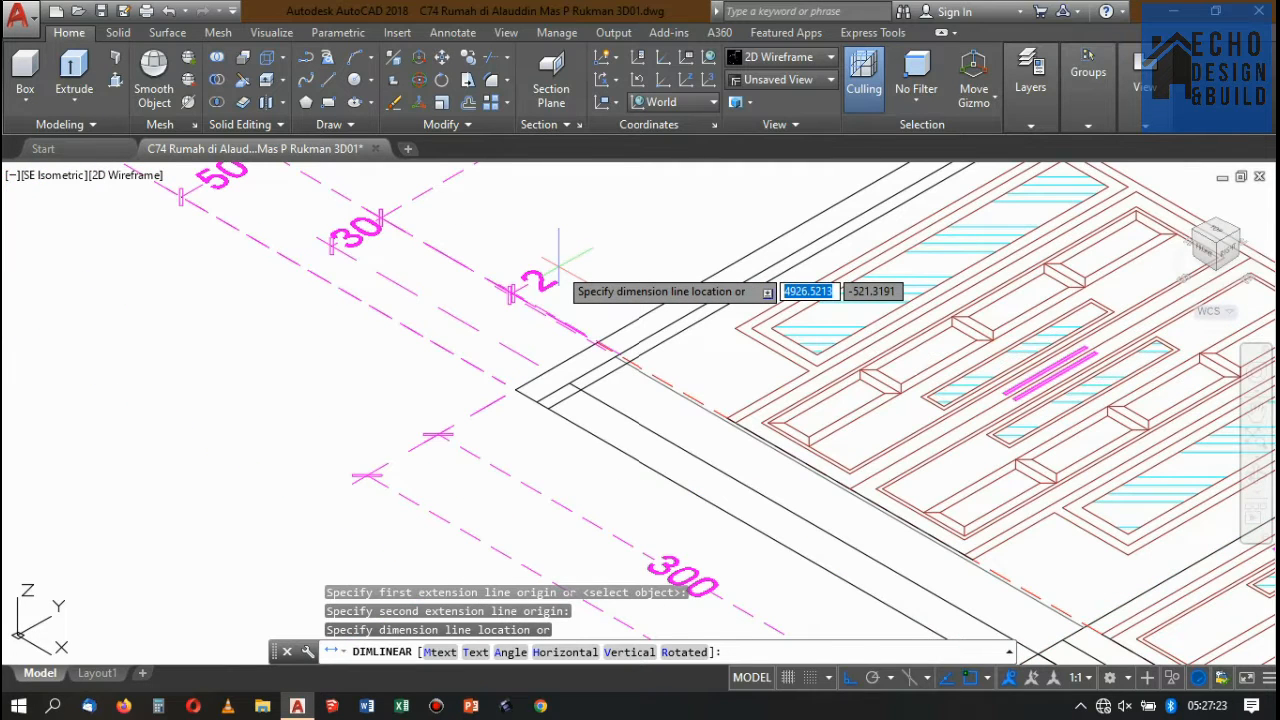
scroll(556, 262, down, 8)
key(Escape)
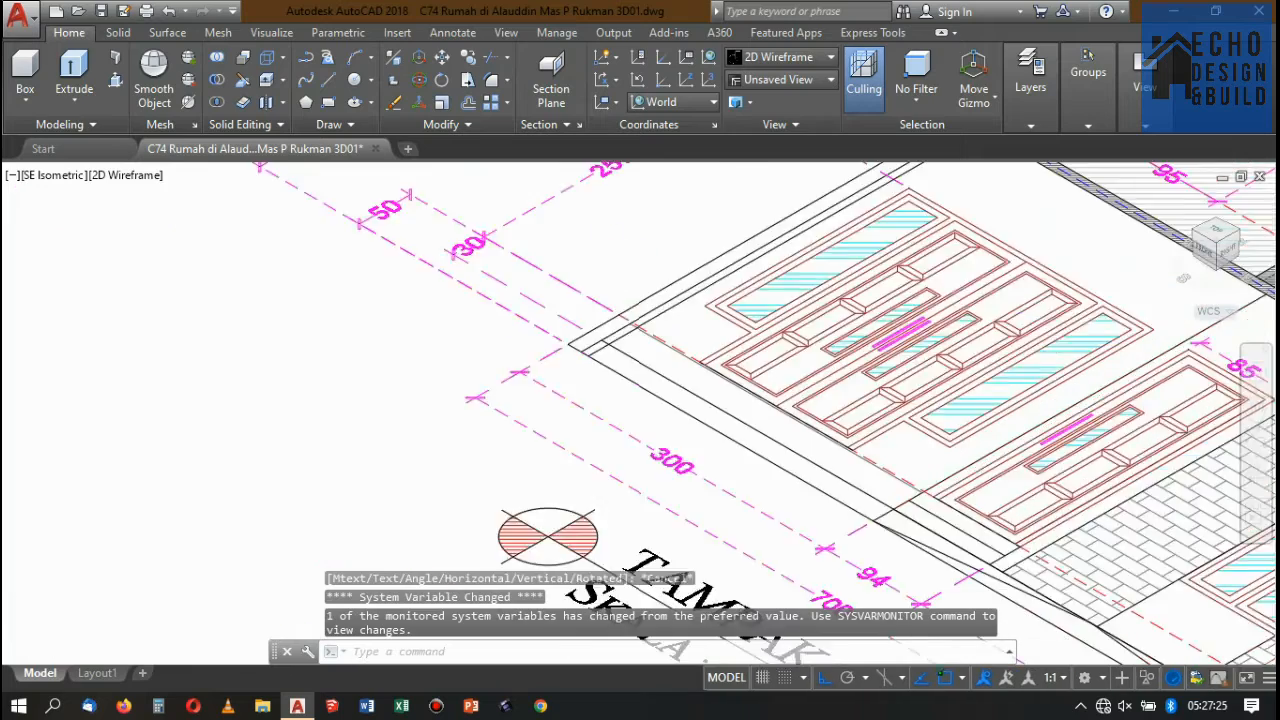
- Extrude the front terrace rectangle in the simplified first-floor plan to a height of 0.48
scroll(400, 313, up, 3)
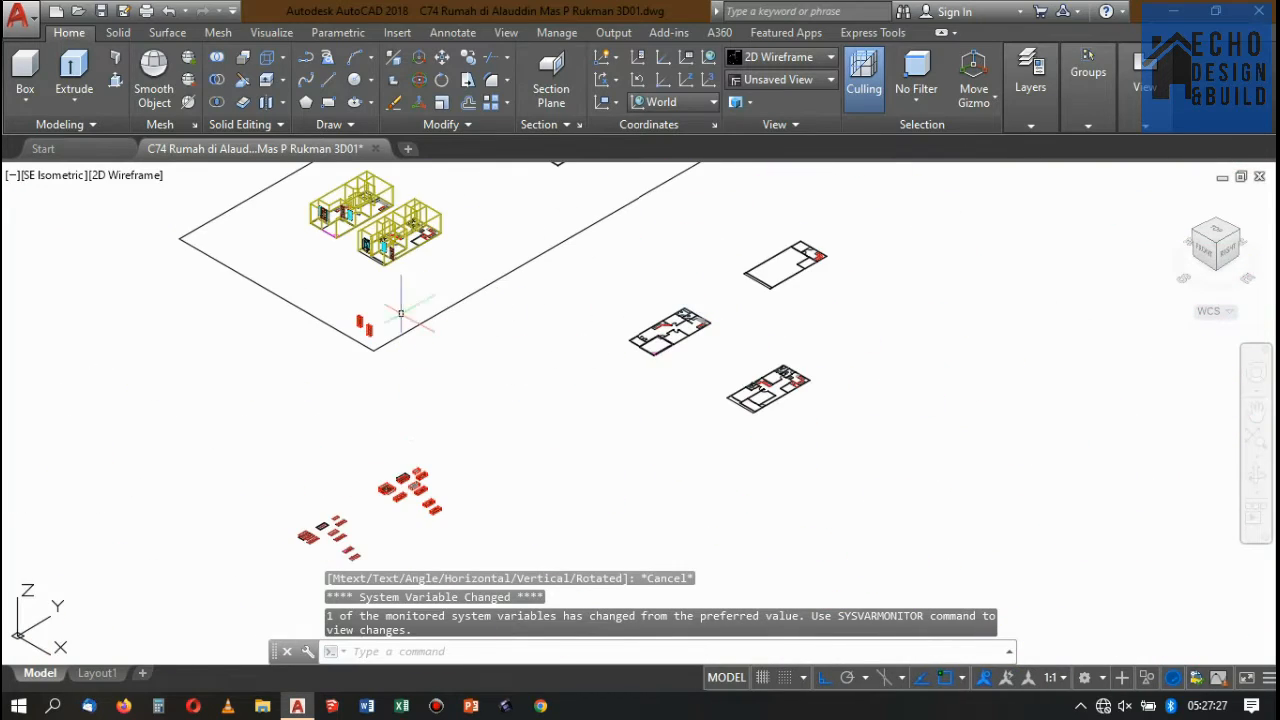
scroll(623, 383, up, 8)
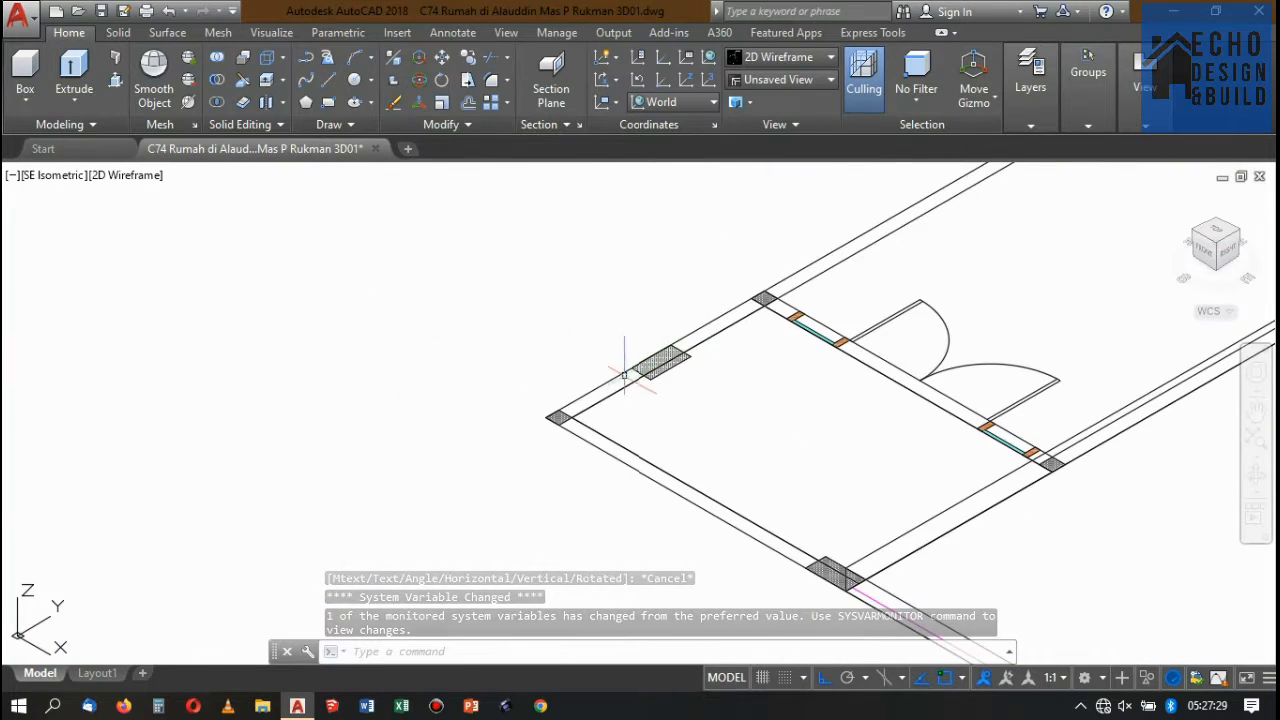
click(623, 384)
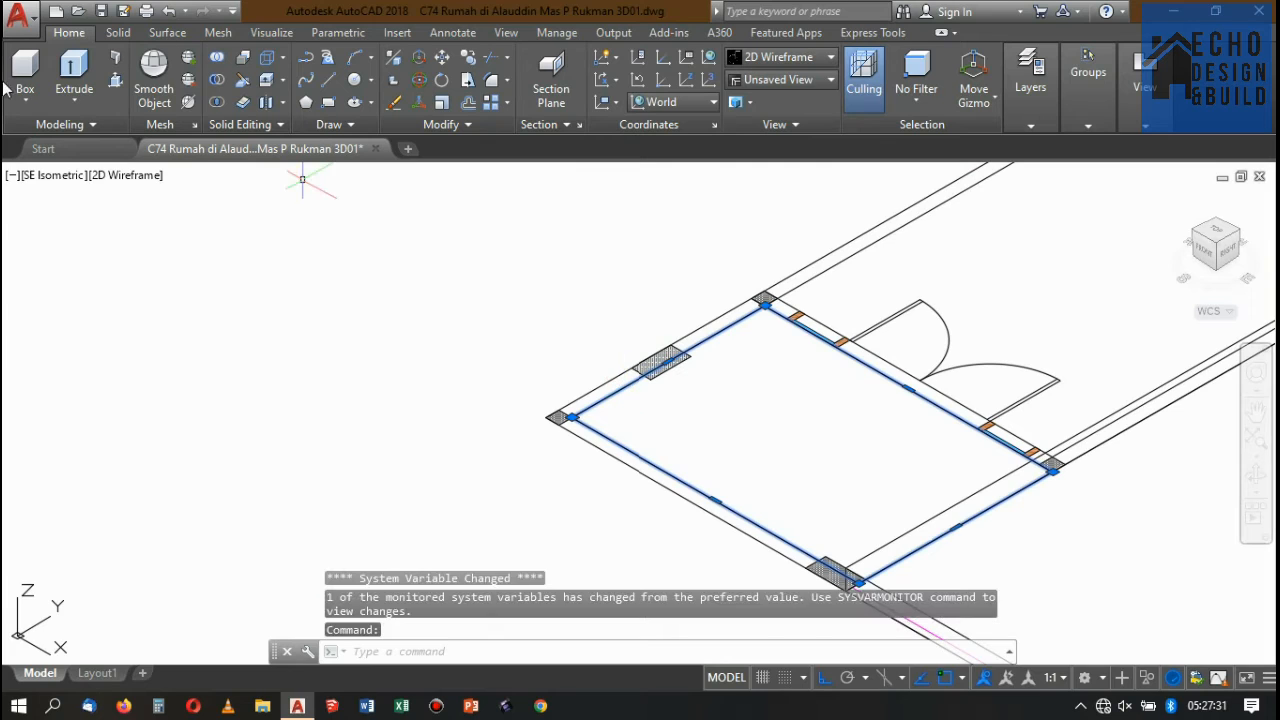
click(73, 68)
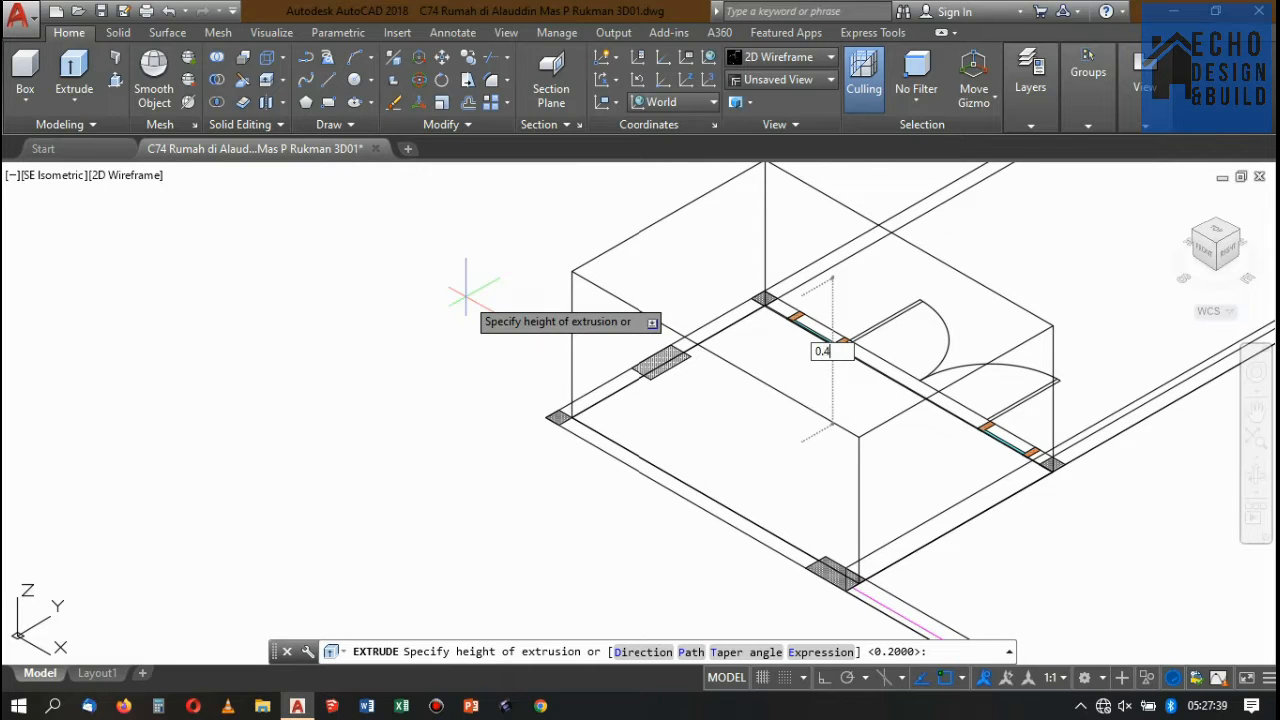
key(Return)
- Examine the extruded terrace slab and the terrace, Ruang Tamu and Carport levels in the Denah Lantai 1 (Rencana) plan
scroll(598, 287, down, 2)
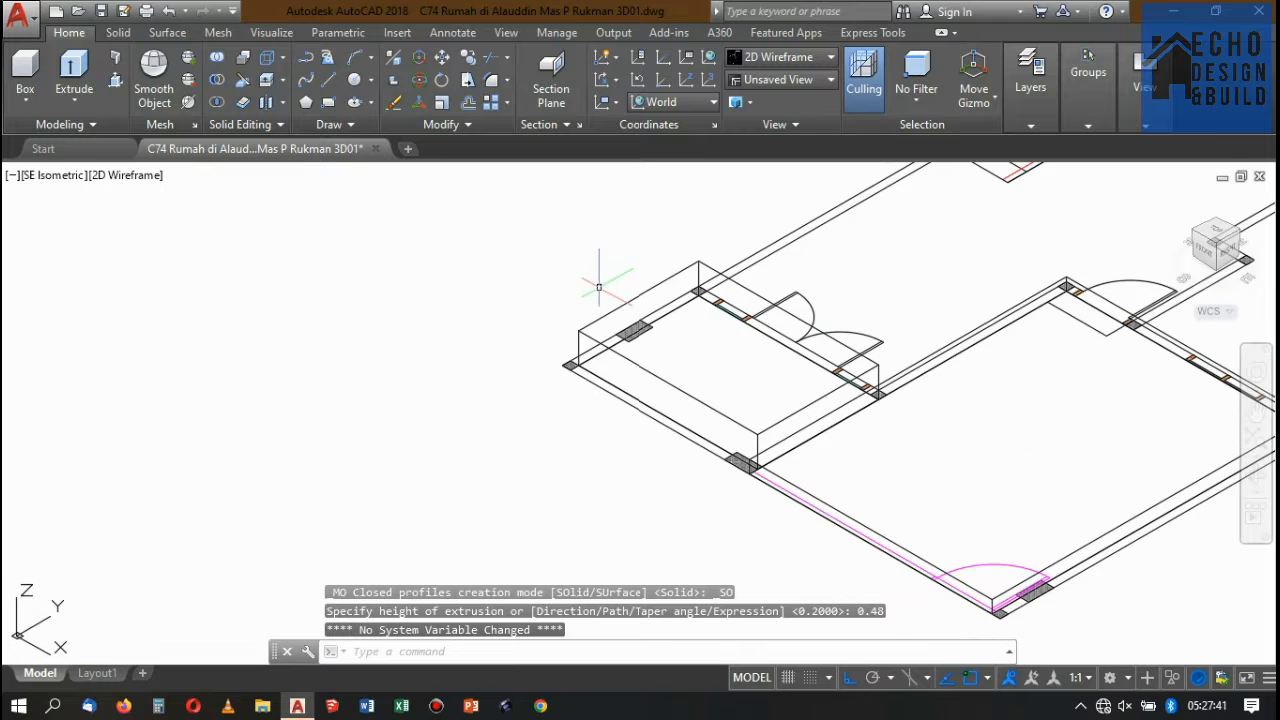
scroll(845, 378, up, 2)
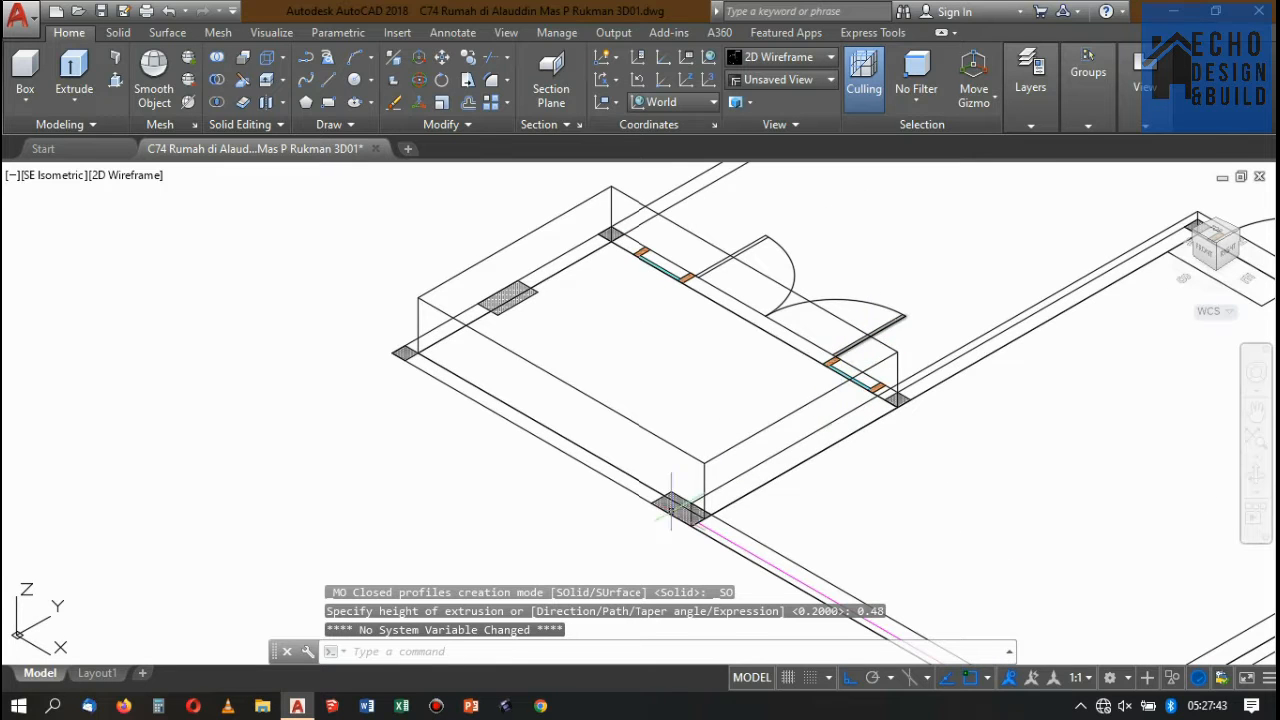
scroll(700, 434, up, 2)
scroll(700, 434, down, 6)
scroll(684, 383, down, 3)
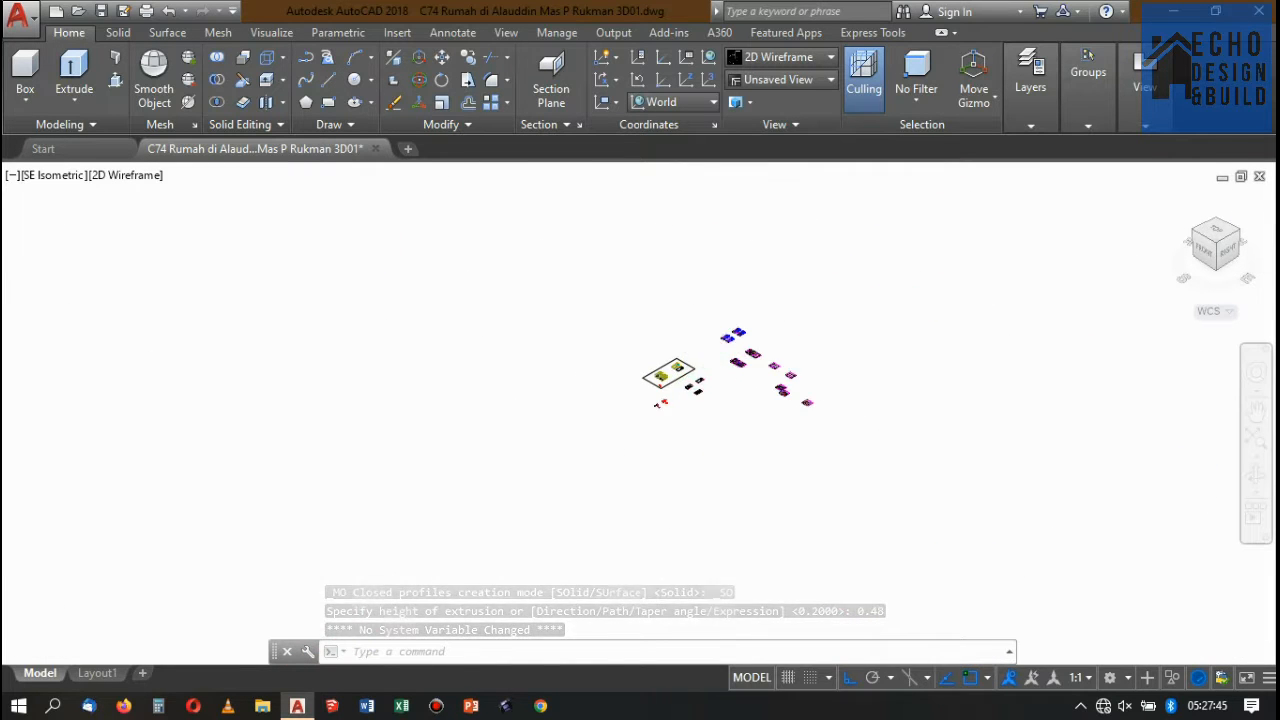
scroll(738, 301, up, 5)
scroll(900, 320, up, 3)
scroll(930, 307, down, 4)
scroll(900, 330, up, 8)
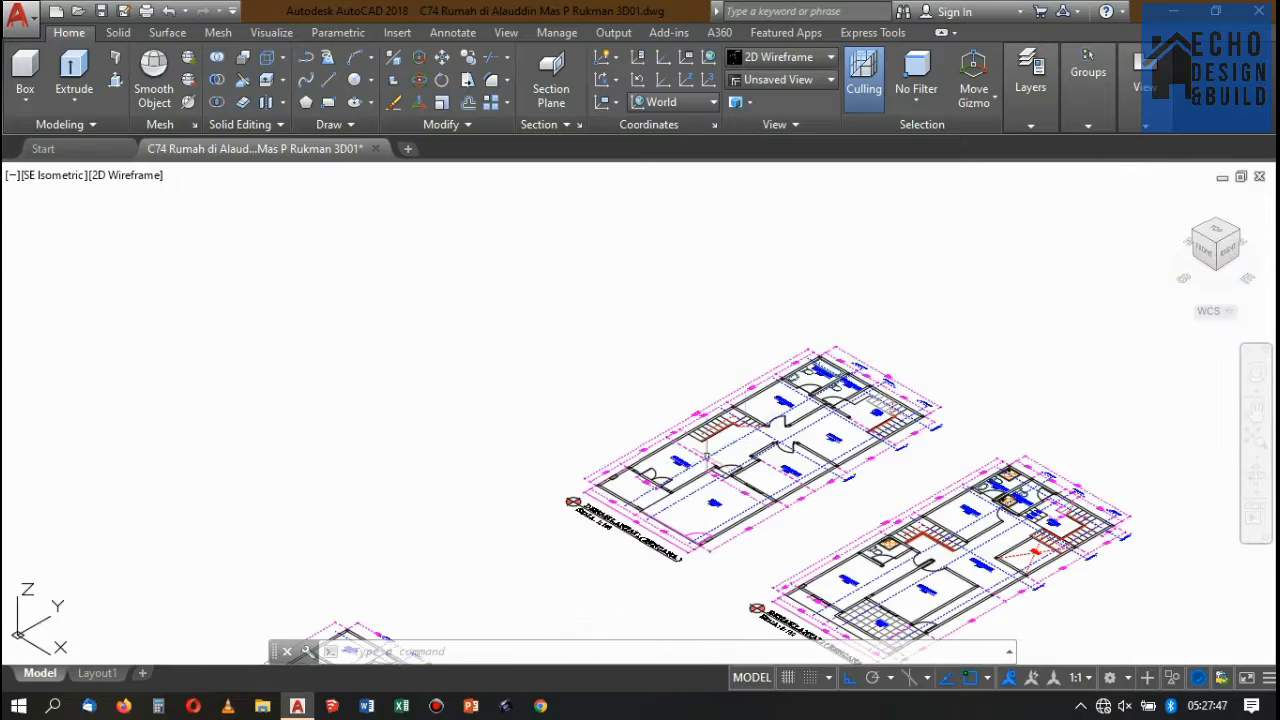
scroll(816, 368, down, 2)
scroll(816, 368, up, 3)
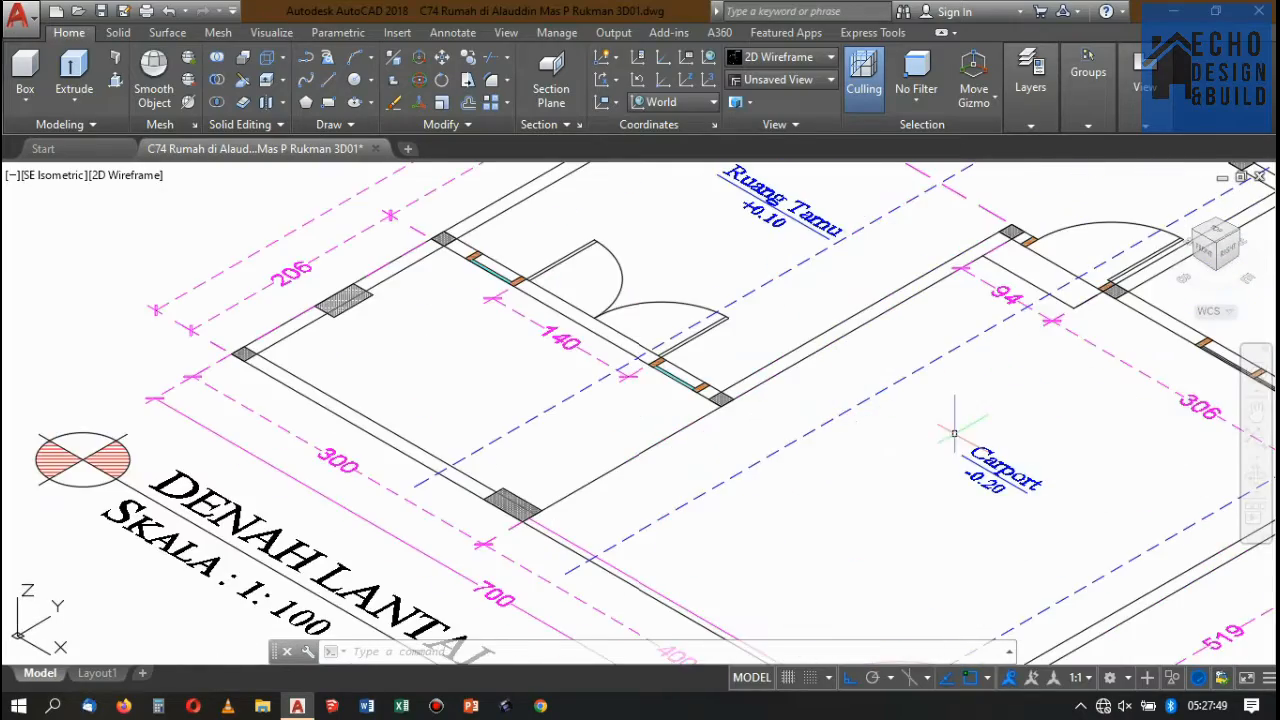
scroll(900, 400, down, 5)
scroll(866, 380, up, 4)
scroll(858, 323, down, 3)
scroll(858, 323, up, 5)
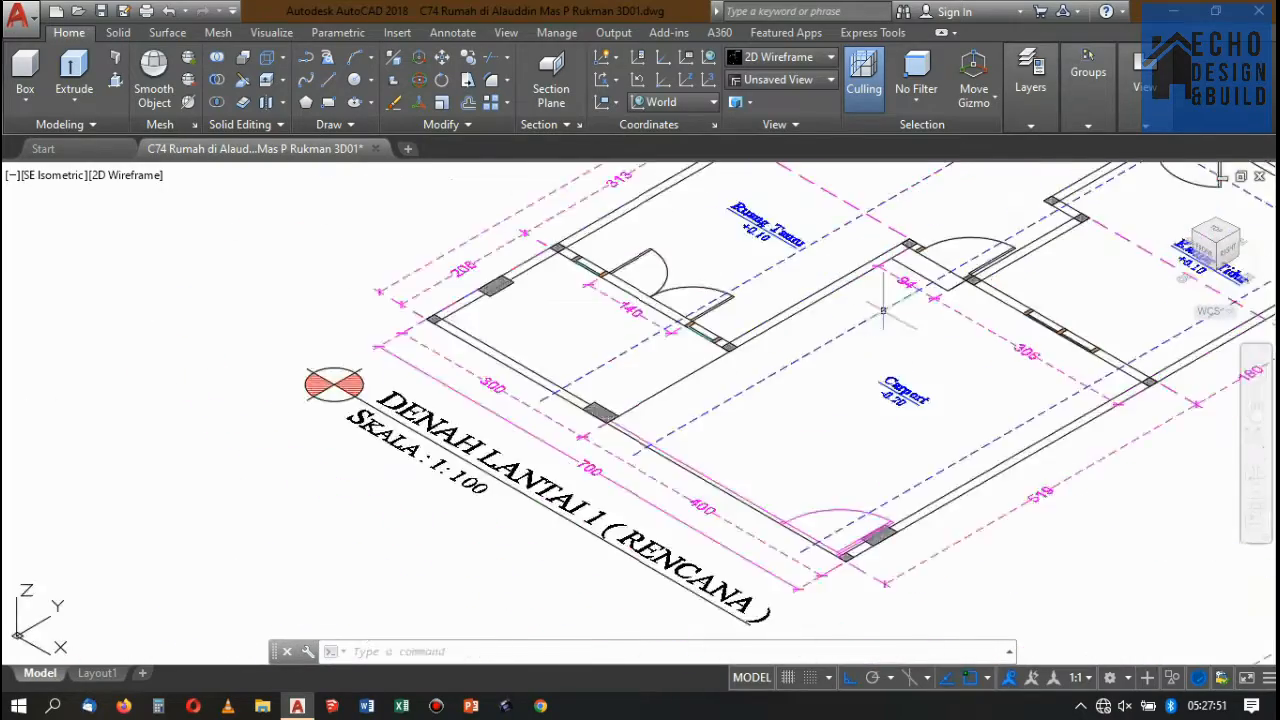
- Examine the bathroom, kitchen, dining and bedroom levels at the rear of the Denah Lantai 1 (Rencana) plan
scroll(900, 290, down, 7)
scroll(759, 226, down, 4)
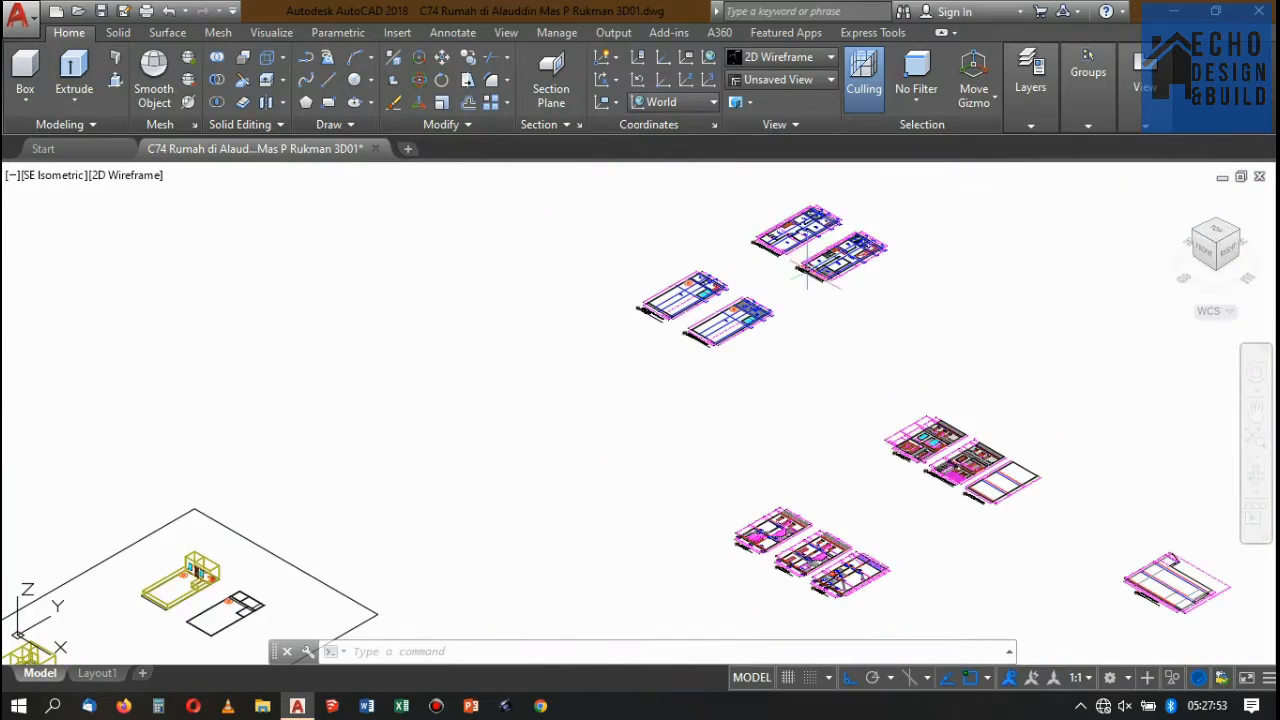
scroll(740, 230, up, 4)
scroll(720, 235, down, 4)
scroll(700, 242, up, 3)
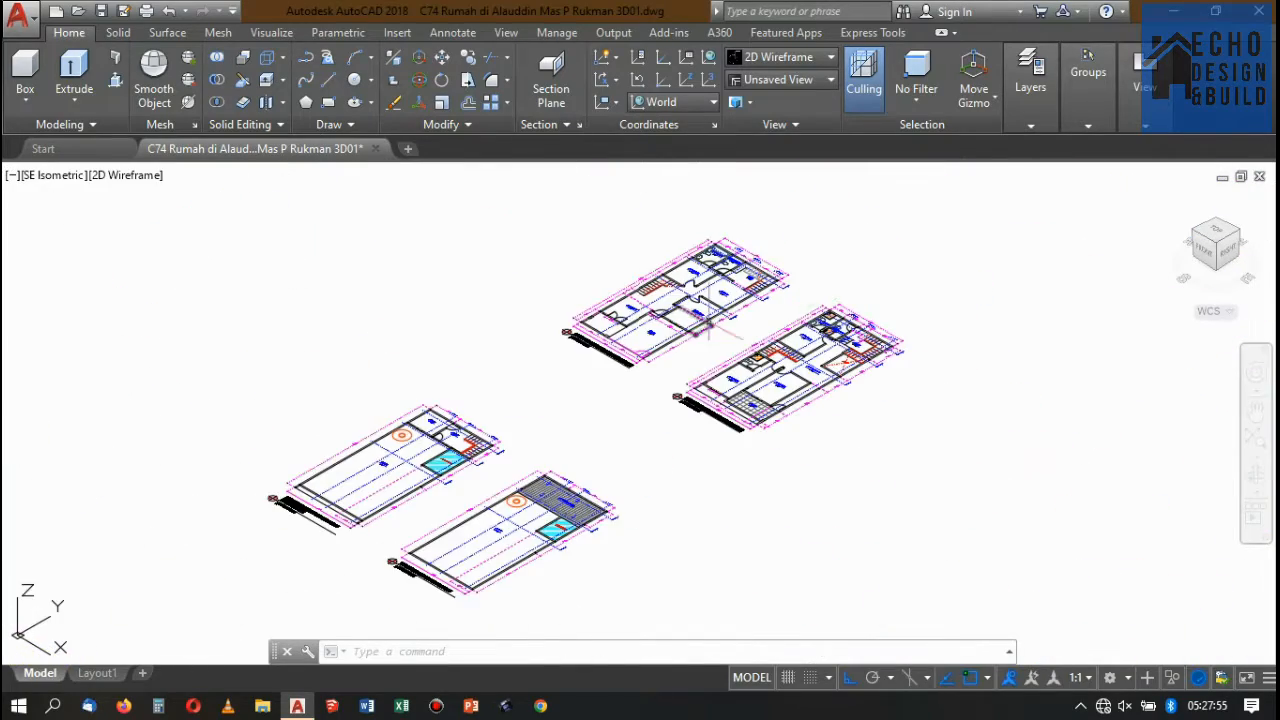
scroll(710, 322, up, 5)
scroll(690, 328, down, 5)
scroll(665, 336, up, 4)
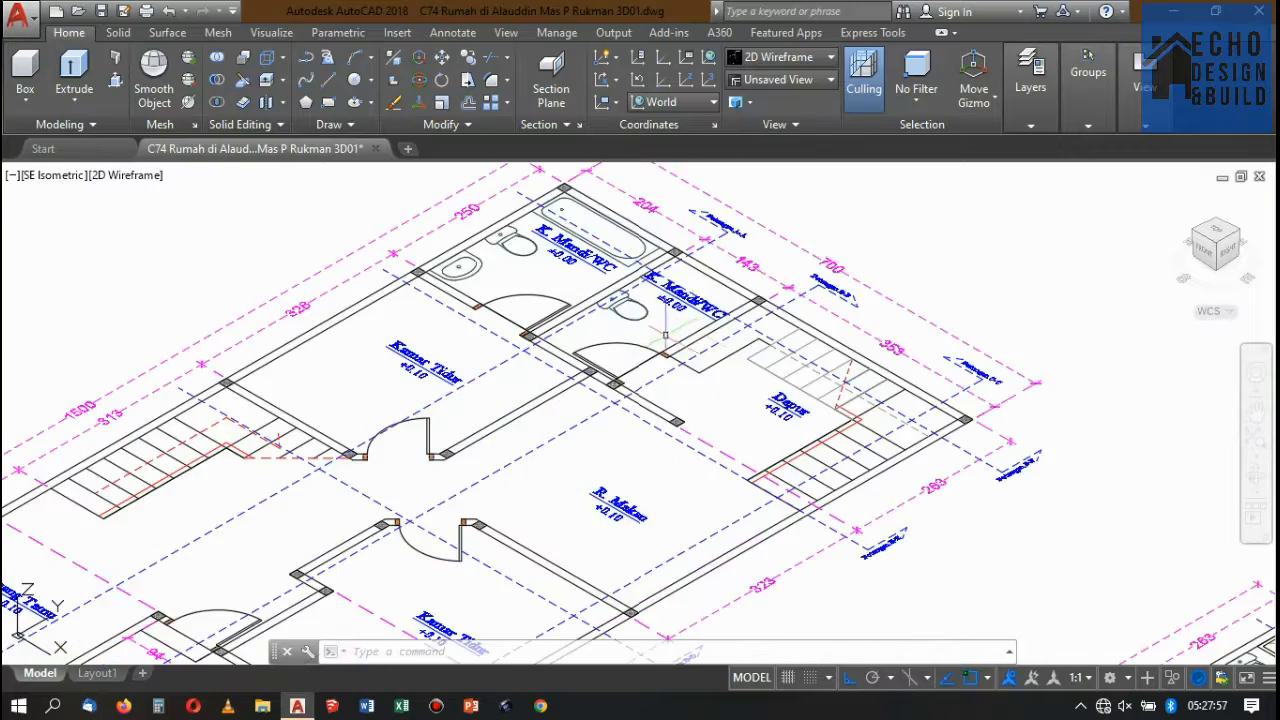
scroll(665, 336, up, 3)
scroll(680, 280, down, 10)
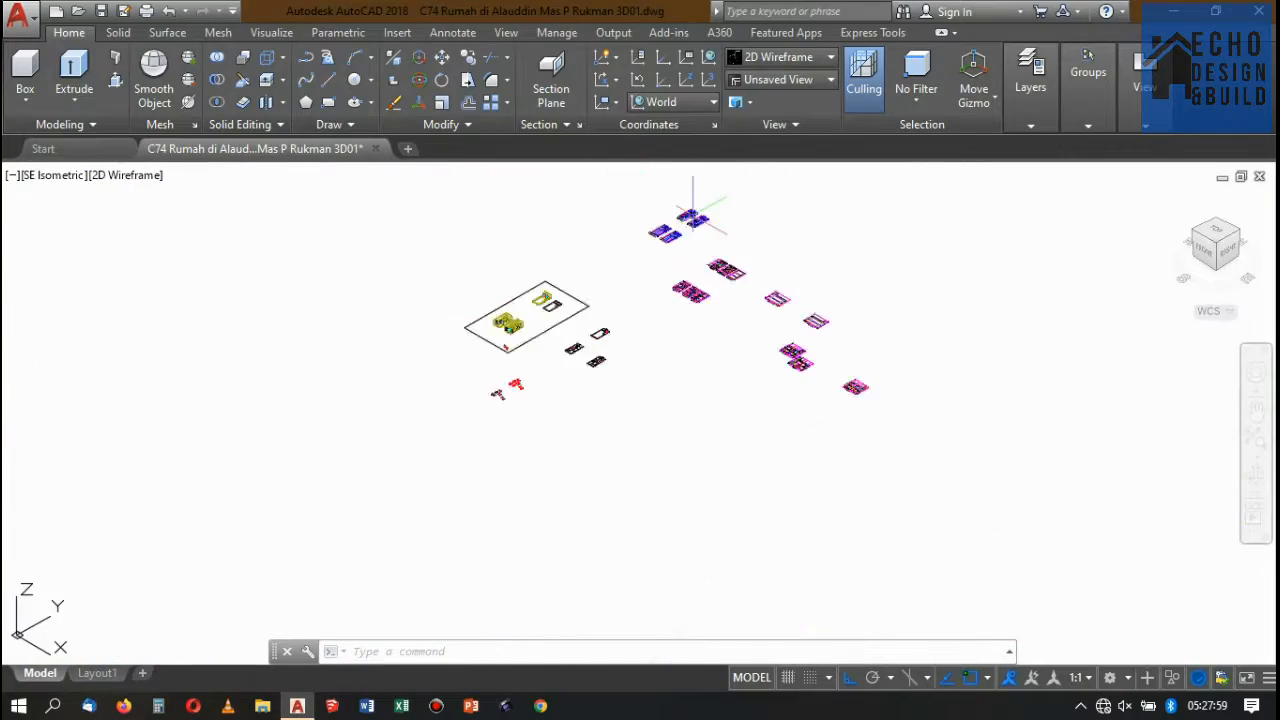
- Dimension the height from the house floor edge to the lower ground line beside the carport step in Potongan B-B
scroll(760, 300, up, 6)
scroll(737, 271, down, 3)
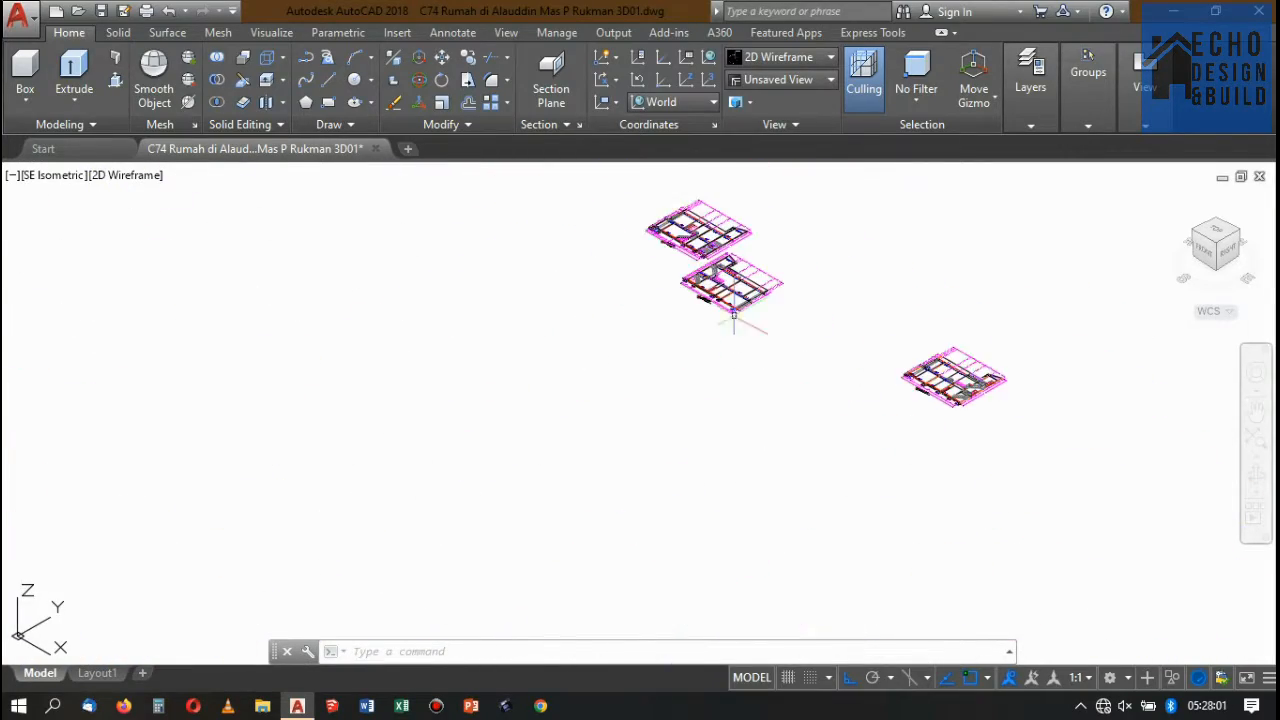
scroll(691, 256, up, 3)
scroll(691, 256, up, 6)
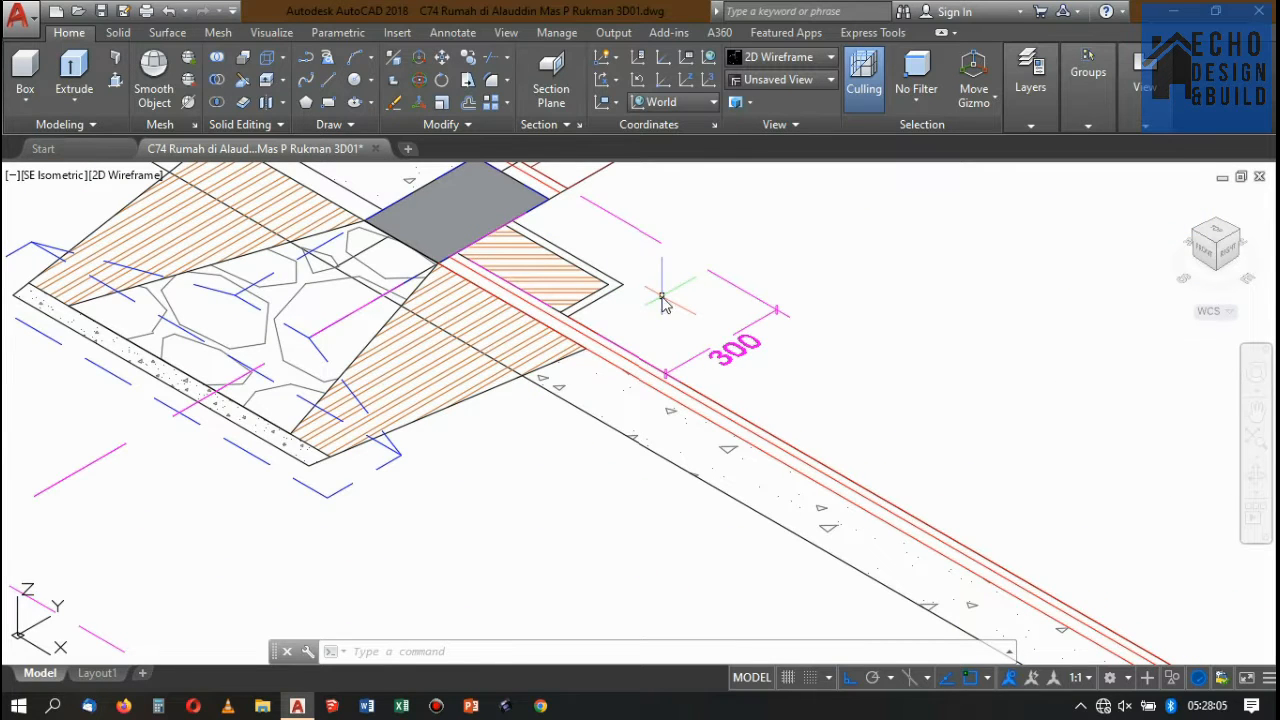
text(imli)
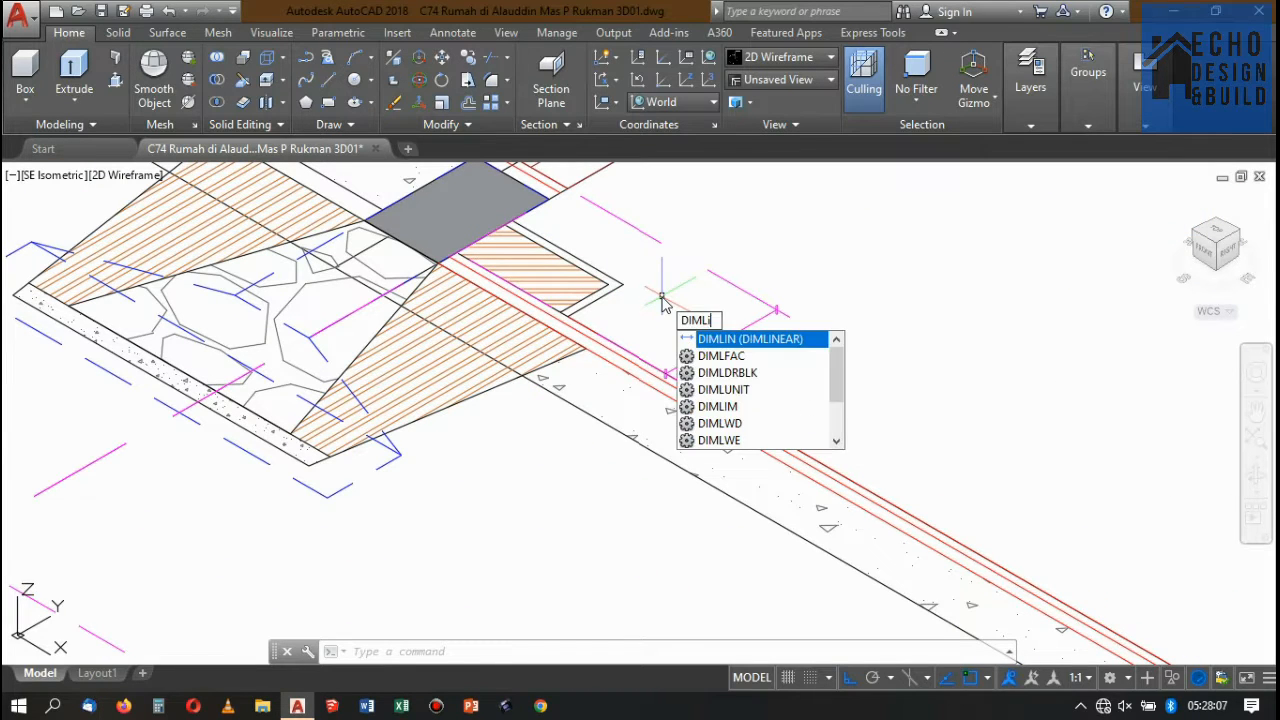
key(Return)
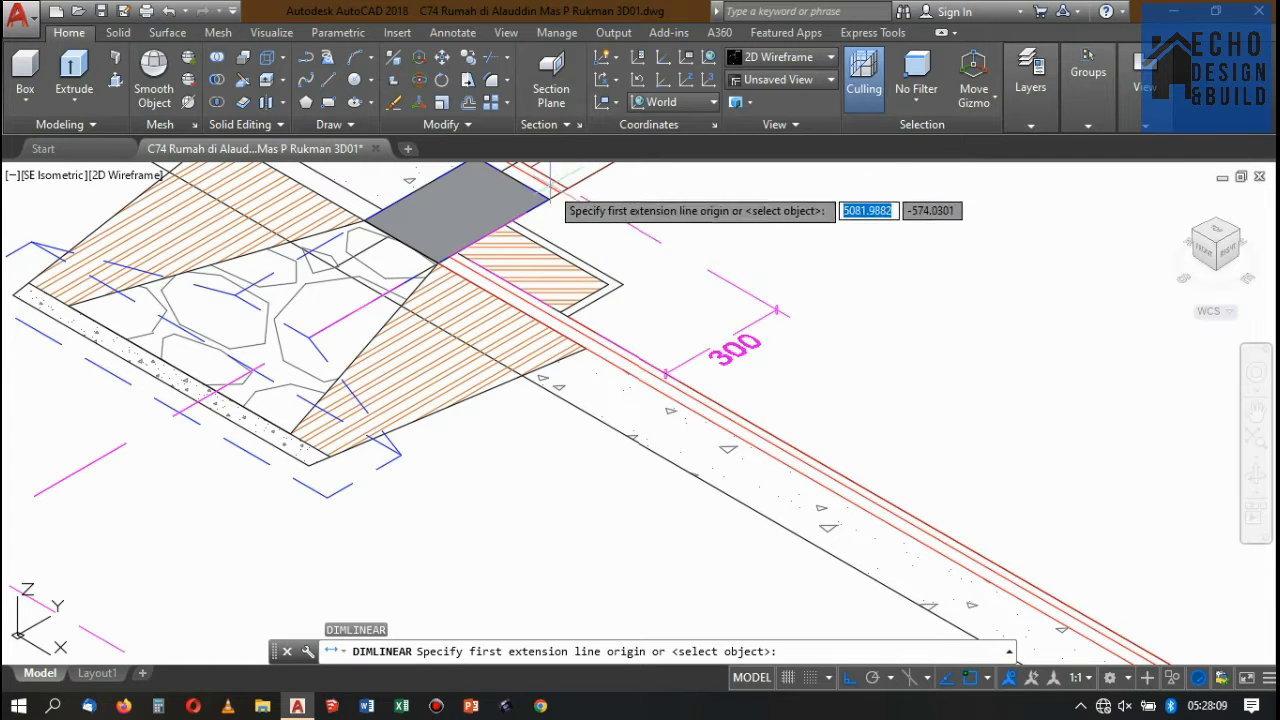
scroll(578, 266, down, 5)
scroll(578, 267, up, 5)
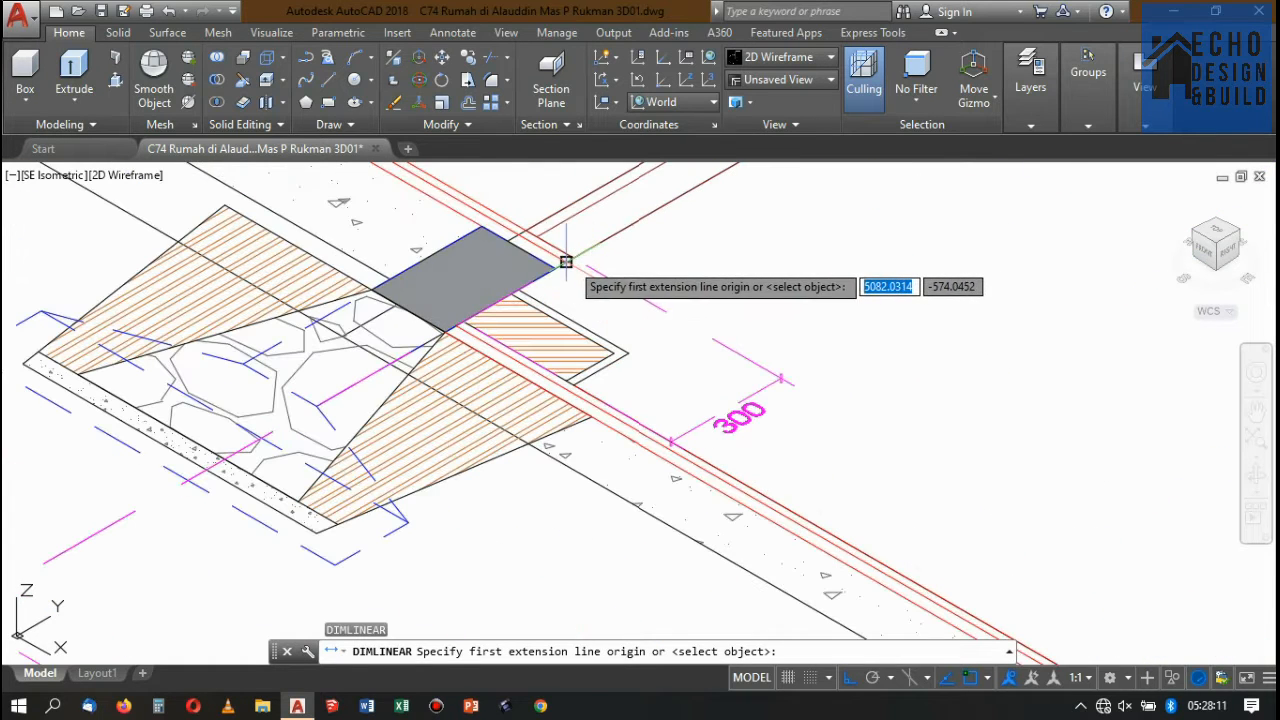
scroll(566, 262, up, 3)
click(549, 257)
scroll(549, 257, down, 5)
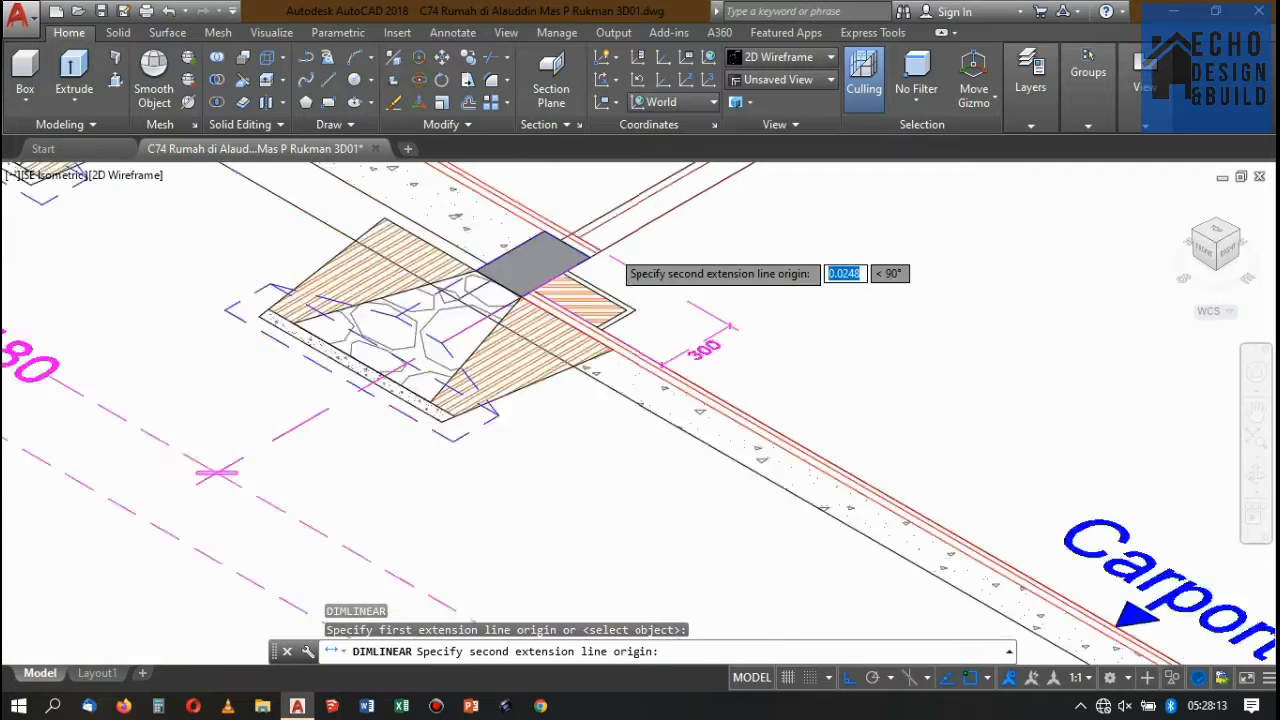
scroll(560, 325, up, 4)
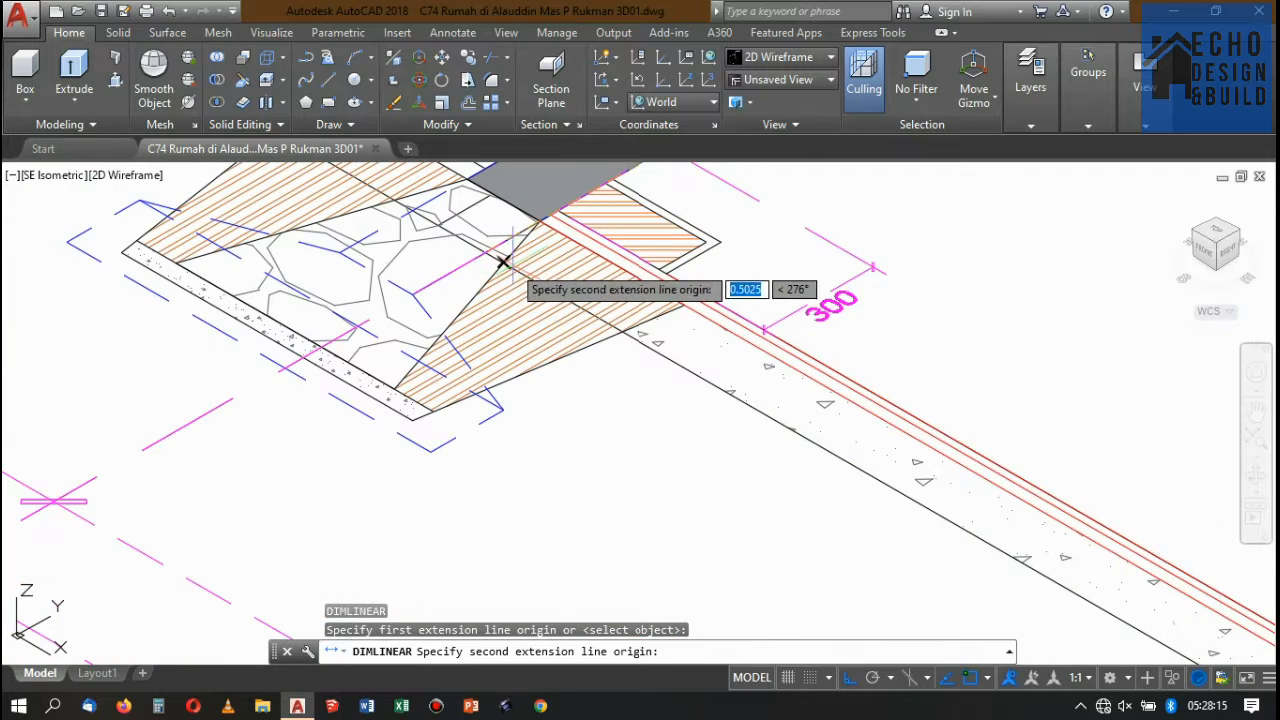
click(508, 268)
scroll(686, 334, down, 4)
scroll(681, 318, up, 2)
scroll(512, 208, up, 4)
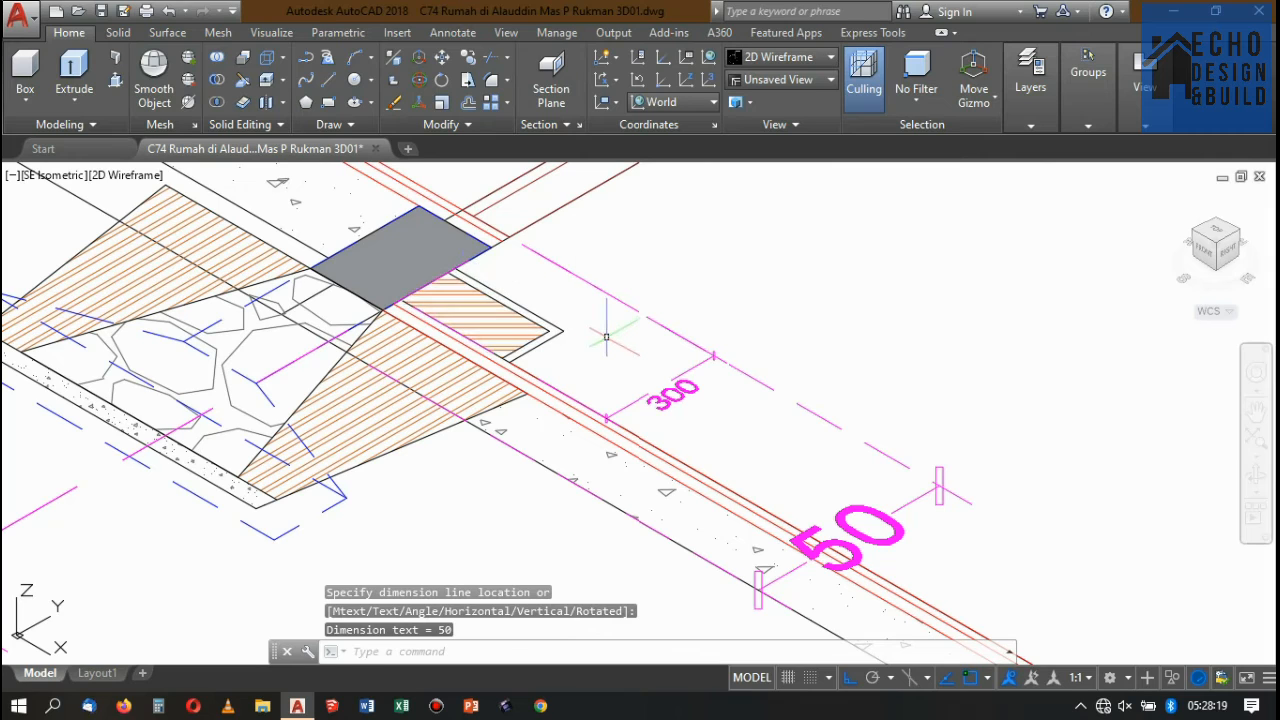
text(dimlin)
key(Return)
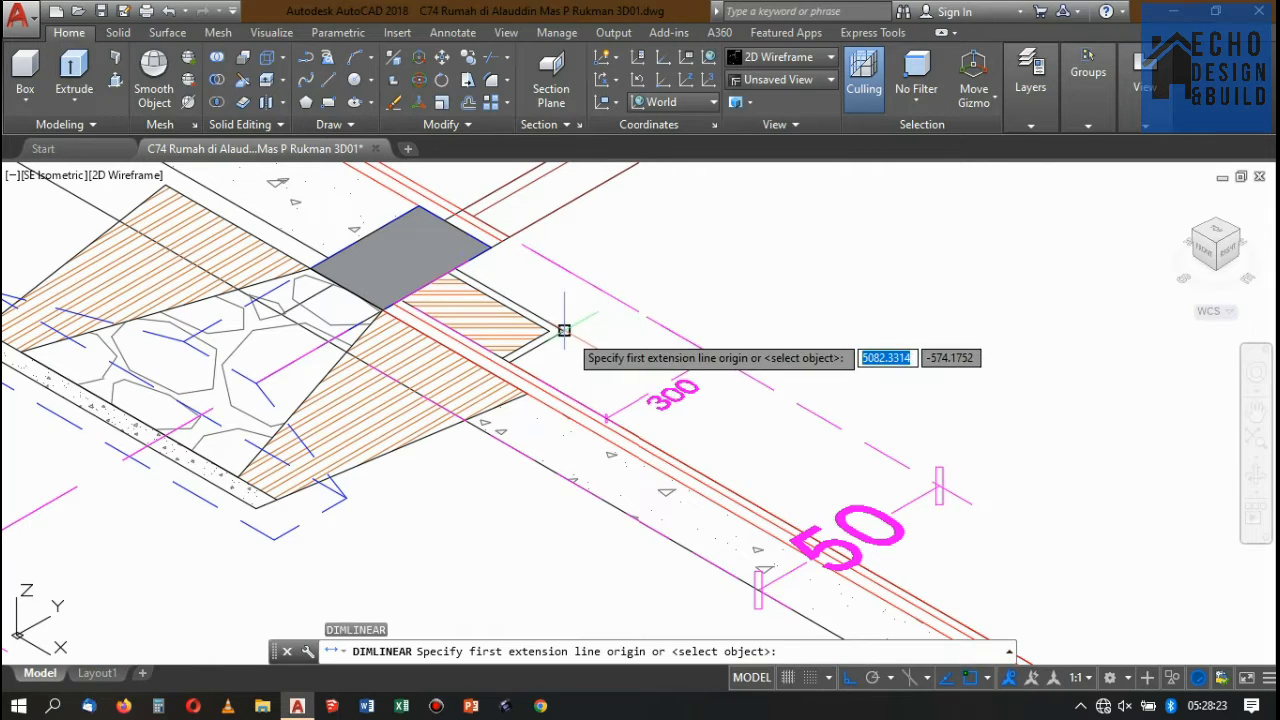
click(562, 331)
scroll(512, 360, up, 3)
click(492, 347)
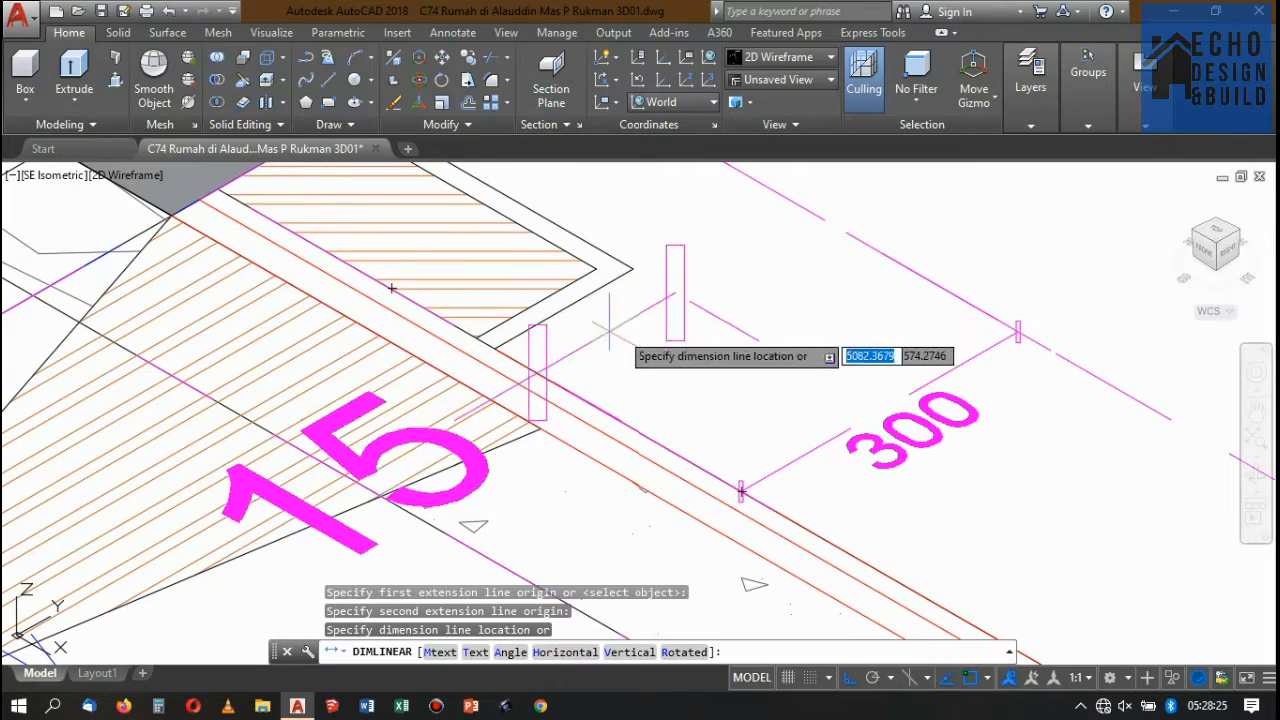
key(Escape)
scroll(660, 345, down, 5)
scroll(660, 276, down, 4)
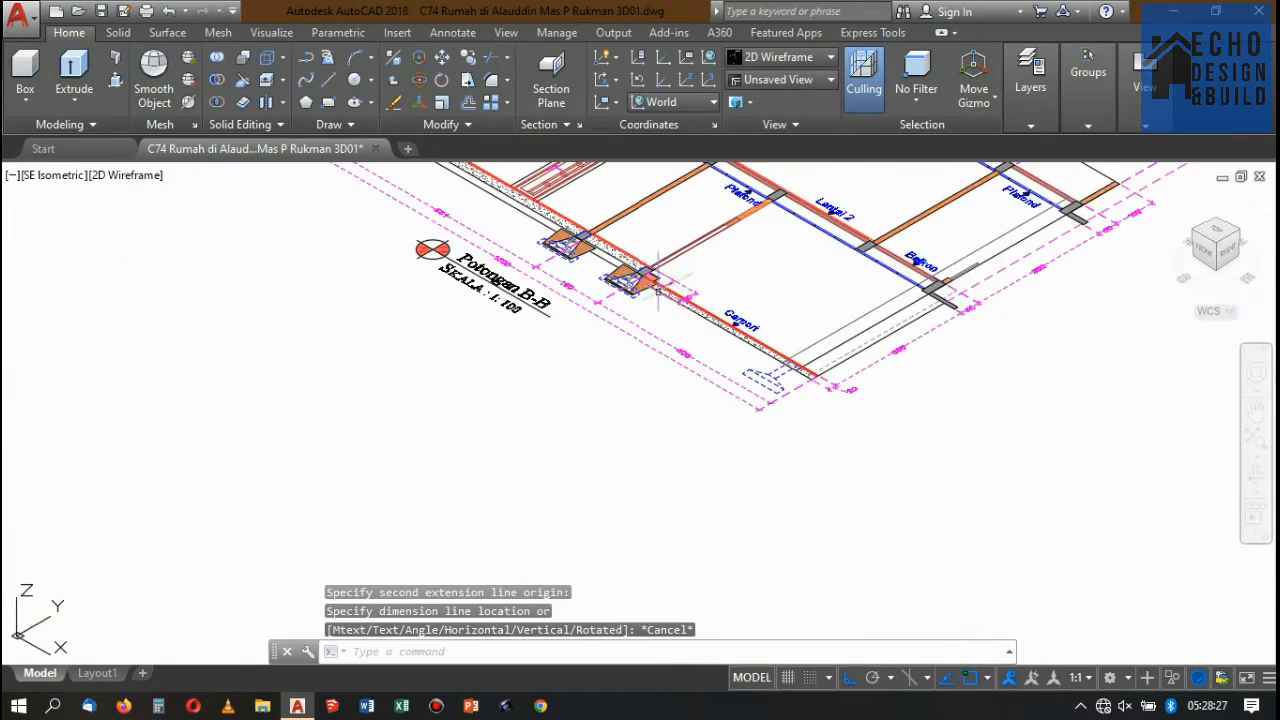
- Dimension the height from the carport step's upper corner to the lower ground line in Potongan B-B
scroll(665, 265, up, 7)
scroll(671, 251, down, 3)
scroll(670, 250, up, 3)
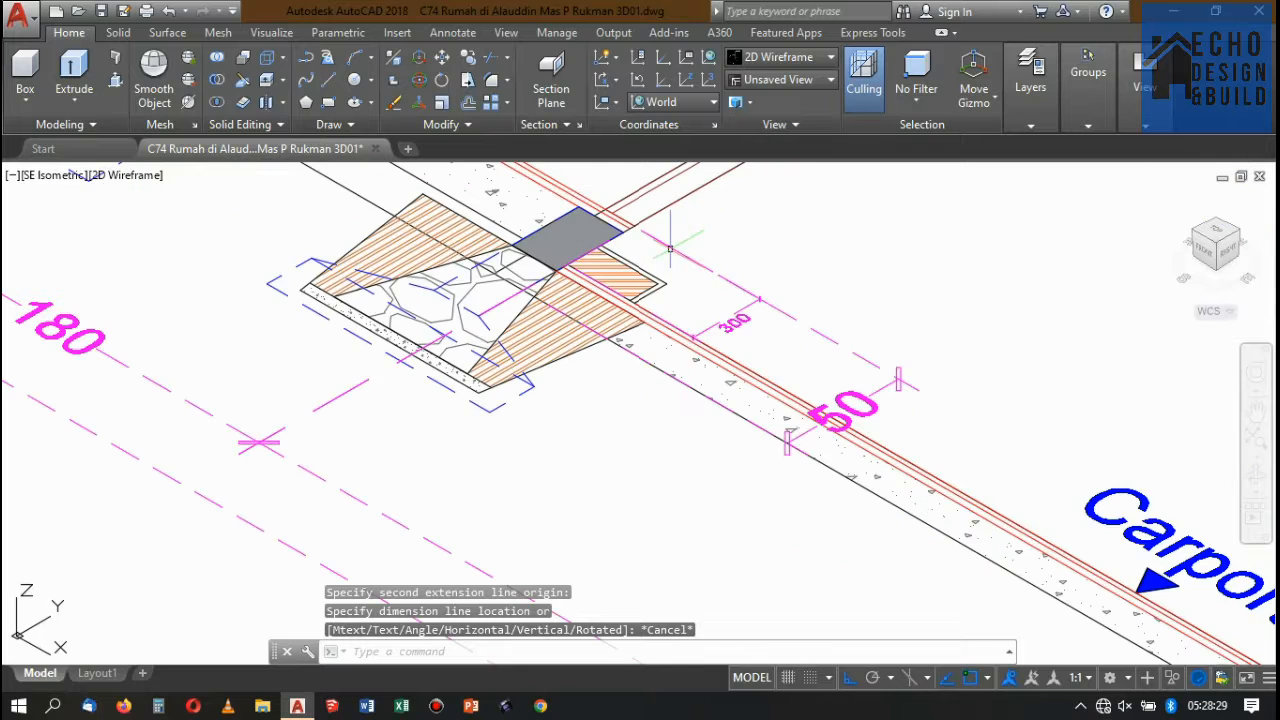
scroll(668, 292, down, 3)
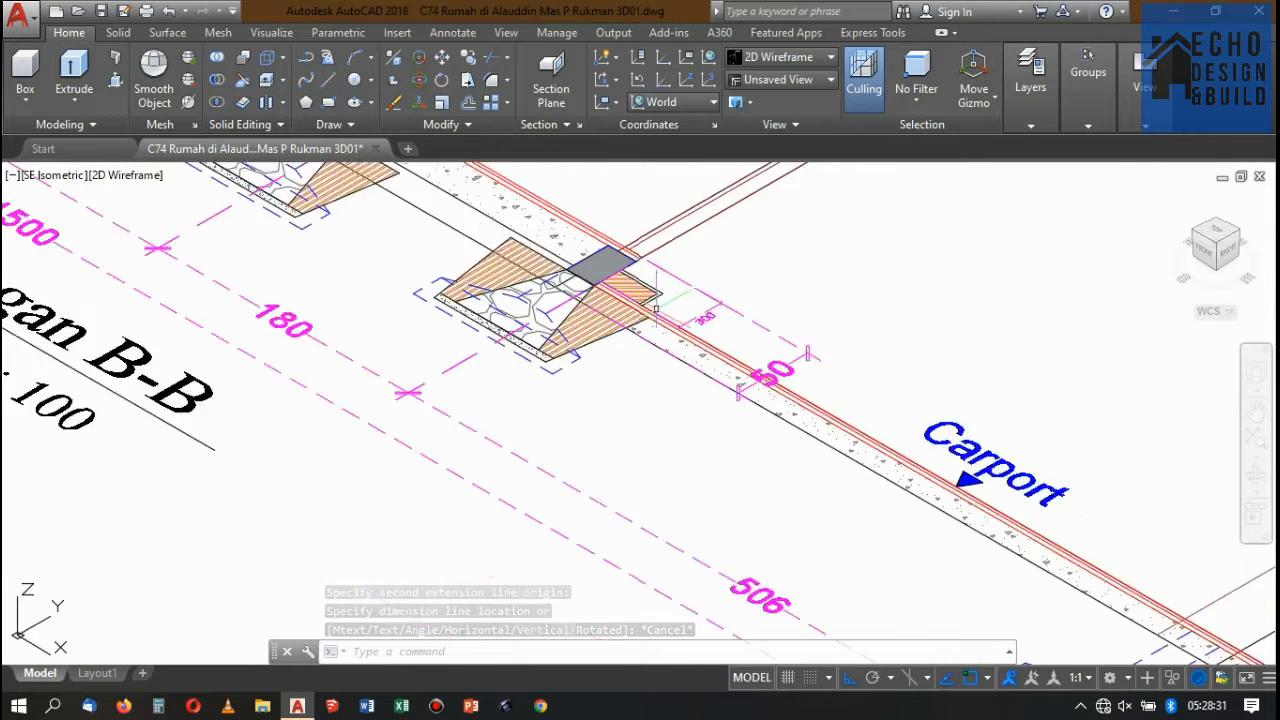
scroll(663, 304, up, 3)
scroll(663, 304, up, 2)
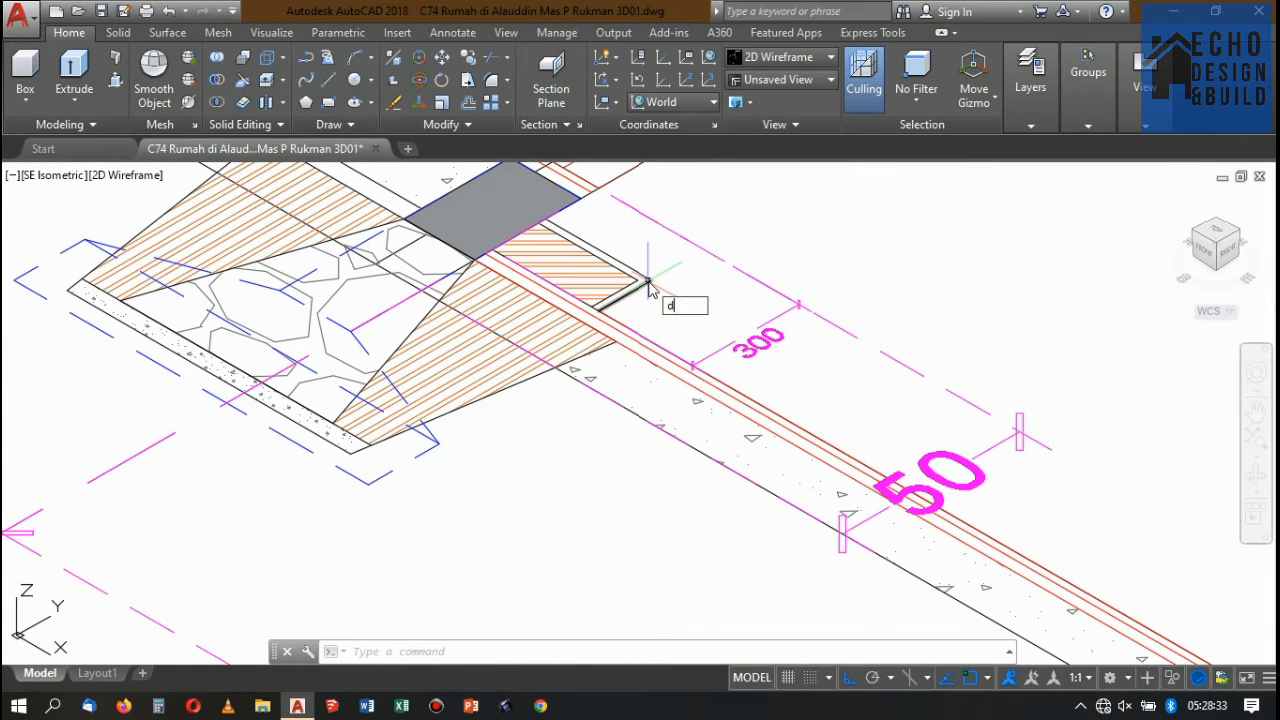
text(in)
key(Return)
scroll(651, 277, up, 1)
click(651, 277)
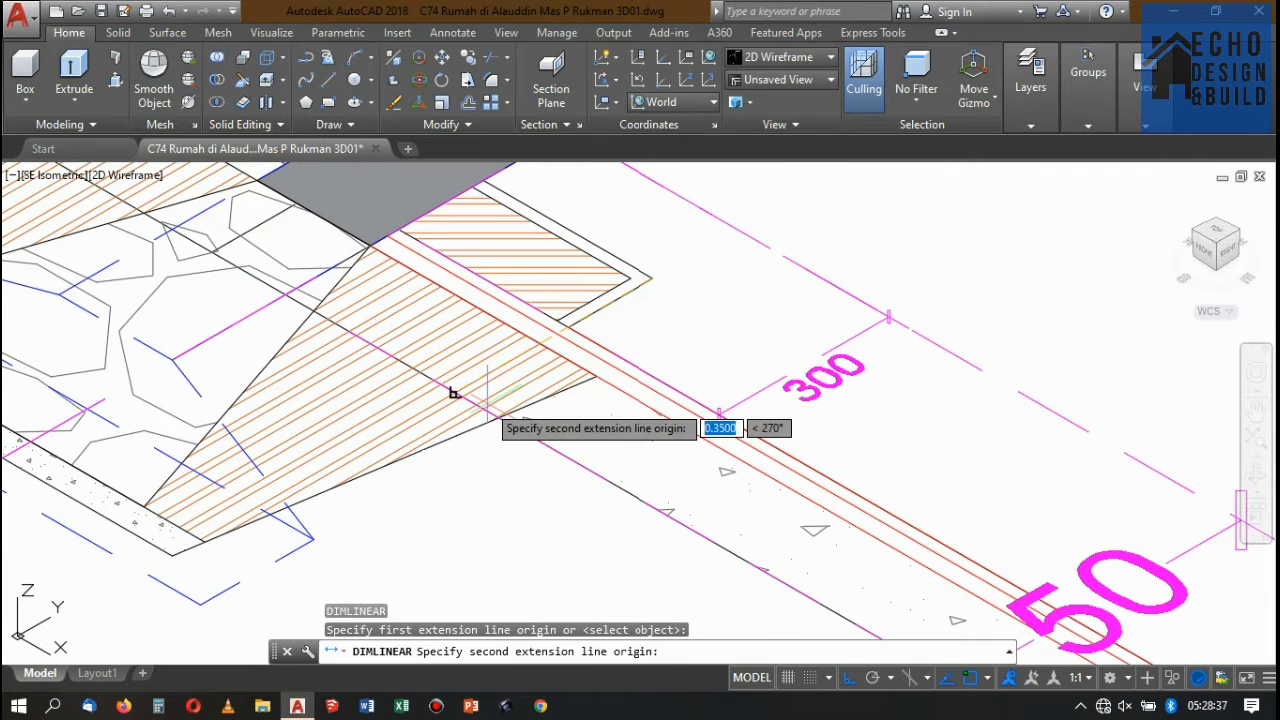
click(520, 420)
click(700, 340)
scroll(716, 327, down, 3)
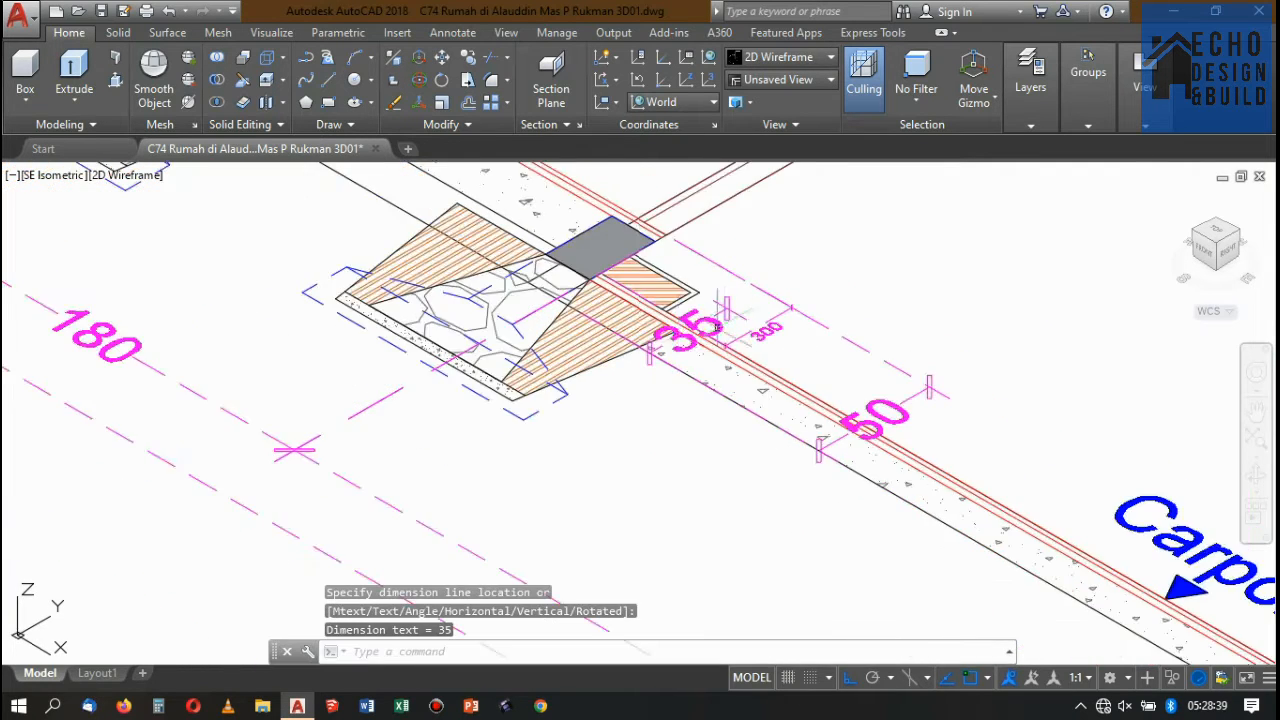
- Draw a rectangle over the step outline in front of the carport door in the simplified first-floor plan
scroll(708, 300, down, 10)
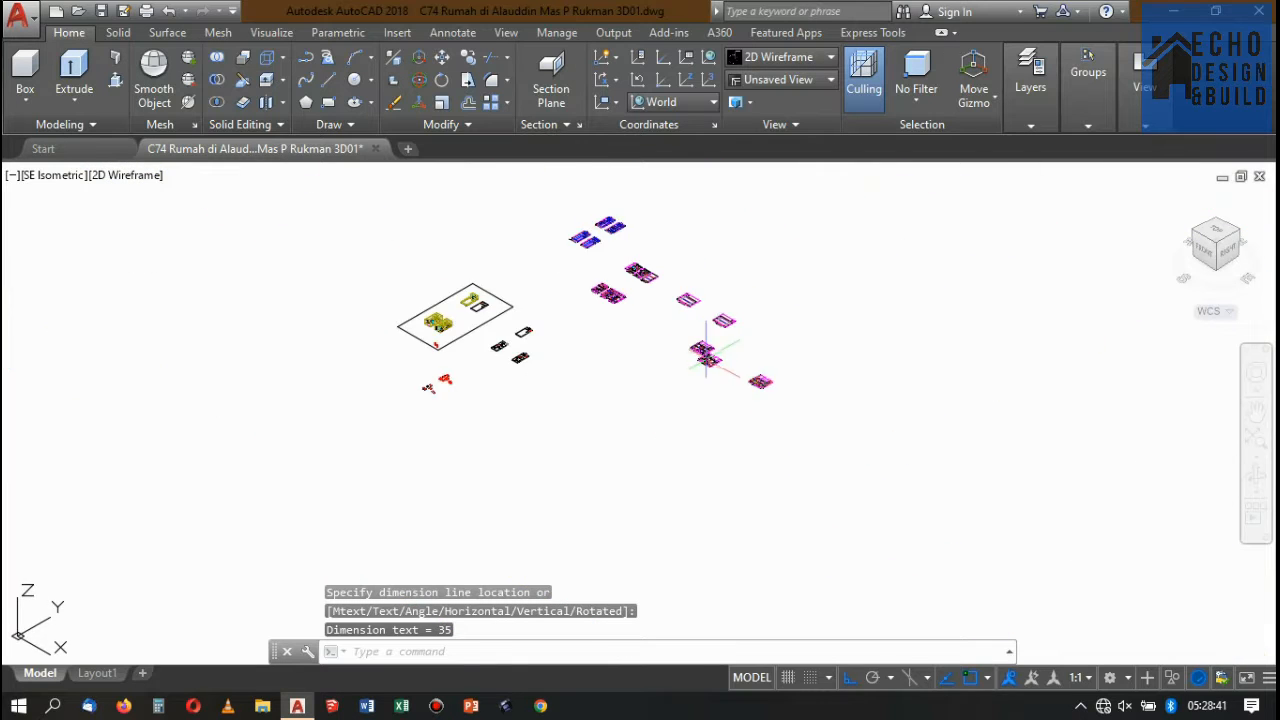
scroll(510, 340, up, 6)
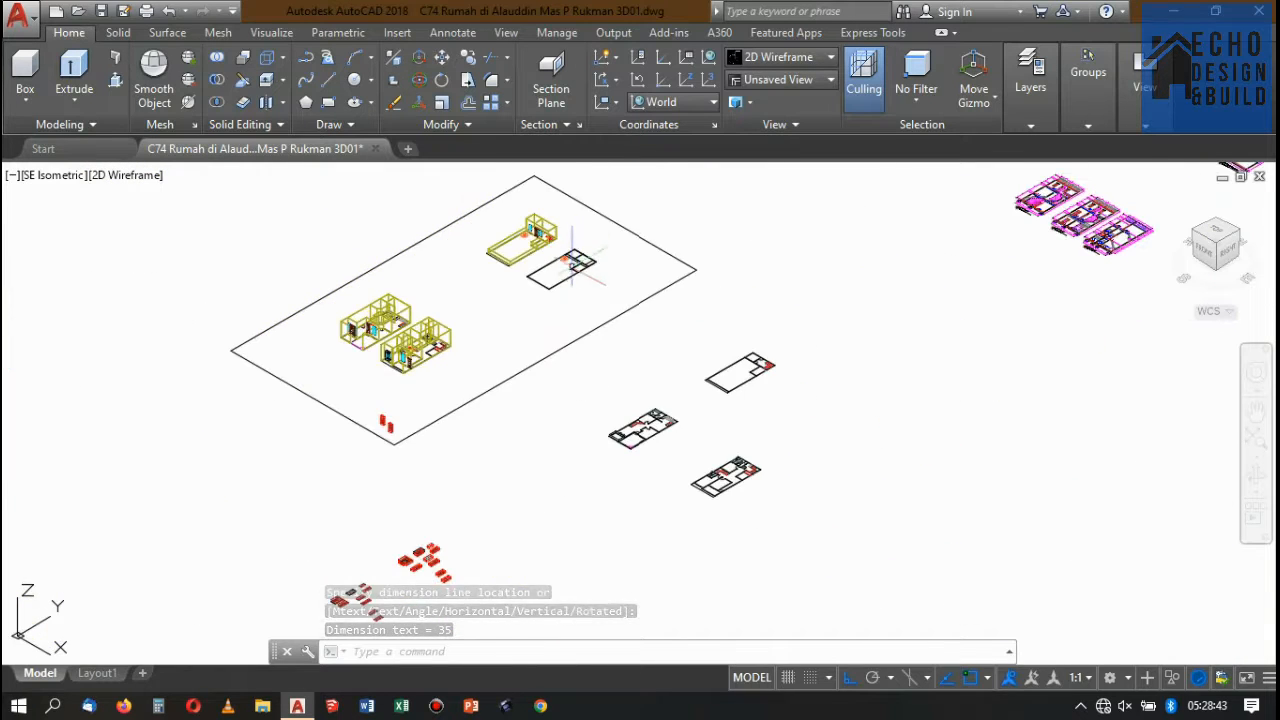
scroll(627, 463, up, 8)
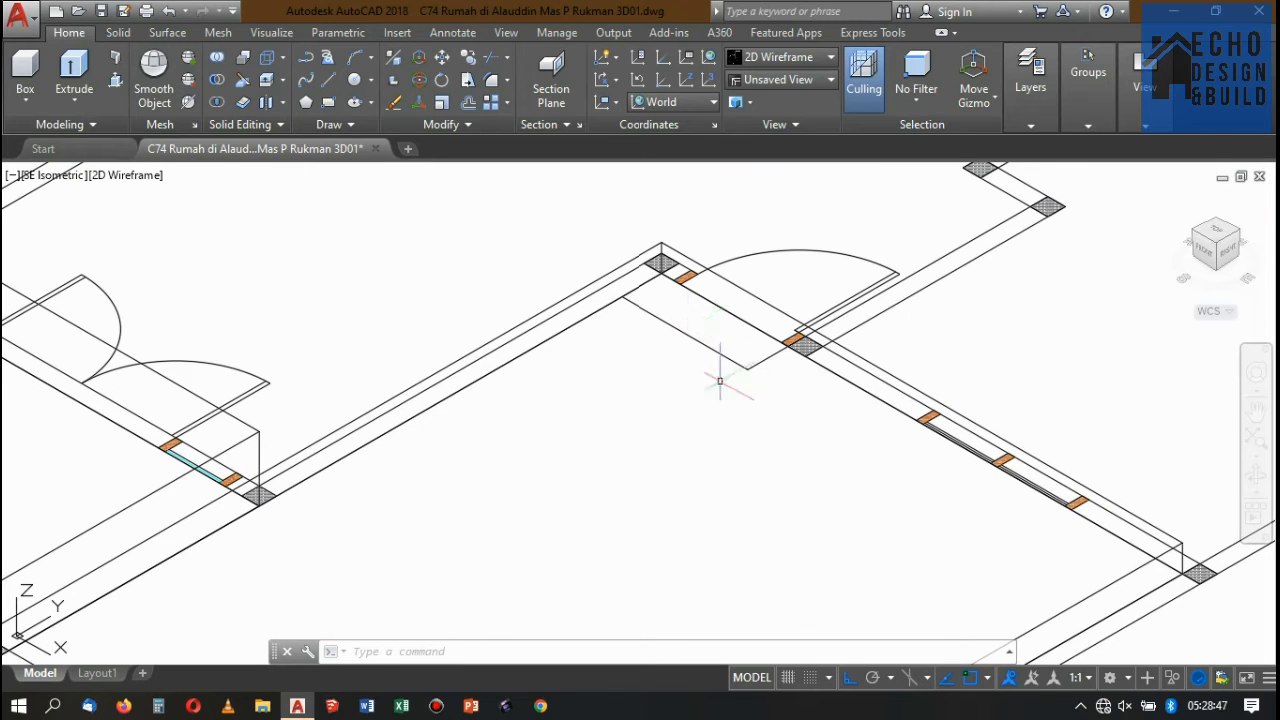
key(Return)
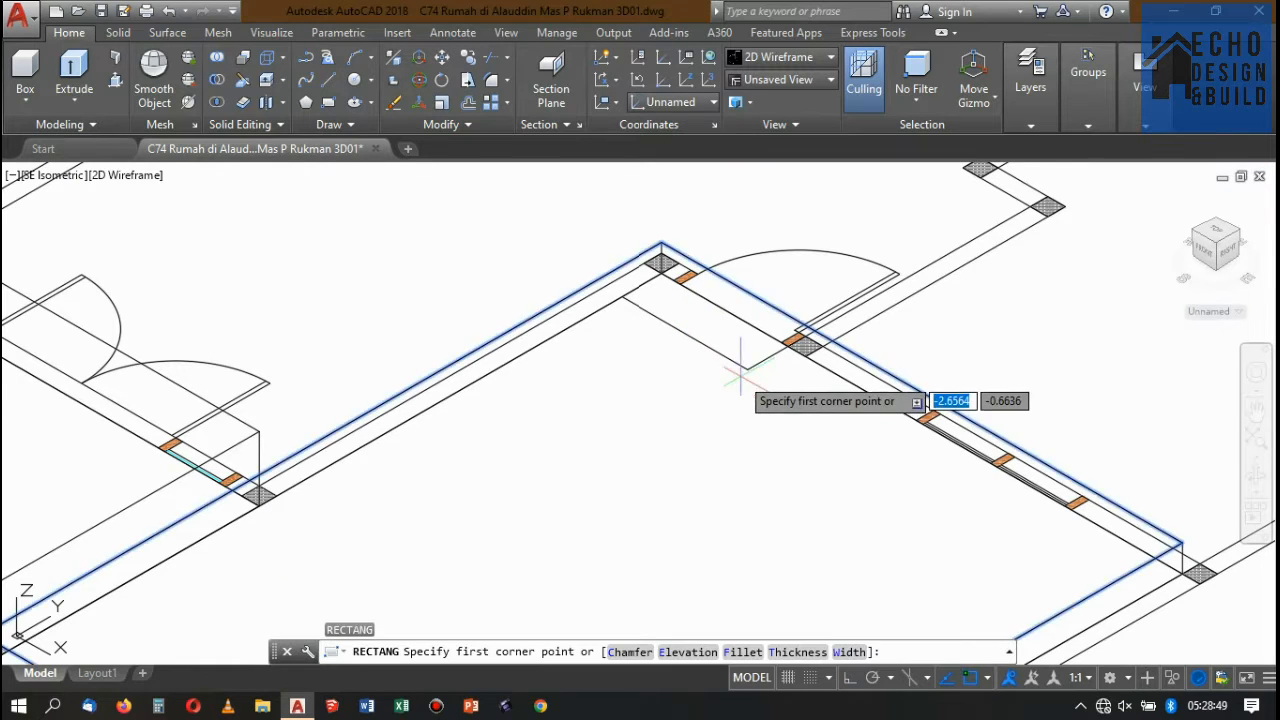
click(746, 366)
scroll(652, 264, up, 3)
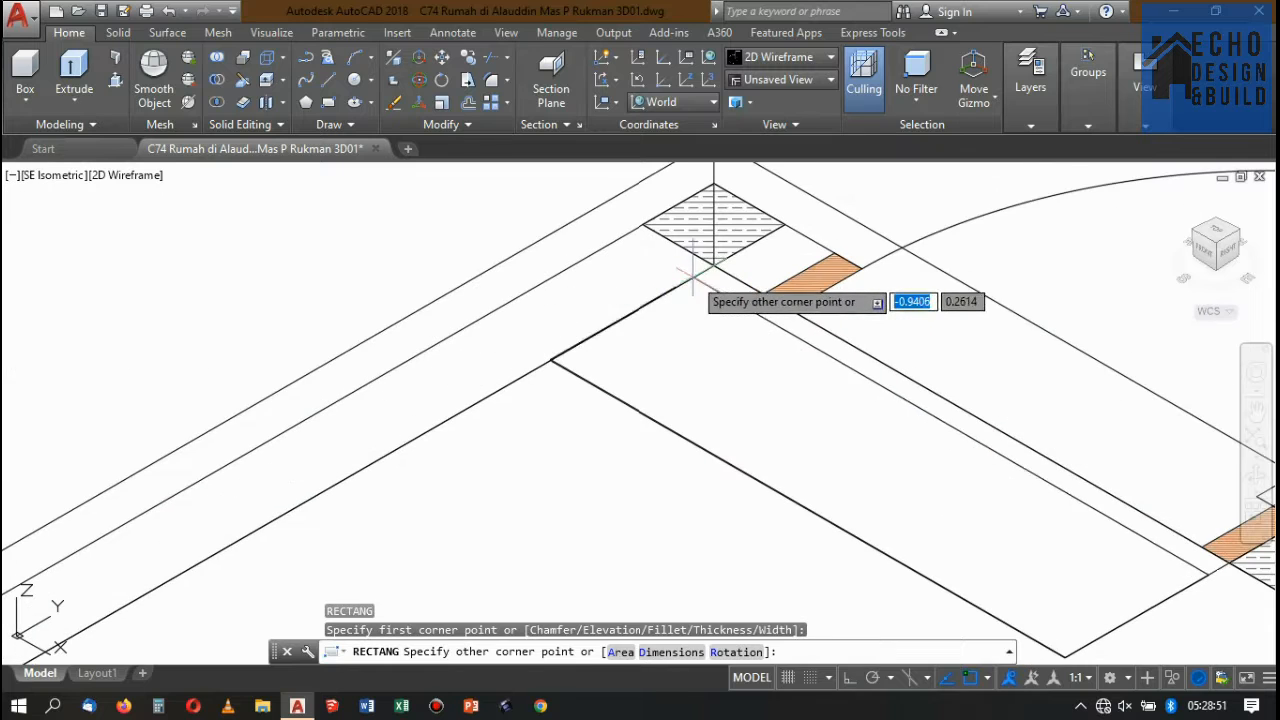
click(660, 270)
scroll(667, 295, down, 3)
- Extrude the carport door step rectangle to a height of 0.15
click(667, 295)
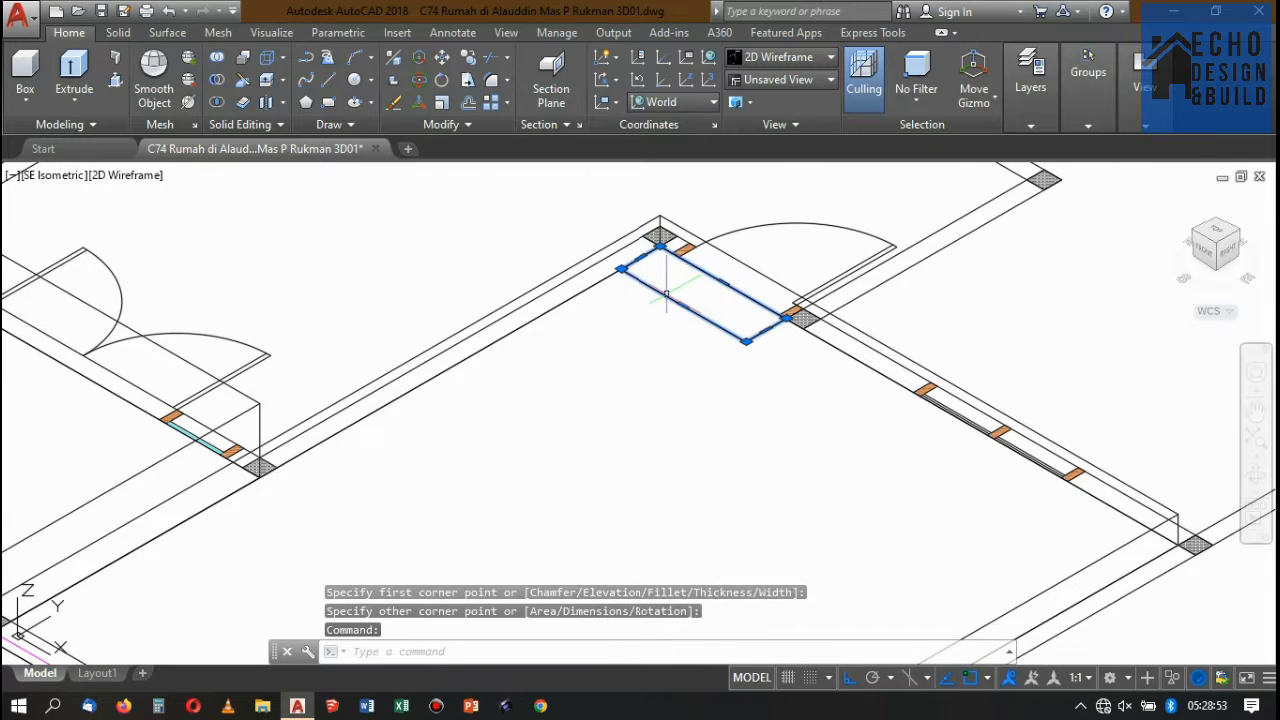
click(86, 72)
scroll(845, 305, down, 4)
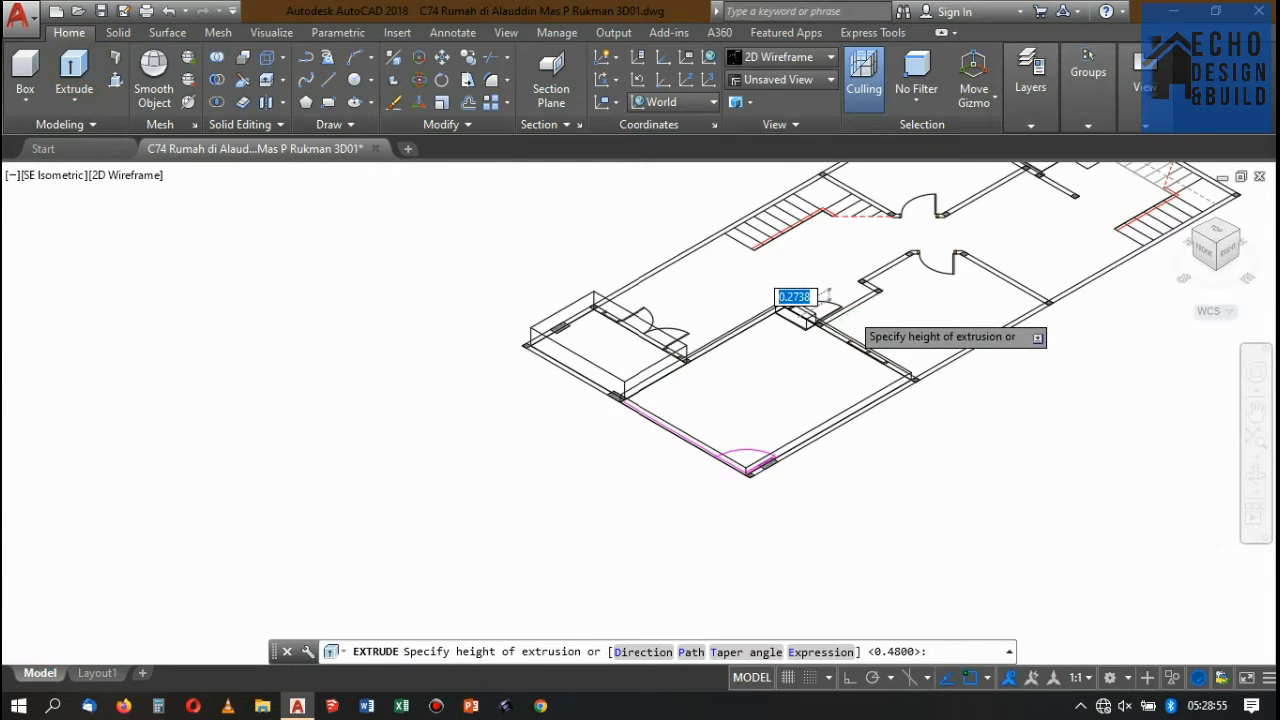
scroll(850, 300, up, 4)
scroll(866, 310, up, 2)
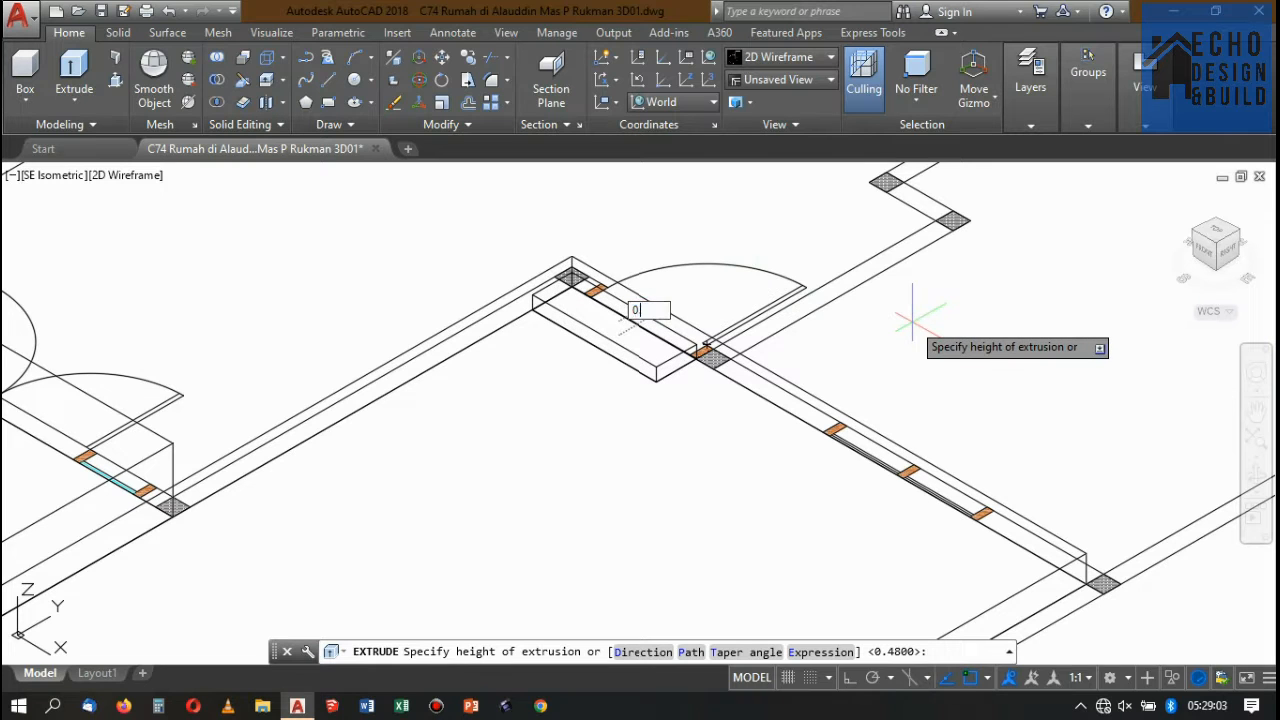
key(Return)
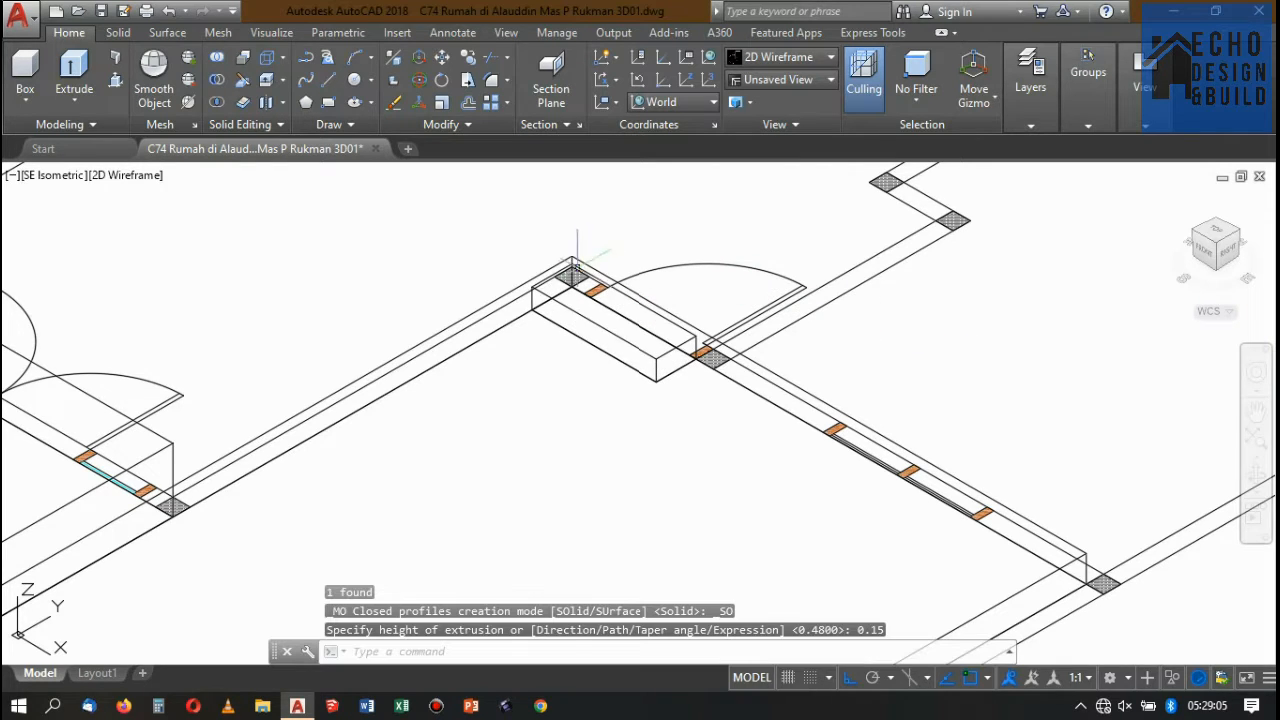
- Move the carport door step solid straight up from its lower inner corner to the upper corner of the carport slab
scroll(575, 265, up, 4)
click(562, 335)
click(535, 341)
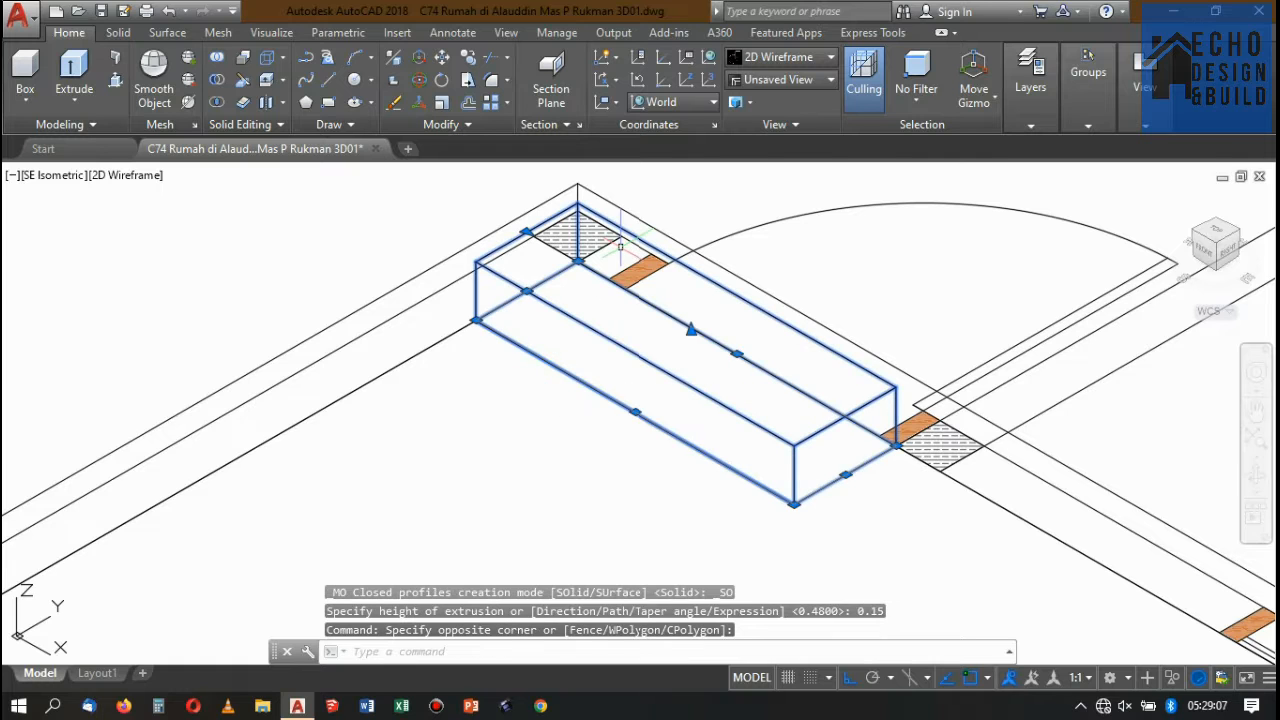
key(Return)
click(578, 261)
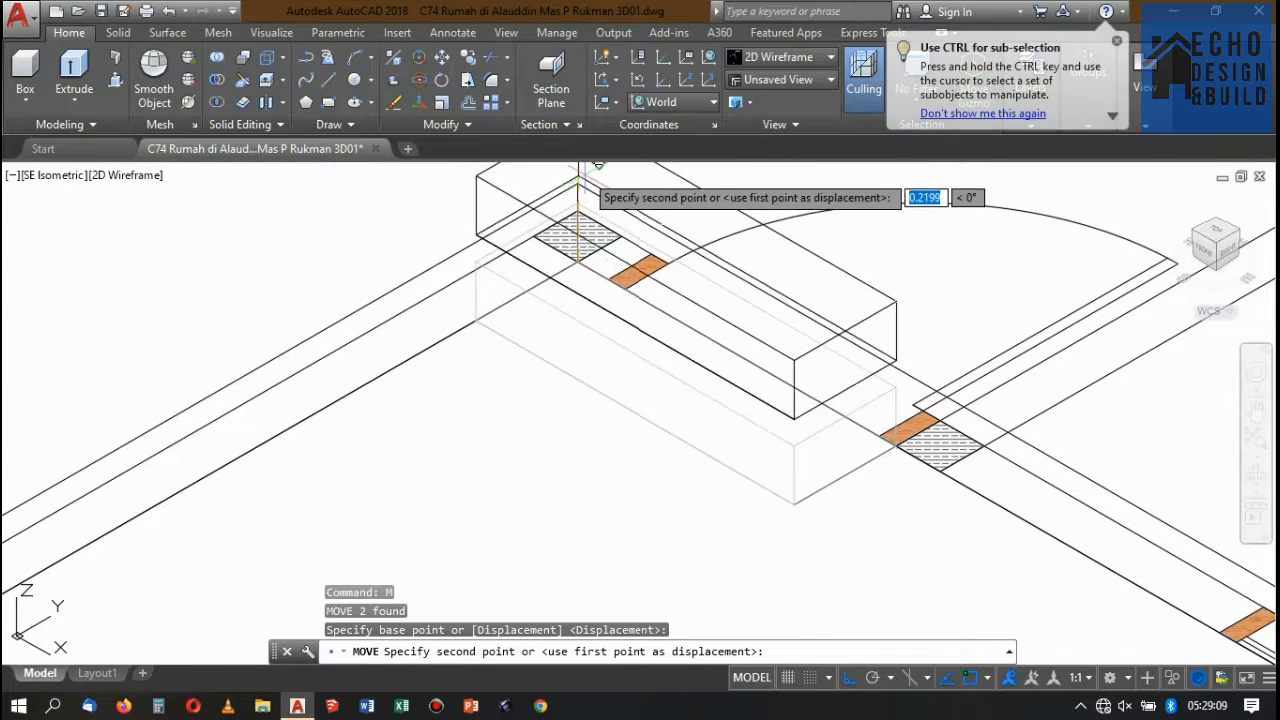
click(578, 181)
scroll(693, 265, down, 6)
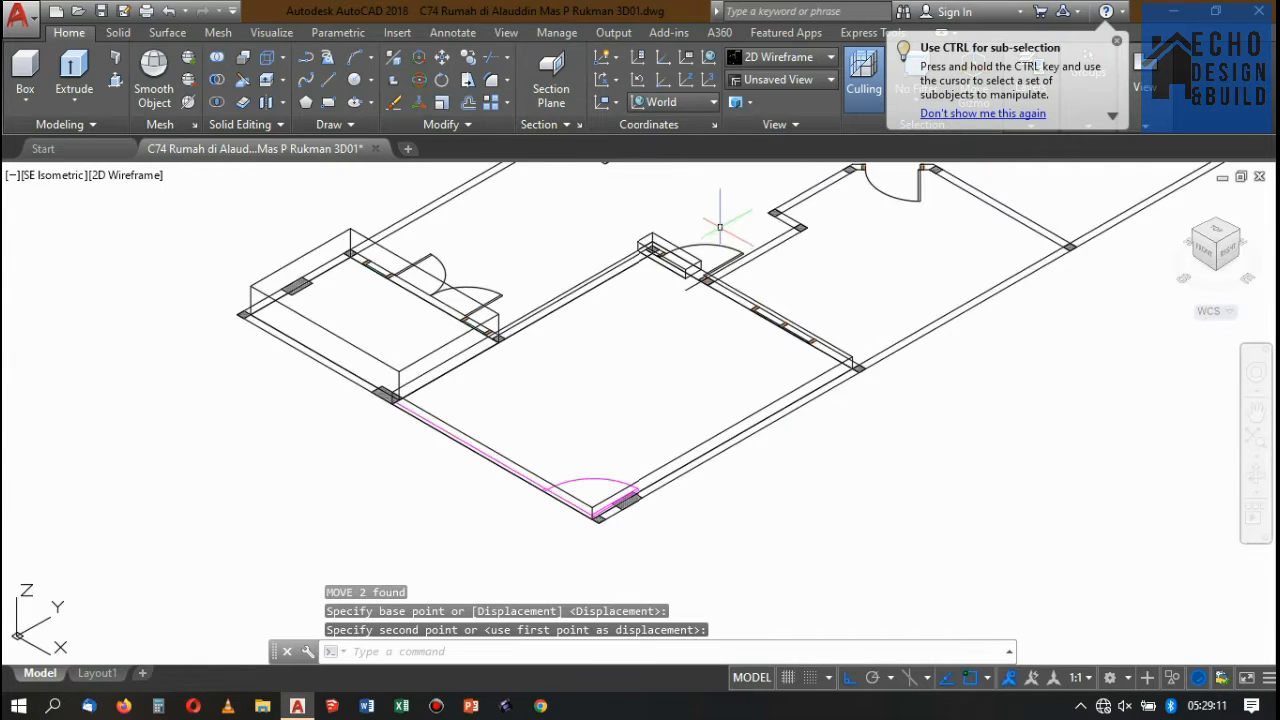
- Examine the simplified first-floor plan around the terrace, carport step, interior rooms, stairs and bathrooms
scroll(693, 265, down, 2)
scroll(720, 270, up, 4)
scroll(836, 306, down, 3)
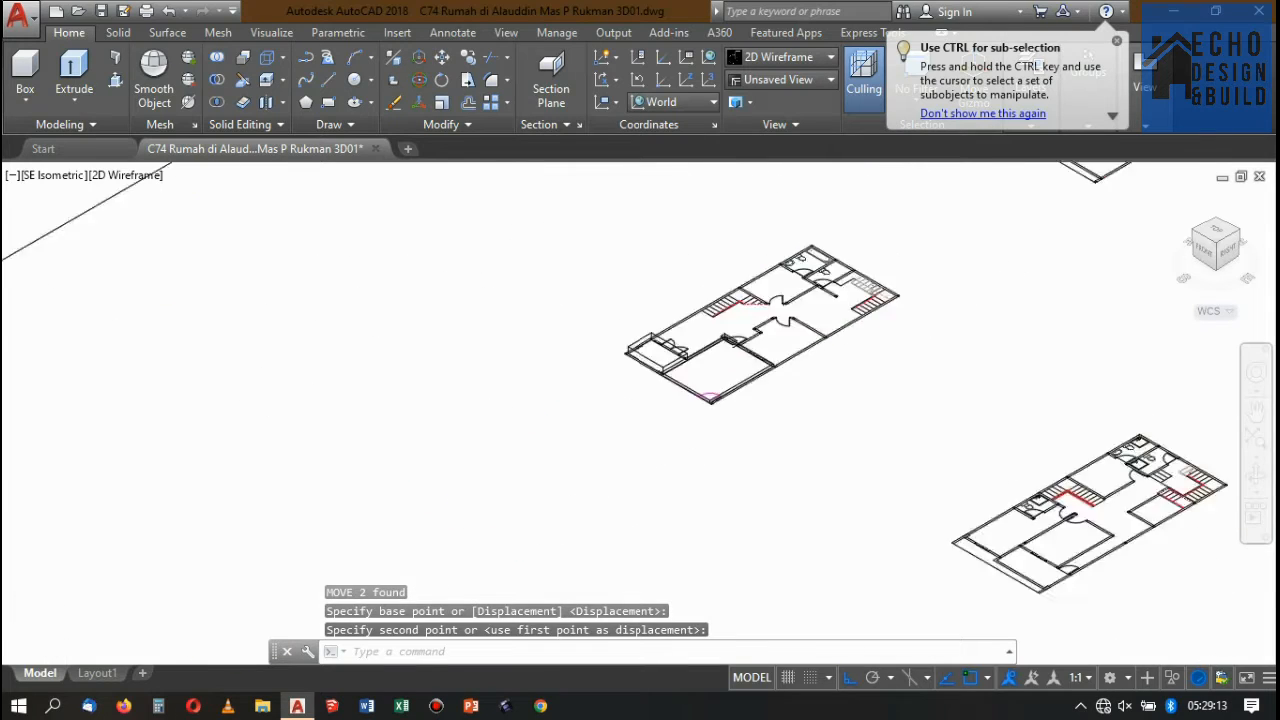
scroll(859, 342, up, 4)
scroll(667, 309, up, 2)
scroll(682, 298, down, 3)
scroll(671, 284, up, 2)
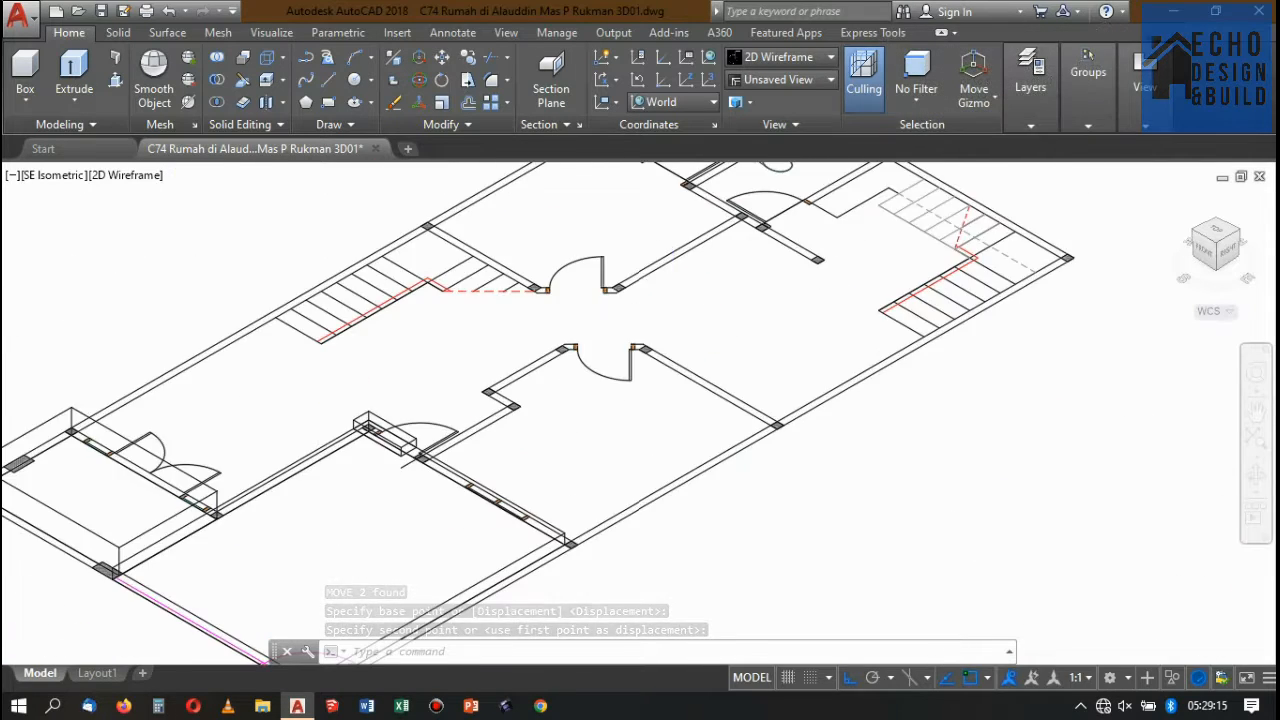
scroll(588, 345, down, 3)
scroll(573, 332, up, 2)
scroll(566, 325, up, 2)
scroll(586, 280, down, 3)
scroll(443, 423, up, 5)
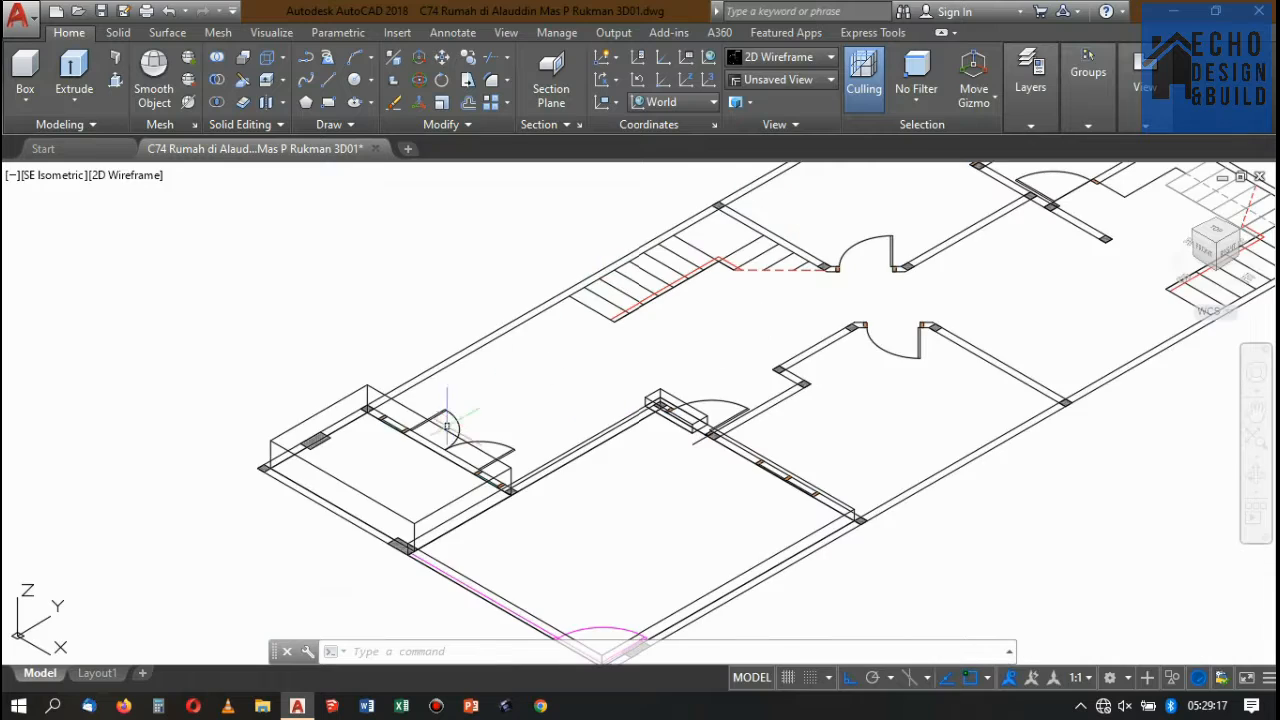
scroll(450, 398, down, 5)
scroll(530, 402, up, 3)
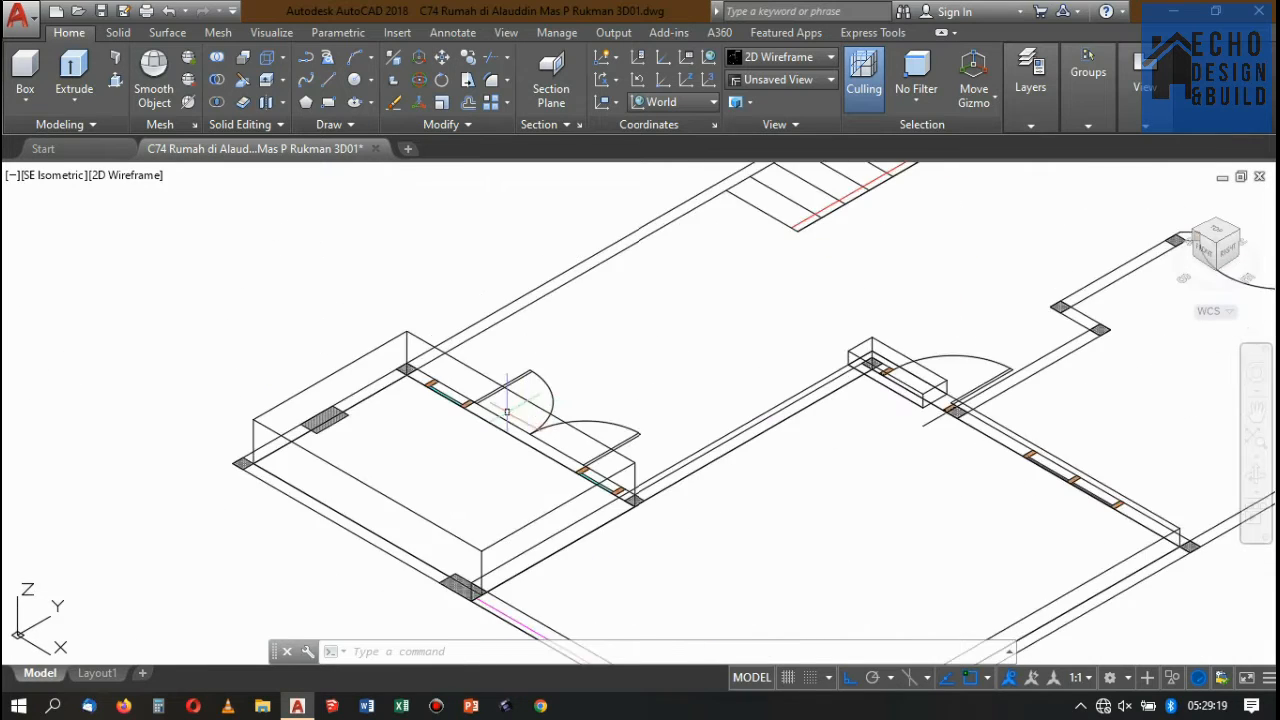
scroll(545, 395, down, 3)
scroll(590, 345, up, 3)
scroll(600, 345, down, 5)
scroll(645, 358, up, 4)
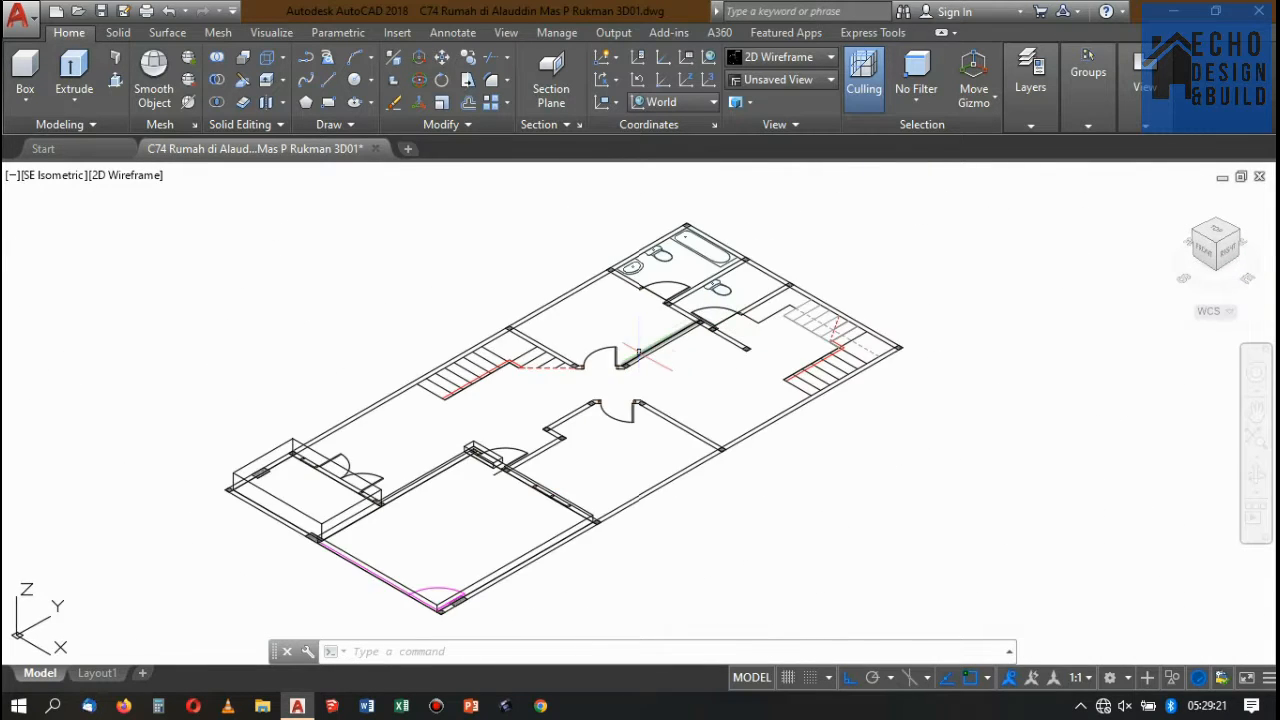
scroll(660, 355, down, 4)
scroll(690, 323, up, 4)
scroll(720, 305, down, 5)
scroll(760, 295, up, 5)
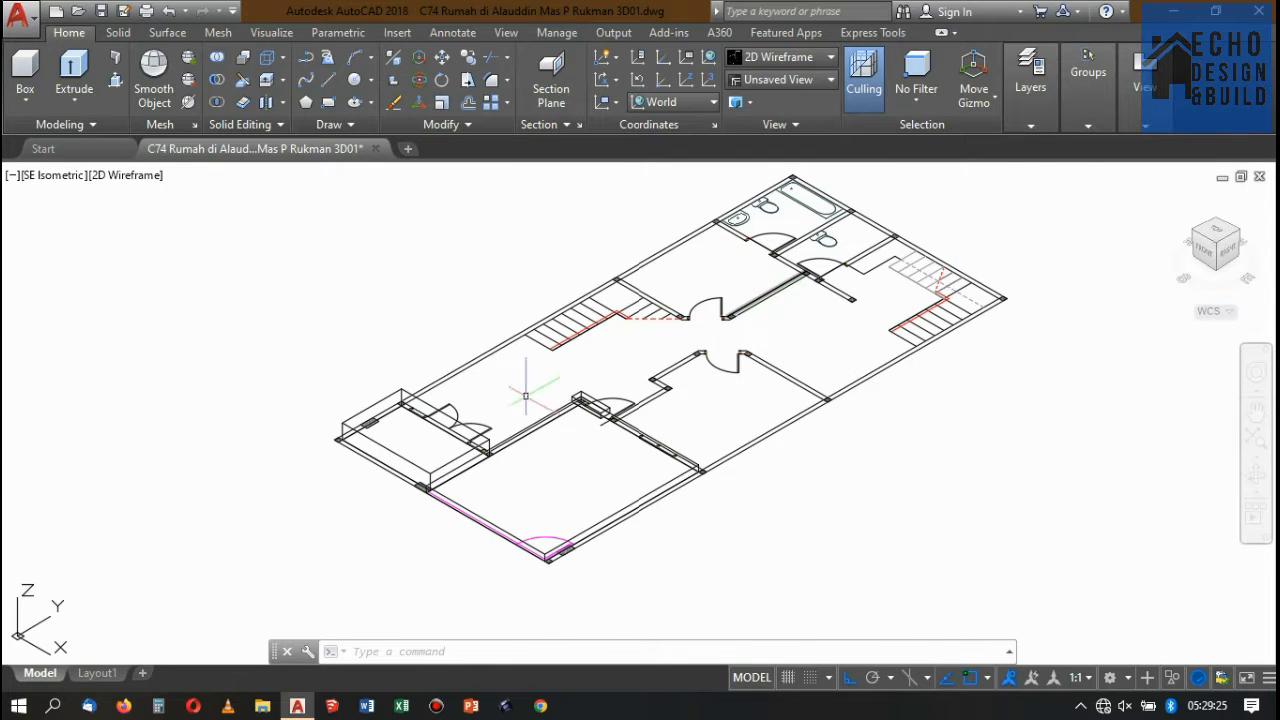
scroll(525, 394, up, 3)
scroll(531, 390, down, 1)
scroll(500, 383, up, 2)
scroll(470, 382, down, 3)
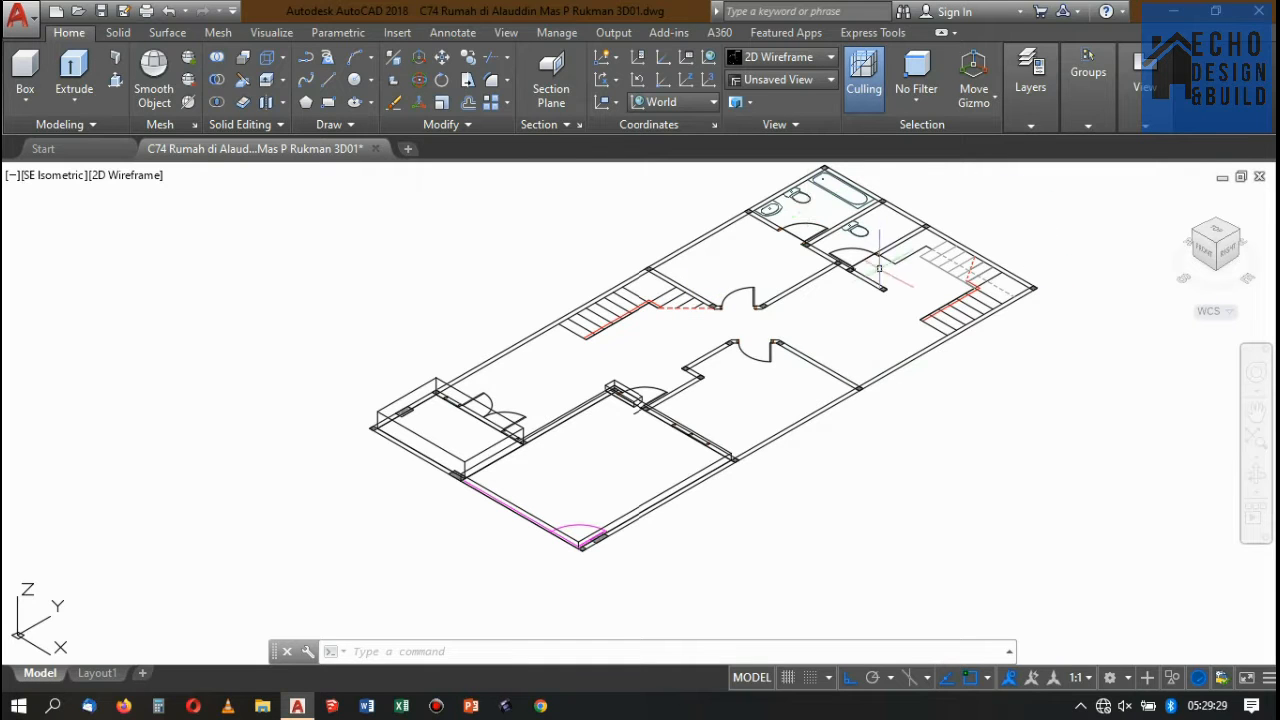
scroll(816, 178, up, 2)
scroll(828, 205, down, 4)
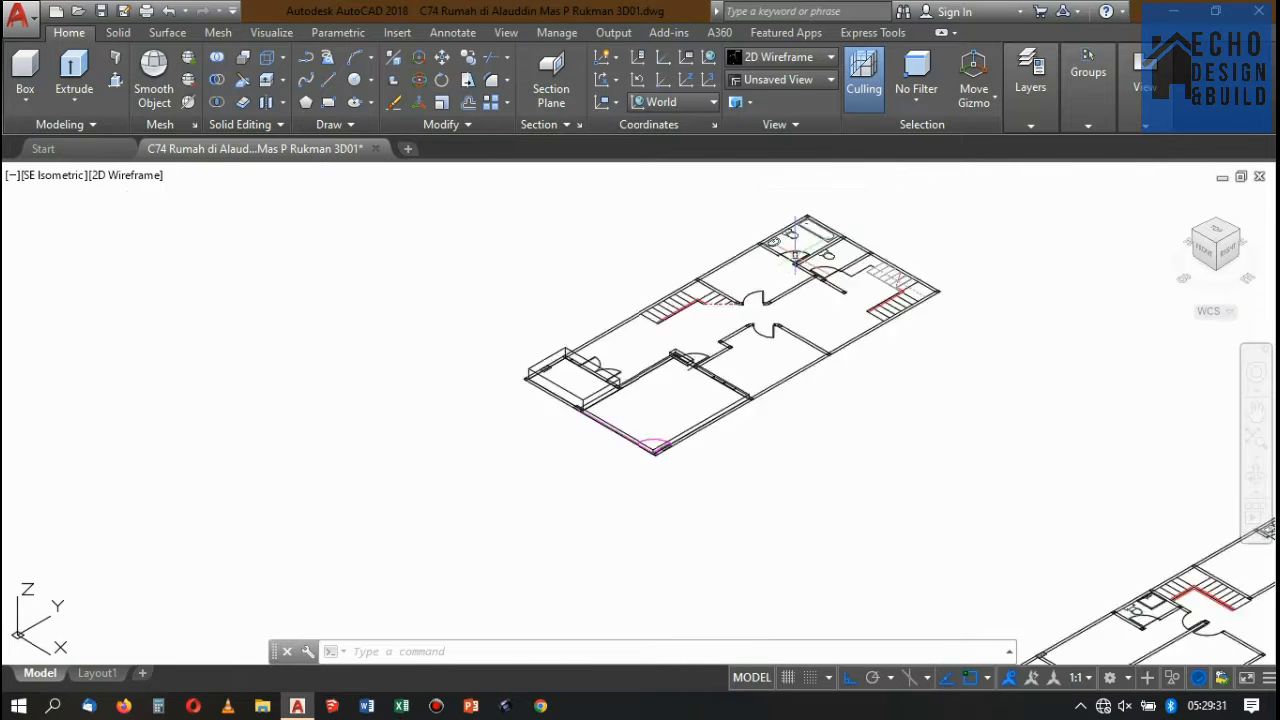
scroll(815, 235, up, 6)
scroll(800, 272, down, 5)
scroll(777, 286, up, 6)
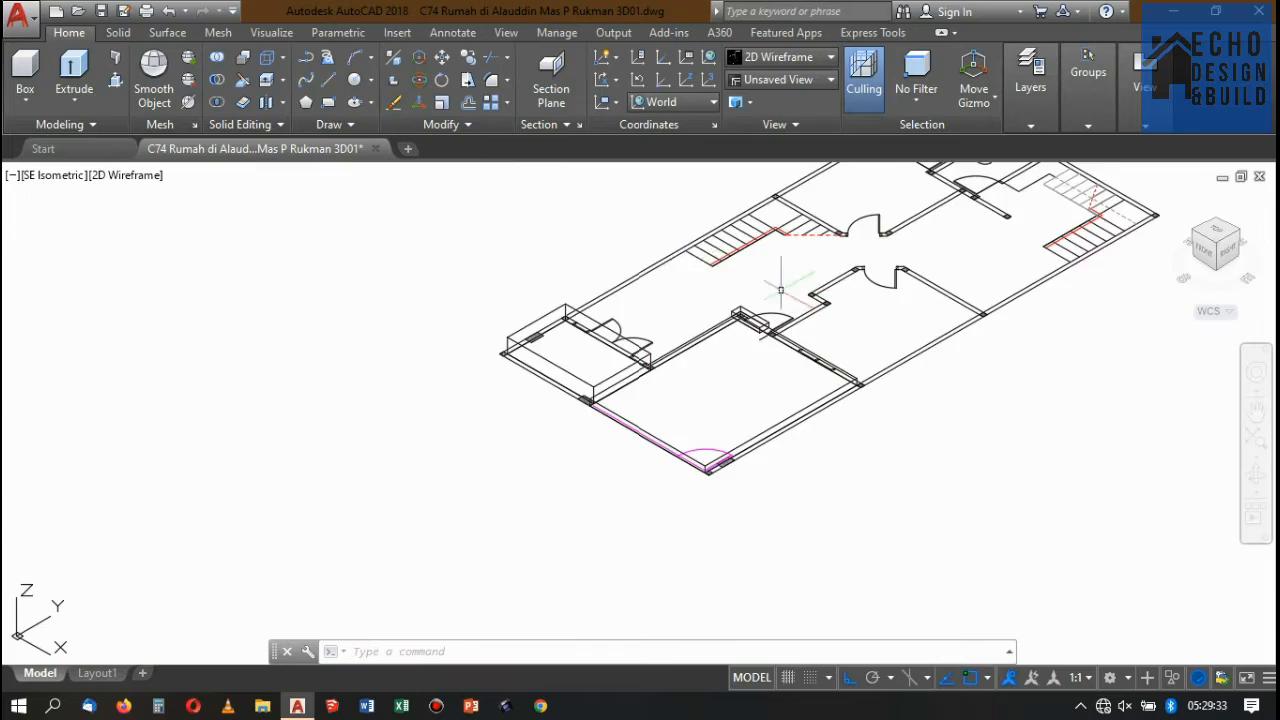
- Check the room floor levels in the dimensioned Lantai 1 plan, especially the K. Mandi/WC, Kamar Tidur and Dapur
scroll(669, 390, down, 7)
scroll(669, 390, down, 2)
scroll(820, 277, up, 4)
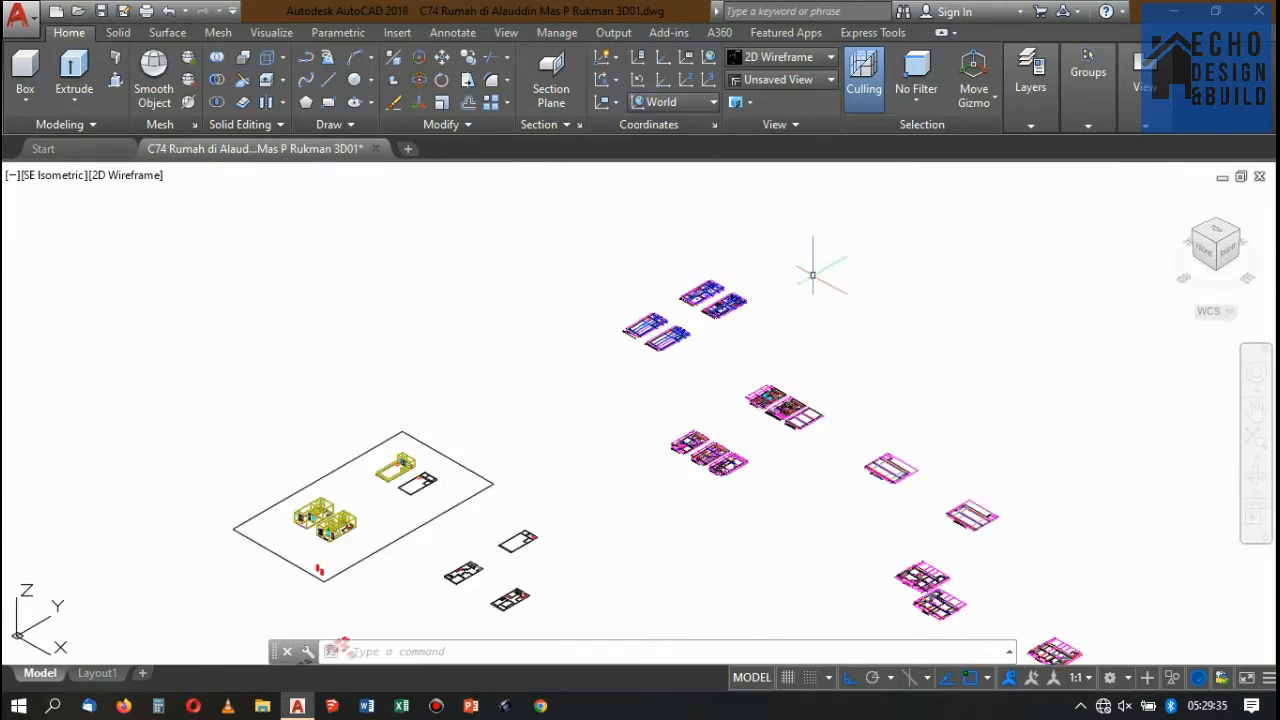
scroll(786, 449, up, 3)
scroll(785, 337, down, 6)
scroll(785, 337, up, 10)
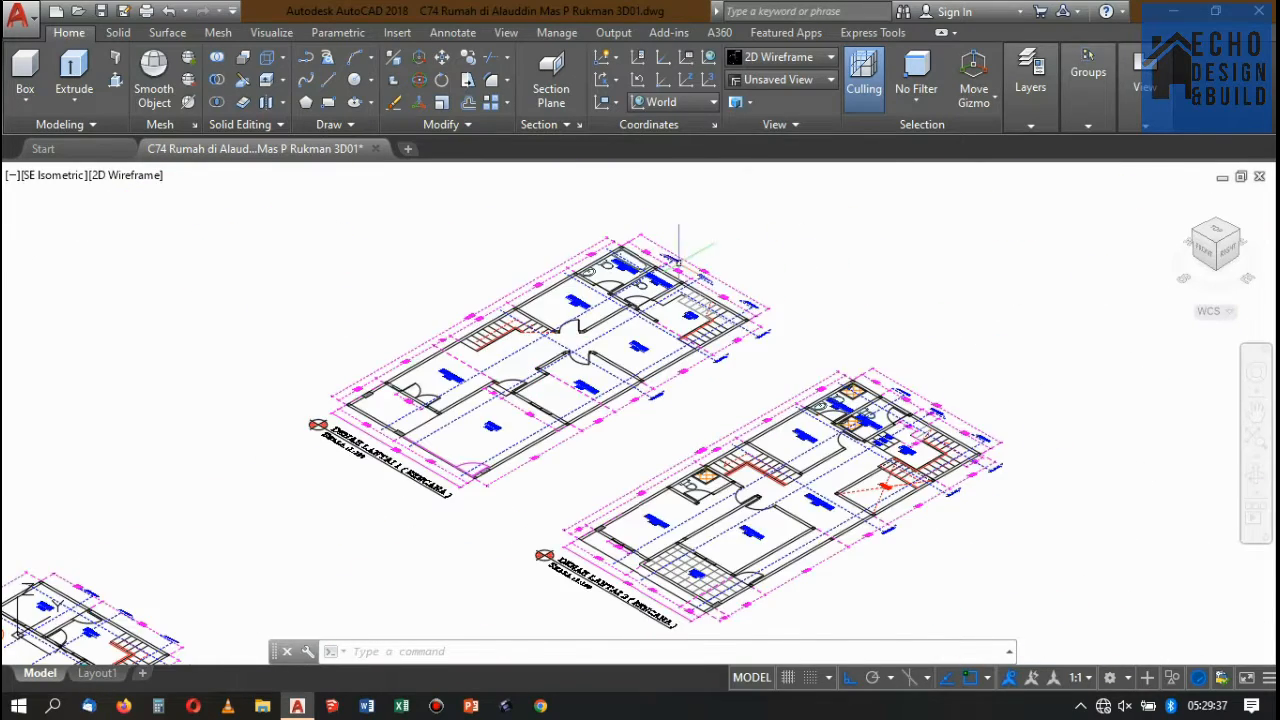
scroll(580, 418, down, 5)
scroll(623, 433, up, 6)
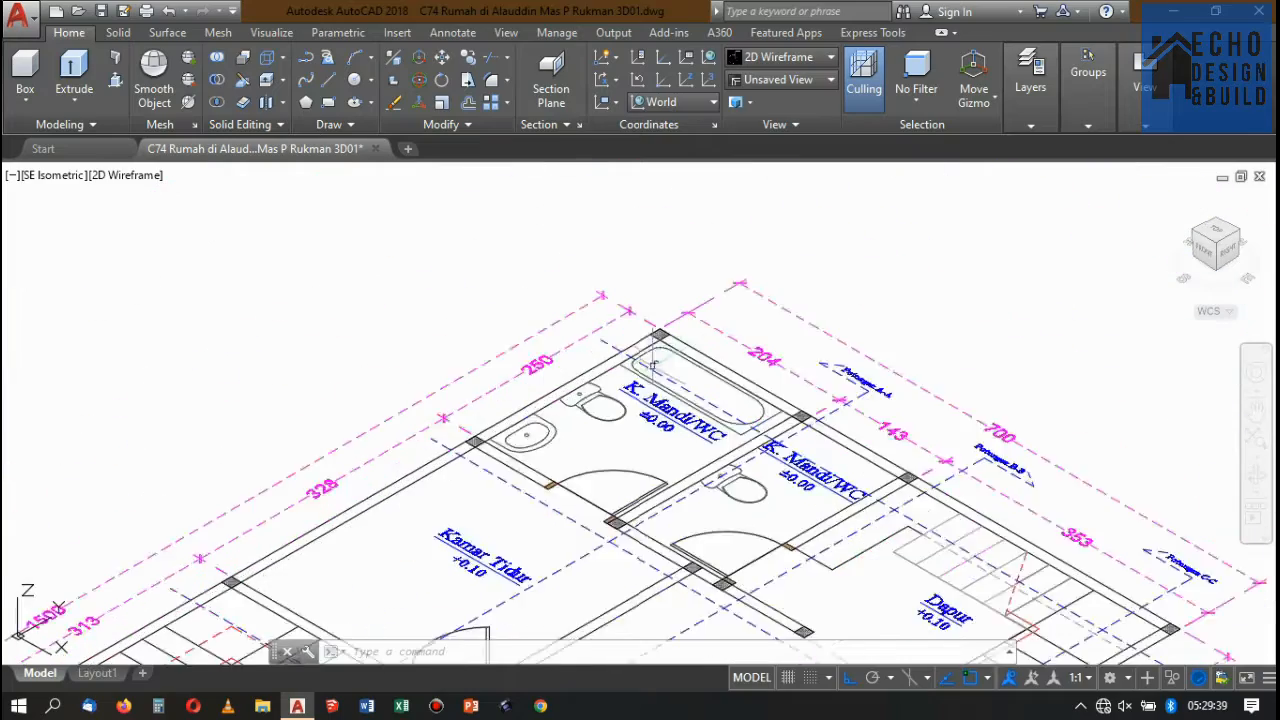
scroll(711, 214, down, 15)
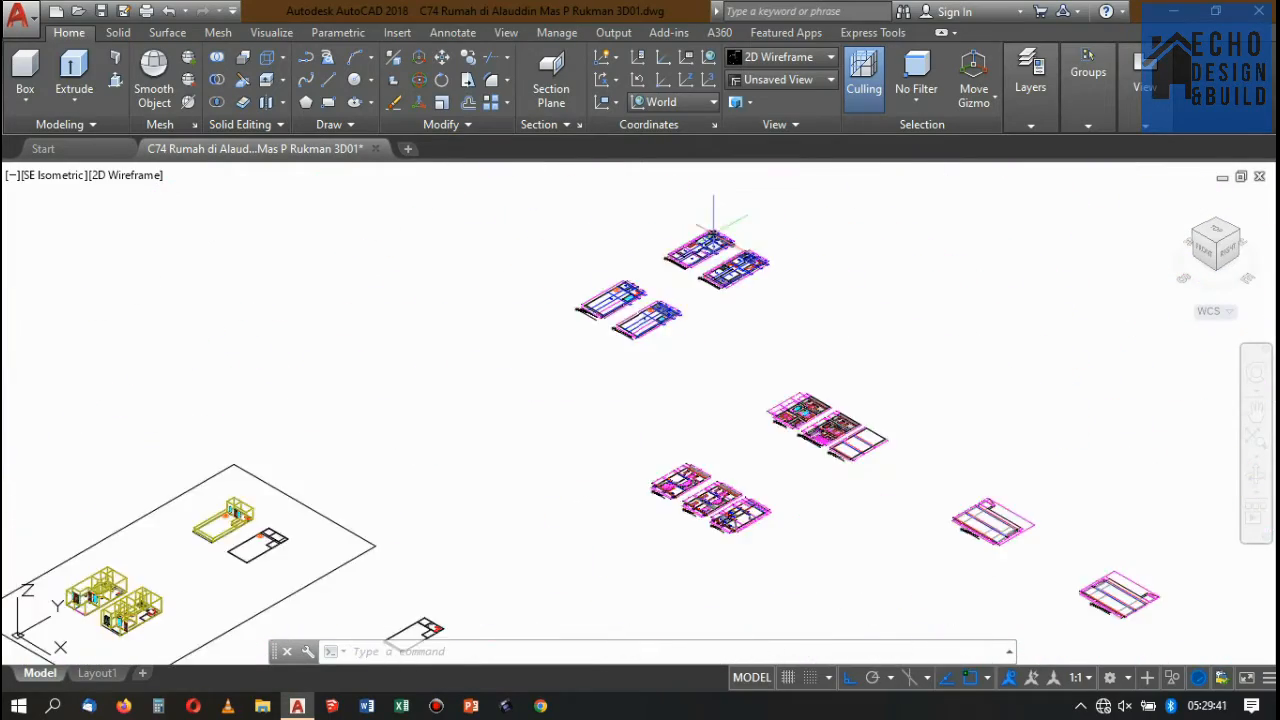
- Dimension the height from the Lantai 1 floor edge to the lower ground line at the outer wall footing in Potongan D-D
scroll(714, 250, up, 4)
scroll(736, 300, down, 4)
scroll(691, 509, up, 12)
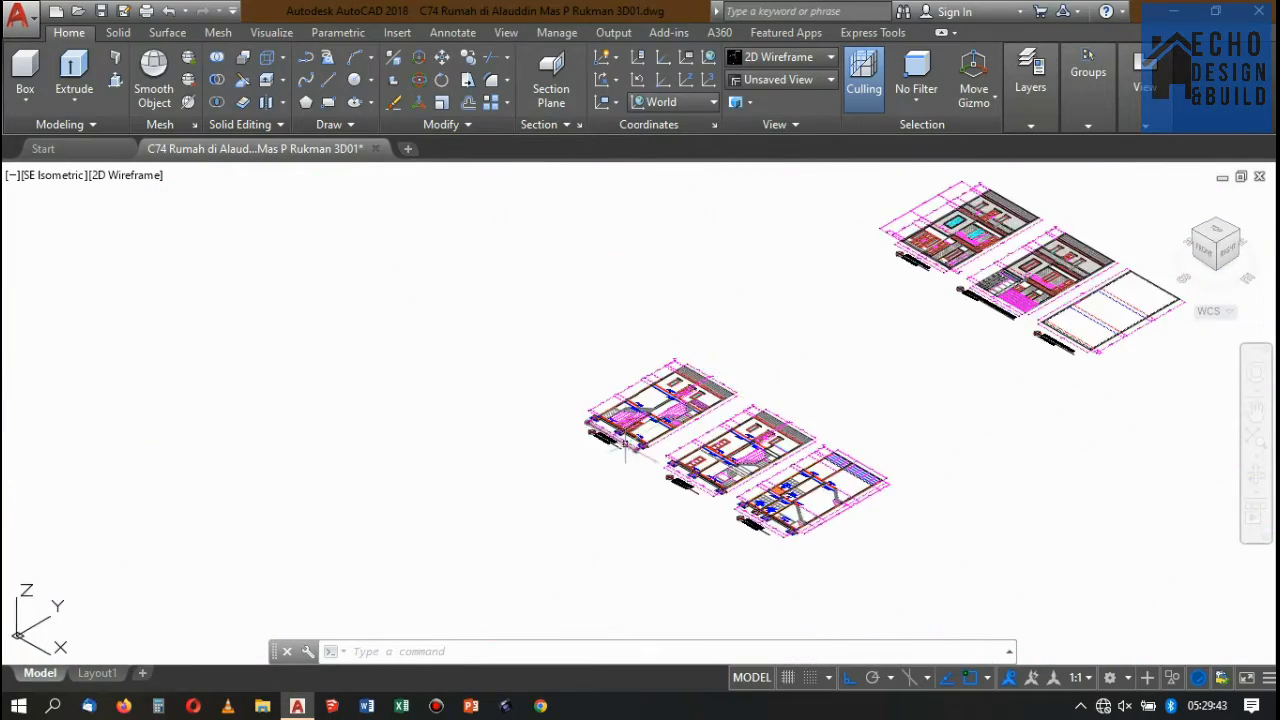
scroll(747, 352, down, 5)
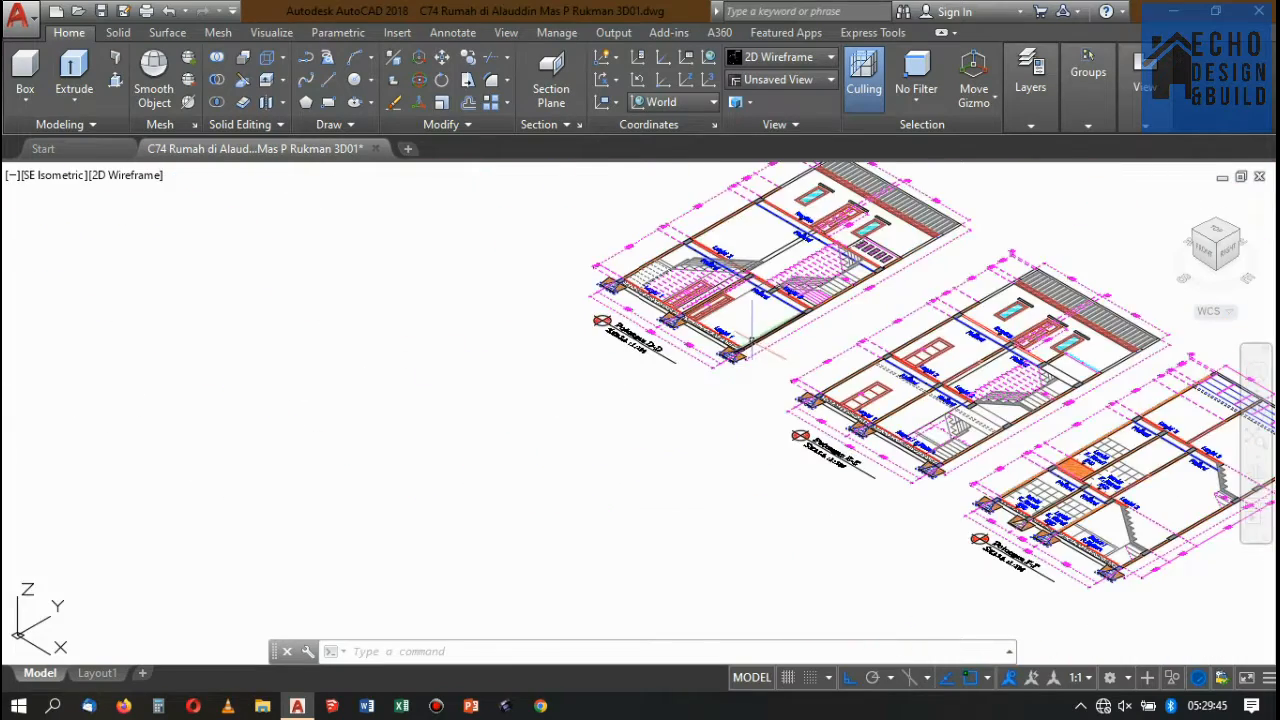
scroll(727, 368, up, 8)
text(iml)
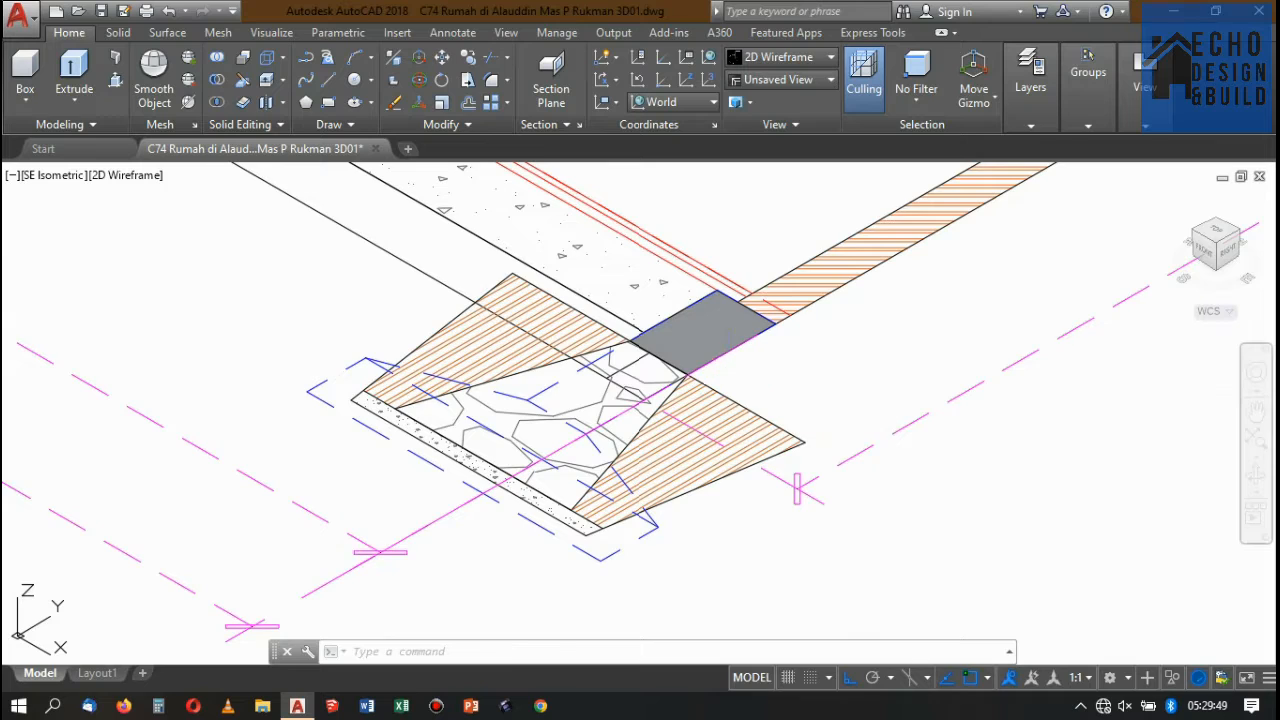
key(Return)
scroll(766, 270, up, 2)
click(805, 341)
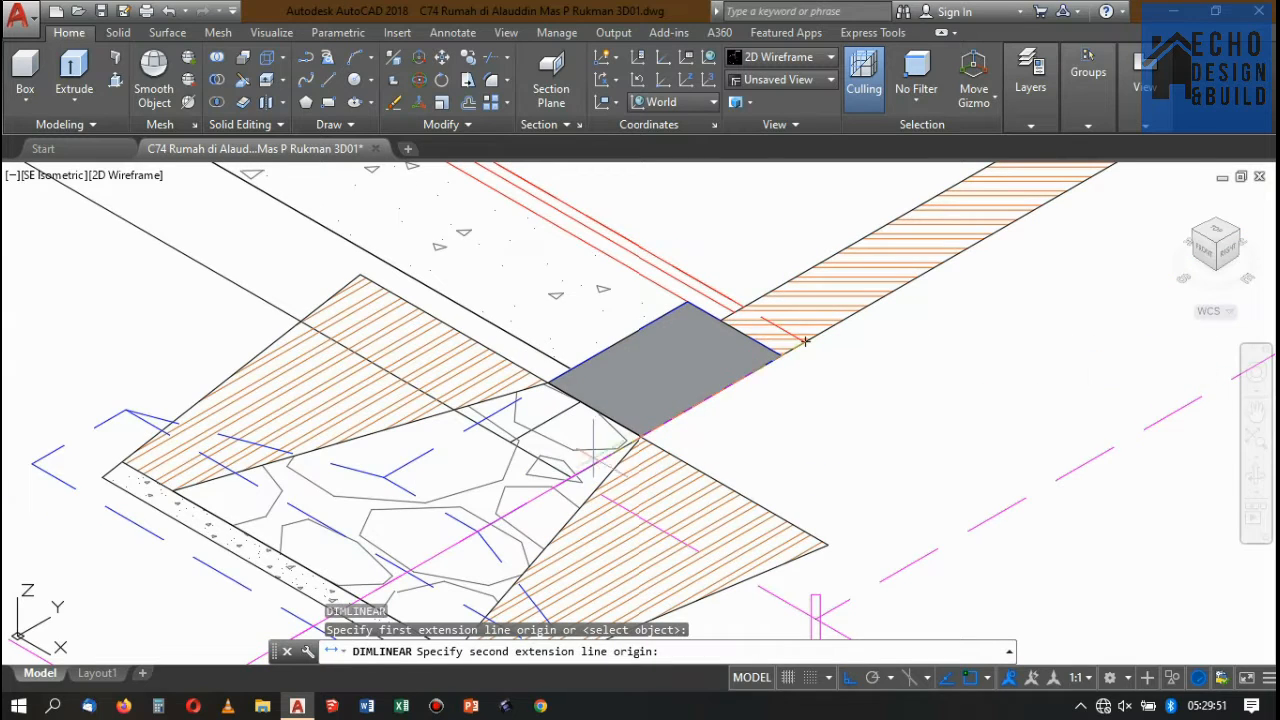
click(571, 476)
scroll(690, 420, down, 3)
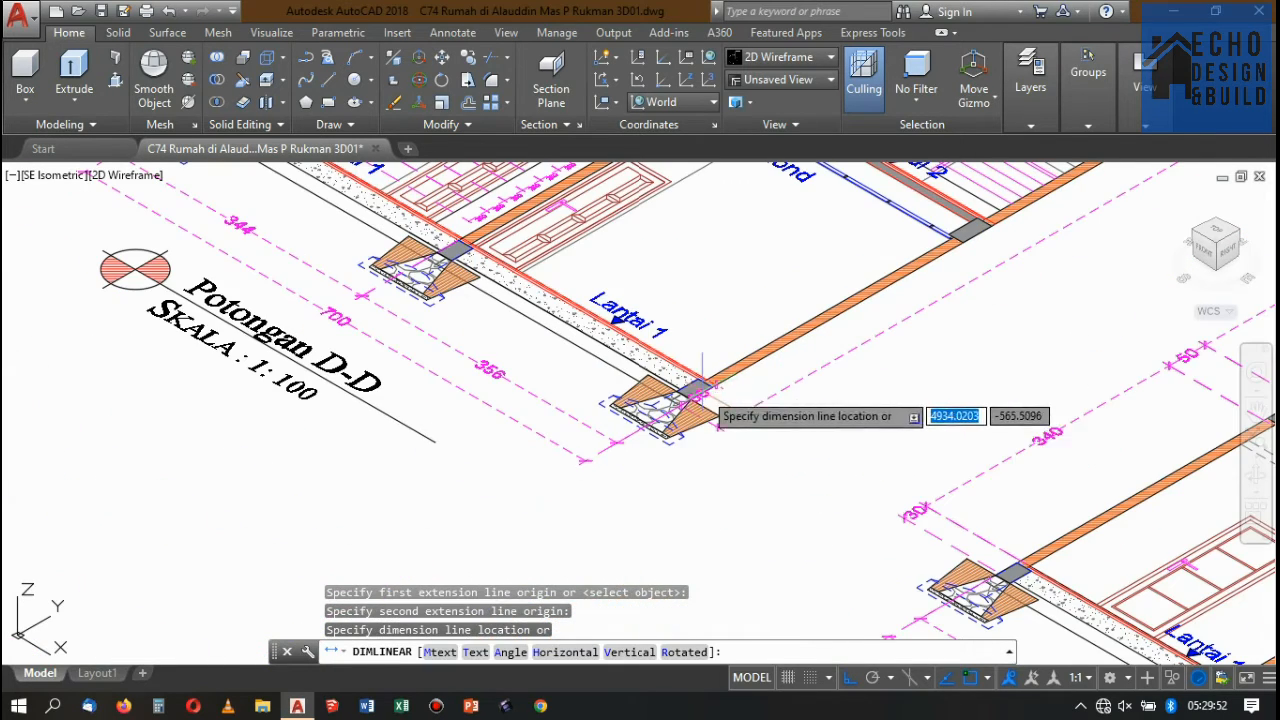
click(800, 437)
- Examine the rear bathrooms, stairs and wall layout in the simplified first-floor plan for the house floor outline
scroll(760, 280, down, 5)
scroll(748, 390, up, 6)
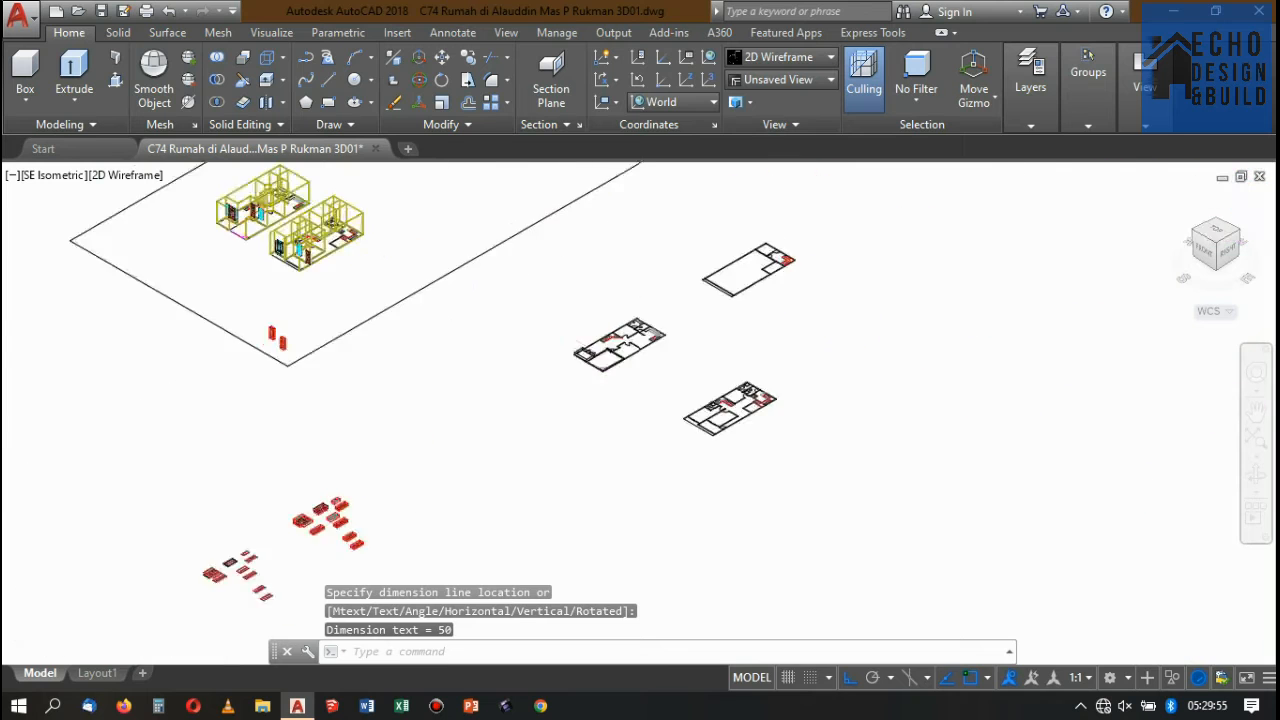
scroll(748, 390, down, 1)
scroll(673, 265, up, 1)
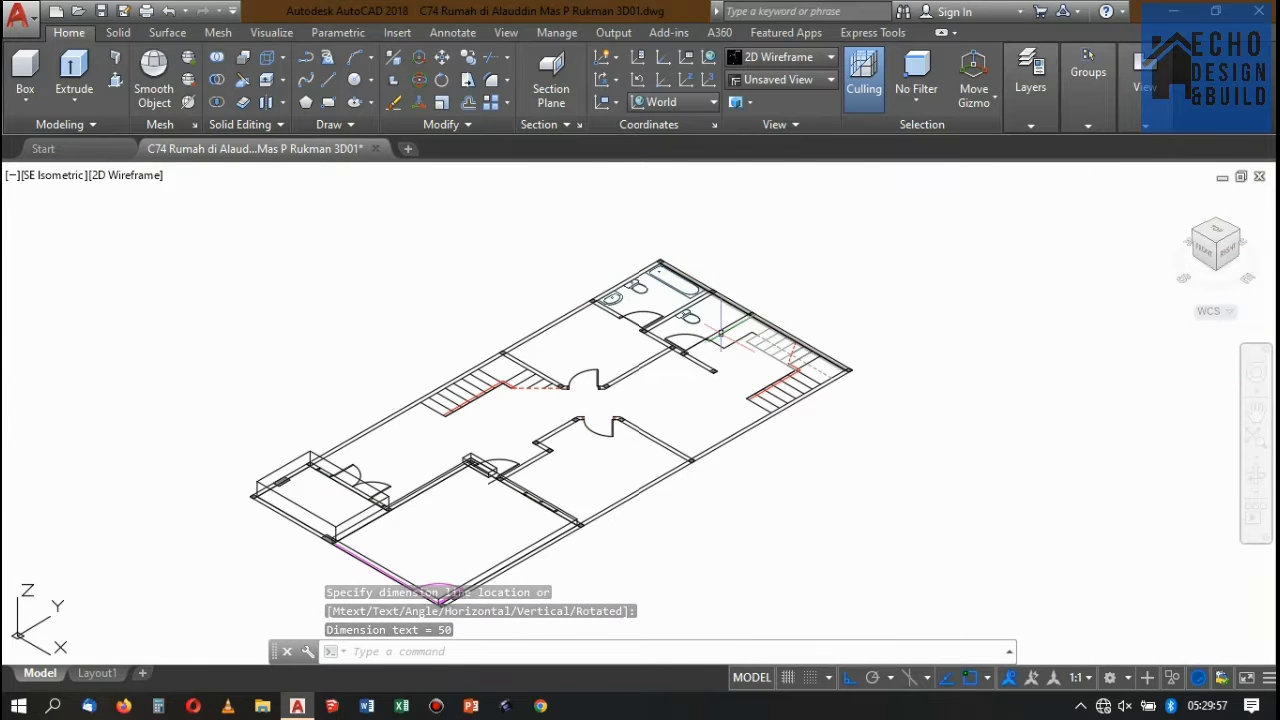
scroll(720, 333, up, 4)
scroll(648, 278, down, 3)
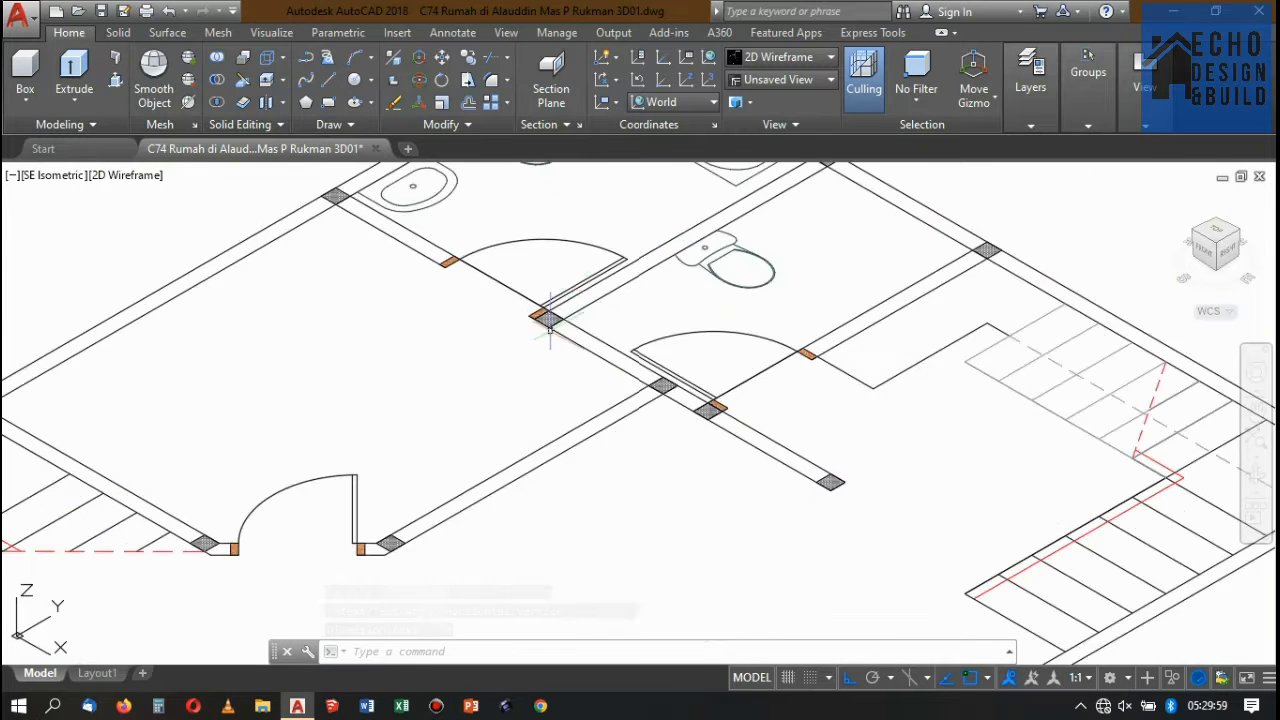
scroll(709, 286, up, 1)
scroll(750, 282, down, 3)
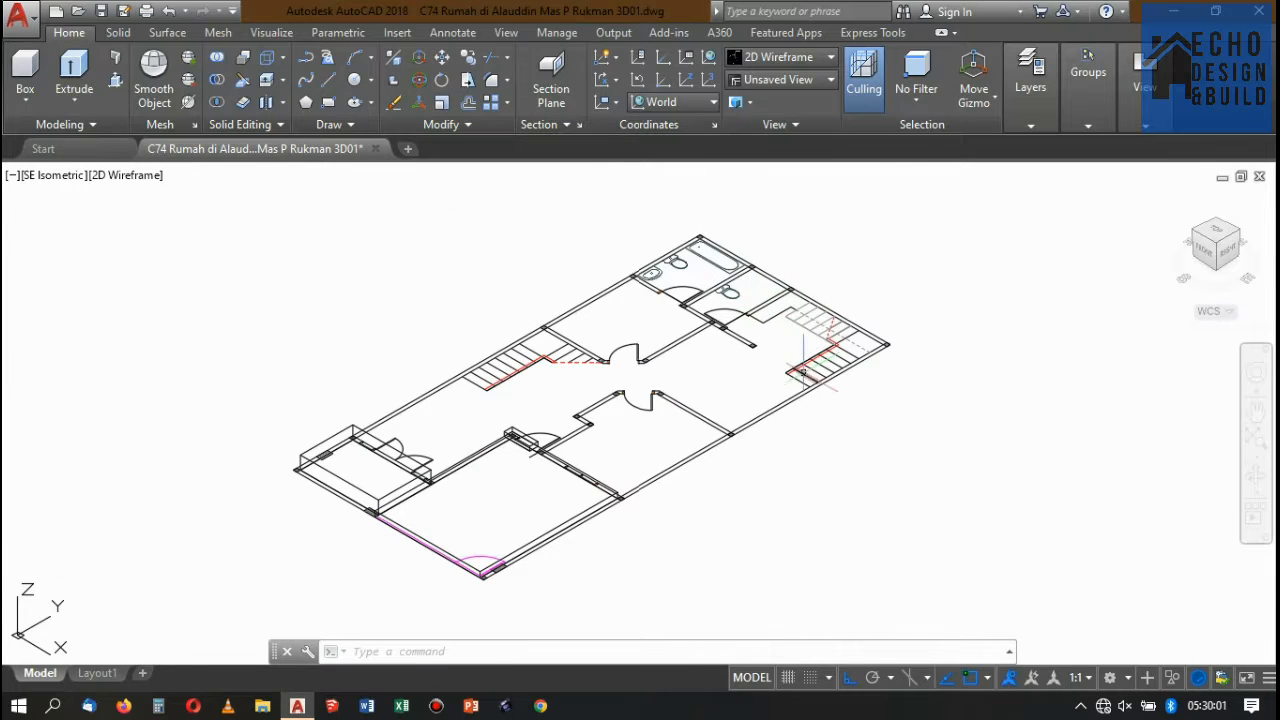
scroll(809, 280, down, 4)
scroll(814, 300, up, 8)
scroll(760, 310, down, 4)
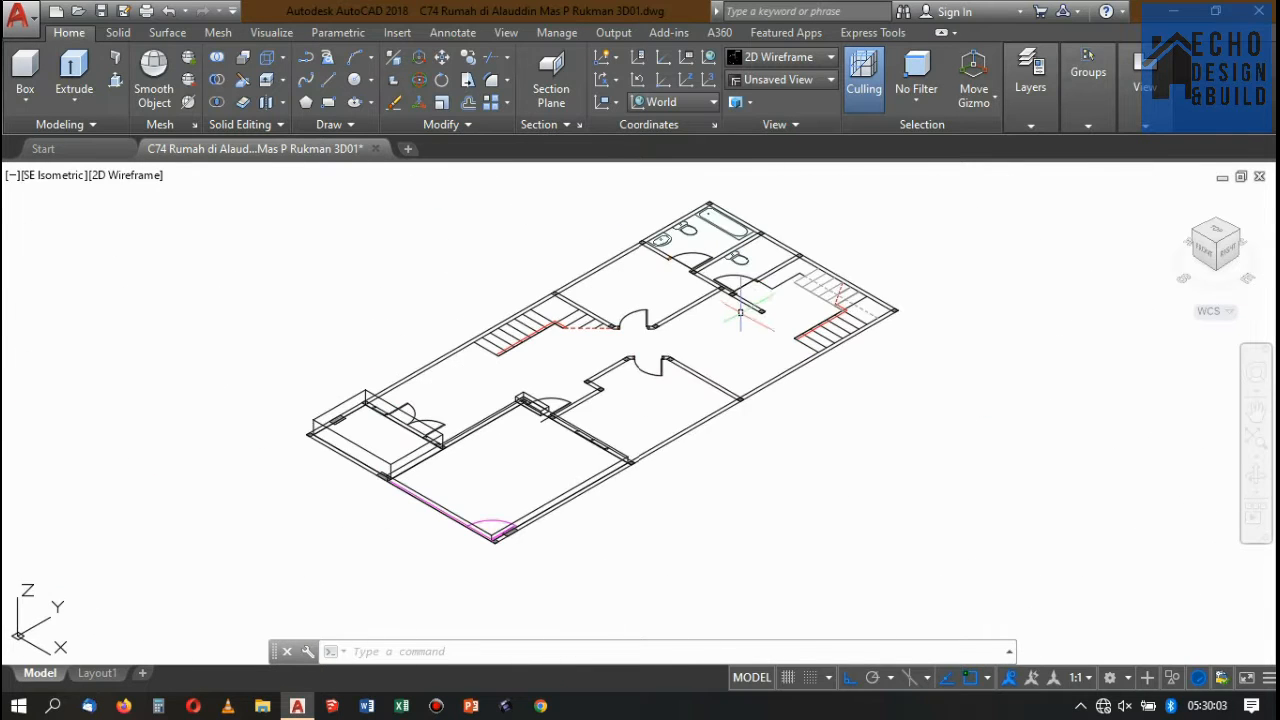
scroll(432, 392, up, 2)
scroll(434, 388, down, 2)
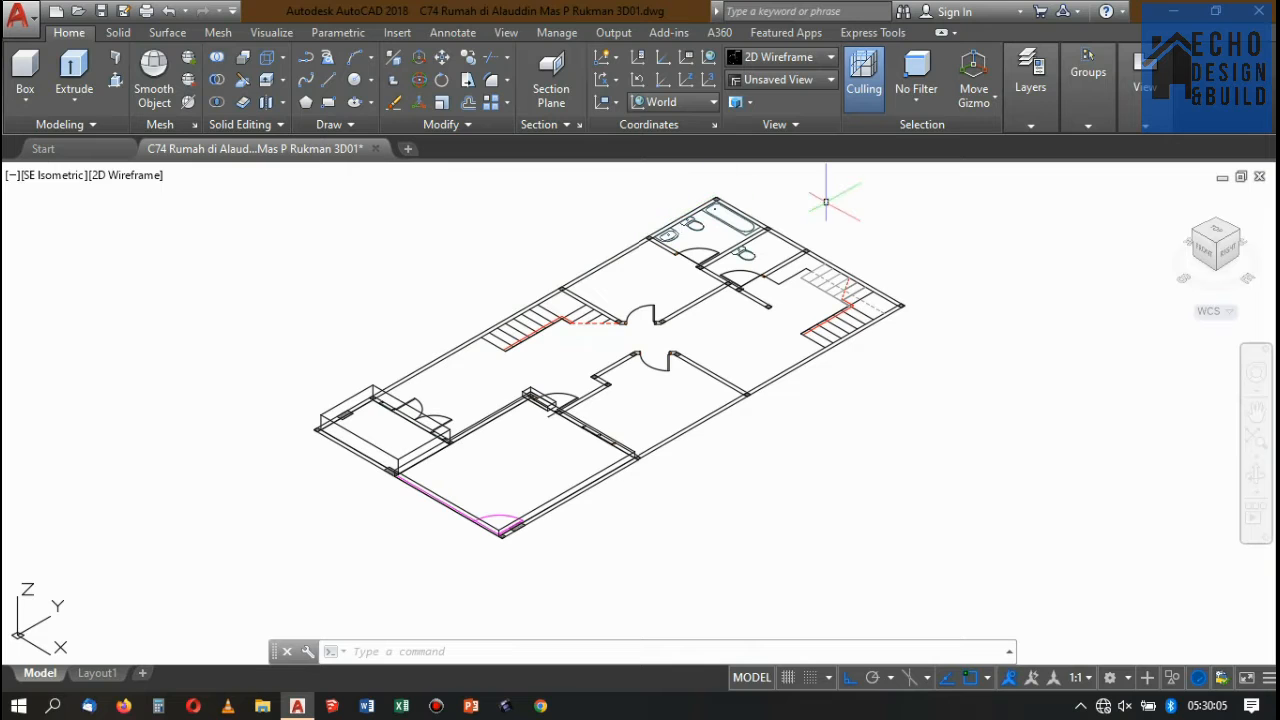
- Start a polyline for the house floor along the rear wall's inner face, from one rear corner column to the other
key(Return)
scroll(760, 205, up, 4)
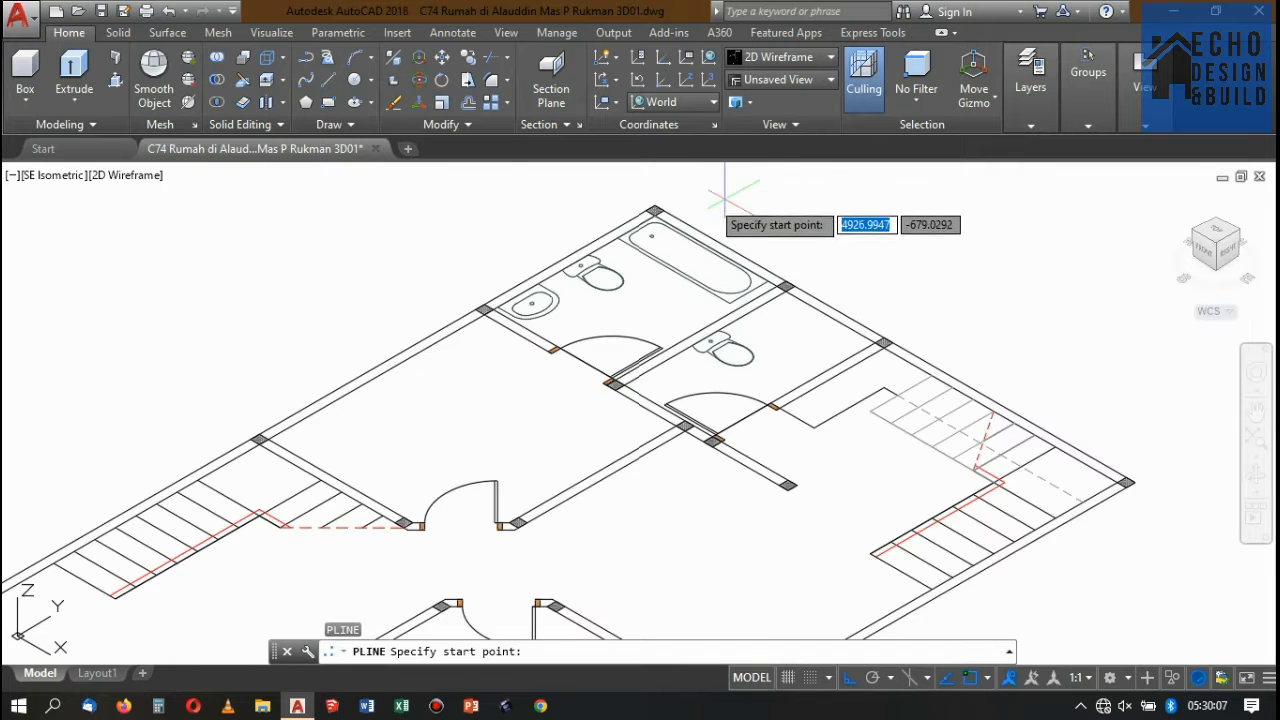
click(634, 213)
scroll(786, 229, down, 5)
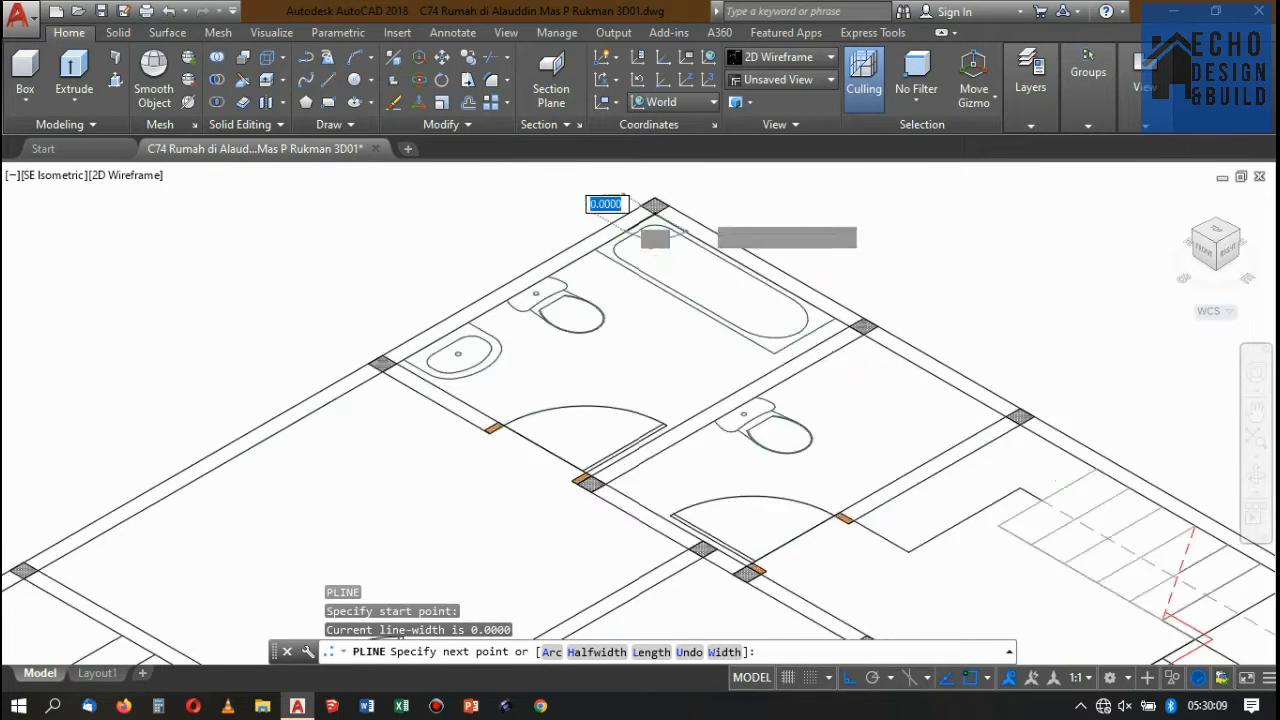
scroll(877, 286, up, 2)
scroll(895, 310, up, 4)
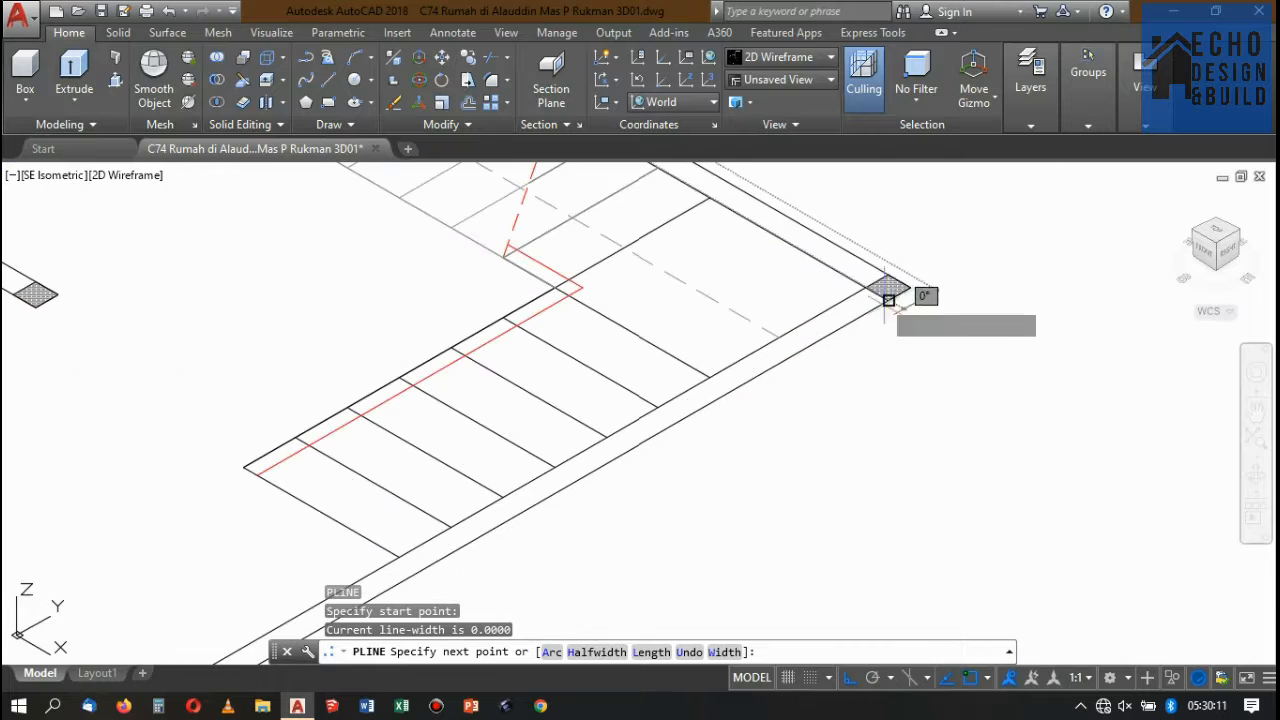
click(872, 288)
scroll(872, 288, down, 6)
scroll(830, 238, down, 1)
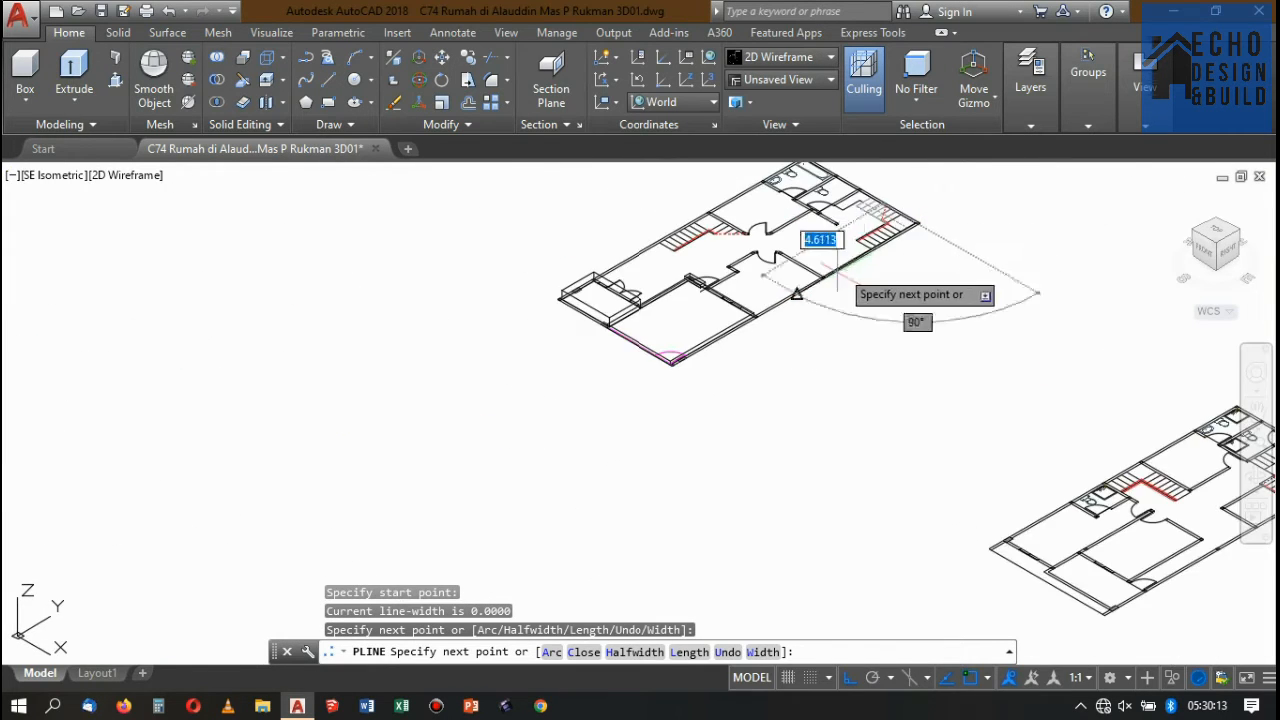
- Continue the floor polyline down the side wall and along the front bedroom wall's inner face to the terrace-side column
scroll(680, 320, up, 7)
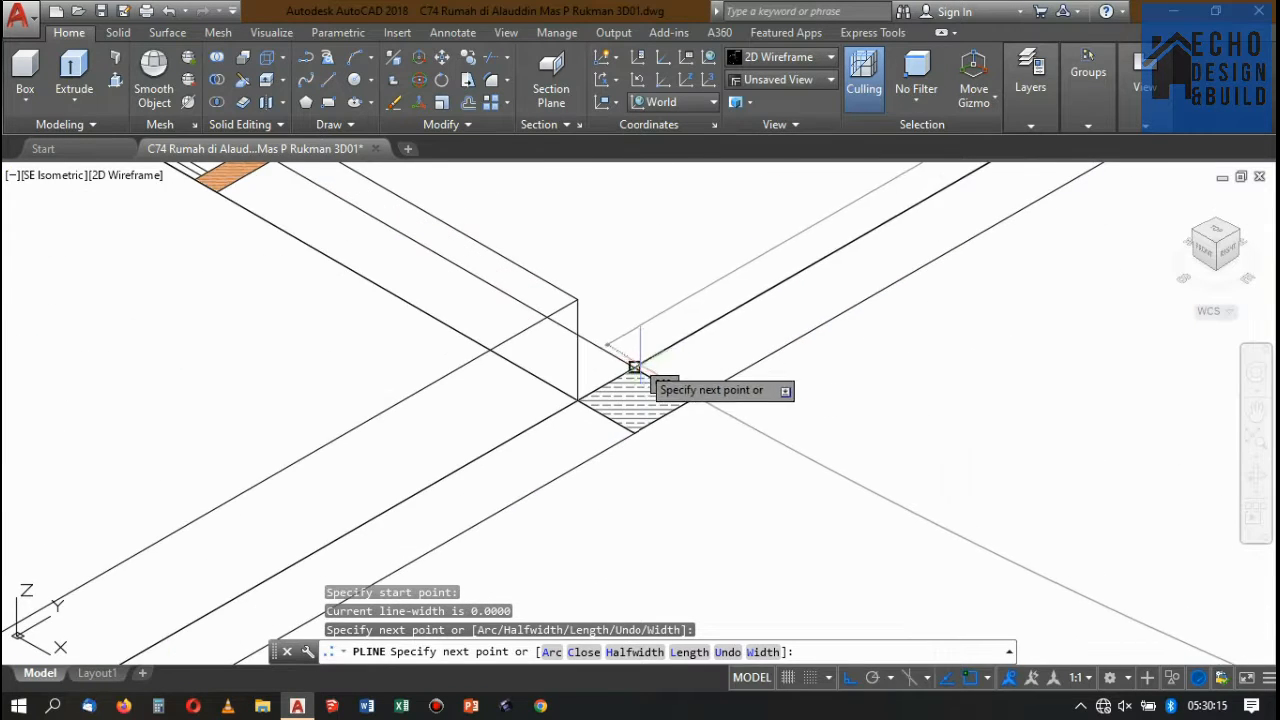
click(650, 362)
scroll(663, 354, down, 5)
scroll(598, 345, up, 6)
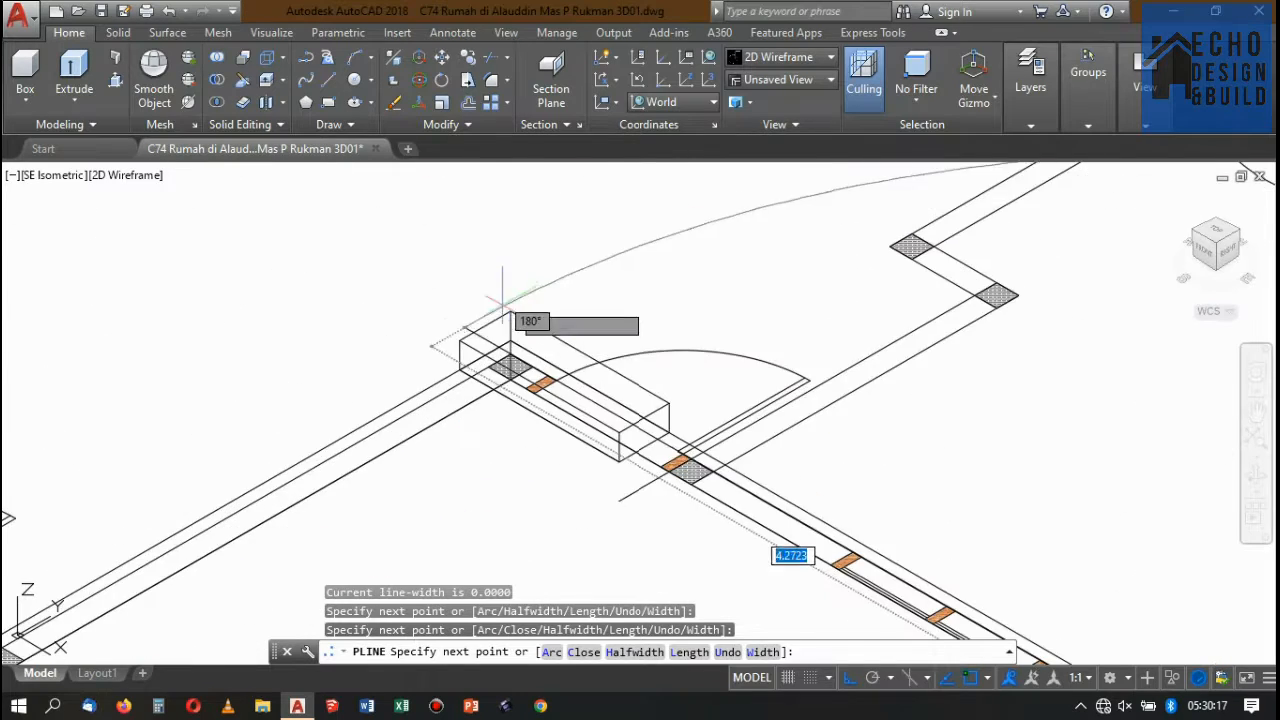
click(505, 288)
scroll(571, 263, down, 5)
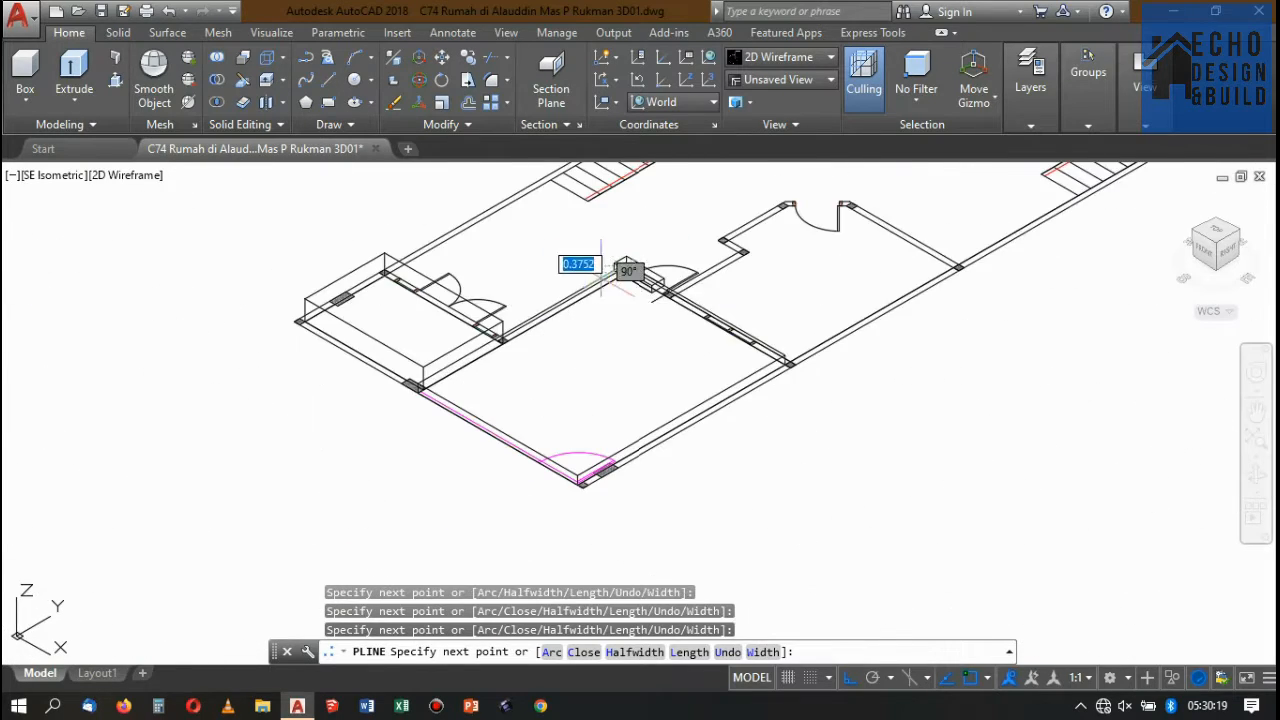
scroll(571, 263, up, 4)
click(491, 321)
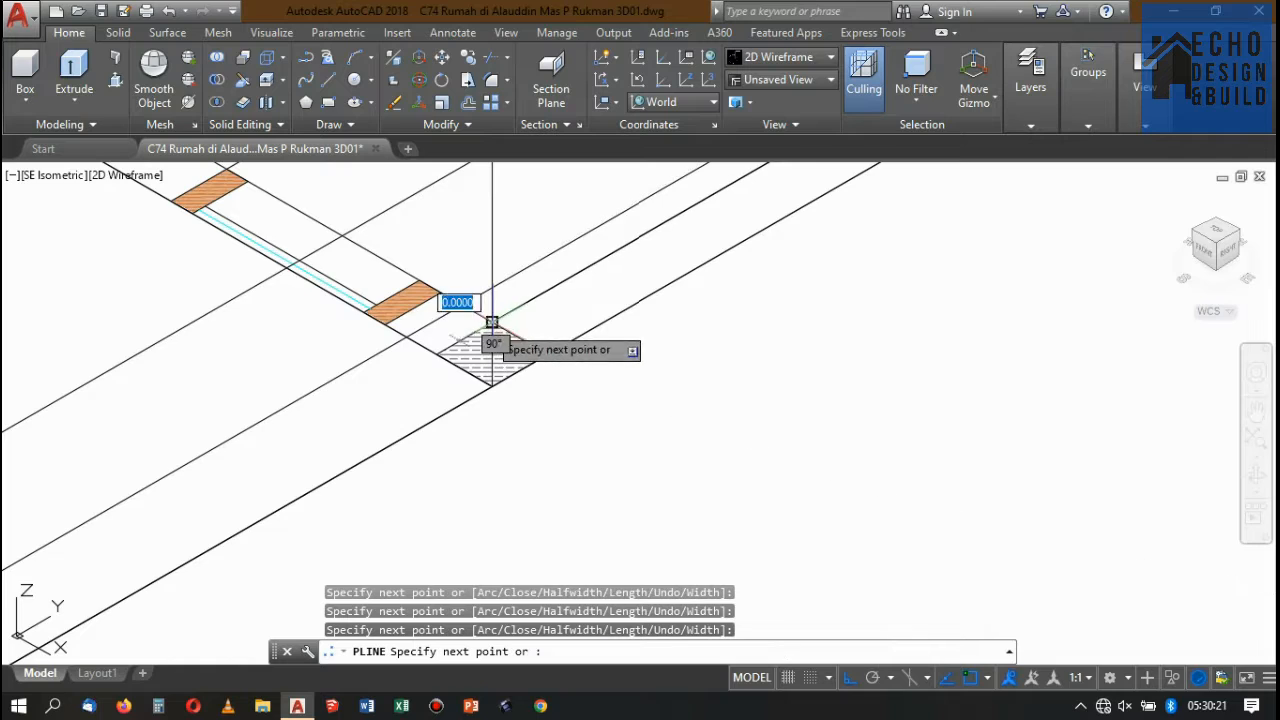
- Continue the floor polyline along the terrace door wall to its far column, and close the outline at the rear corner
scroll(607, 388, down, 5)
scroll(486, 346, up, 4)
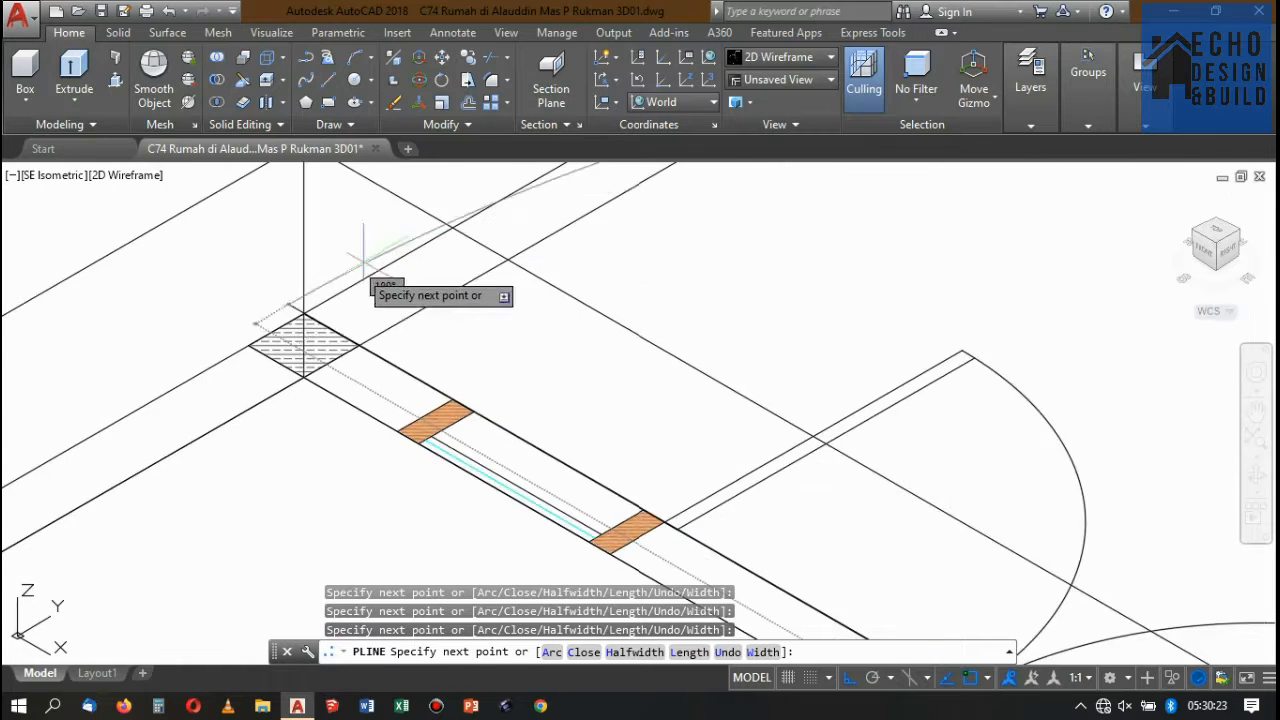
scroll(361, 343, down, 5)
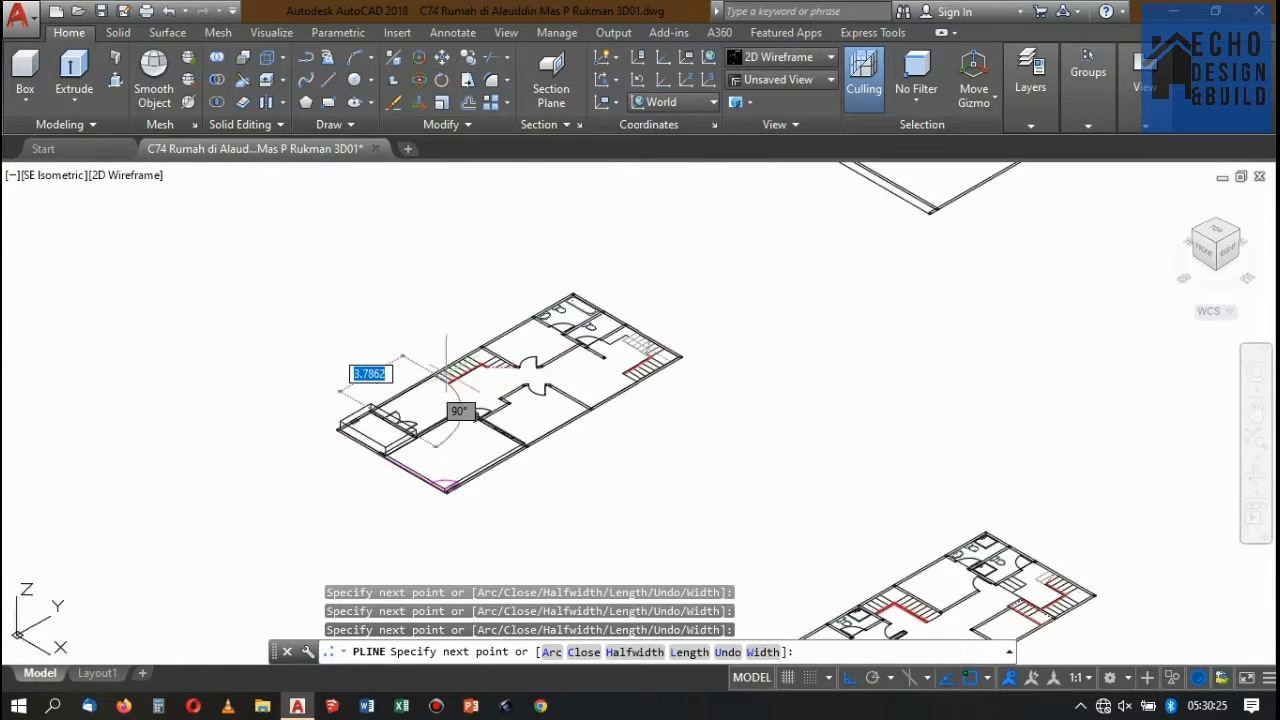
scroll(457, 409, up, 2)
scroll(481, 325, up, 6)
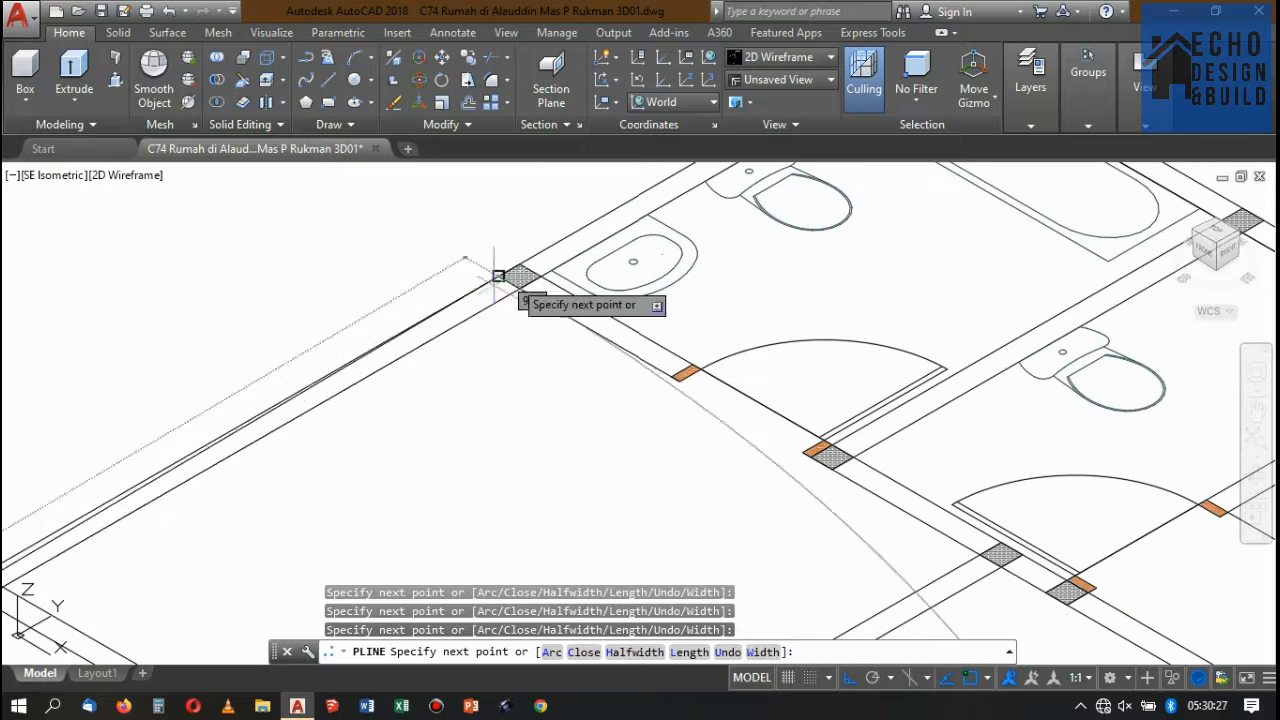
scroll(520, 288, down, 4)
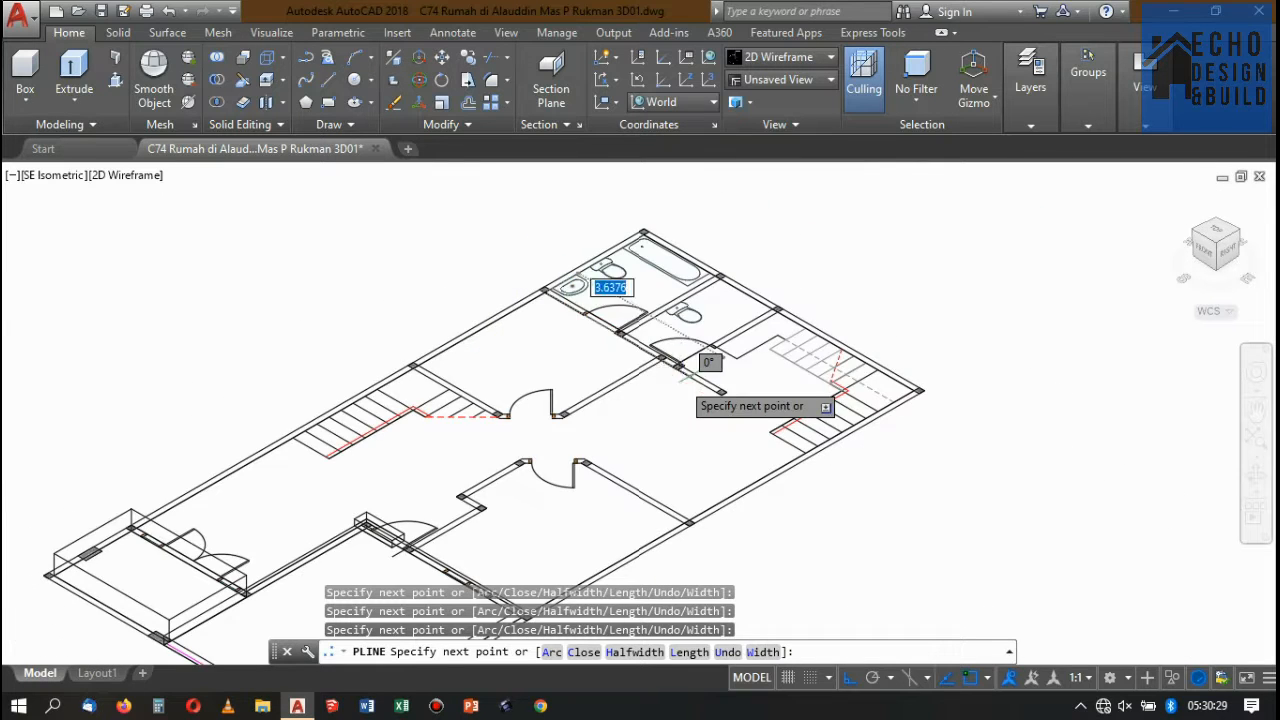
scroll(688, 380, up, 2)
key(Return)
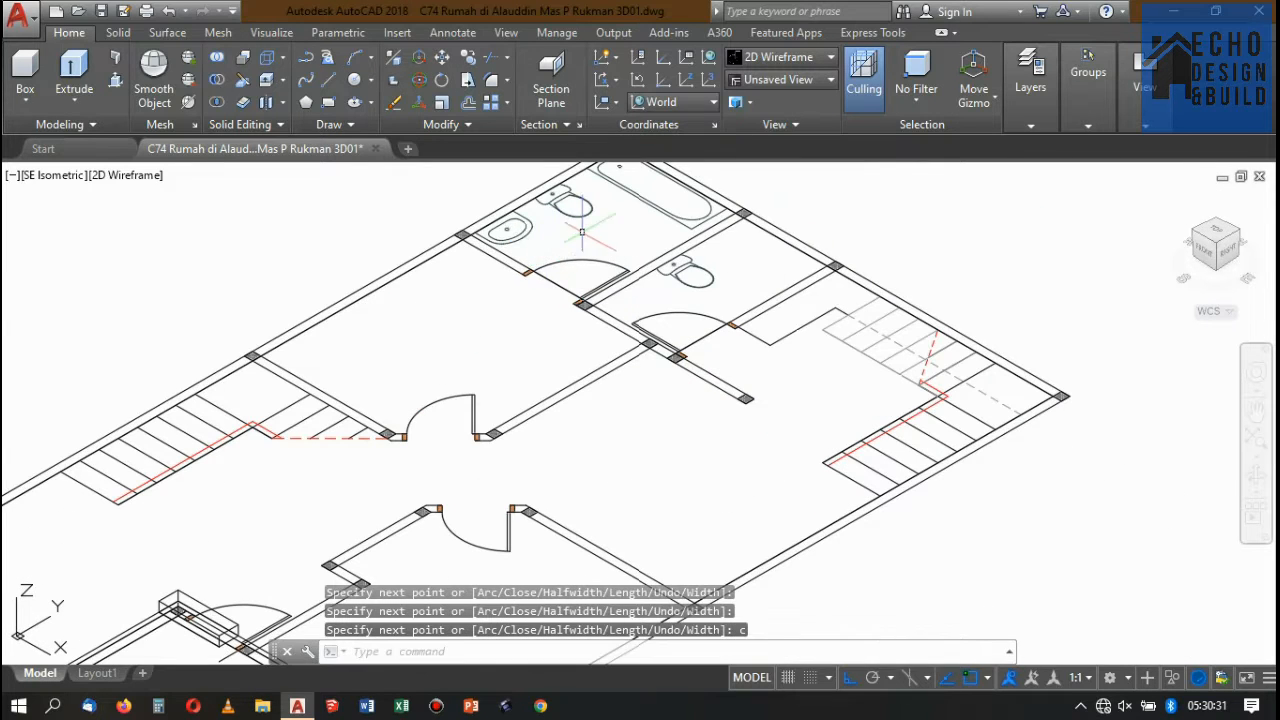
- Add a vertex to the floor outline on the rear wall, at the corner of the column between the WC and the stairs
click(442, 250)
scroll(627, 287, down, 4)
scroll(618, 258, up, 4)
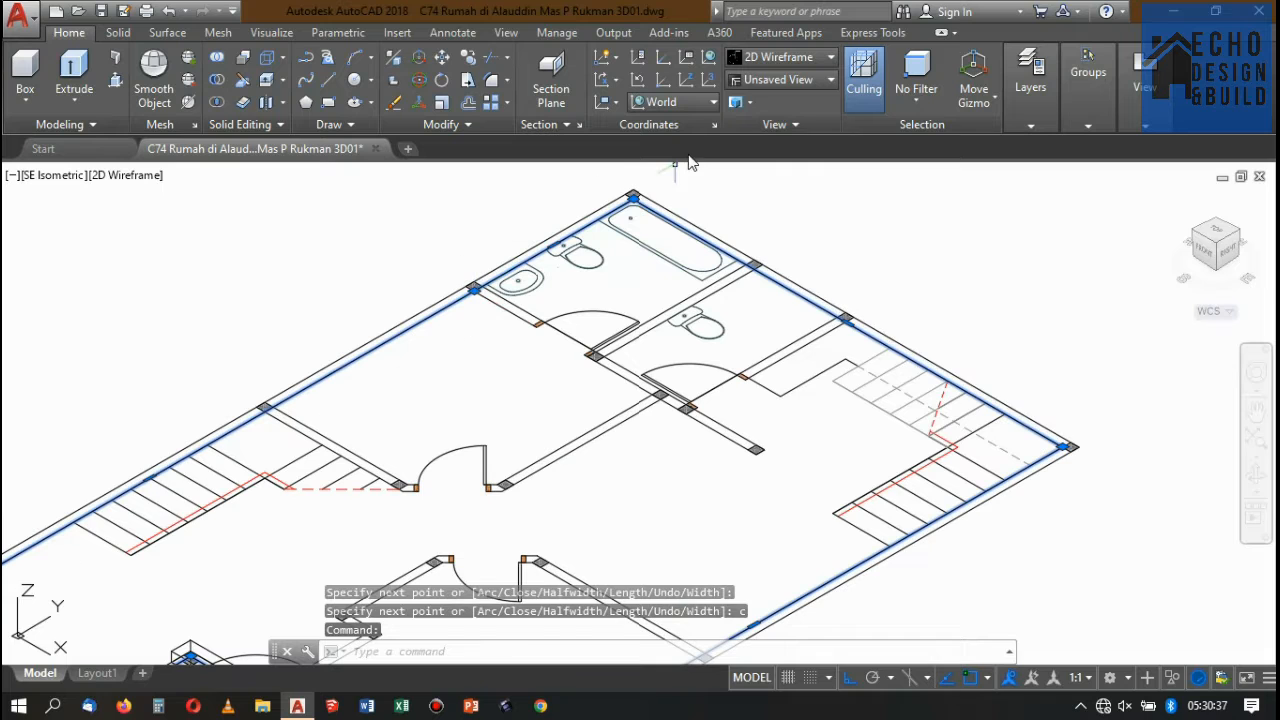
mouse_move(848, 322)
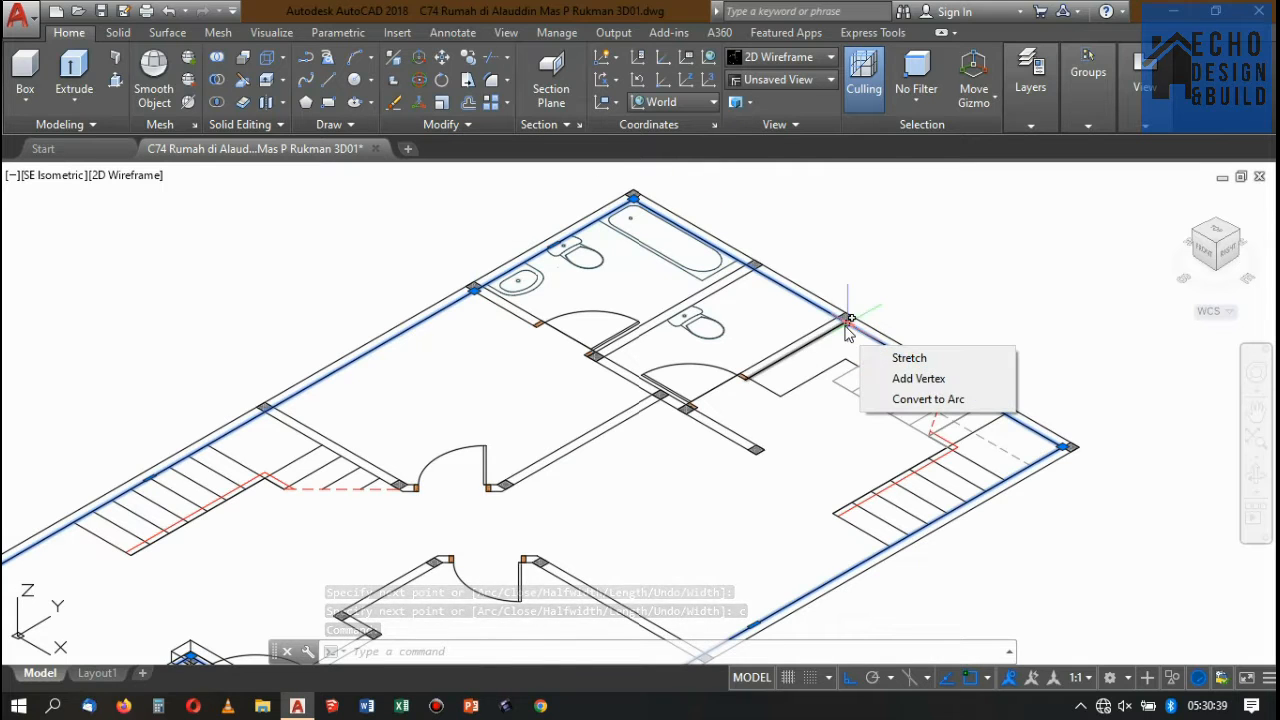
click(895, 378)
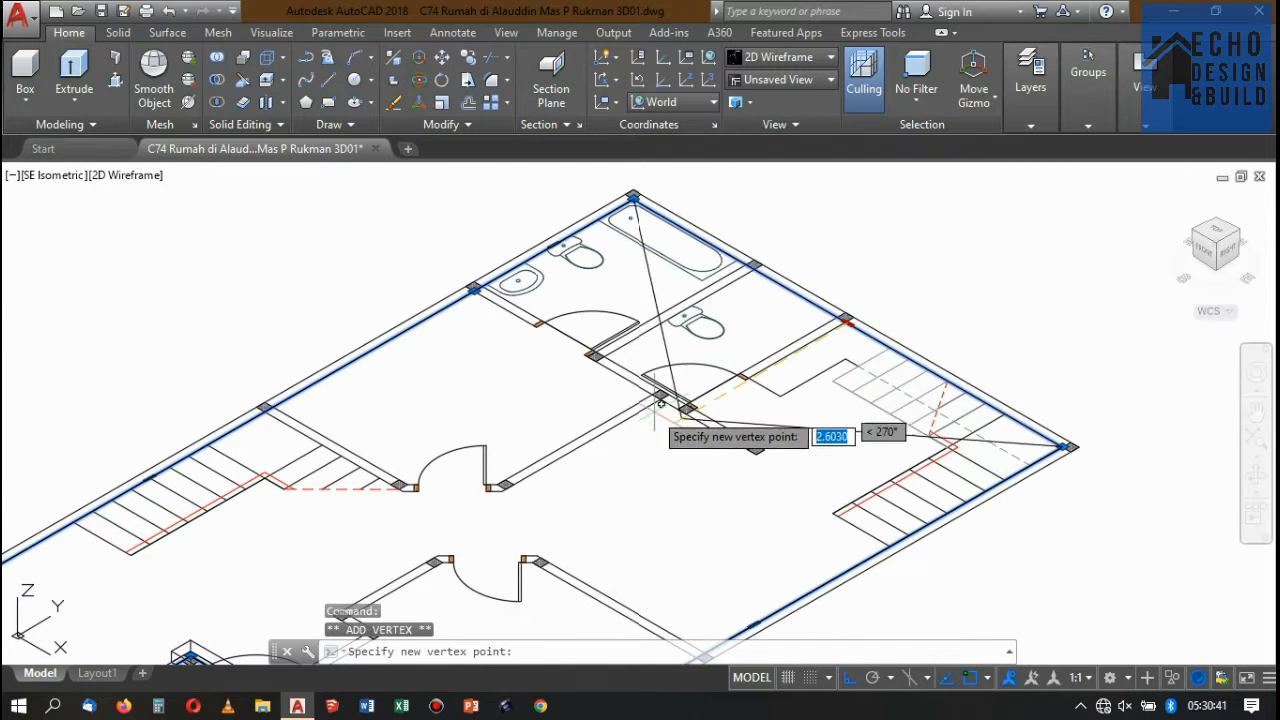
scroll(843, 320, up, 6)
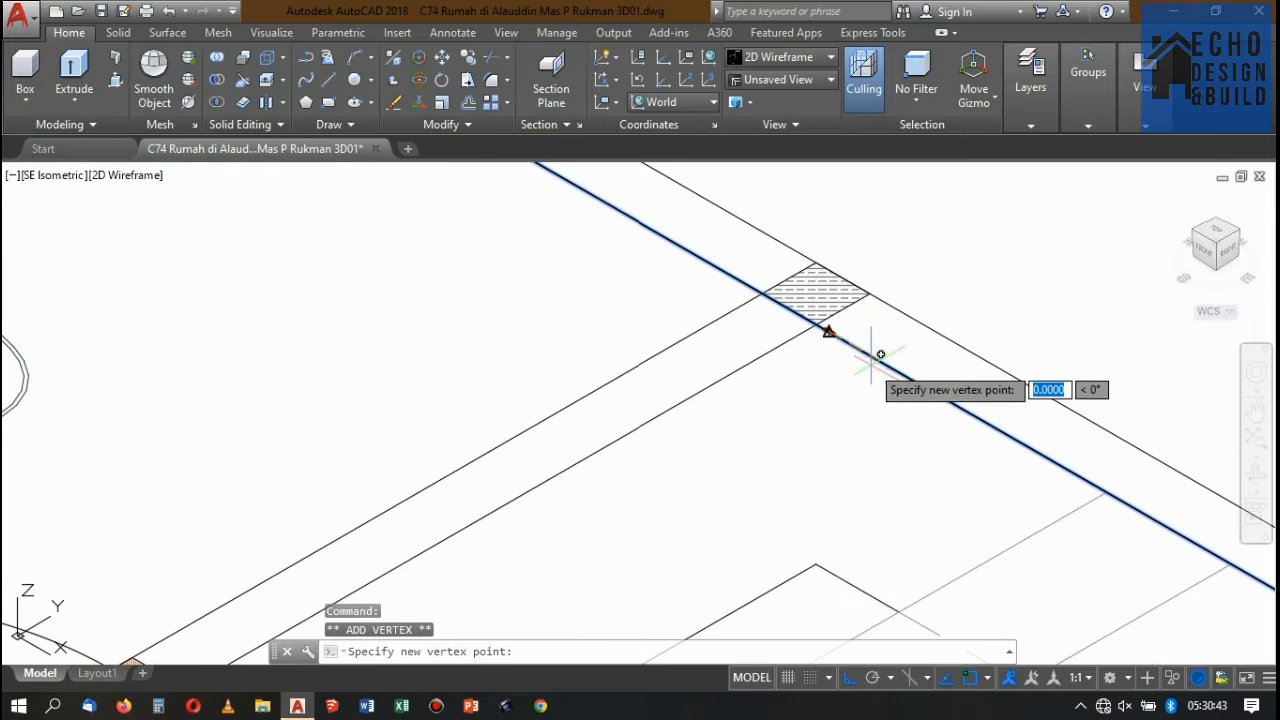
scroll(840, 330, down, 3)
click(843, 342)
scroll(818, 320, down, 6)
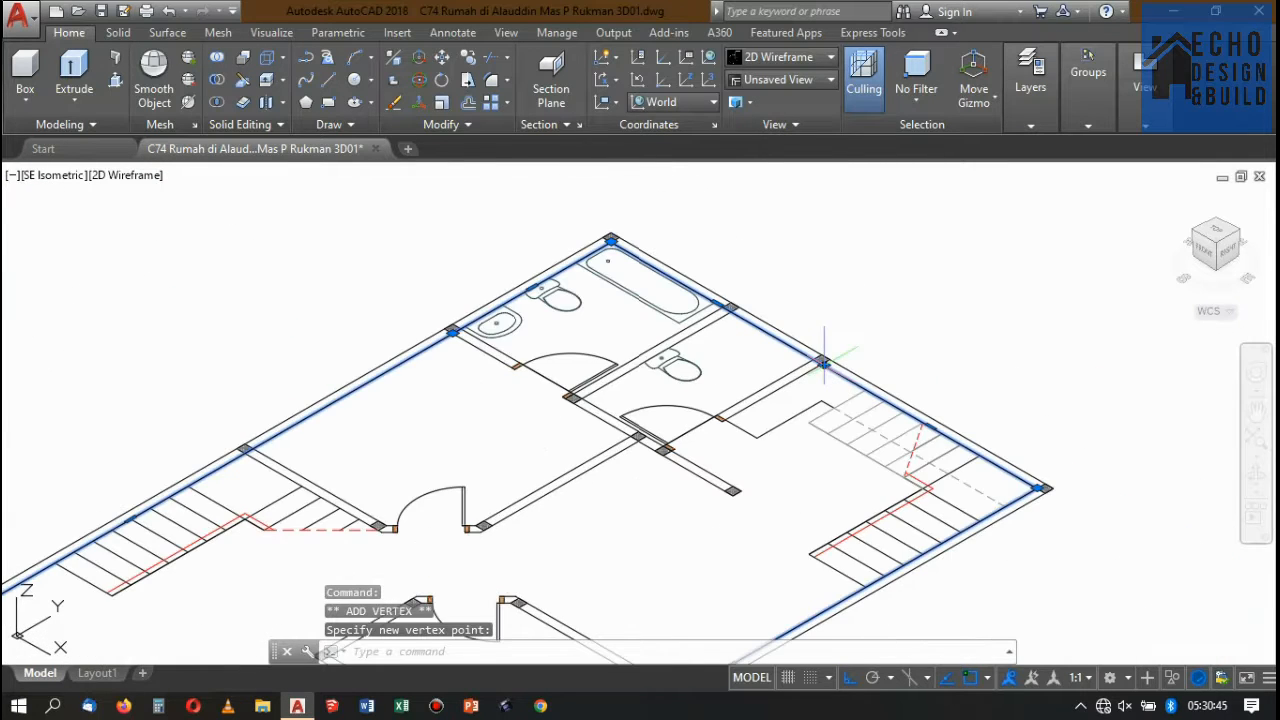
- Stretch the outline's edge behind the bathrooms forward to align with the room-side face of the bathroom front wall
scroll(732, 295, up, 4)
scroll(730, 290, down, 4)
scroll(715, 268, up, 4)
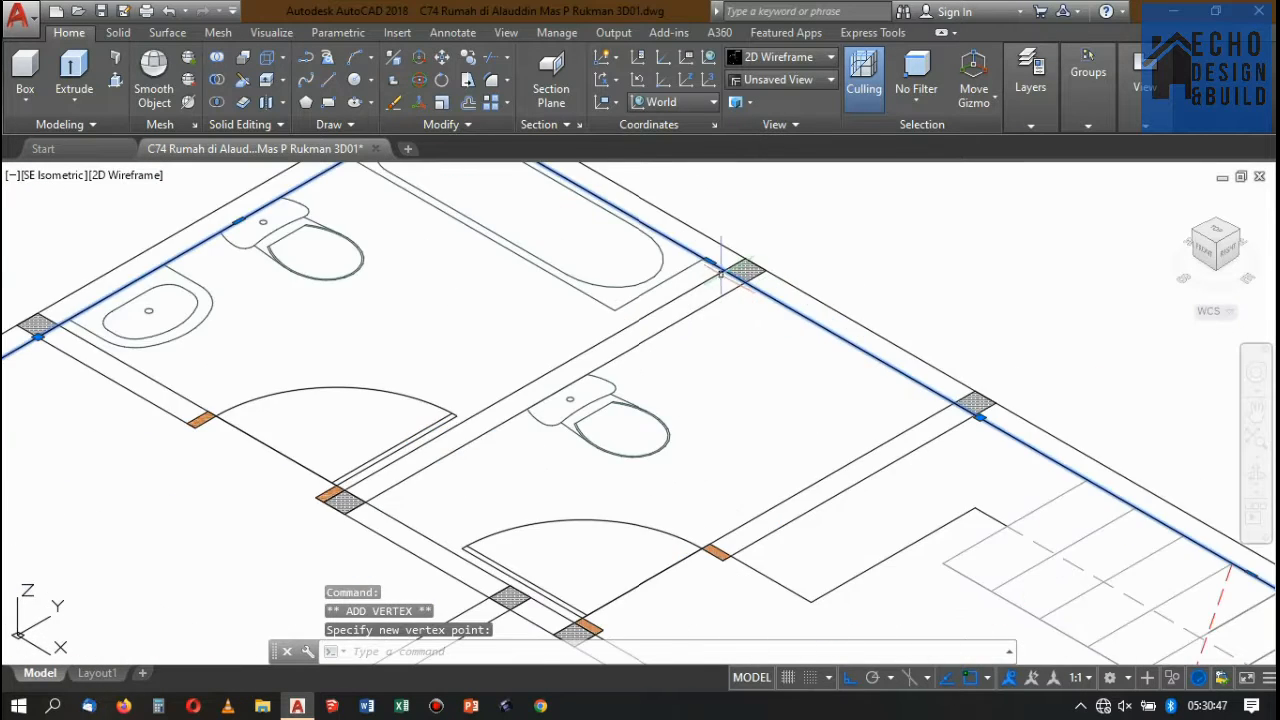
click(710, 261)
click(712, 263)
scroll(630, 460, down, 5)
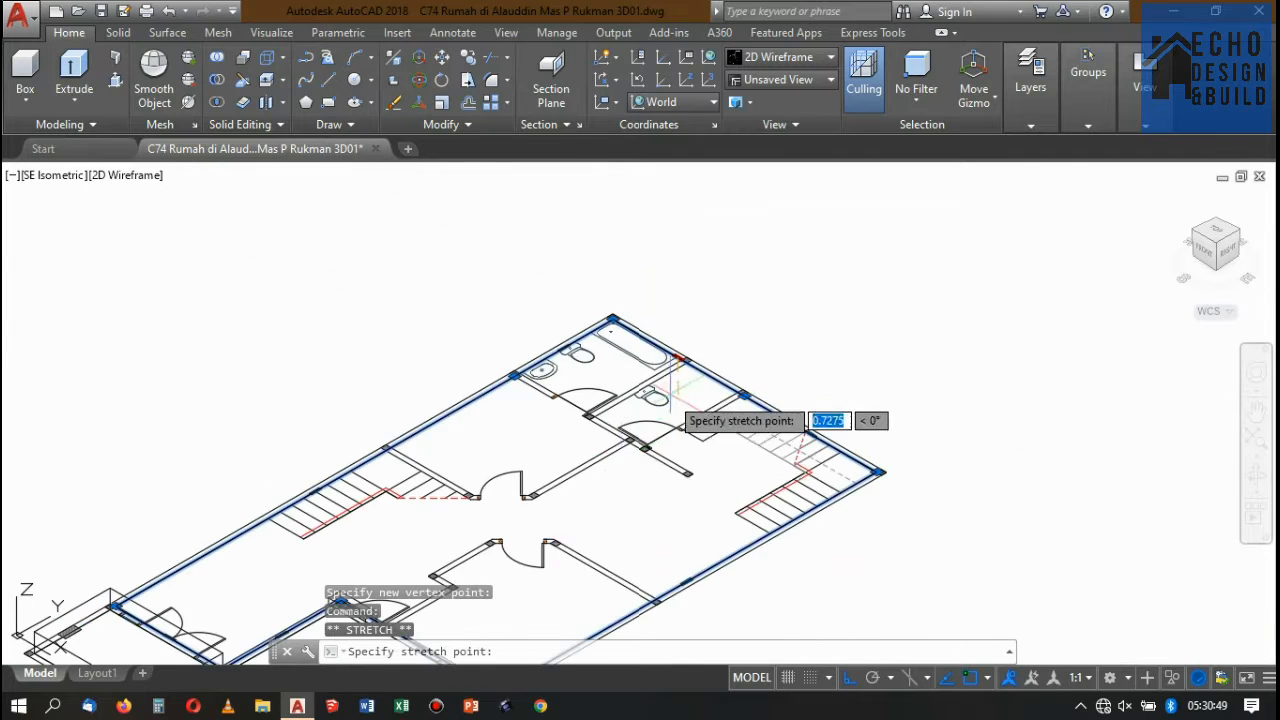
scroll(640, 445, up, 5)
scroll(705, 395, down, 7)
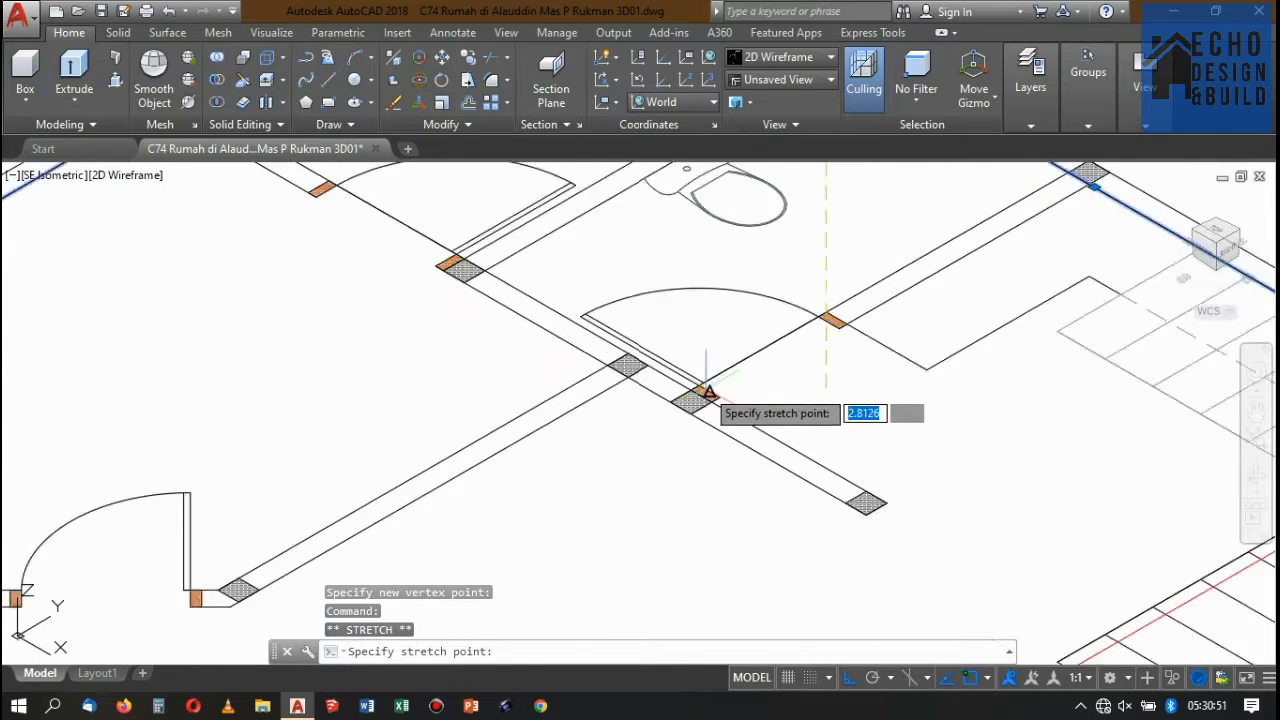
scroll(700, 398, up, 6)
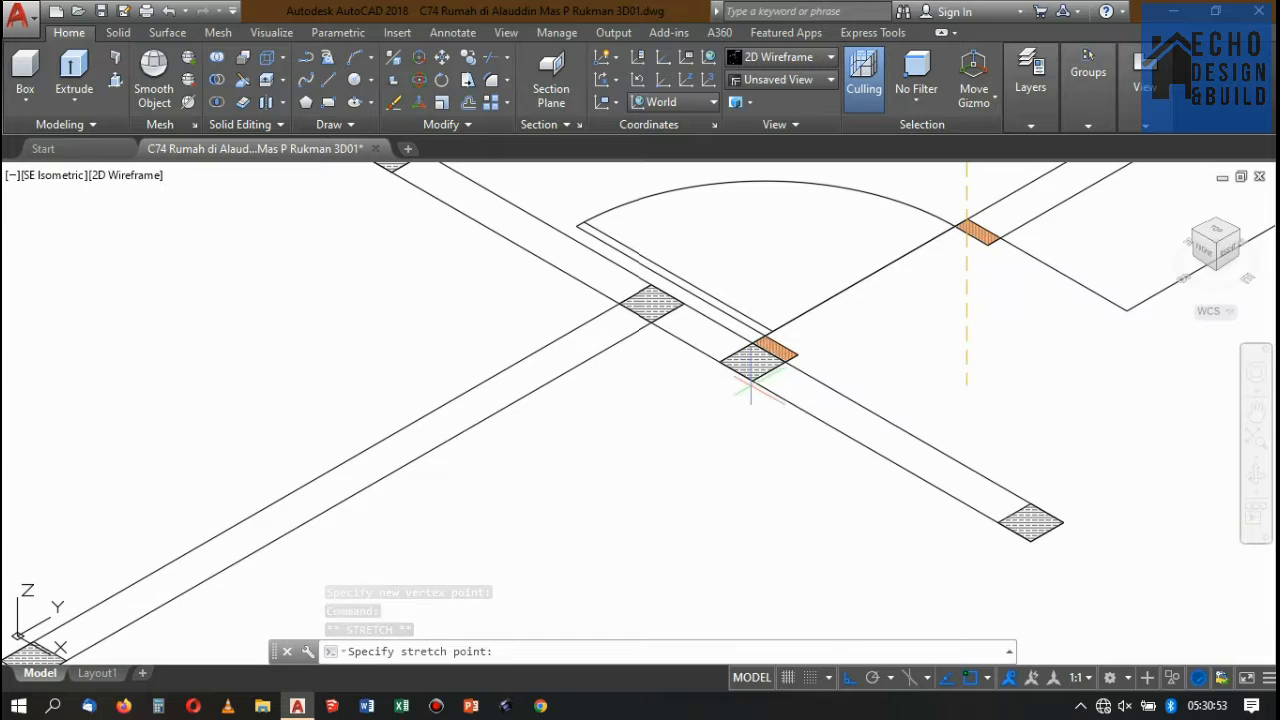
scroll(760, 370, down, 6)
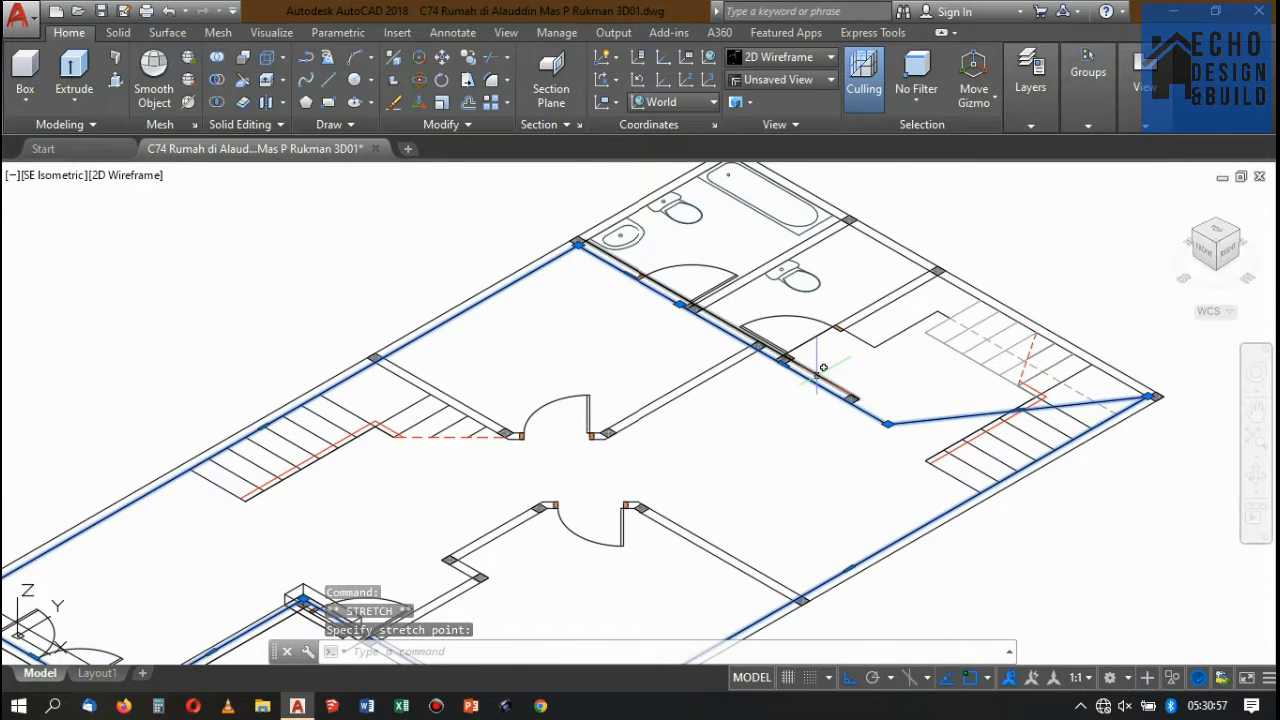
- Stretch the displaced vertices to the rear-wall column corner by the stairs and to the column corner at the WC door
click(888, 426)
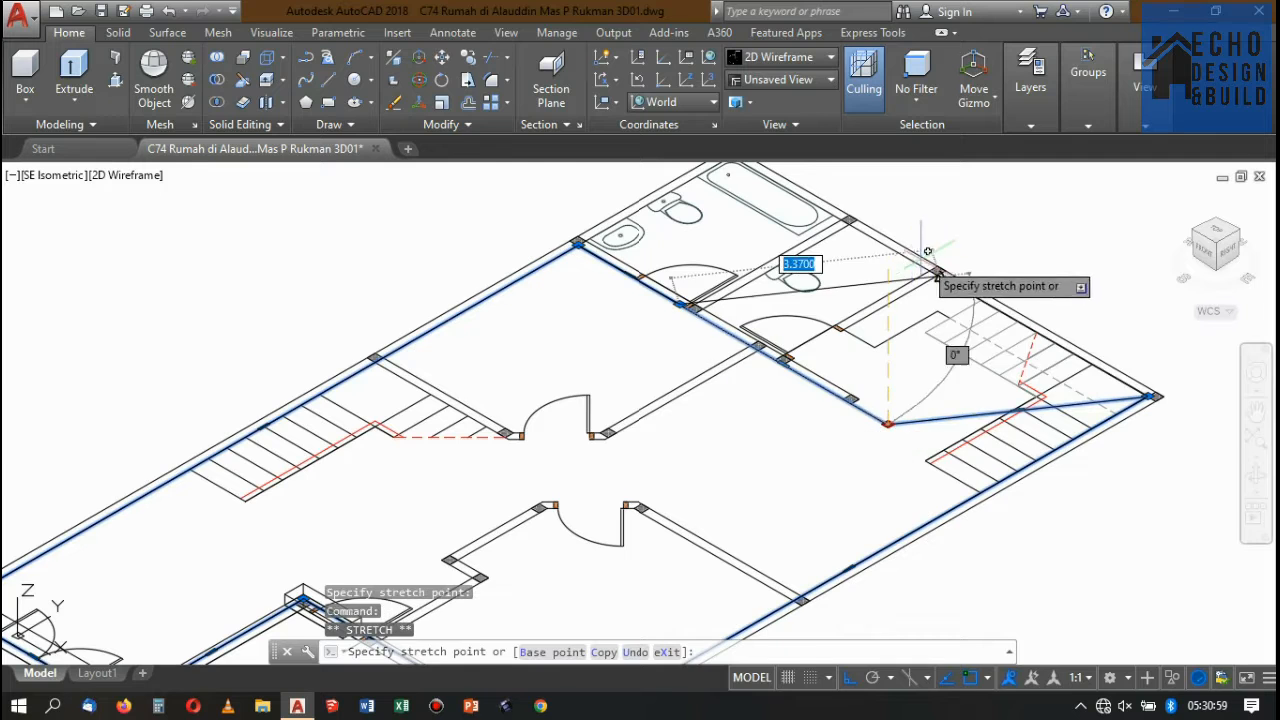
scroll(943, 277, up, 4)
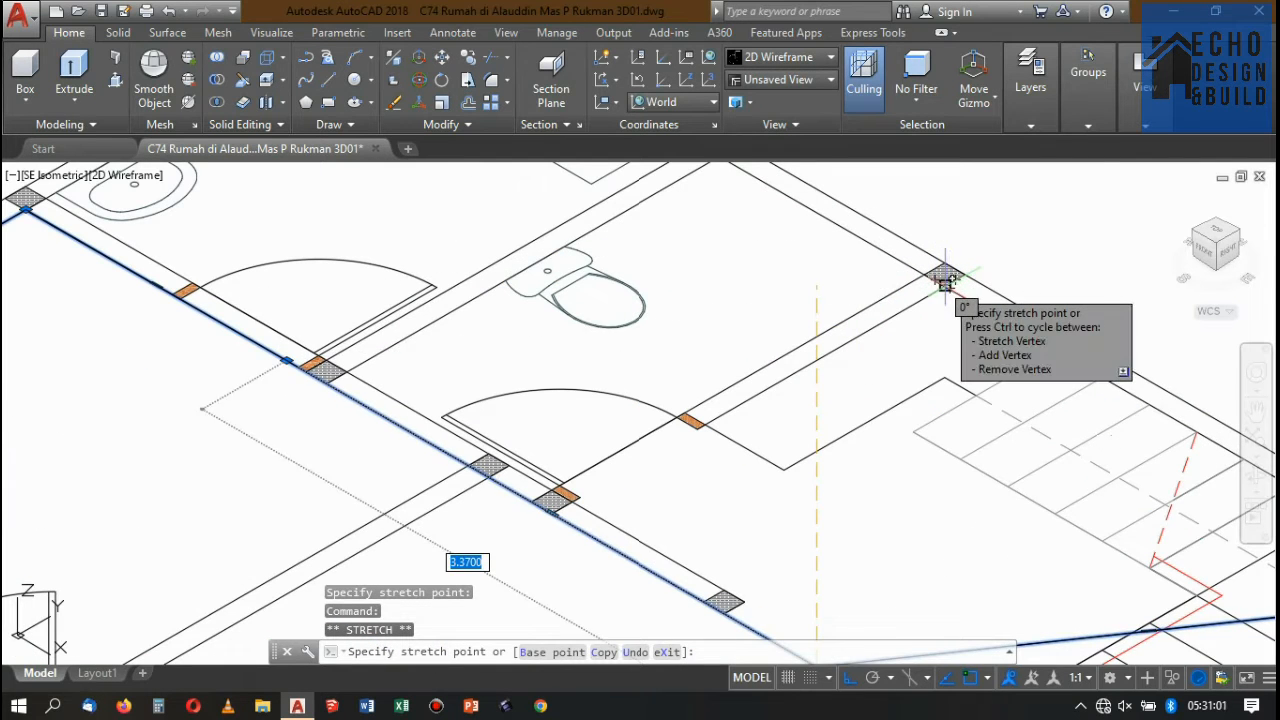
click(943, 277)
scroll(685, 353, down, 4)
scroll(685, 353, up, 2)
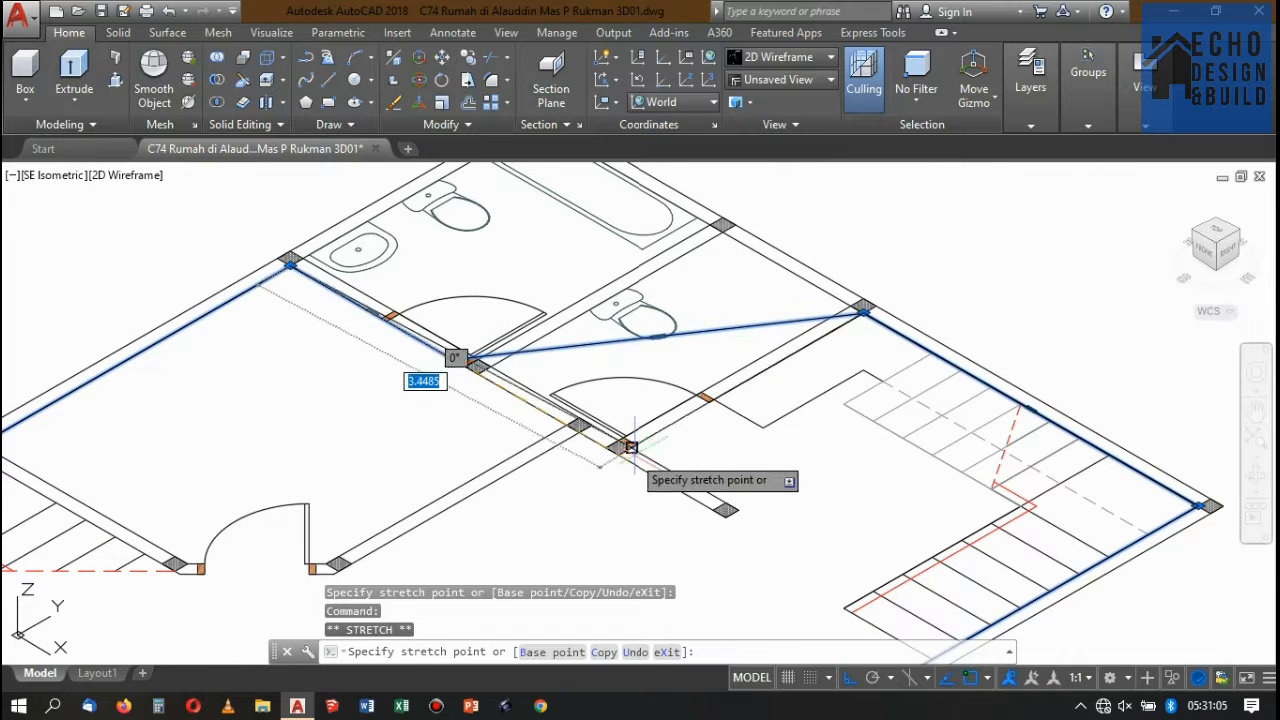
scroll(620, 445, up, 4)
scroll(640, 420, down, 5)
- Check the reshaped floor outline around the bathrooms, the stairs and the front walls
scroll(610, 400, down, 2)
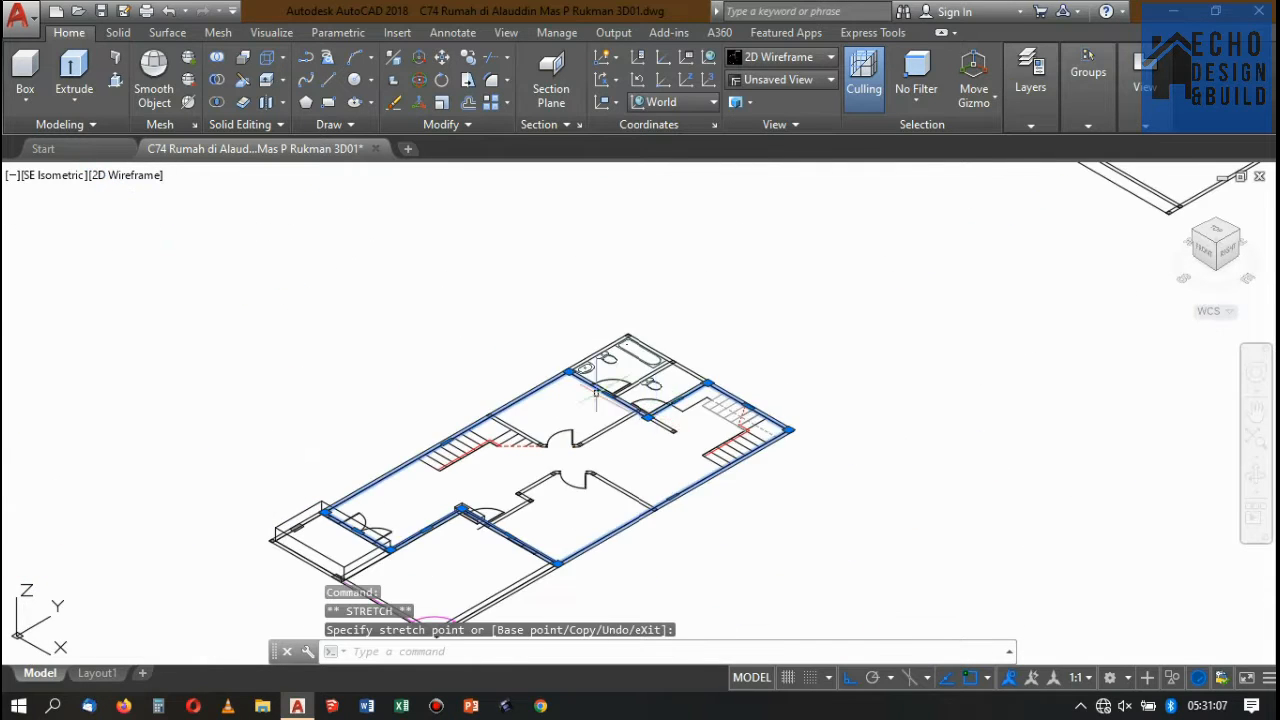
scroll(594, 300, up, 7)
scroll(640, 265, down, 5)
scroll(640, 265, up, 3)
scroll(650, 280, down, 5)
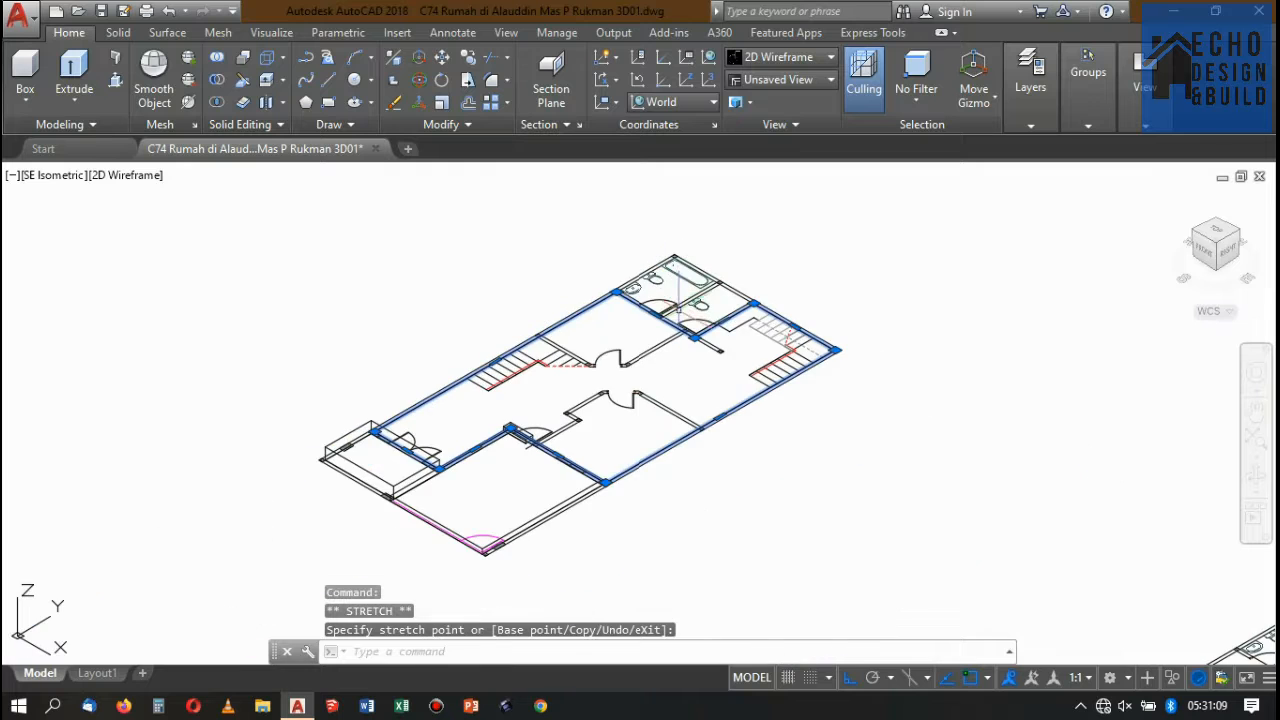
scroll(423, 443, up, 4)
scroll(380, 418, up, 3)
scroll(500, 314, down, 2)
scroll(686, 343, down, 4)
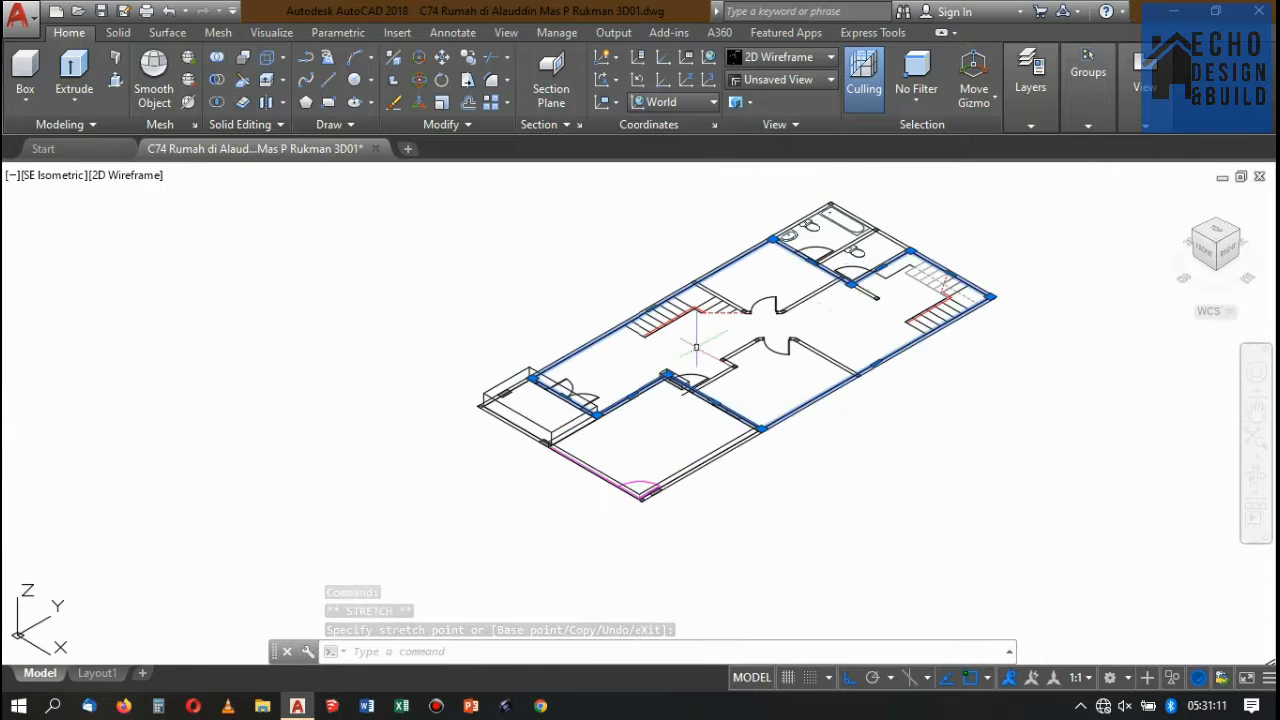
scroll(723, 329, up, 2)
scroll(706, 350, down, 1)
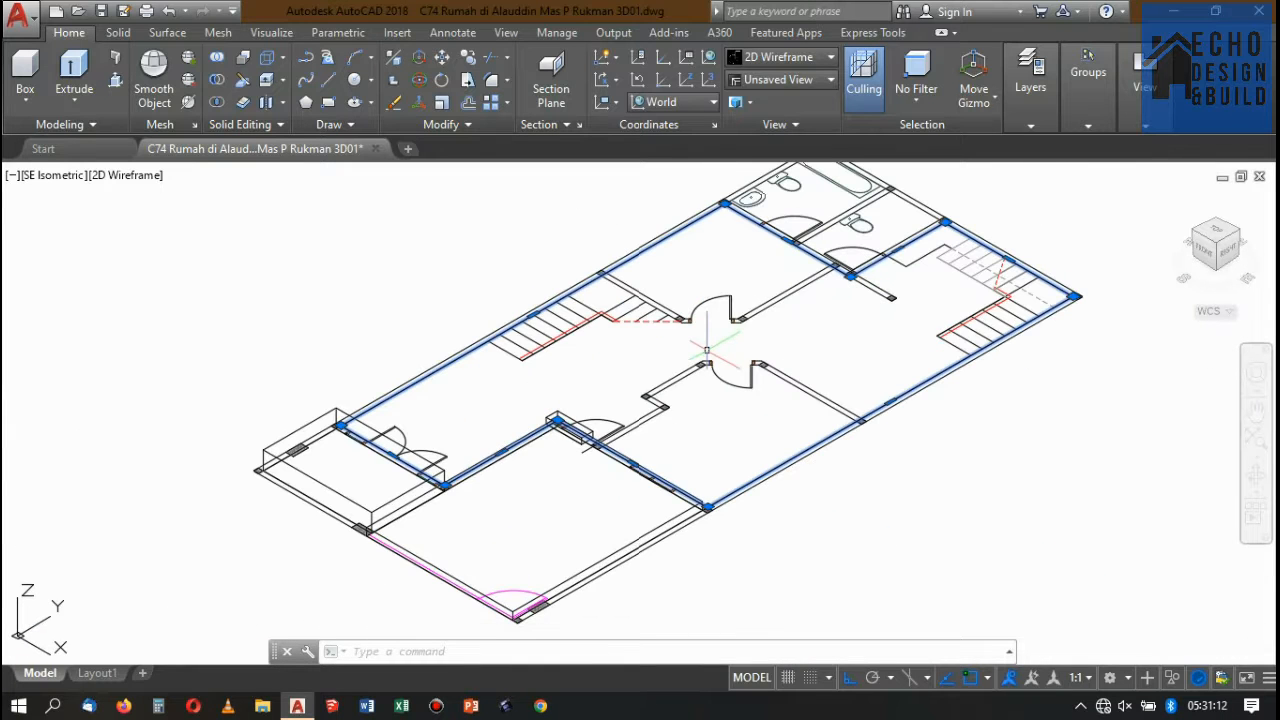
- Extrude the closed interior floor outline to a height of 0.5
click(74, 70)
scroll(885, 300, up, 2)
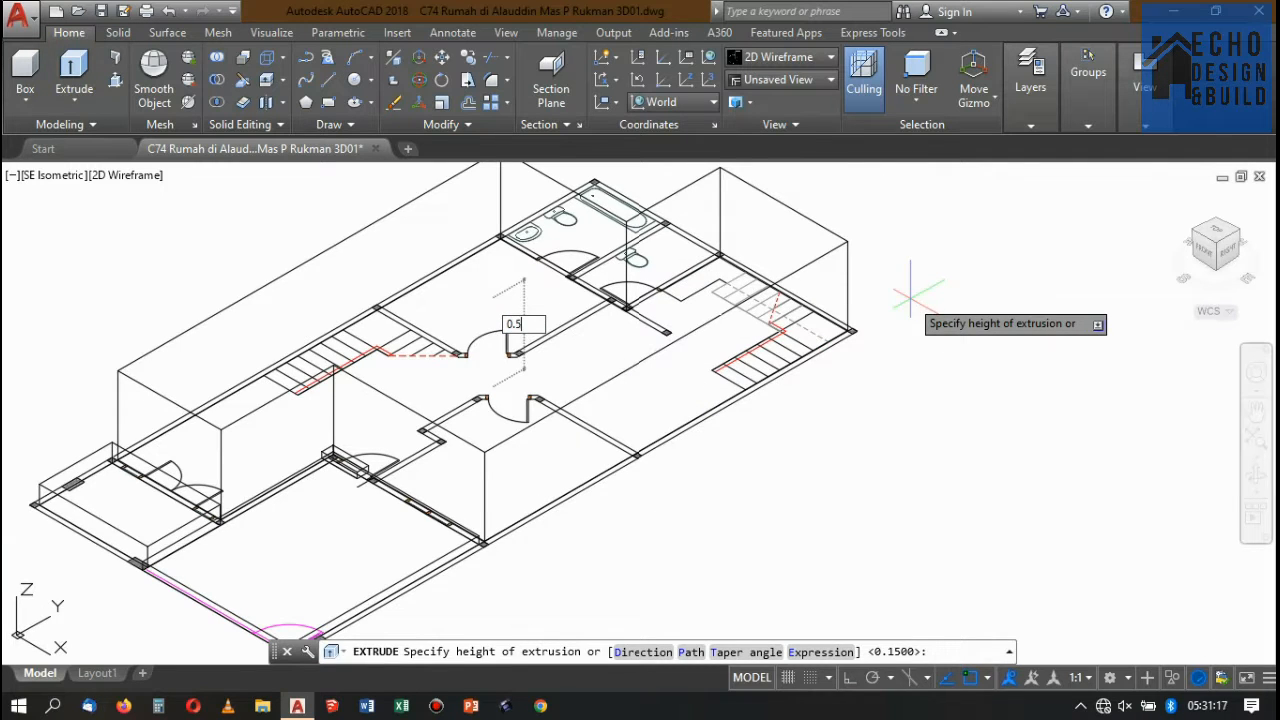
key(Return)
scroll(770, 204, down, 3)
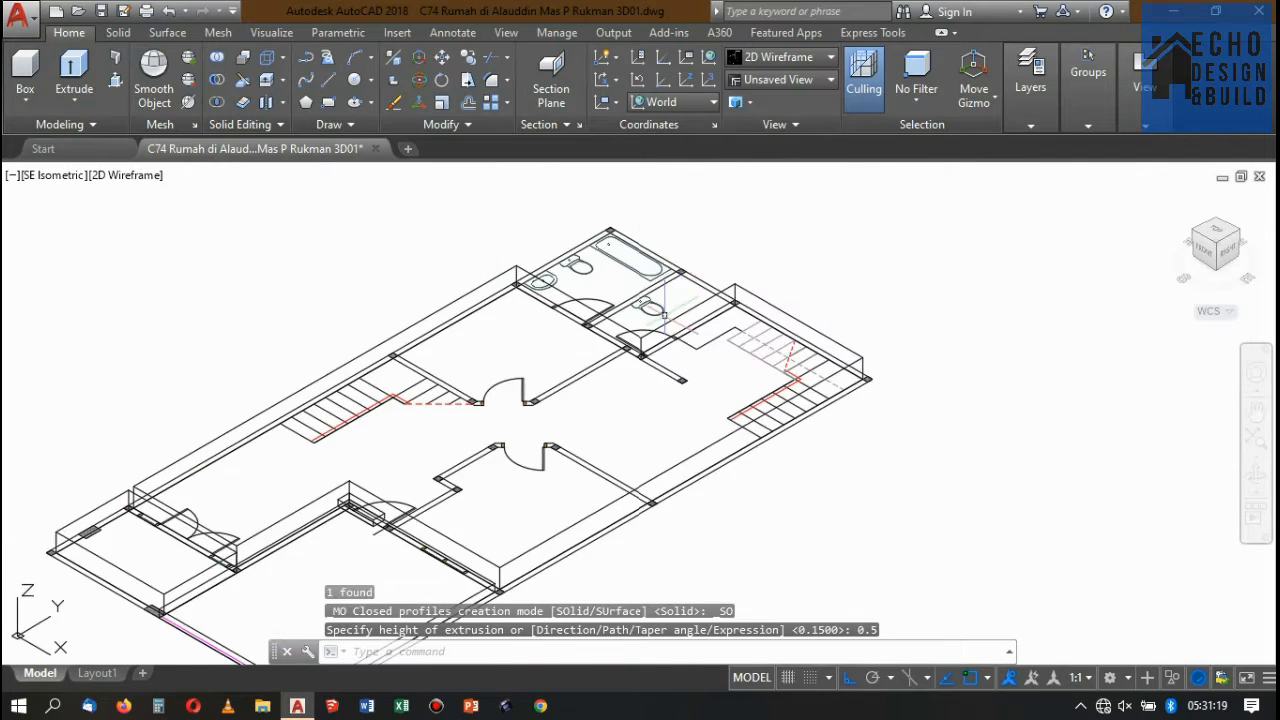
scroll(715, 242, up, 4)
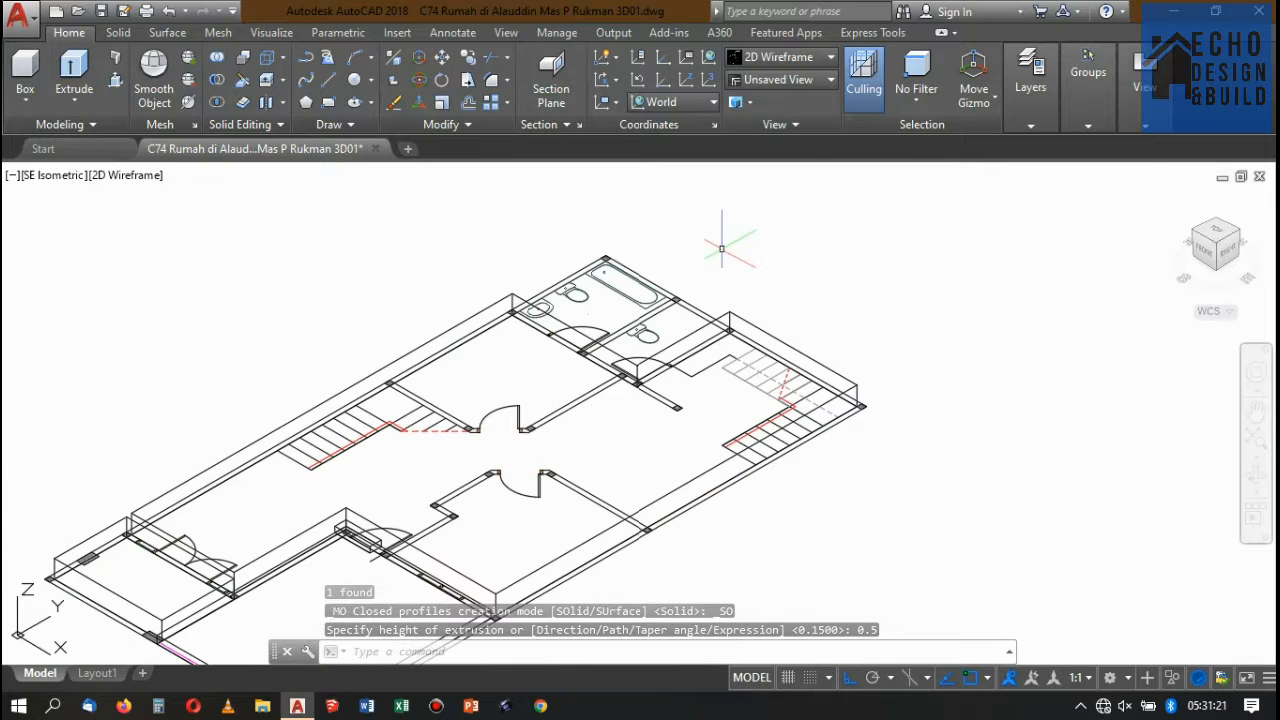
scroll(801, 350, down, 3)
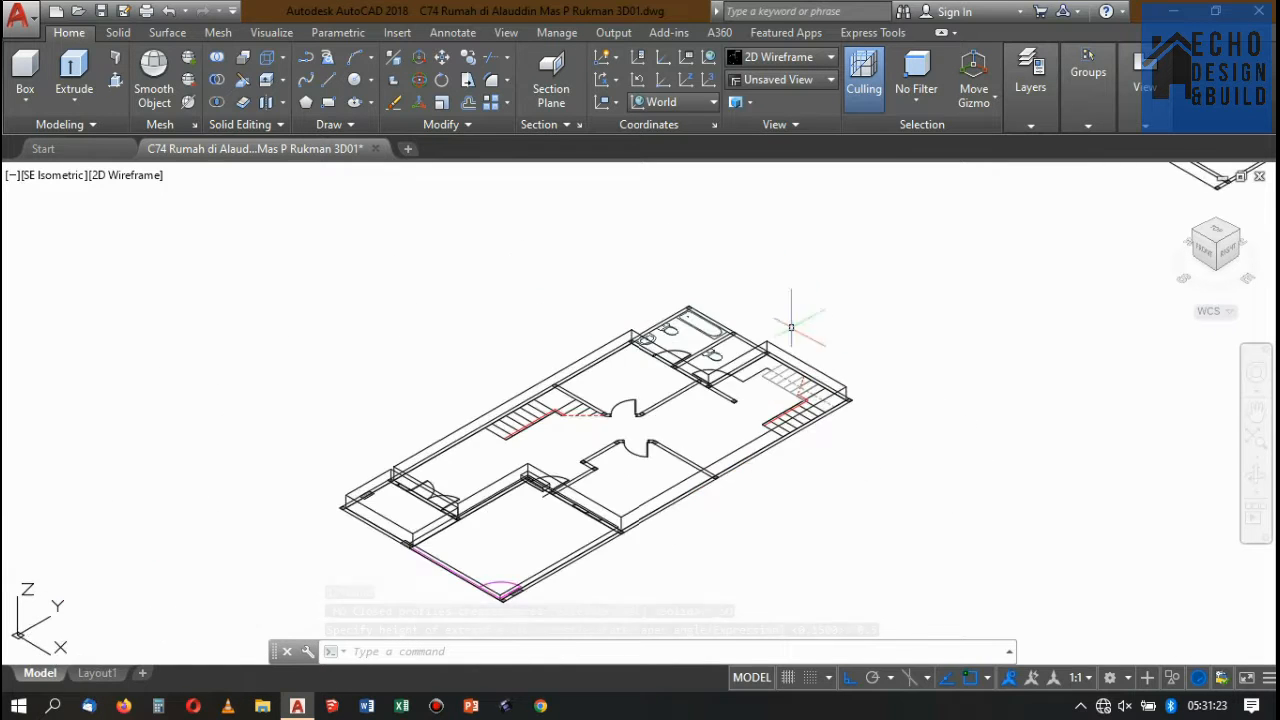
scroll(808, 300, up, 3)
scroll(751, 277, down, 1)
- Create a new layer named "lantai dalam" and give it index color 33
mouse_move(1045, 122)
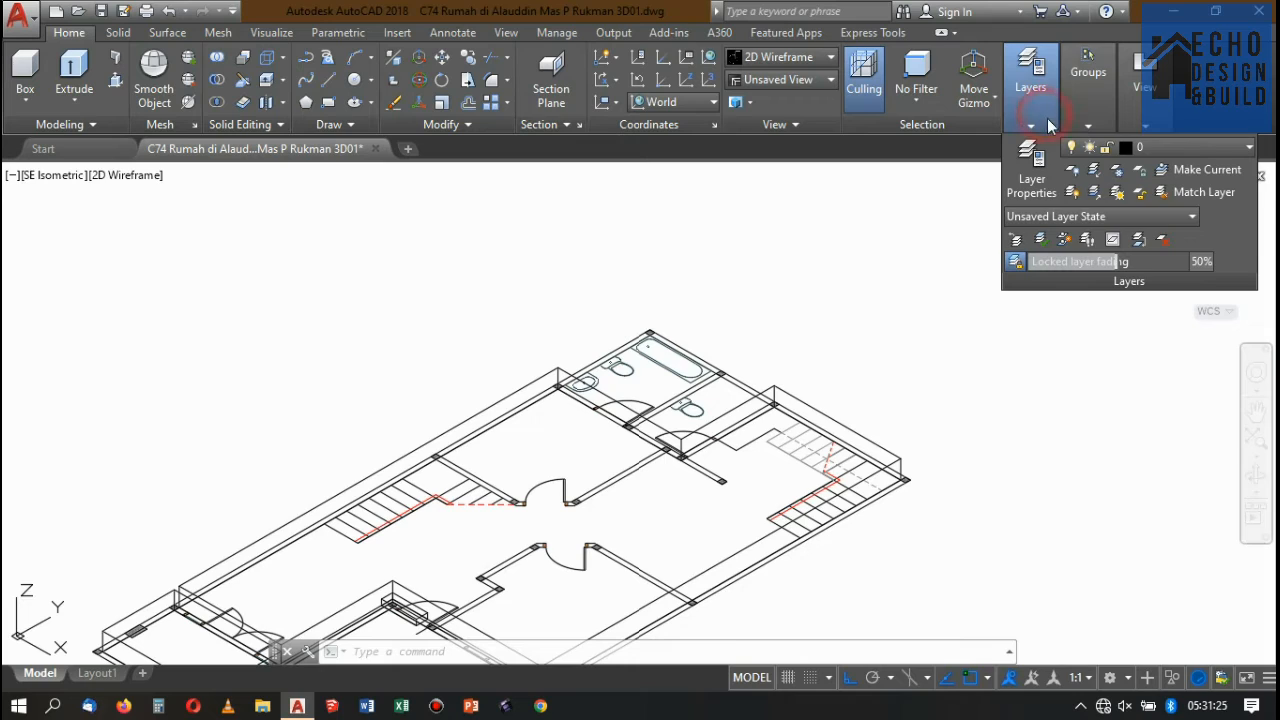
mouse_move(1086, 110)
click(1080, 160)
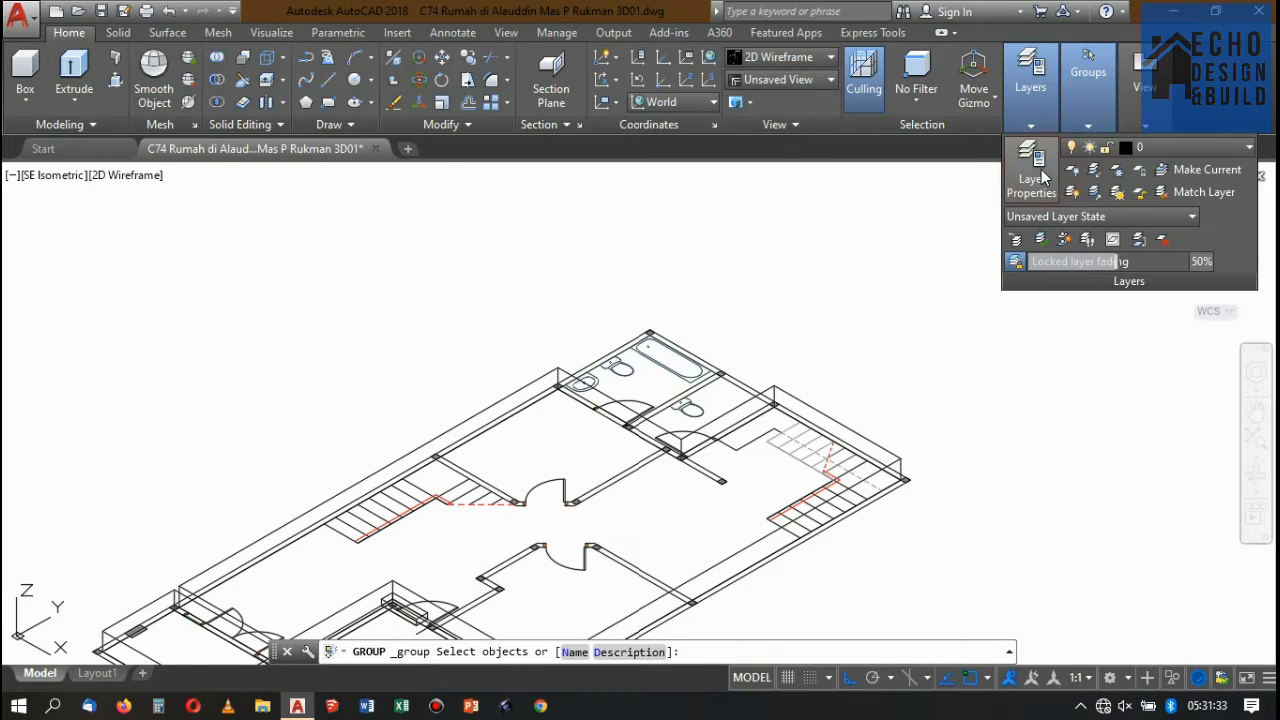
click(1043, 177)
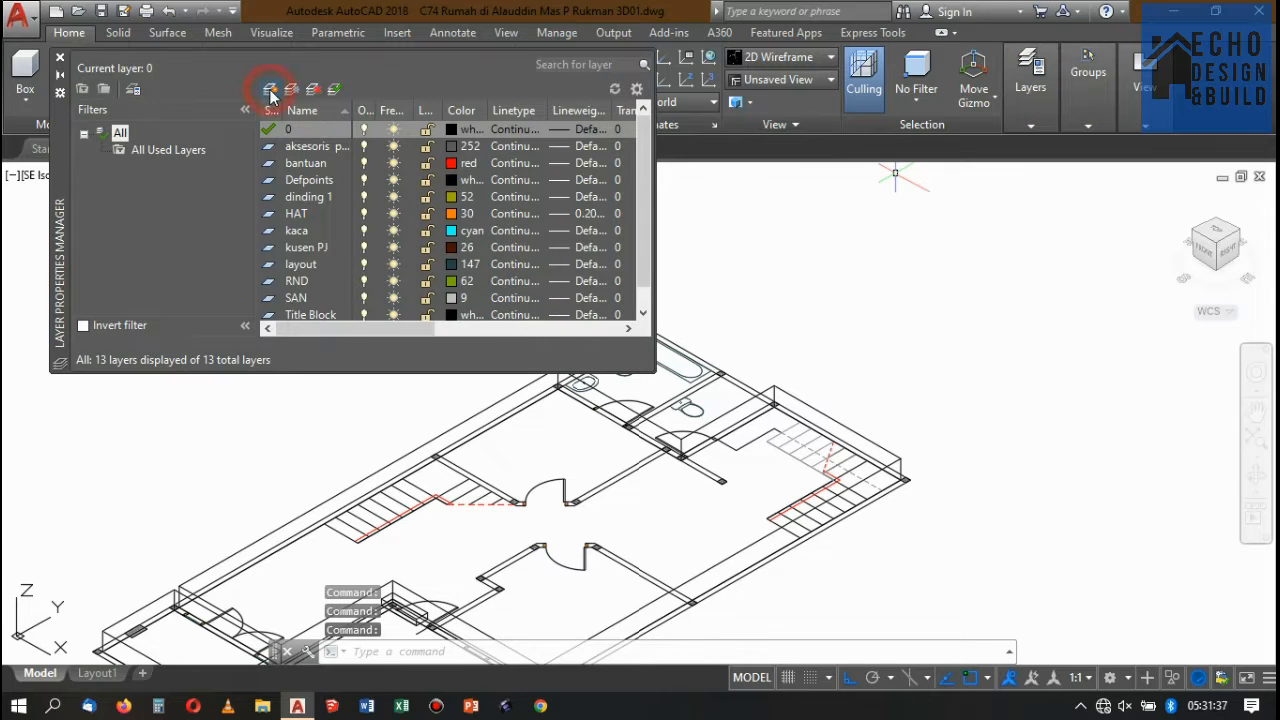
click(270, 90)
text(lantai dalam)
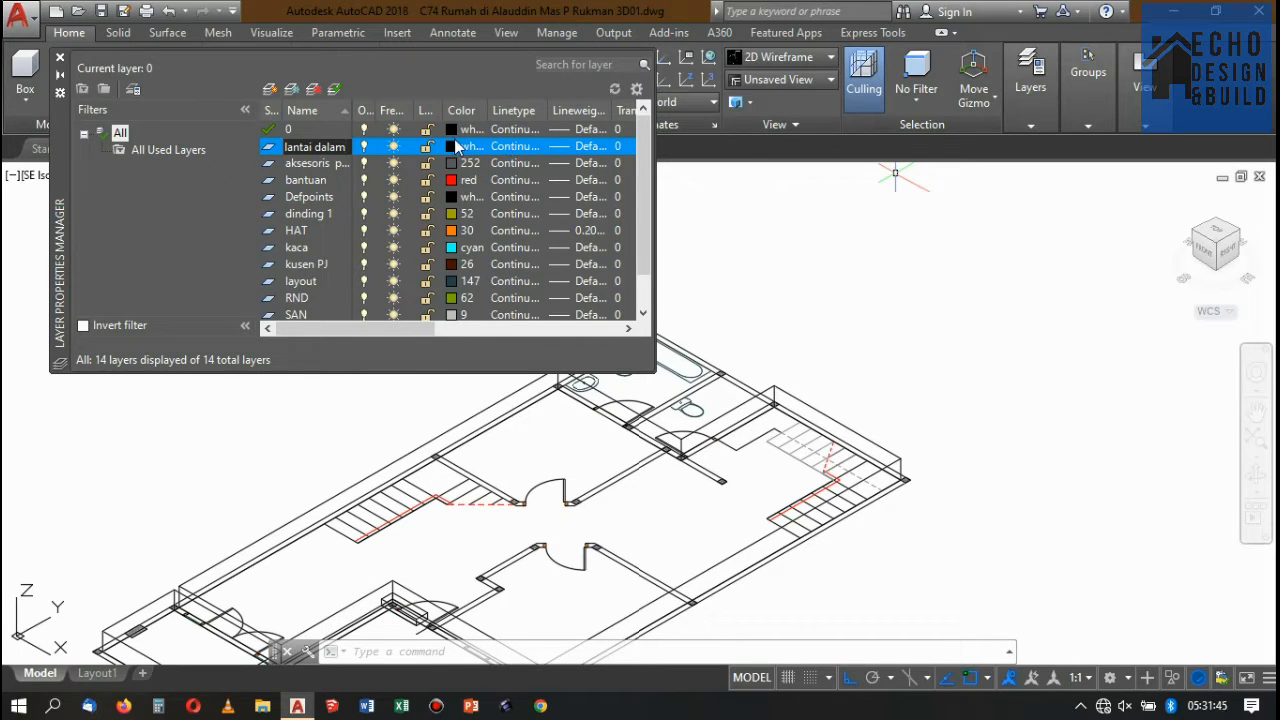
click(453, 146)
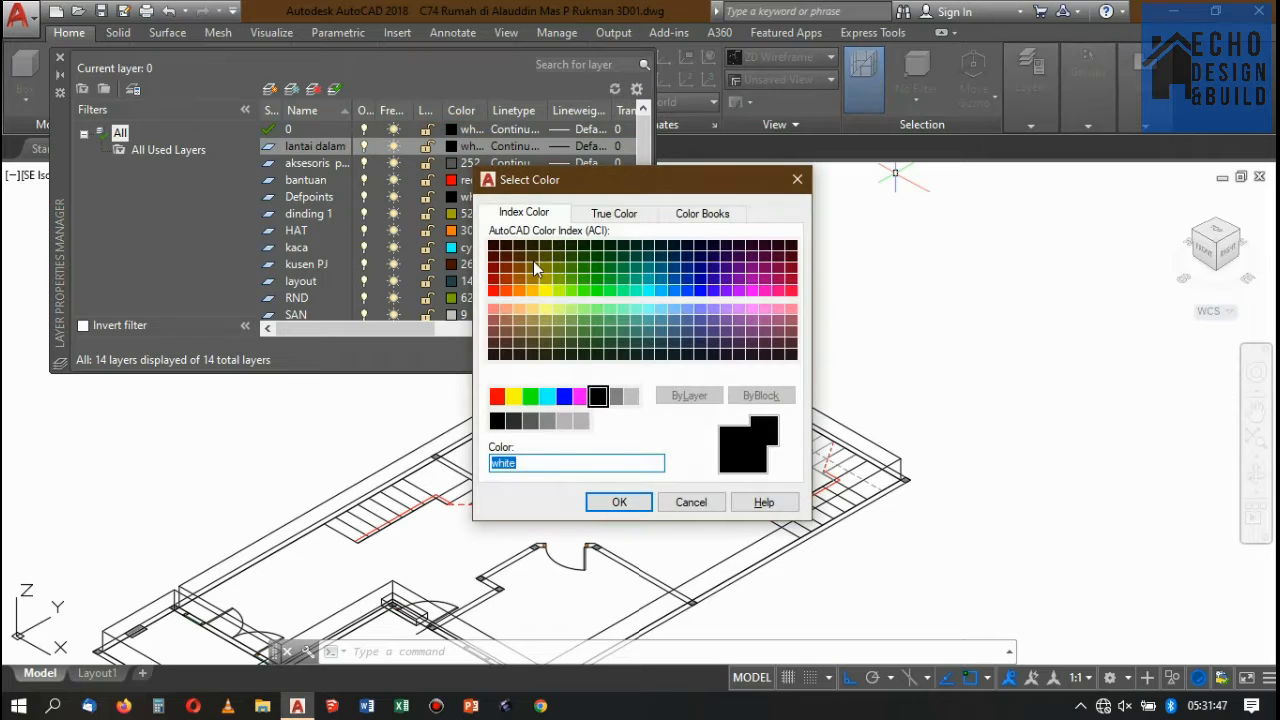
click(518, 319)
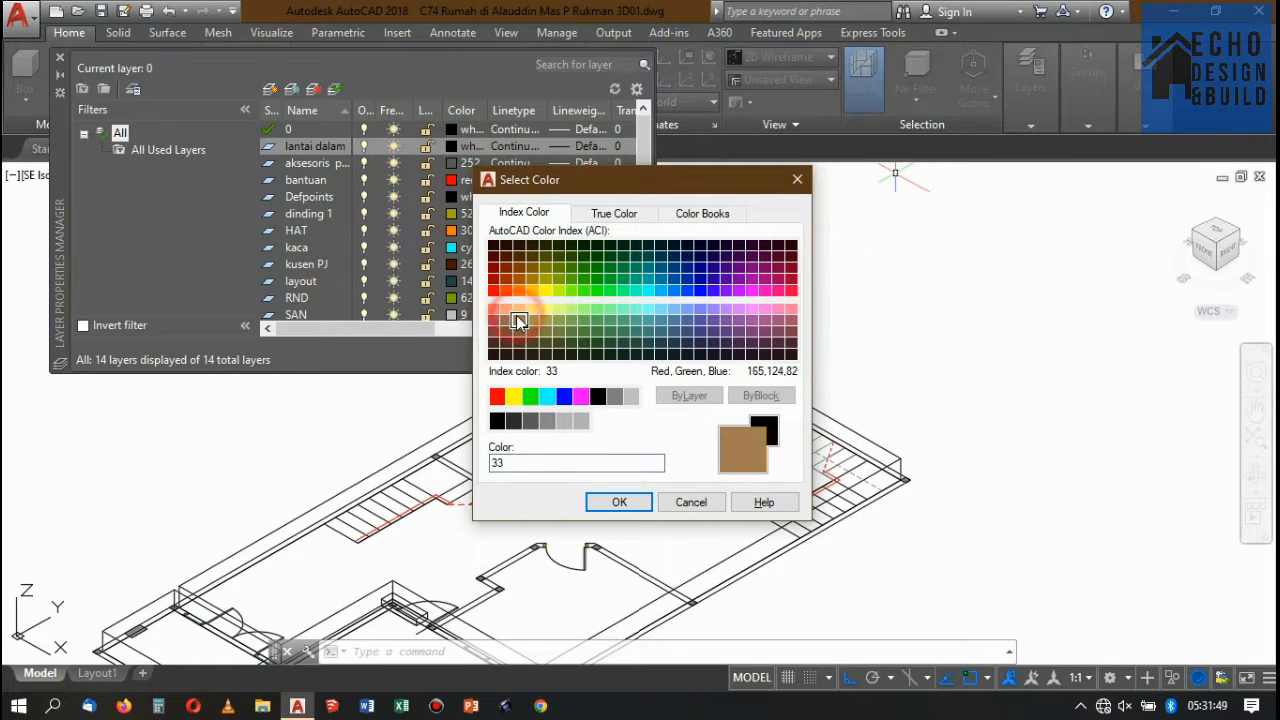
click(619, 503)
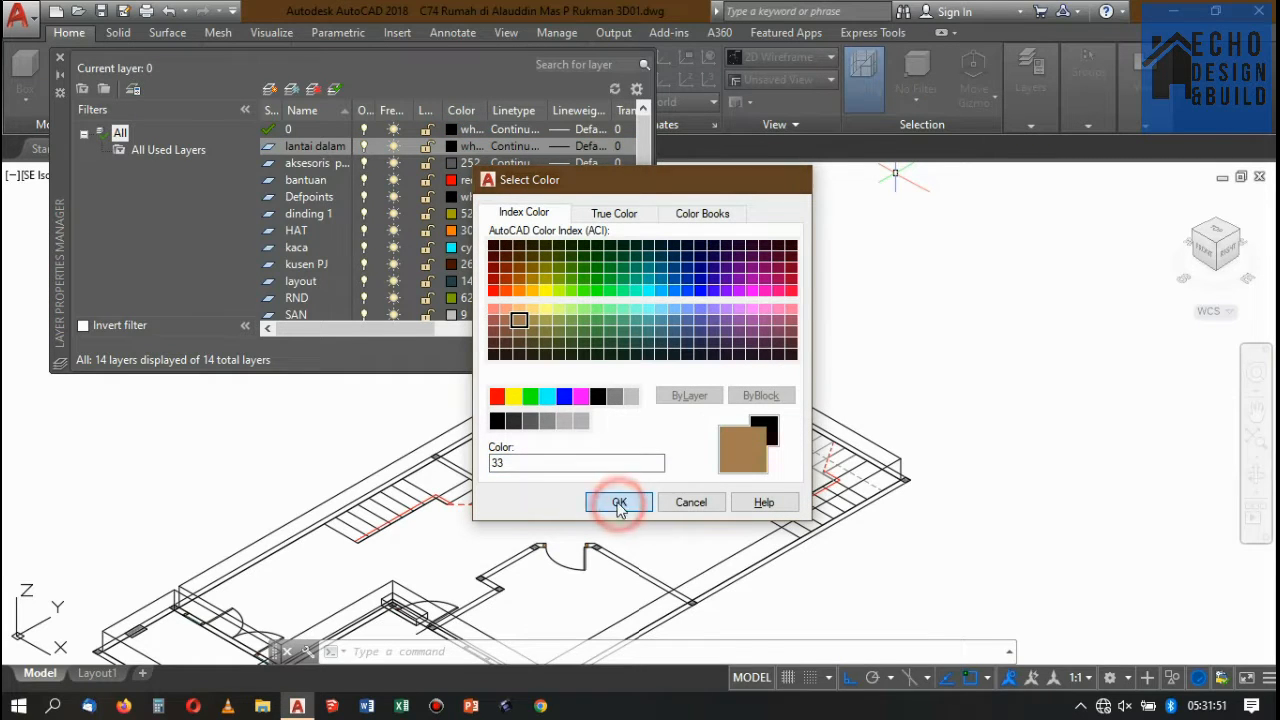
- Create a layer named "lantai wc" with index color 53 and close the layer manager
click(269, 91)
text(lantai wc)
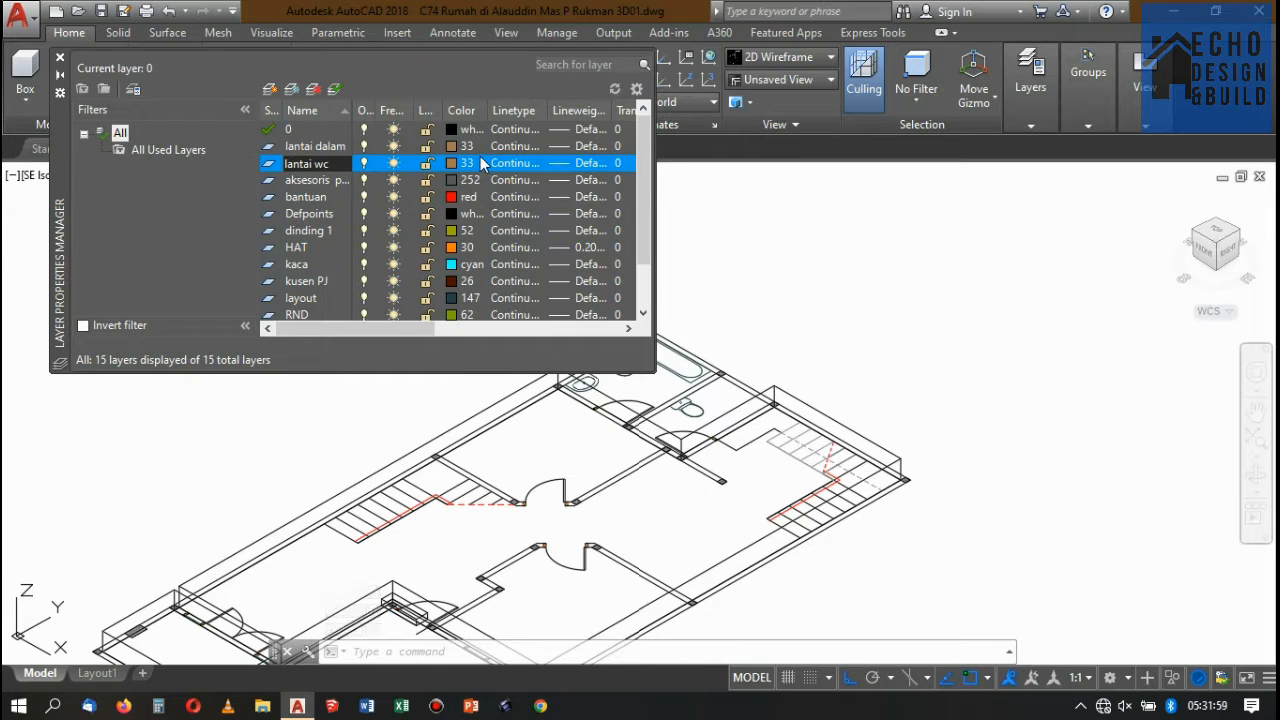
click(453, 166)
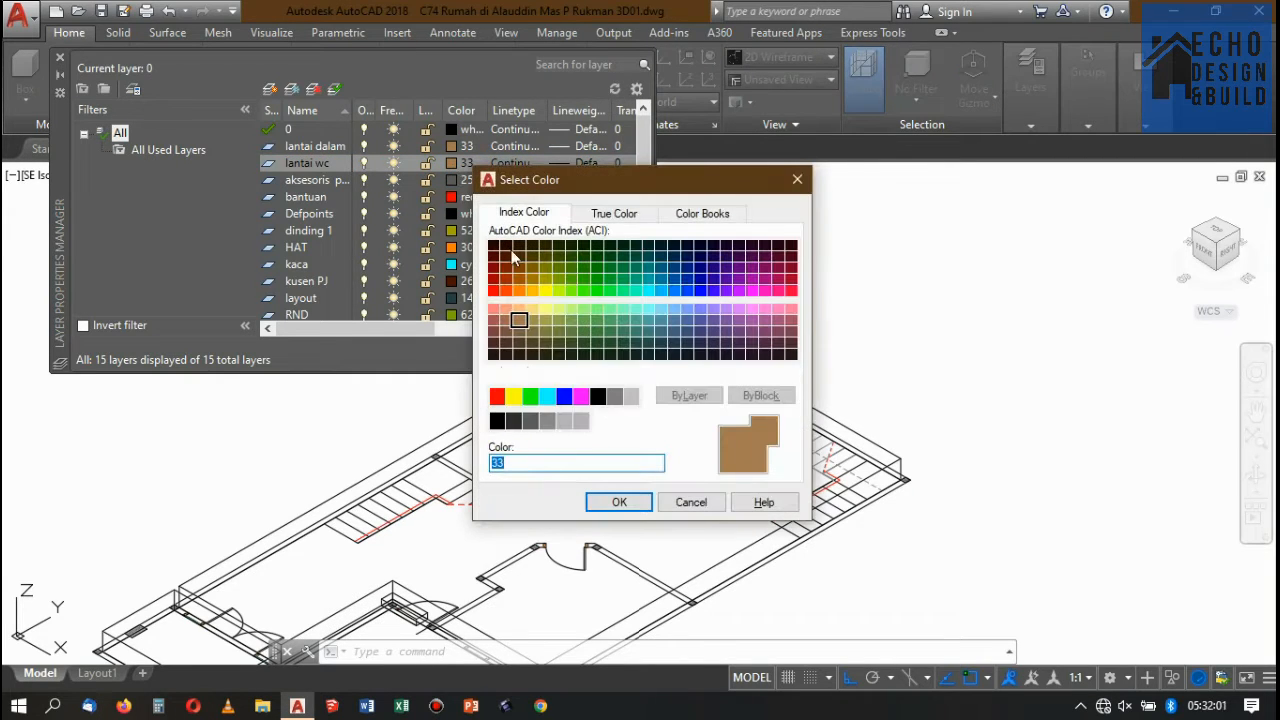
click(545, 320)
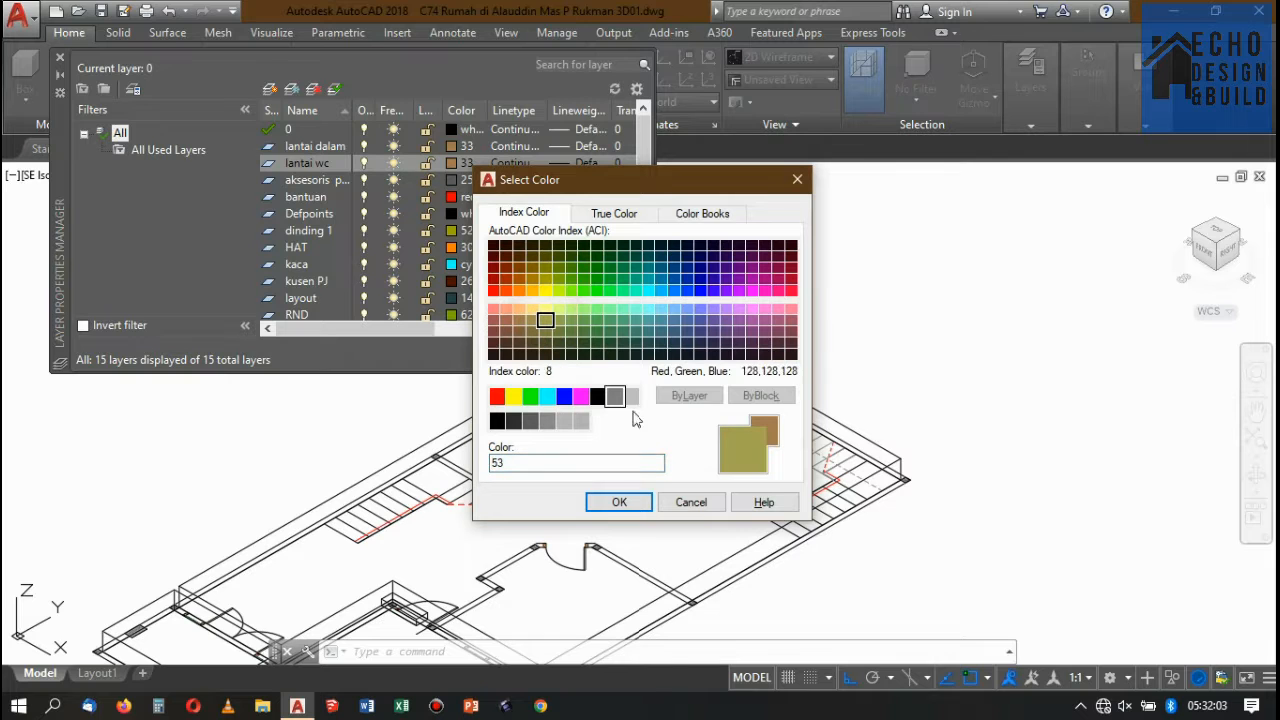
click(619, 502)
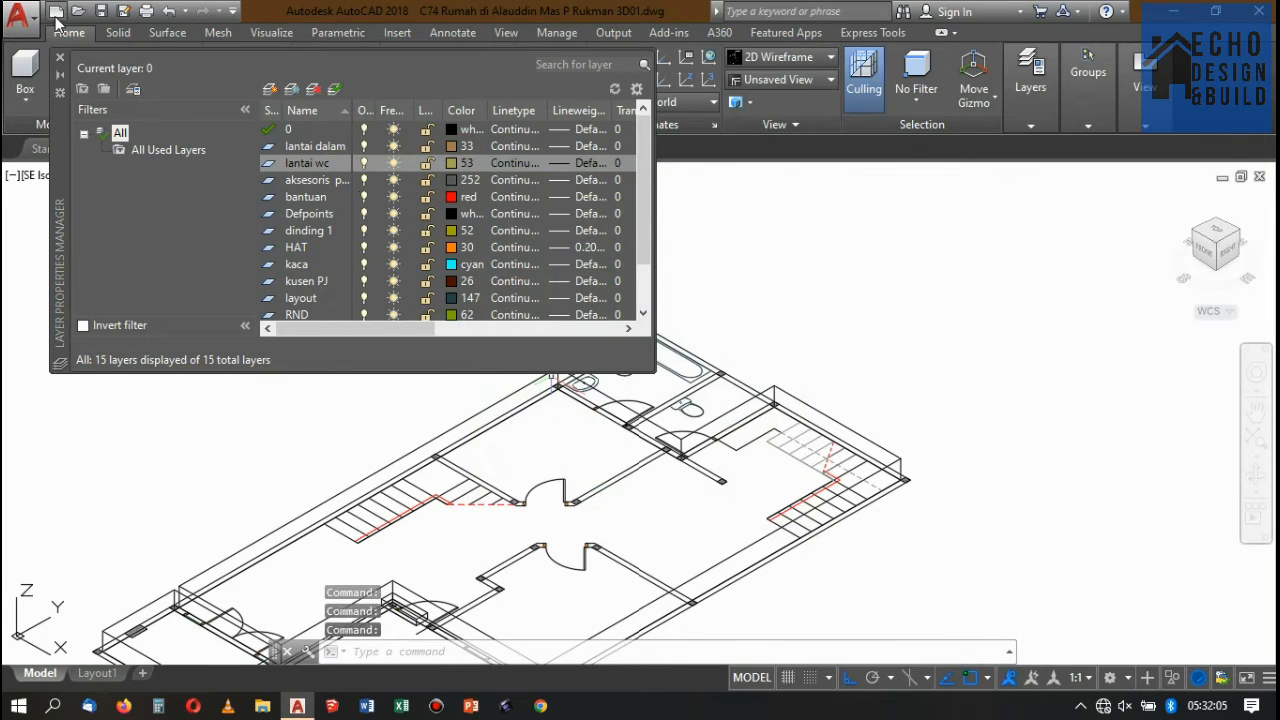
click(60, 58)
- Draw a rectangle over both bathrooms, from the inner column corner by the bathtub to the diagonally opposite column corner at the WC door
scroll(774, 378, up, 2)
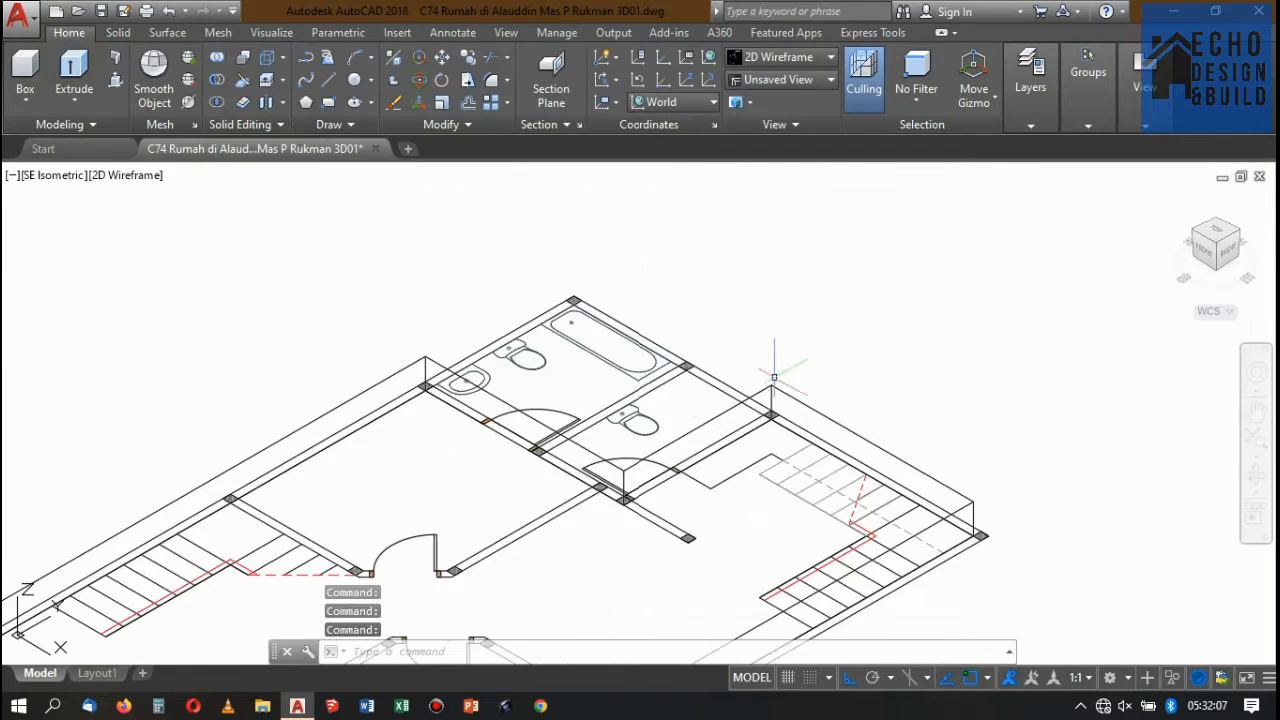
text(rec)
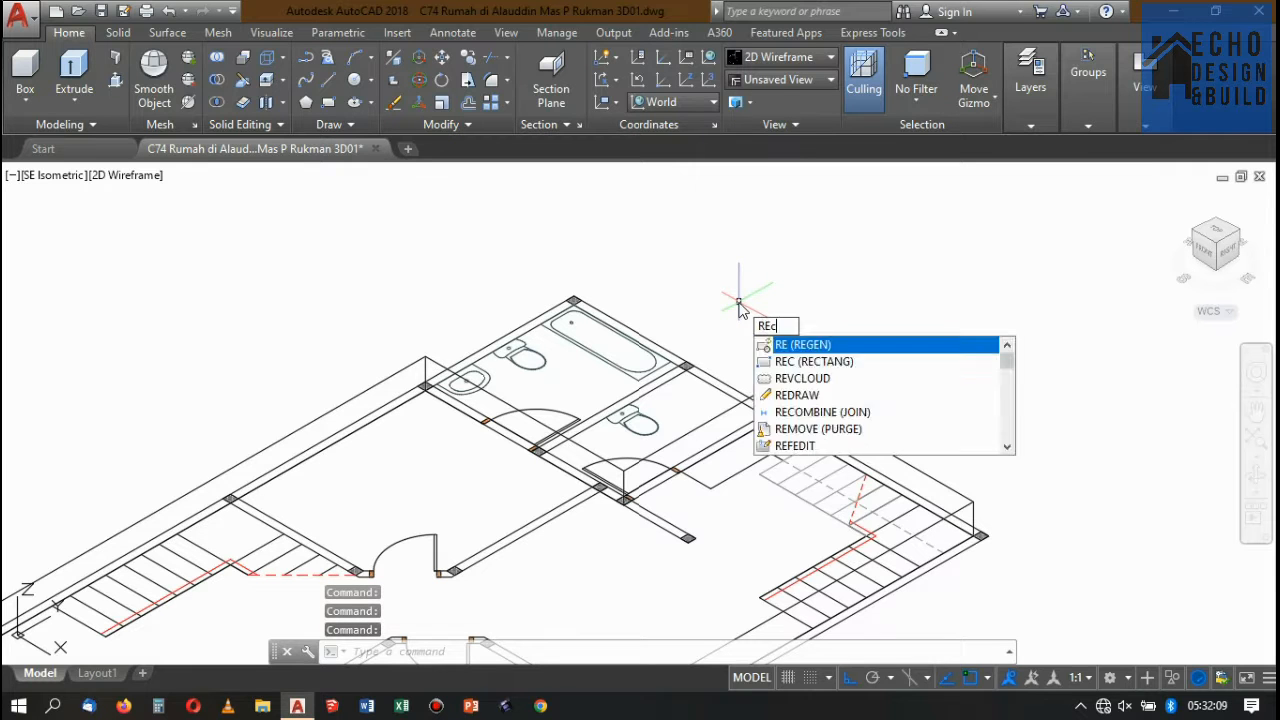
key(Return)
scroll(576, 302, up, 2)
scroll(576, 302, up, 1)
click(560, 258)
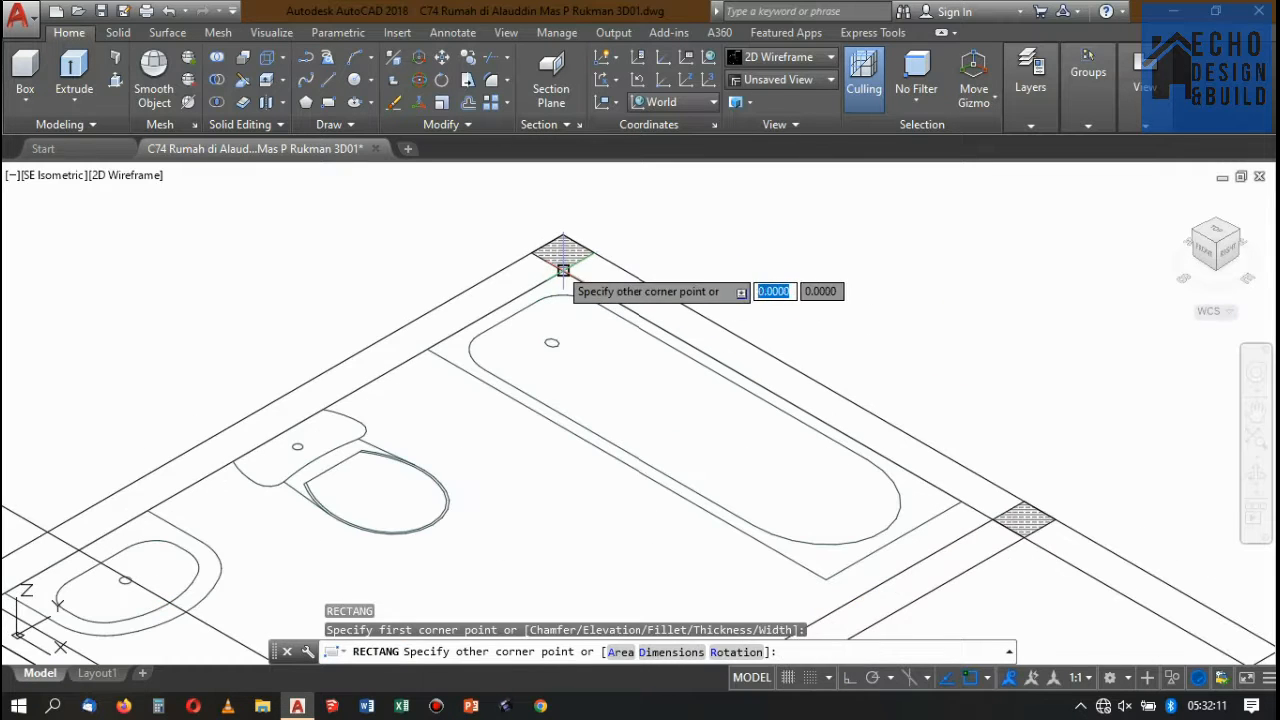
scroll(663, 285, down, 3)
scroll(665, 365, up, 3)
scroll(665, 365, up, 4)
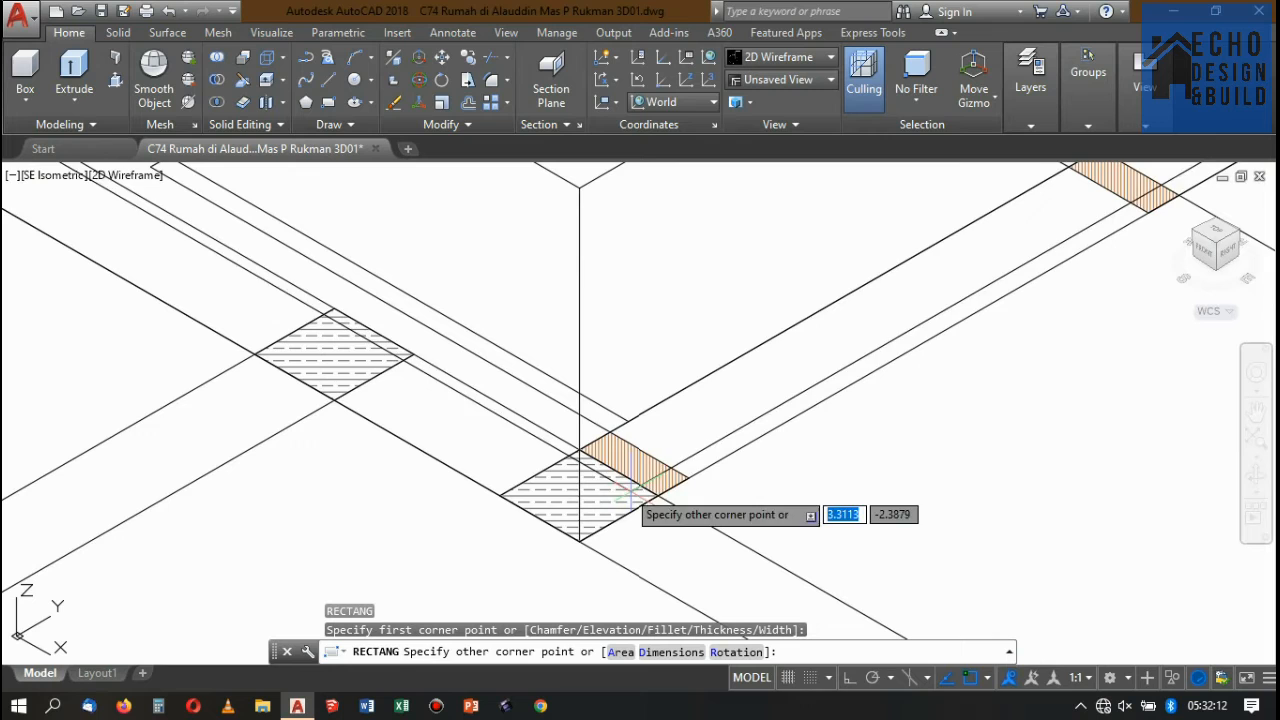
click(580, 449)
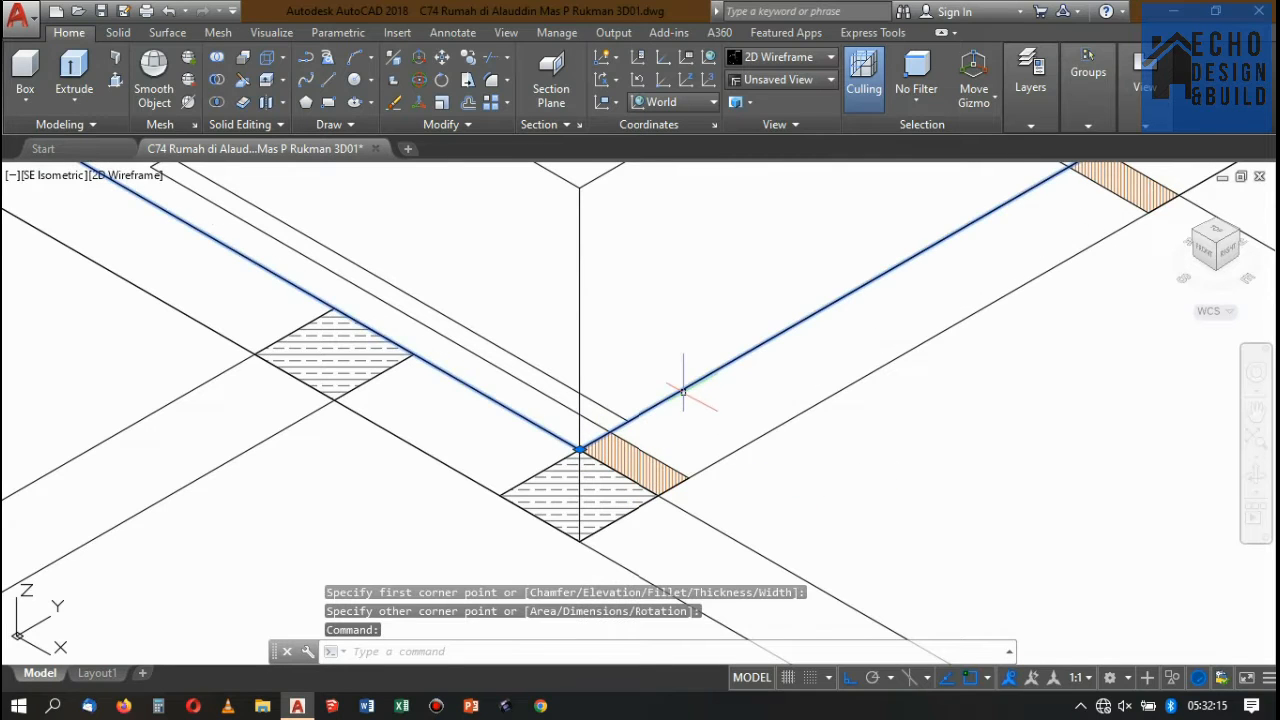
- Extrude the bathroom floor rectangle to a height of 0.4
scroll(576, 400, down, 5)
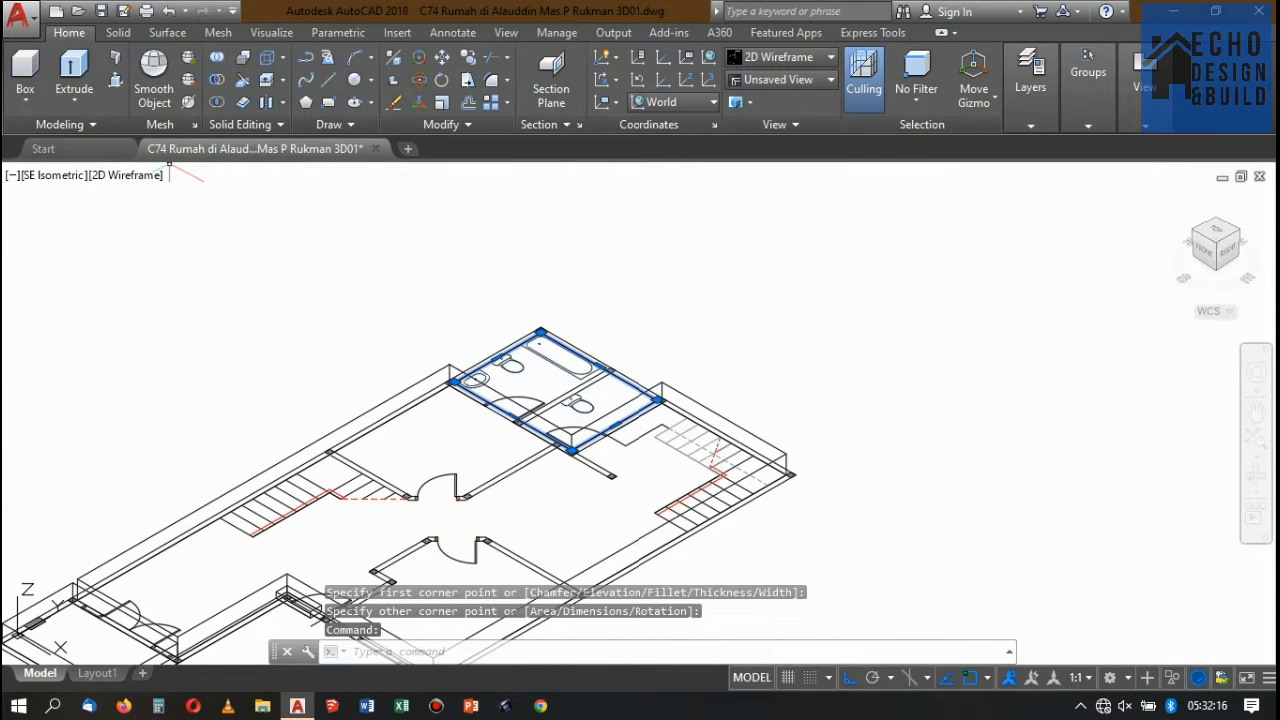
click(74, 72)
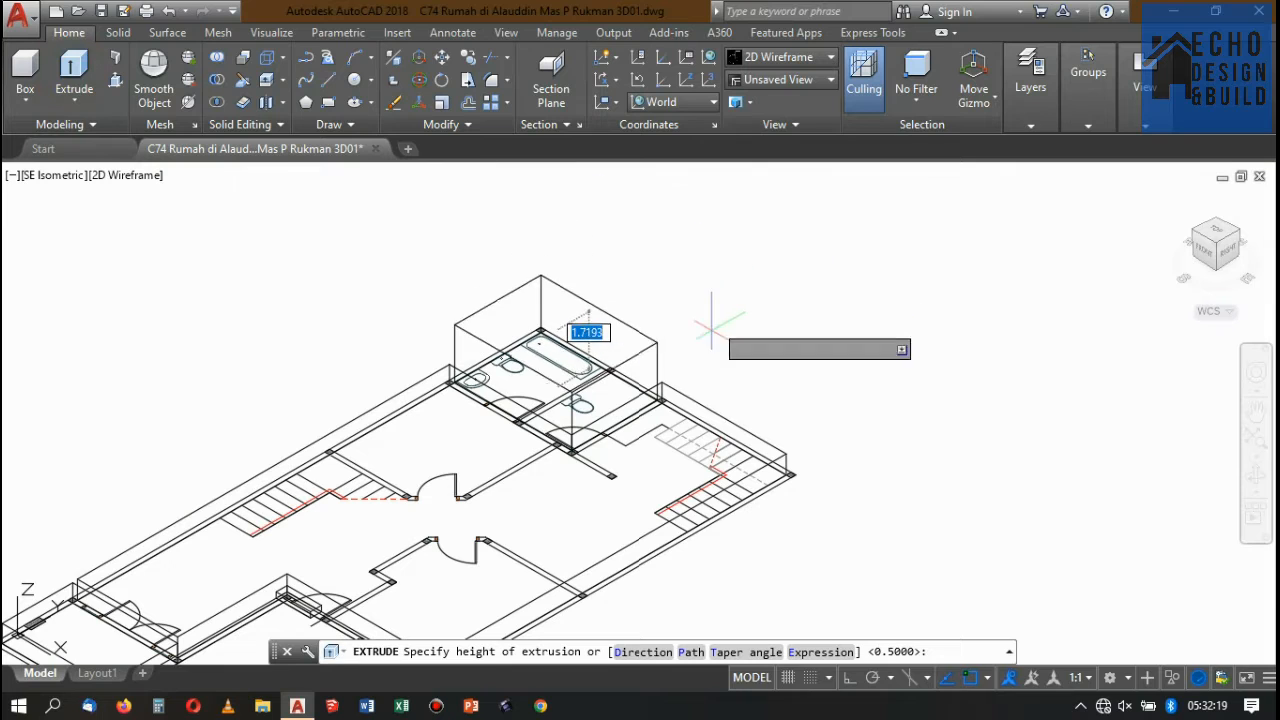
scroll(689, 380, up, 4)
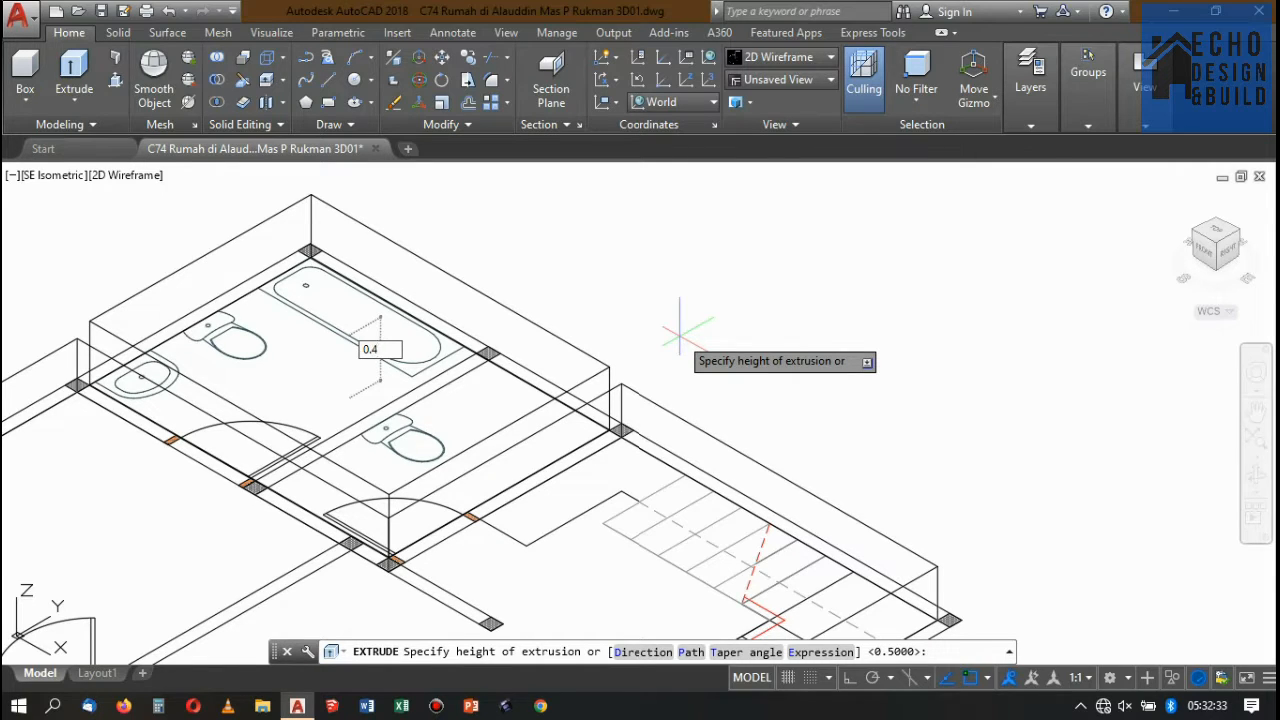
key(Return)
scroll(686, 280, down, 6)
scroll(622, 282, up, 4)
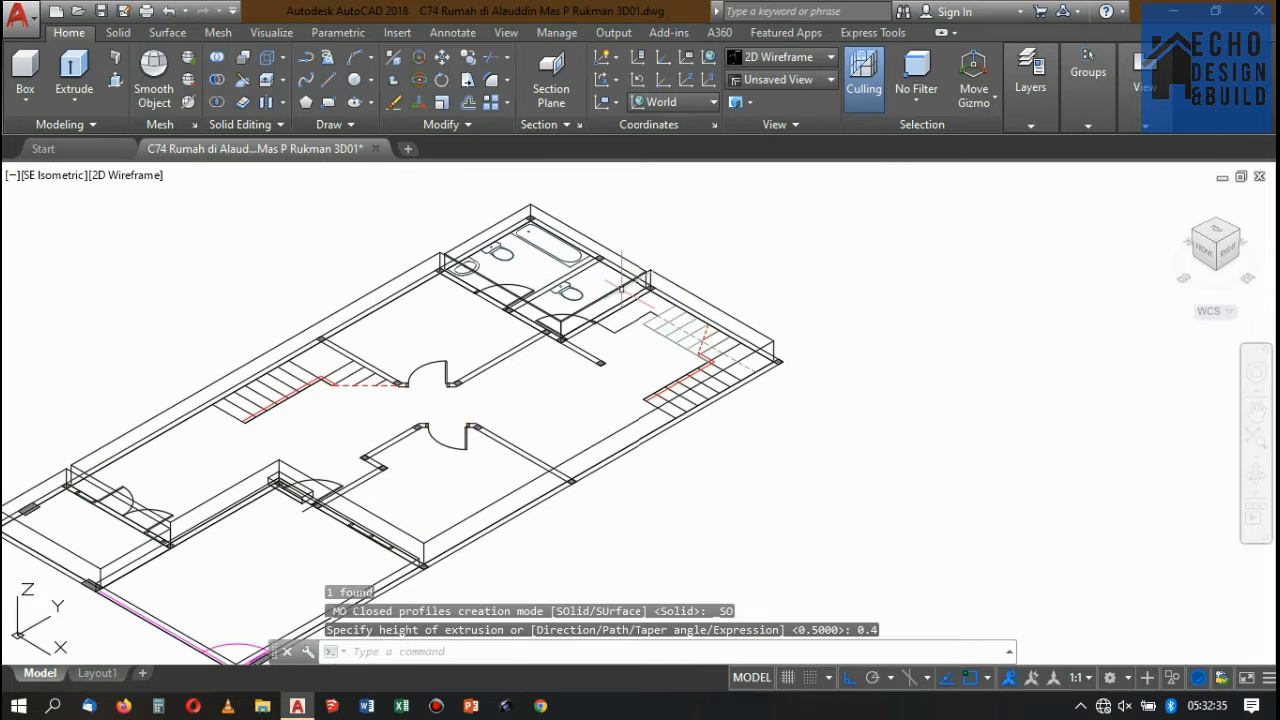
- Assign the extruded bathroom floor slab to the "lantai wc" layer
scroll(622, 282, down, 5)
scroll(600, 330, up, 2)
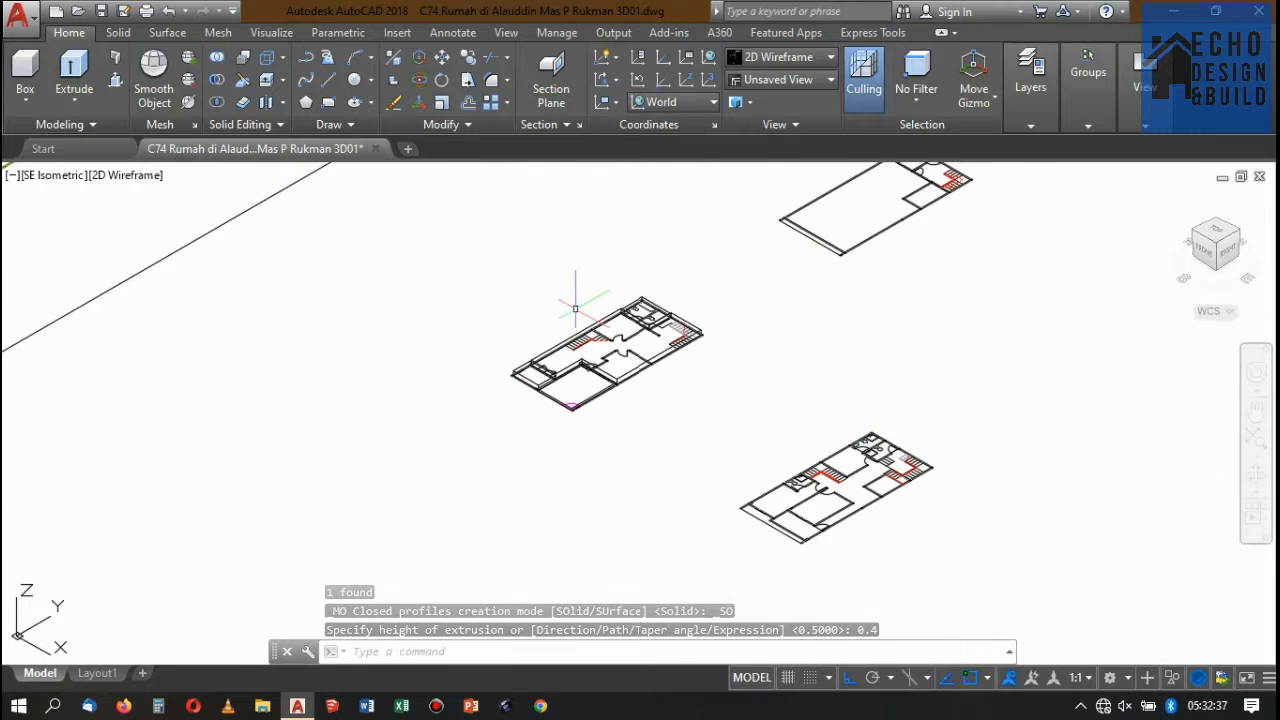
scroll(590, 300, up, 6)
scroll(643, 287, up, 2)
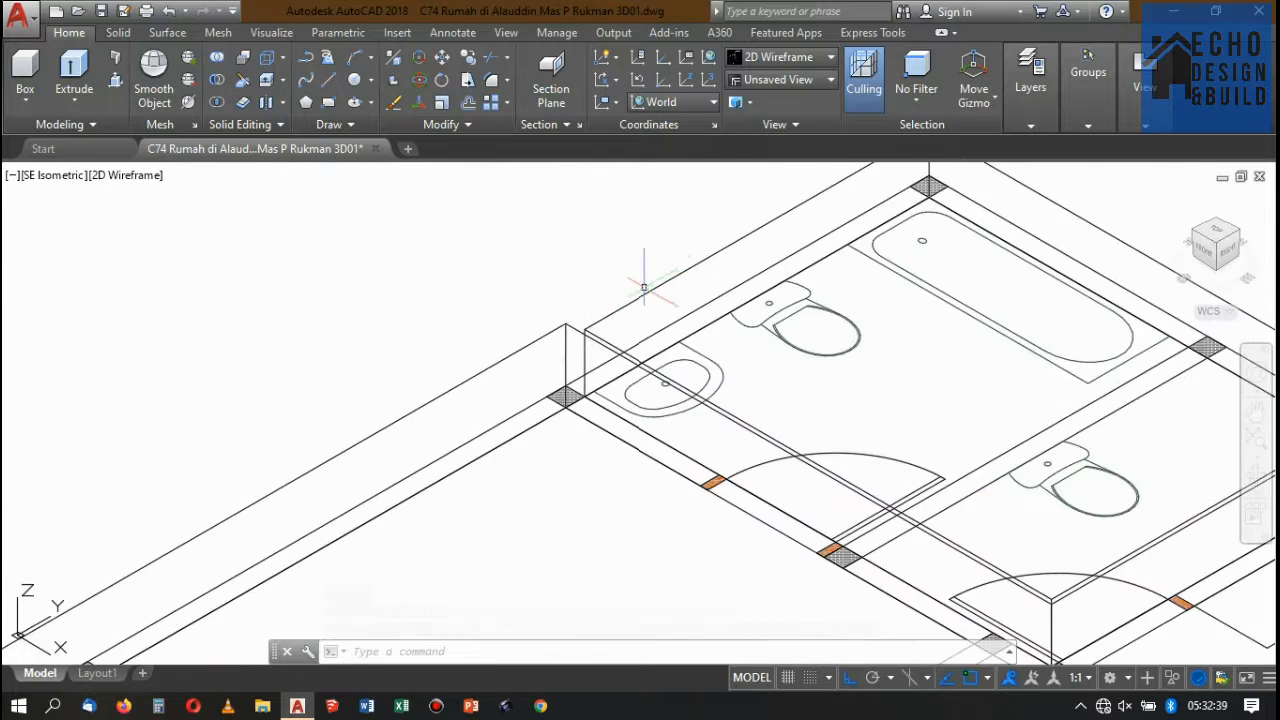
click(722, 269)
click(674, 211)
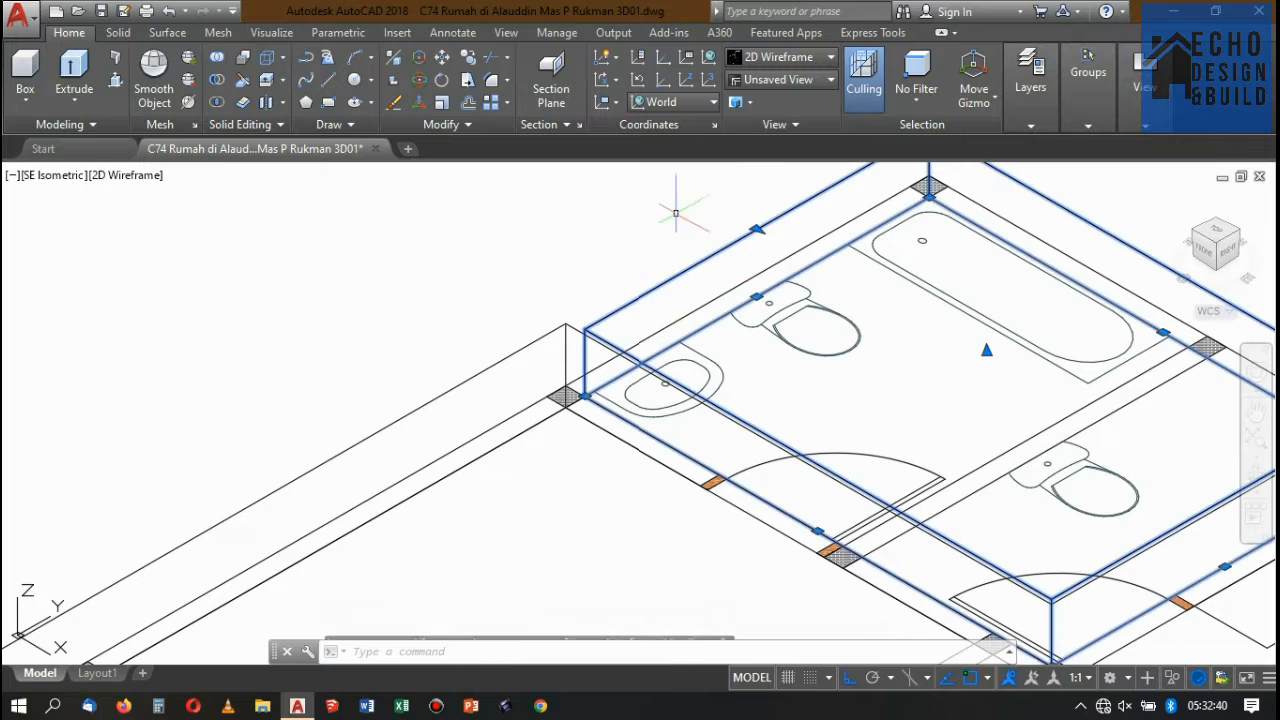
click(1027, 125)
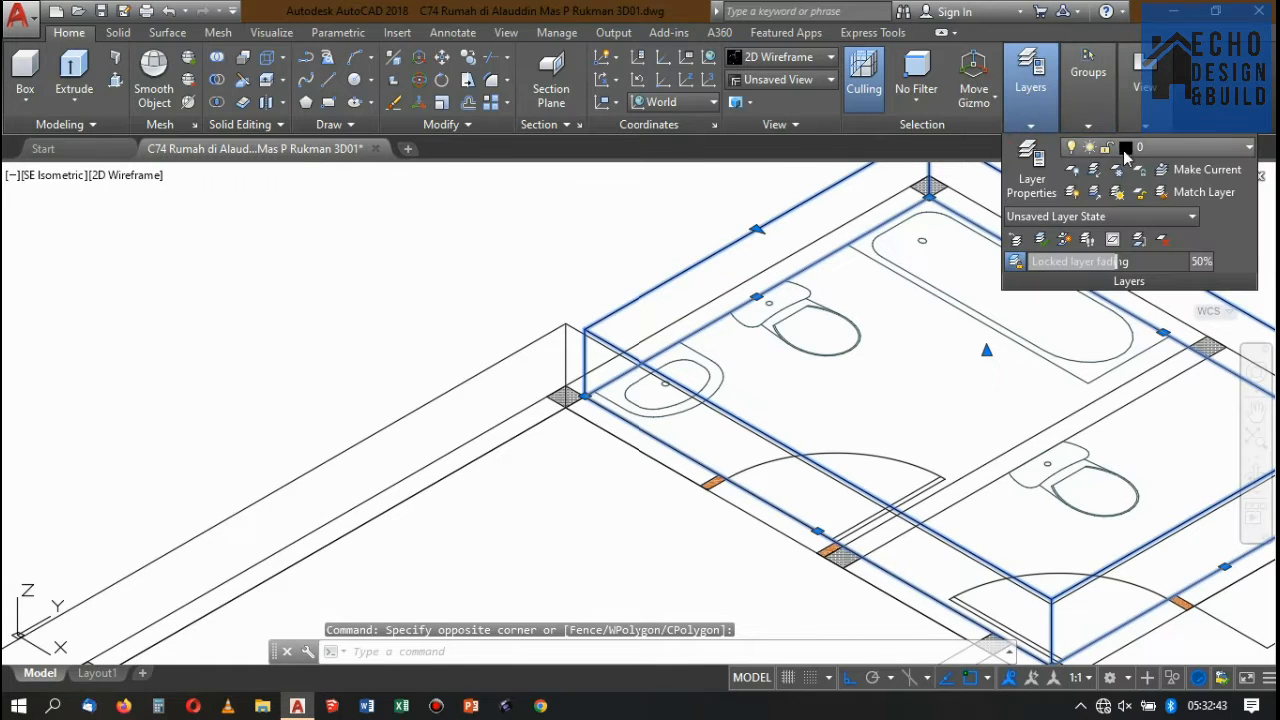
click(1134, 156)
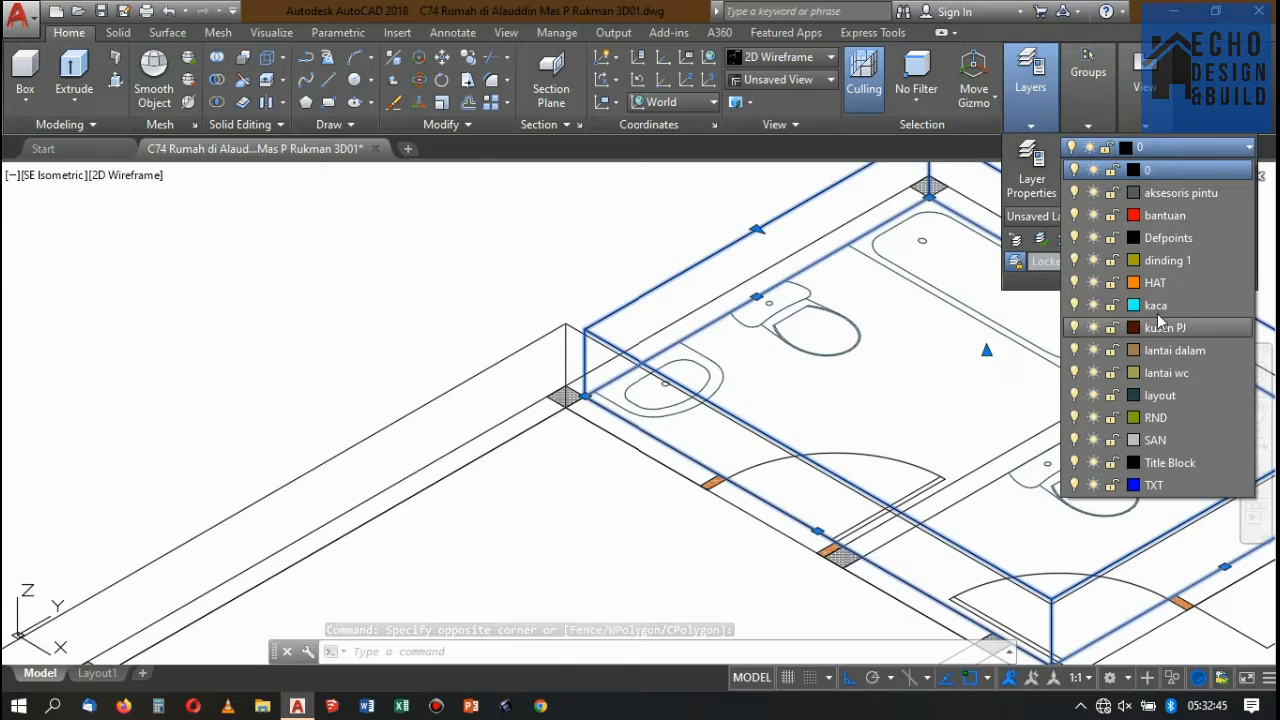
click(1160, 372)
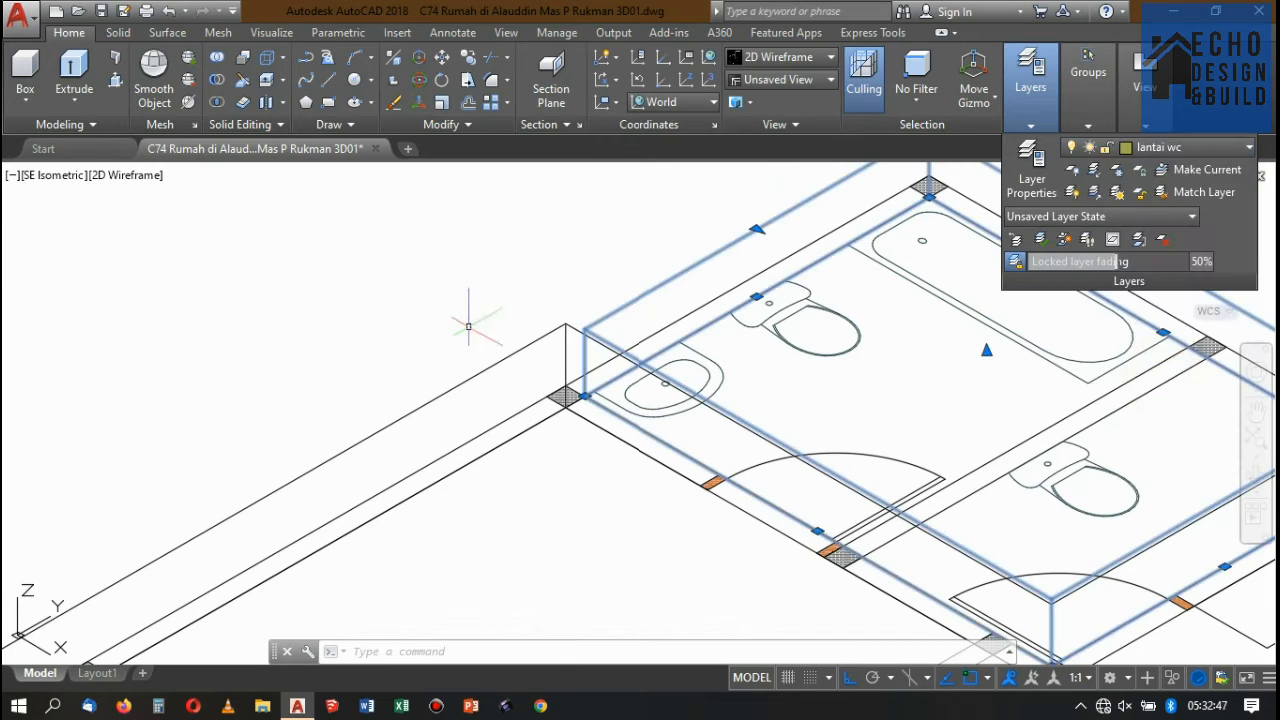
key(Escape)
- Assign the extruded interior floor slab to the "lantai dalam" layer
click(447, 399)
click(406, 351)
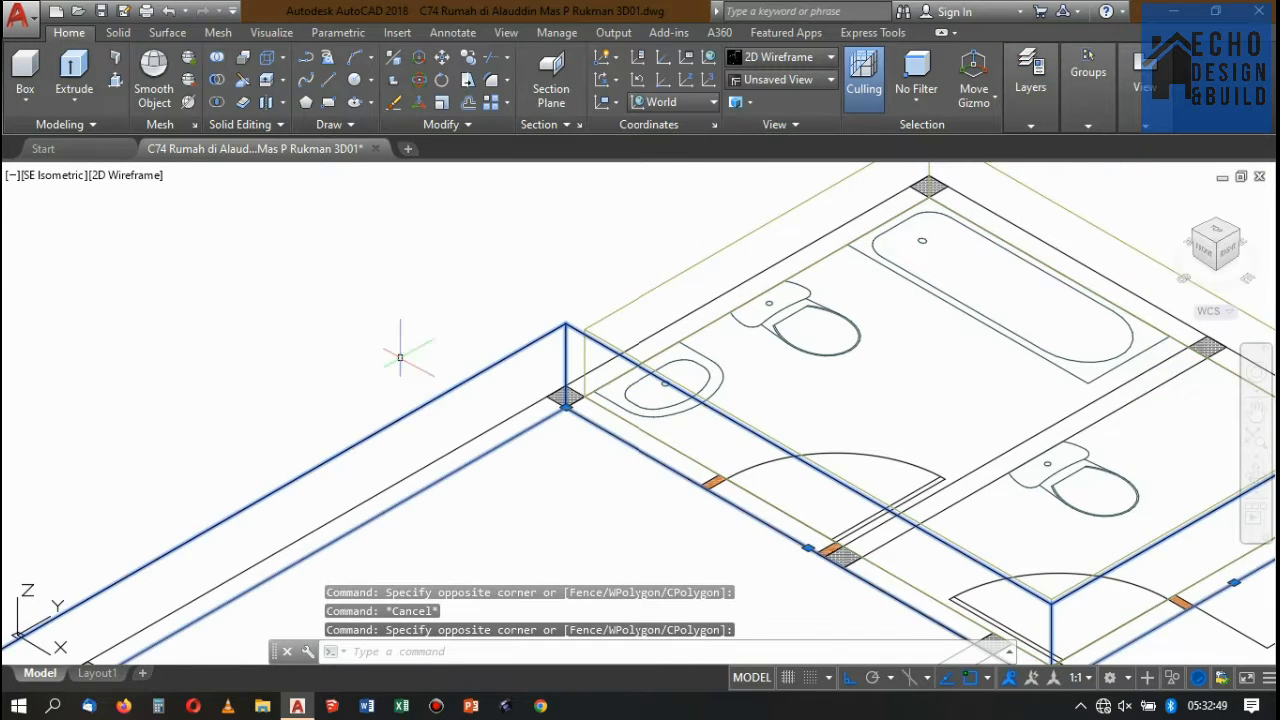
click(1030, 68)
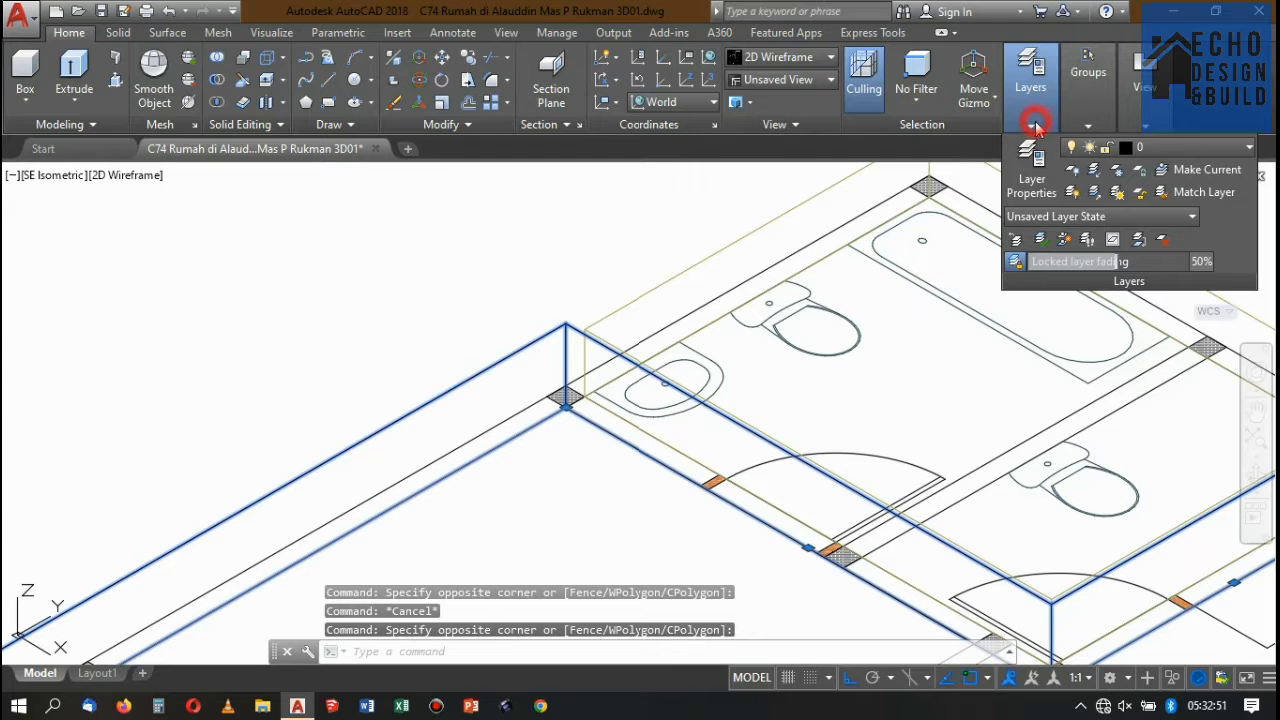
click(1172, 147)
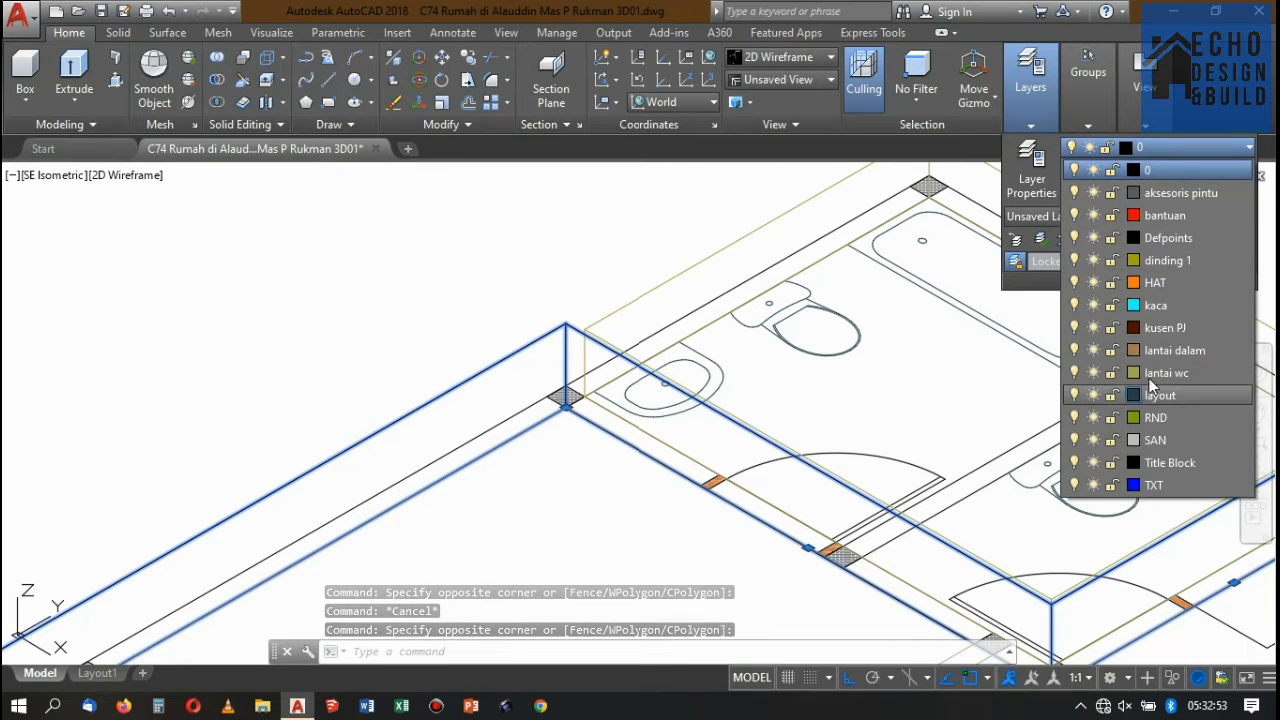
click(1170, 350)
scroll(686, 257, down, 3)
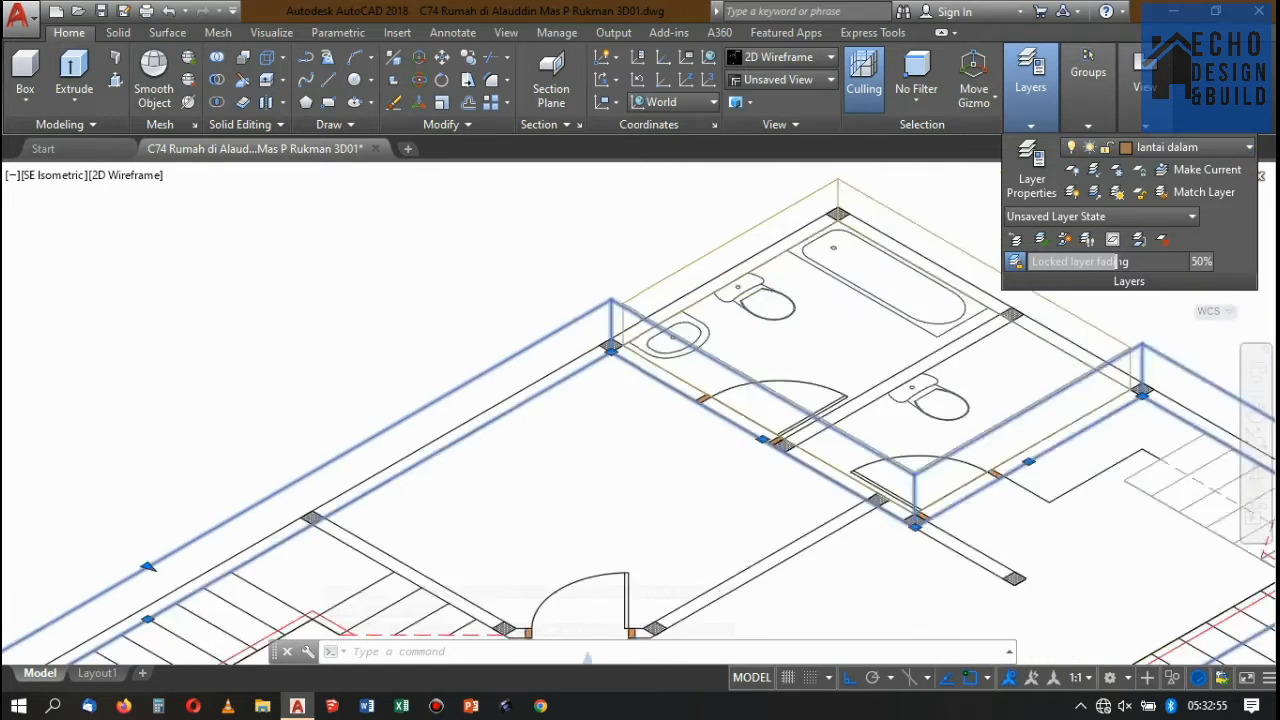
scroll(661, 275, down, 5)
scroll(545, 352, up, 4)
key(Escape)
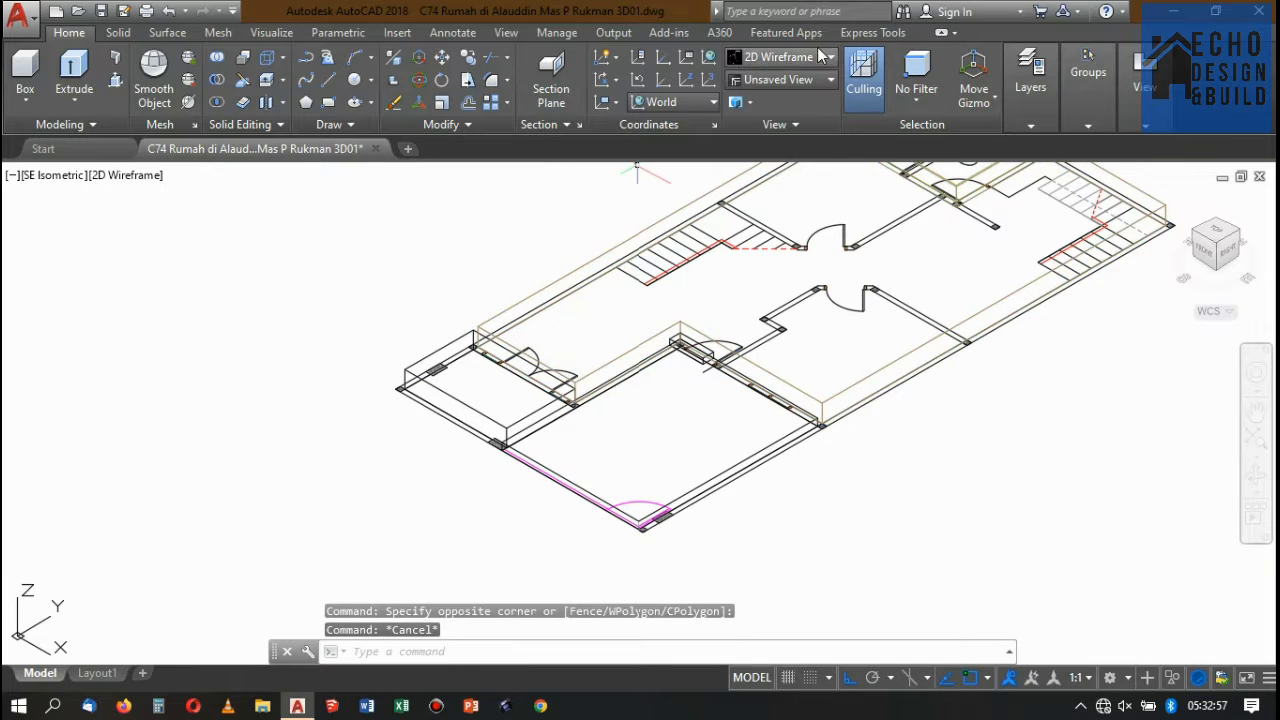
- Create a new layer named "lantai teras" and give it index color 83
click(1031, 117)
click(1034, 157)
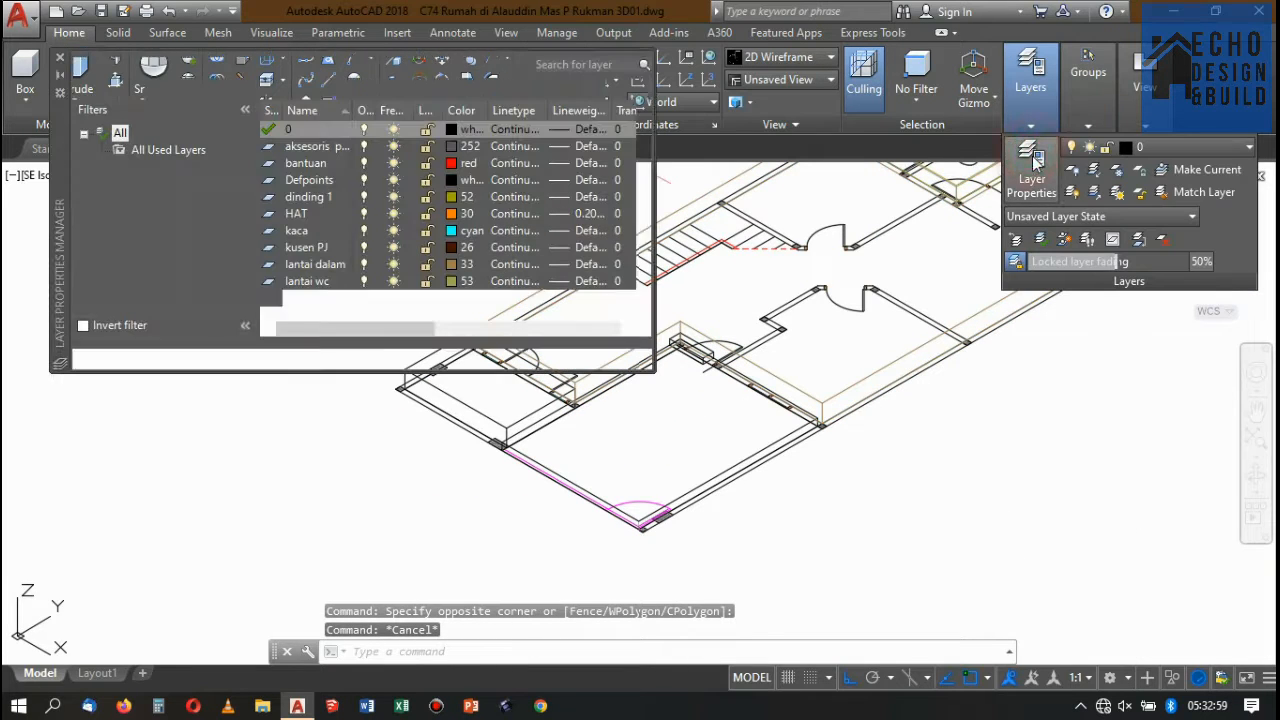
click(272, 90)
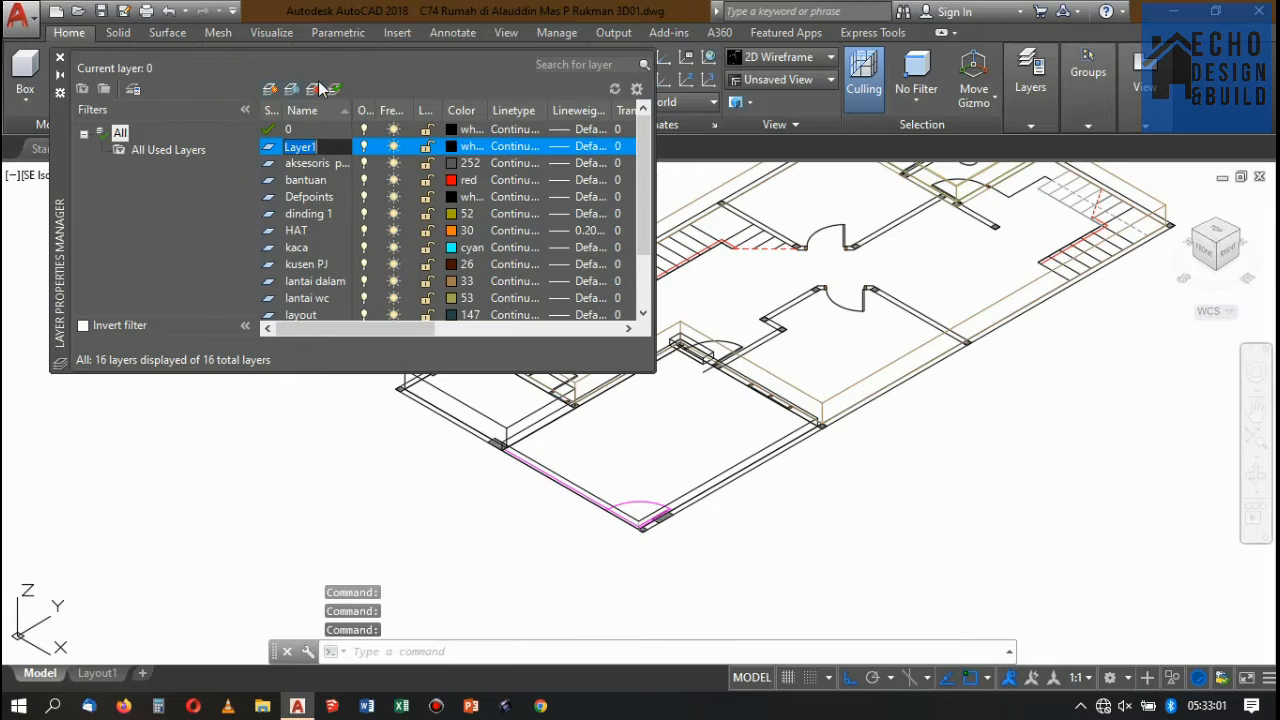
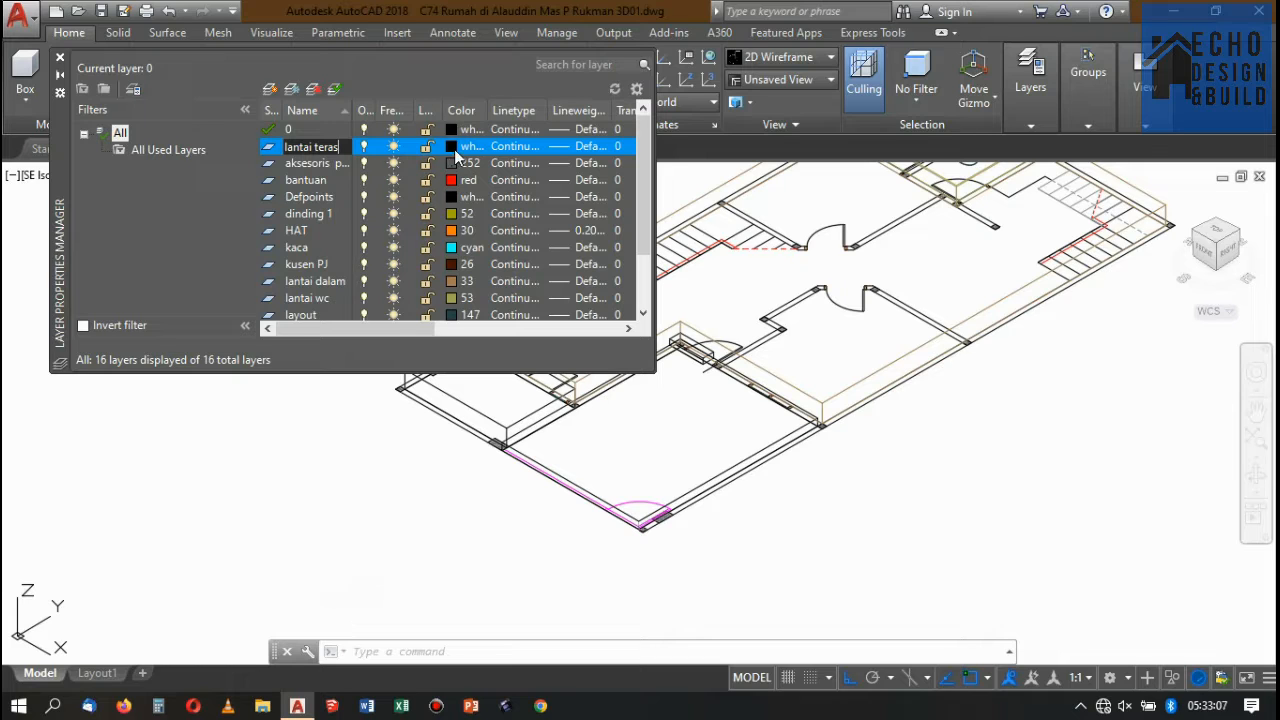
click(453, 147)
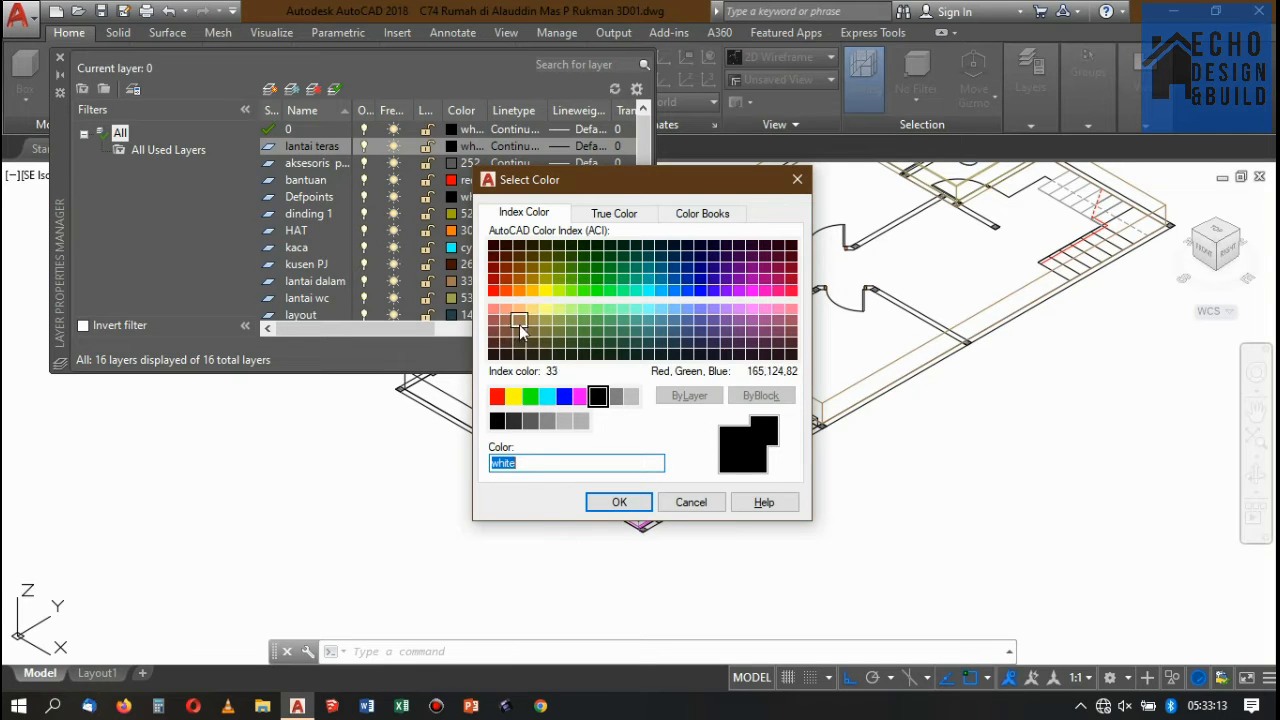
click(585, 321)
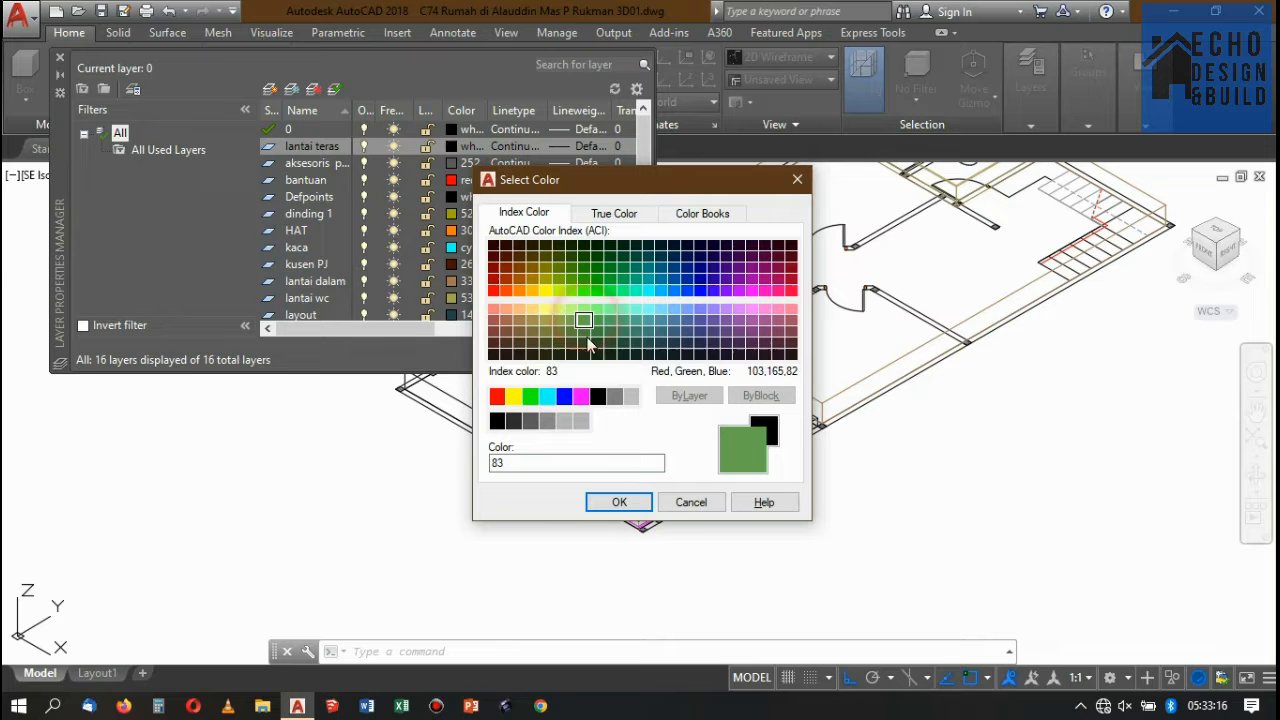
click(619, 502)
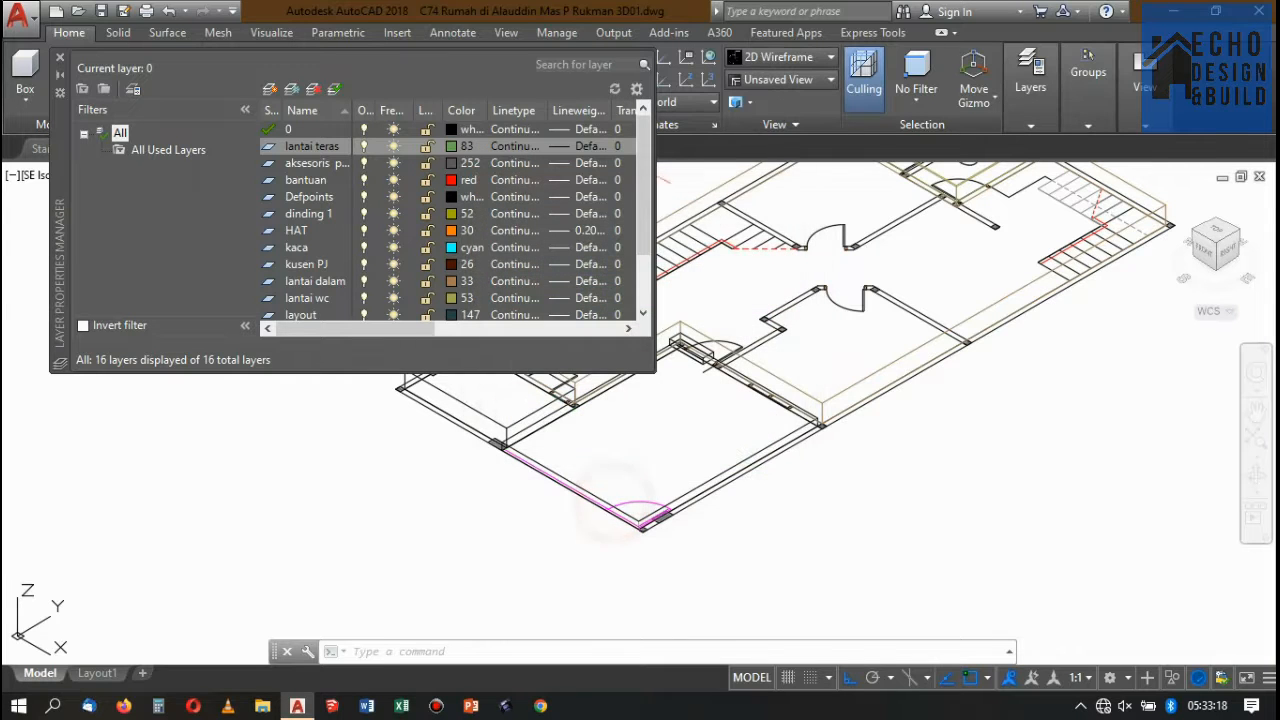
click(60, 57)
- Assign the small raised terrace slab at the front corner of the house to the "lantai teras" layer
scroll(434, 341, up, 2)
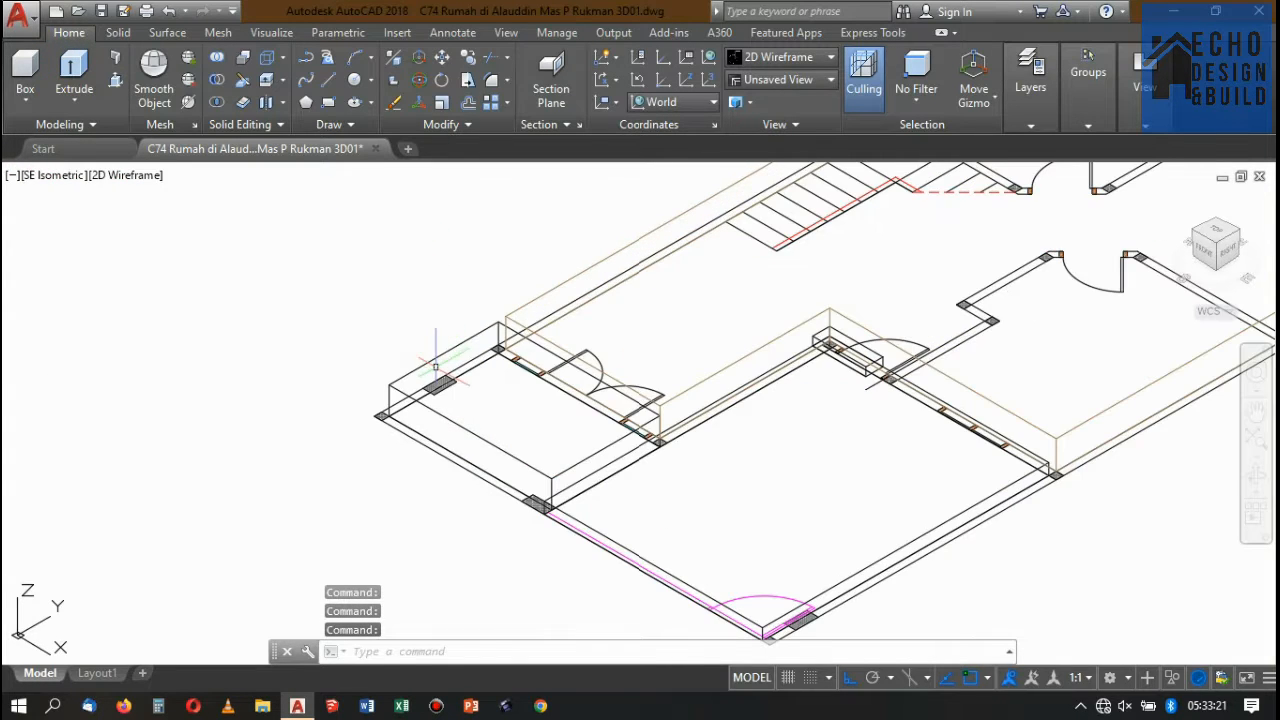
click(436, 366)
click(409, 343)
mouse_move(1050, 122)
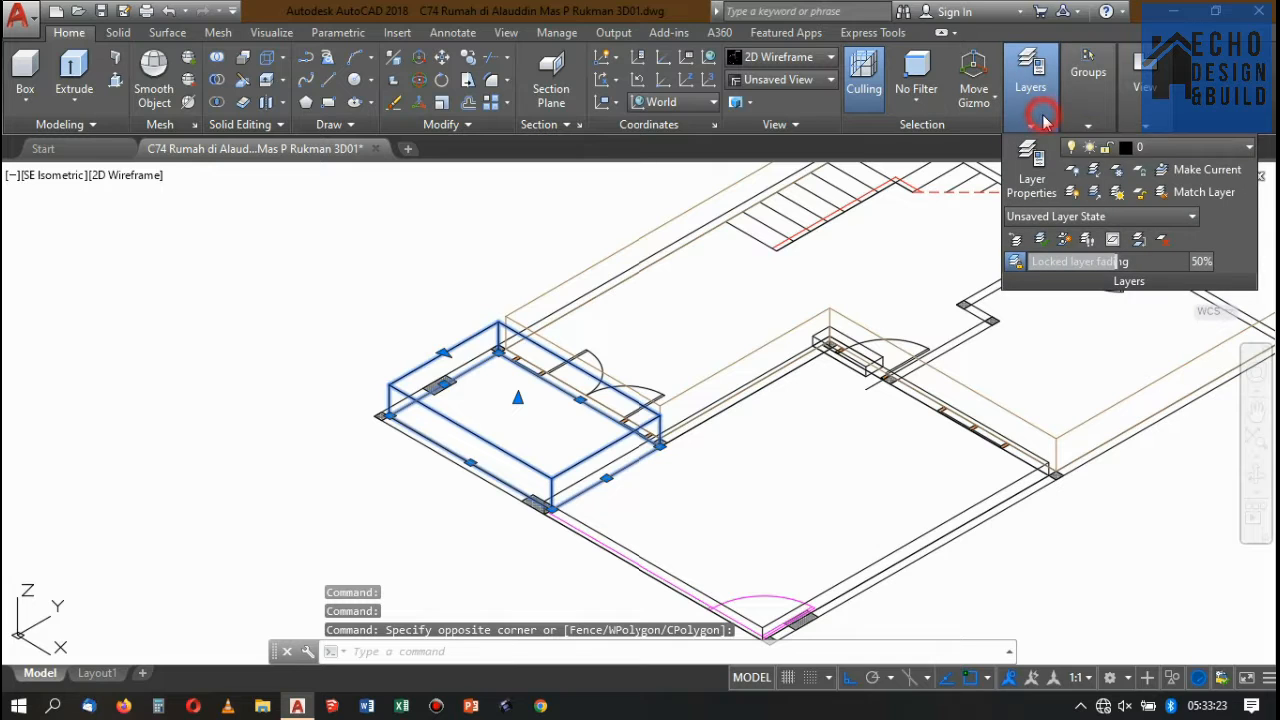
click(1163, 150)
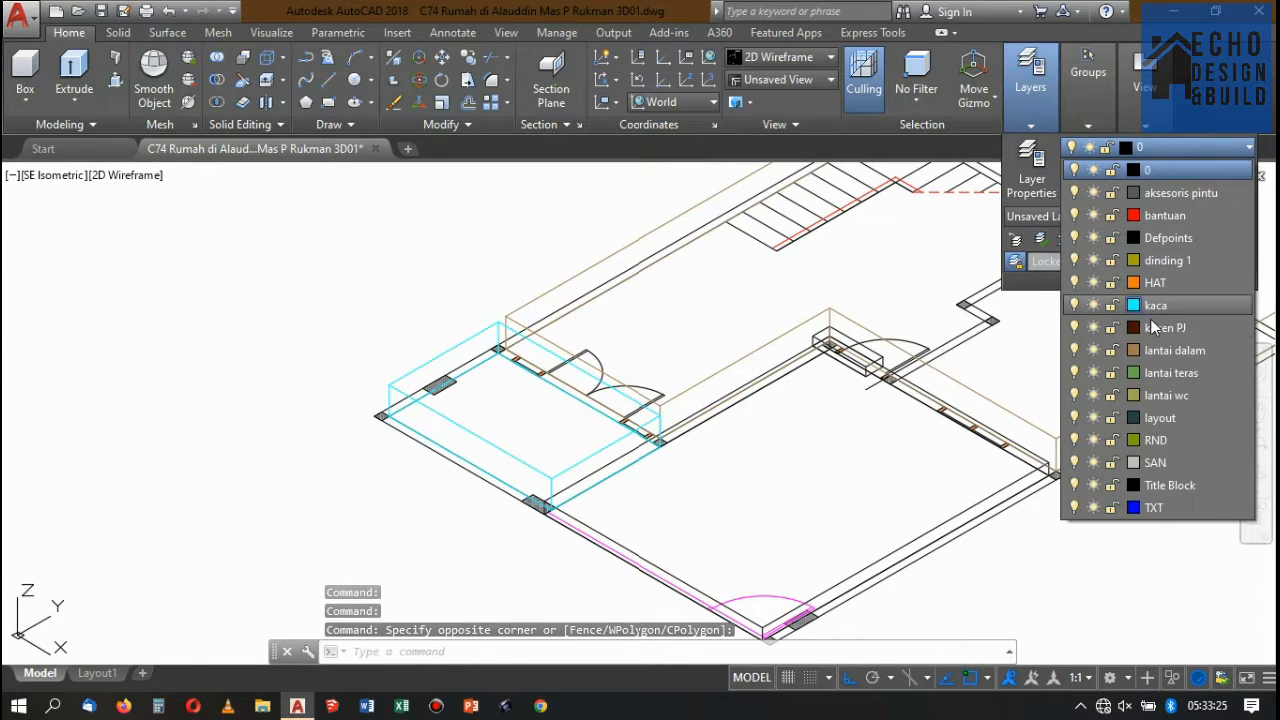
click(1170, 376)
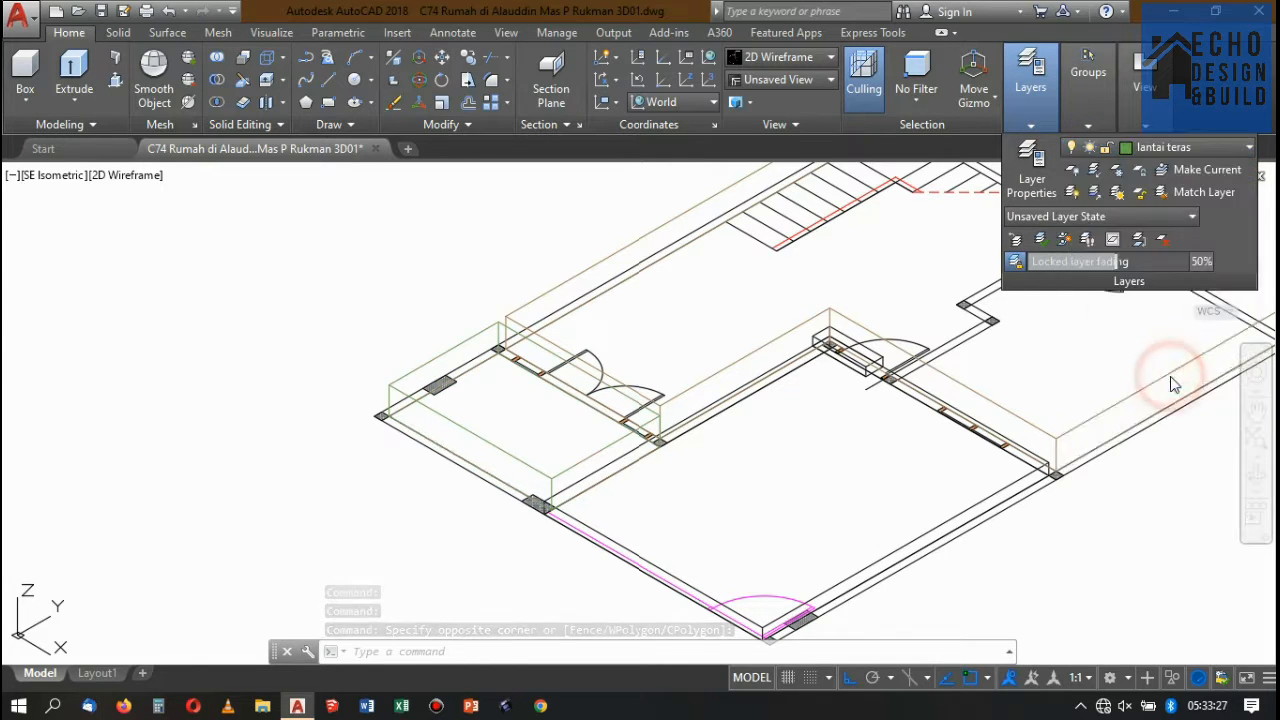
click(557, 400)
key(Escape)
scroll(586, 490, up, 2)
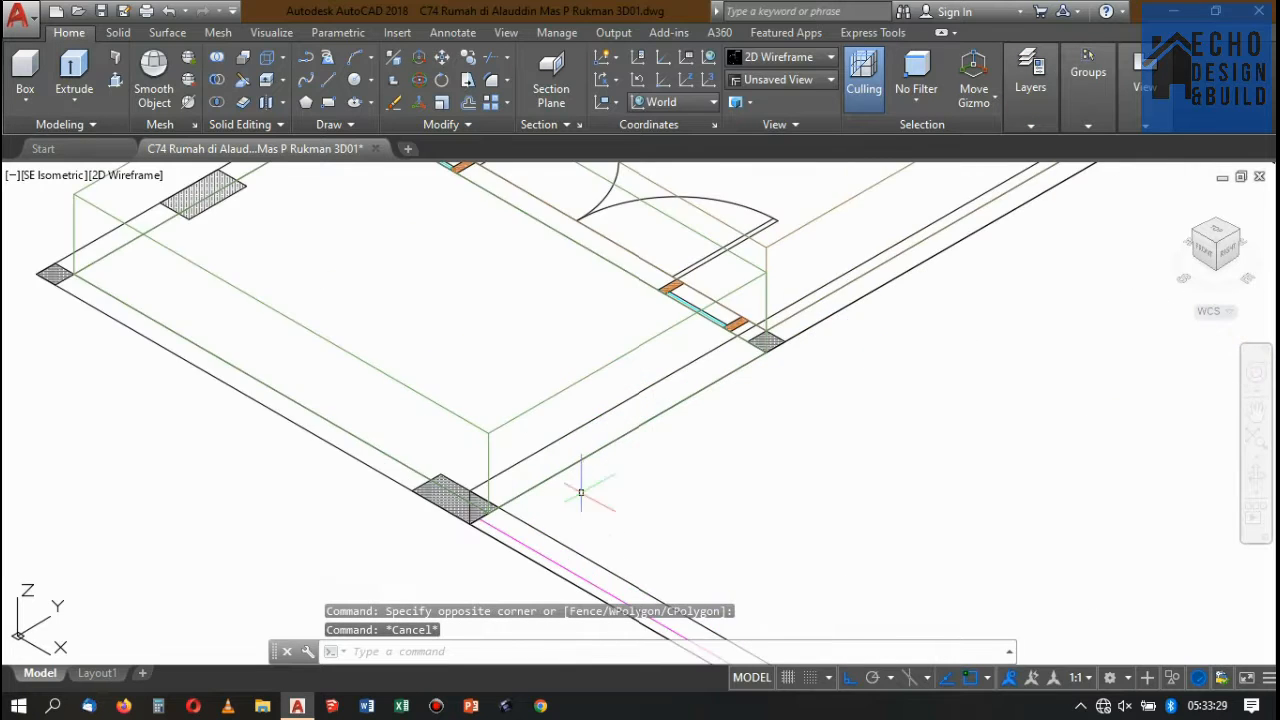
scroll(590, 470, down, 4)
scroll(630, 553, up, 5)
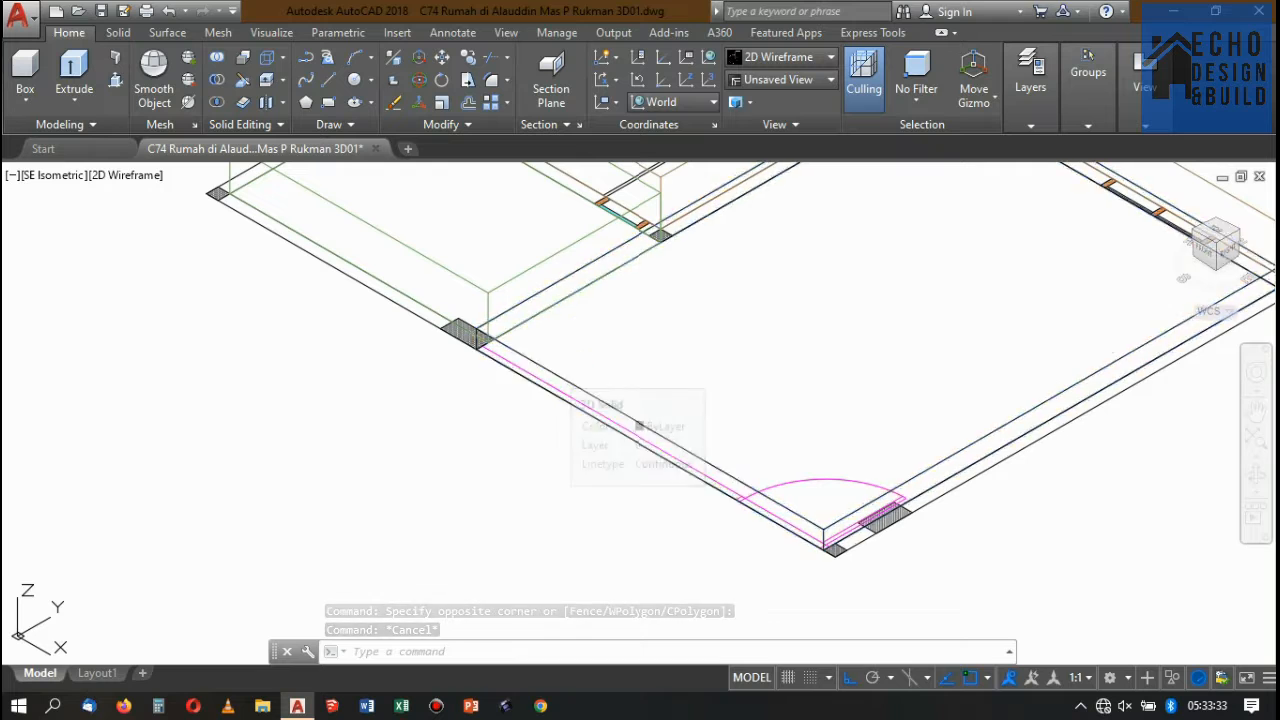
click(643, 426)
scroll(680, 340, down, 6)
scroll(751, 349, up, 6)
scroll(751, 349, down, 1)
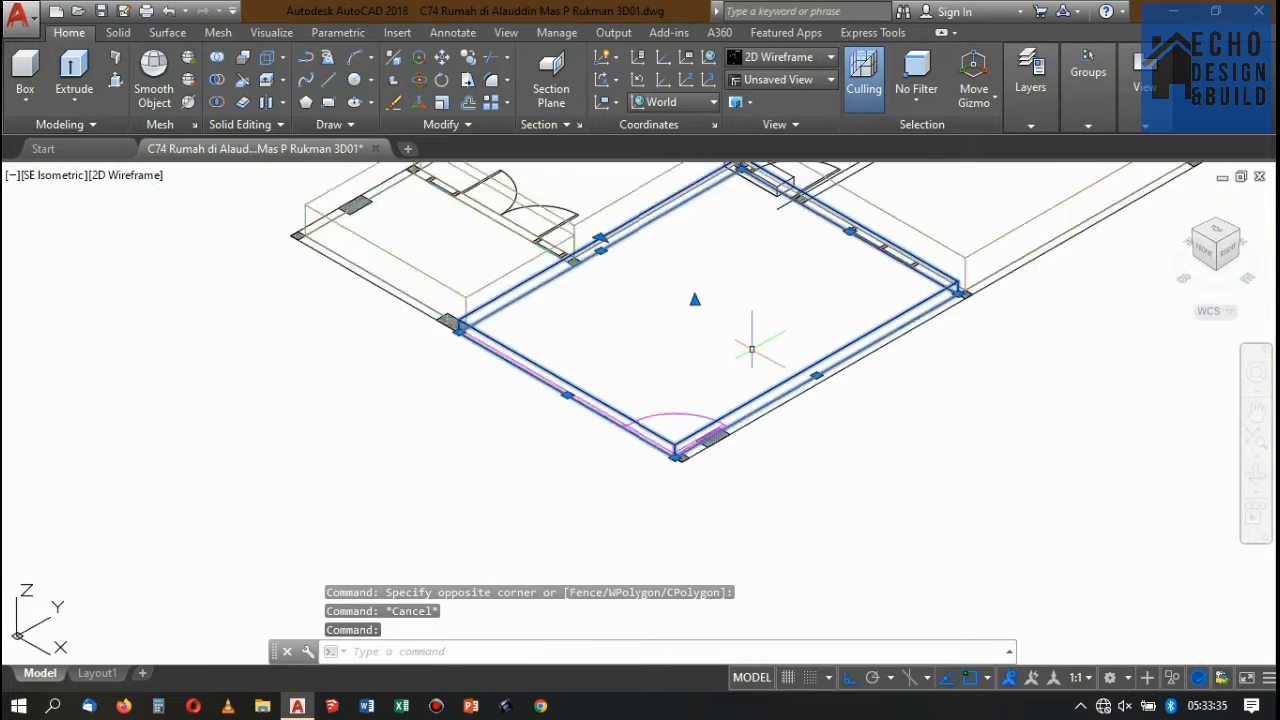
scroll(755, 350, up, 1)
scroll(754, 350, down, 5)
scroll(700, 370, down, 1)
scroll(700, 400, up, 3)
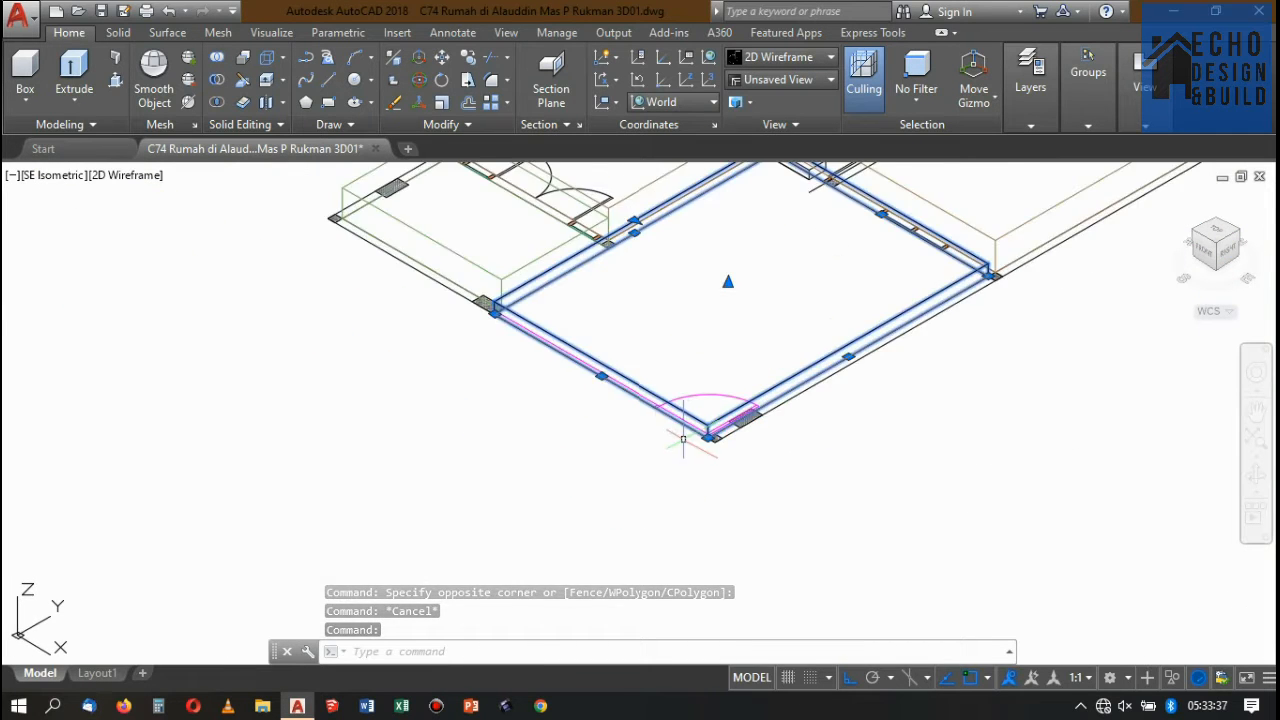
scroll(612, 390, down, 3)
scroll(612, 390, down, 2)
scroll(612, 390, up, 4)
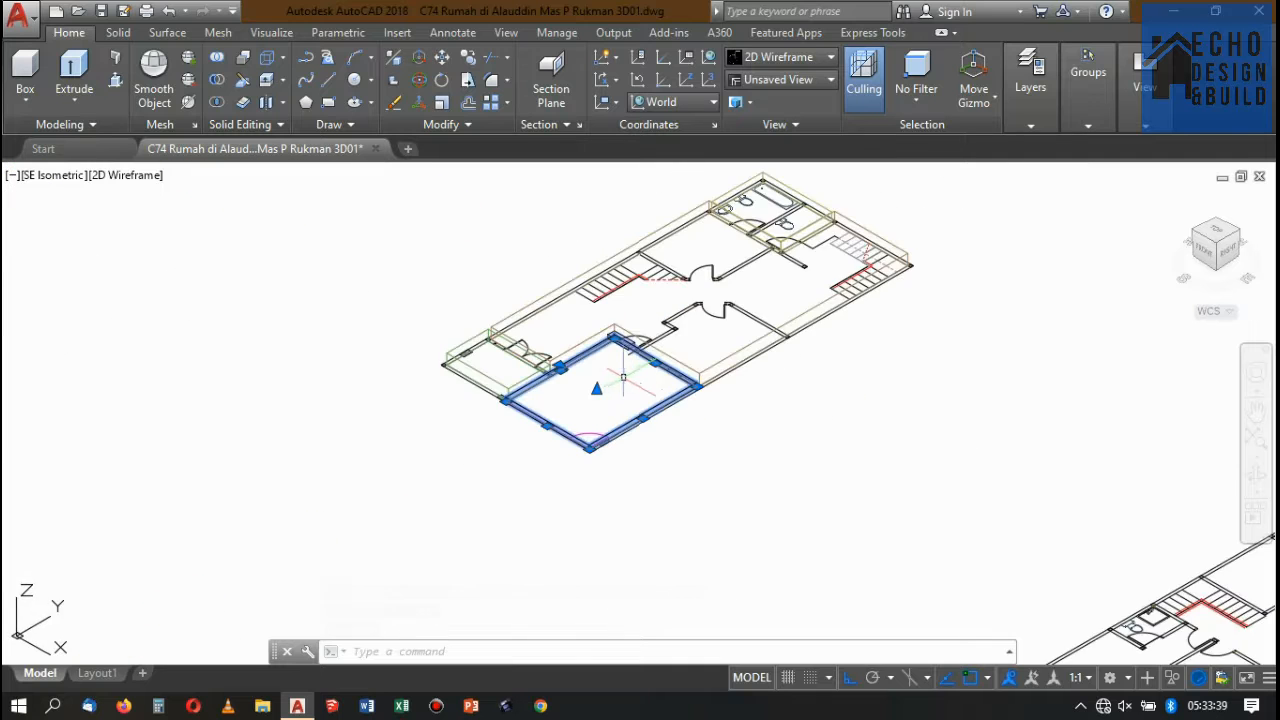
scroll(615, 385, down, 5)
scroll(610, 383, up, 5)
scroll(620, 365, down, 6)
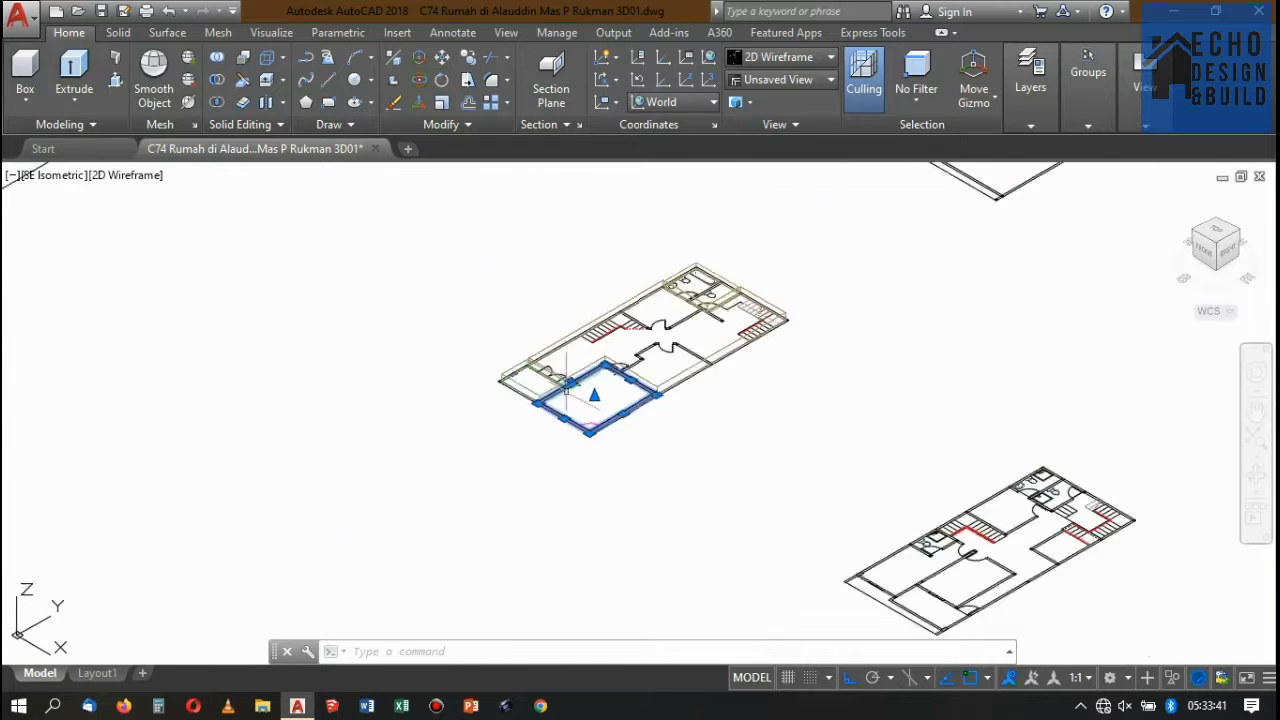
click(786, 60)
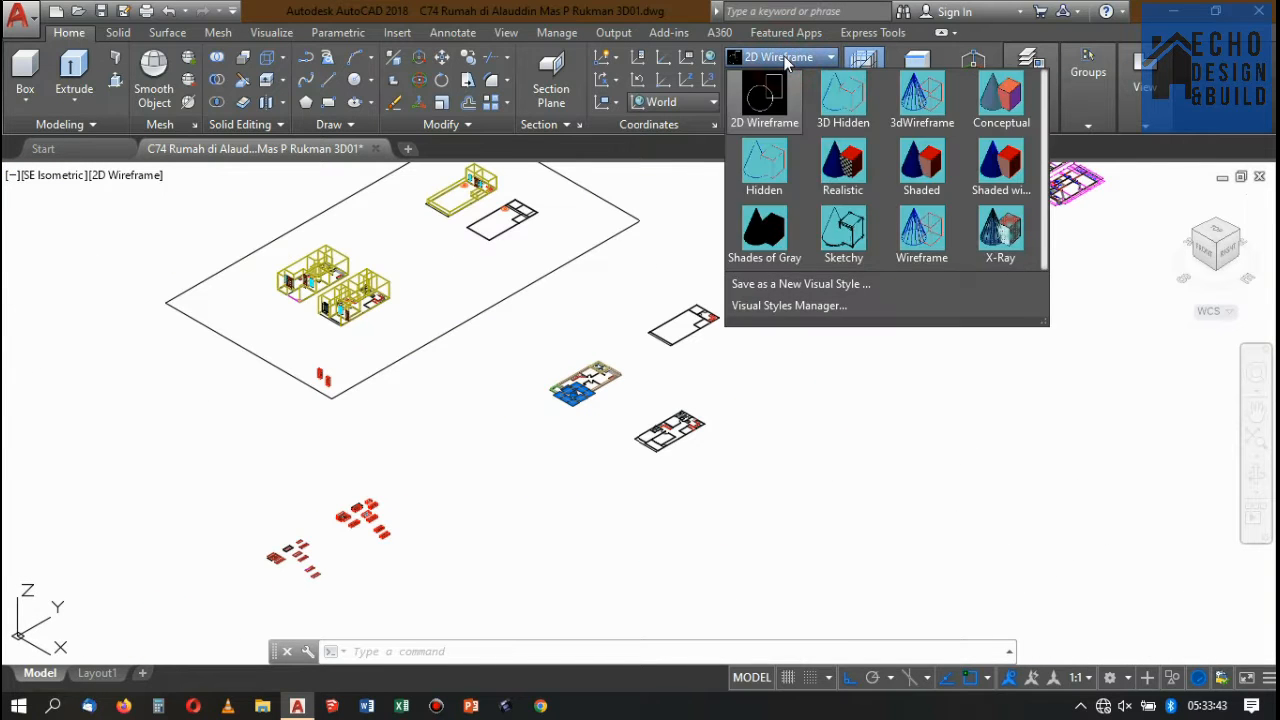
click(566, 19)
scroll(596, 440, up, 4)
key(Escape)
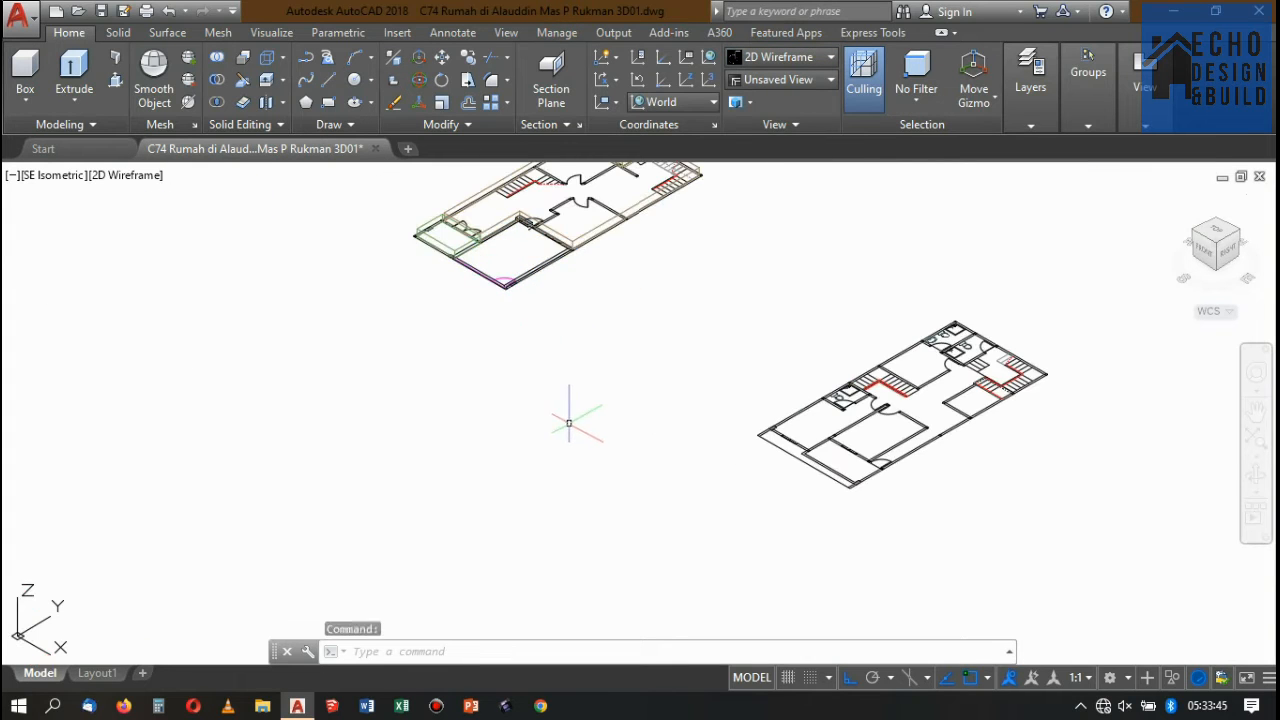
key(Escape)
- Match the properties of the small terrace slab onto the larger, lower front slab beside it
scroll(470, 289, up, 3)
scroll(455, 280, up, 3)
scroll(486, 349, down, 3)
scroll(468, 237, up, 3)
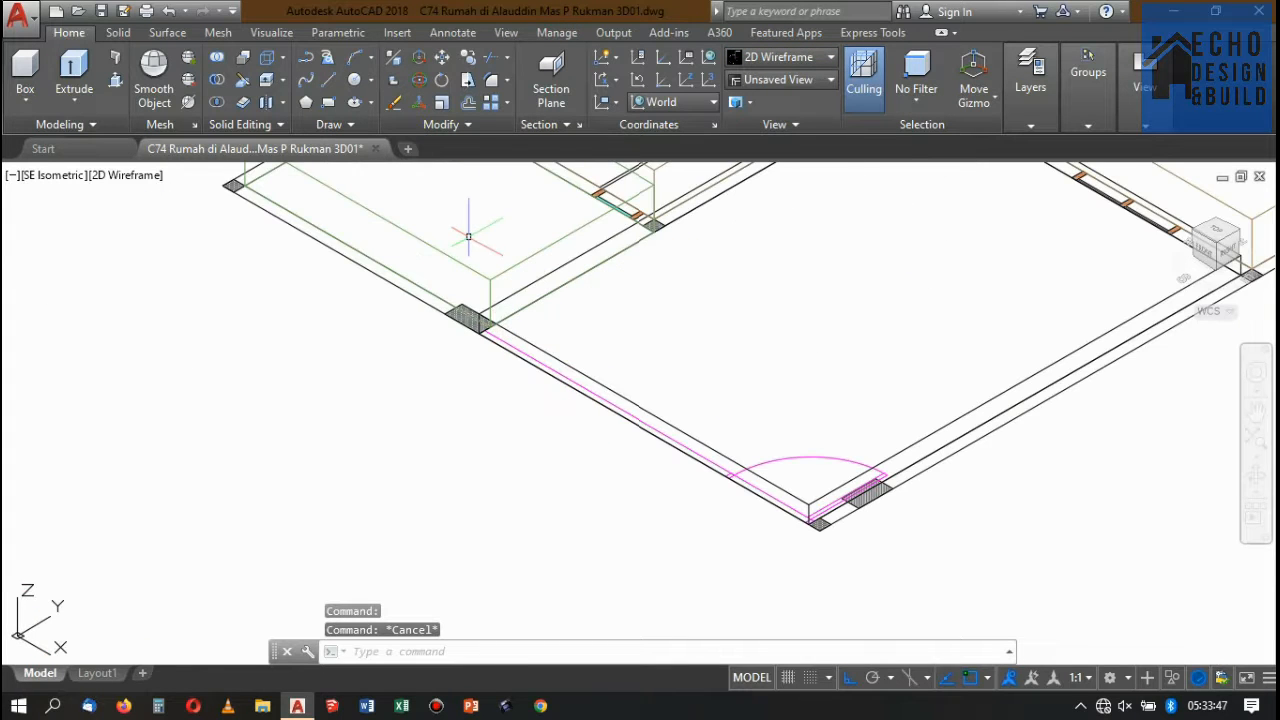
text(ma)
key(Return)
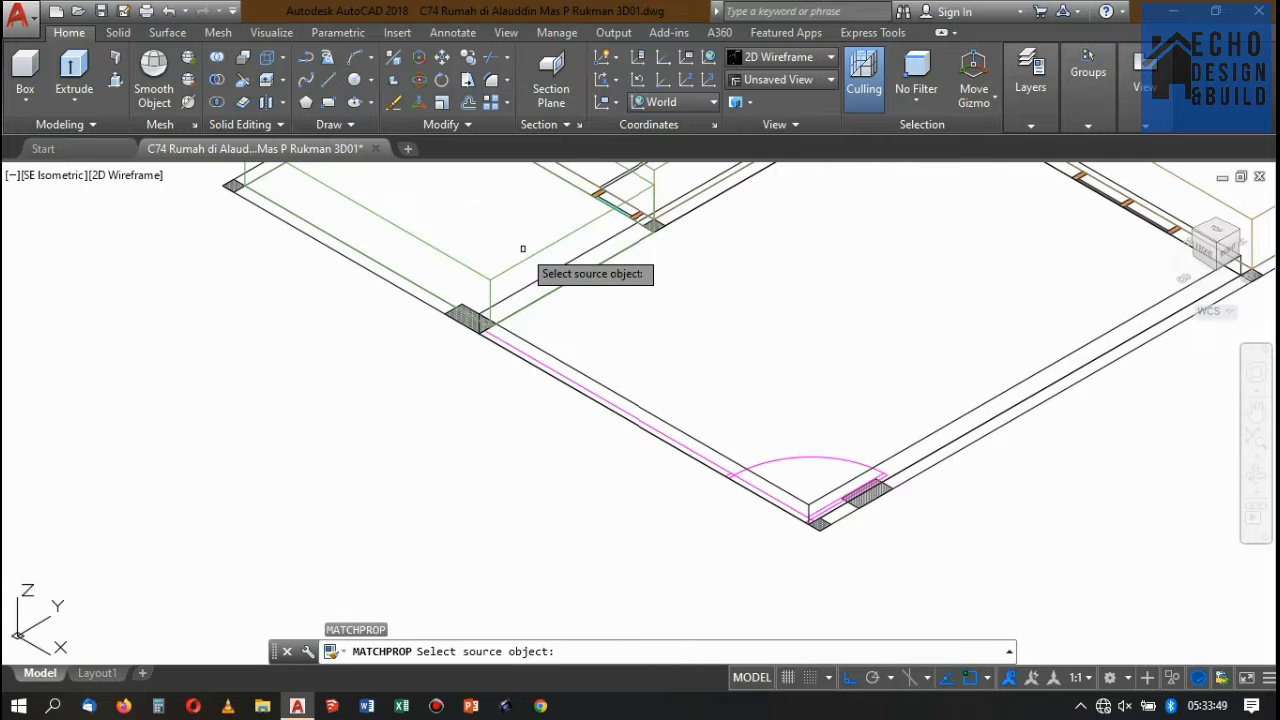
click(527, 257)
click(546, 333)
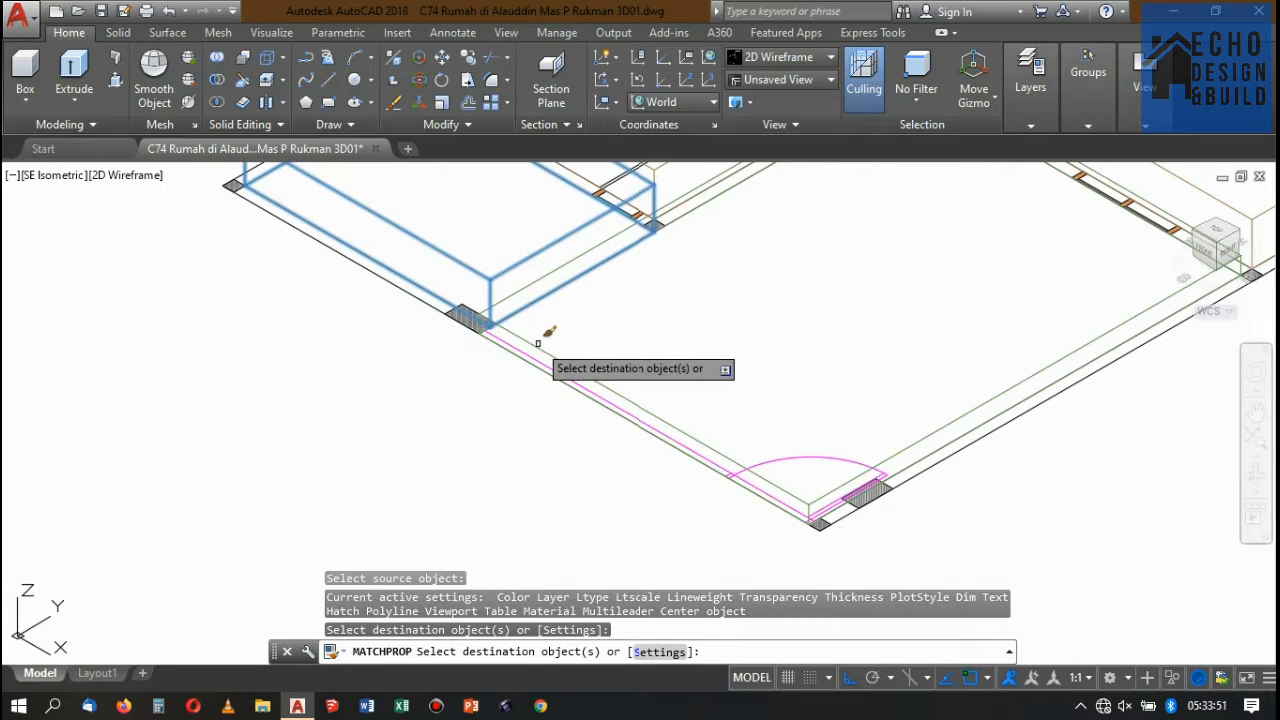
key(Return)
- Switch the visual style to Conceptual to show the floor slabs shaded in their layer colors
scroll(644, 316, down, 6)
scroll(600, 314, up, 3)
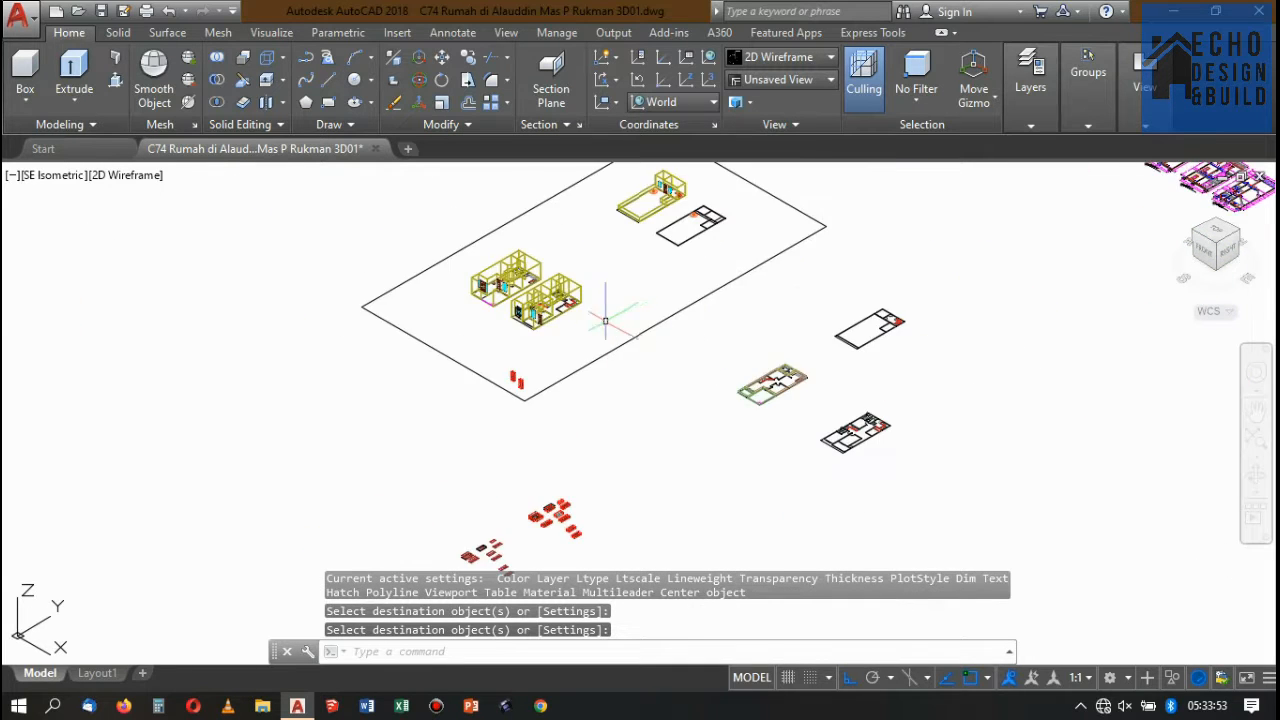
scroll(517, 305, up, 3)
scroll(726, 363, down, 6)
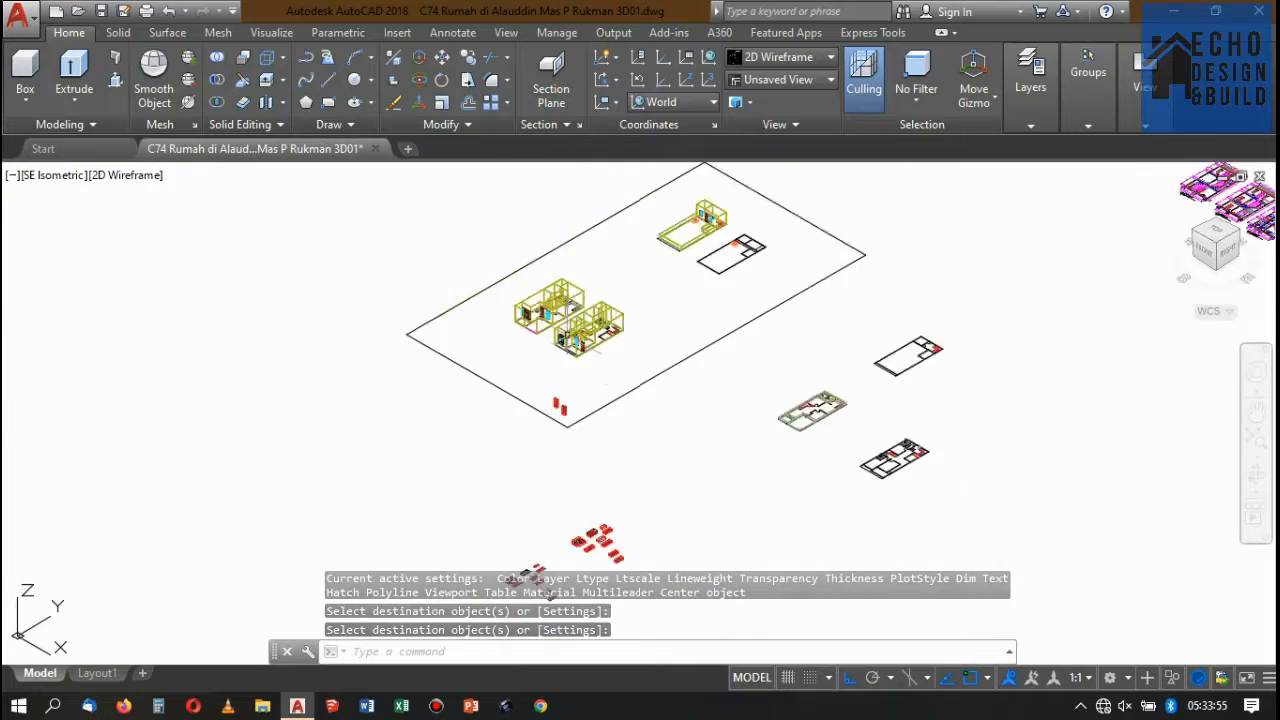
scroll(726, 363, up, 6)
scroll(493, 405, down, 5)
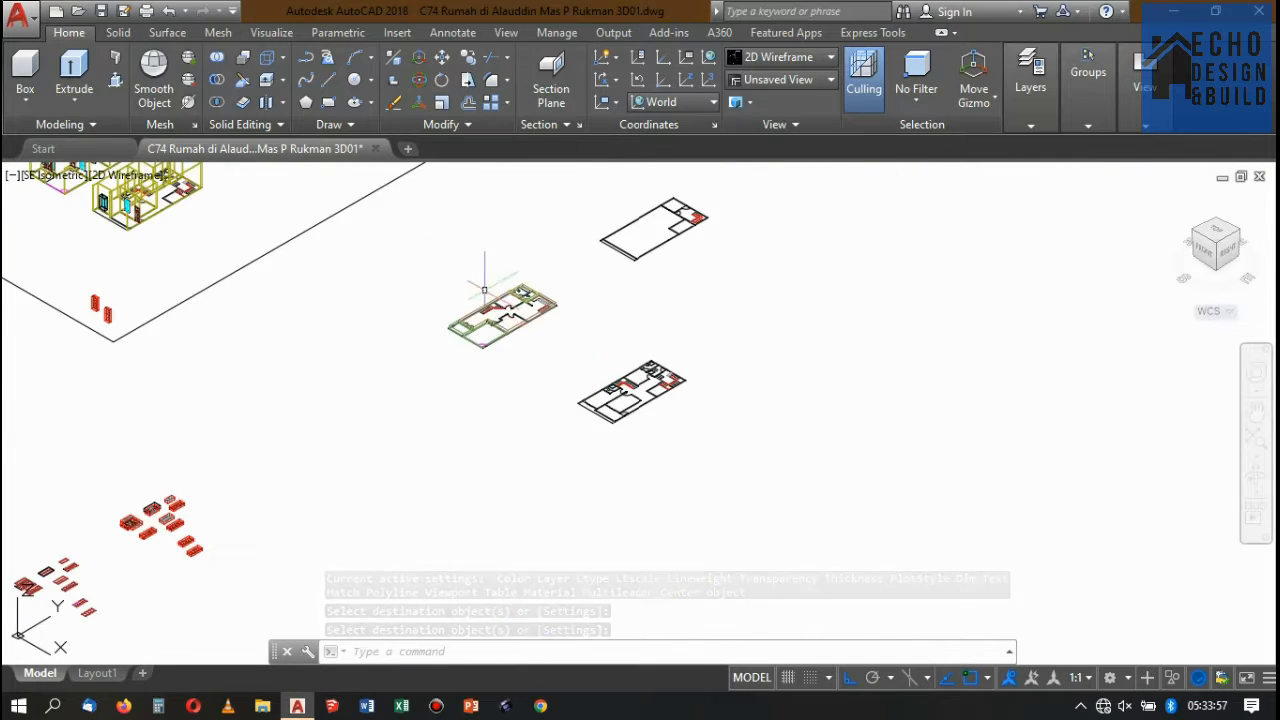
scroll(486, 295, up, 6)
scroll(610, 390, down, 2)
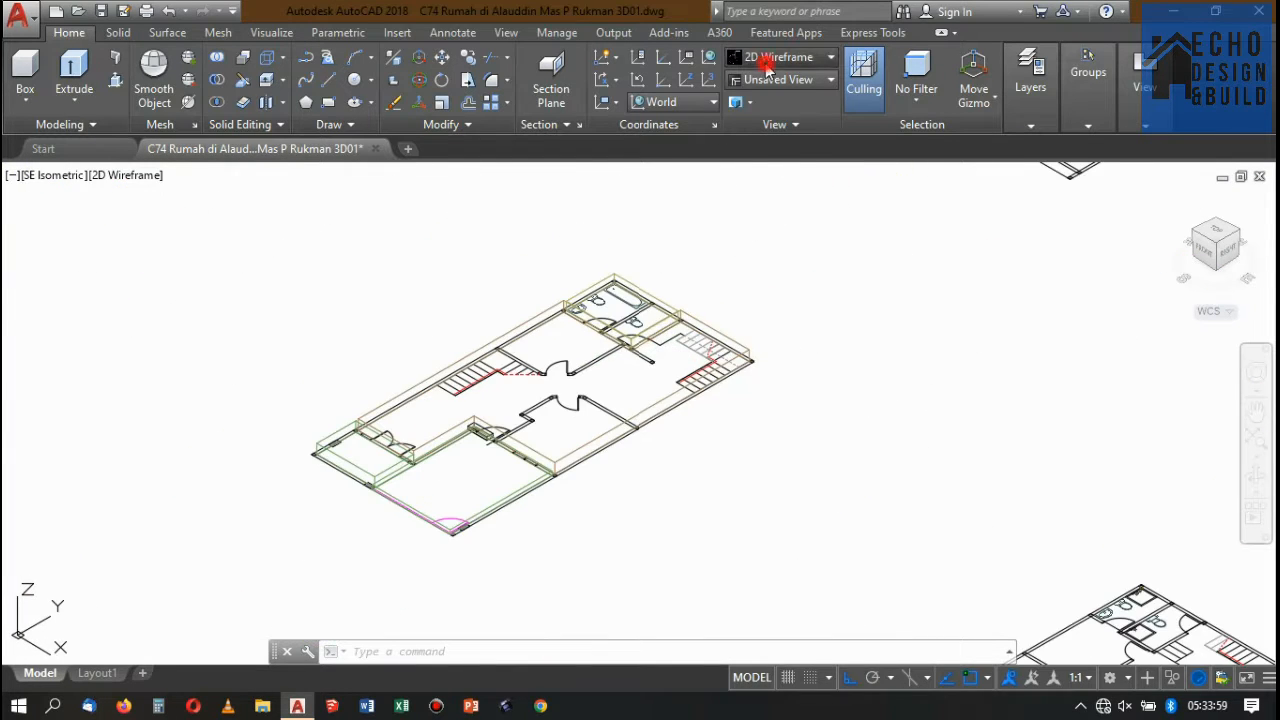
click(770, 58)
click(1000, 100)
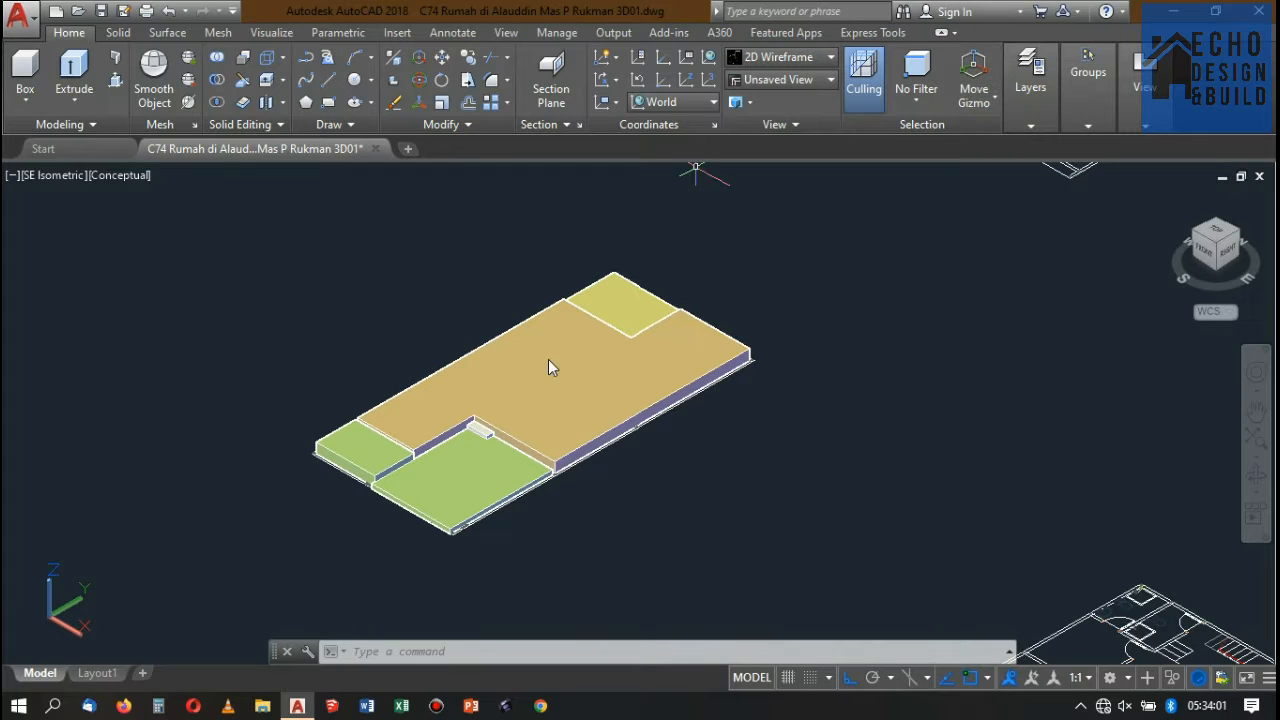
- Match the properties of the small terrace slab onto the white entrance step in the inner corner
scroll(515, 370, up, 1)
scroll(386, 480, up, 2)
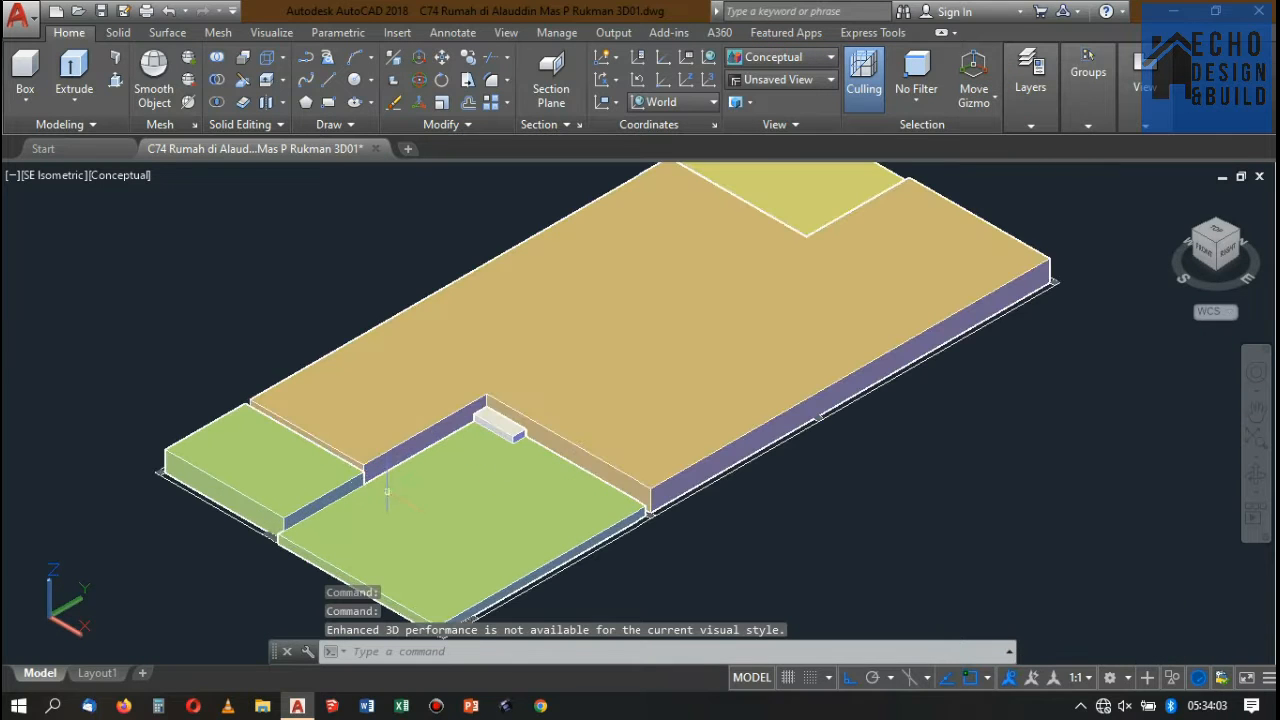
text(ma)
key(Return)
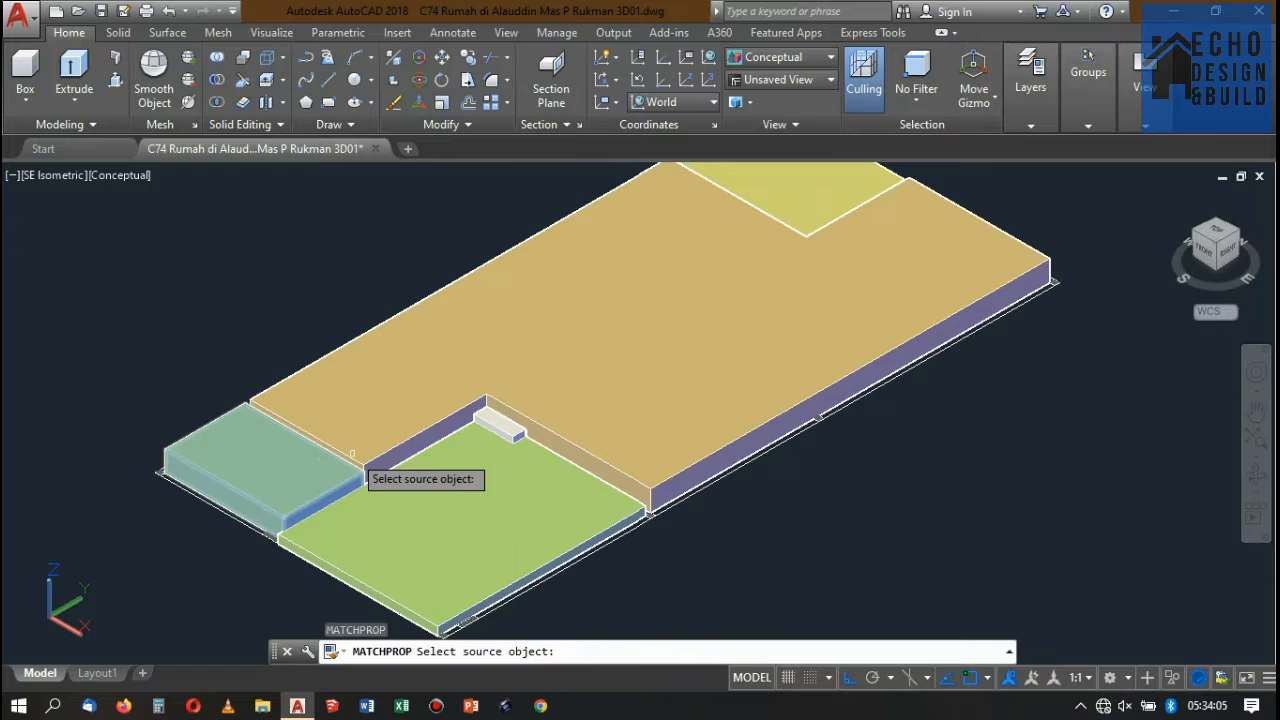
click(310, 498)
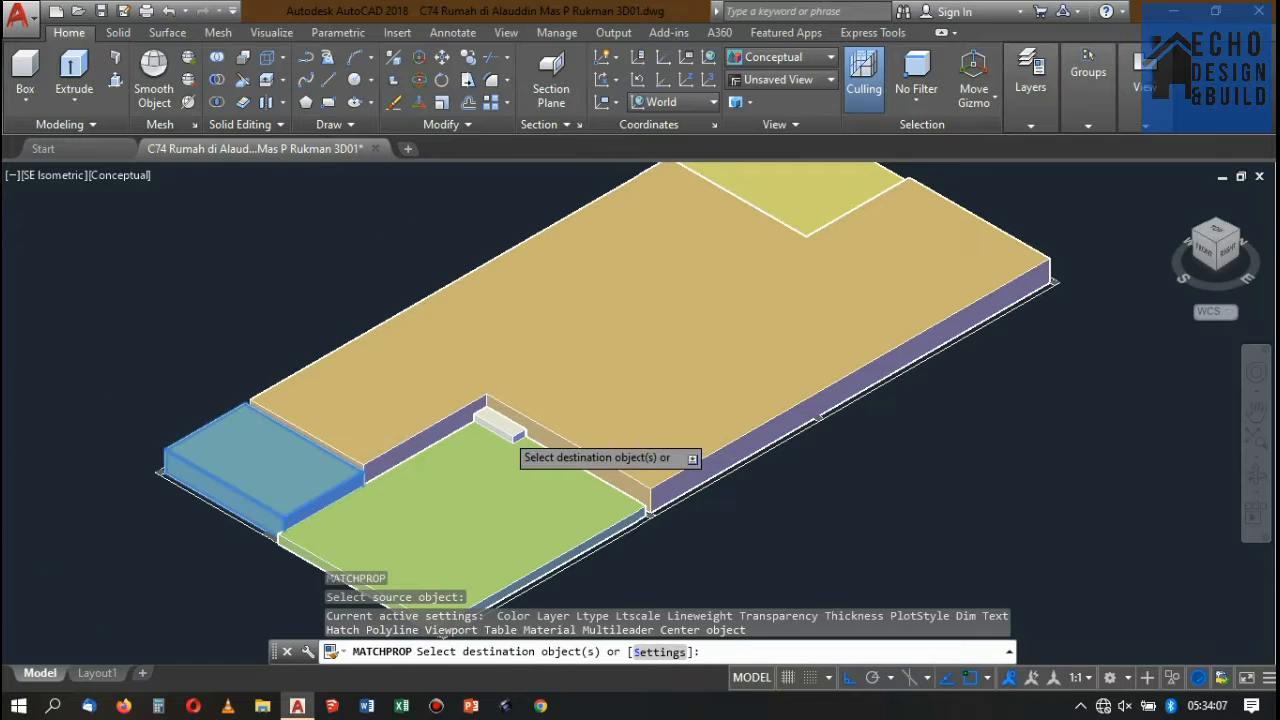
scroll(514, 421, up, 2)
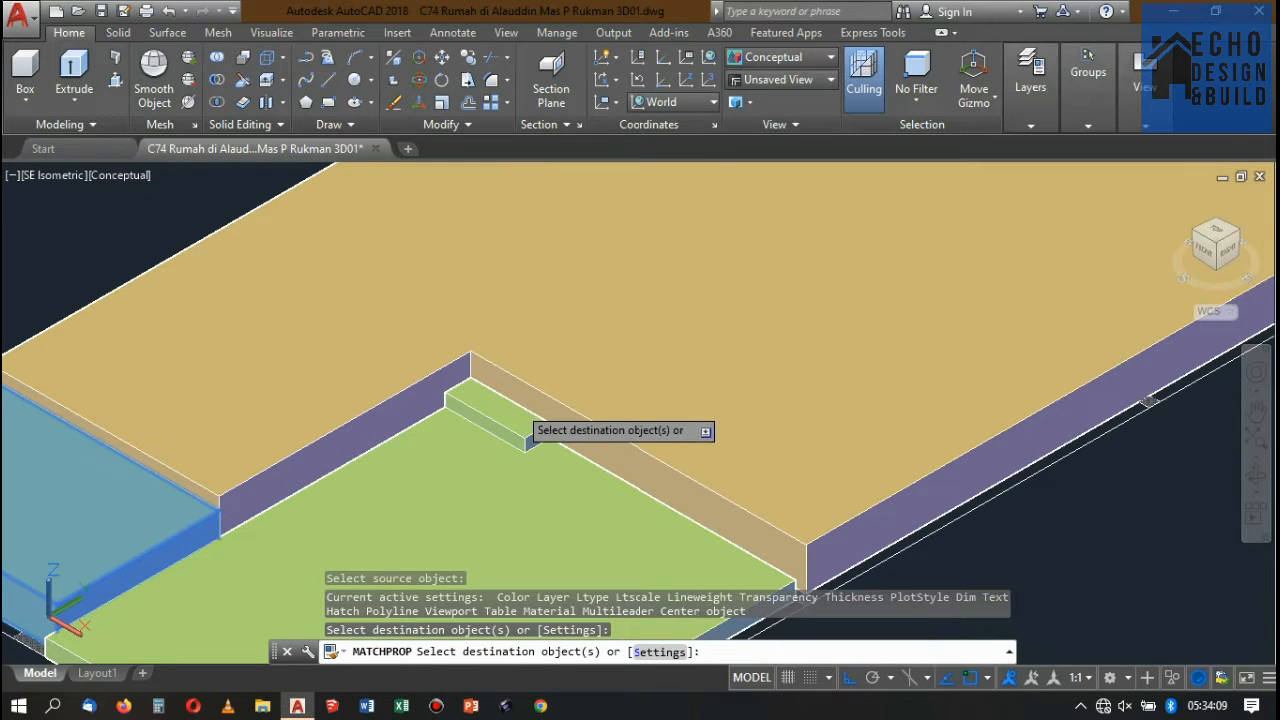
key(Return)
- Group the rear slab, the main floor slab and the two front terrace slabs into one unnamed group
scroll(527, 441, down, 6)
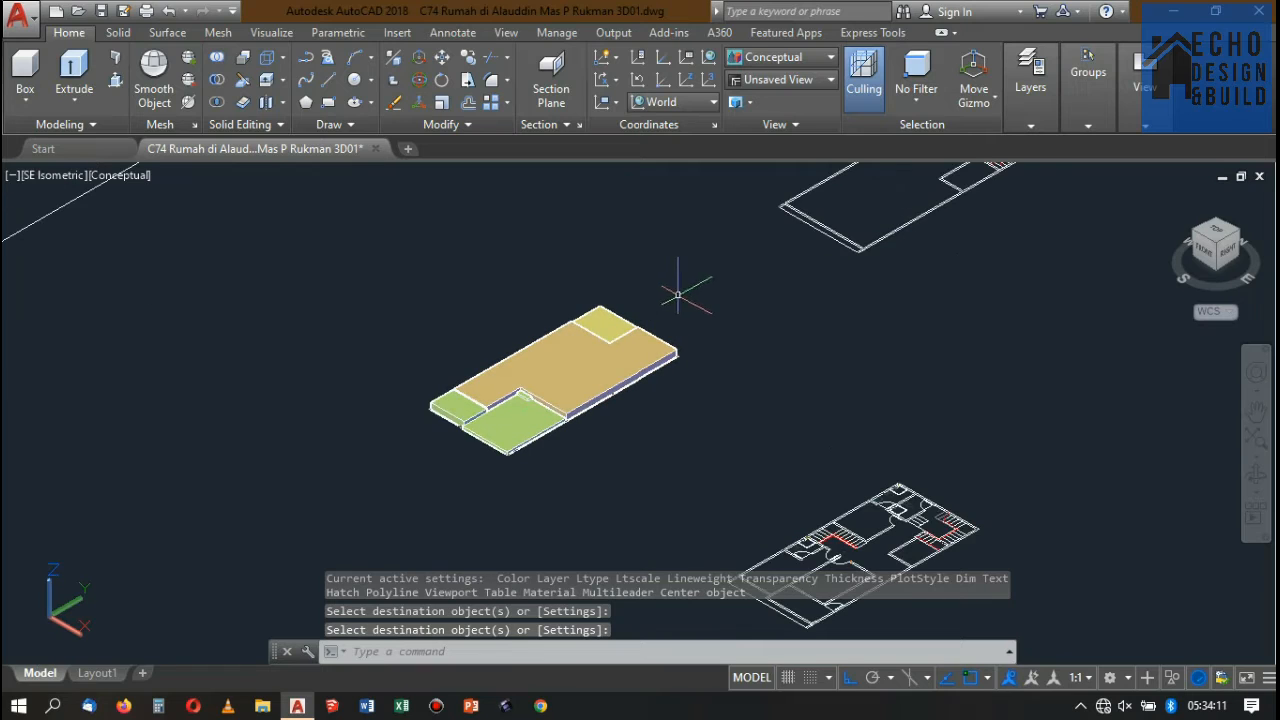
click(593, 305)
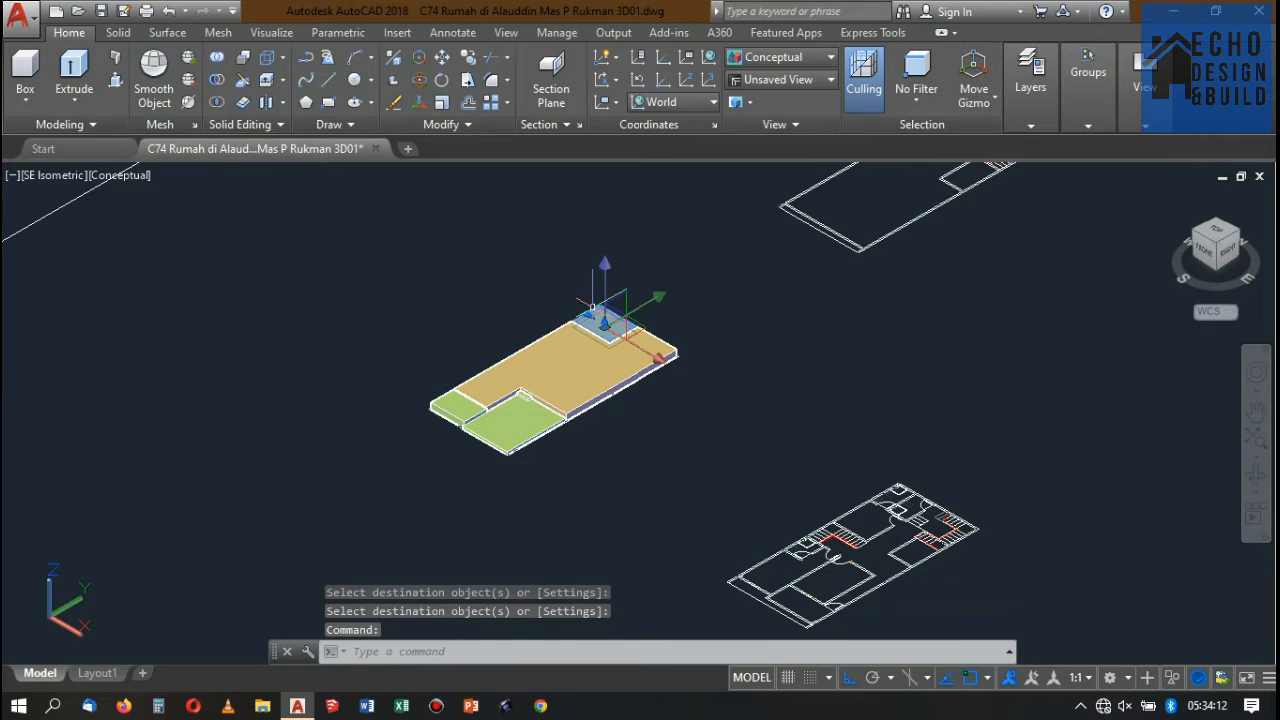
click(512, 352)
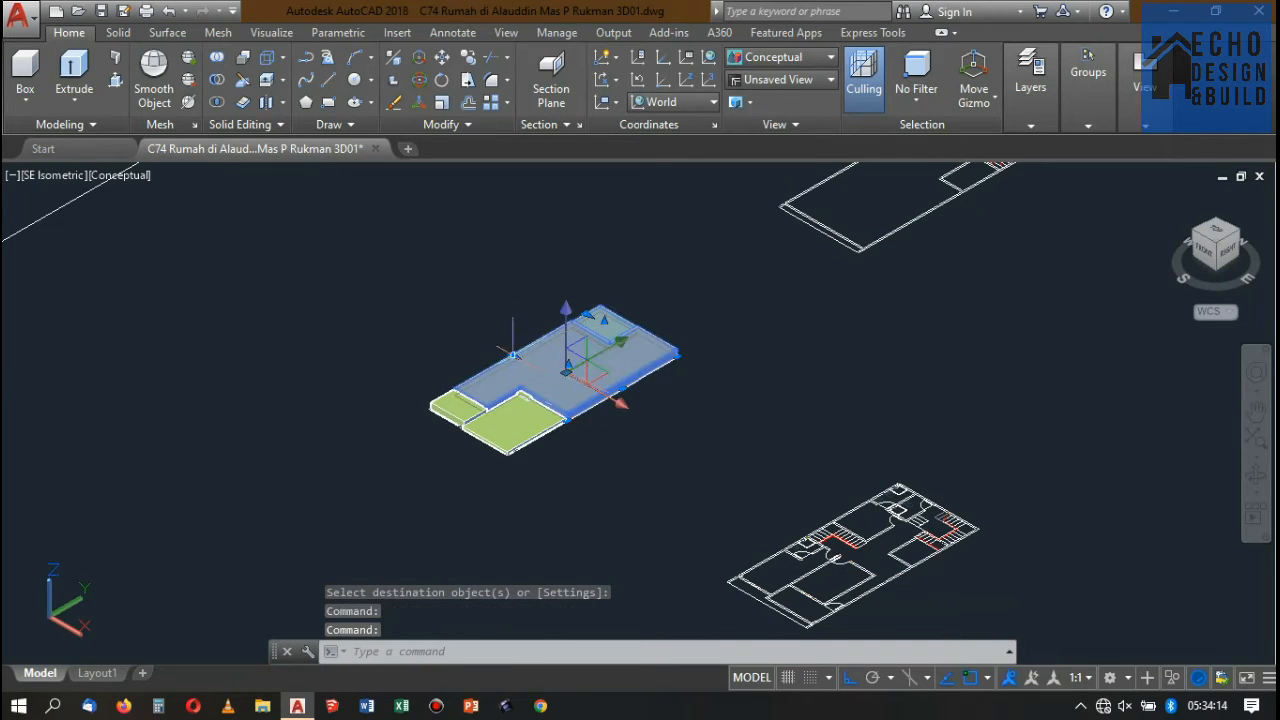
click(546, 426)
scroll(429, 400, up, 5)
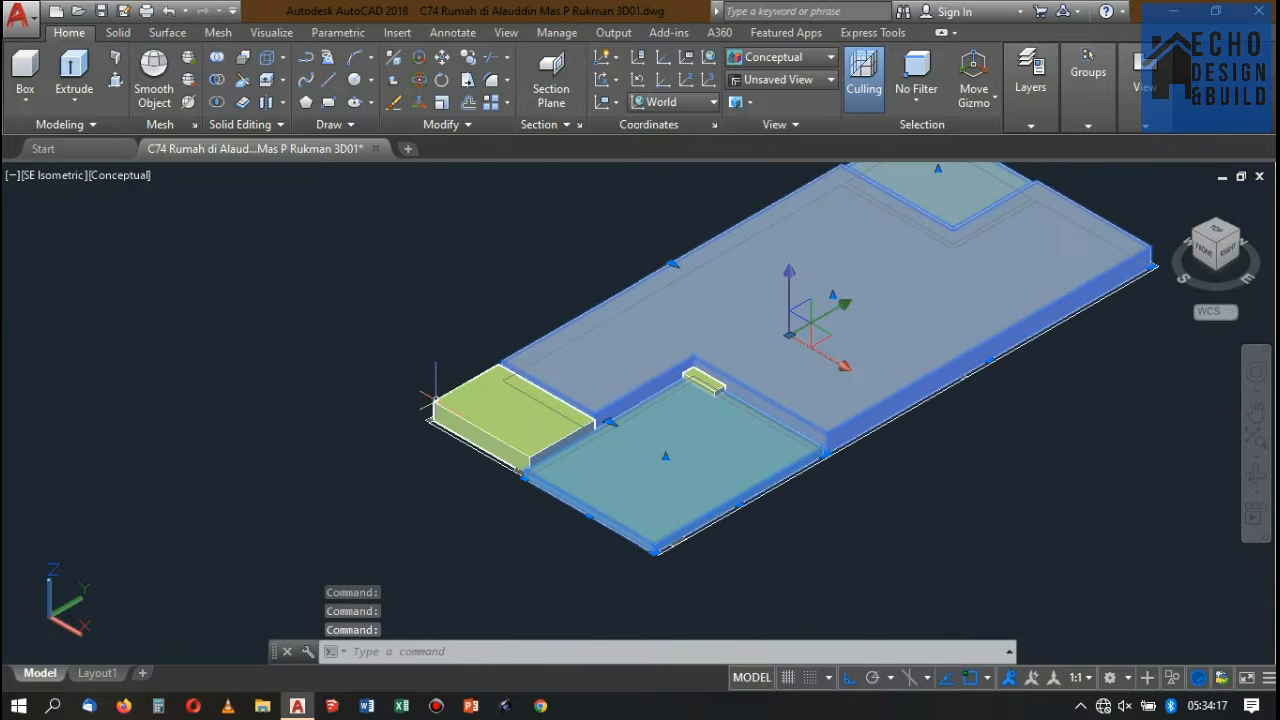
click(1100, 126)
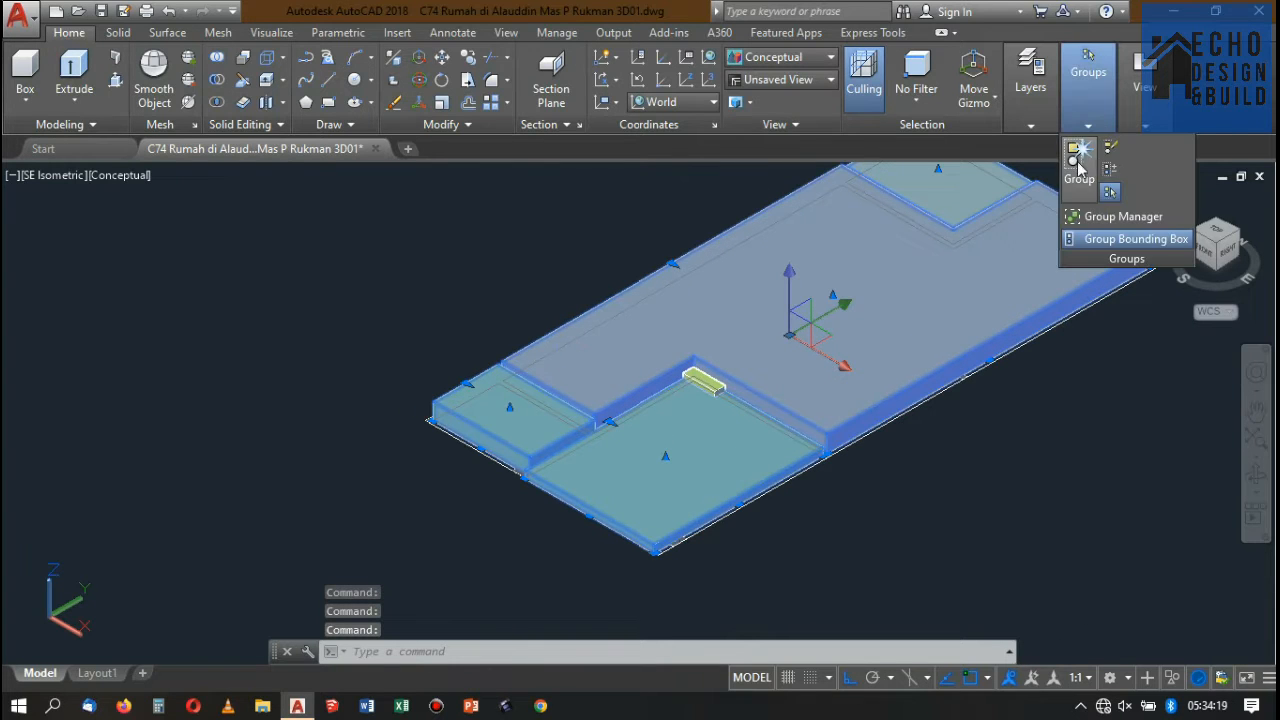
key(Escape)
scroll(766, 330, down, 5)
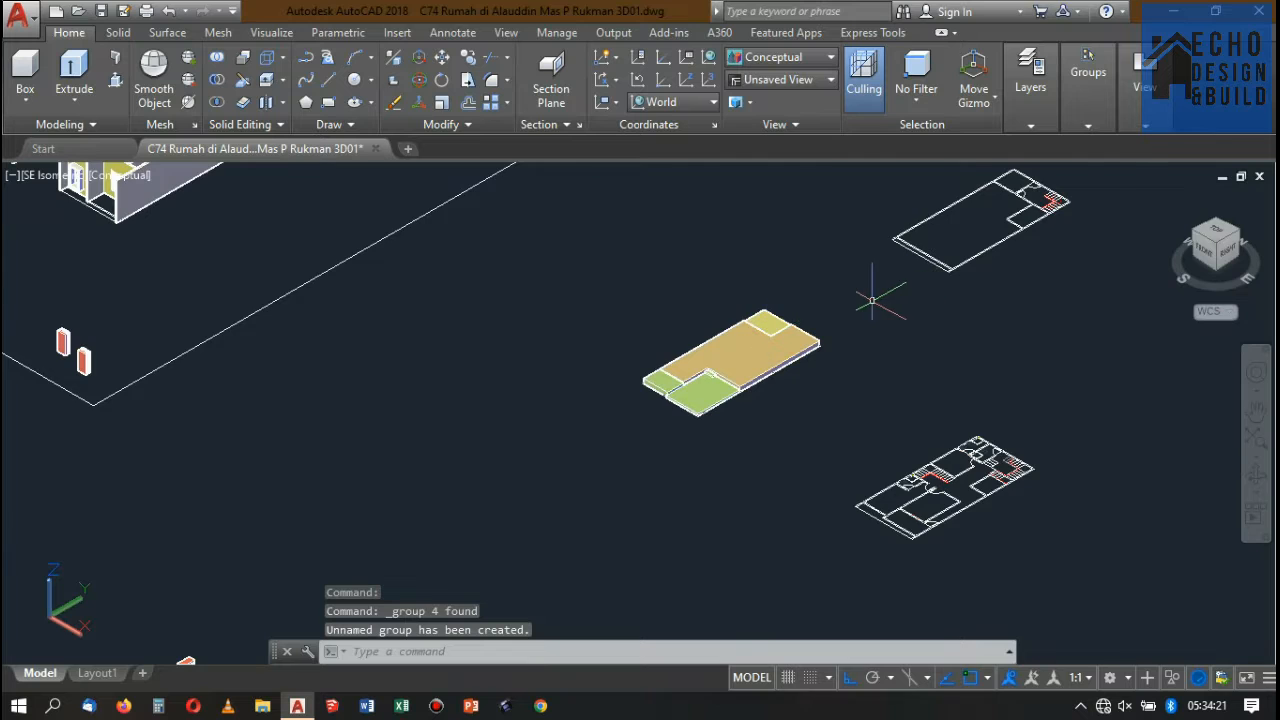
- Examine the two floor plans beside the grouped slabs, especially the rear rooms and staircase of the upper plan
scroll(872, 300, down, 2)
scroll(990, 225, up, 10)
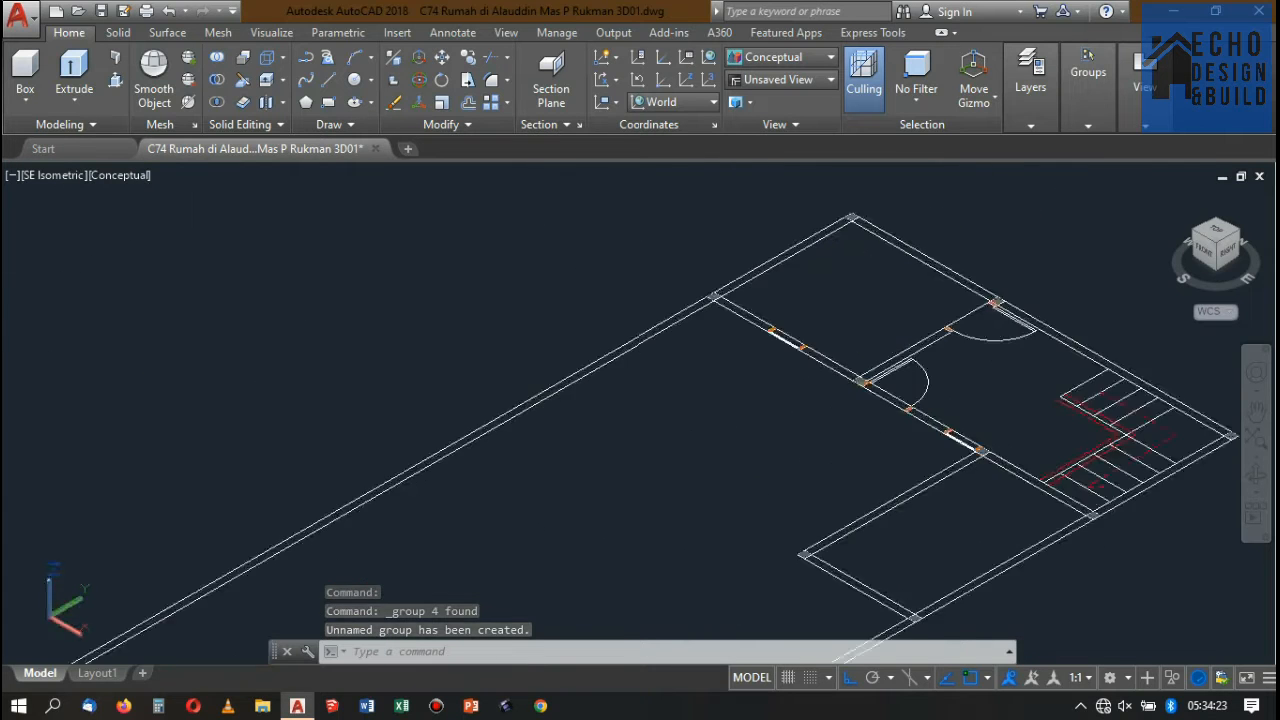
scroll(850, 270, down, 5)
scroll(857, 277, up, 5)
scroll(850, 275, down, 6)
scroll(835, 283, up, 2)
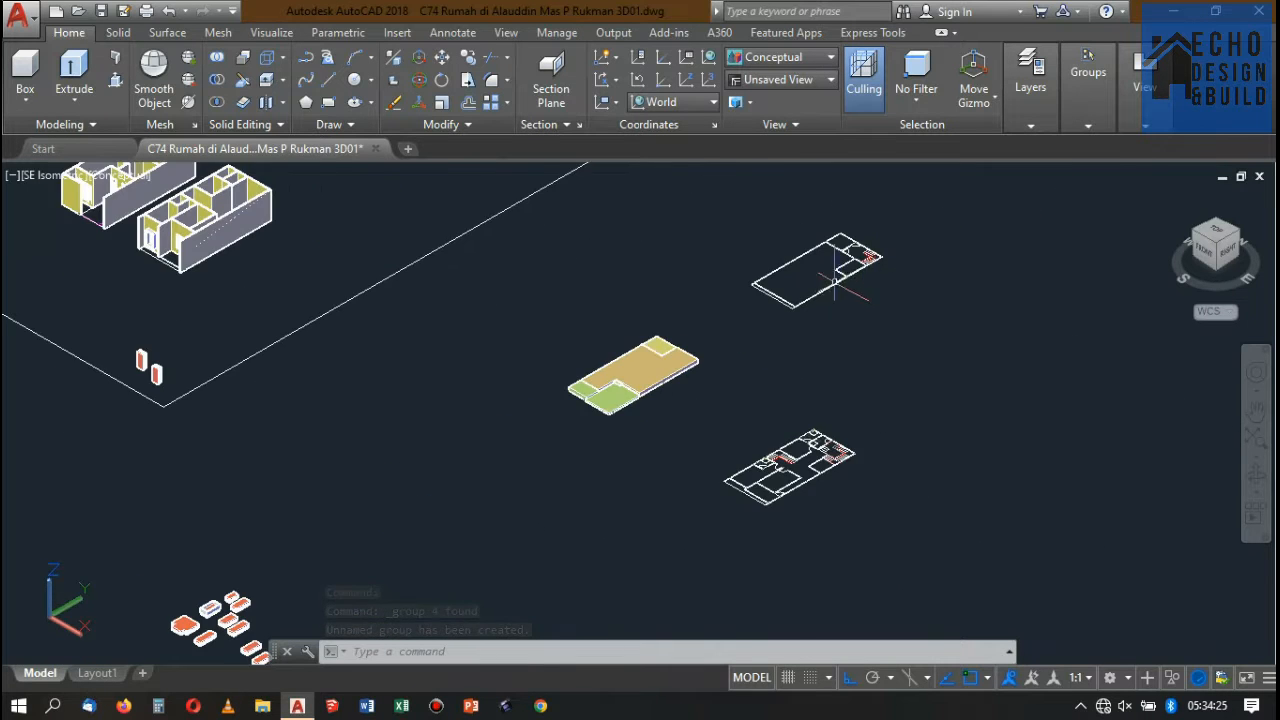
scroll(835, 283, down, 3)
scroll(800, 300, up, 9)
scroll(716, 312, down, 4)
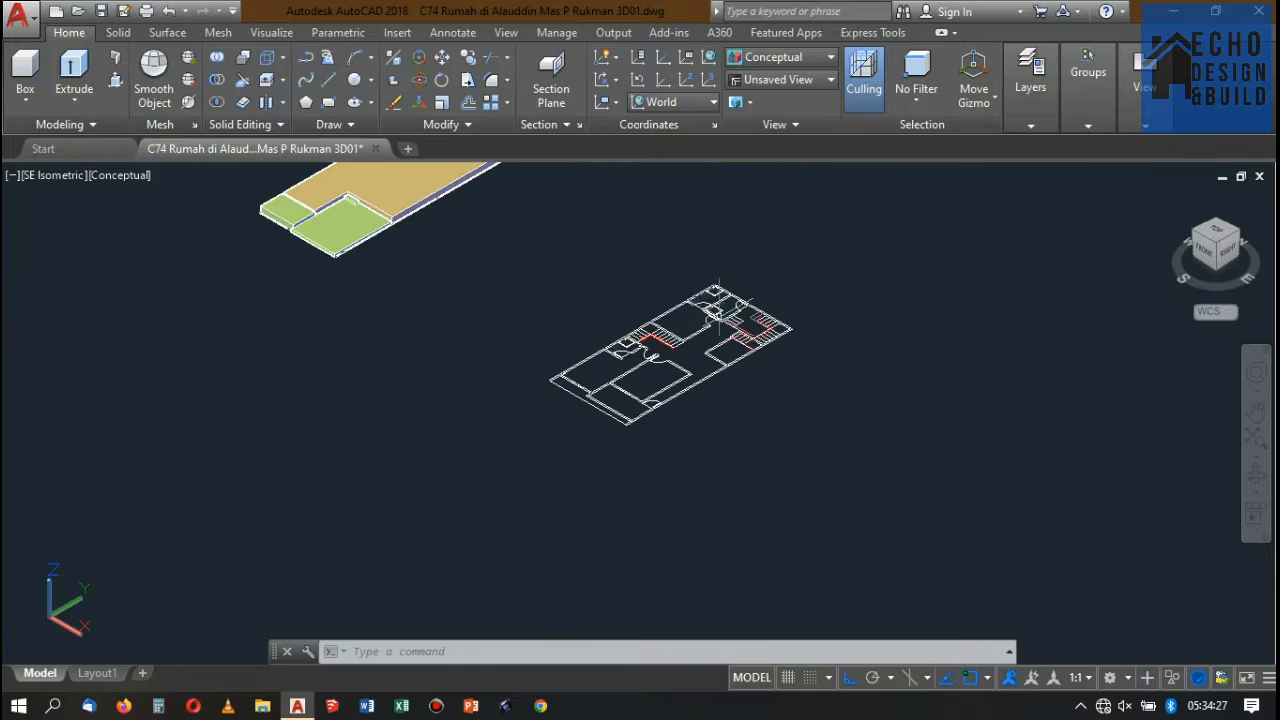
scroll(716, 312, up, 3)
scroll(712, 330, down, 4)
scroll(720, 380, up, 3)
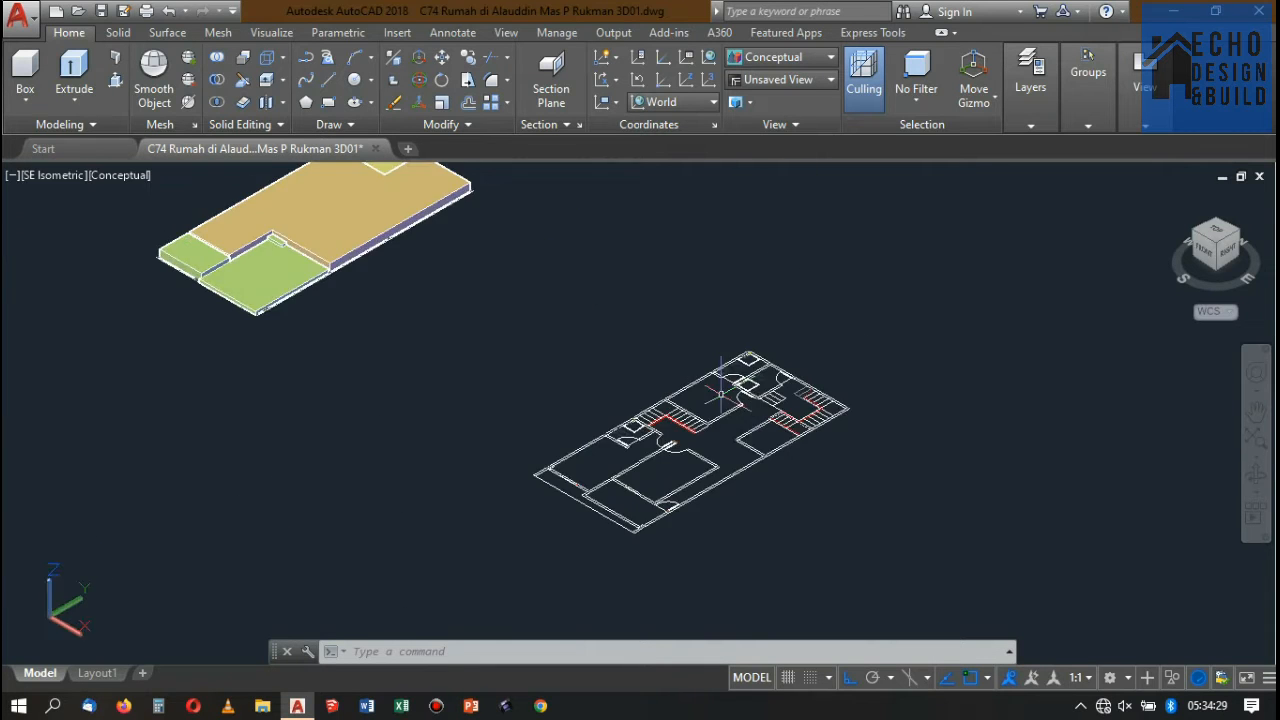
scroll(720, 393, down, 3)
scroll(770, 240, up, 7)
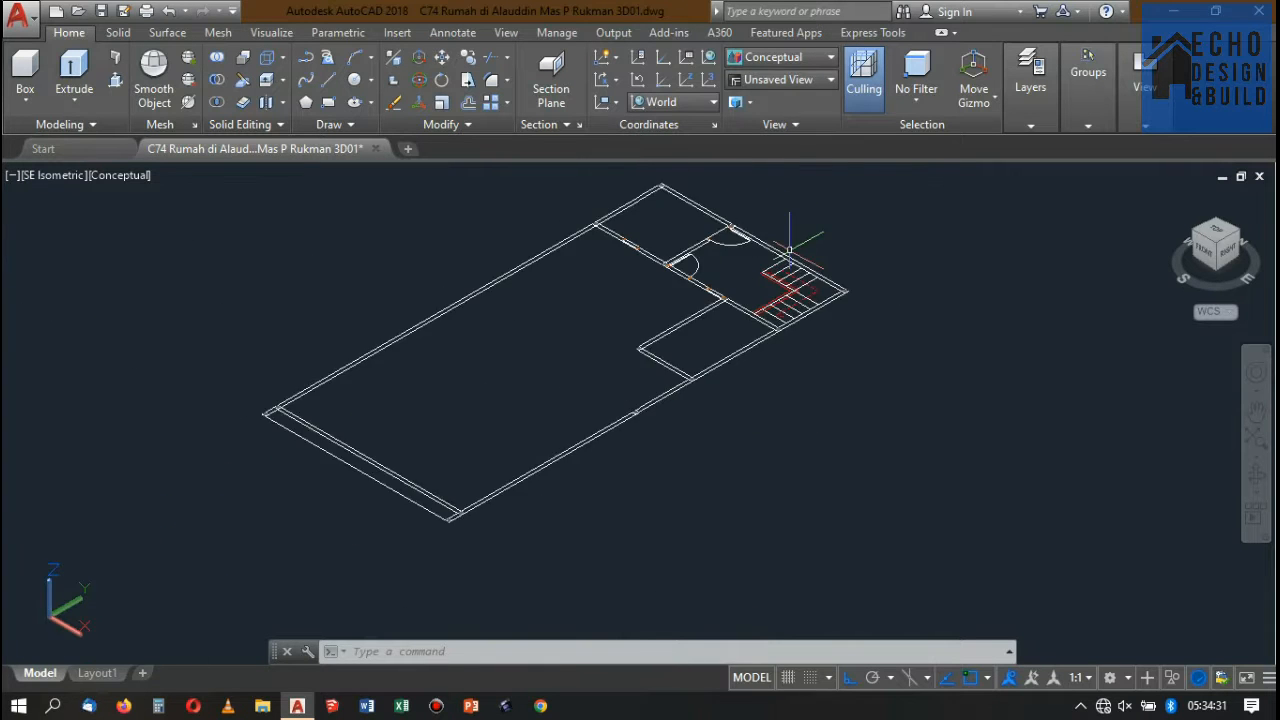
scroll(789, 250, down, 3)
scroll(770, 230, up, 6)
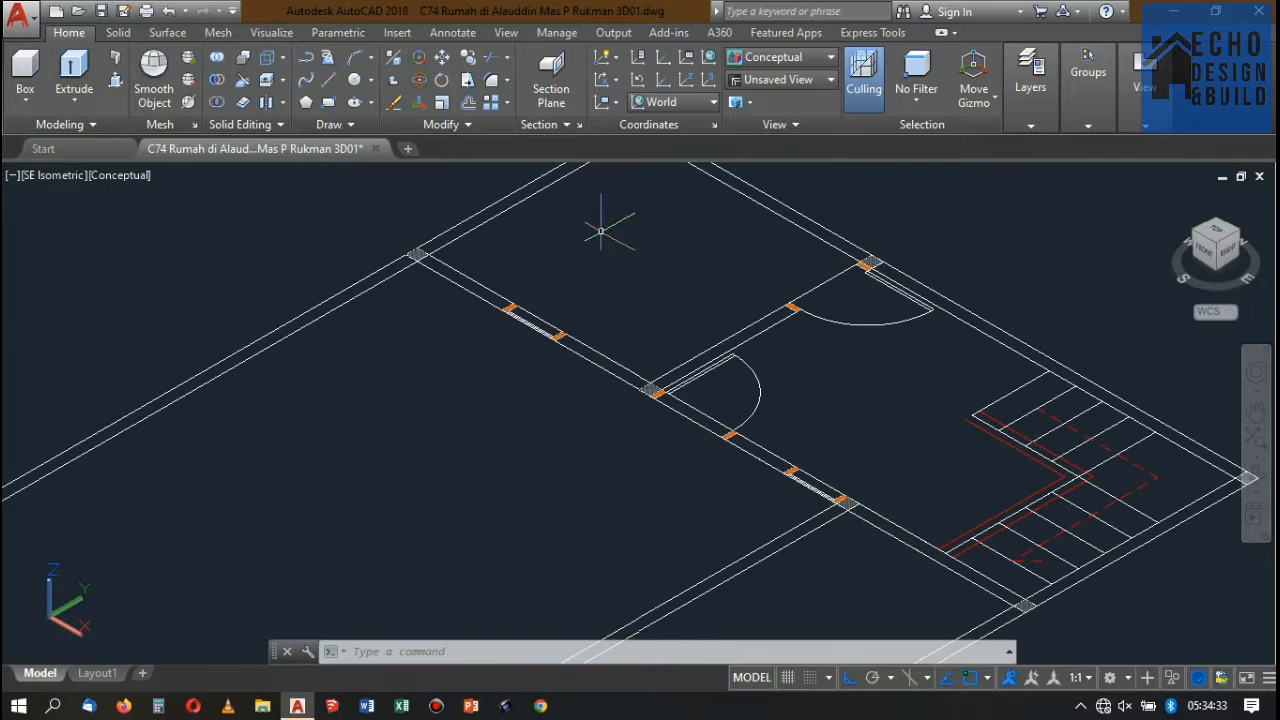
scroll(660, 220, down, 3)
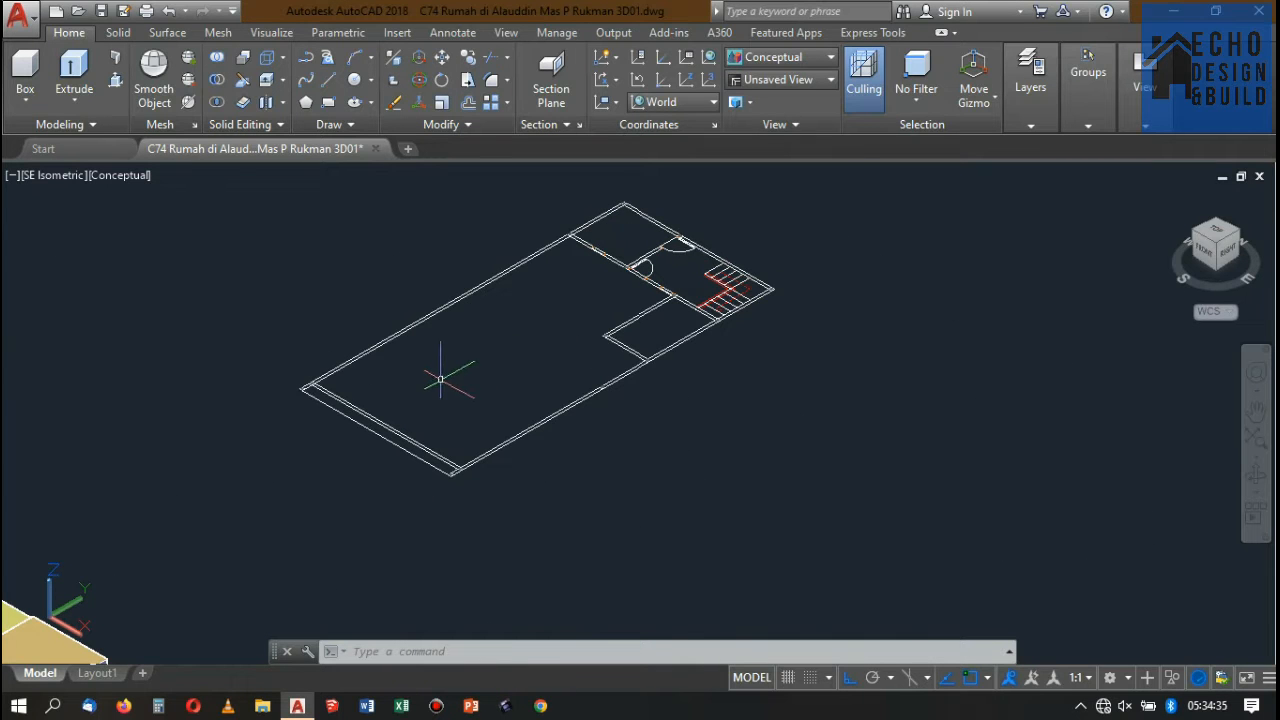
scroll(680, 290, down, 1)
scroll(700, 285, up, 2)
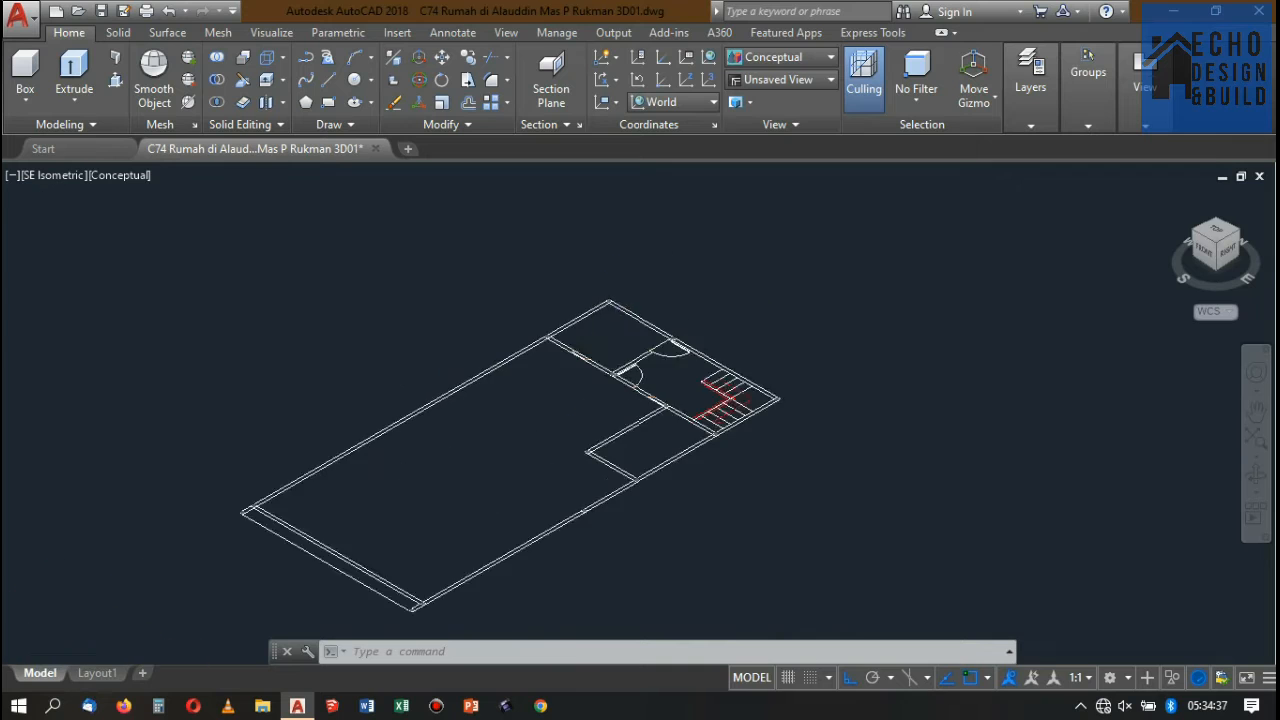
scroll(720, 286, down, 3)
scroll(690, 300, up, 3)
- Draw a rectangle along the inner wall corners enclosing the rear rooms and staircase of the plan
scroll(659, 316, up, 3)
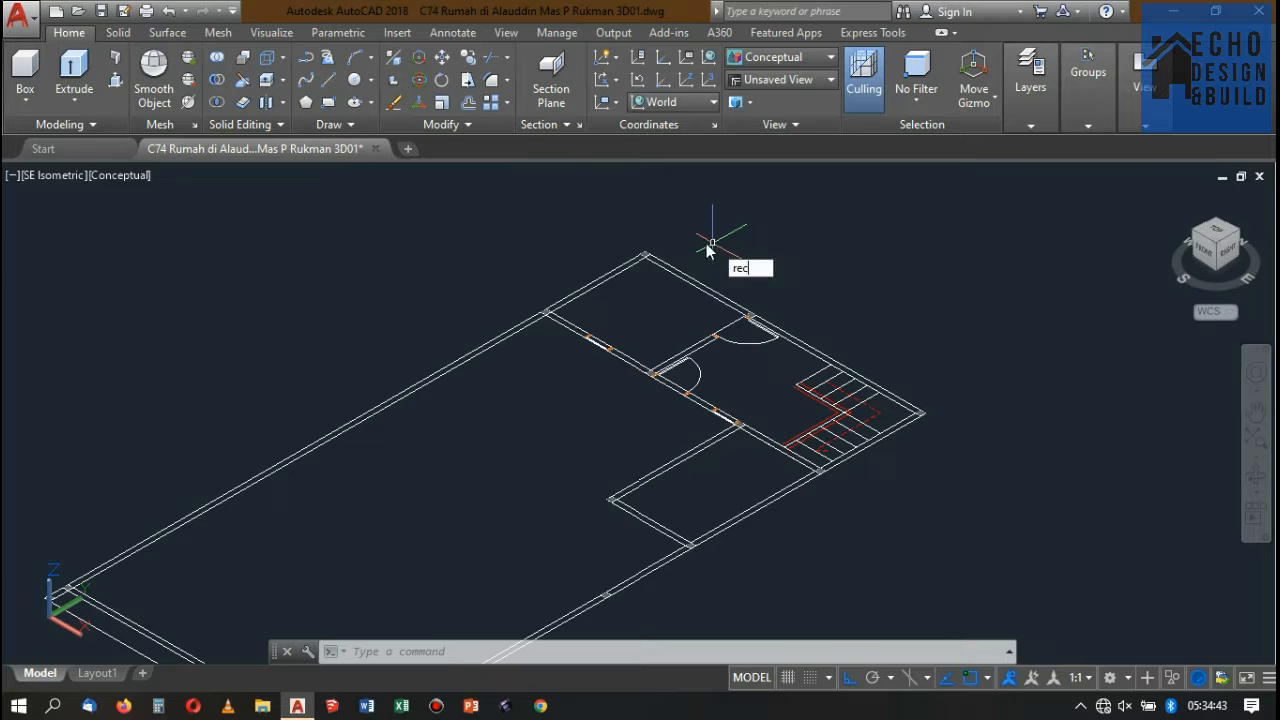
key(Return)
scroll(548, 318, up, 3)
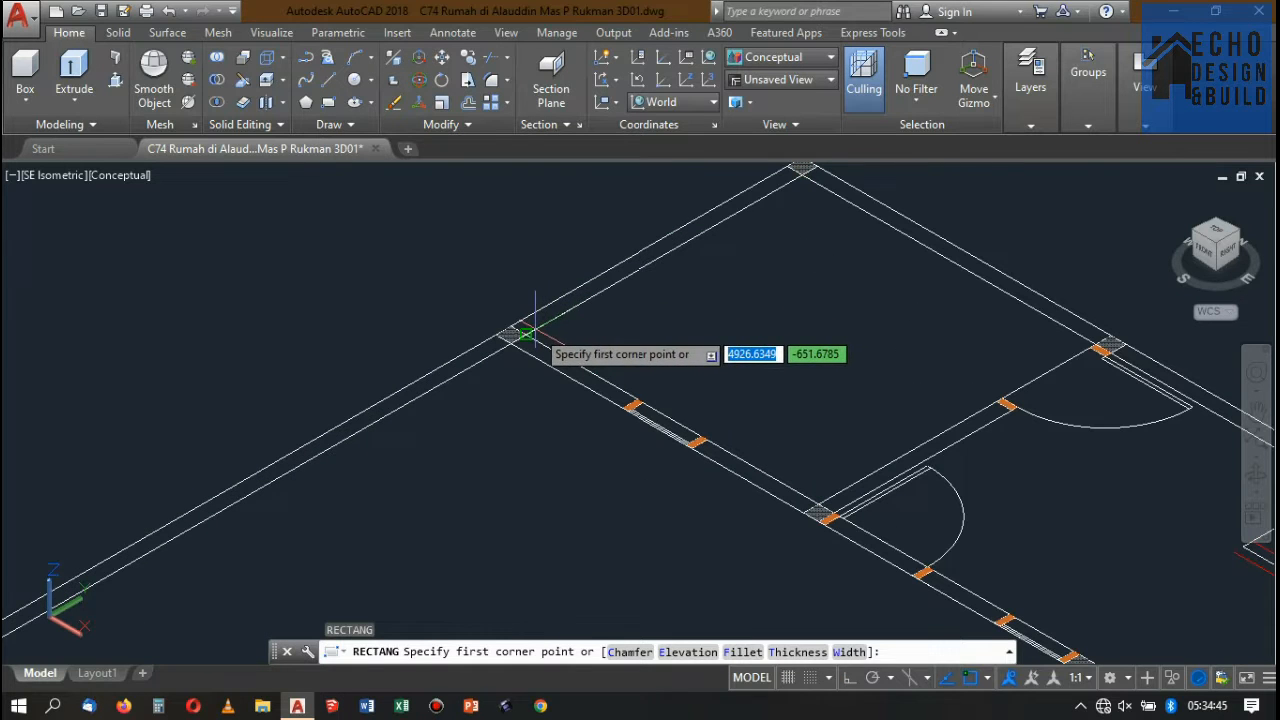
click(530, 332)
scroll(608, 288, down, 3)
scroll(850, 395, up, 5)
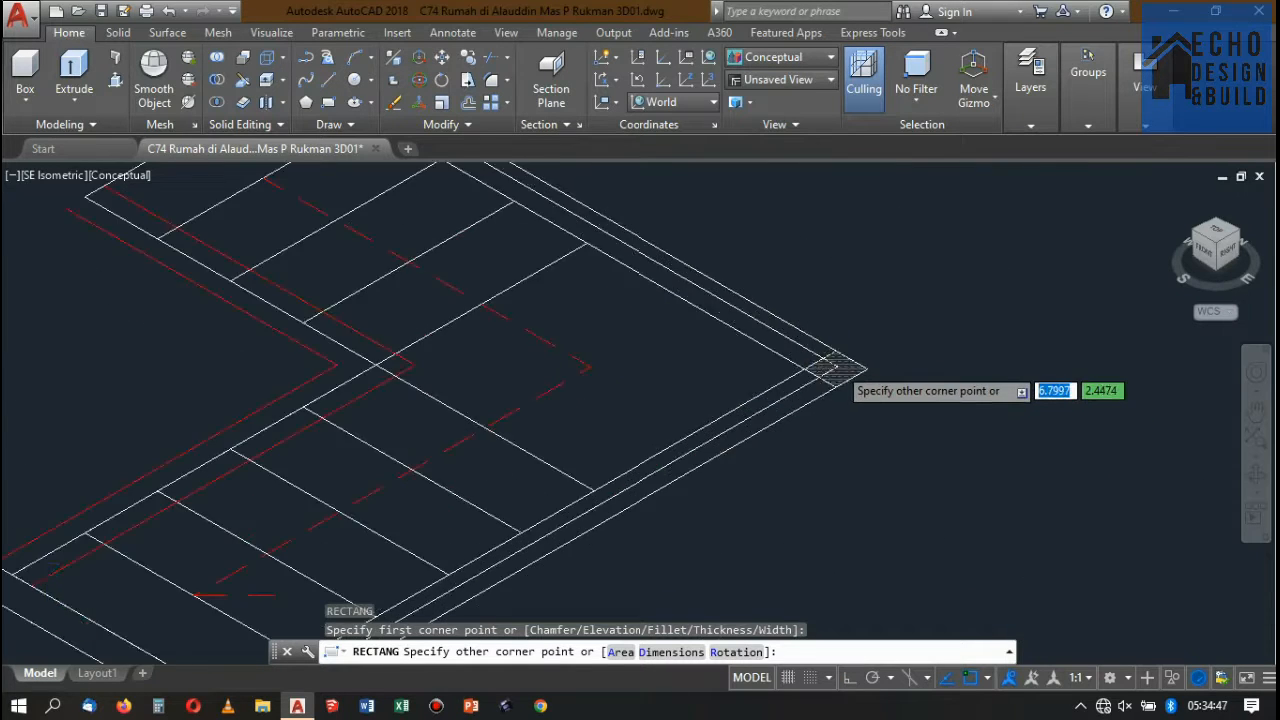
click(829, 366)
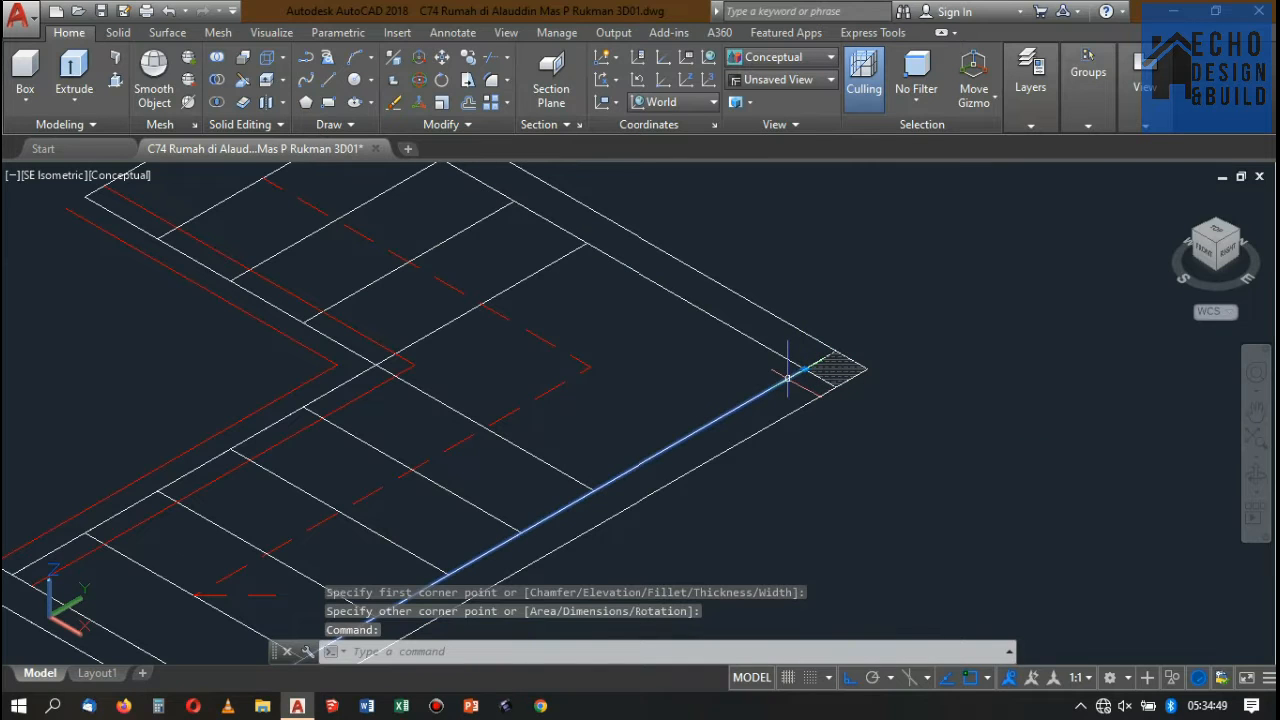
key(Escape)
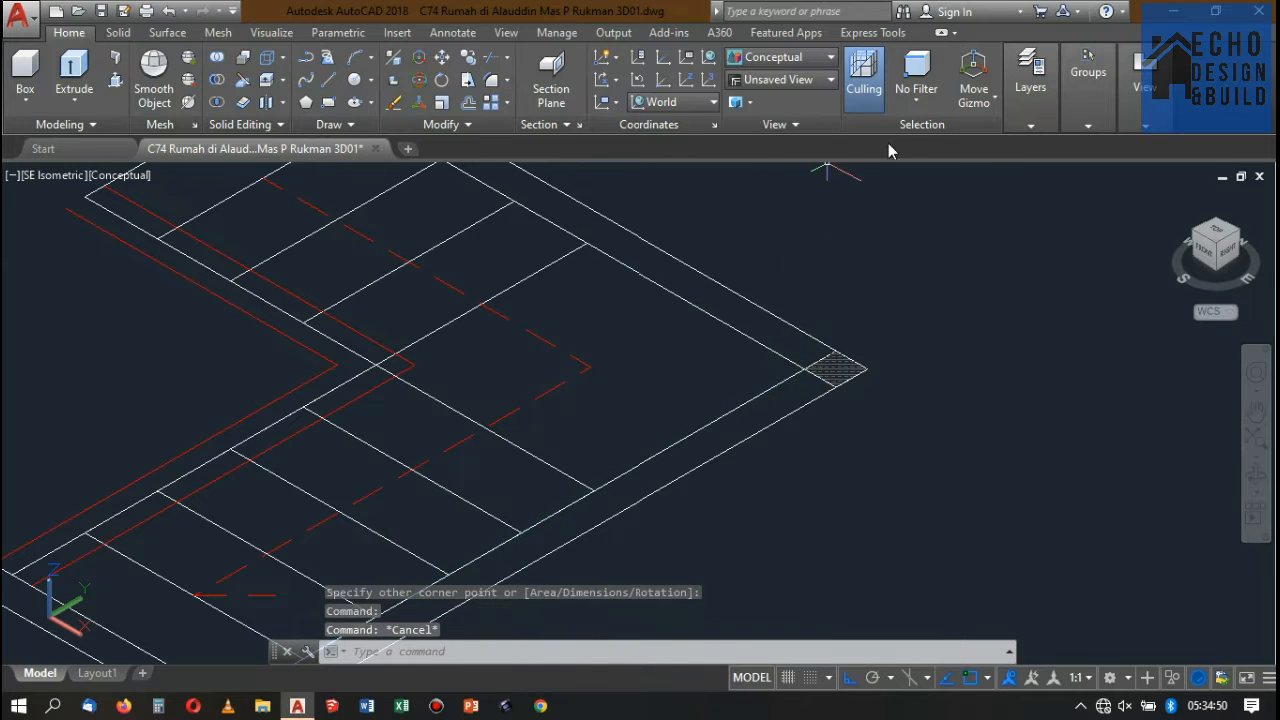
- Switch the visual style to 2D Wireframe
click(804, 60)
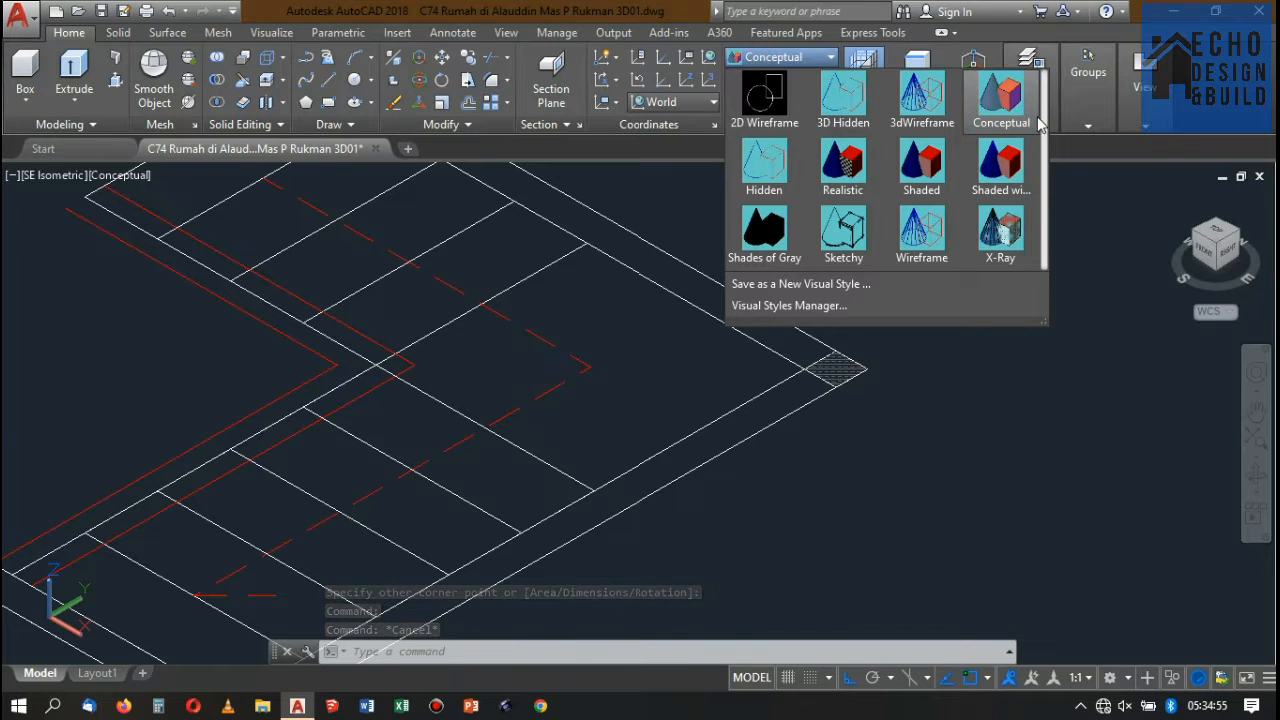
click(758, 104)
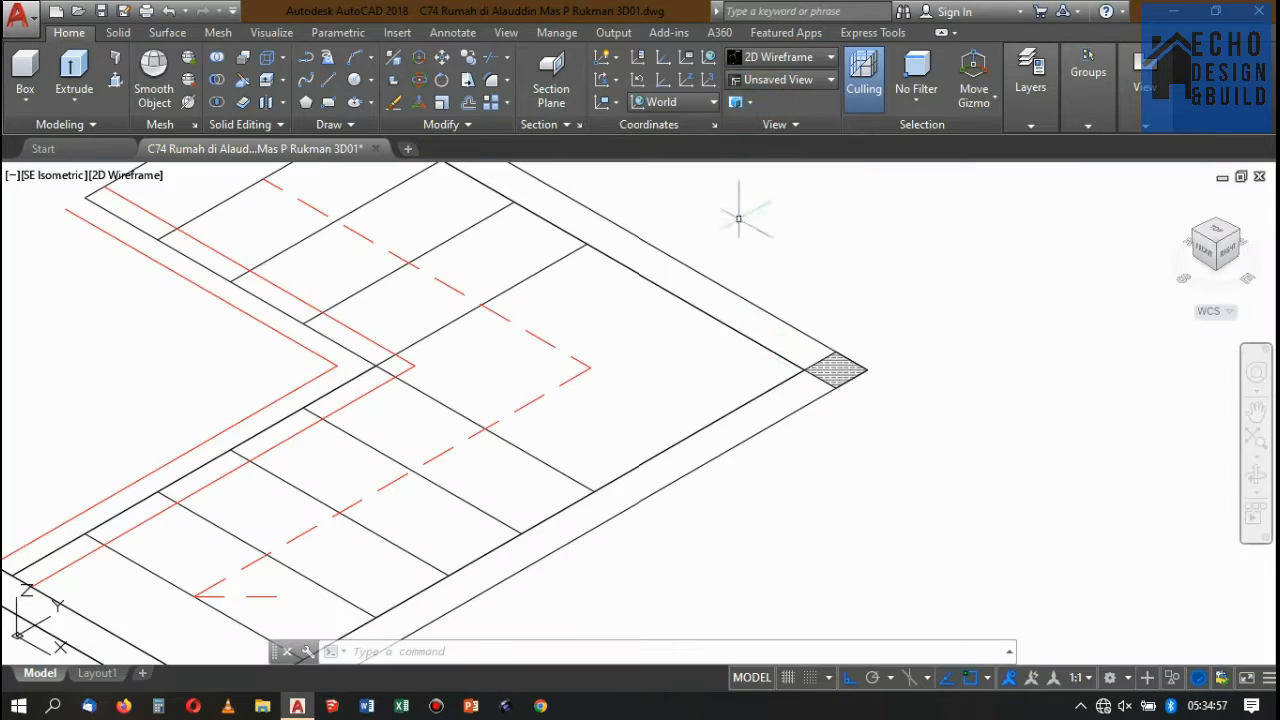
click(757, 369)
scroll(757, 369, down, 5)
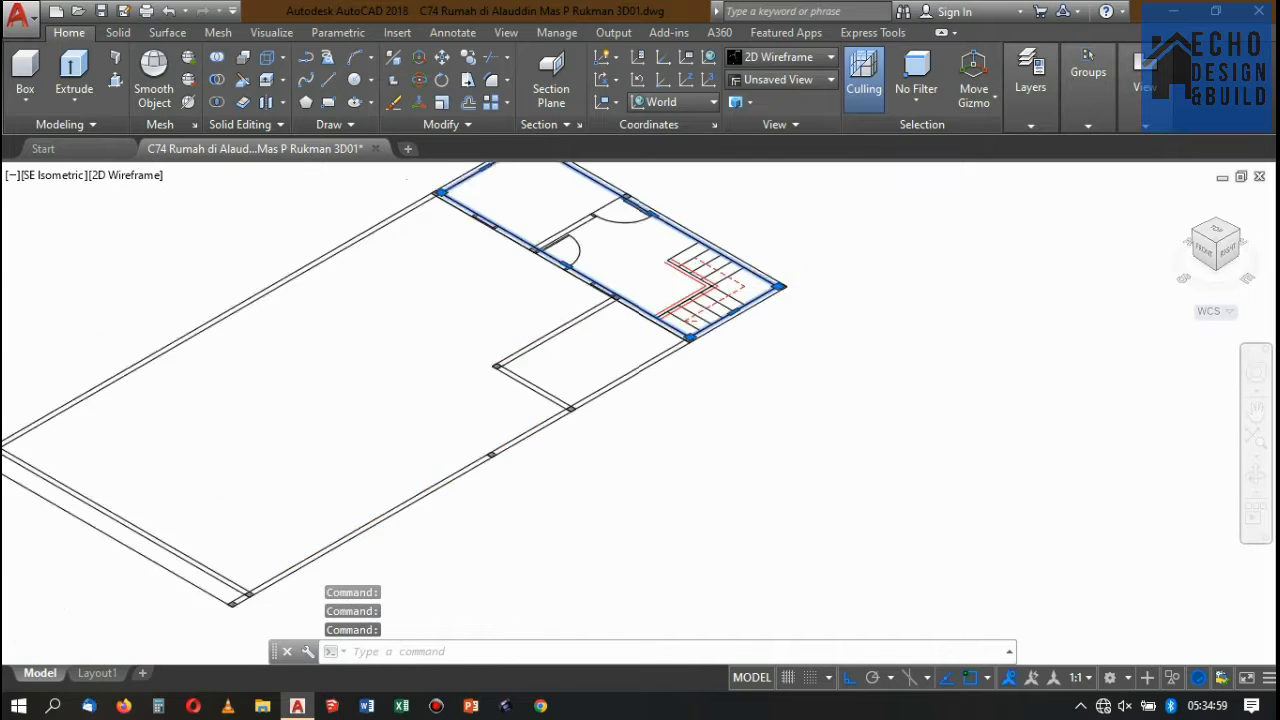
scroll(742, 249, up, 3)
click(70, 66)
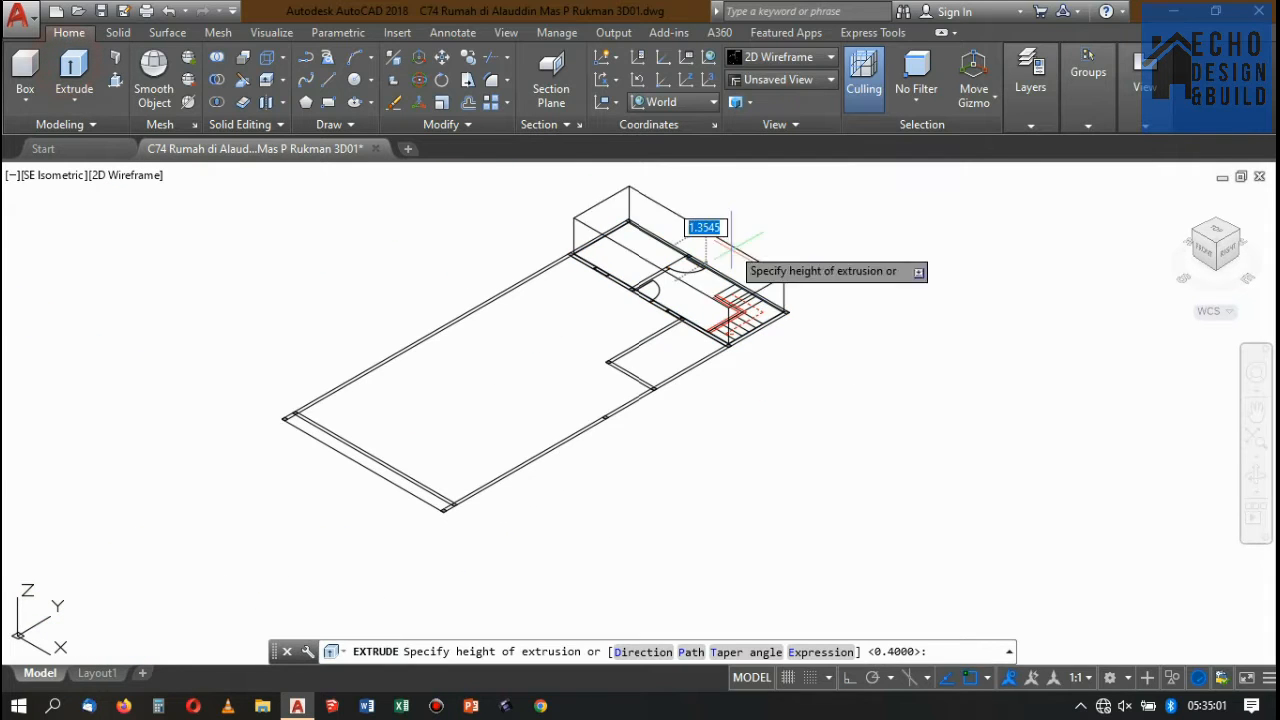
scroll(791, 270, up, 4)
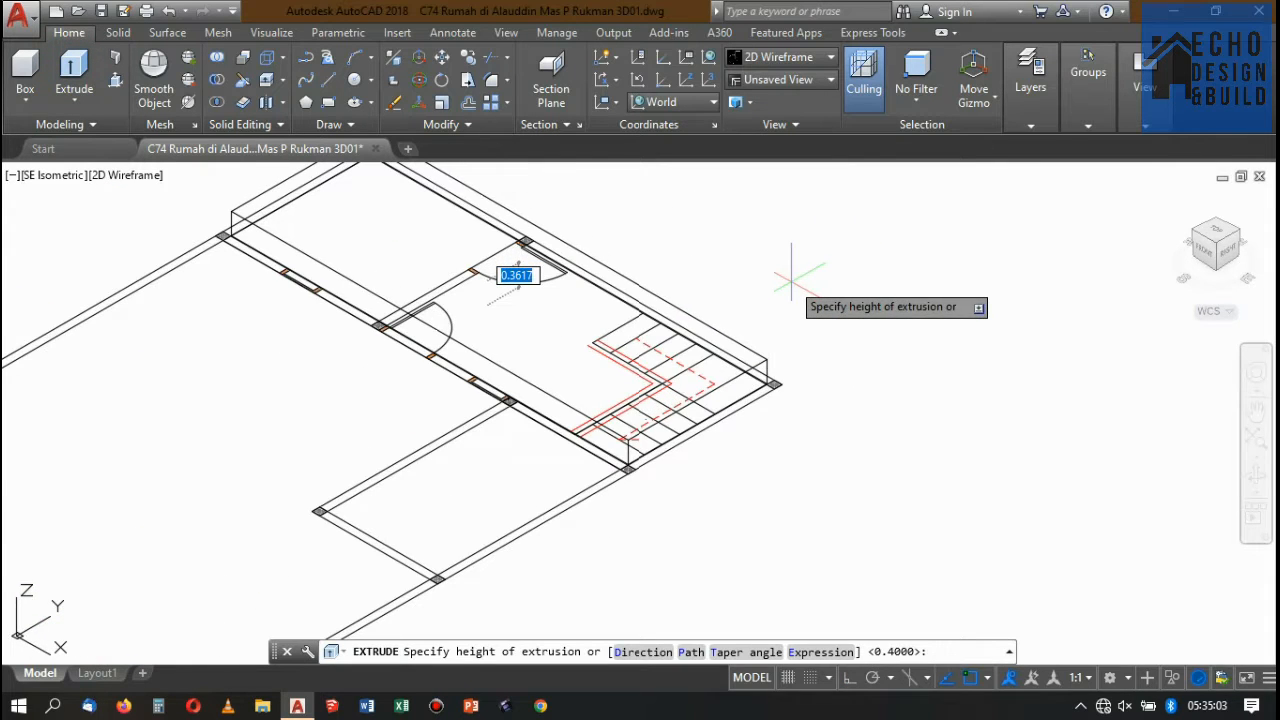
key(Escape)
- Delete the rectangle enclosing the rear rooms and staircase
click(697, 425)
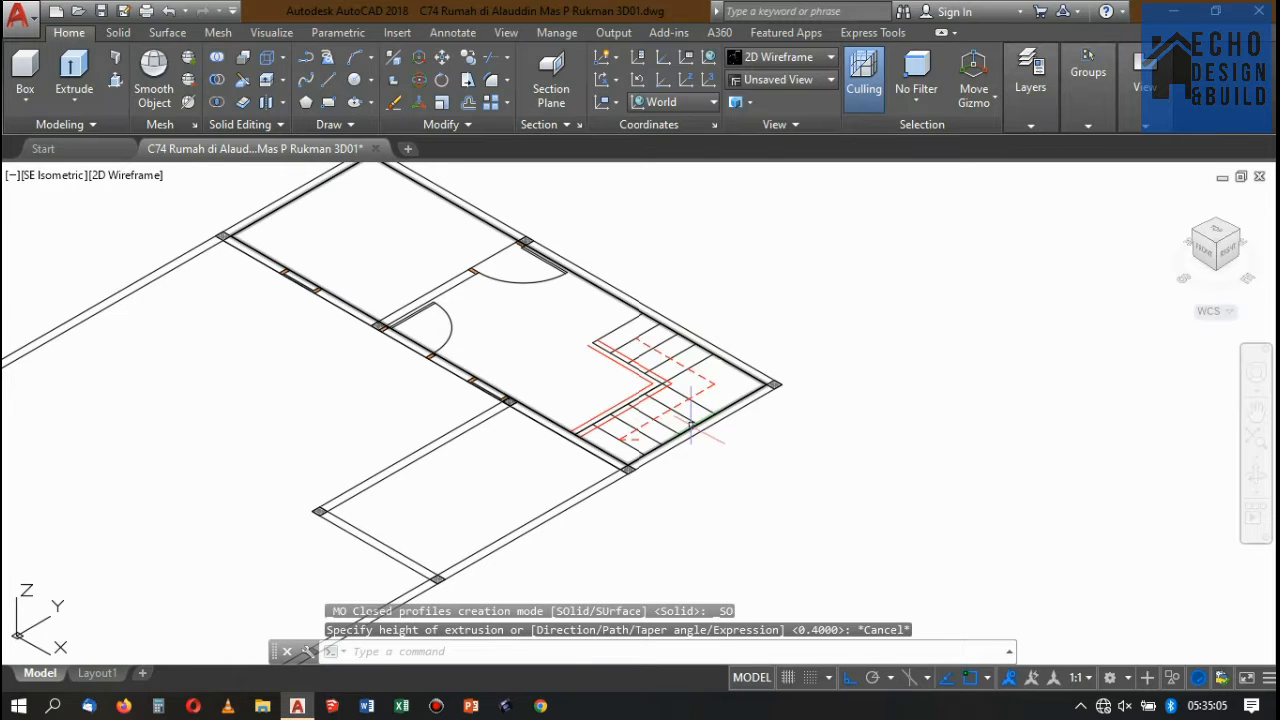
key(Delete)
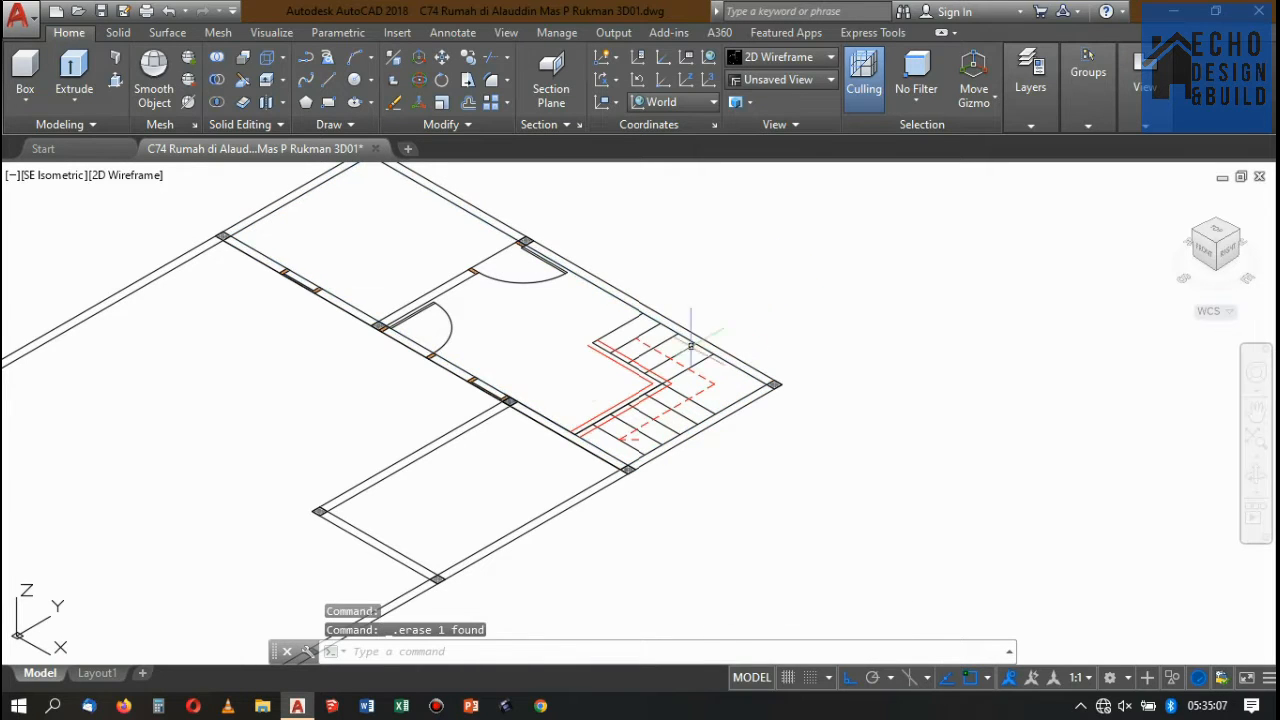
- Start a polyline along the rear rooms' inner wall faces, from the corner column around the back corner to the first stair edge's outer end
scroll(606, 425, up, 4)
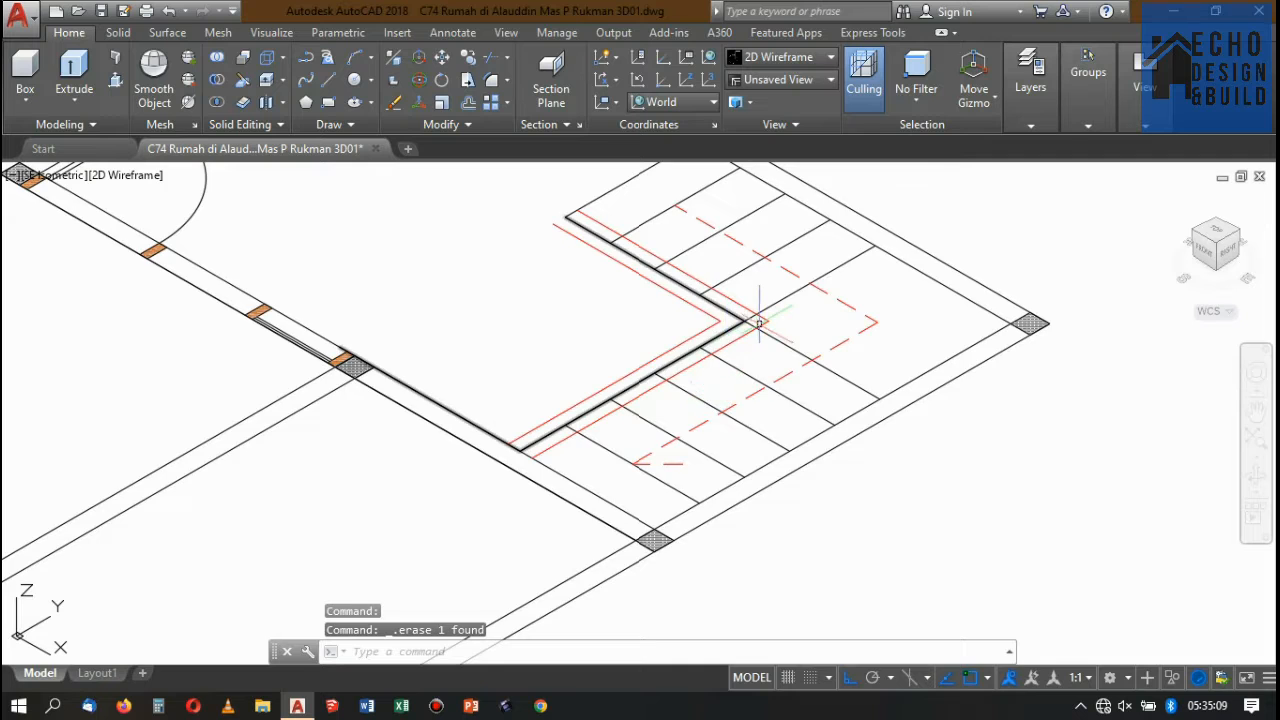
scroll(759, 323, down, 5)
scroll(745, 265, up, 2)
scroll(764, 208, down, 3)
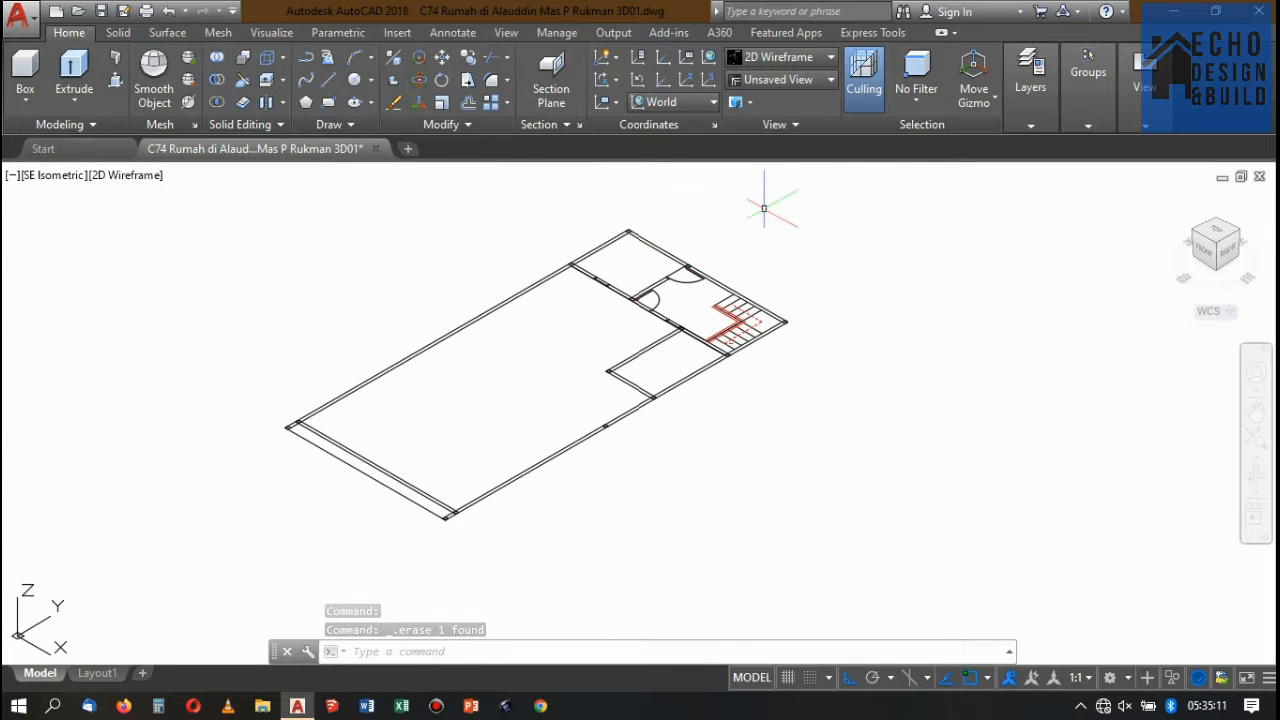
text(pl)
key(Return)
scroll(665, 220, up, 5)
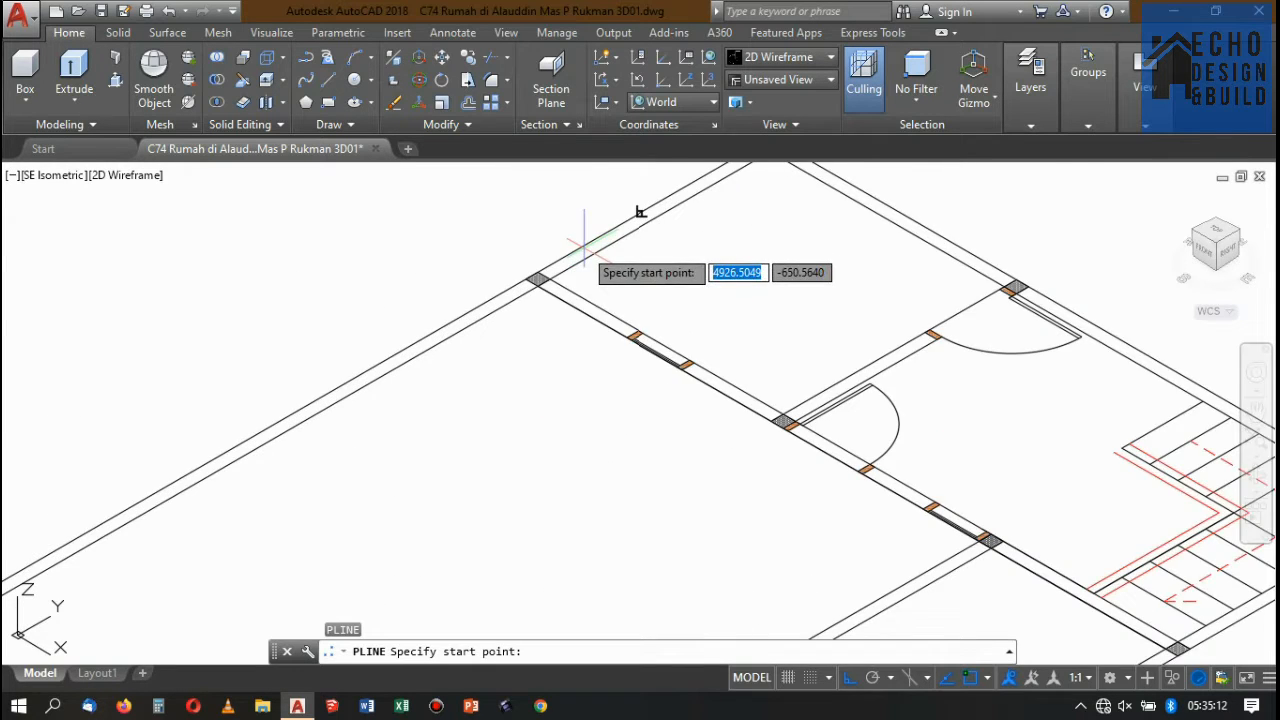
click(537, 285)
scroll(560, 300, down, 5)
scroll(600, 295, up, 3)
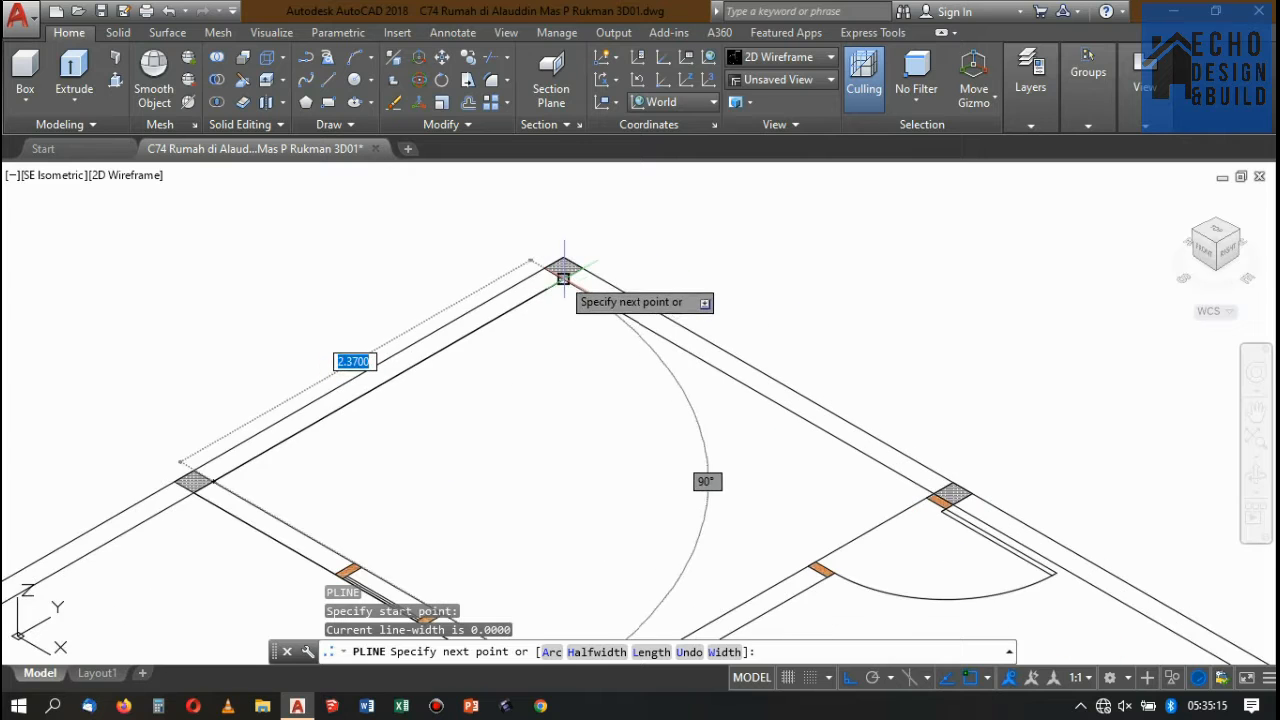
scroll(650, 340, down, 5)
scroll(762, 340, up, 6)
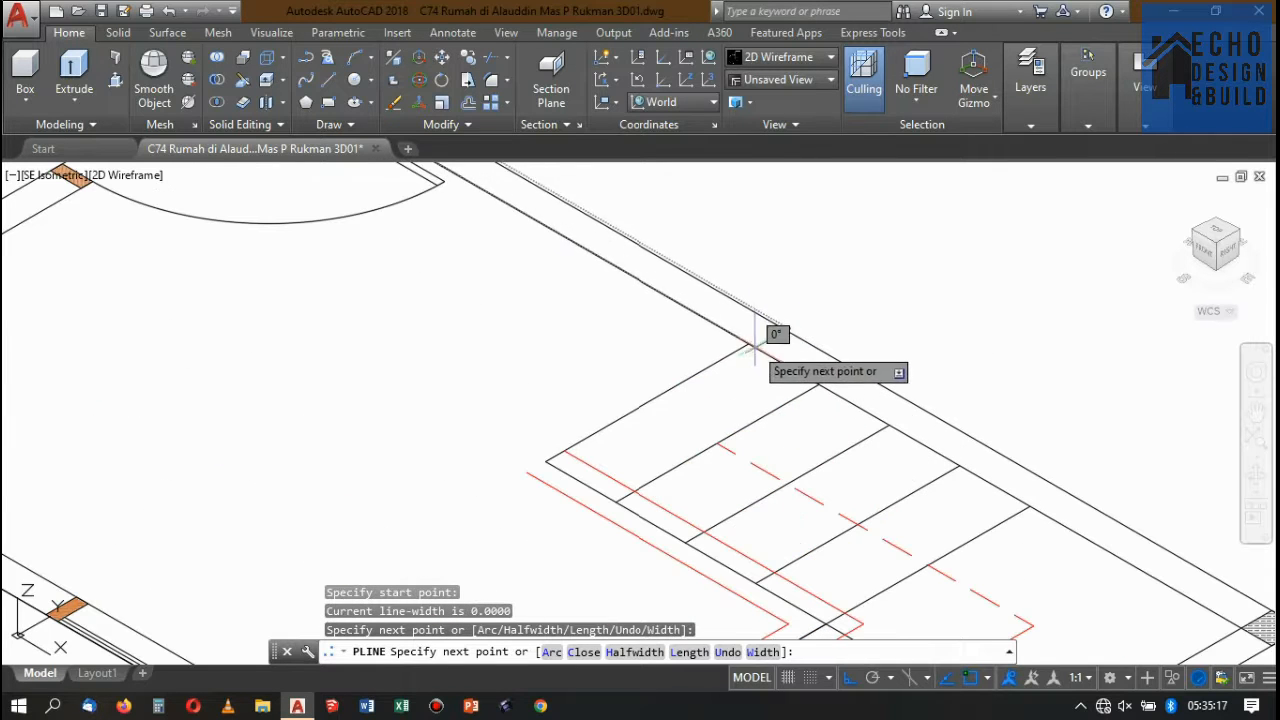
click(748, 343)
click(546, 459)
- Continue the polyline along the stair's inner edges to the partition wall and close the rear floor outline
scroll(709, 466, down, 5)
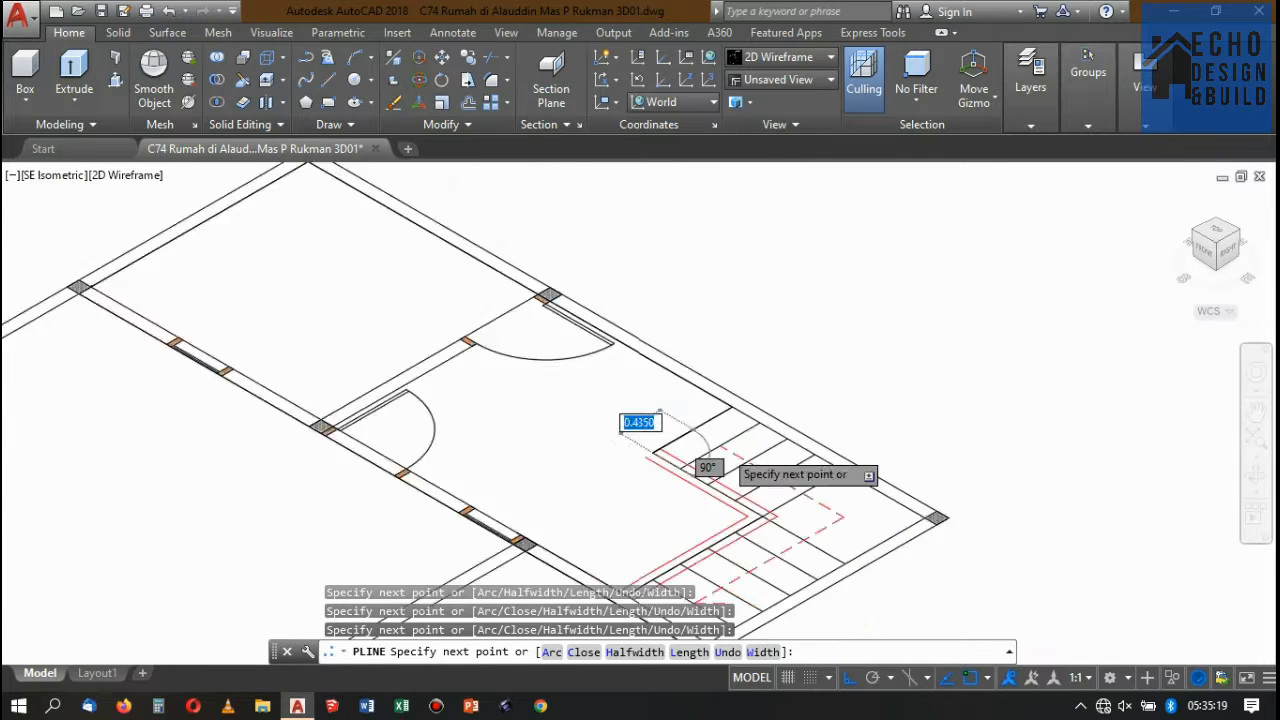
scroll(786, 457, up, 6)
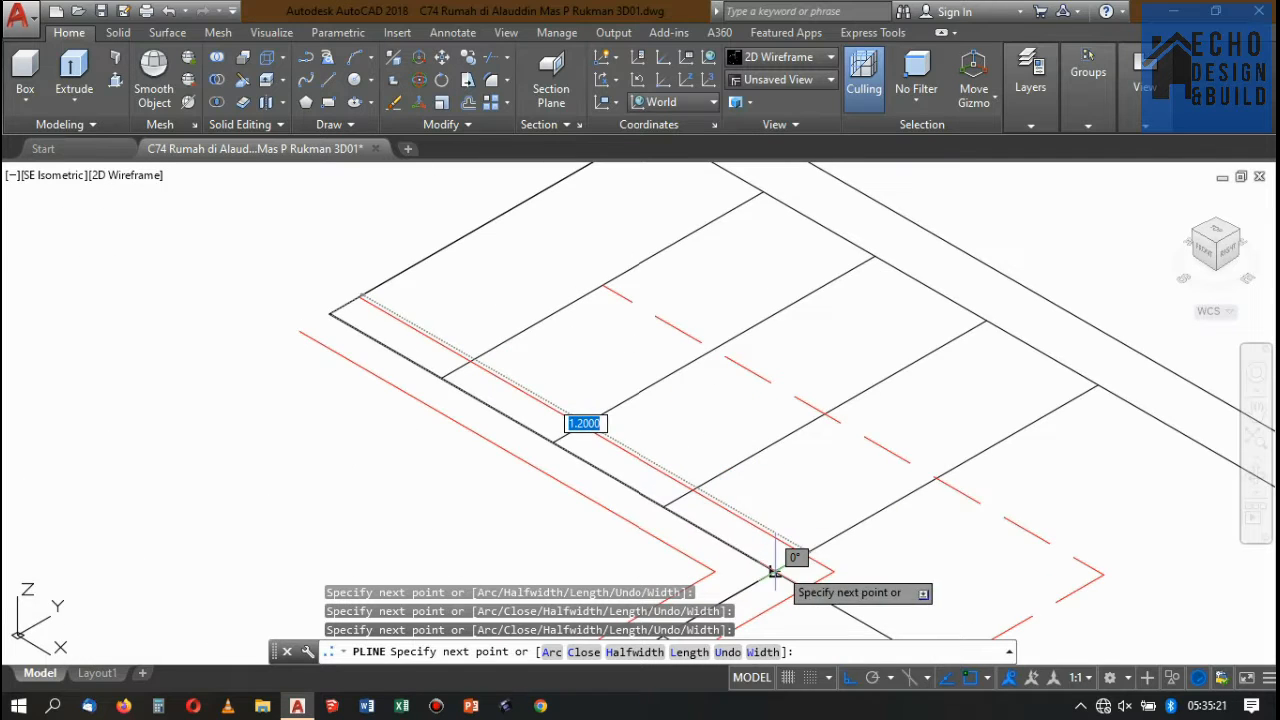
click(775, 572)
scroll(886, 300, down, 5)
scroll(829, 386, up, 6)
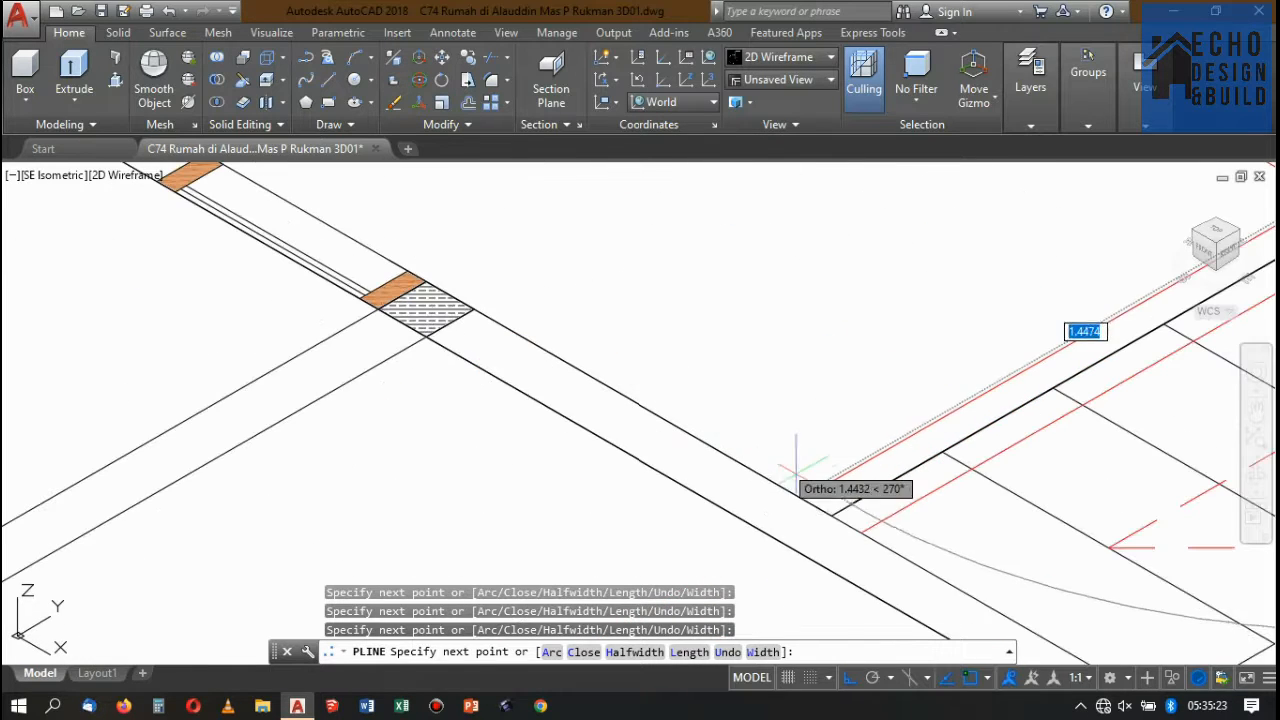
click(831, 510)
scroll(820, 495, down, 5)
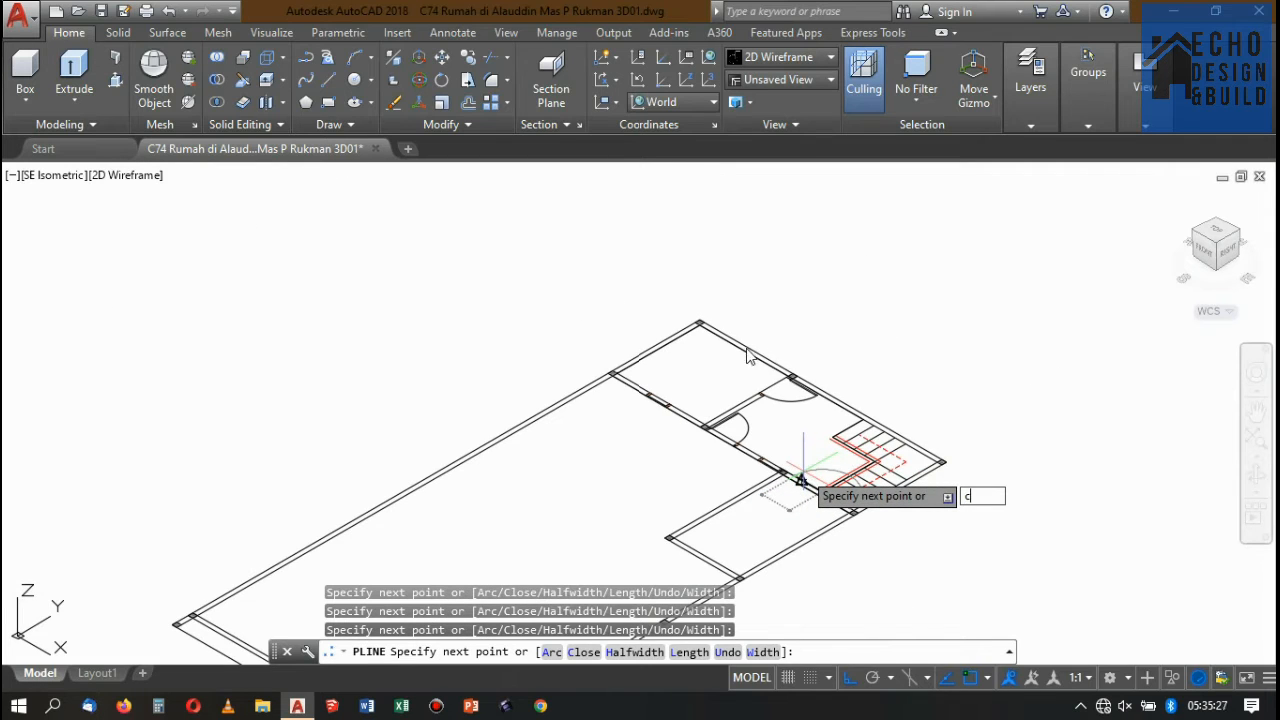
key(Return)
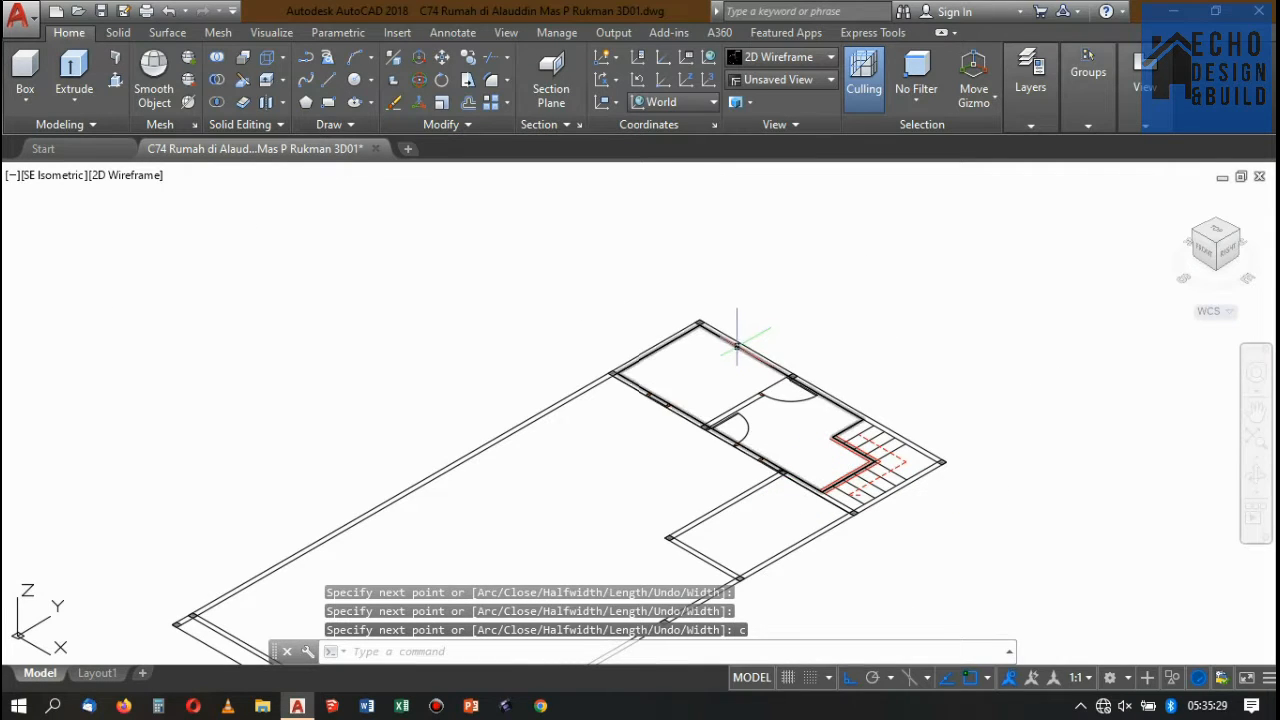
- Extrude the closed rear floor outline to a height of 0.5
click(736, 345)
click(62, 74)
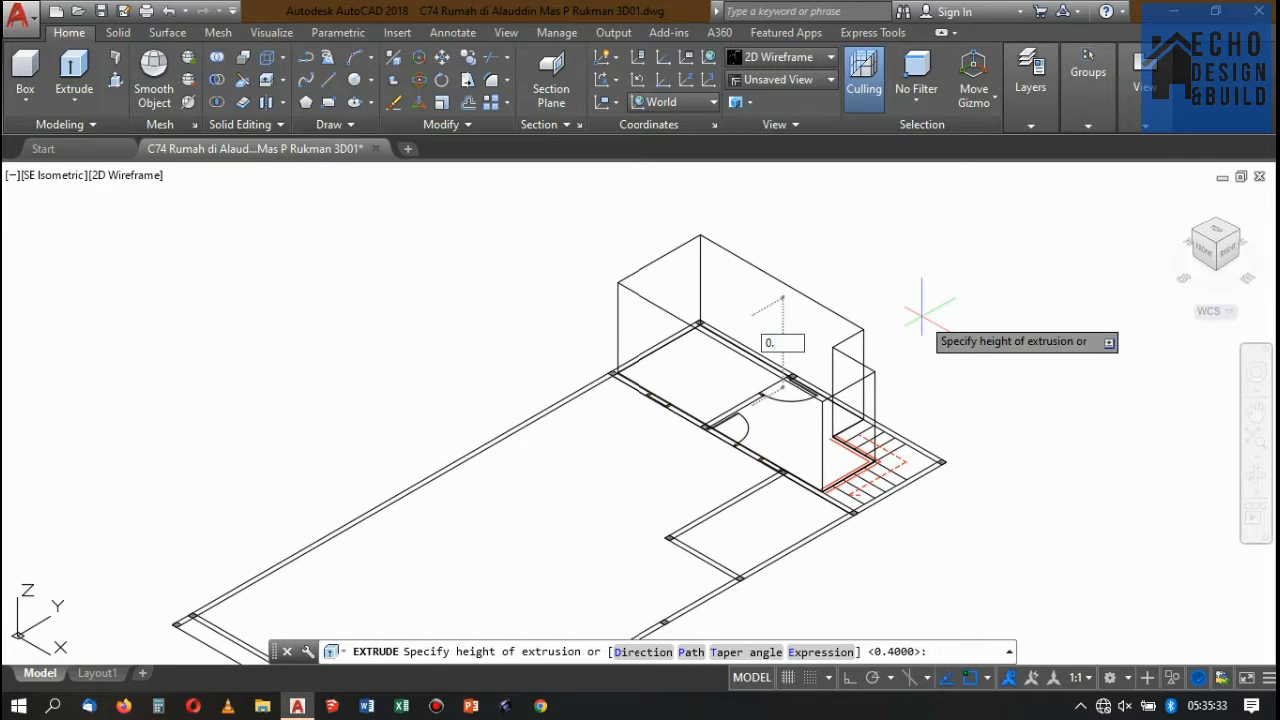
key(Return)
- Examine the other floor plans and house models around the extruded floor
scroll(900, 305, down, 6)
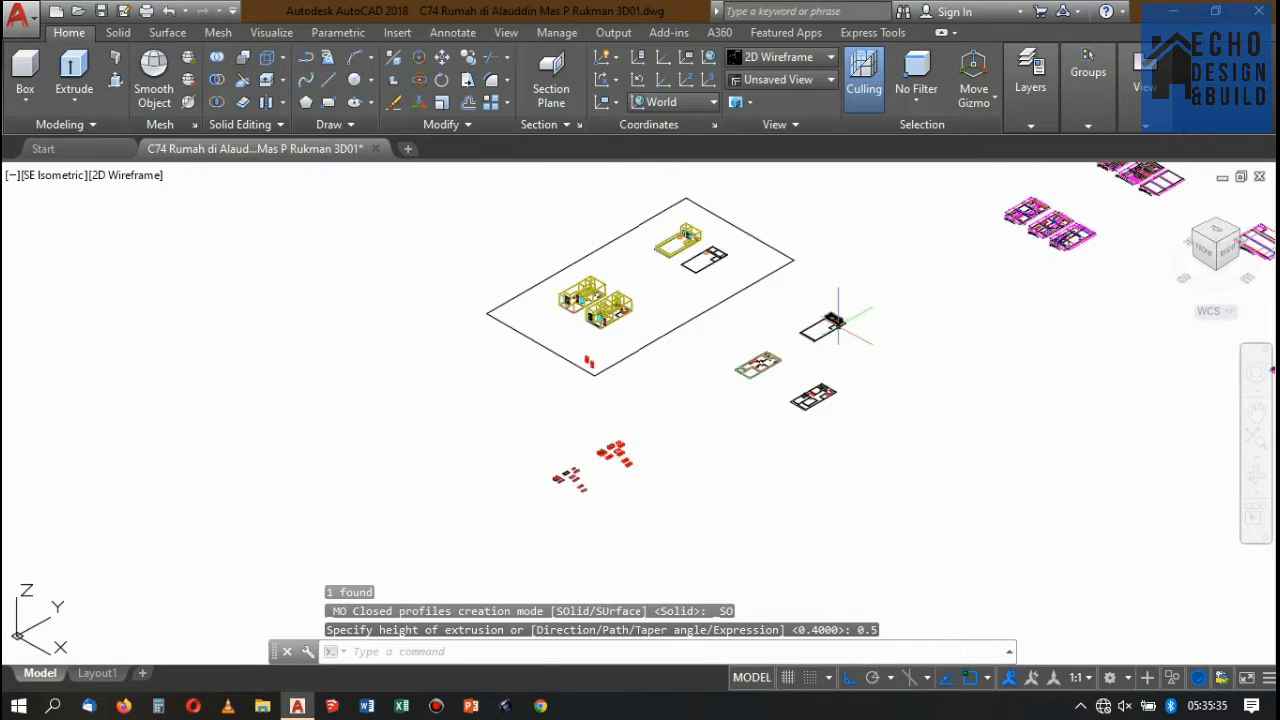
scroll(805, 300, up, 4)
scroll(814, 243, down, 4)
scroll(826, 277, up, 5)
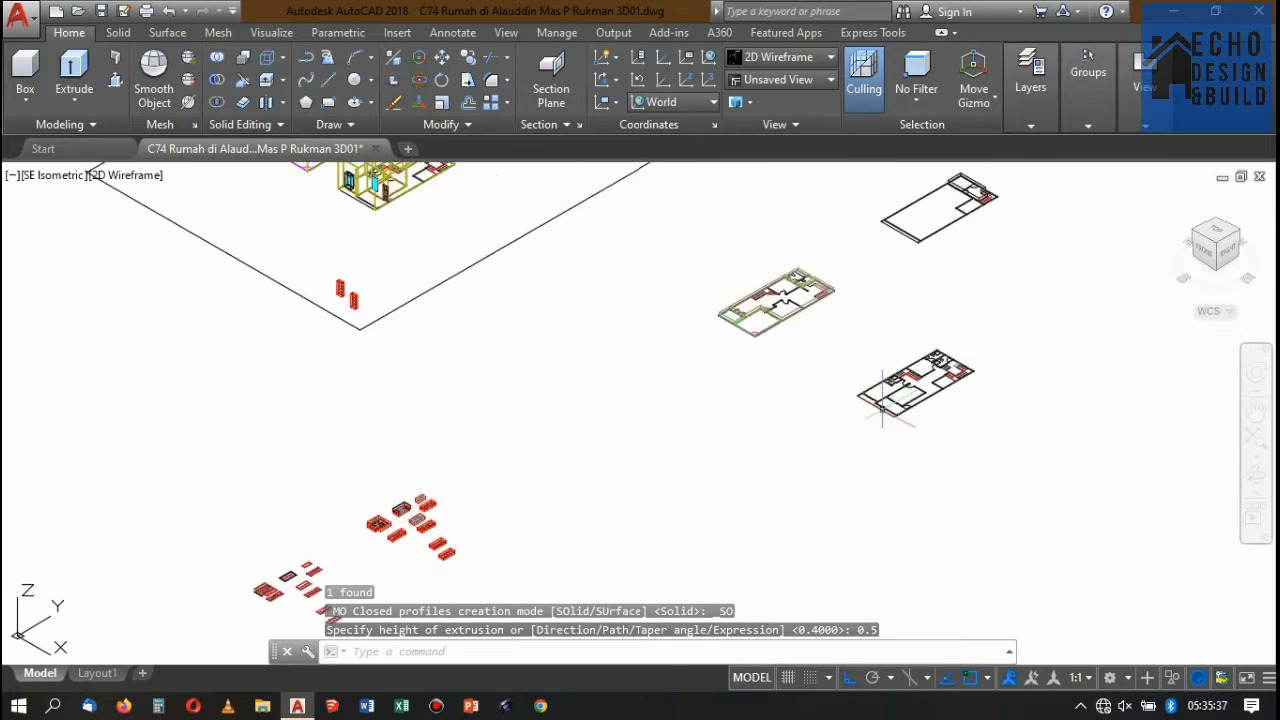
scroll(825, 325, up, 3)
scroll(835, 335, down, 3)
scroll(860, 350, up, 5)
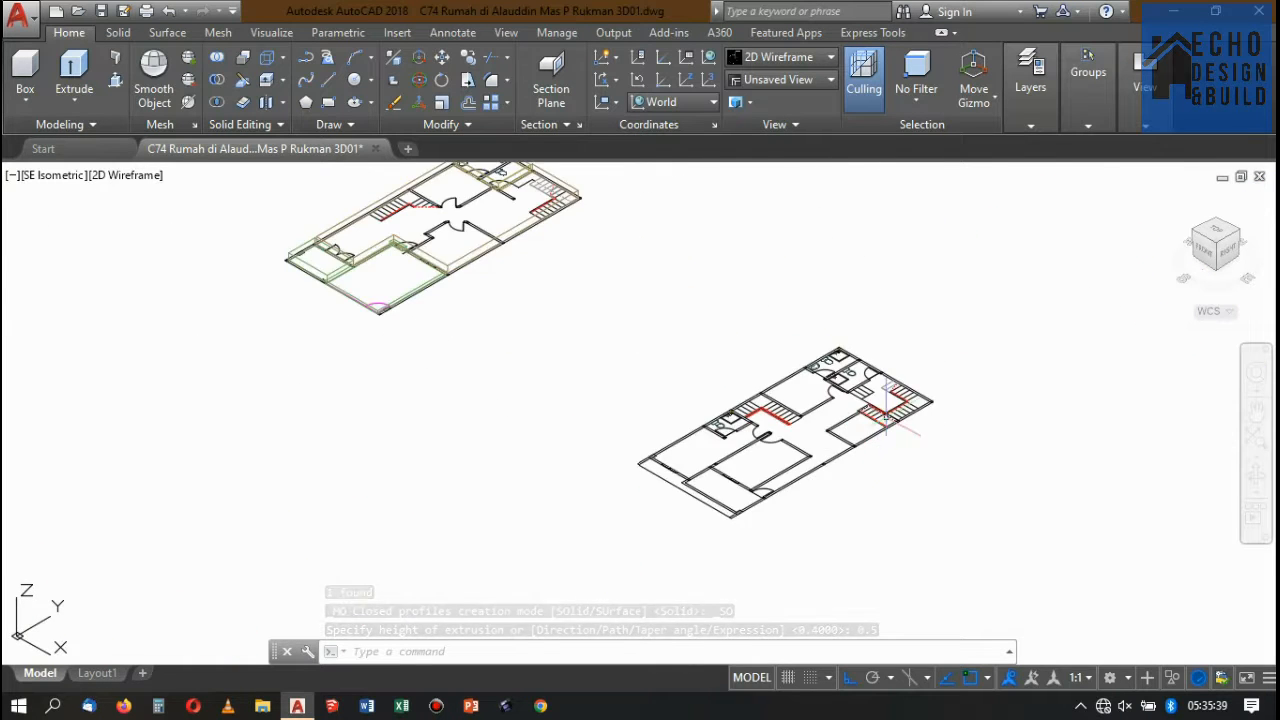
scroll(865, 363, down, 5)
scroll(885, 230, up, 8)
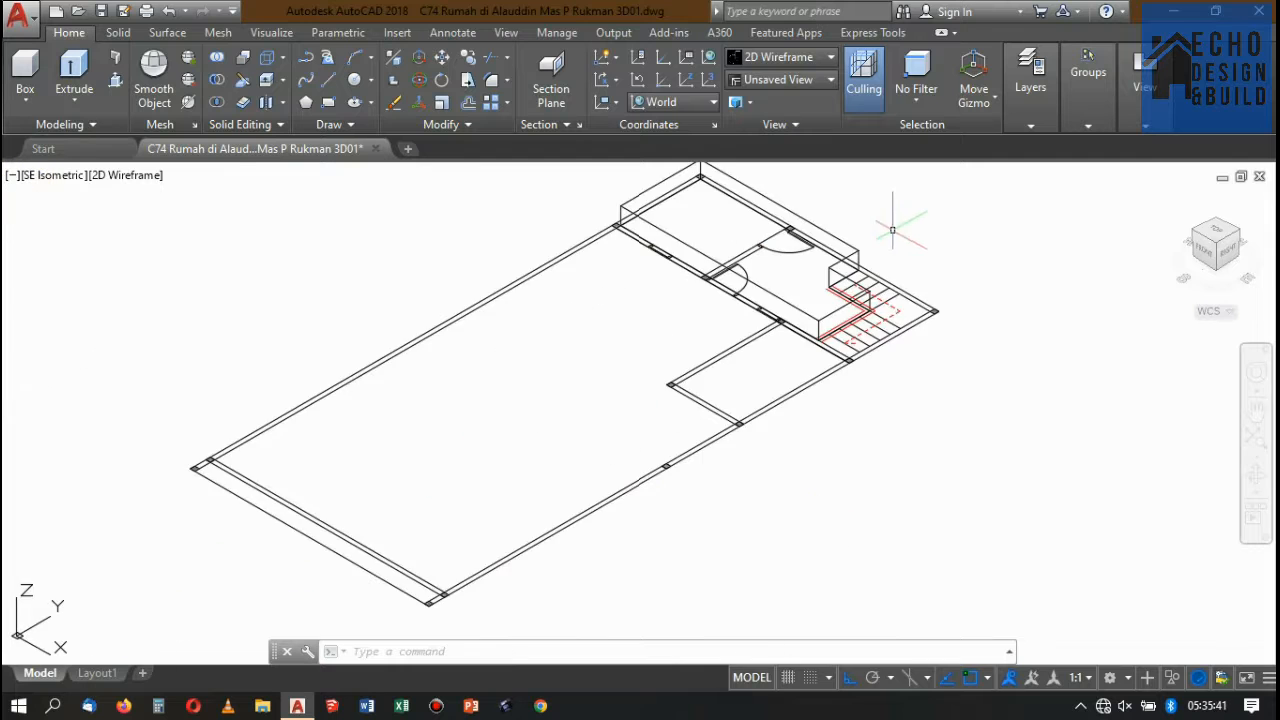
- Assign the extruded rear floor solid to the layer lantai dalam and clear the selection
scroll(865, 262, up, 2)
click(851, 237)
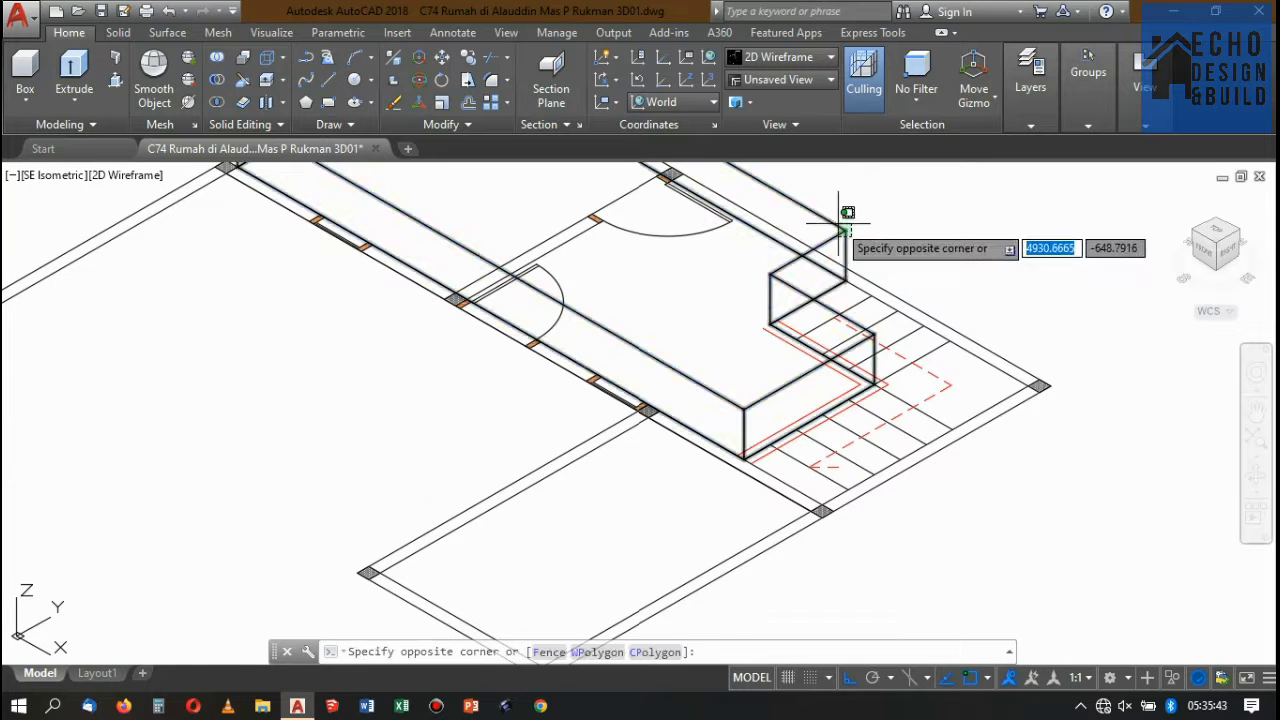
click(840, 229)
mouse_move(1029, 106)
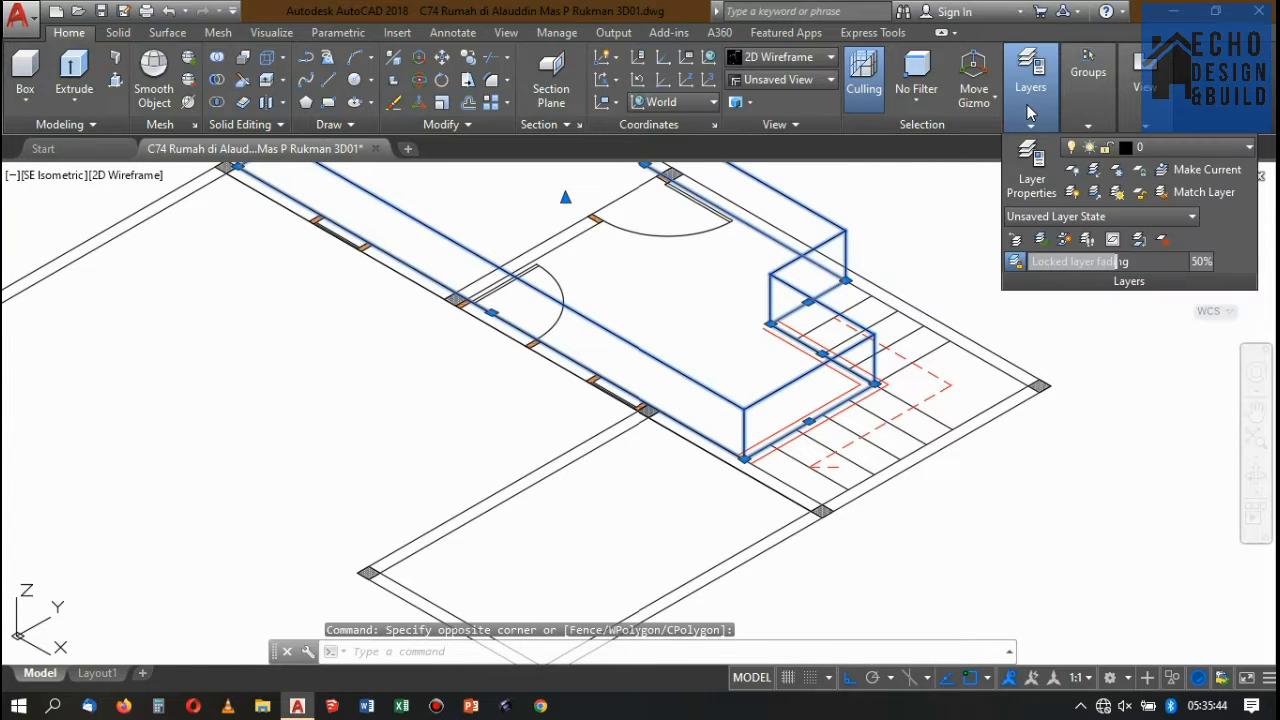
click(1204, 148)
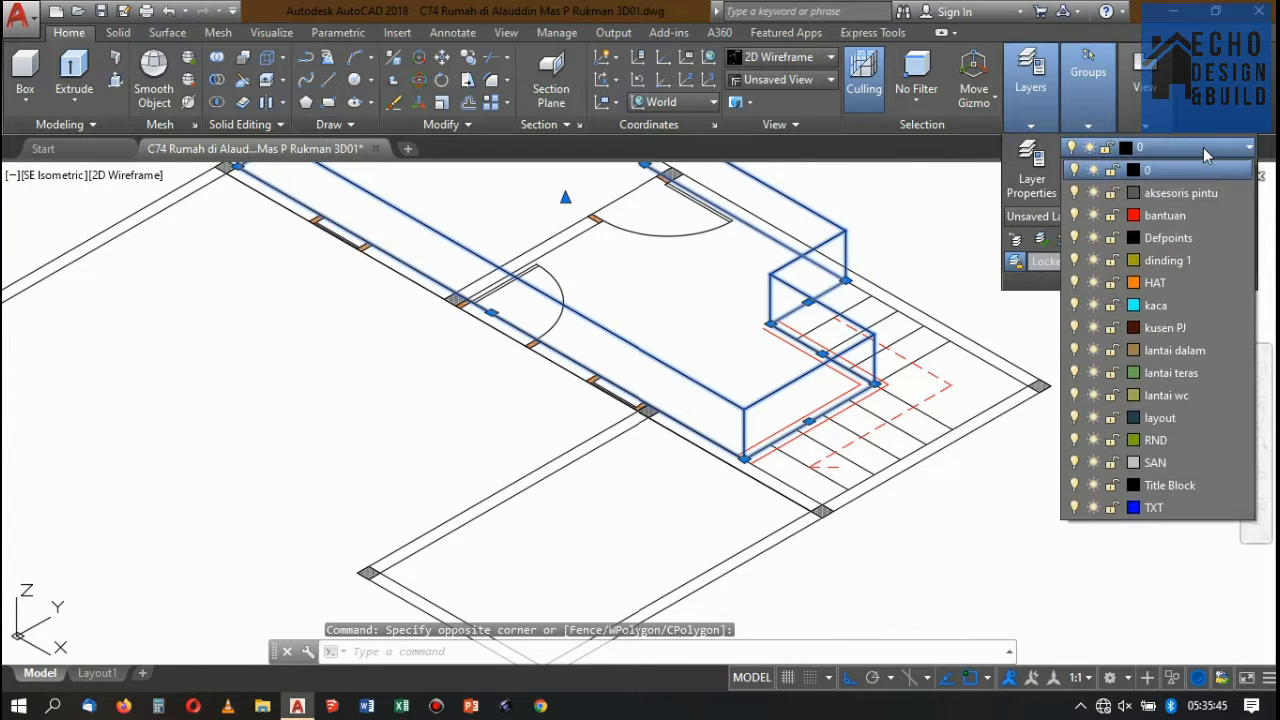
click(1172, 350)
scroll(910, 285, up, 2)
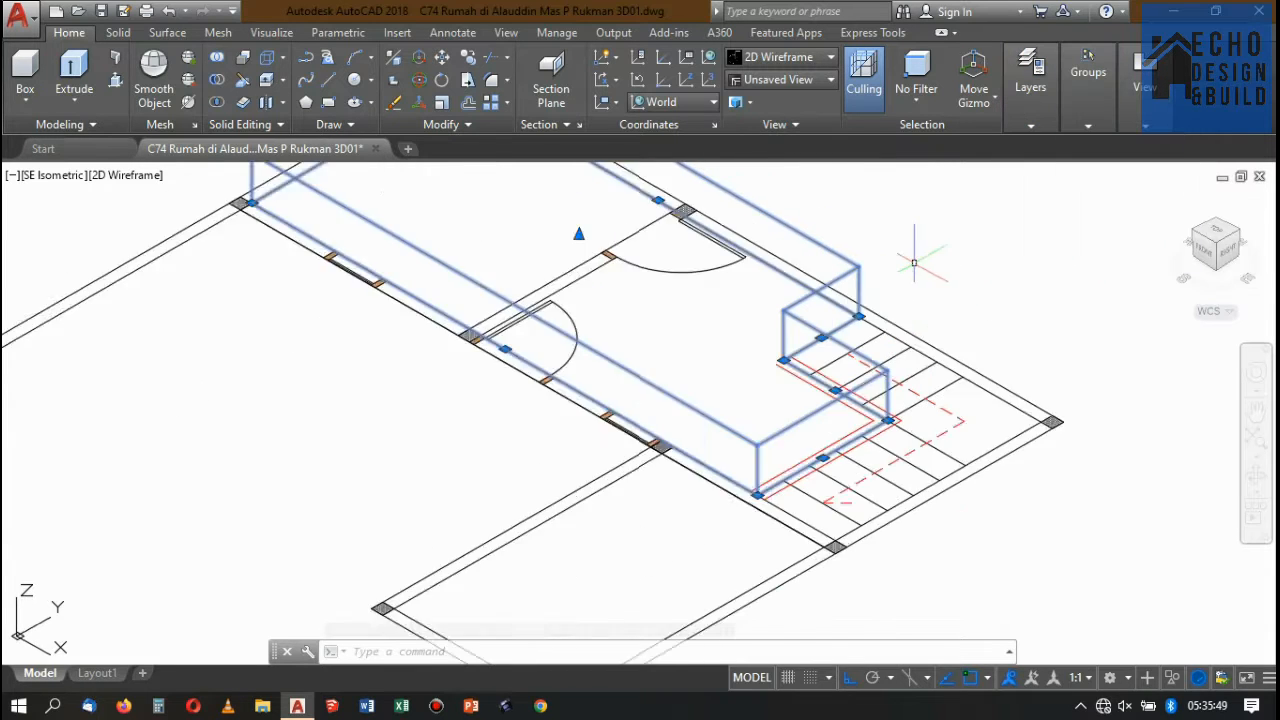
scroll(935, 222, down, 3)
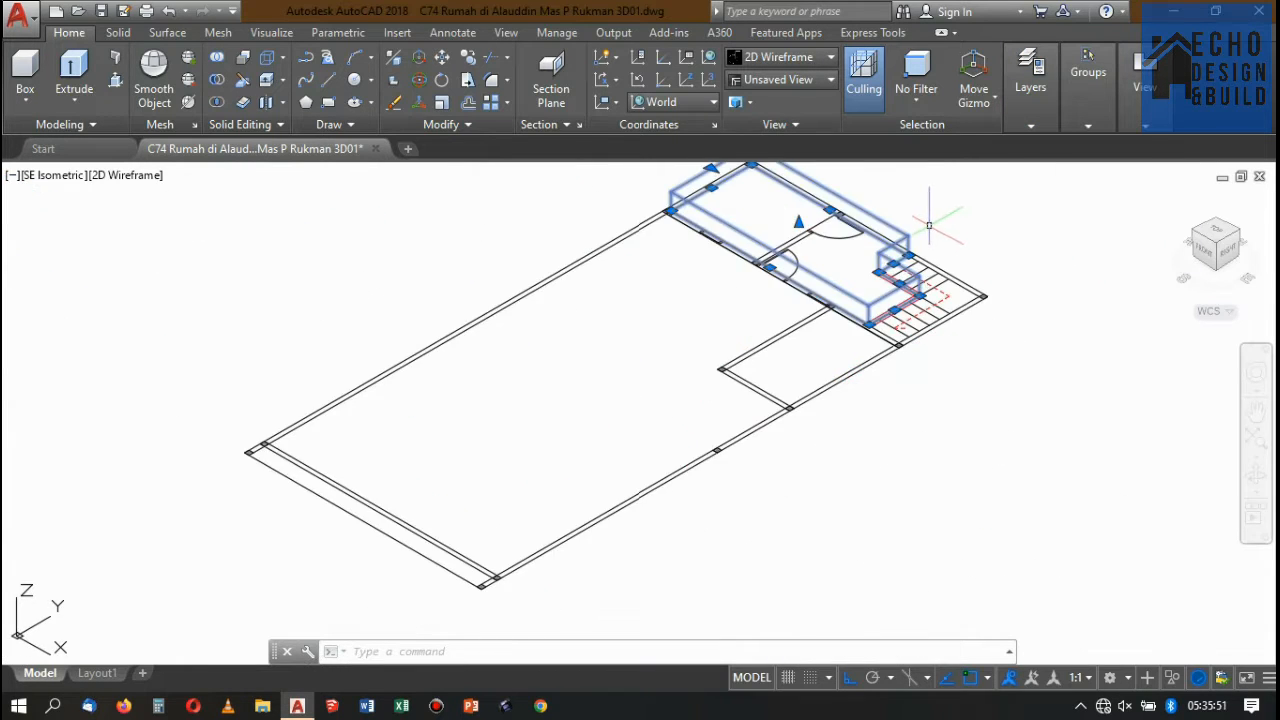
key(Escape)
- Start a polyline along the large front area's inner wall faces, from the front corner past the rear column to the small room's wall junction
scroll(712, 282, down, 2)
scroll(566, 330, up, 4)
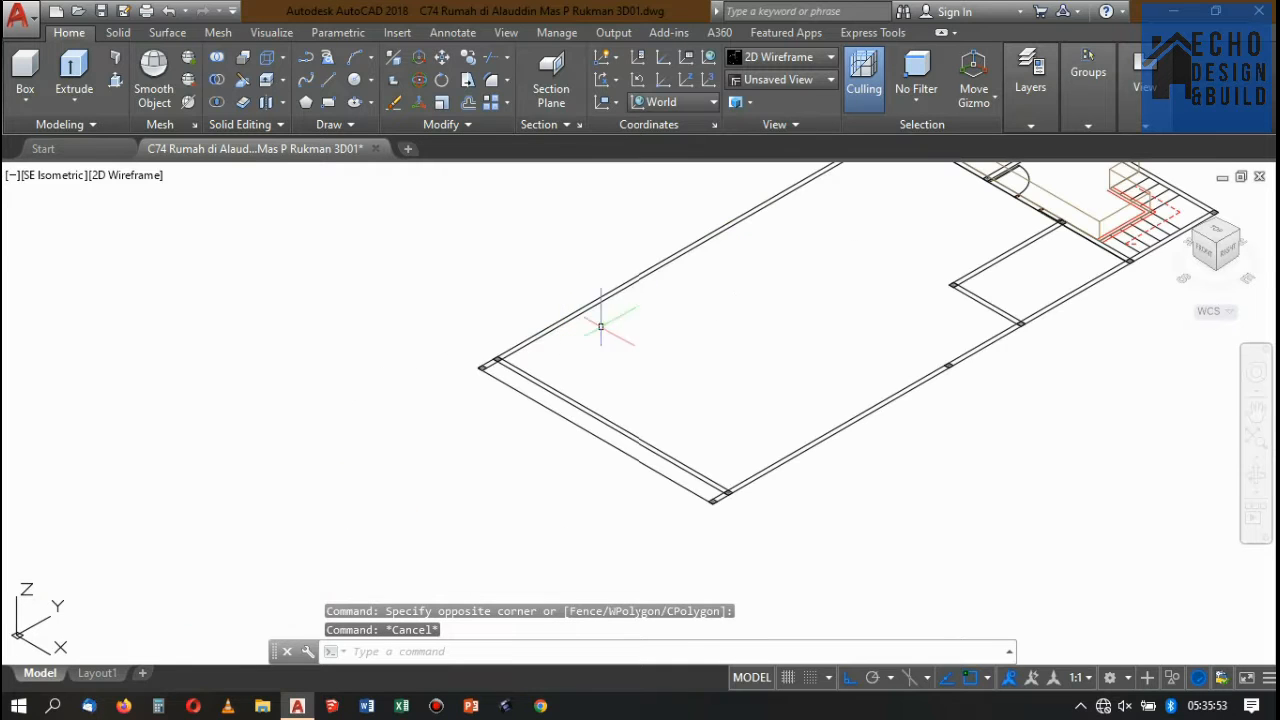
key(Return)
scroll(486, 366, up, 5)
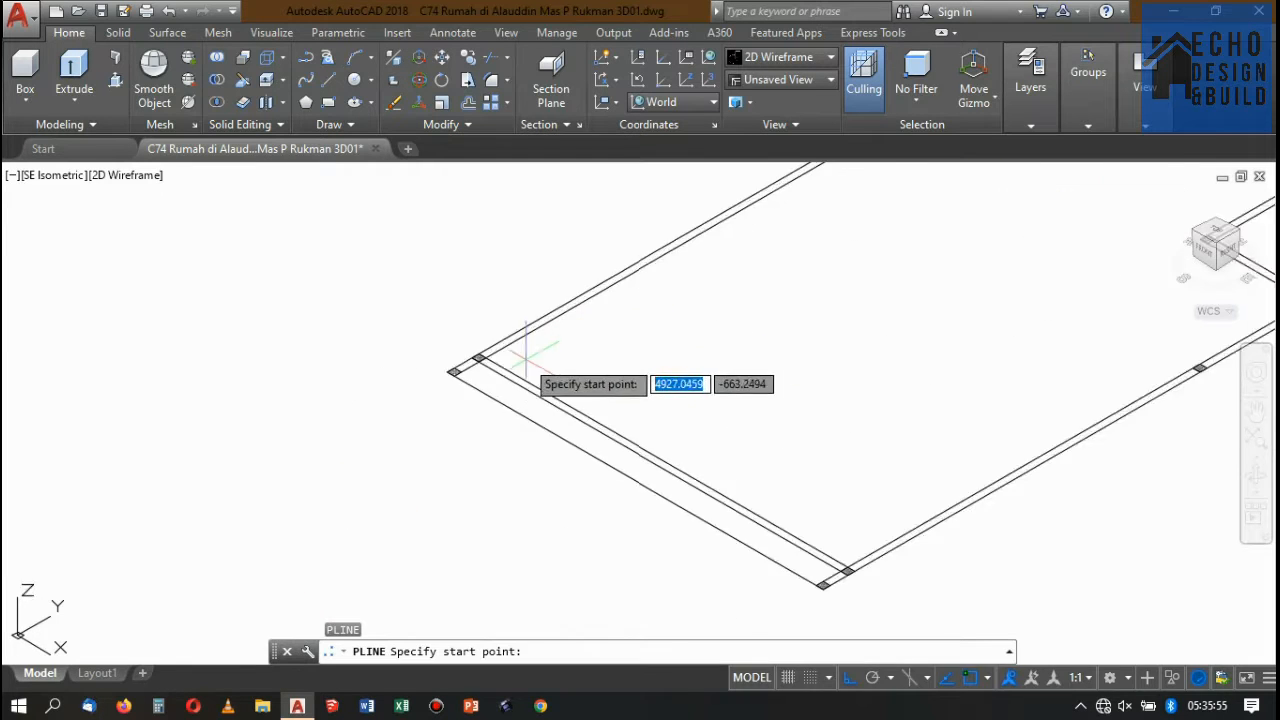
click(402, 372)
scroll(405, 380, down, 5)
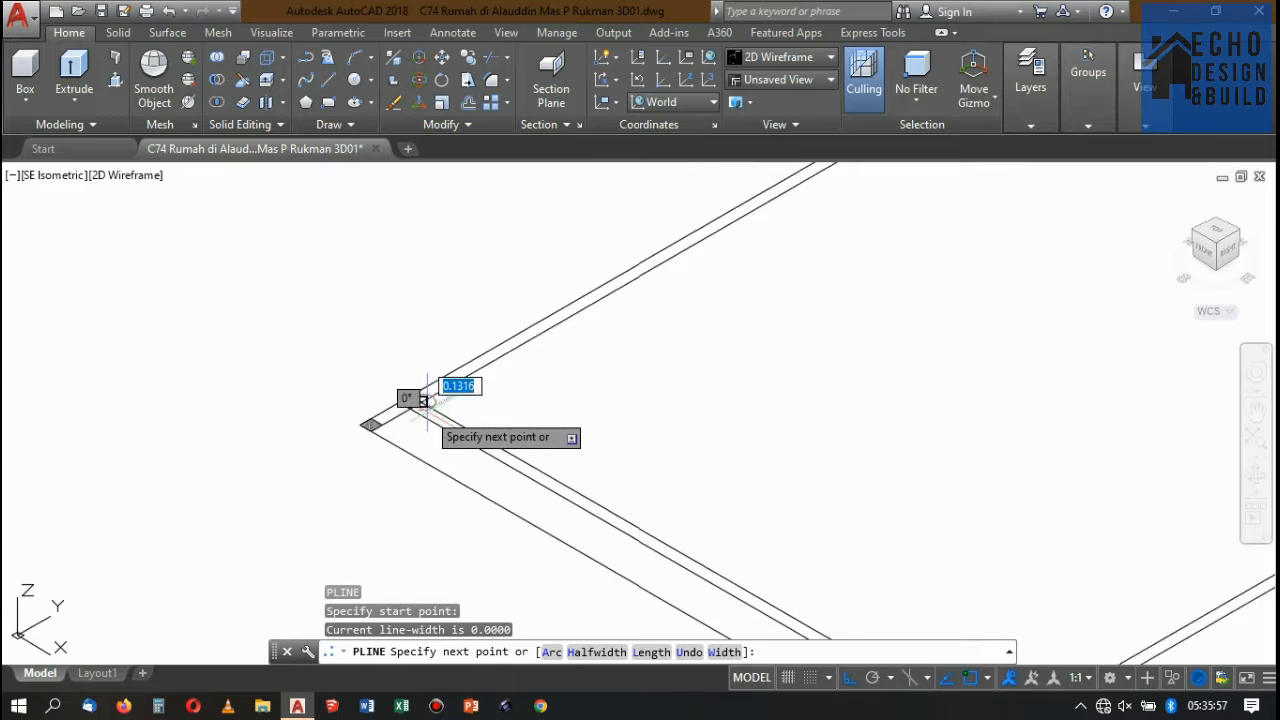
scroll(741, 250, up, 6)
scroll(720, 255, up, 3)
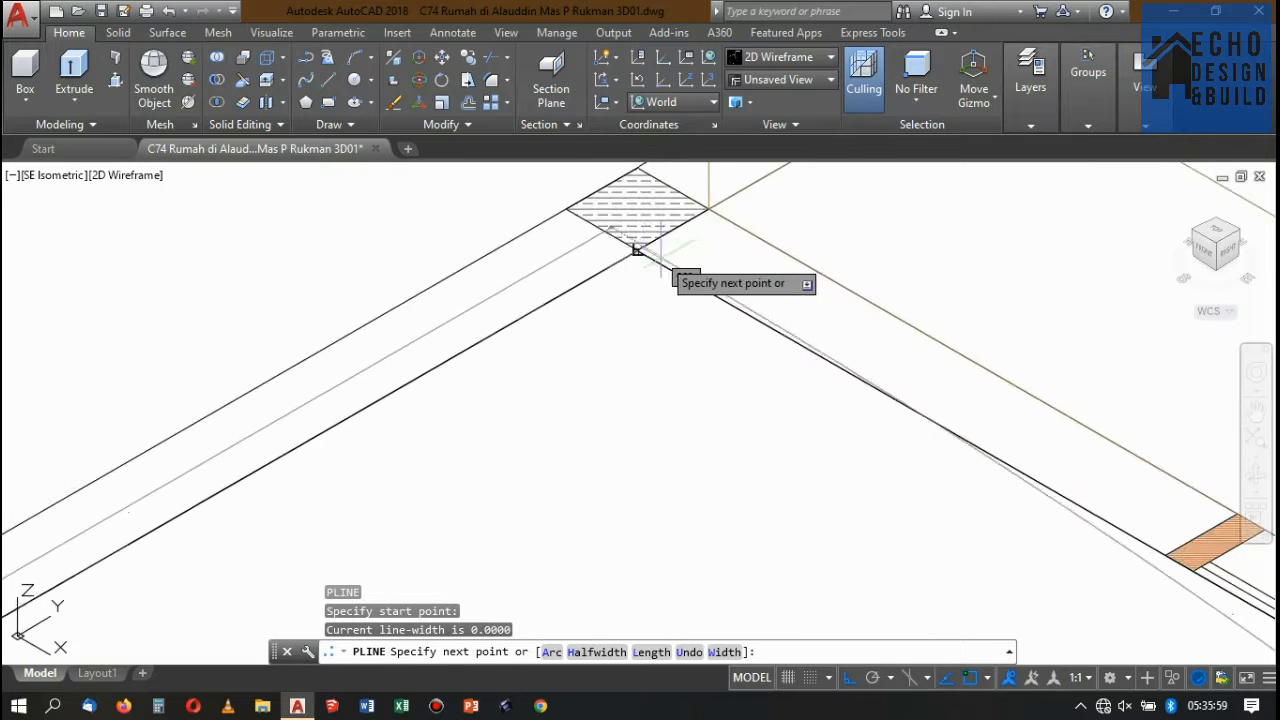
click(636, 248)
scroll(636, 248, down, 5)
scroll(1020, 445, up, 5)
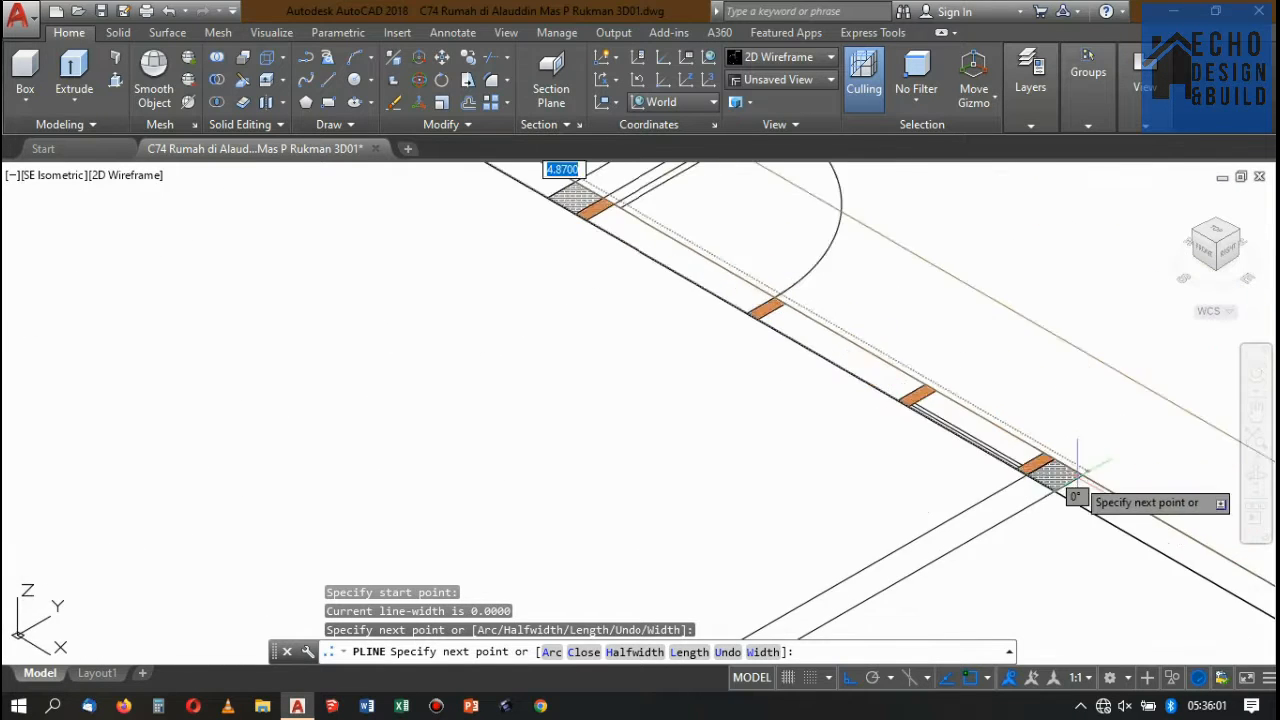
click(1022, 520)
scroll(1022, 520, down, 6)
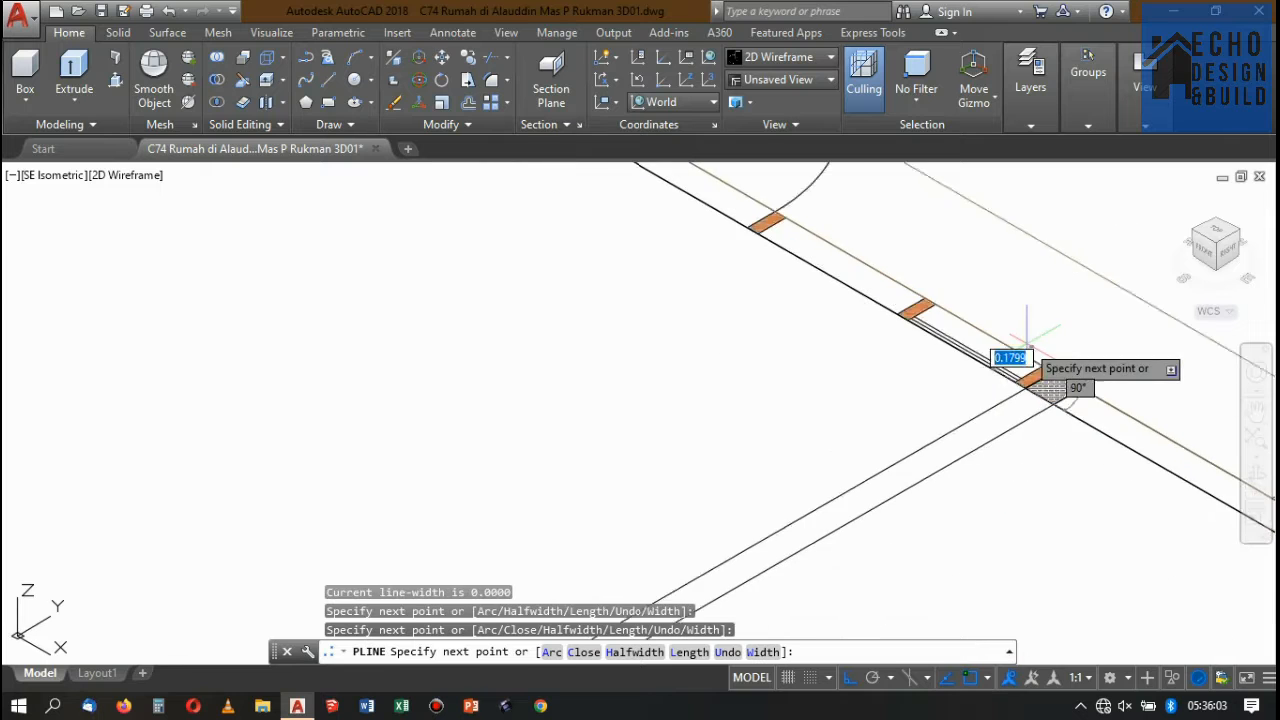
scroll(986, 371, up, 7)
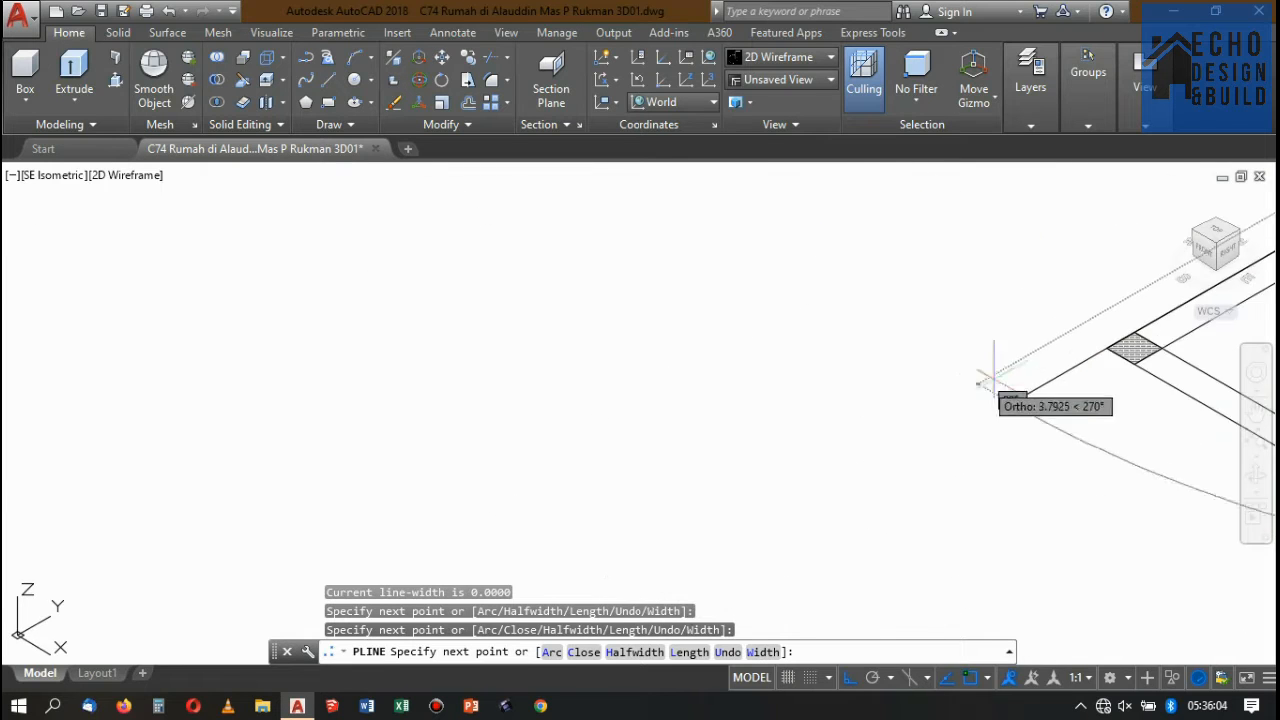
click(1119, 331)
scroll(950, 292, down, 6)
scroll(992, 322, up, 8)
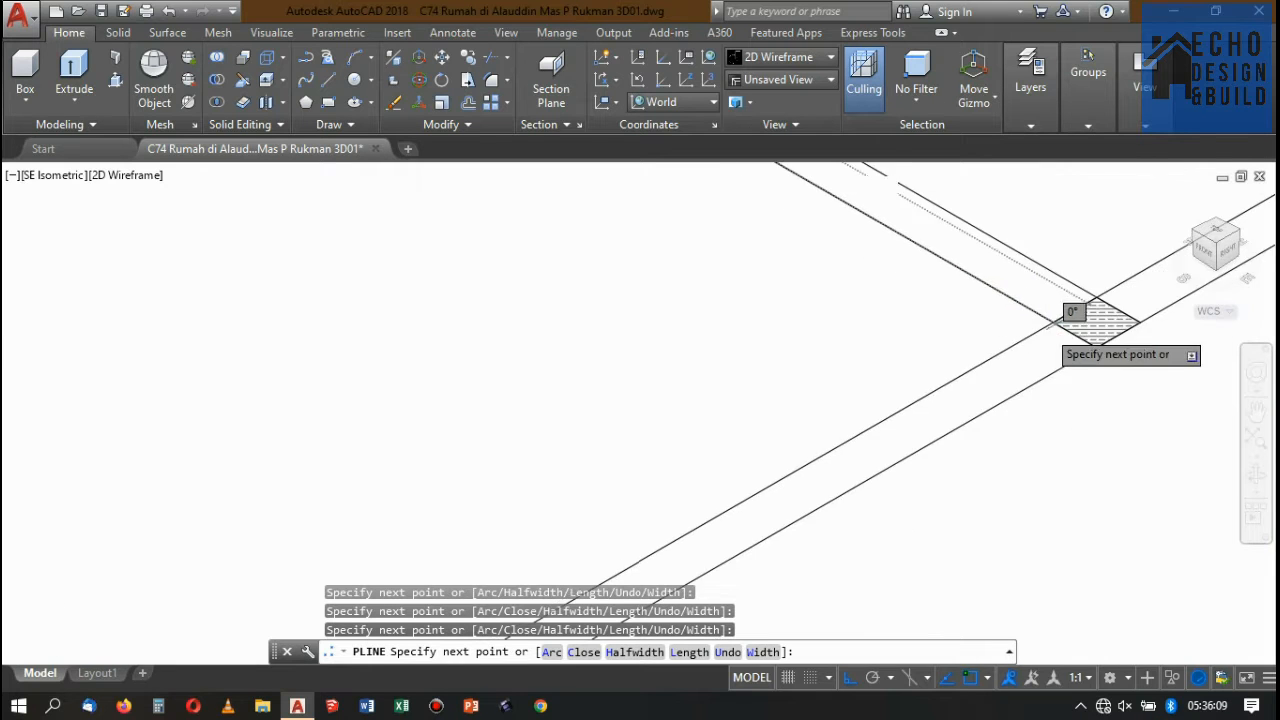
scroll(1062, 309, down, 6)
scroll(1045, 330, up, 7)
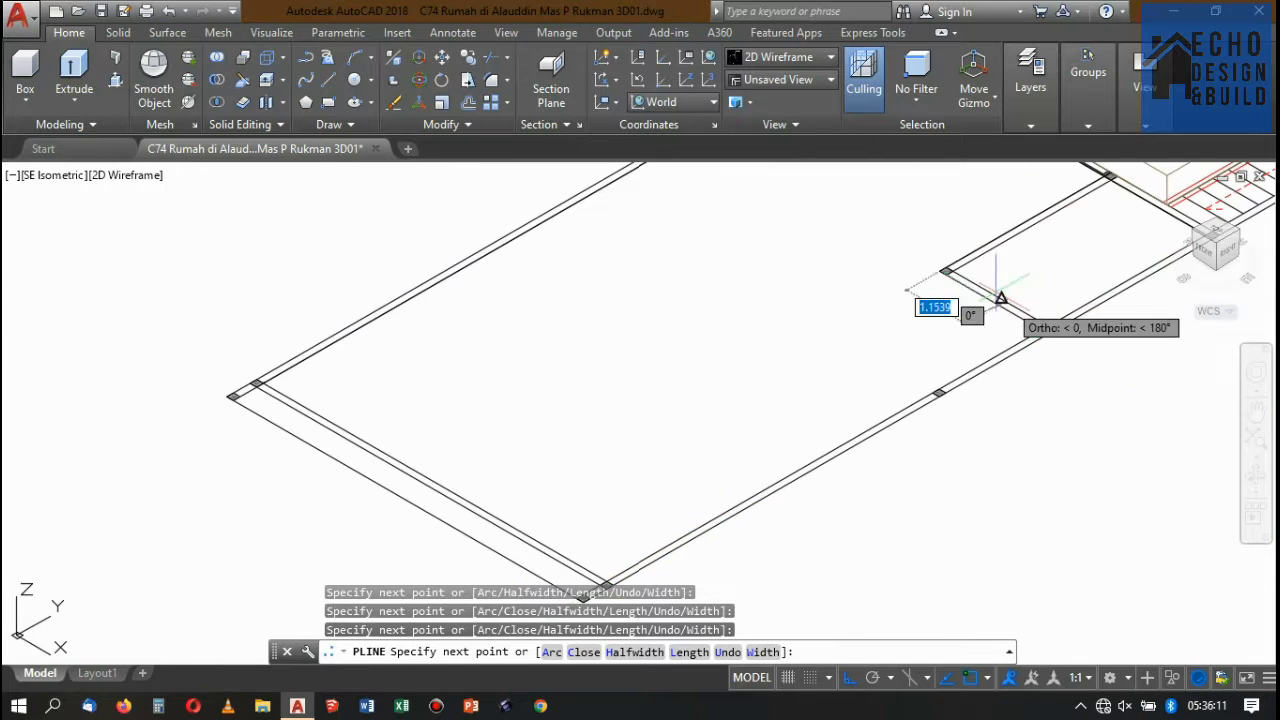
scroll(965, 265, up, 3)
scroll(1020, 300, down, 5)
scroll(1060, 335, up, 8)
scroll(960, 300, down, 5)
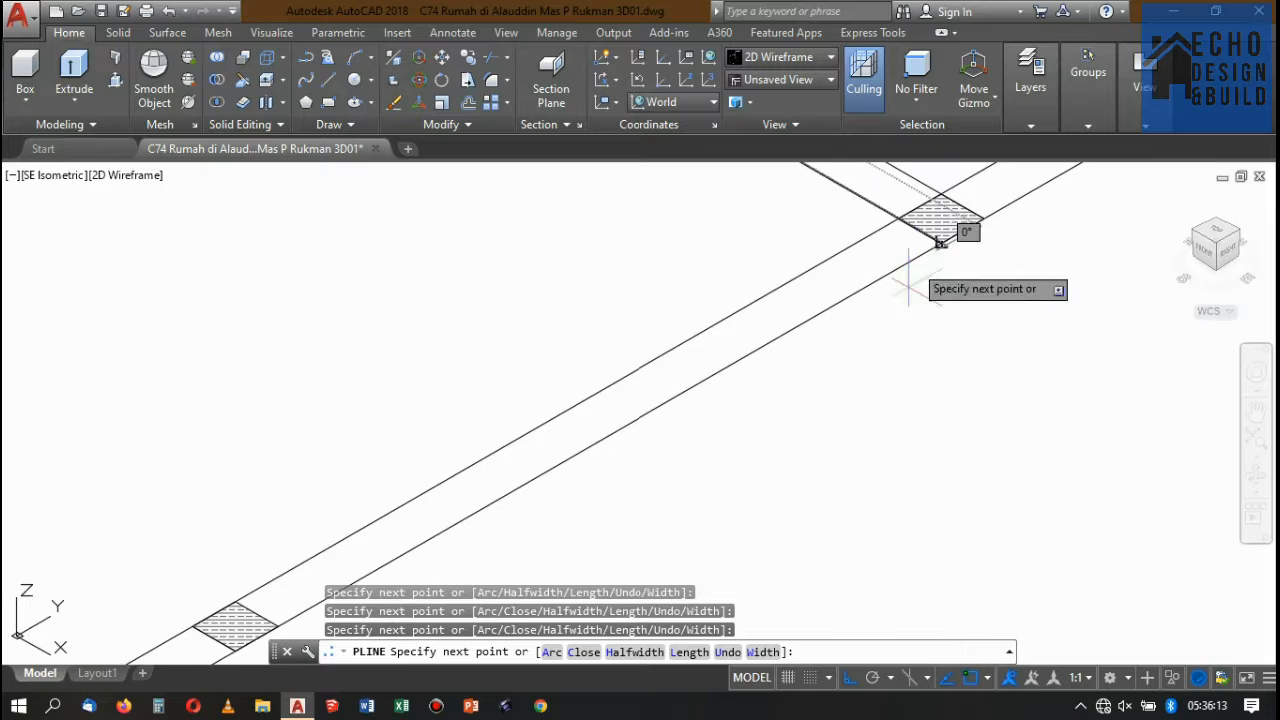
scroll(912, 370, up, 5)
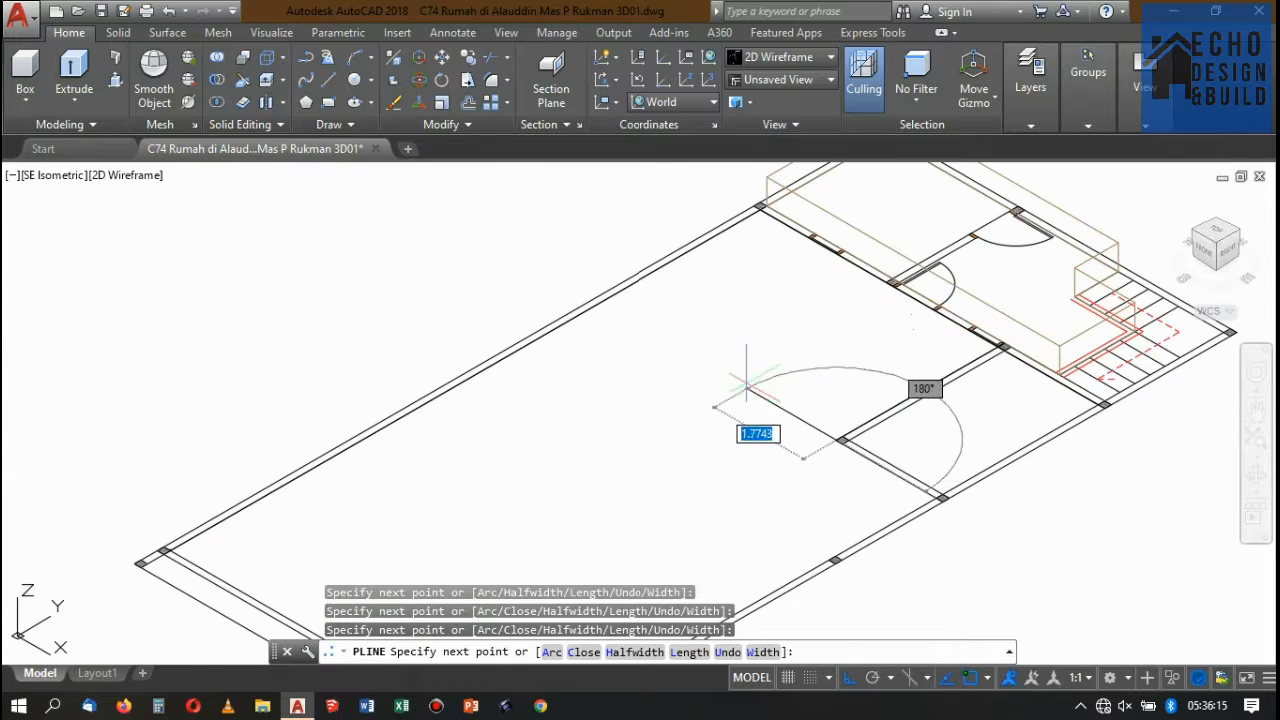
key(ctrl+z)
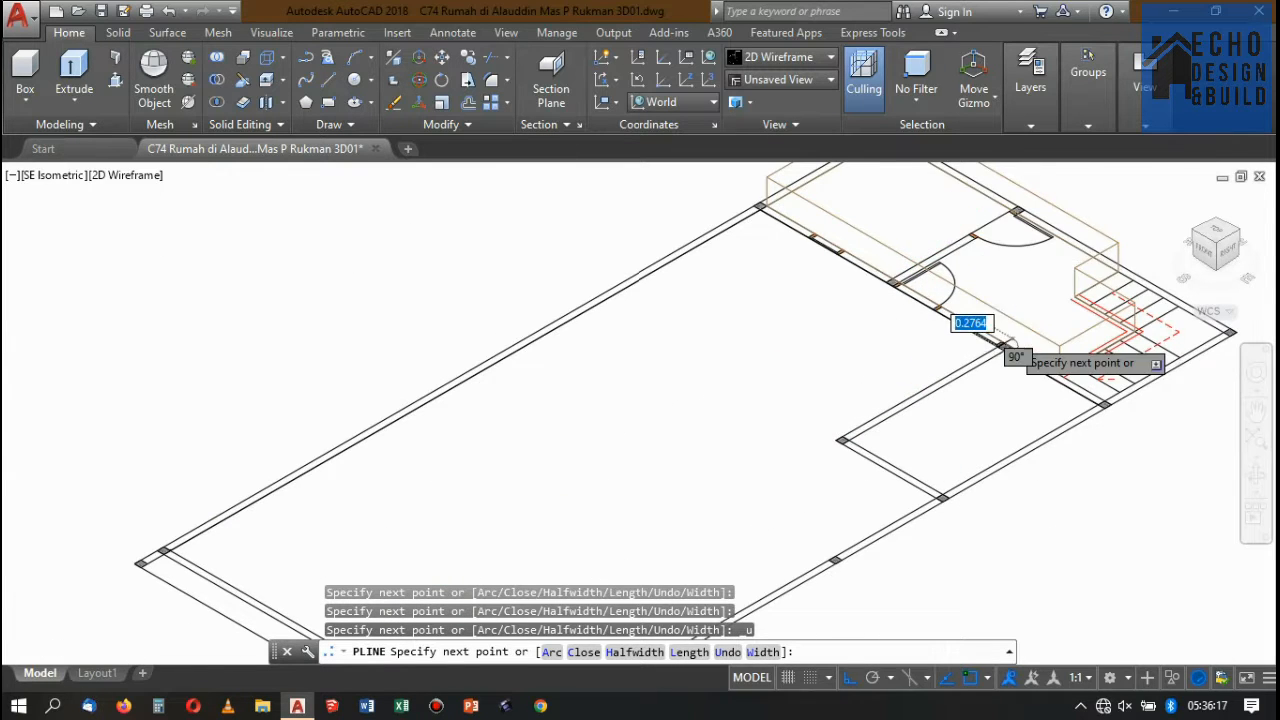
- Continue the polyline around the small room's outer wall corners and along the side wall to the front corner column, and close it
scroll(1016, 355, up, 8)
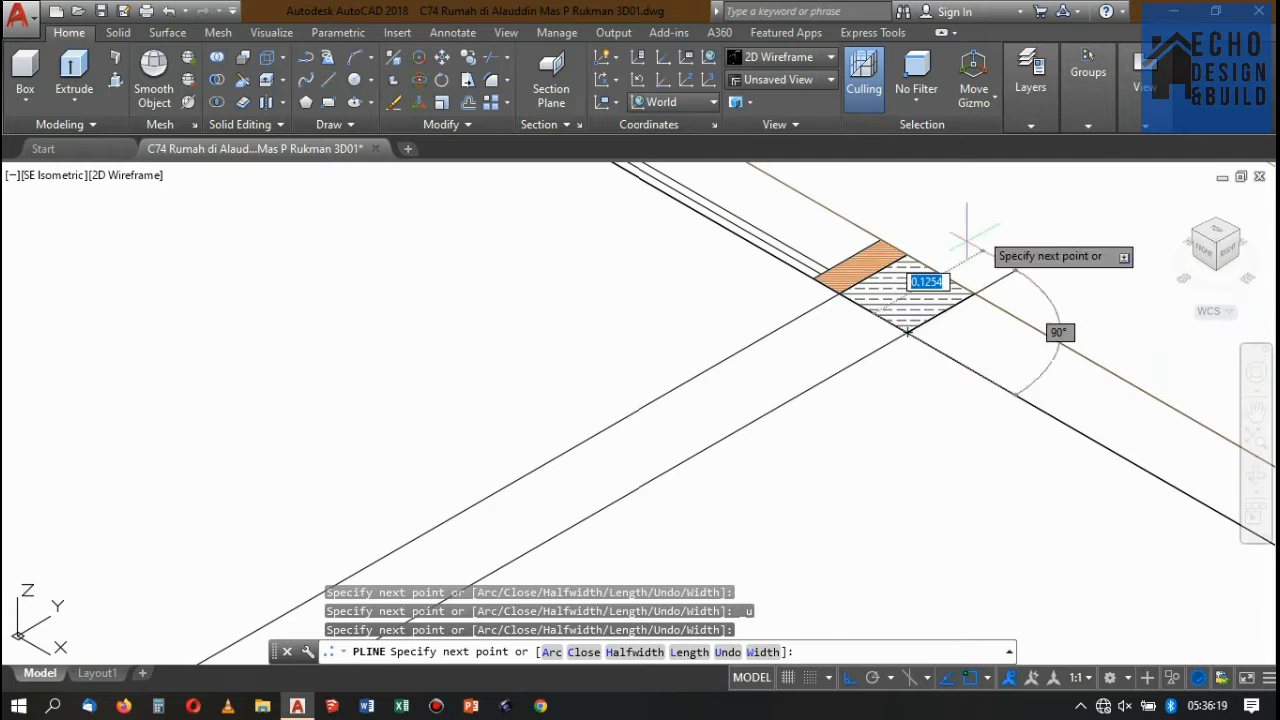
scroll(966, 240, down, 4)
scroll(586, 440, up, 6)
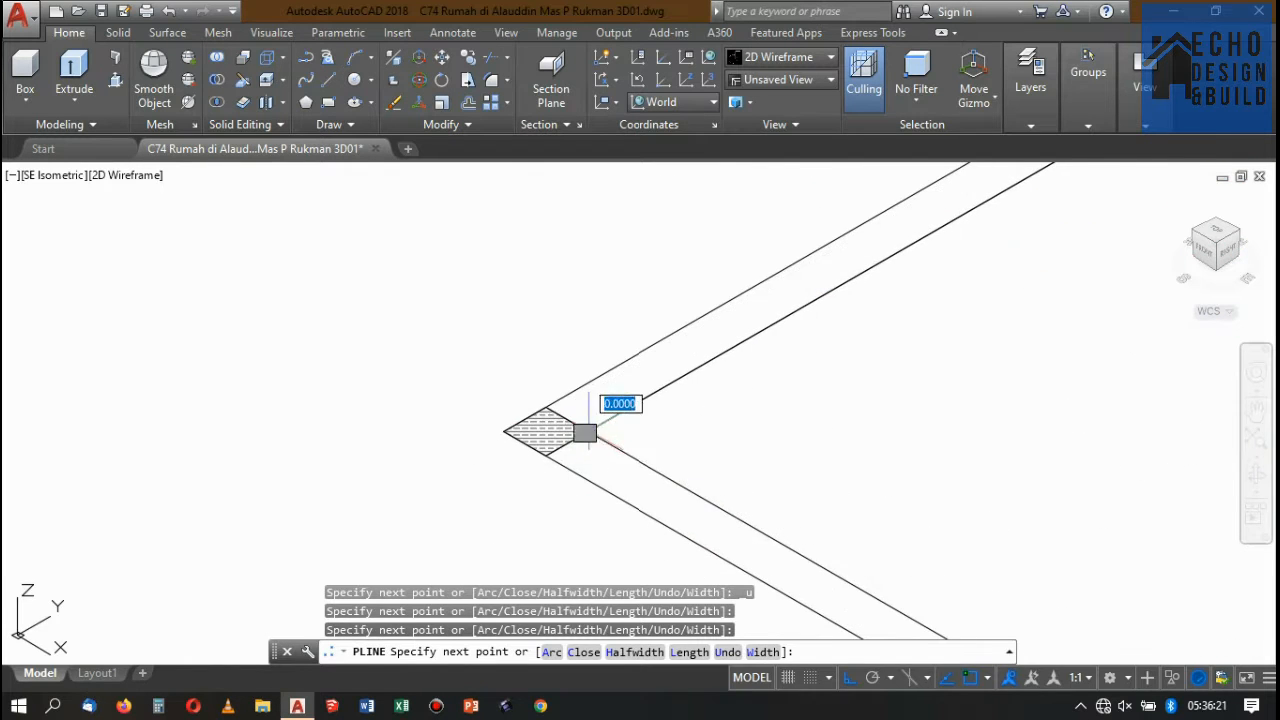
scroll(749, 366, down, 4)
scroll(737, 400, up, 6)
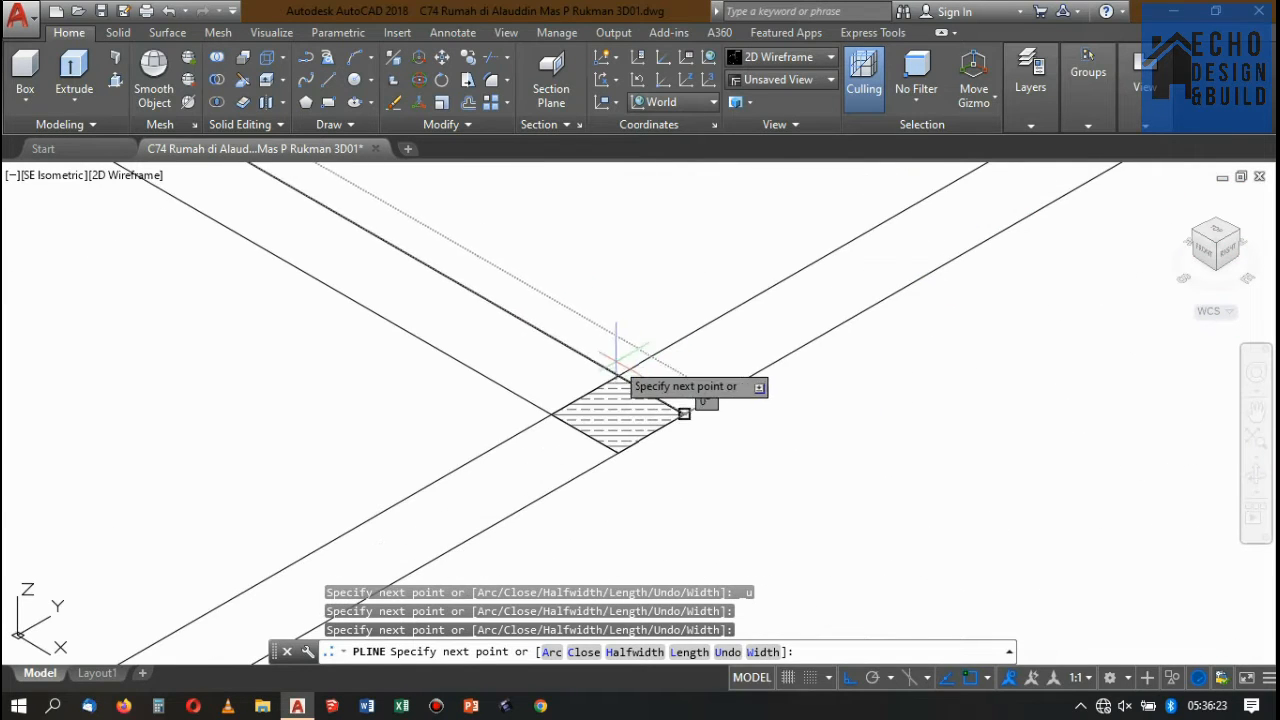
click(619, 376)
scroll(868, 286, down, 5)
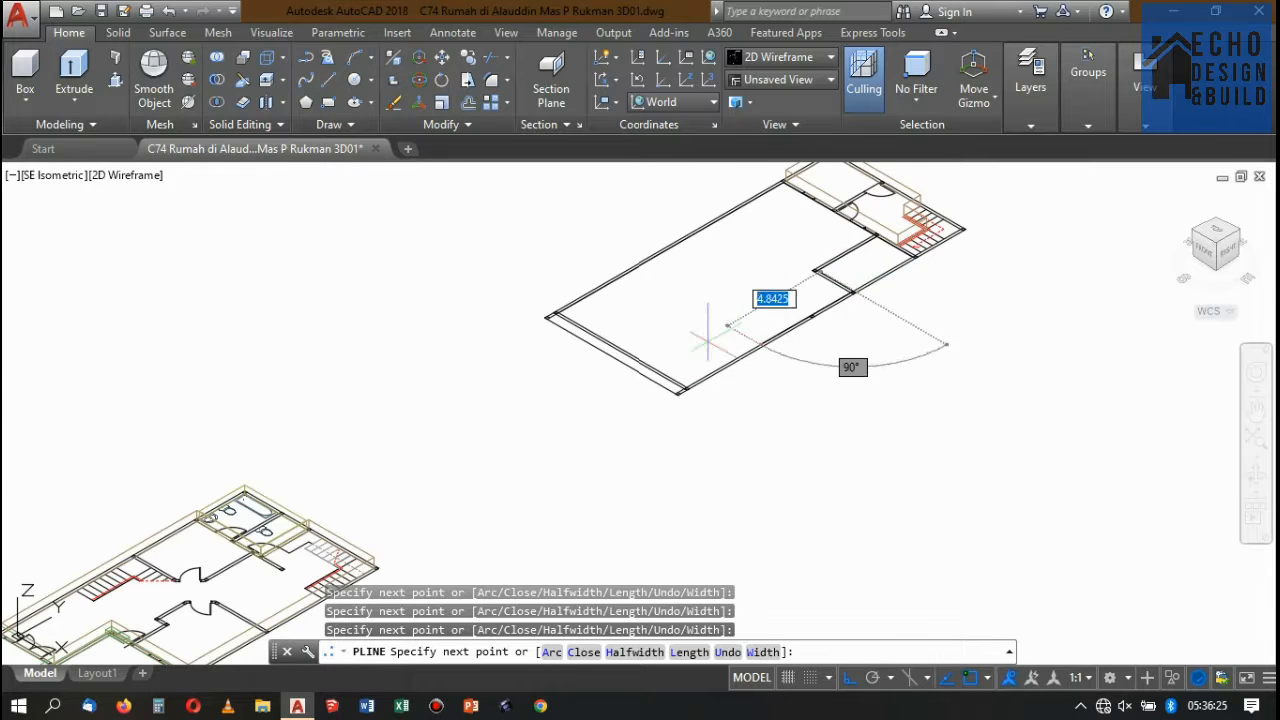
scroll(682, 390, up, 6)
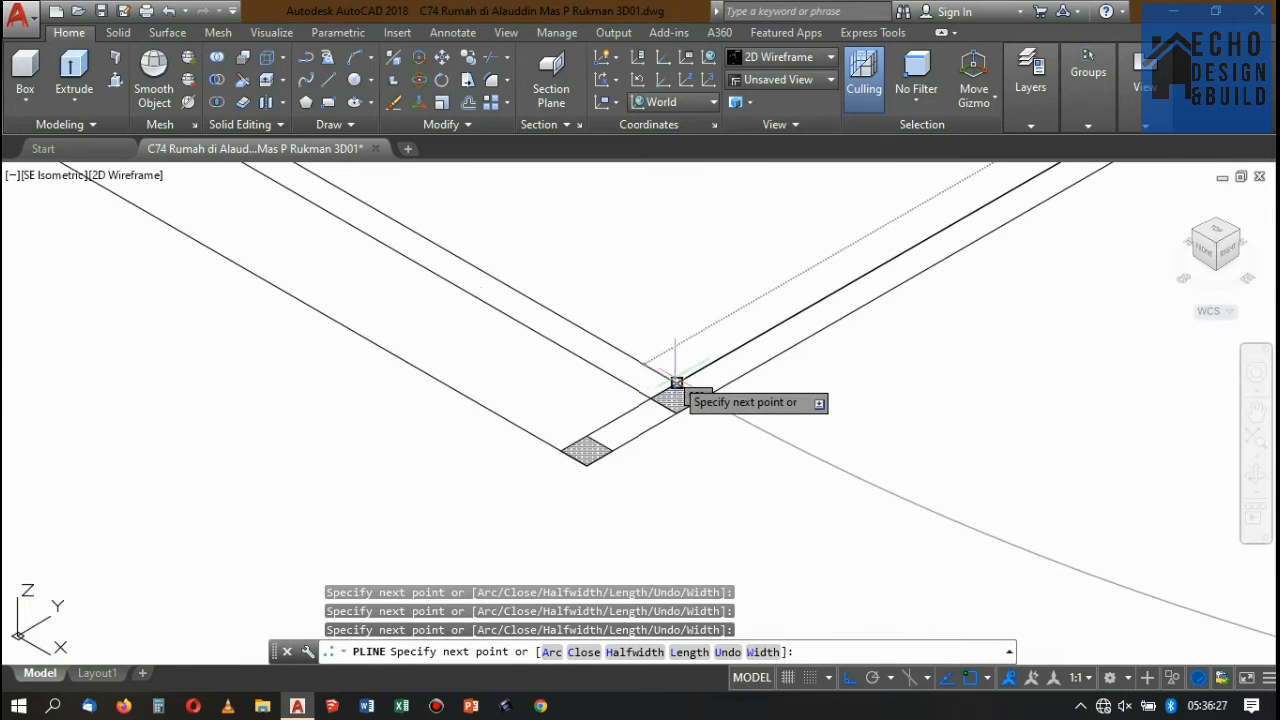
click(677, 390)
scroll(683, 390, down, 4)
scroll(683, 392, down, 3)
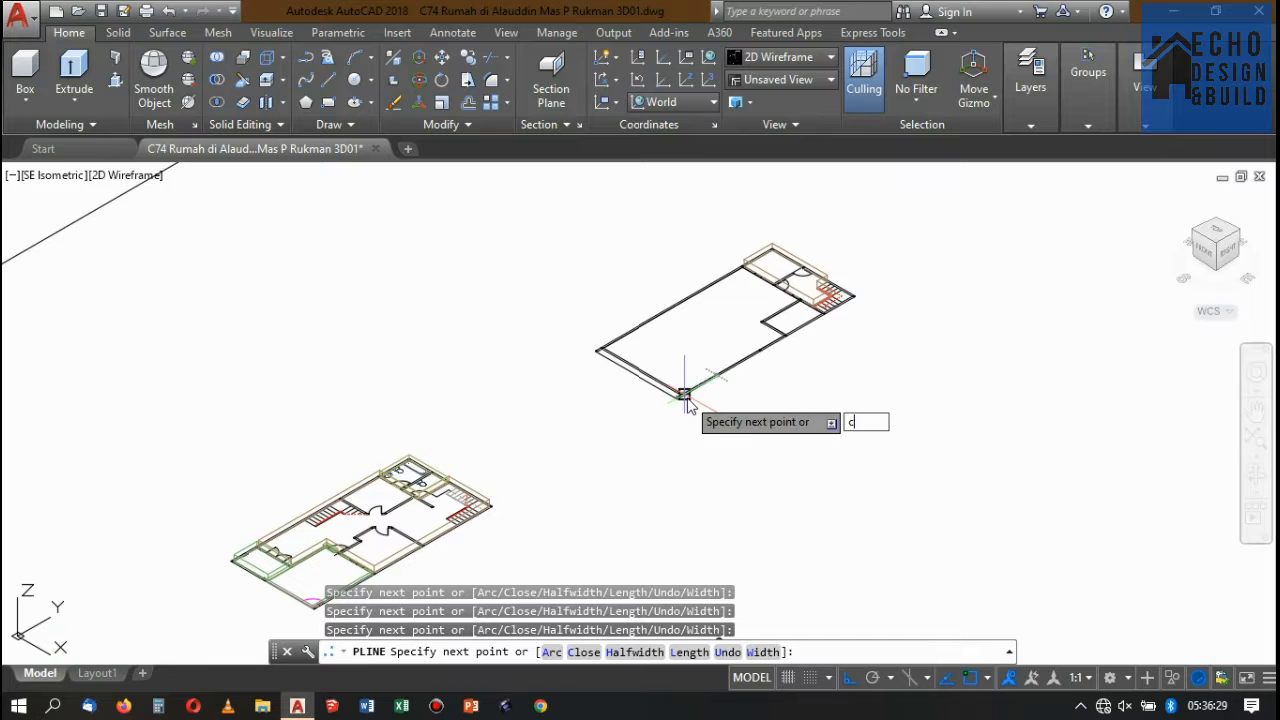
key(Return)
- Extrude the closed outline of the large front area to a height of 0.4
scroll(660, 370, up, 4)
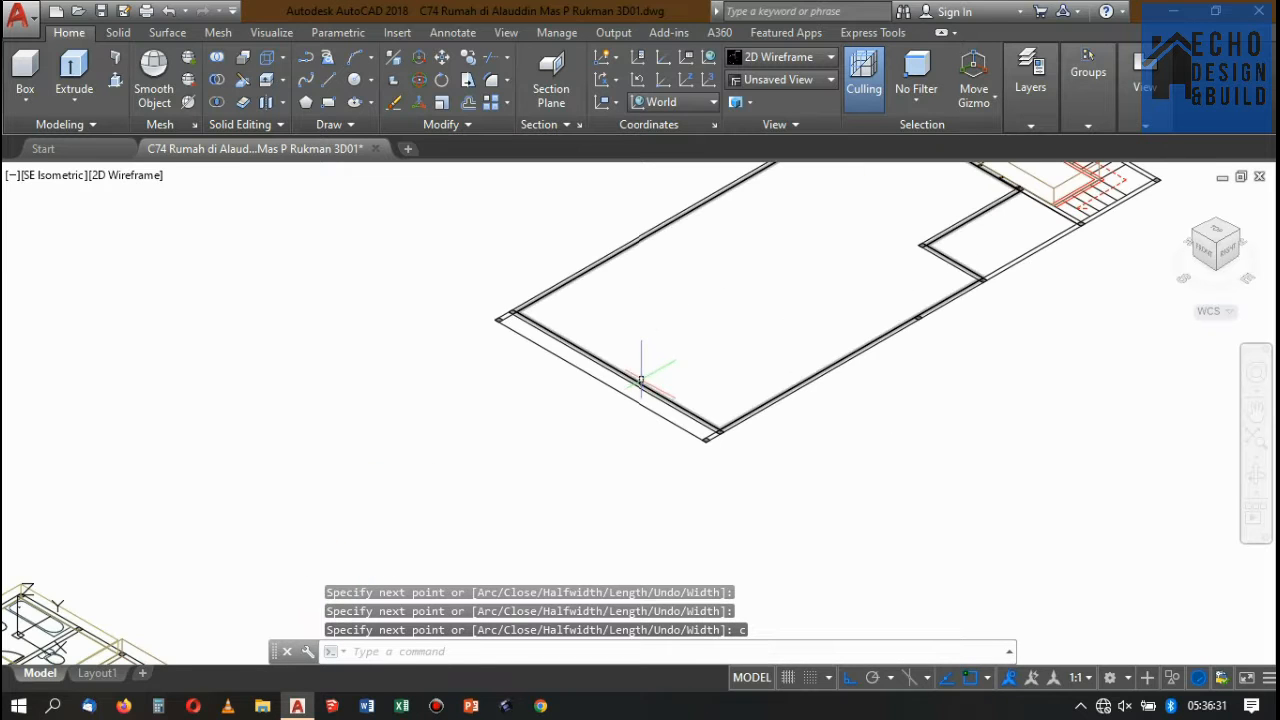
click(641, 380)
scroll(643, 366, down, 5)
scroll(777, 327, up, 5)
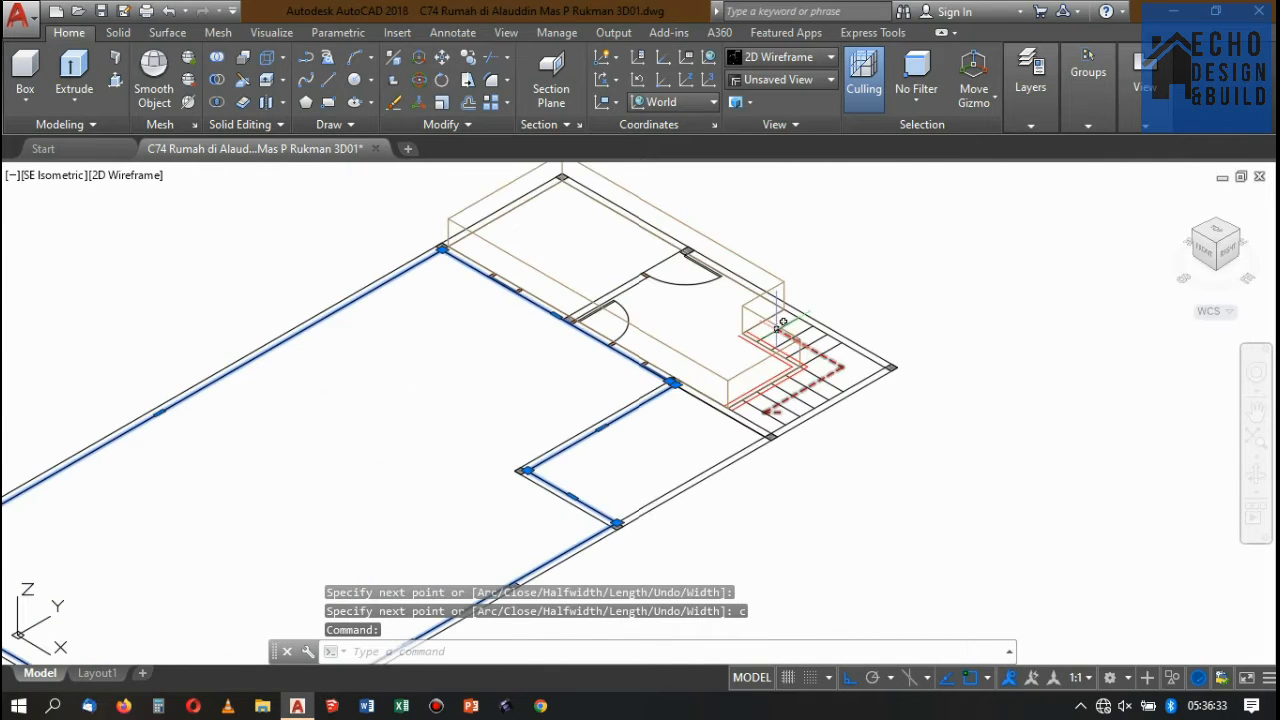
scroll(787, 303, down, 4)
scroll(787, 303, up, 4)
scroll(578, 285, down, 4)
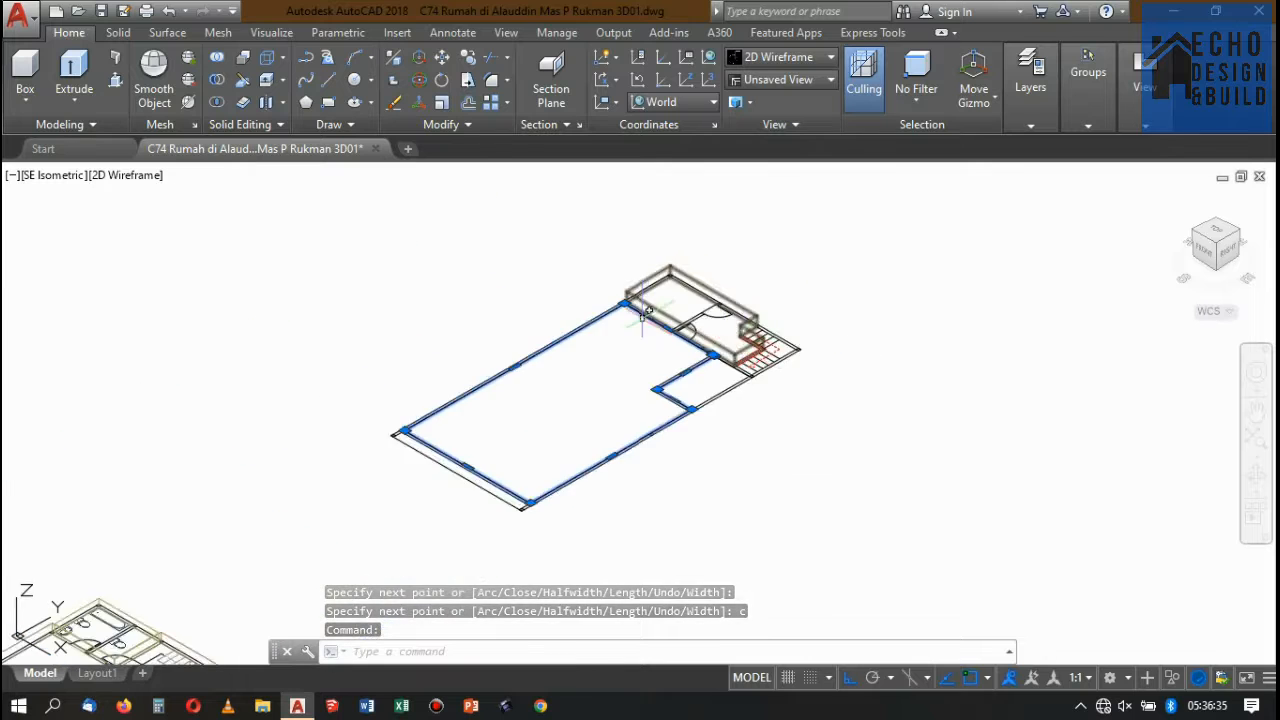
click(74, 68)
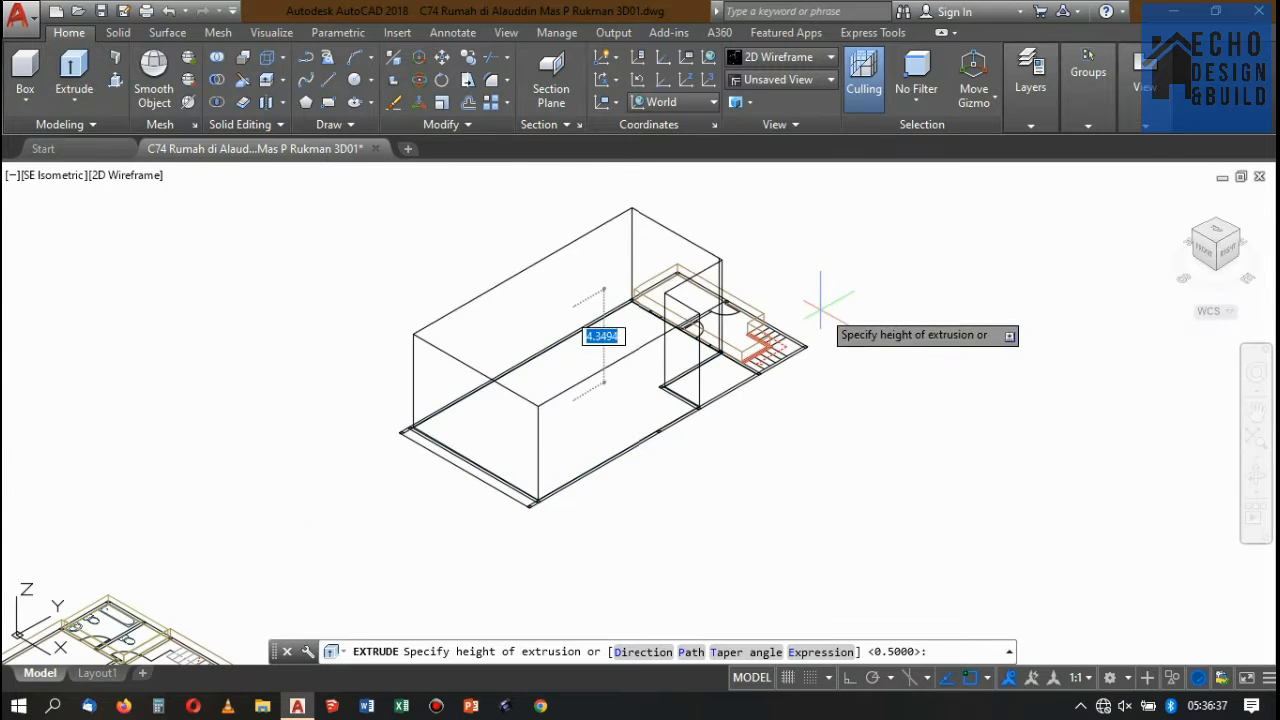
scroll(720, 307, up, 5)
scroll(718, 298, down, 2)
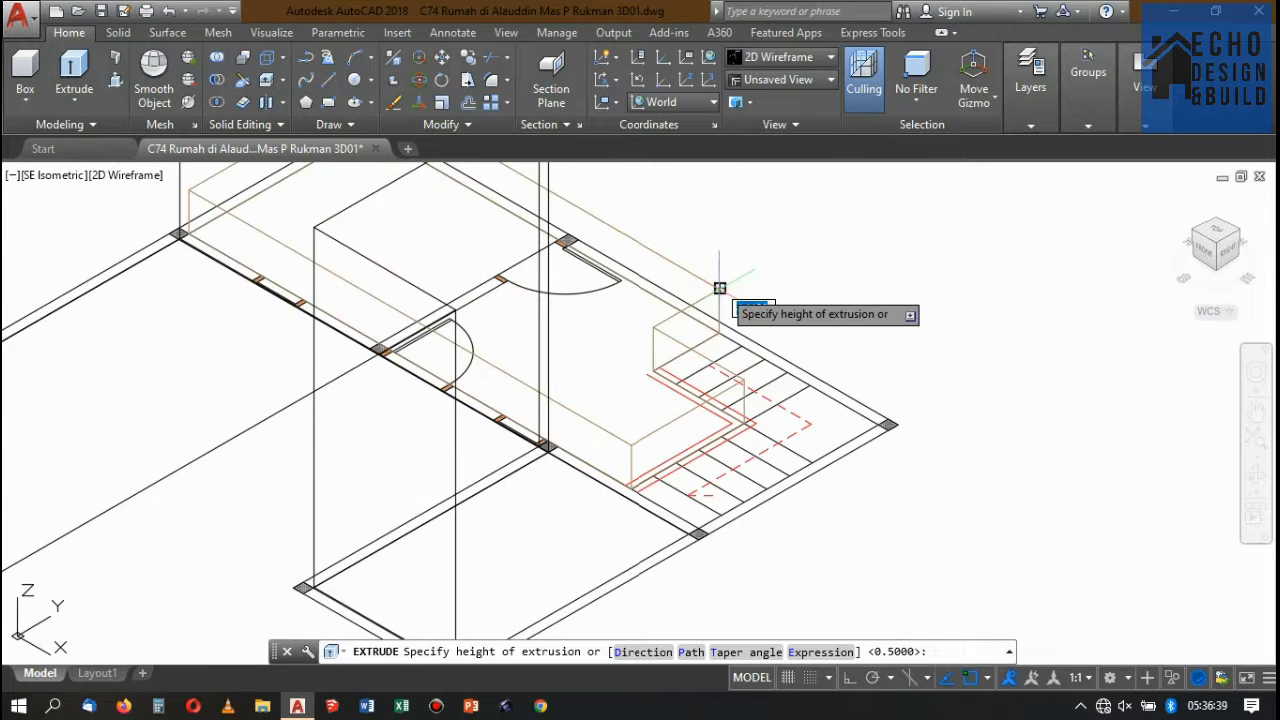
scroll(760, 300, down, 3)
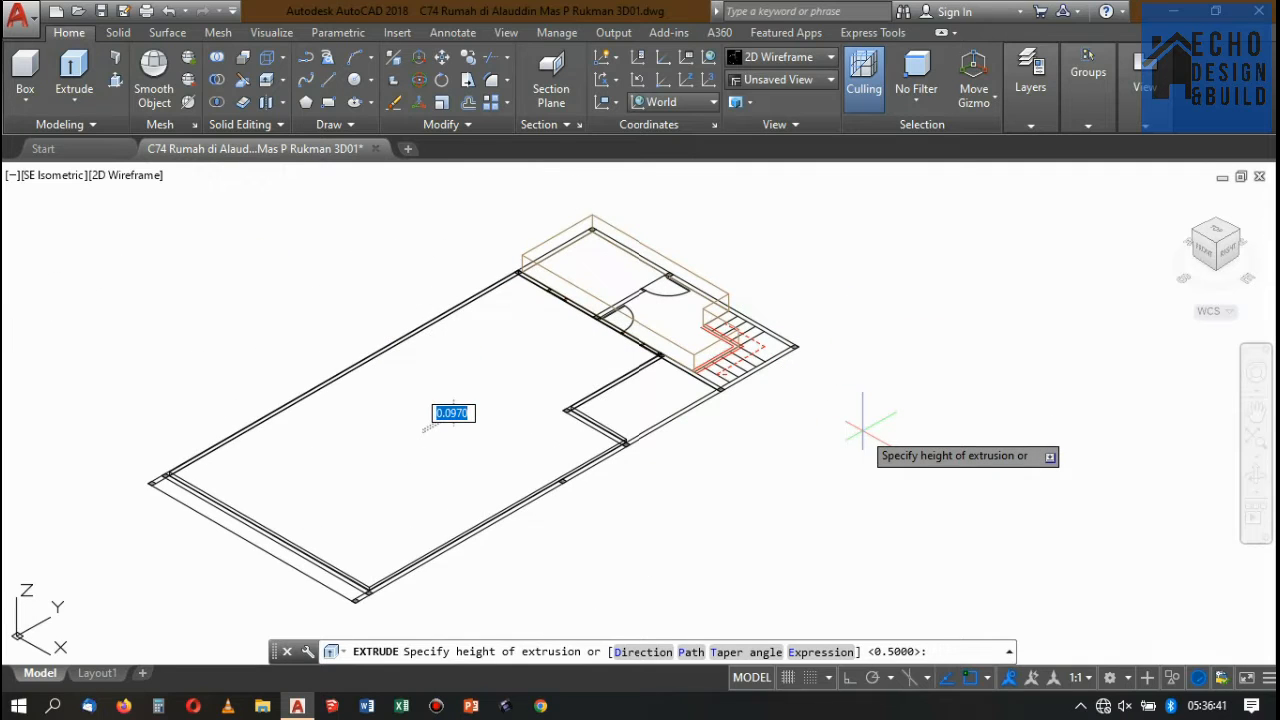
text(0.4)
key(Return)
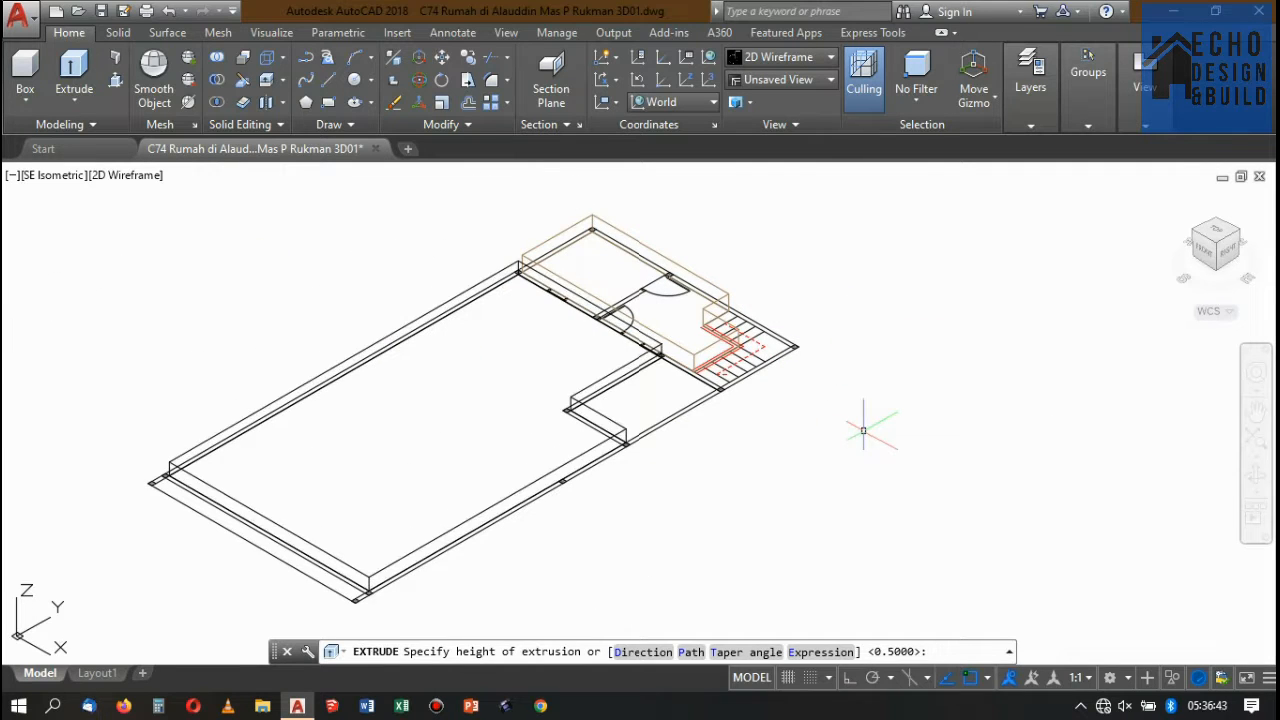
- Assign the extruded front area solid to the layer lantai teras and clear the selection
scroll(591, 366, up, 5)
click(580, 355)
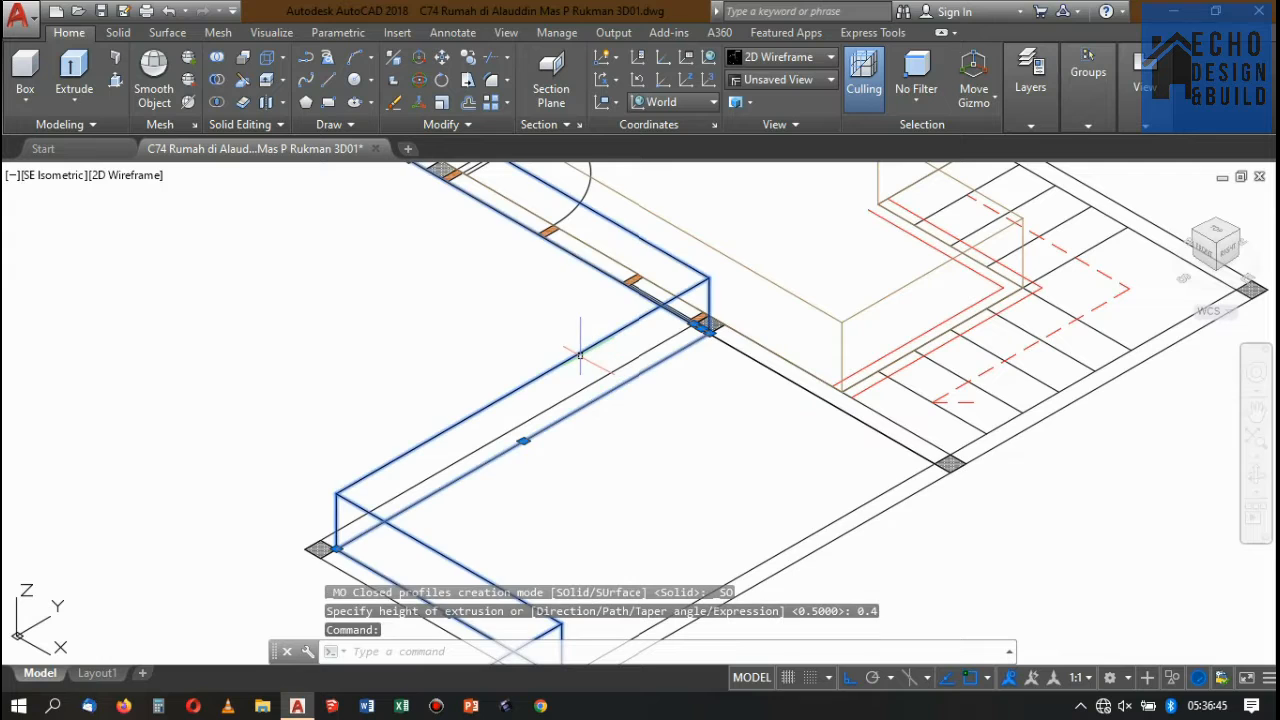
click(1036, 123)
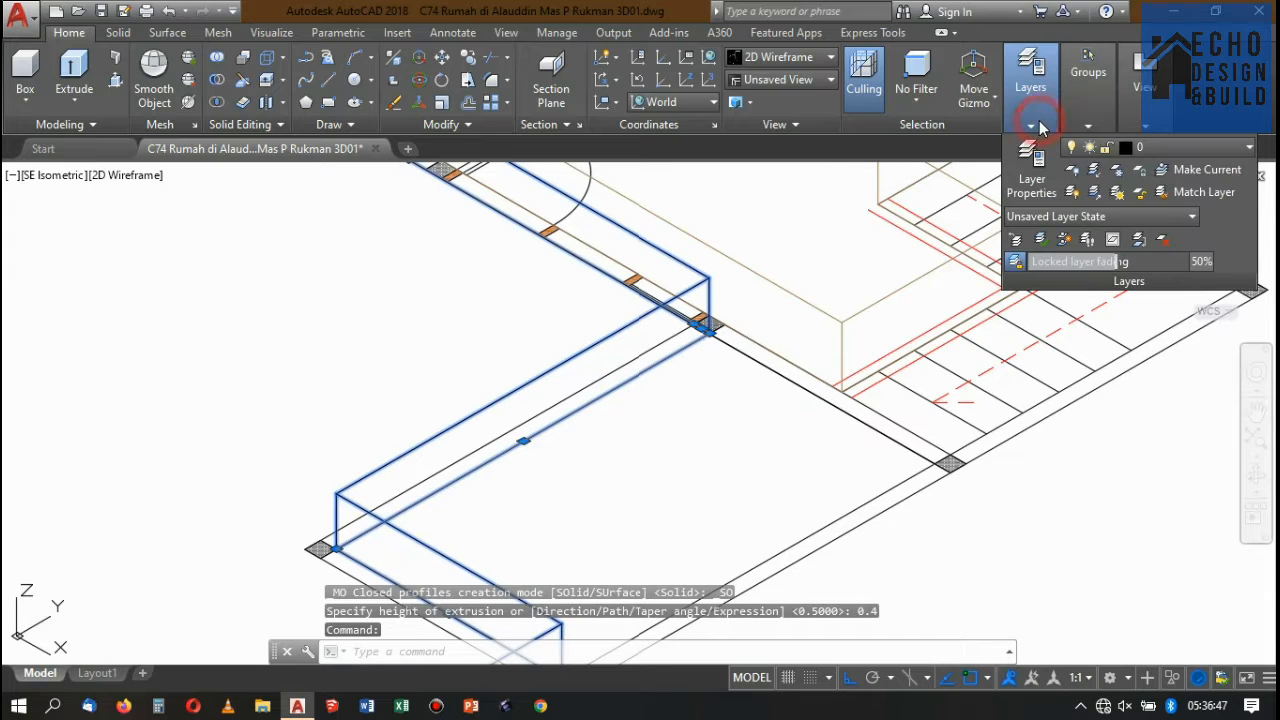
click(1165, 148)
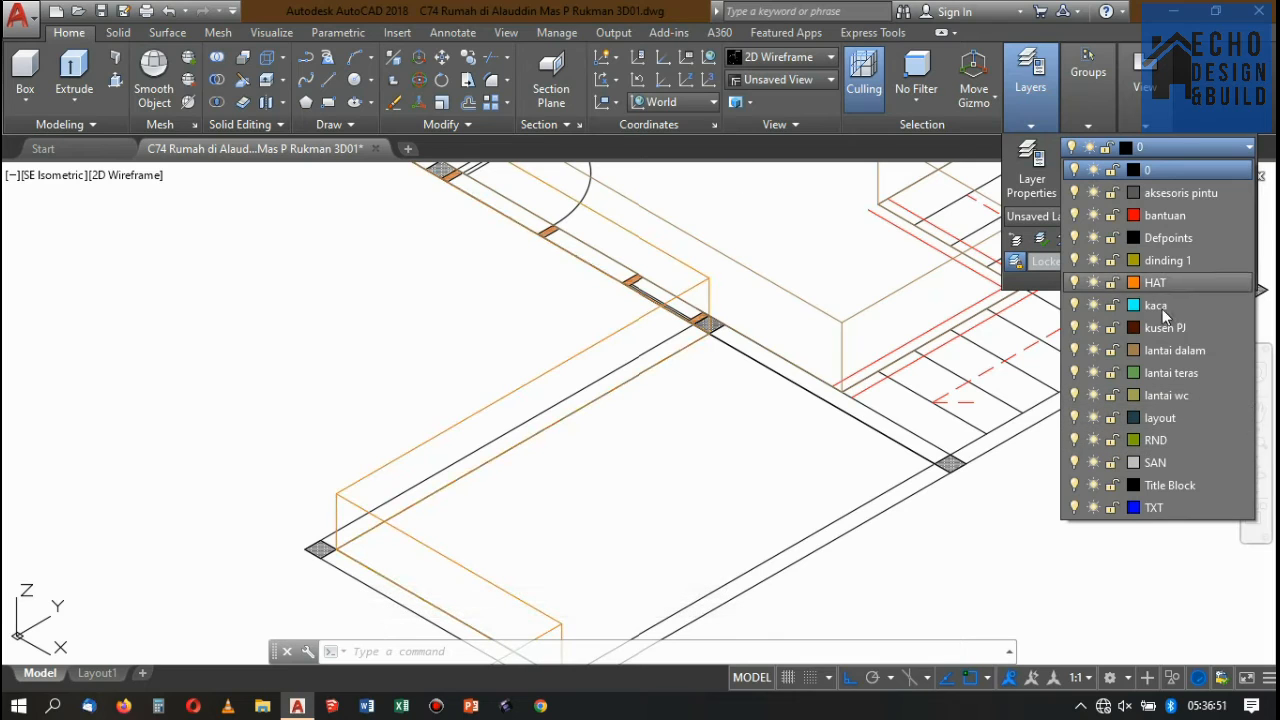
click(1168, 373)
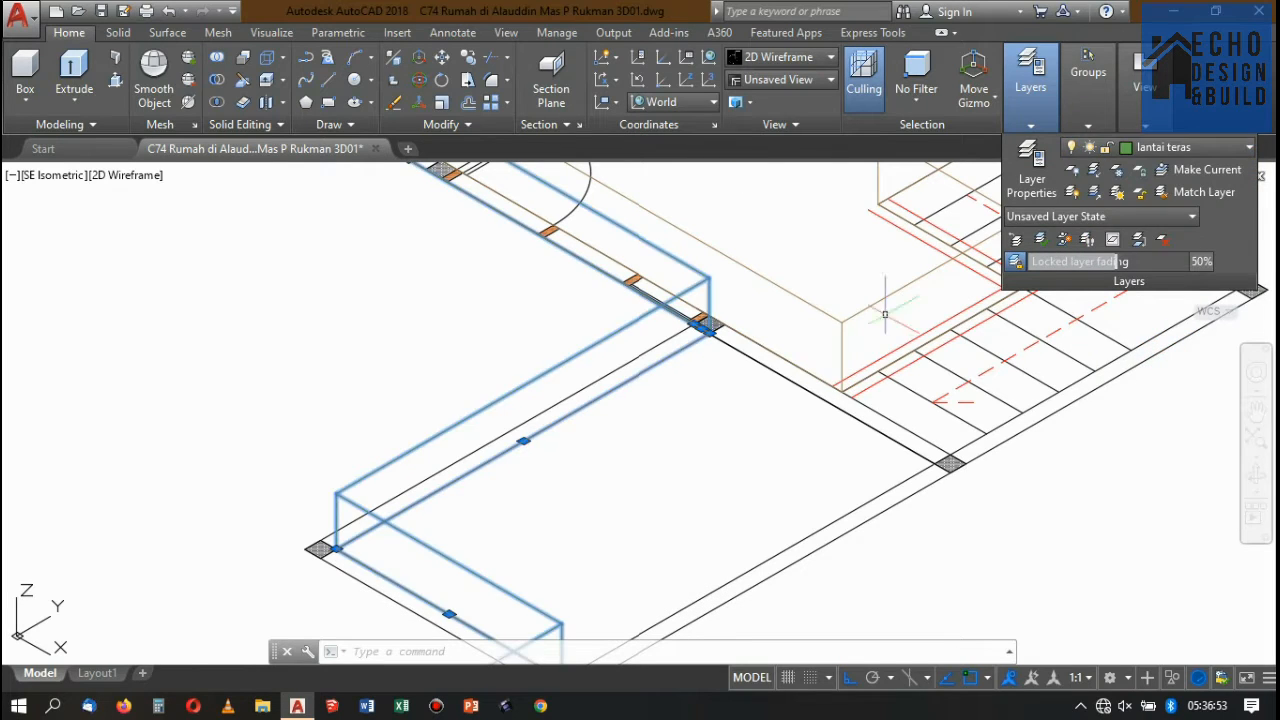
scroll(820, 340, down, 6)
scroll(885, 299, up, 2)
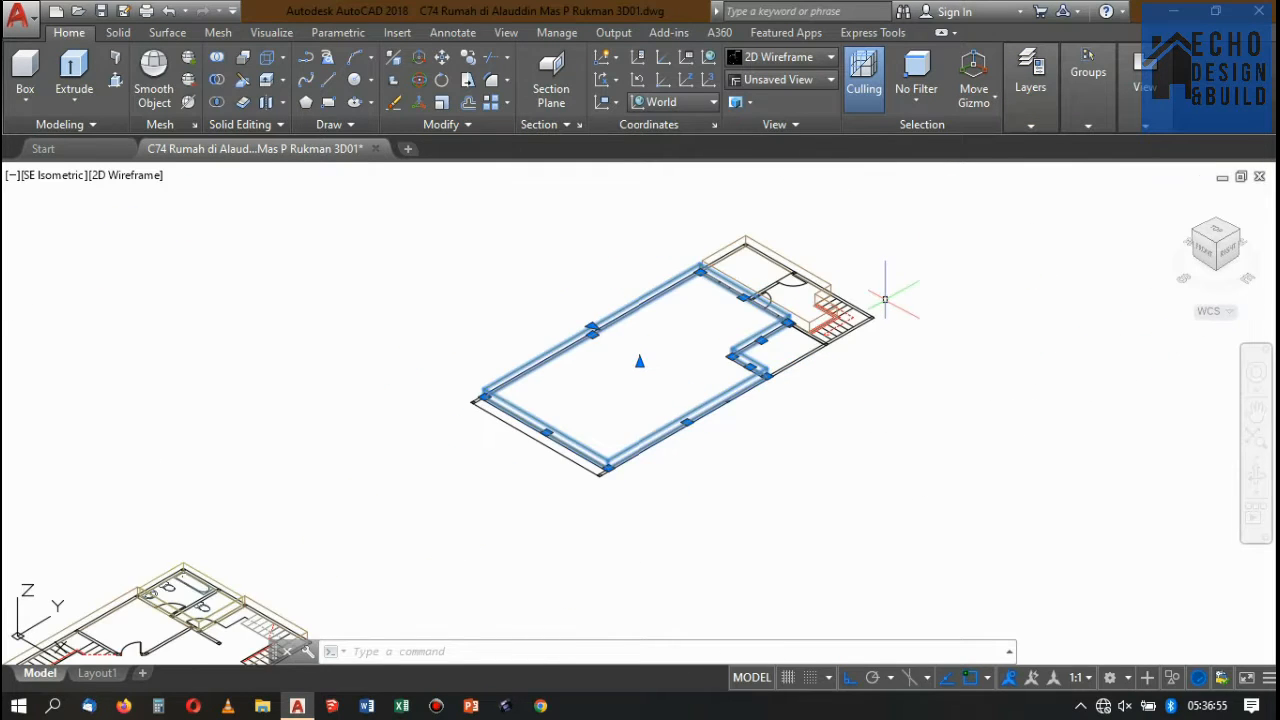
key(Escape)
- Examine how the front and rear floor solids meet at the shared wall, and review the neighbouring floor plans
scroll(880, 290, up, 2)
scroll(870, 290, down, 3)
scroll(801, 290, up, 6)
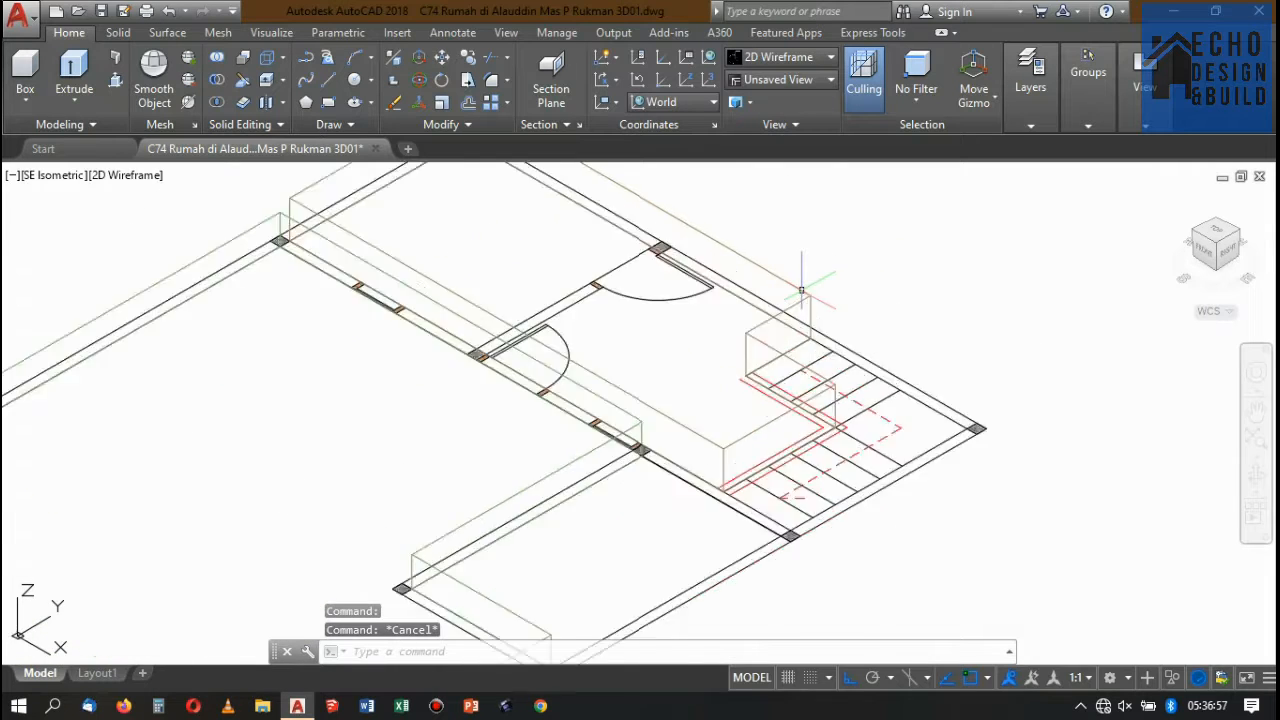
scroll(815, 285, down, 5)
scroll(830, 280, up, 5)
scroll(825, 280, down, 5)
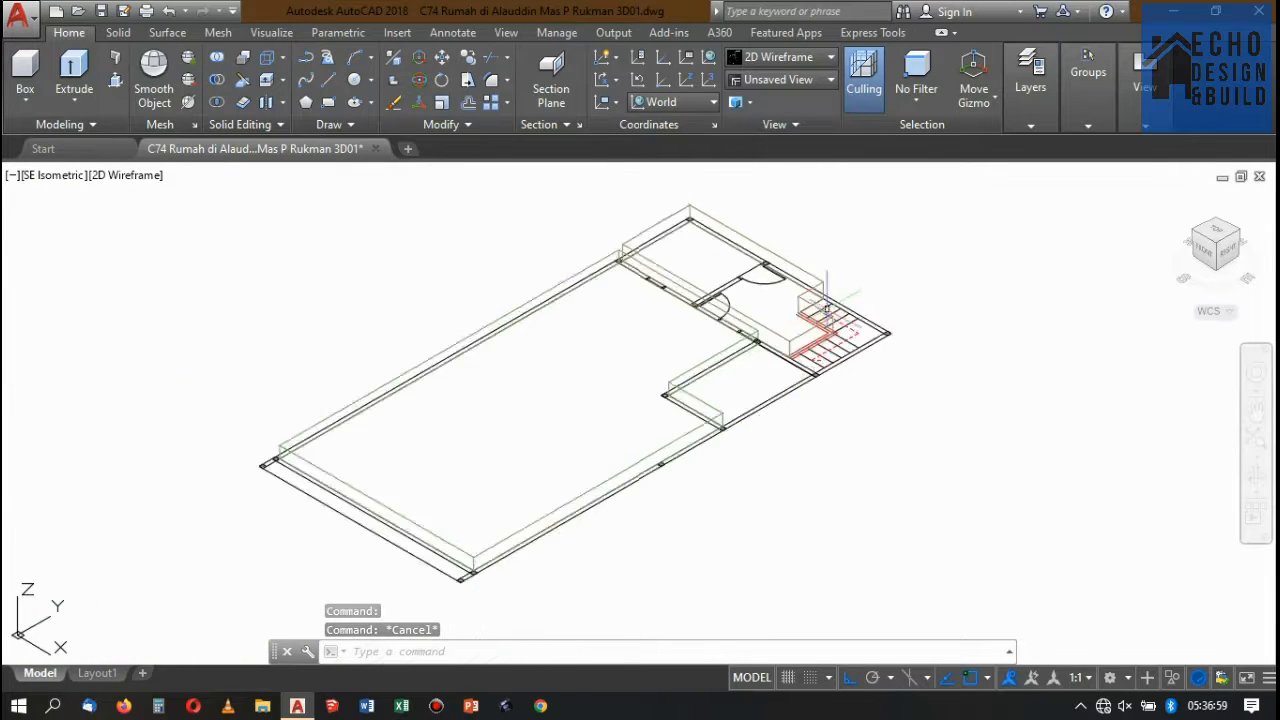
scroll(826, 305, down, 8)
scroll(815, 345, up, 3)
scroll(813, 352, down, 2)
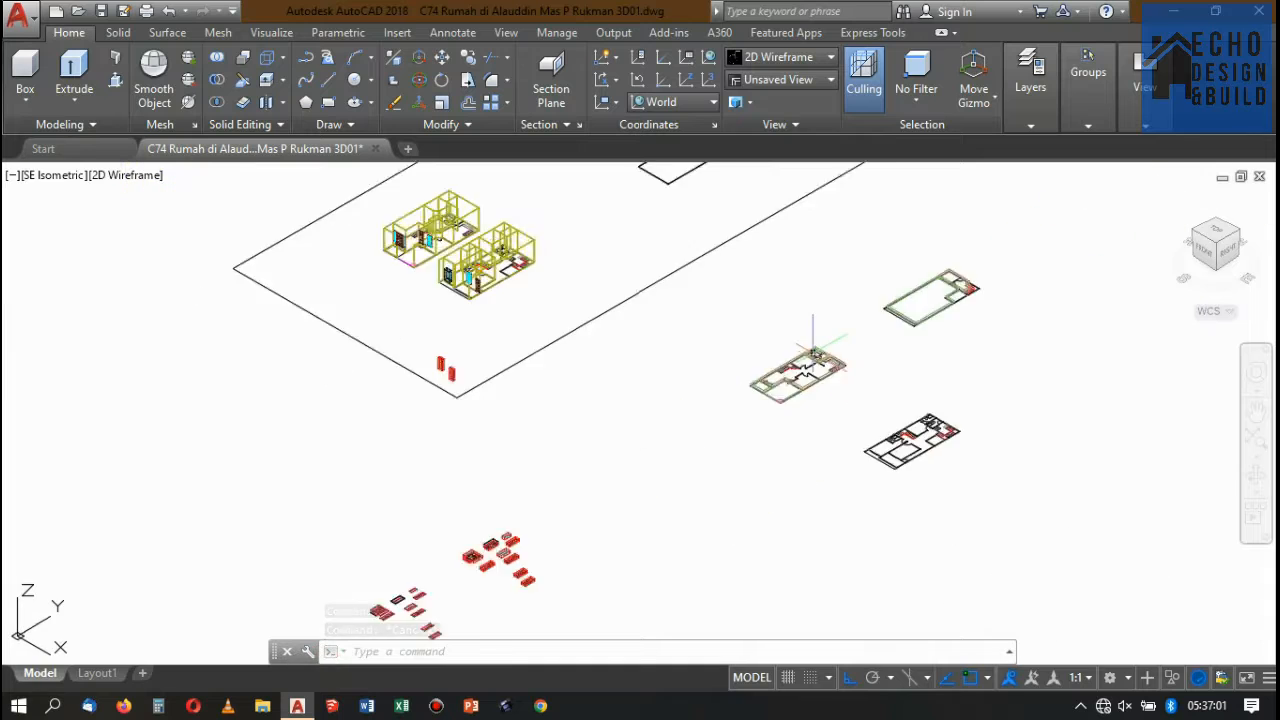
scroll(825, 320, down, 2)
scroll(680, 480, up, 5)
scroll(697, 370, down, 3)
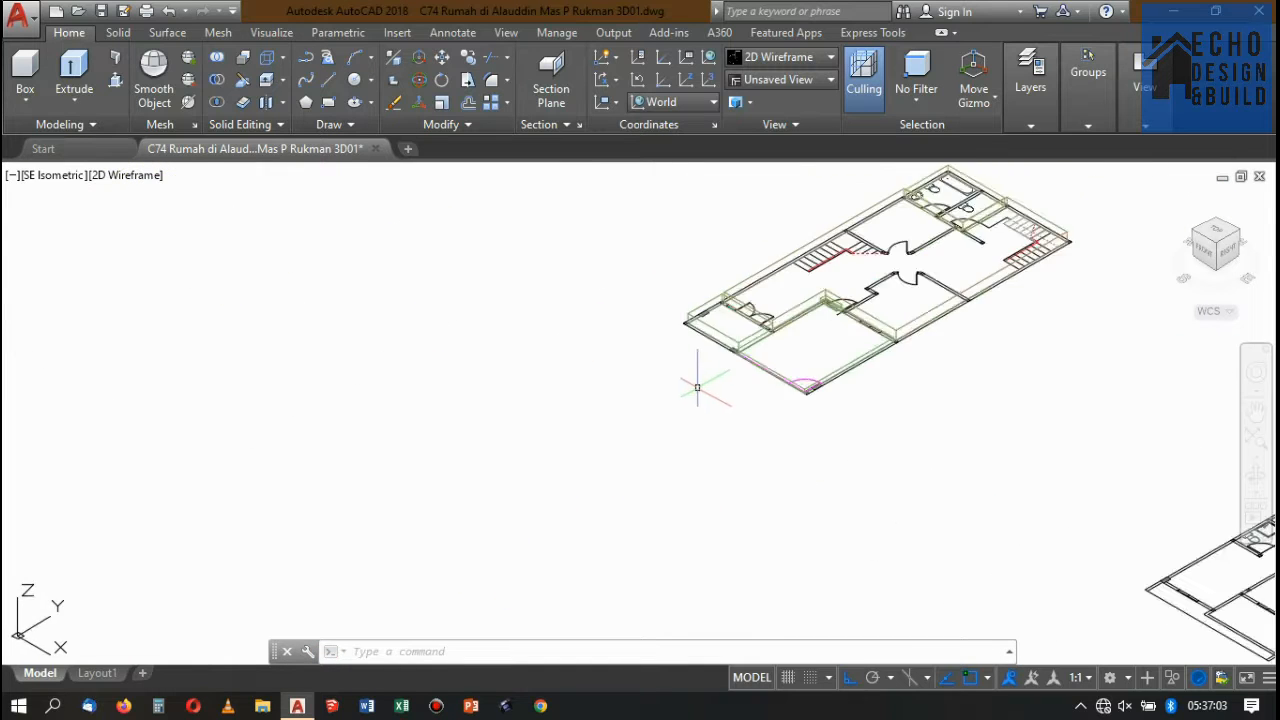
scroll(697, 387, down, 3)
scroll(732, 360, up, 3)
scroll(600, 390, up, 8)
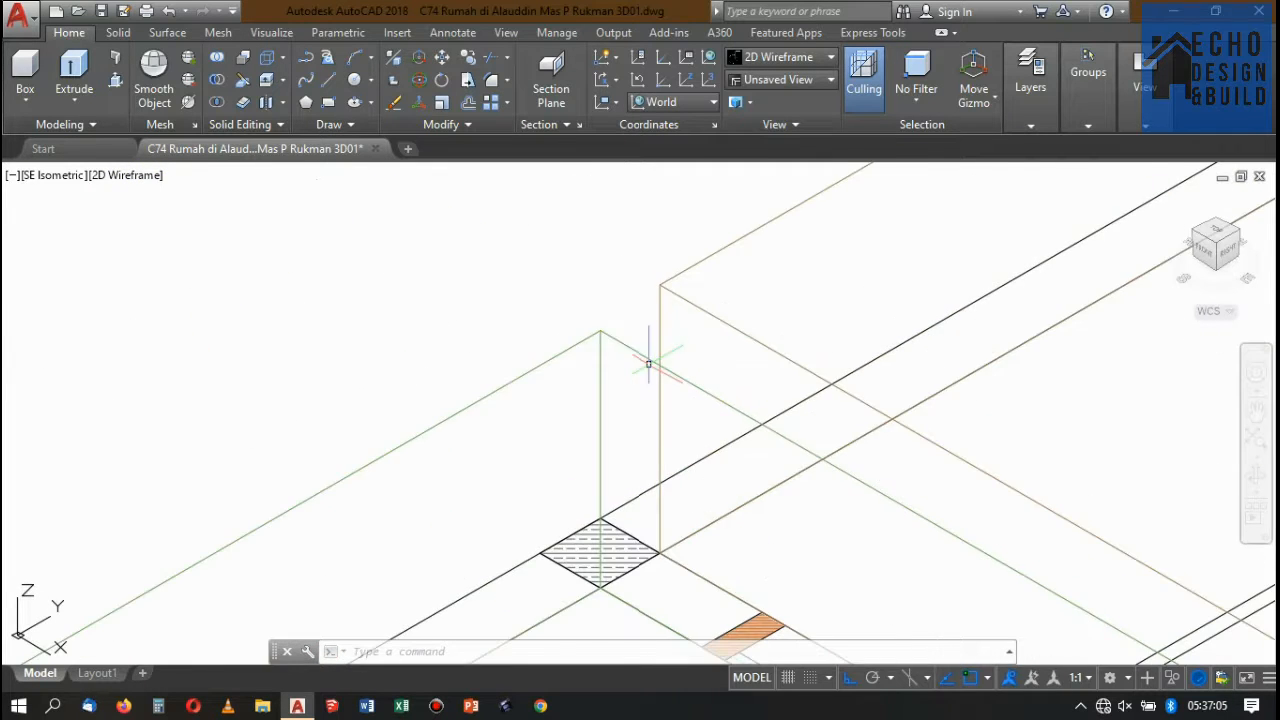
scroll(614, 340, down, 14)
scroll(660, 330, up, 10)
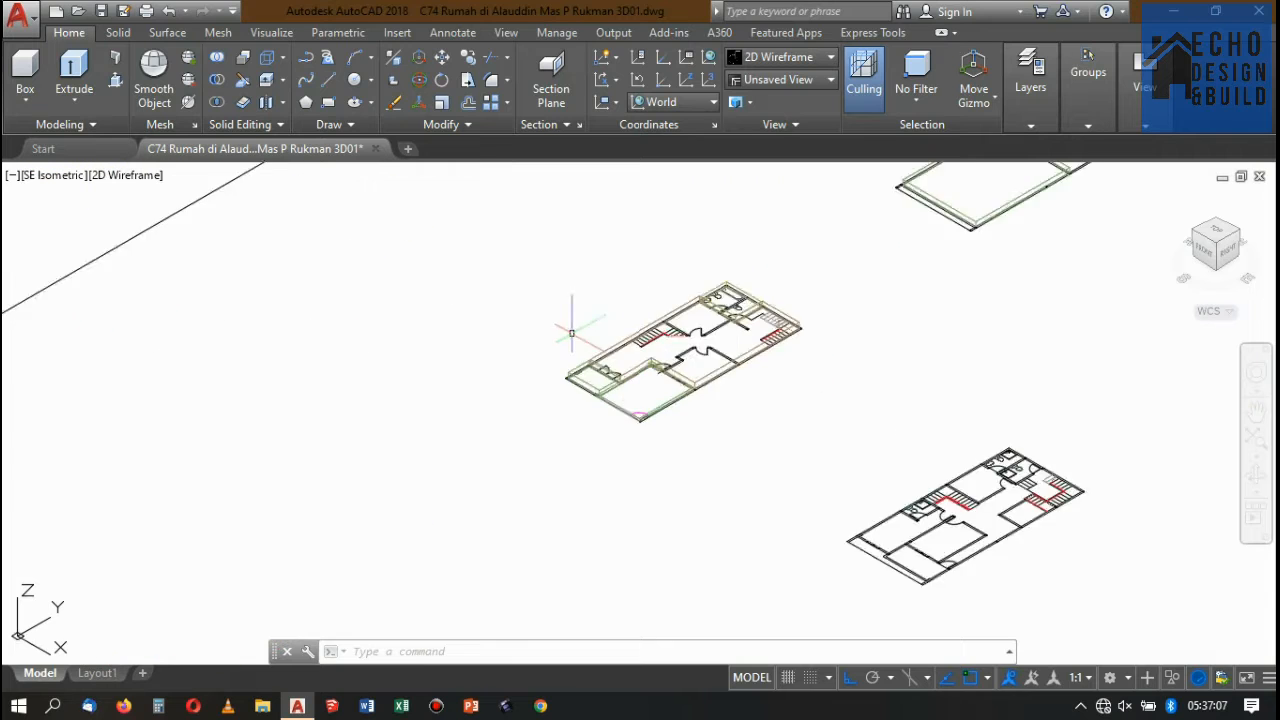
- Move the four floor solids of the middle floor plan straight down so their top corner sits at plan level
click(614, 328)
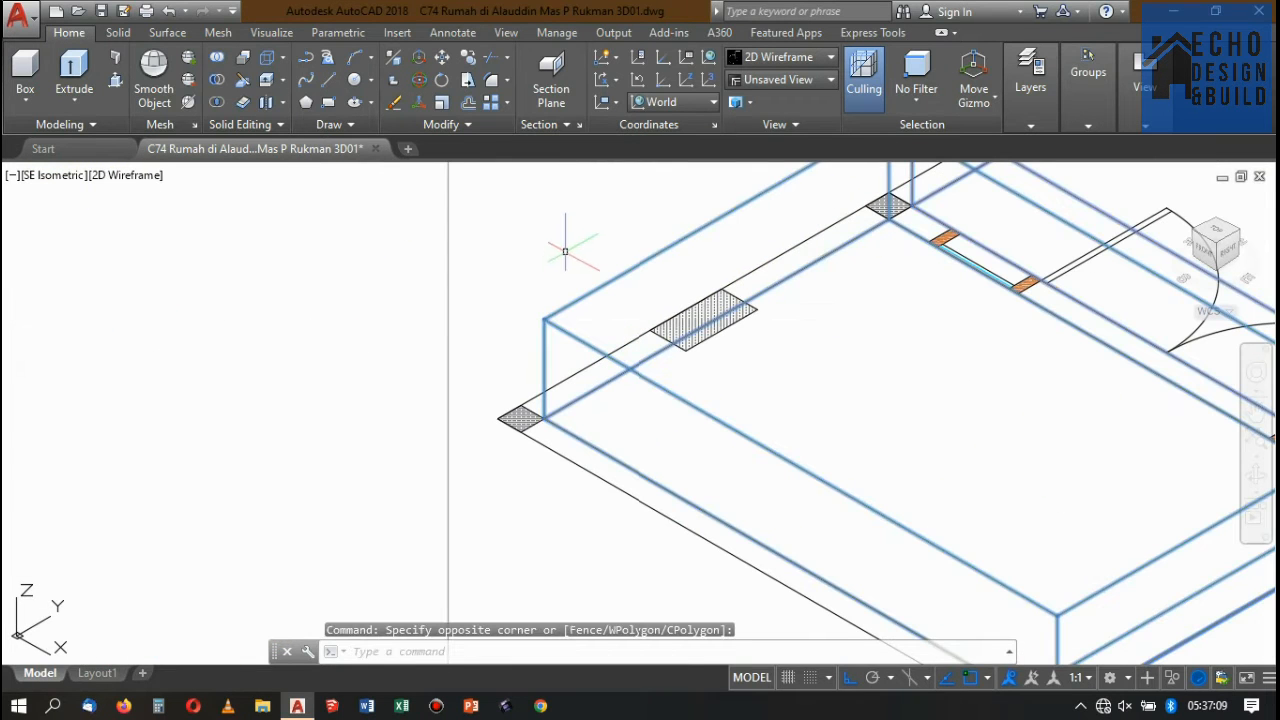
text(m)
key(Return)
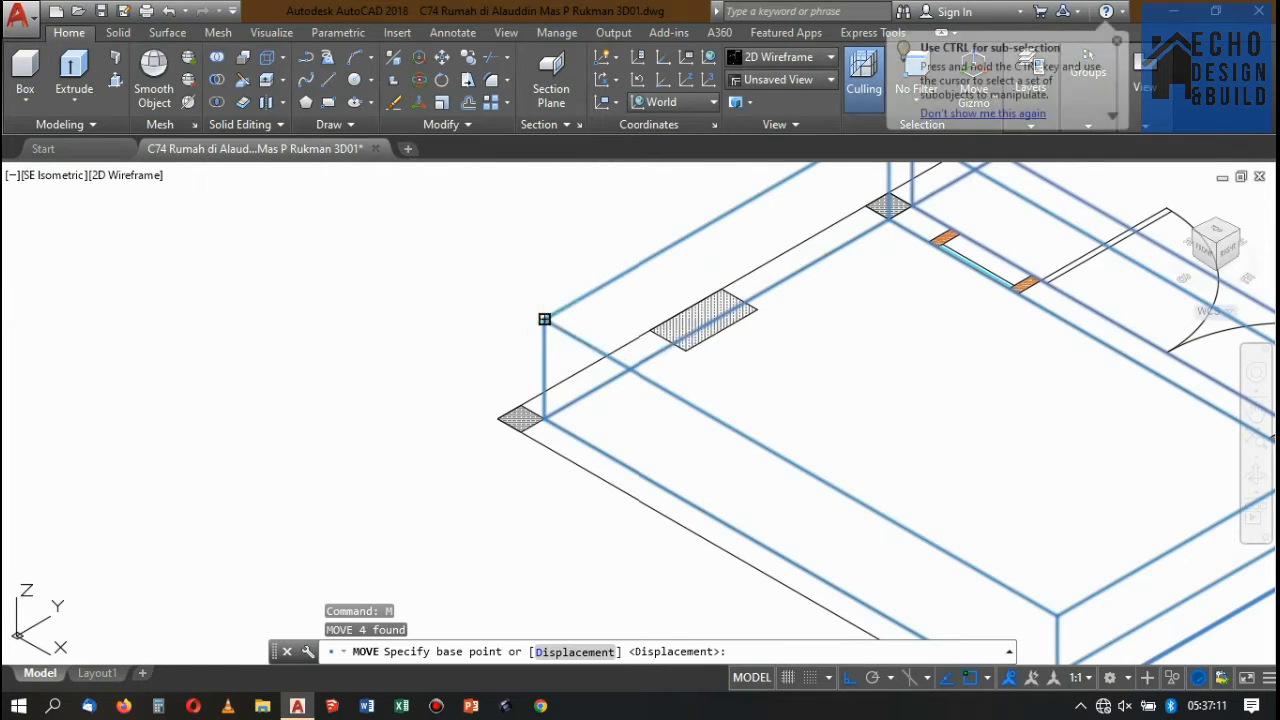
click(543, 318)
scroll(540, 410, down, 6)
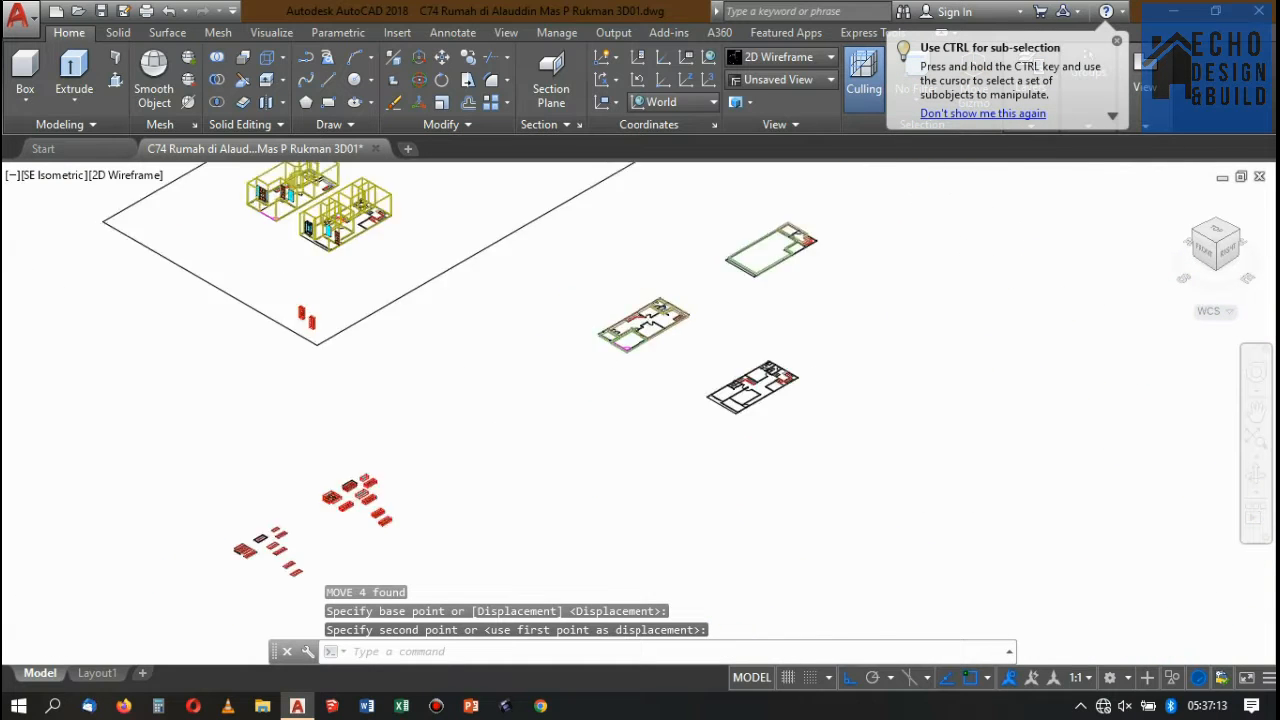
- Move the large front area's floor solid down from its top corner to its bottom corner, putting its top face at plan level
scroll(765, 335, up, 8)
scroll(776, 358, up, 6)
click(793, 355)
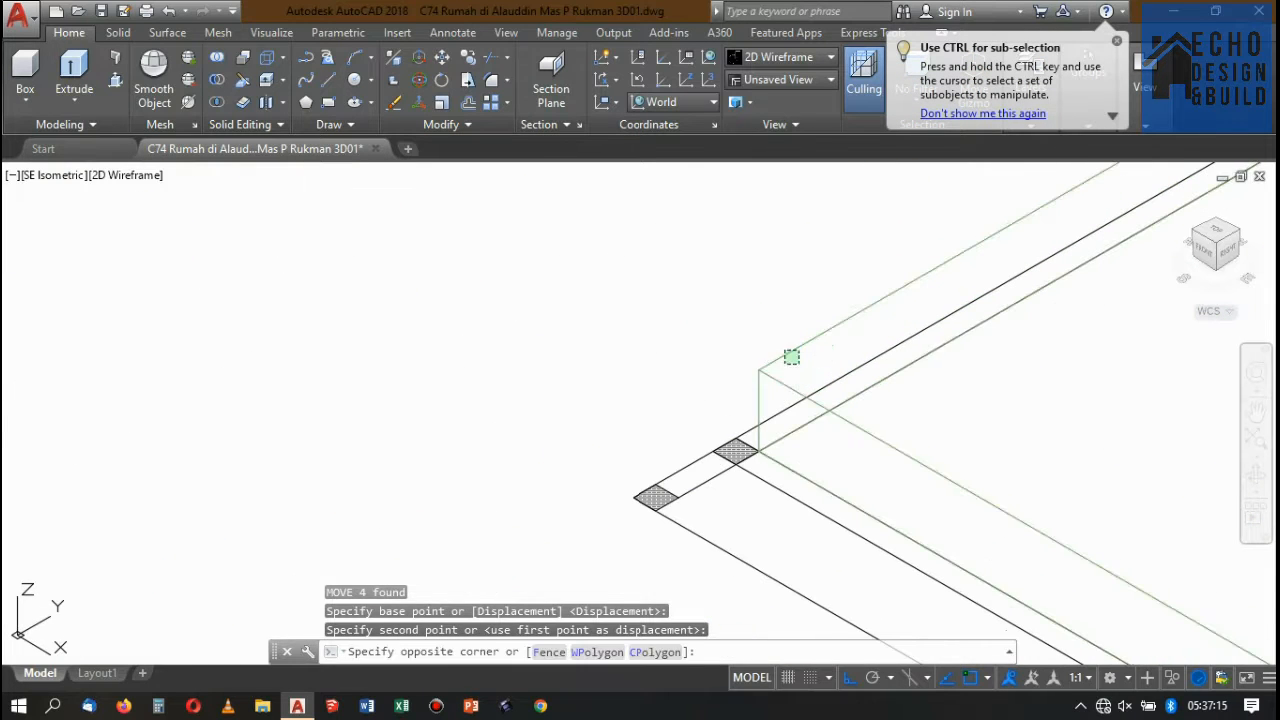
click(690, 343)
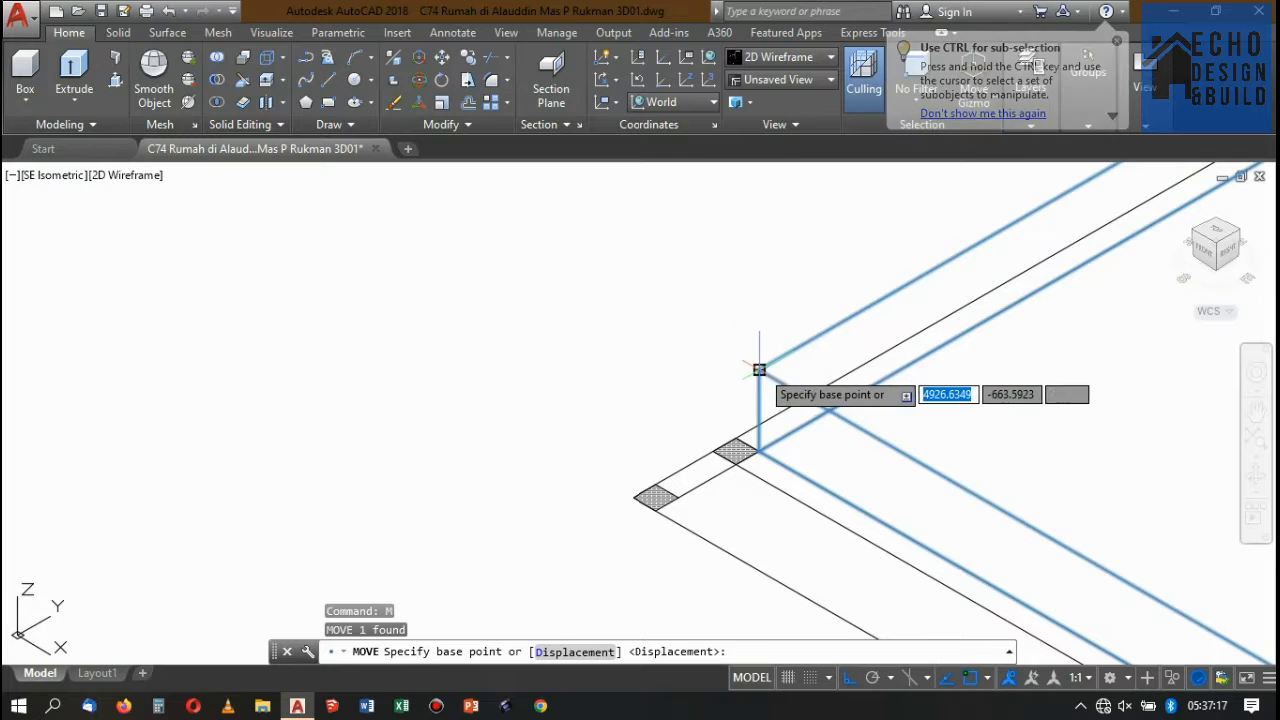
click(758, 450)
scroll(775, 430, up, 5)
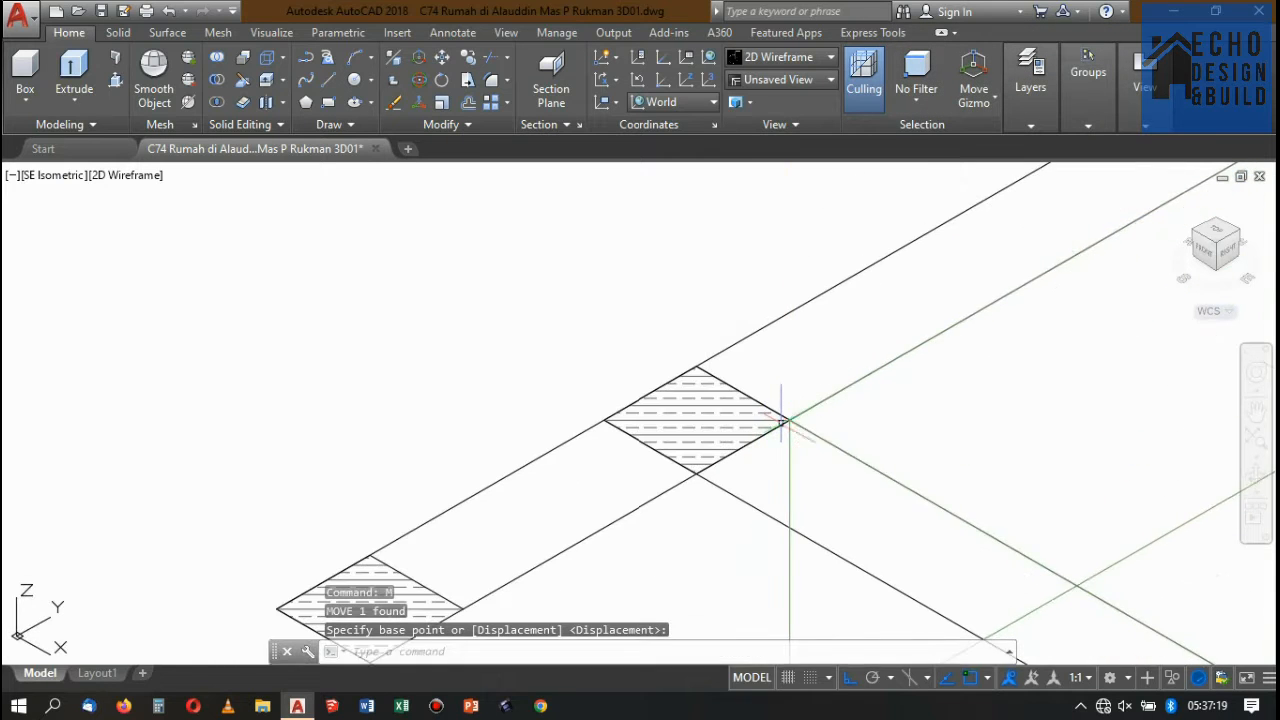
click(784, 416)
- Examine the lowered floor solids against the wall lines in both floor plans
scroll(703, 294, down, 8)
scroll(801, 280, up, 6)
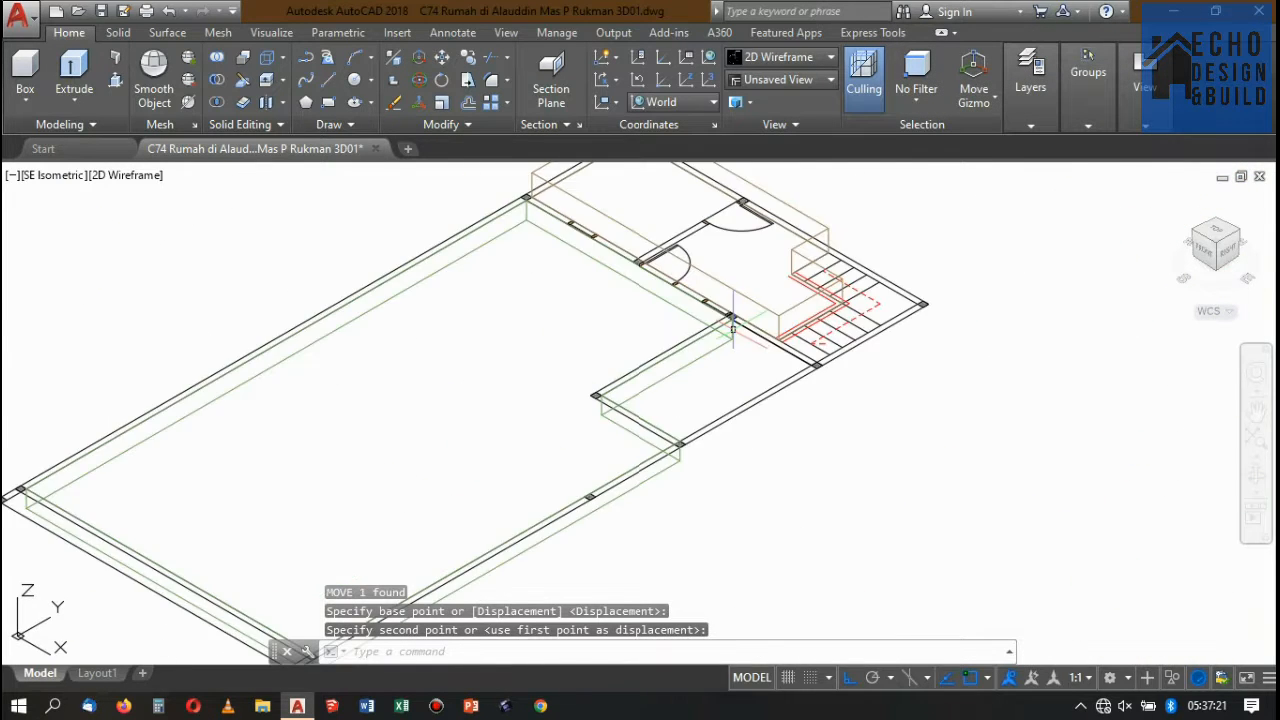
scroll(790, 290, down, 7)
scroll(777, 306, up, 3)
scroll(785, 295, down, 4)
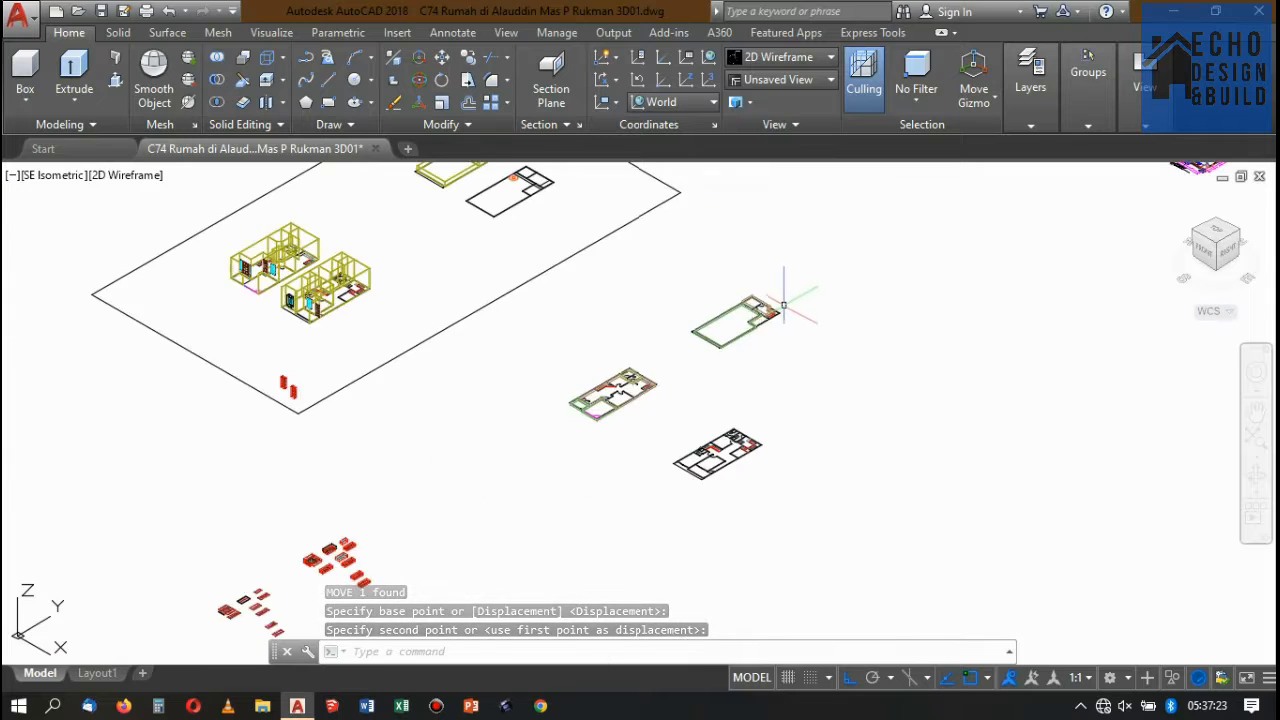
scroll(795, 270, up, 5)
scroll(825, 240, down, 6)
scroll(671, 271, up, 8)
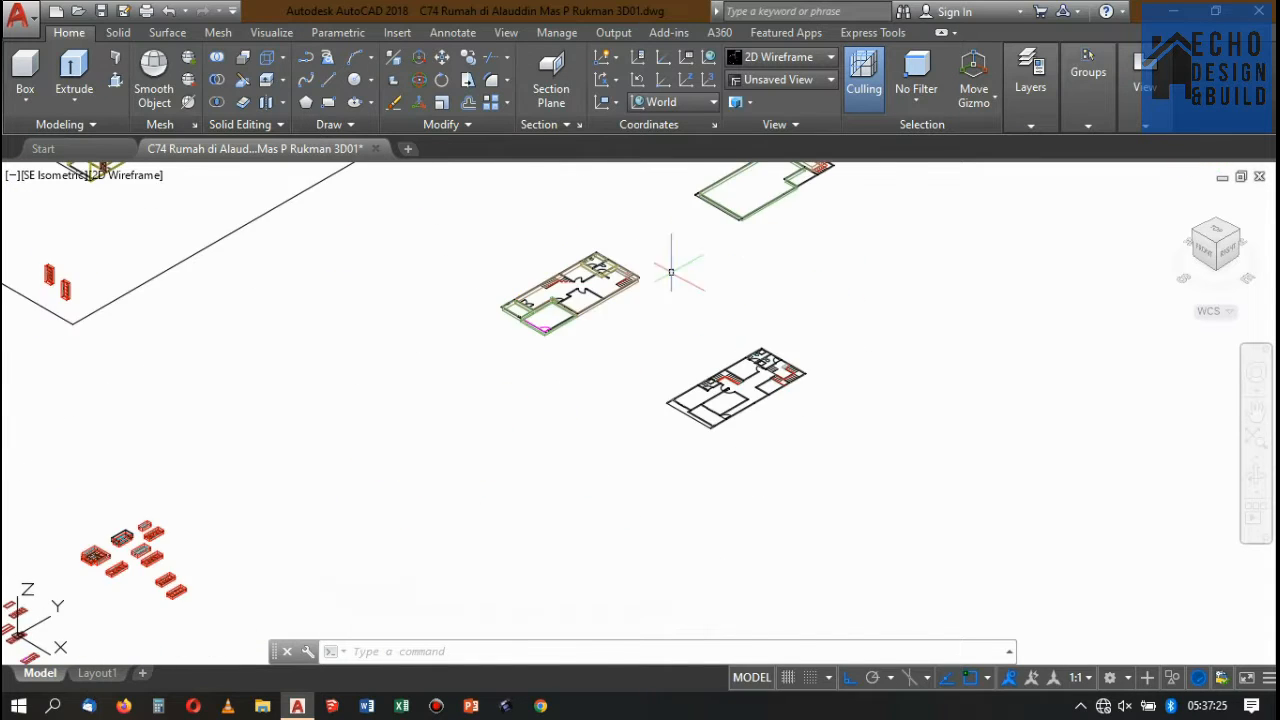
scroll(620, 305, up, 2)
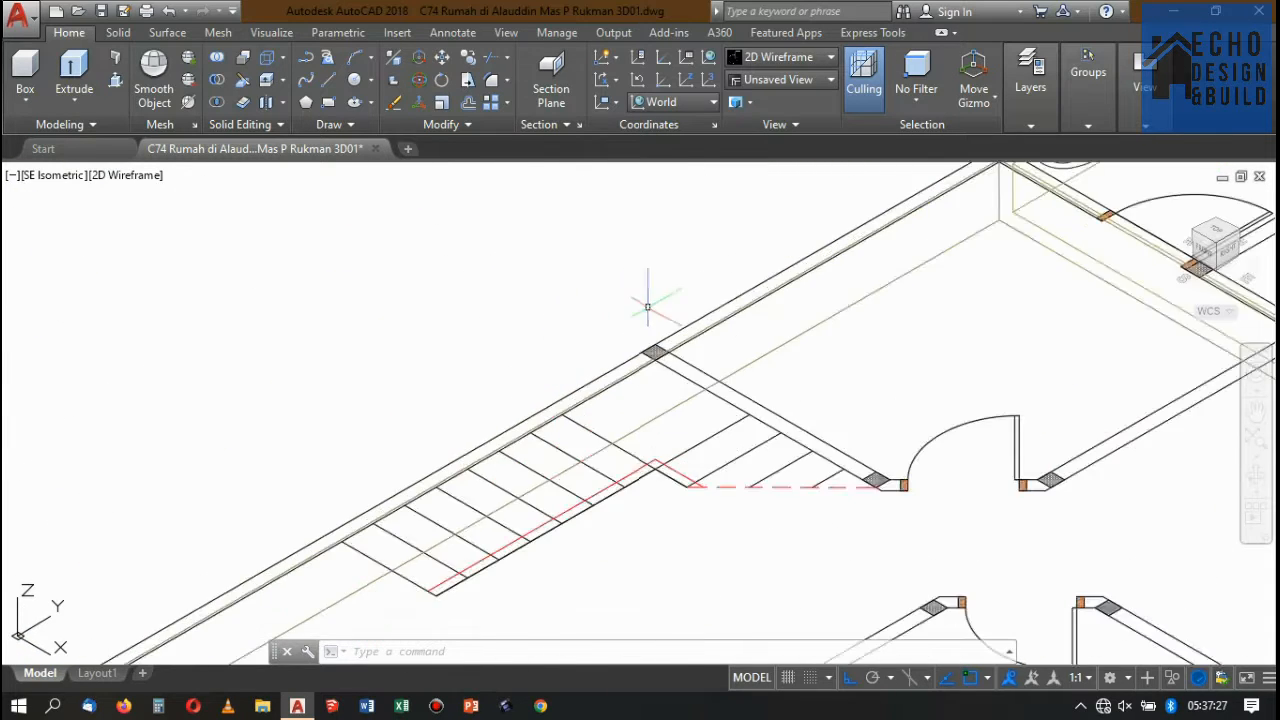
scroll(665, 297, down, 5)
scroll(740, 290, up, 4)
scroll(760, 320, down, 5)
scroll(740, 355, up, 4)
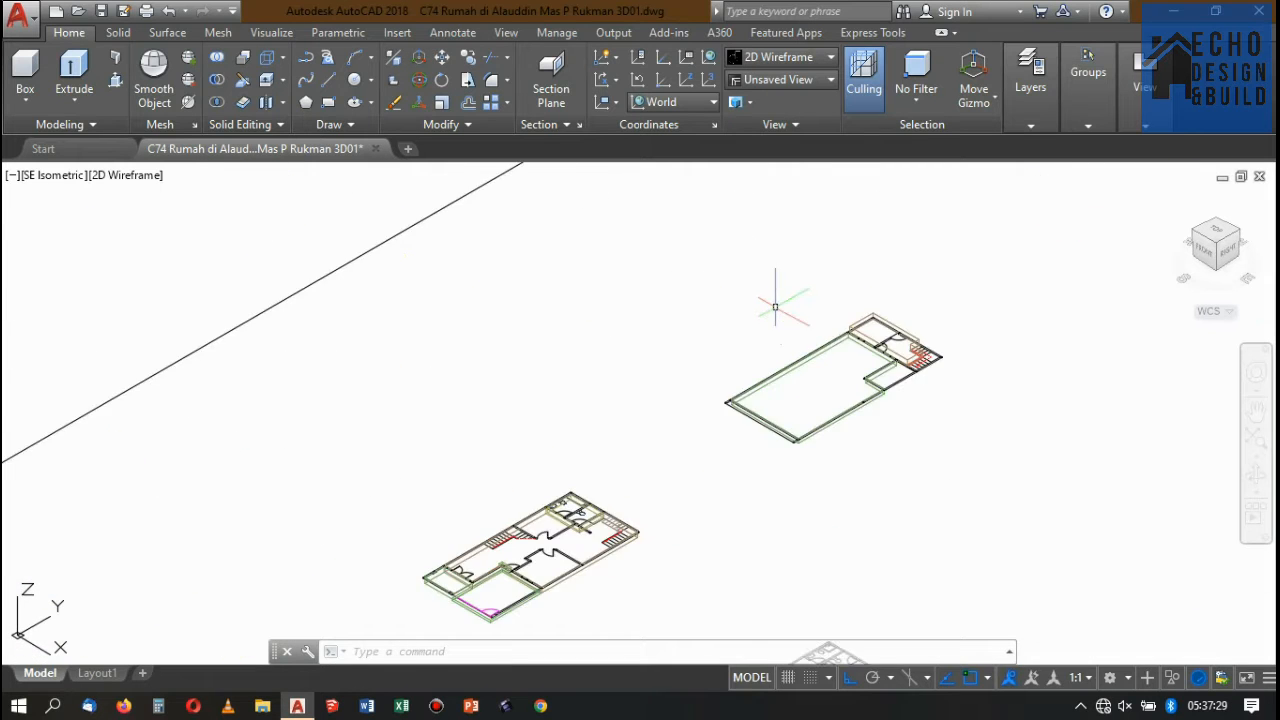
- Examine the room, bathroom and stair layout of the remaining floor plan that has no floor solids
scroll(765, 330, down, 4)
scroll(697, 354, up, 3)
scroll(888, 487, up, 4)
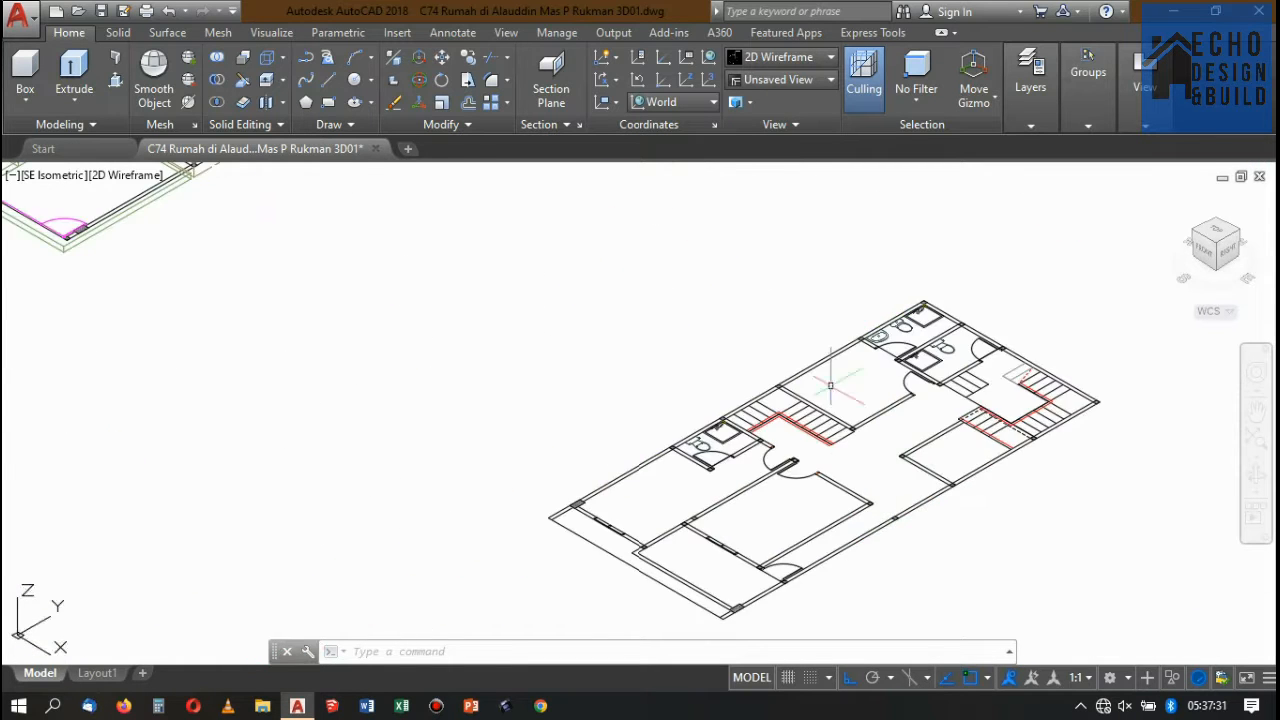
scroll(829, 375, down, 4)
scroll(810, 395, up, 5)
scroll(771, 392, up, 3)
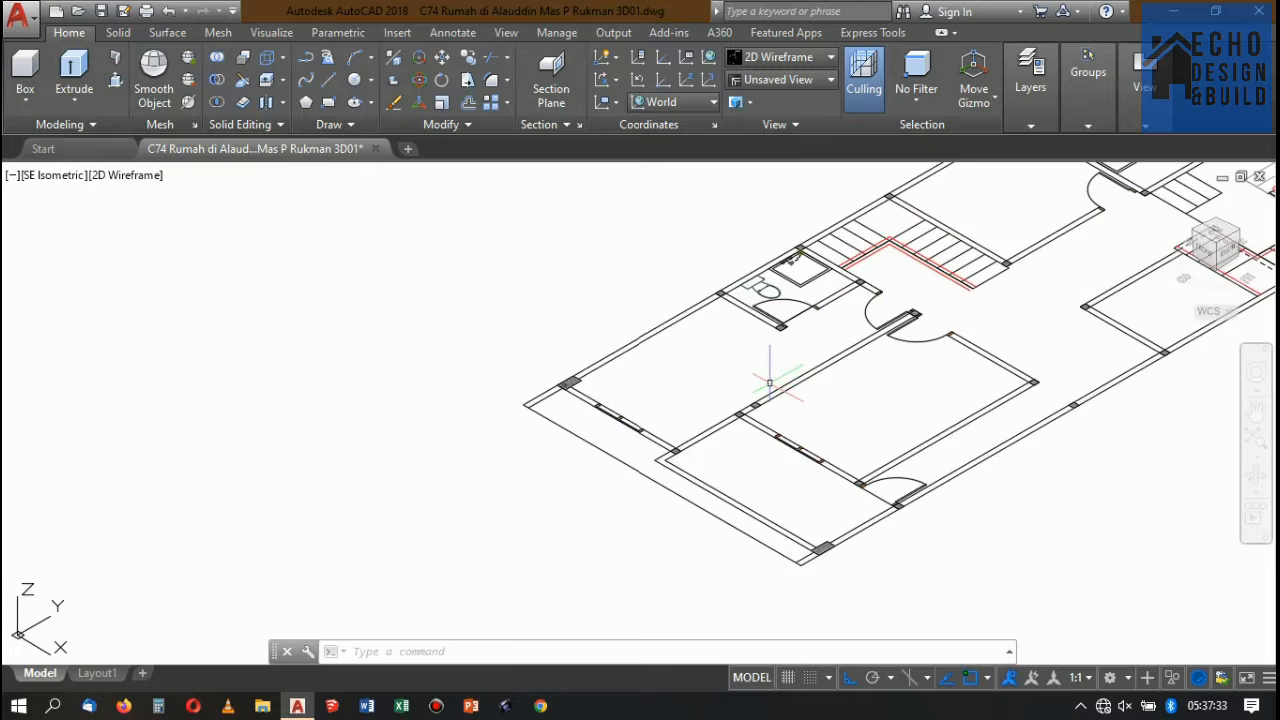
scroll(766, 371, down, 5)
scroll(895, 305, up, 4)
scroll(810, 360, down, 2)
scroll(667, 379, up, 2)
scroll(667, 379, down, 3)
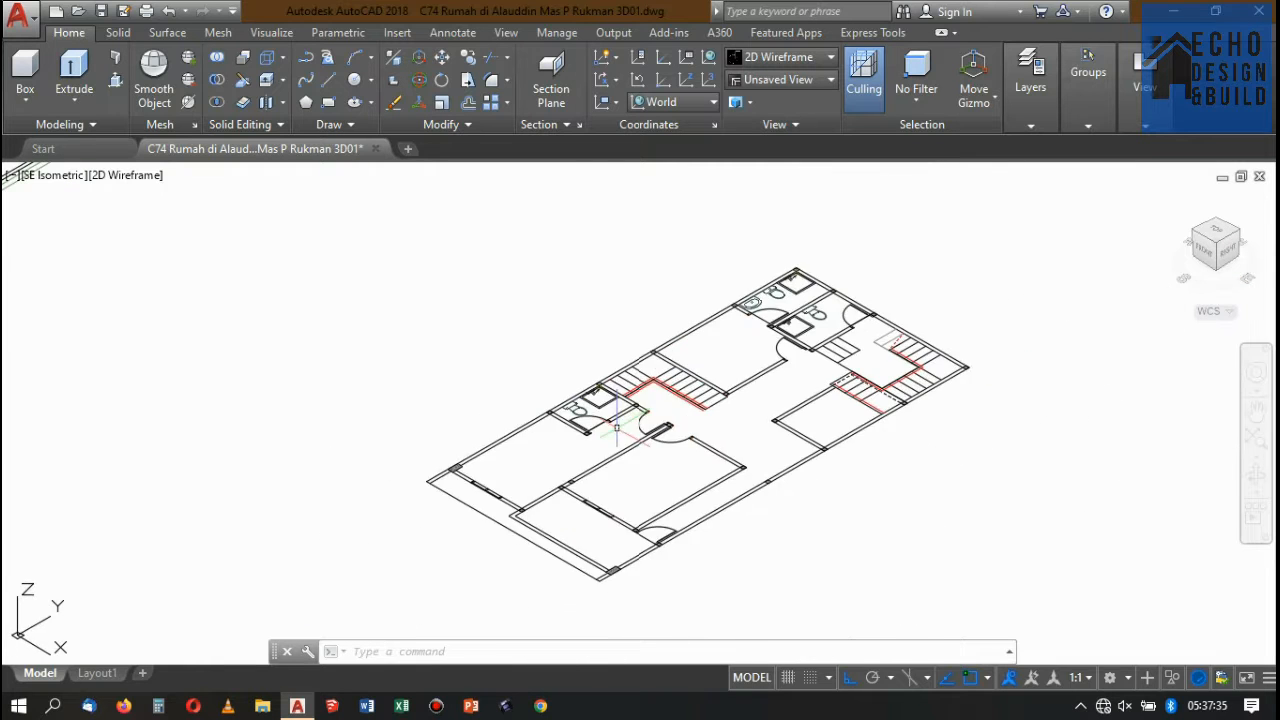
scroll(666, 366, up, 4)
scroll(700, 330, down, 4)
scroll(500, 420, up, 4)
scroll(754, 360, down, 2)
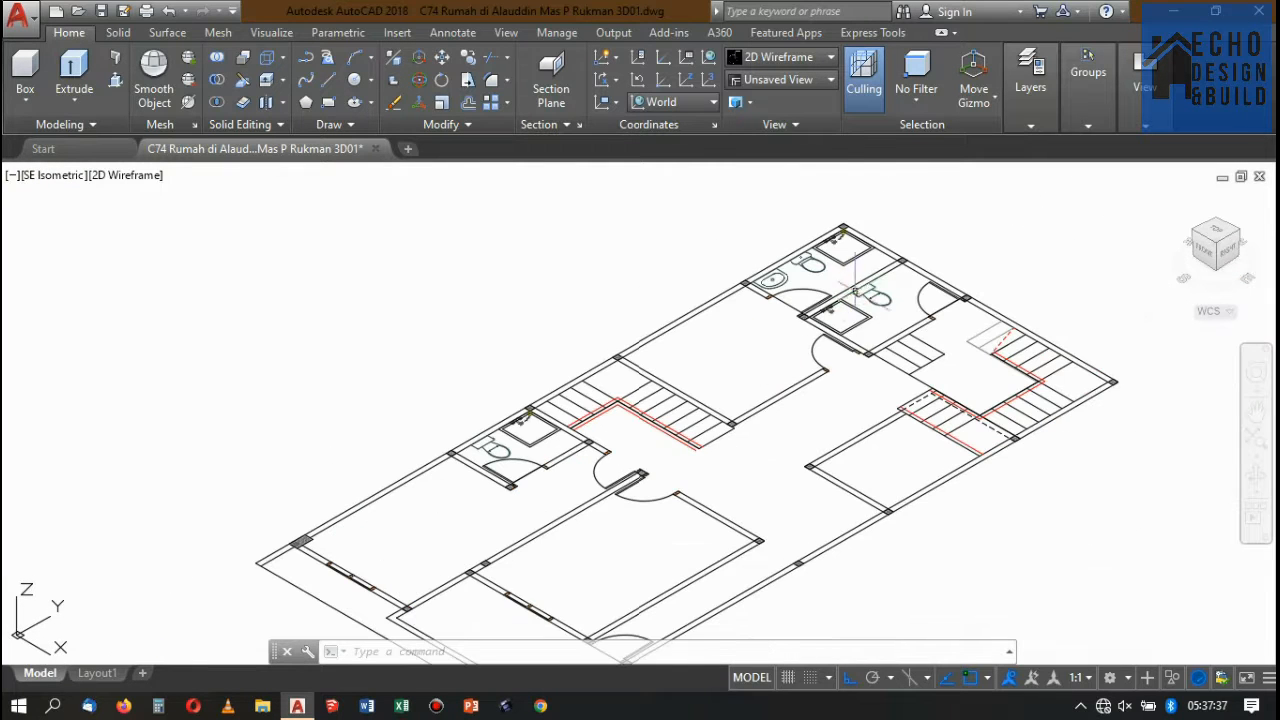
scroll(571, 470, up, 3)
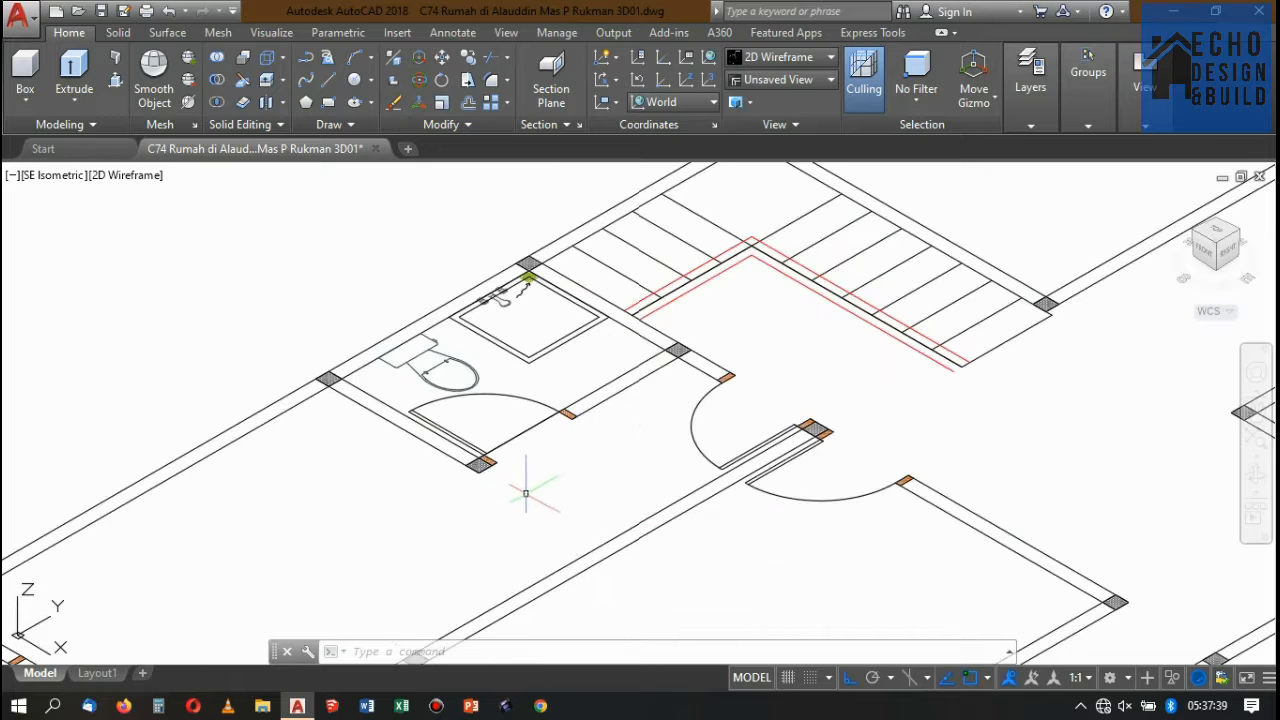
scroll(523, 486, down, 6)
scroll(676, 413, up, 5)
scroll(676, 413, down, 6)
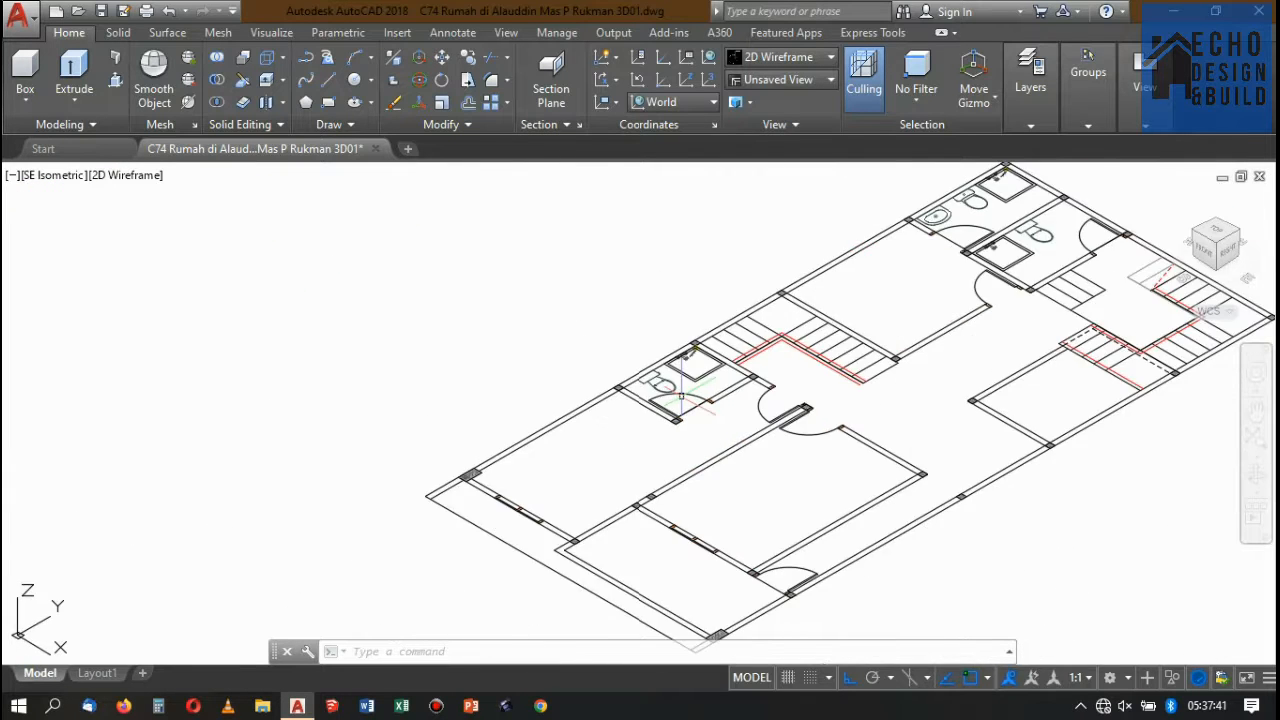
- Start a polyline at the front bedroom's outer column corner and run it along the outer wall to the front bathroom's wall
scroll(590, 423, up, 6)
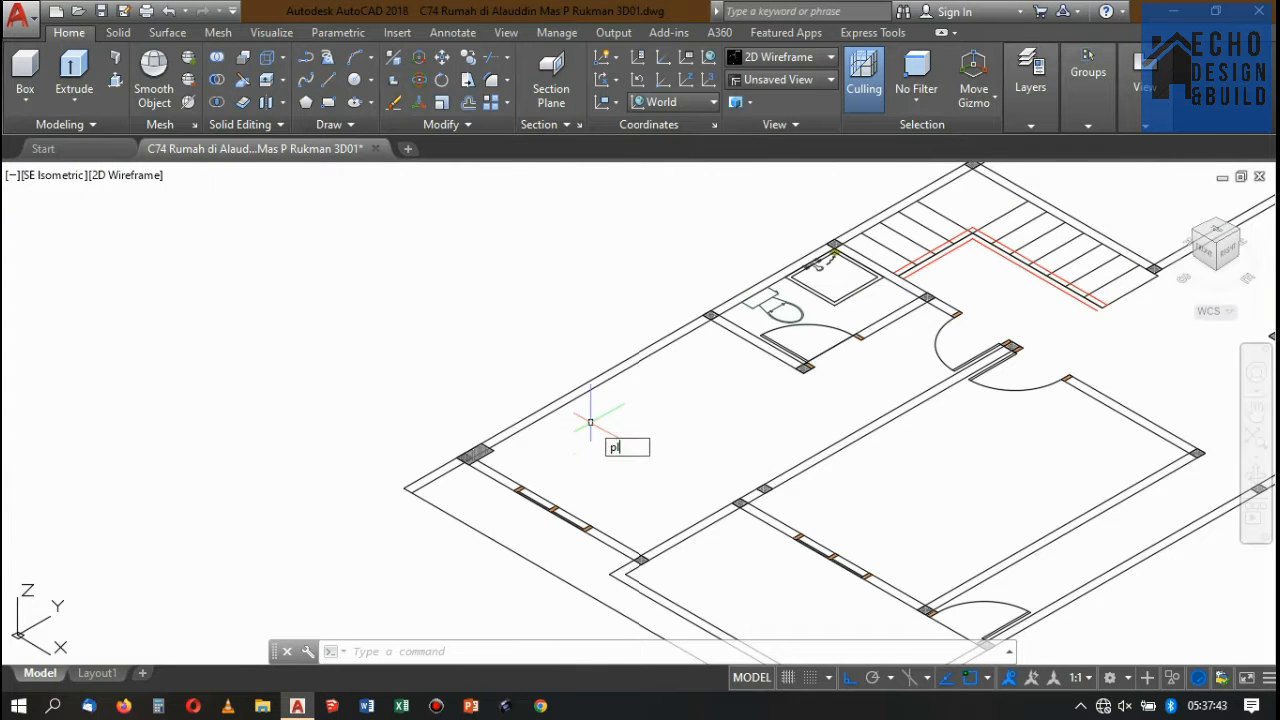
key(Return)
scroll(470, 455, up, 5)
scroll(593, 432, down, 7)
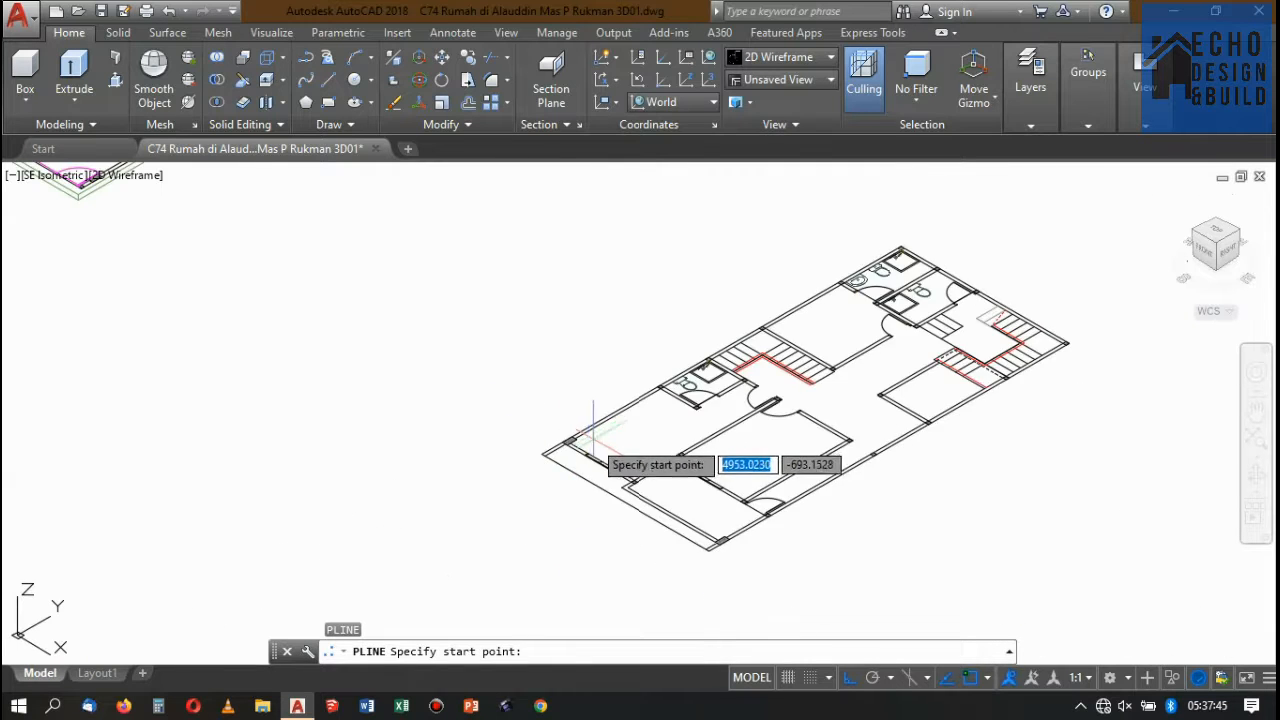
scroll(593, 432, up, 6)
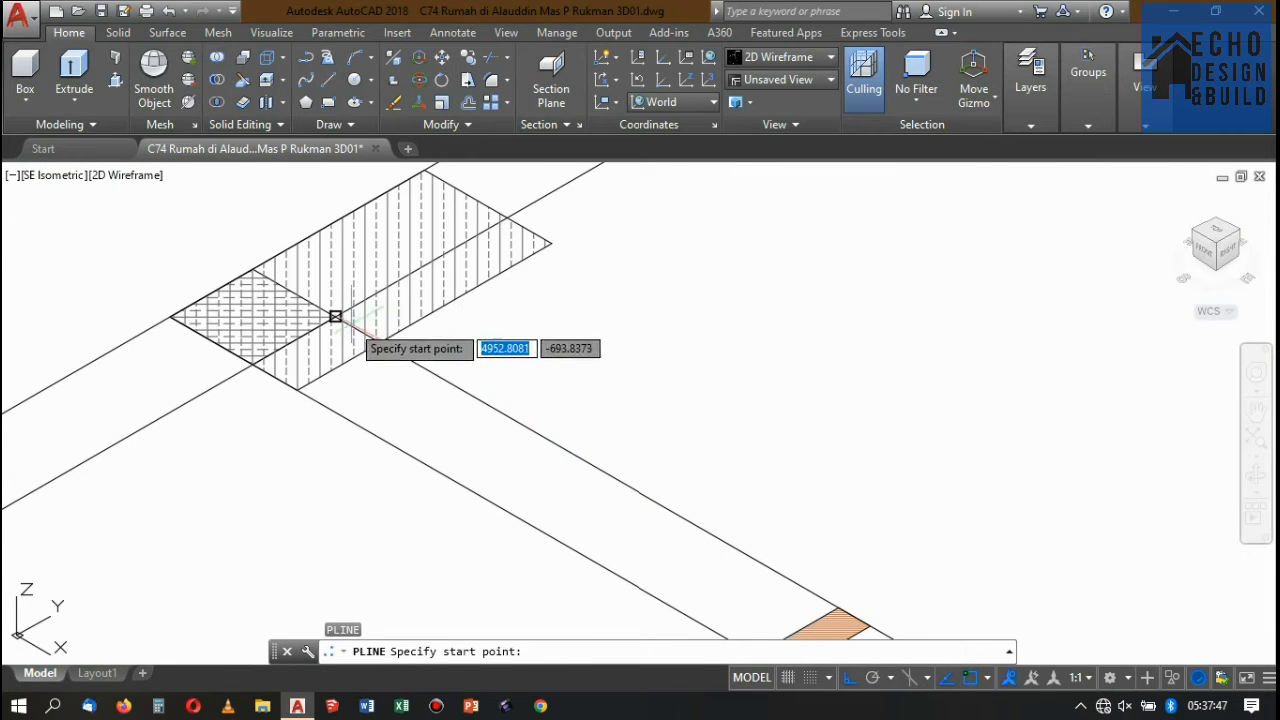
click(335, 317)
scroll(429, 366, down, 4)
scroll(466, 334, up, 2)
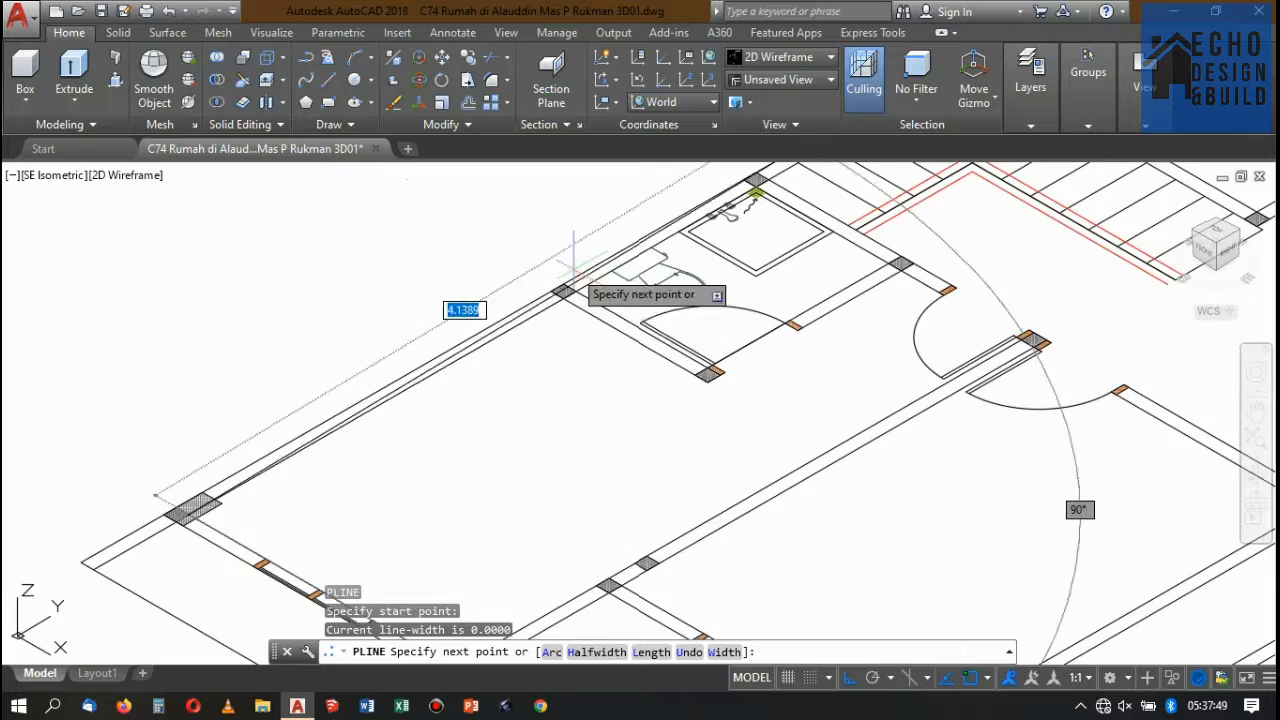
scroll(570, 305, up, 5)
click(571, 309)
scroll(575, 305, down, 4)
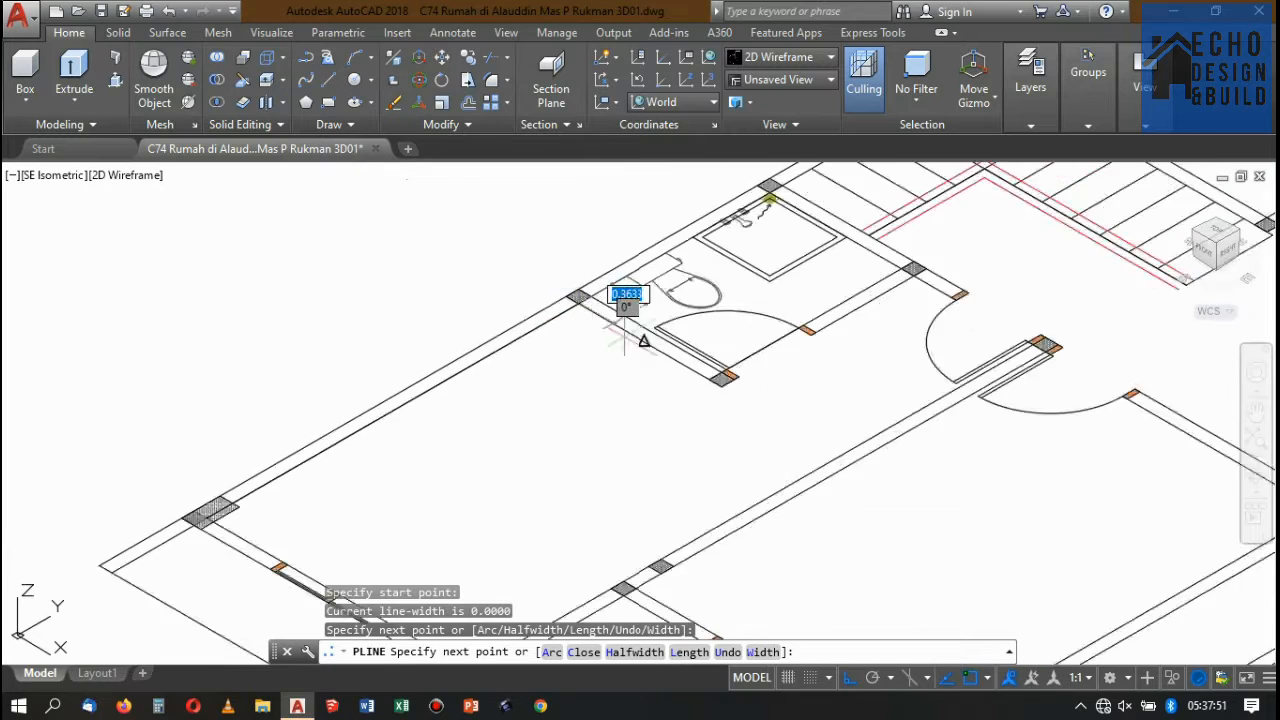
- Continue the polyline around the outside of the front bathroom's walls and its corner columns to the start of the stair railing
scroll(640, 330, up, 5)
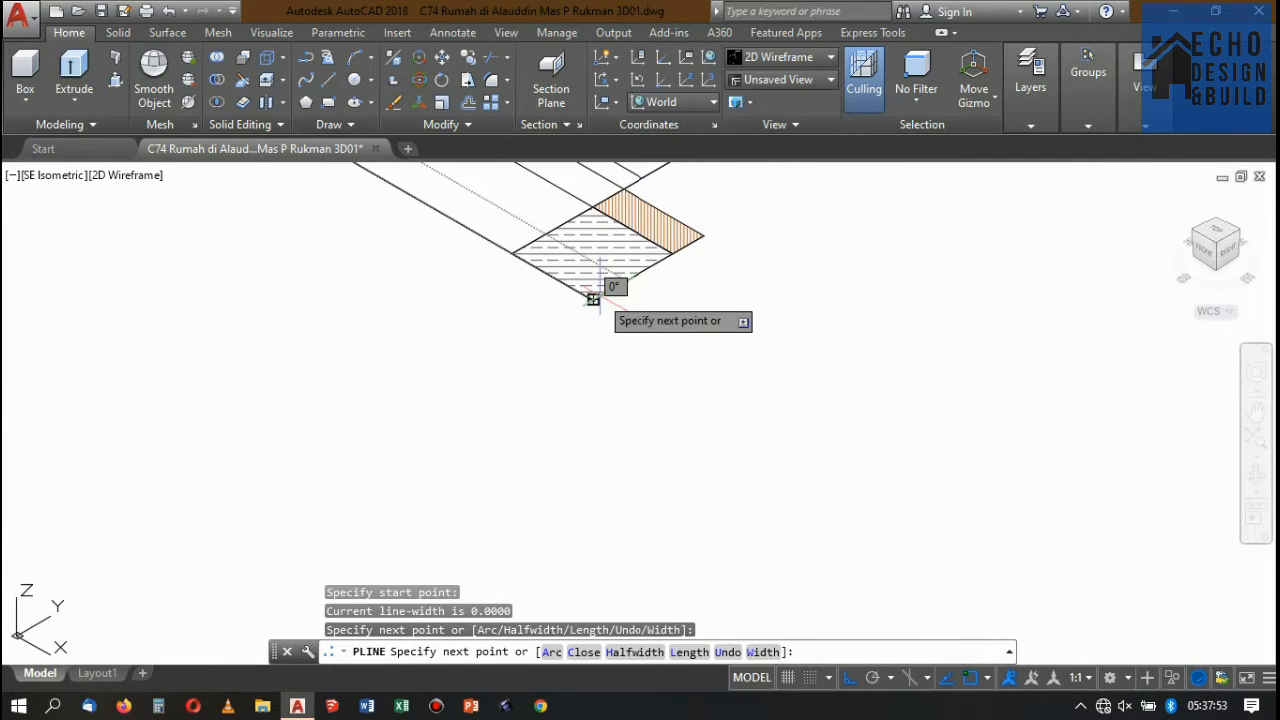
click(593, 298)
scroll(610, 320, down, 3)
scroll(700, 375, up, 4)
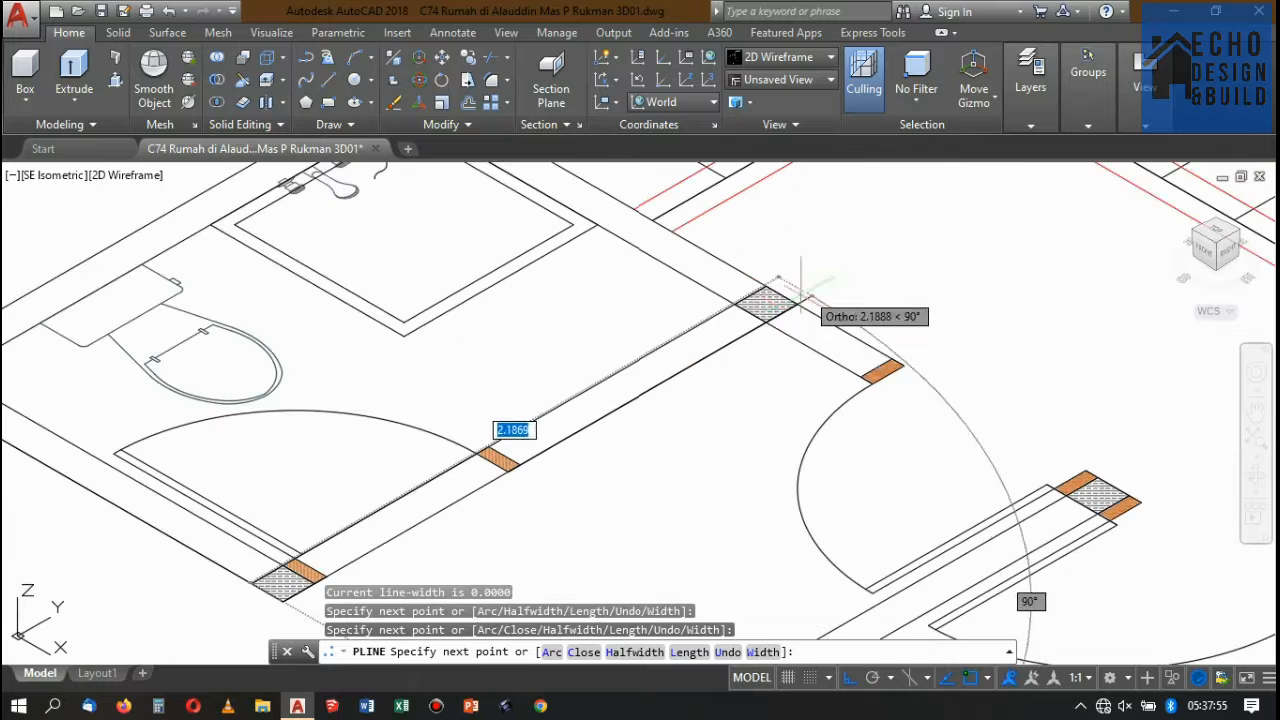
click(767, 320)
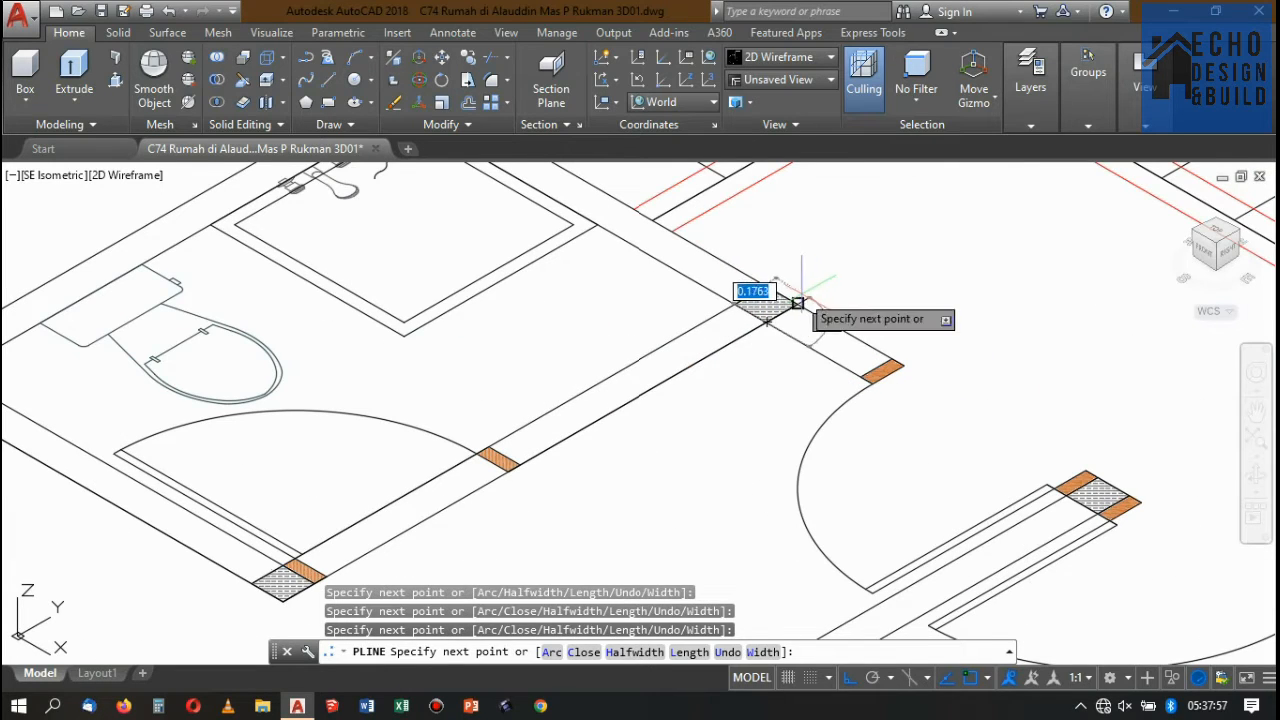
click(798, 301)
scroll(788, 398, down, 5)
scroll(745, 380, up, 7)
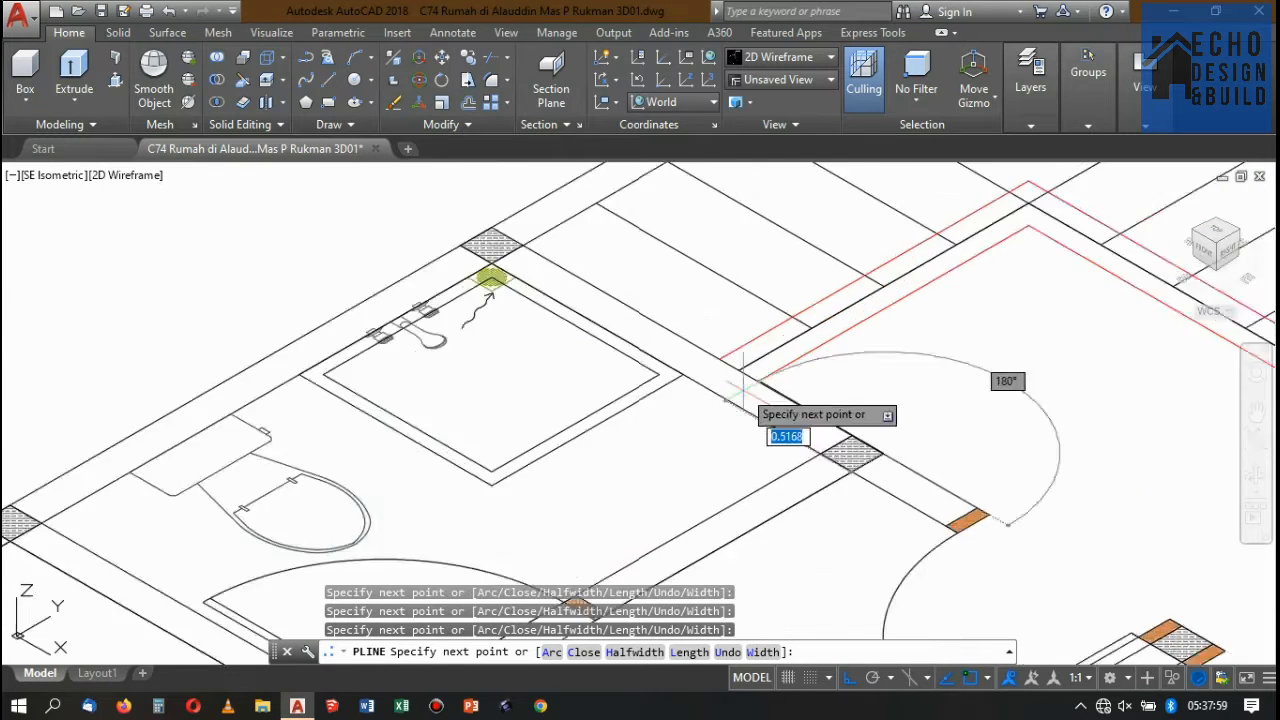
scroll(729, 348, down, 5)
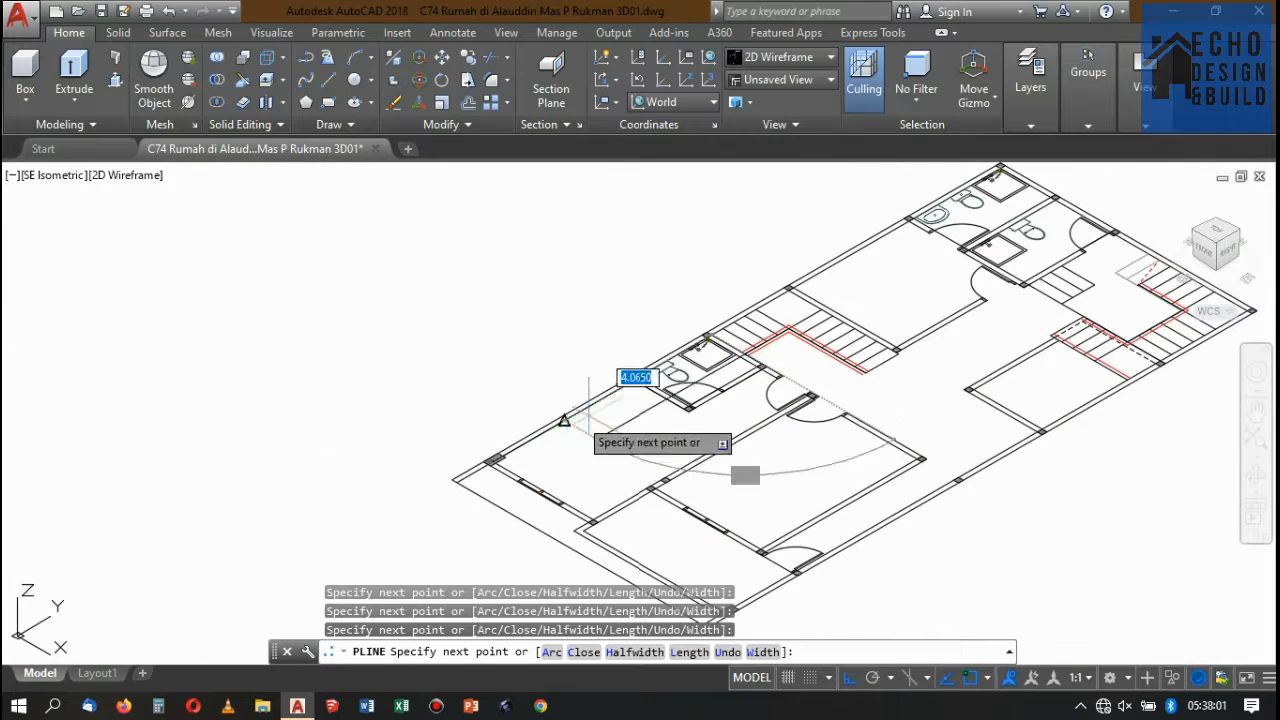
- Continue the polyline along the middle stair's inner edge and across its last tread to the neighbouring bedroom column
scroll(545, 400, up, 7)
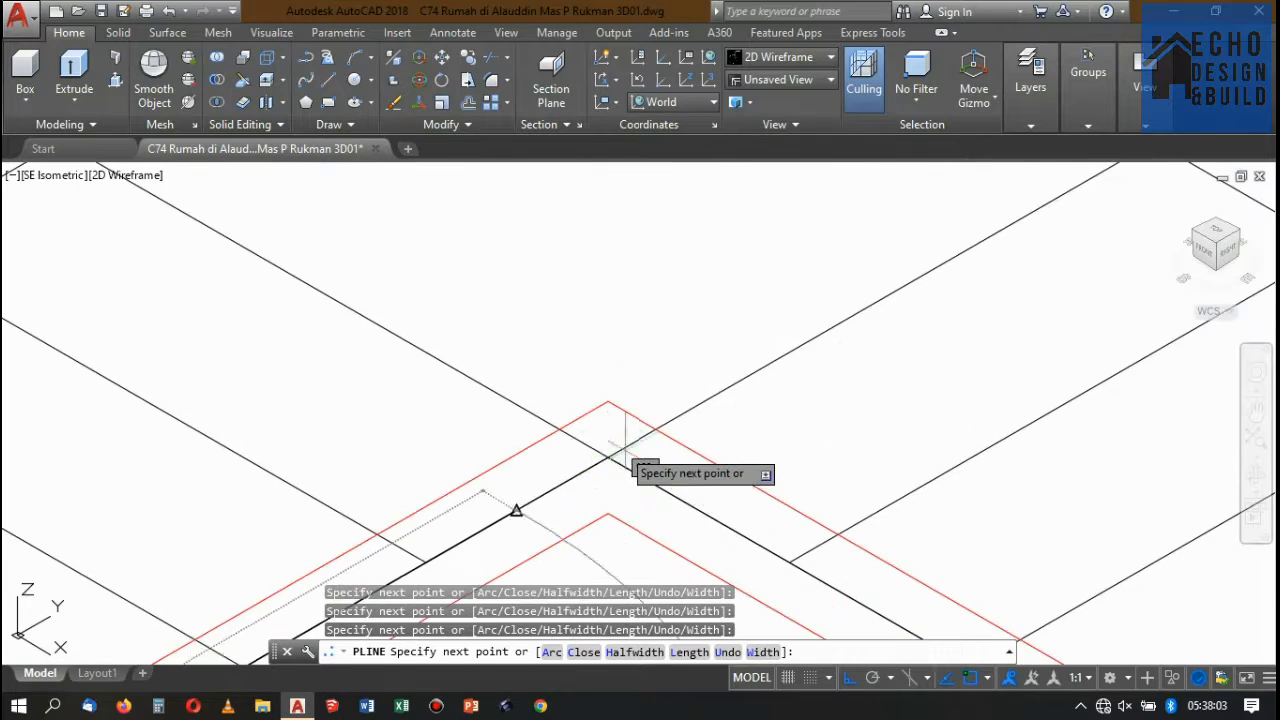
scroll(580, 436, down, 5)
scroll(848, 464, up, 4)
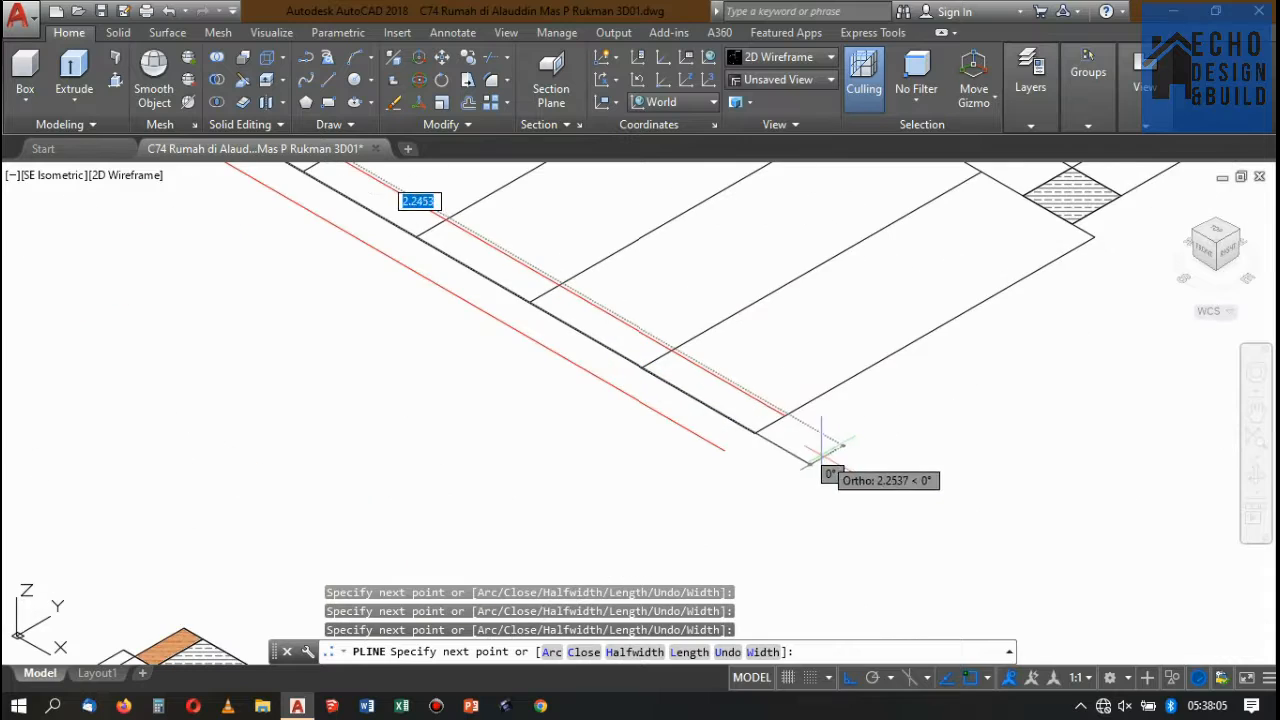
scroll(754, 432, down, 5)
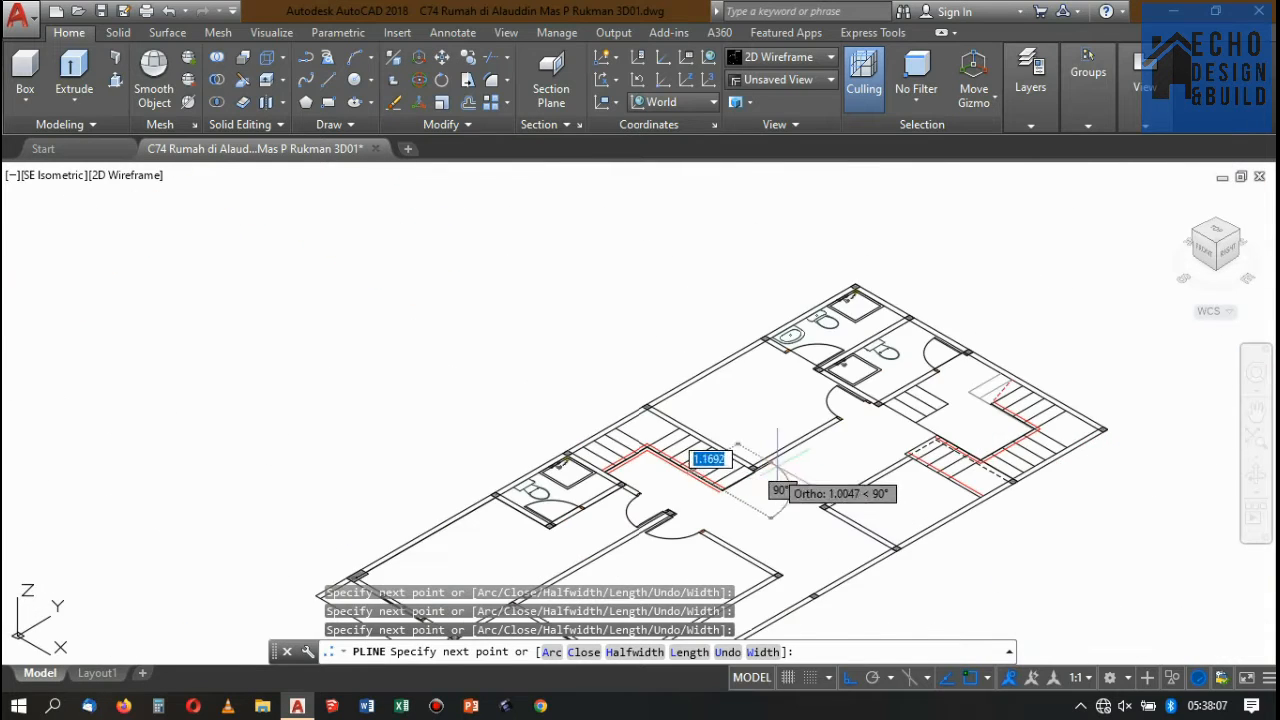
scroll(737, 471, up, 5)
scroll(759, 468, up, 2)
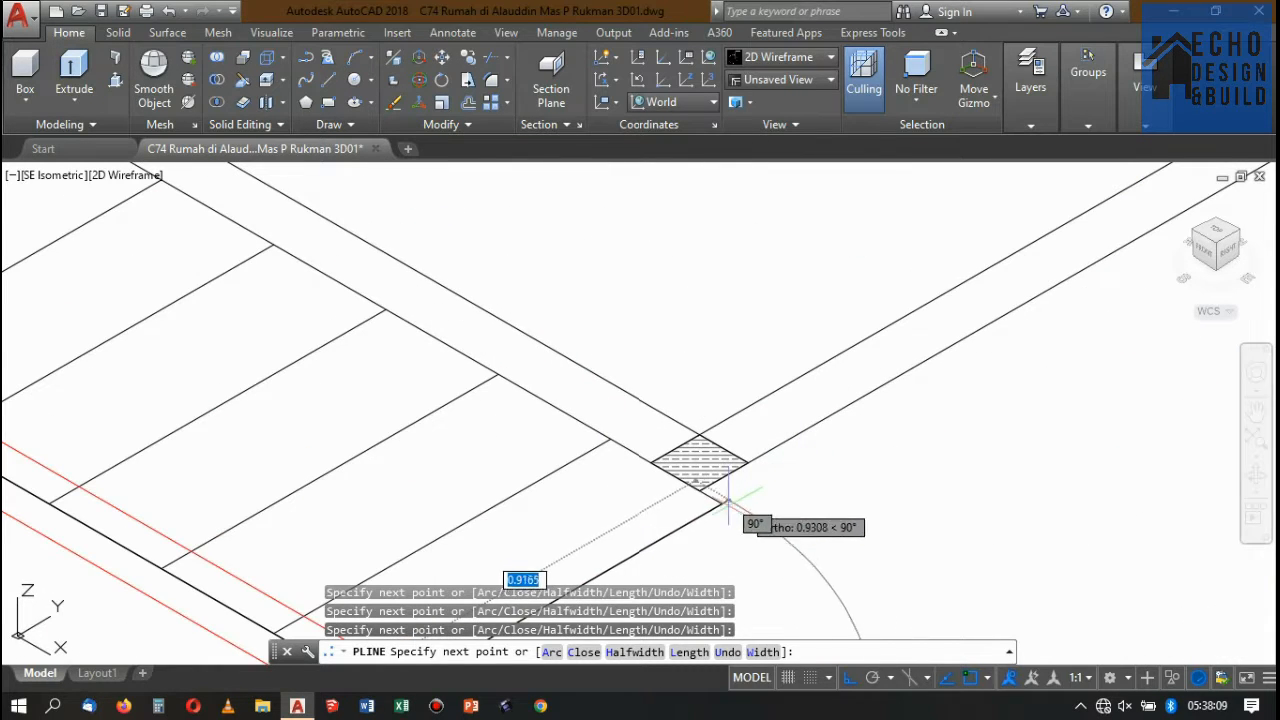
scroll(700, 490, up, 4)
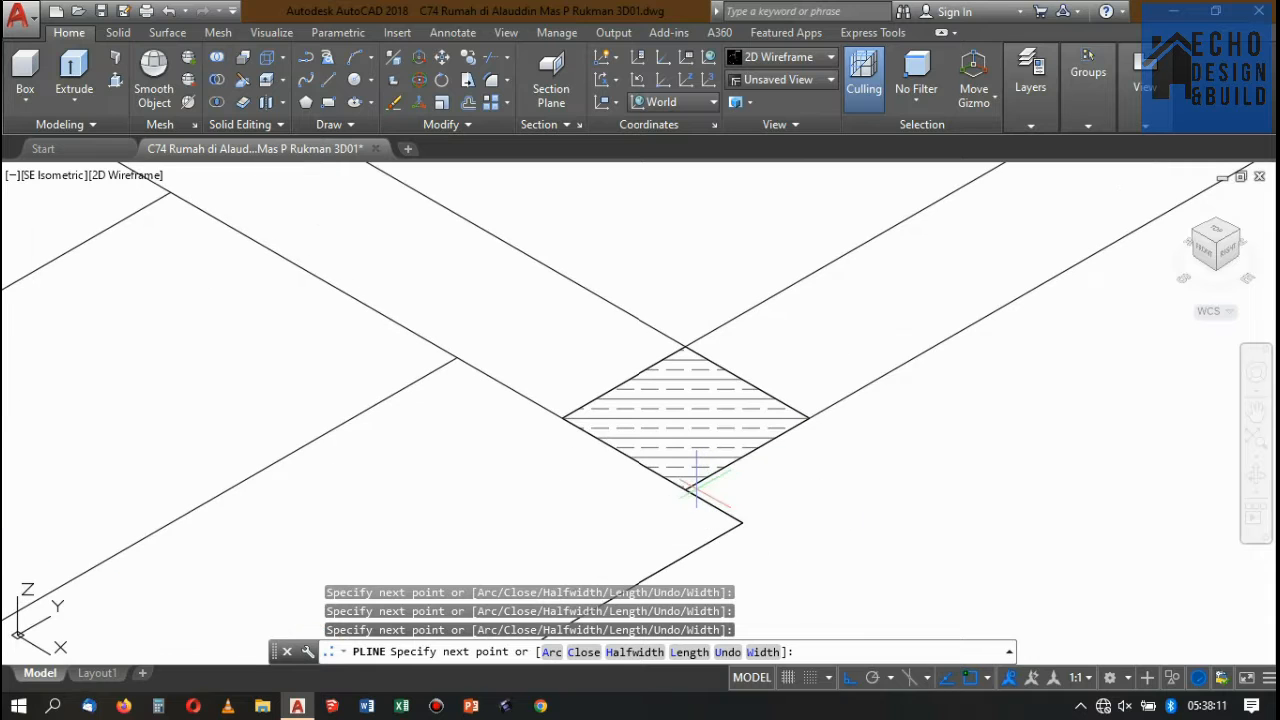
- Continue the polyline back along the wall between stair and bedroom, and follow the outer wall to the rear bathroom's column
scroll(850, 445, down, 5)
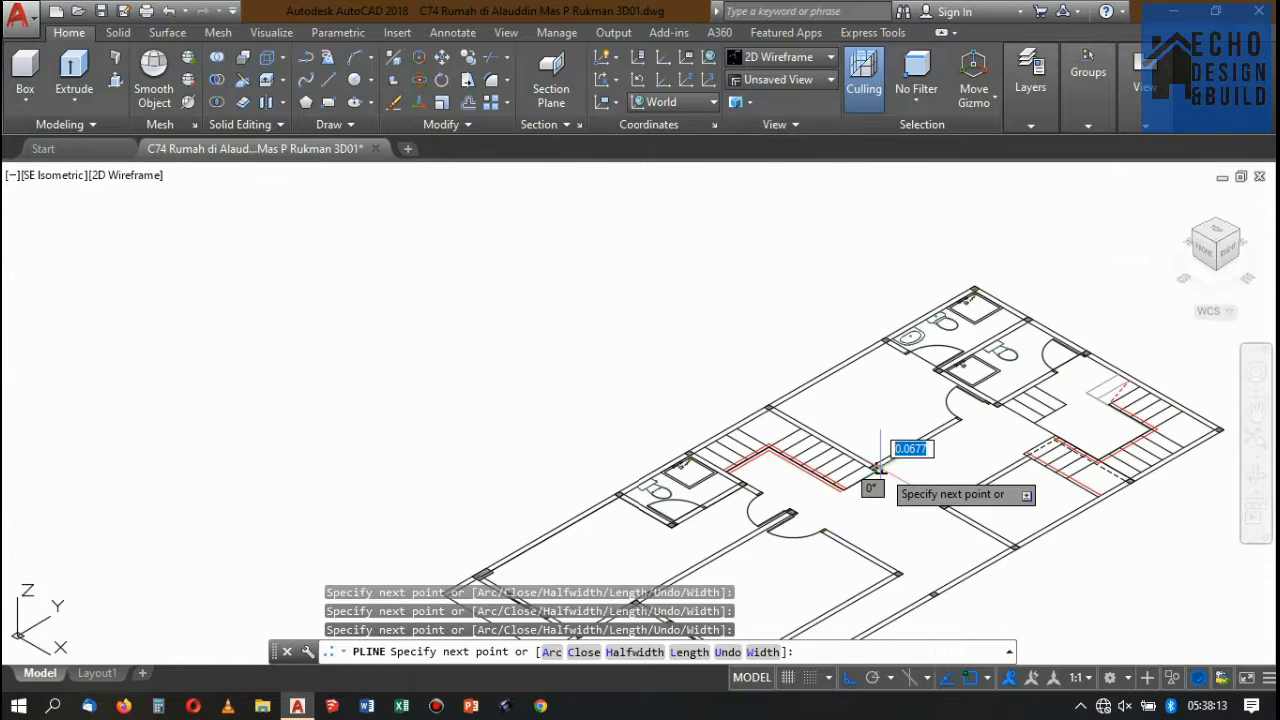
scroll(840, 480, up, 6)
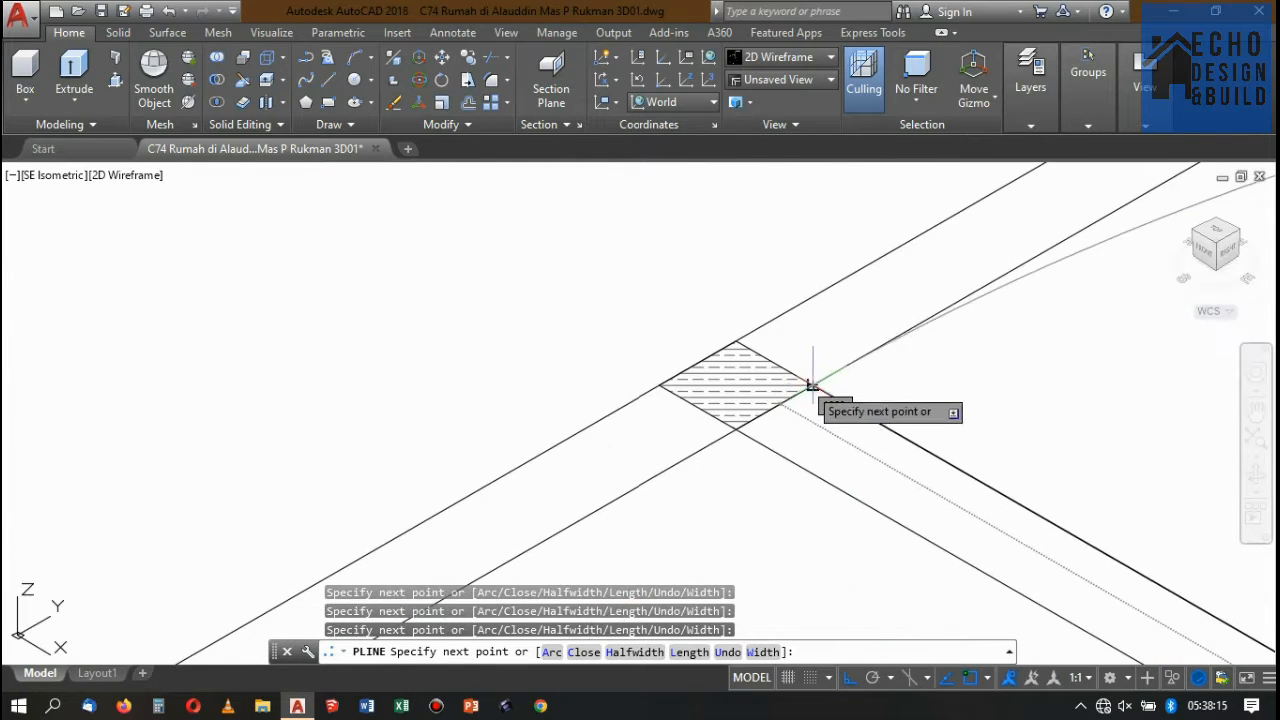
scroll(723, 437, down, 5)
scroll(620, 460, up, 4)
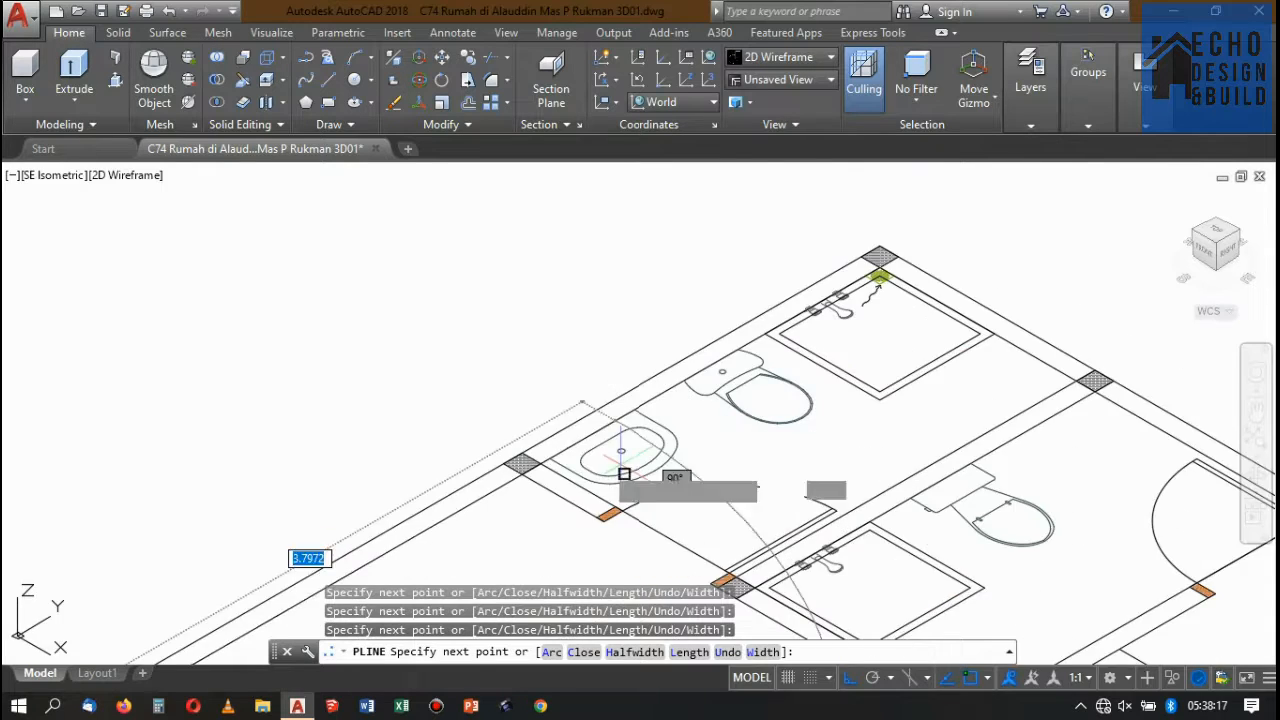
scroll(515, 468, up, 5)
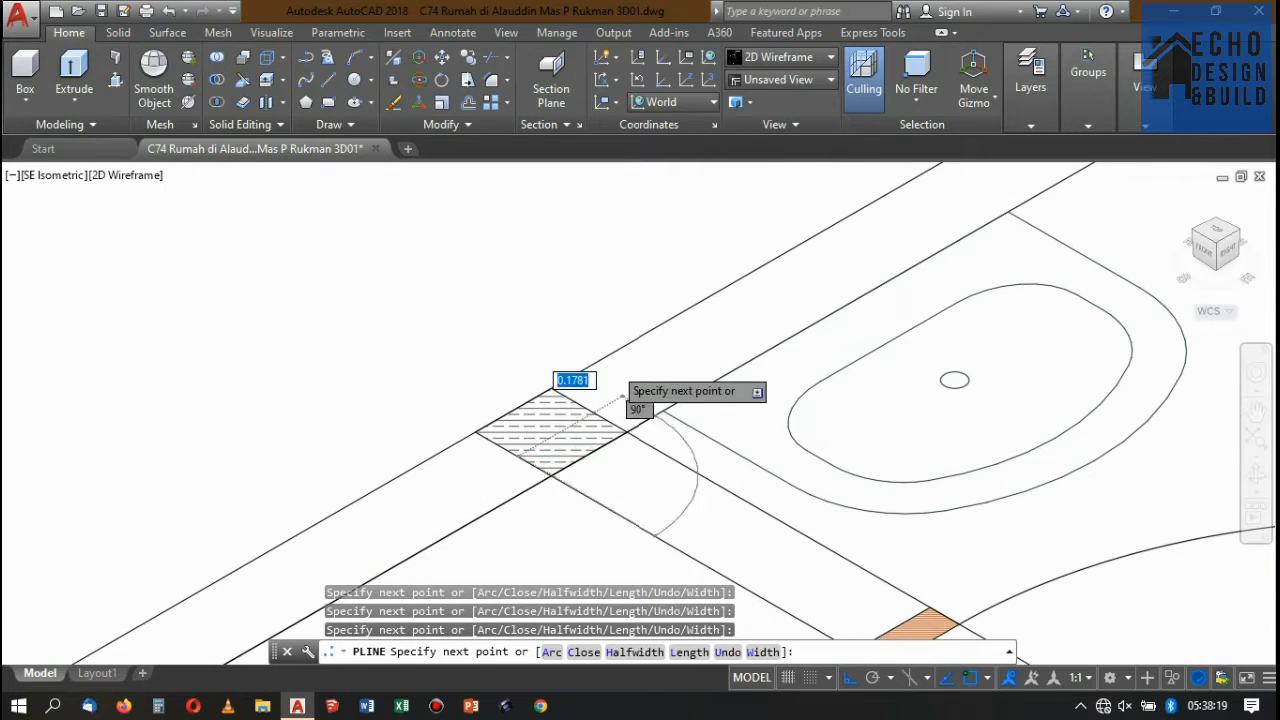
- Continue the polyline along the bedroom side of the rear bathrooms' wall to the column beside the short rear stair
scroll(625, 400, down, 5)
scroll(700, 420, up, 4)
scroll(580, 345, up, 3)
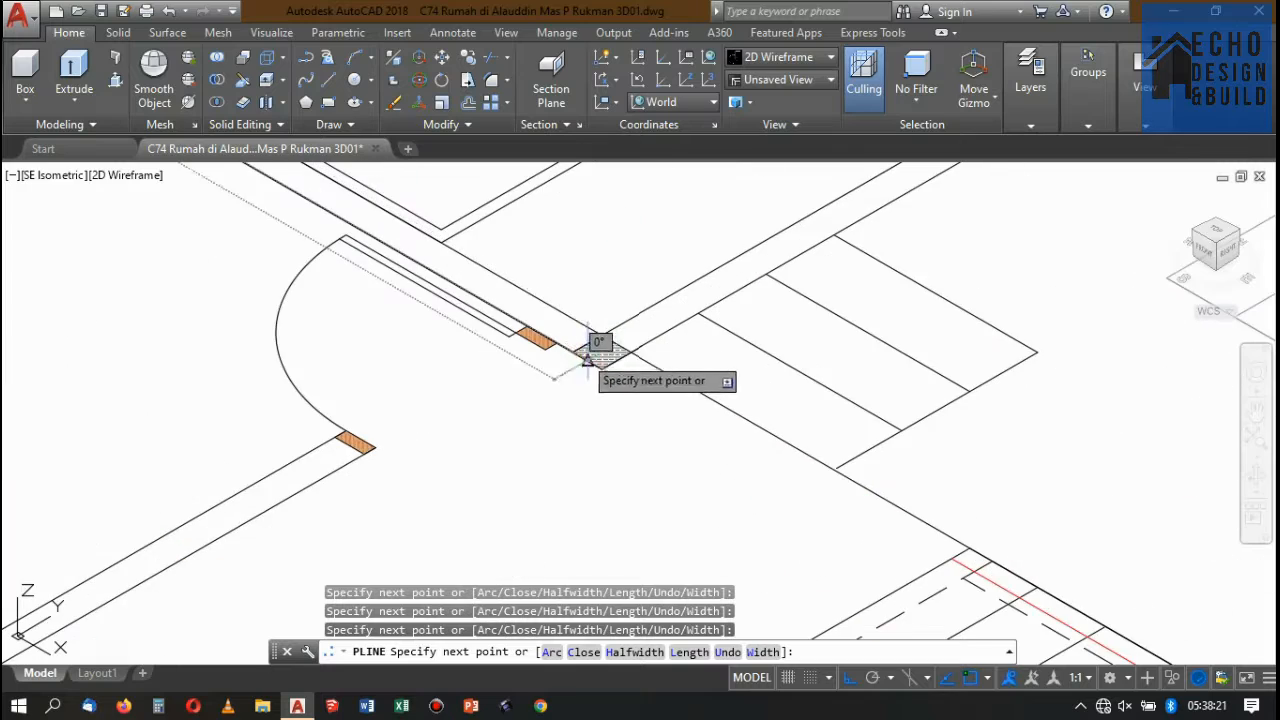
scroll(594, 343, down, 3)
scroll(614, 381, up, 5)
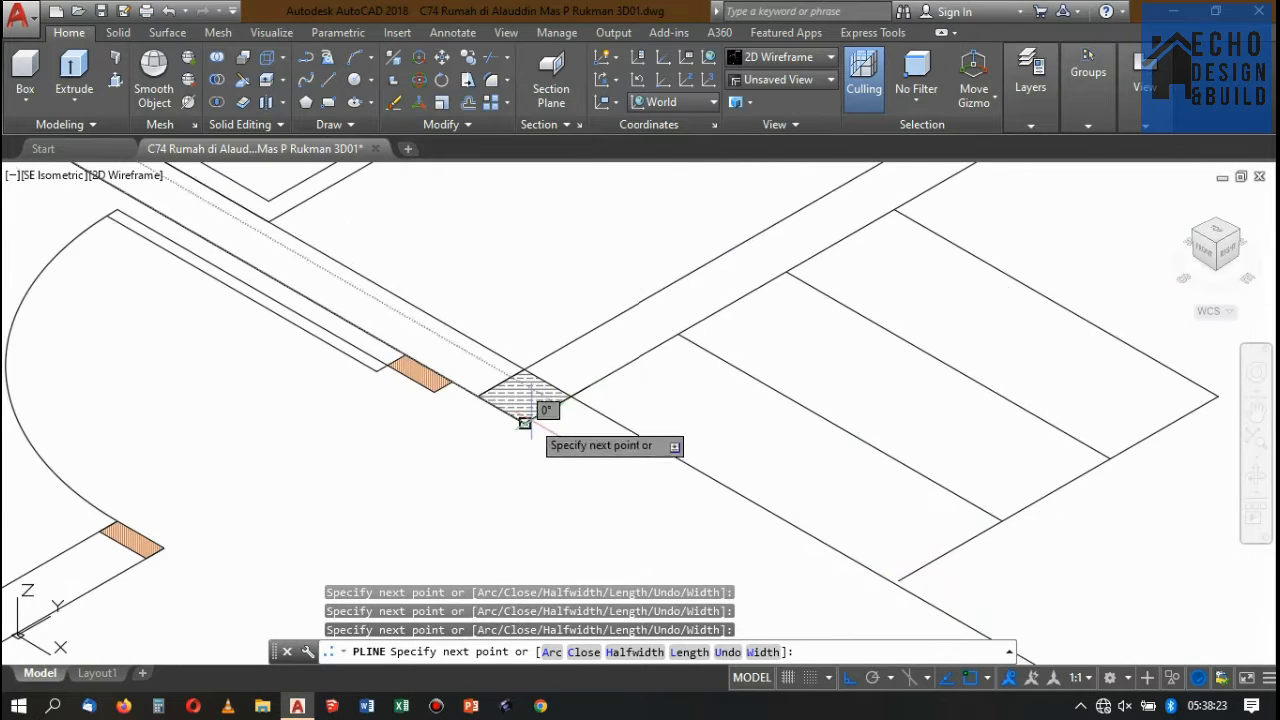
scroll(524, 423, down, 4)
scroll(727, 320, up, 5)
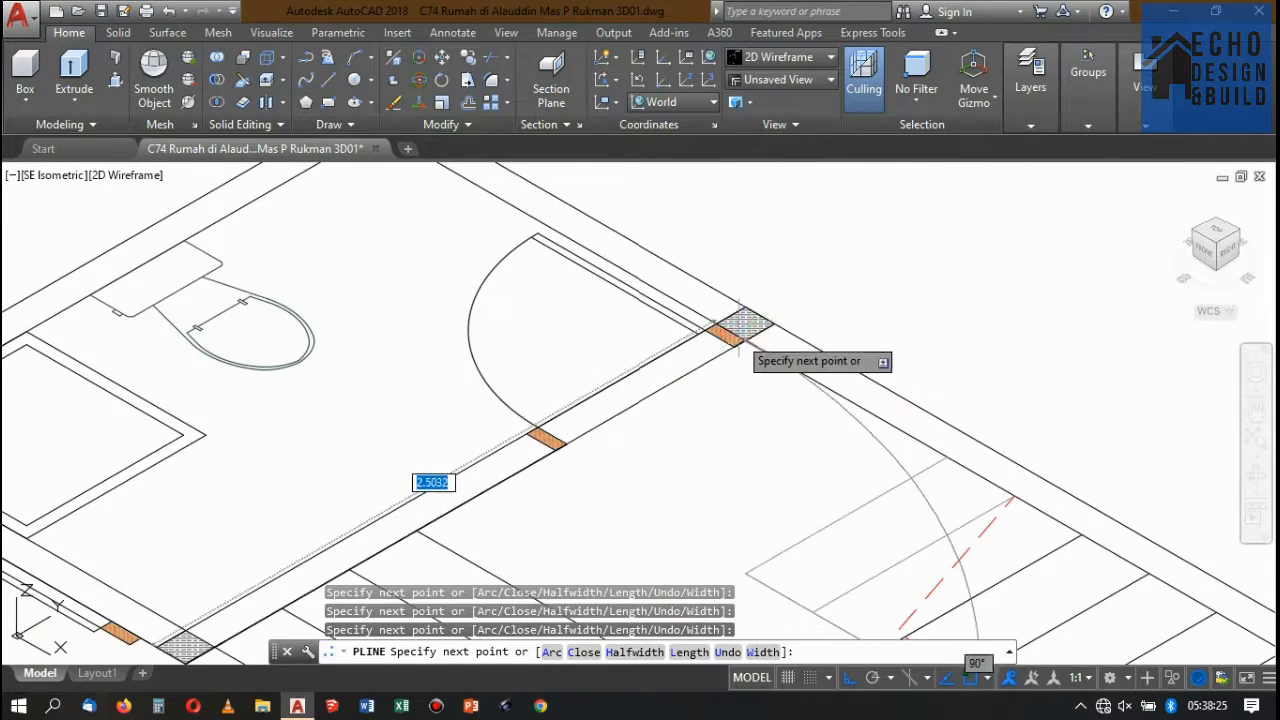
scroll(778, 322, down, 7)
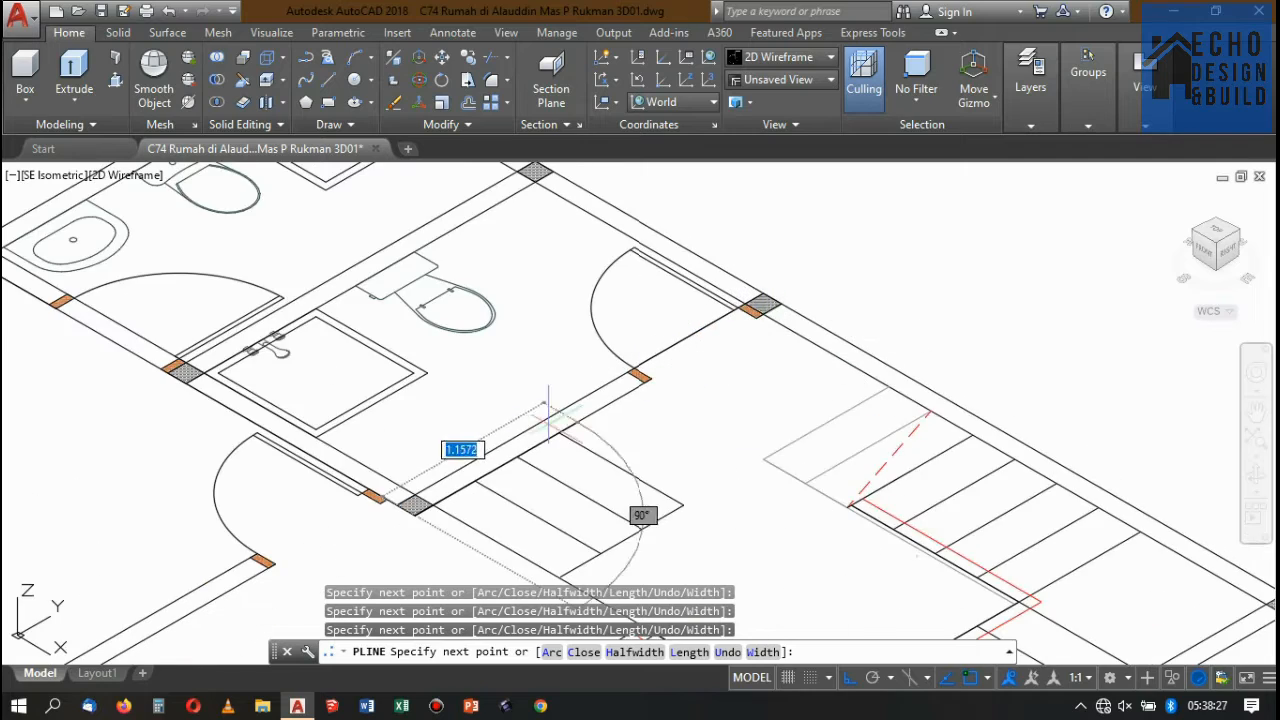
scroll(620, 330, up, 3)
scroll(660, 320, up, 2)
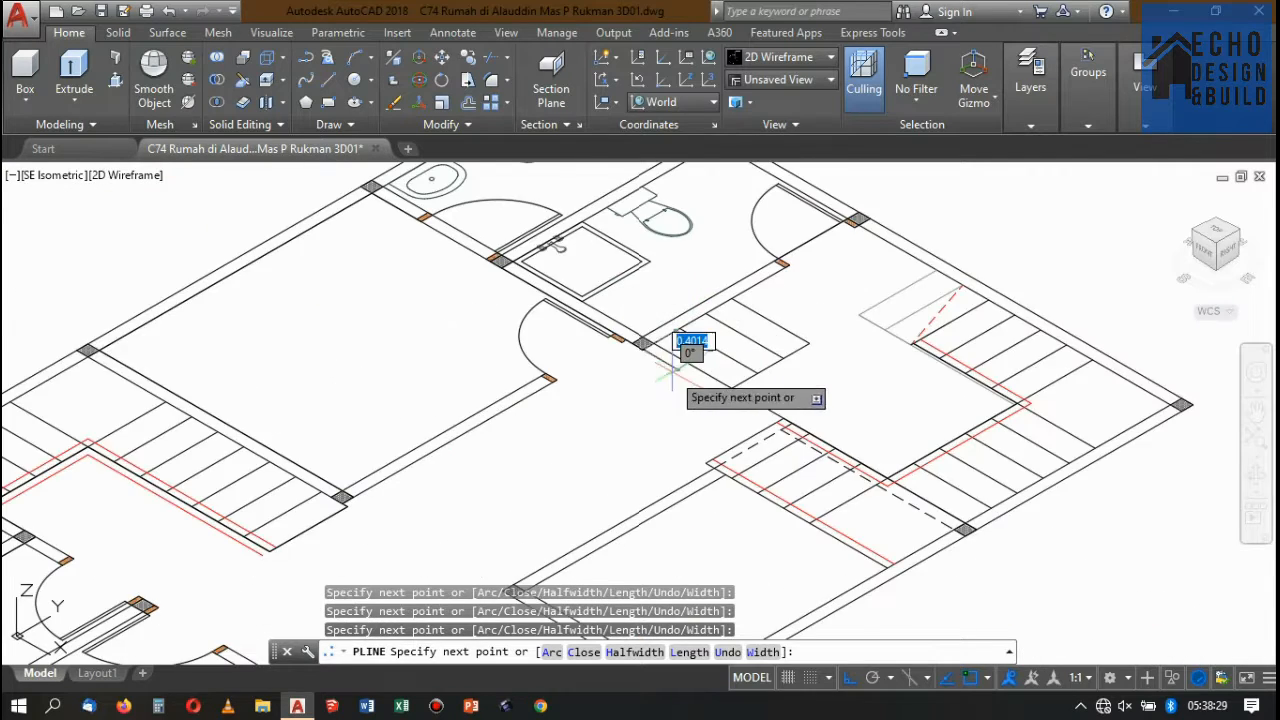
- Examine the room names and floor levels around the family room and rear stairs in the annotated version of this floor plan
scroll(672, 440, down, 10)
scroll(648, 485, up, 5)
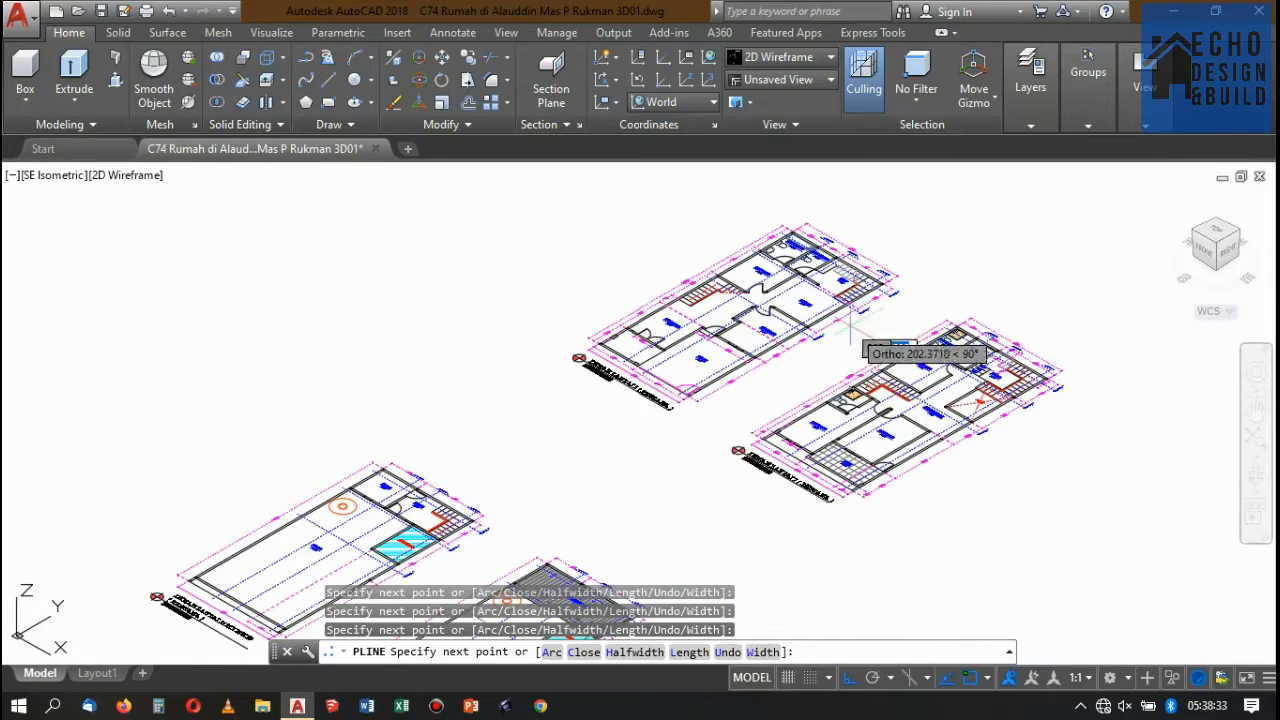
scroll(963, 386, up, 6)
scroll(1014, 371, down, 5)
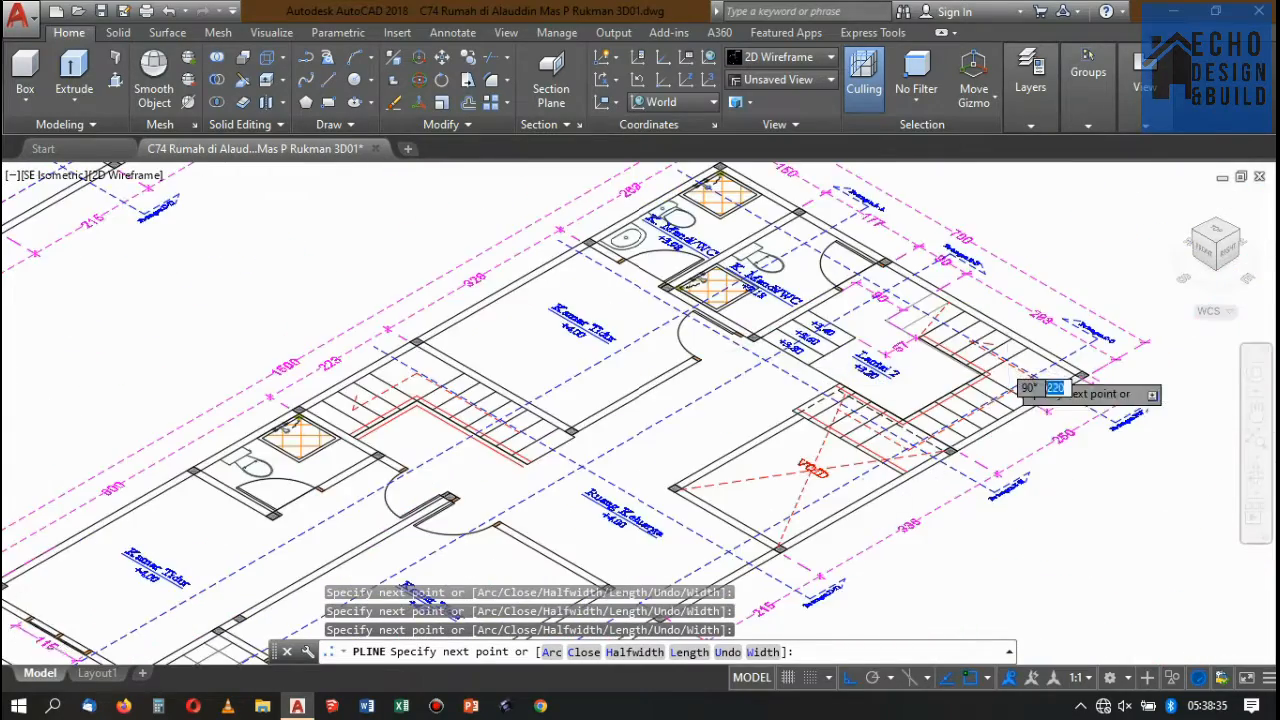
scroll(806, 371, up, 5)
scroll(748, 377, down, 5)
scroll(515, 505, up, 5)
scroll(560, 470, up, 2)
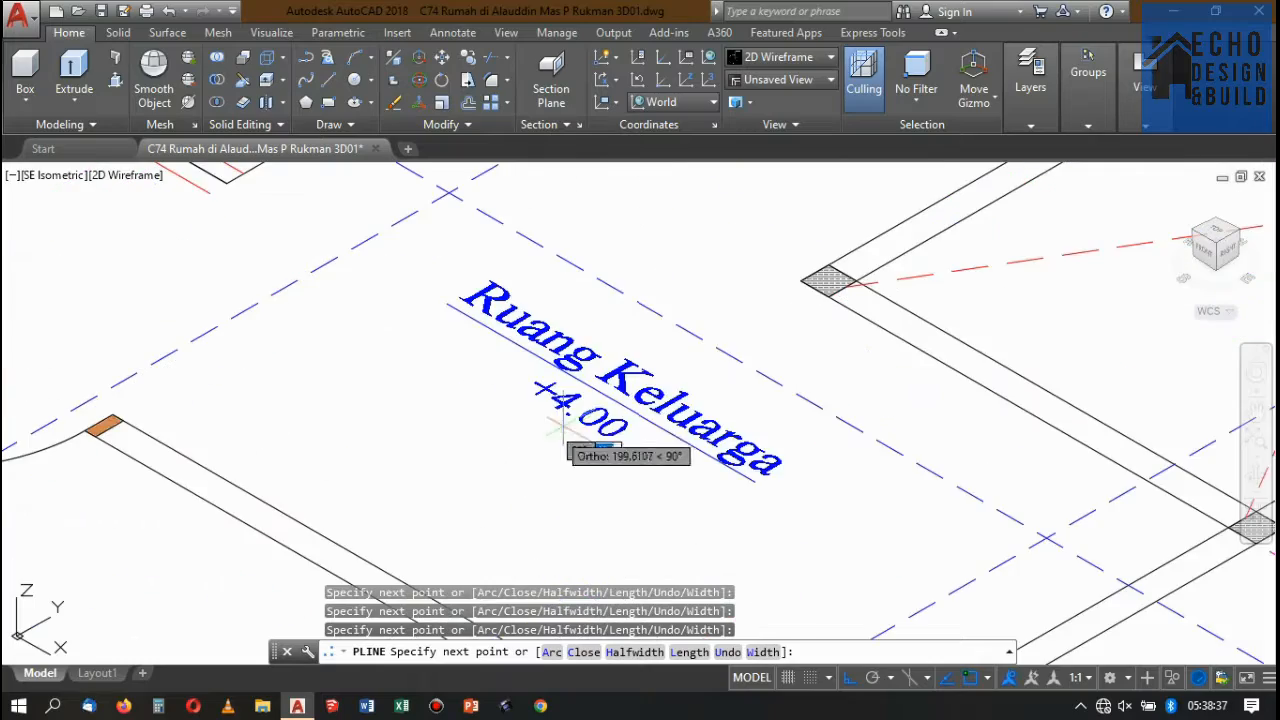
scroll(745, 310, down, 7)
scroll(770, 260, up, 3)
scroll(775, 228, down, 8)
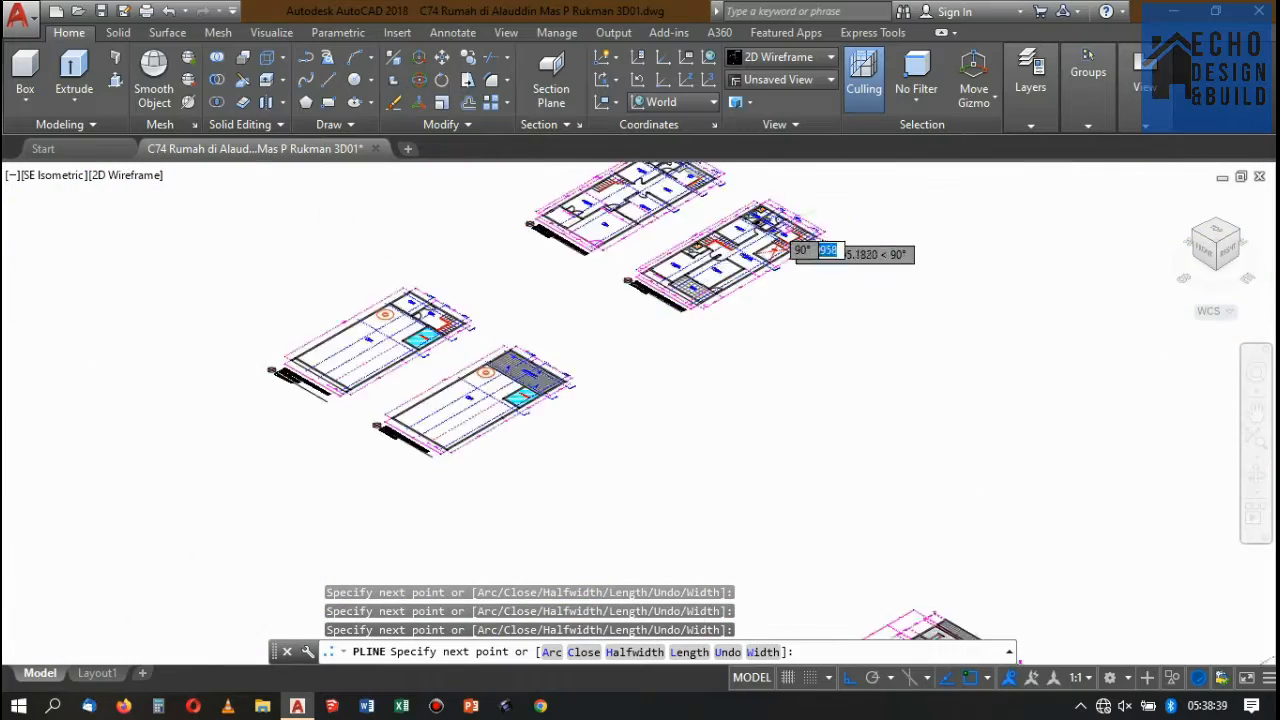
scroll(657, 471, up, 8)
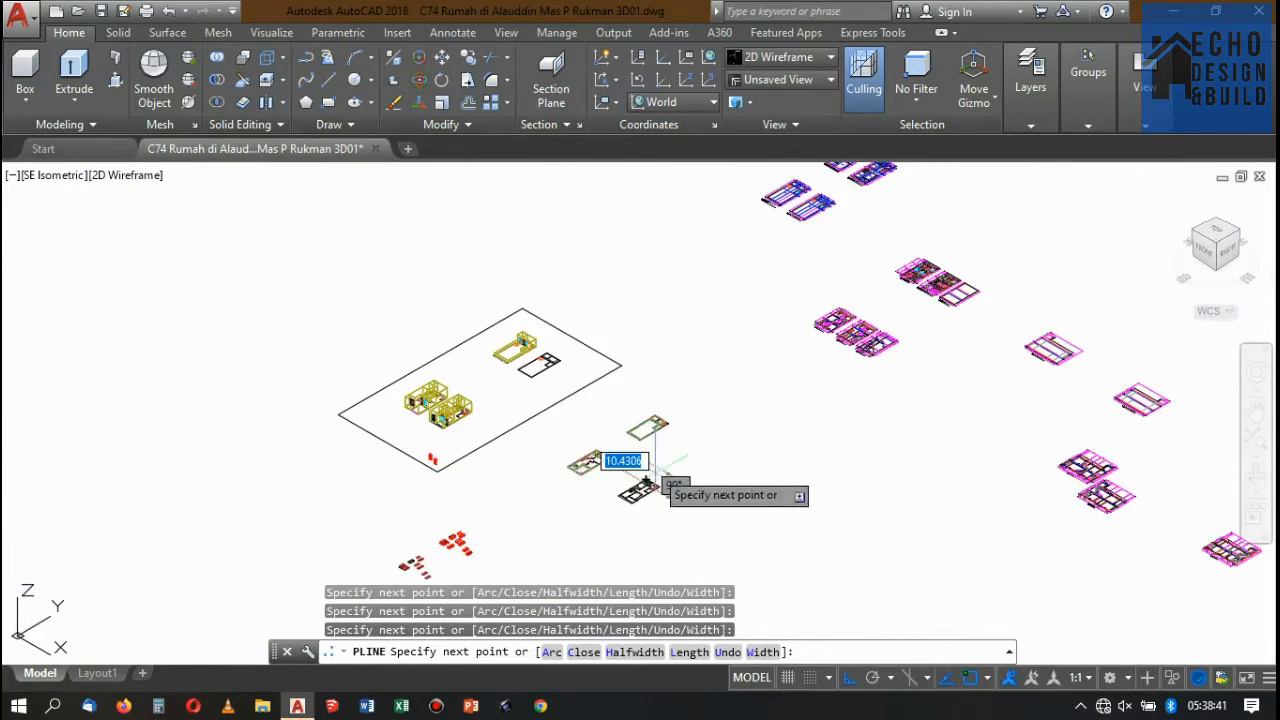
- Continue the polyline from the column beside the short rear stair to the point where the lower rear flight's edge meets the neighbouring wall
scroll(724, 332, up, 6)
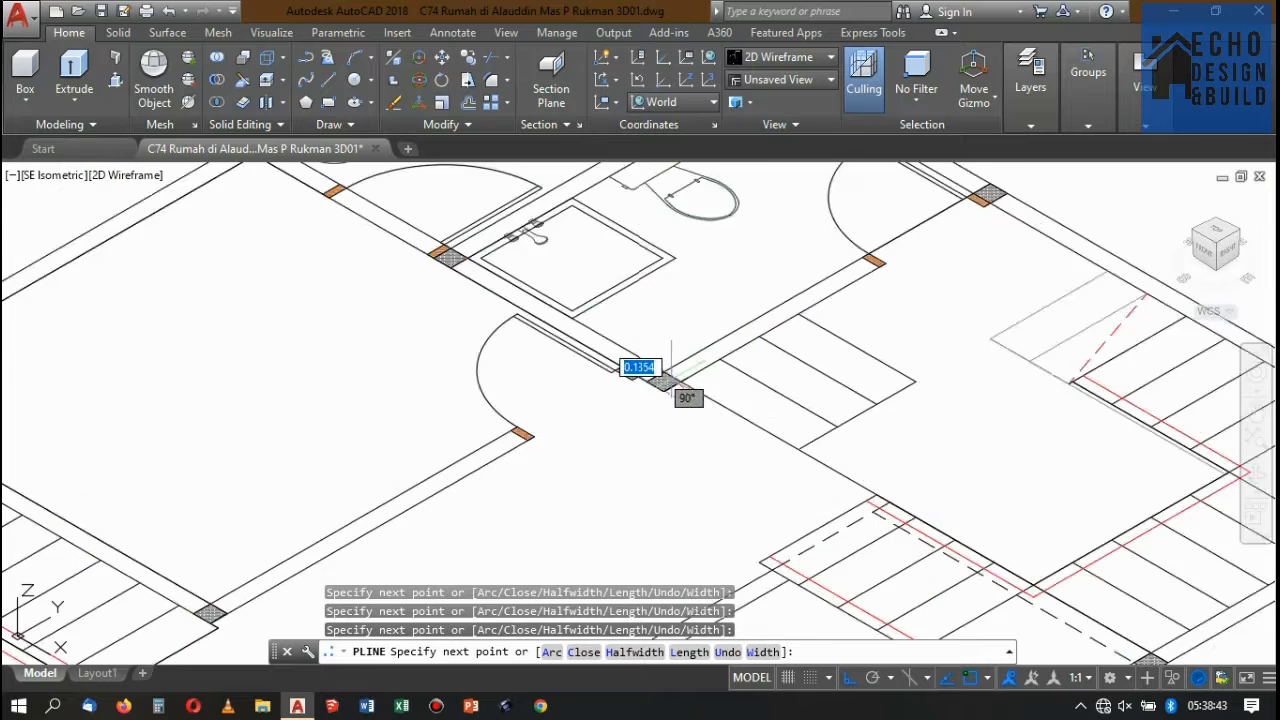
scroll(661, 322, down, 3)
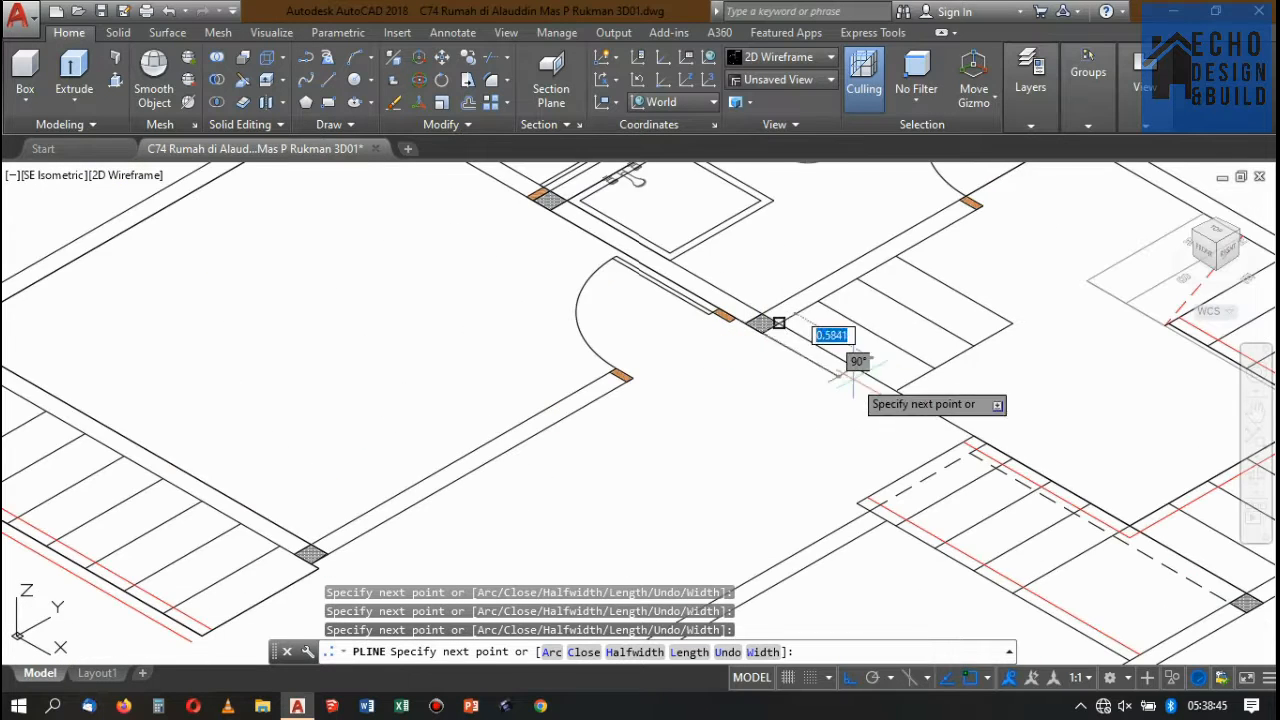
scroll(785, 320, up, 4)
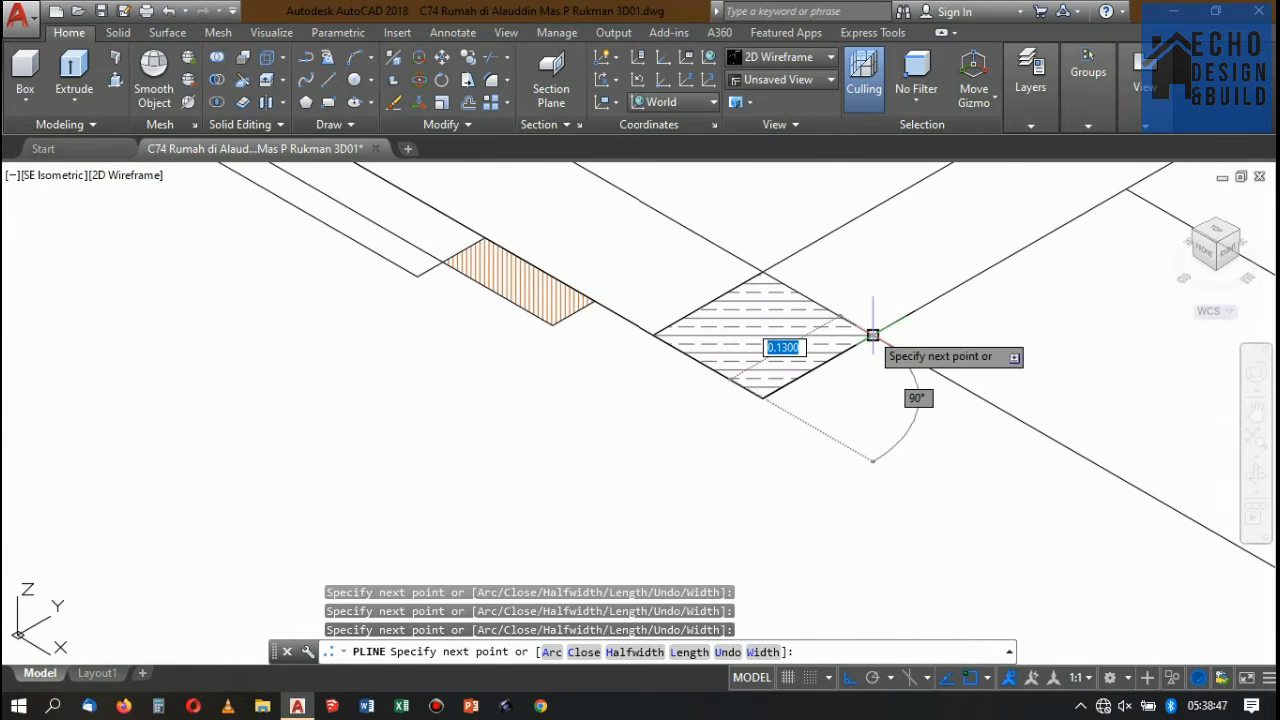
scroll(873, 335, down, 8)
scroll(737, 309, up, 5)
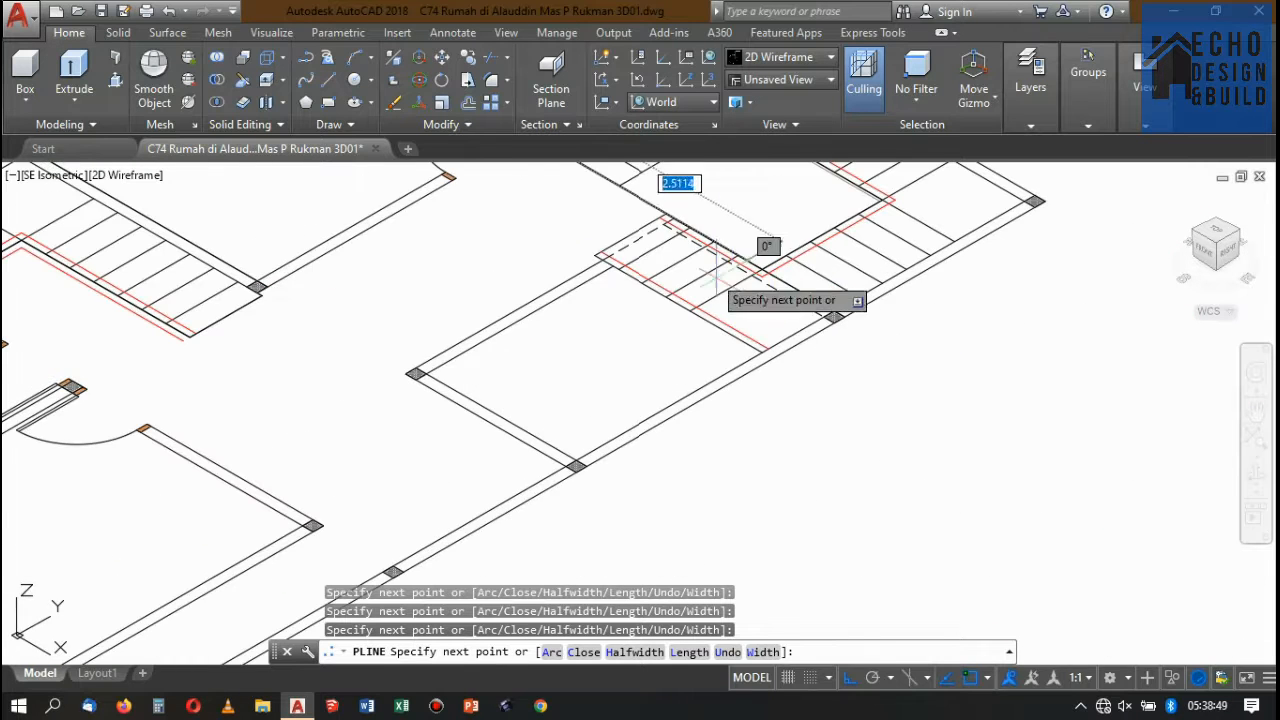
scroll(715, 270, up, 4)
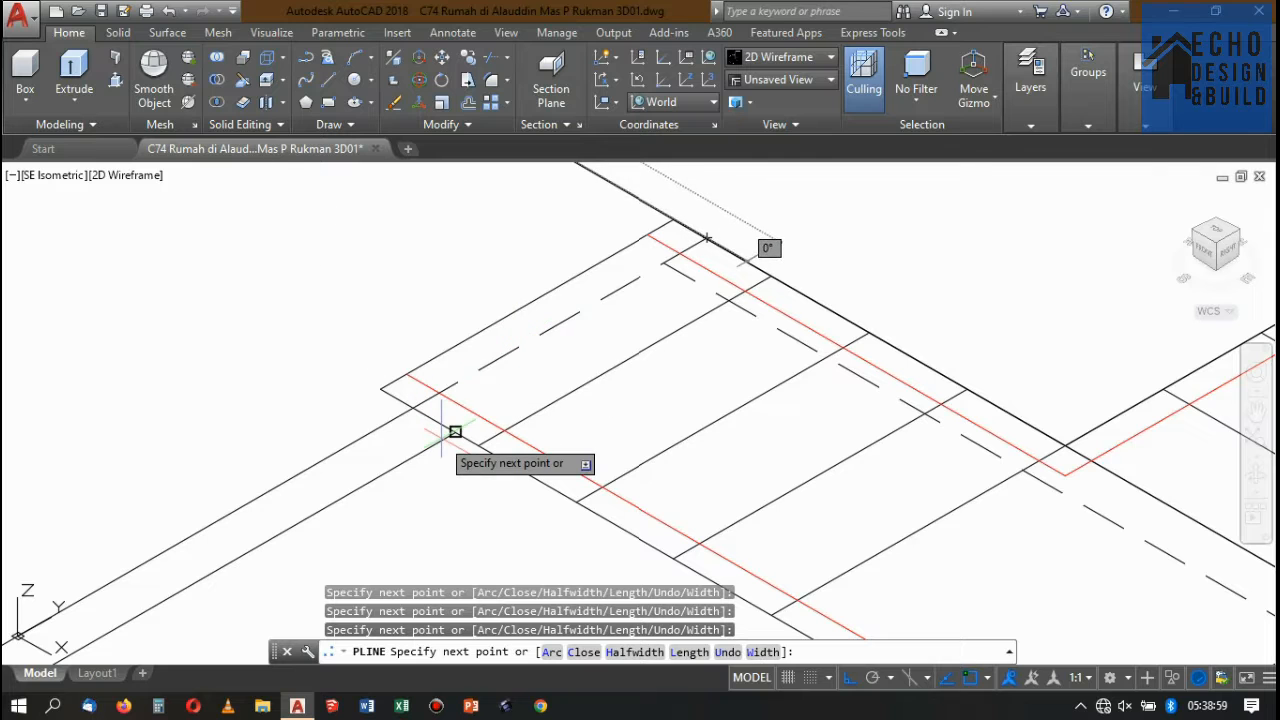
scroll(766, 210, down, 6)
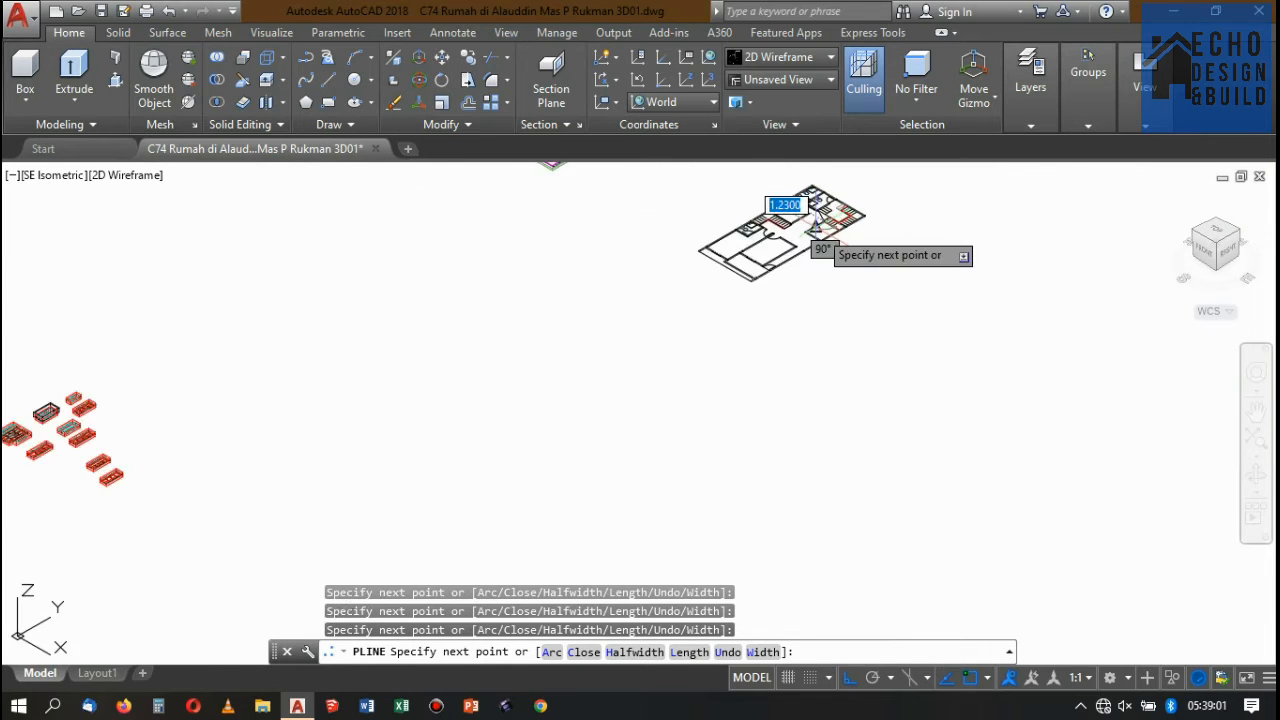
- Continue the polyline along the inner face of the wall to its corner column, and on to the outer wall's column
scroll(818, 218, up, 8)
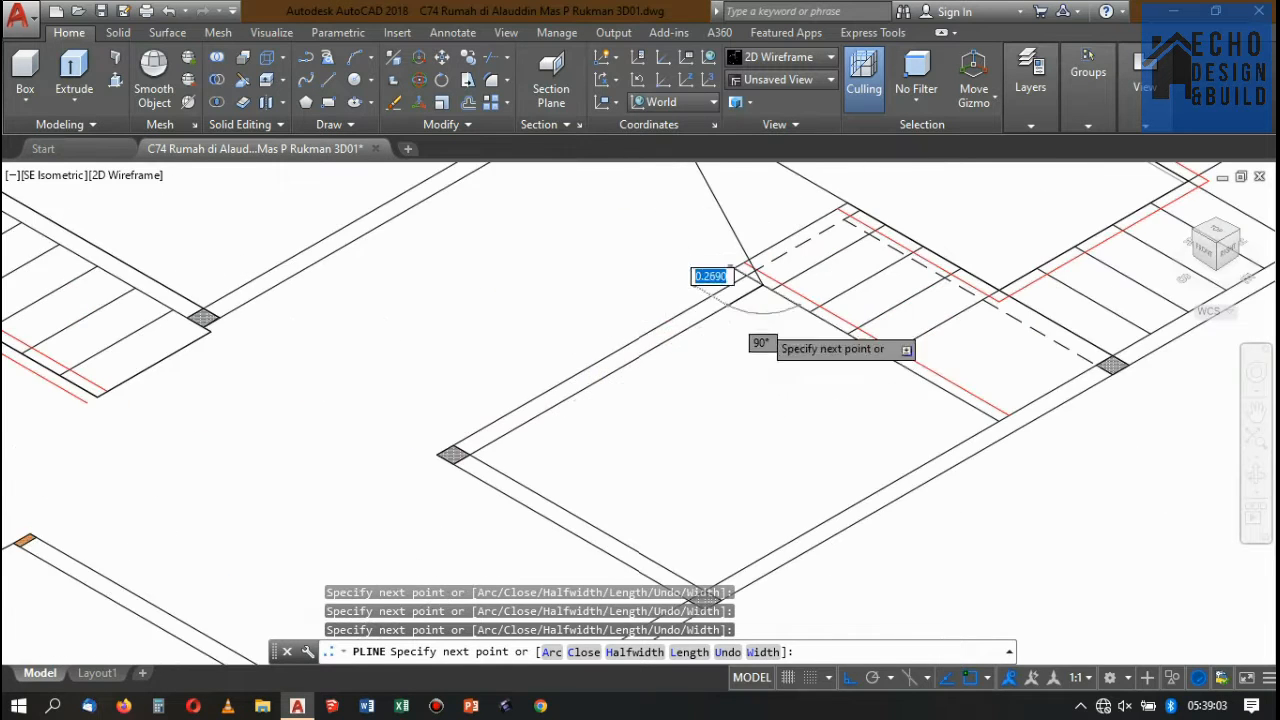
scroll(760, 285, down, 5)
scroll(770, 290, up, 5)
scroll(790, 280, down, 5)
scroll(798, 302, up, 3)
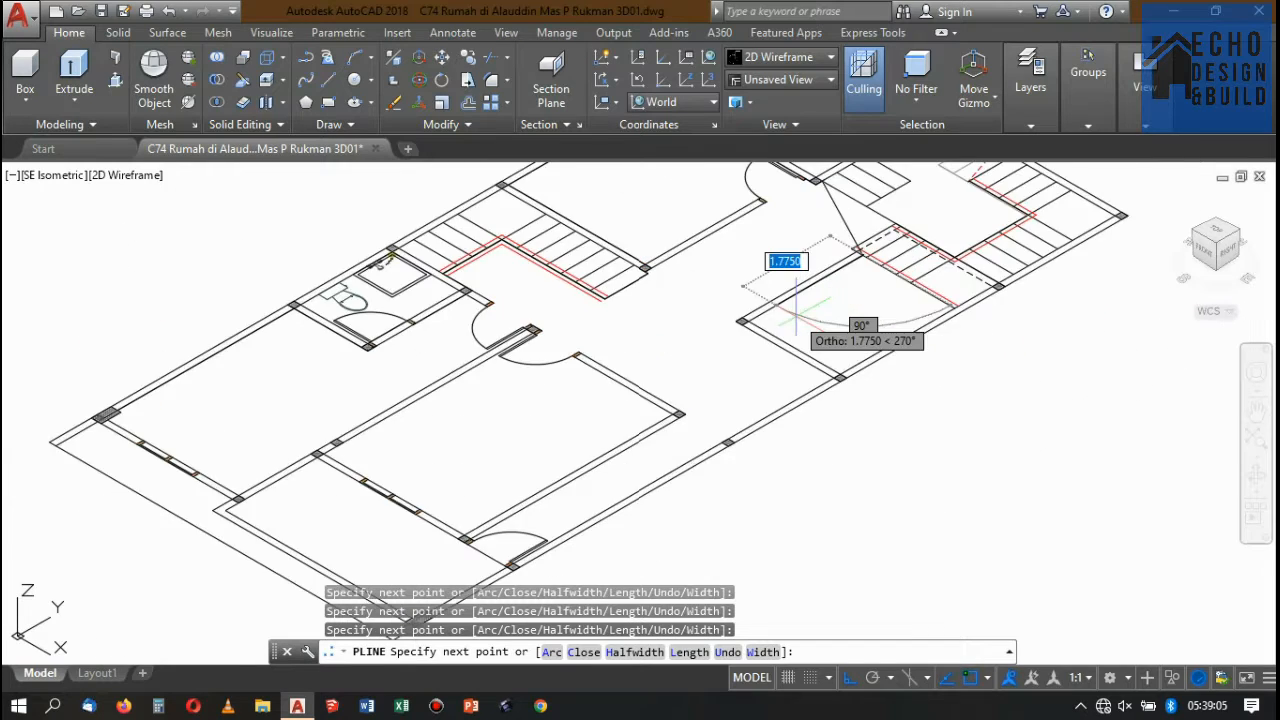
scroll(800, 310, down, 5)
scroll(810, 320, up, 5)
scroll(820, 305, down, 4)
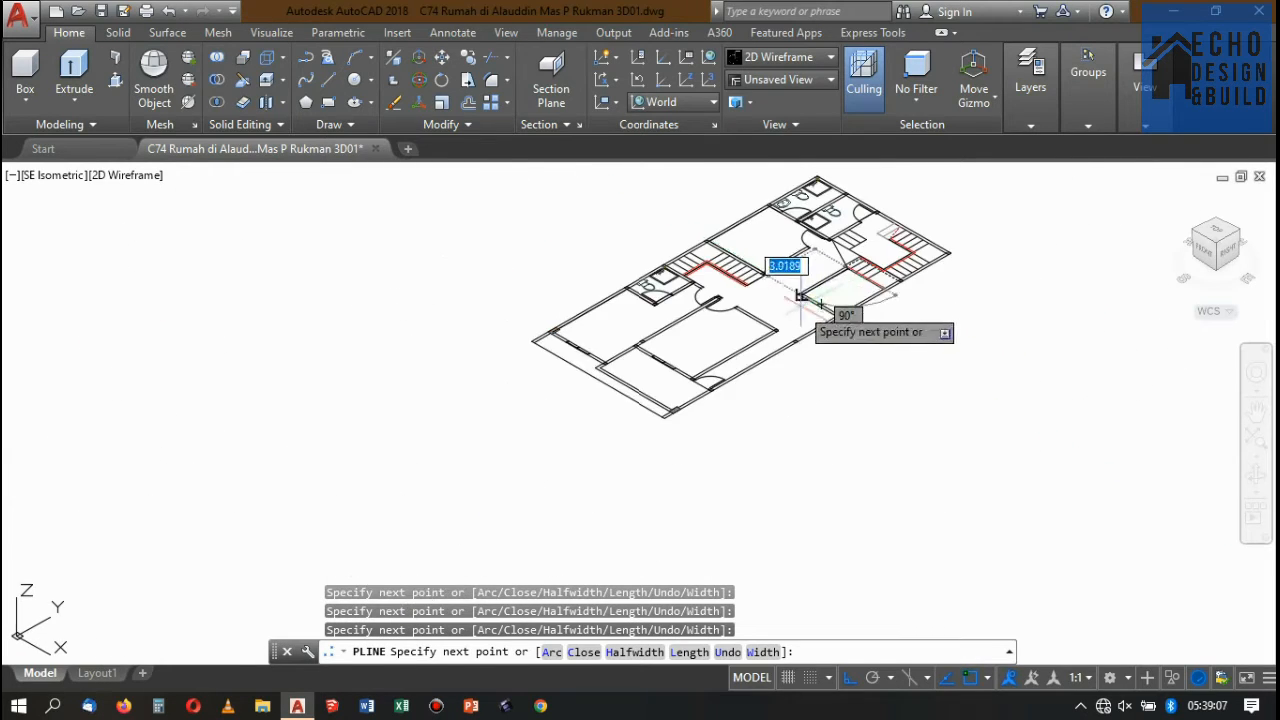
scroll(800, 297, up, 6)
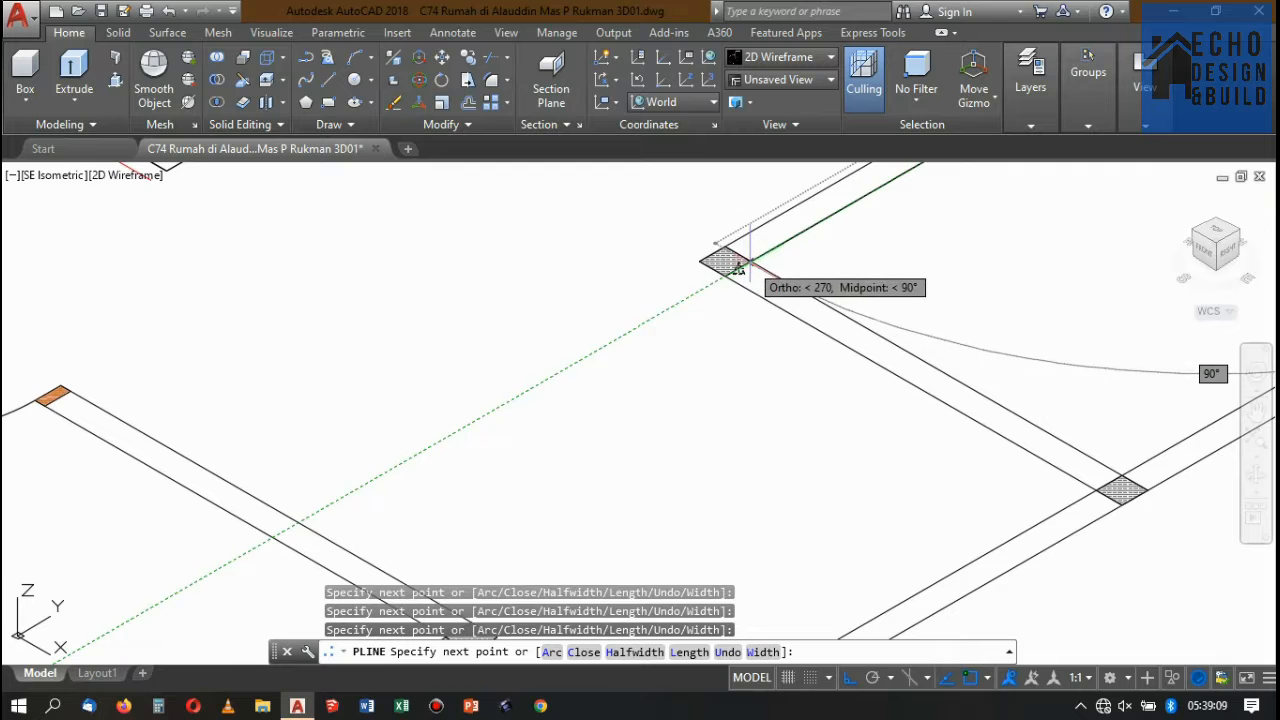
scroll(750, 261, down, 5)
scroll(800, 280, up, 3)
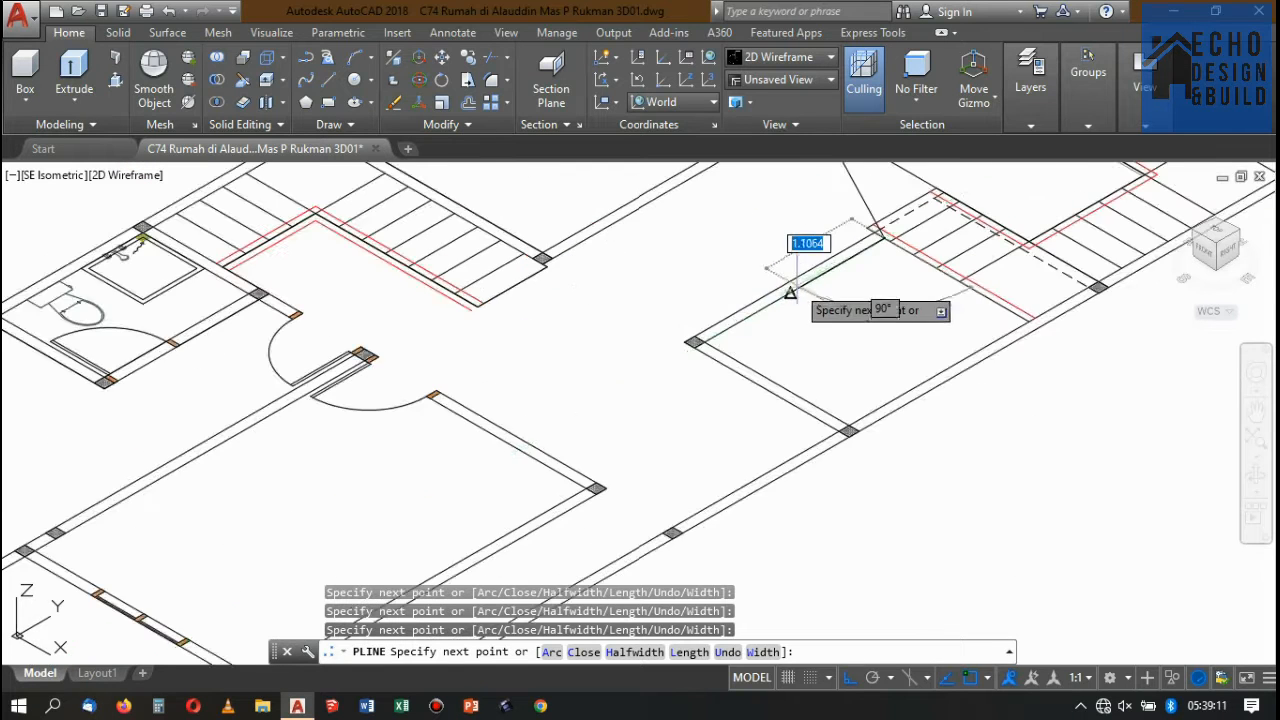
scroll(790, 260, down, 3)
scroll(805, 262, up, 5)
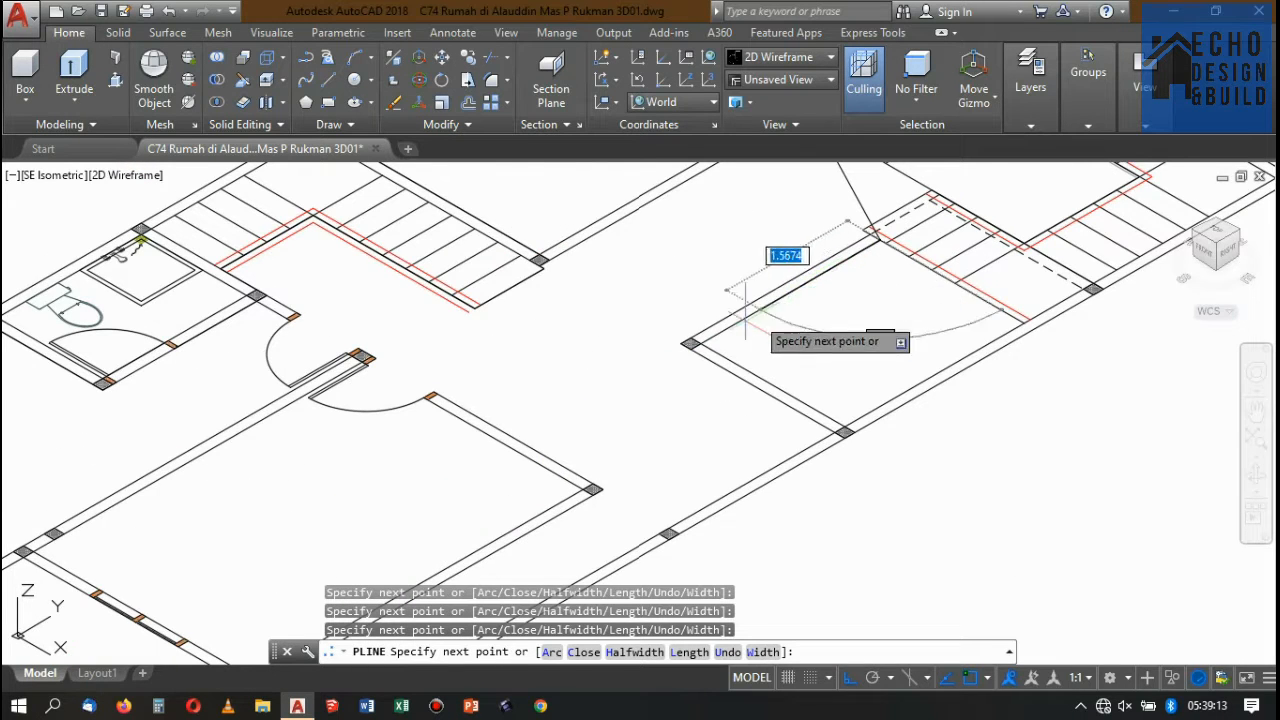
scroll(745, 300, down, 2)
scroll(690, 350, up, 2)
scroll(685, 380, down, 5)
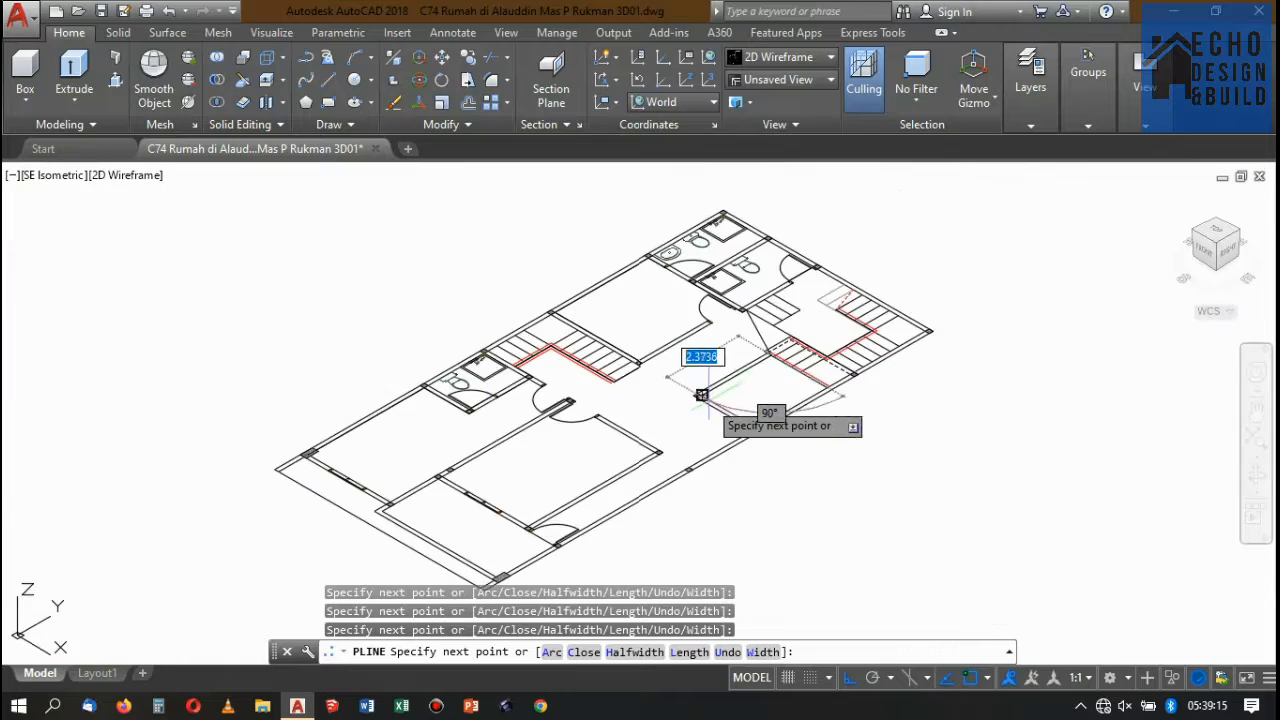
scroll(701, 395, up, 4)
scroll(786, 271, down, 4)
scroll(776, 326, up, 5)
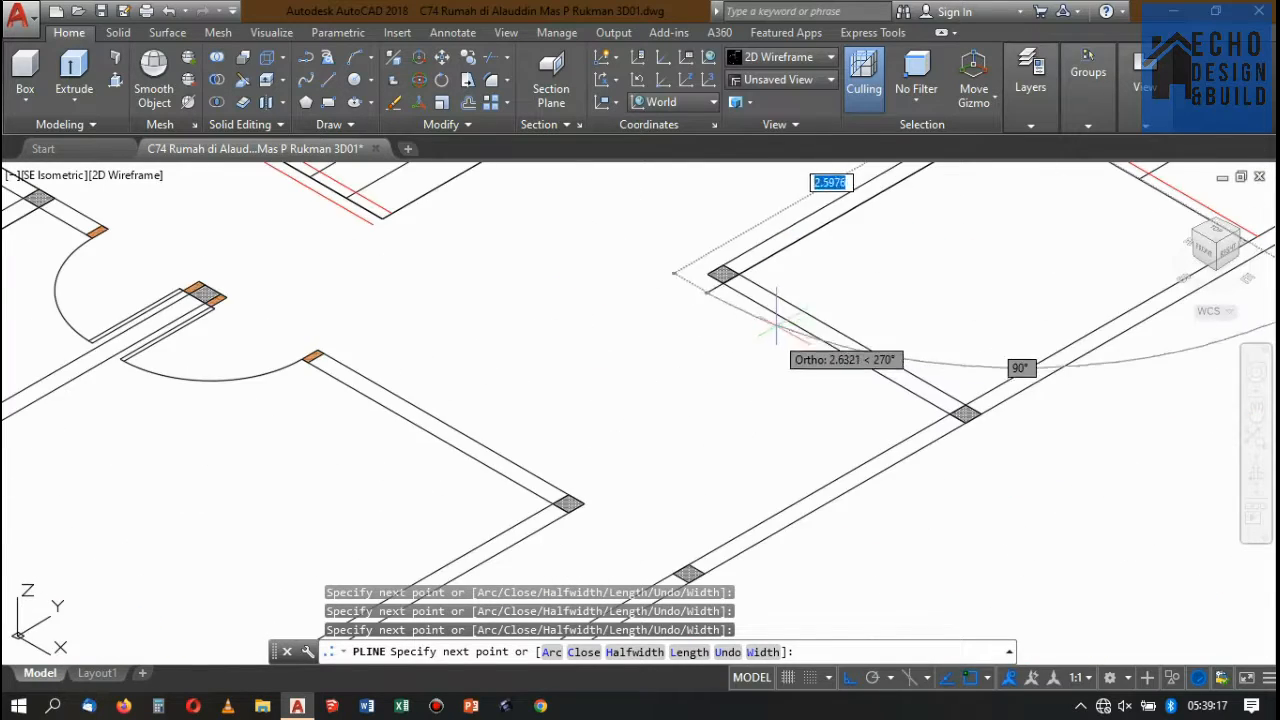
scroll(776, 326, up, 3)
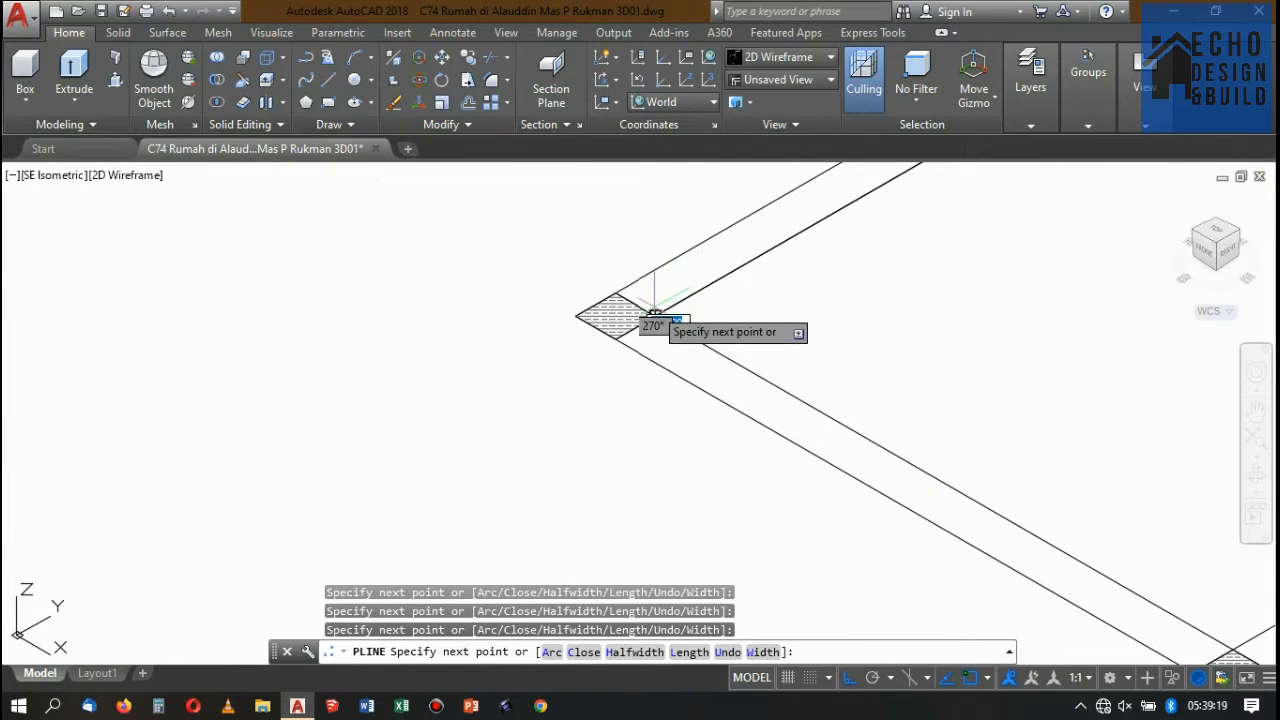
scroll(655, 318, down, 5)
scroll(729, 266, up, 5)
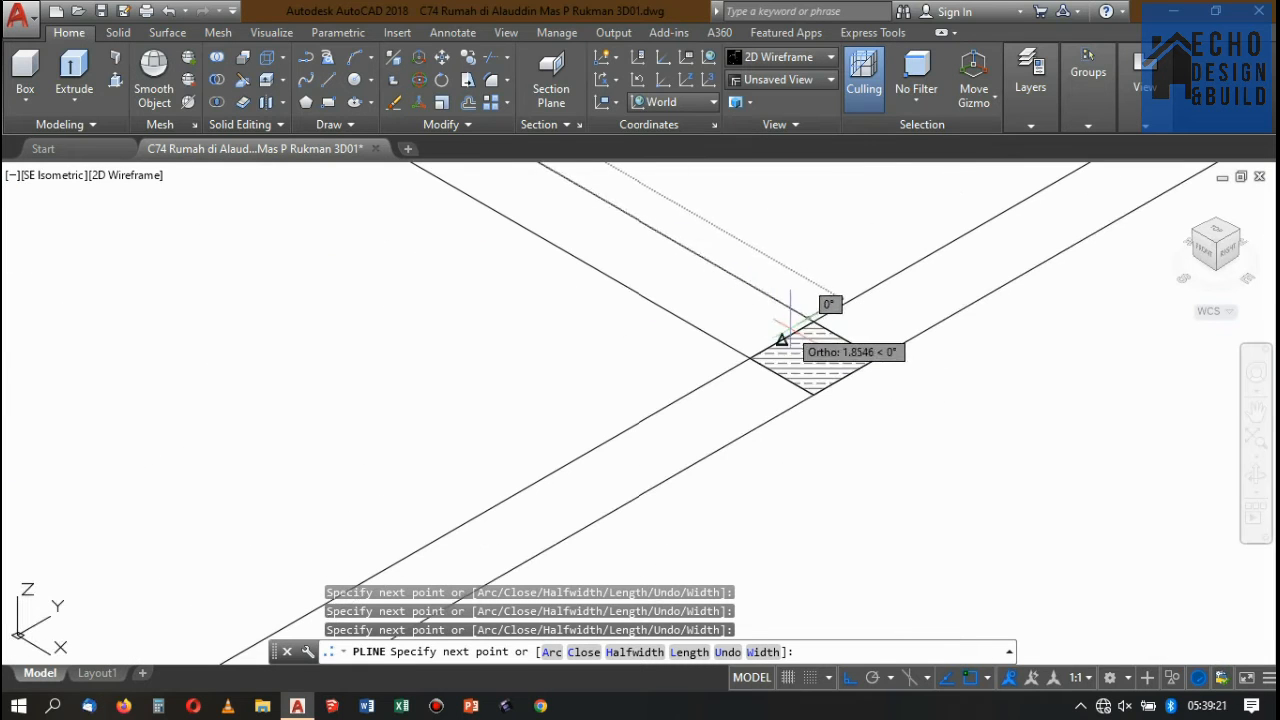
- Continue the polyline along the outer wall's inner face to the column beside the front entrance door
scroll(818, 297, down, 5)
scroll(880, 250, up, 5)
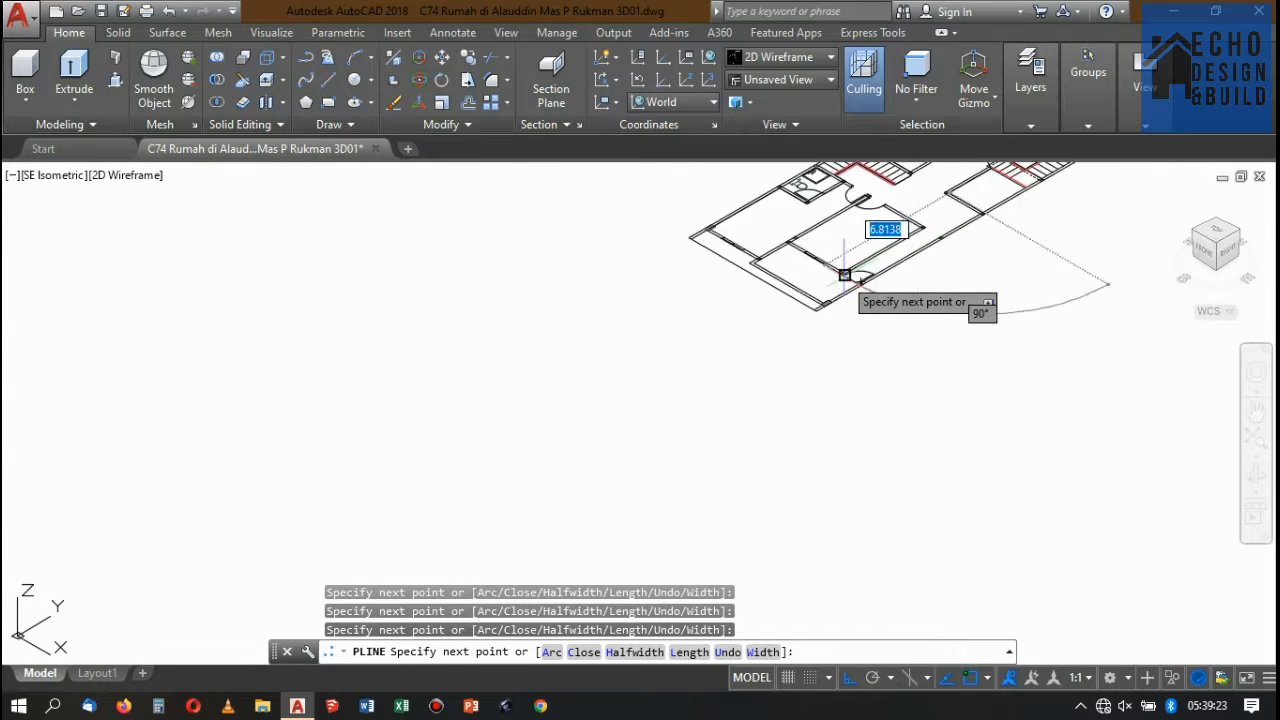
scroll(845, 322, up, 3)
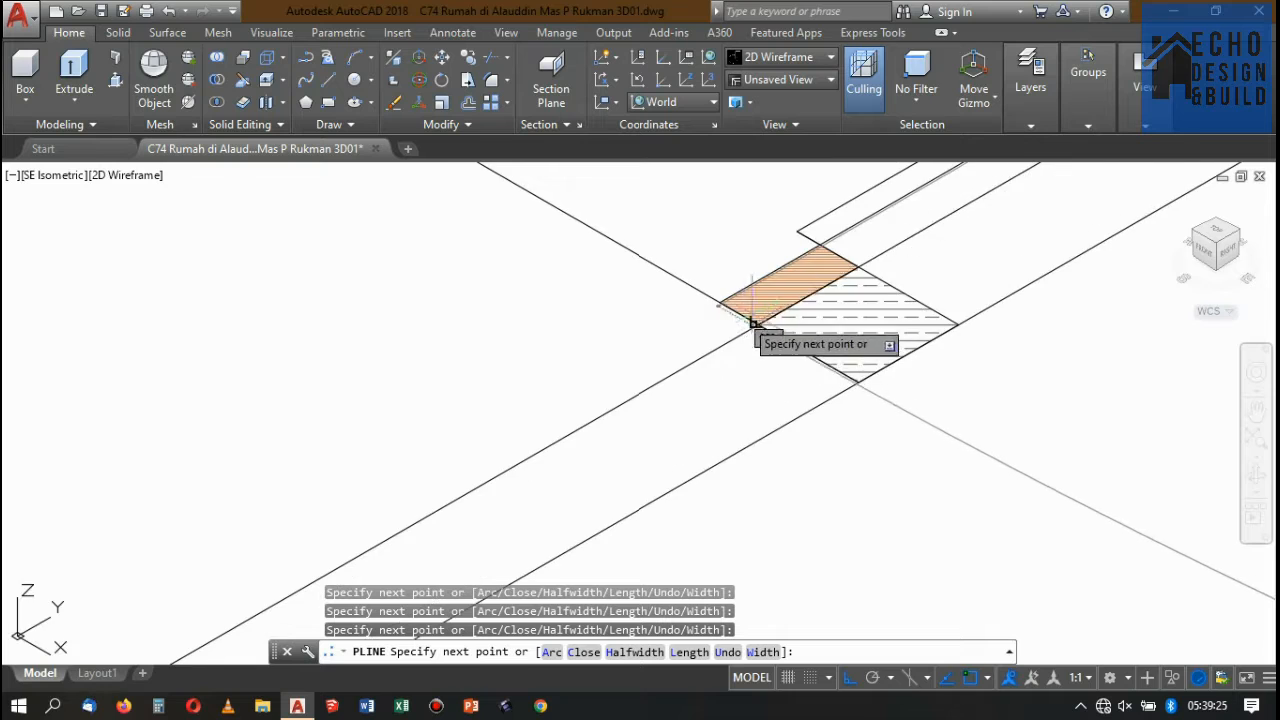
scroll(834, 314, down, 6)
scroll(832, 314, up, 5)
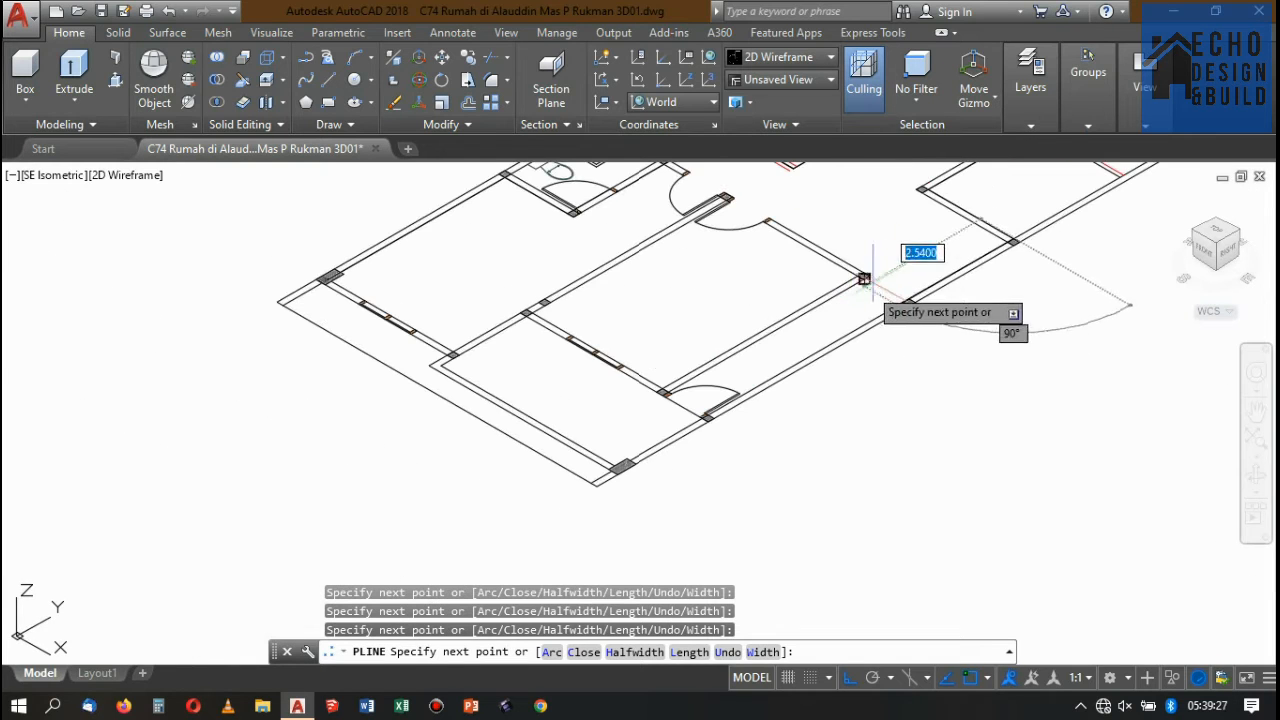
scroll(714, 423, up, 6)
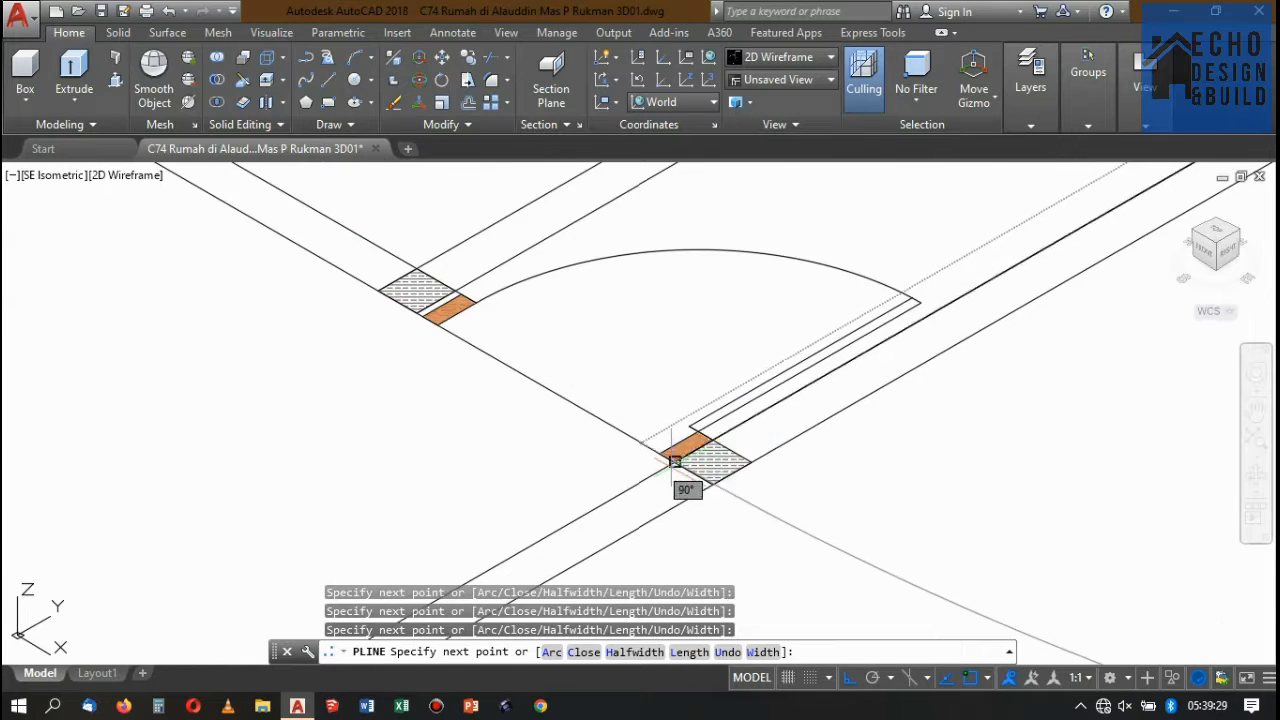
scroll(675, 461, up, 2)
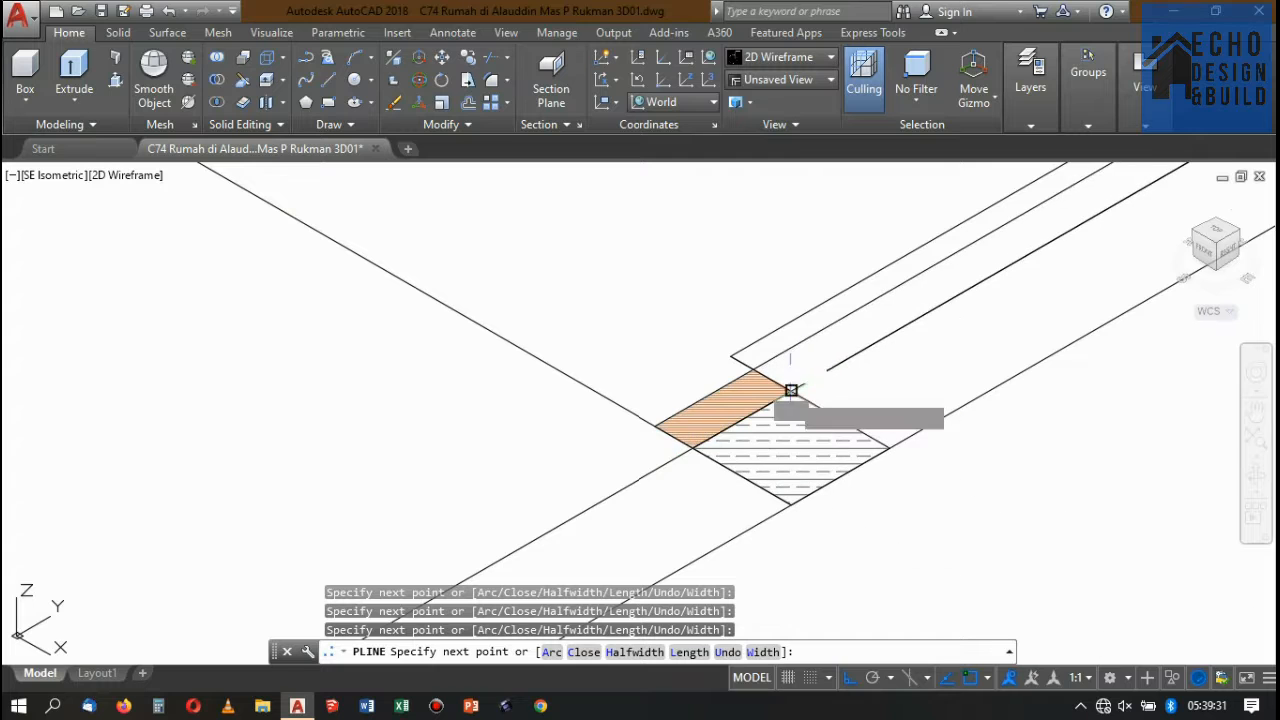
click(791, 390)
- Continue the polyline along the front window wall and the side wall to the front bedroom's column, and close the outline
scroll(826, 443, down, 10)
scroll(500, 268, up, 6)
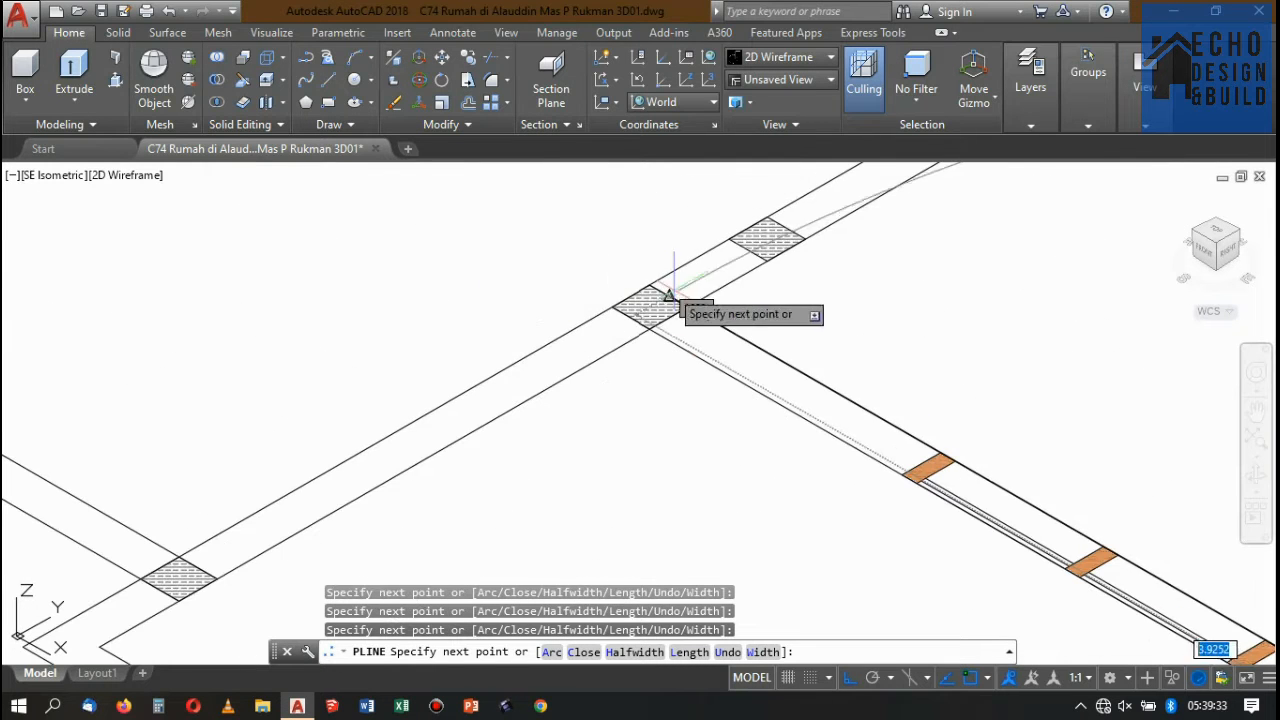
click(650, 285)
scroll(660, 290, down, 6)
scroll(560, 358, up, 4)
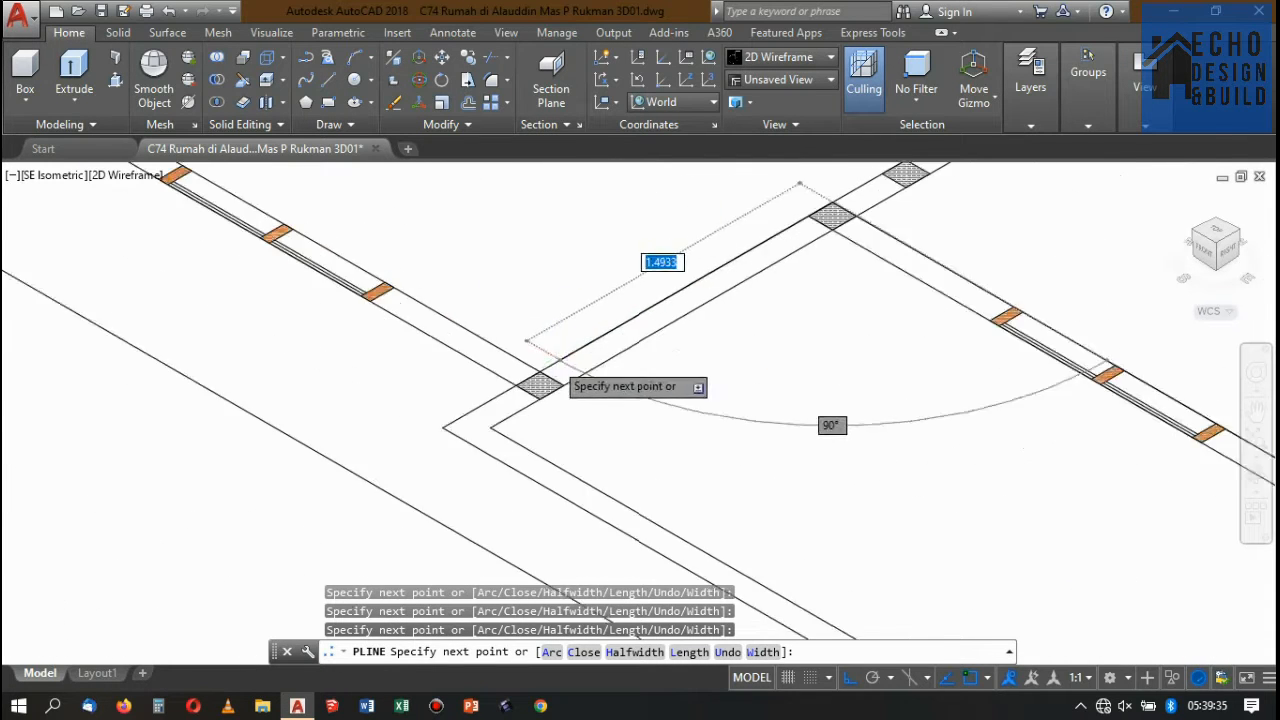
click(543, 372)
scroll(530, 374, up, 3)
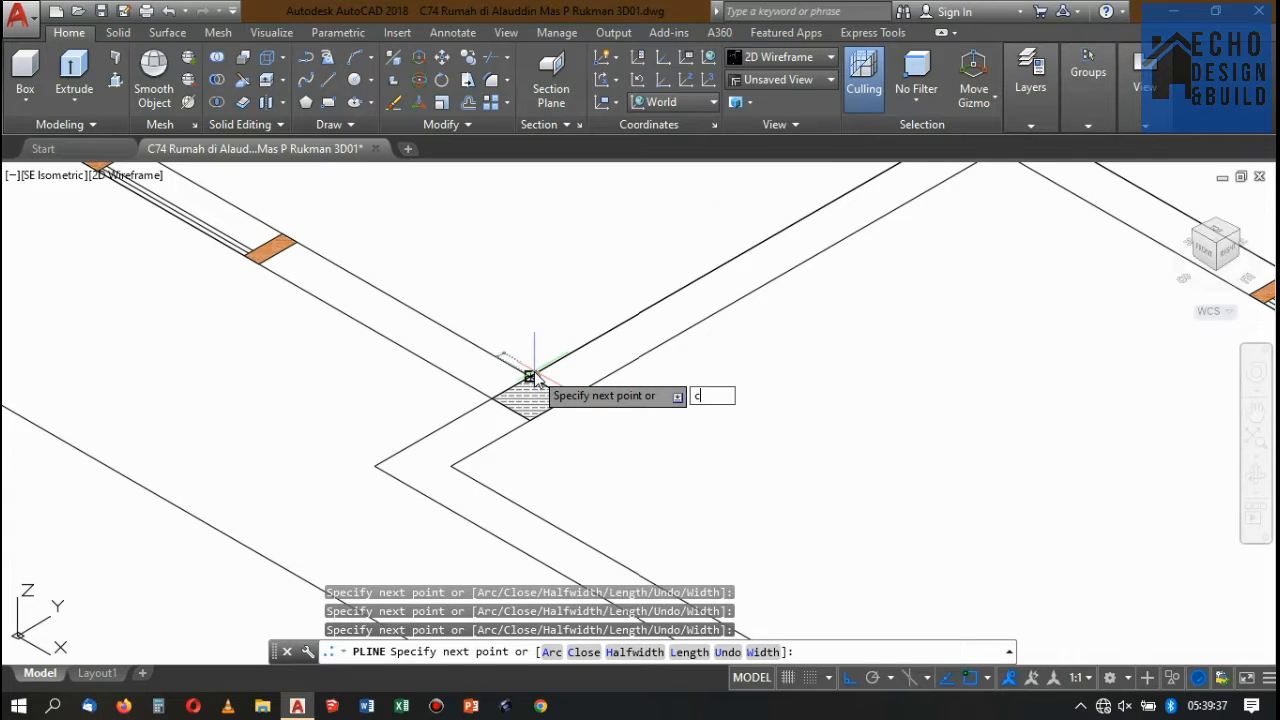
text(c)
key(Return)
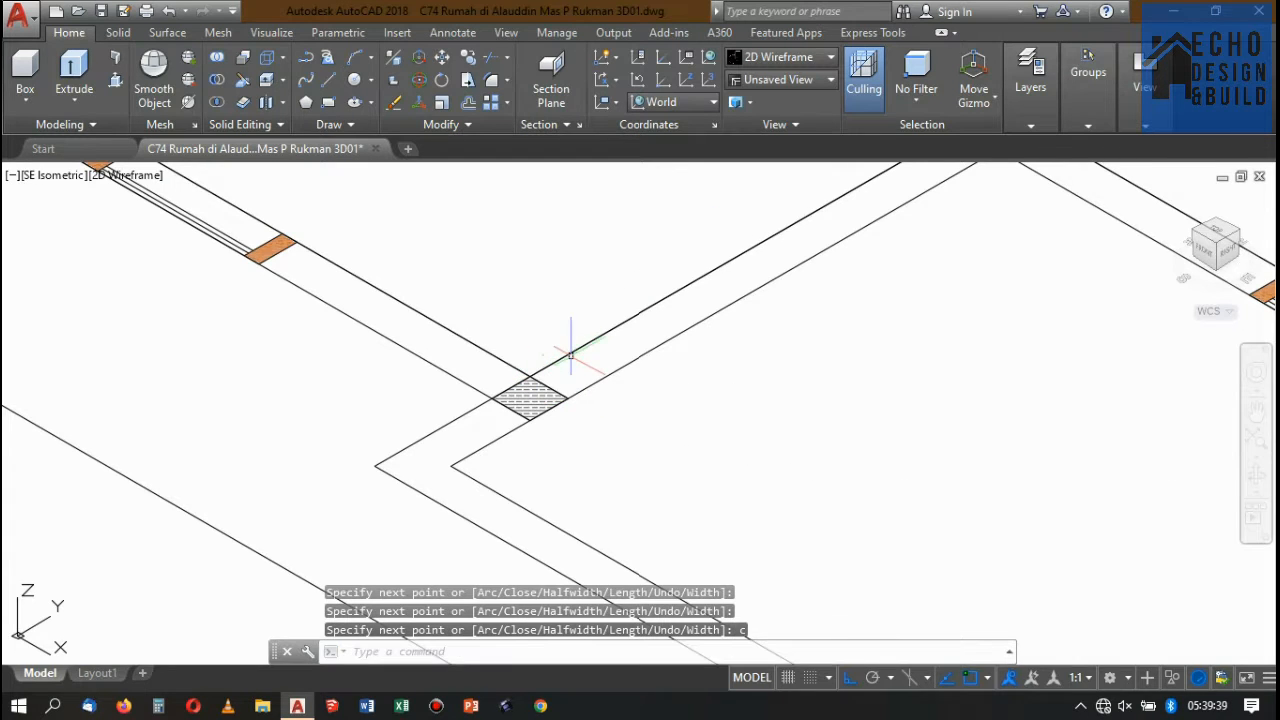
- Stretch the closed outline's vertex at the lower rear flight across the stair to the rear landing's edge, straightening the diagonal segment
scroll(586, 300, down, 8)
scroll(700, 290, up, 6)
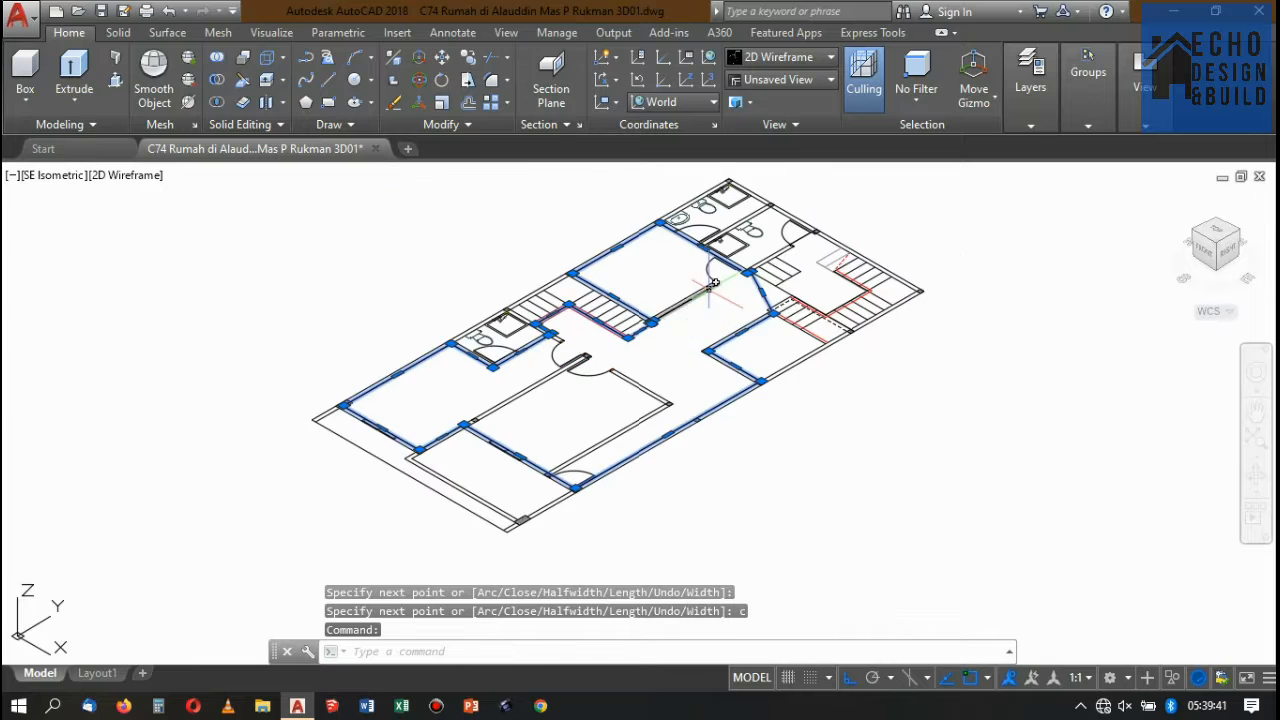
scroll(810, 362, up, 4)
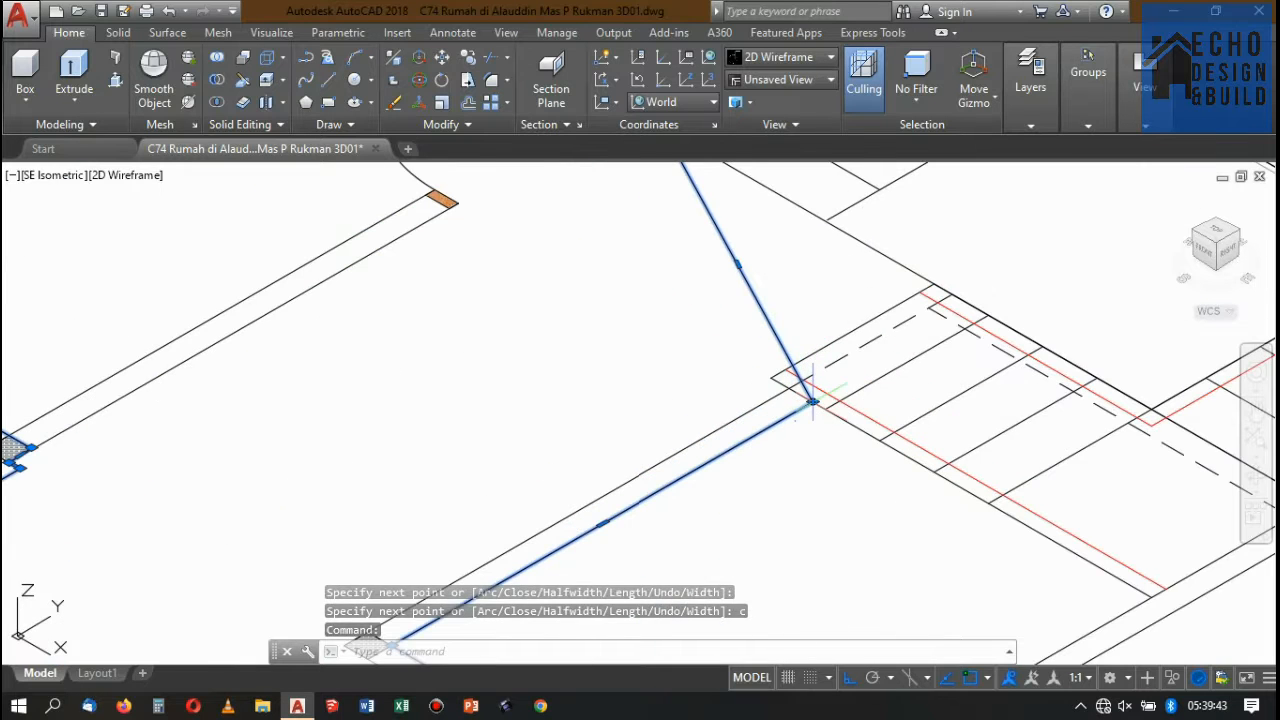
click(812, 400)
scroll(957, 323, up, 1)
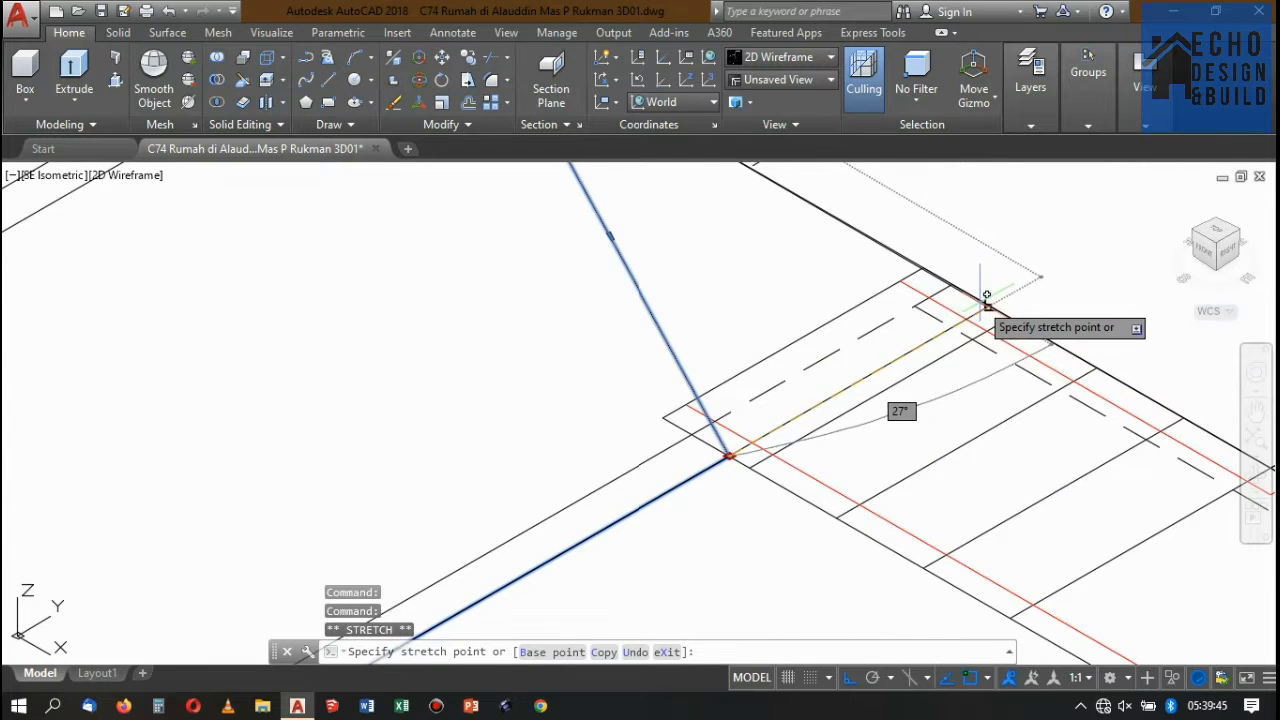
scroll(602, 270, down, 6)
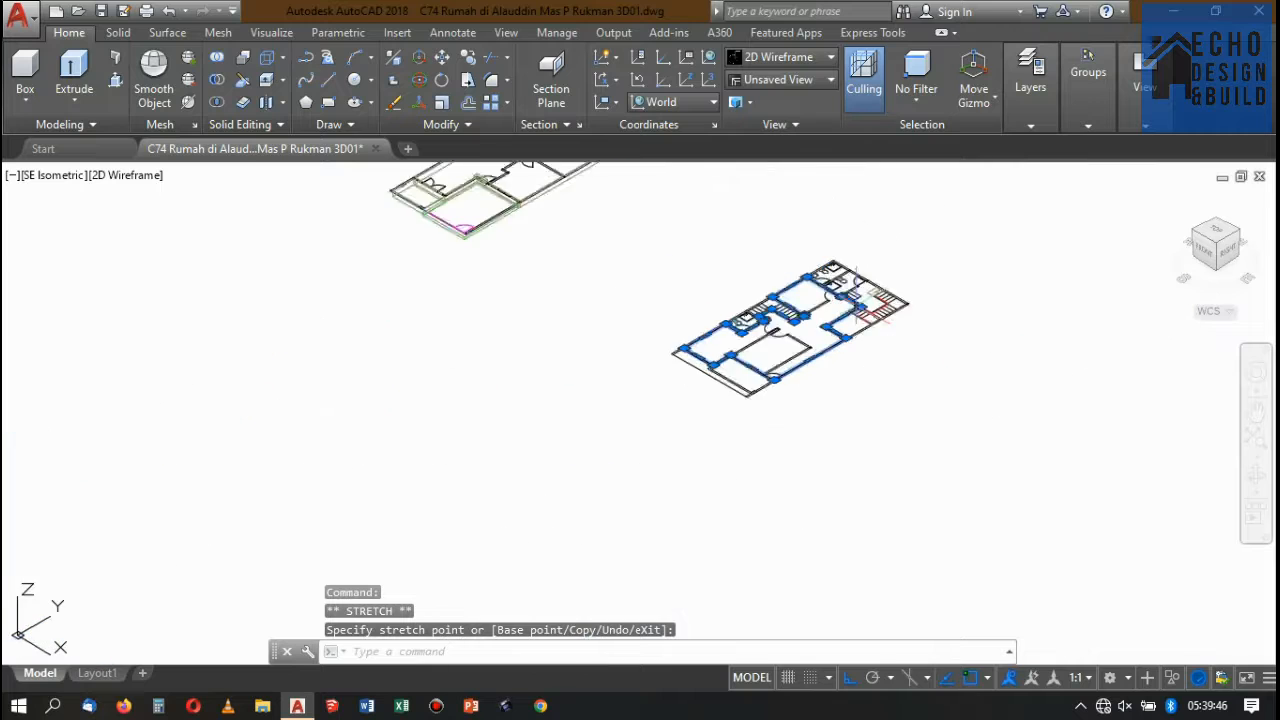
- Extrude the closed floor outline to a height of 0.5
click(71, 65)
scroll(1000, 271, up, 4)
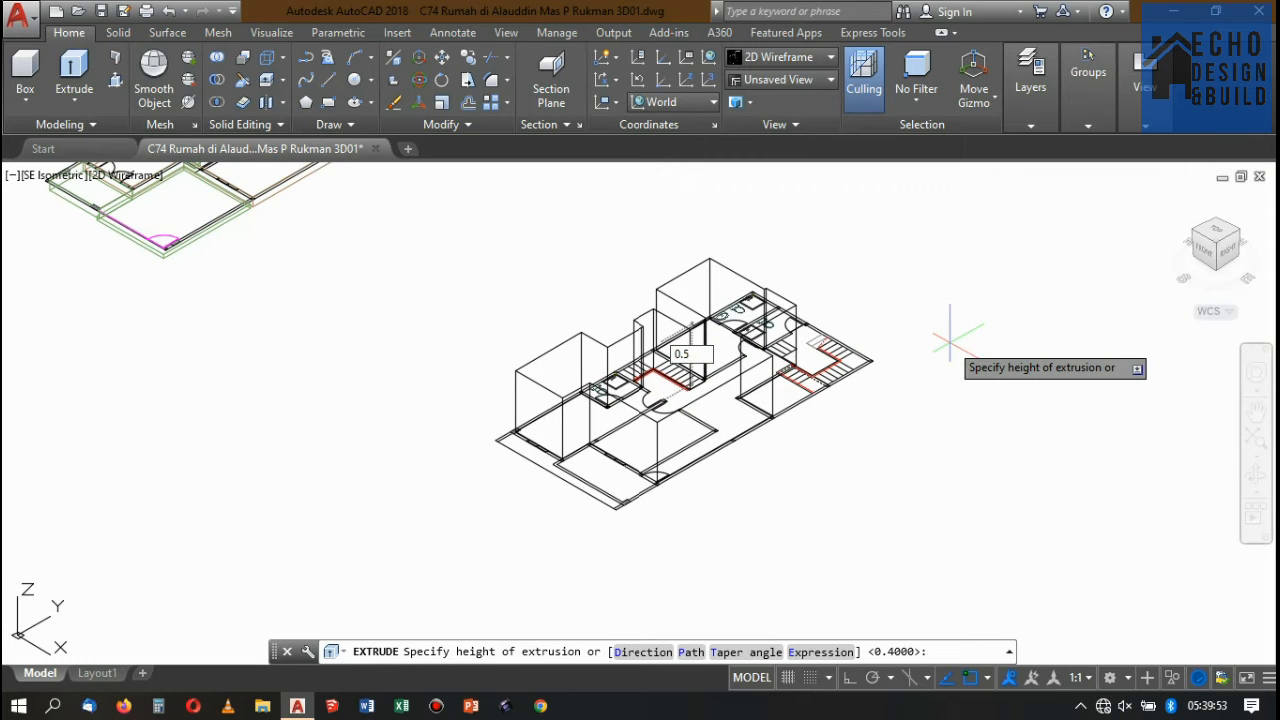
key(Return)
scroll(780, 420, up, 2)
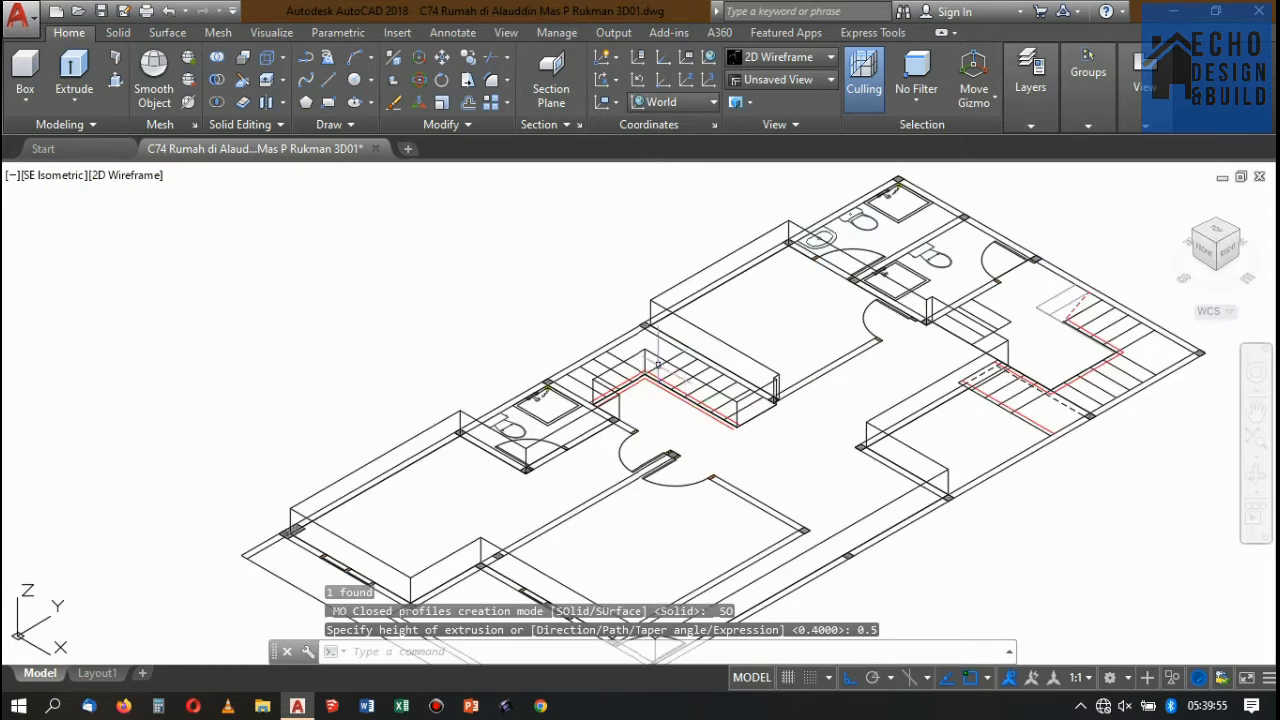
- Measure the vertical distance from the Lantai 2 floor surface to the Plafond underside in the section with a linear dimension, and erase the dimension
scroll(781, 428, down, 6)
scroll(781, 428, down, 2)
scroll(770, 300, up, 4)
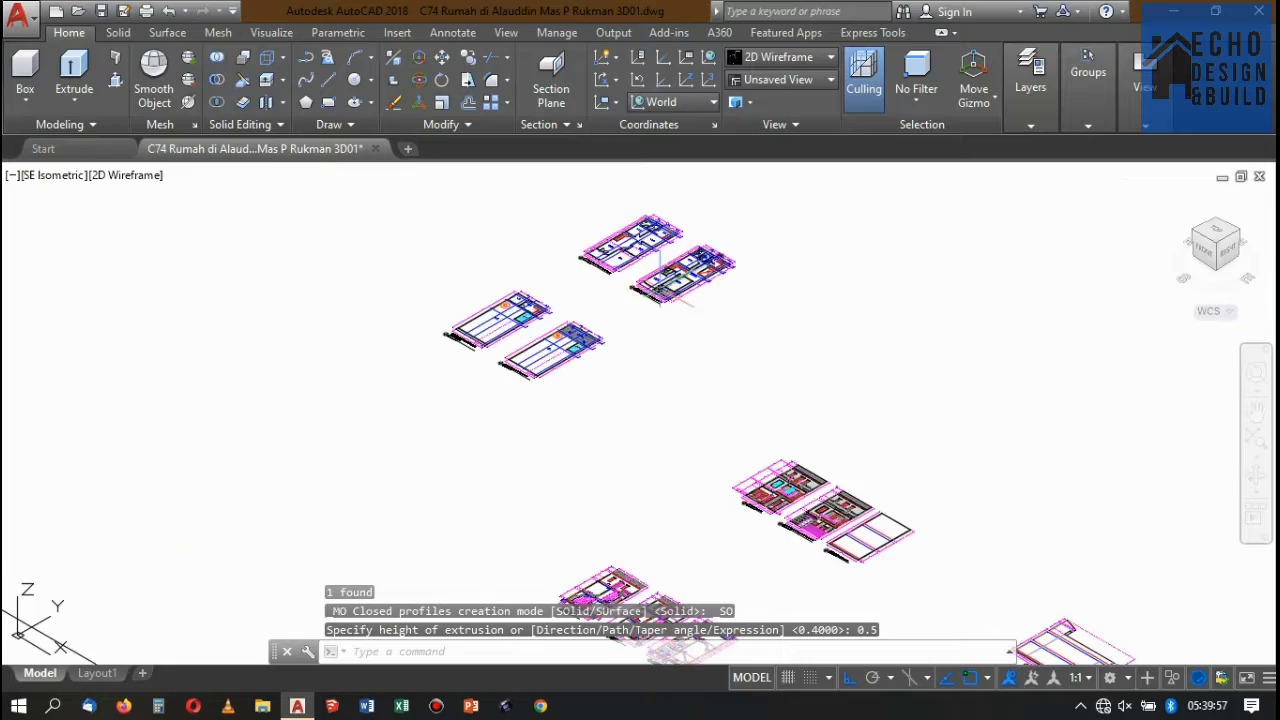
scroll(771, 275, down, 4)
scroll(715, 372, up, 4)
scroll(715, 372, up, 6)
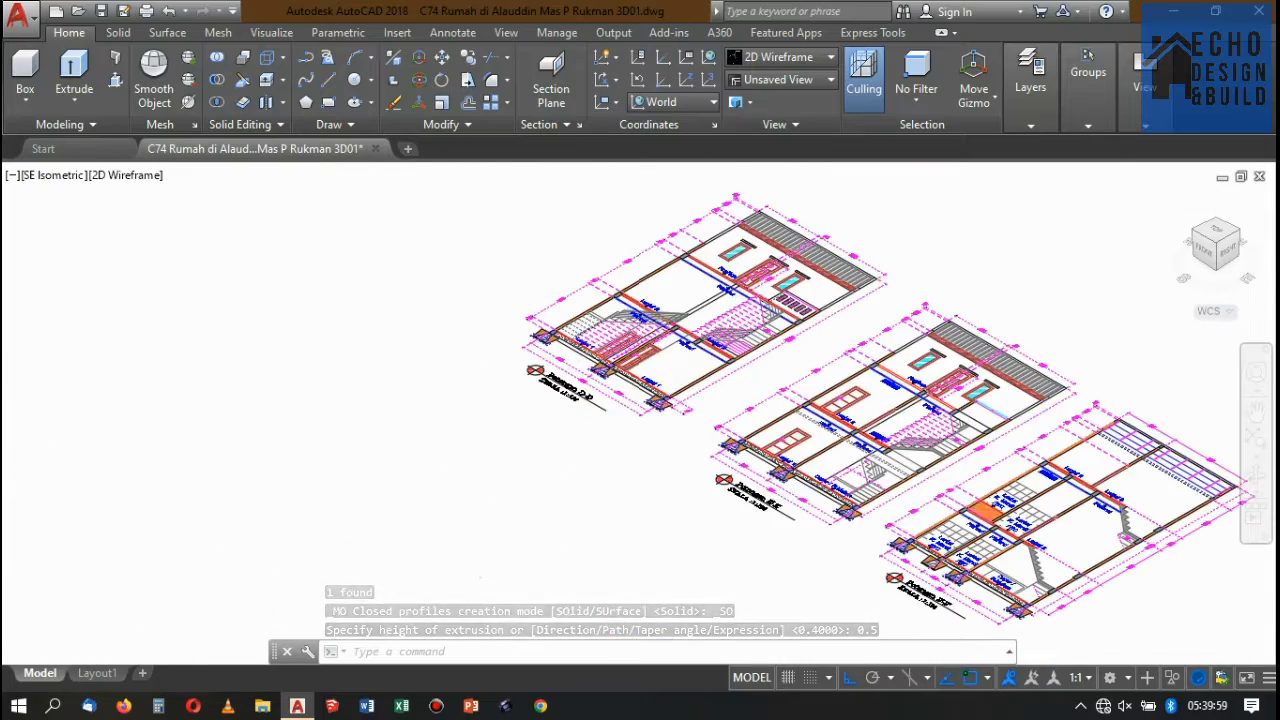
scroll(630, 420, up, 2)
scroll(664, 424, down, 1)
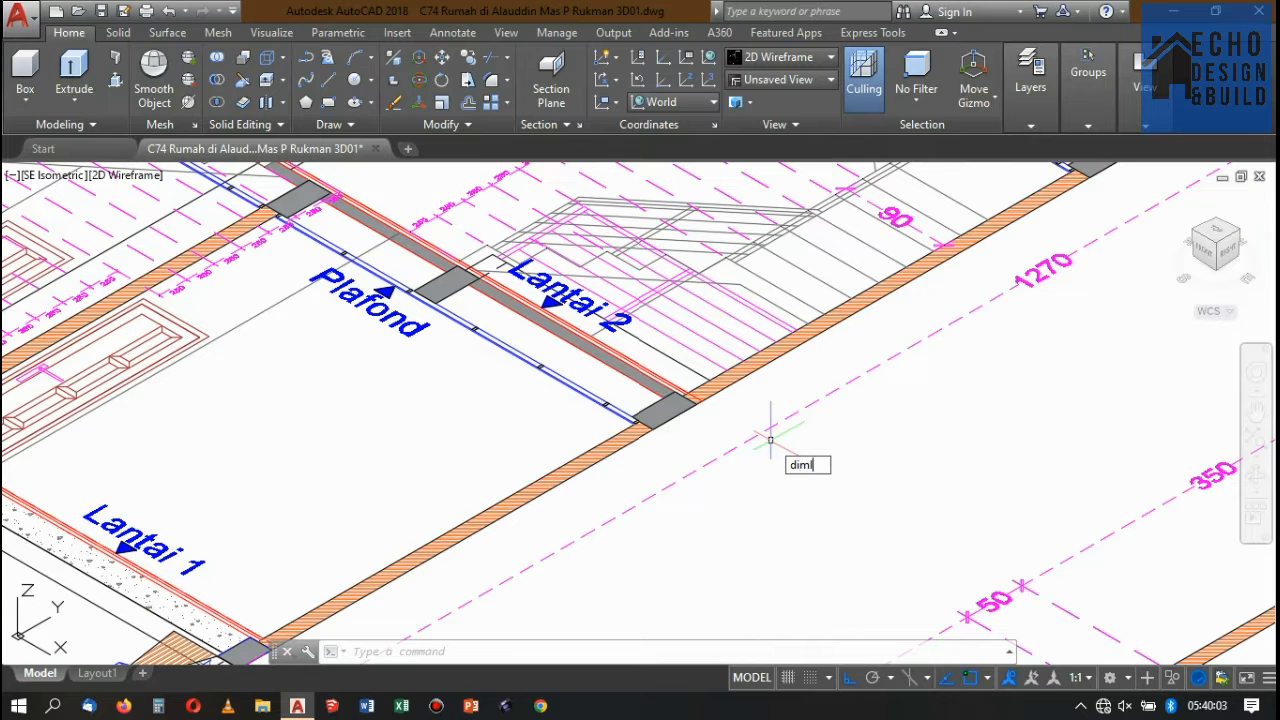
key(Return)
scroll(691, 400, up, 3)
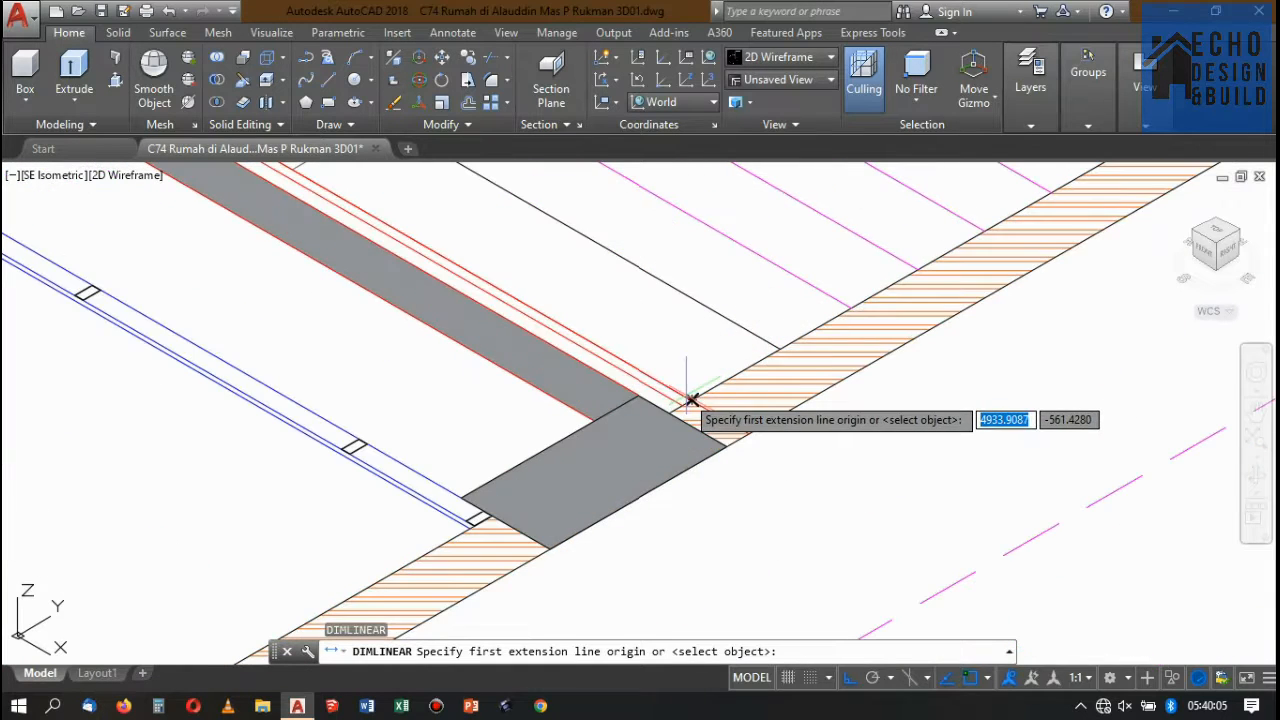
click(640, 400)
scroll(470, 522, up, 3)
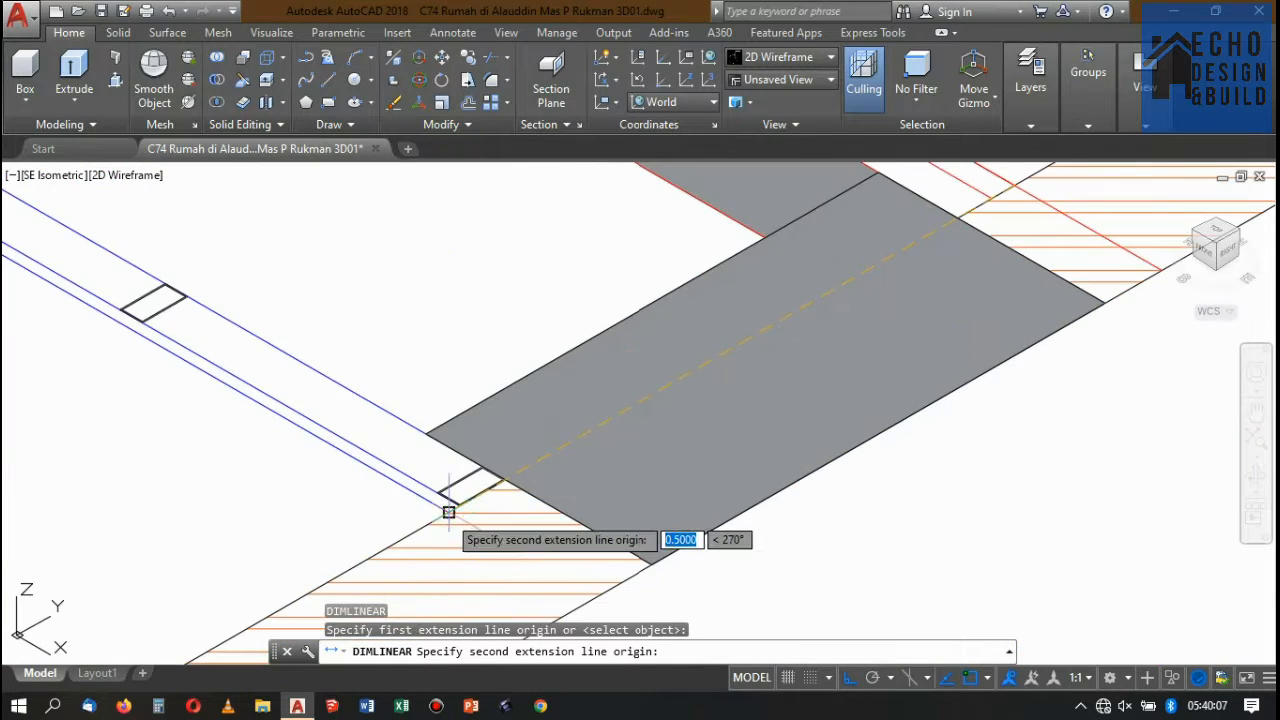
click(449, 512)
scroll(620, 420, down, 5)
click(826, 428)
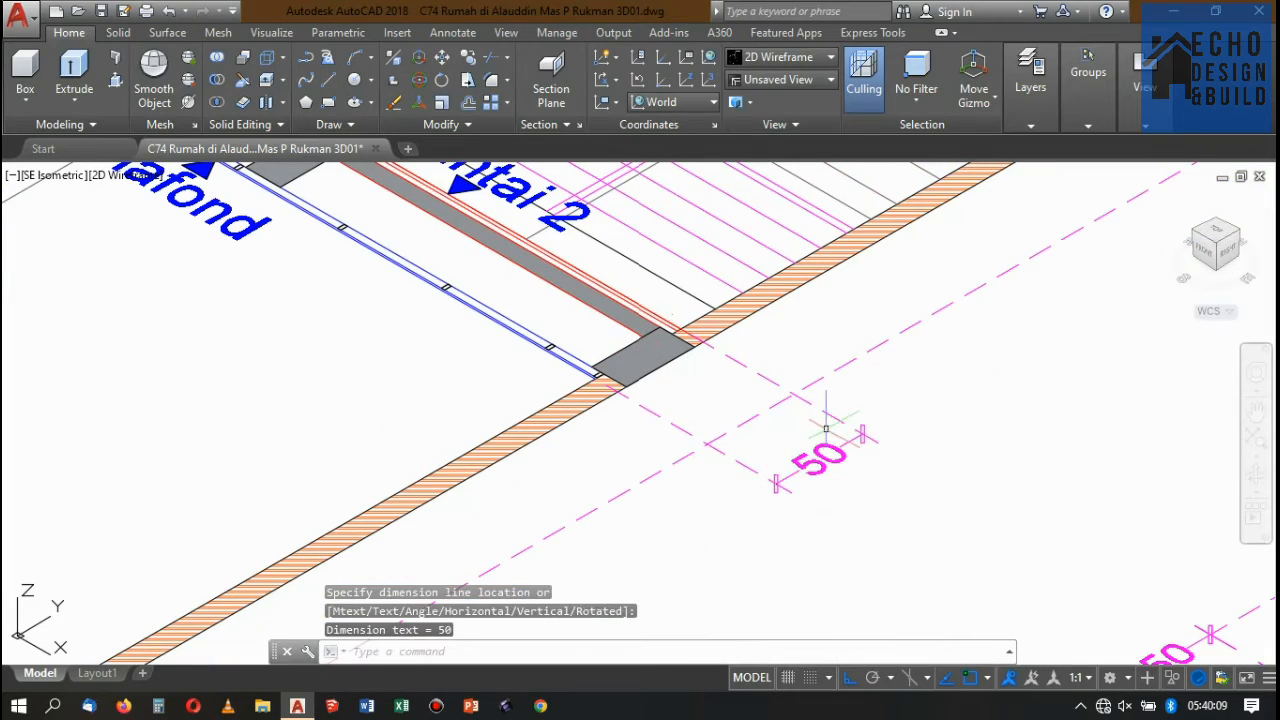
click(896, 454)
click(850, 415)
key(Delete)
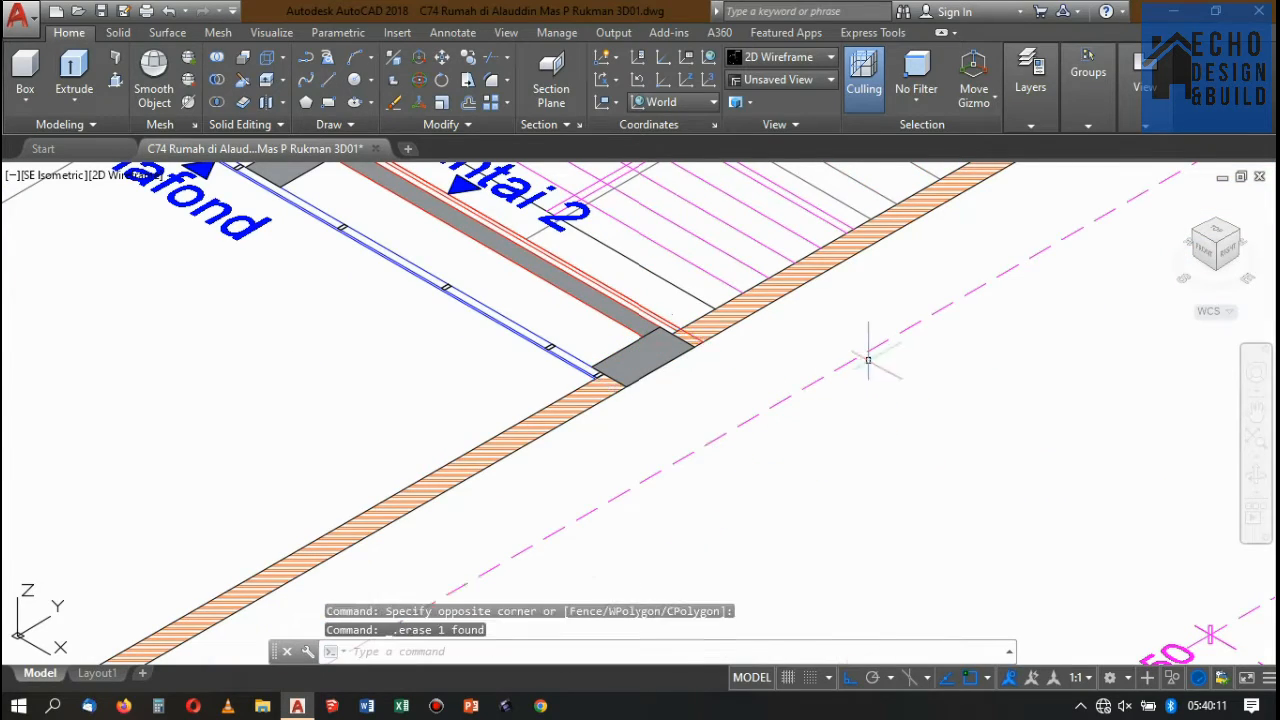
- Assign the newly extruded floor solid in the plan with the two staircases to the lantai dalam layer
scroll(866, 354, down, 10)
scroll(771, 319, up, 10)
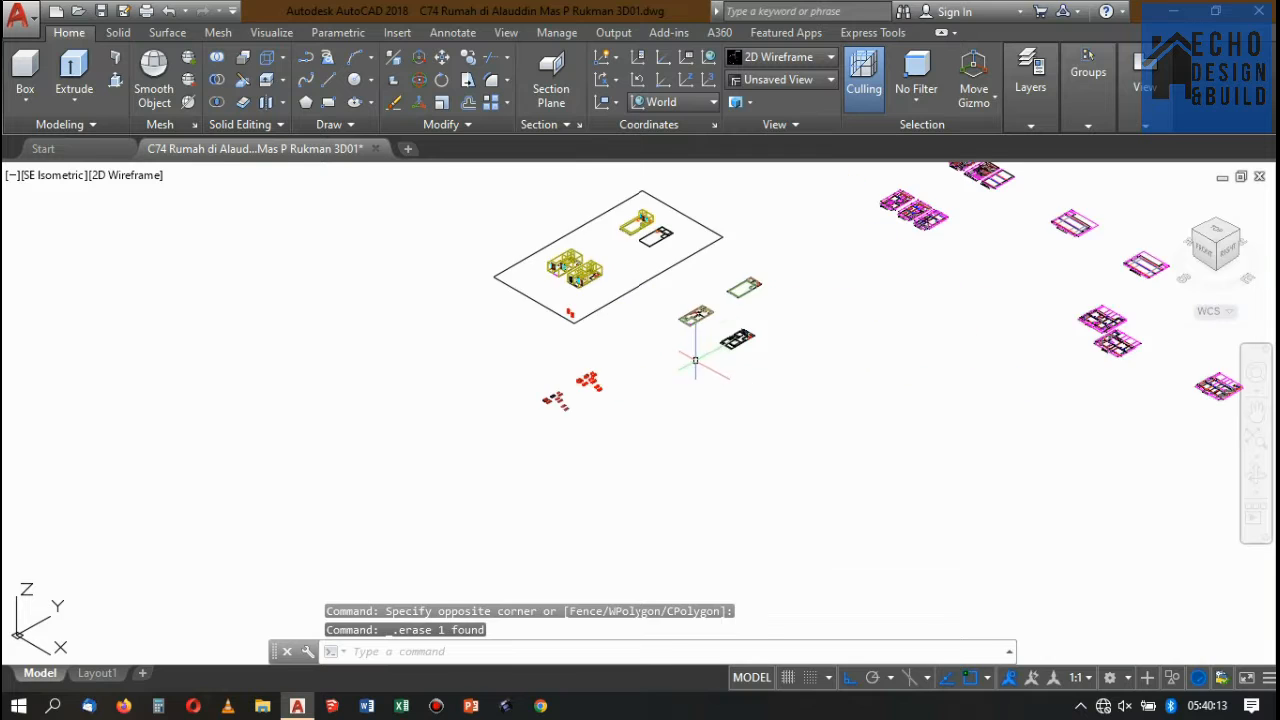
scroll(780, 318, up, 8)
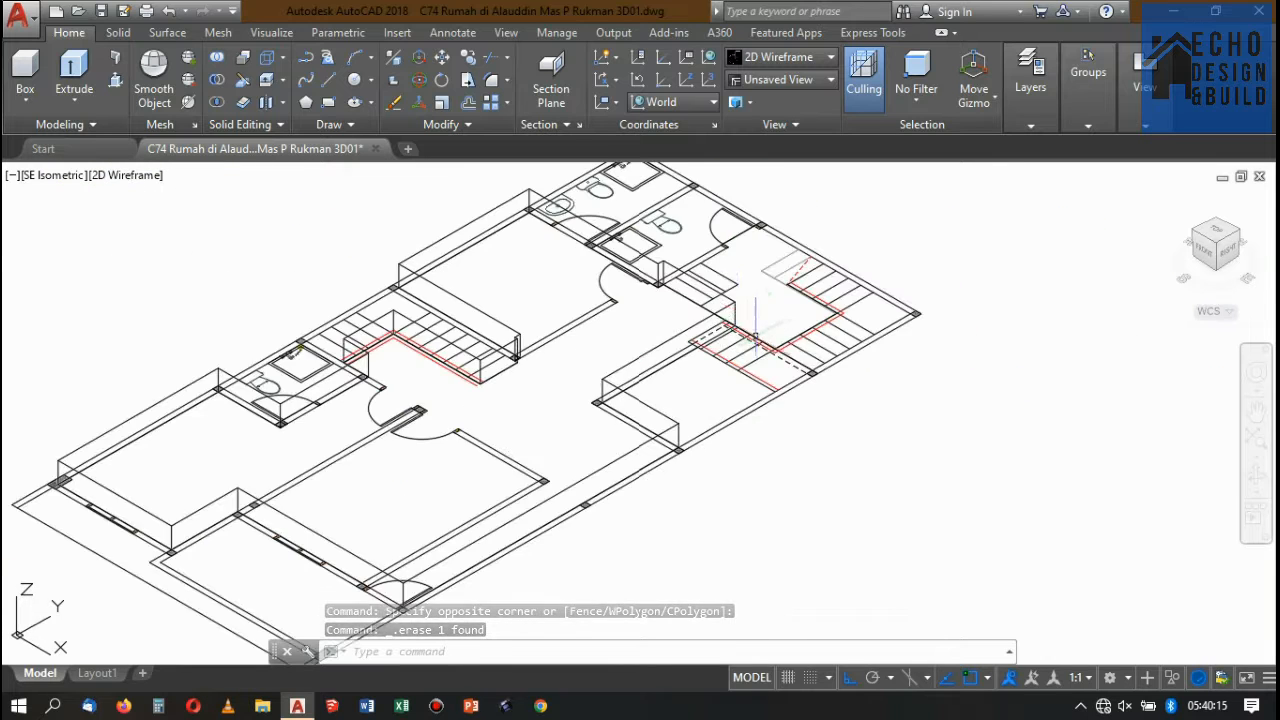
click(749, 309)
click(720, 282)
scroll(720, 282, down, 10)
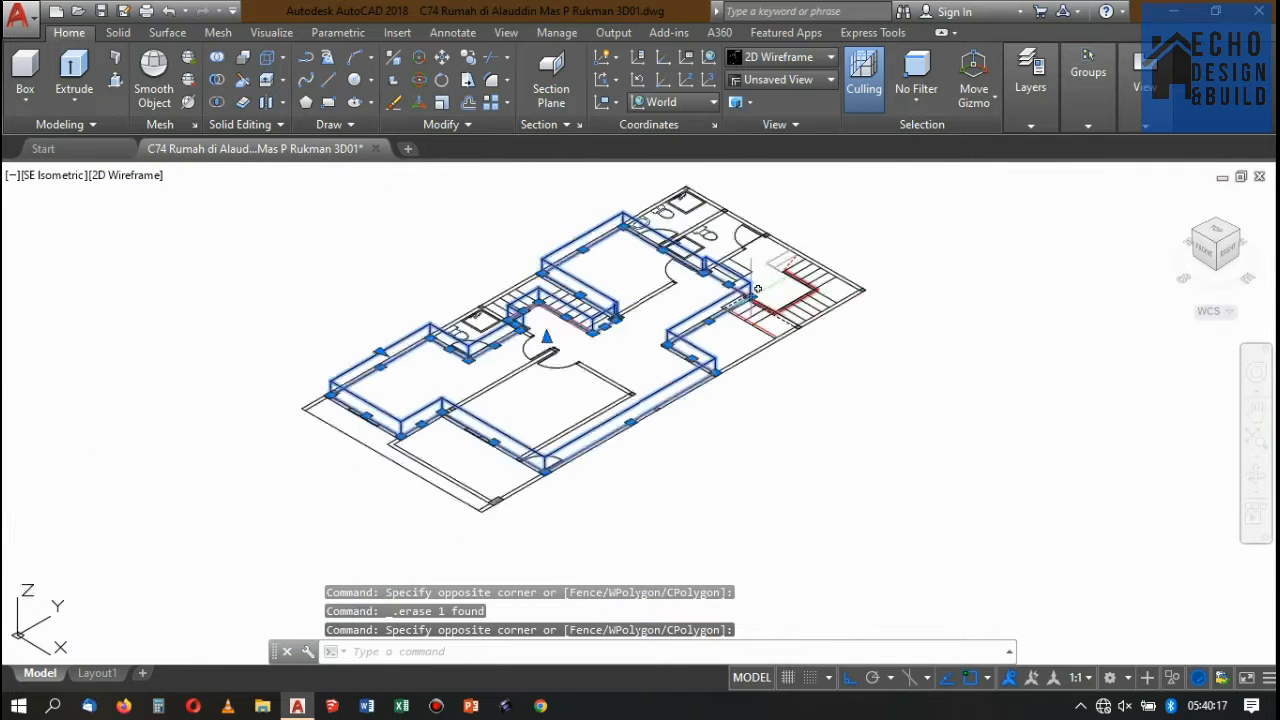
scroll(666, 277, up, 4)
scroll(770, 330, down, 4)
scroll(772, 332, up, 6)
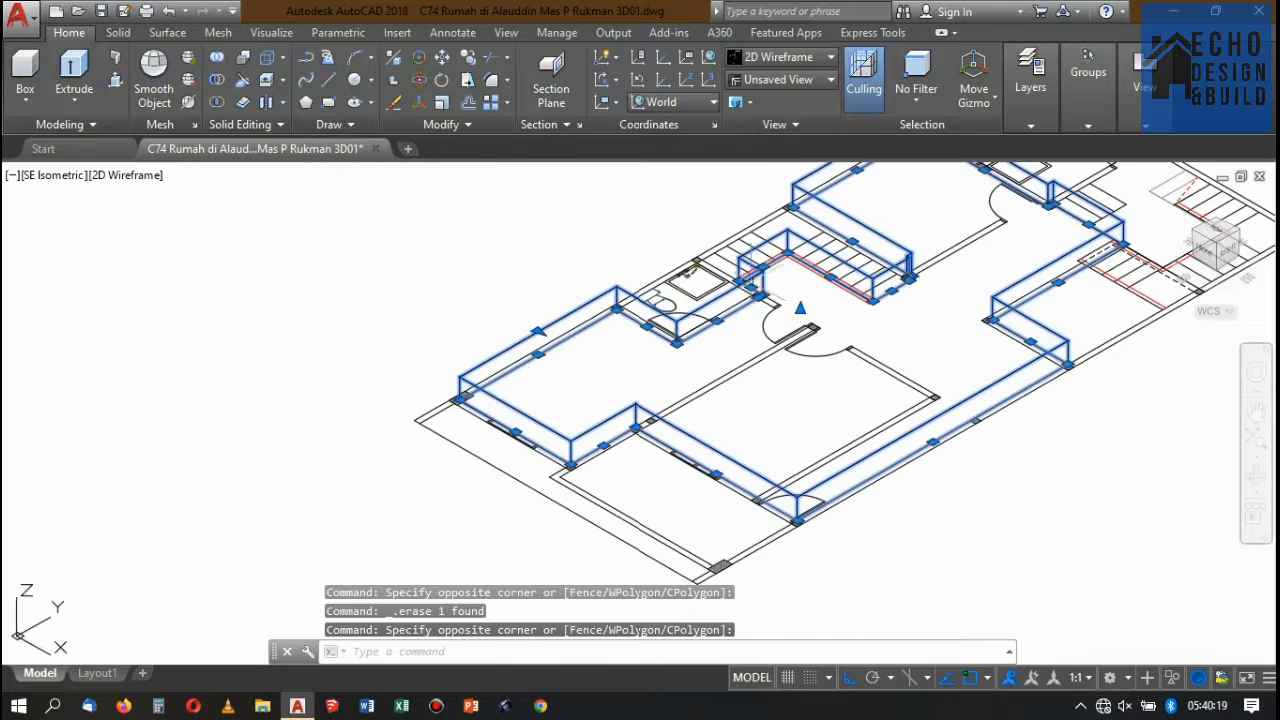
scroll(742, 285, down, 6)
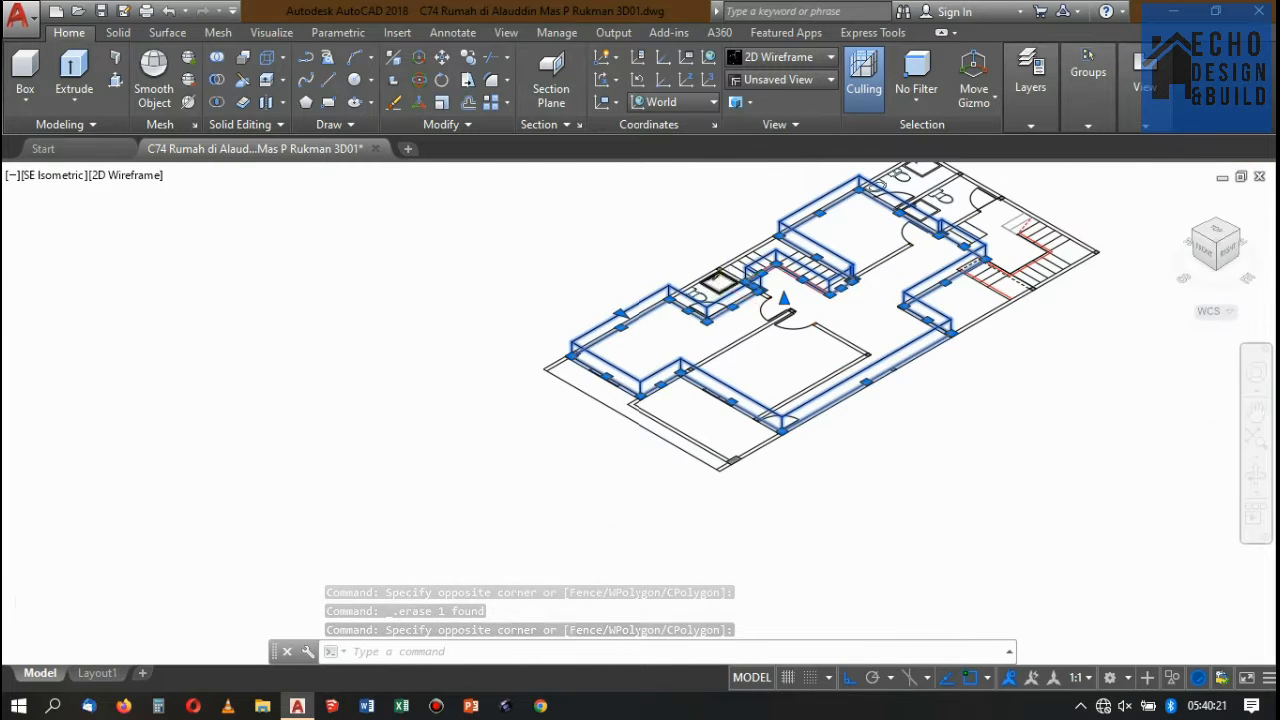
scroll(771, 289, down, 3)
scroll(735, 257, up, 2)
scroll(752, 304, up, 2)
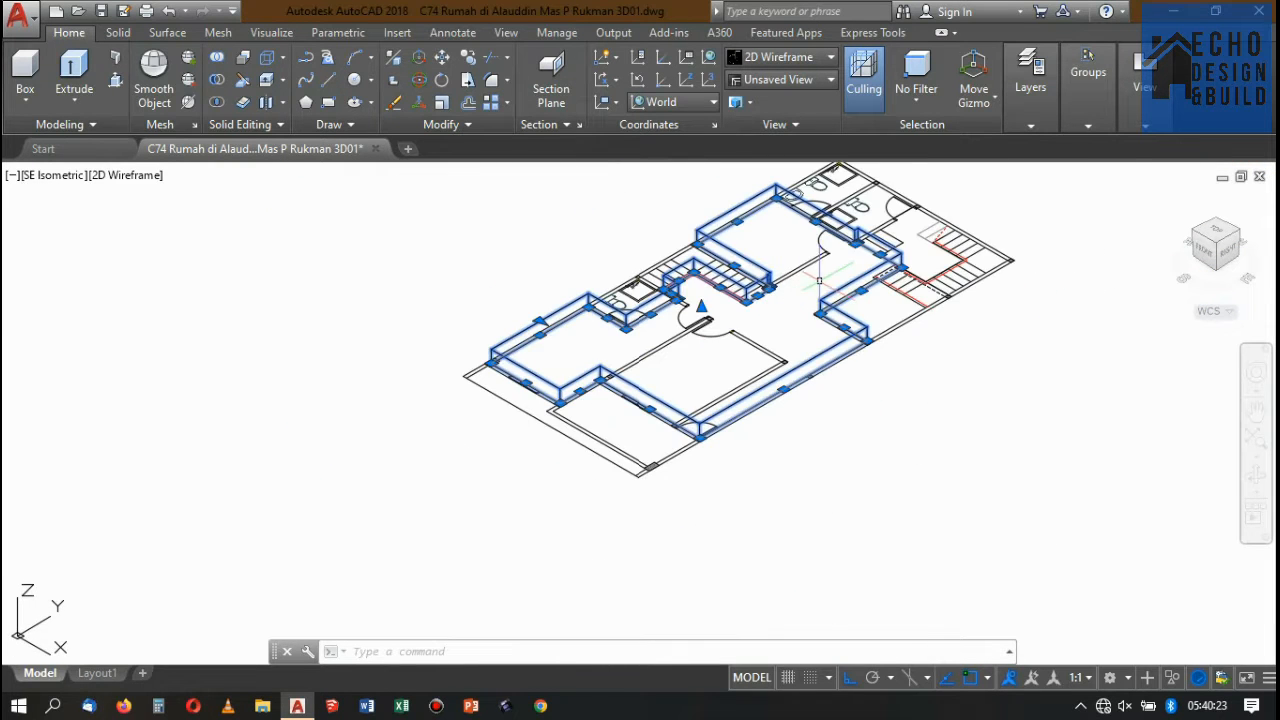
click(799, 58)
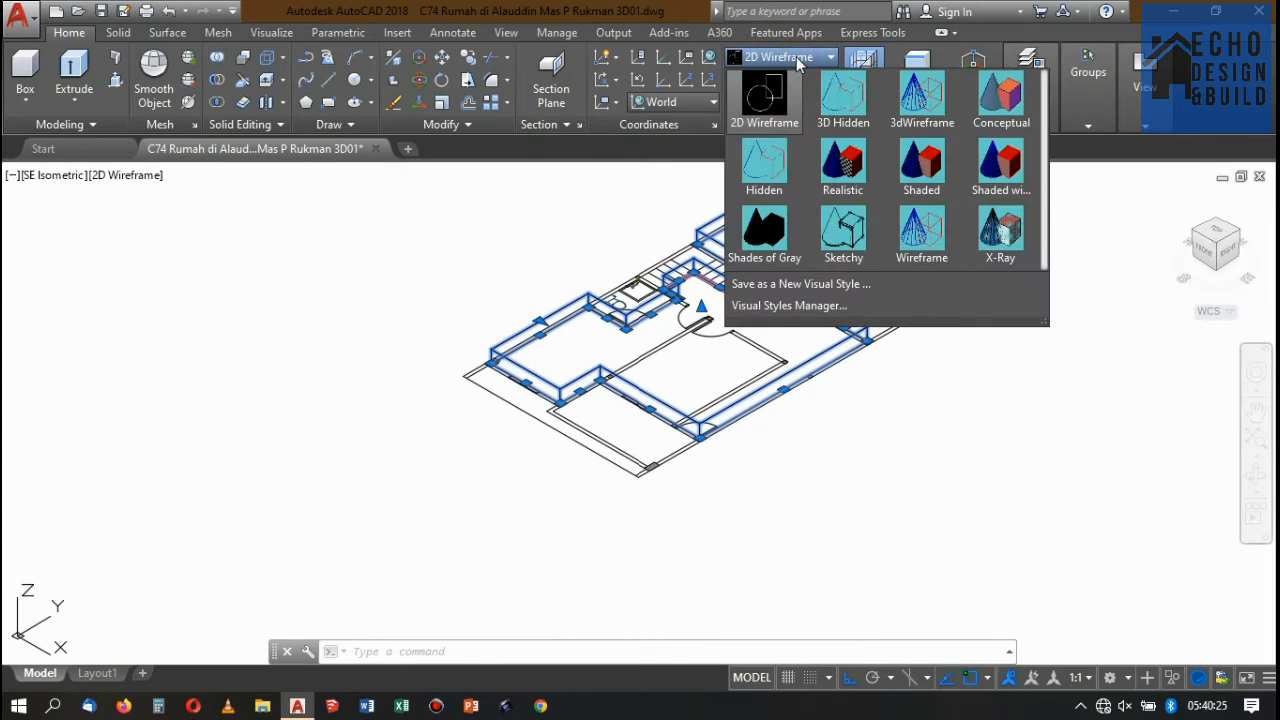
click(638, 5)
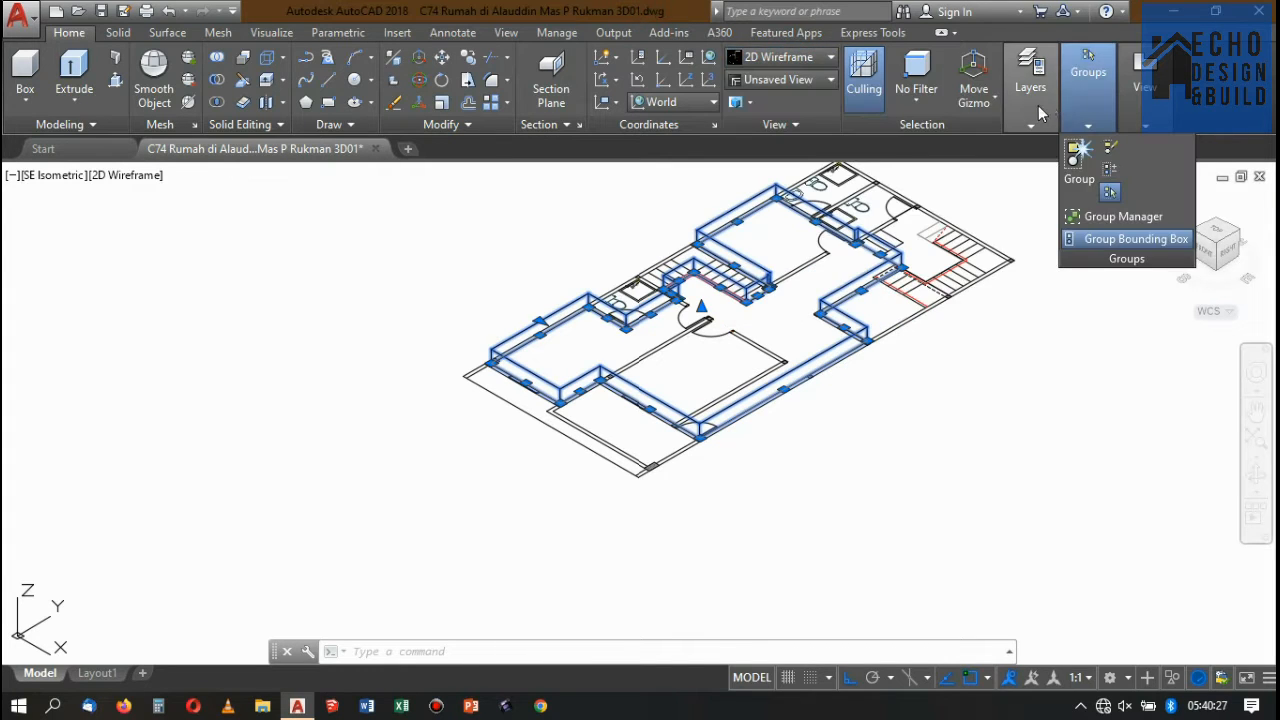
mouse_move(1078, 118)
click(1234, 150)
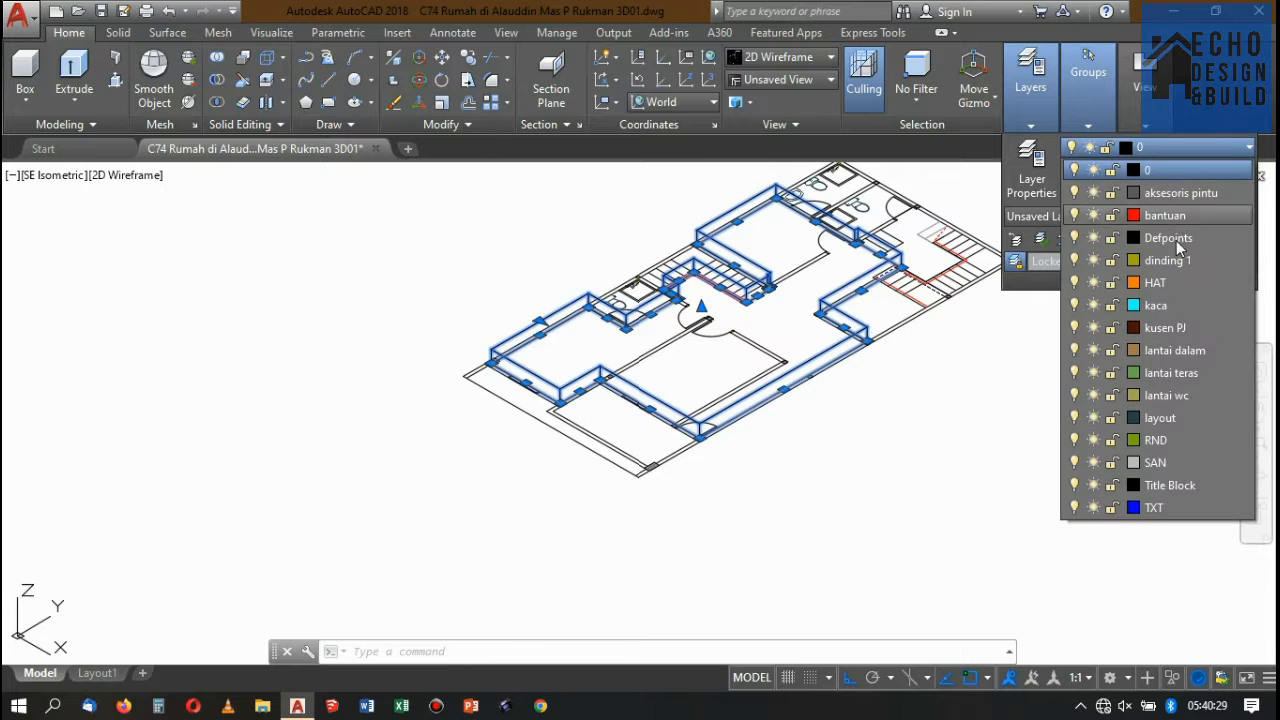
click(1166, 395)
scroll(729, 318, down, 5)
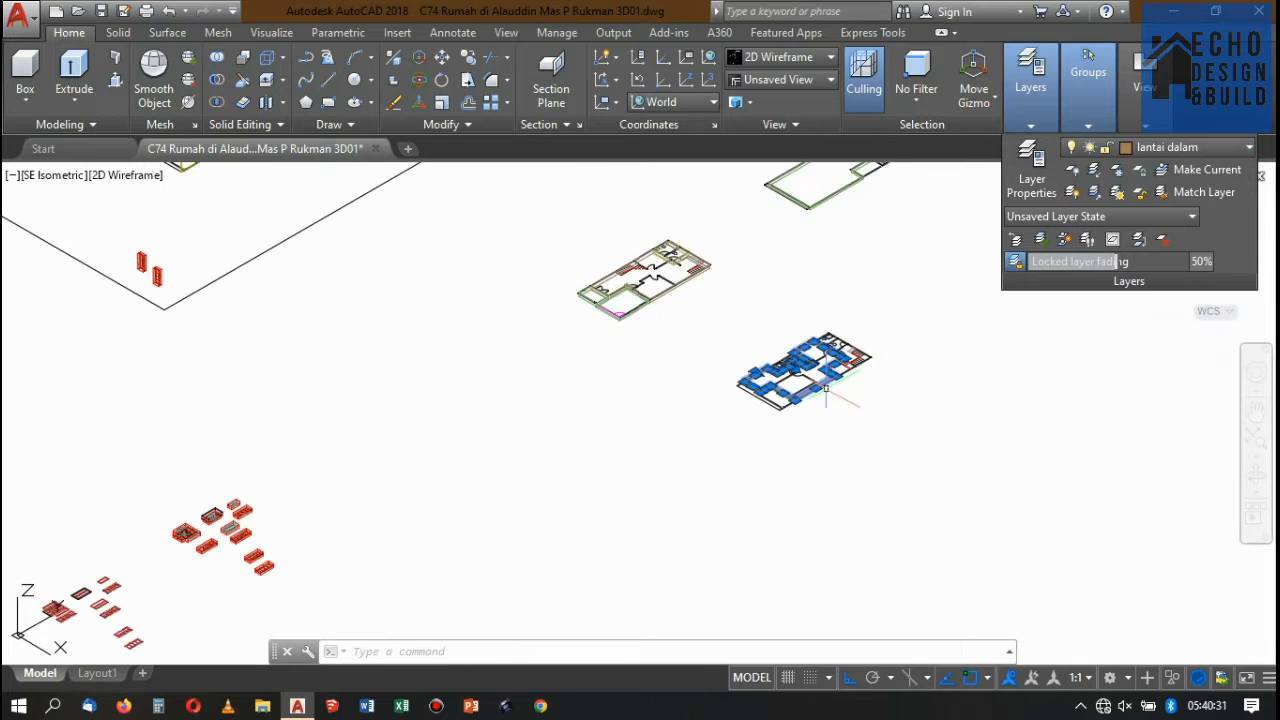
scroll(729, 318, up, 5)
click(694, 297)
key(Escape)
scroll(757, 323, down, 6)
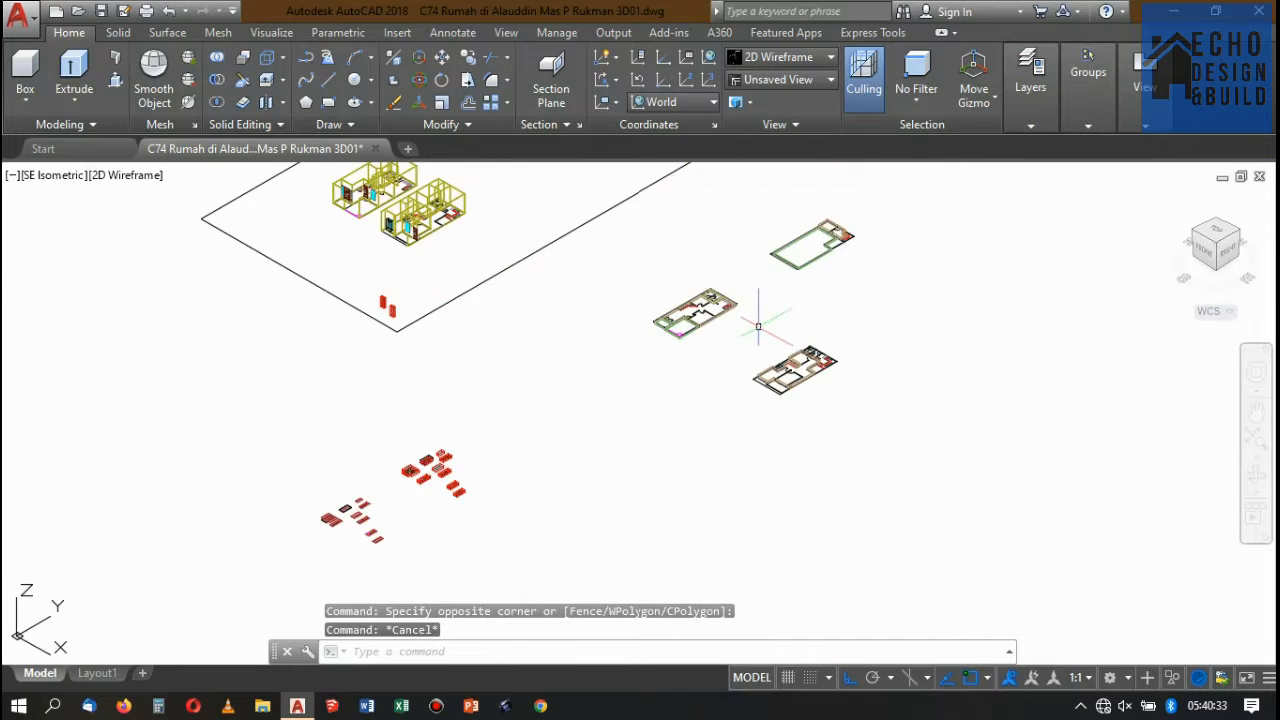
scroll(843, 222, up, 7)
scroll(843, 222, up, 5)
scroll(771, 271, down, 5)
scroll(734, 195, up, 7)
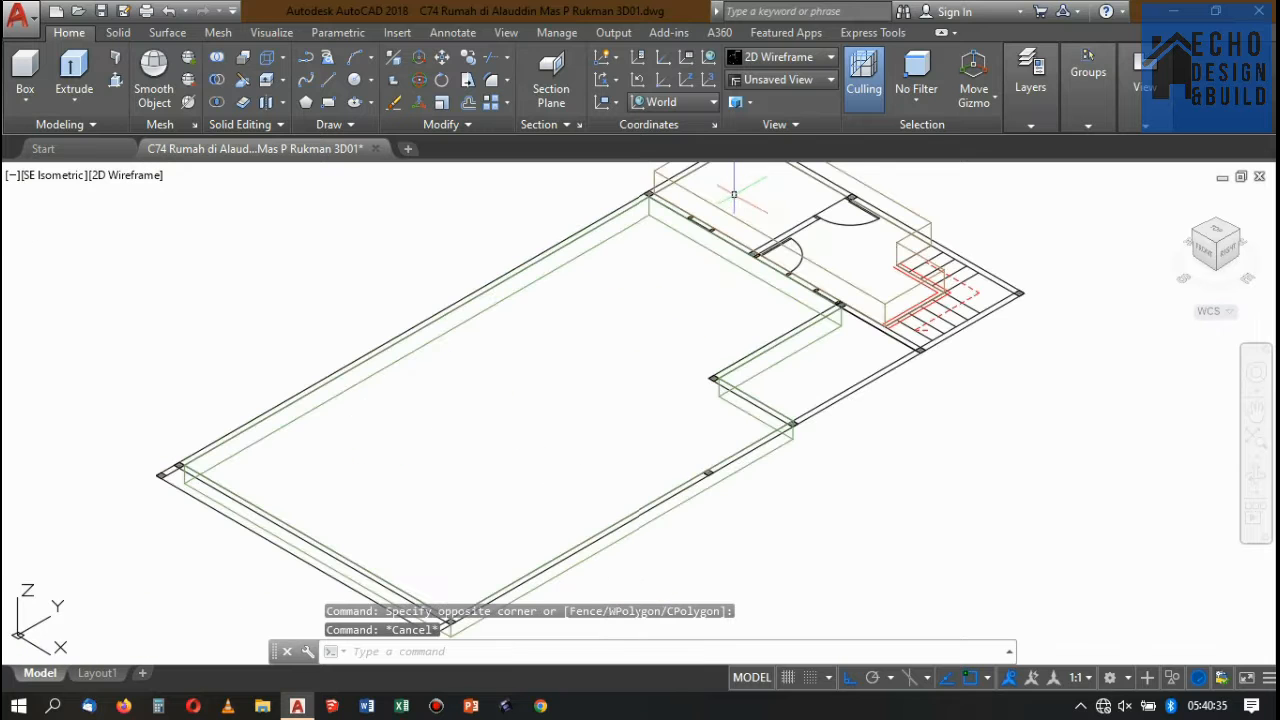
scroll(831, 301, down, 5)
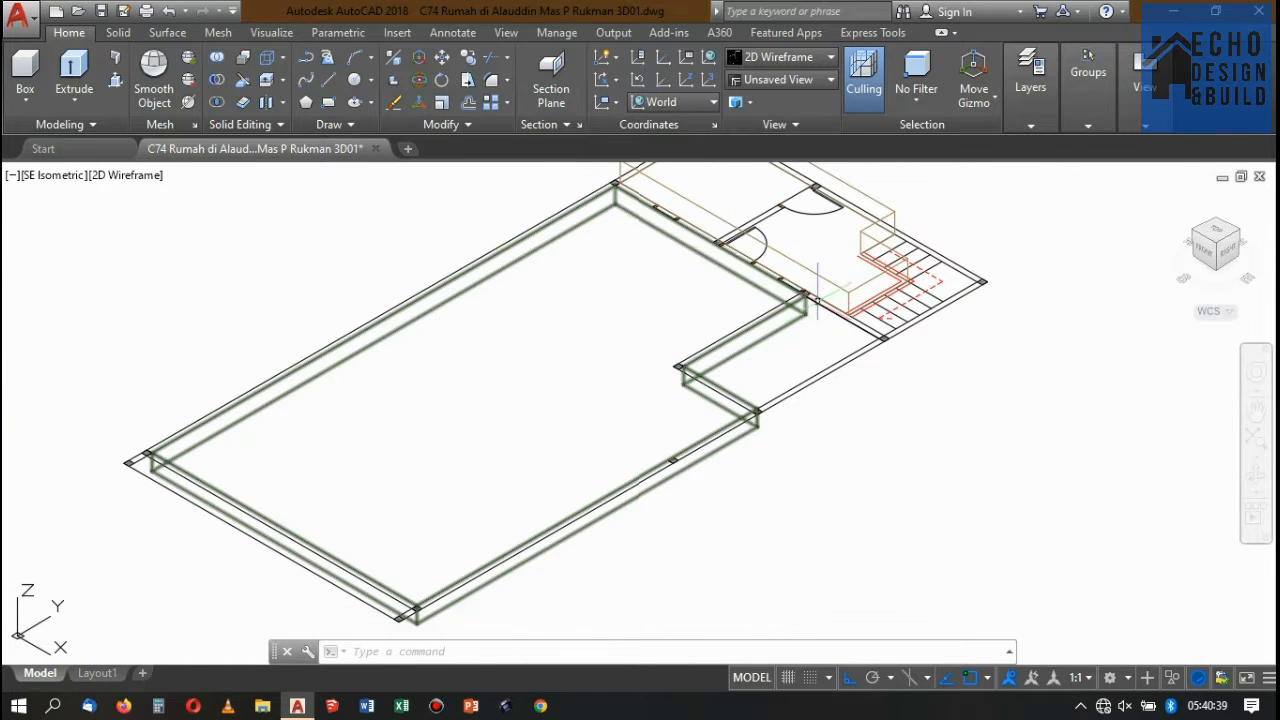
scroll(648, 210, up, 5)
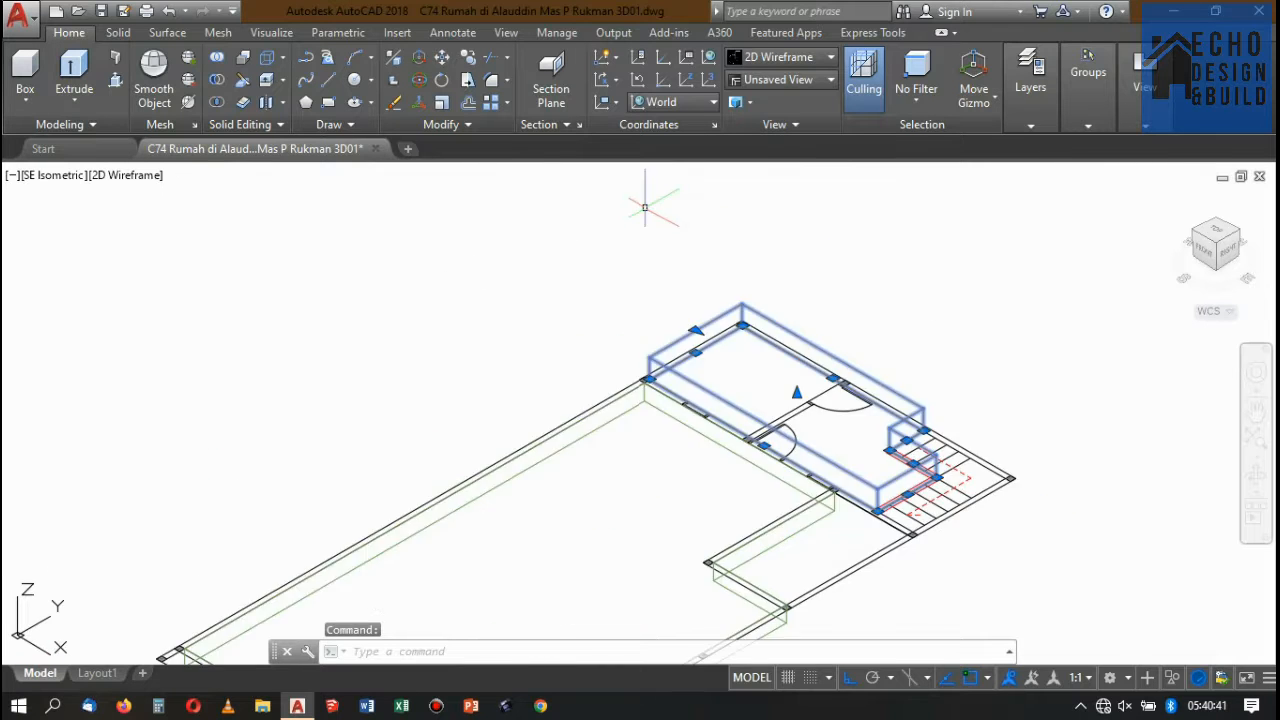
key(Return)
scroll(666, 363, up, 3)
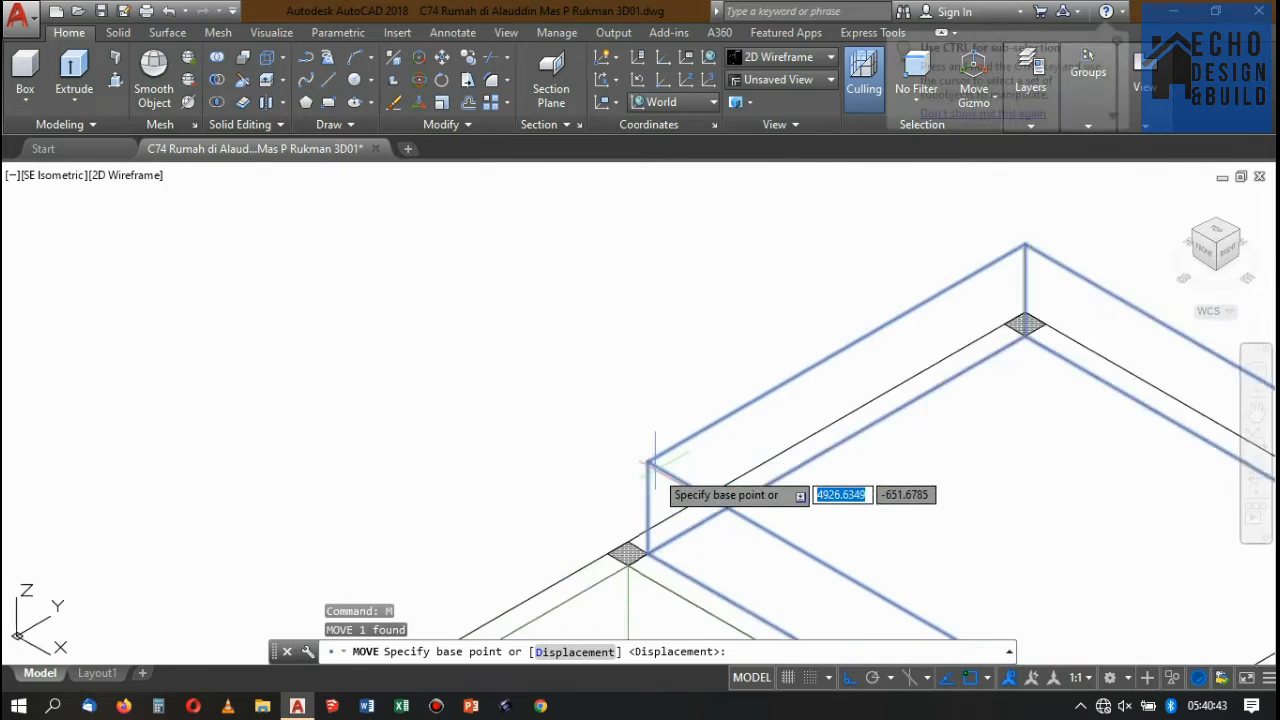
scroll(690, 300, down, 3)
key(Escape)
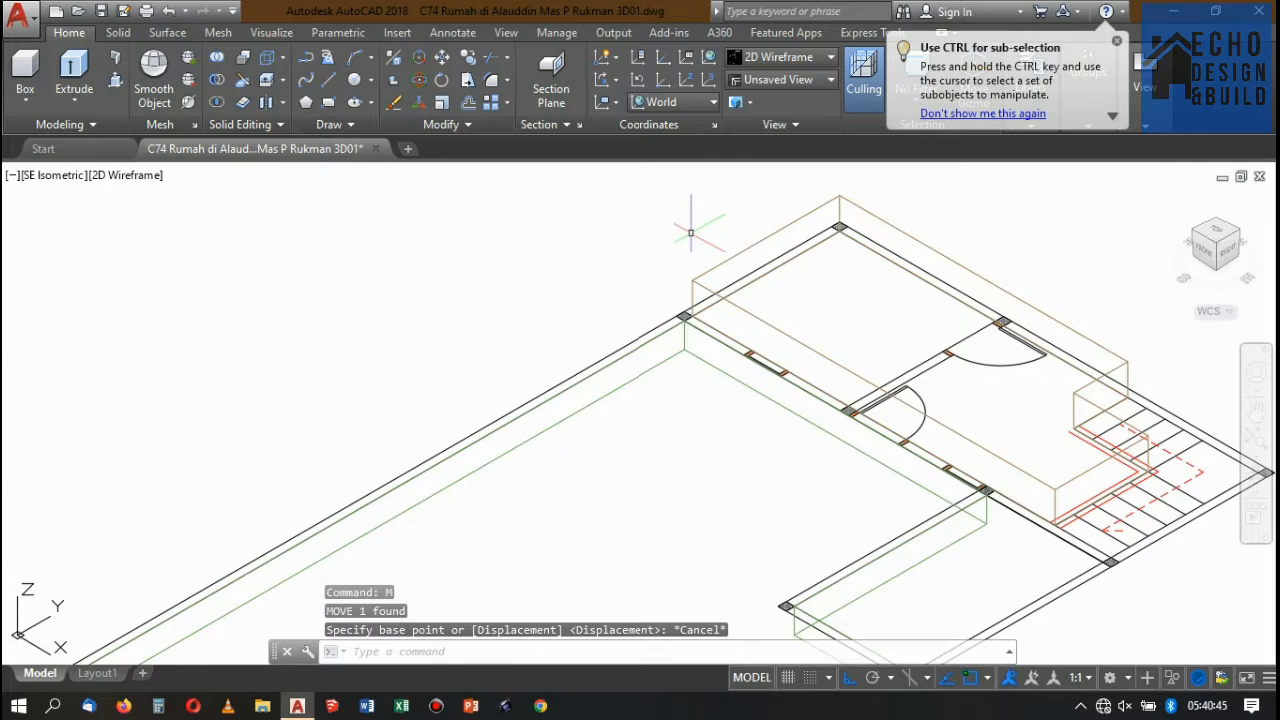
- Move the large green terrace floor solid vertically from its lower front corner up to the column corner at plan level
scroll(600, 260, down, 5)
scroll(420, 414, up, 8)
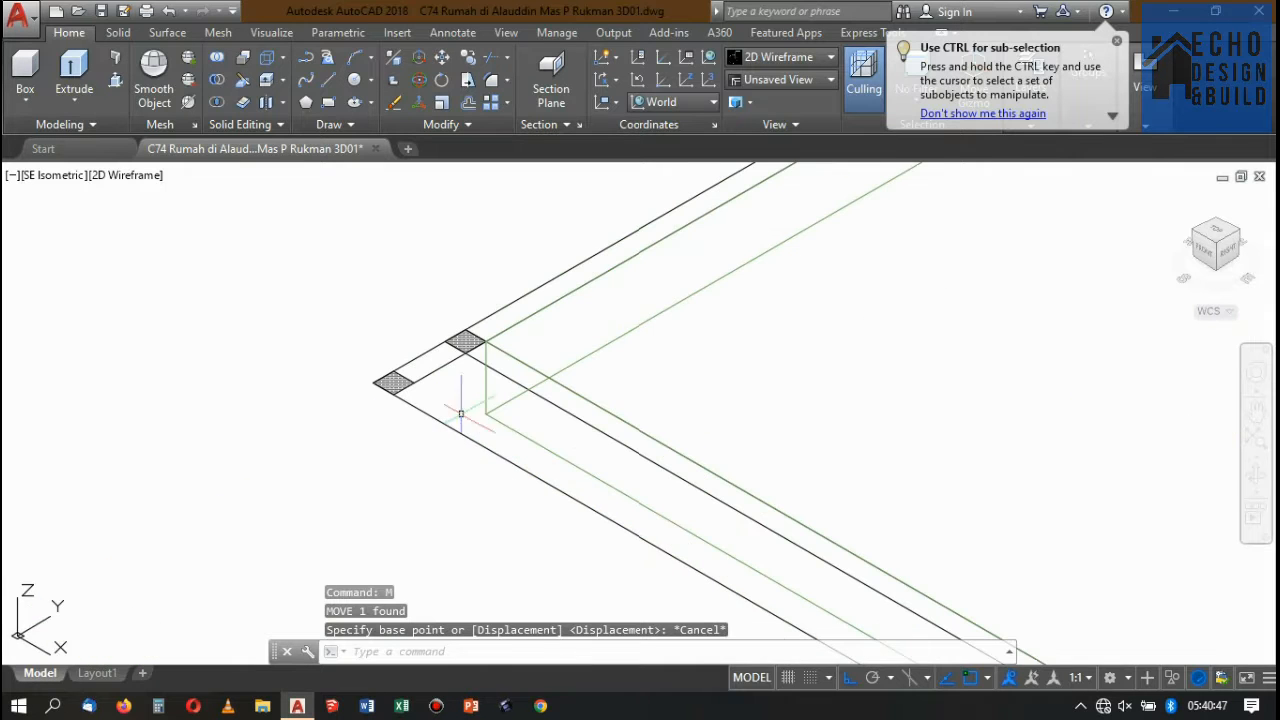
click(490, 424)
click(479, 405)
text(m)
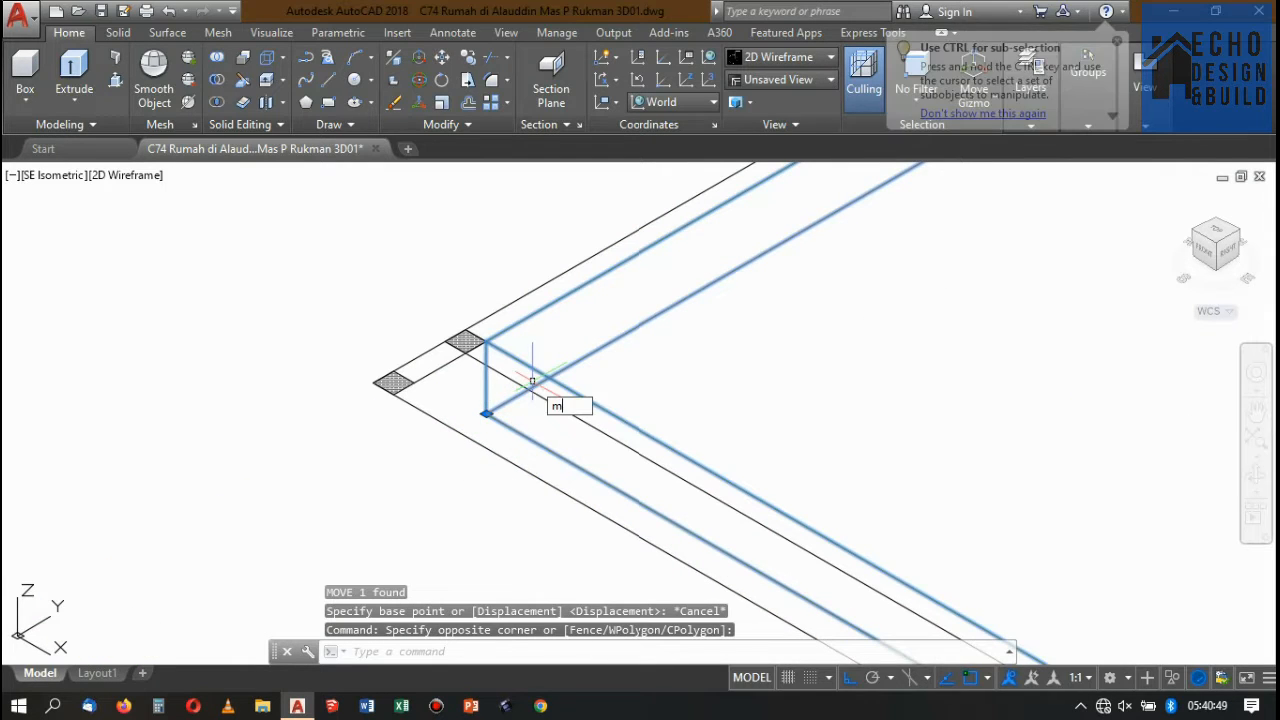
key(Return)
click(486, 413)
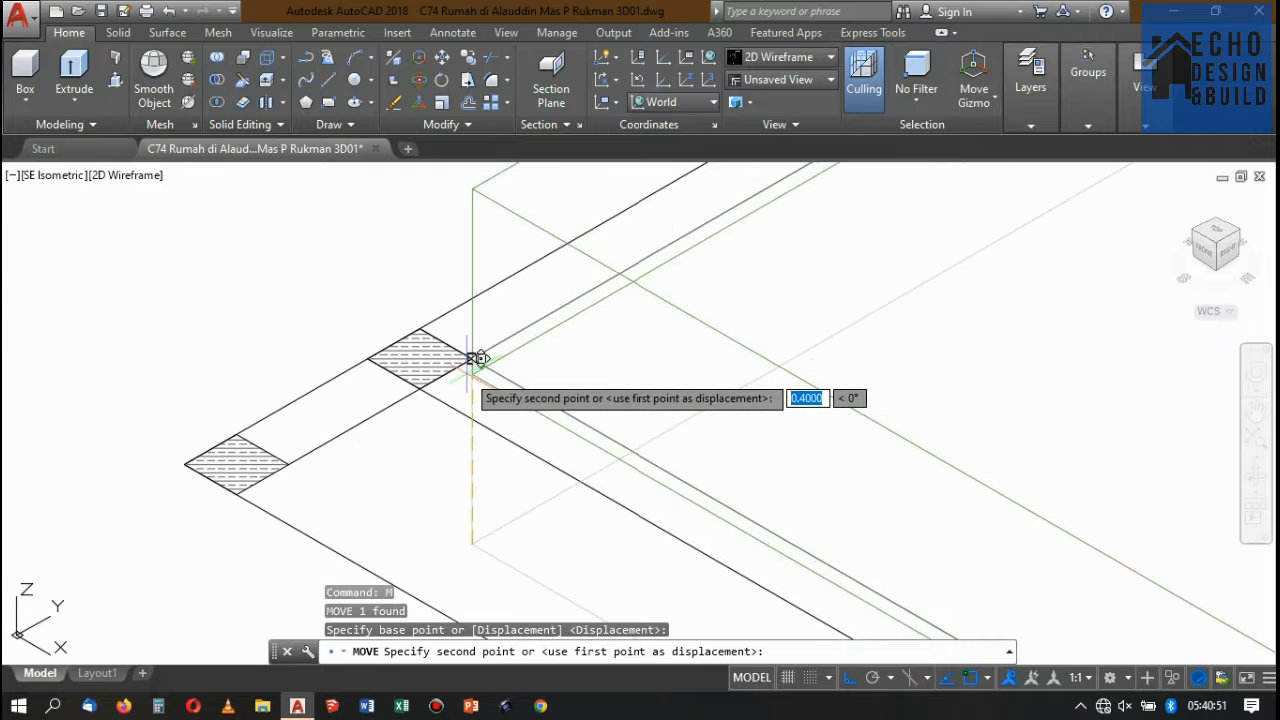
click(468, 340)
scroll(726, 288, down, 6)
scroll(726, 288, up, 4)
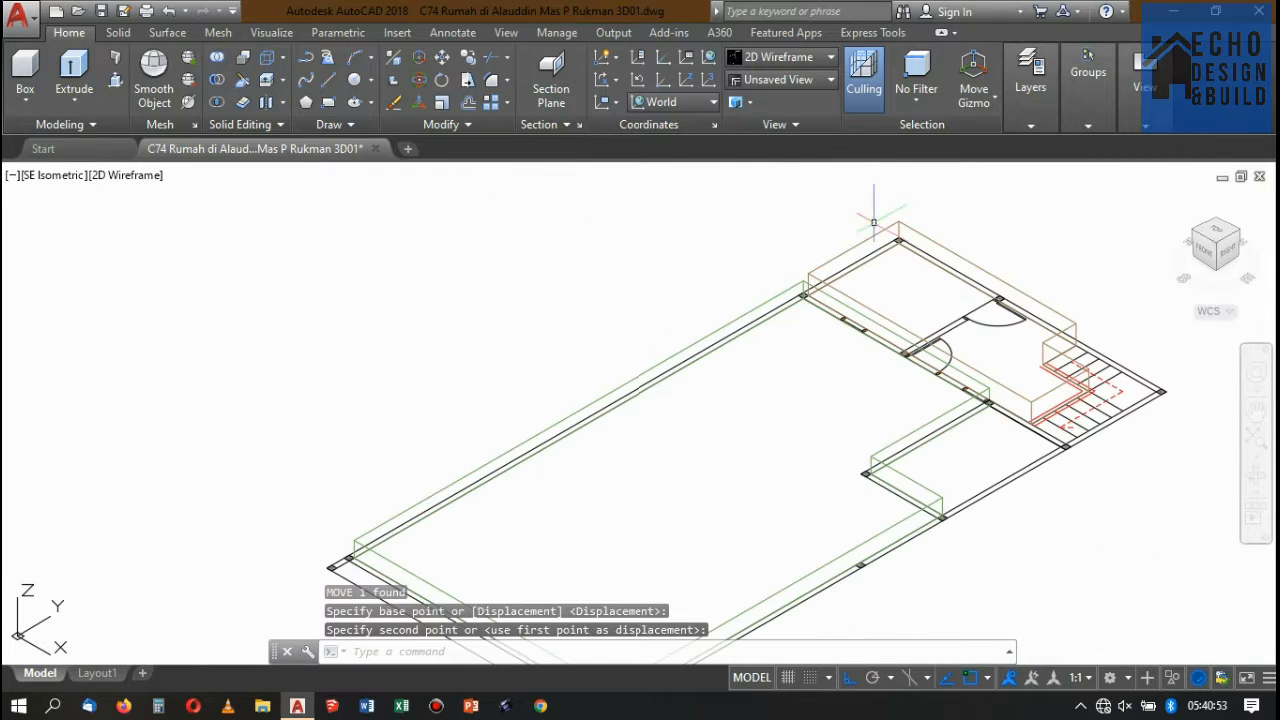
- Group the green terrace floor solid with the adjoining interior floor solid
click(1081, 80)
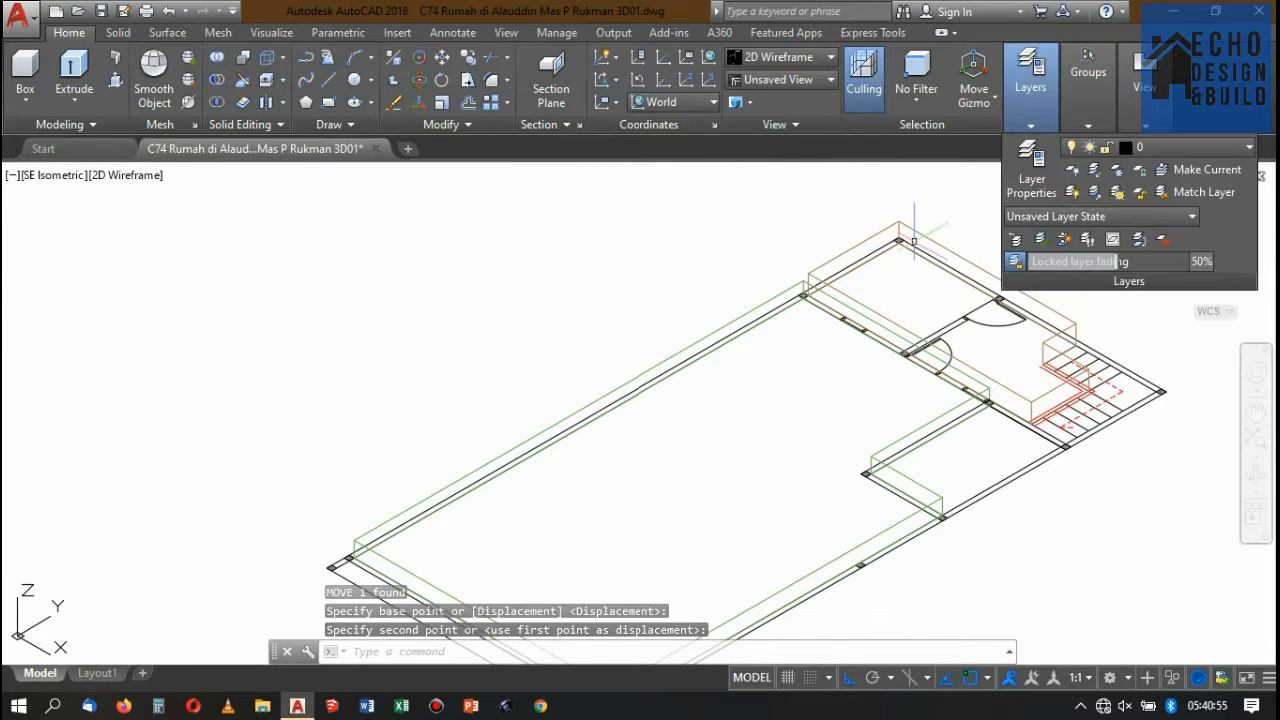
scroll(853, 252, up, 5)
scroll(853, 252, up, 3)
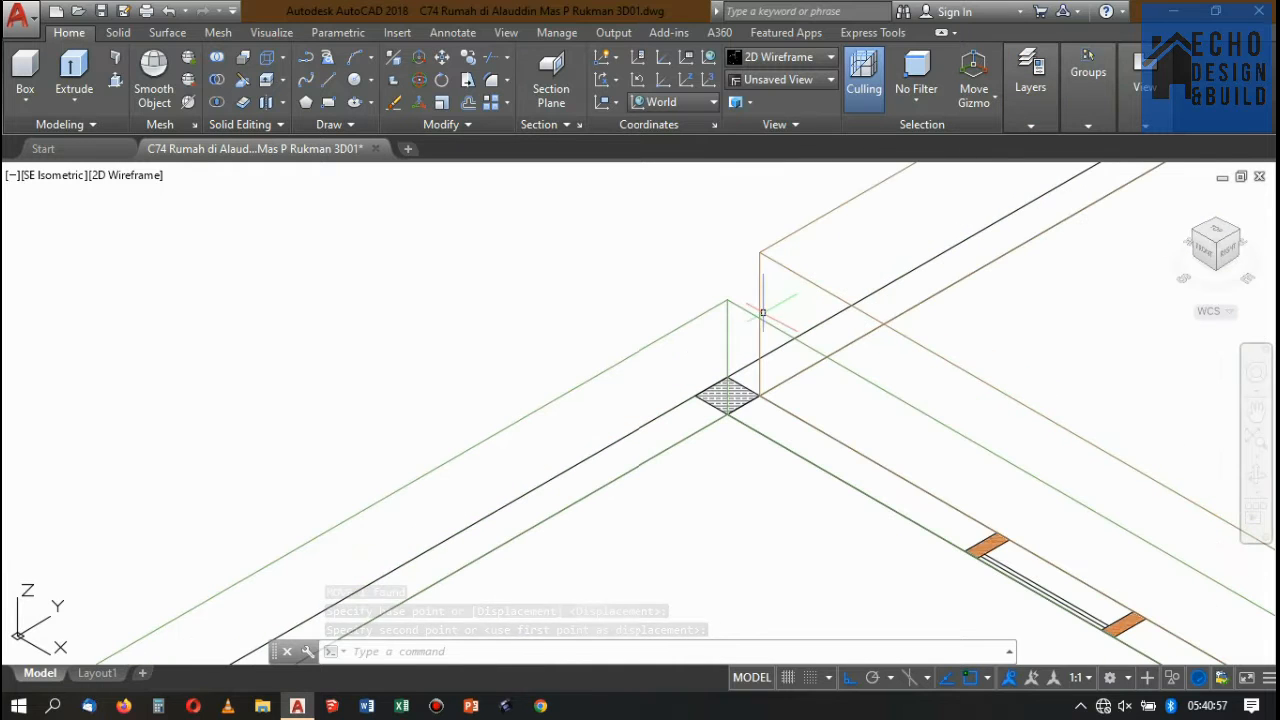
click(766, 277)
mouse_move(1085, 100)
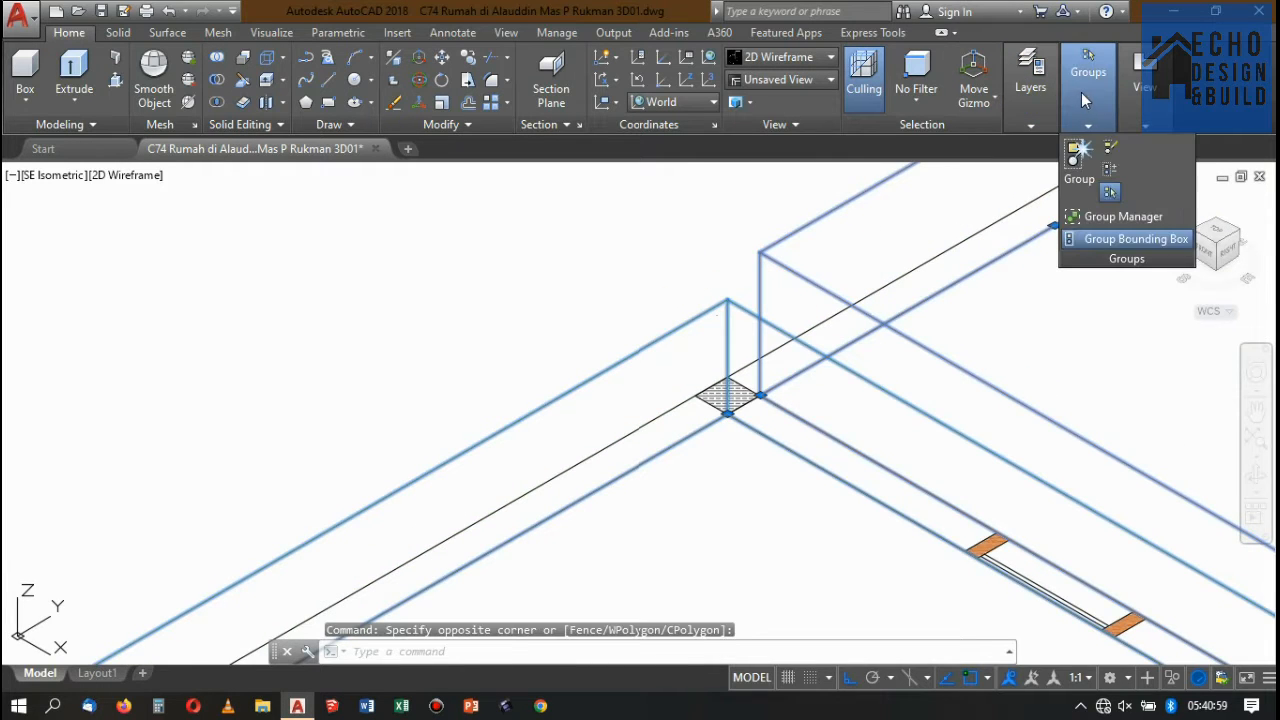
click(1079, 152)
scroll(775, 272, down, 6)
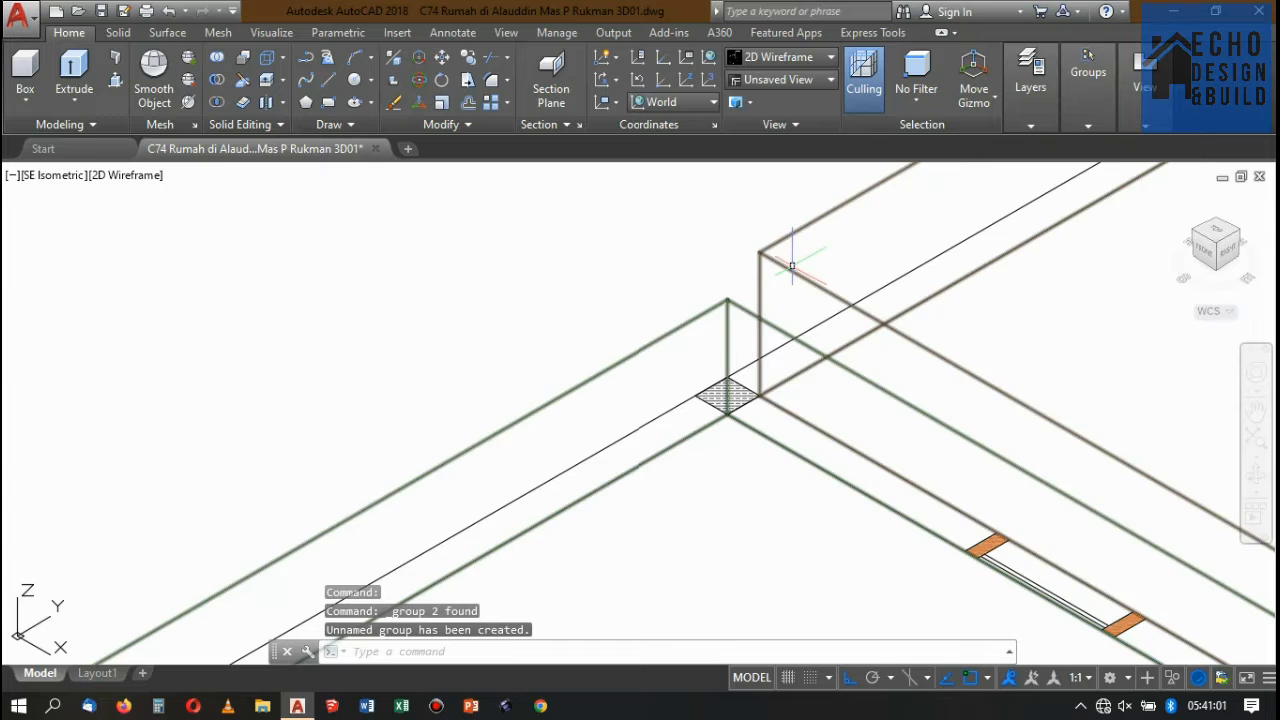
- Move the grouped terrace and interior floor solids vertically from the small front terrace's lower outer corner up to the column corner at plan level
scroll(553, 392, up, 6)
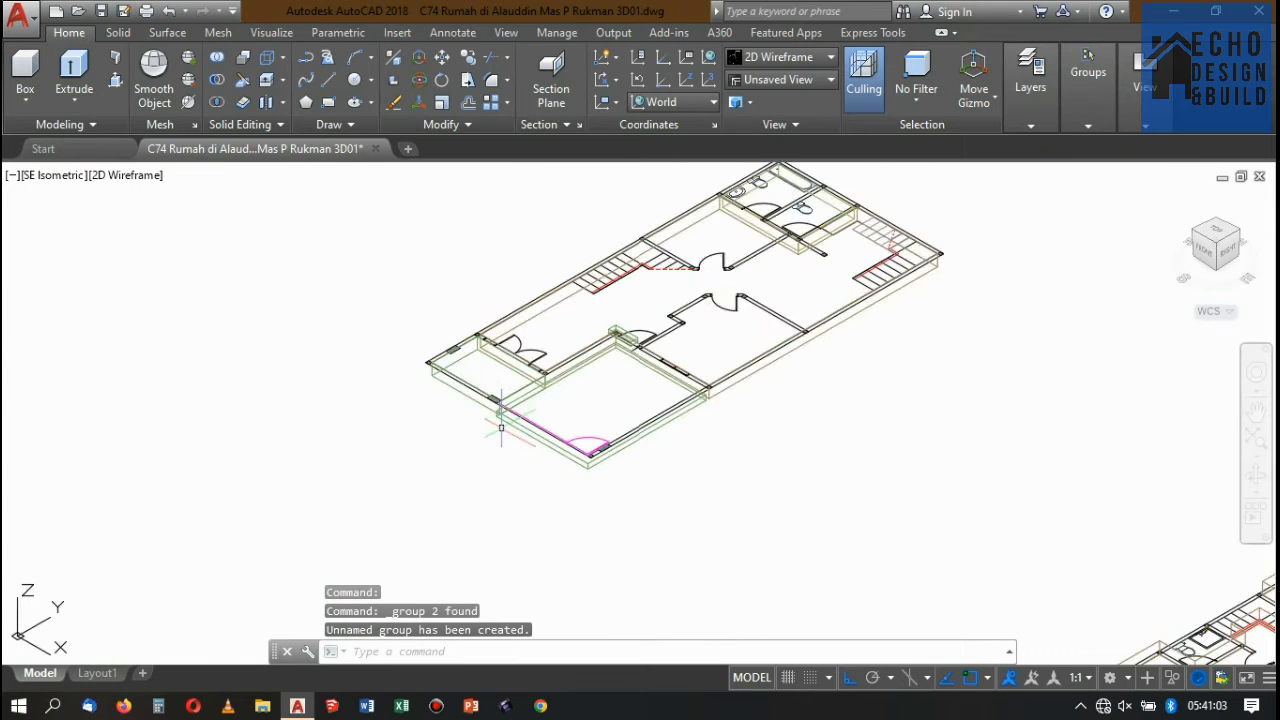
scroll(470, 360, up, 6)
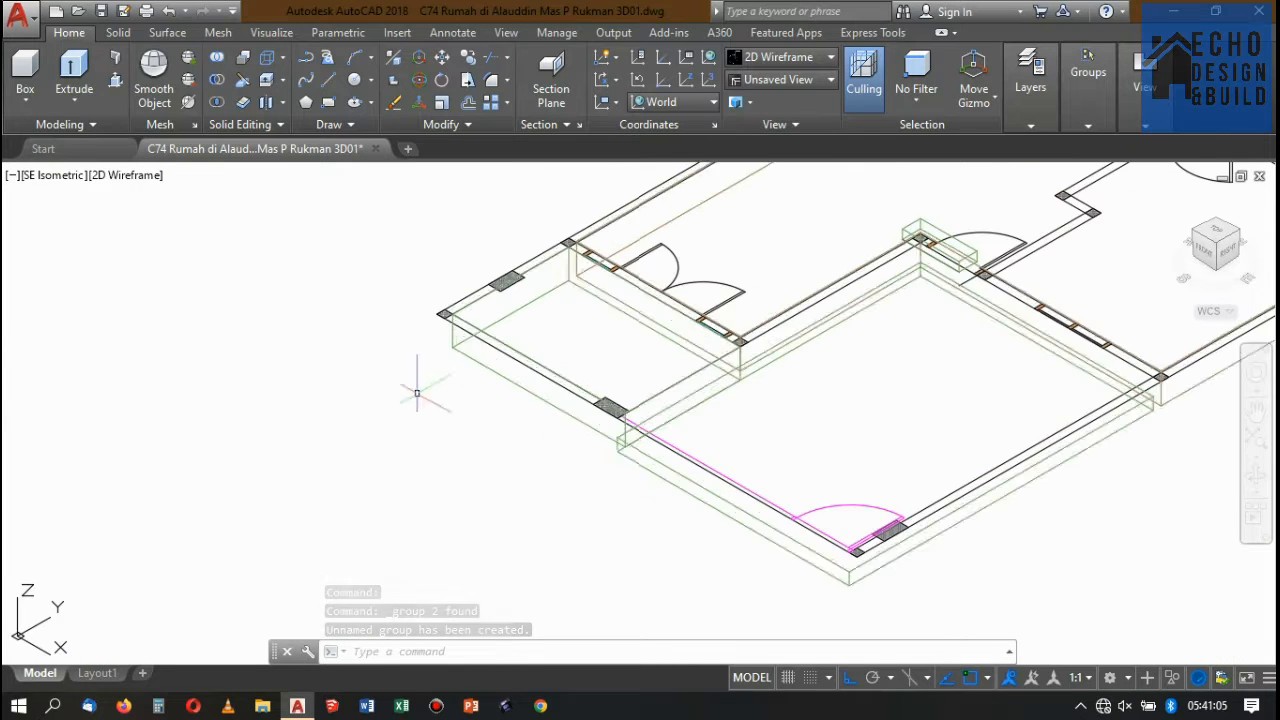
scroll(461, 340, up, 3)
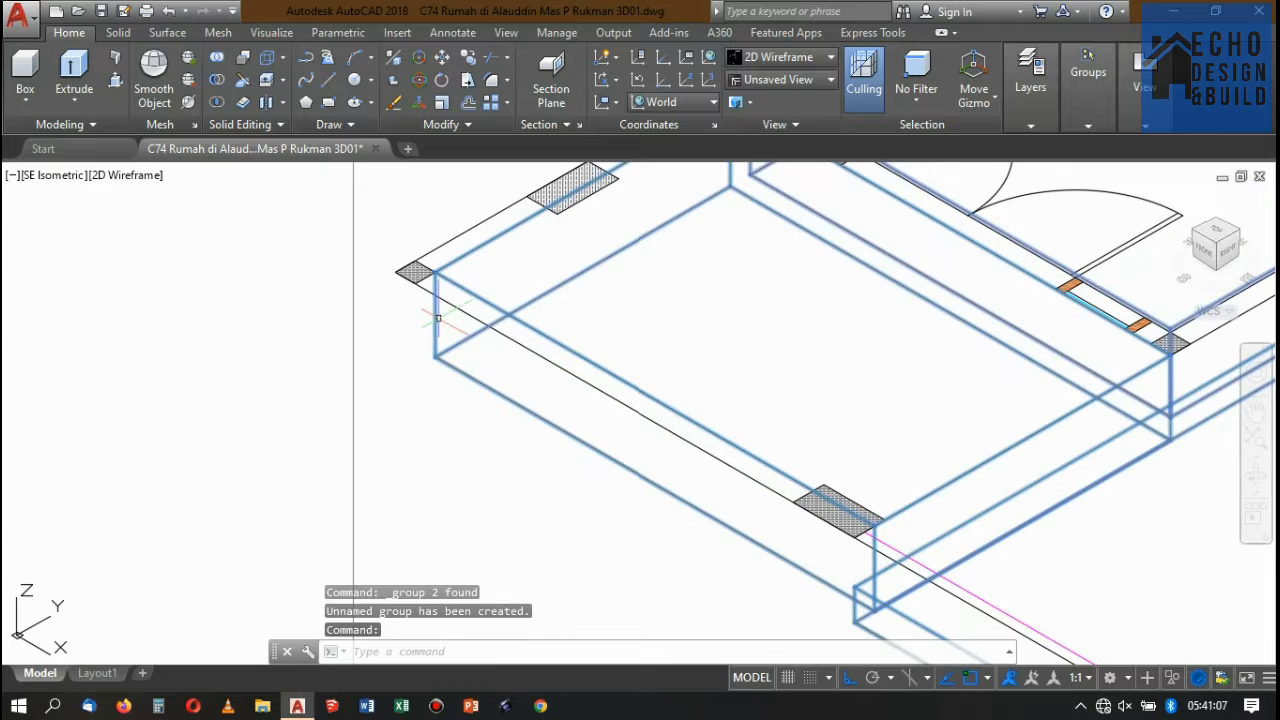
key(Return)
scroll(460, 325, down, 5)
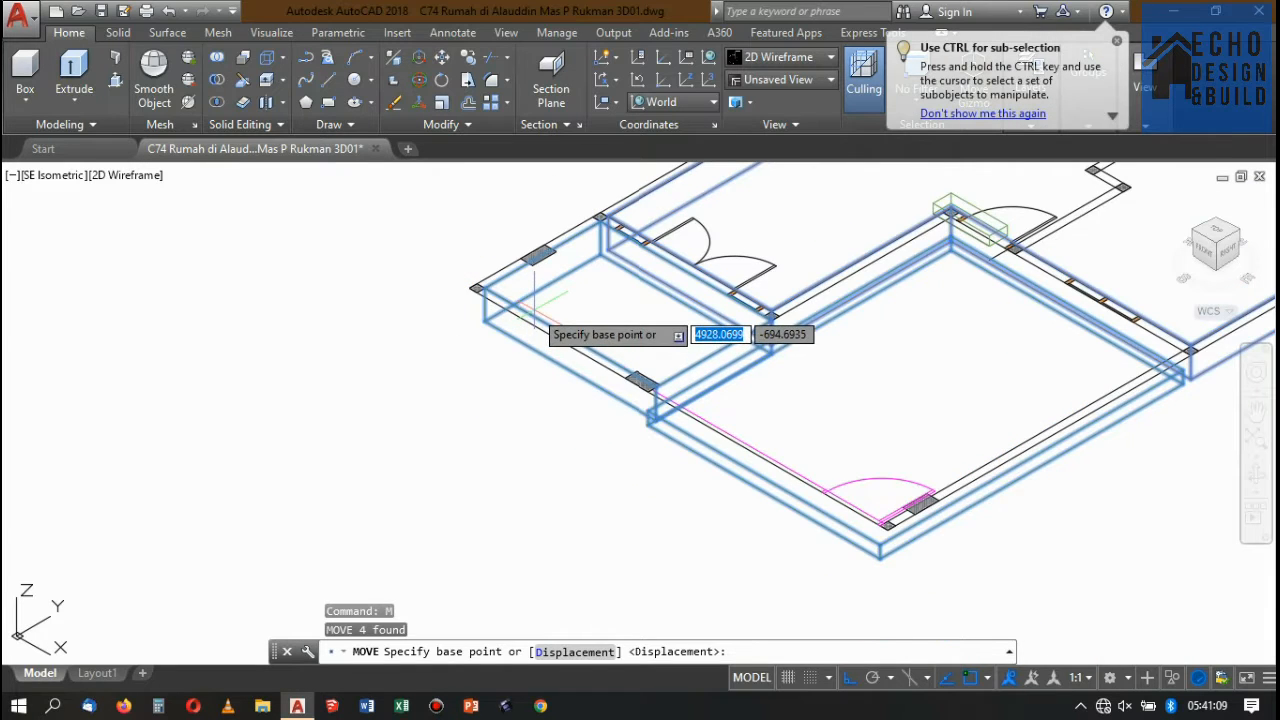
scroll(483, 330, up, 2)
scroll(487, 280, up, 2)
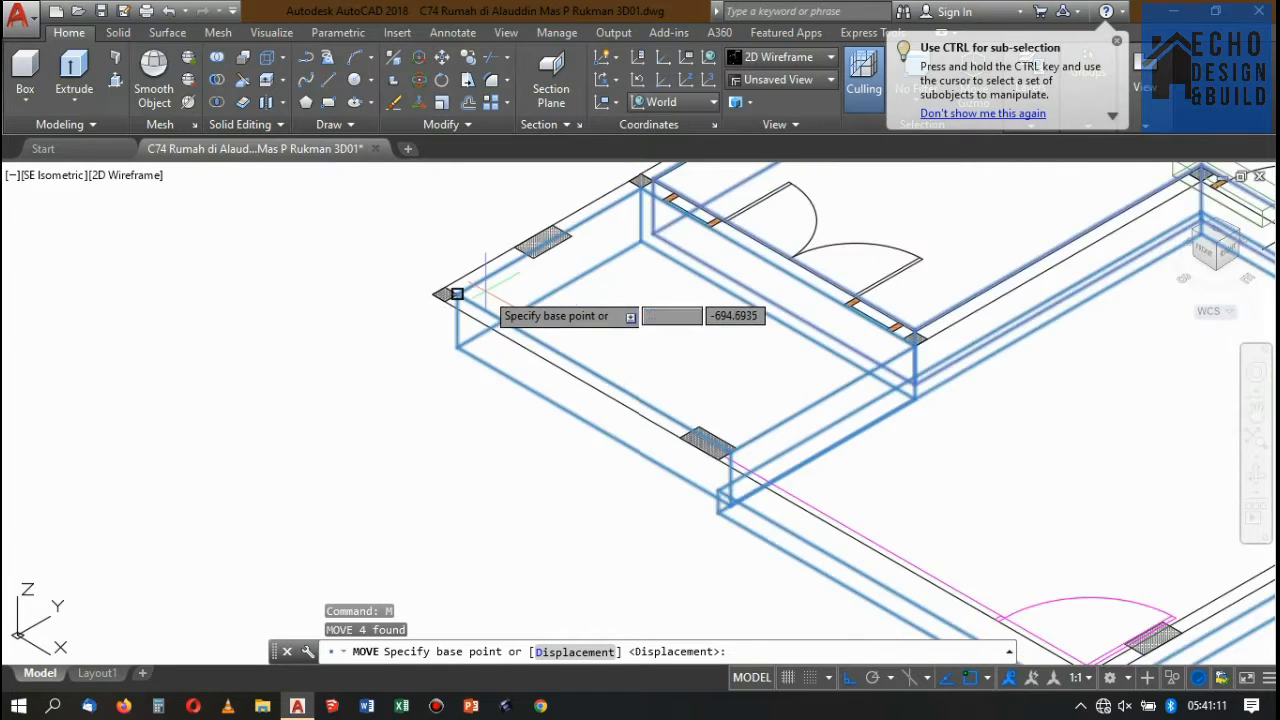
scroll(456, 293, up, 2)
click(466, 410)
scroll(474, 240, down, 5)
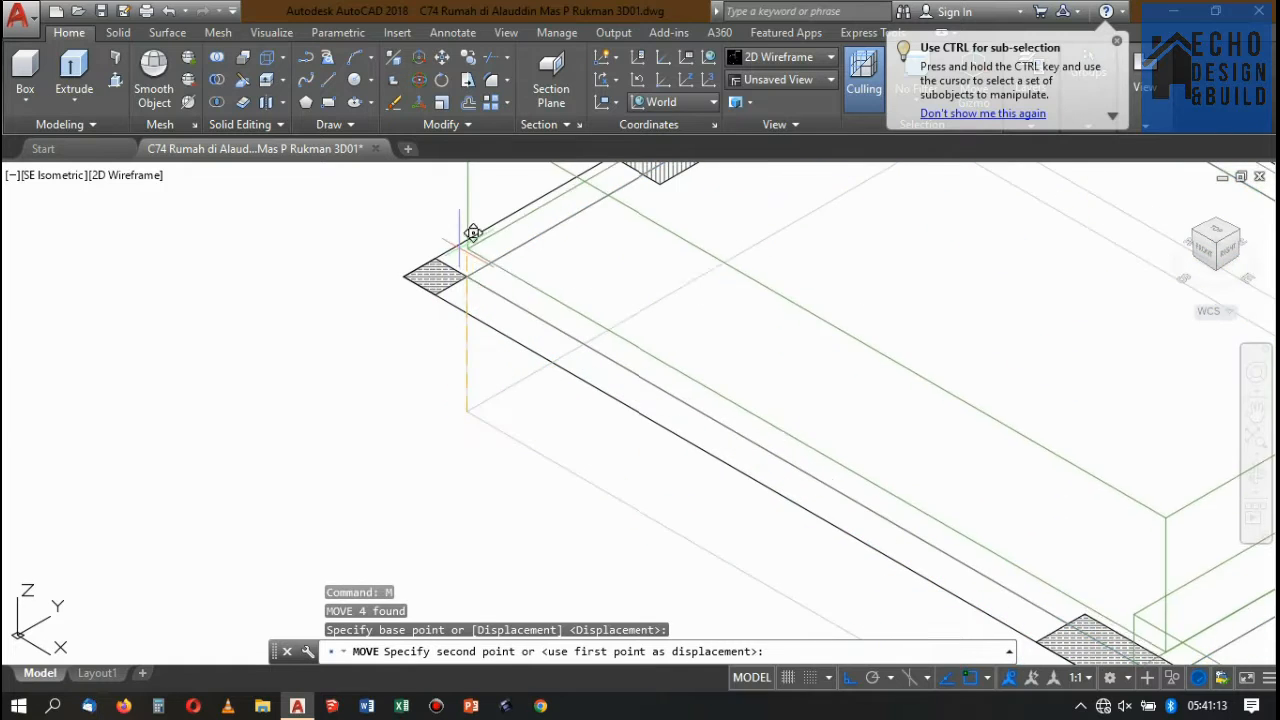
scroll(486, 286, up, 3)
click(476, 288)
scroll(505, 272, down, 2)
scroll(510, 271, down, 5)
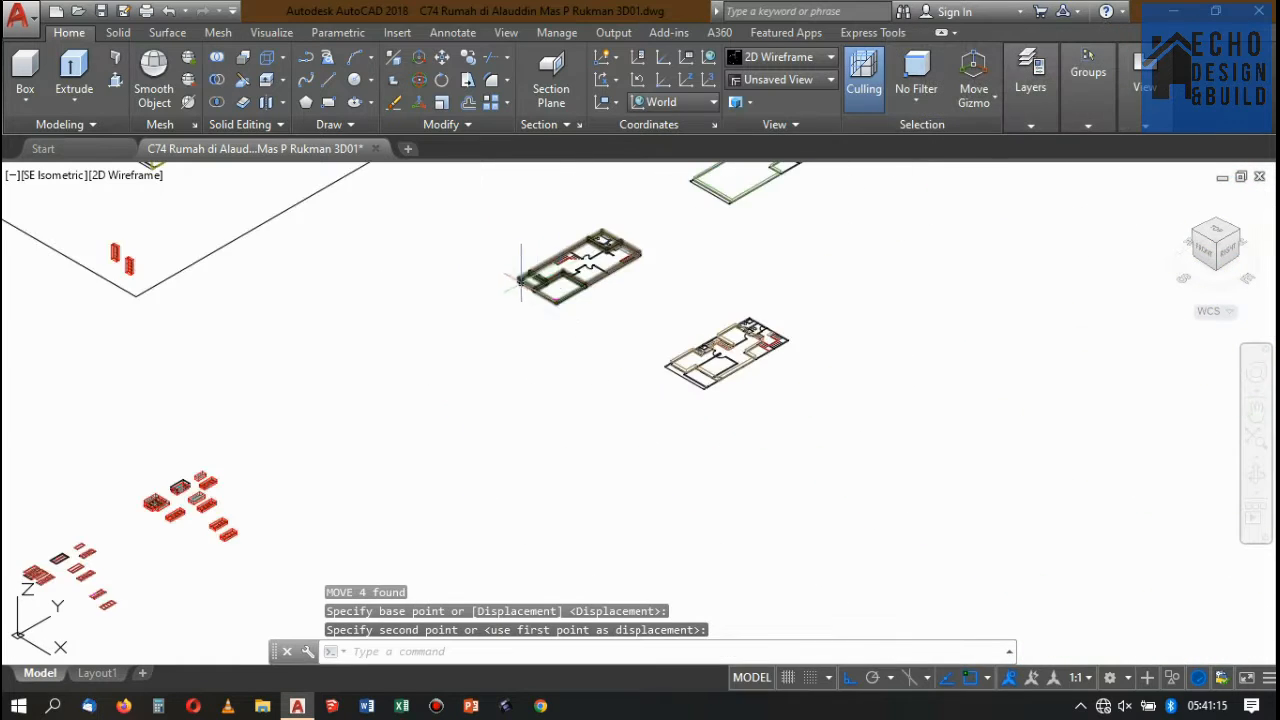
- Look over the floor plans and compare the floor solids placed on each of them
scroll(590, 250, up, 4)
scroll(680, 232, down, 4)
scroll(690, 226, up, 6)
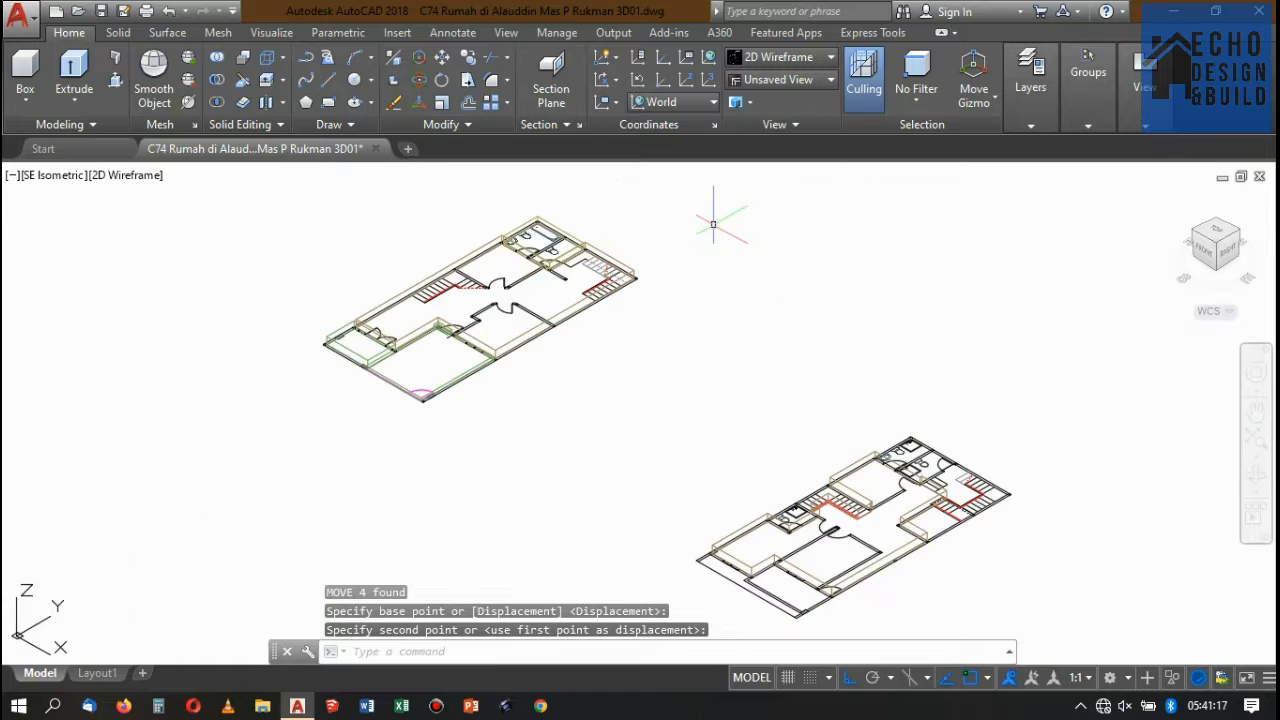
scroll(647, 258, up, 3)
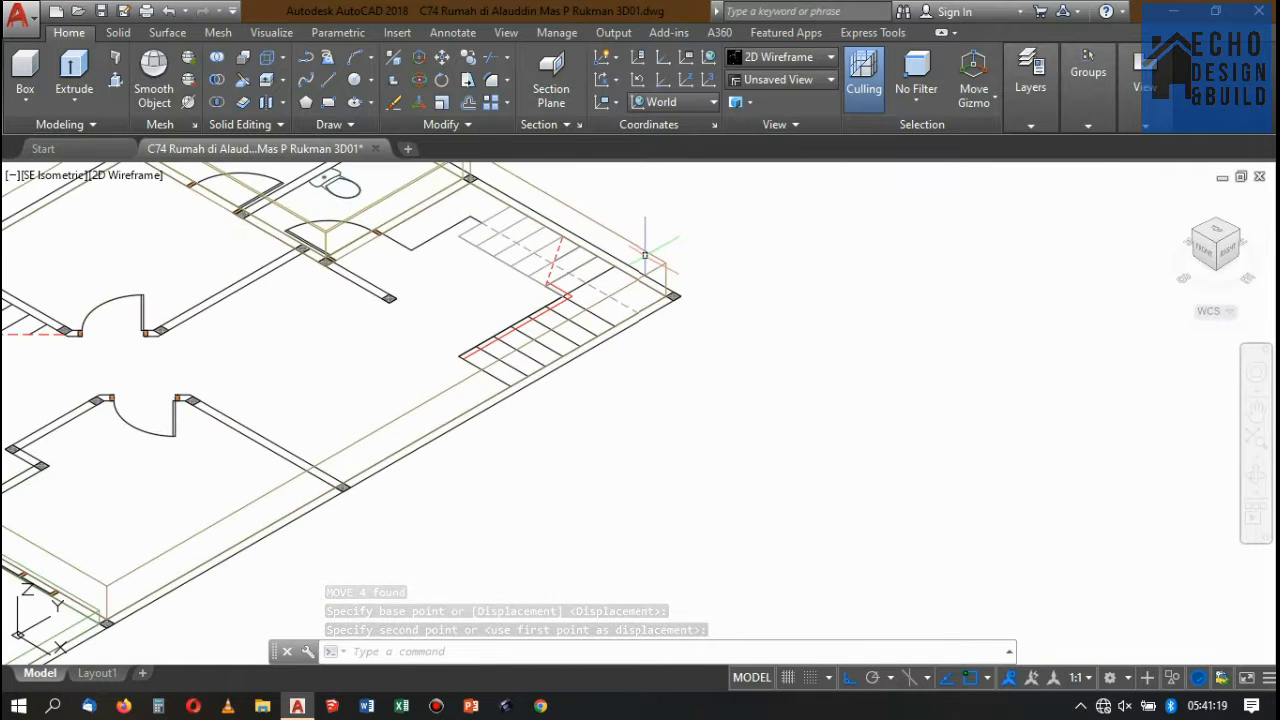
scroll(674, 229, down, 5)
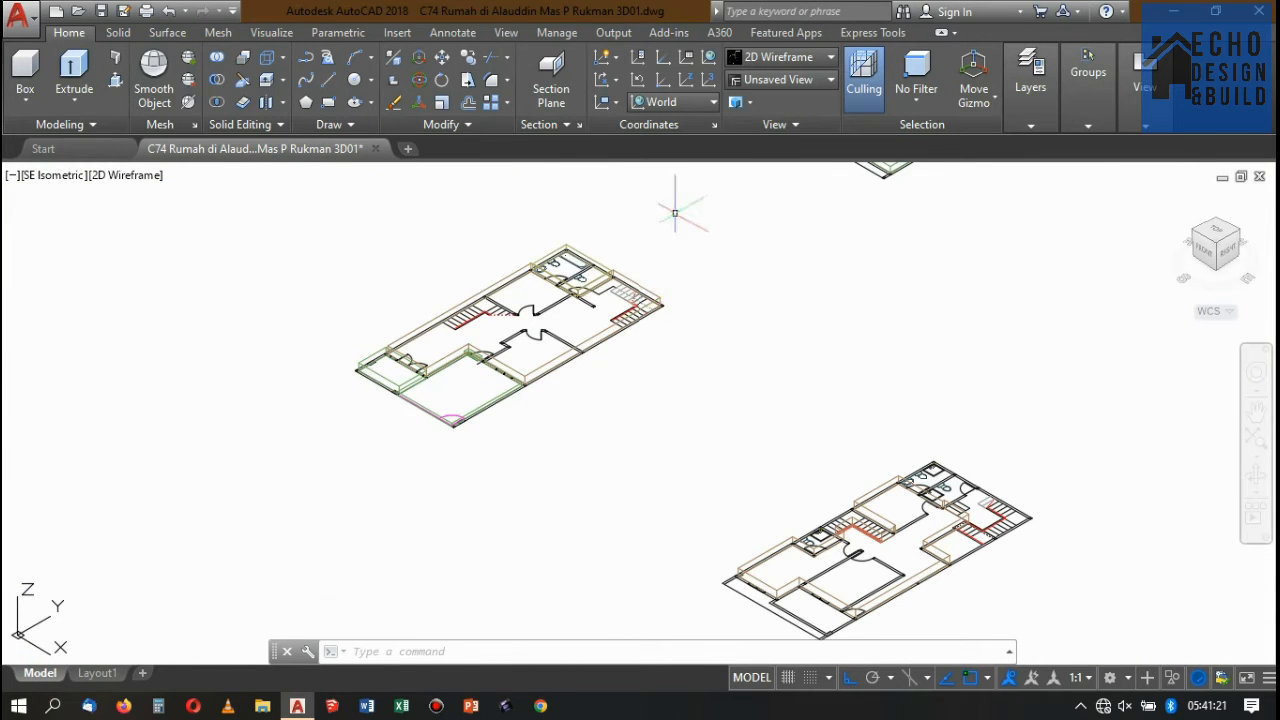
scroll(675, 213, up, 3)
scroll(640, 240, down, 4)
scroll(650, 250, up, 3)
scroll(660, 266, down, 3)
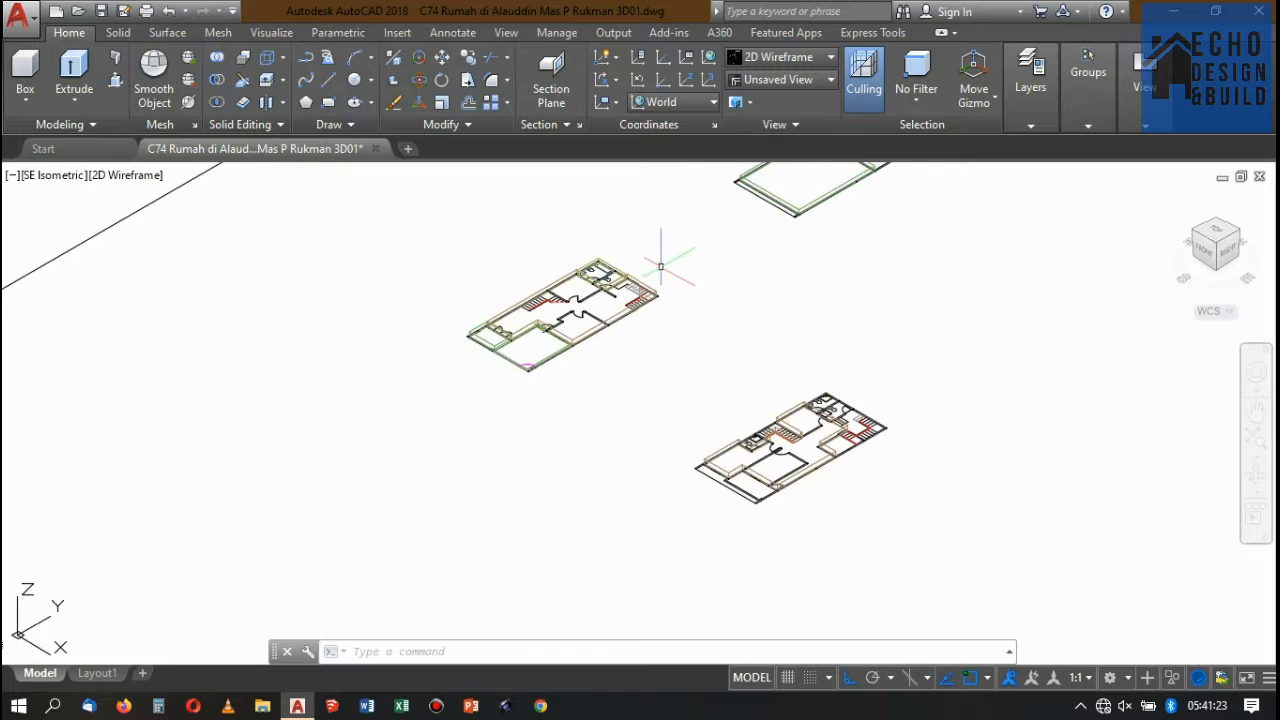
scroll(660, 266, up, 4)
scroll(651, 271, down, 7)
scroll(671, 235, up, 2)
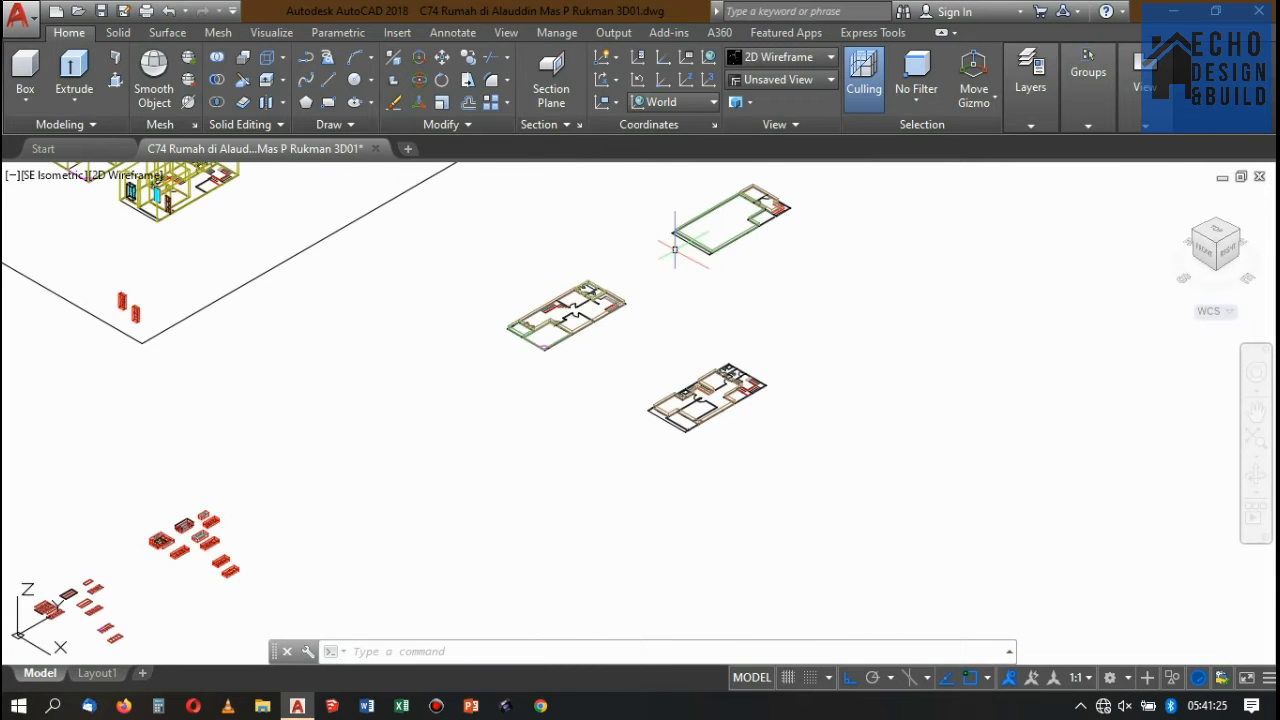
scroll(700, 309, down, 2)
scroll(674, 320, up, 7)
- Examine the bathrooms and staircases in the plan with three bathrooms for rooms that still need floor solids
scroll(663, 386, down, 5)
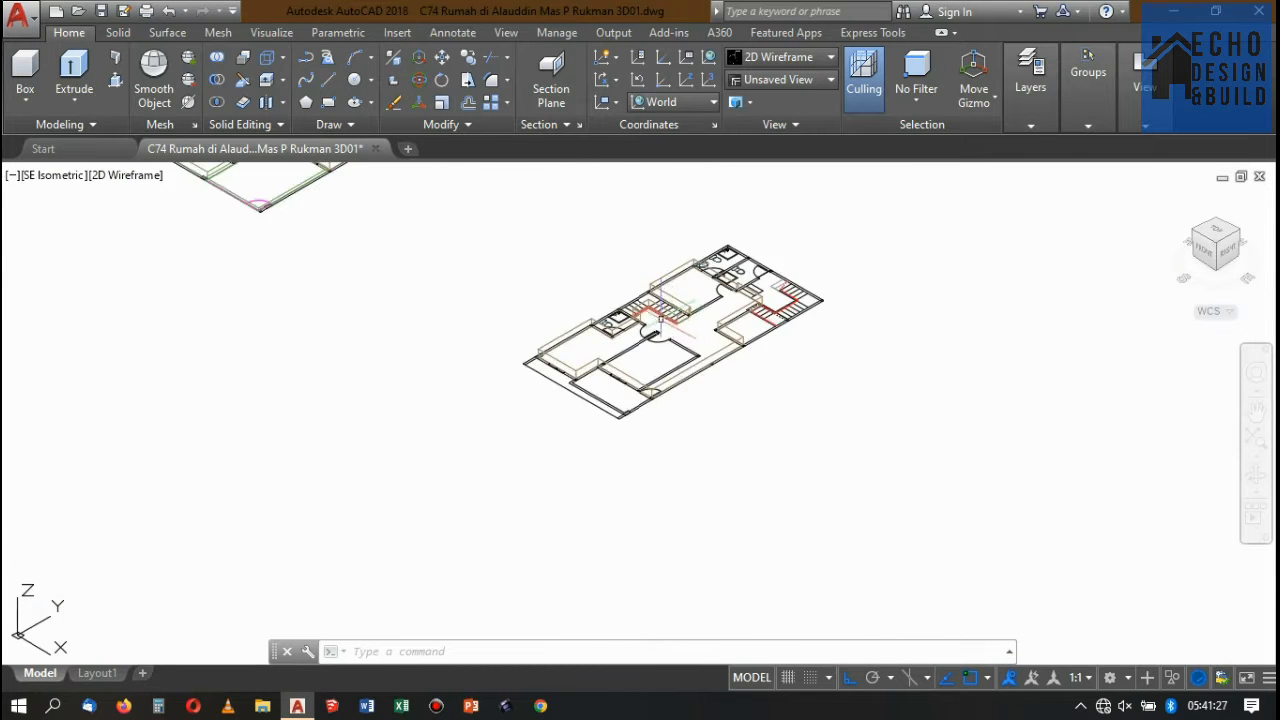
scroll(660, 321, up, 5)
scroll(671, 323, down, 5)
scroll(680, 320, up, 5)
scroll(695, 315, down, 5)
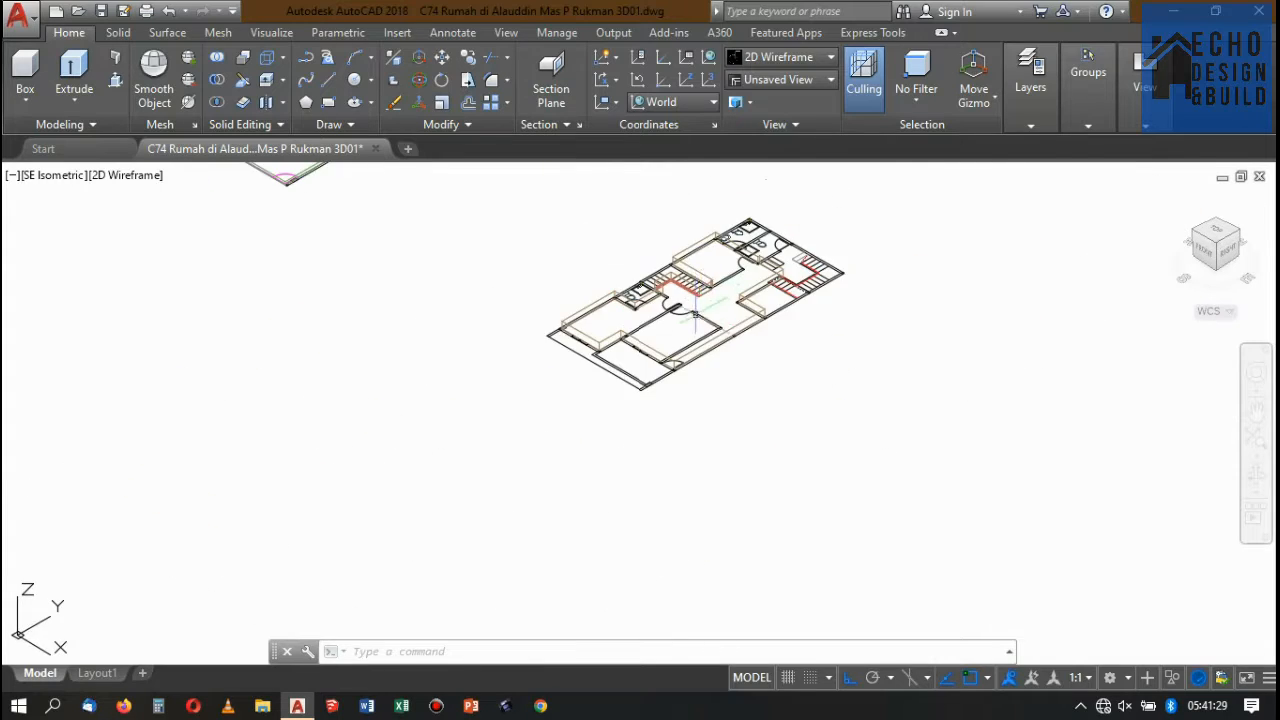
scroll(695, 314, up, 5)
scroll(600, 360, down, 7)
scroll(634, 296, up, 4)
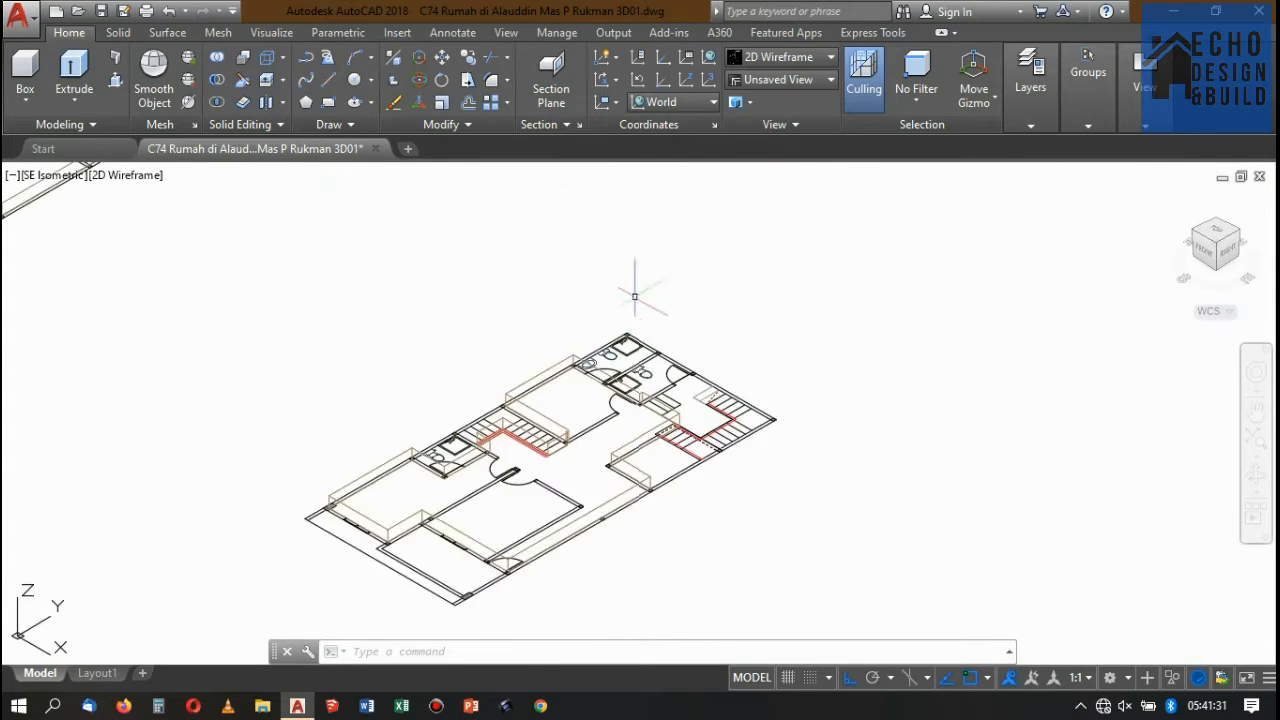
scroll(655, 330, up, 5)
scroll(665, 340, down, 4)
scroll(650, 280, up, 5)
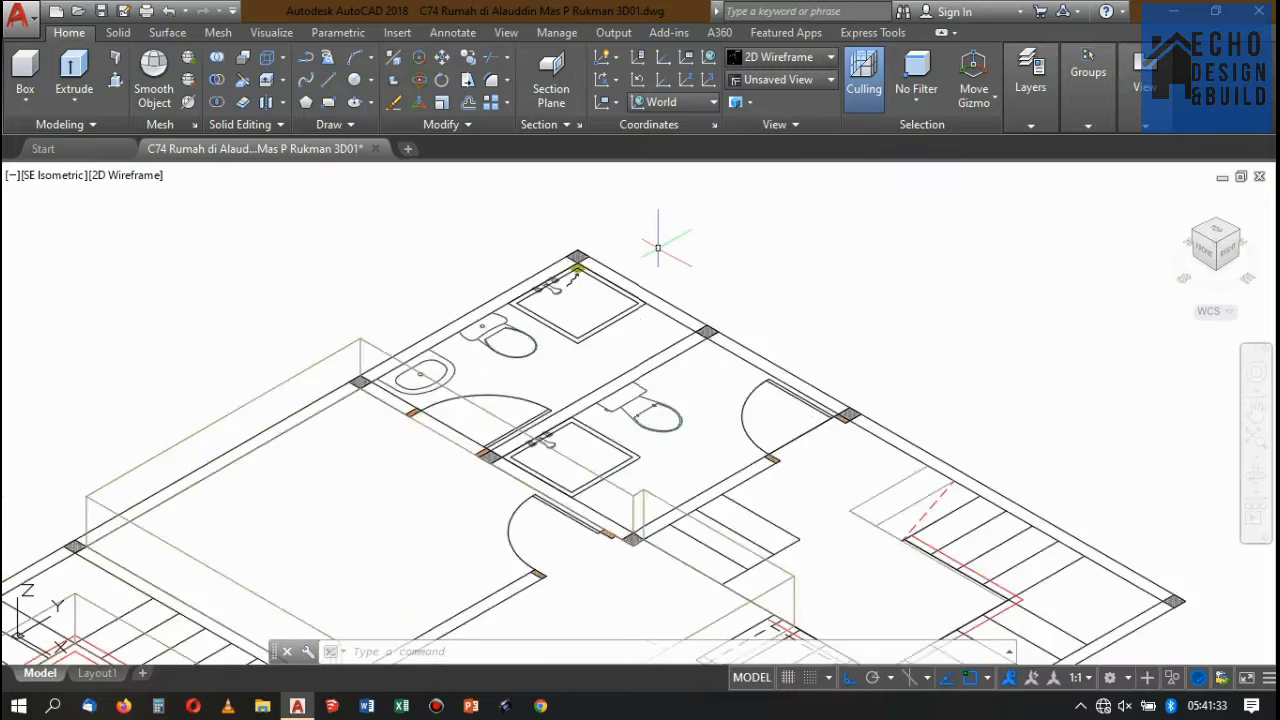
scroll(700, 290, down, 2)
scroll(745, 330, down, 5)
scroll(680, 290, up, 8)
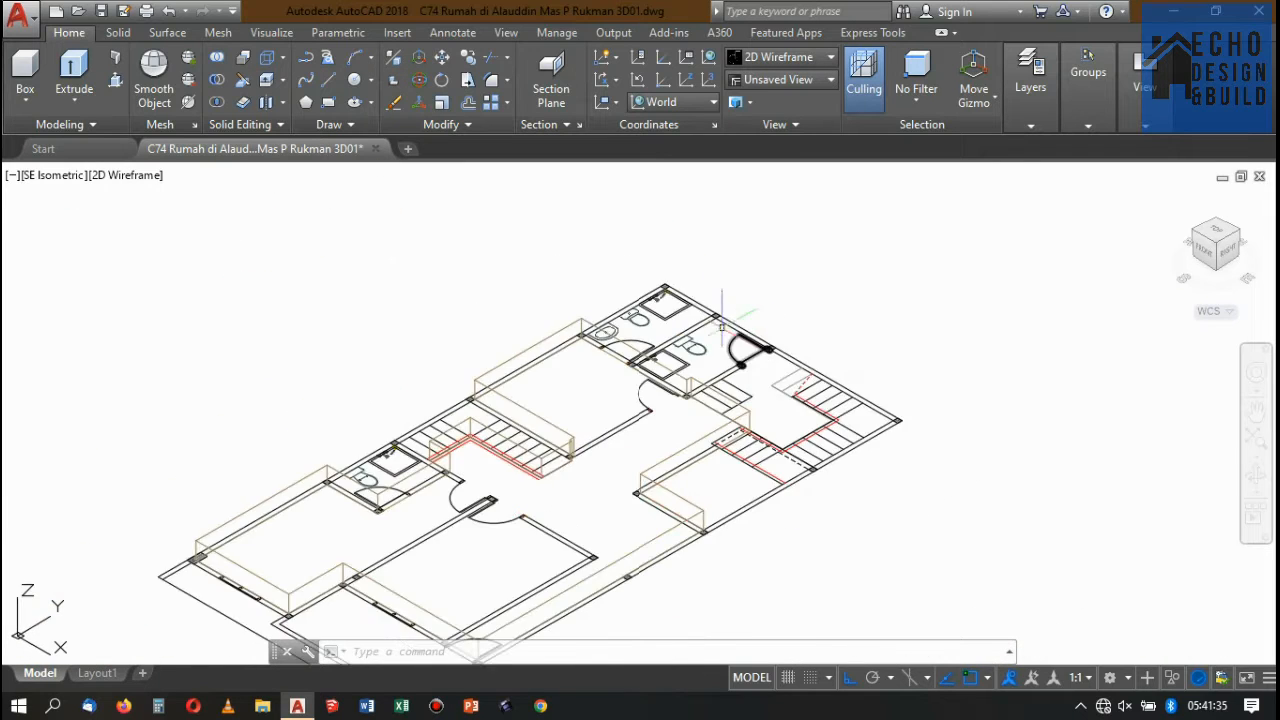
scroll(775, 355, down, 4)
scroll(760, 365, up, 2)
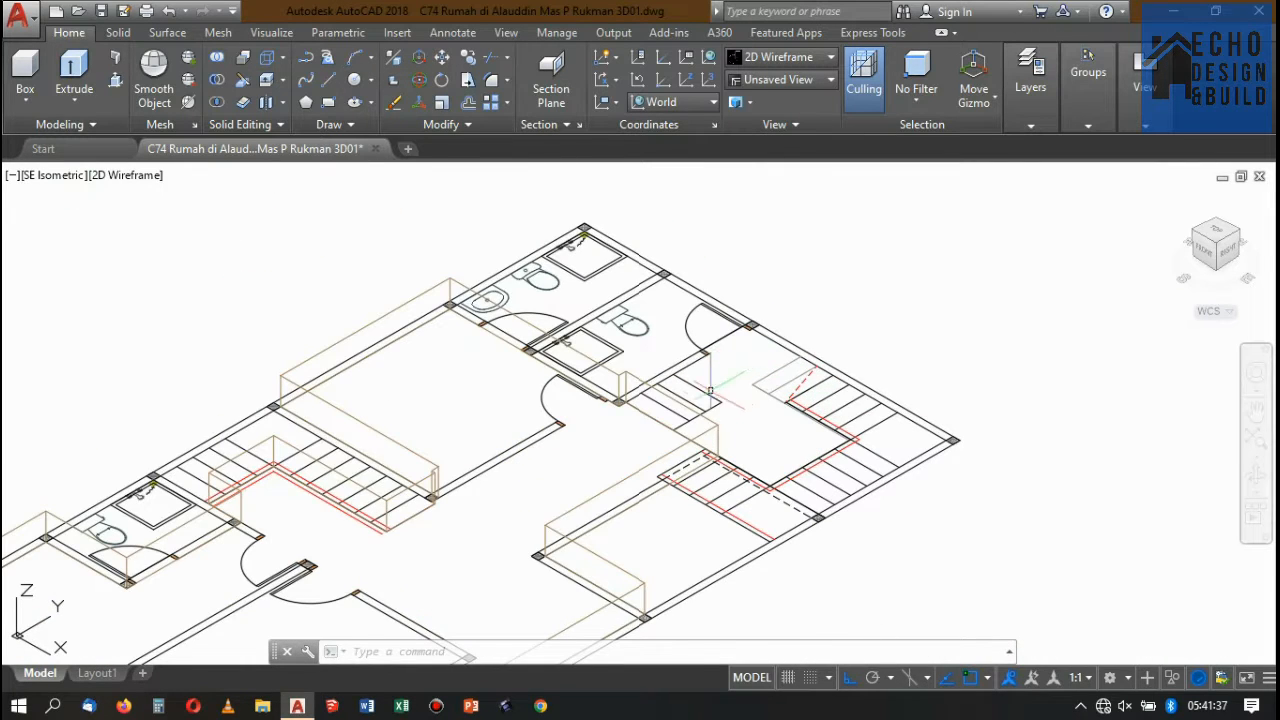
scroll(646, 410, up, 2)
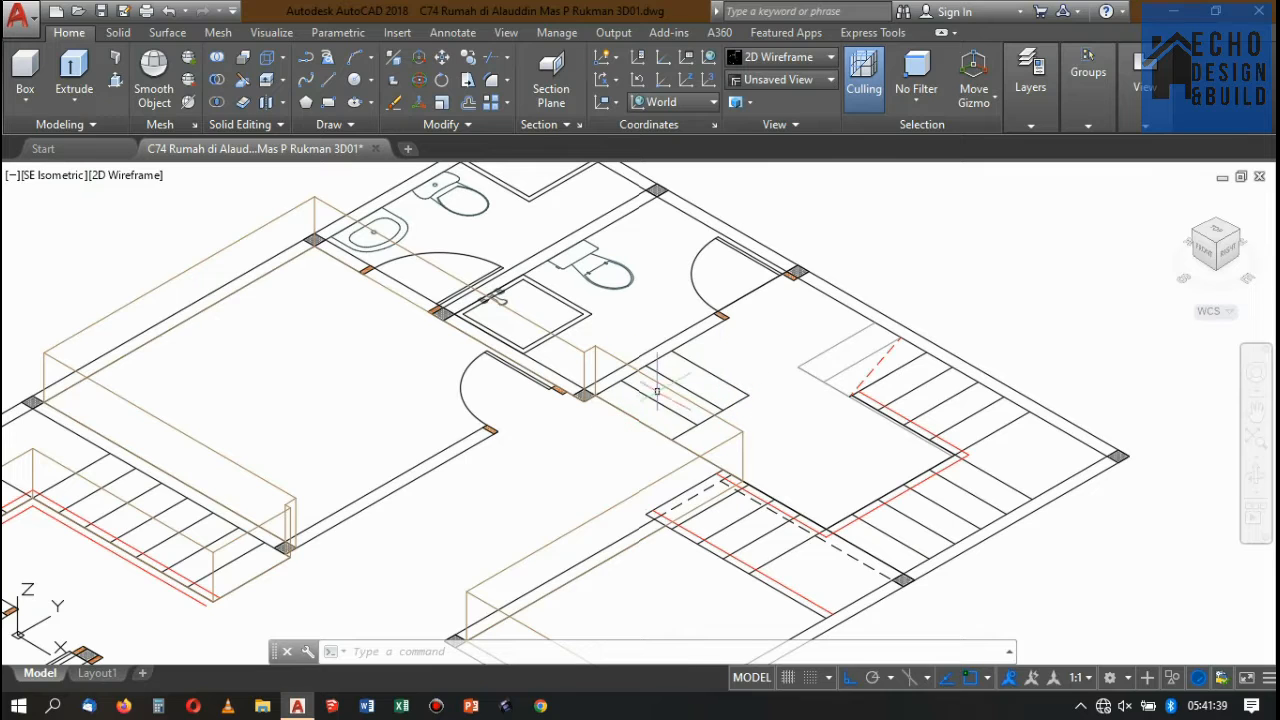
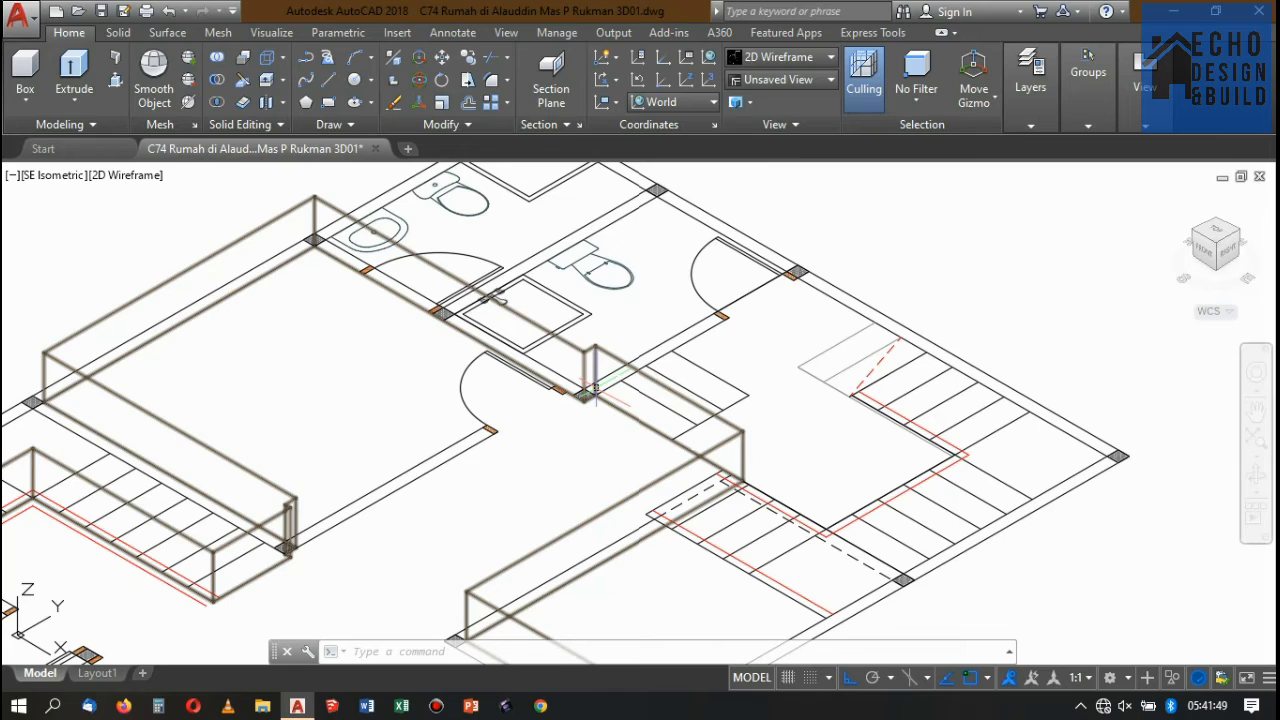
scroll(748, 392, down, 4)
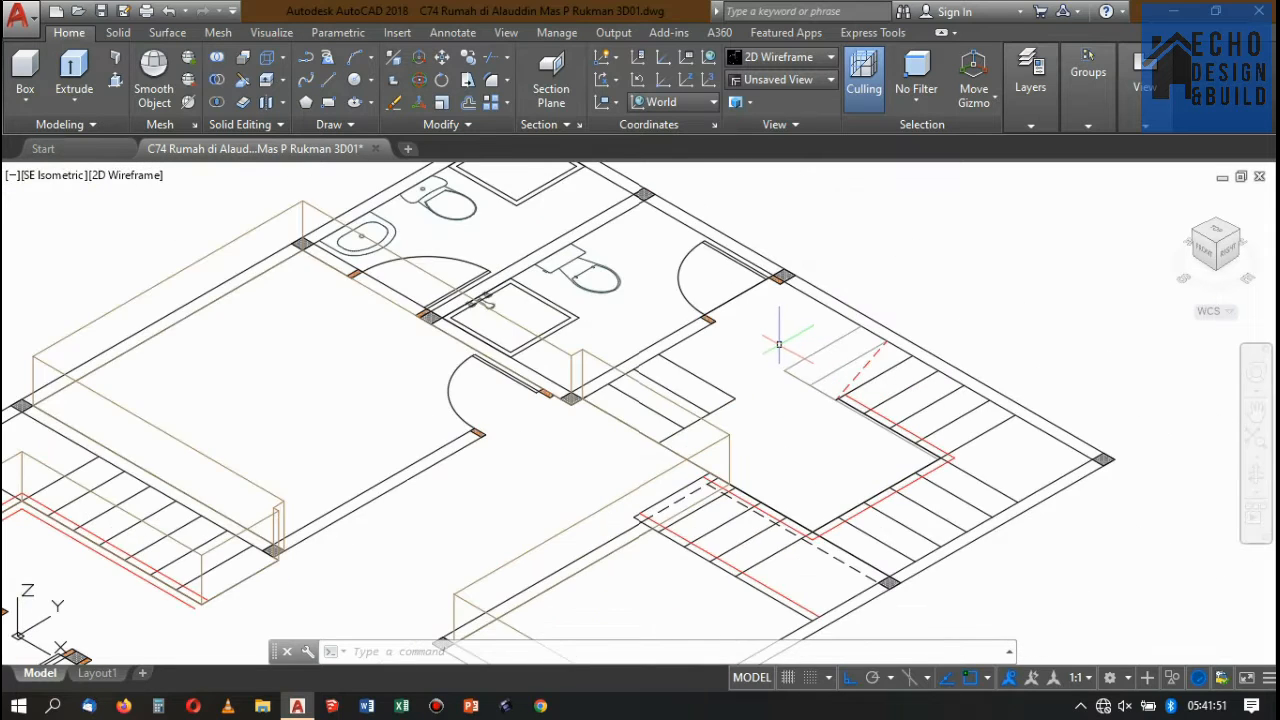
scroll(783, 325, up, 2)
scroll(823, 280, down, 4)
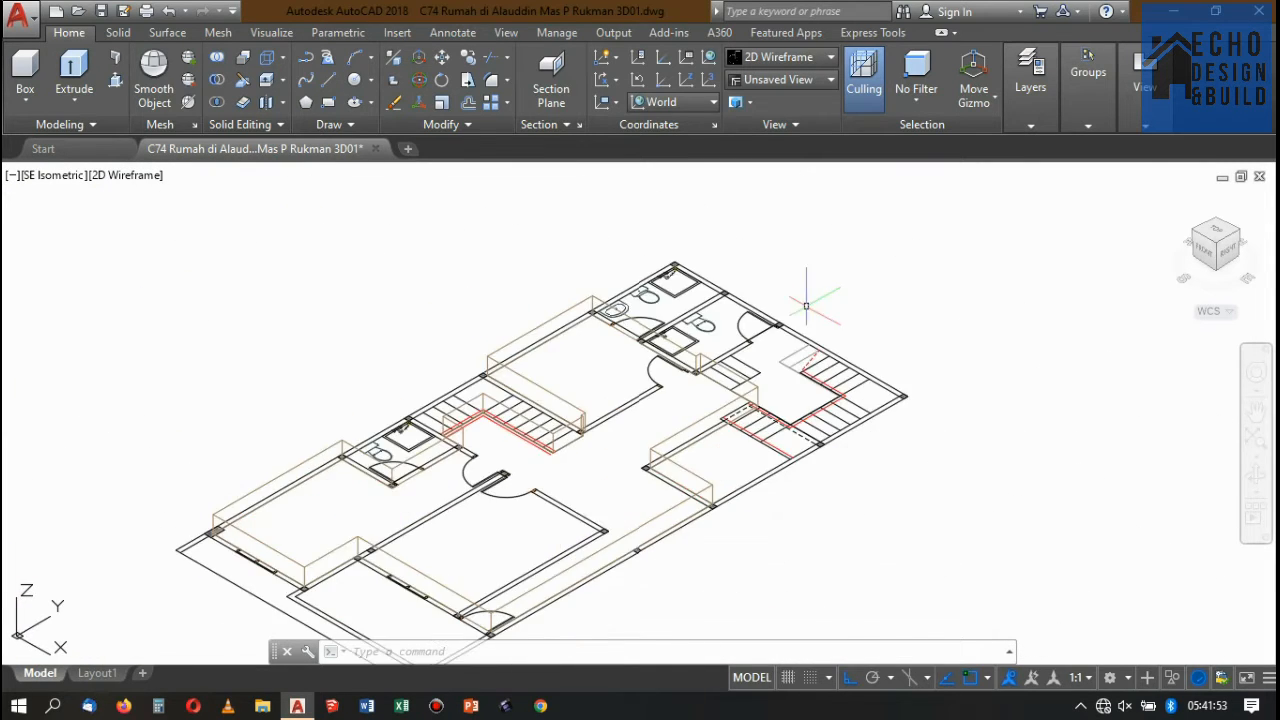
scroll(638, 290, up, 5)
scroll(497, 358, up, 2)
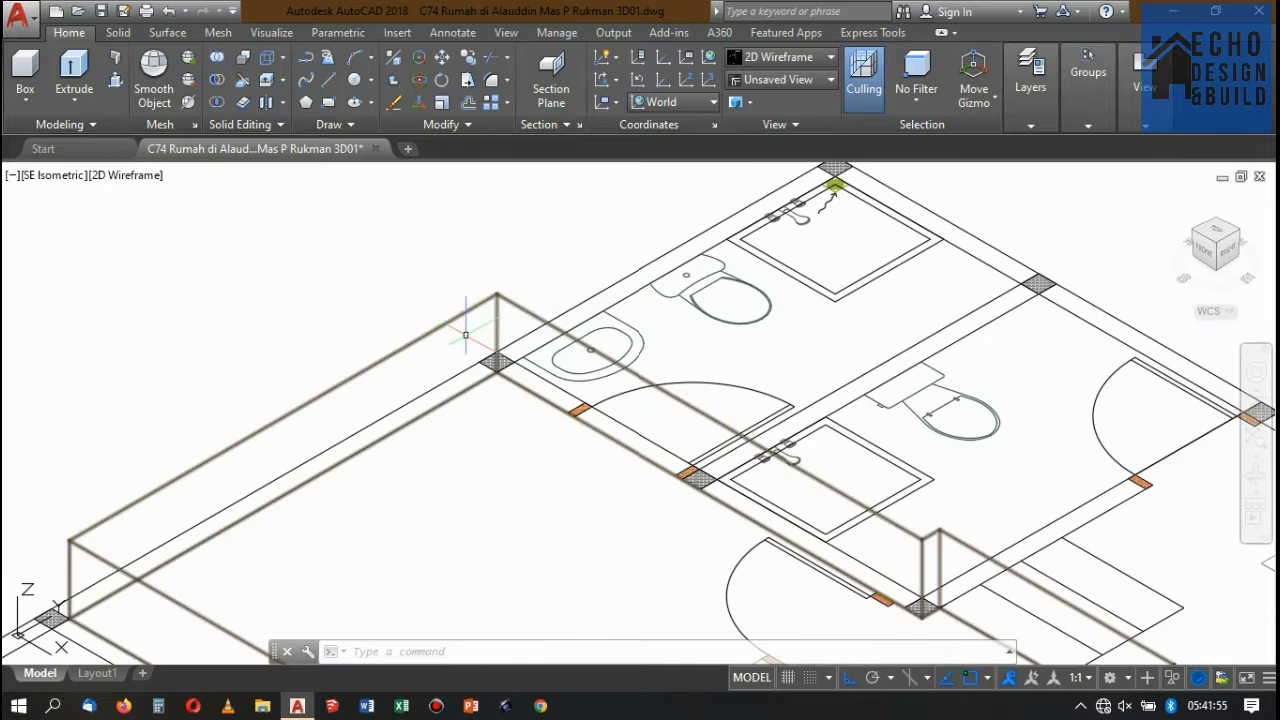
scroll(465, 335, down, 4)
scroll(474, 316, up, 2)
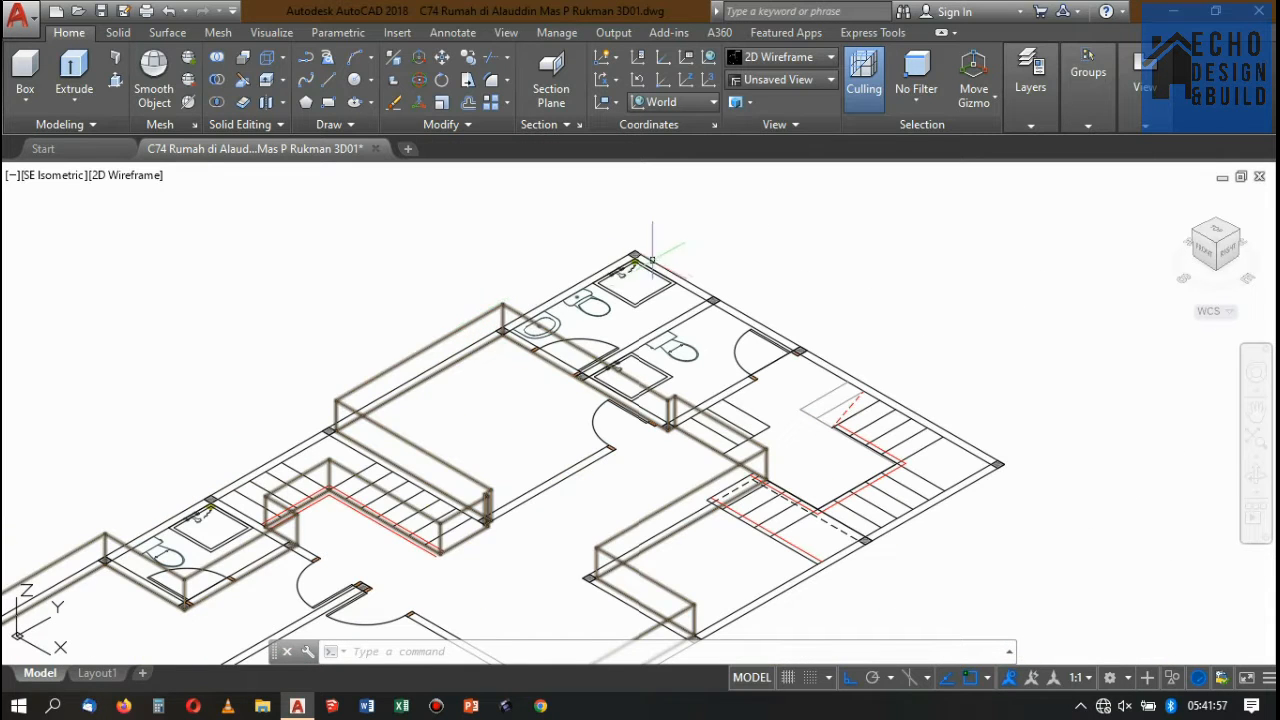
scroll(628, 268, up, 2)
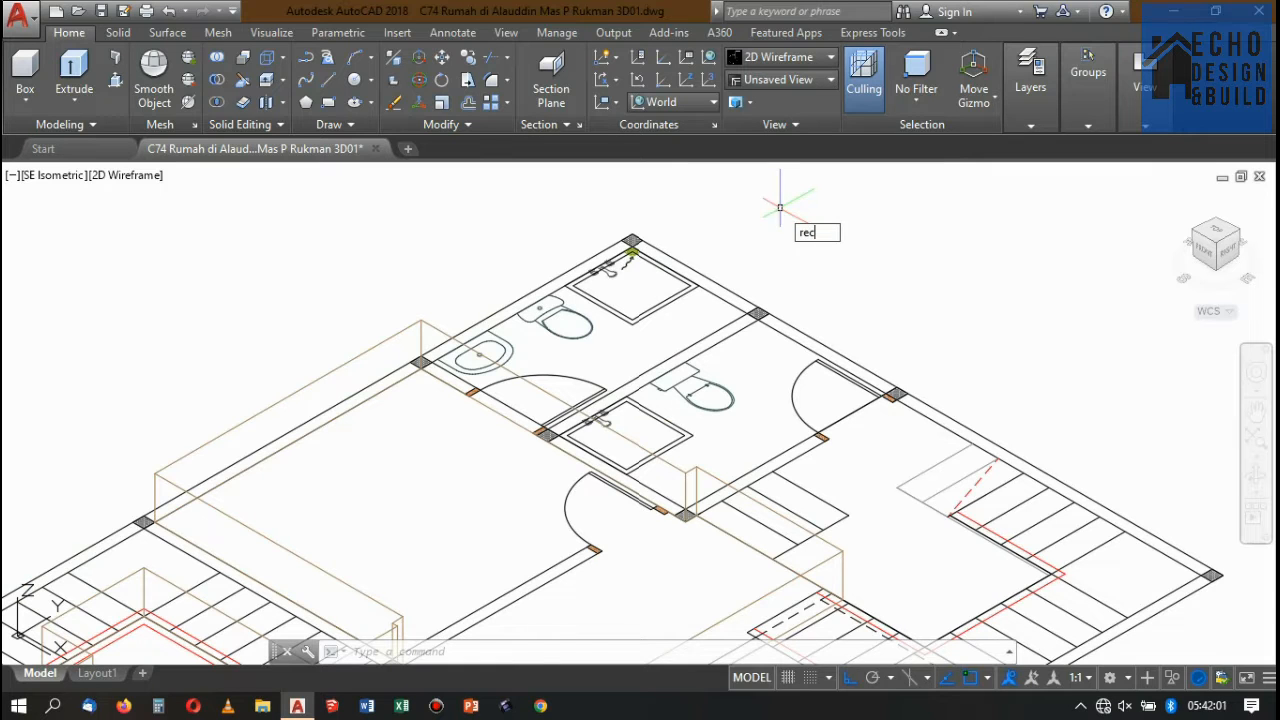
key(Return)
scroll(630, 242, up, 2)
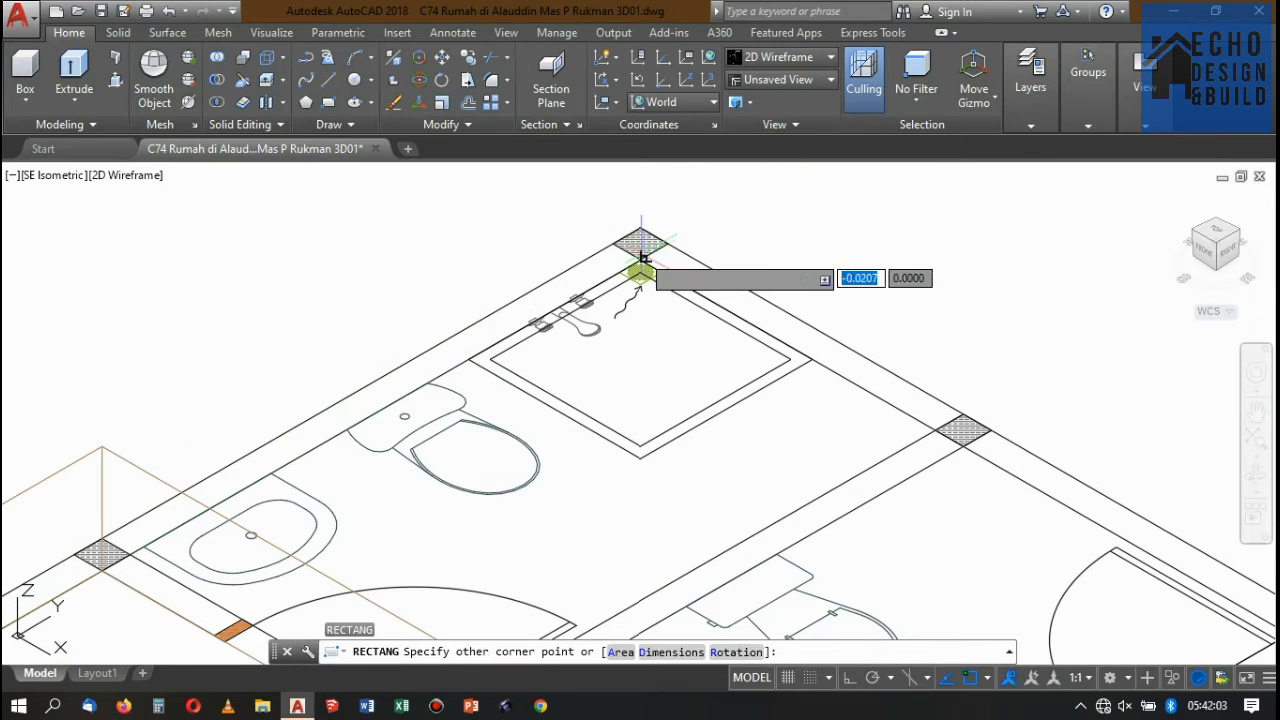
key(Escape)
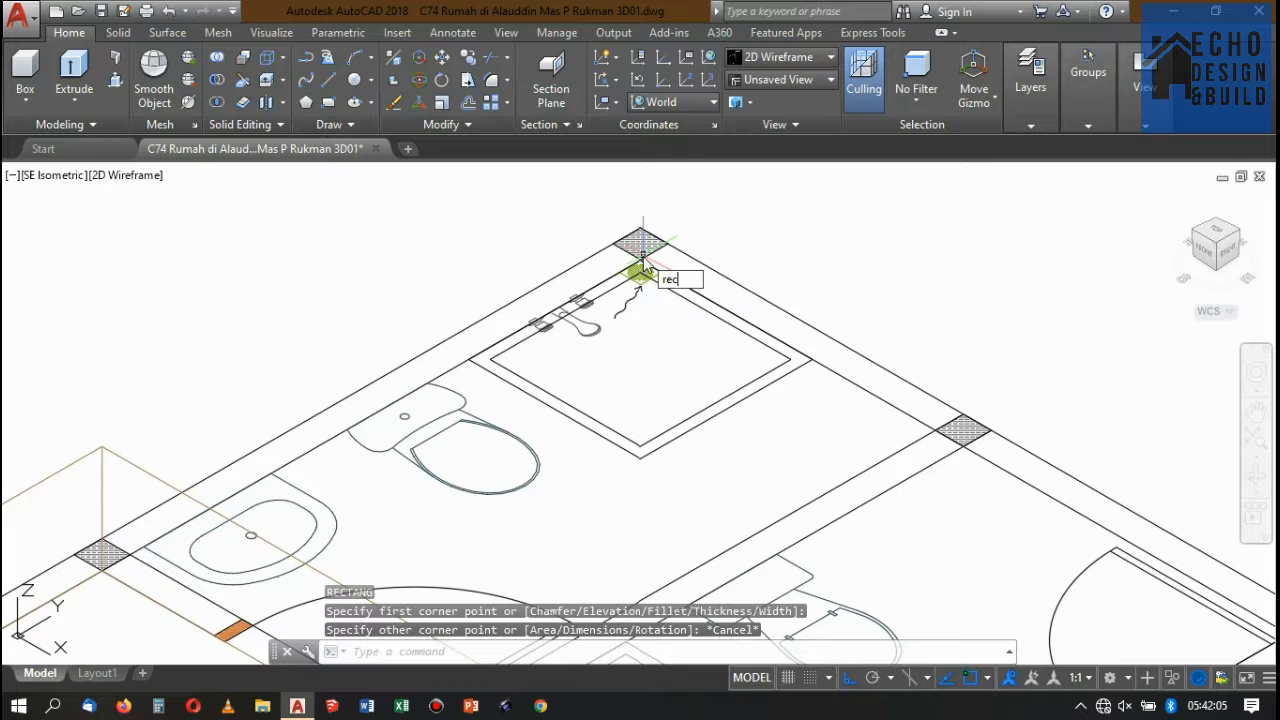
- Draw a rectangle of about 1.37 by 2.37 over the rear corner bathroom, between its diagonally opposite inner corners
text(rec)
key(Return)
scroll(643, 266, up, 3)
click(643, 266)
scroll(660, 245, down, 5)
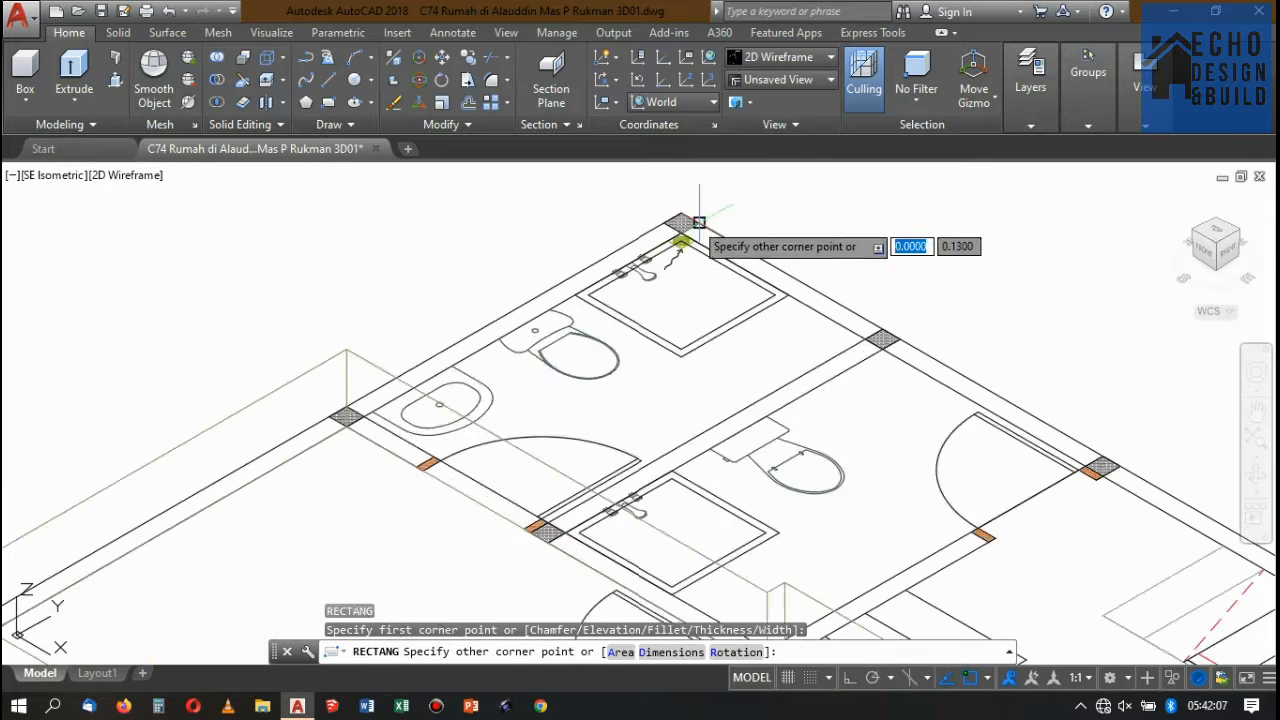
scroll(540, 370, up, 6)
scroll(577, 394, up, 3)
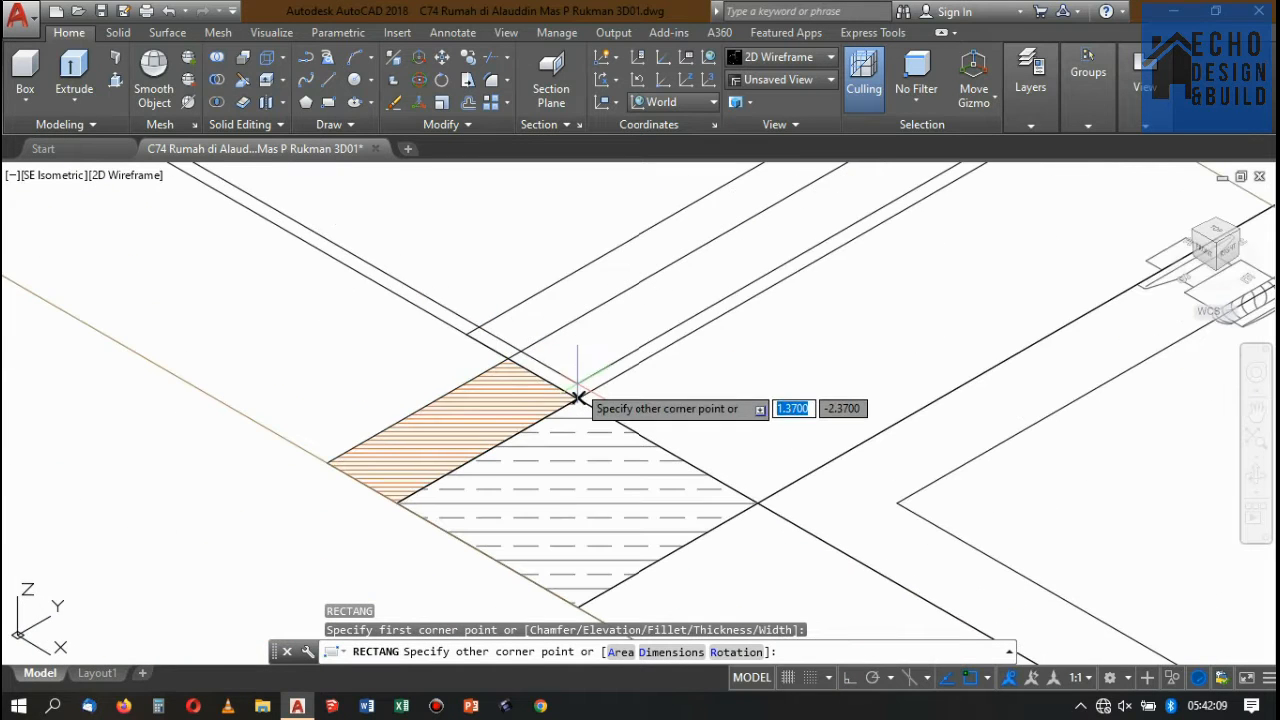
click(580, 396)
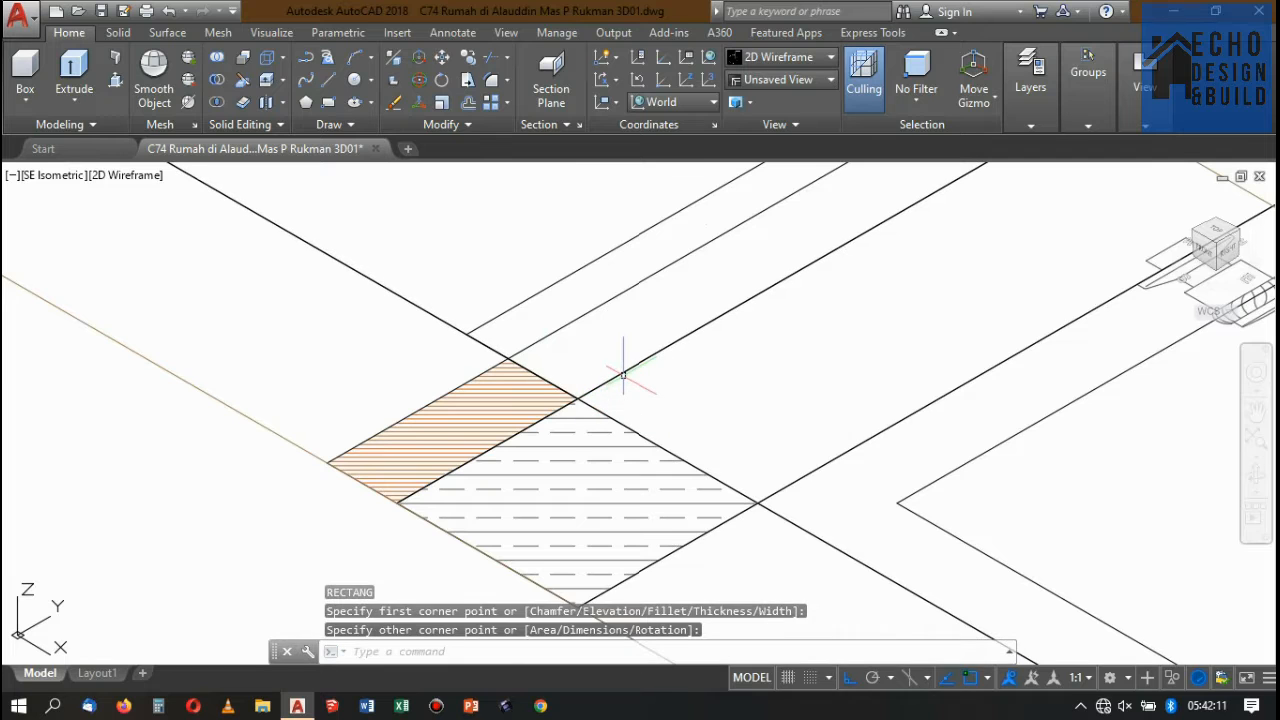
- Extrude the rear corner bathroom's rectangle to a height of 0.48
click(623, 372)
scroll(623, 374, down, 5)
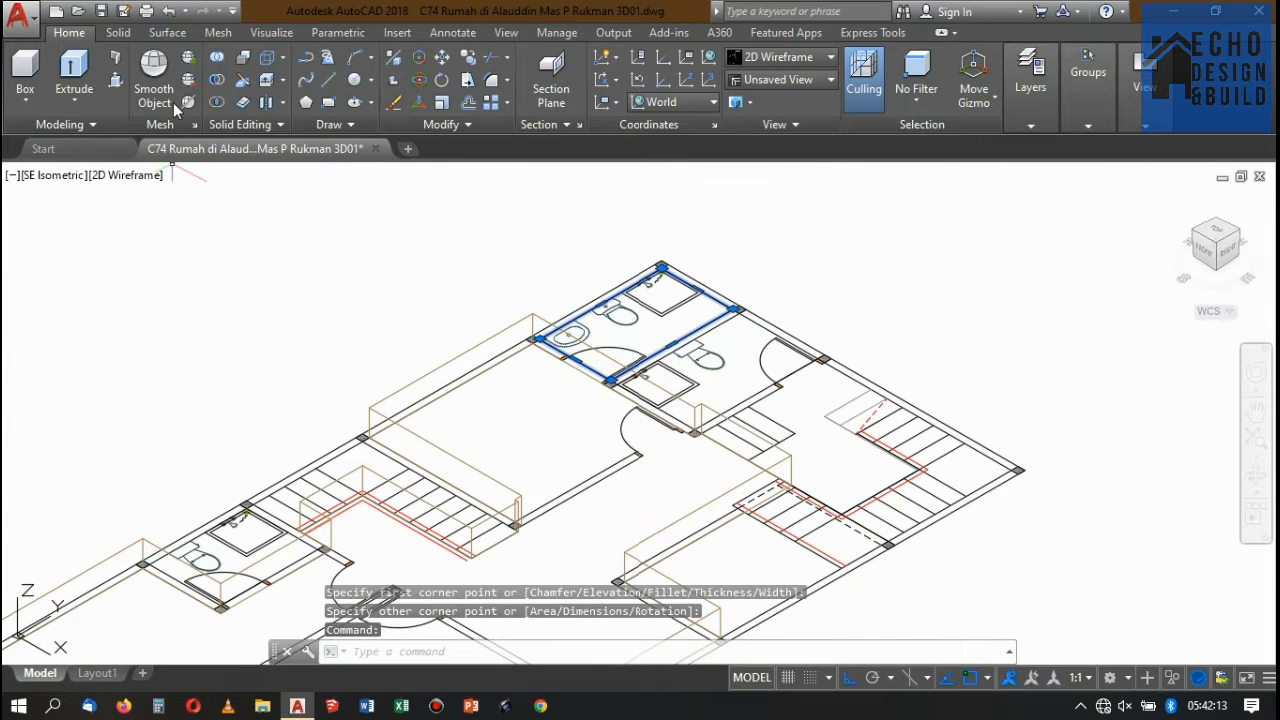
click(73, 70)
scroll(495, 300, up, 5)
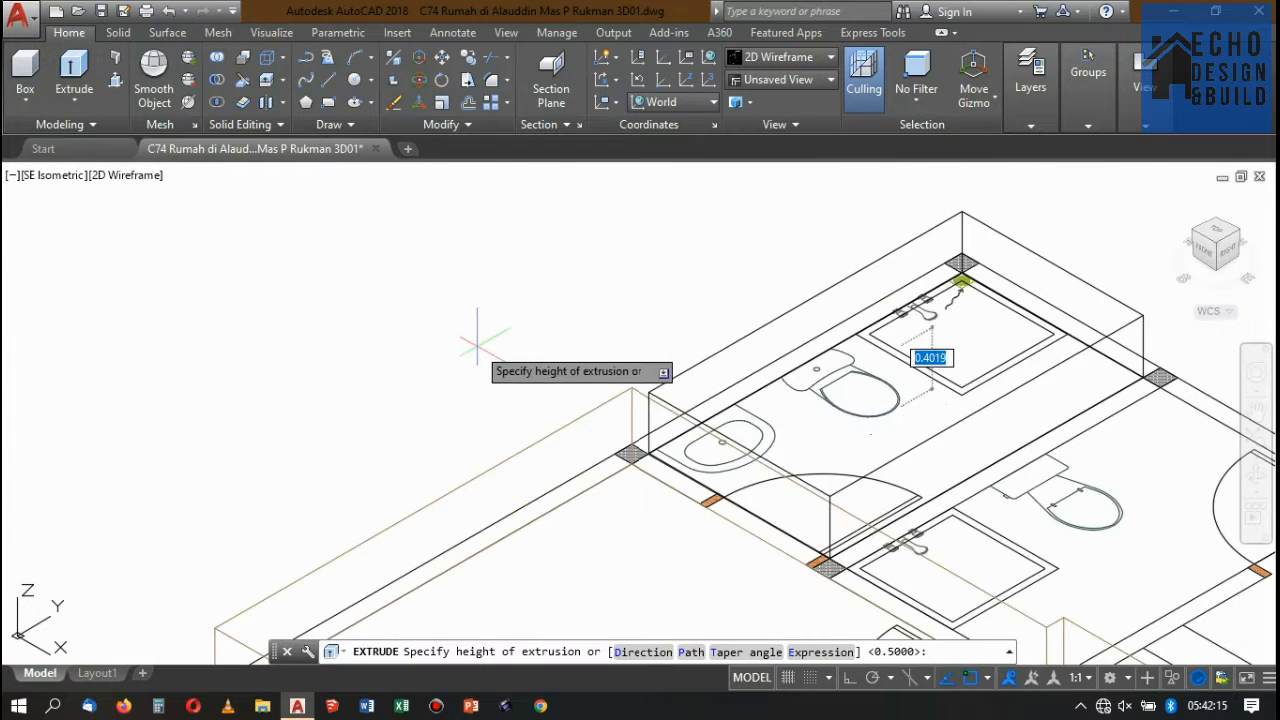
scroll(488, 336, up, 2)
scroll(489, 340, down, 2)
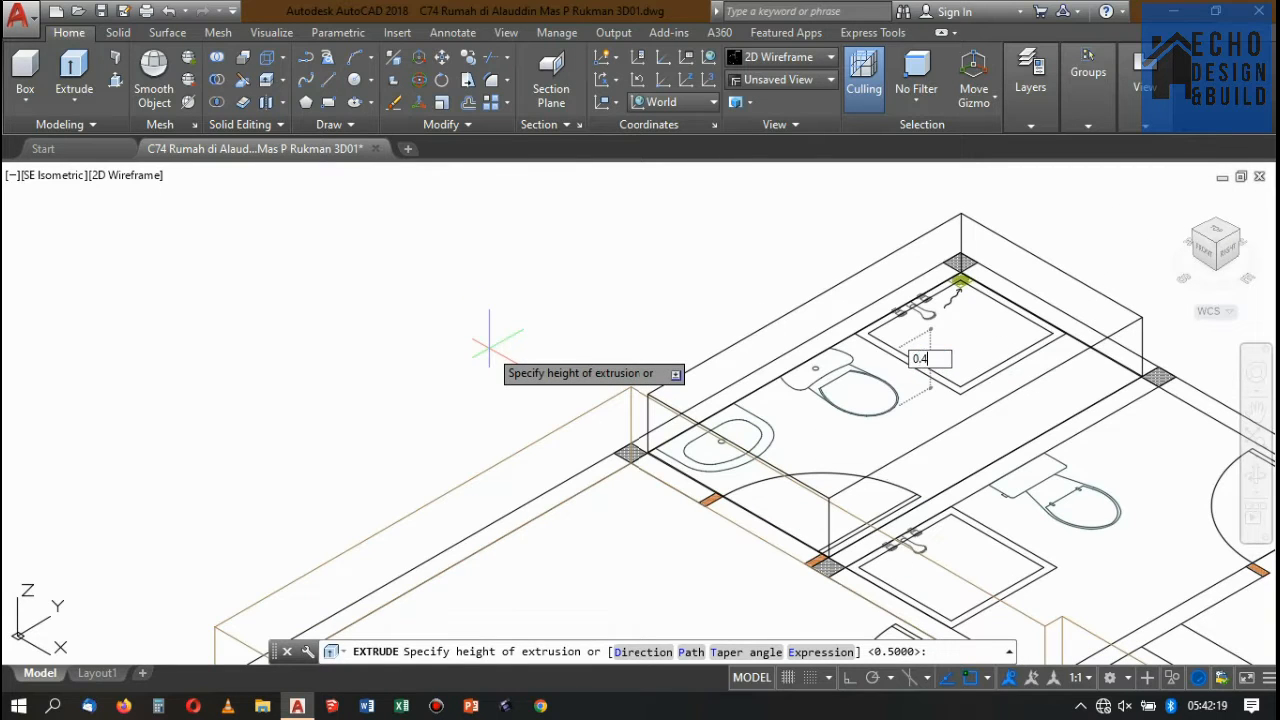
text(0.48)
key(Return)
scroll(560, 320, down, 10)
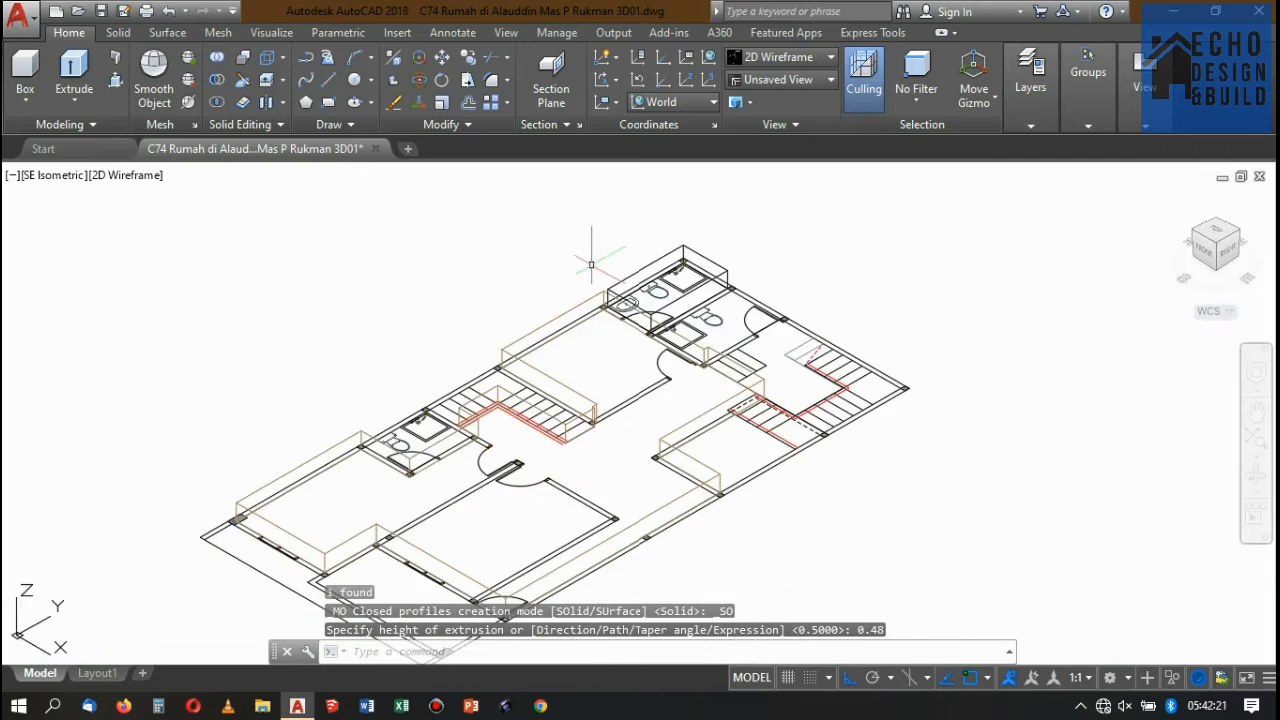
scroll(591, 338, up, 10)
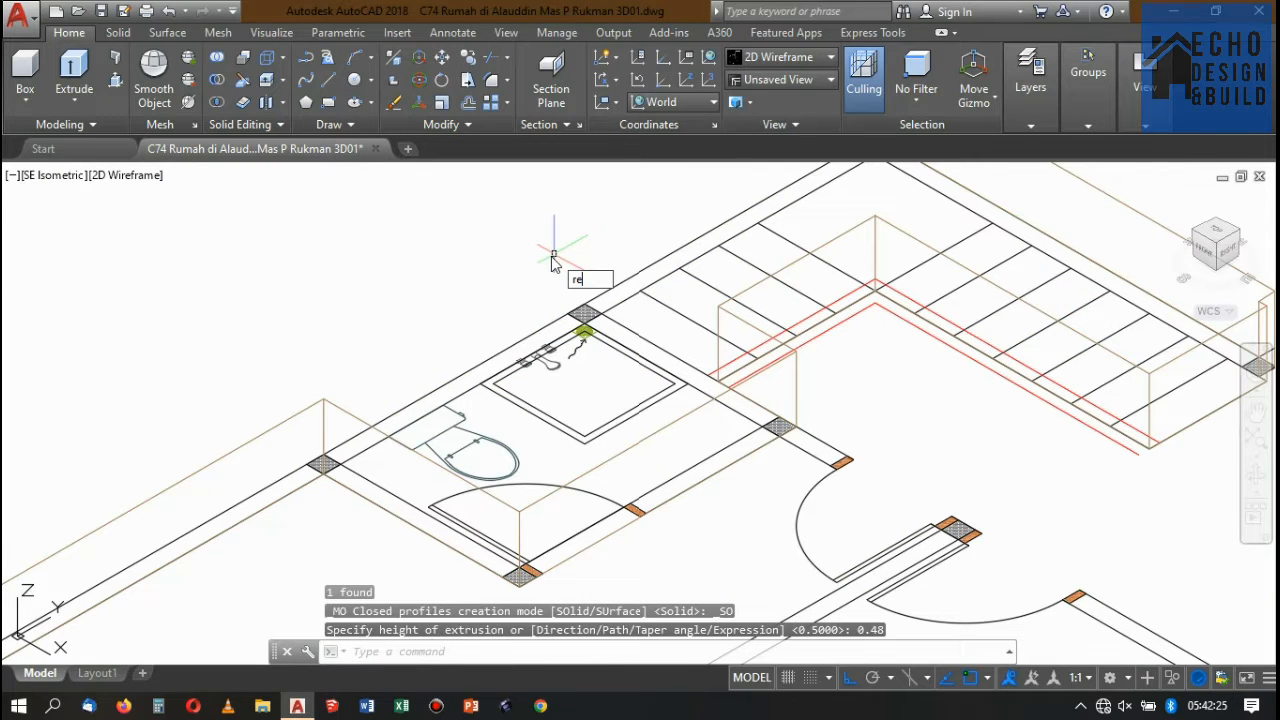
- Draw a rectangle over the bathroom beside the middle staircase, between its diagonally opposite inner corners
text(rec)
key(Return)
scroll(551, 267, up, 3)
click(606, 366)
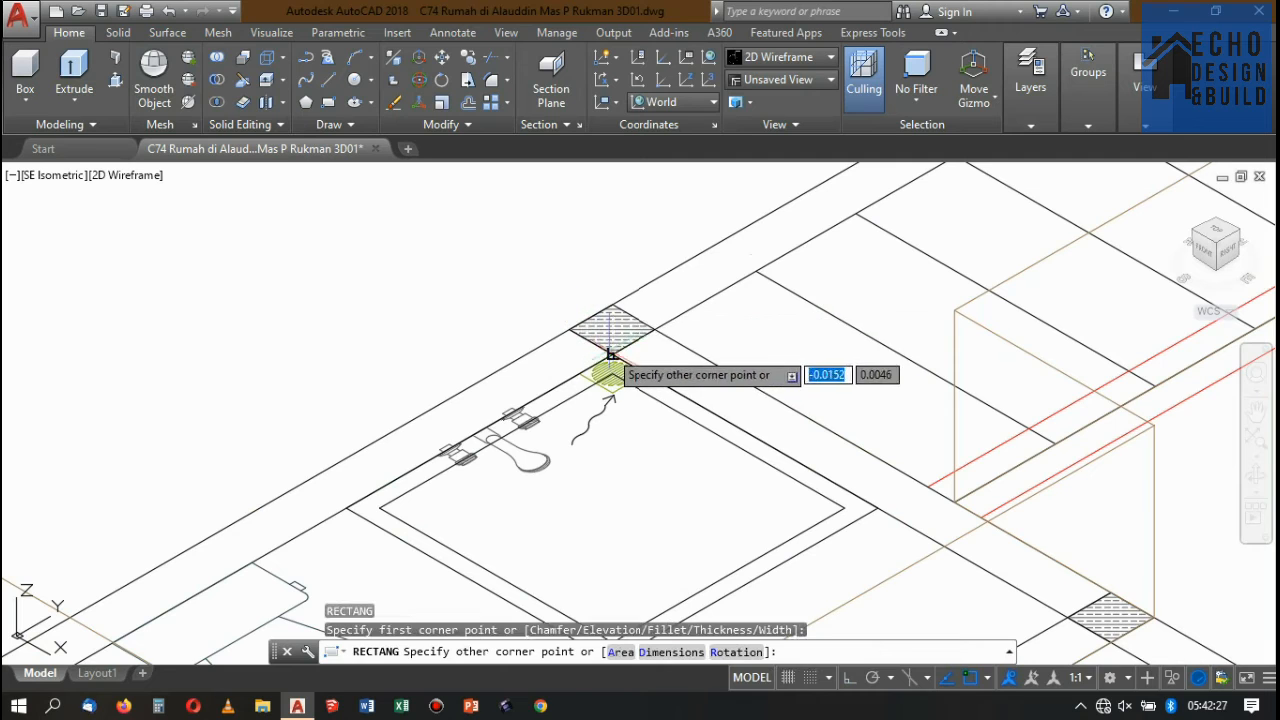
scroll(655, 270, down, 4)
scroll(632, 364, up, 9)
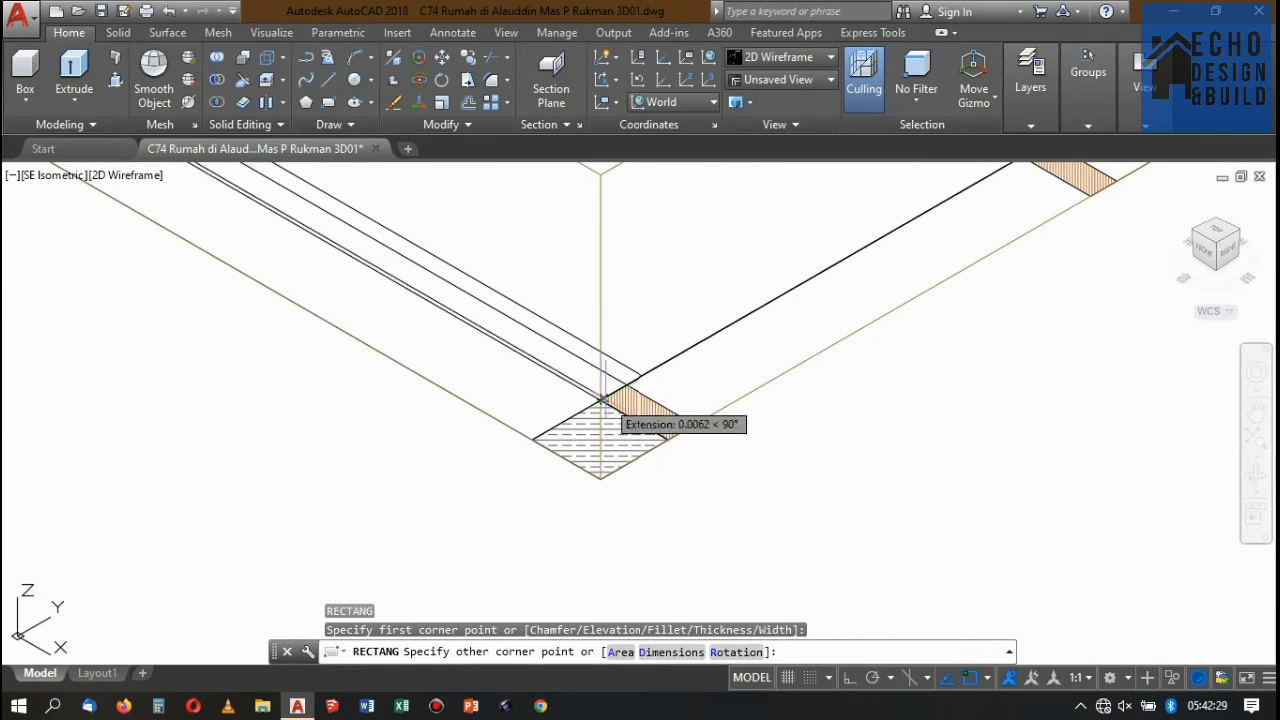
click(604, 400)
click(605, 395)
- Extrude the rectangle of the bathroom beside the middle staircase to a height of 0.48
click(715, 333)
scroll(715, 333, down, 6)
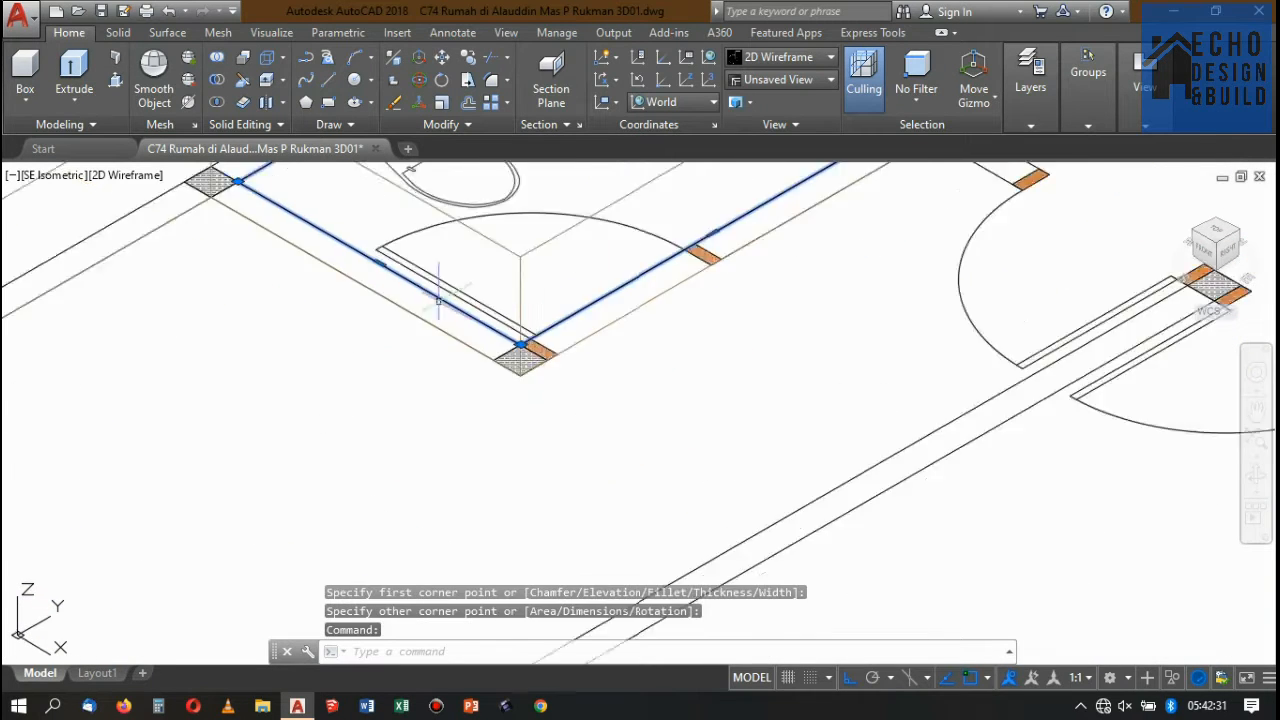
click(88, 64)
scroll(580, 425, down, 6)
scroll(676, 300, up, 6)
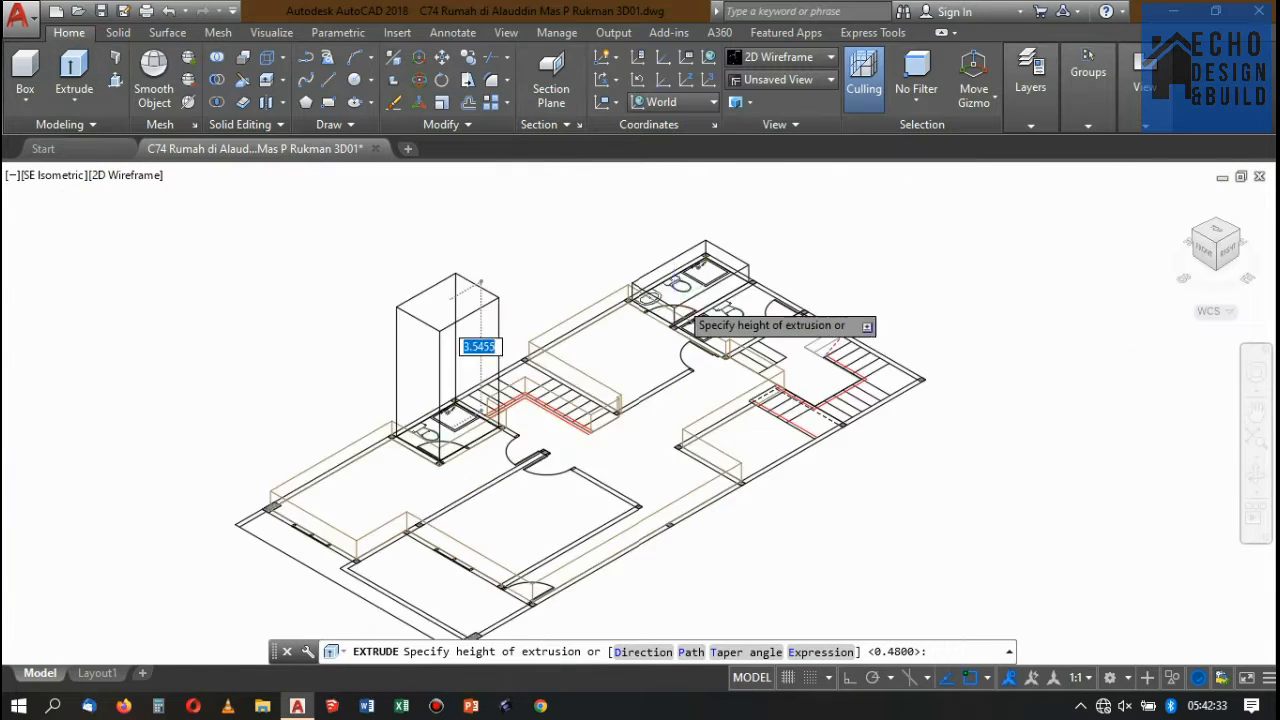
scroll(555, 254, down, 8)
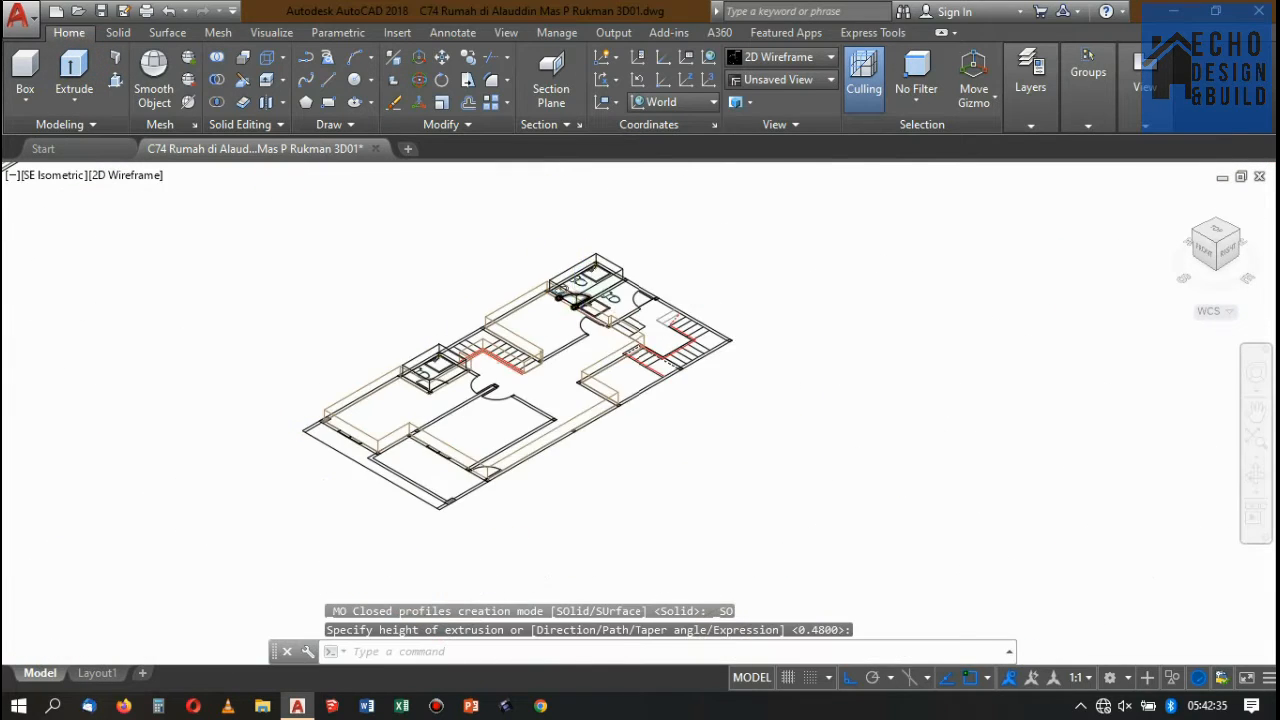
- Examine the remaining rear bathroom and the rear staircase area in the plan with three bathrooms for missing floor solids
scroll(603, 315, up, 3)
scroll(603, 315, up, 3)
scroll(603, 306, down, 4)
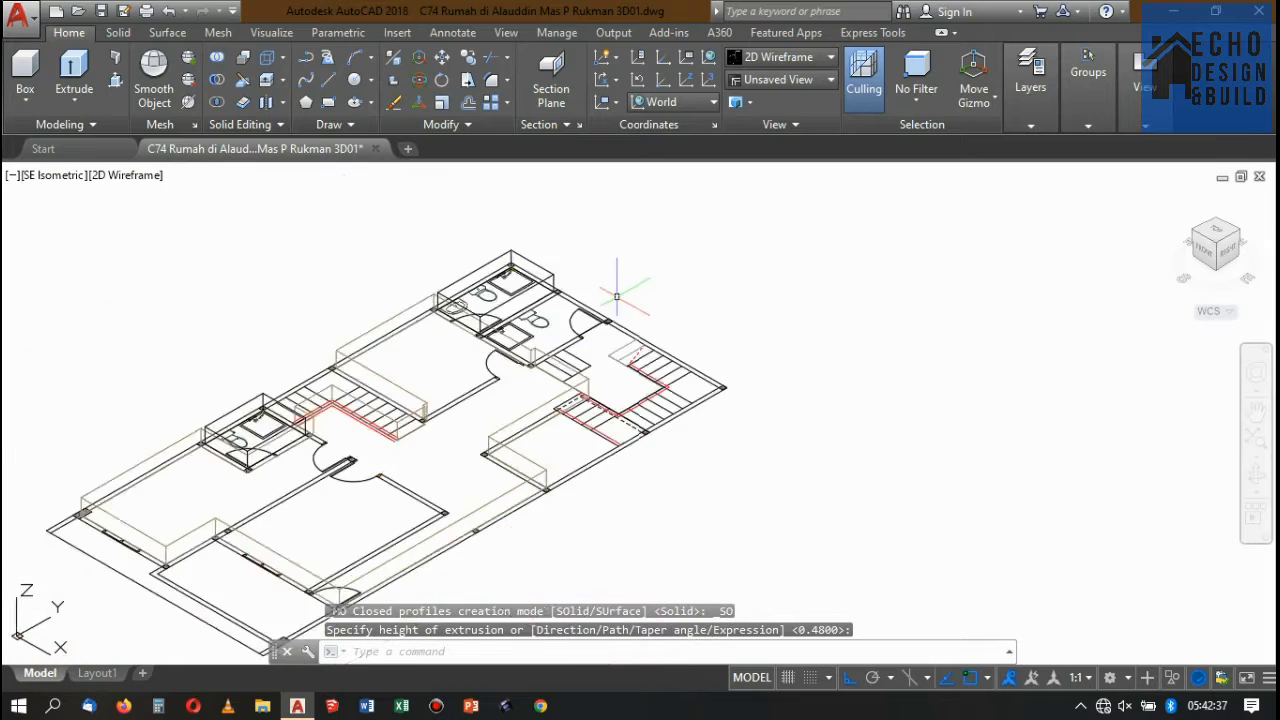
scroll(620, 297, up, 3)
scroll(610, 290, down, 3)
scroll(641, 291, up, 5)
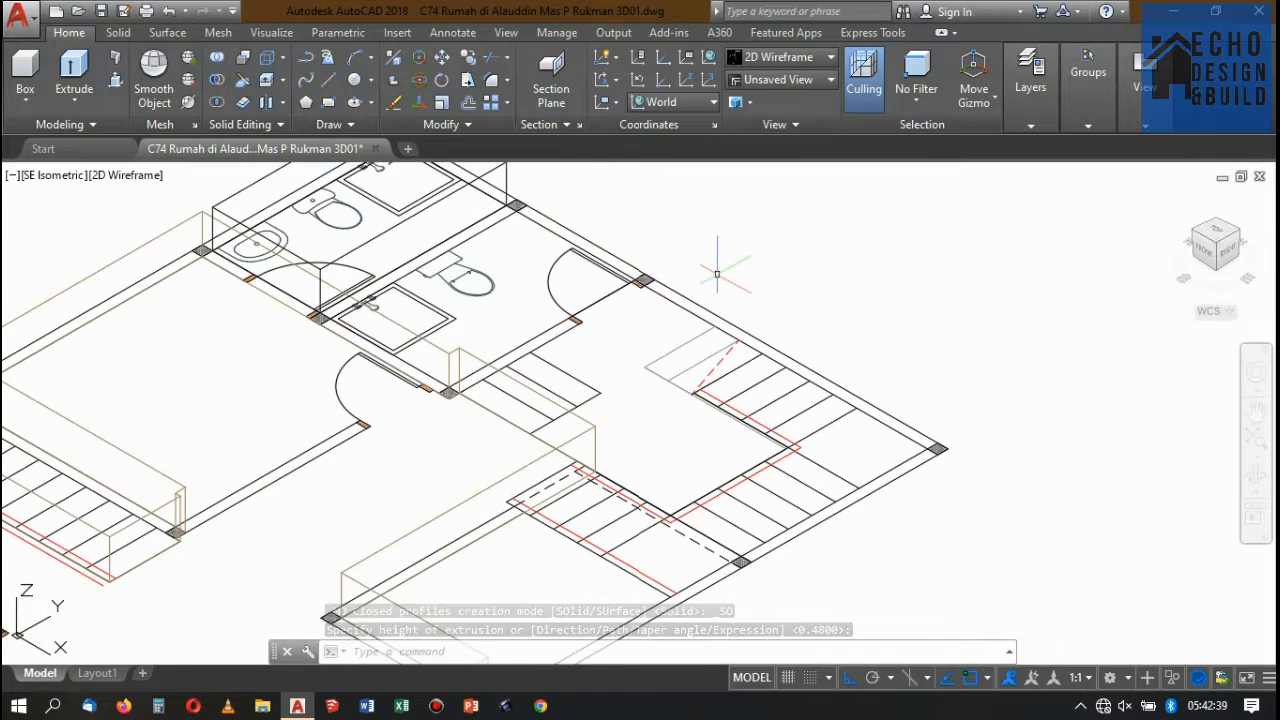
scroll(757, 271, down, 3)
scroll(745, 297, up, 3)
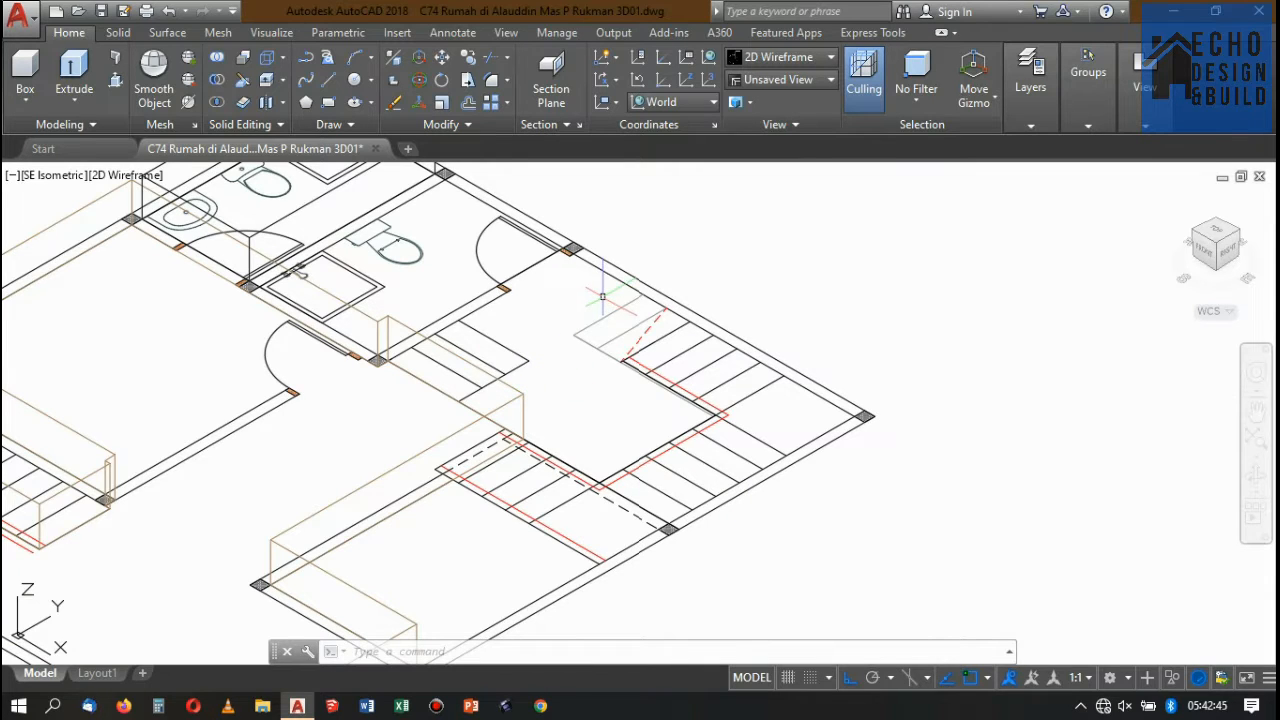
- Find the section drawings and compare the floor levels in sections Potongan E-E and Potongan F-F
scroll(656, 308, down, 10)
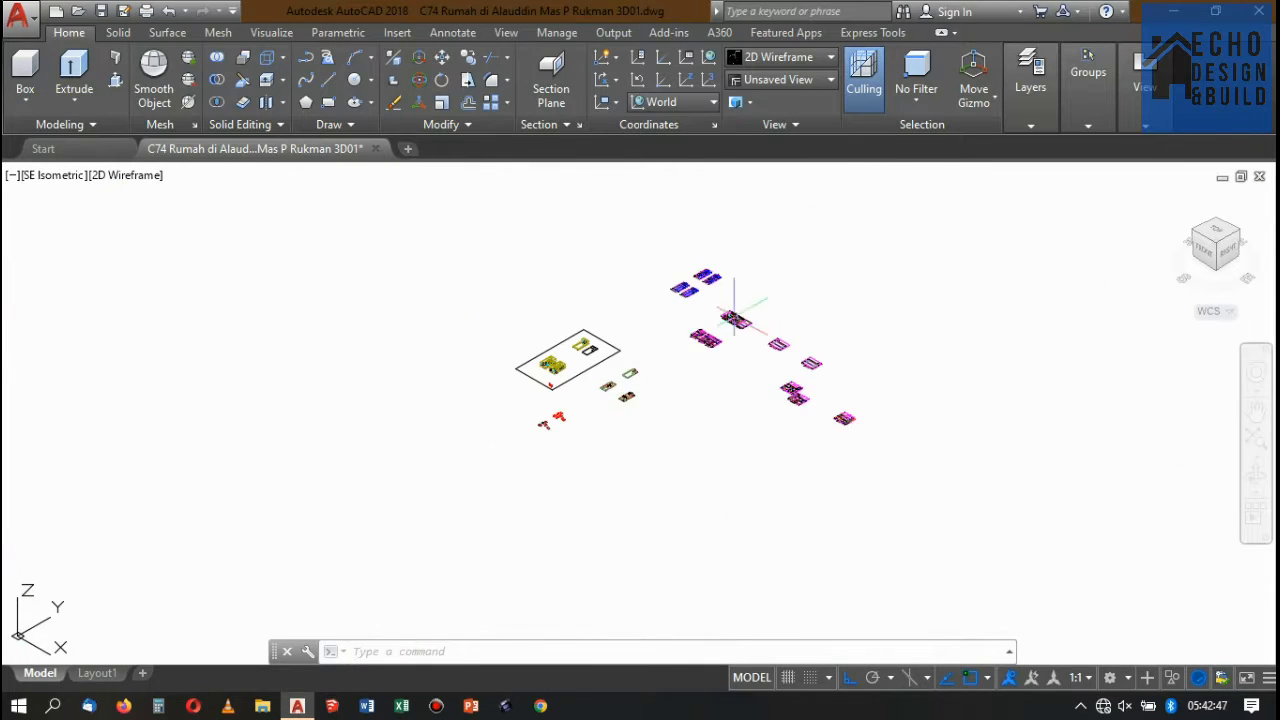
scroll(687, 325, up, 5)
scroll(640, 340, down, 5)
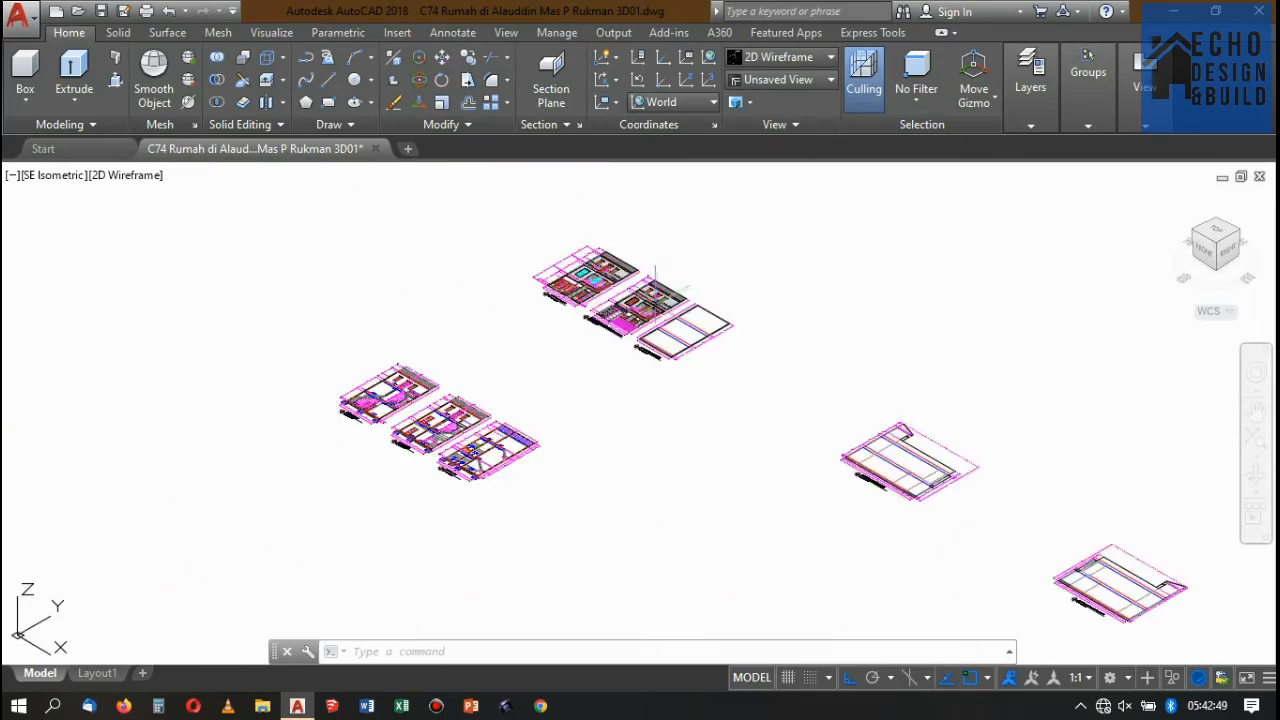
scroll(610, 340, up, 5)
scroll(588, 280, up, 5)
scroll(620, 320, down, 5)
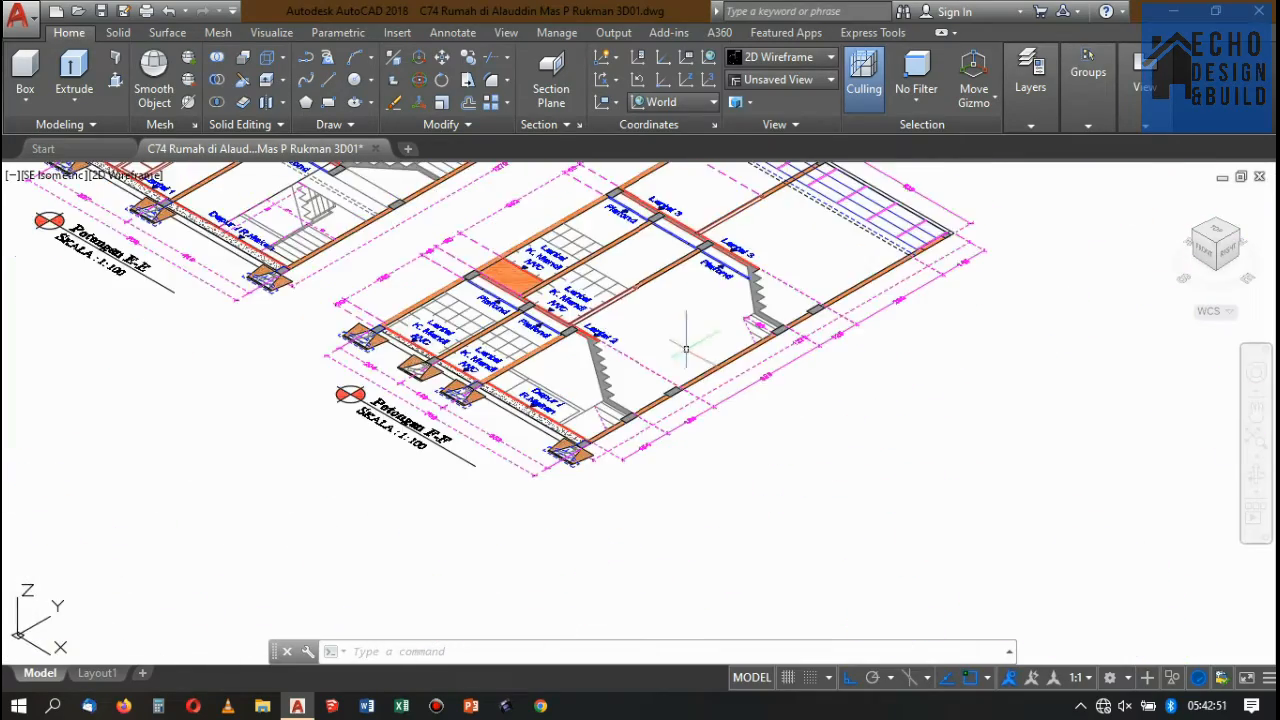
scroll(660, 345, up, 6)
scroll(578, 302, down, 6)
scroll(578, 302, up, 5)
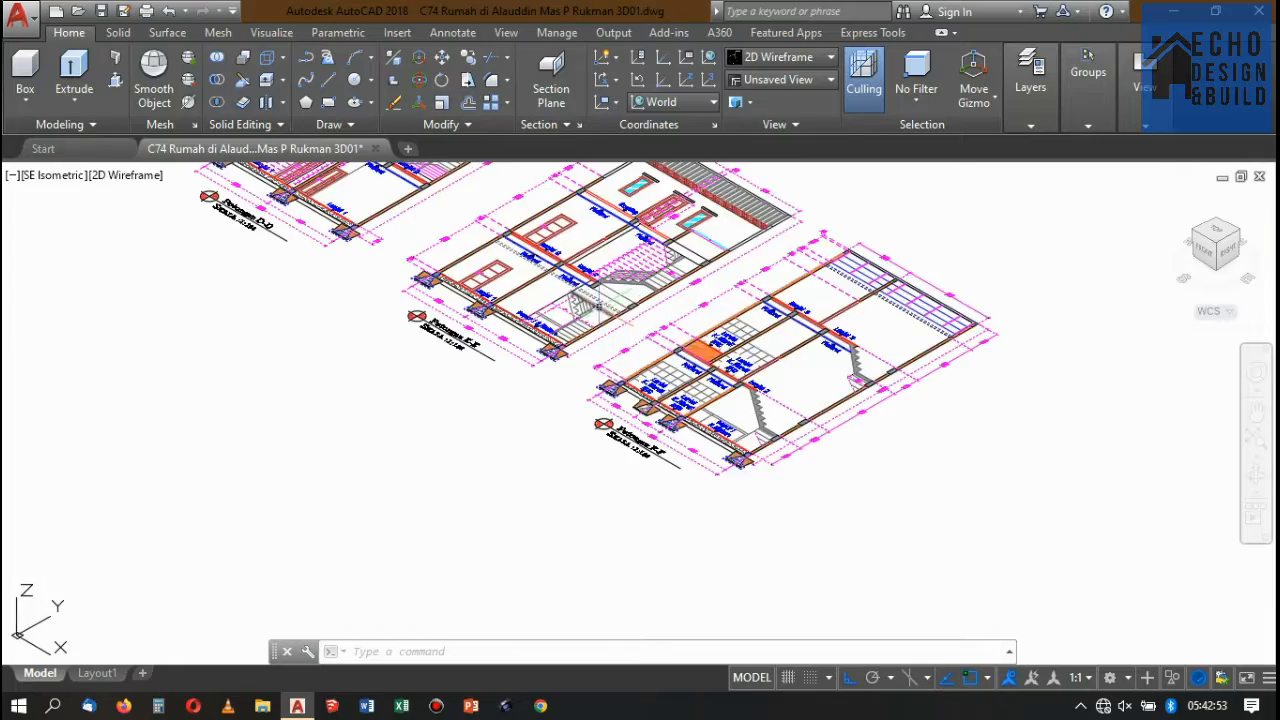
scroll(565, 293, up, 3)
scroll(580, 280, down, 6)
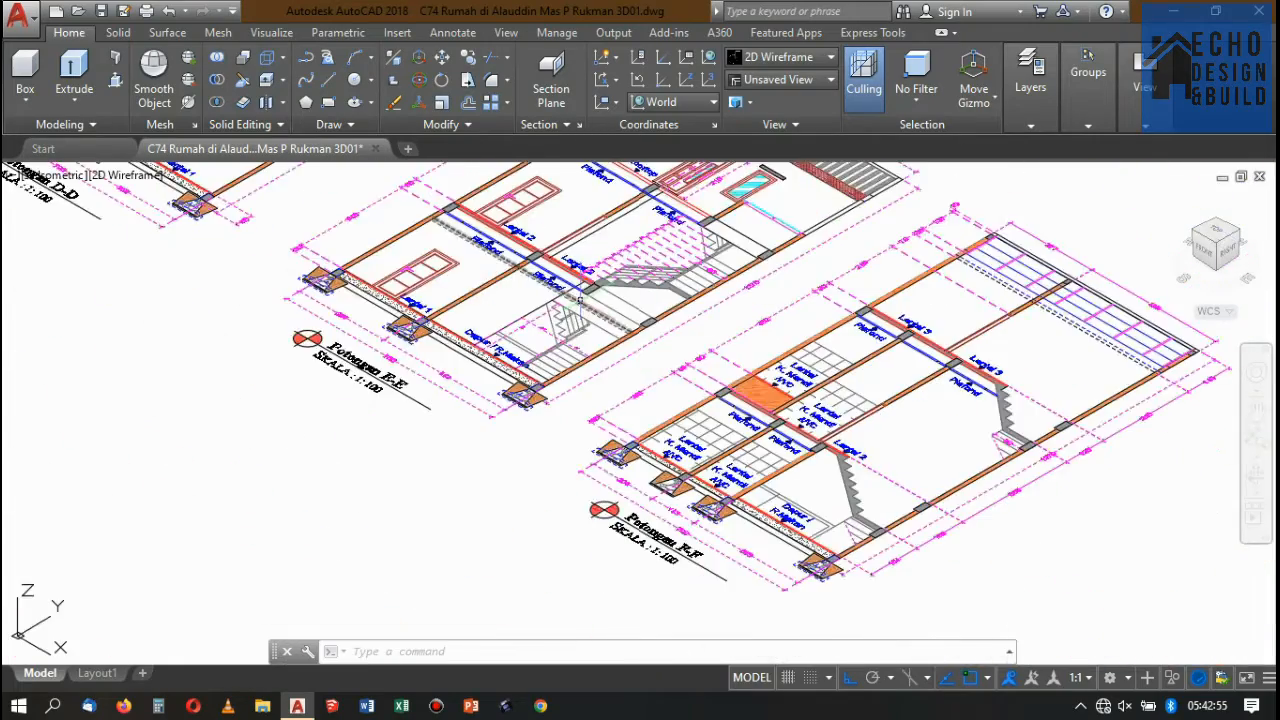
- Examine the bathroom floors, the Lantai 2 slab and the stairs in section Potongan F-F
scroll(578, 290, up, 4)
scroll(576, 287, down, 3)
scroll(576, 287, up, 4)
scroll(600, 300, down, 4)
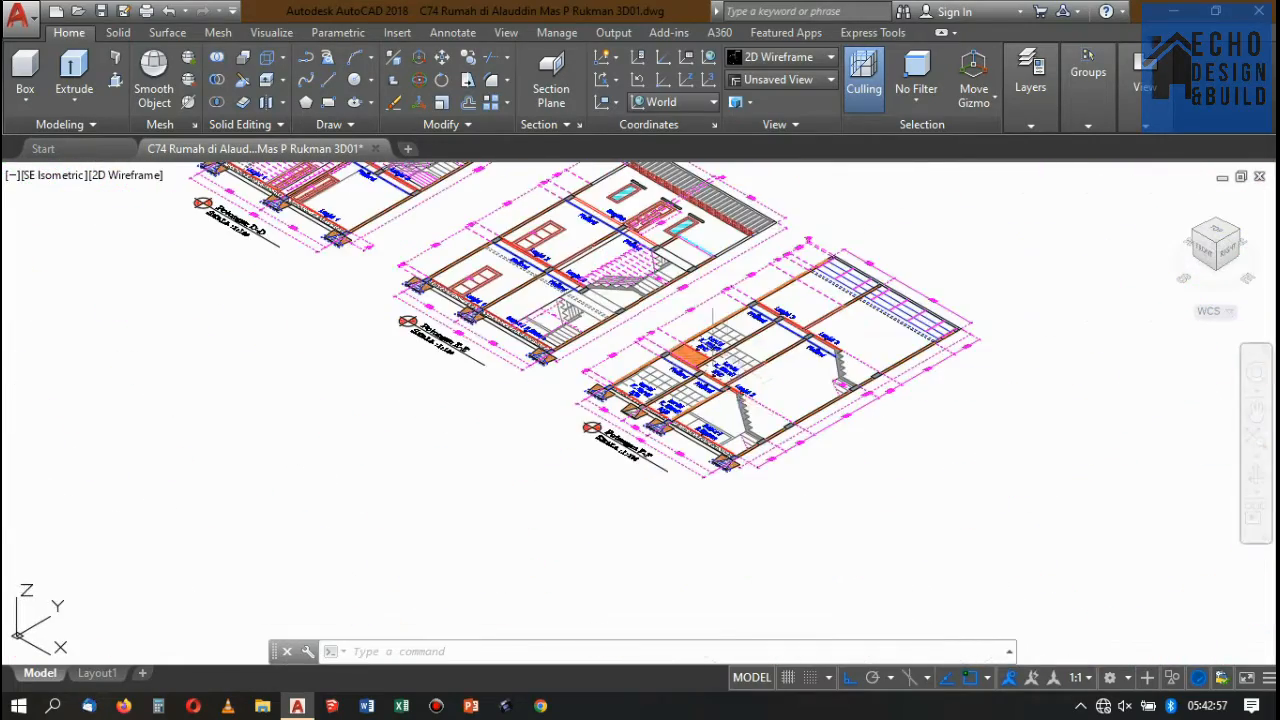
scroll(736, 337, up, 6)
scroll(736, 337, down, 6)
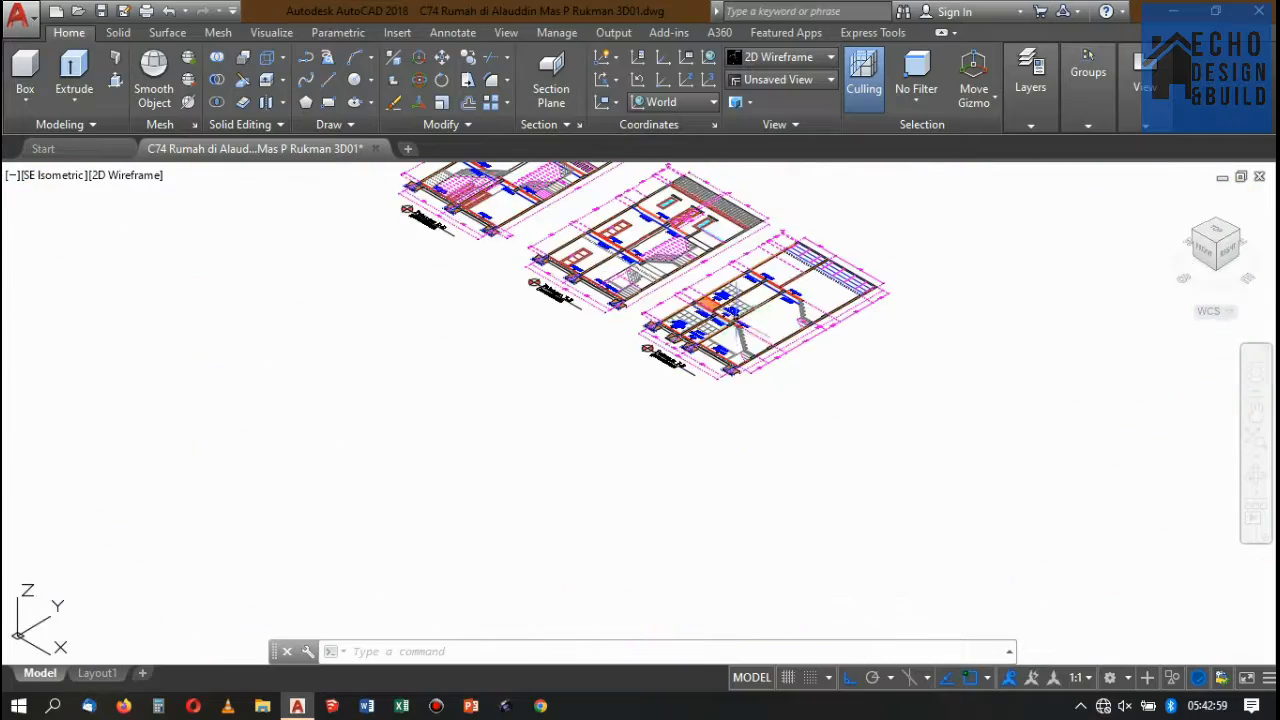
scroll(736, 320, up, 6)
scroll(736, 320, up, 2)
scroll(731, 343, down, 5)
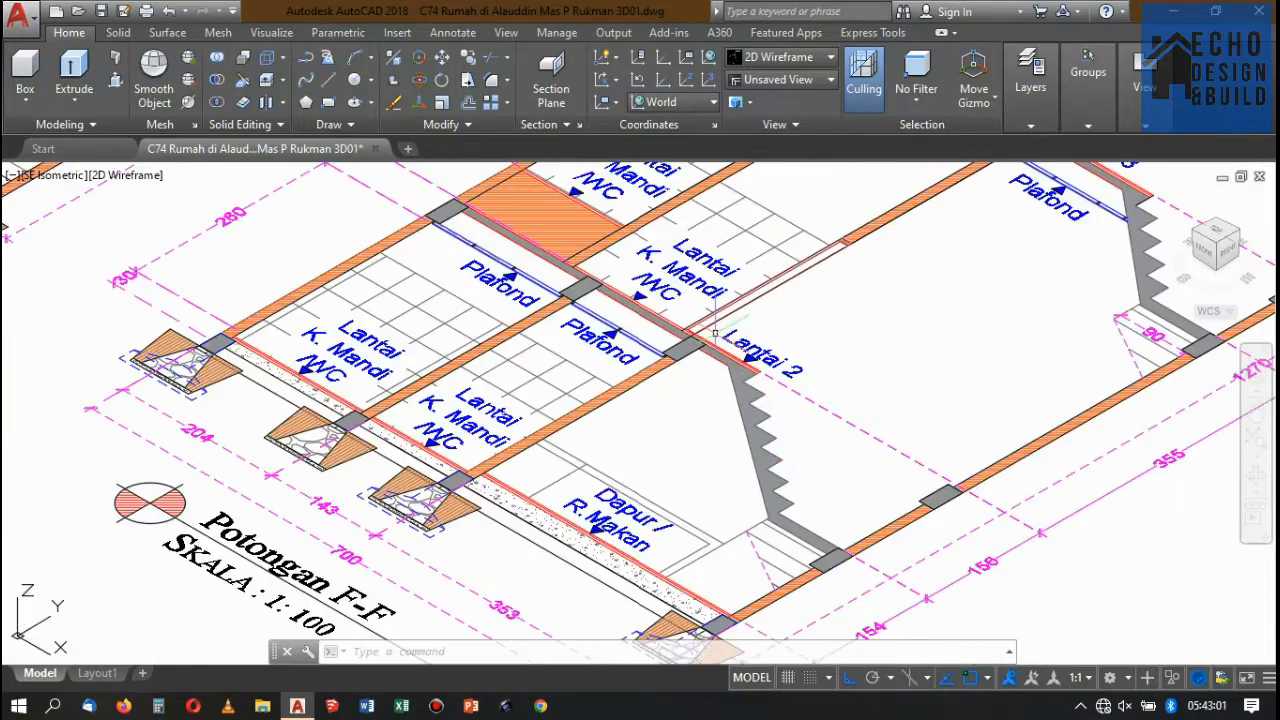
- Add a linear dimension from the Lantai 2 slab's underside to its finished floor surface at the stairs in Potongan F-F
scroll(720, 330, up, 6)
scroll(610, 305, down, 3)
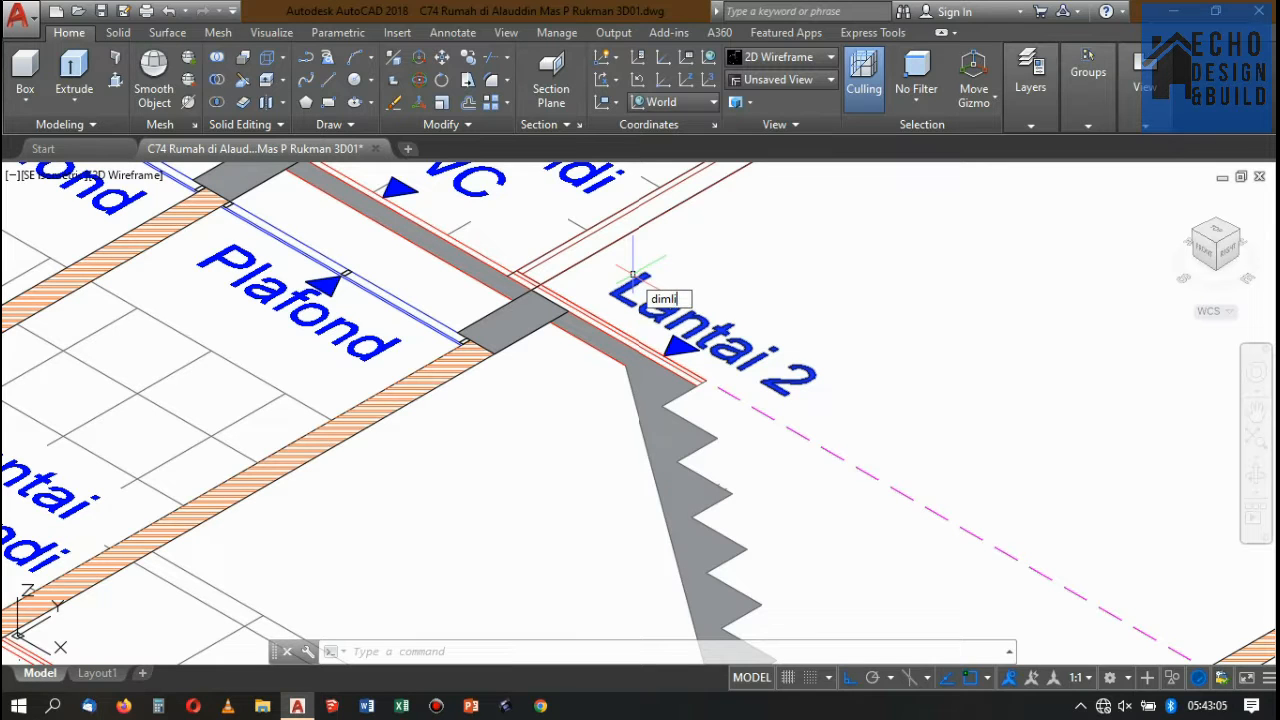
key(space)
scroll(547, 313, up, 6)
click(552, 335)
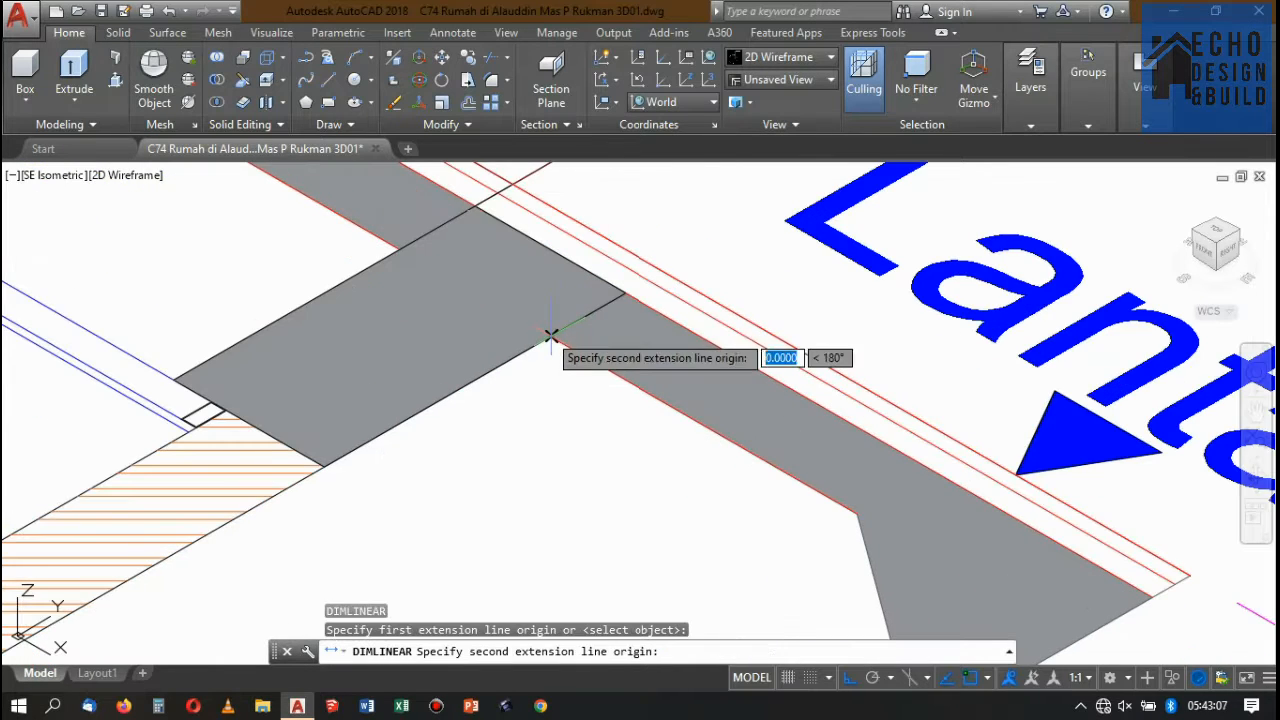
scroll(663, 280, down, 8)
scroll(753, 313, up, 5)
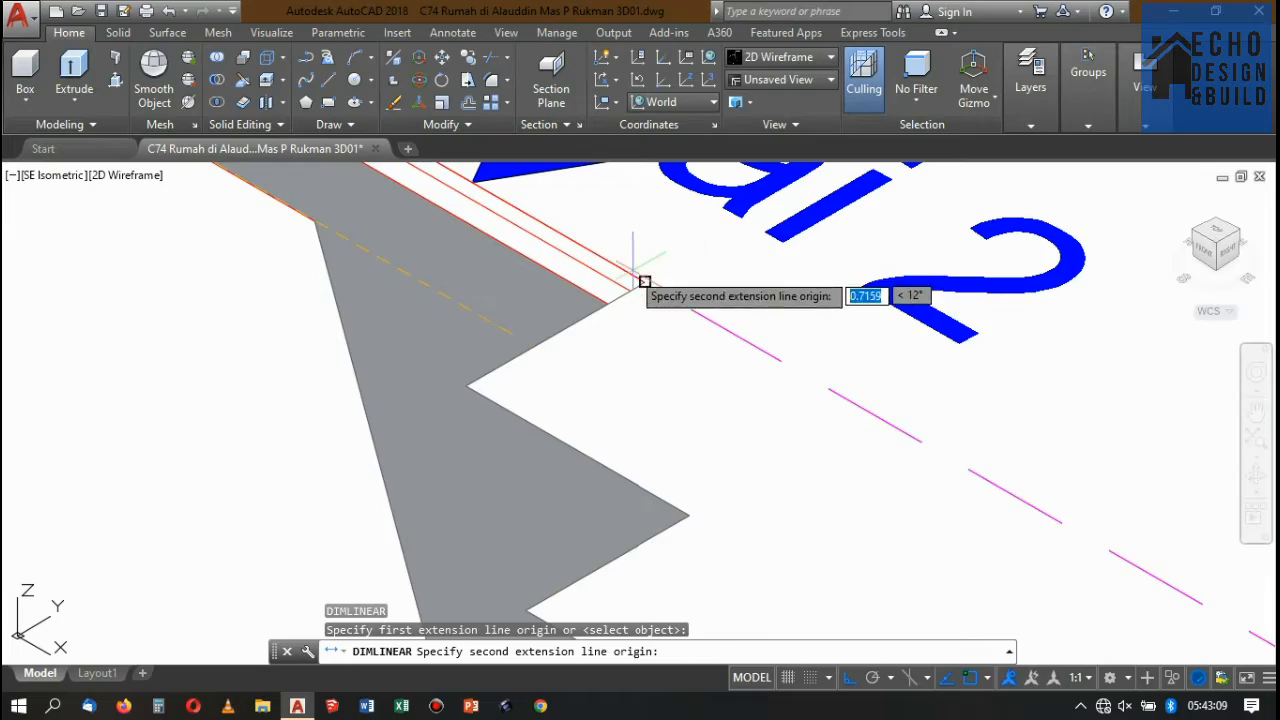
click(644, 282)
scroll(657, 286, down, 5)
scroll(800, 330, up, 6)
click(772, 310)
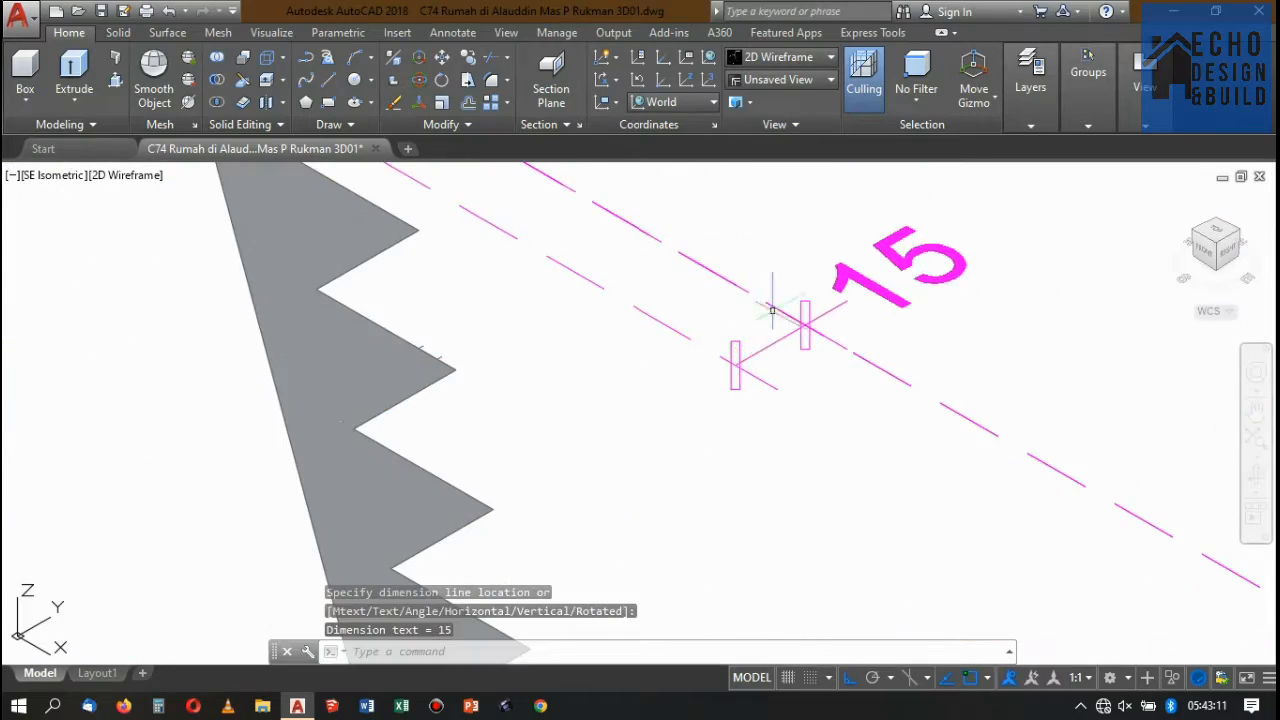
- Look over the upper-floor models and examine the bathrooms and rear staircase in the three-bathroom plan again
scroll(772, 310, down, 6)
scroll(820, 280, up, 5)
scroll(760, 295, down, 10)
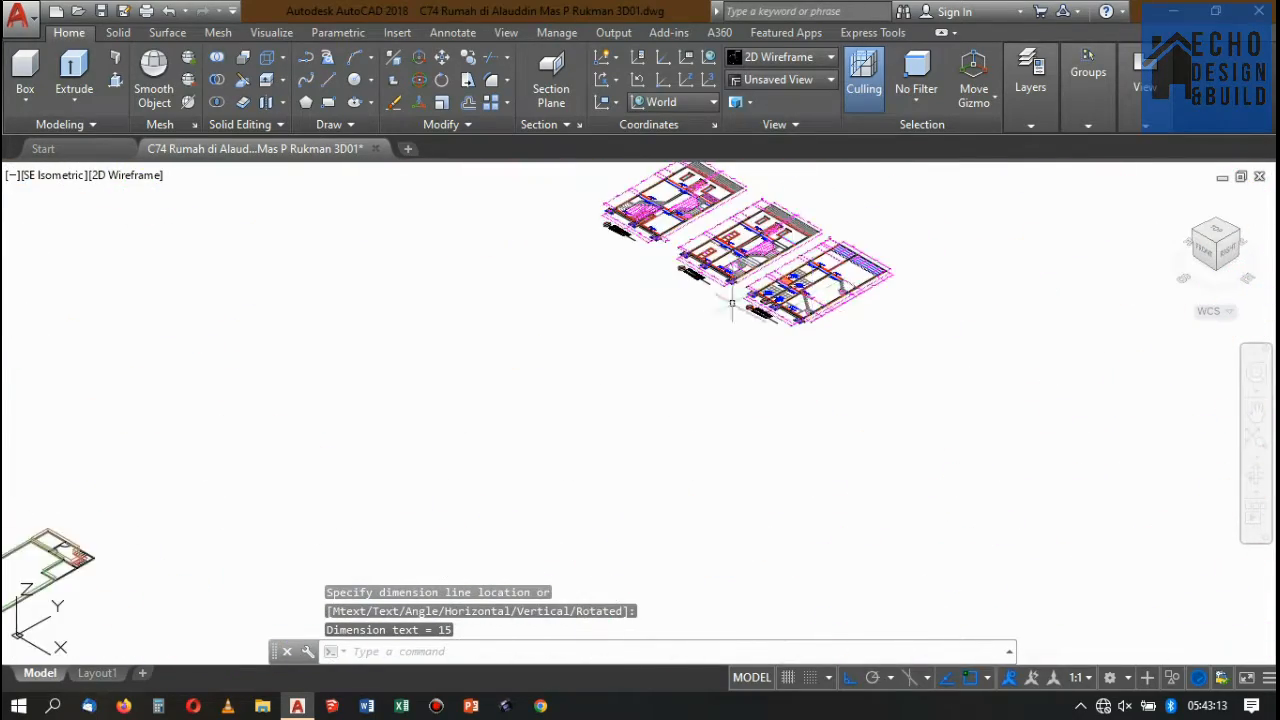
scroll(732, 302, down, 3)
scroll(600, 300, up, 8)
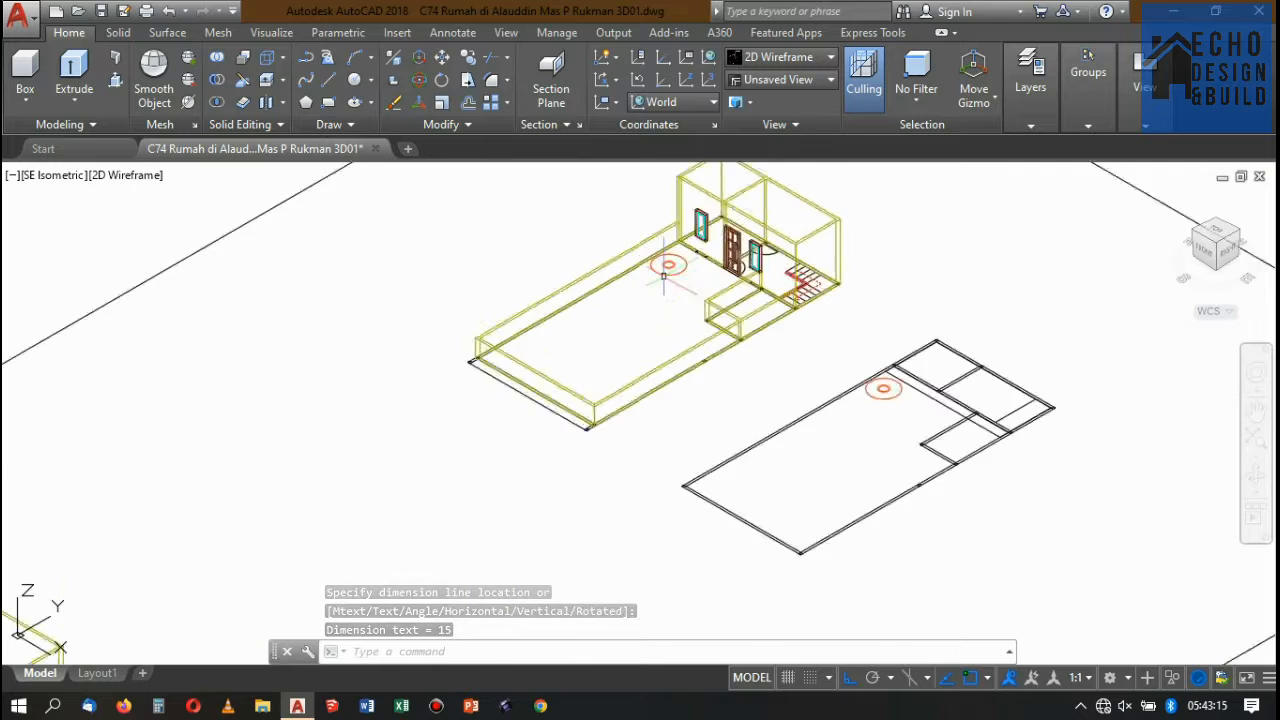
scroll(663, 275, down, 6)
scroll(727, 260, up, 3)
scroll(735, 265, down, 3)
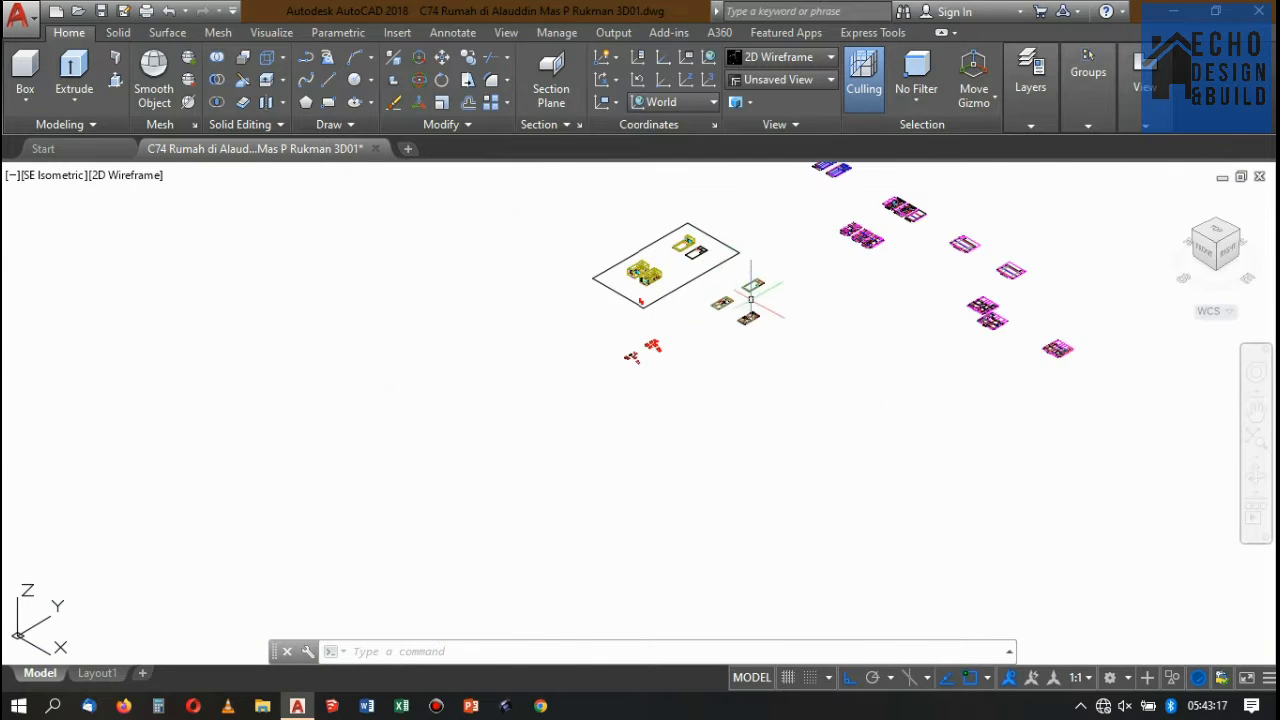
scroll(790, 360, up, 10)
scroll(619, 278, down, 4)
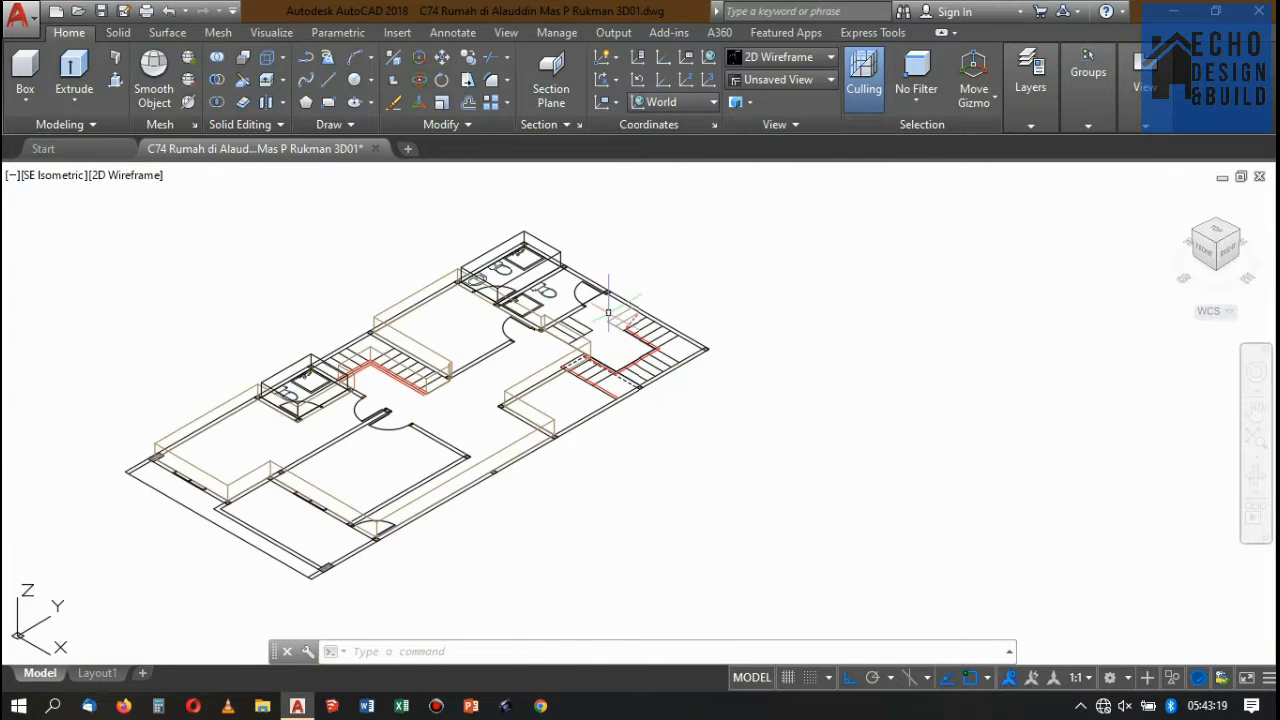
scroll(625, 275, up, 4)
scroll(640, 270, down, 4)
scroll(663, 259, up, 5)
scroll(663, 259, down, 5)
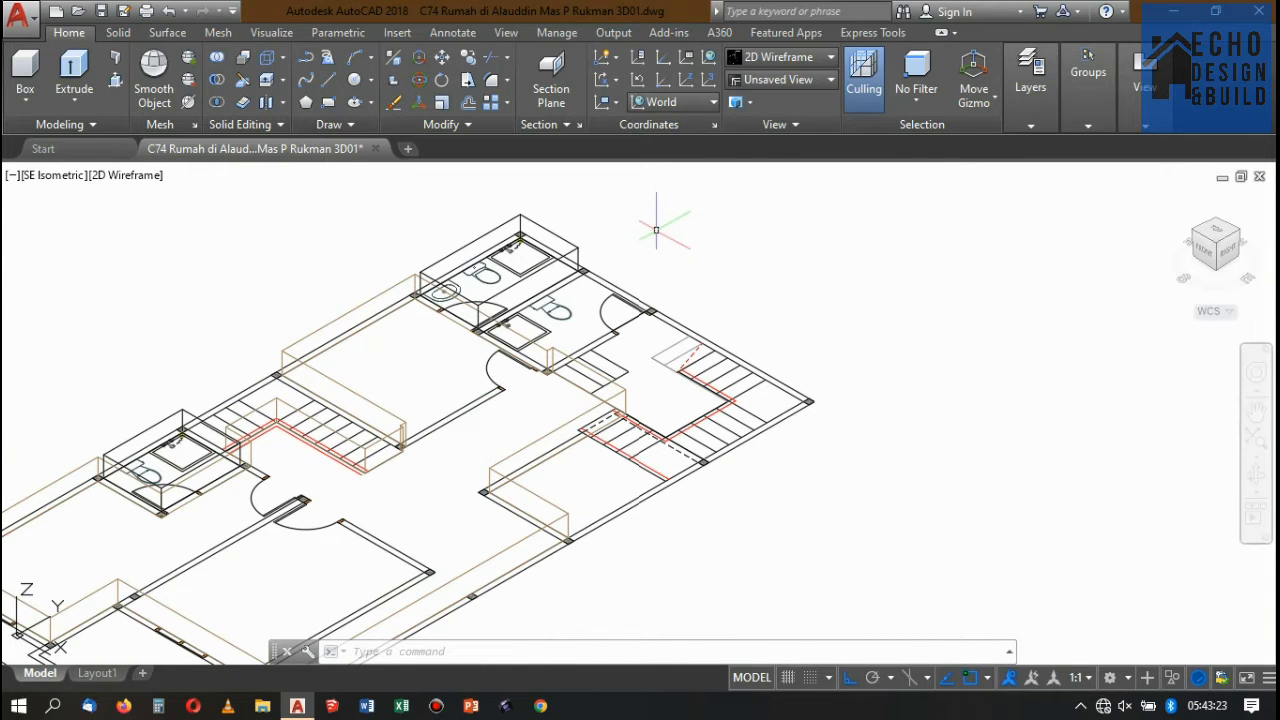
- Check the bathroom and floor levels in section Potongan A-A and the section drawn beside it
scroll(663, 239, down, 8)
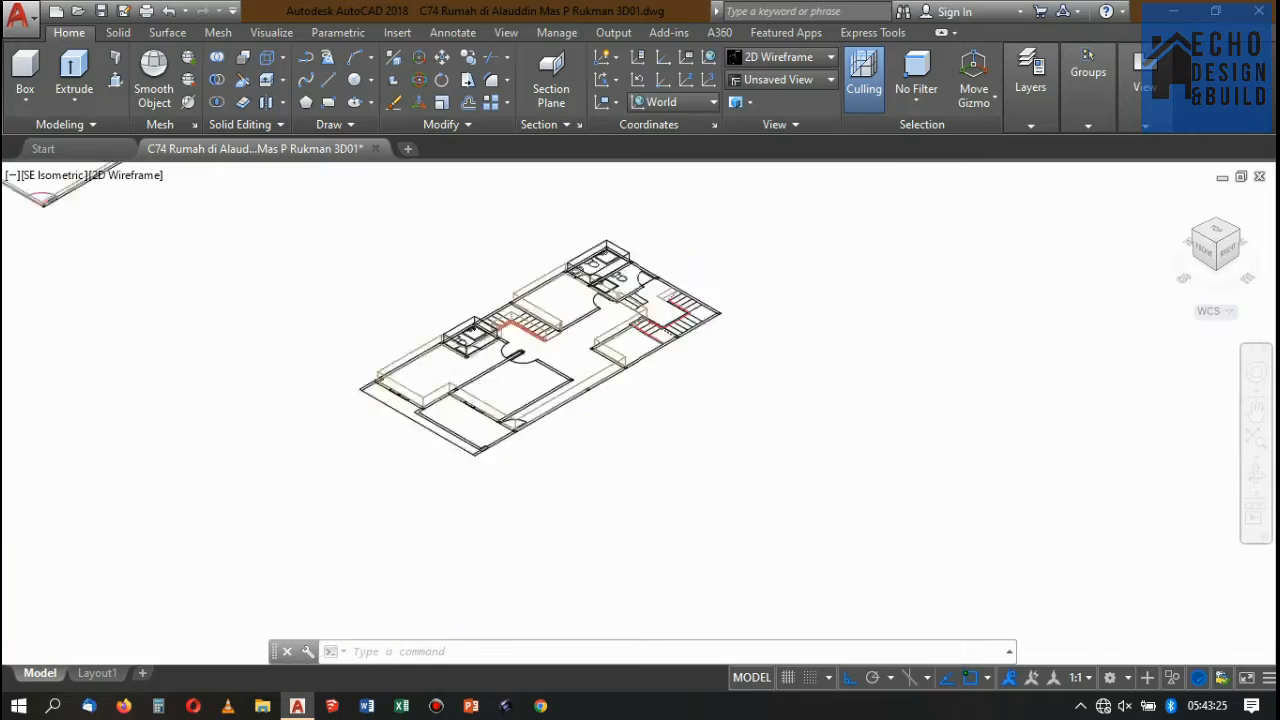
scroll(800, 322, up, 6)
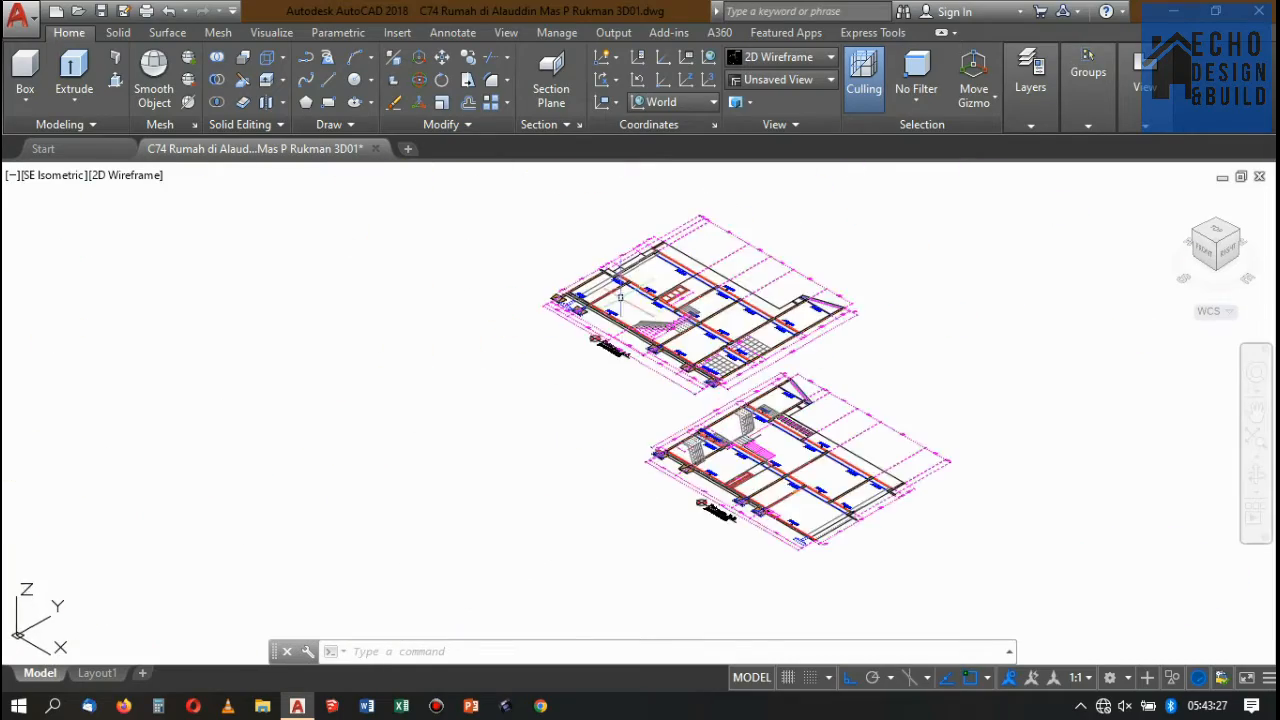
scroll(800, 322, down, 3)
scroll(800, 322, up, 4)
scroll(732, 347, down, 3)
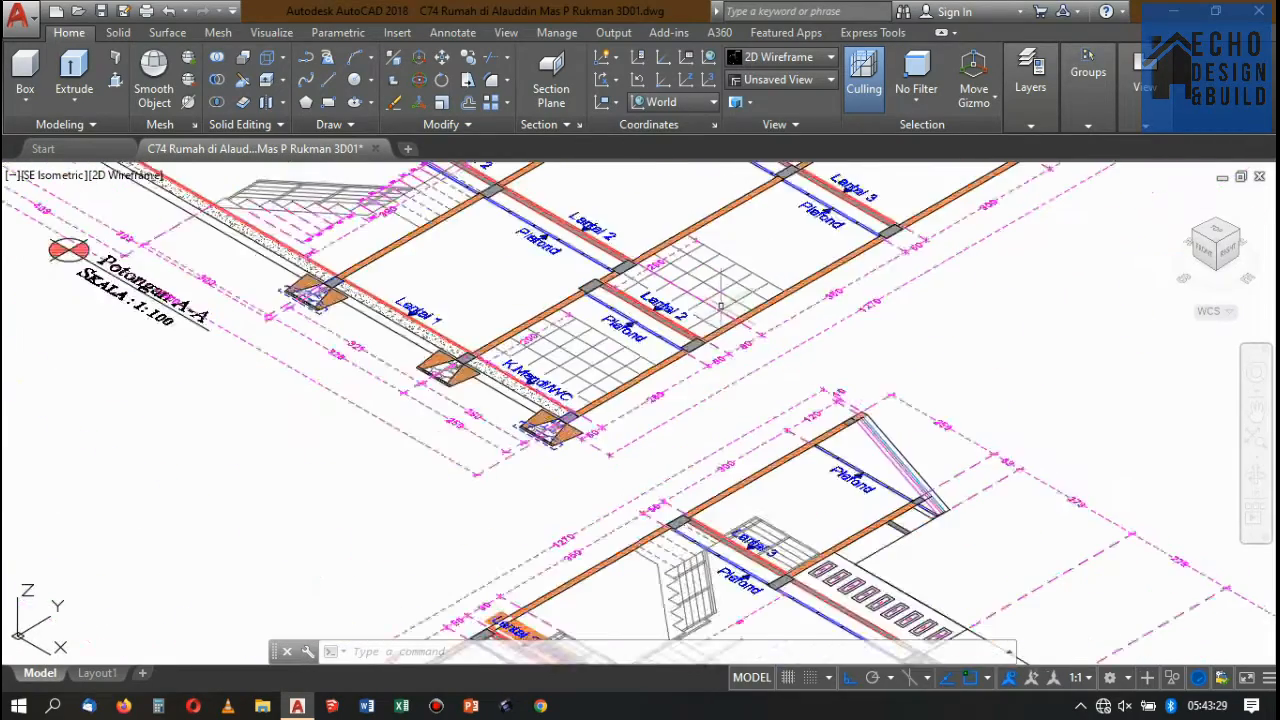
scroll(732, 347, up, 4)
scroll(733, 293, down, 10)
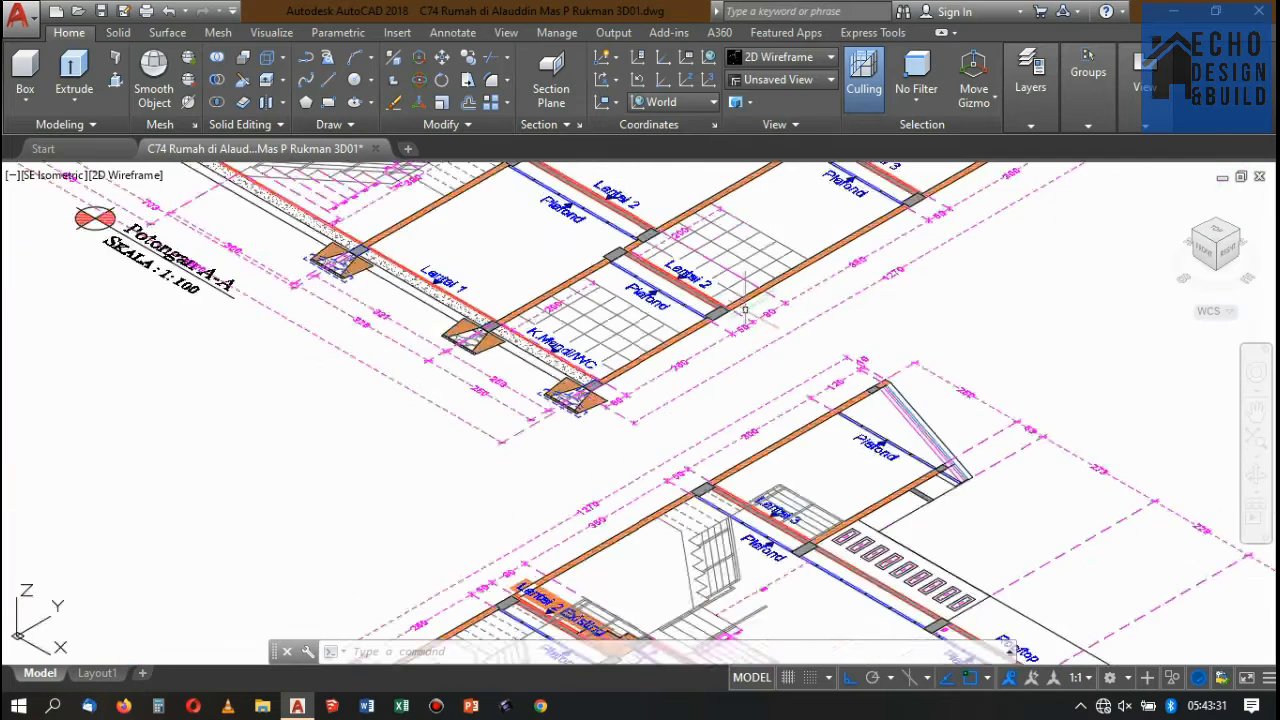
- Compare the wall models and floor plans across the site, ending at the unfilled rear bathroom of the three-bathroom plan
scroll(541, 265, up, 5)
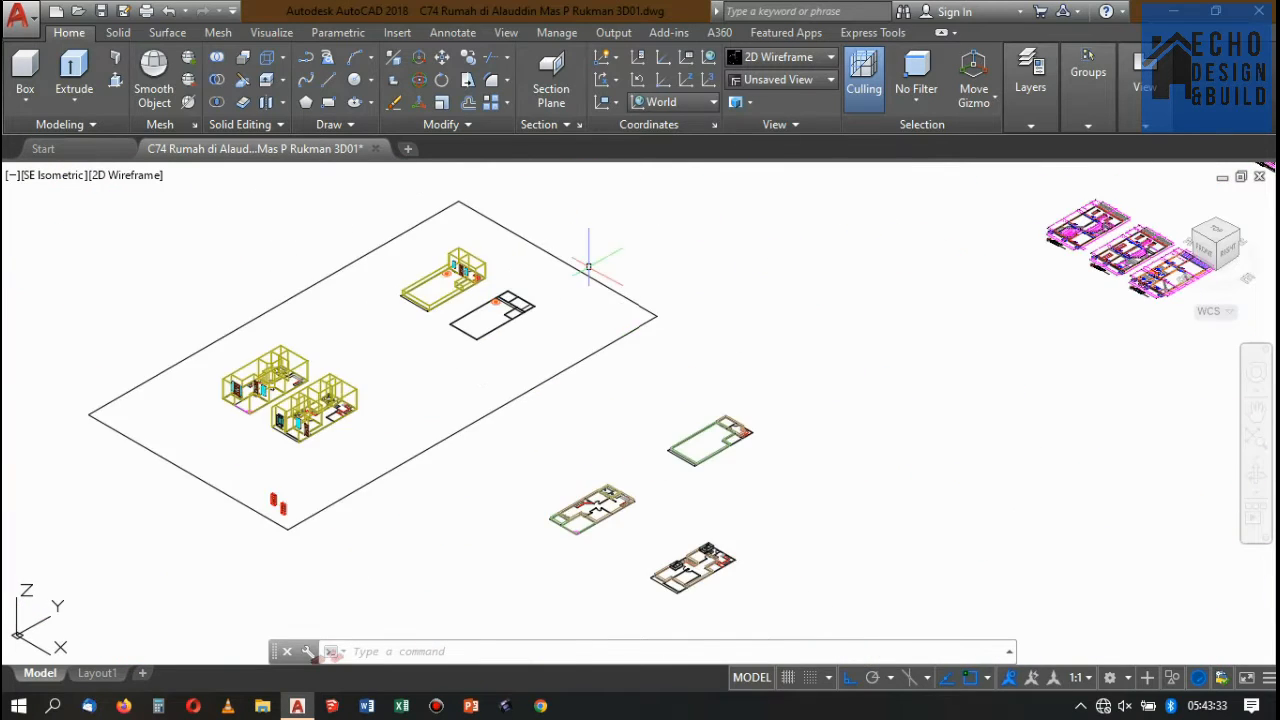
scroll(551, 280, down, 4)
scroll(572, 267, up, 3)
scroll(572, 267, up, 5)
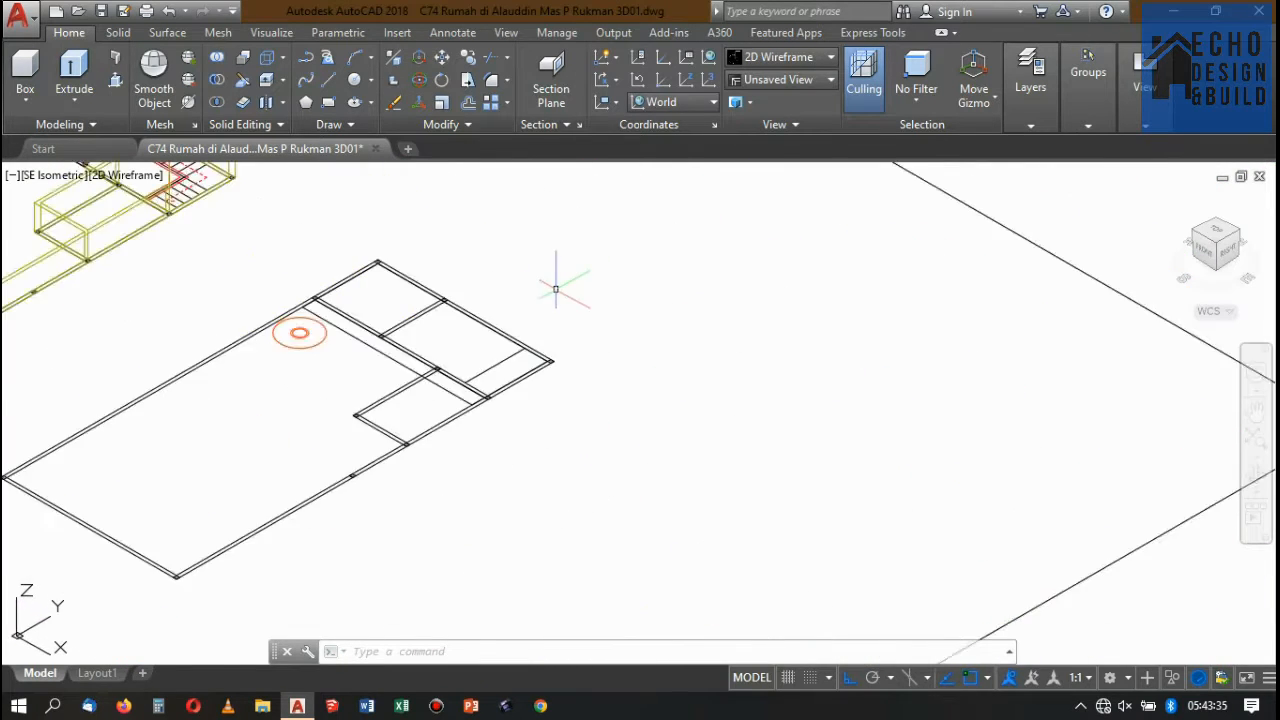
scroll(554, 286, down, 6)
scroll(571, 286, up, 9)
scroll(587, 243, down, 8)
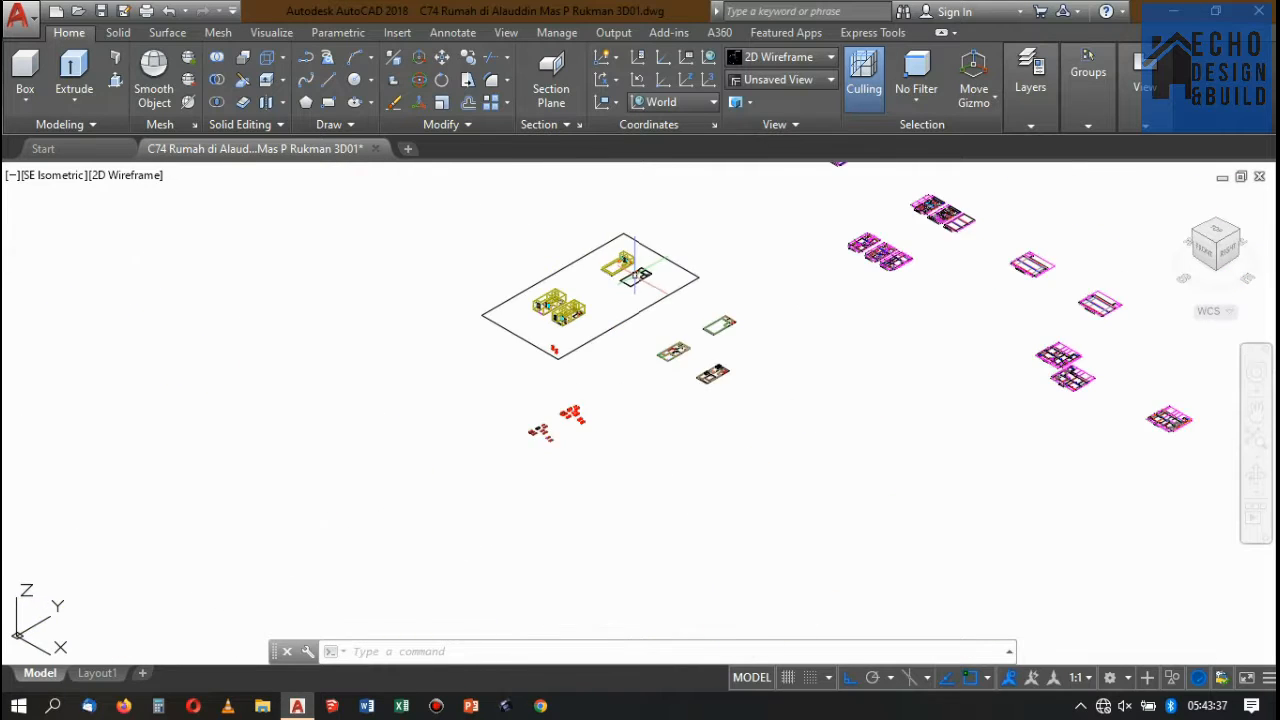
scroll(769, 291, up, 4)
scroll(700, 310, up, 9)
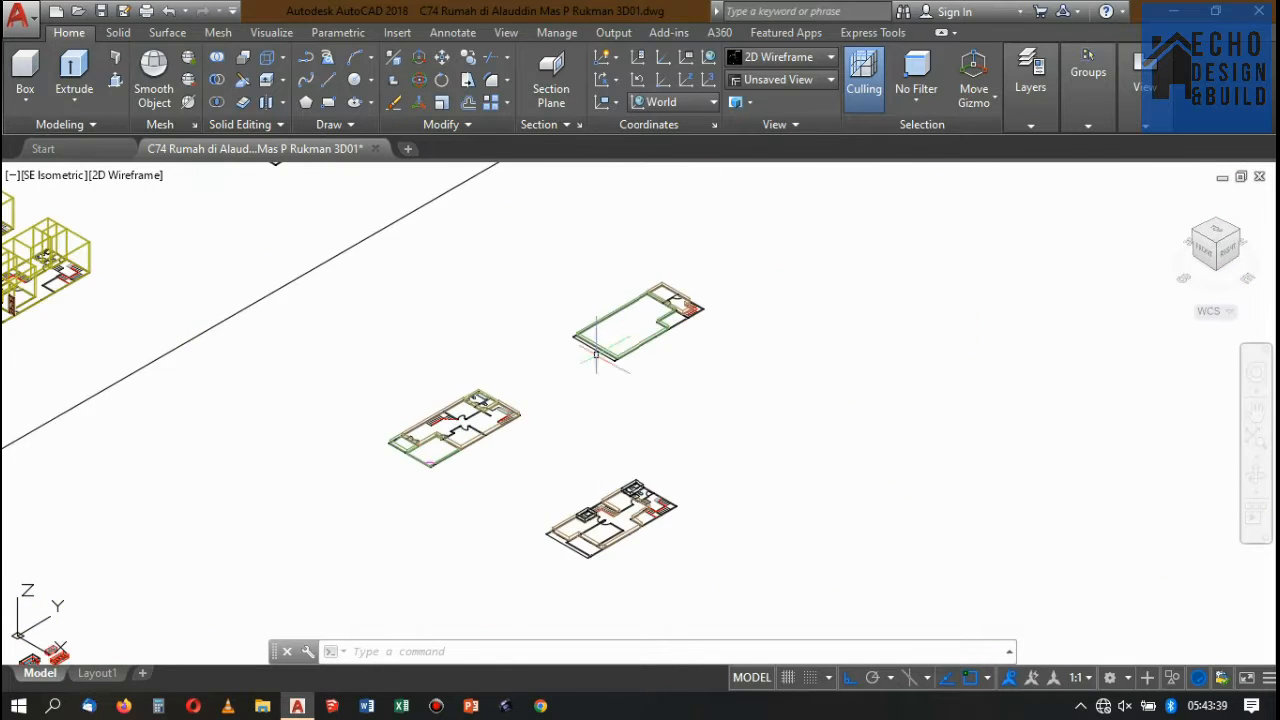
scroll(660, 279, down, 8)
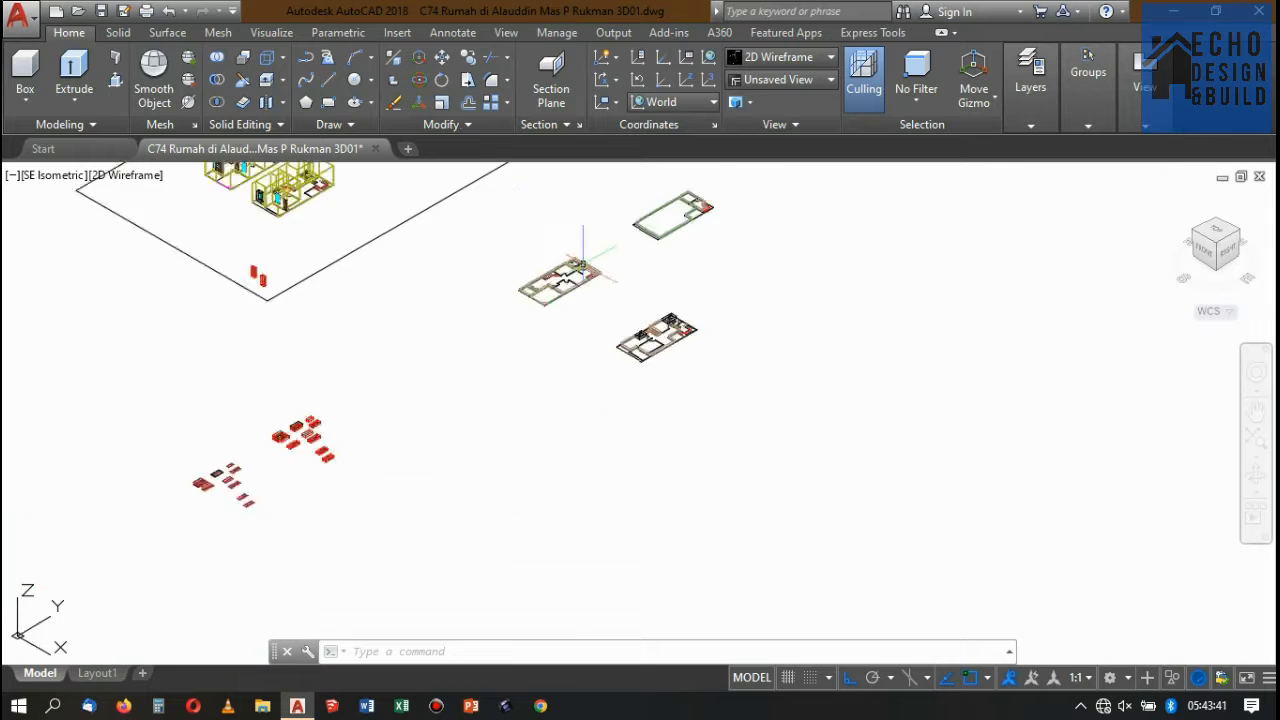
scroll(660, 279, up, 10)
scroll(660, 279, up, 2)
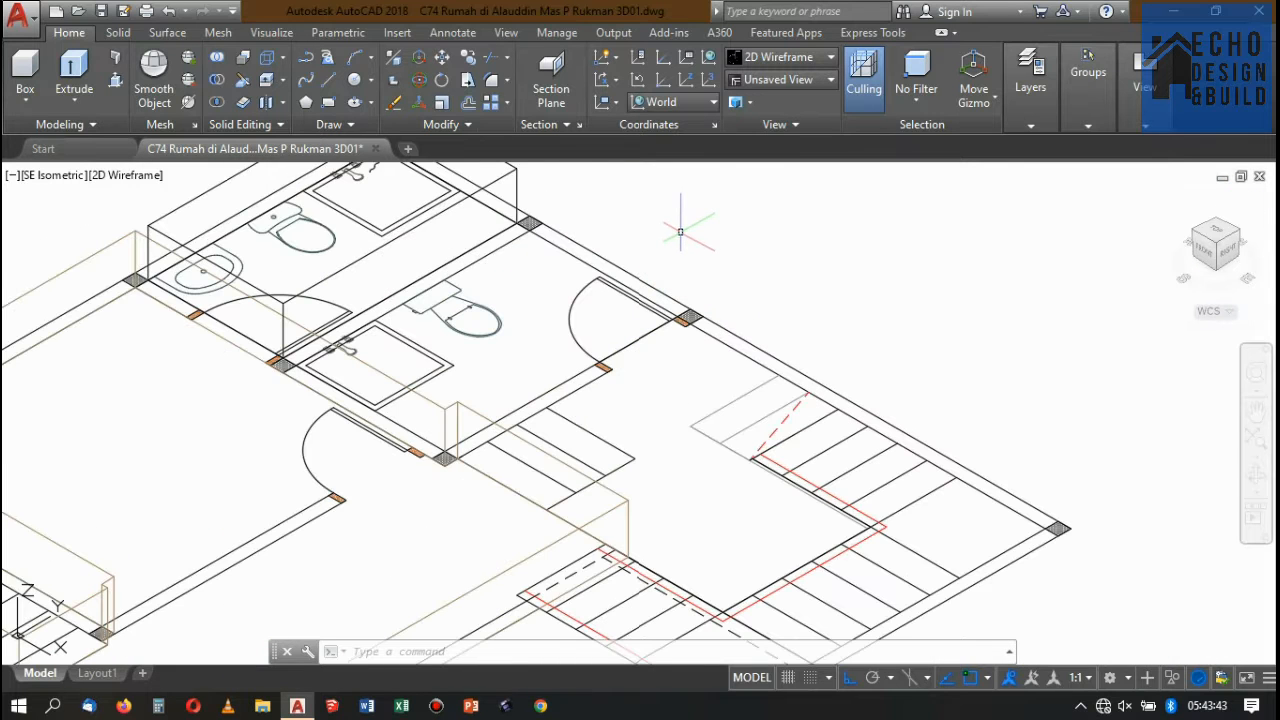
- Draw a rectangle over the unfilled rear bathroom's floor, between opposite inner wall corners at the columns
key(Return)
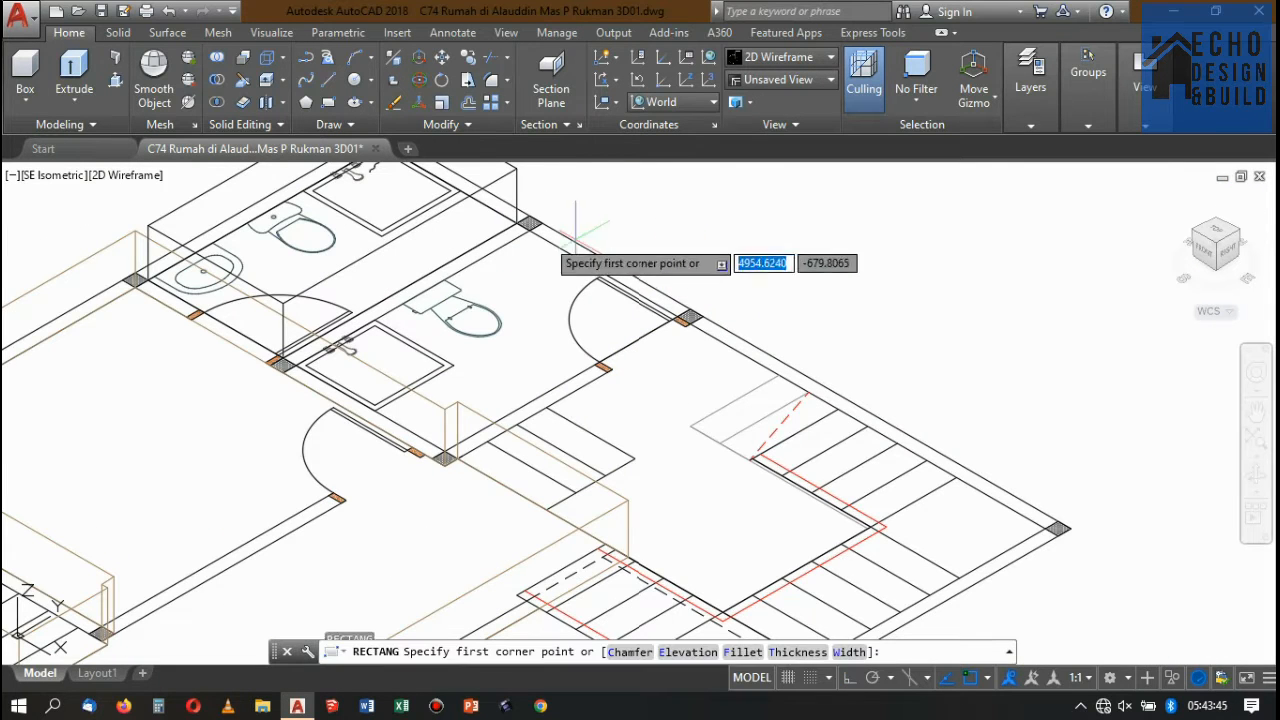
scroll(305, 340, up, 3)
scroll(590, 232, down, 5)
scroll(590, 232, up, 5)
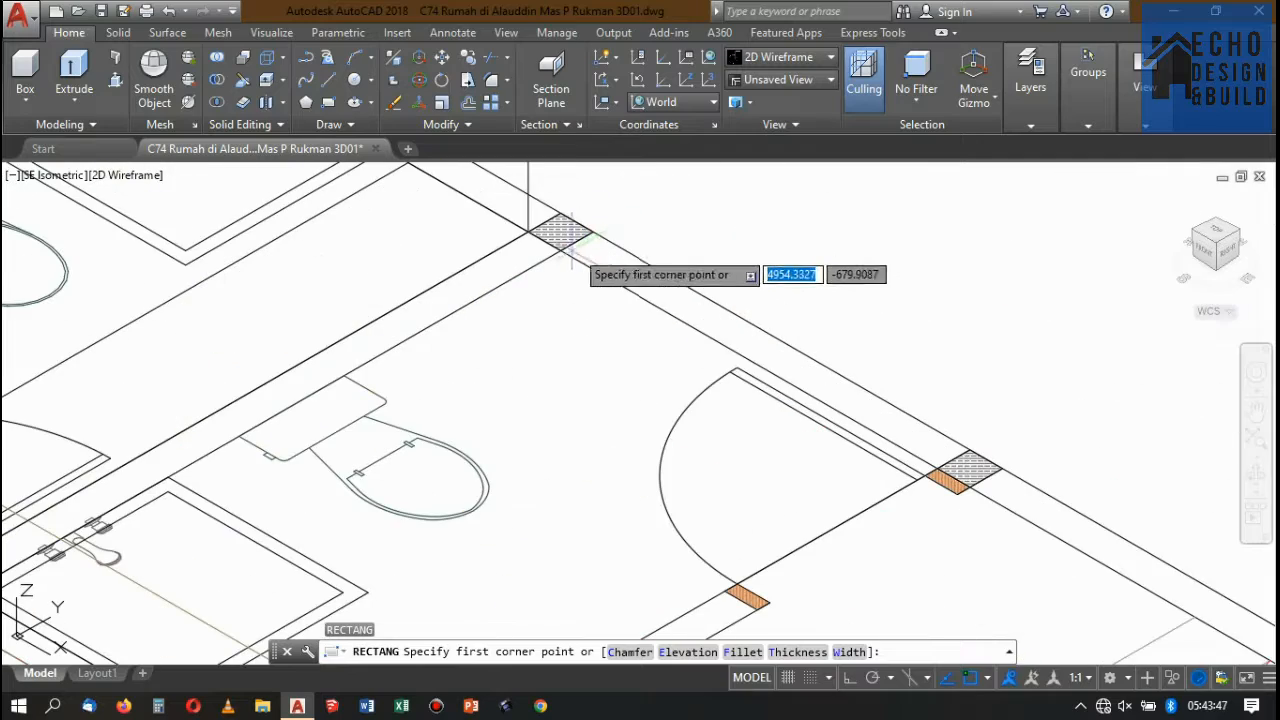
click(559, 246)
scroll(575, 333, down, 3)
scroll(532, 390, up, 3)
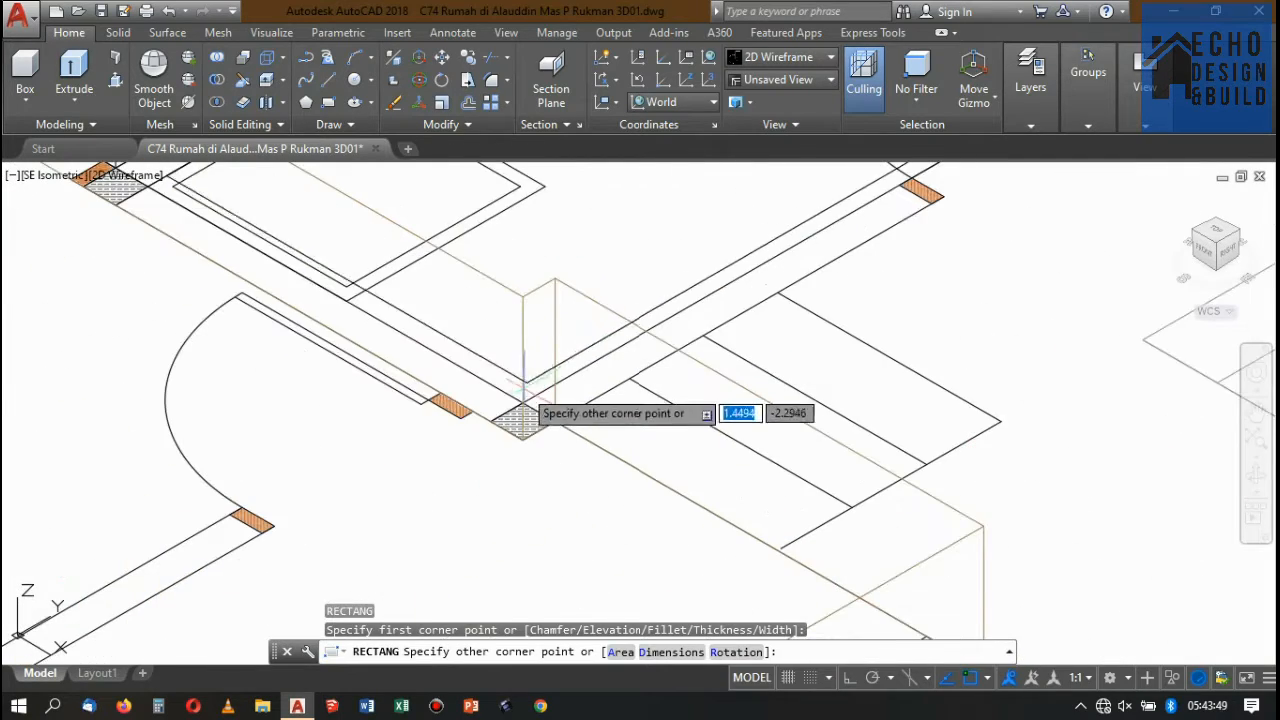
click(522, 418)
- Extrude the rear bathroom's floor rectangle into a solid 0.48 high
scroll(575, 382, down, 5)
scroll(647, 322, up, 2)
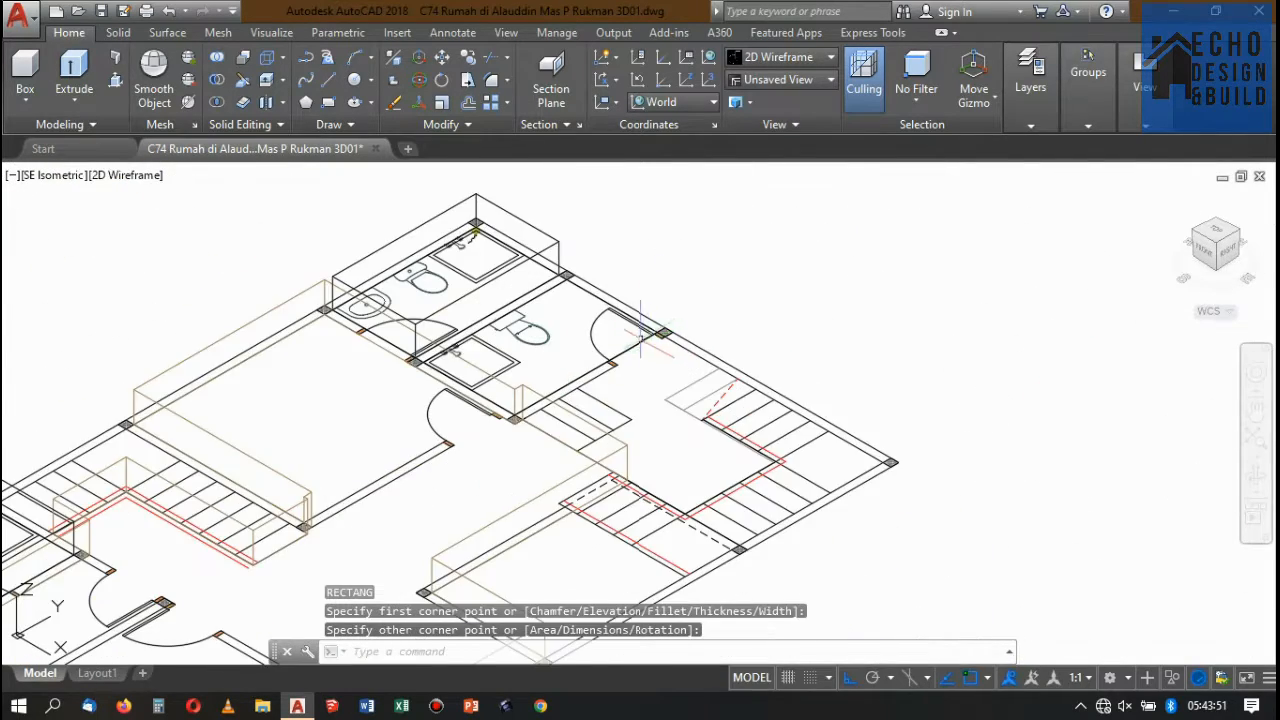
click(641, 340)
scroll(600, 330, up, 2)
scroll(570, 420, down, 3)
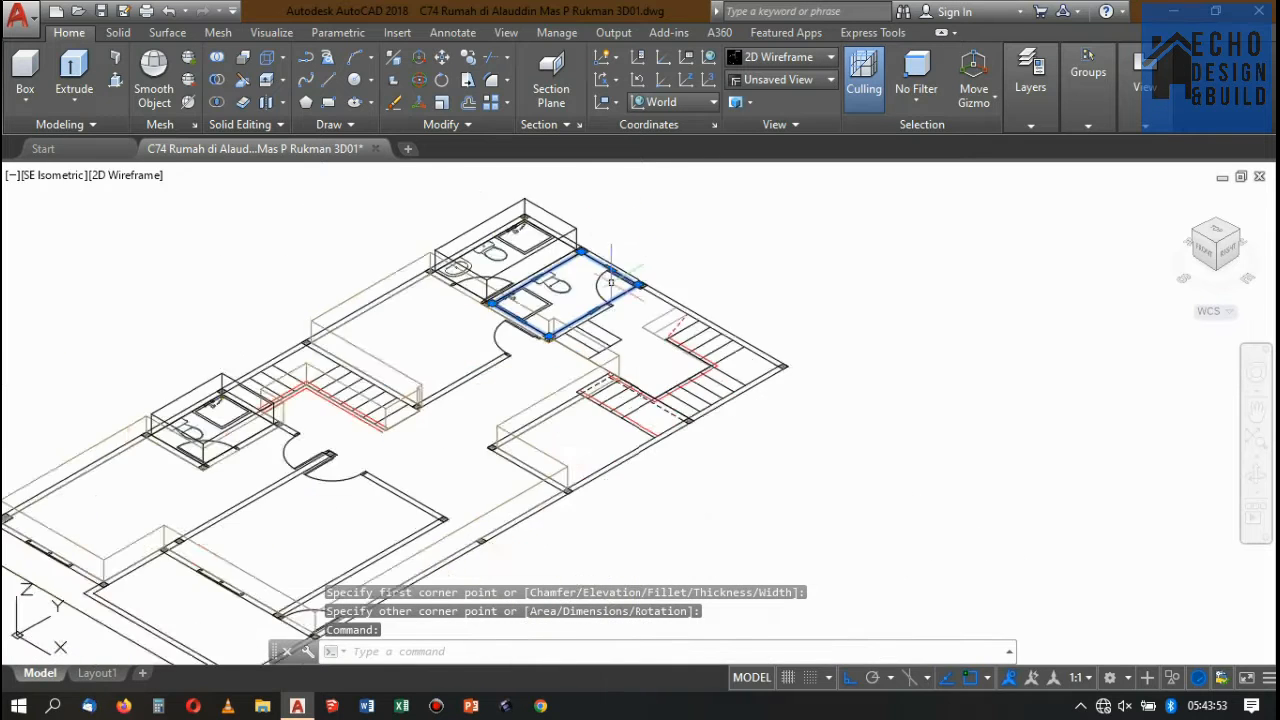
scroll(570, 480, up, 4)
scroll(544, 391, down, 2)
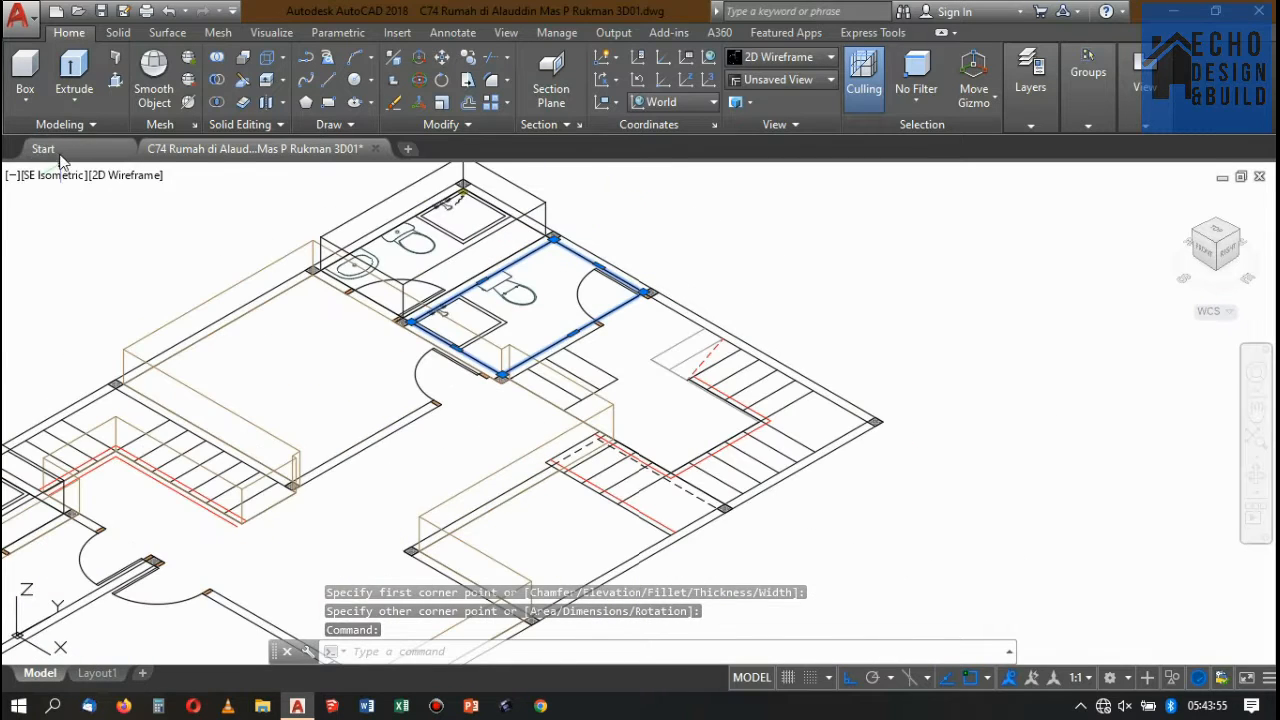
click(62, 80)
scroll(510, 250, down, 3)
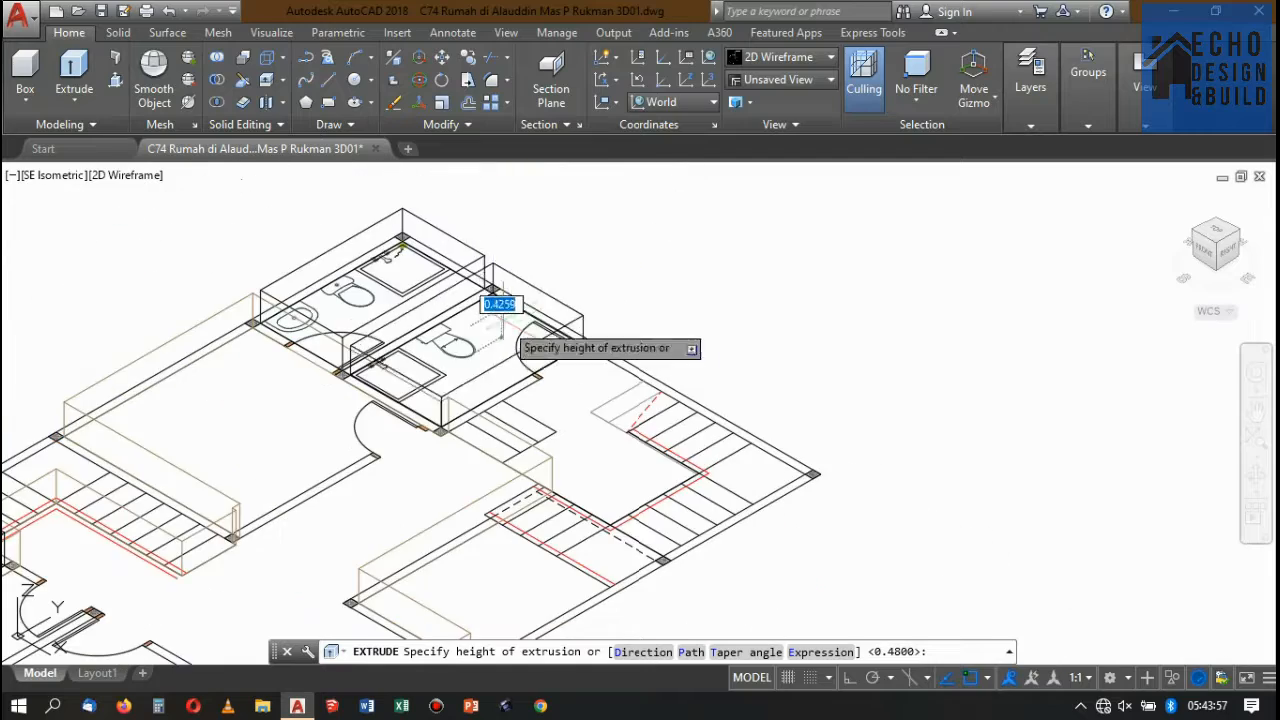
scroll(486, 269, up, 3)
scroll(500, 230, down, 1)
key(Return)
scroll(542, 245, down, 3)
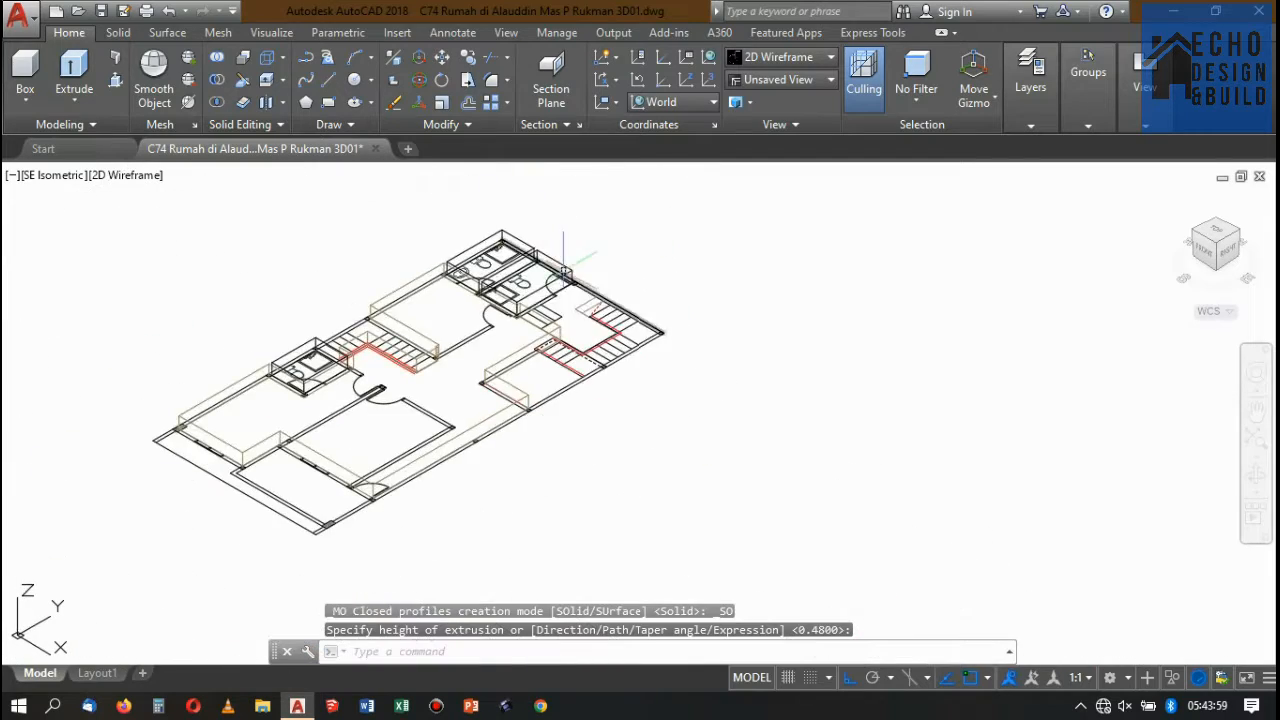
- Start a polyline for the rear stair hall floor at the bathroom door's column and run it along the outer wall to the first solid-drawn tread line
scroll(545, 260, up, 4)
scroll(550, 280, down, 4)
scroll(554, 295, up, 4)
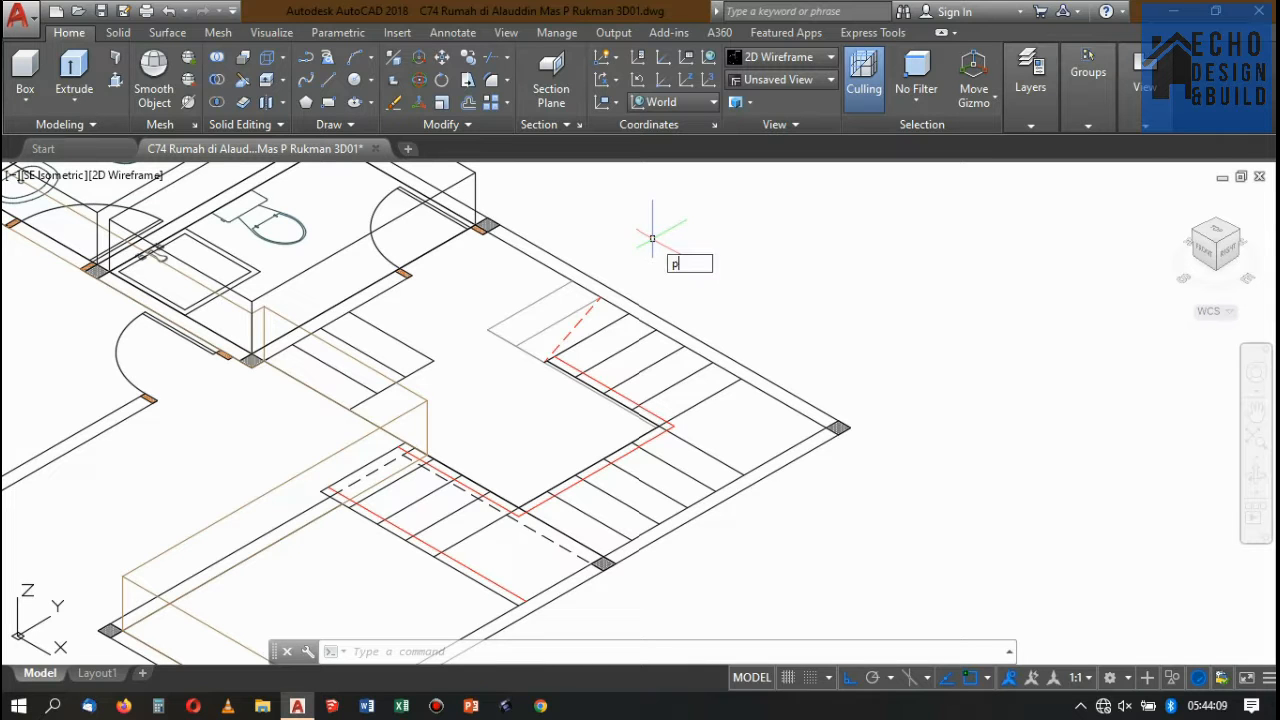
text(l)
key(Return)
scroll(486, 229, up, 5)
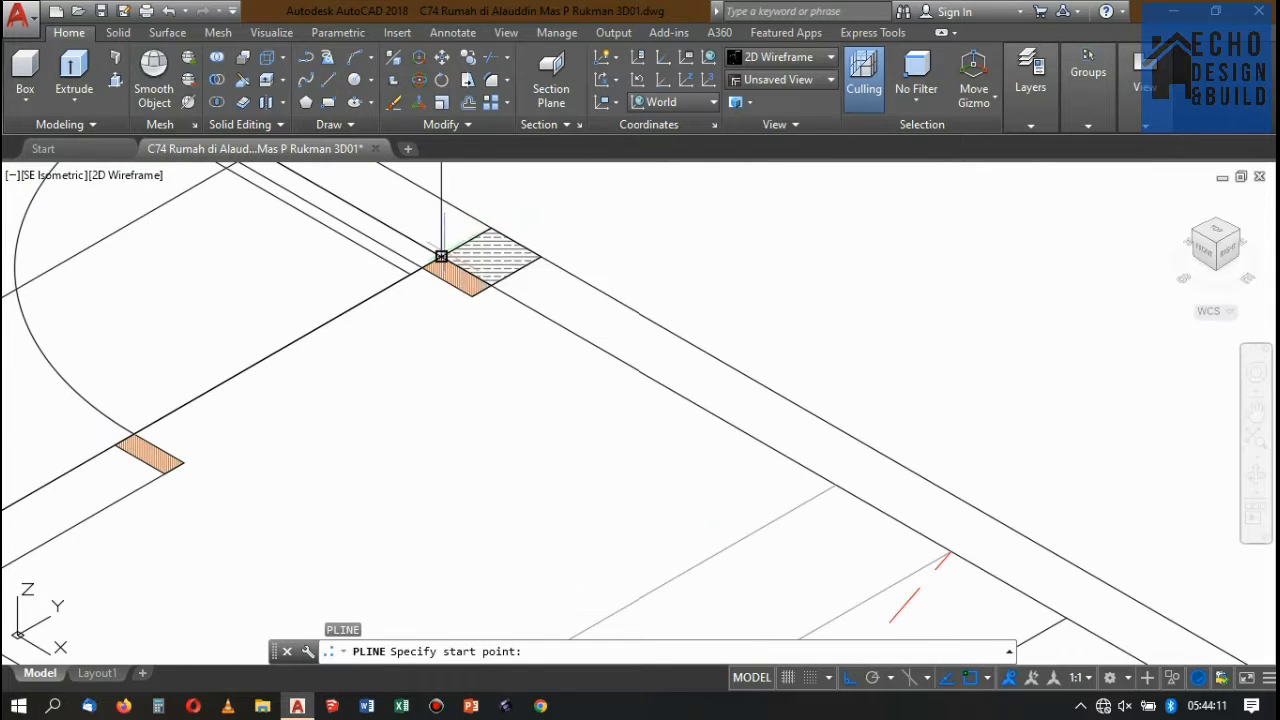
click(441, 256)
scroll(571, 266, down, 5)
scroll(594, 300, up, 6)
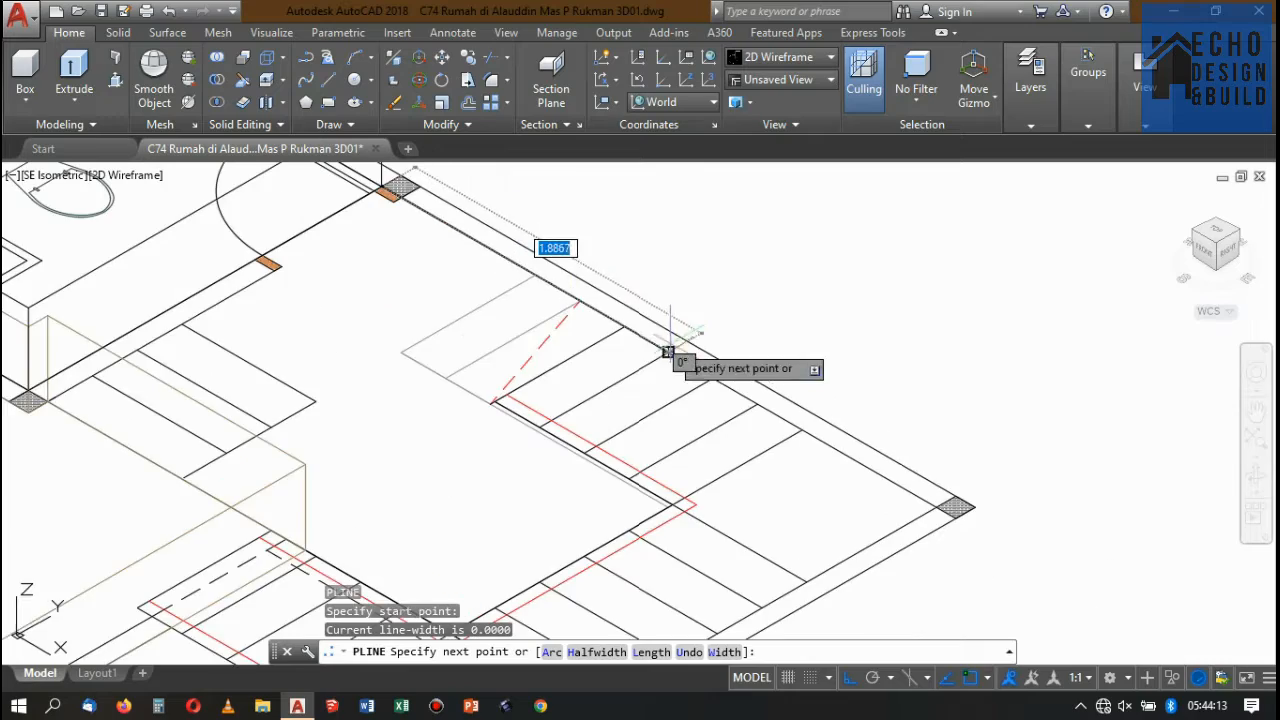
scroll(668, 352, down, 5)
scroll(640, 330, up, 5)
scroll(600, 305, down, 5)
scroll(650, 360, up, 5)
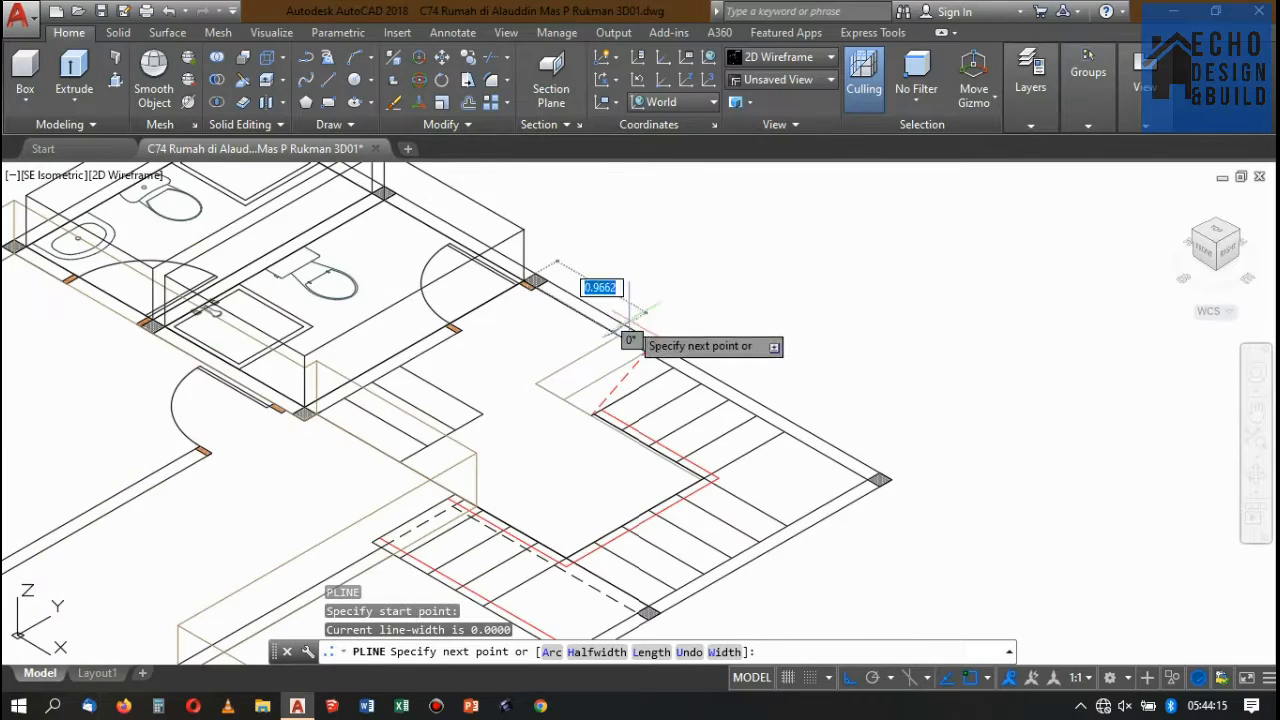
scroll(640, 315, down, 5)
scroll(651, 306, up, 7)
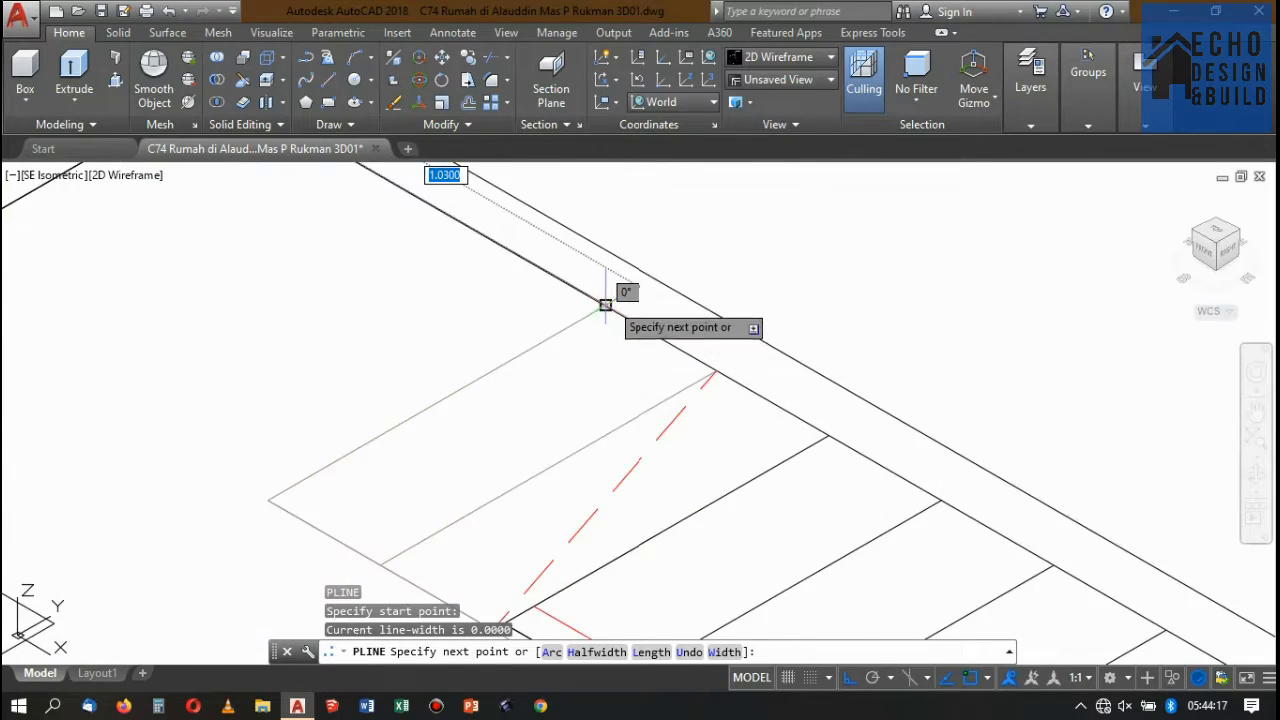
scroll(620, 300, down, 2)
scroll(632, 314, up, 4)
click(673, 331)
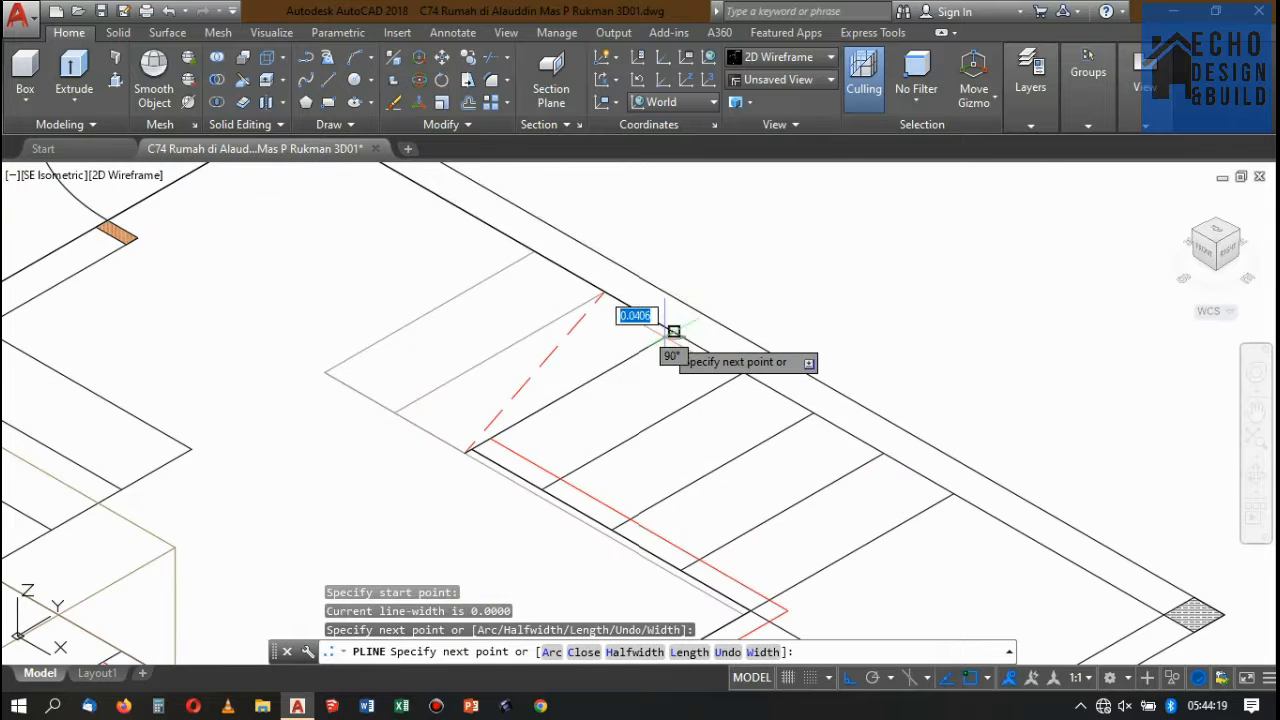
- Continue the hall floor outline back along the tread line and beside the outer stair flight to its inner corner
scroll(690, 300, down, 3)
scroll(650, 312, up, 2)
scroll(630, 342, up, 4)
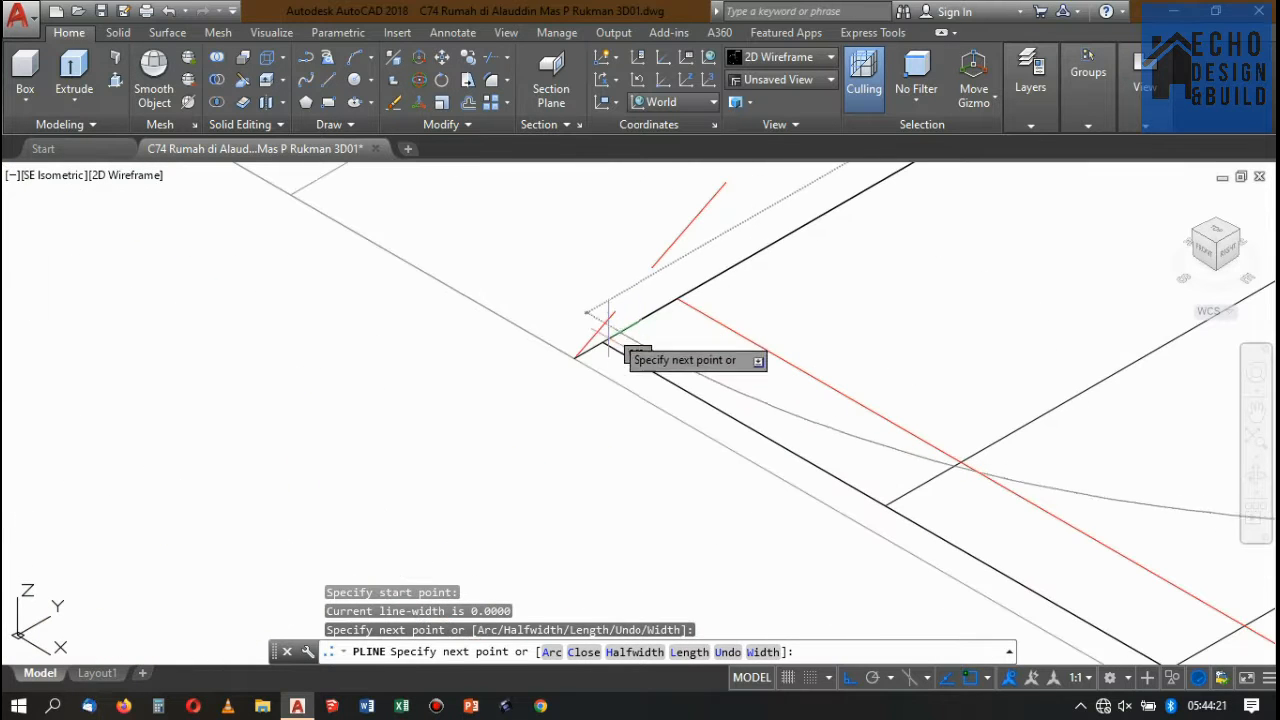
scroll(620, 342, down, 5)
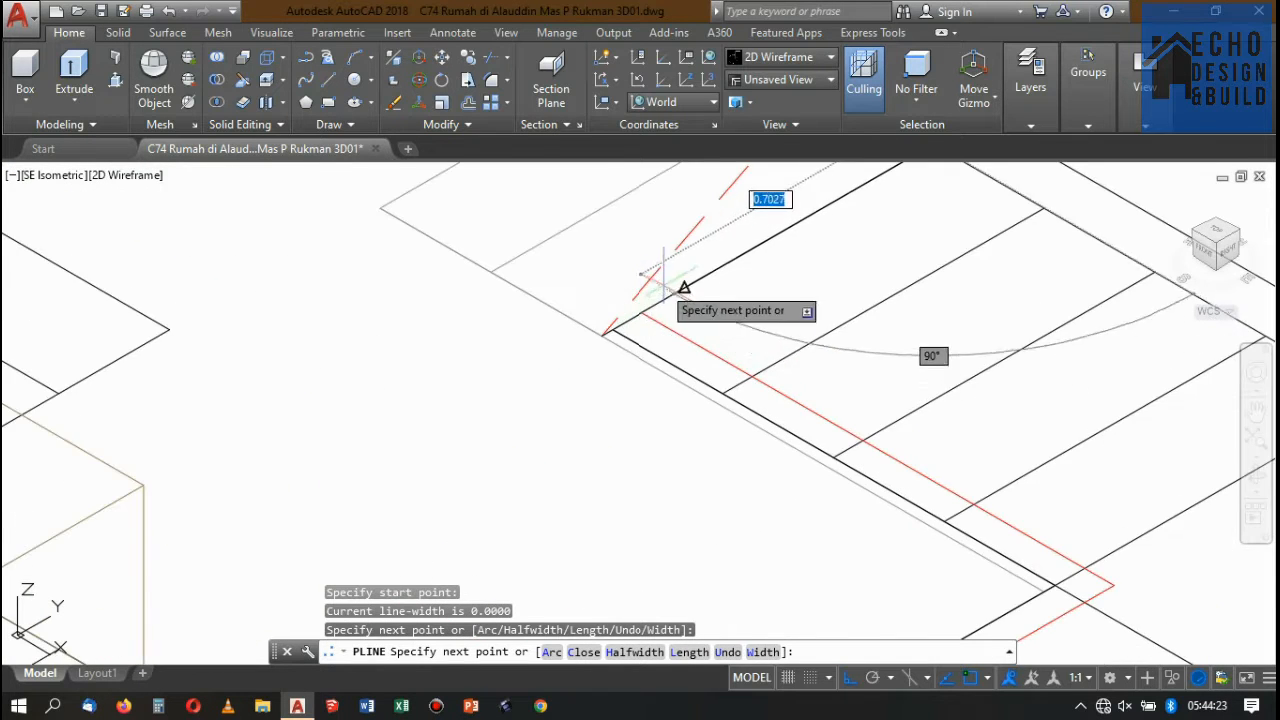
scroll(672, 287, up, 5)
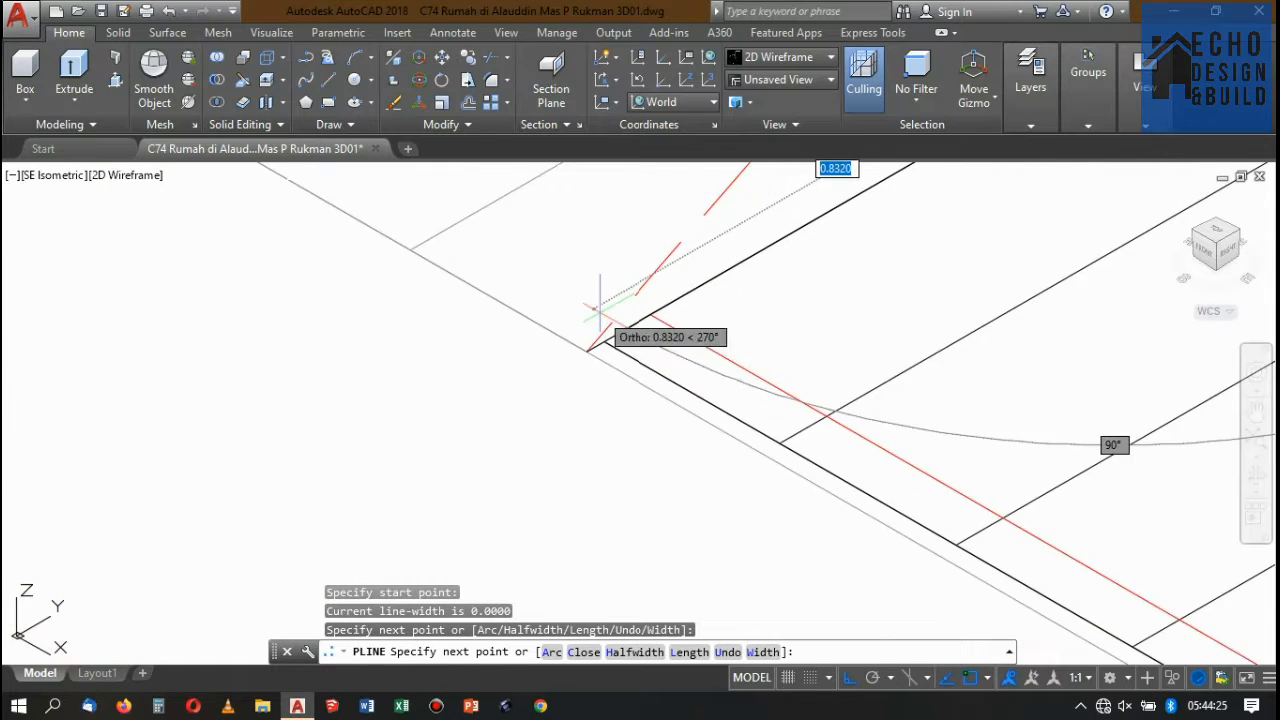
click(569, 342)
scroll(600, 300, down, 6)
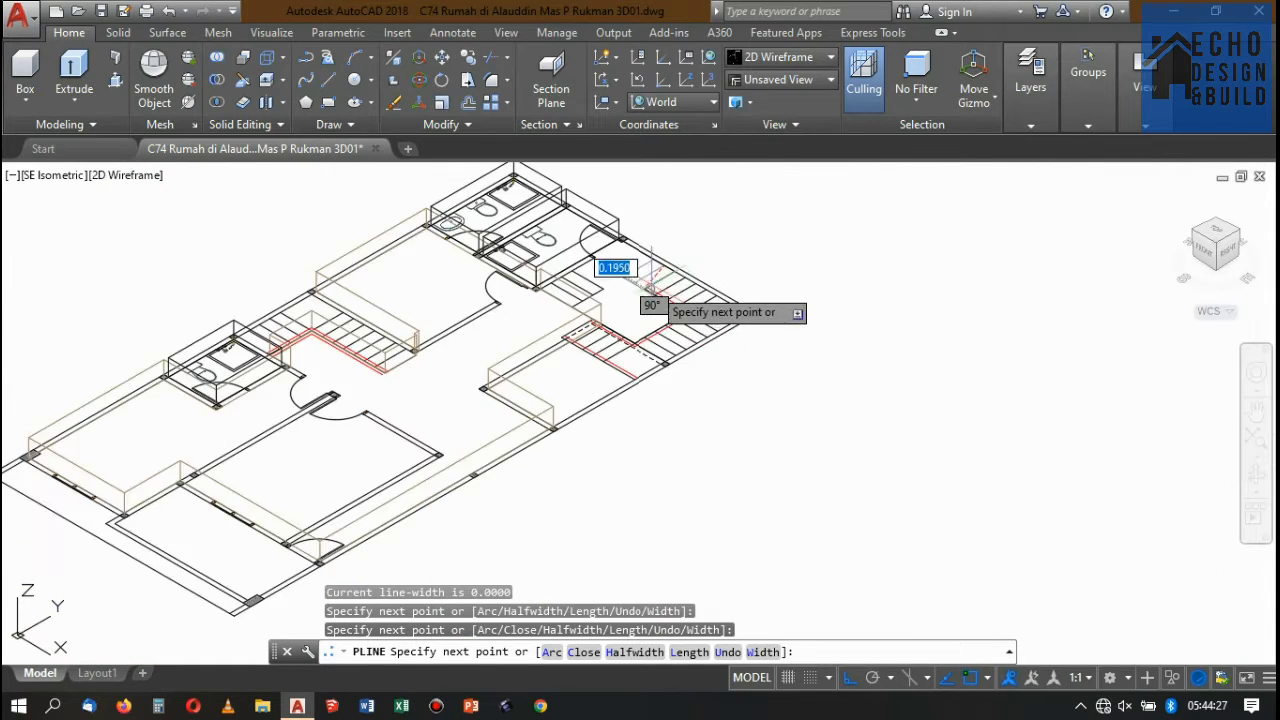
scroll(675, 309, up, 3)
scroll(675, 309, up, 6)
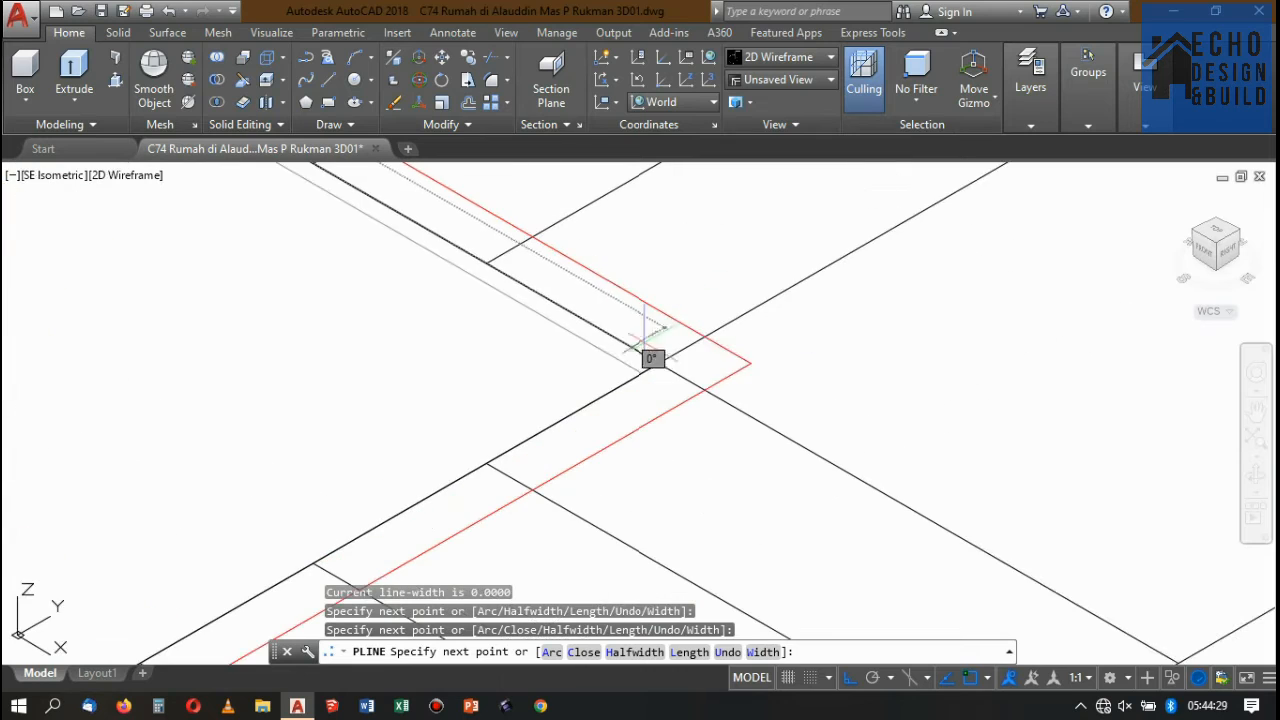
click(658, 362)
- Carry the hall floor outline along the rear stair flight to the next corner and the bathroom's corner column, closing the polyline
scroll(729, 266, down, 5)
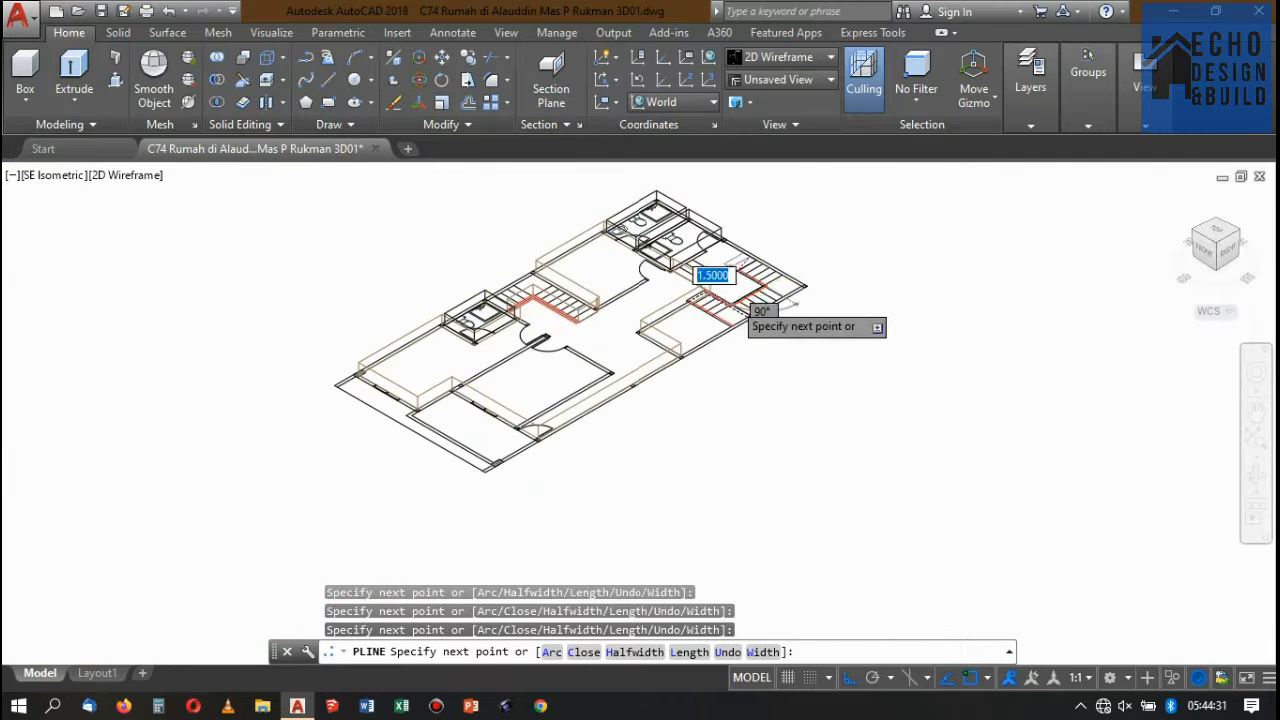
scroll(740, 270, up, 6)
scroll(757, 268, up, 2)
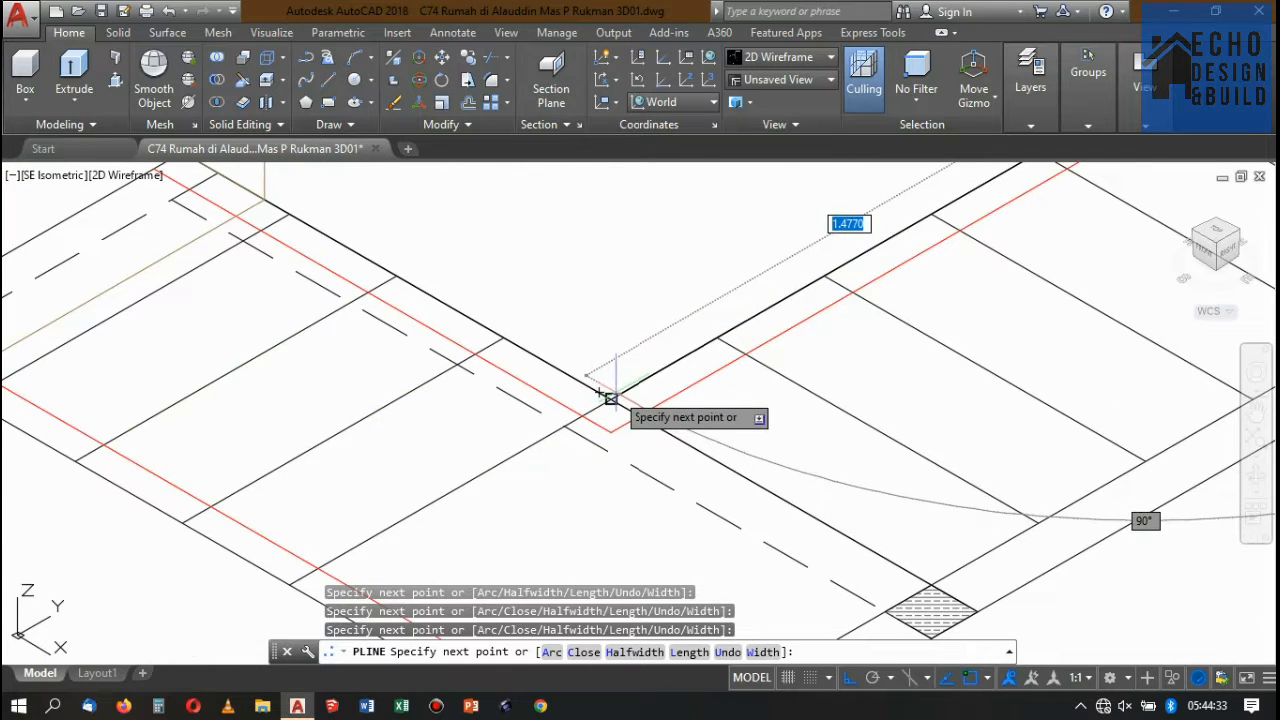
click(608, 397)
scroll(600, 390, down, 5)
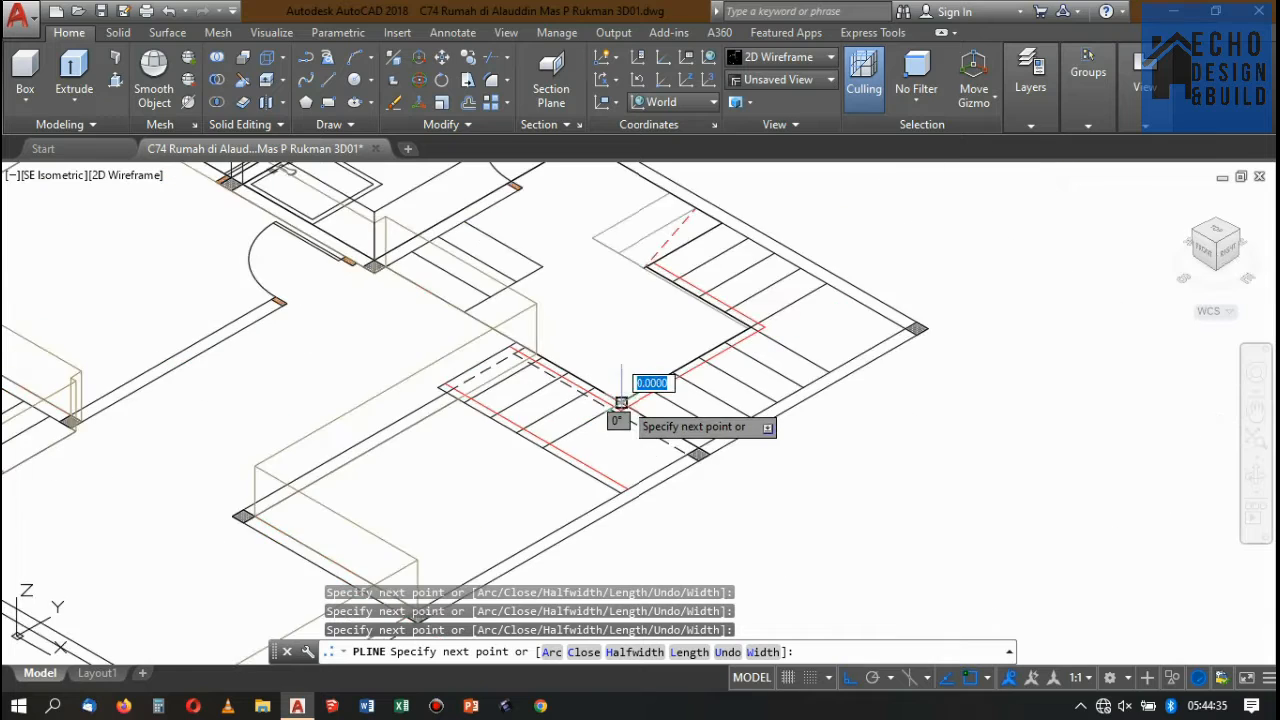
scroll(569, 373, up, 5)
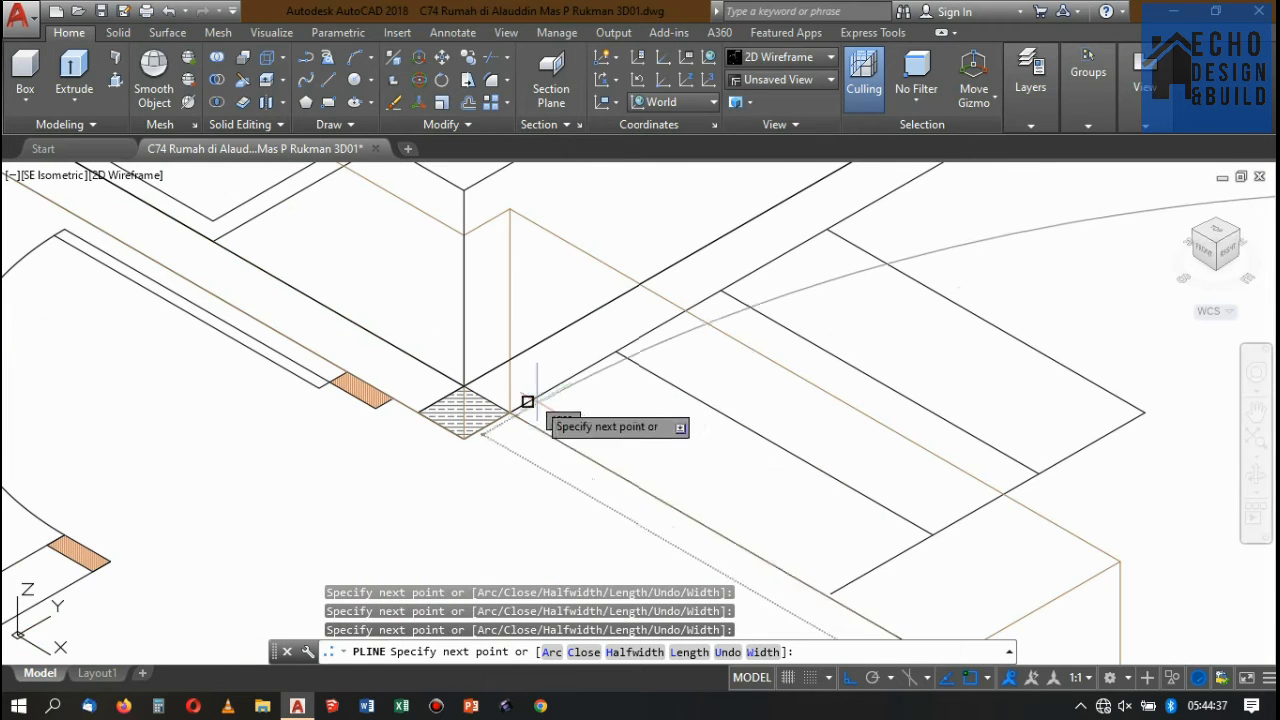
scroll(536, 420, down, 5)
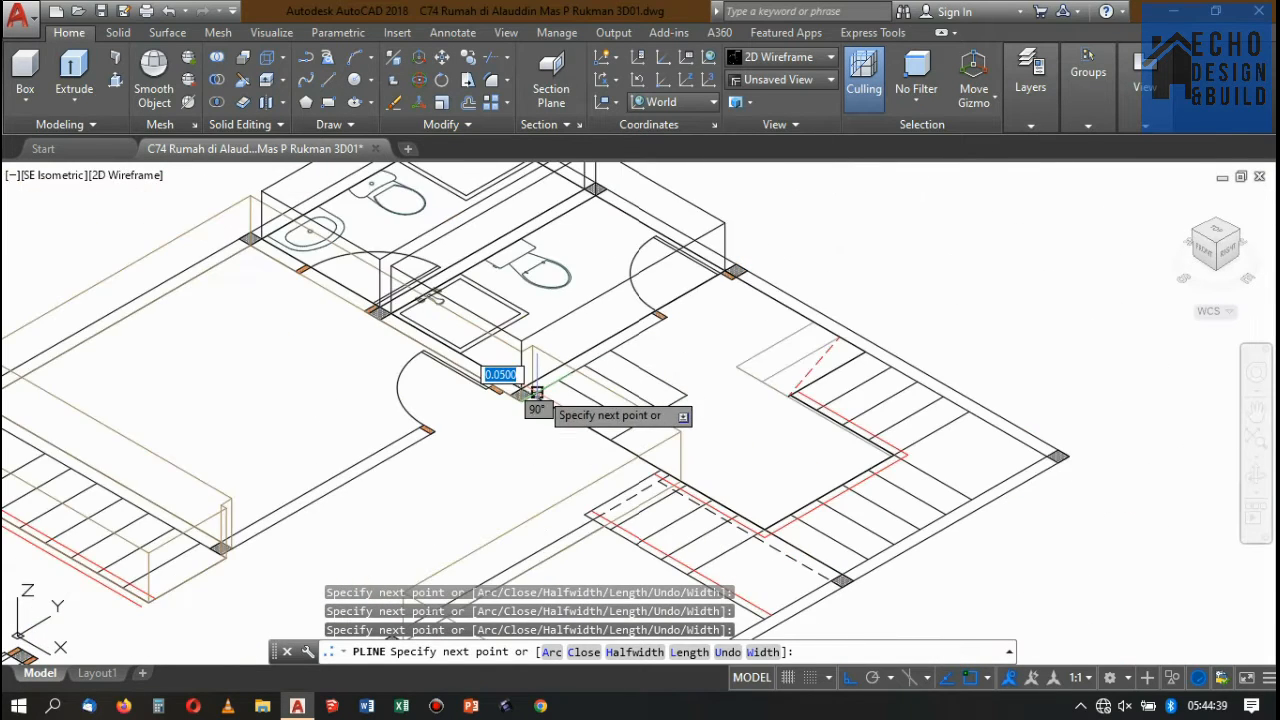
key(Return)
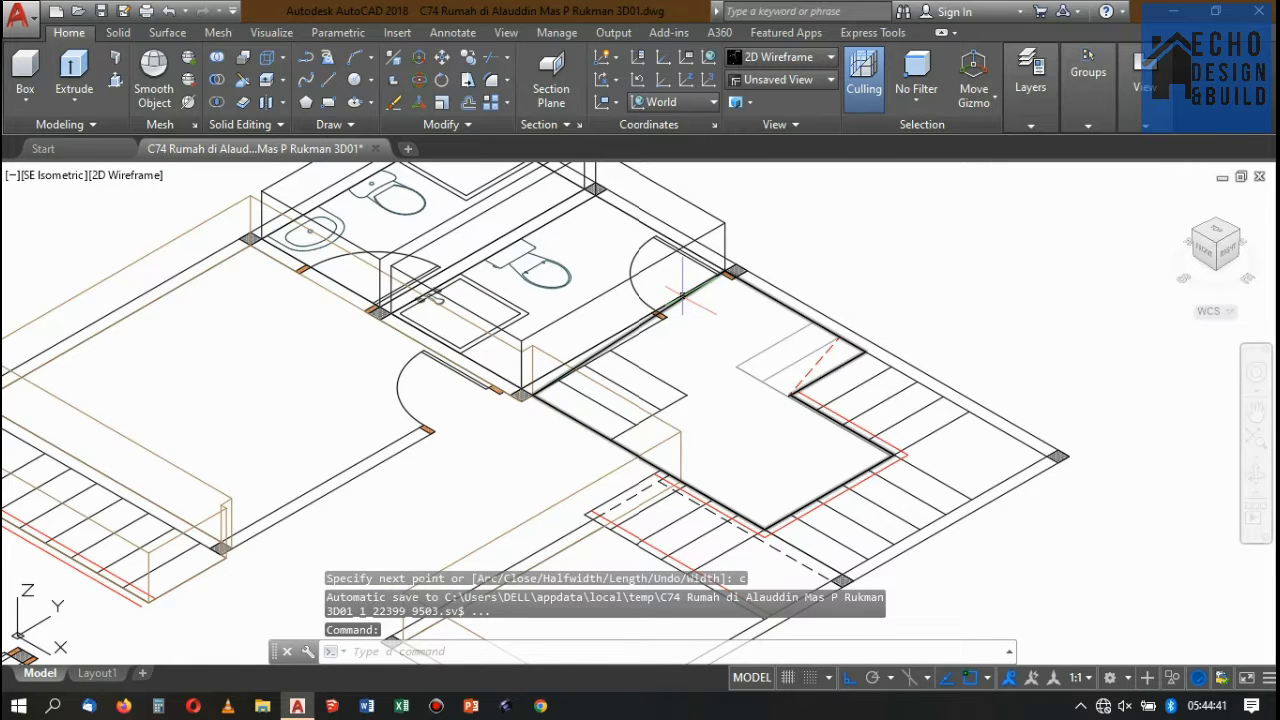
- Stretch the hall outline's vertex at the bathroom door to the column's inner corner, straightening the edge along the bathroom wall
click(682, 298)
scroll(733, 270, up, 6)
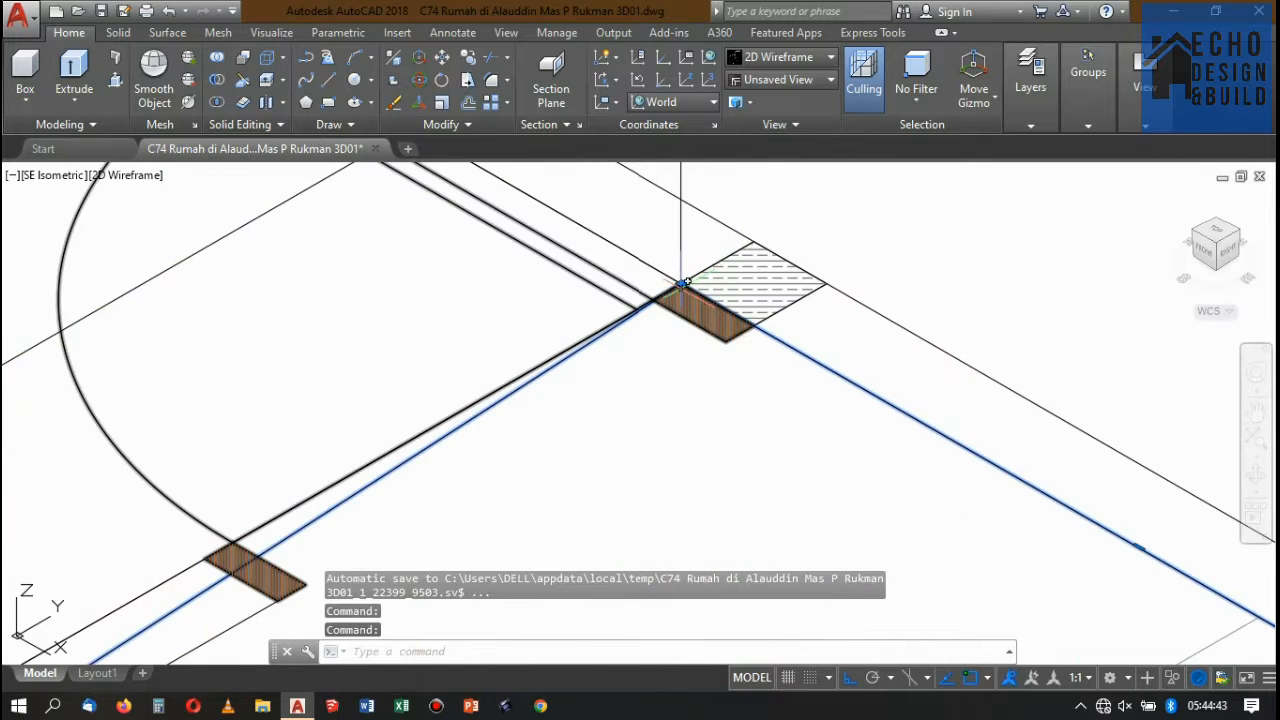
click(683, 283)
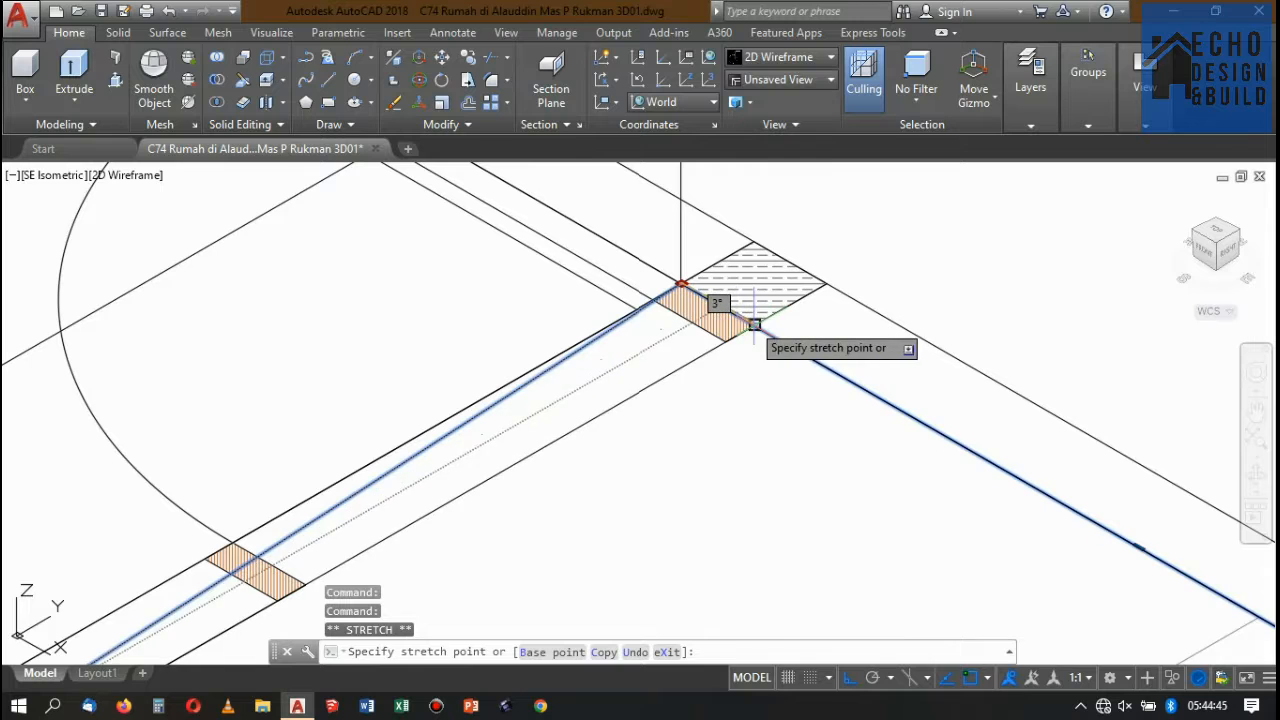
scroll(752, 312, down, 6)
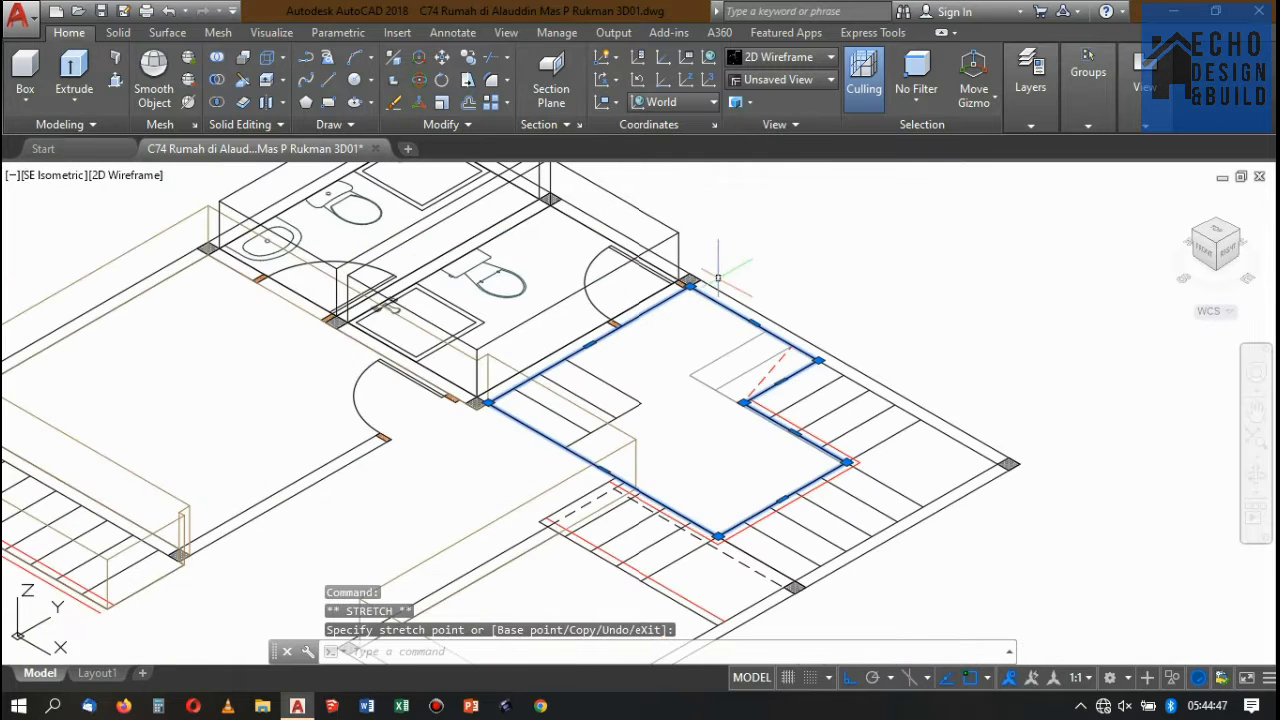
- Extrude the corrected stair hall floor outline to a height of 0.15
scroll(530, 245, down, 1)
click(74, 66)
scroll(745, 240, up, 2)
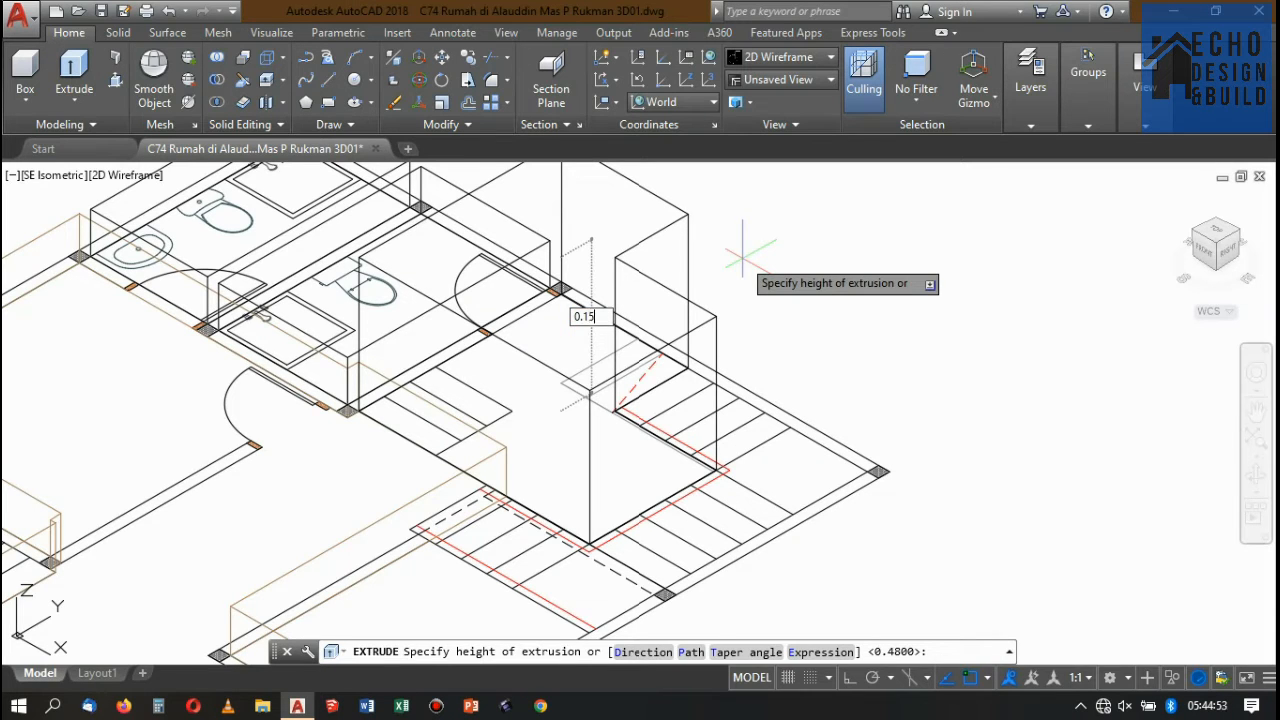
key(Return)
scroll(735, 277, down, 1)
- Move the stair hall floor solid straight down by its own thickness, from its upper corner to the plan-level corner beneath it
scroll(651, 343, up, 3)
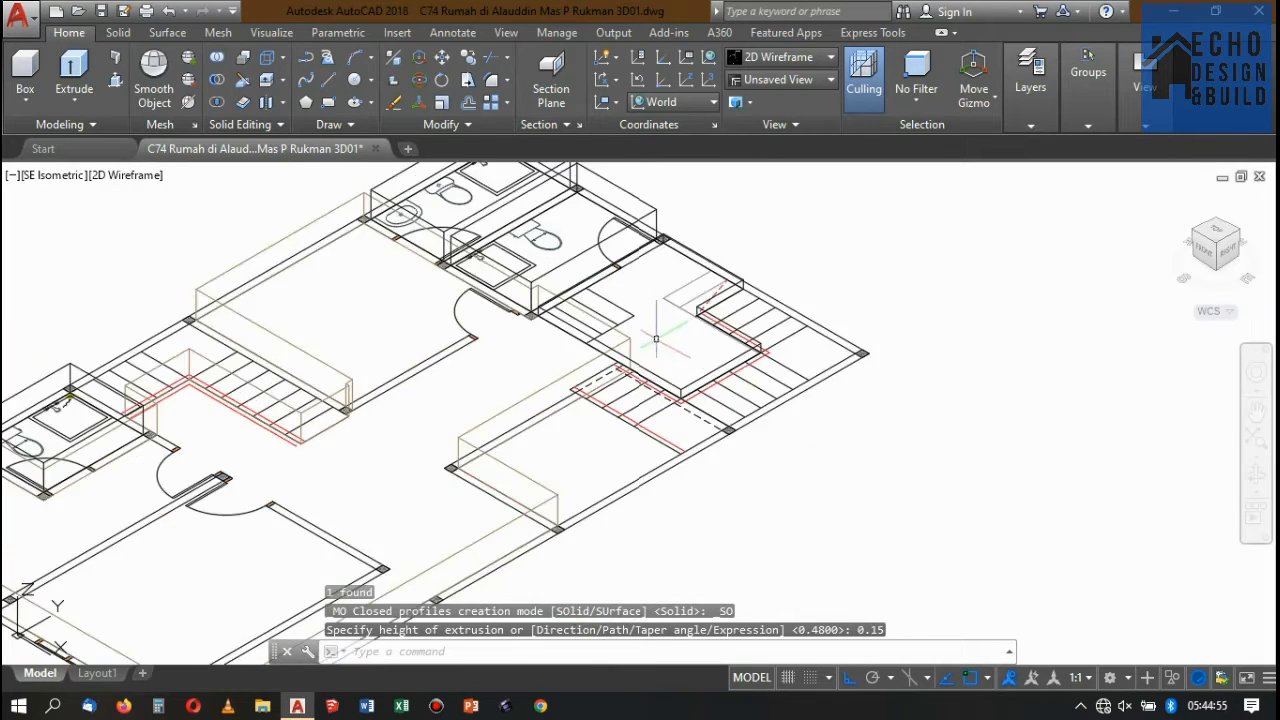
scroll(636, 343, down, 1)
scroll(636, 343, up, 2)
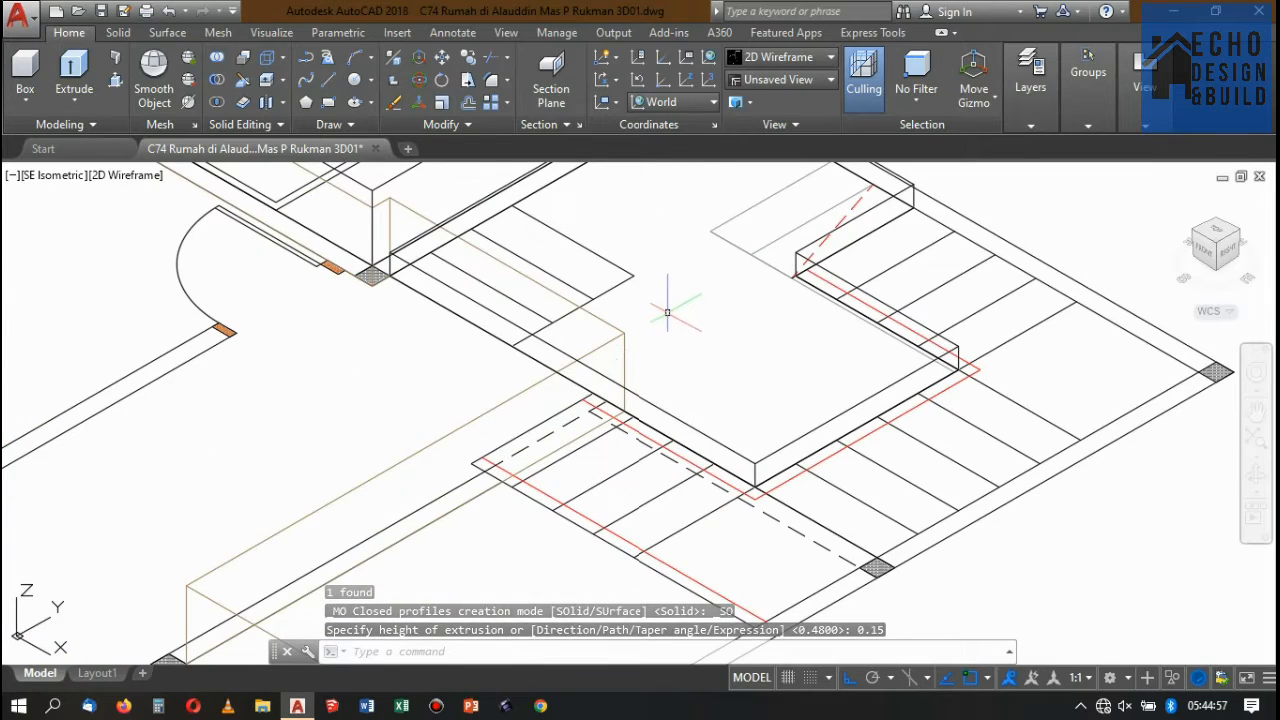
scroll(671, 300, down, 4)
scroll(671, 286, up, 2)
scroll(812, 267, up, 5)
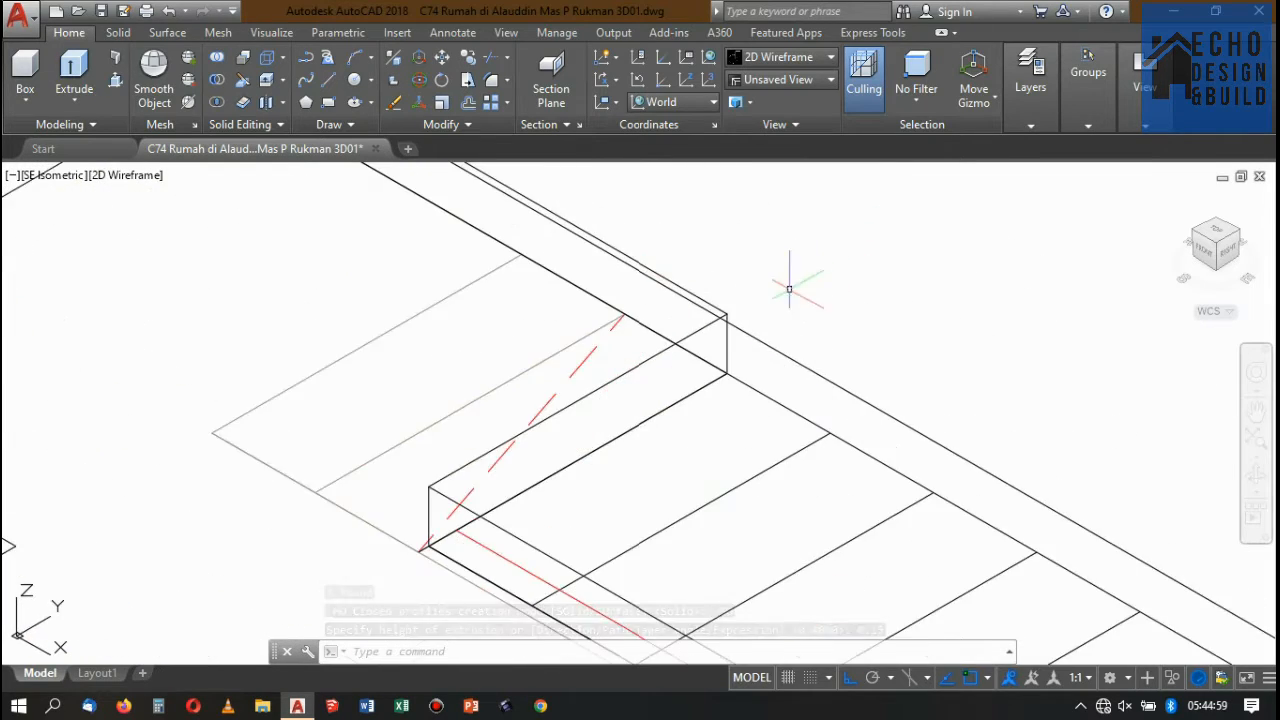
click(710, 318)
click(758, 201)
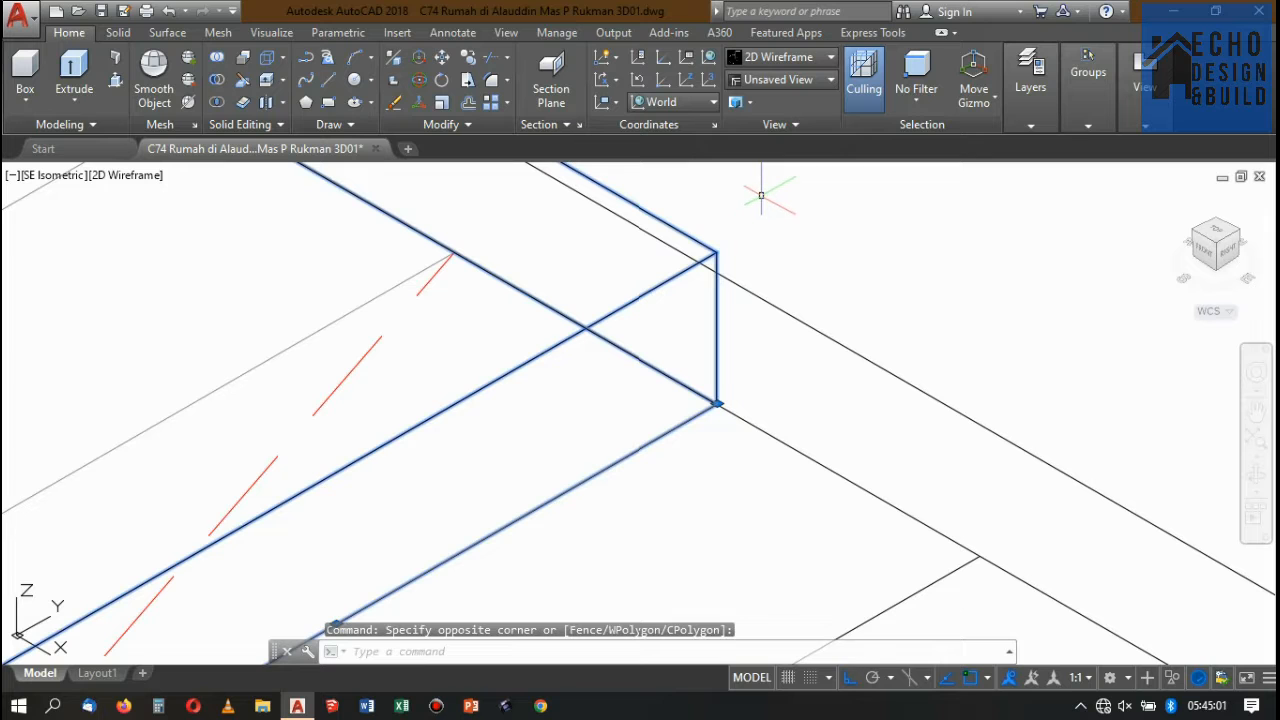
text(m)
key(Return)
click(716, 253)
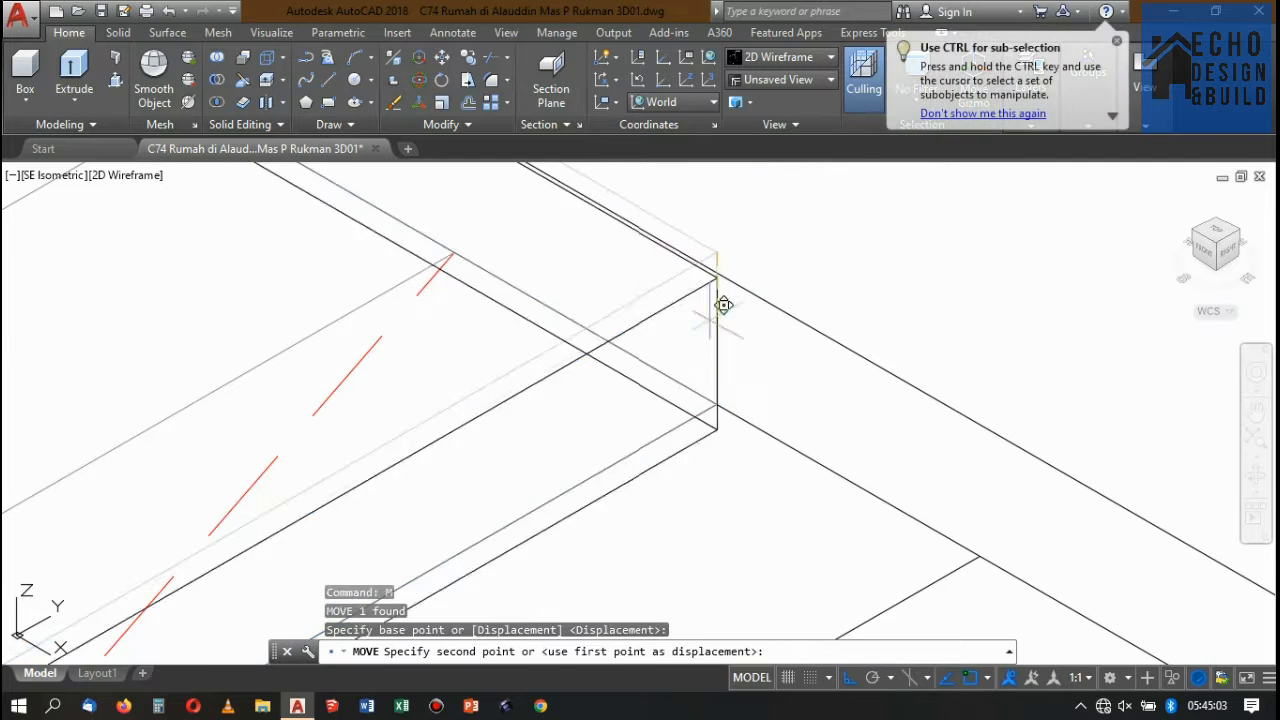
click(716, 400)
scroll(531, 317, down, 6)
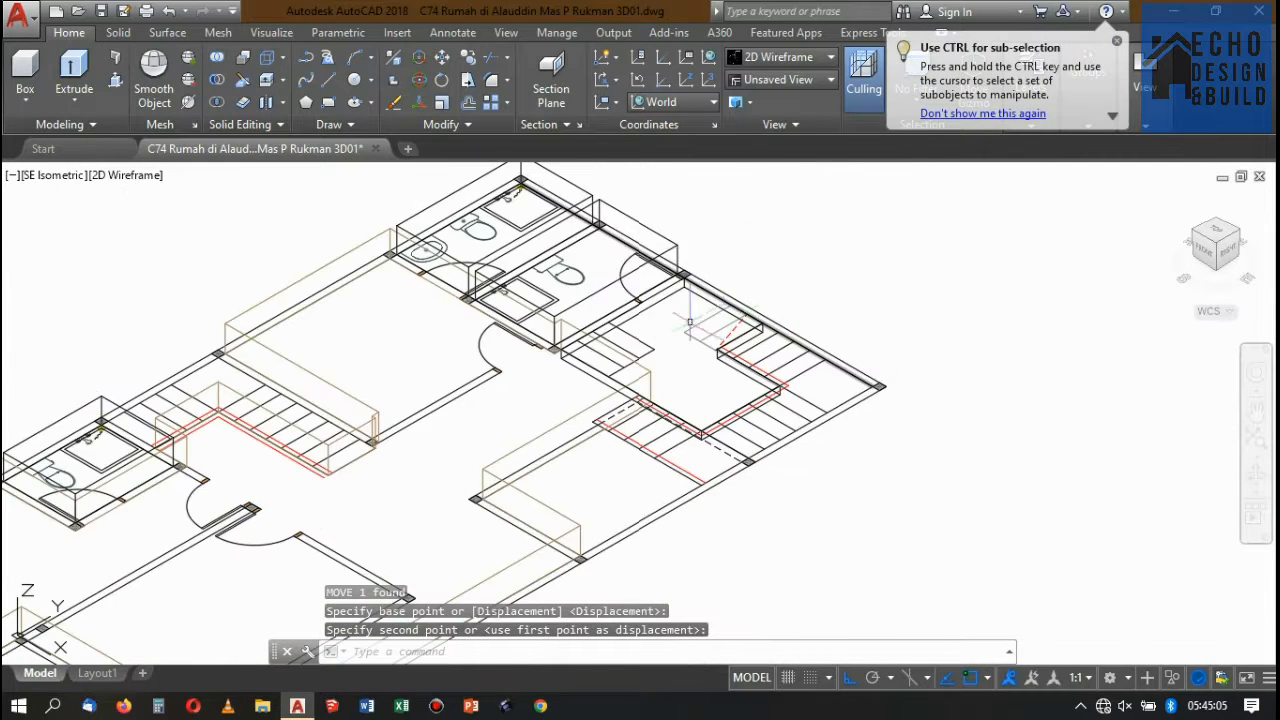
scroll(657, 437, up, 2)
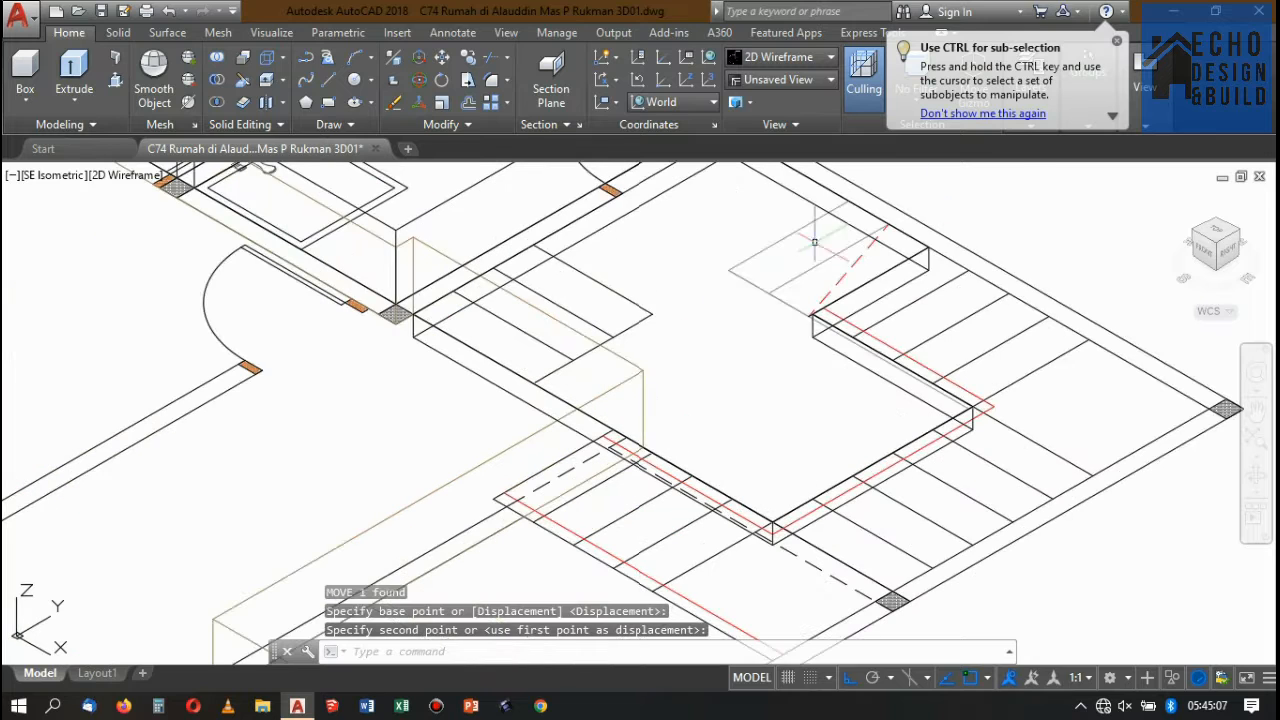
click(930, 262)
click(930, 258)
scroll(745, 292, down, 4)
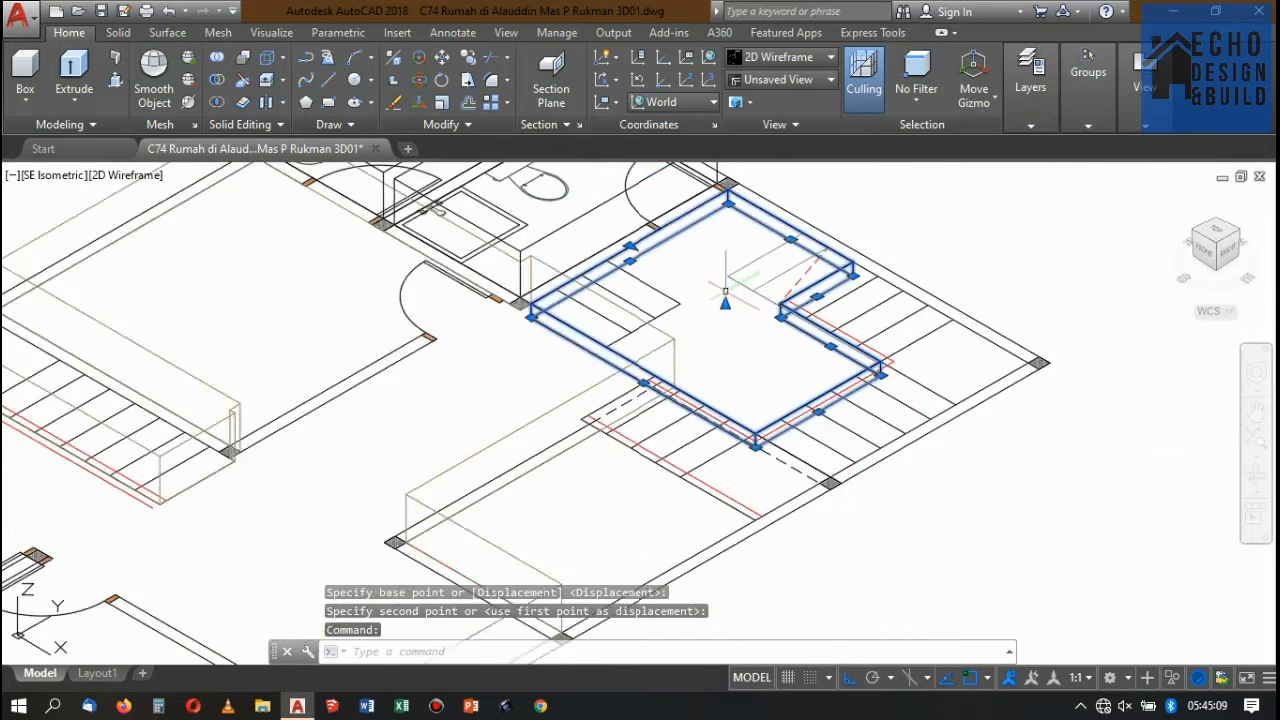
key(Escape)
- Match the stair hall floor solid's properties to those of the large adjoining room floor solid
text(ma)
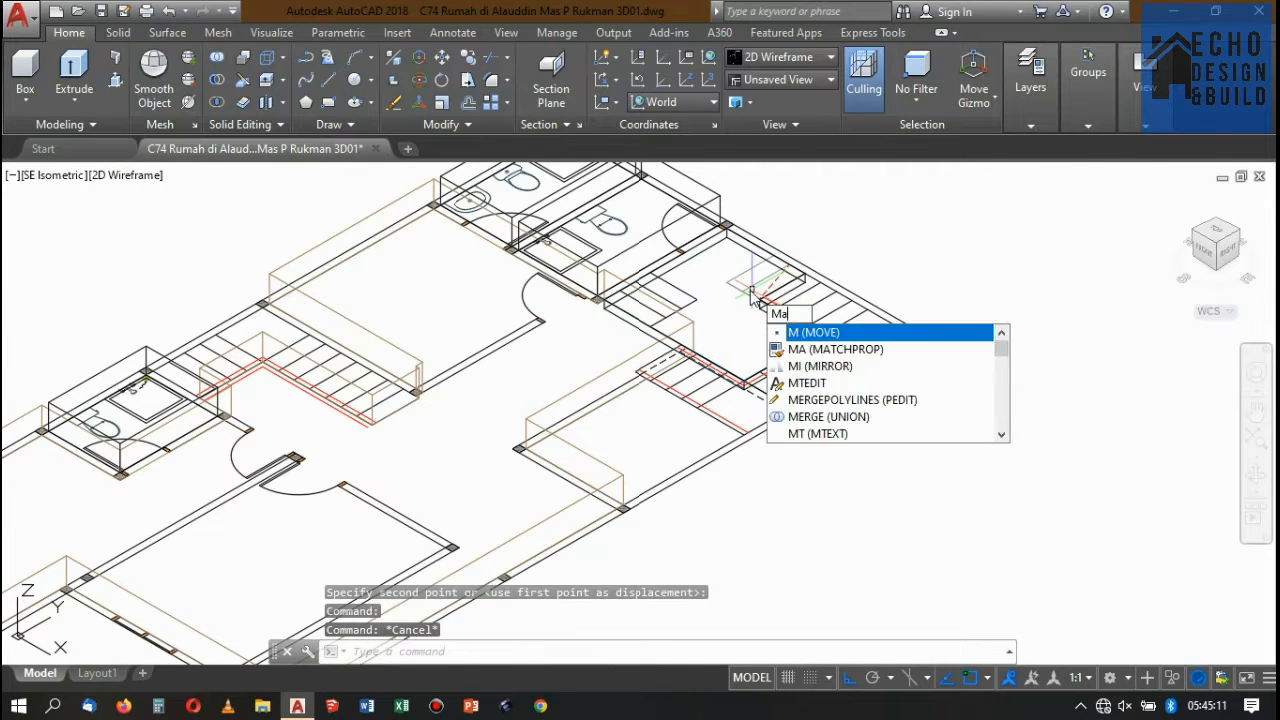
key(Return)
scroll(660, 315, up, 3)
click(689, 329)
scroll(689, 329, up, 2)
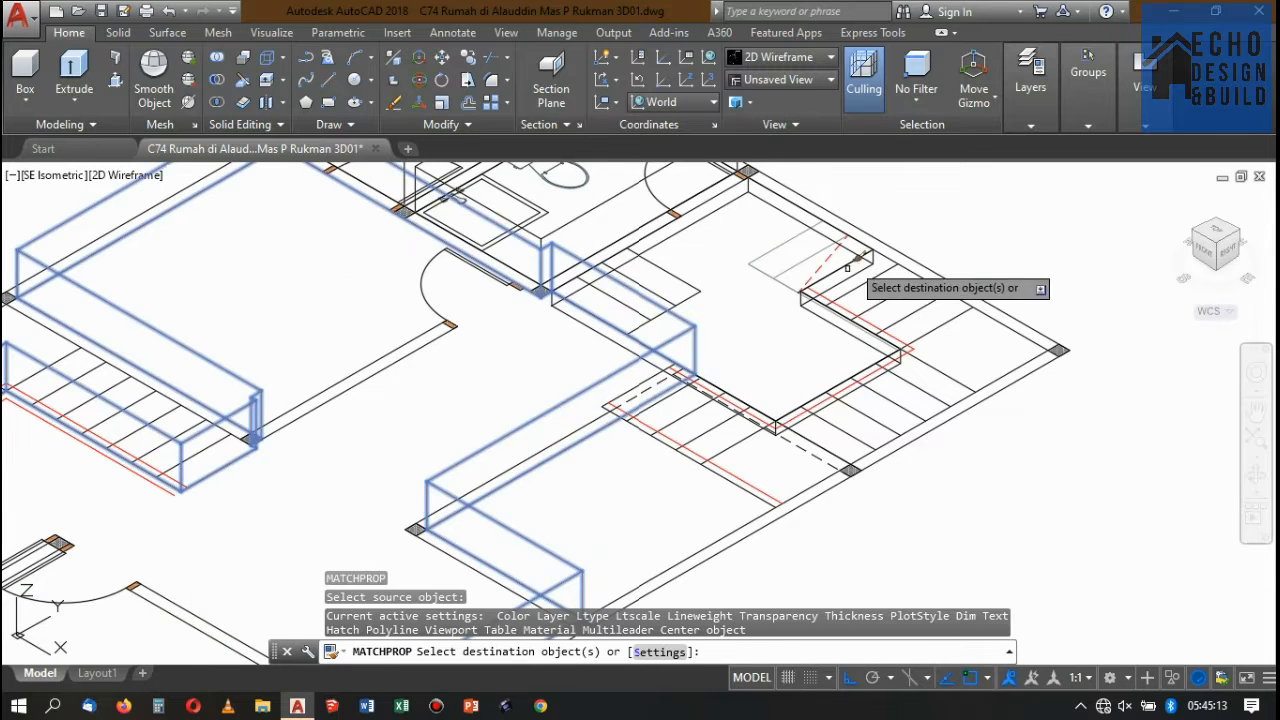
scroll(866, 273, up, 2)
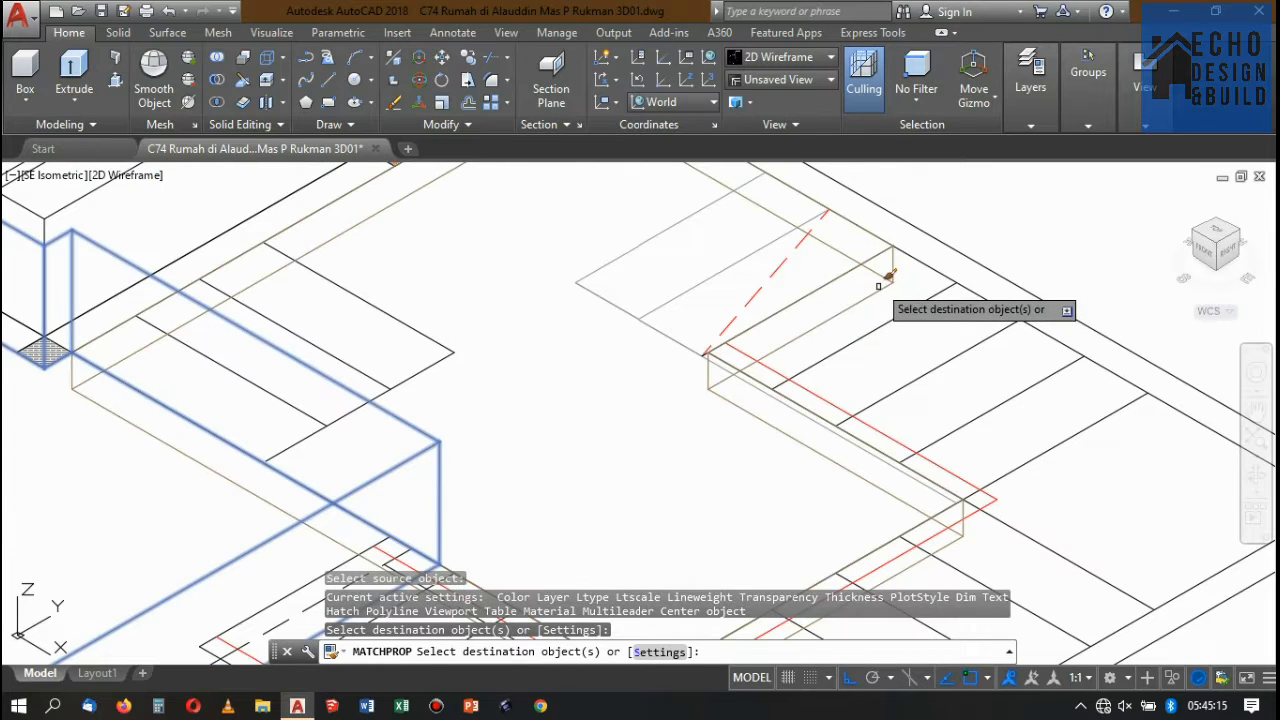
key(Return)
scroll(751, 266, down, 2)
scroll(646, 262, up, 1)
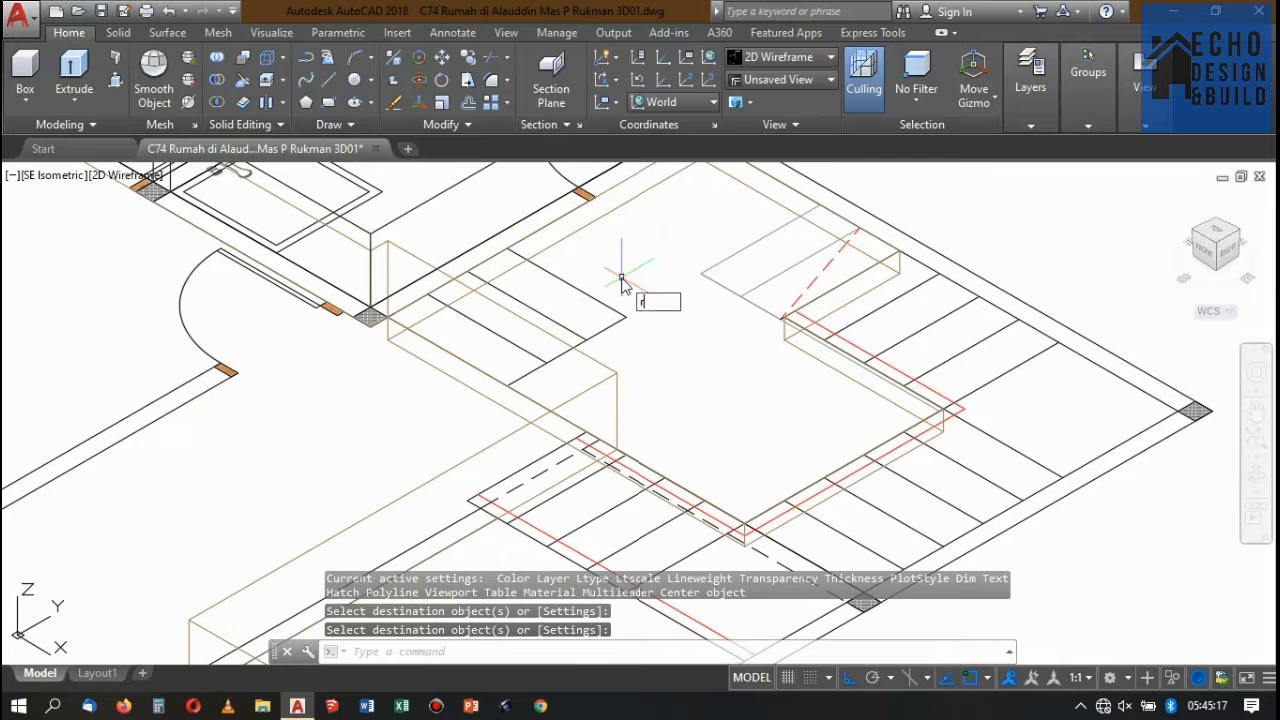
key(Return)
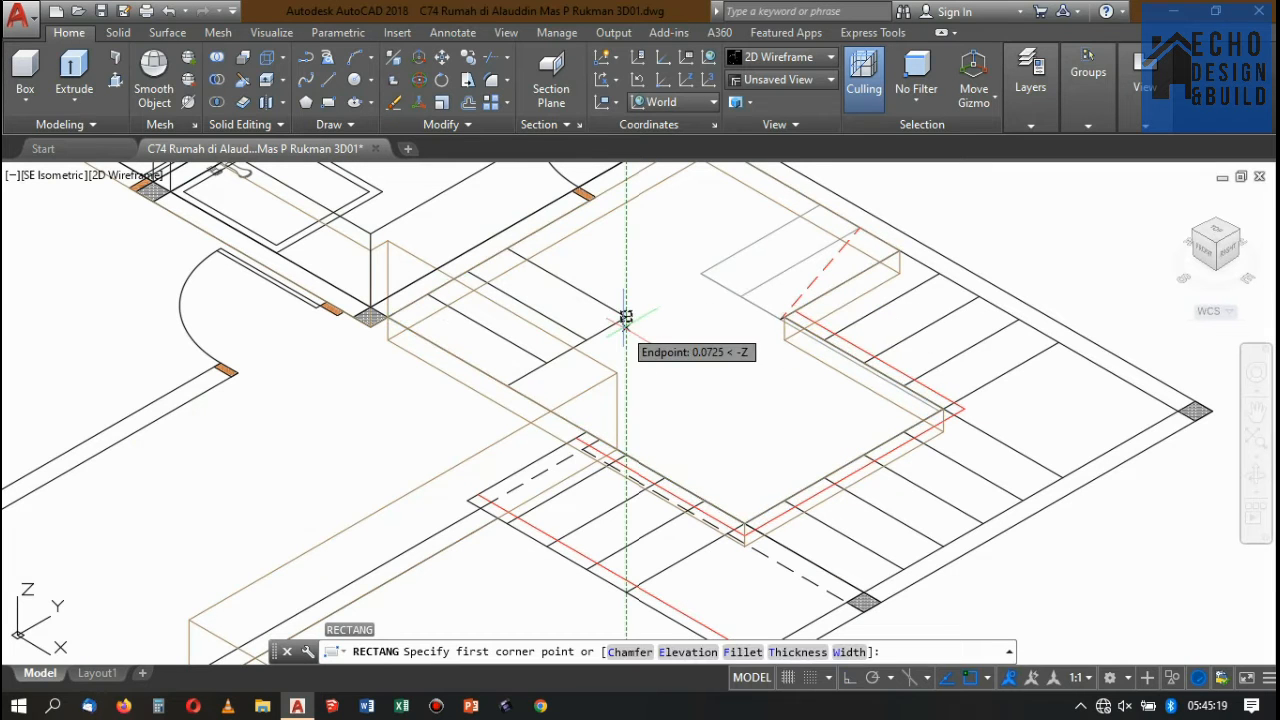
click(625, 318)
scroll(470, 268, up, 2)
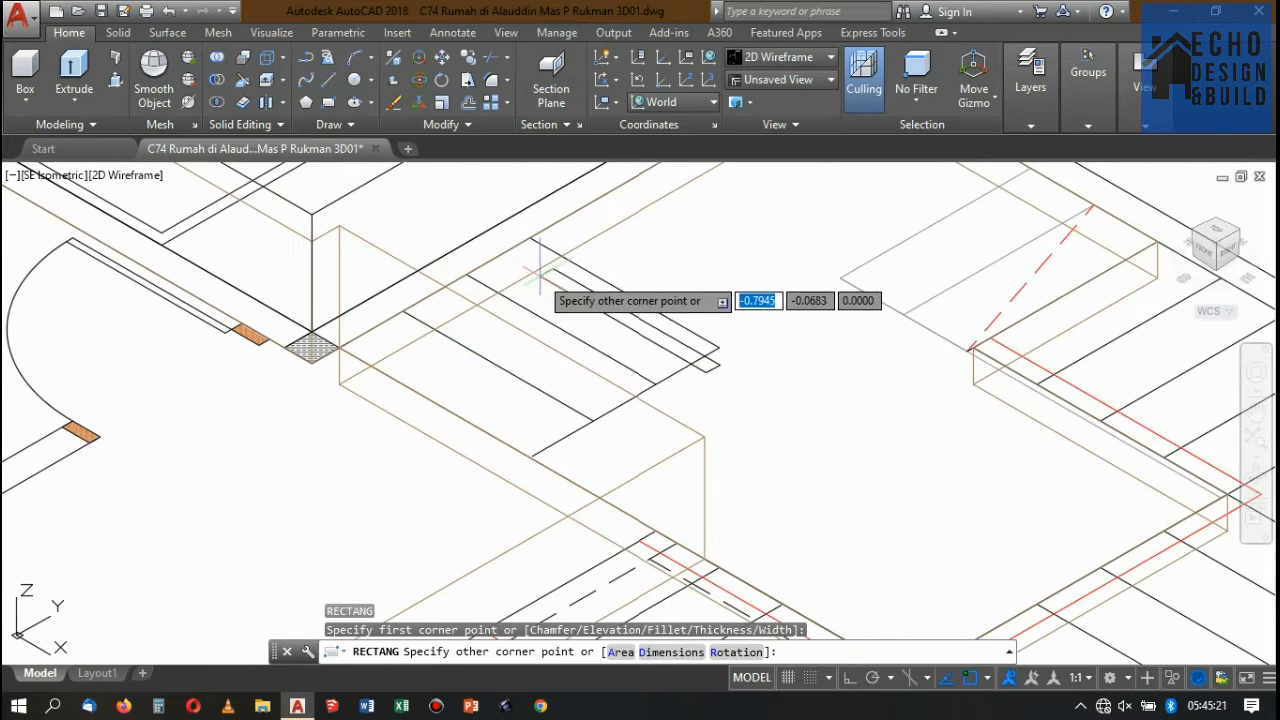
key(Escape)
- Trace the outermost step of the short flight beside the bathroom with a rectangle of about 0.9 by 0.3, corner to corner
text(rec)
key(Return)
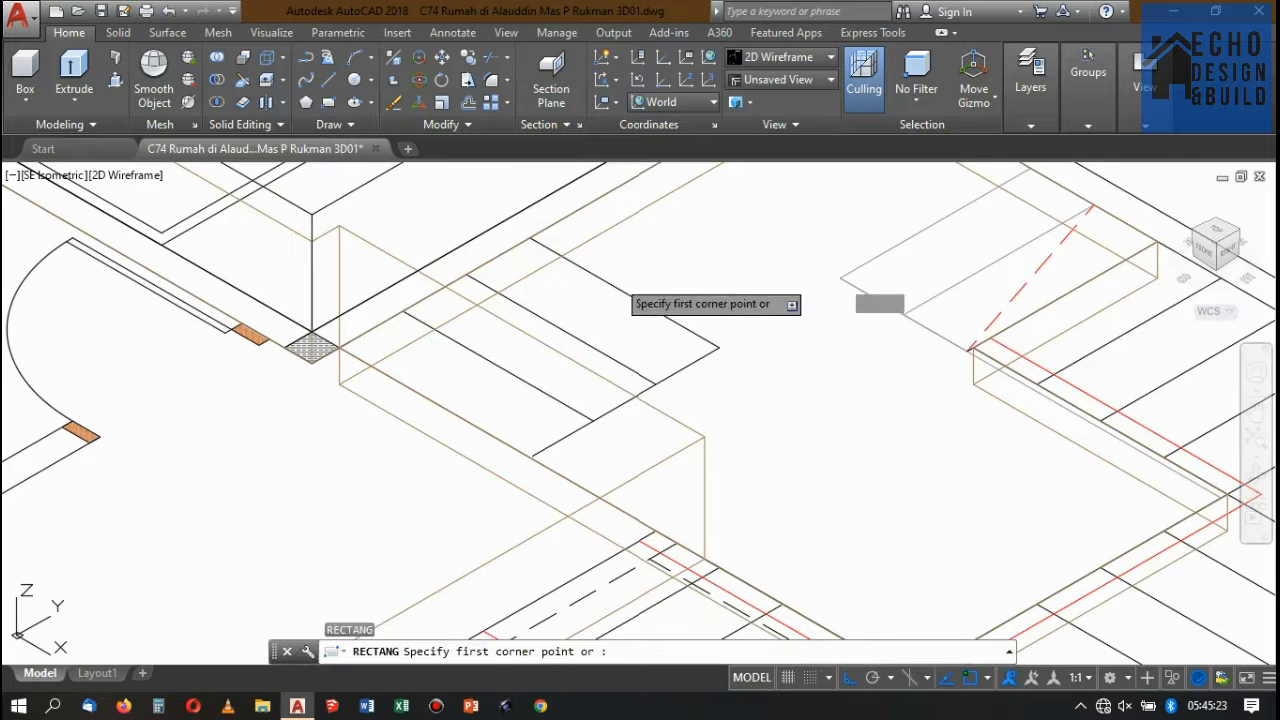
click(640, 312)
scroll(458, 280, up, 2)
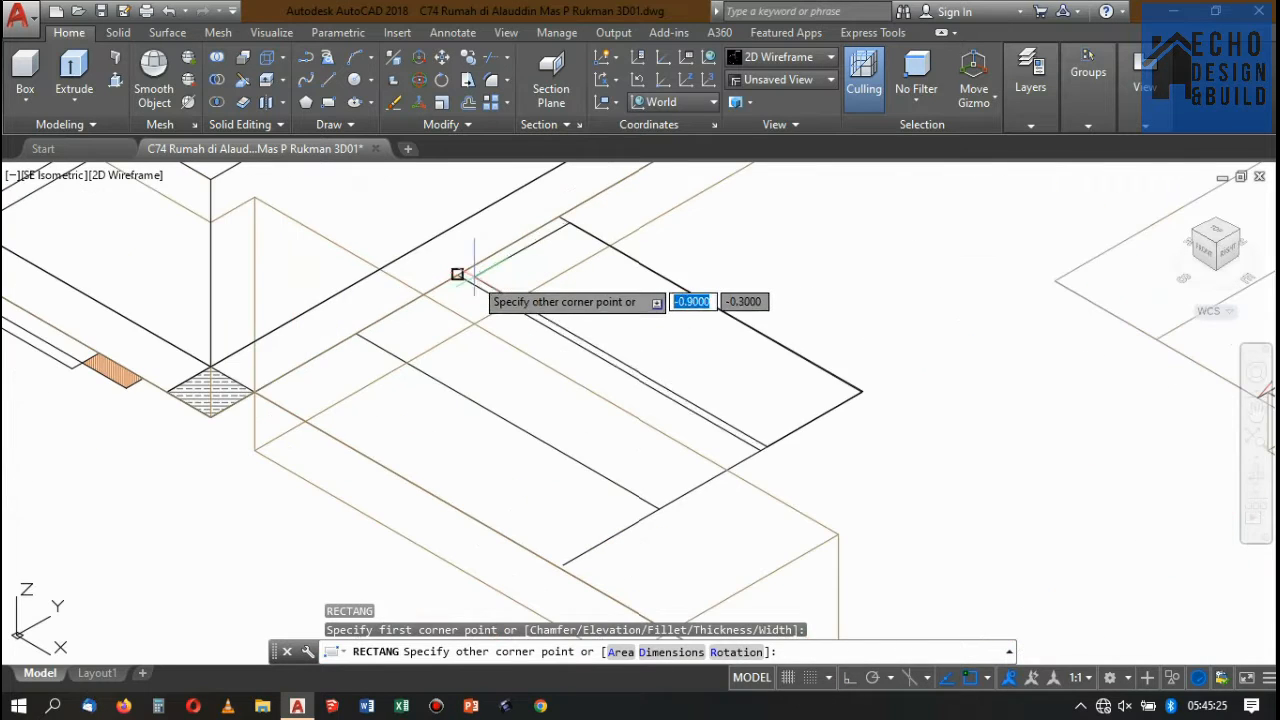
click(459, 276)
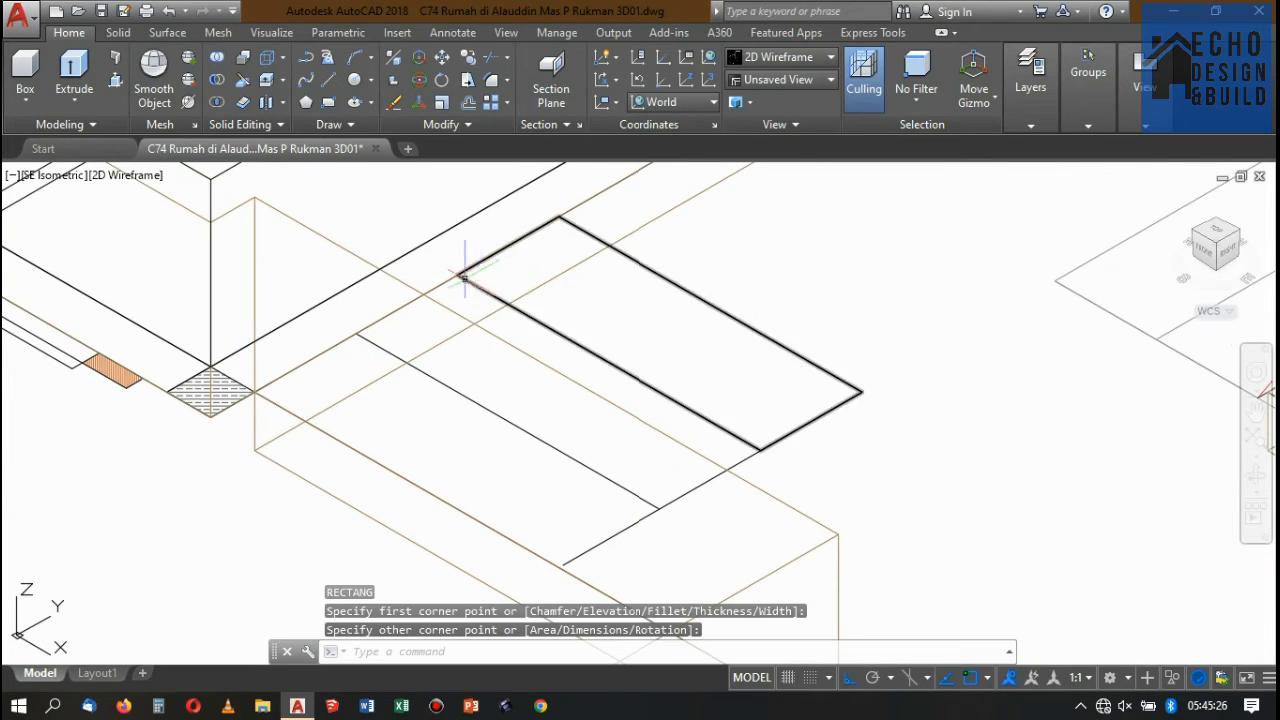
- Copy the rectangle traced over the outermost step of the short flight beside the bathroom
click(812, 420)
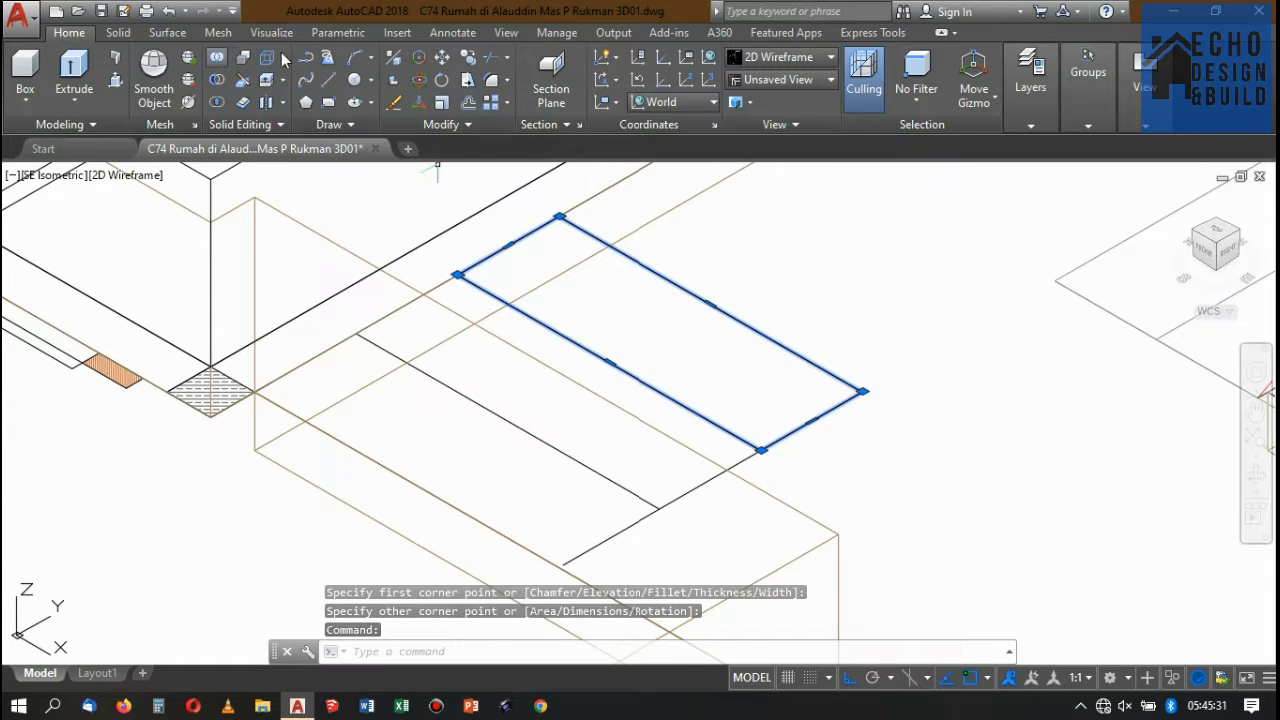
click(468, 58)
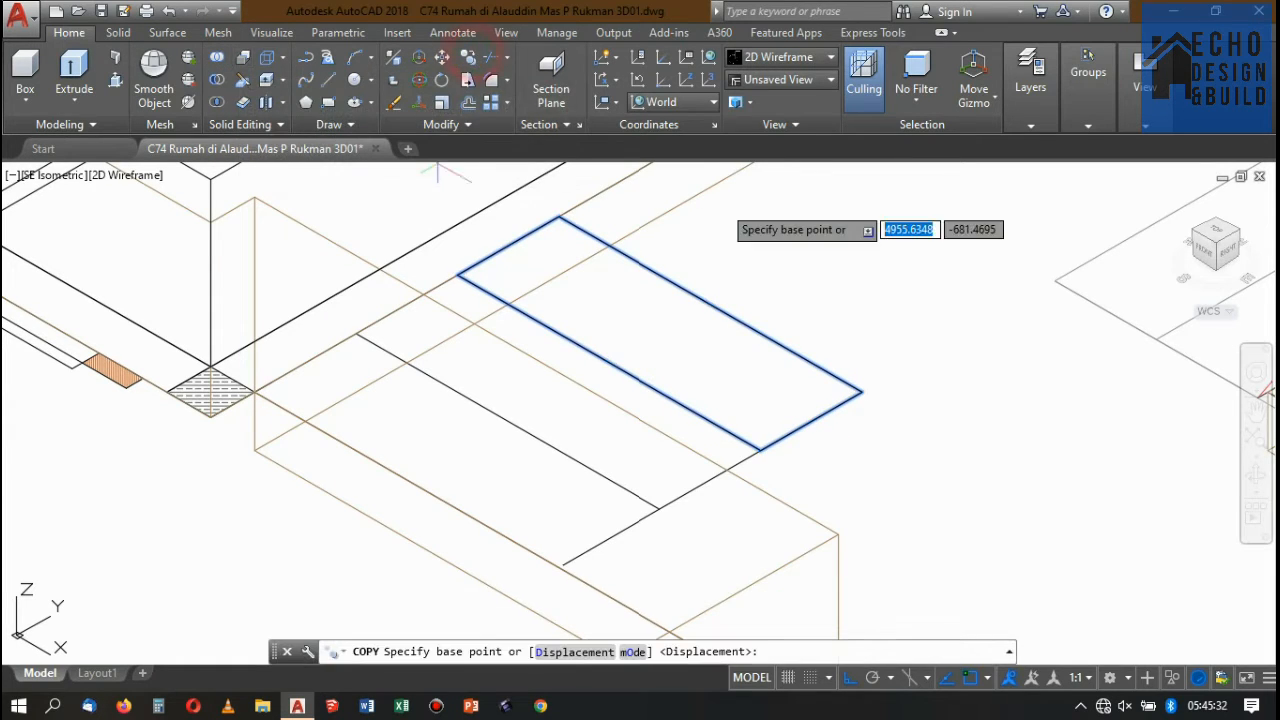
- Copy the tread rectangle twice, placing the copies edge to edge to form three adjoining step outlines
click(860, 392)
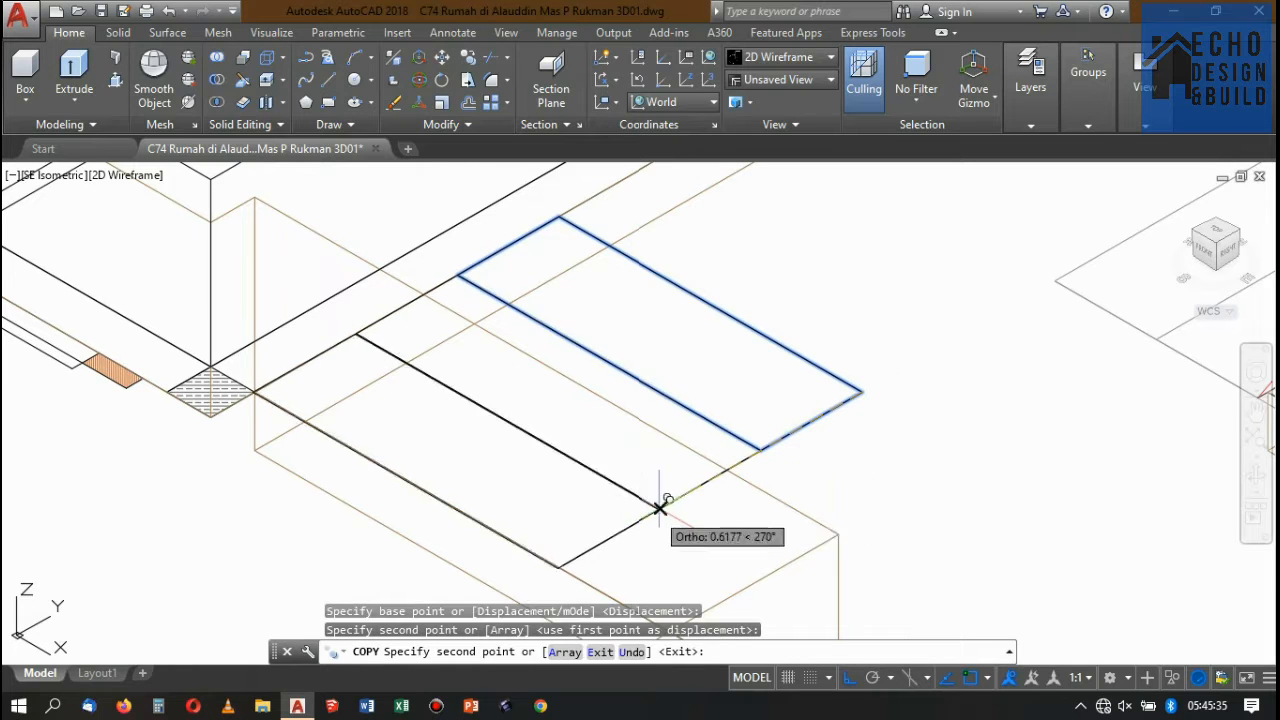
click(690, 460)
key(Return)
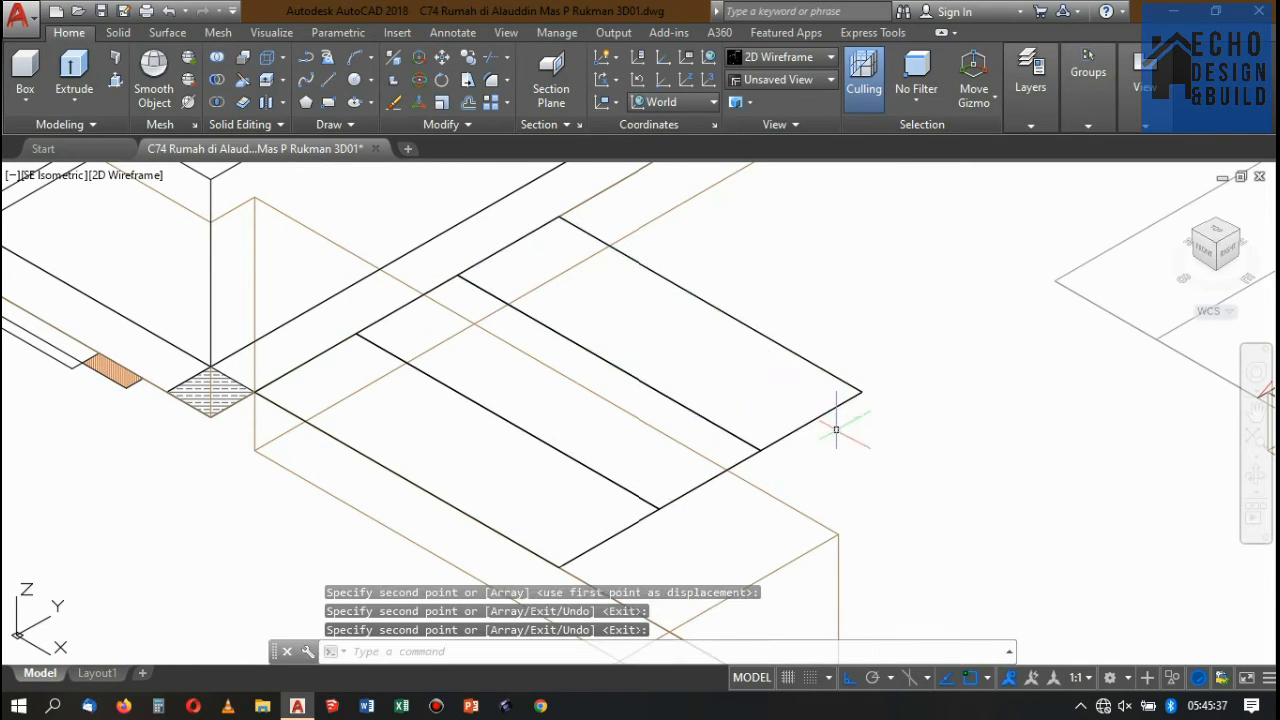
- Extrude the outermost step rectangle, farthest from the hatched column, to a height of 0.2
click(829, 412)
scroll(577, 300, down, 5)
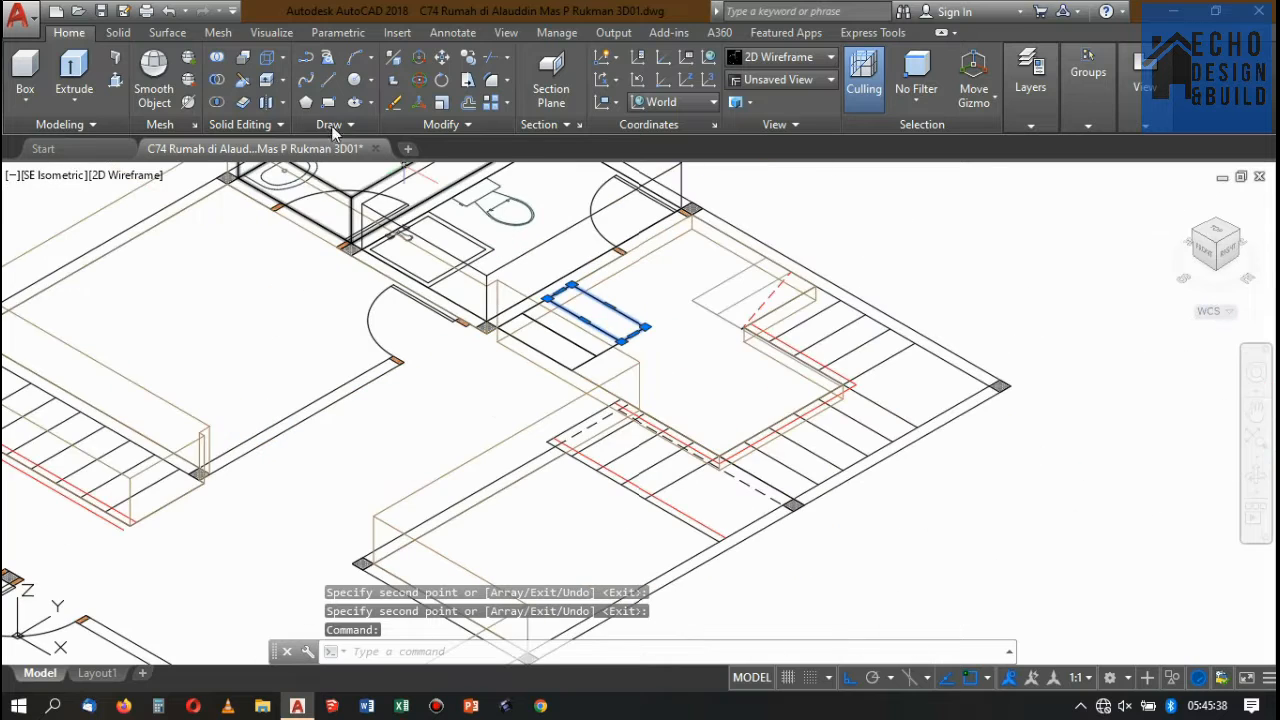
click(74, 66)
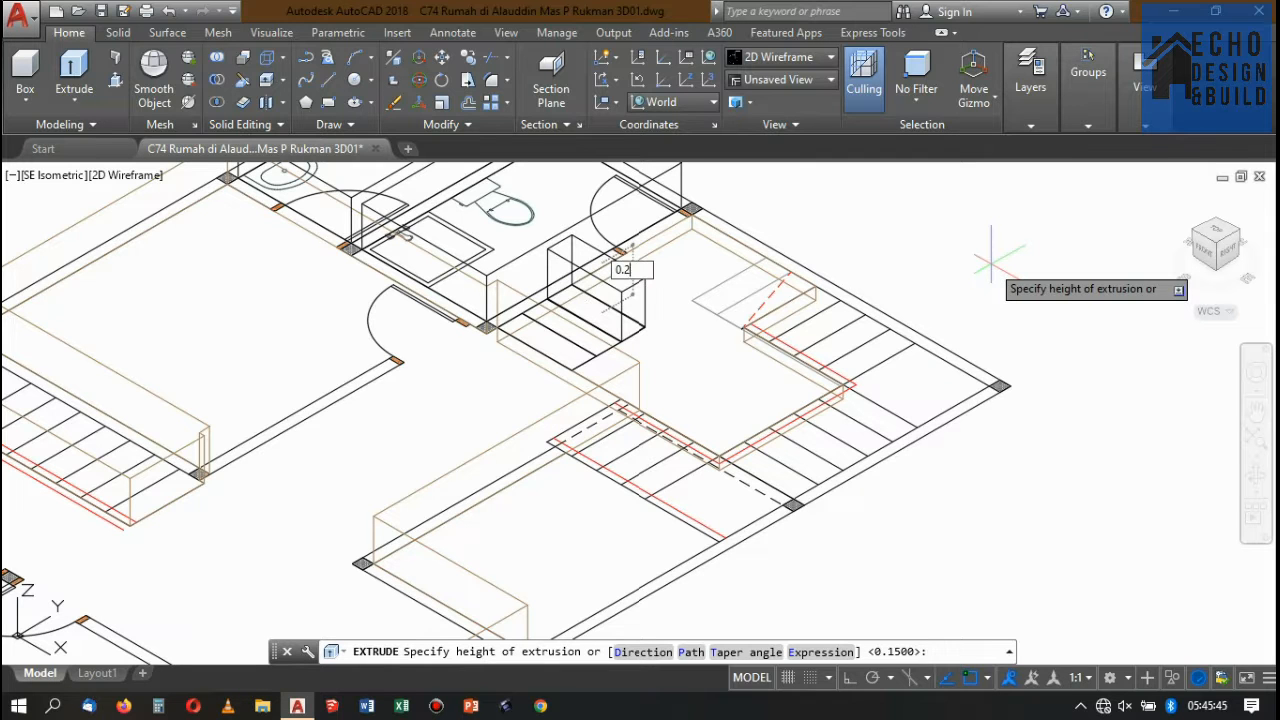
key(Return)
- Extrude the middle step rectangle to a height of 0.4
scroll(643, 369, up, 3)
key(Return)
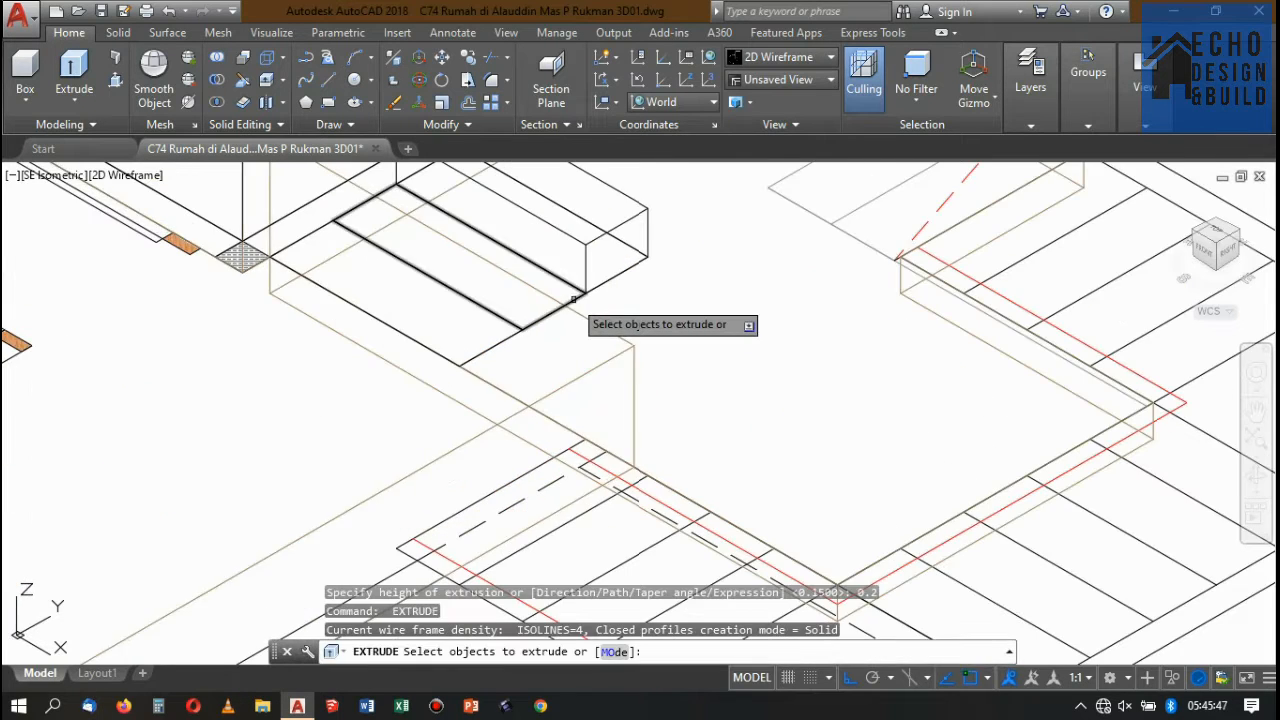
scroll(571, 294, up, 3)
click(571, 296)
scroll(652, 316, down, 5)
key(Return)
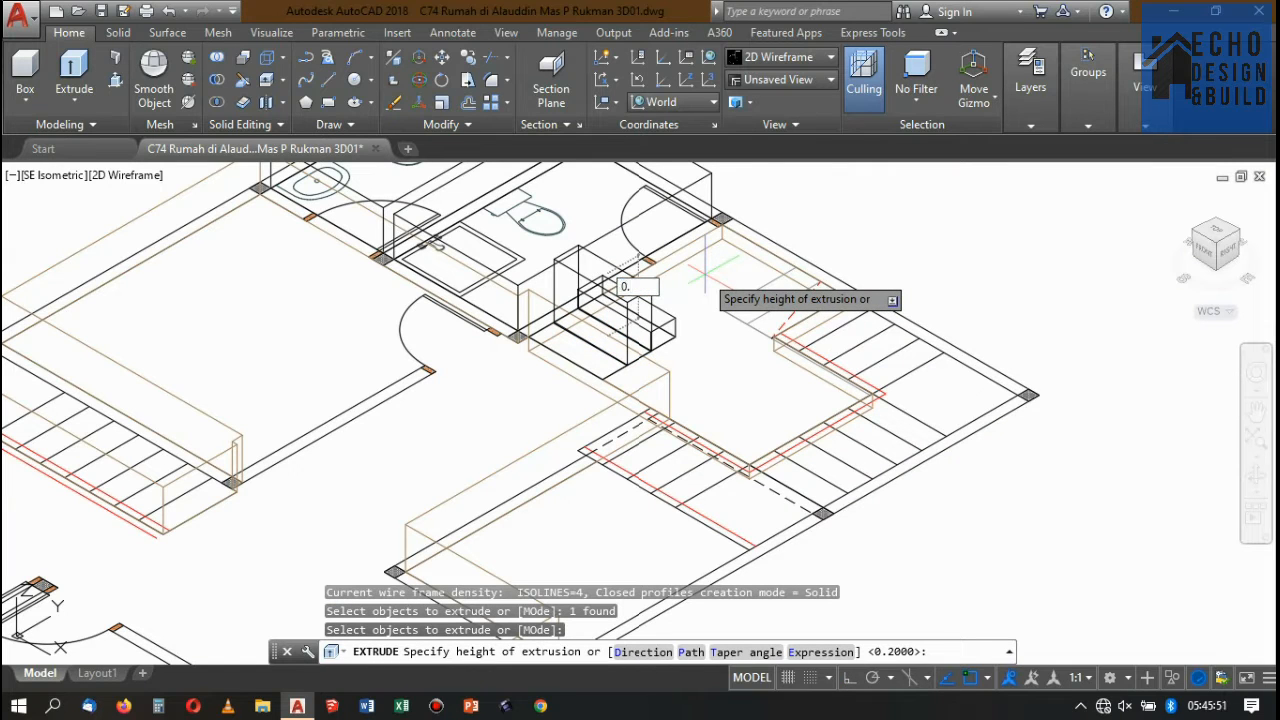
text(0.4)
key(Return)
- Extrude the step rectangle beside the hatched column to a height of 0.6
scroll(629, 366, up, 3)
key(Return)
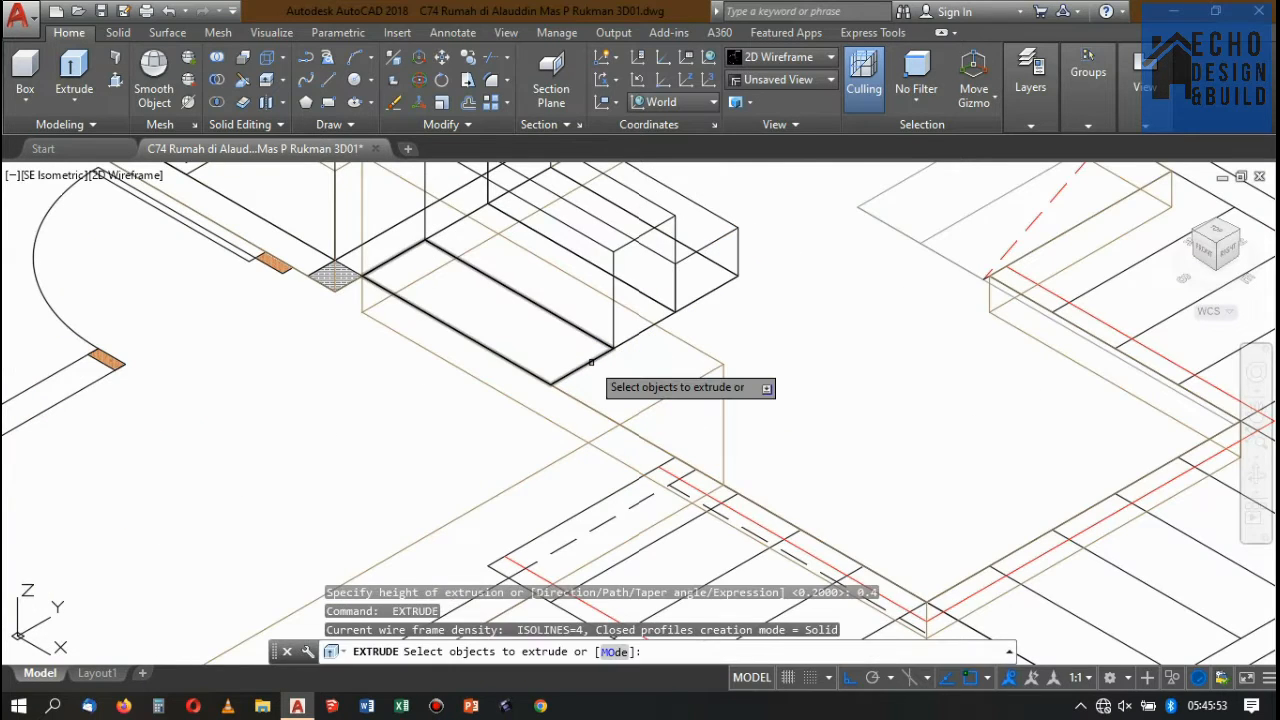
click(595, 362)
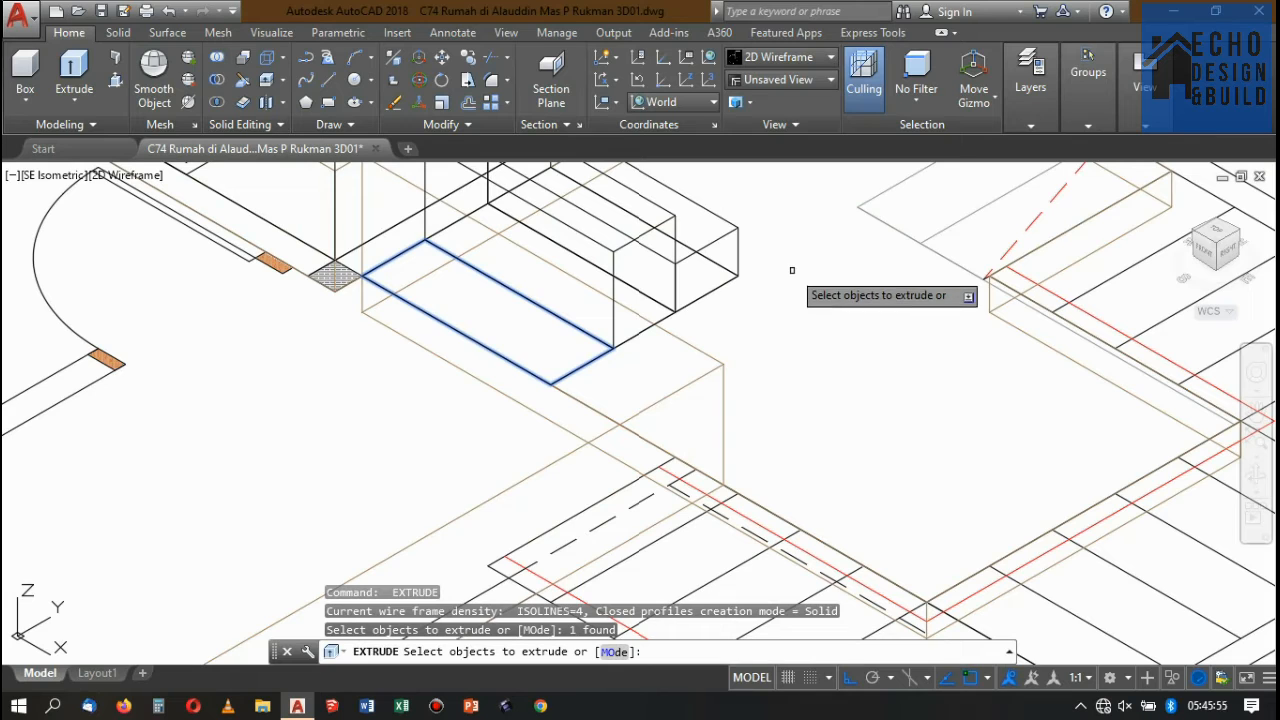
key(Return)
scroll(797, 215, down, 3)
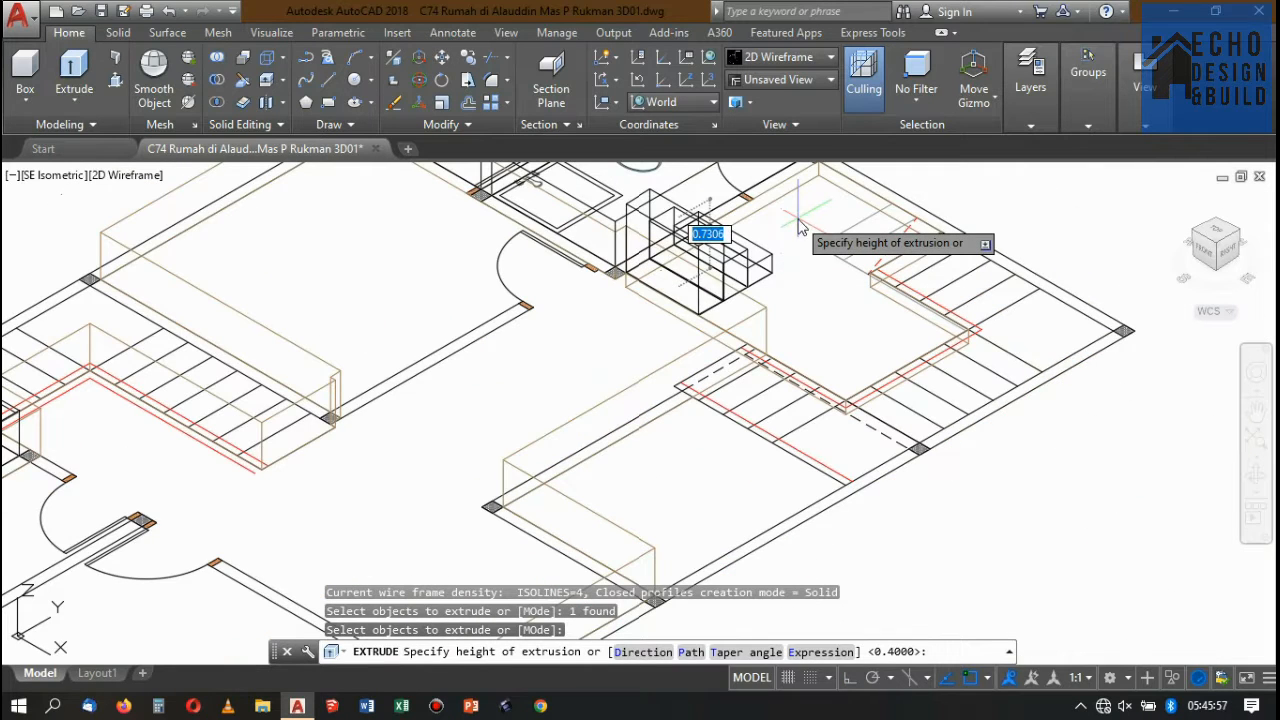
text(0.6)
key(Return)
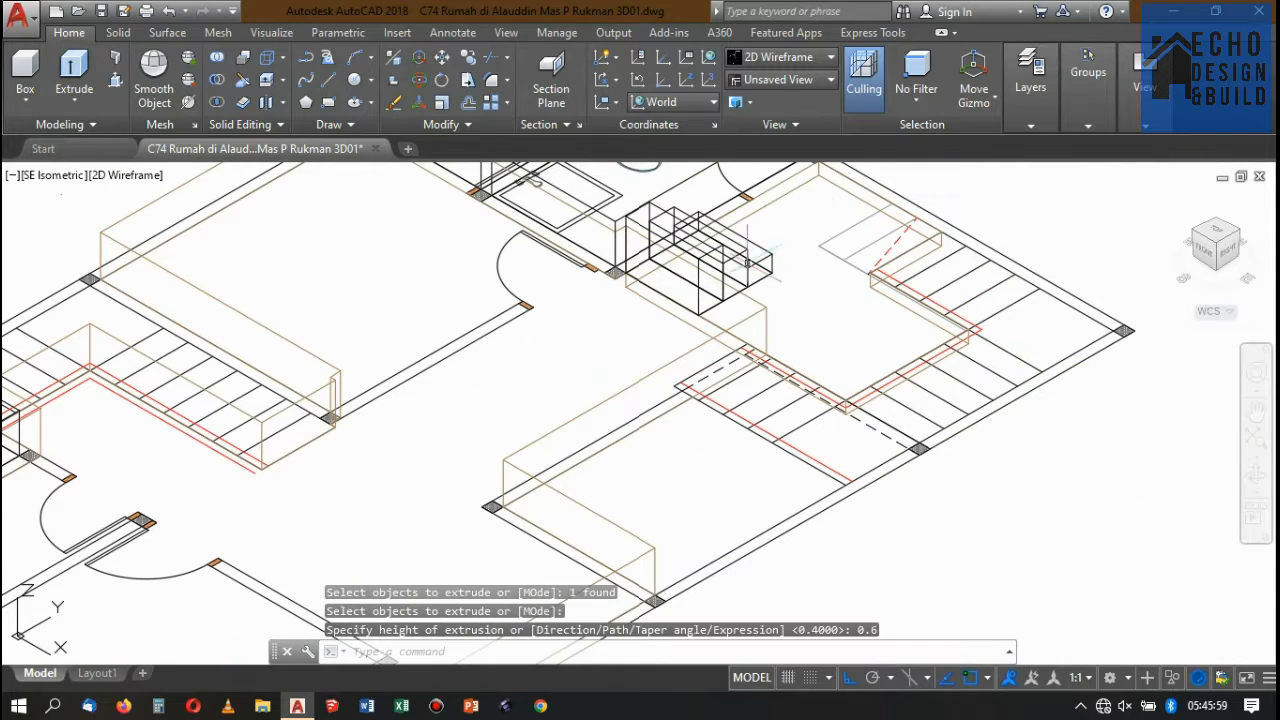
- Union the three extruded step blocks into a single stair solid
scroll(752, 228, up, 4)
scroll(750, 230, down, 5)
scroll(758, 287, up, 4)
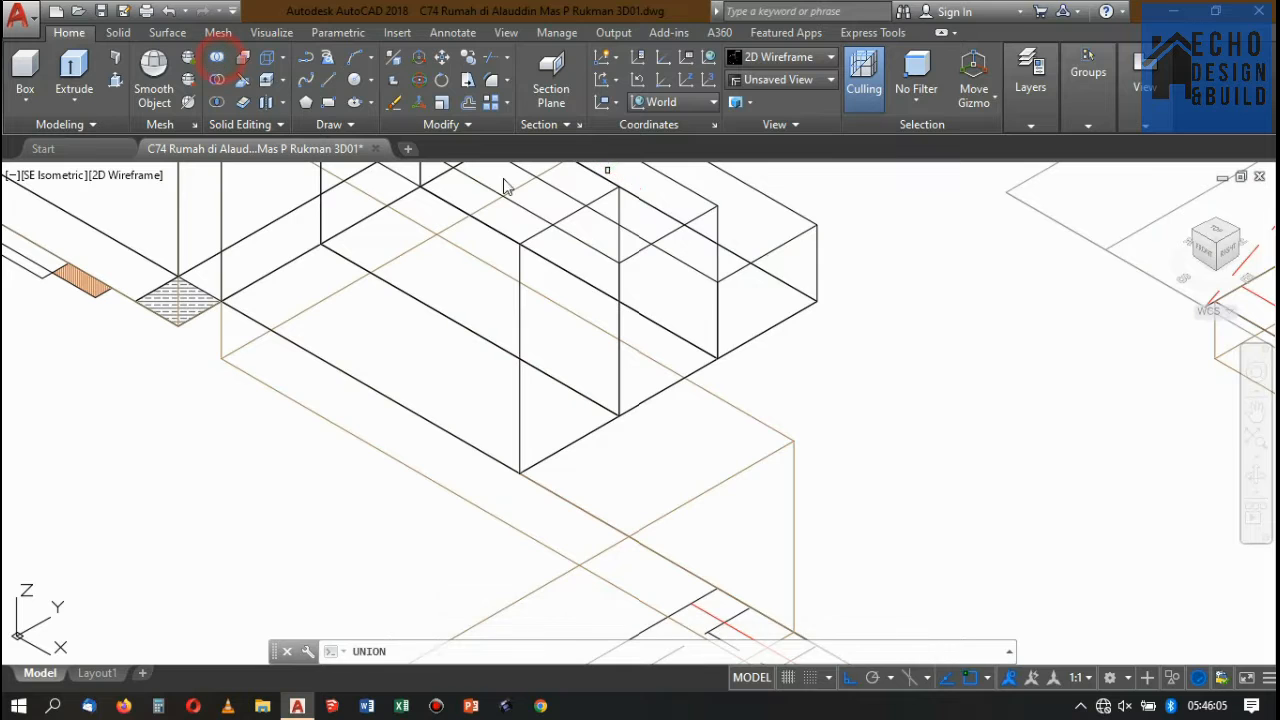
scroll(723, 286, up, 2)
click(749, 294)
click(548, 231)
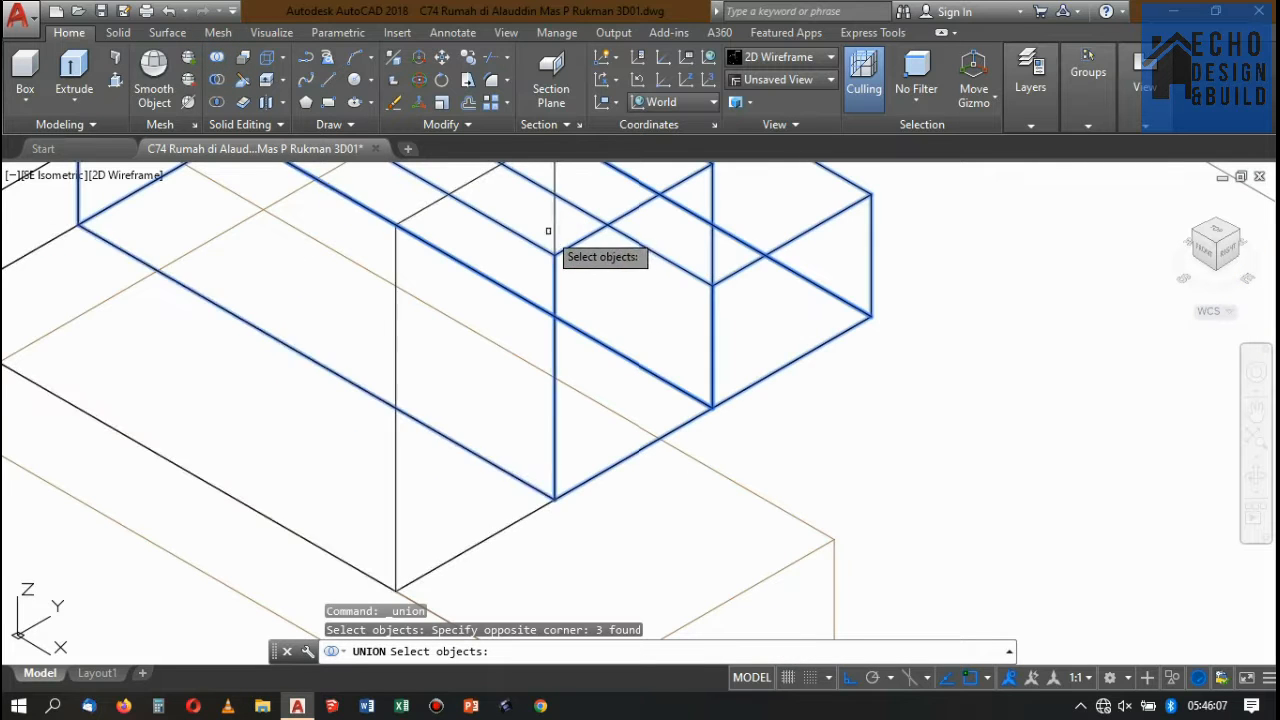
click(550, 232)
scroll(622, 307, down, 3)
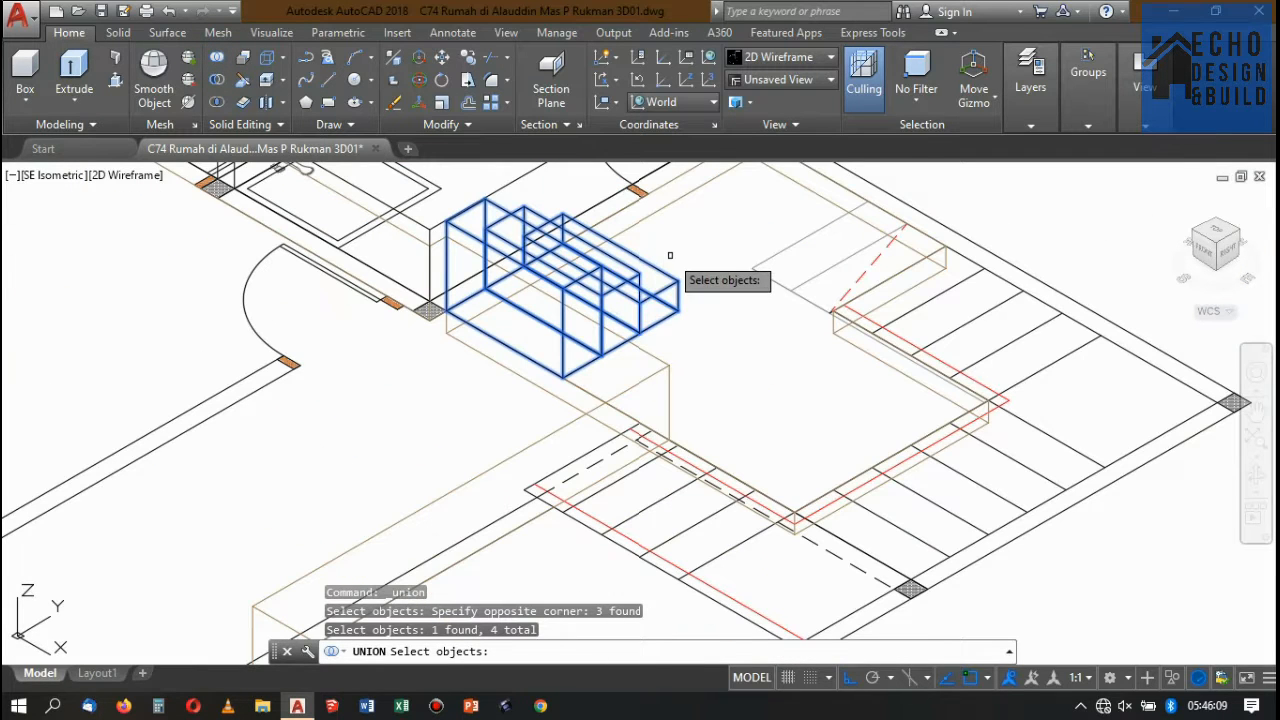
key(Return)
- Switch to the Conceptual visual style and examine how the stair solid meets the surrounding floor slabs
scroll(671, 253, down, 2)
scroll(660, 270, up, 4)
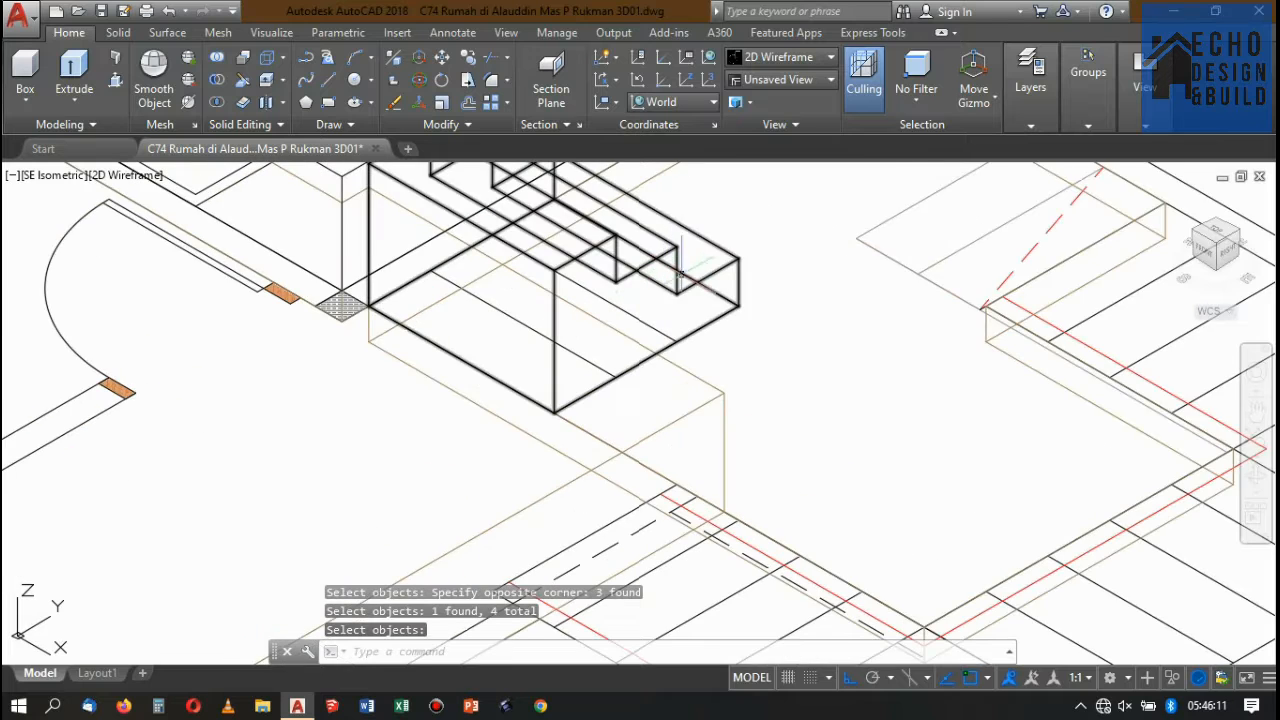
scroll(752, 283, down, 3)
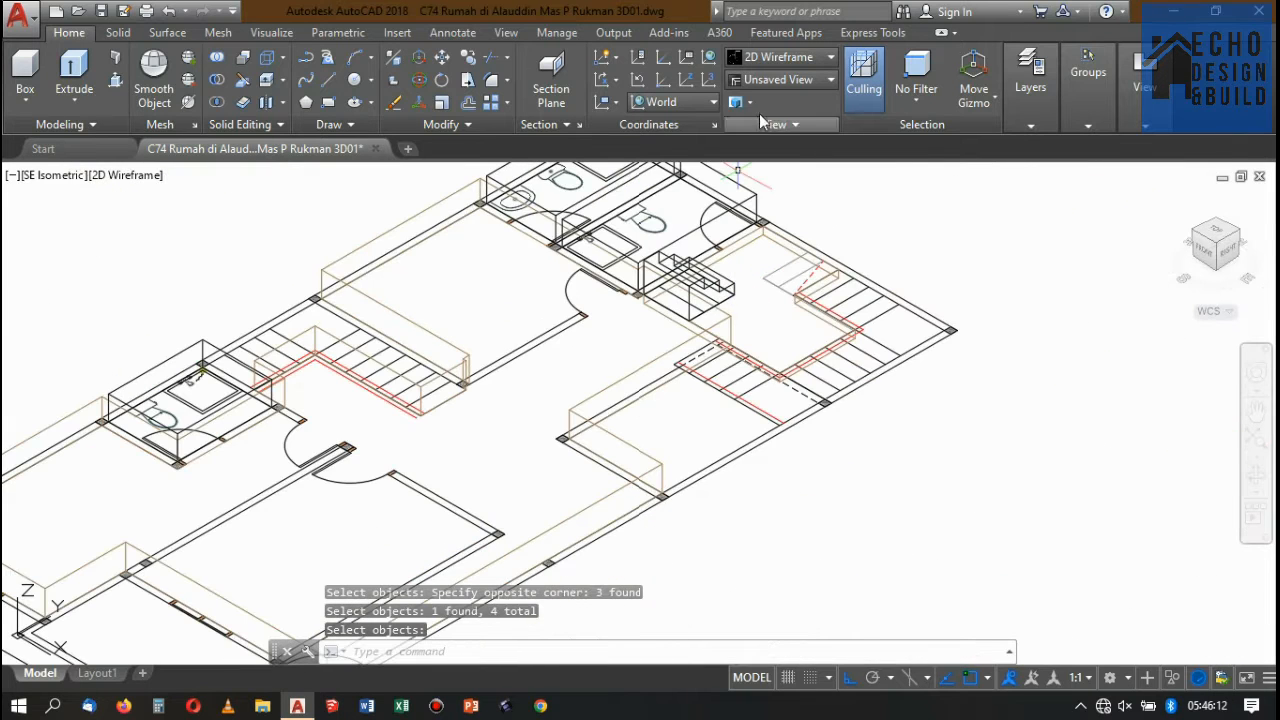
click(780, 57)
click(1003, 96)
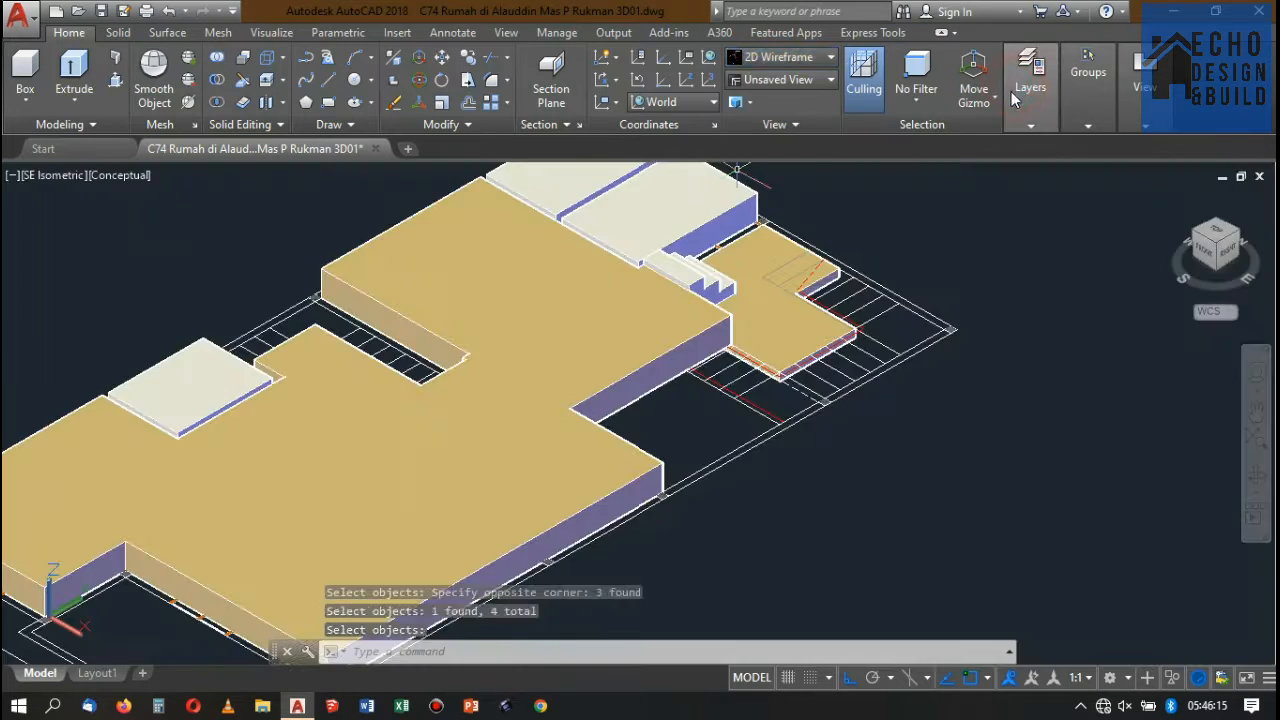
scroll(660, 272, up, 5)
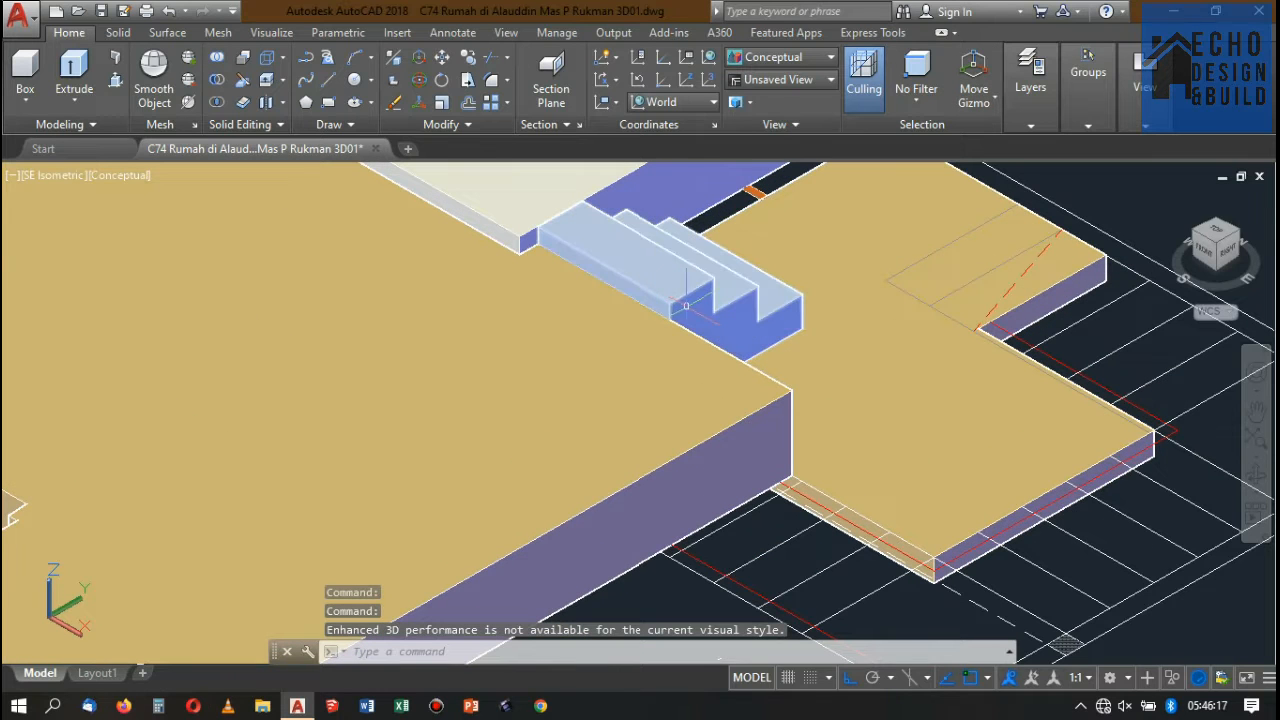
click(690, 298)
scroll(700, 285, down, 3)
scroll(705, 262, up, 2)
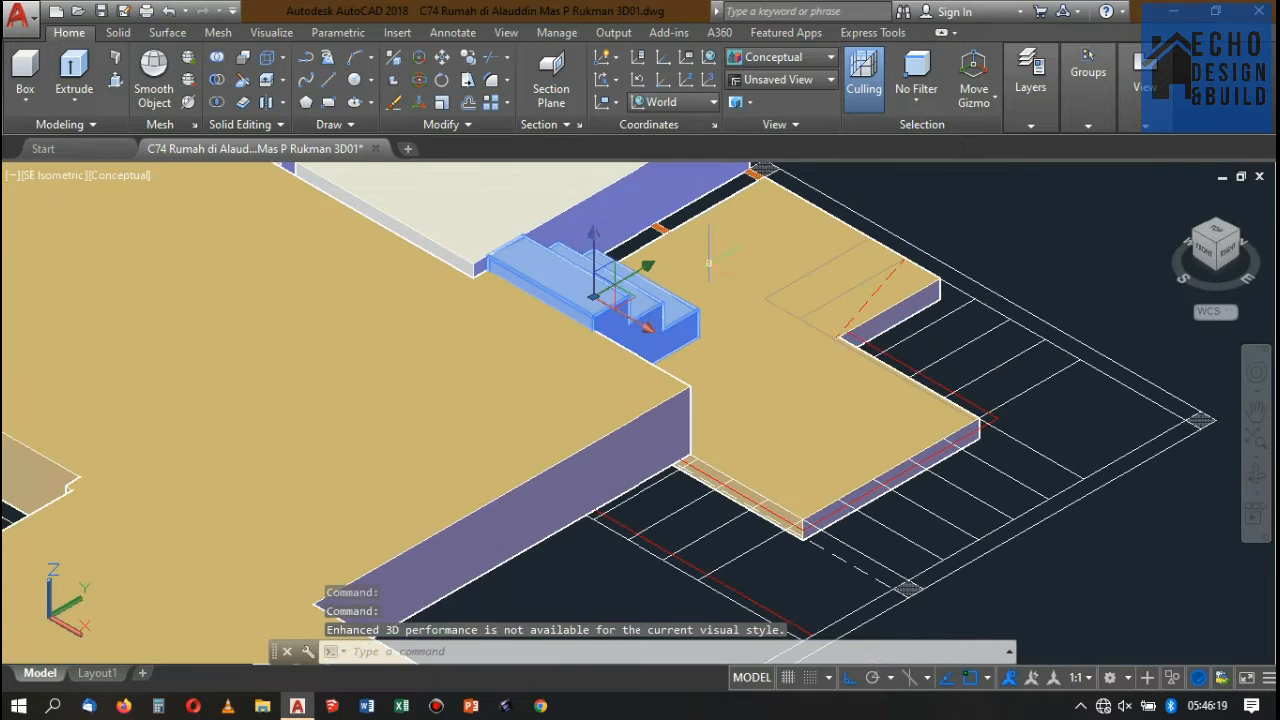
scroll(700, 260, down, 2)
scroll(694, 258, up, 4)
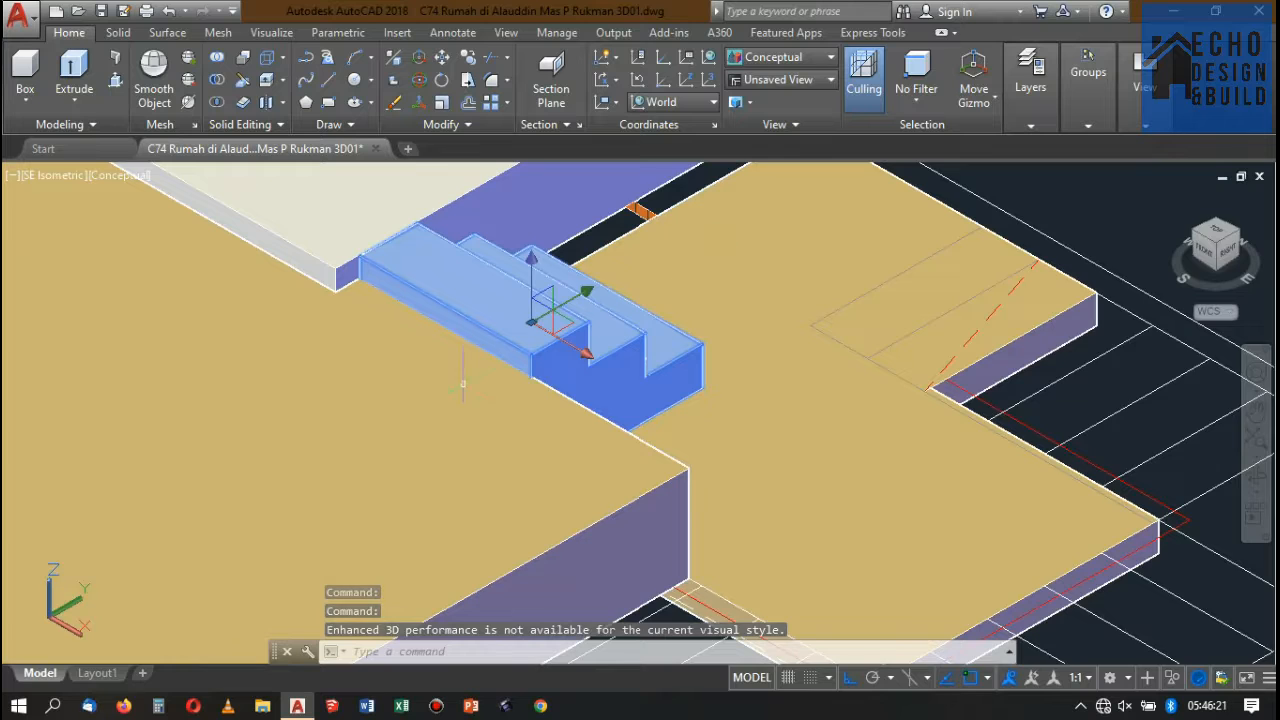
scroll(463, 383, up, 2)
scroll(463, 383, down, 3)
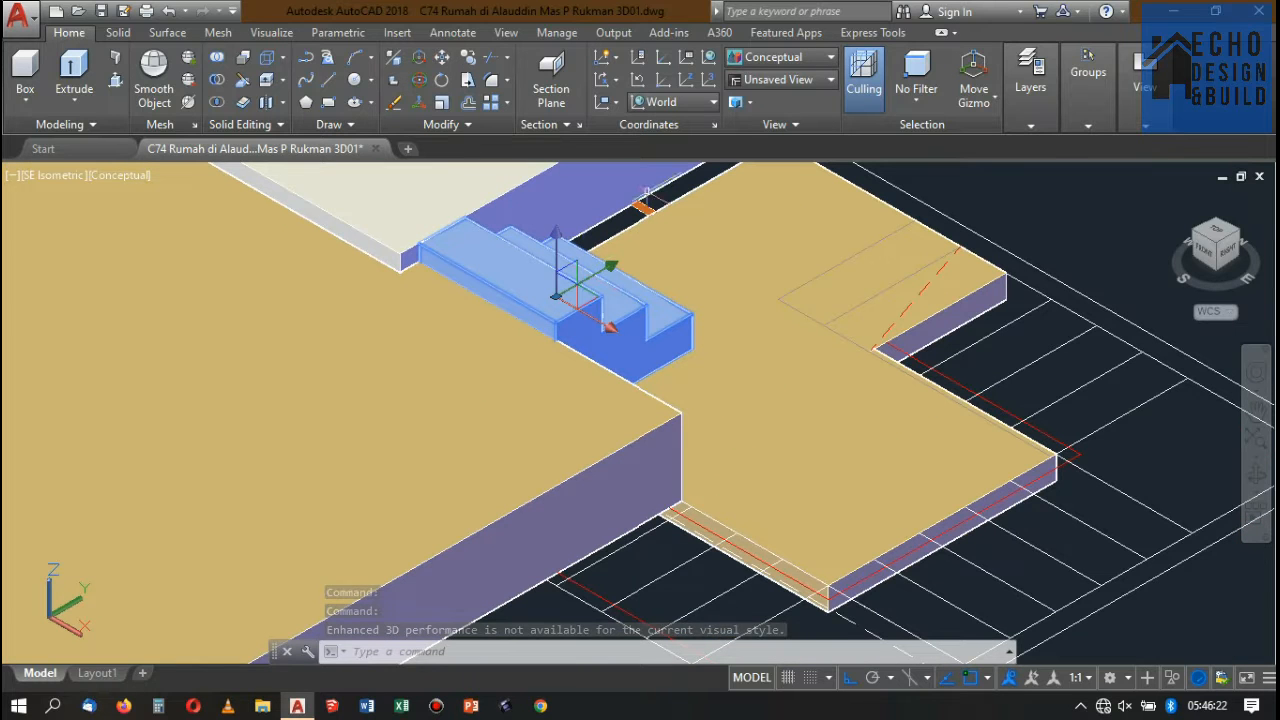
- Return to the 2D Wireframe style and move the stair solid down 0.1, aligning its top step with the main floor slab's edge
click(797, 57)
click(760, 129)
scroll(572, 300, up, 3)
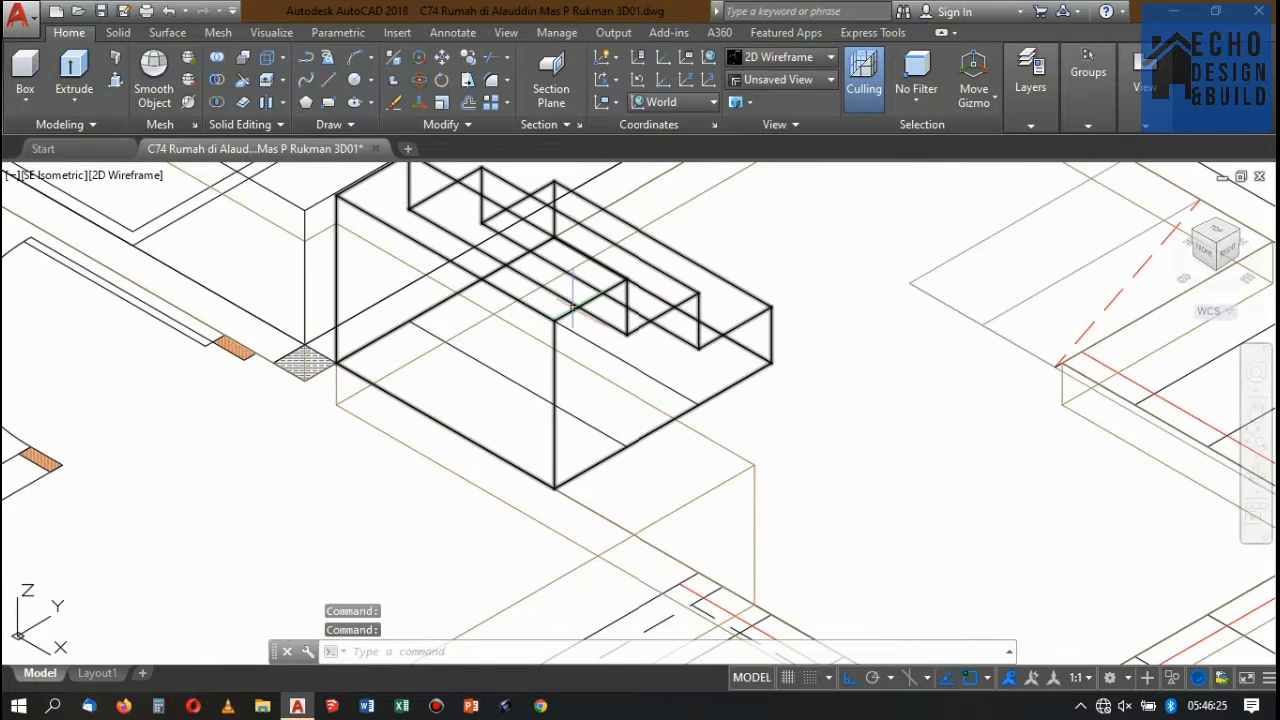
click(577, 309)
scroll(565, 320, up, 5)
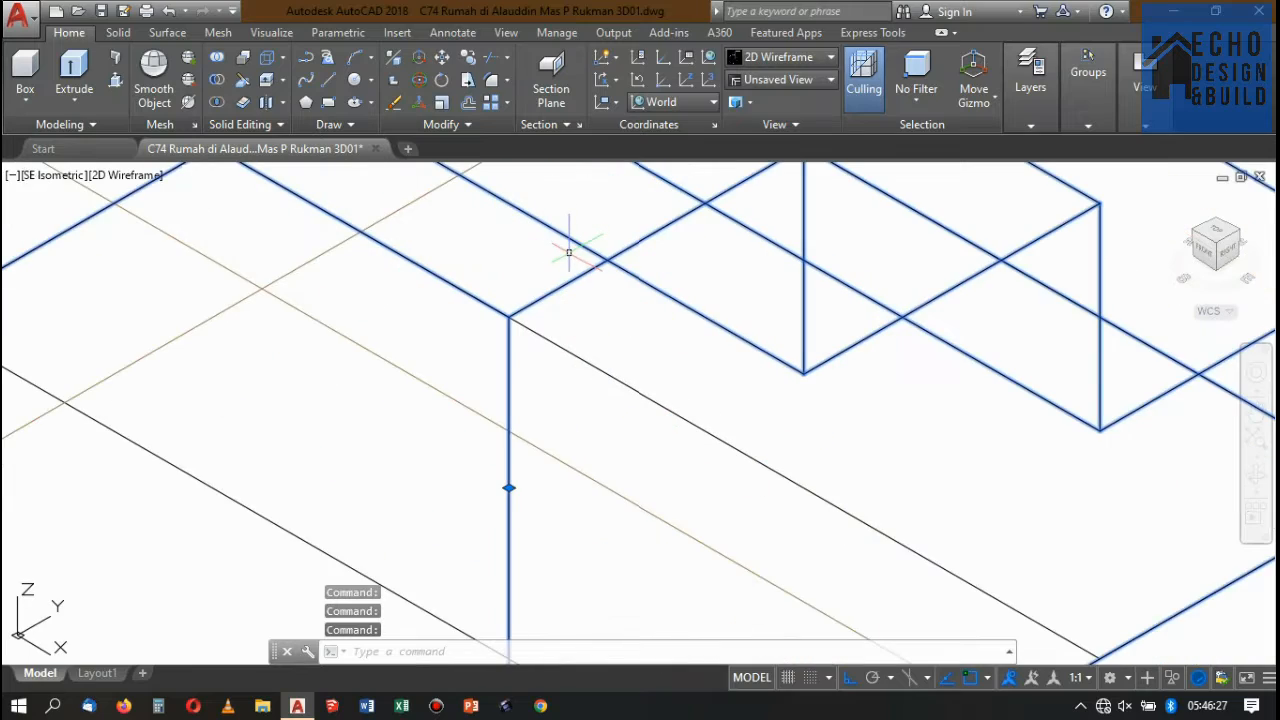
text(m)
key(Return)
click(509, 316)
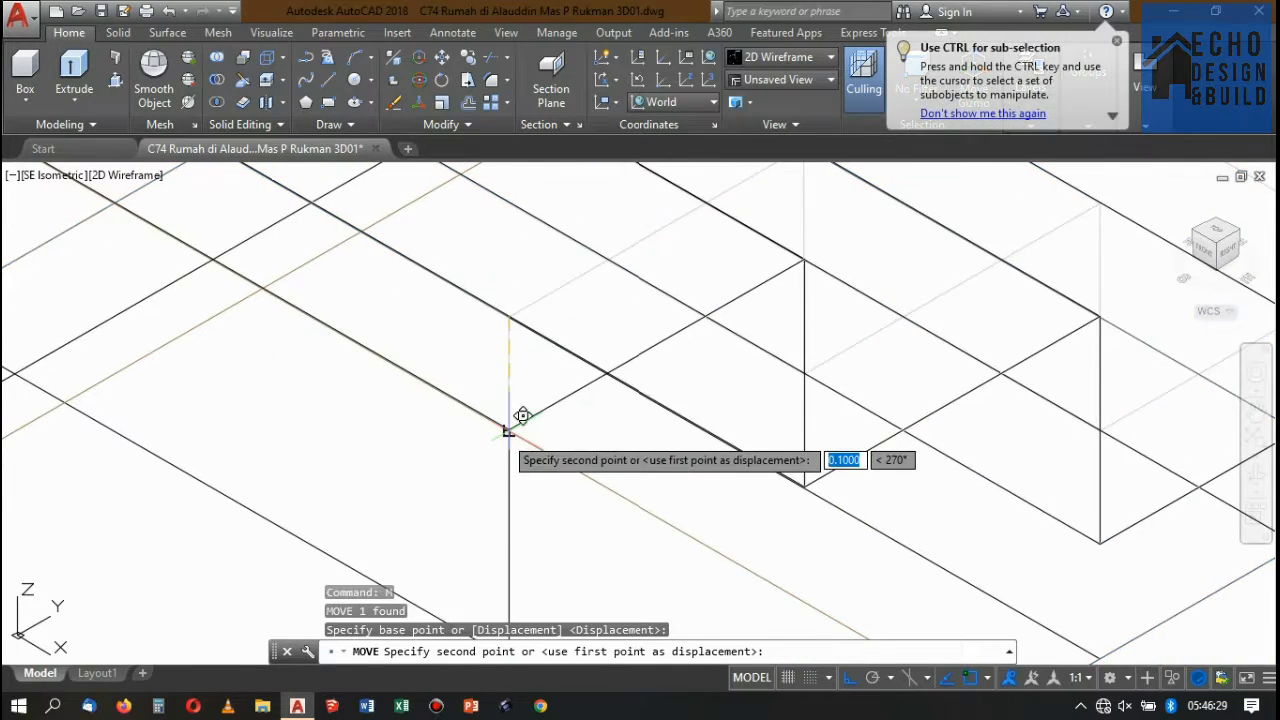
scroll(506, 425, down, 6)
scroll(600, 300, up, 2)
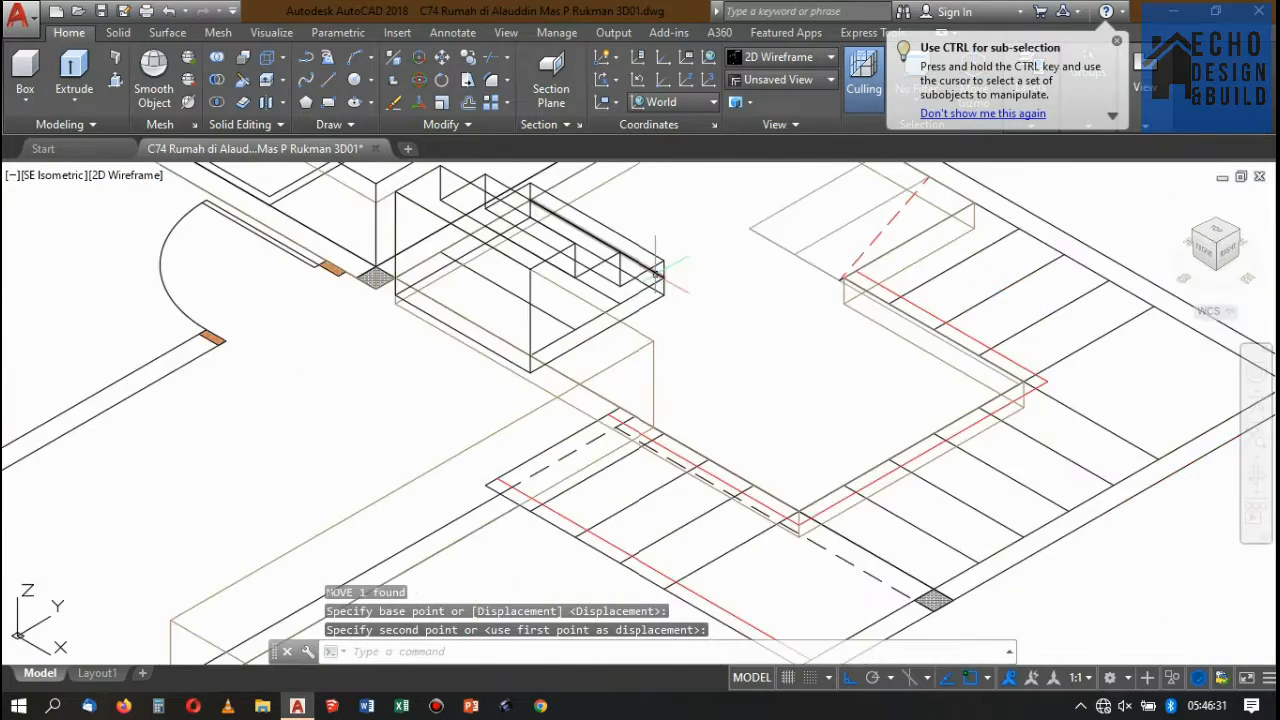
click(657, 265)
scroll(700, 262, down, 6)
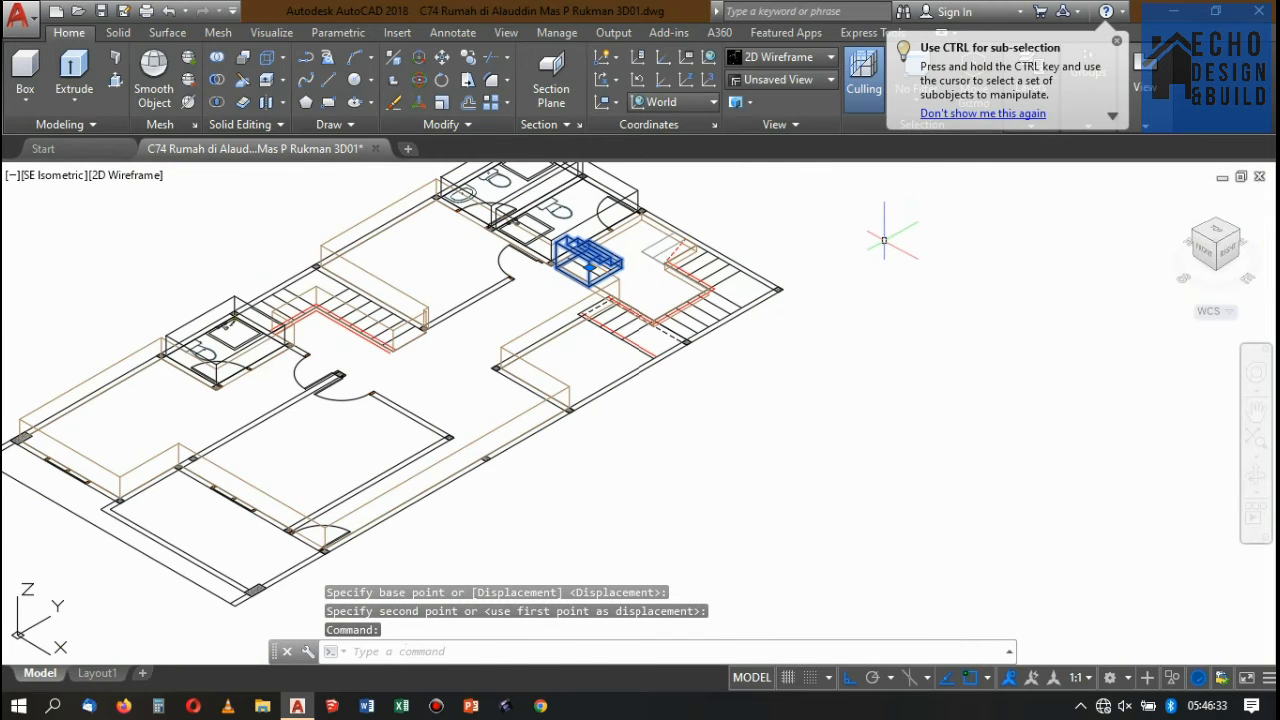
key(Escape)
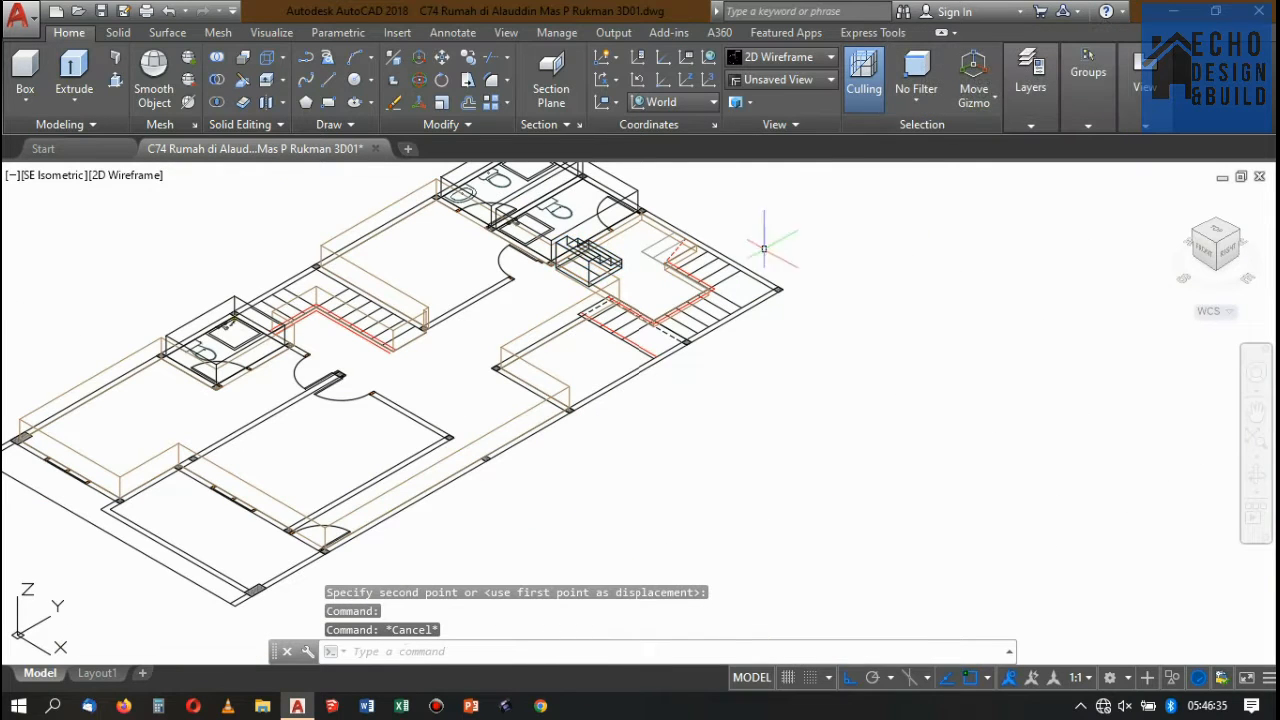
- Move the lower floor slab straight down from its top corner to the bottom corner of the stair solid
scroll(662, 230, up, 3)
scroll(630, 199, up, 3)
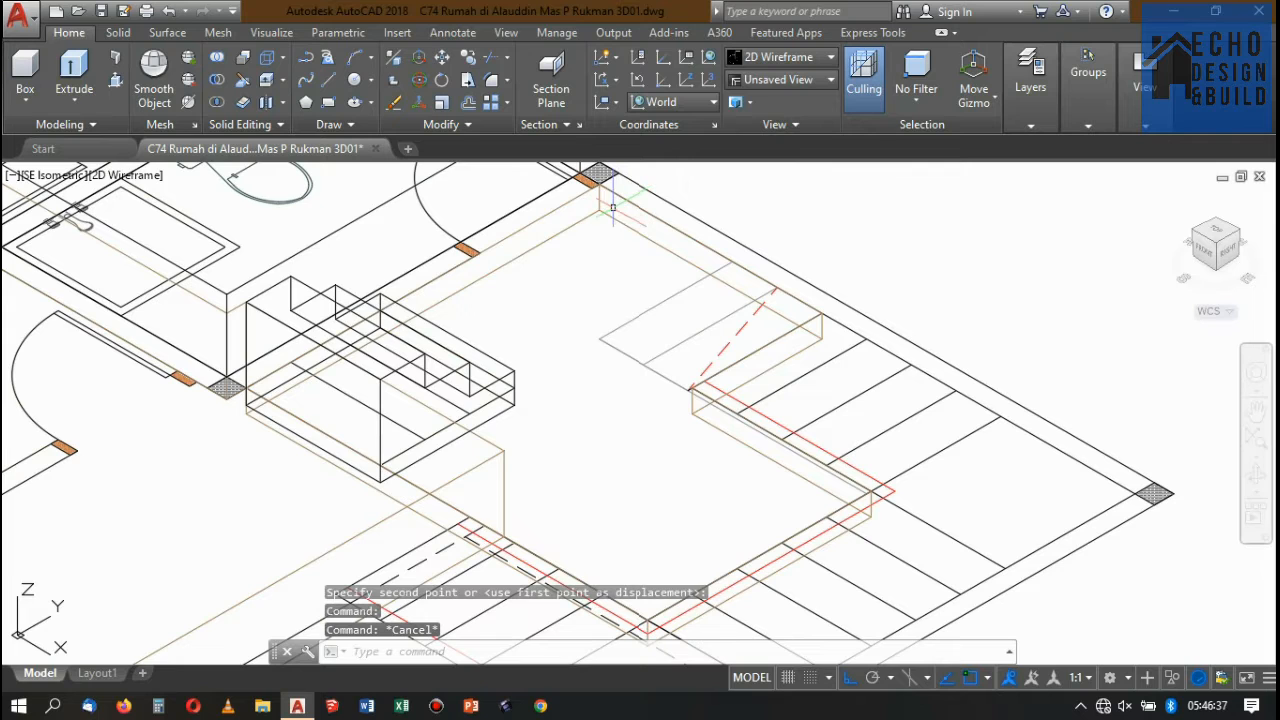
click(611, 210)
scroll(231, 433, up, 3)
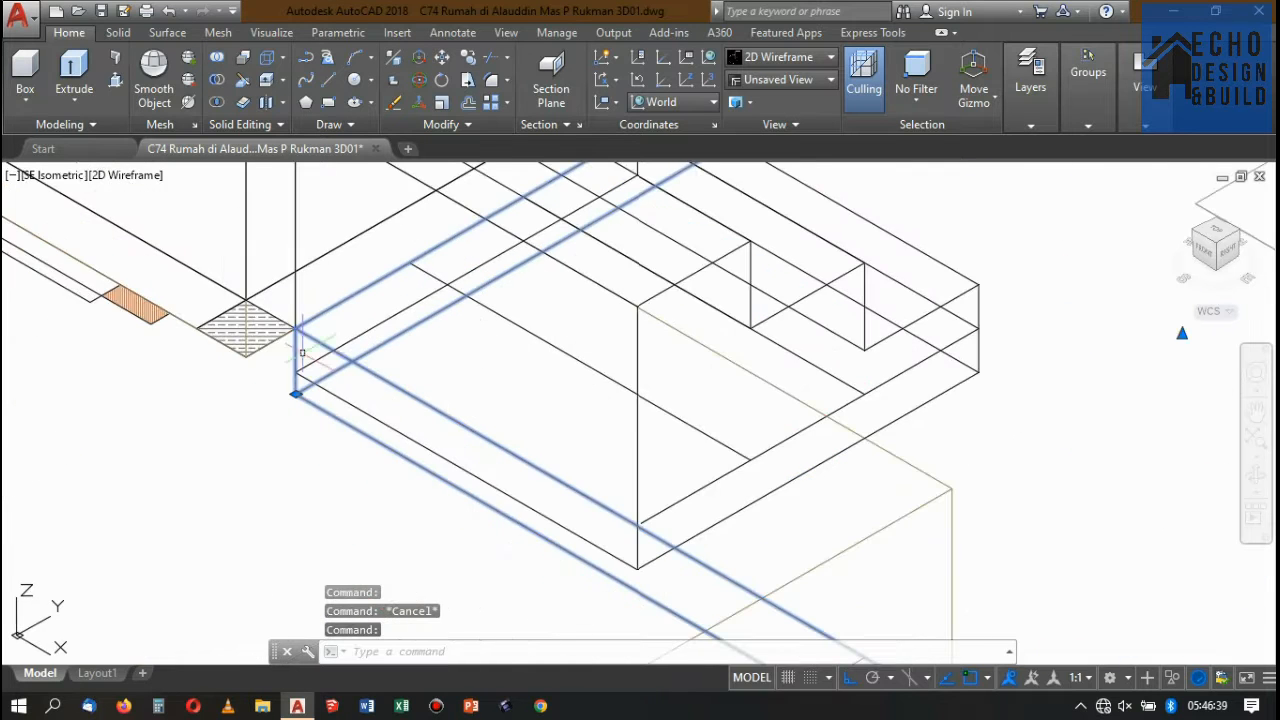
scroll(393, 302, down, 2)
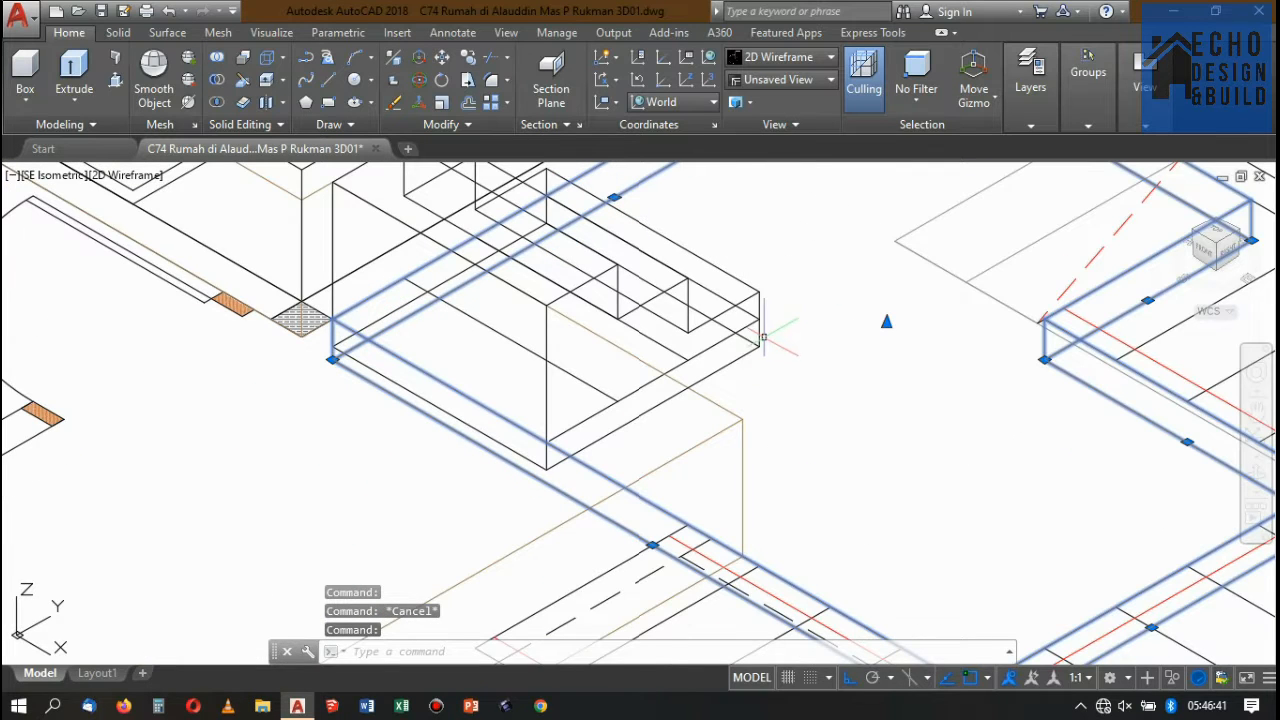
scroll(793, 320, down, 4)
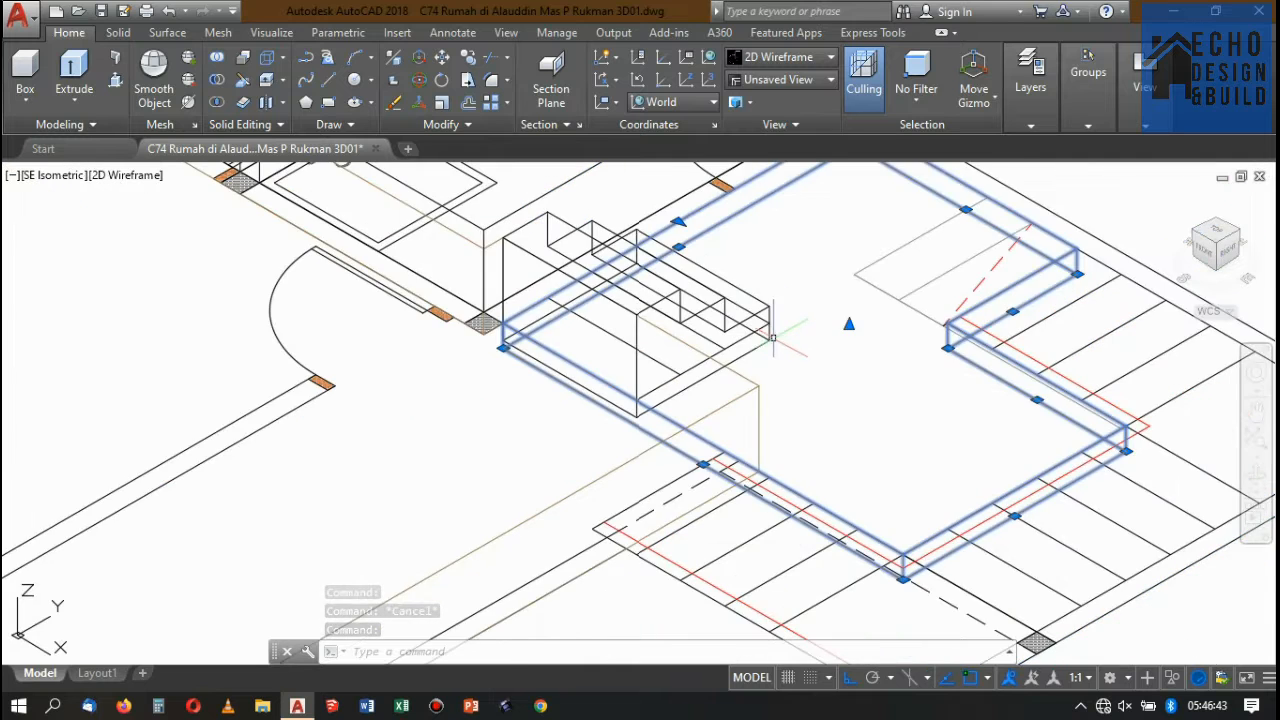
scroll(762, 328, up, 2)
scroll(493, 337, up, 4)
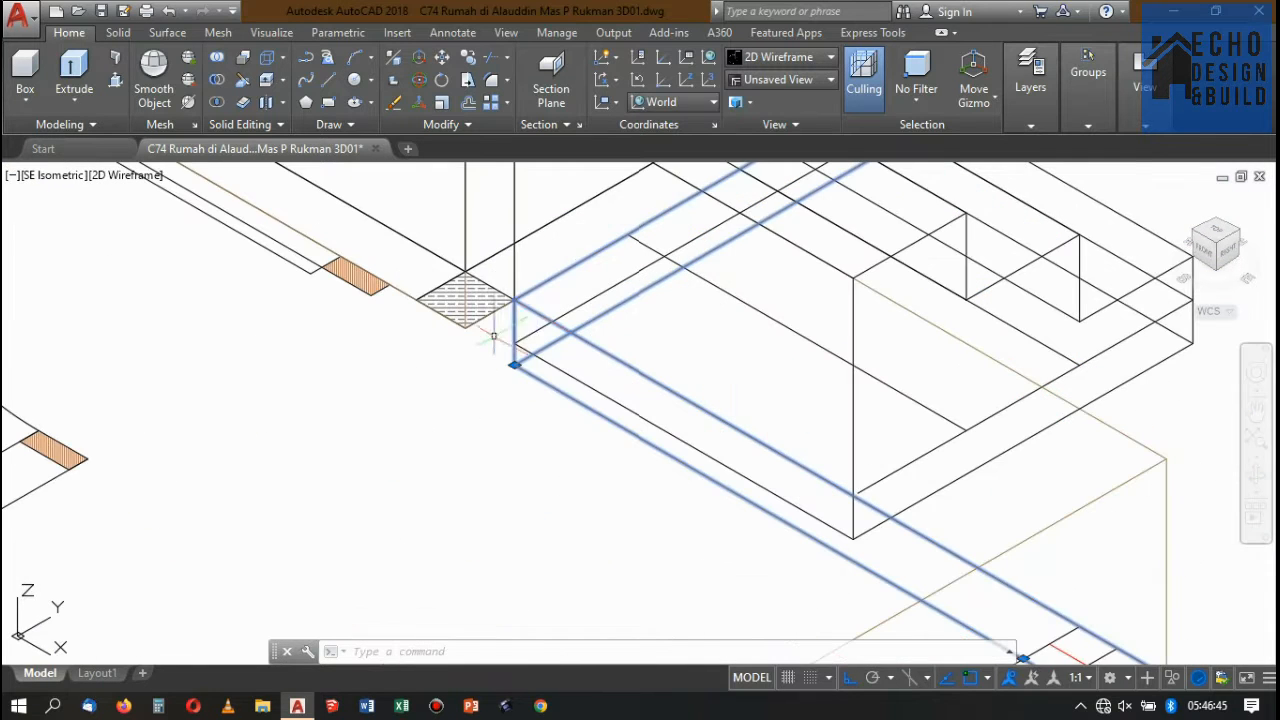
key(Return)
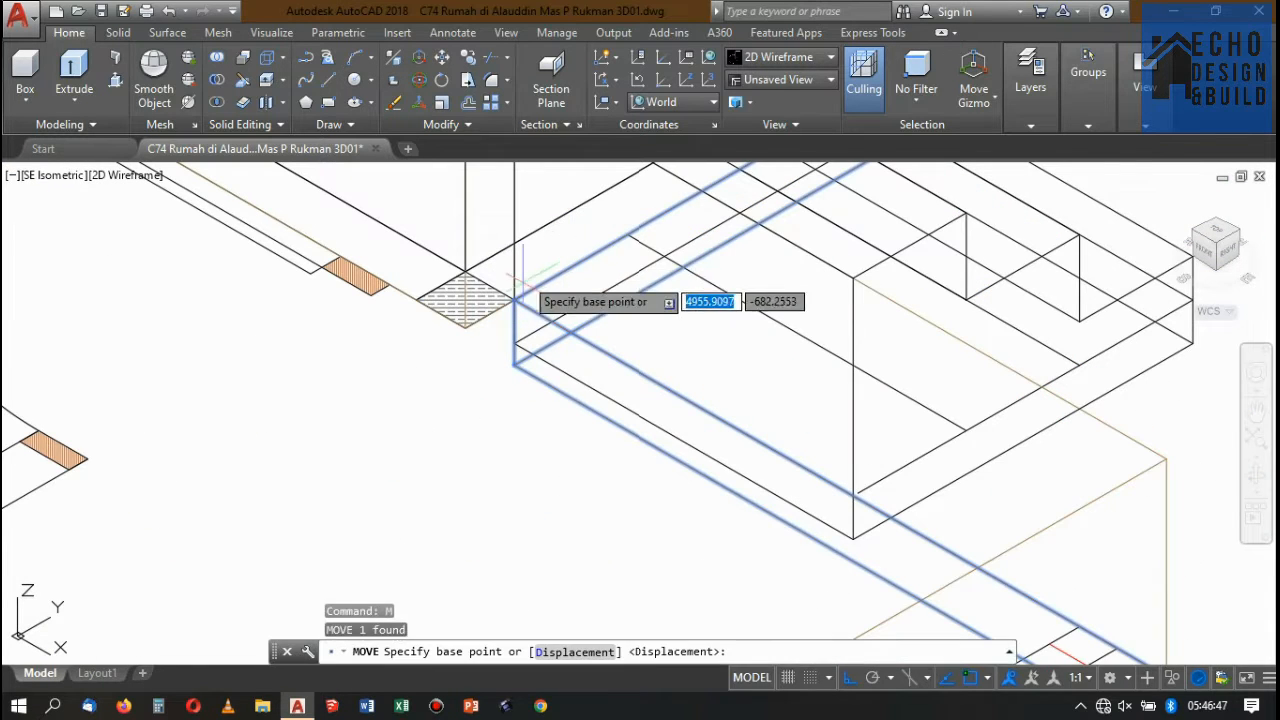
click(514, 298)
click(514, 341)
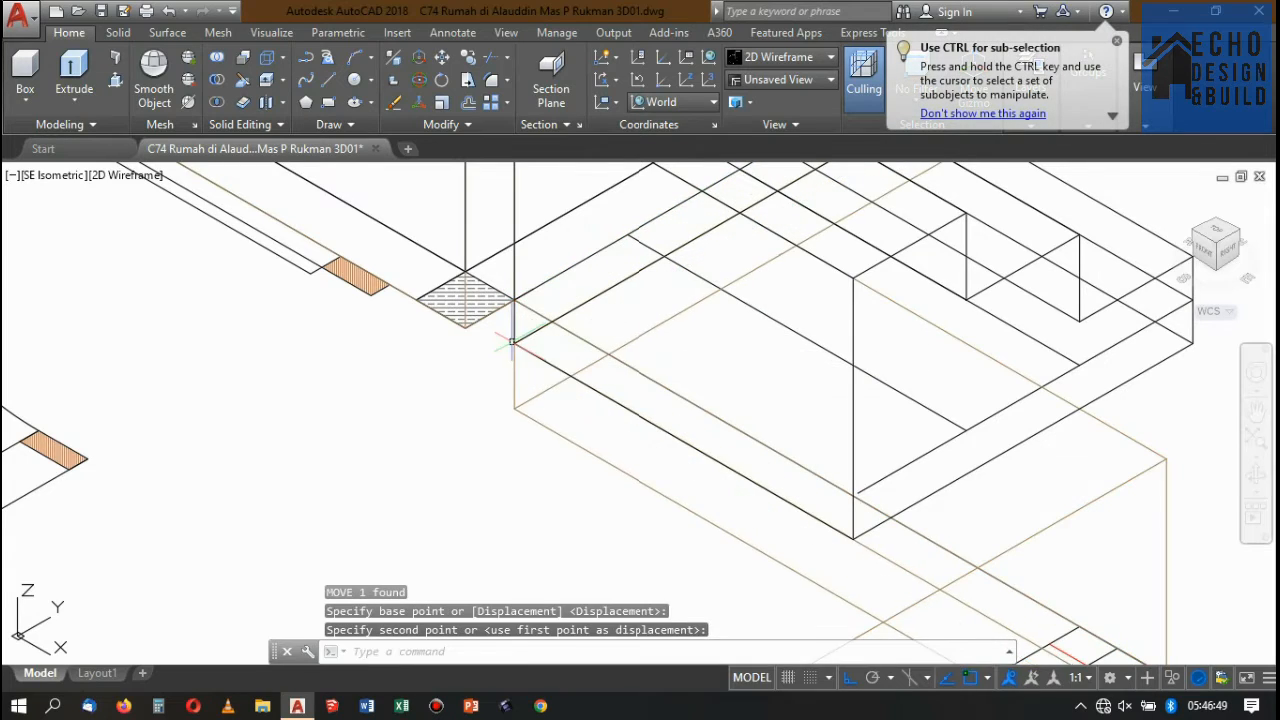
- Display the model in the Conceptual visual style to check the lowered slab and stair
scroll(514, 341, down, 5)
scroll(30, 403, up, 3)
scroll(707, 265, up, 3)
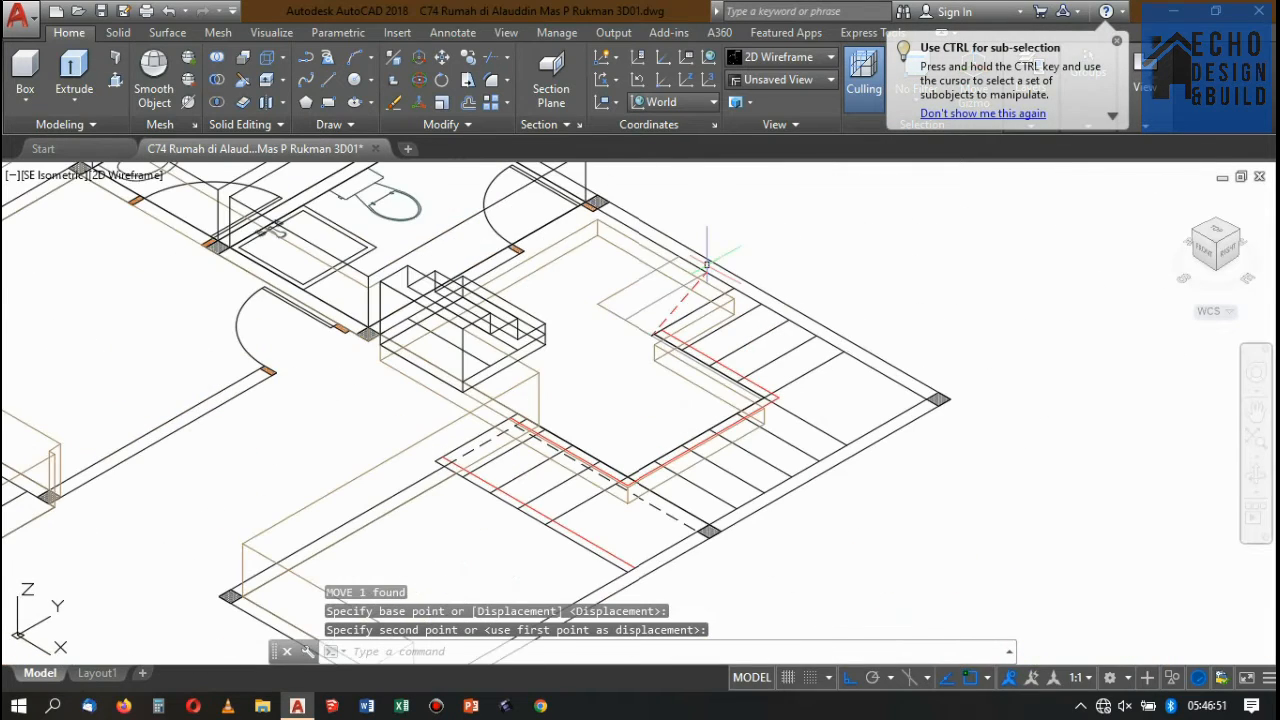
click(764, 60)
click(1004, 100)
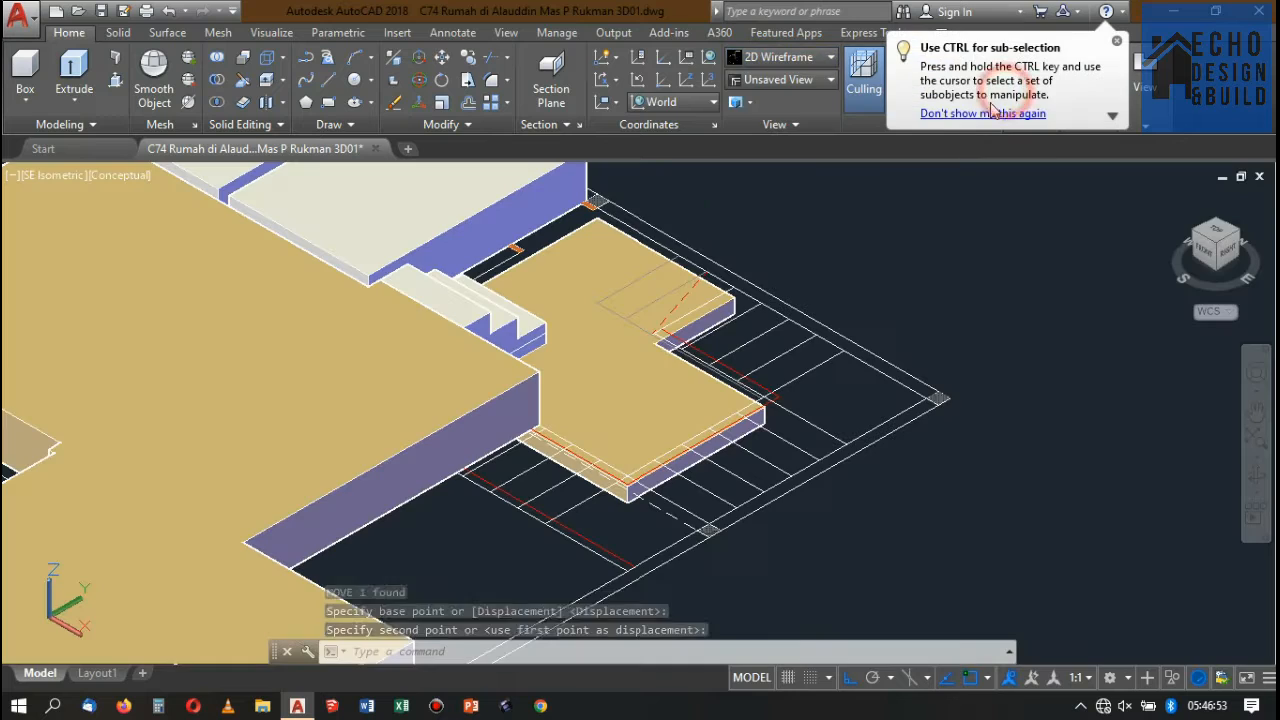
- Move the bathroom slab beside the stair straight down from its top outer corner to the level of the lower rear slab's corner
scroll(470, 312, down, 3)
scroll(532, 256, up, 5)
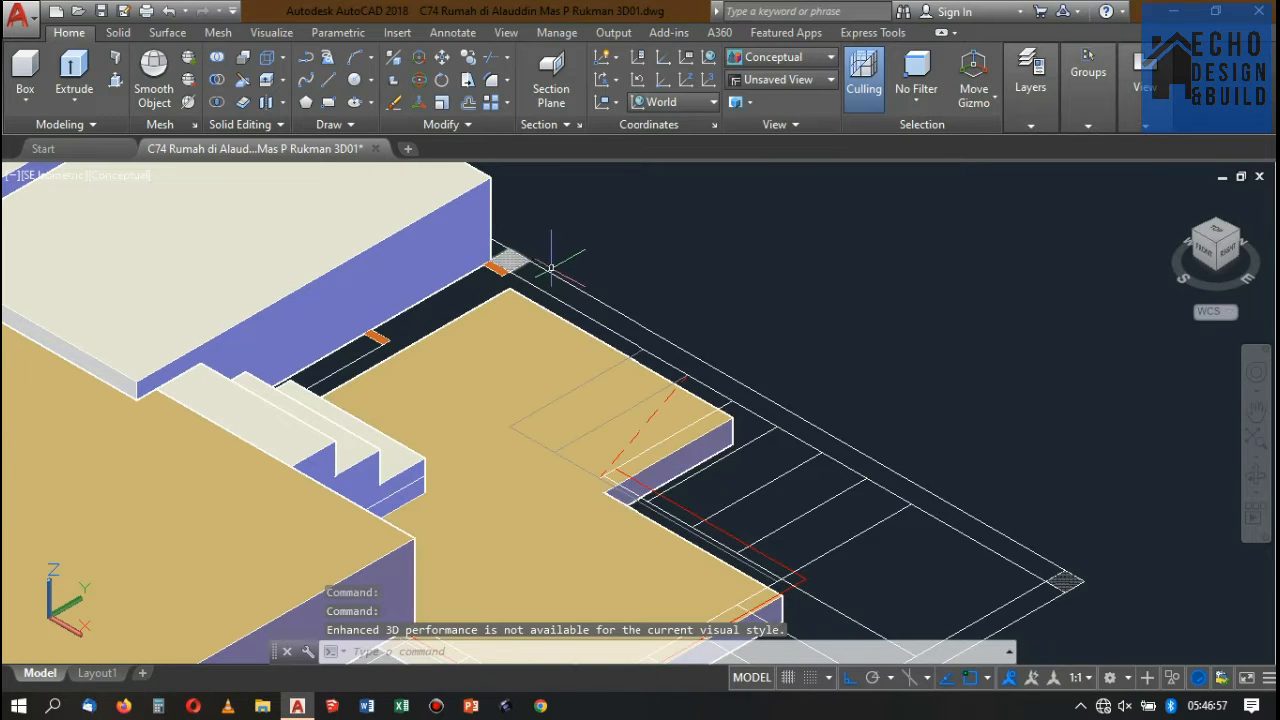
scroll(382, 312, down, 3)
scroll(418, 352, up, 2)
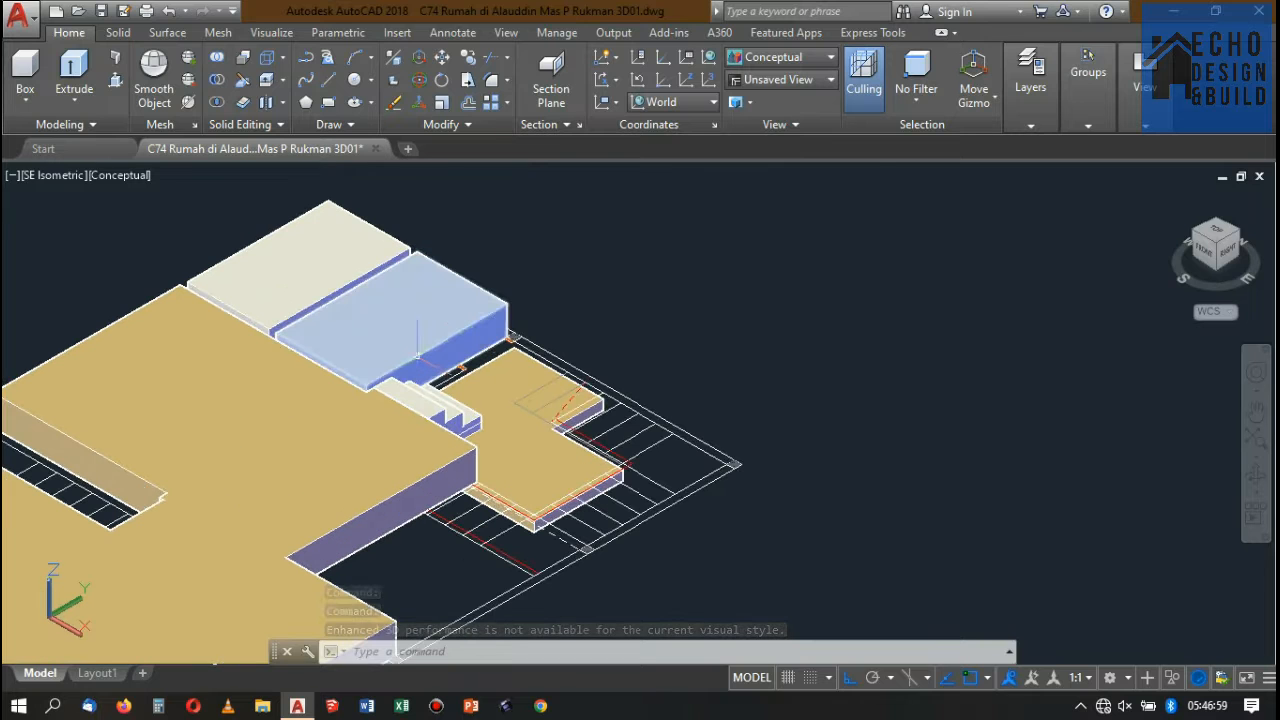
click(494, 300)
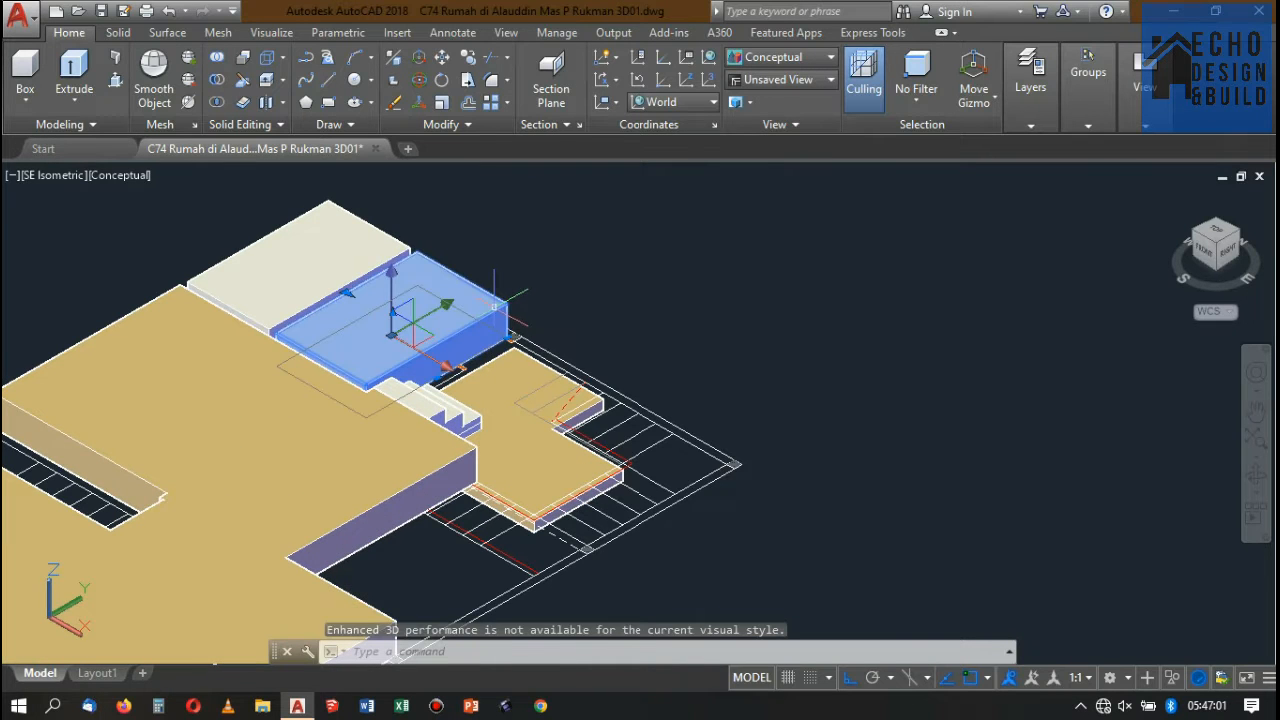
scroll(535, 310, up, 2)
scroll(535, 310, down, 1)
scroll(535, 310, up, 1)
scroll(550, 248, up, 1)
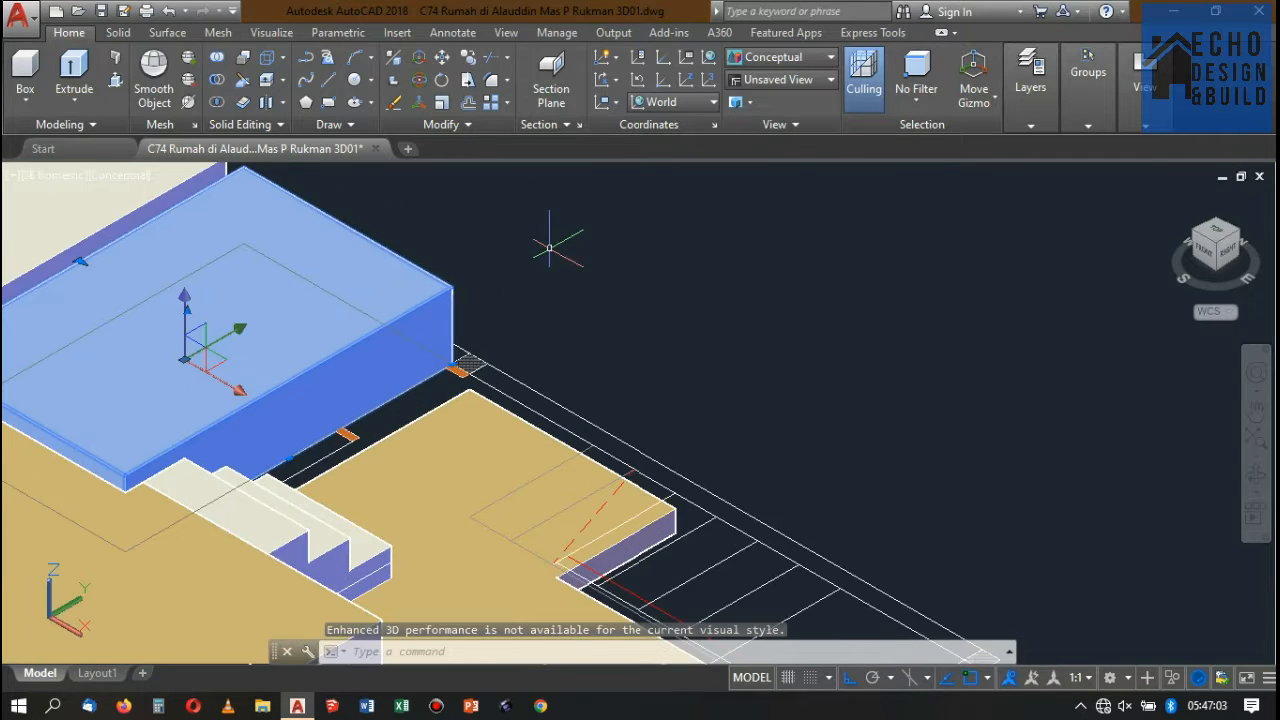
key(Return)
scroll(480, 277, up, 3)
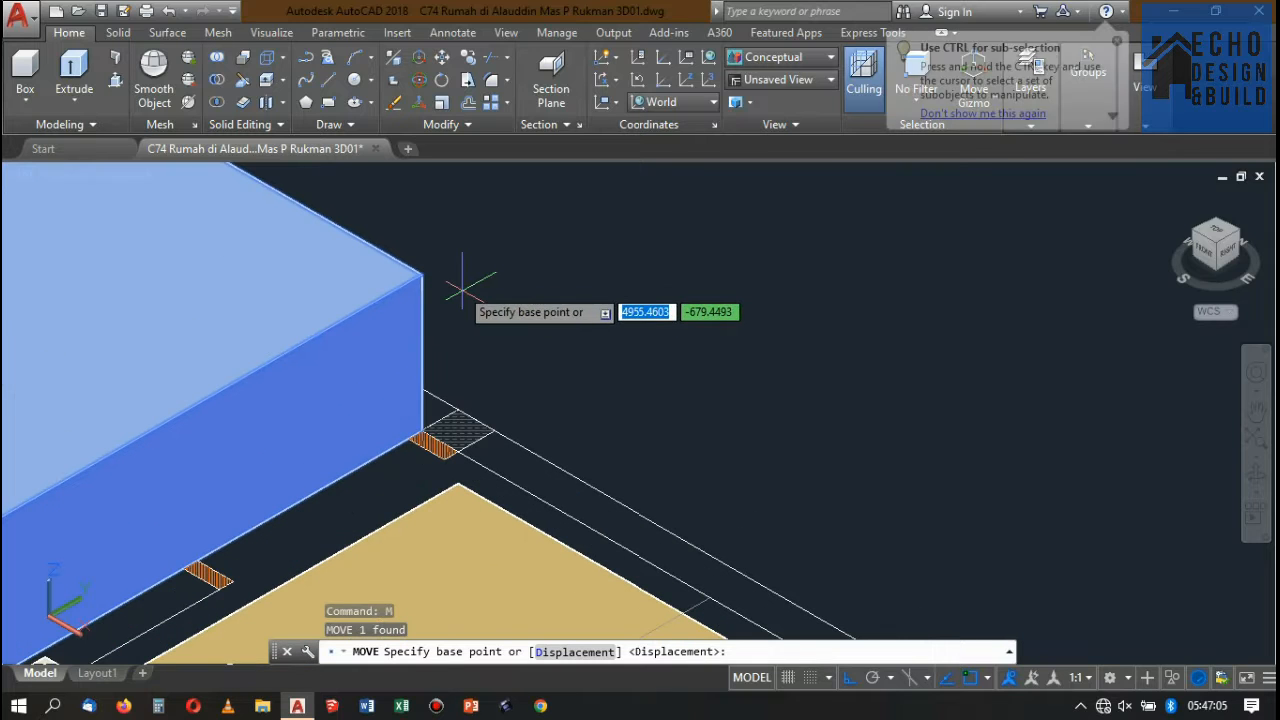
click(422, 272)
scroll(430, 365, down, 2)
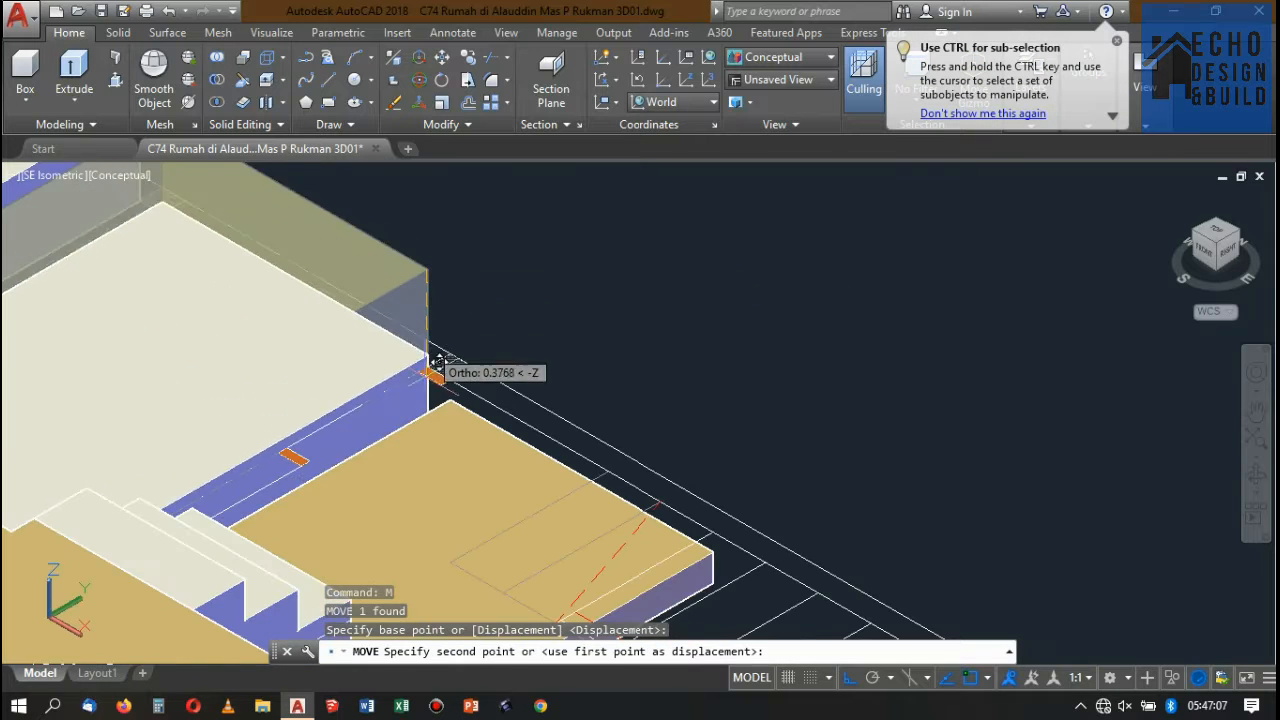
scroll(460, 420, up, 4)
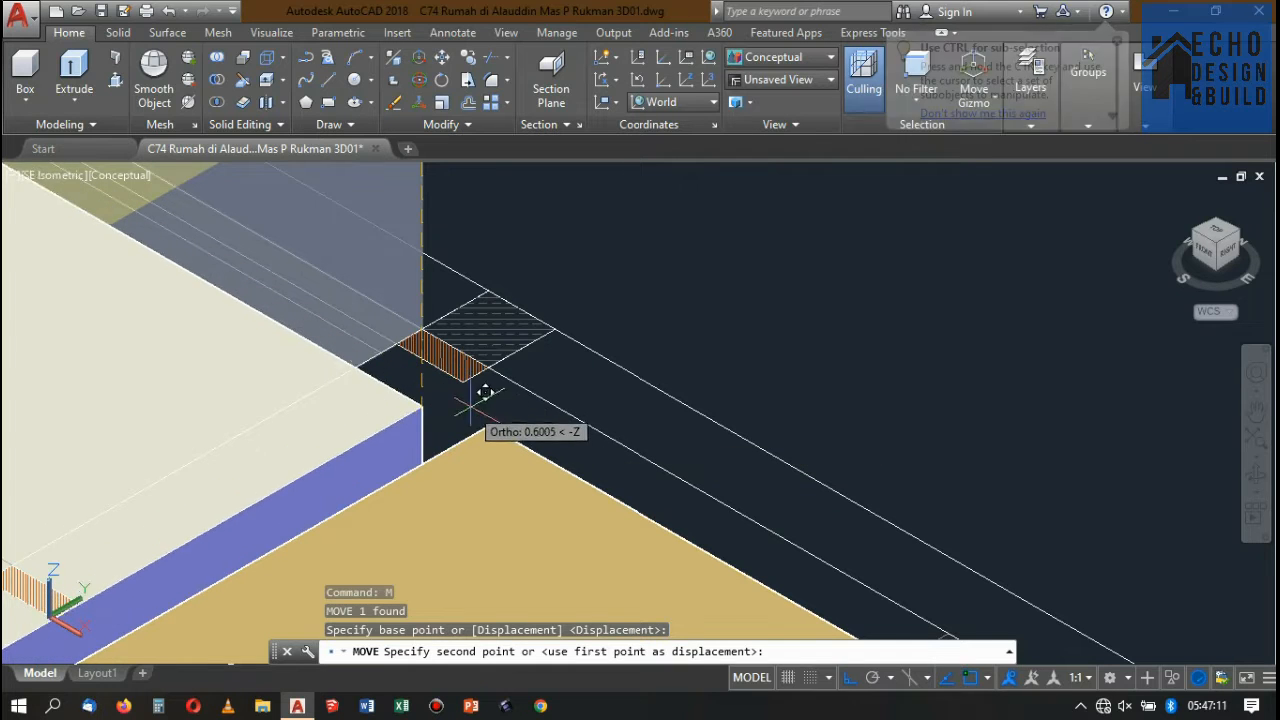
scroll(475, 388, down, 3)
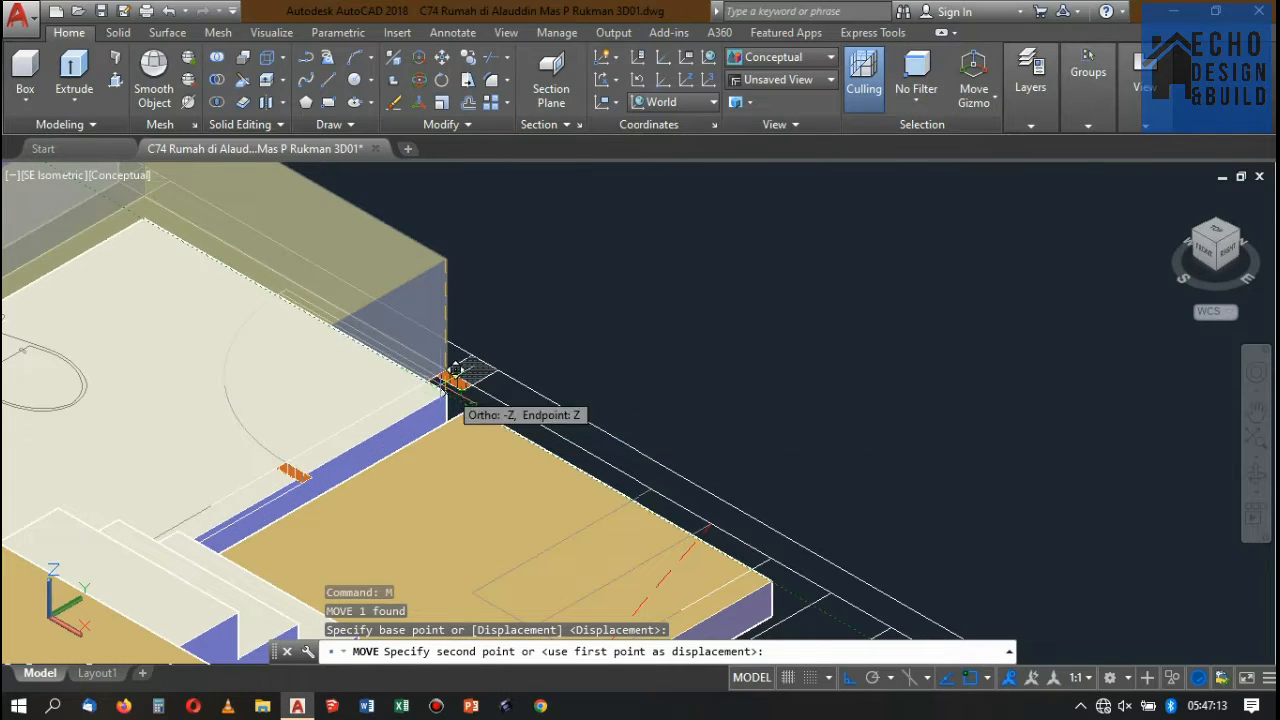
scroll(427, 333, down, 3)
scroll(440, 345, up, 5)
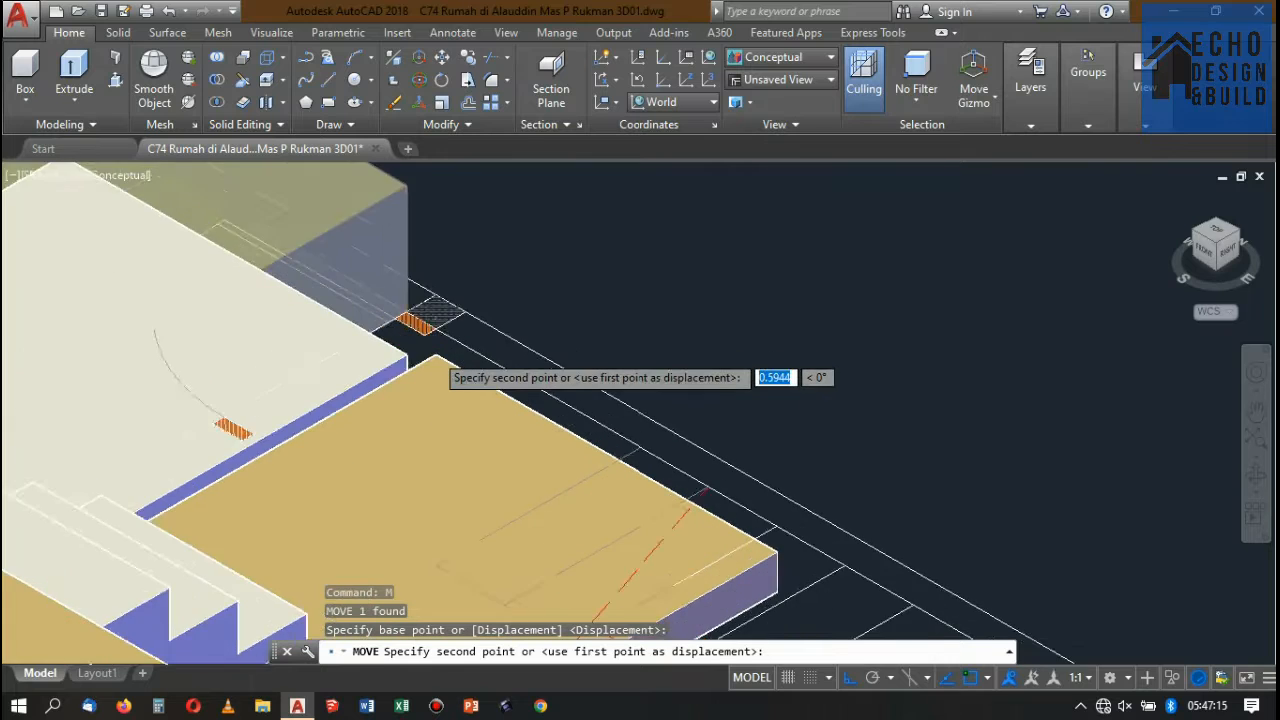
click(445, 354)
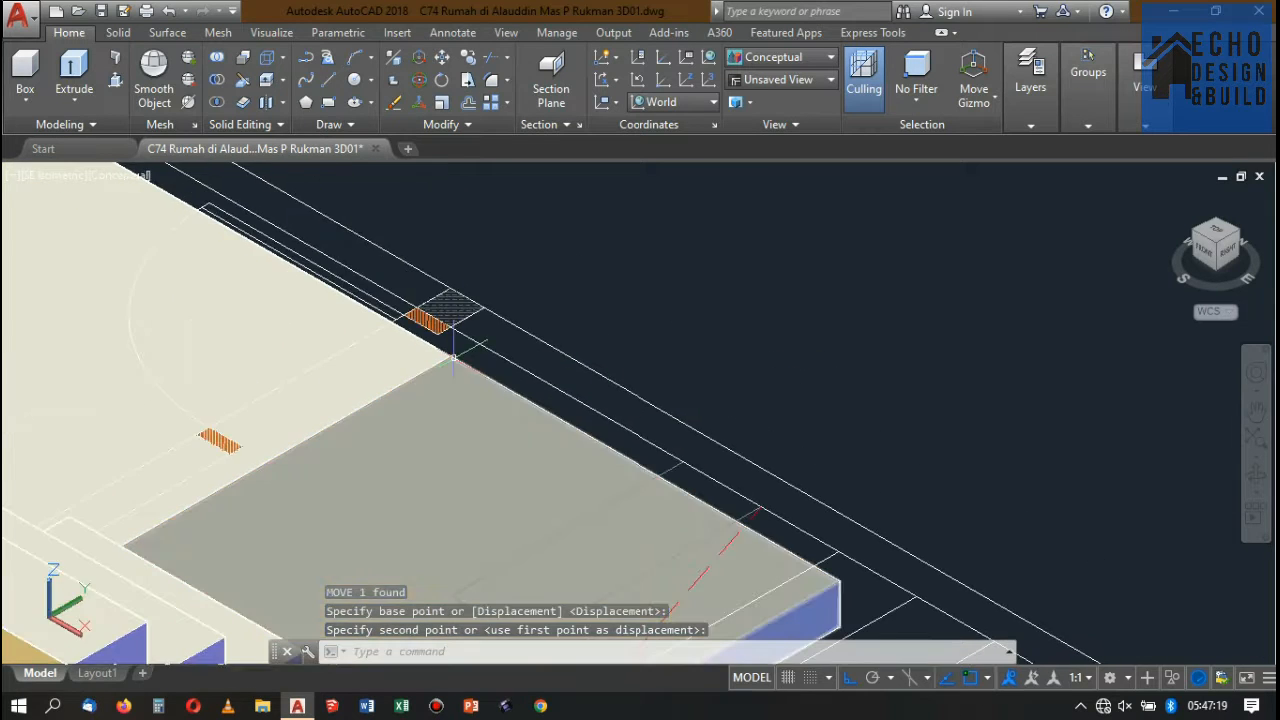
- Shift the bathroom slab horizontally by one column width, using the two corners of the hatched column's inner edge as reference points
scroll(453, 357, down, 4)
scroll(455, 350, up, 3)
click(453, 364)
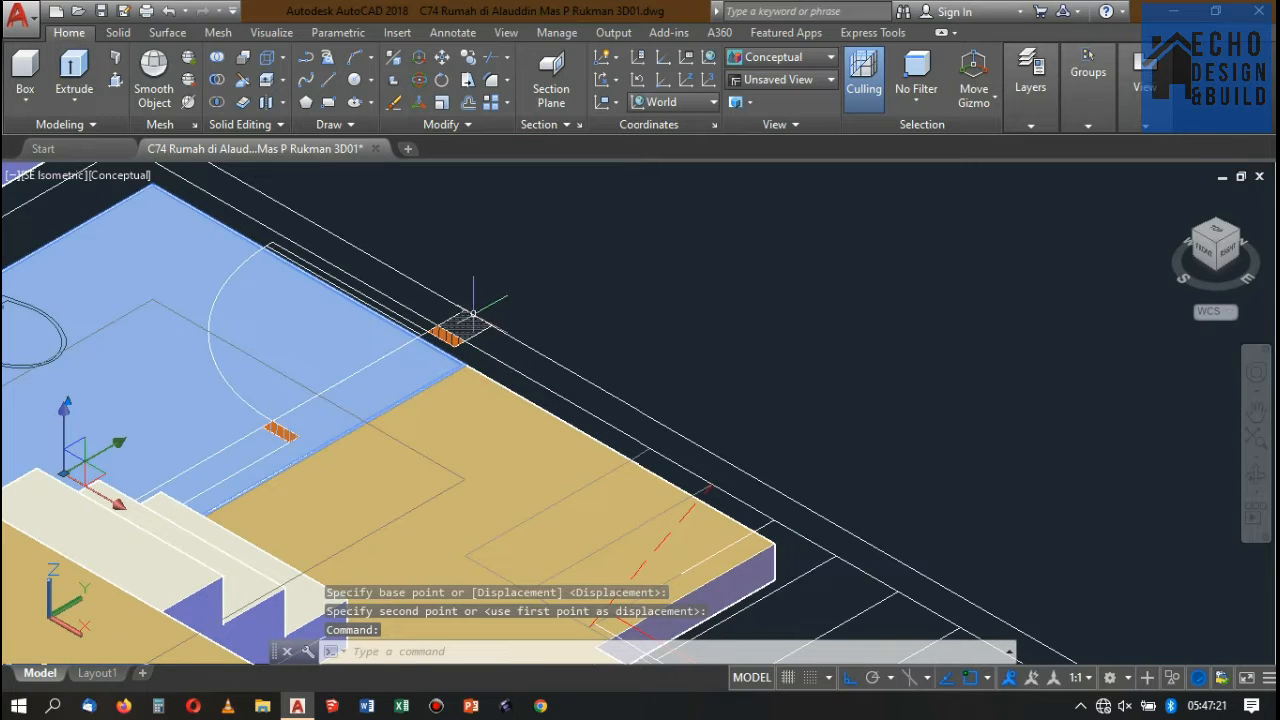
scroll(473, 313, up, 3)
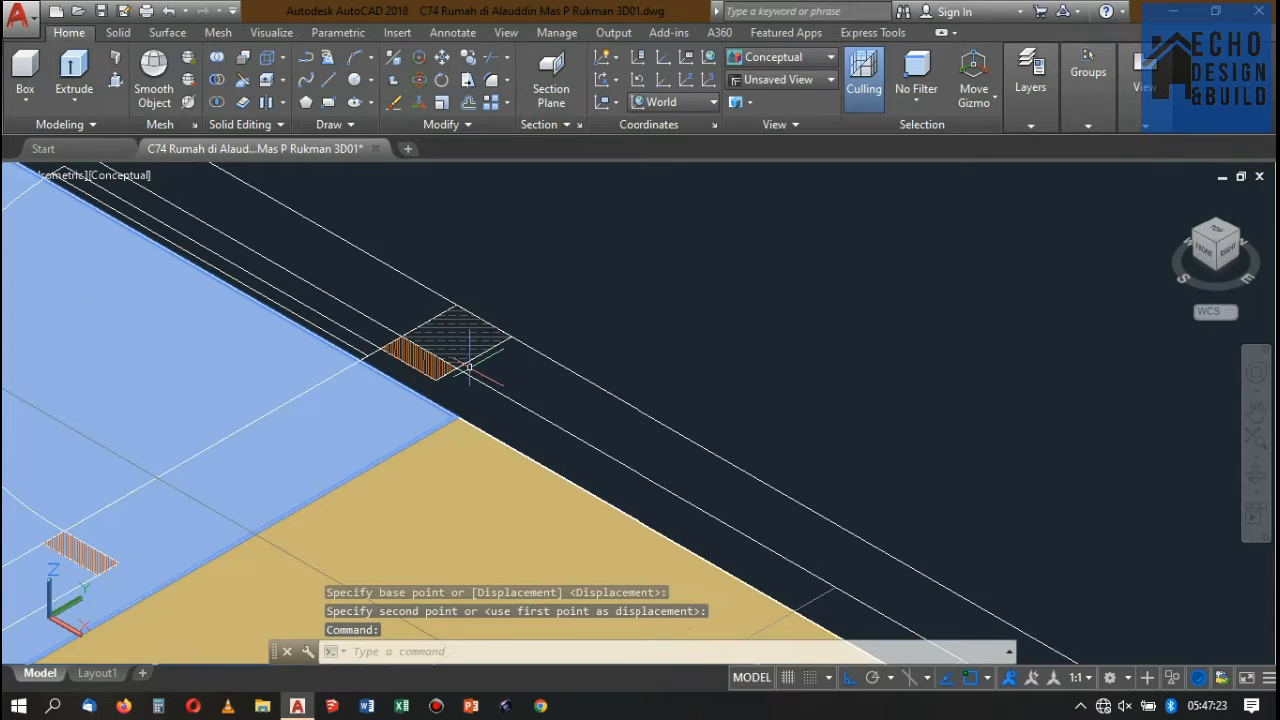
scroll(462, 380, up, 3)
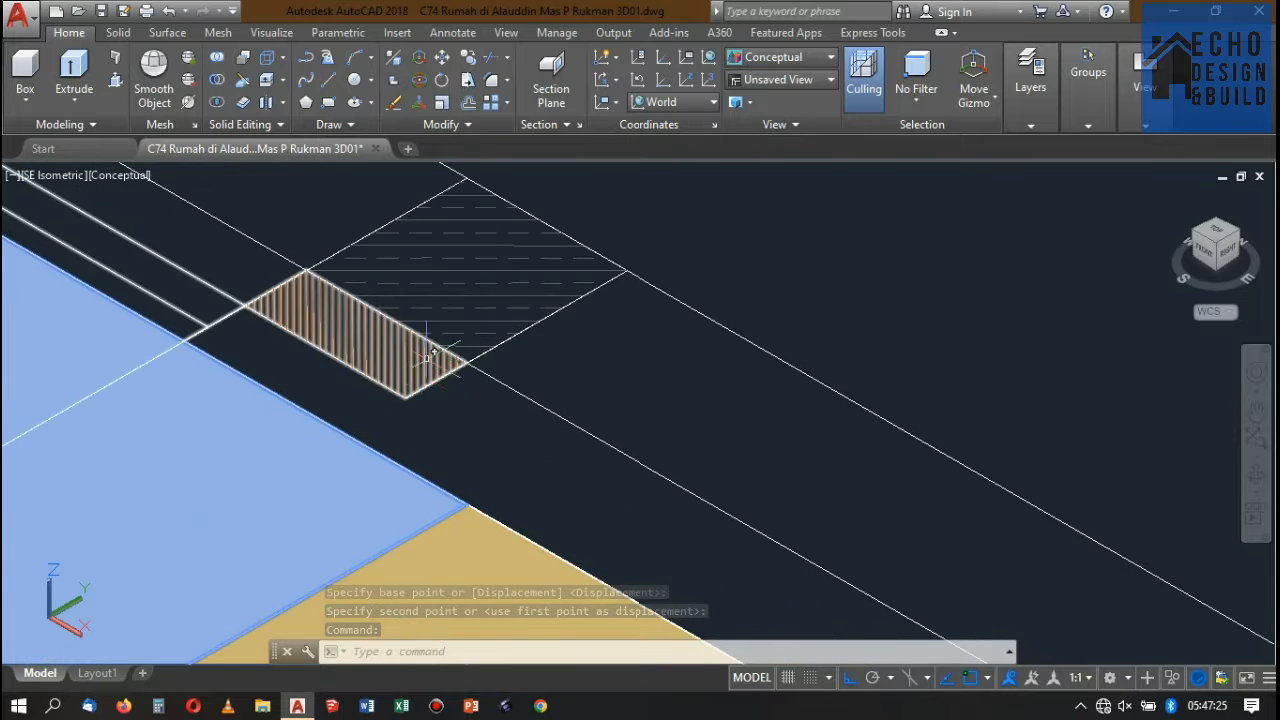
scroll(505, 343, down, 3)
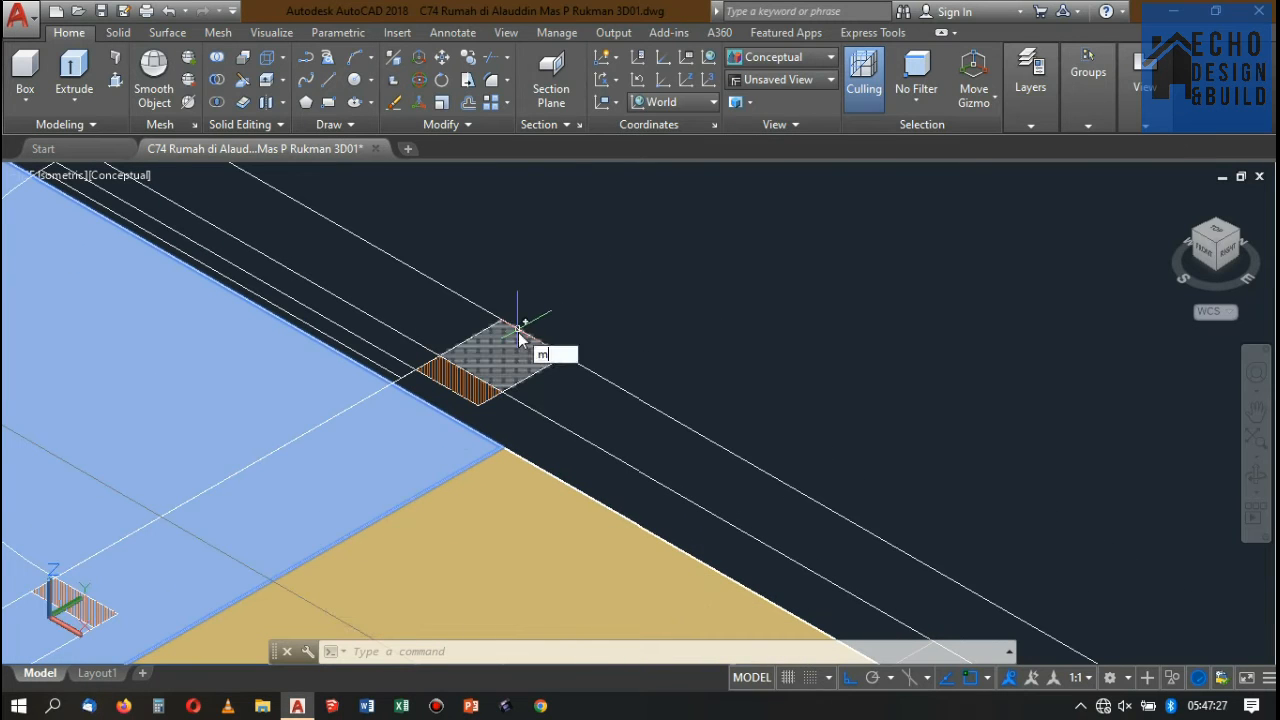
key(Return)
click(496, 356)
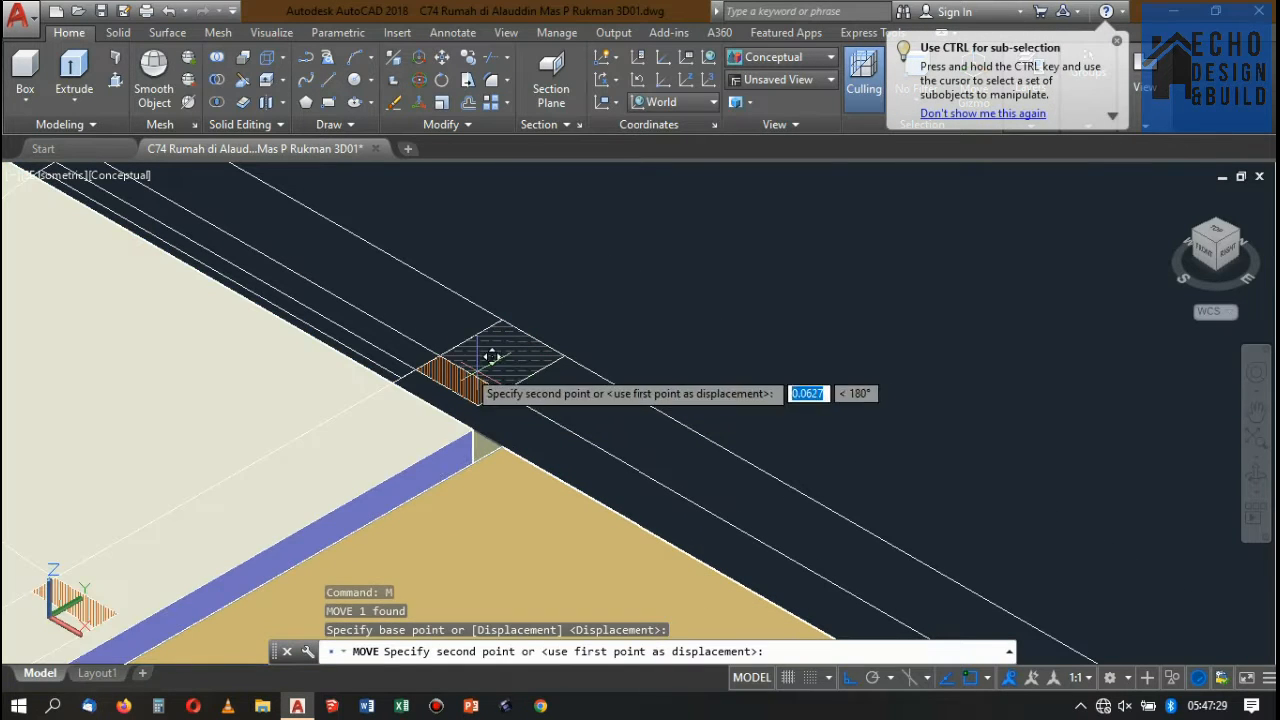
click(441, 355)
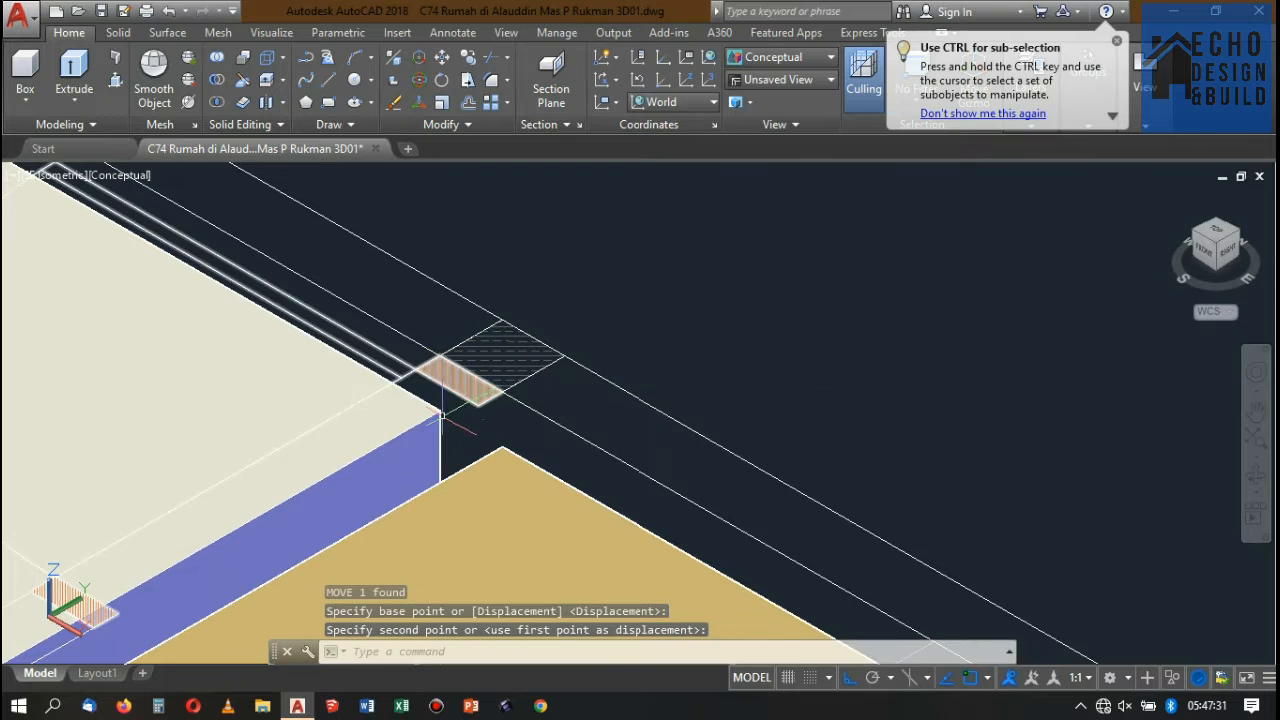
- Move the bathroom slab straight down by 0.02
scroll(441, 413, down, 6)
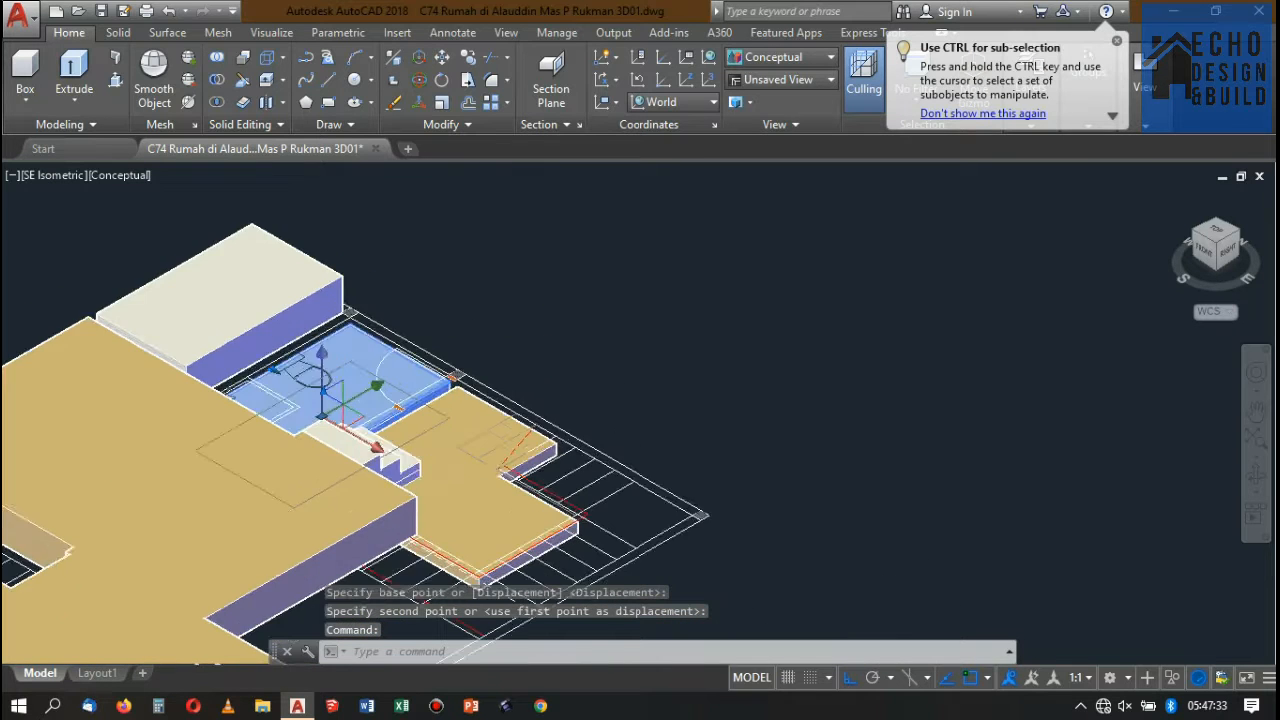
scroll(526, 315, down, 3)
scroll(577, 307, up, 4)
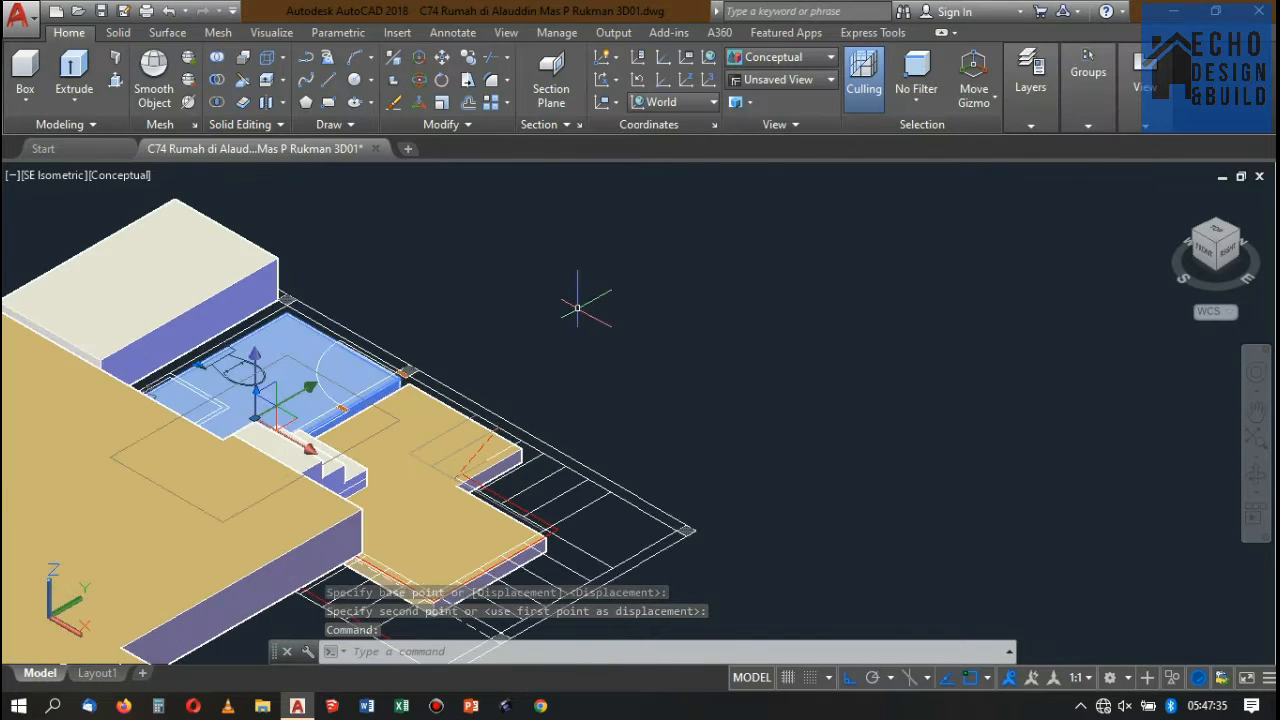
text(m)
key(Return)
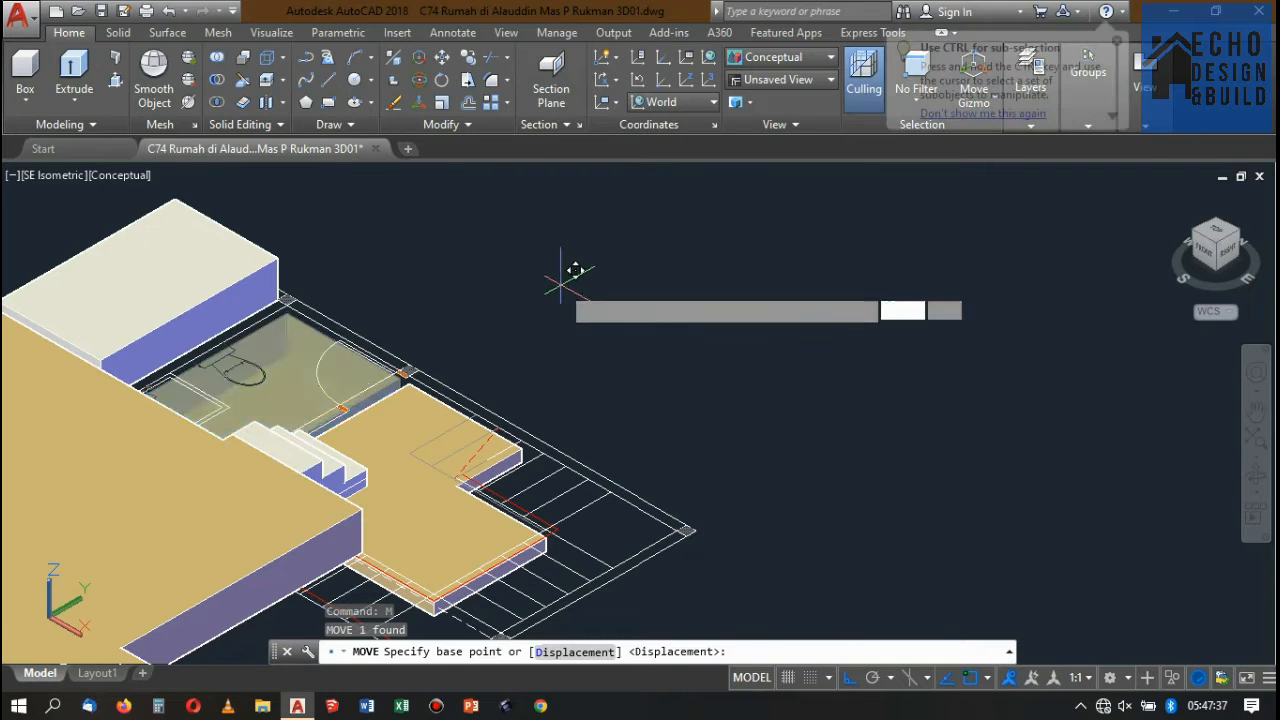
click(571, 275)
text(0)
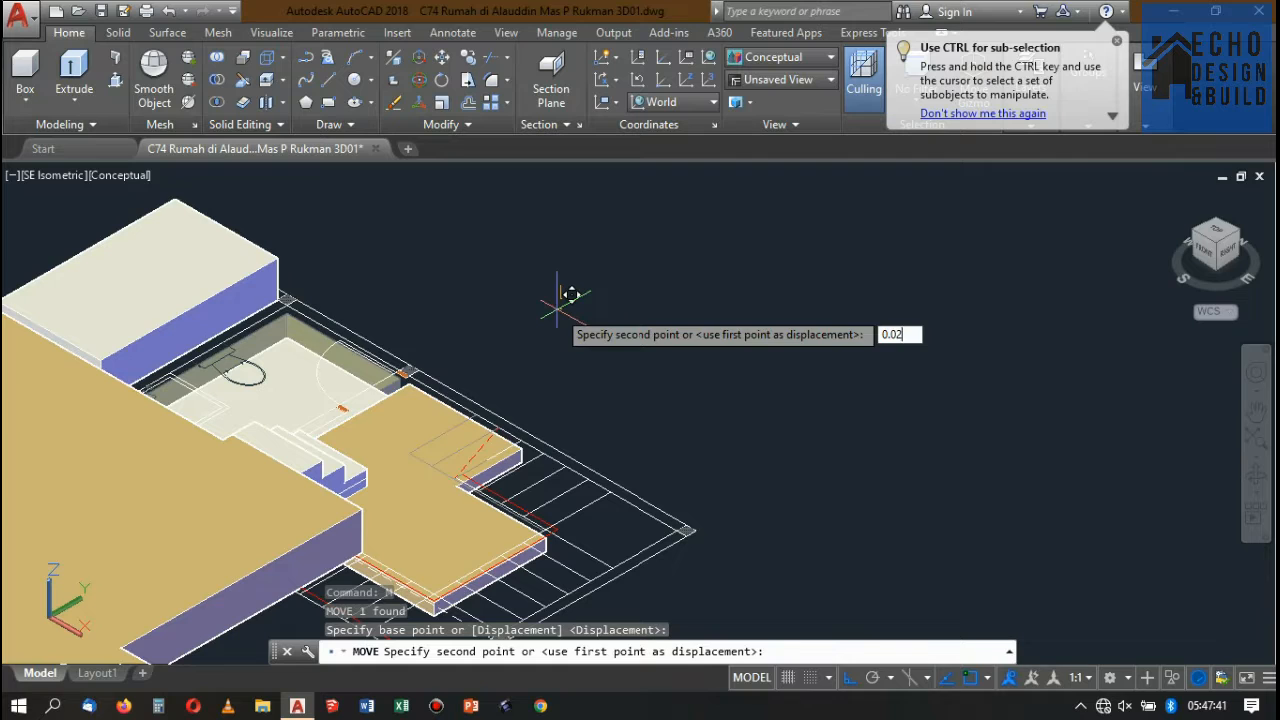
text(.02)
key(Return)
- Match the properties of the other floor model's yellow slab to the lowered bathroom slab, the rear corner slab and the white side slab
scroll(408, 290, down, 5)
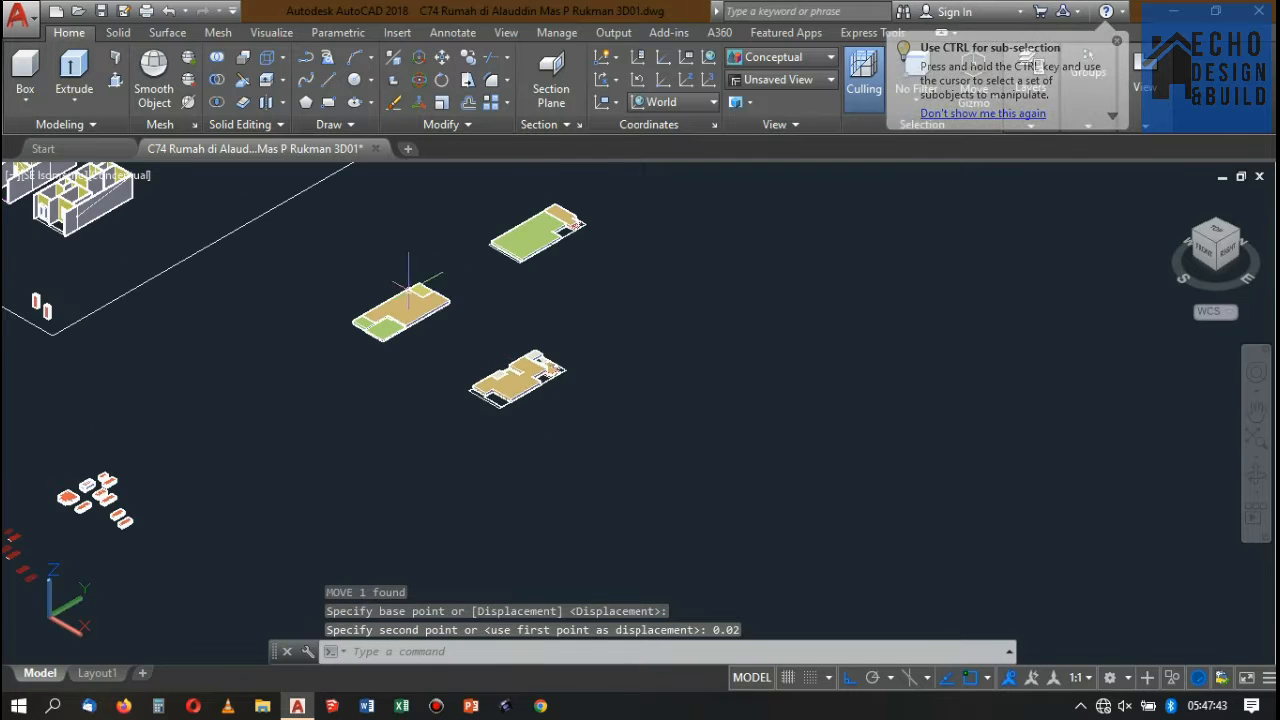
scroll(408, 290, up, 5)
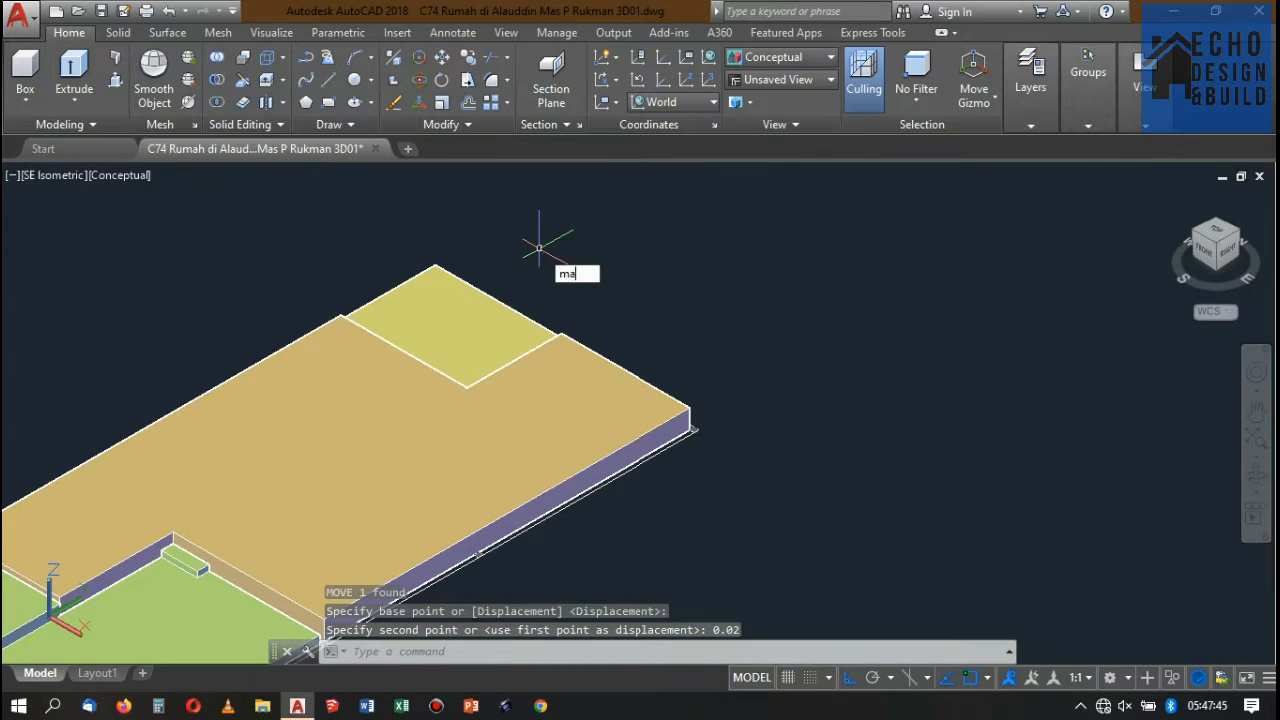
key(Return)
click(473, 283)
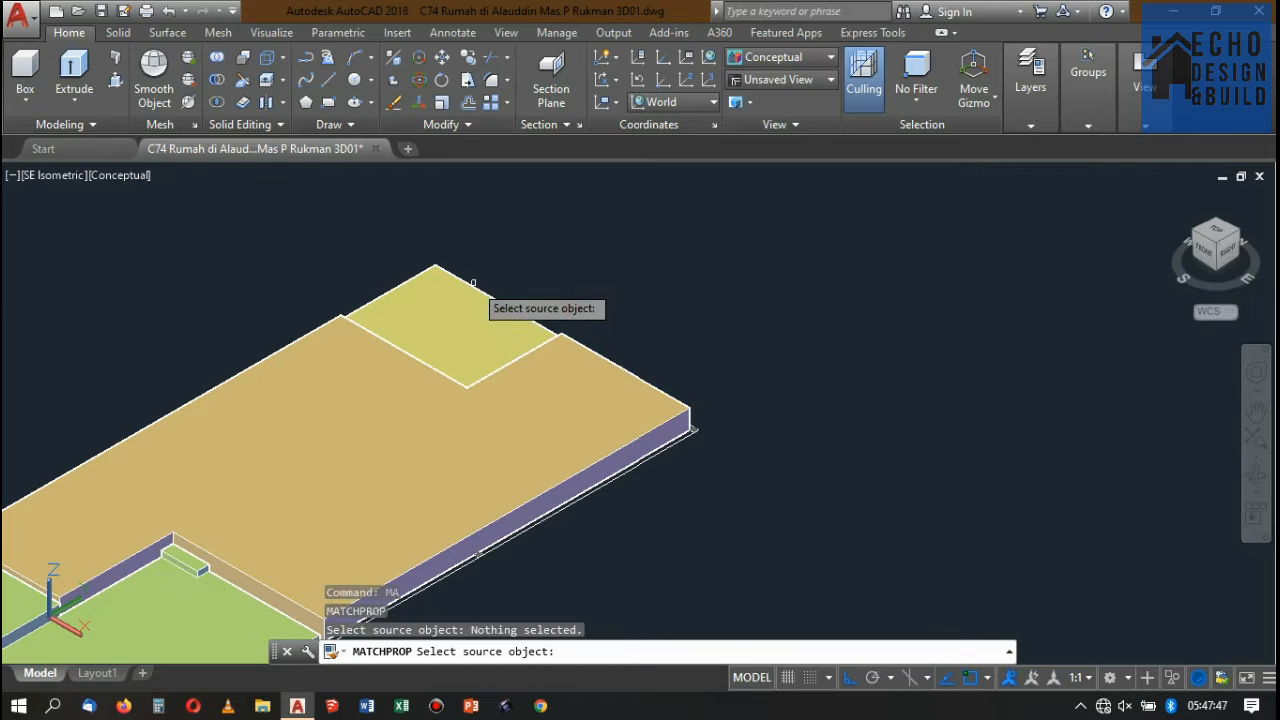
click(478, 283)
scroll(506, 237, down, 6)
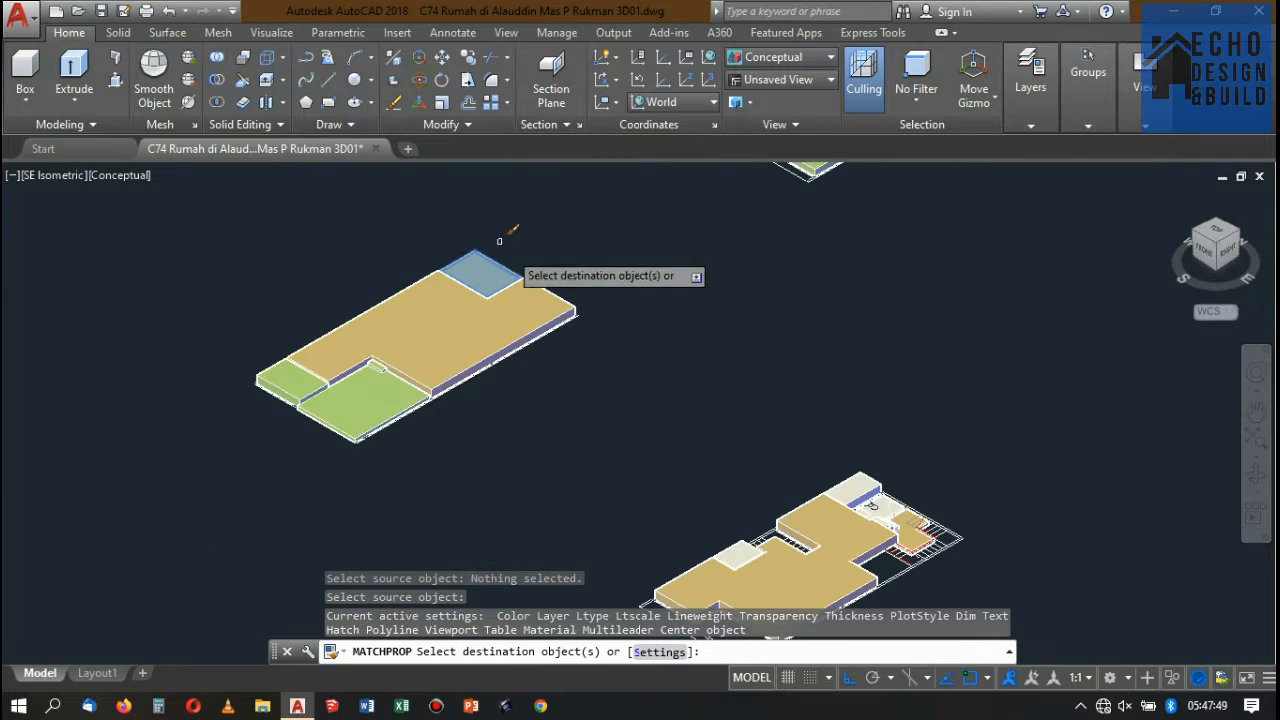
scroll(680, 372, up, 8)
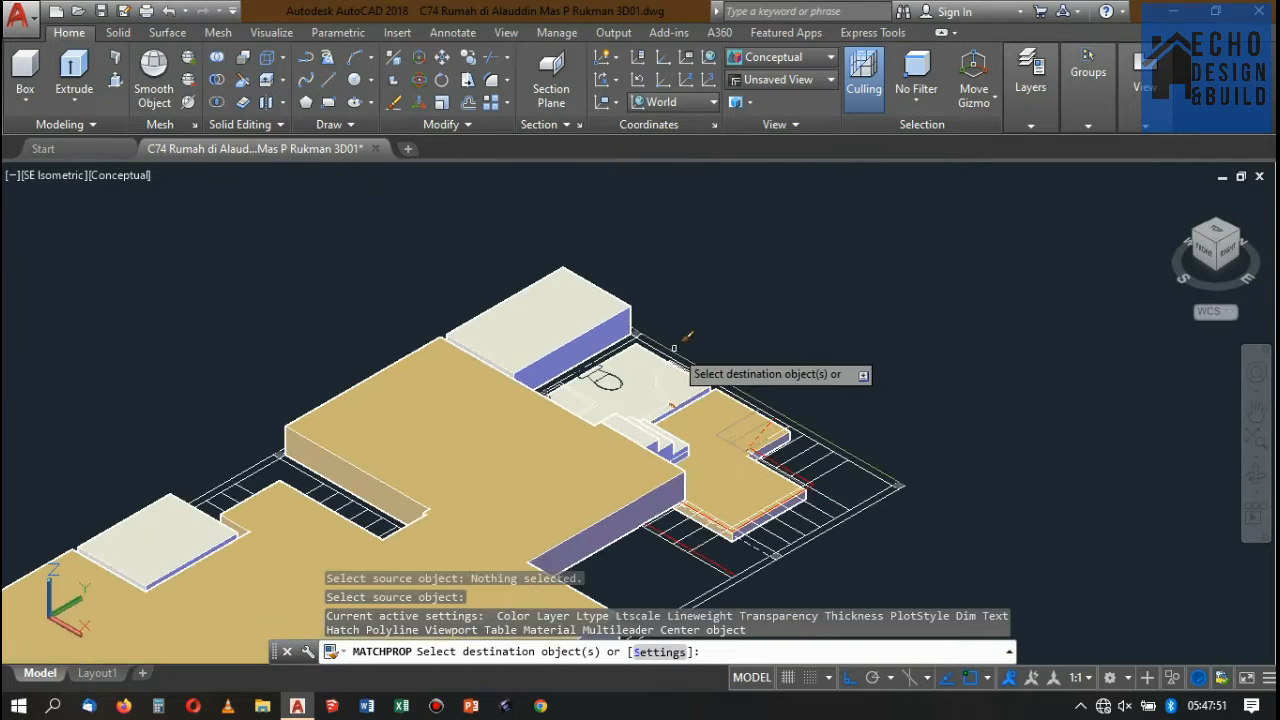
scroll(650, 356, up, 4)
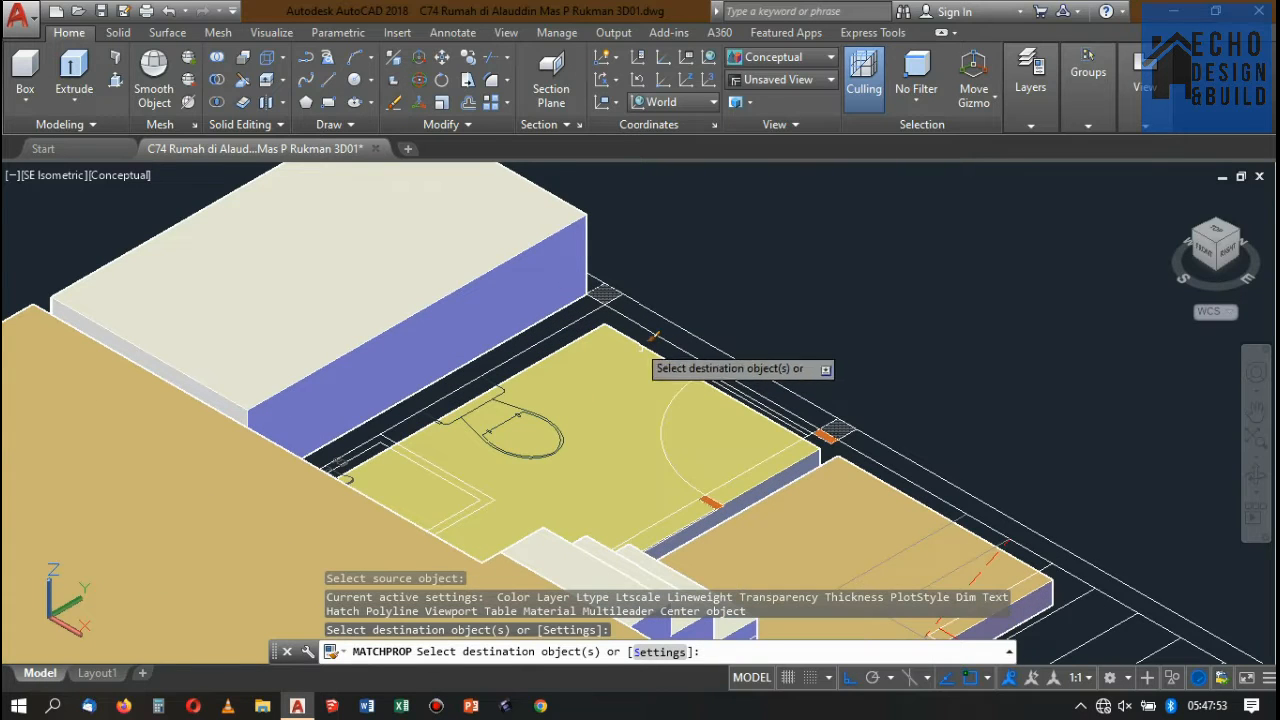
click(590, 218)
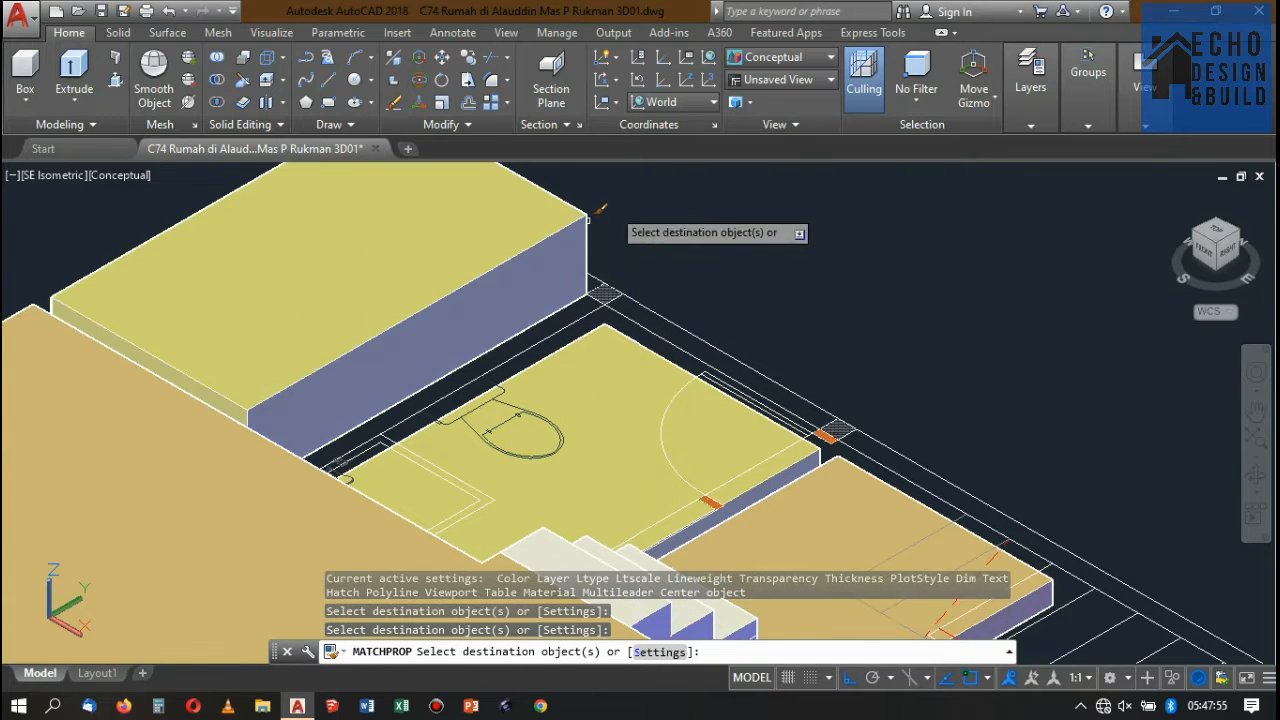
scroll(665, 240, down, 6)
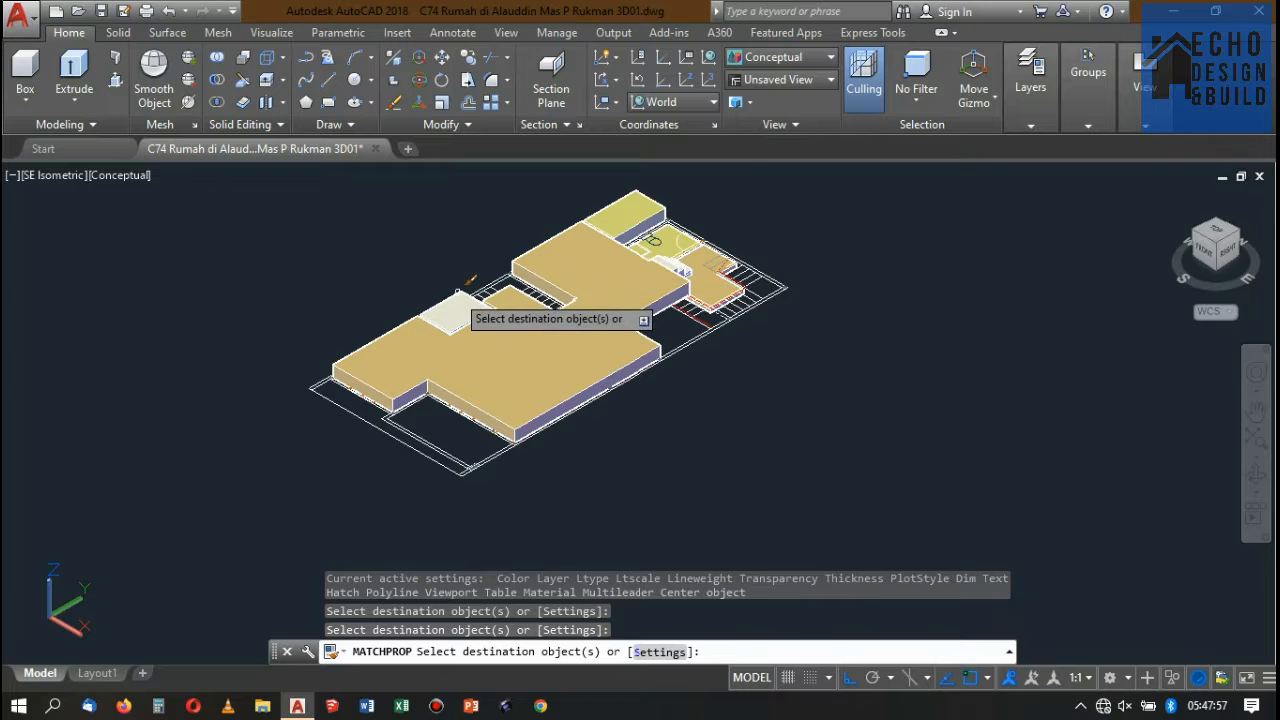
scroll(462, 287, up, 5)
scroll(572, 284, down, 5)
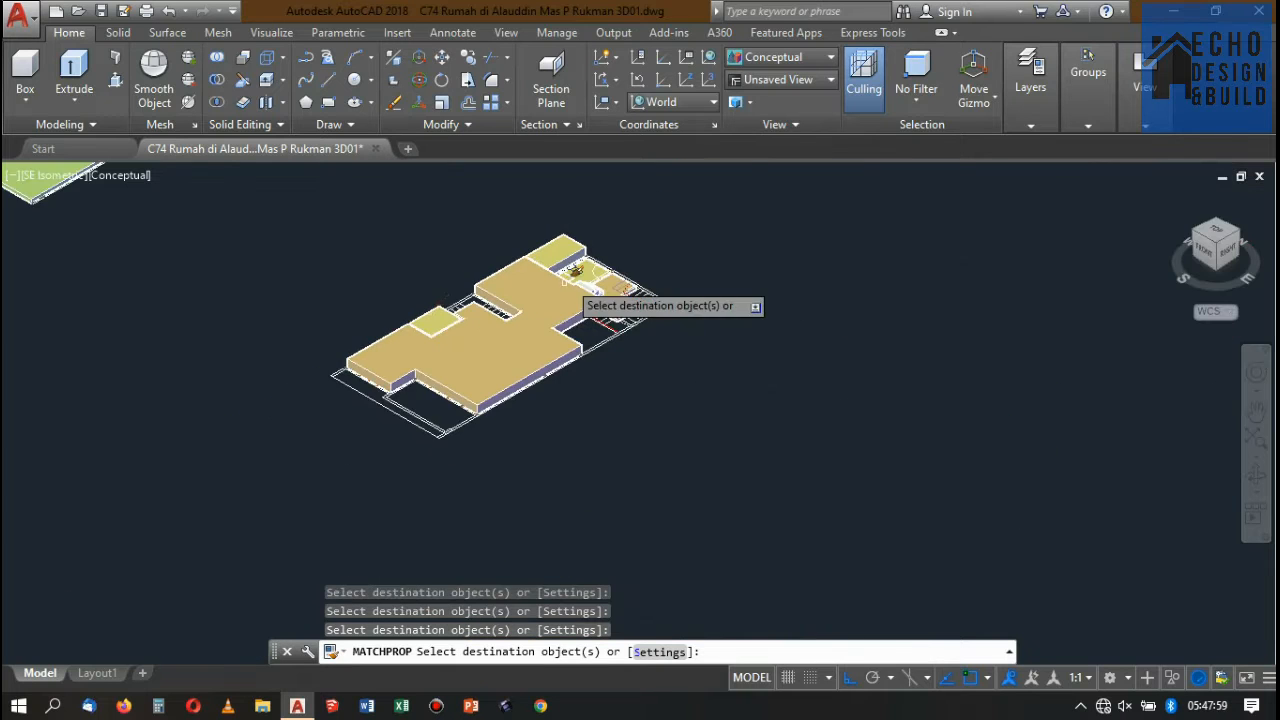
key(Return)
- Select the rear corner bathroom slab and examine its fit with the neighbouring slabs from the northeast, the northwest and below
scroll(530, 272, up, 4)
key(Return)
click(530, 270)
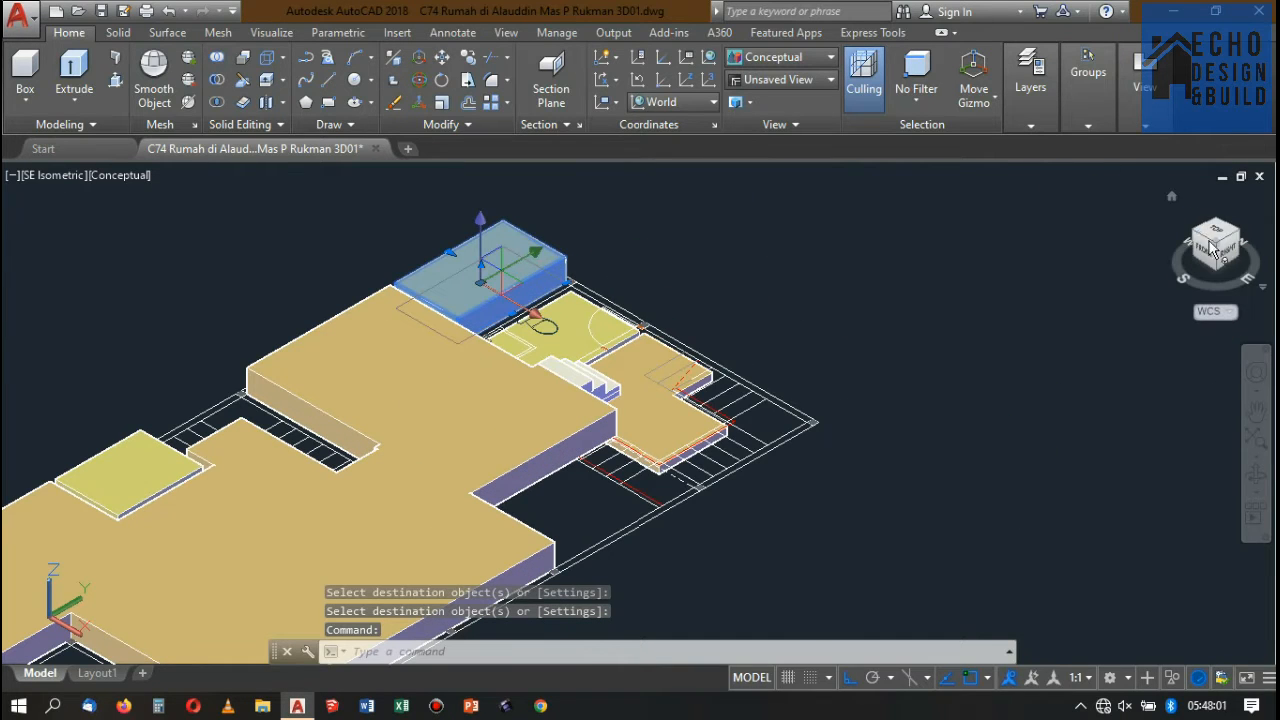
click(1244, 233)
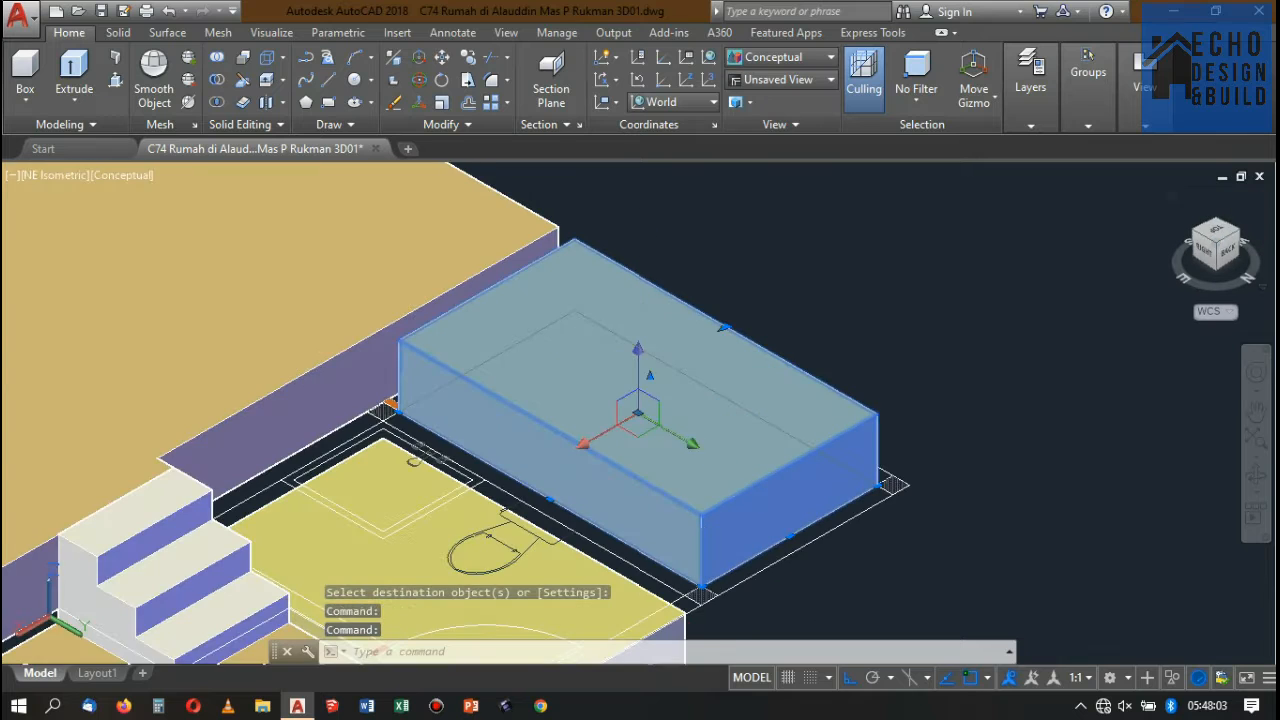
scroll(741, 345, down, 4)
scroll(741, 345, up, 3)
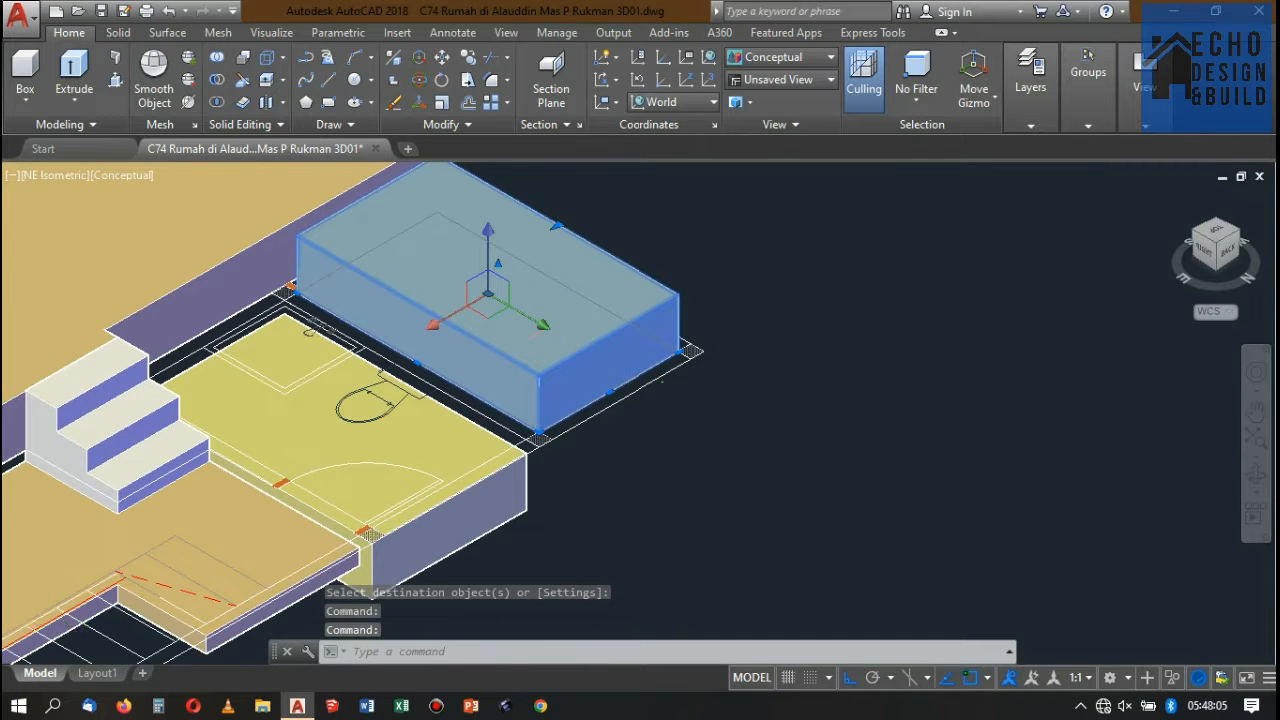
scroll(590, 325, down, 2)
scroll(366, 508, up, 6)
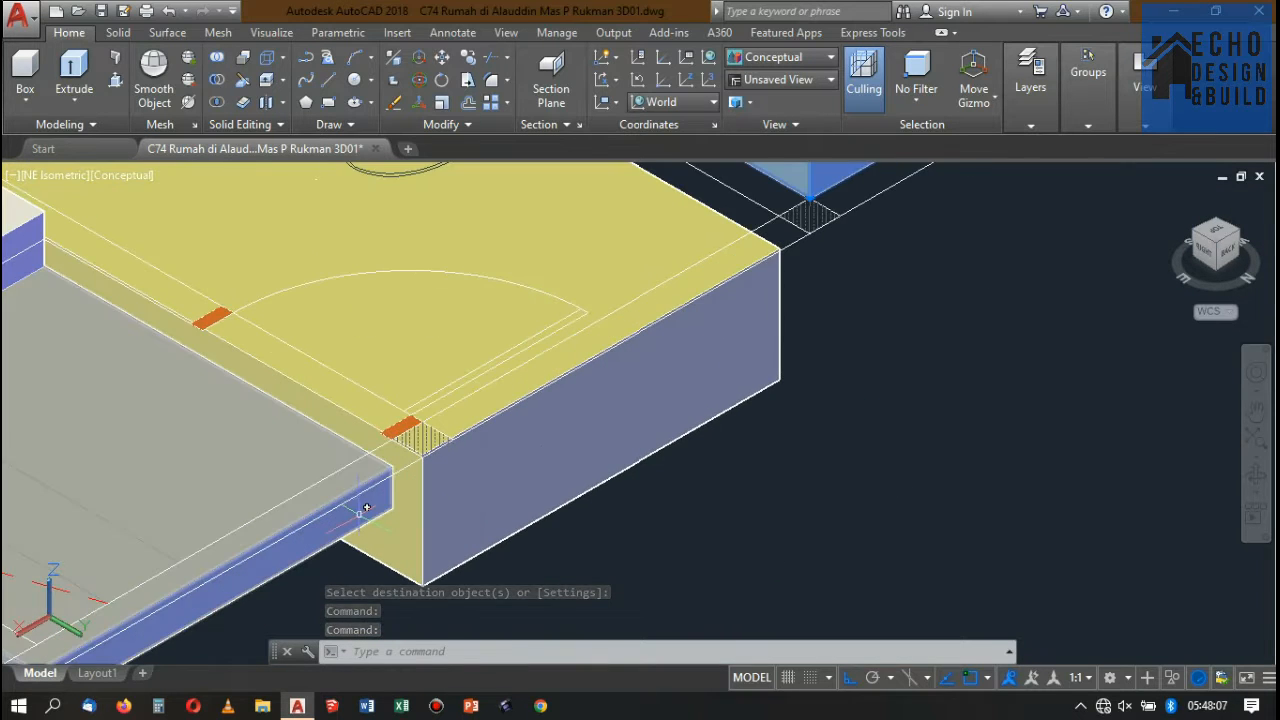
scroll(442, 402, down, 3)
click(1247, 245)
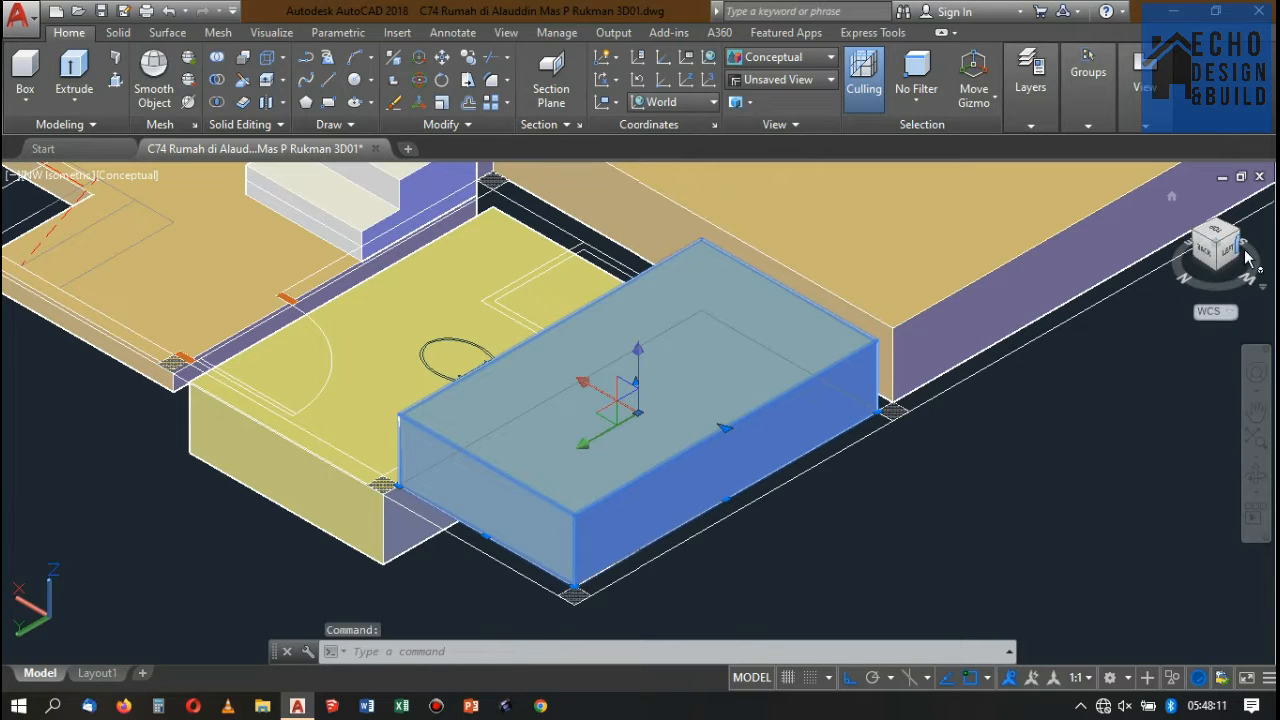
click(1220, 272)
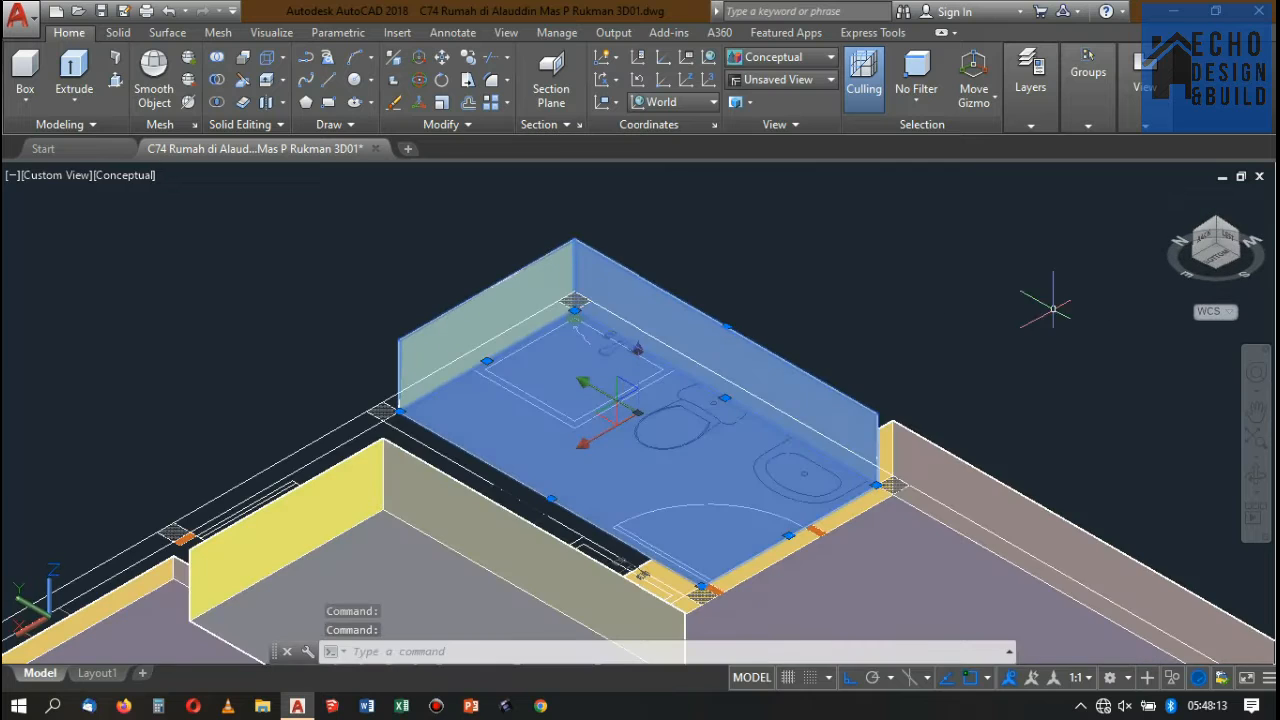
scroll(610, 355, down, 3)
scroll(577, 368, up, 2)
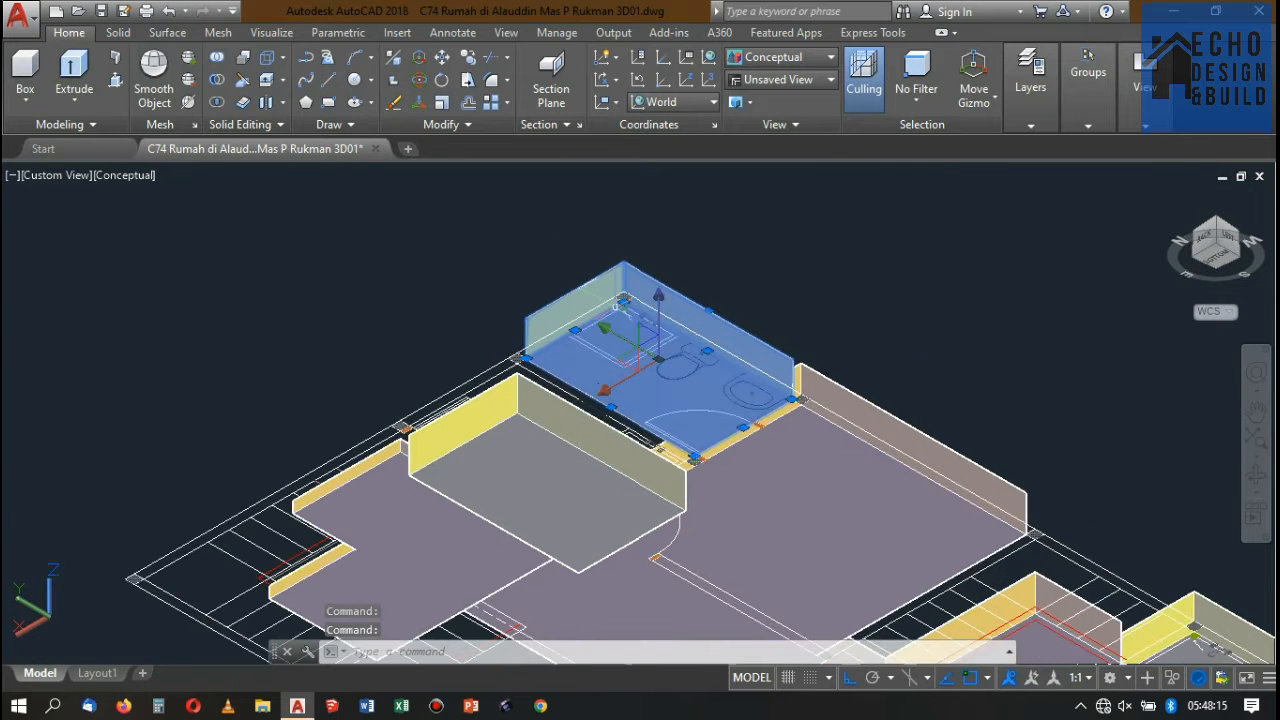
scroll(570, 350, up, 2)
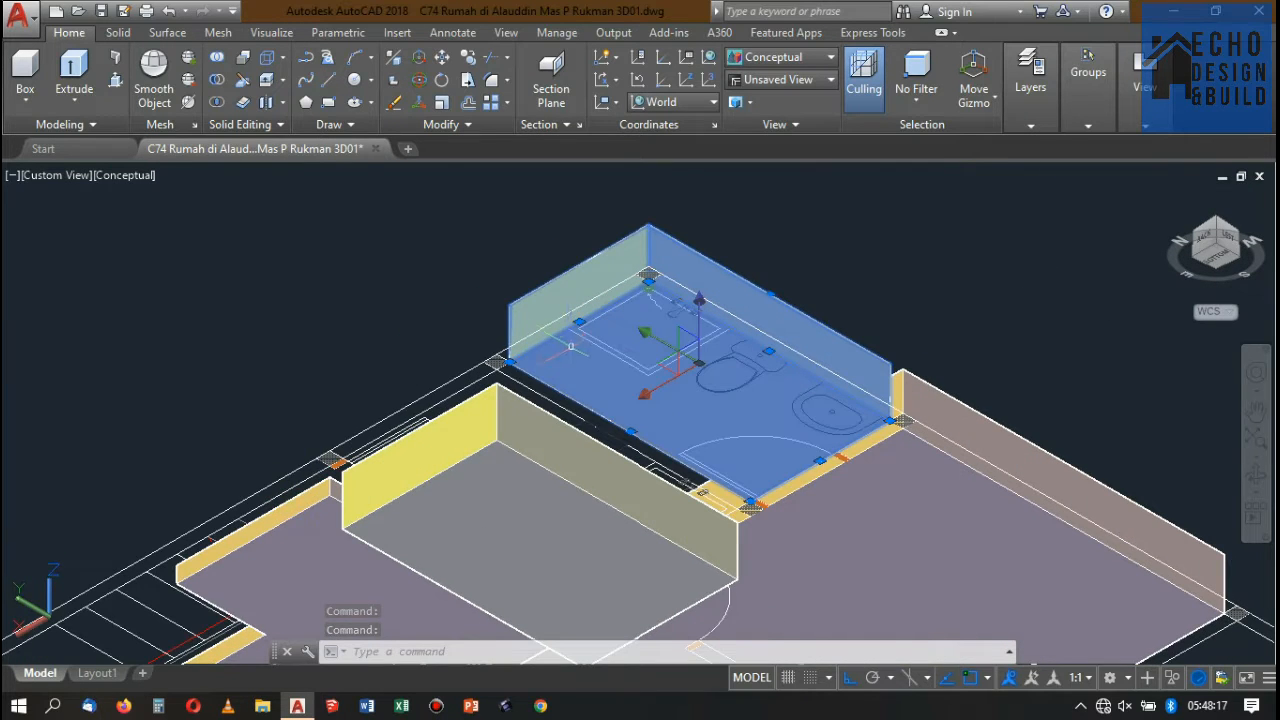
scroll(585, 365, down, 4)
scroll(590, 371, up, 3)
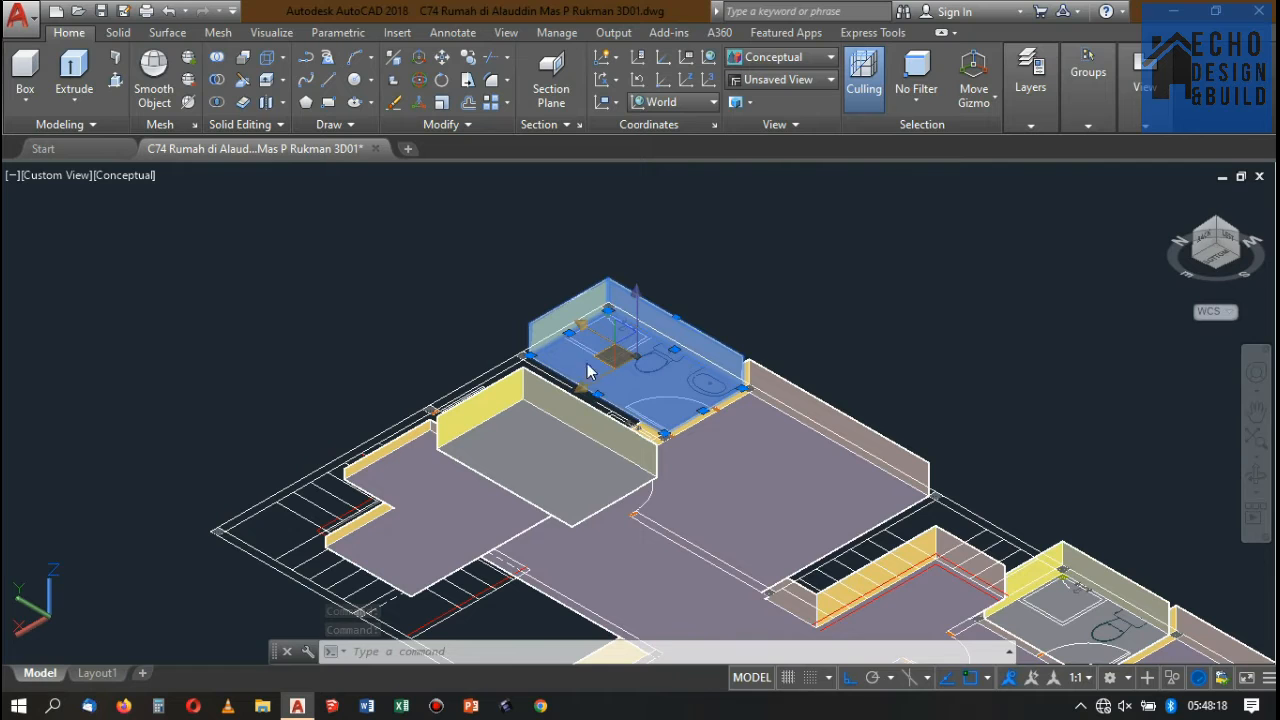
- Examine the height differences between the rear bathroom slabs, the stair and the main floor from the northwest isometric view
click(1223, 229)
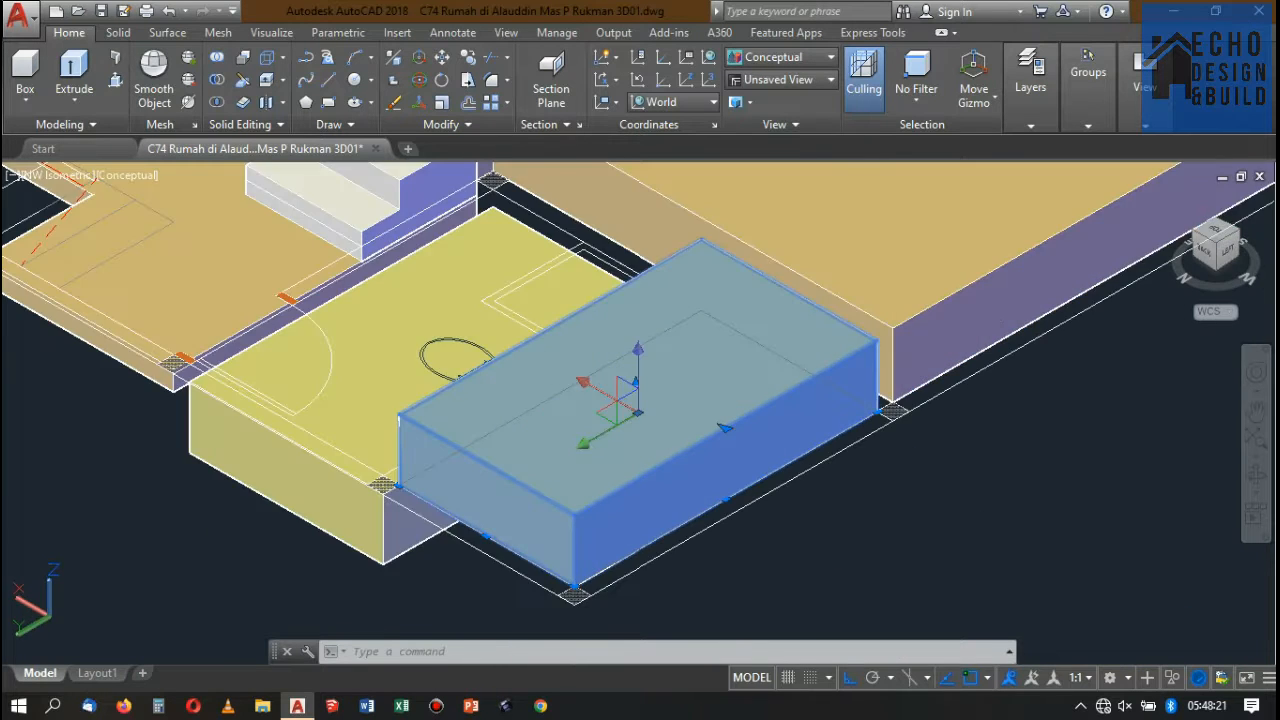
scroll(641, 367, up, 3)
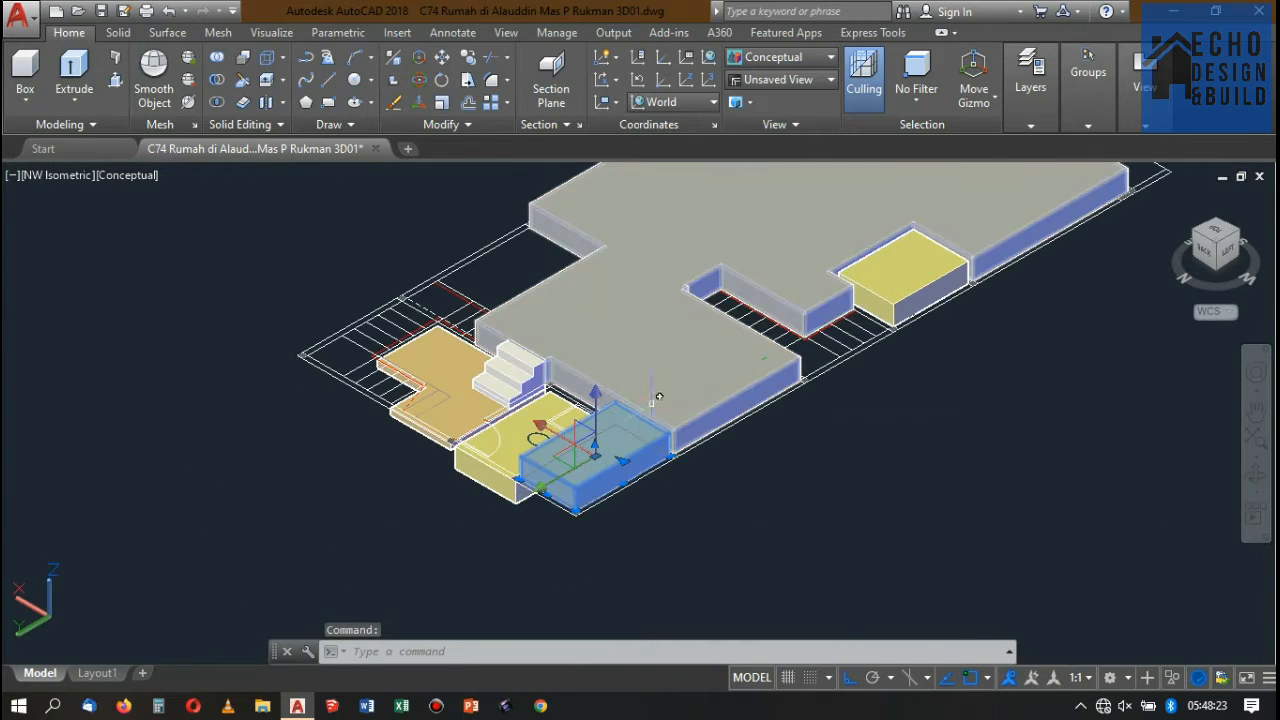
scroll(659, 398, down, 4)
scroll(645, 390, up, 3)
scroll(635, 385, down, 3)
scroll(625, 380, up, 3)
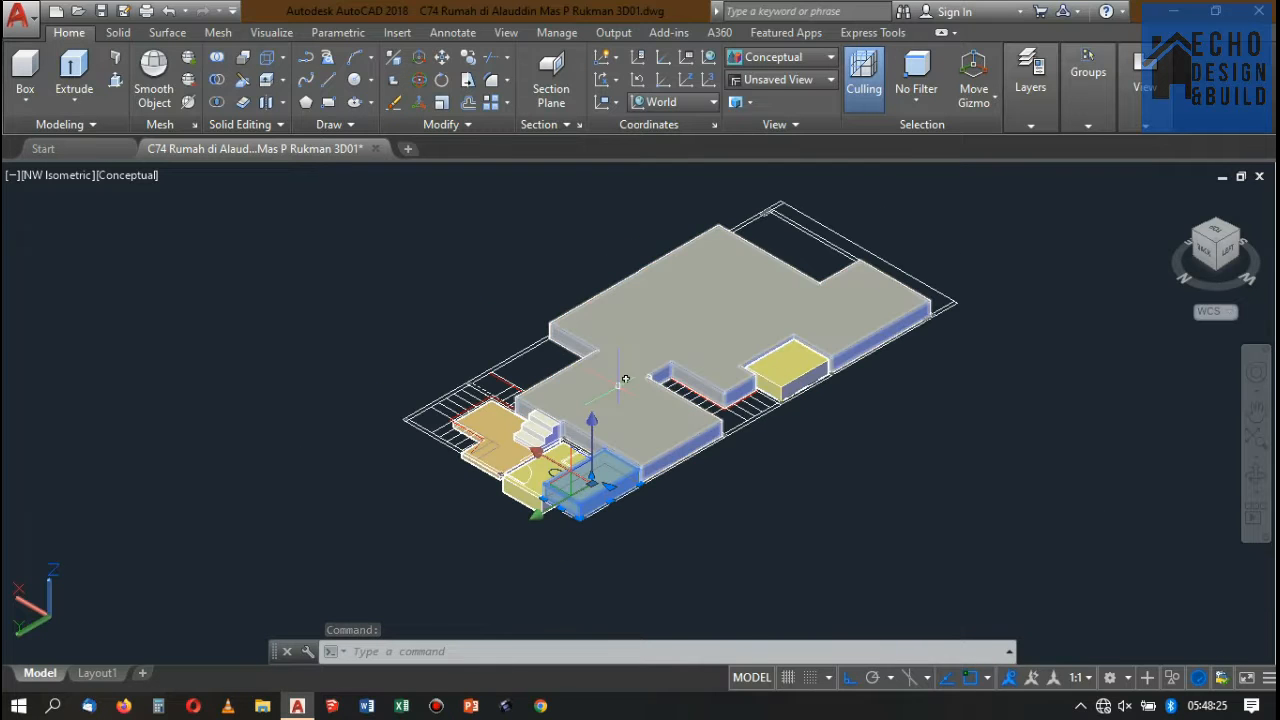
scroll(589, 446, up, 3)
scroll(620, 425, down, 8)
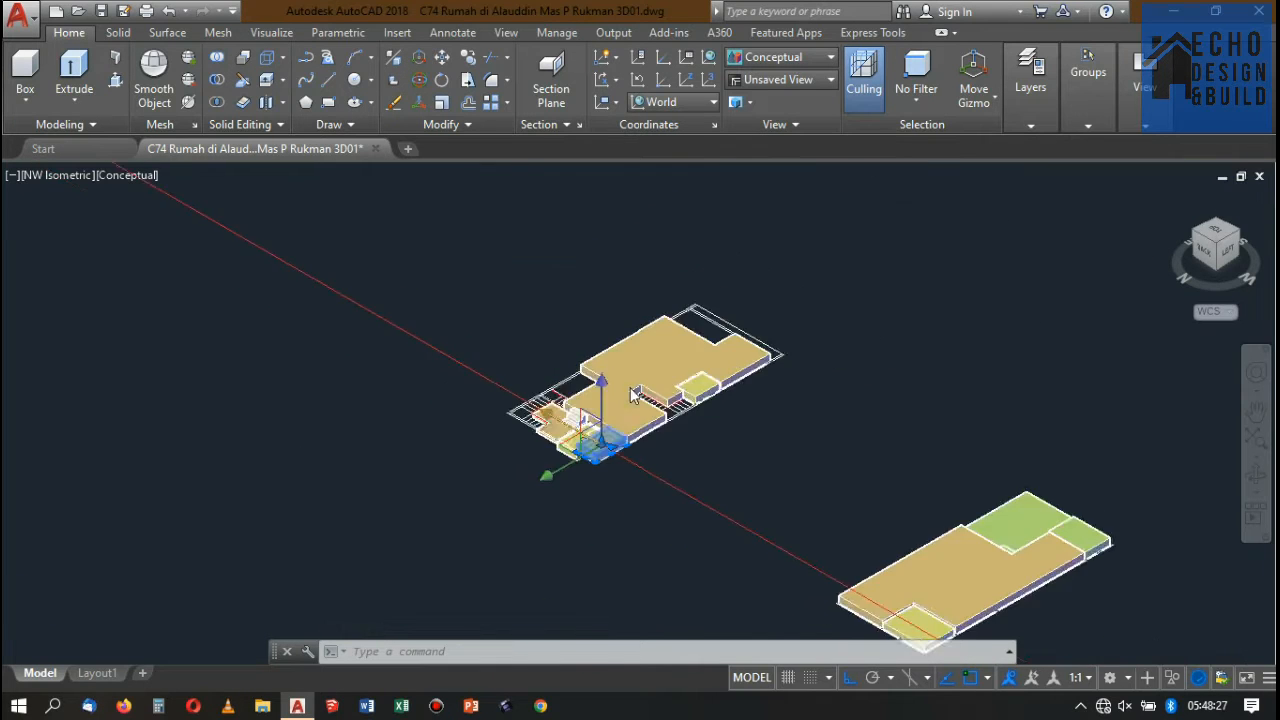
scroll(628, 415, up, 7)
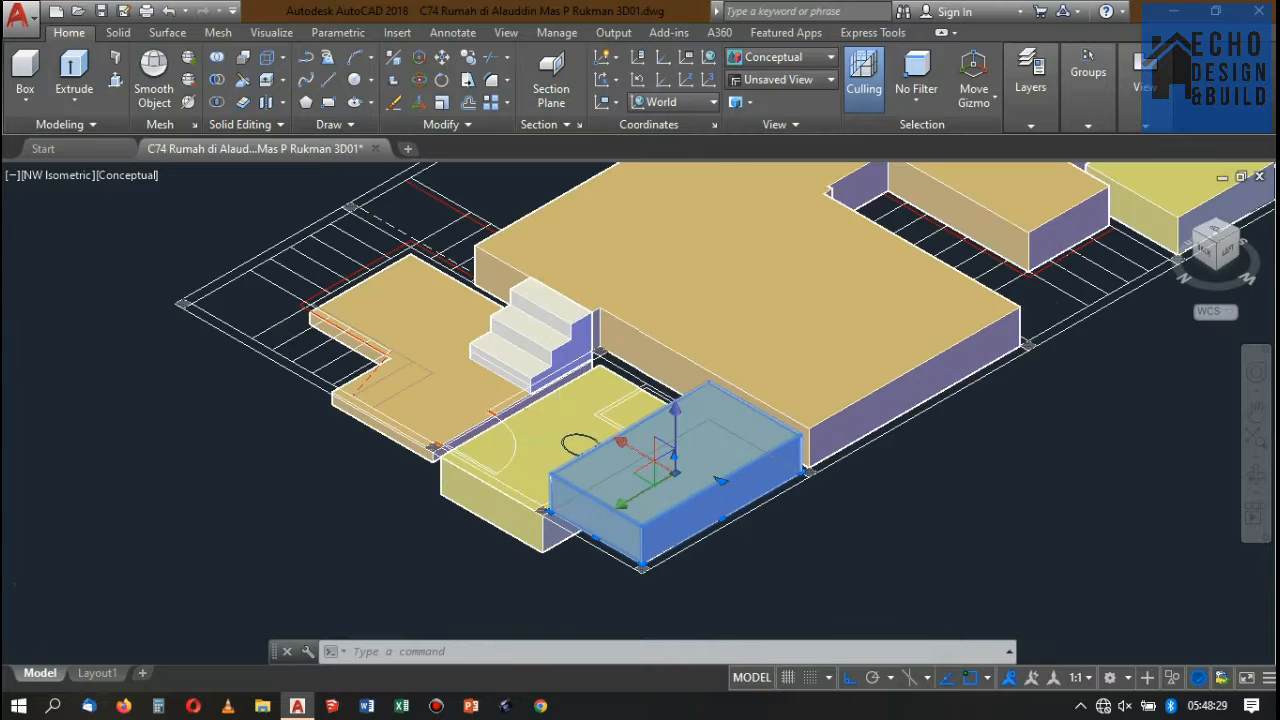
scroll(570, 400, down, 2)
scroll(628, 450, up, 5)
scroll(628, 450, down, 3)
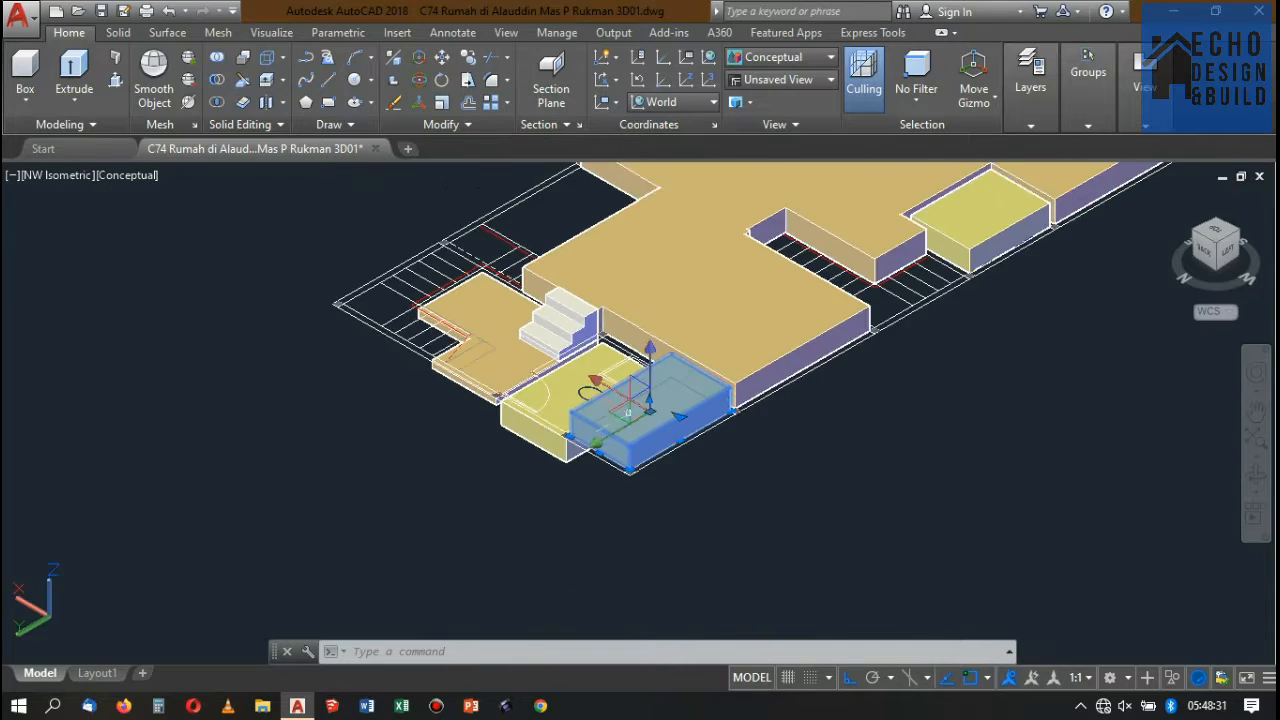
scroll(628, 450, up, 3)
scroll(480, 400, down, 5)
scroll(480, 400, up, 4)
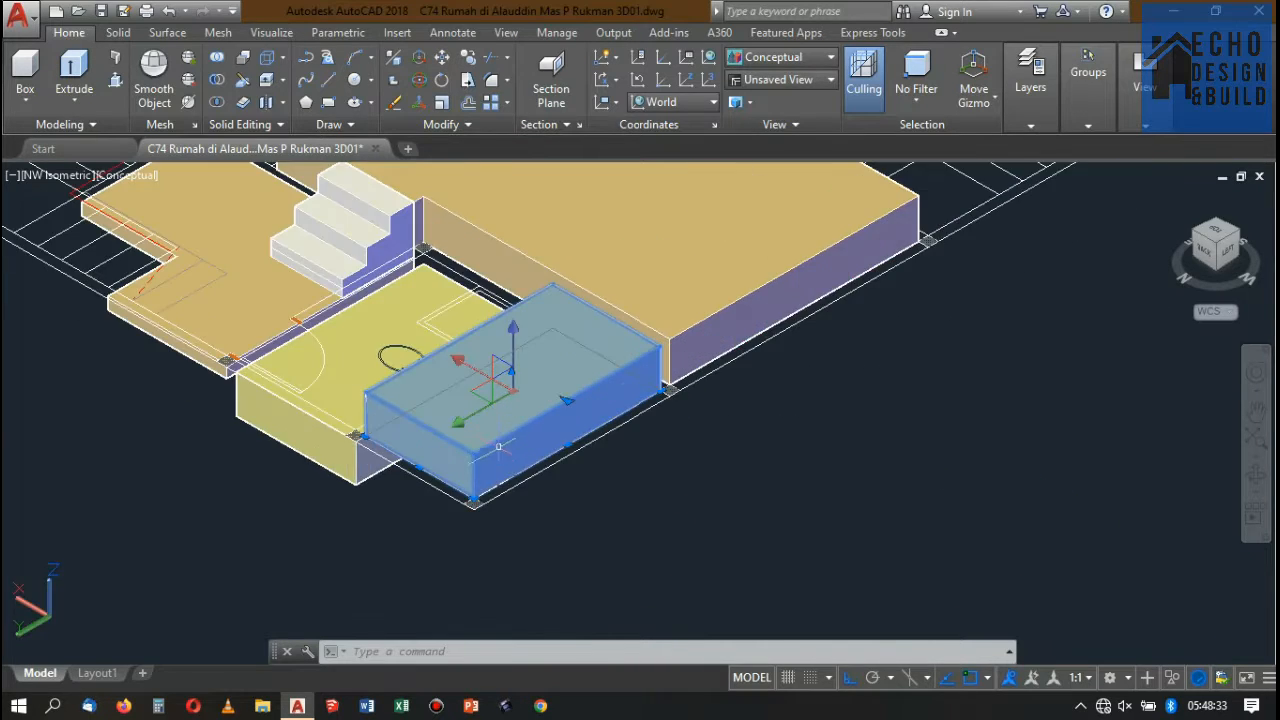
scroll(480, 400, down, 3)
scroll(480, 400, down, 5)
key(Escape)
scroll(480, 400, up, 4)
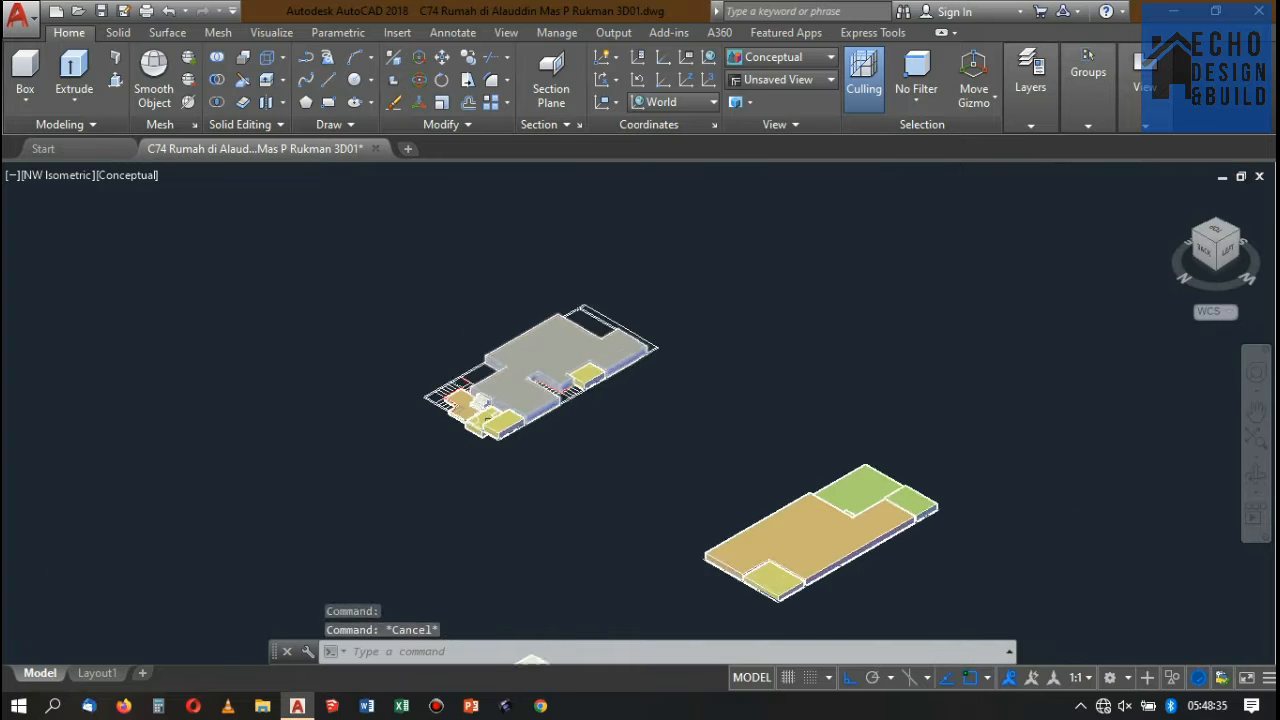
scroll(430, 415, up, 3)
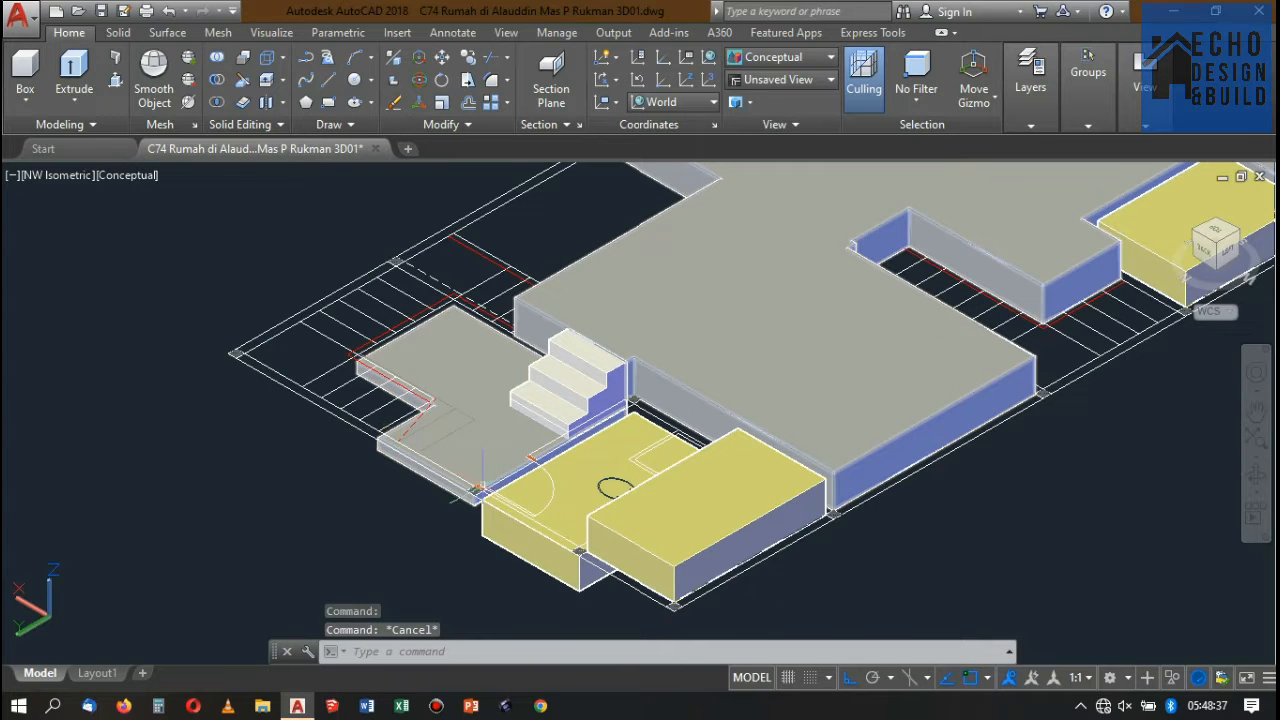
scroll(481, 488, up, 2)
scroll(560, 470, down, 5)
scroll(650, 458, up, 2)
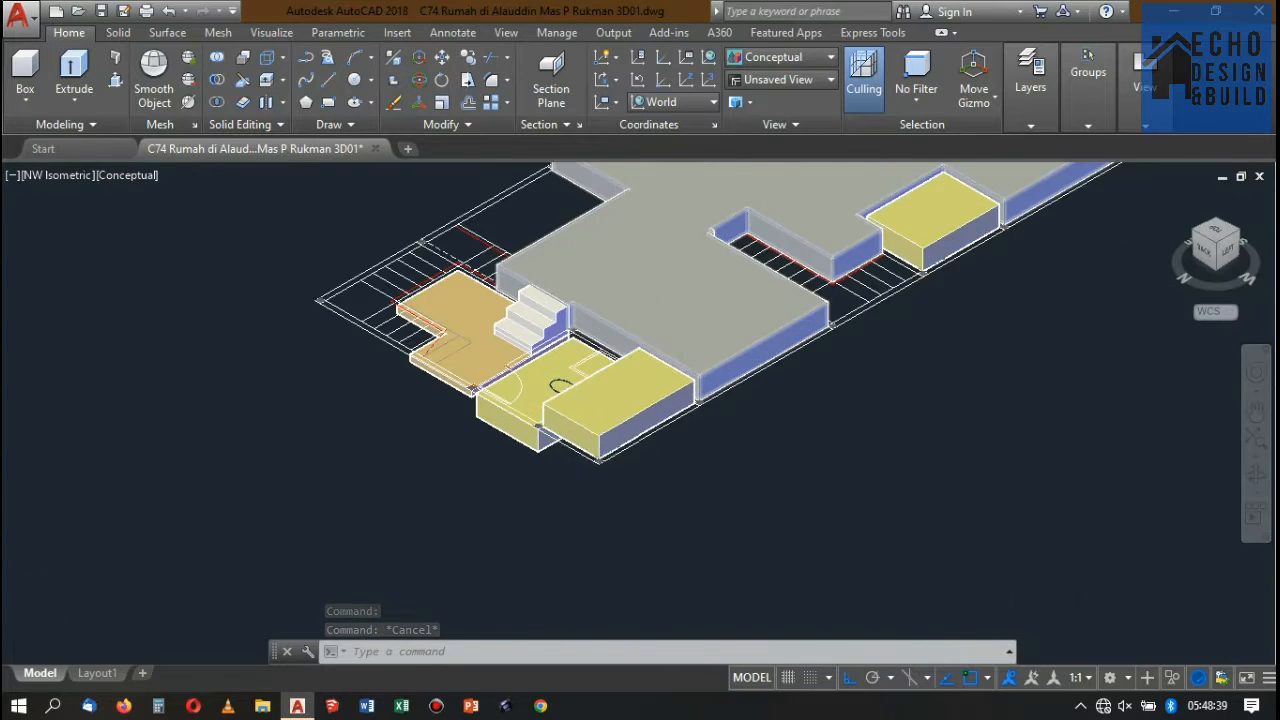
scroll(626, 433, down, 4)
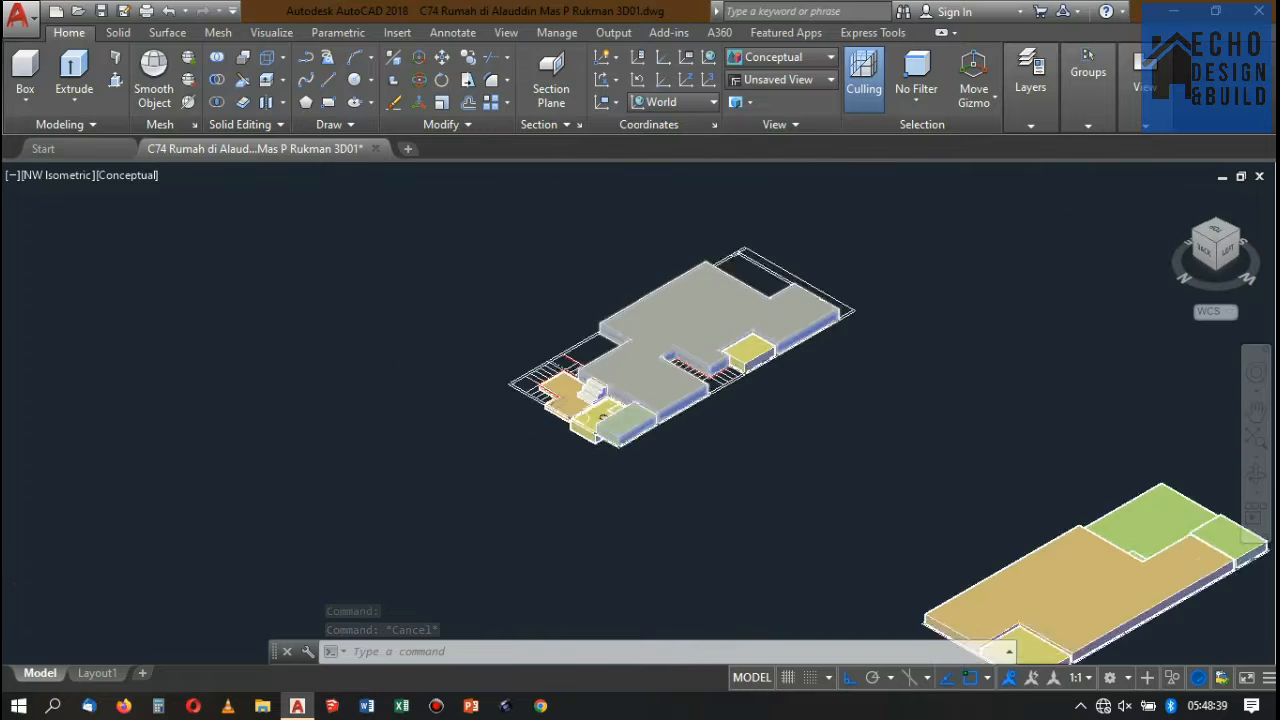
- Match the properties of the lower rear tan floor slab to the white stair
click(1238, 236)
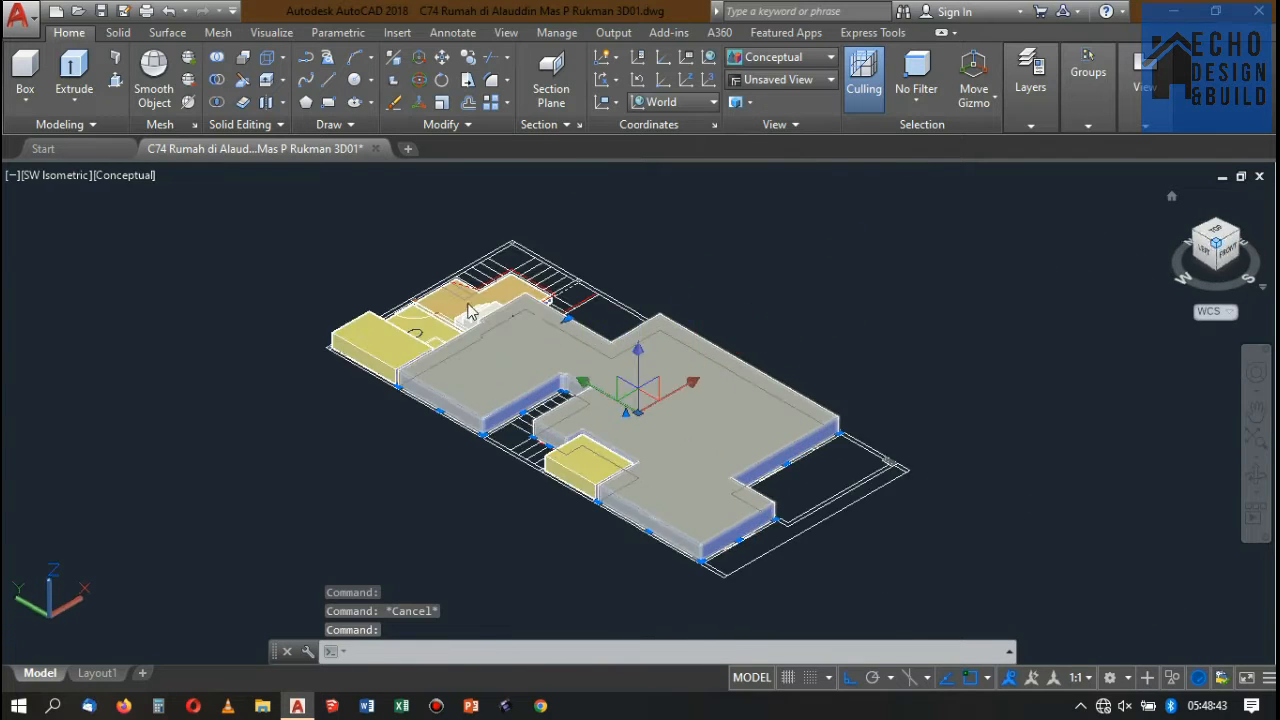
scroll(414, 338, down, 5)
scroll(377, 333, up, 5)
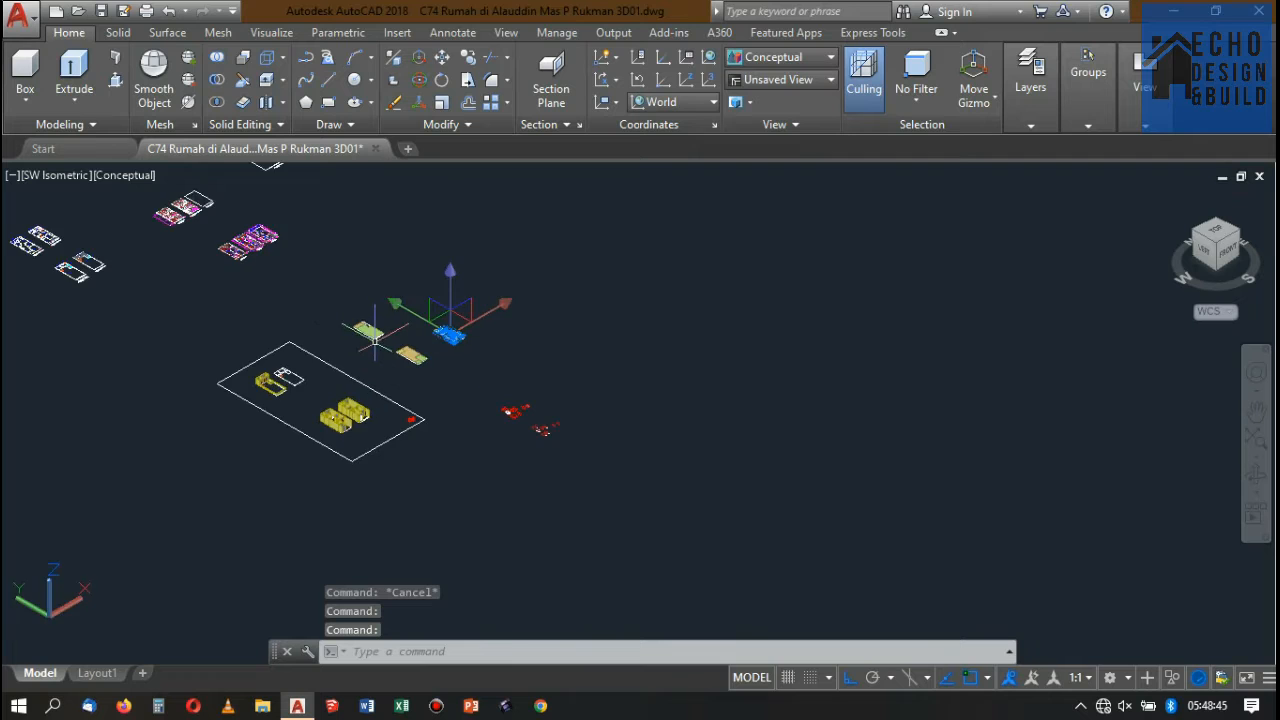
scroll(415, 330, up, 10)
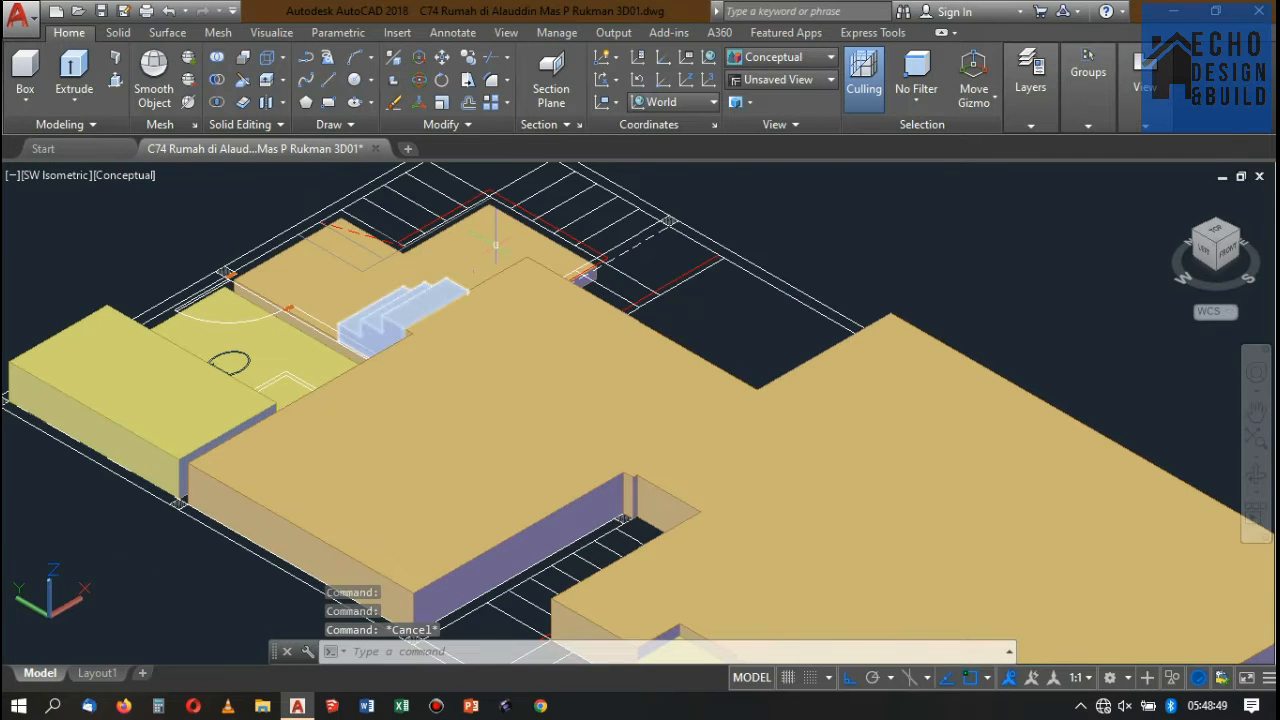
text(a)
key(Return)
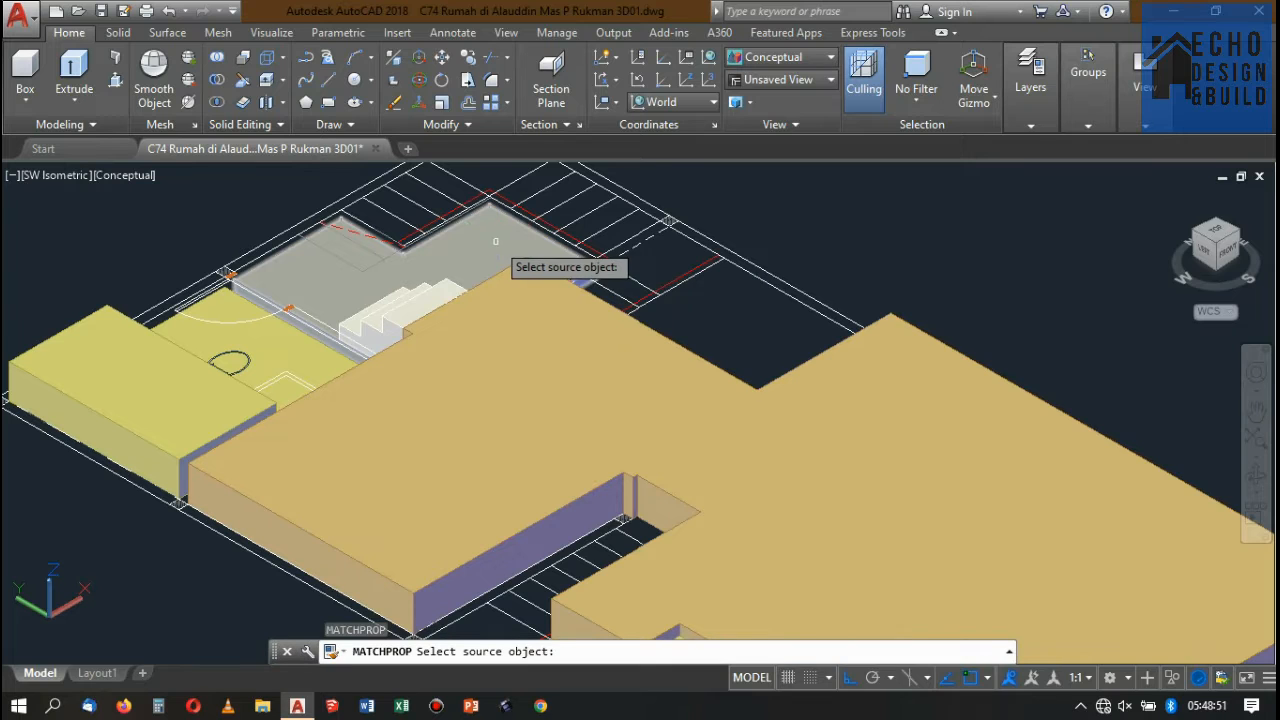
click(455, 265)
scroll(438, 295, down, 6)
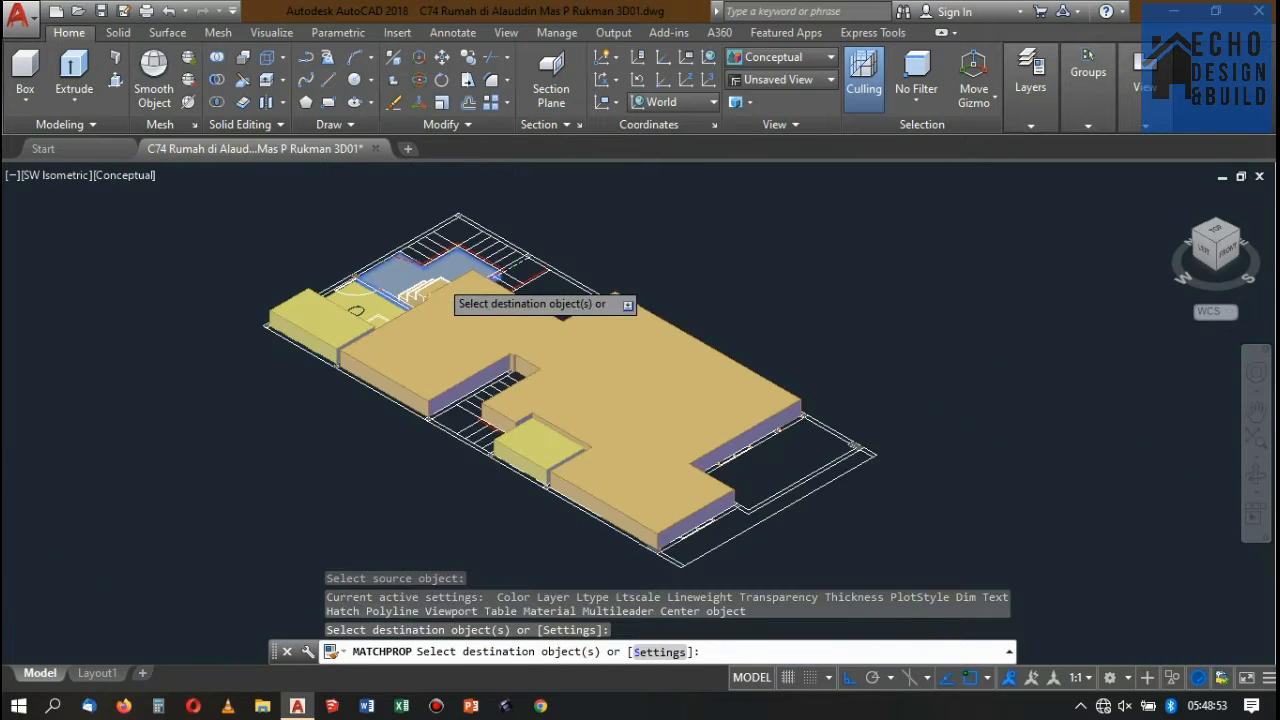
key(Return)
scroll(438, 296, up, 3)
- Select the main floor slab and examine the recoloured stair and the whole floor model from the northwest isometric view
click(440, 297)
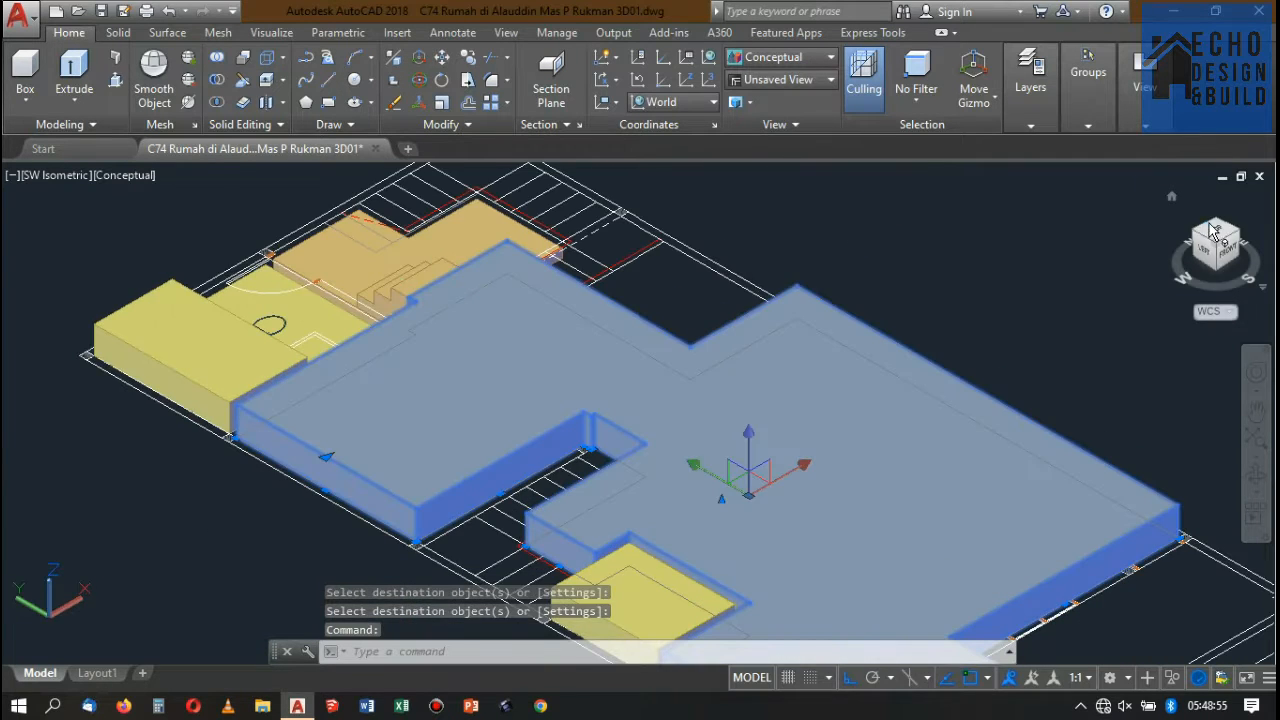
drag(1197, 232, 1238, 250)
click(1232, 248)
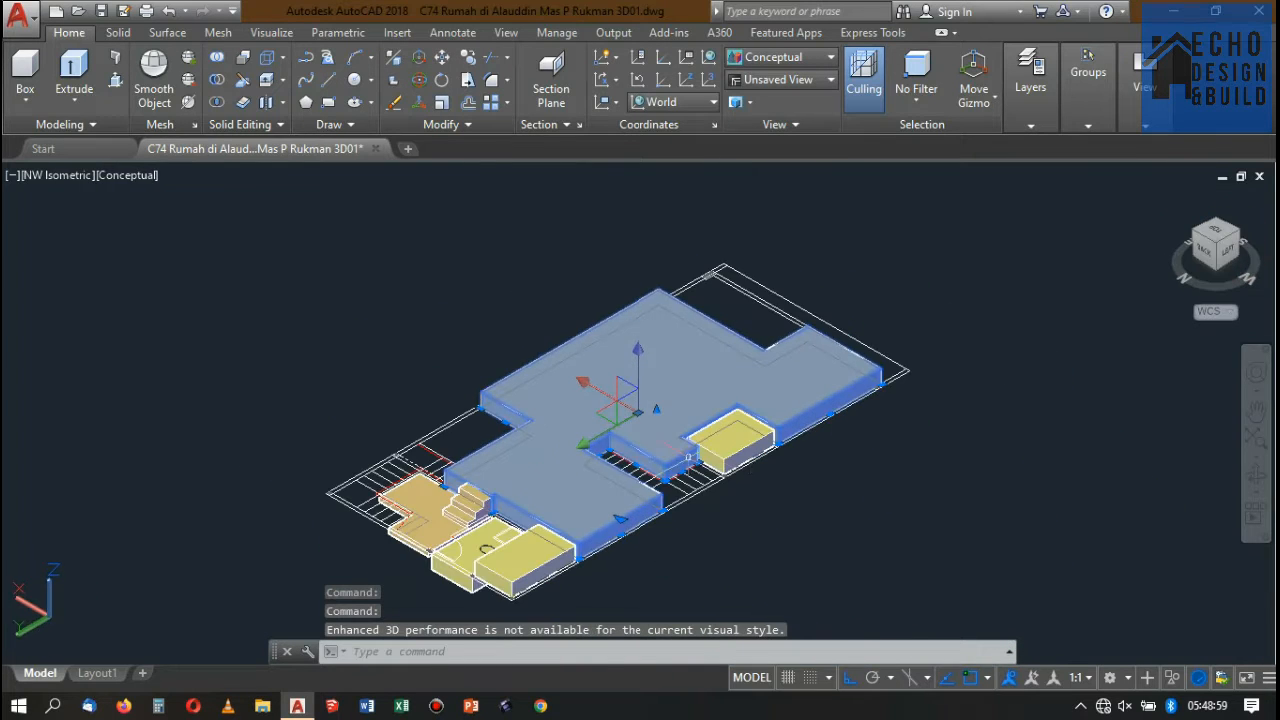
scroll(575, 407, up, 4)
scroll(575, 407, down, 3)
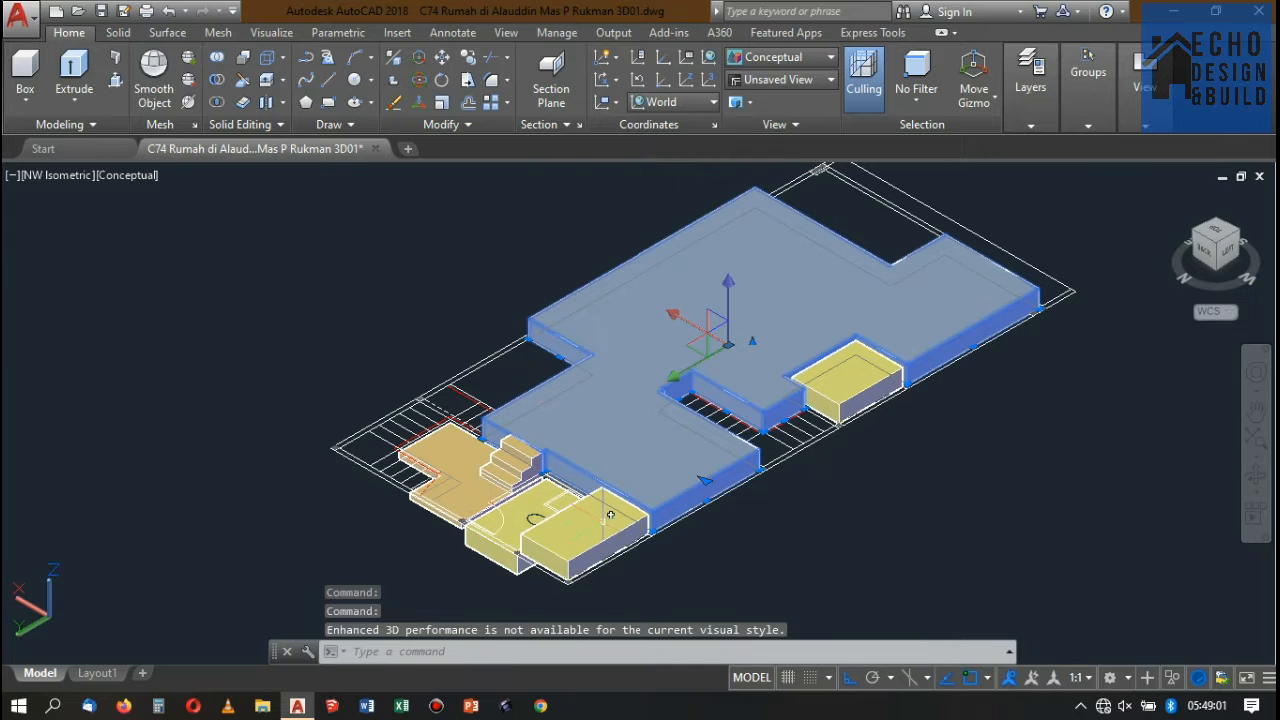
scroll(530, 515, up, 5)
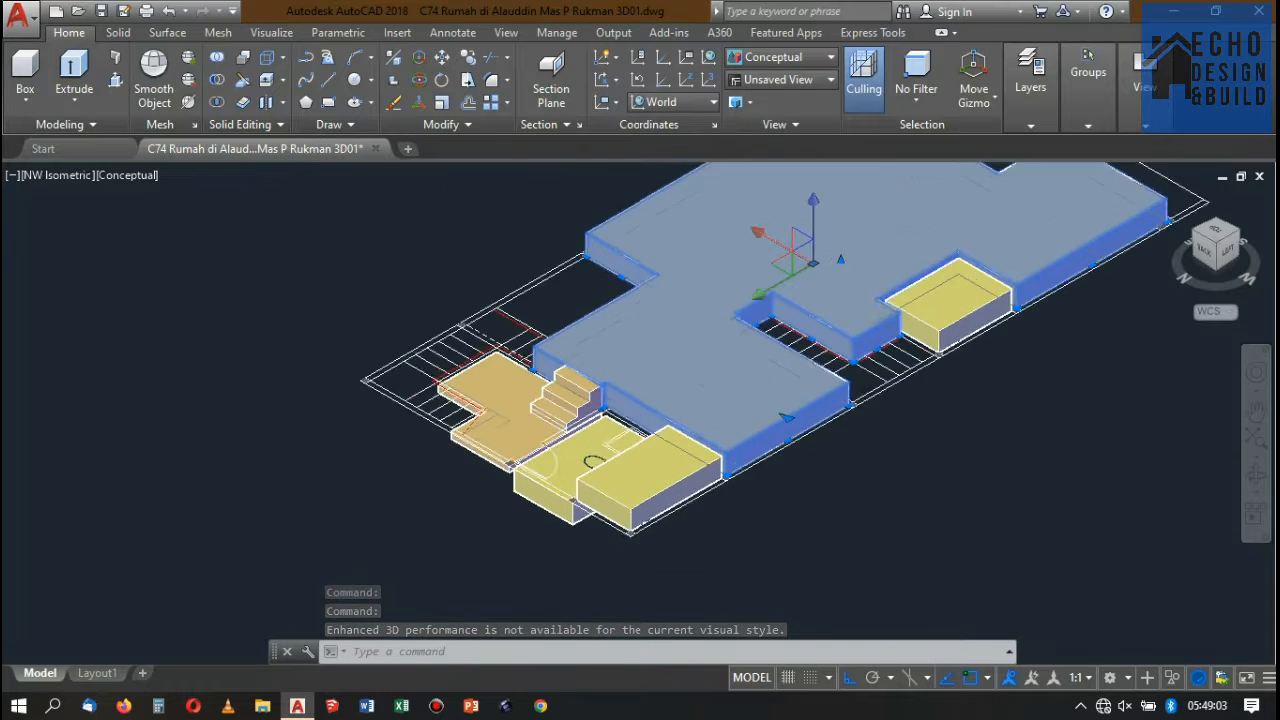
scroll(554, 420, down, 5)
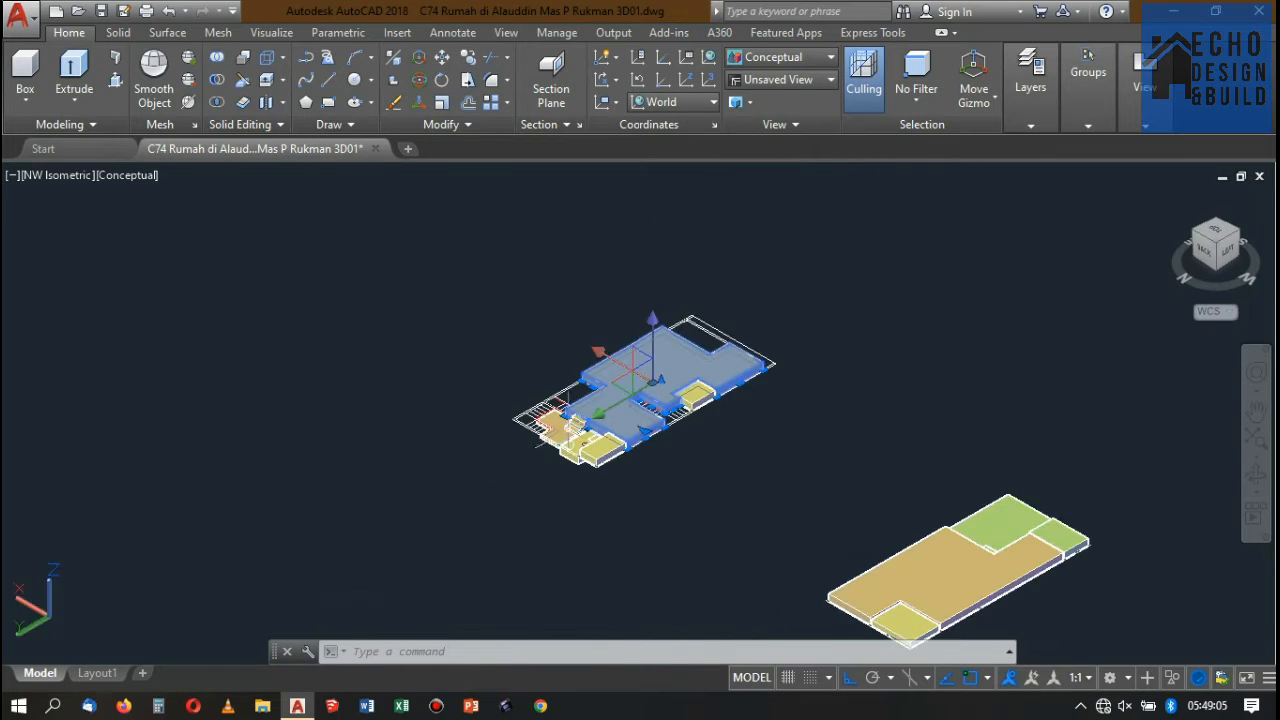
scroll(552, 395, up, 3)
scroll(552, 390, down, 5)
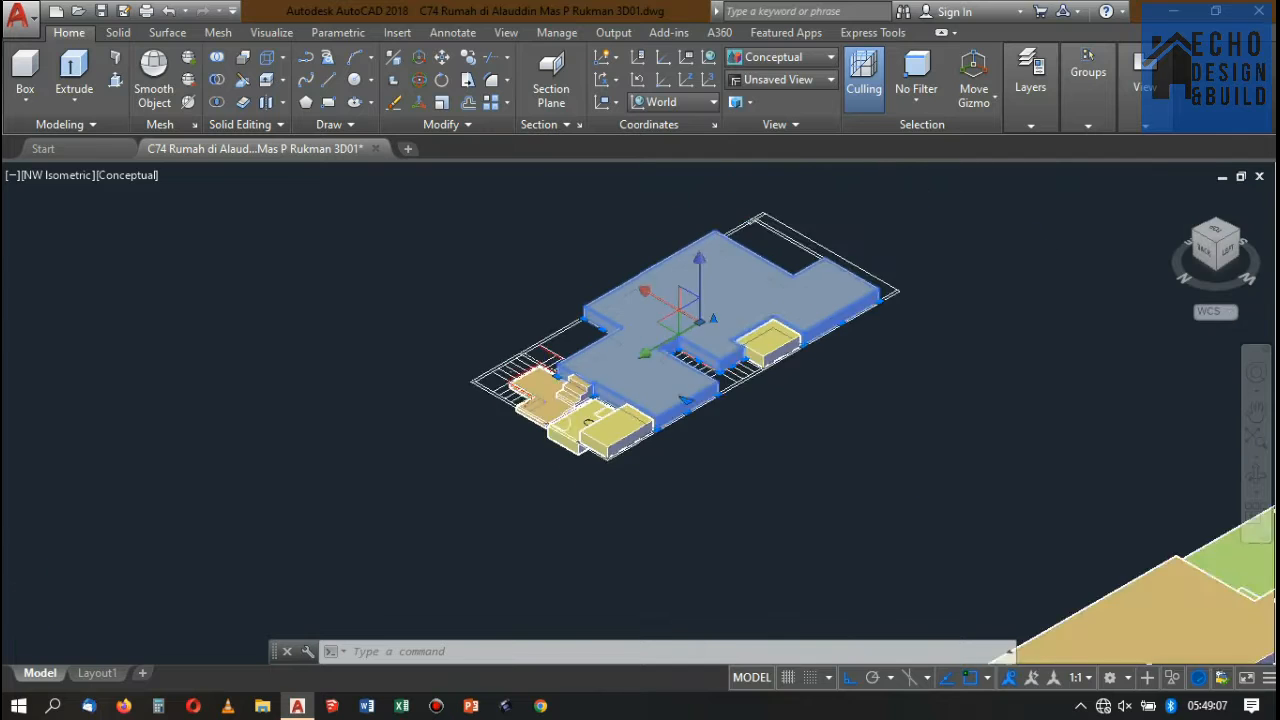
scroll(557, 376, up, 4)
scroll(648, 376, up, 4)
scroll(560, 395, down, 3)
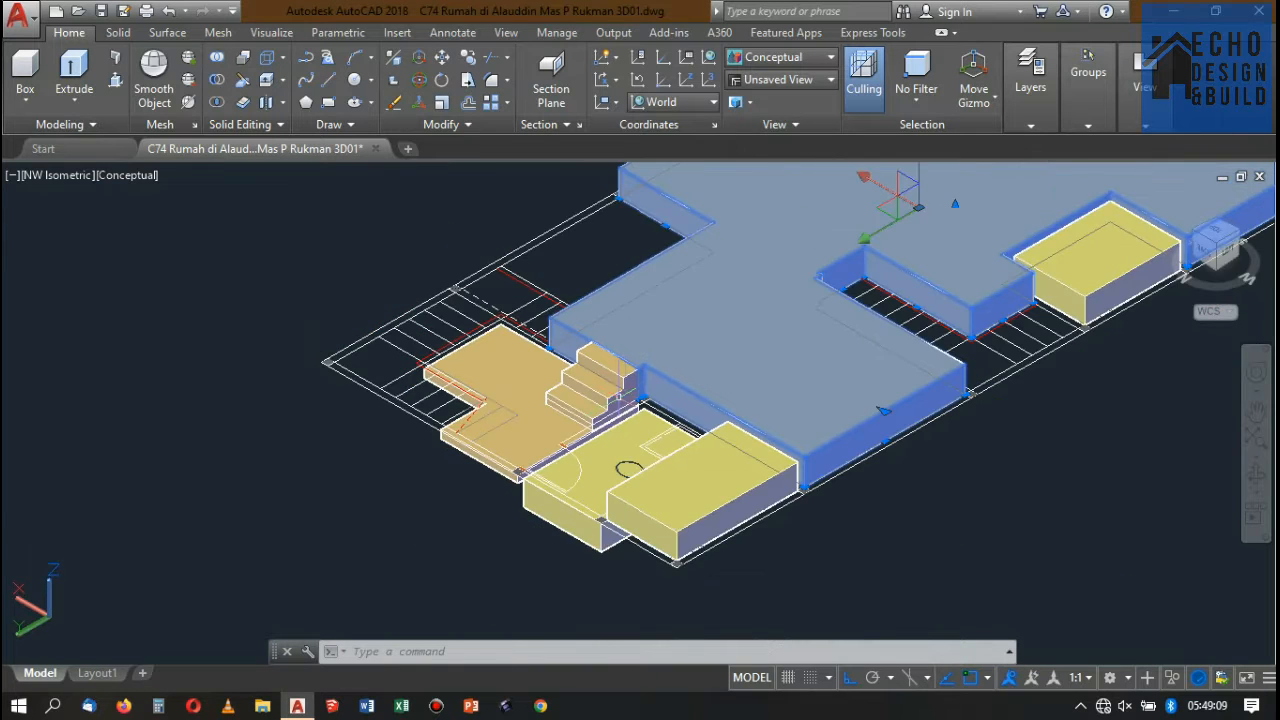
scroll(469, 412, up, 2)
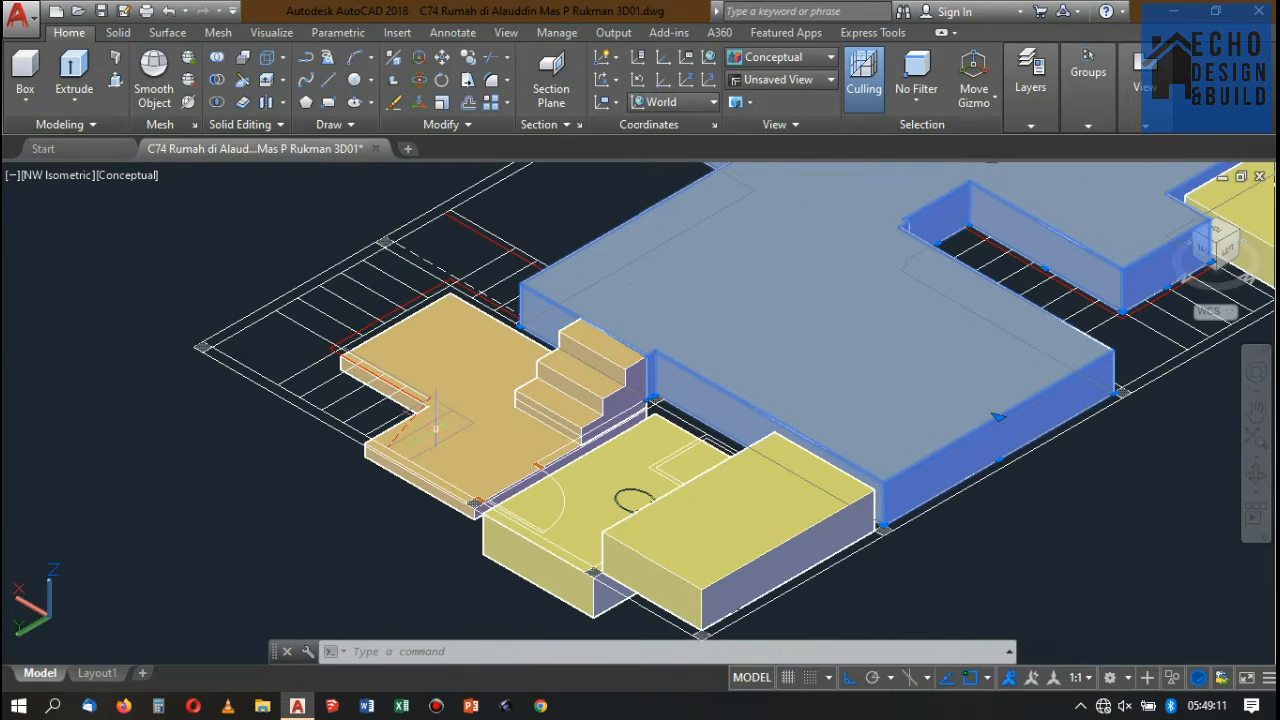
scroll(435, 425, down, 4)
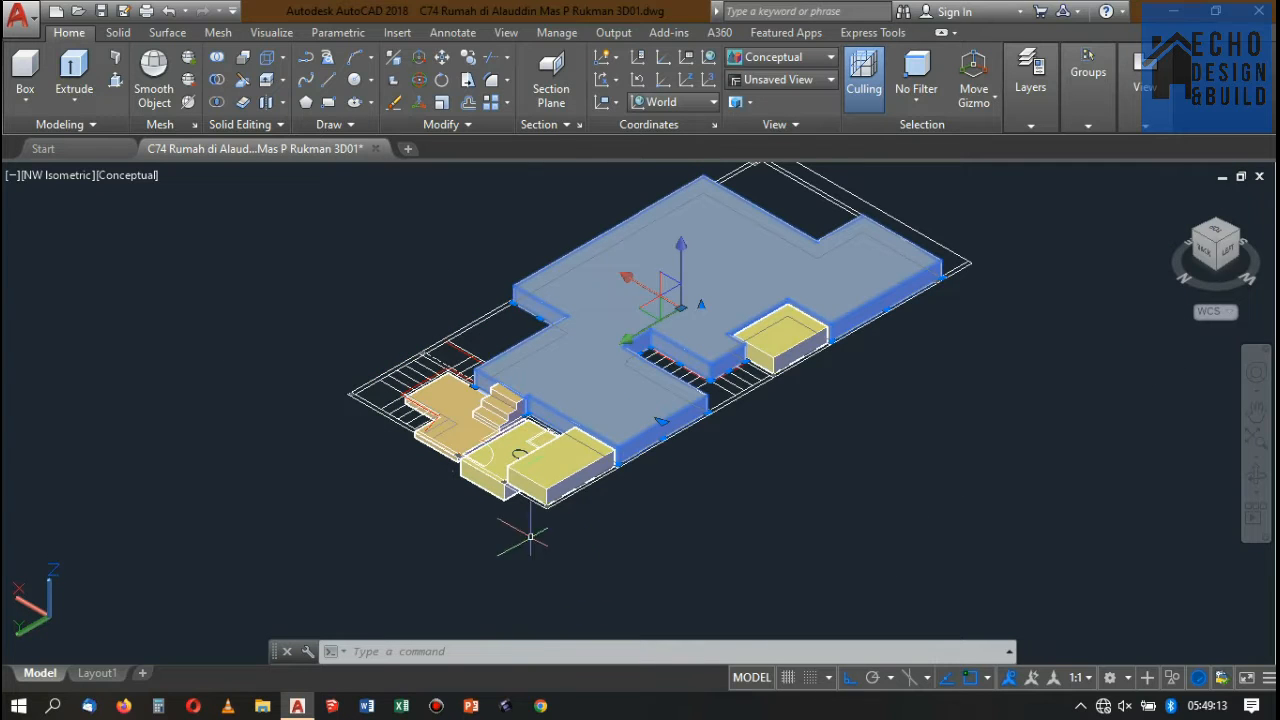
scroll(530, 537, up, 4)
scroll(700, 420, down, 6)
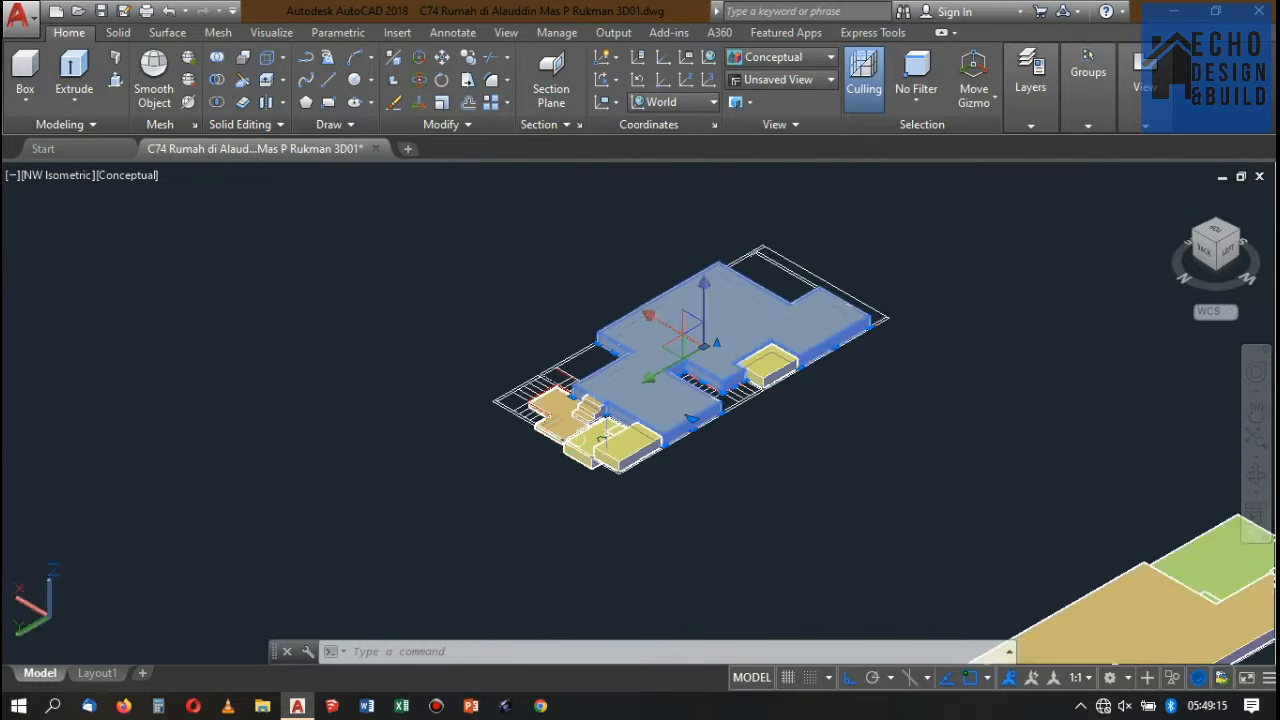
scroll(601, 438, up, 3)
scroll(597, 435, down, 4)
scroll(618, 418, up, 3)
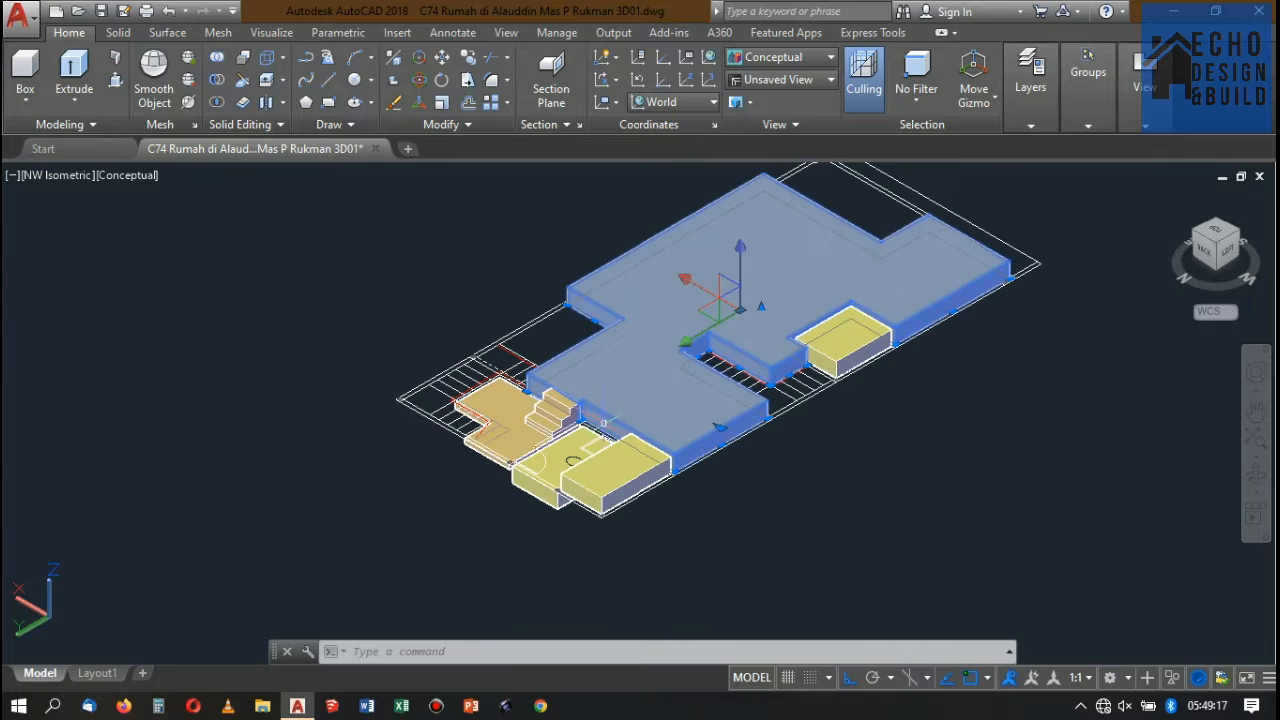
scroll(581, 344, up, 2)
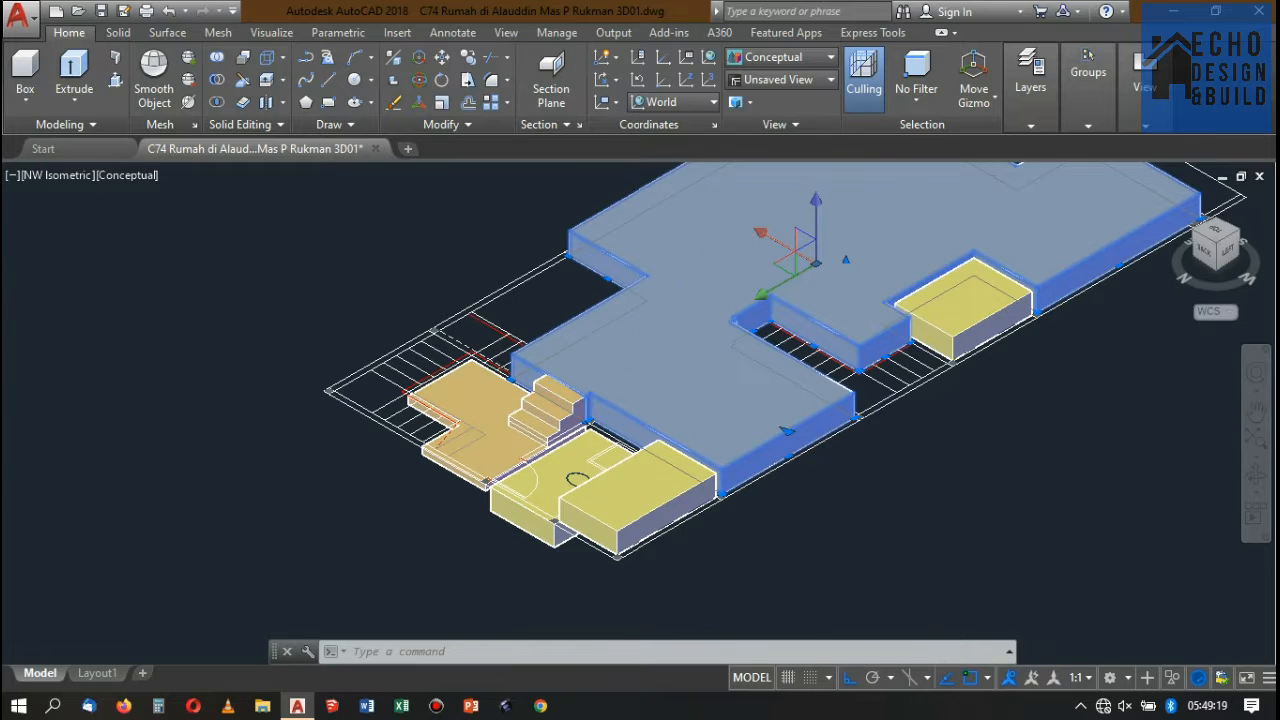
scroll(638, 348, down, 6)
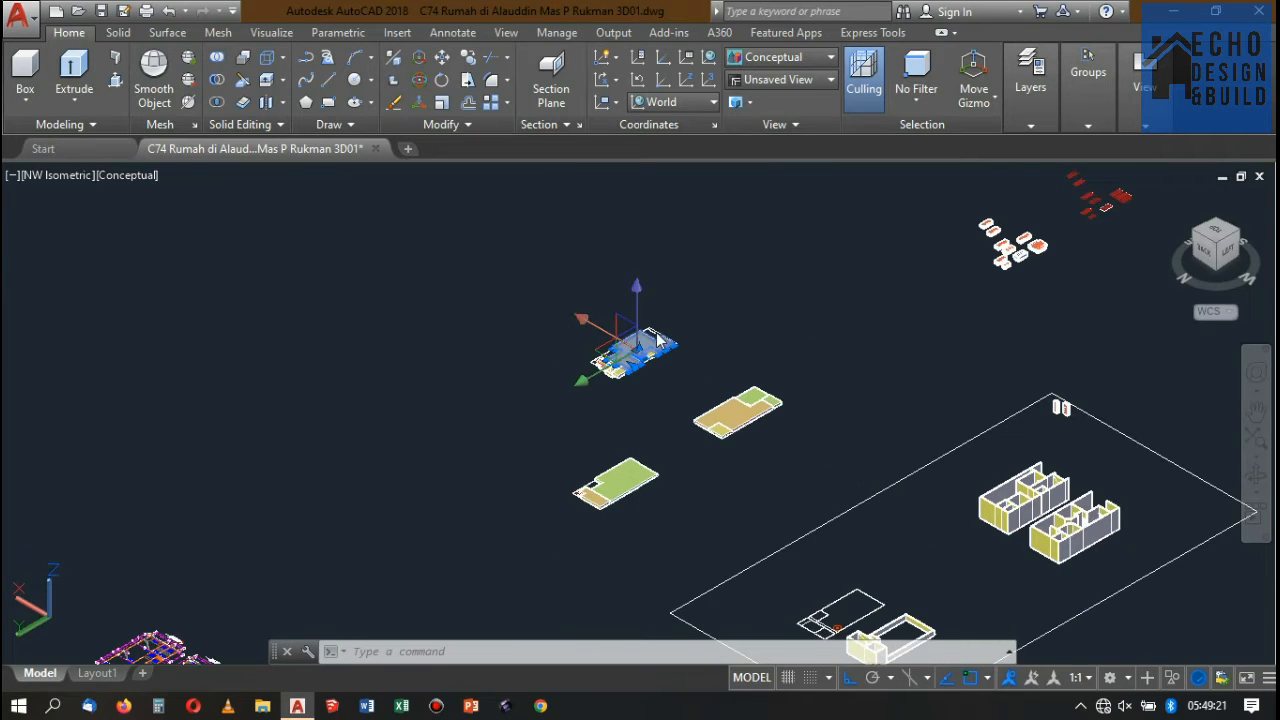
click(628, 345)
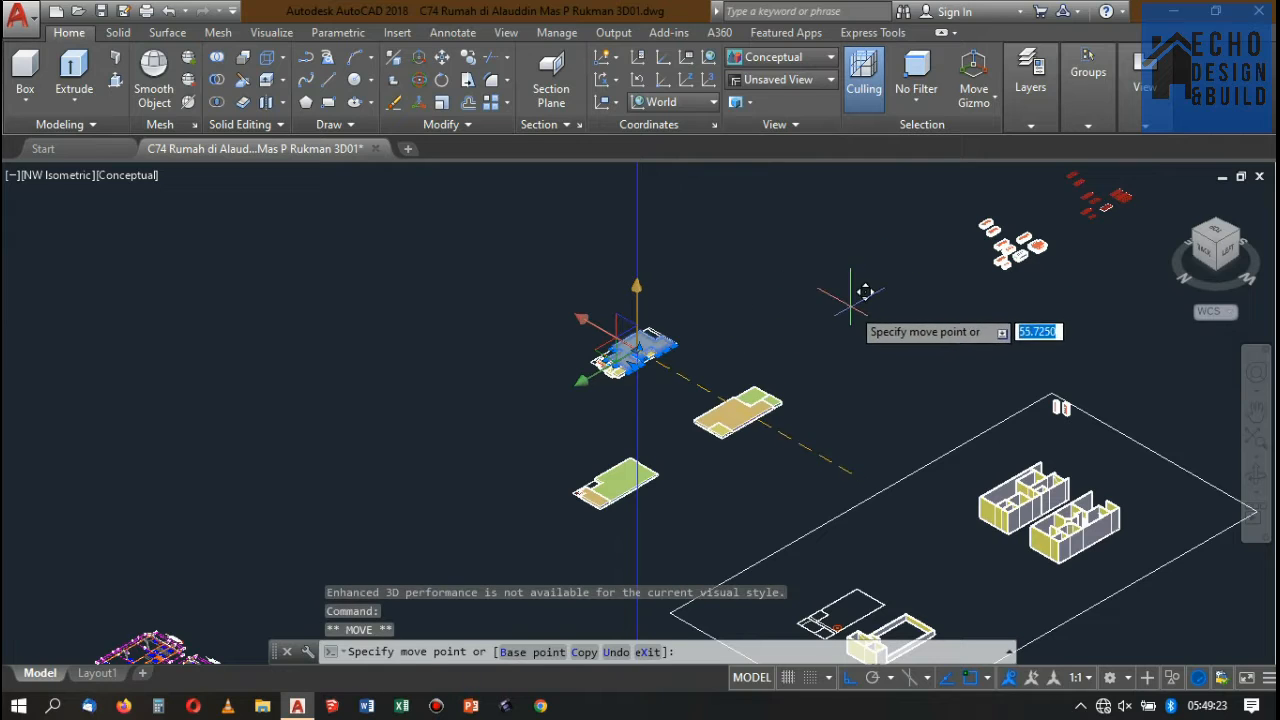
key(Escape)
key(Escape)
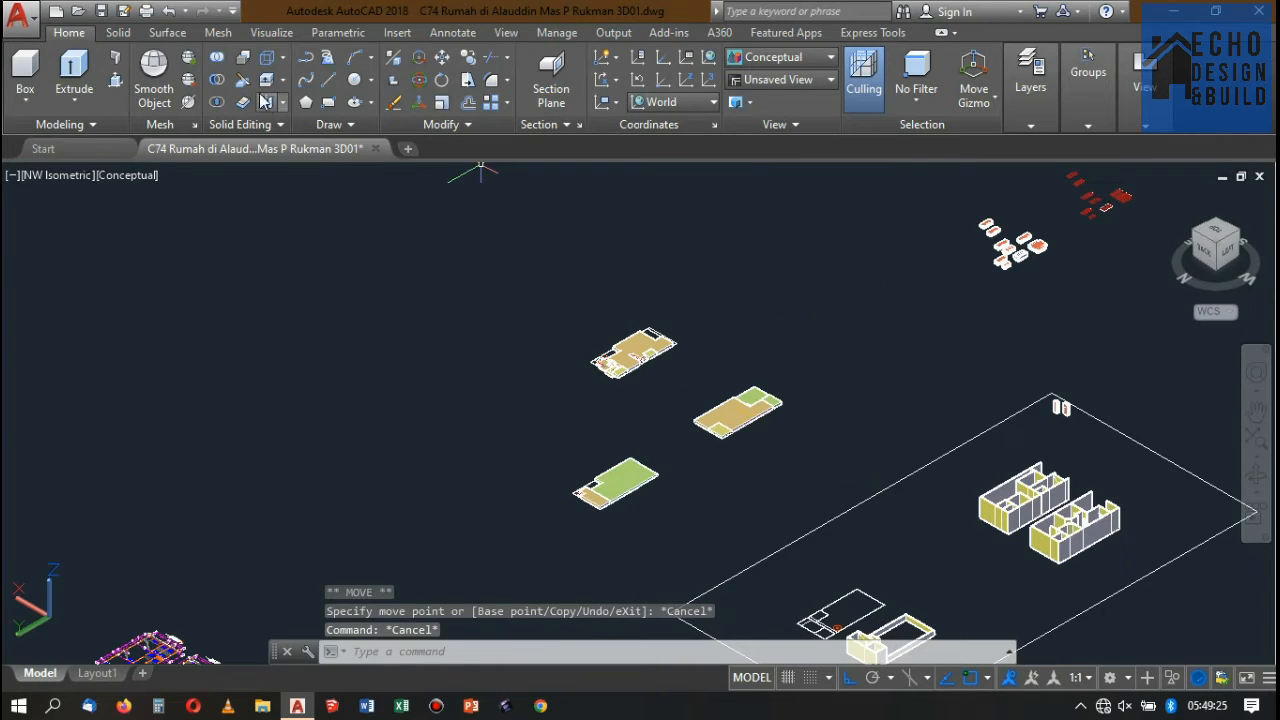
- Group the main floor slab, the stair, the lower rear tan slab and the three yellow bathroom slabs, and select the group
scroll(644, 320, up, 3)
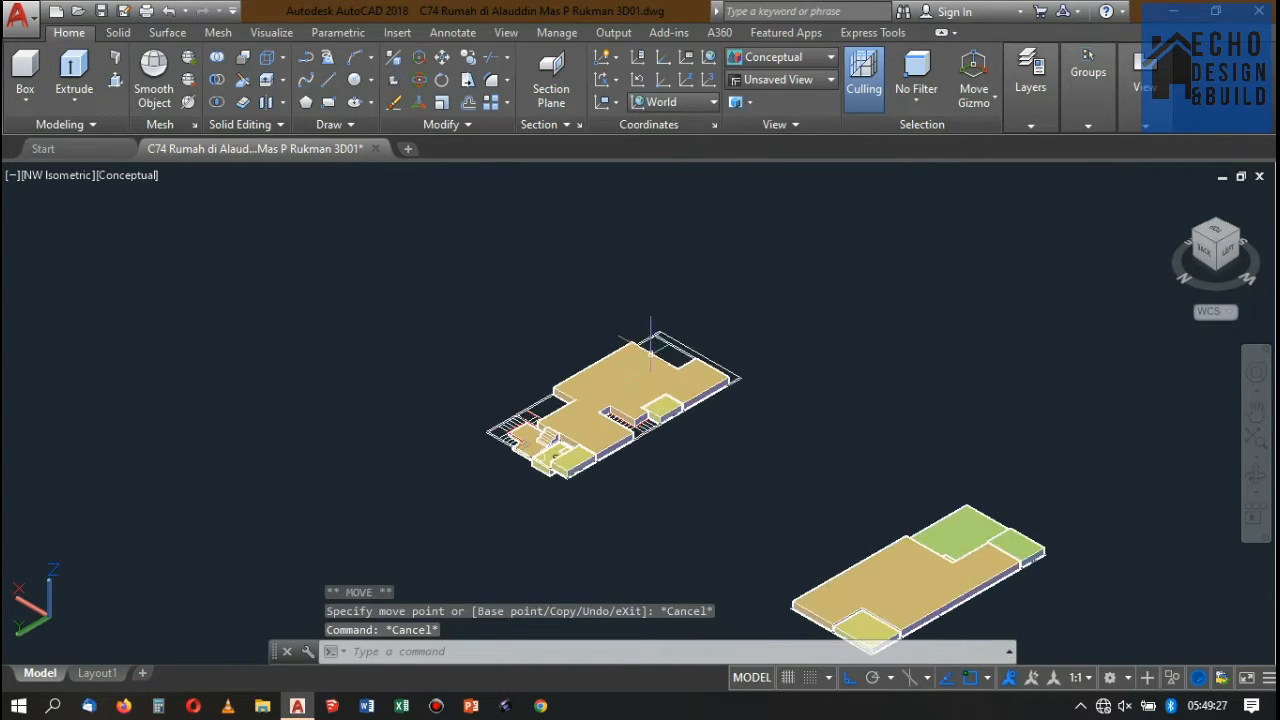
click(653, 370)
scroll(633, 433, up, 6)
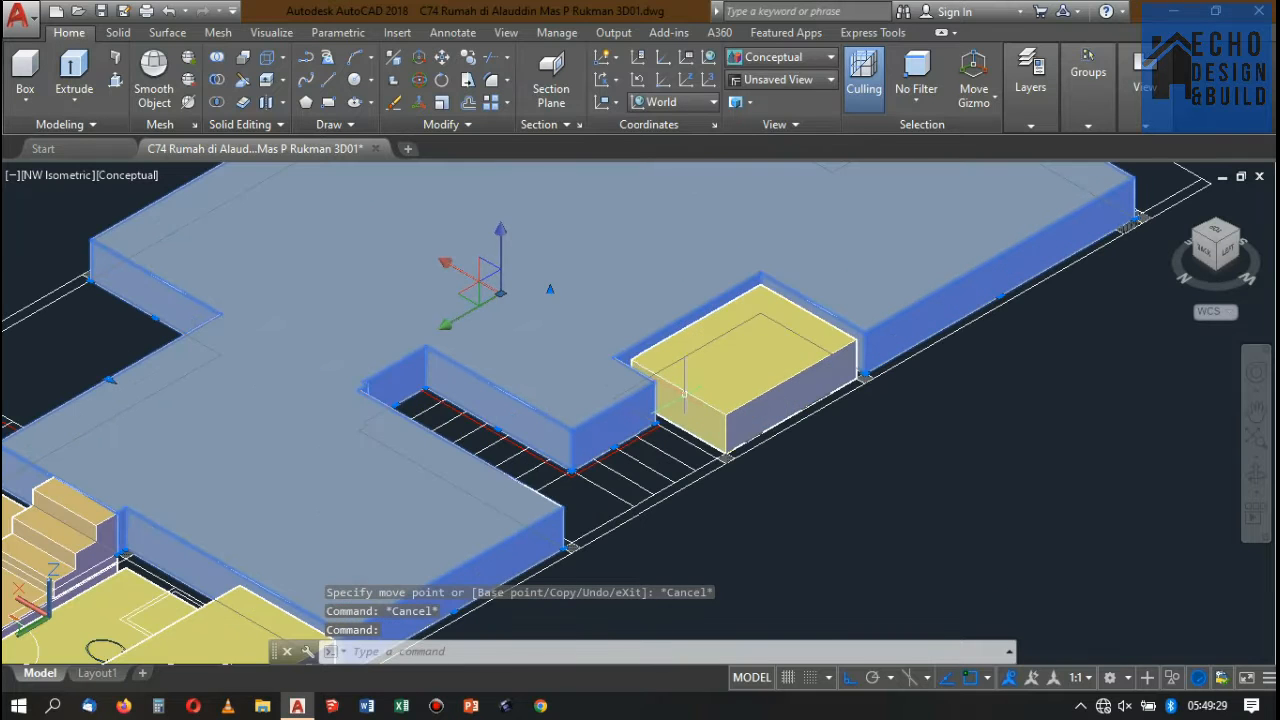
click(730, 330)
scroll(491, 376, down, 3)
scroll(491, 376, up, 5)
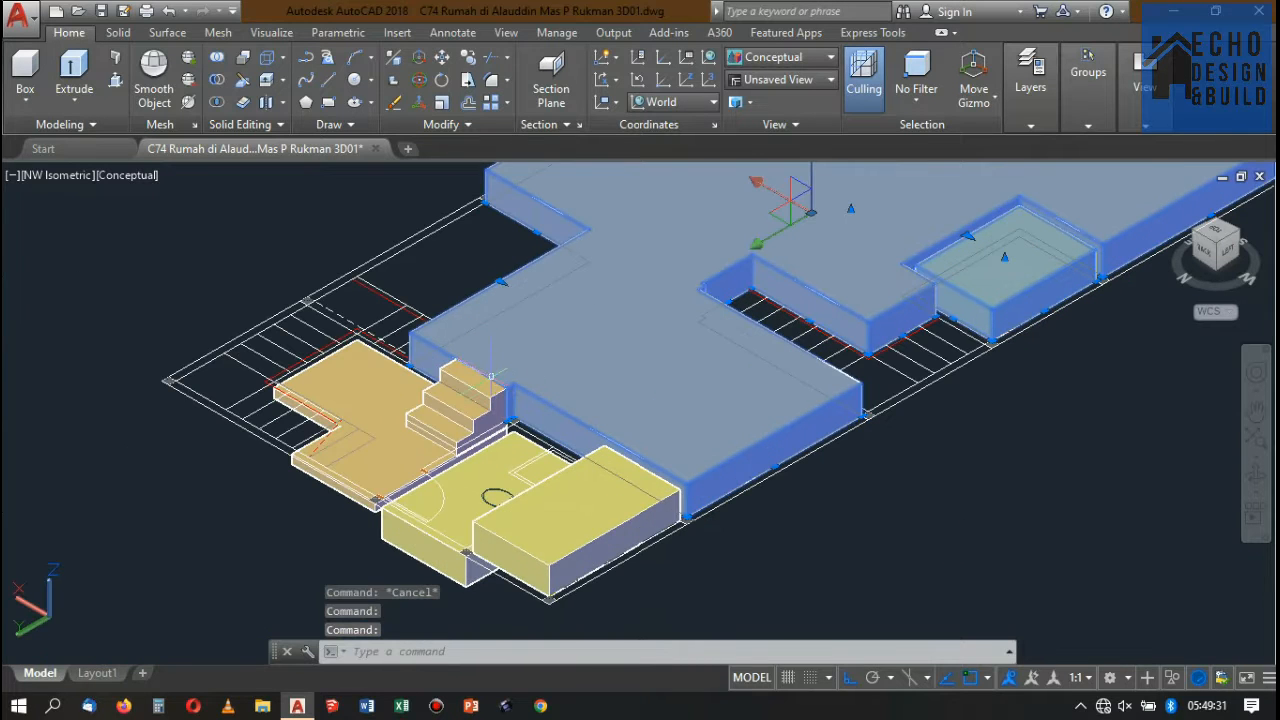
click(492, 380)
click(300, 385)
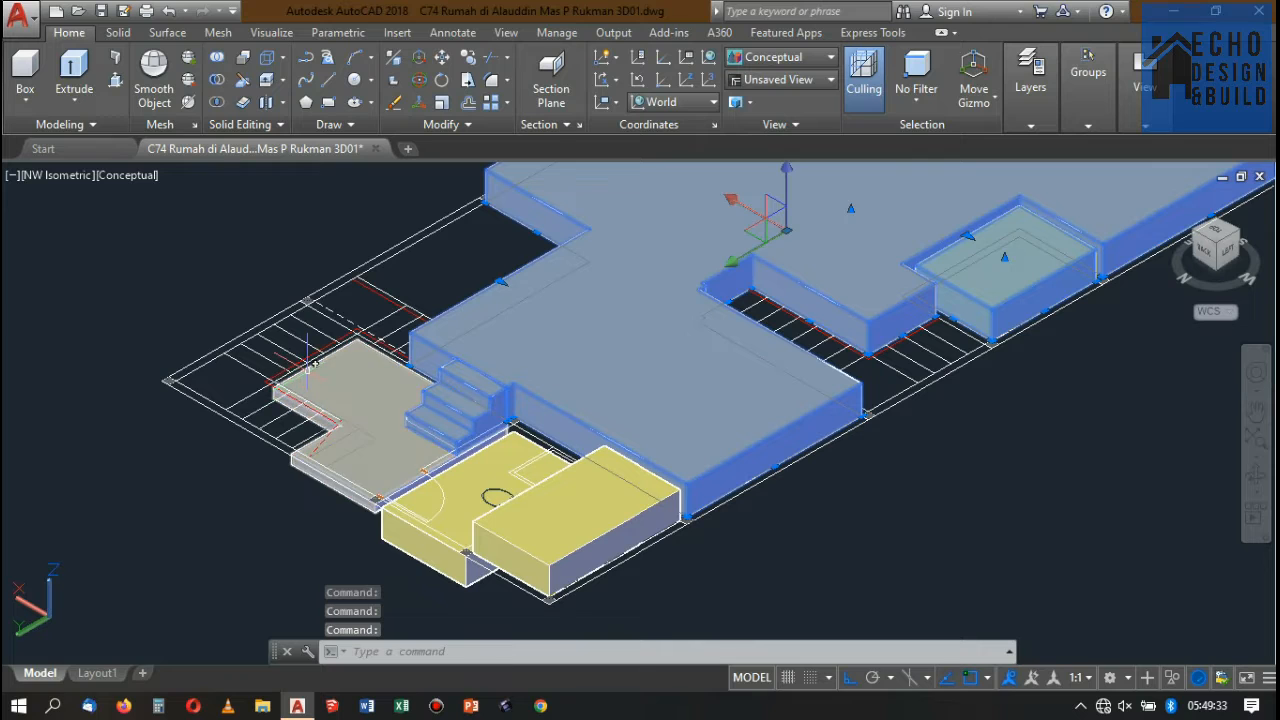
click(546, 448)
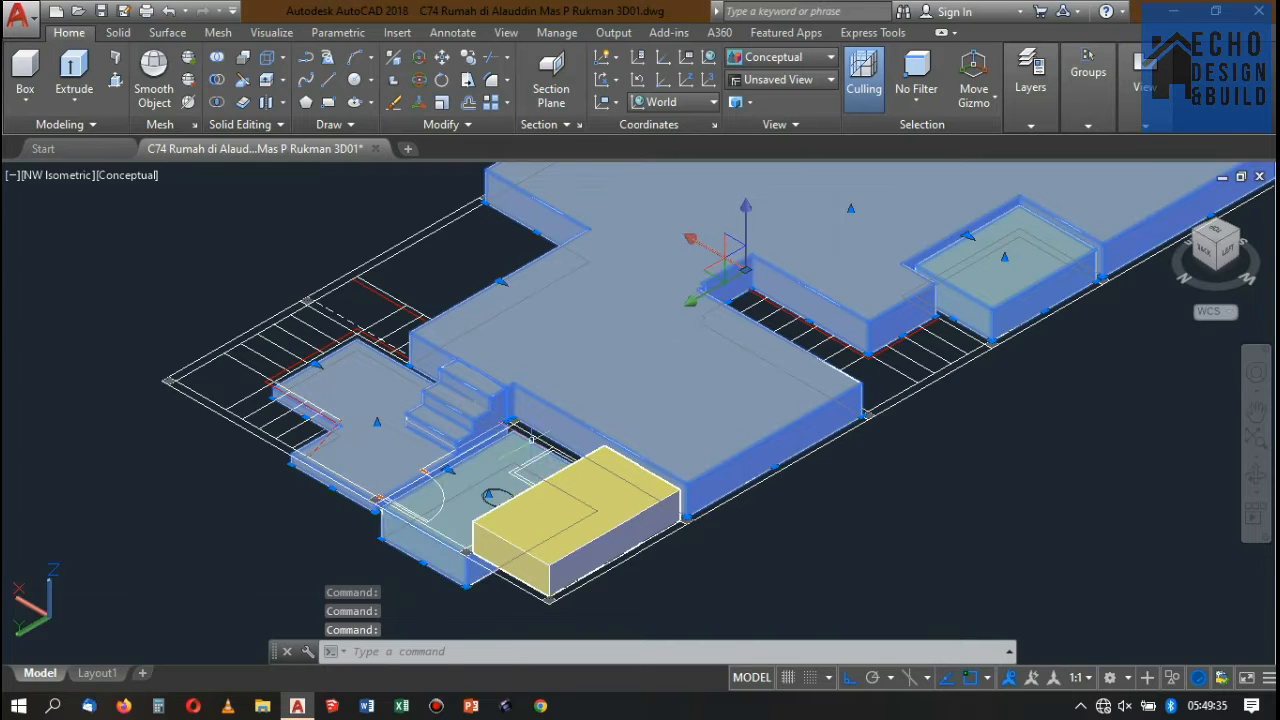
click(625, 451)
scroll(420, 450, down, 5)
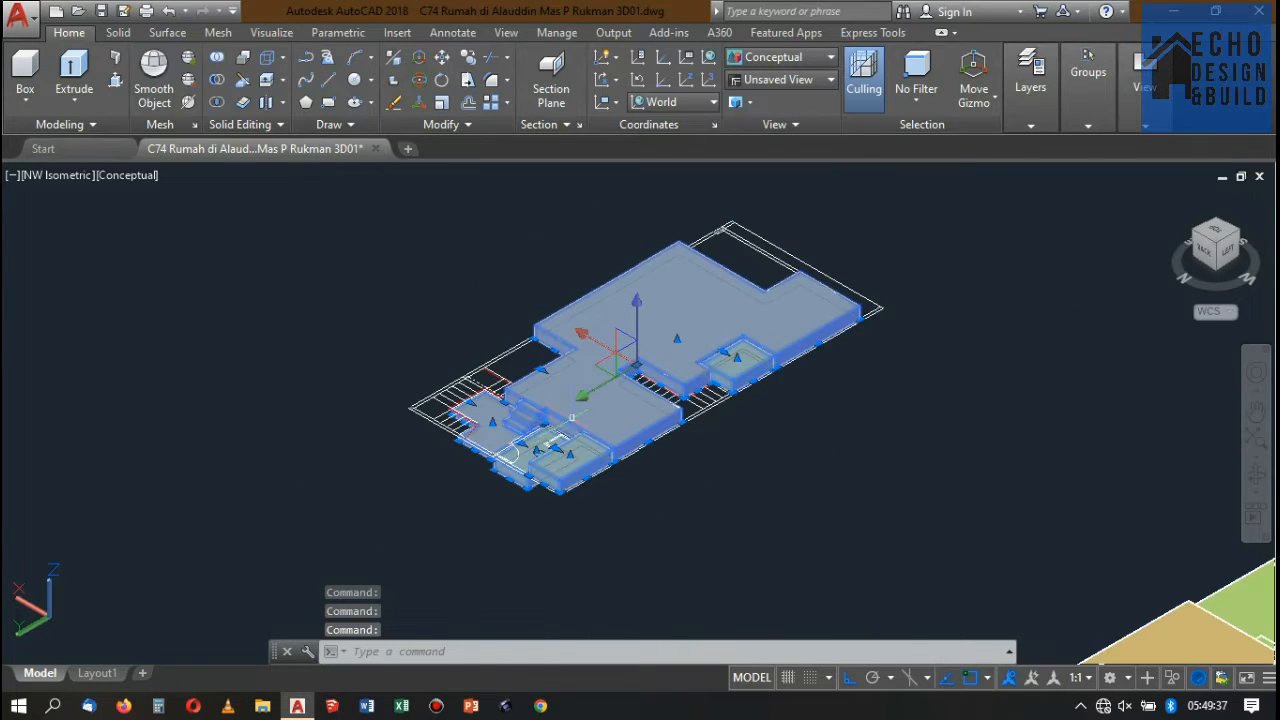
scroll(676, 350, up, 4)
scroll(643, 337, down, 5)
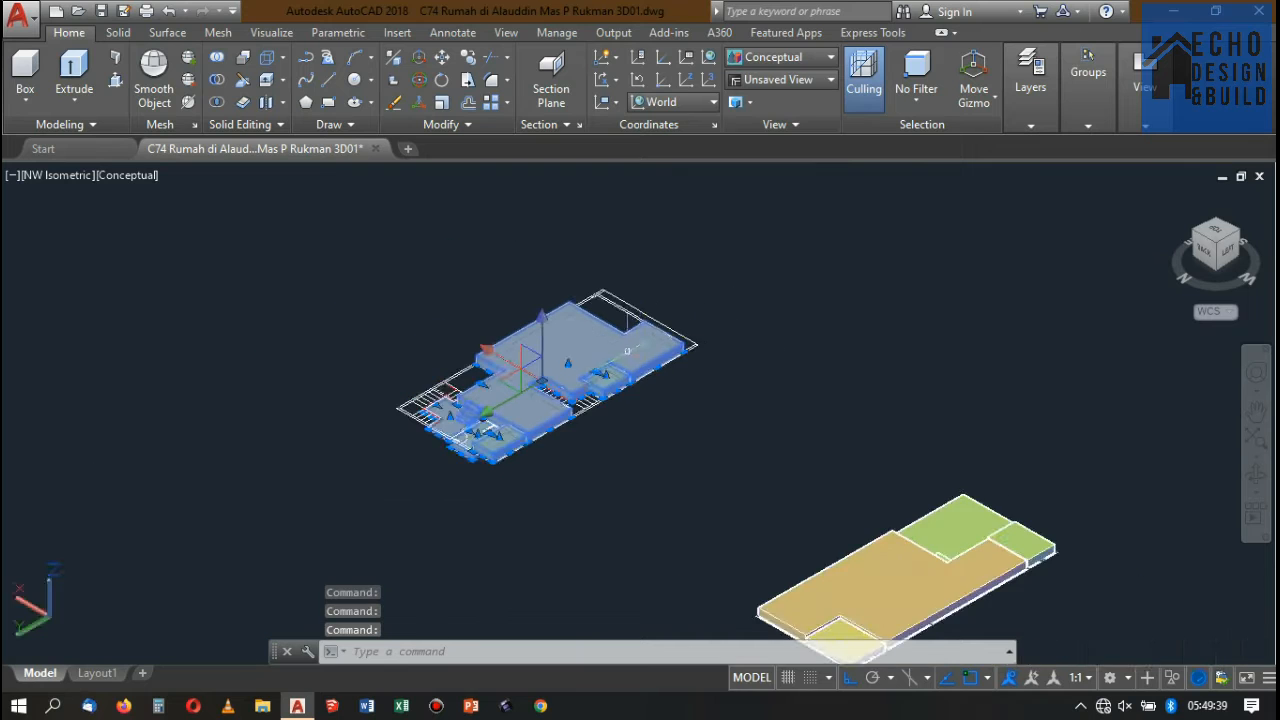
scroll(627, 347, up, 2)
mouse_move(1078, 80)
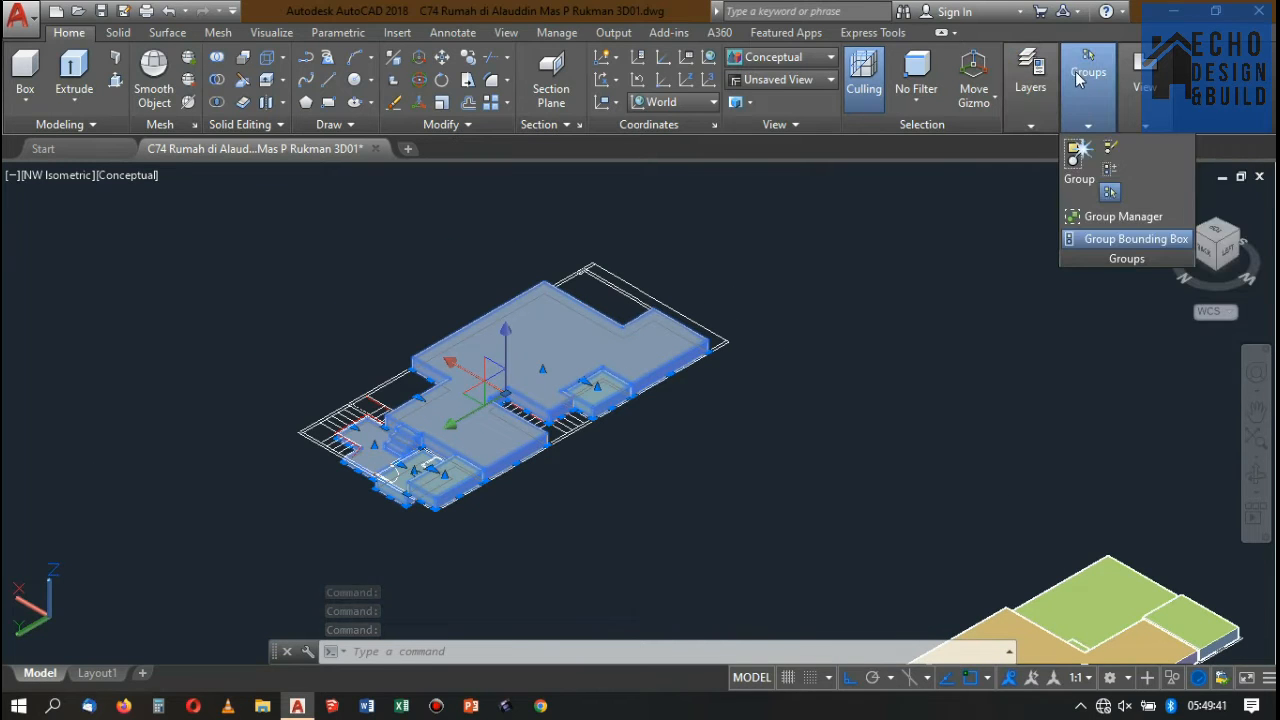
click(1072, 152)
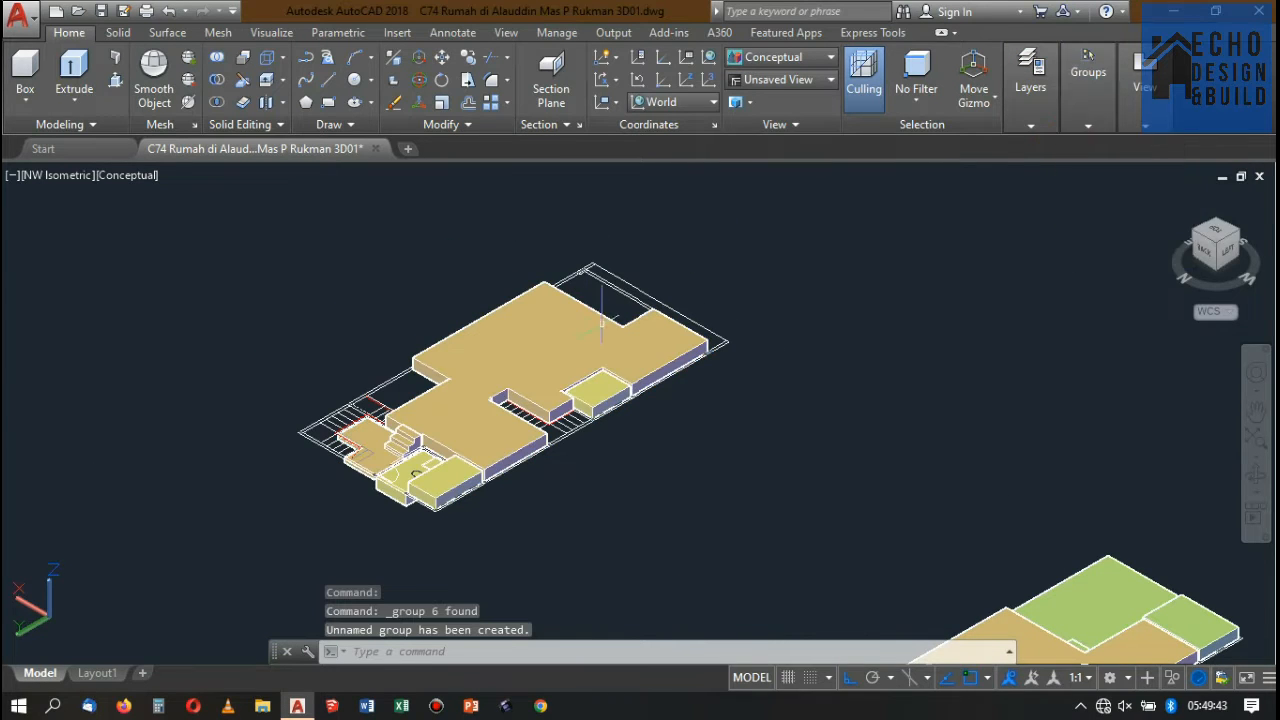
click(590, 292)
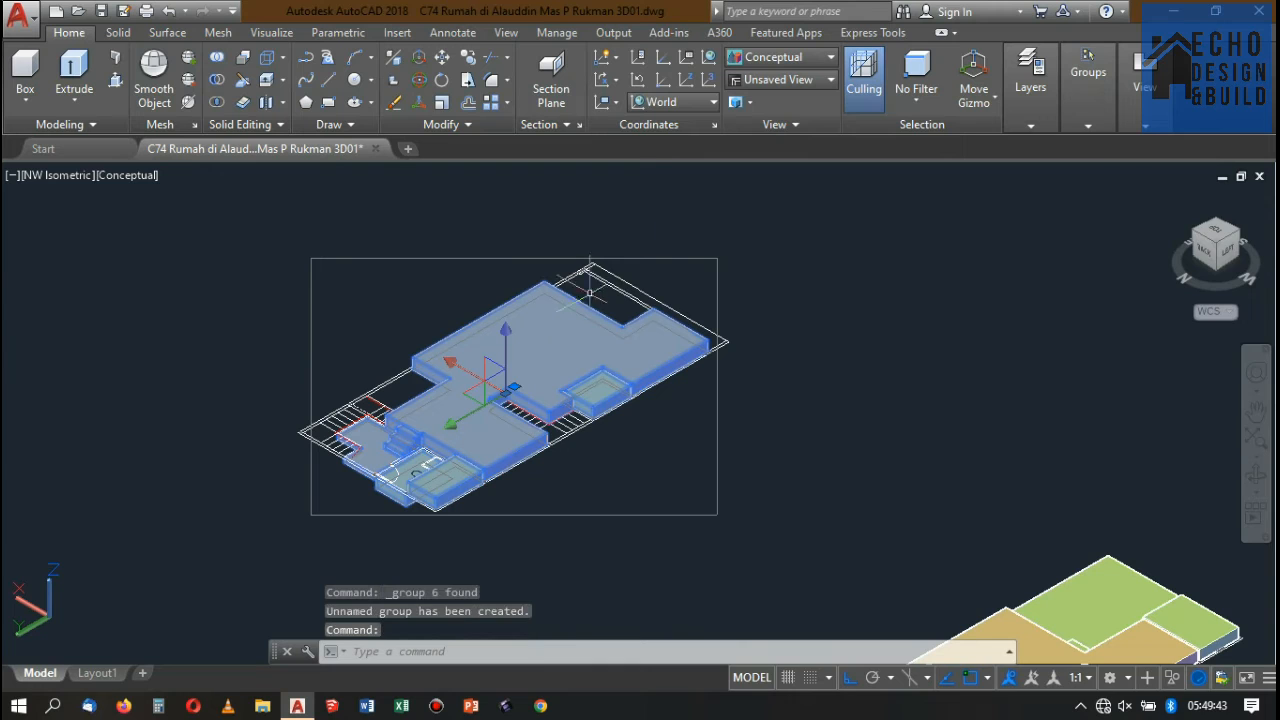
- Set the model to the southeast isometric view with nothing selected and switch the visual style to 2D Wireframe
click(1215, 225)
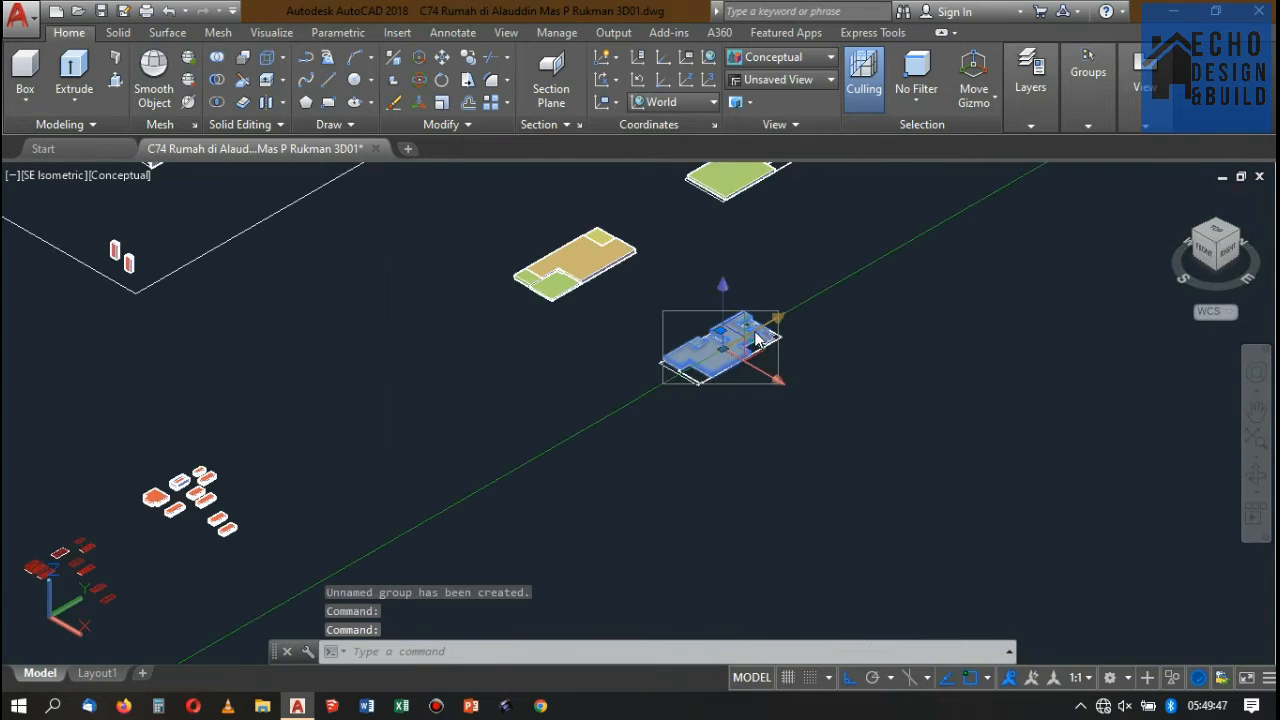
key(Escape)
scroll(774, 273, down, 6)
scroll(774, 228, up, 3)
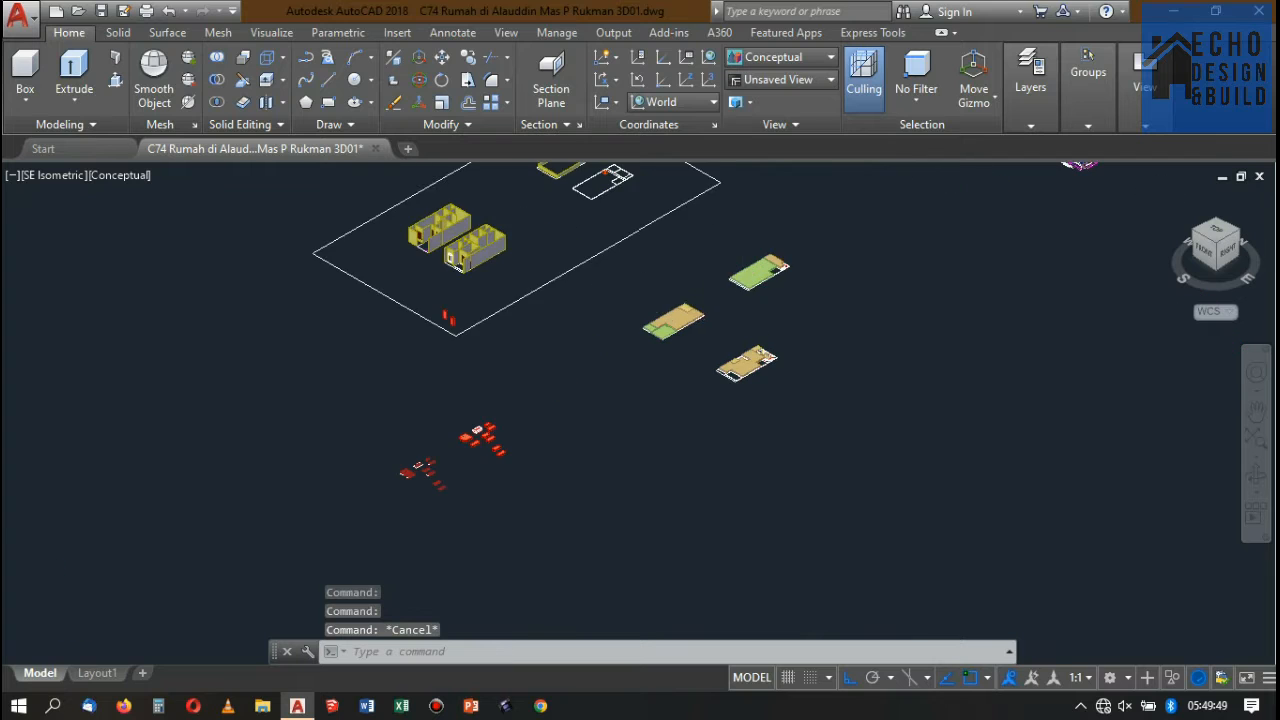
scroll(680, 322, down, 2)
scroll(680, 322, up, 10)
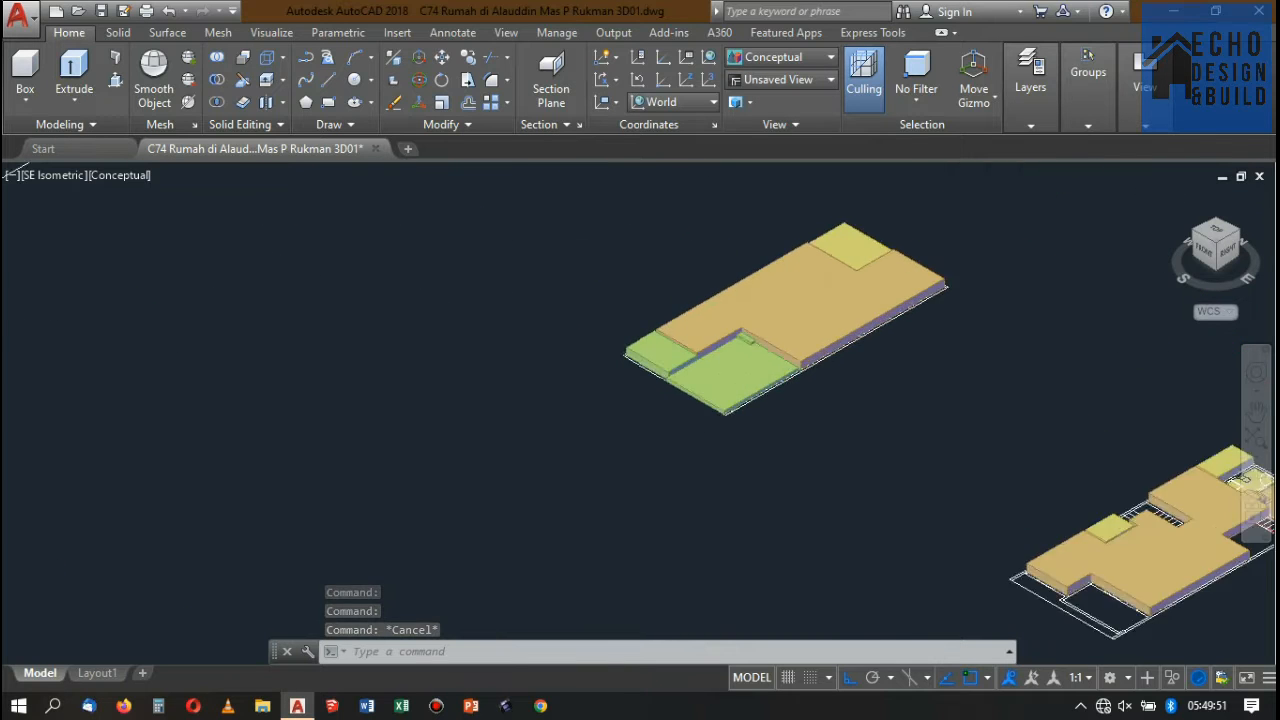
scroll(697, 270, down, 8)
click(779, 62)
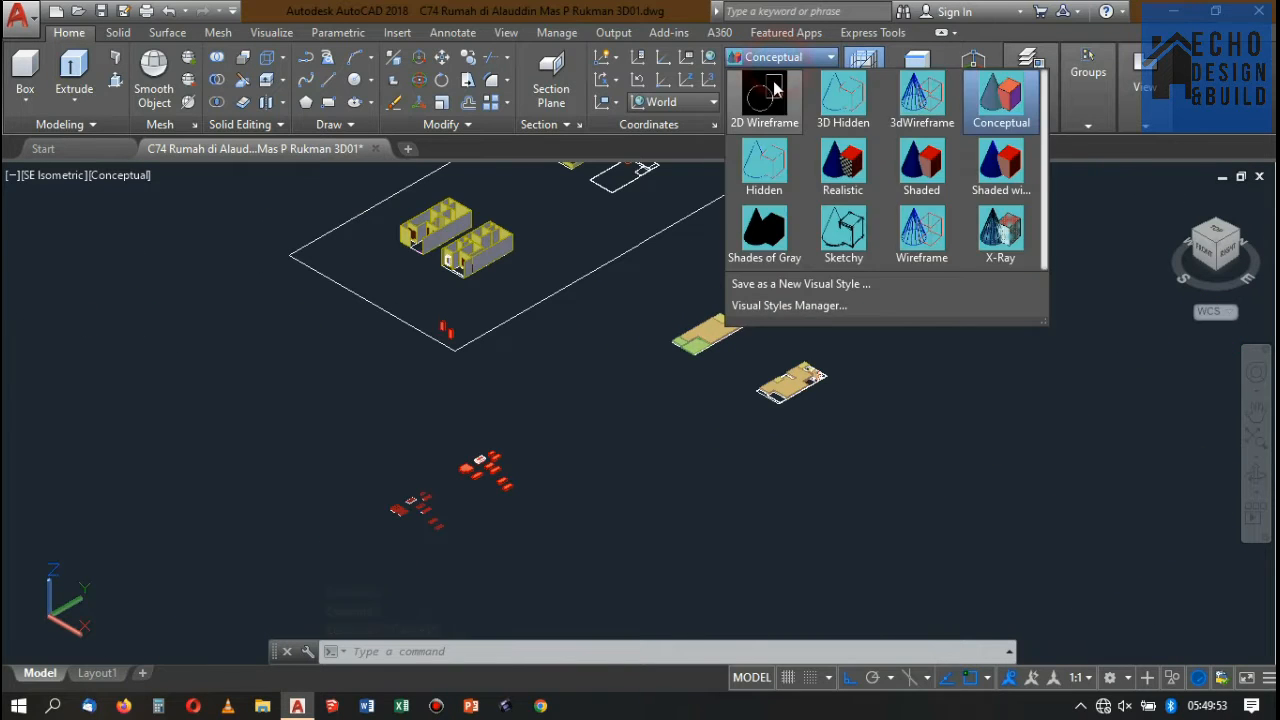
click(763, 128)
scroll(703, 330, up, 5)
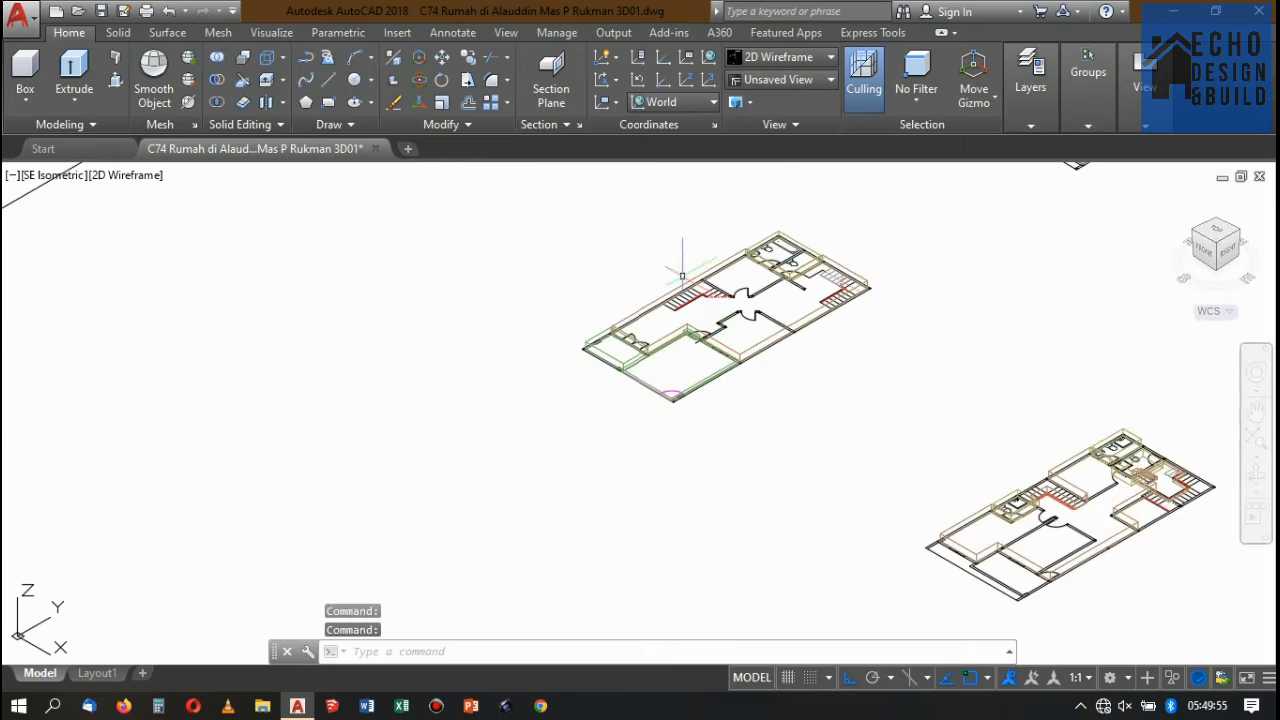
- Try to move the neighbouring plan's four grouped floor slabs onto the matching walled house model, placing them by the corner column beside the double door
scroll(737, 271, down, 5)
scroll(749, 337, up, 7)
scroll(745, 420, up, 6)
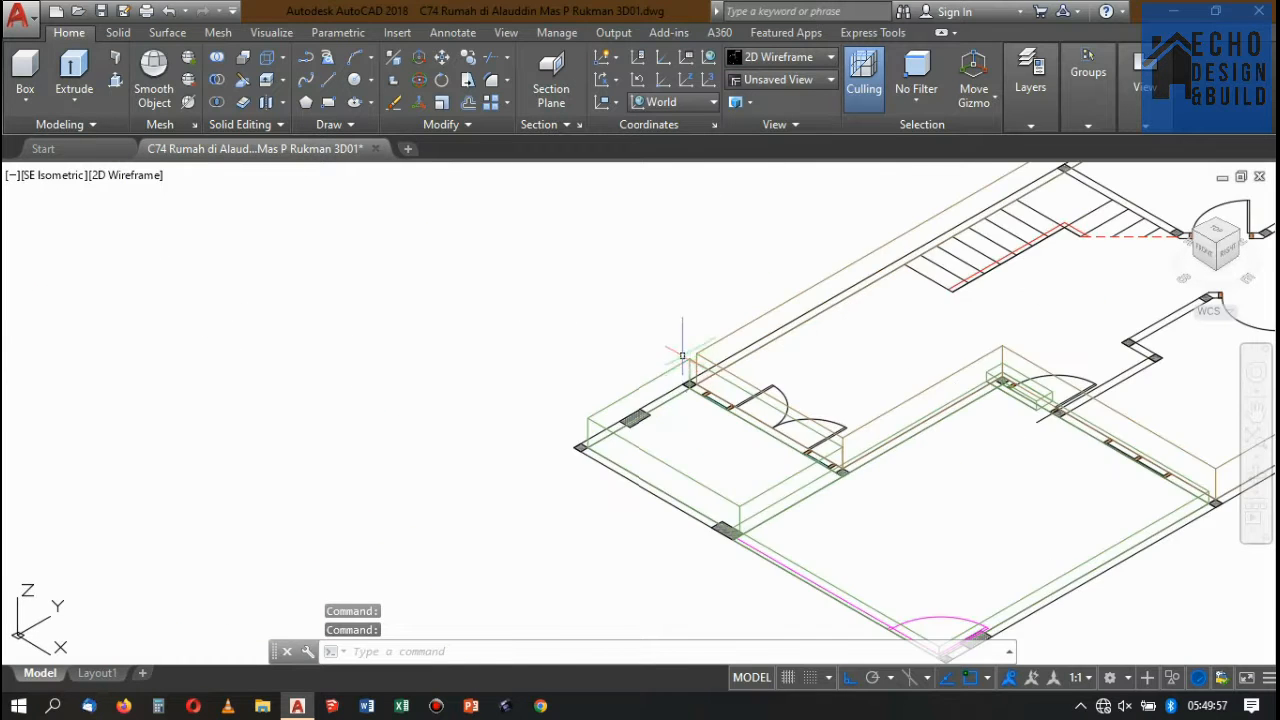
click(743, 343)
scroll(717, 307, up, 3)
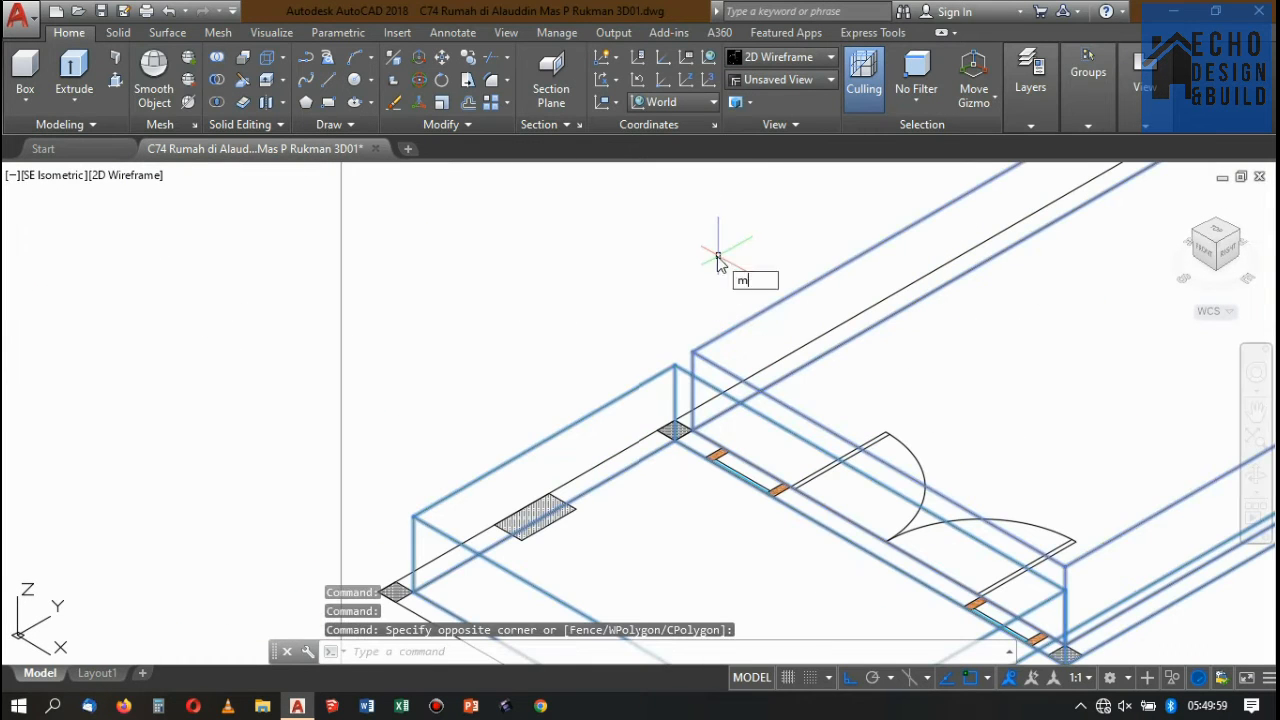
text(m)
key(Return)
click(700, 337)
scroll(700, 337, down, 6)
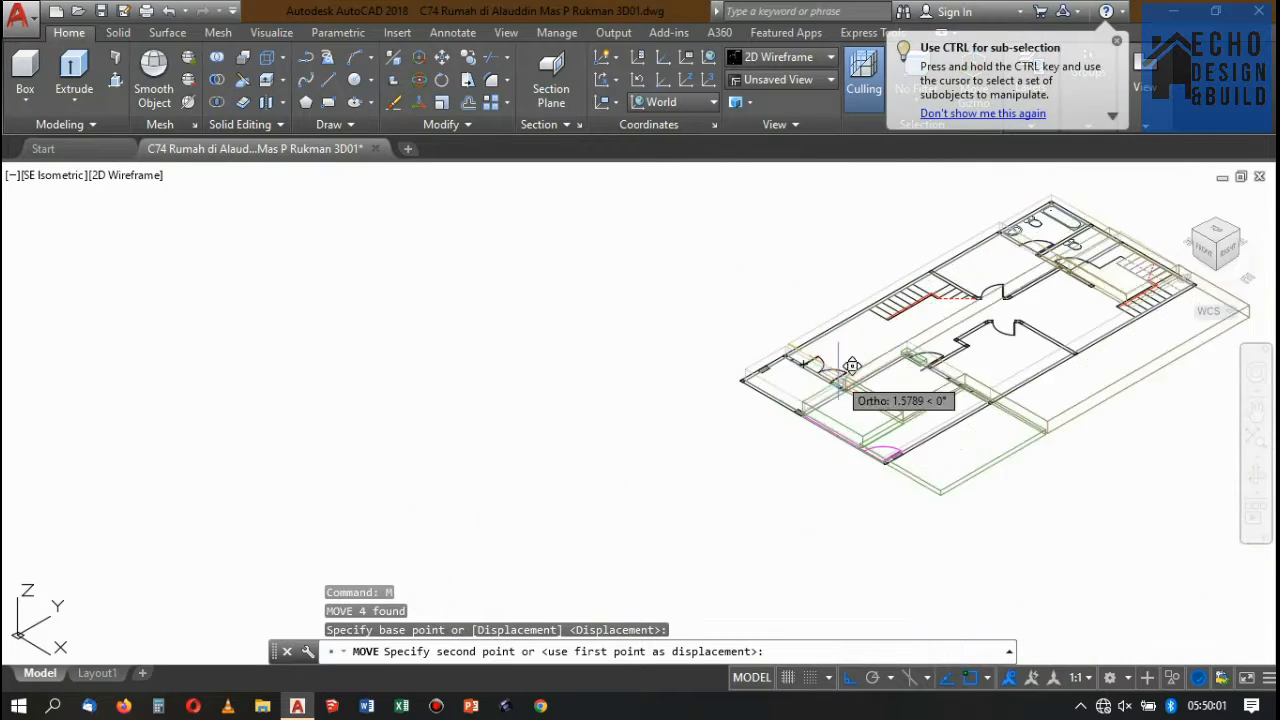
scroll(851, 366, down, 4)
scroll(681, 328, up, 6)
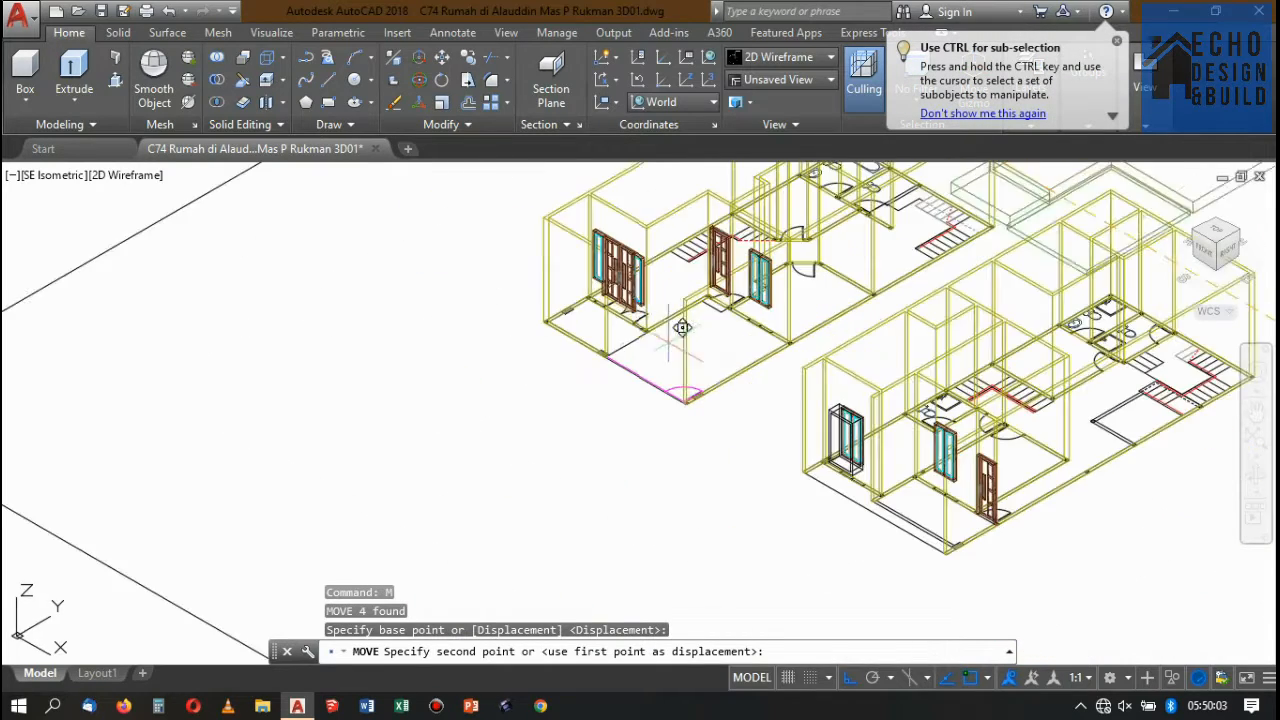
scroll(640, 300, up, 8)
scroll(681, 286, down, 3)
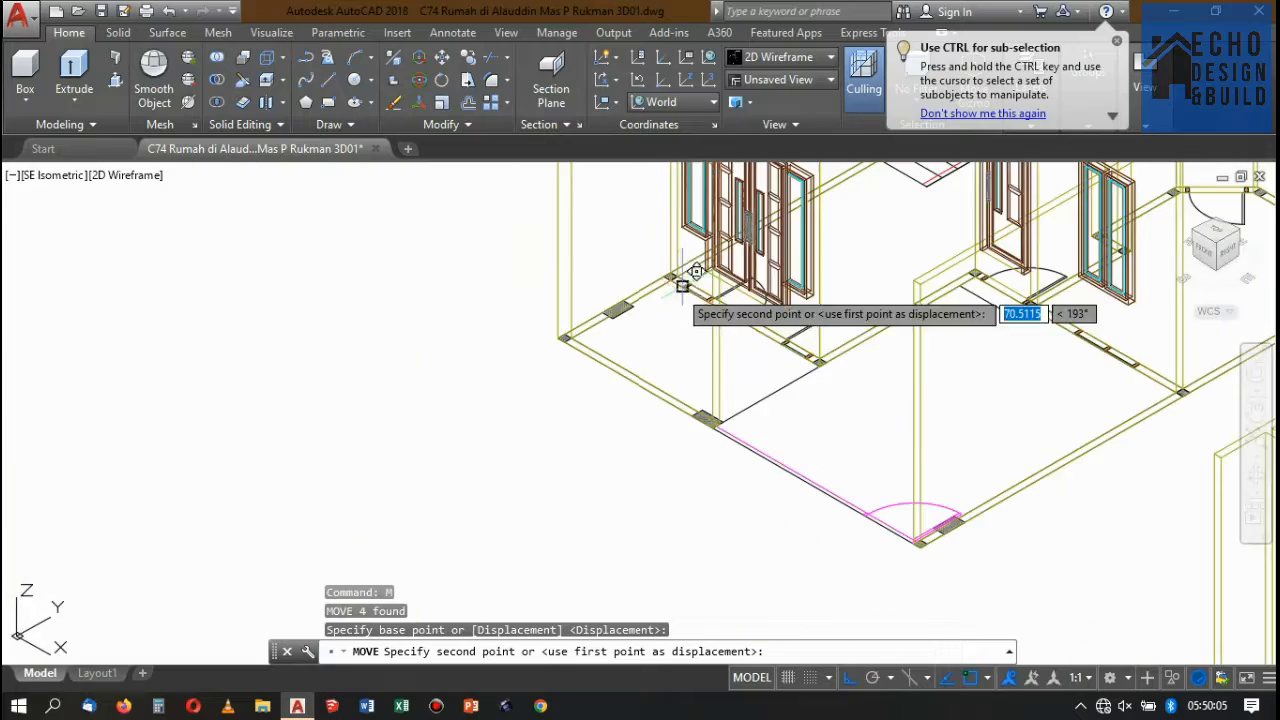
scroll(682, 286, up, 5)
click(672, 267)
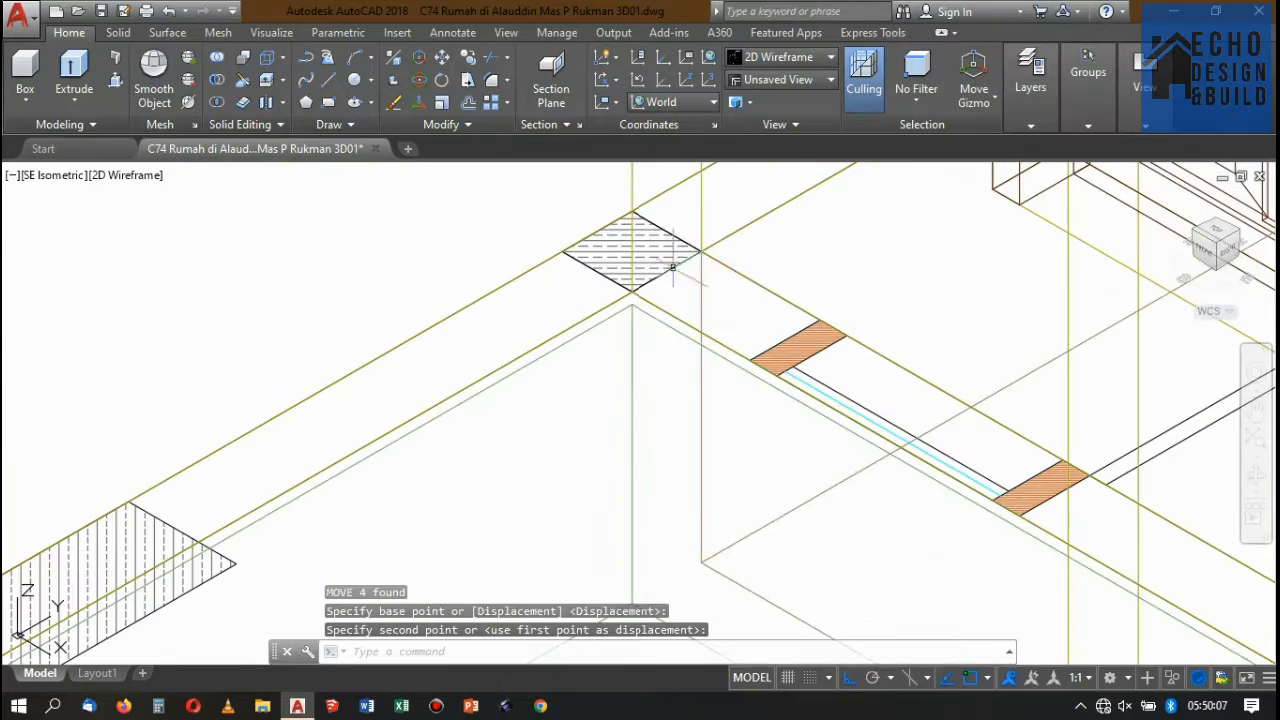
- Check the moved slab group's fit against the yellow walls and undo the move
scroll(690, 275, down, 6)
scroll(798, 290, down, 3)
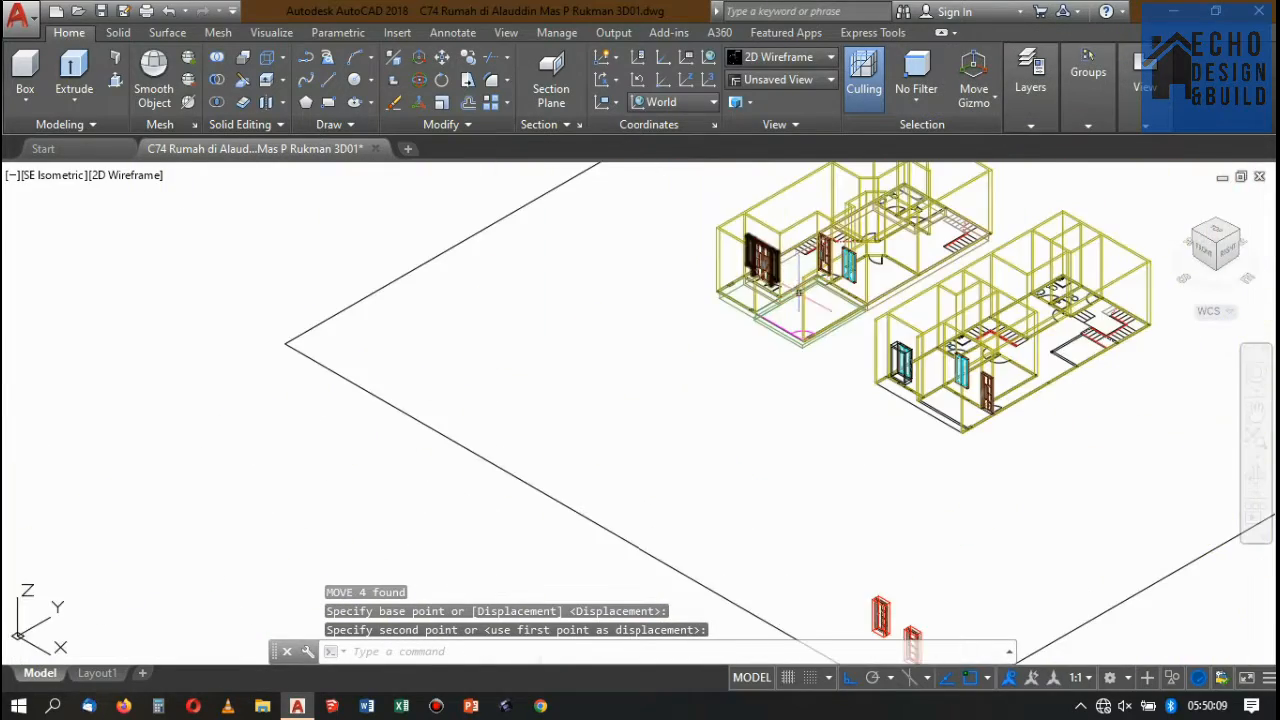
scroll(798, 292, up, 10)
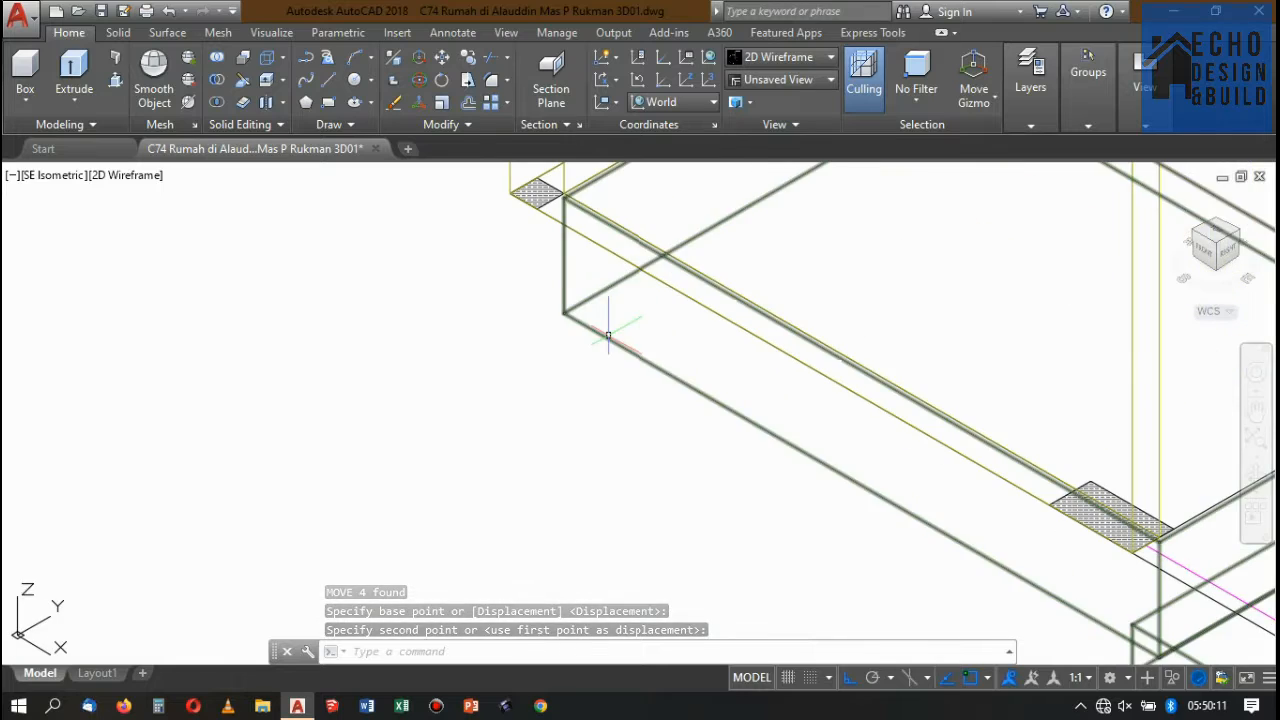
click(608, 336)
scroll(528, 278, down, 8)
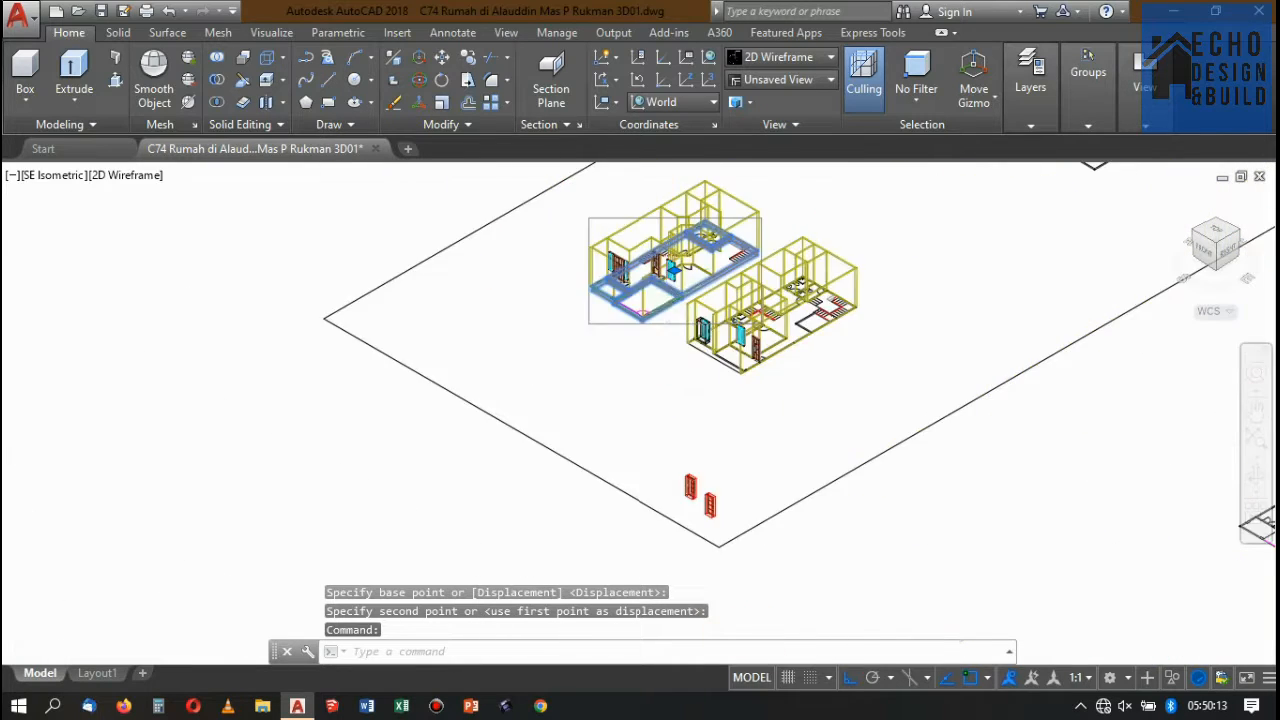
scroll(625, 303, up, 3)
scroll(620, 303, down, 5)
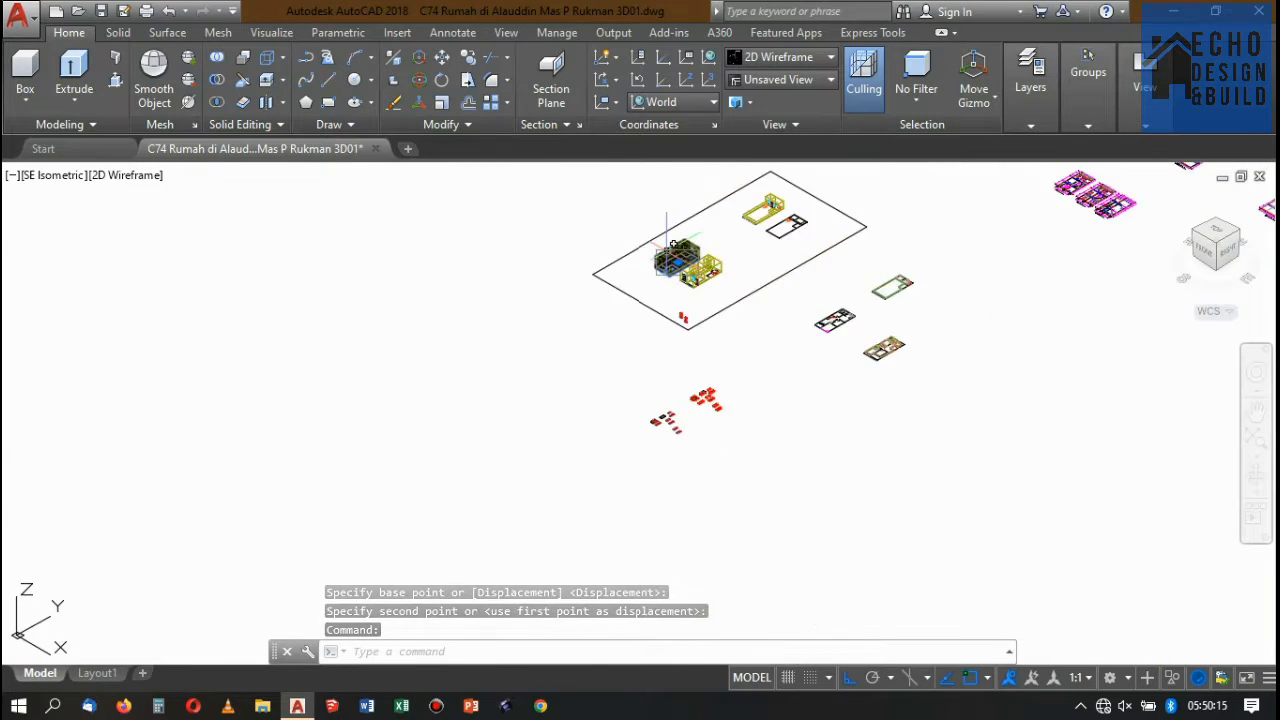
scroll(885, 298, up, 5)
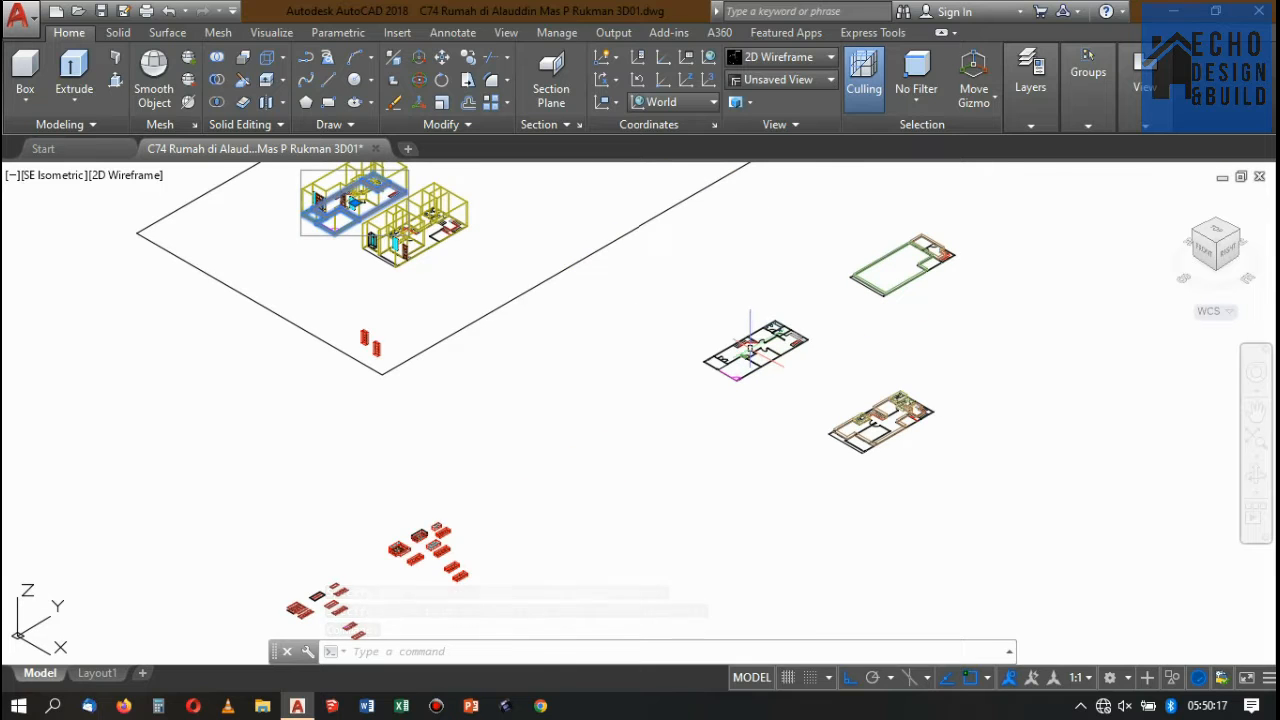
key(ctrl+z)
key(ctrl+z)
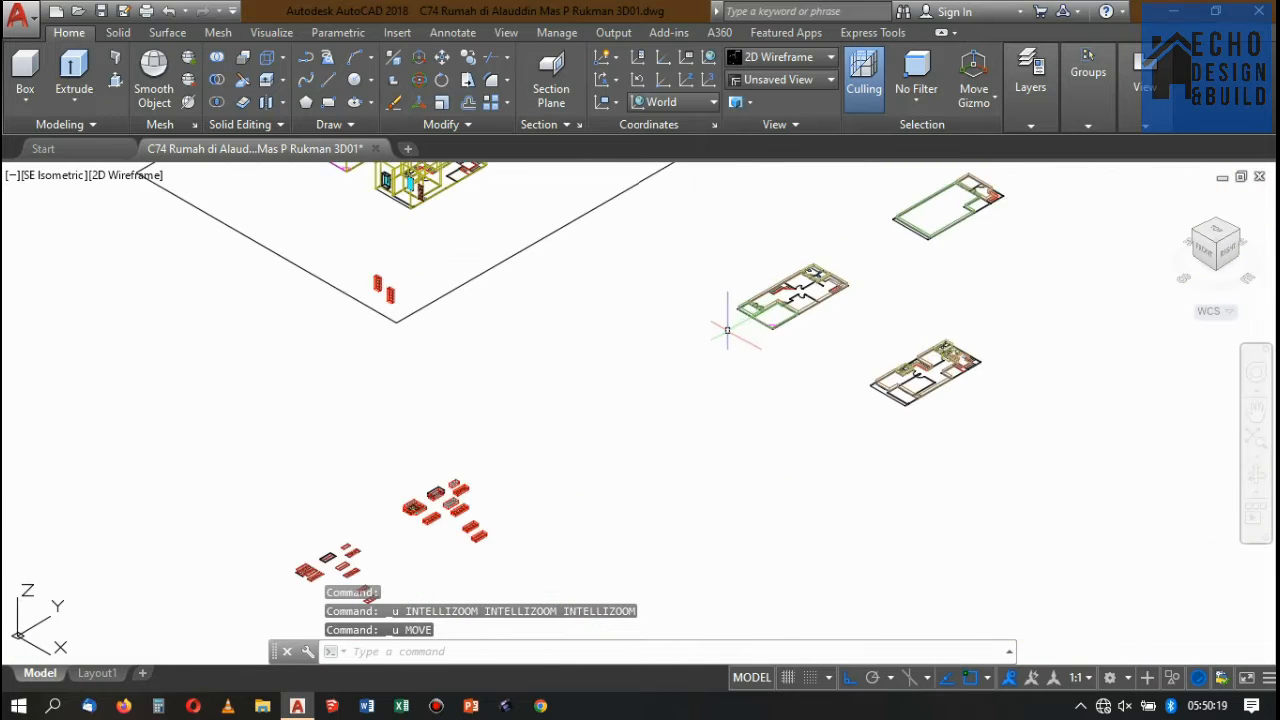
- Copy the floor slab group with the two green front terraces onto the matching walled house model, aligned by the inner corner of the front column
scroll(727, 330, up, 10)
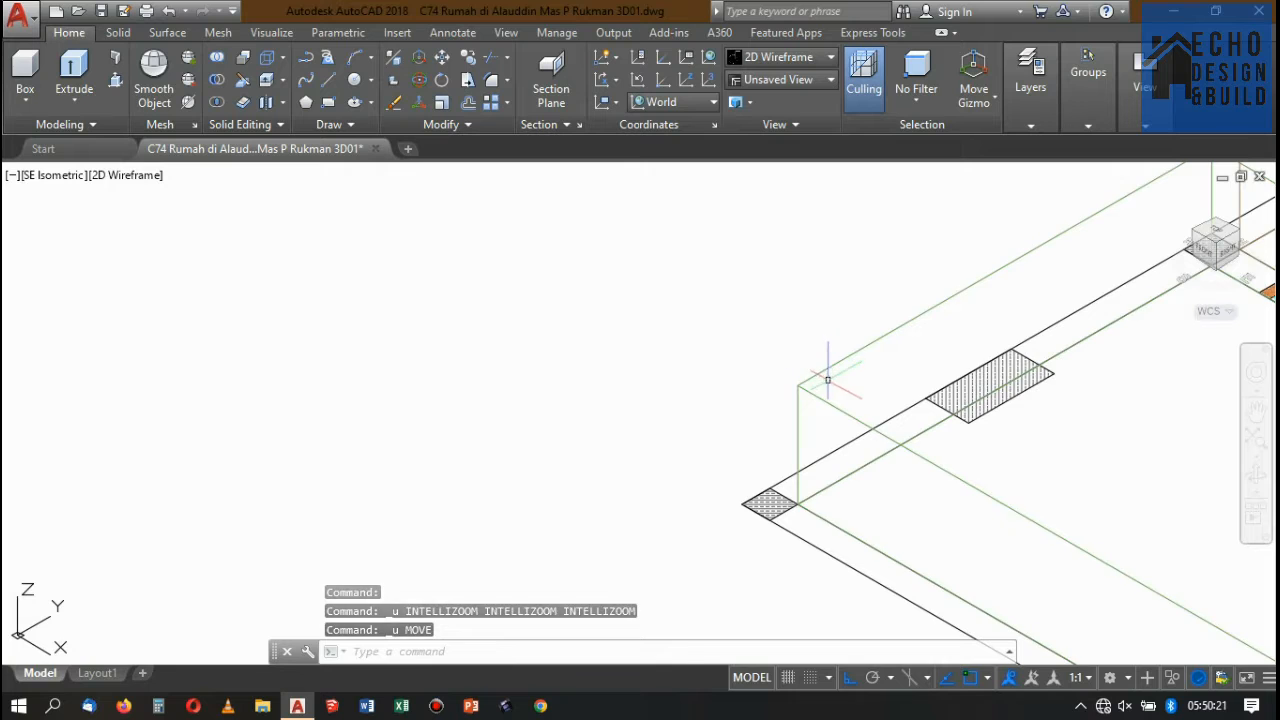
click(827, 379)
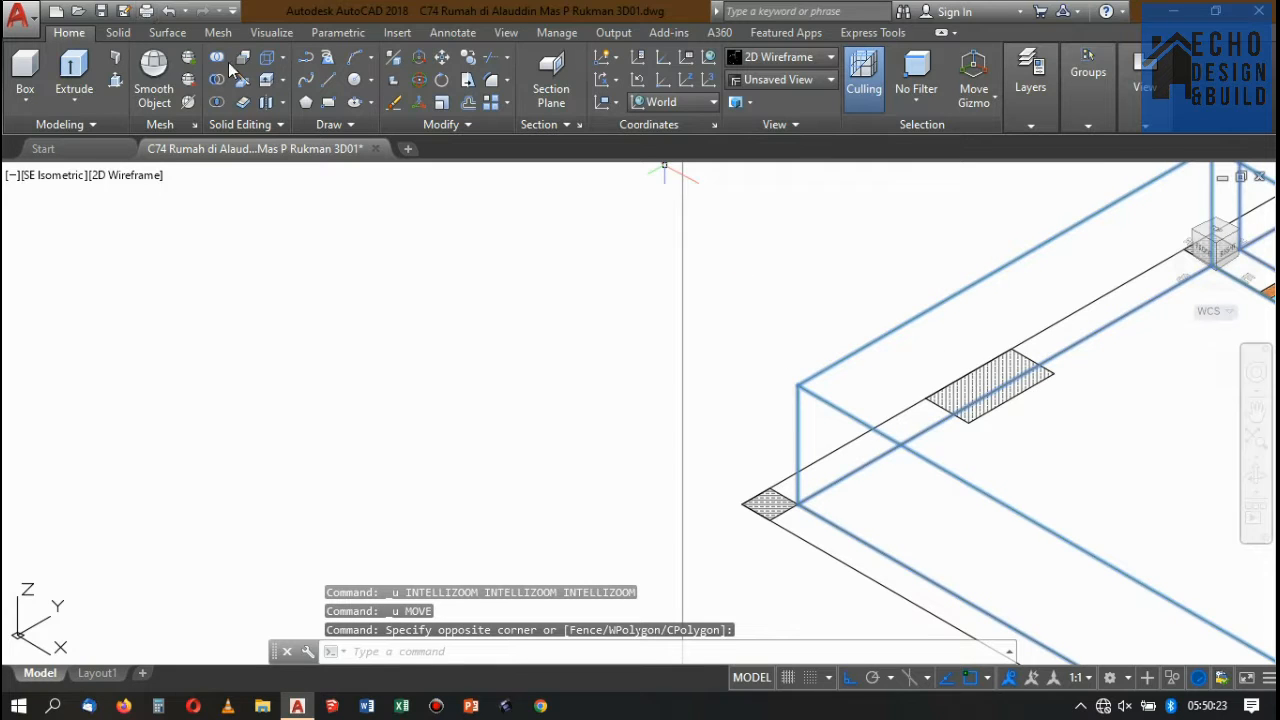
click(470, 60)
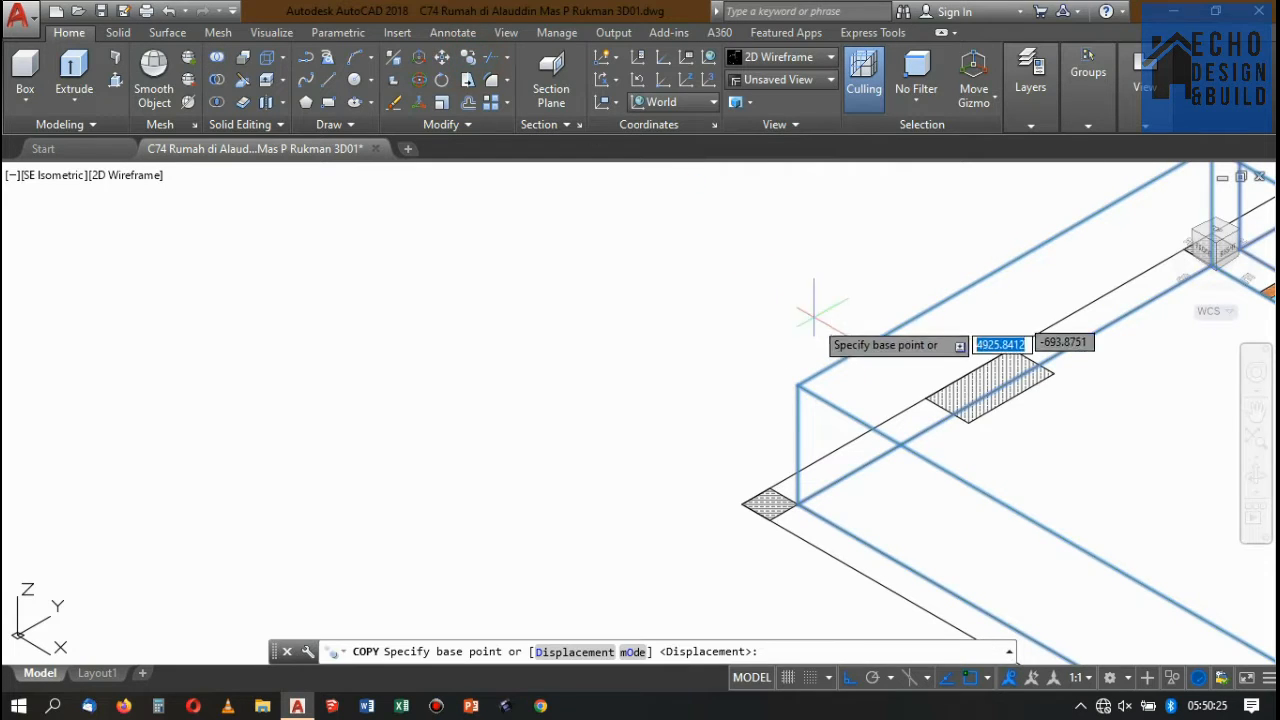
scroll(797, 458, up, 2)
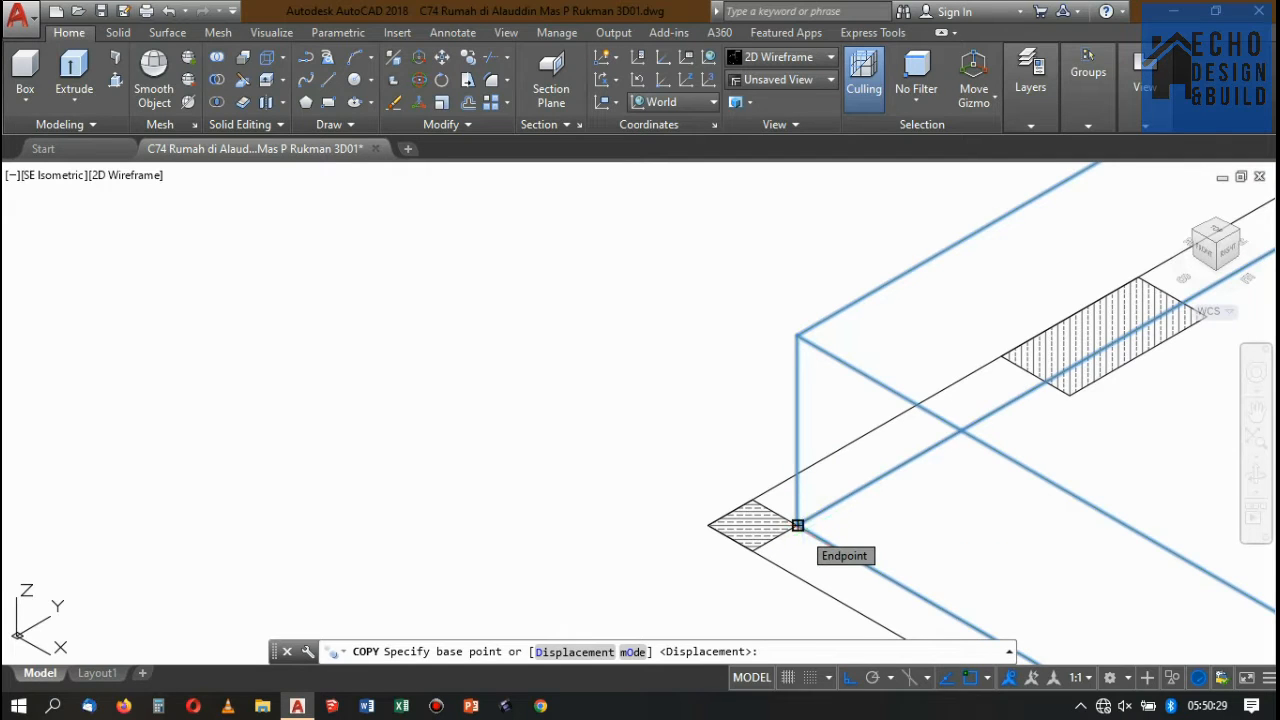
click(797, 525)
scroll(797, 525, down, 10)
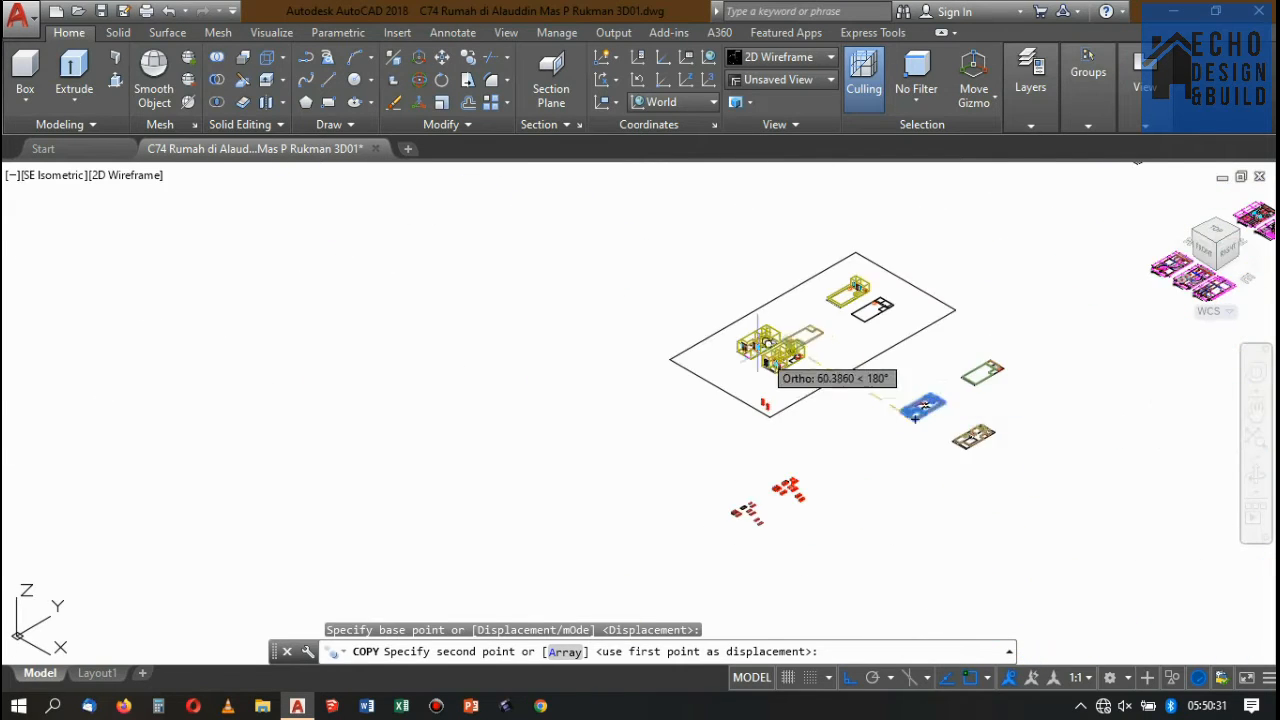
scroll(758, 345, up, 8)
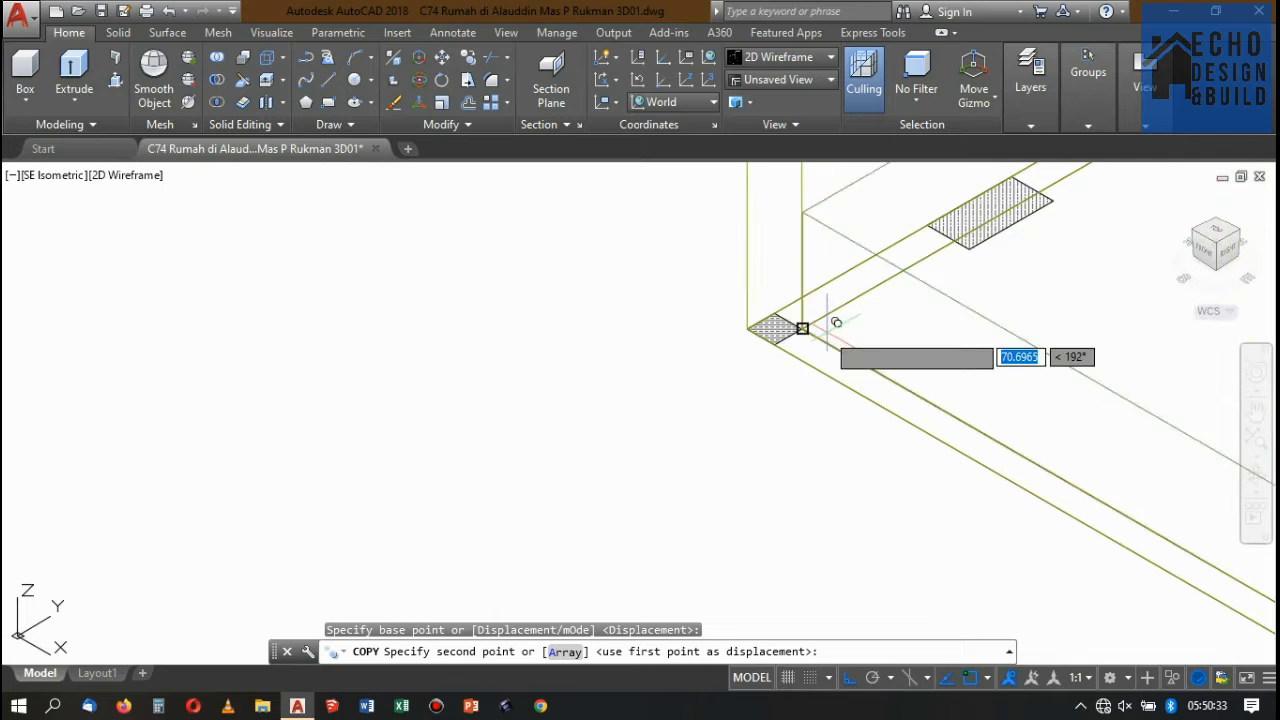
click(802, 328)
scroll(770, 330, down, 4)
scroll(780, 320, up, 3)
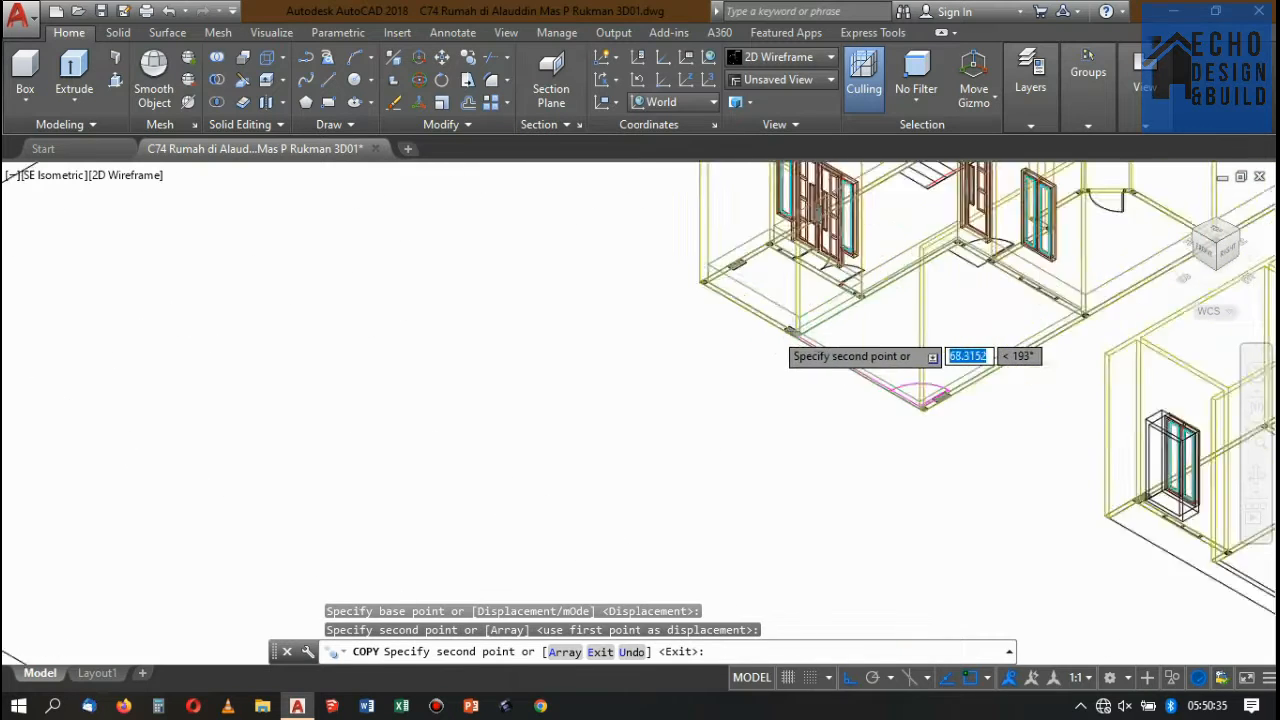
key(Return)
- Examine in wireframe how the copied slab group lines up with the double door and the surrounding columns
scroll(796, 363, up, 8)
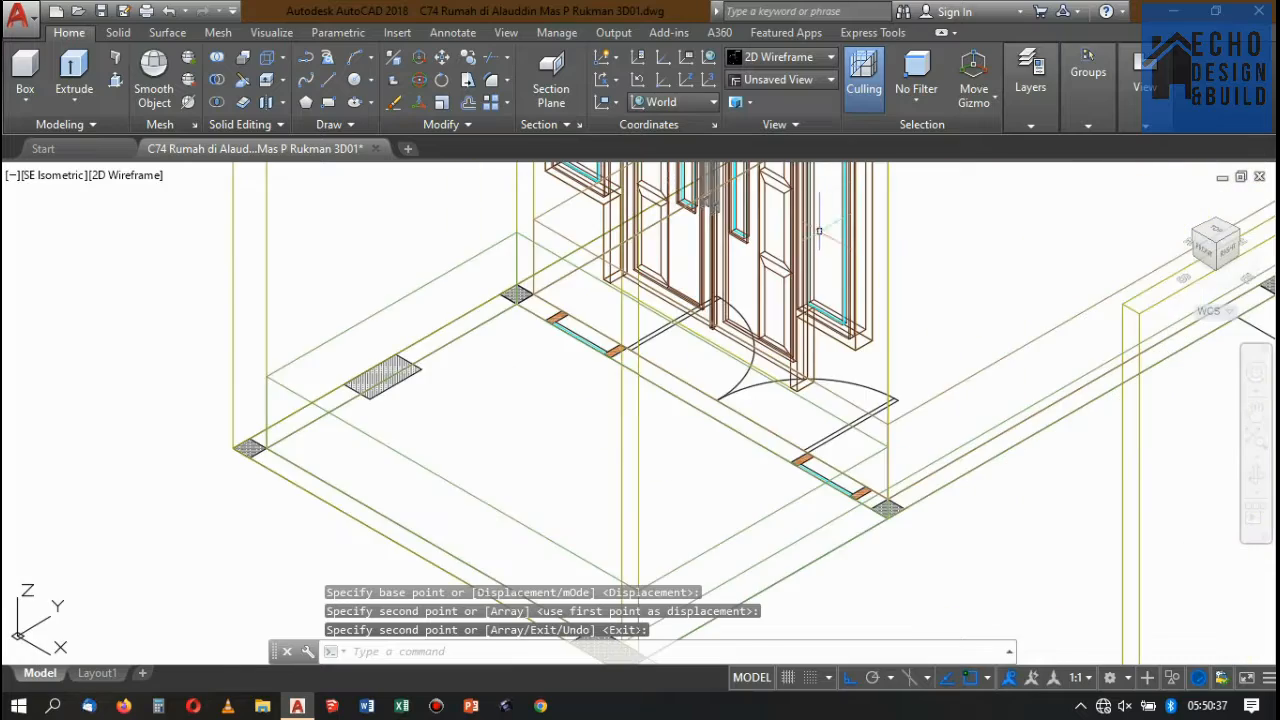
scroll(790, 350, down, 5)
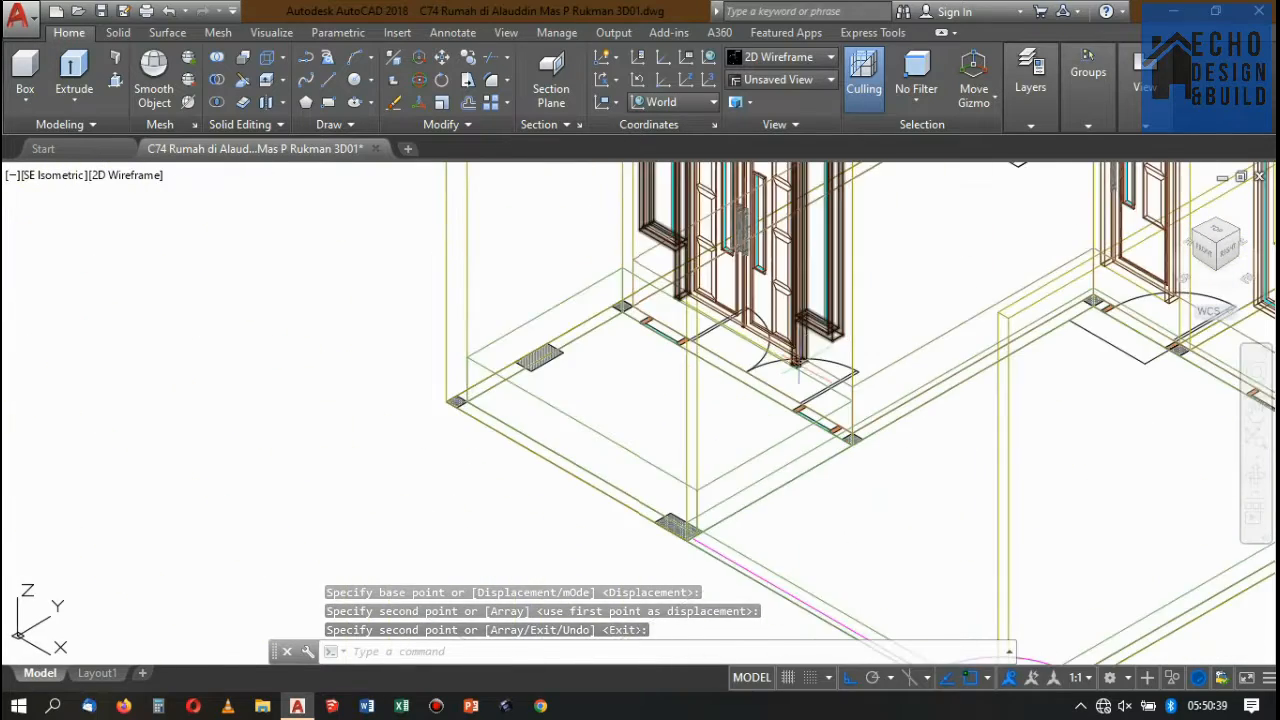
scroll(748, 322, up, 2)
scroll(584, 255, up, 6)
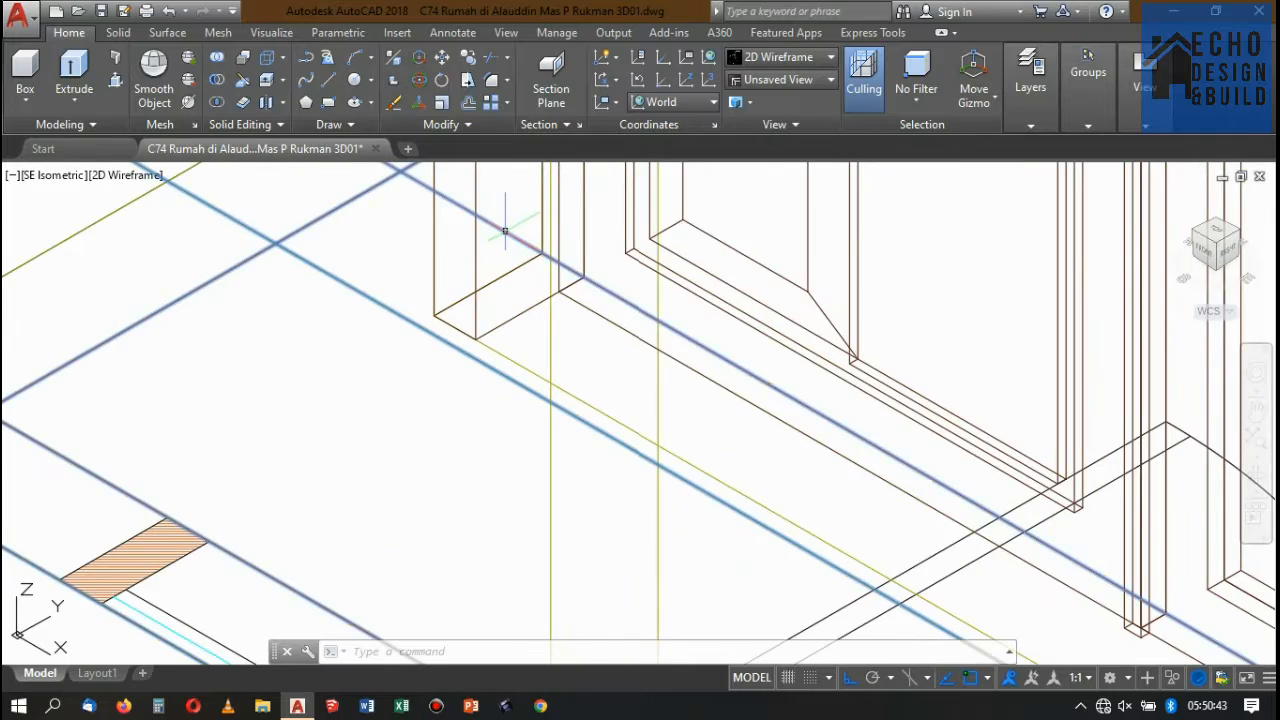
scroll(623, 277, down, 5)
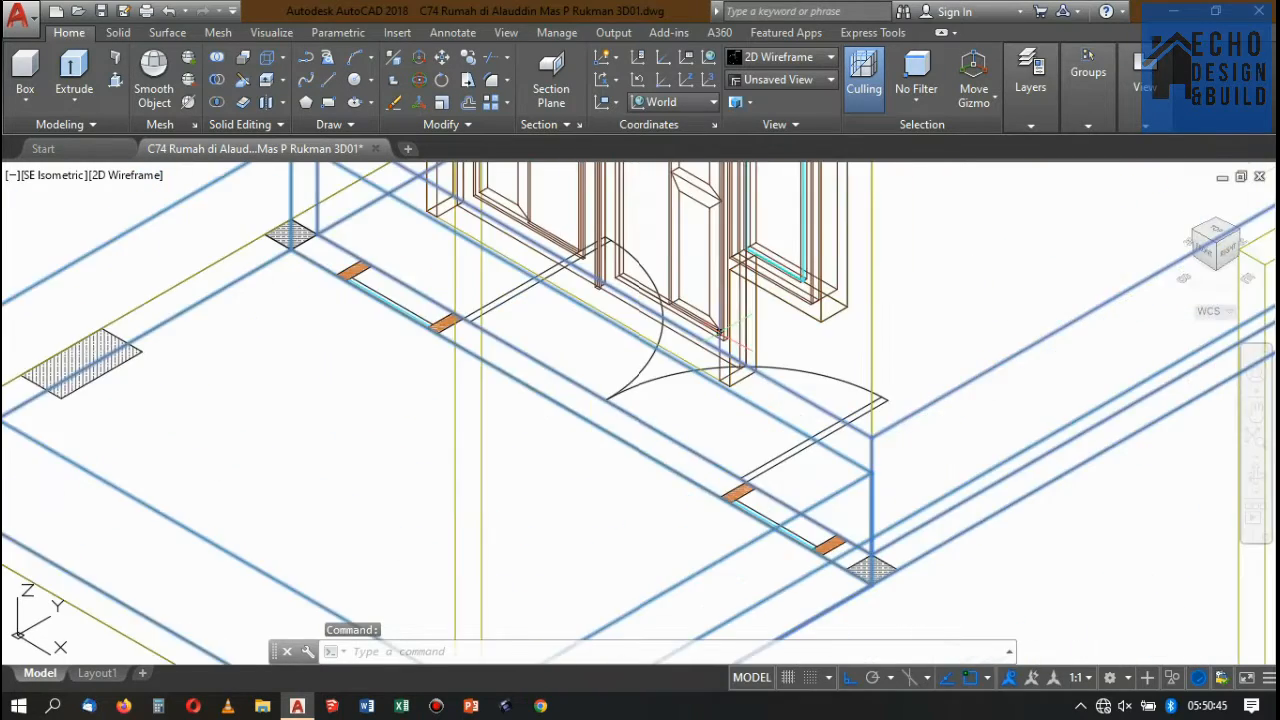
scroll(722, 340, down, 8)
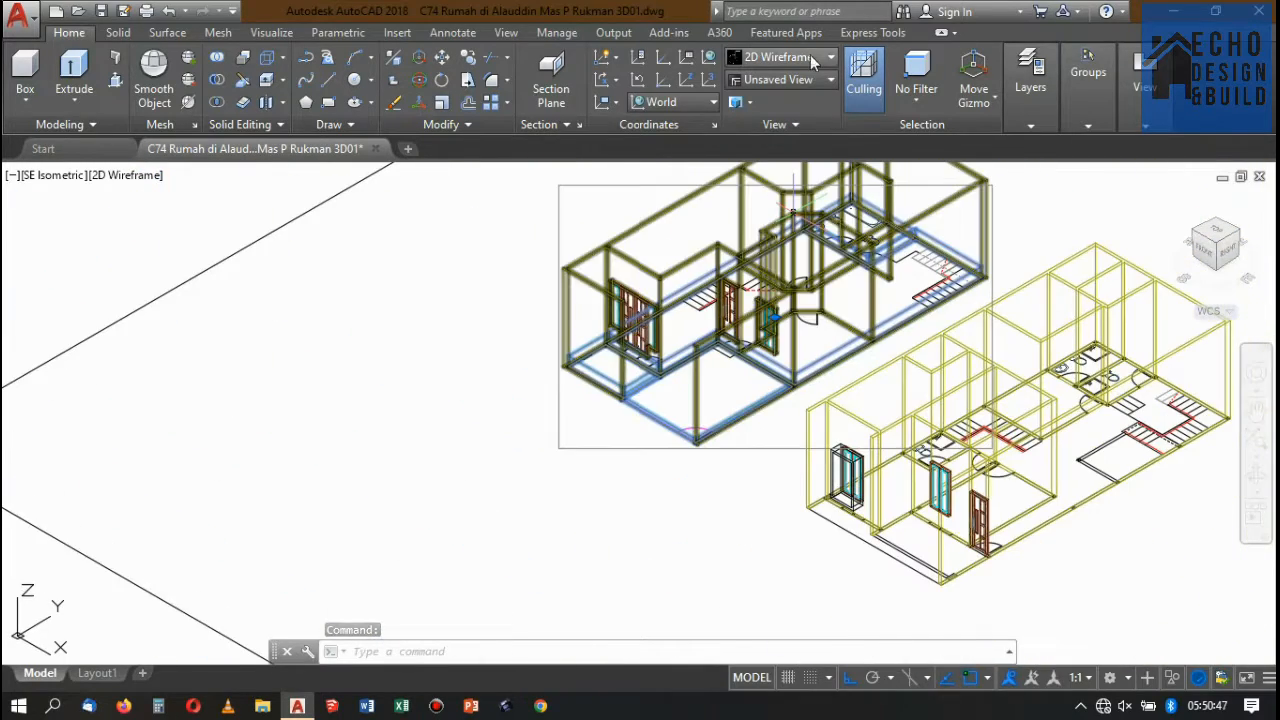
- Set the visual style to Conceptual and examine how the copied slabs meet the double door's threshold and the yellow walls
click(814, 60)
click(1001, 97)
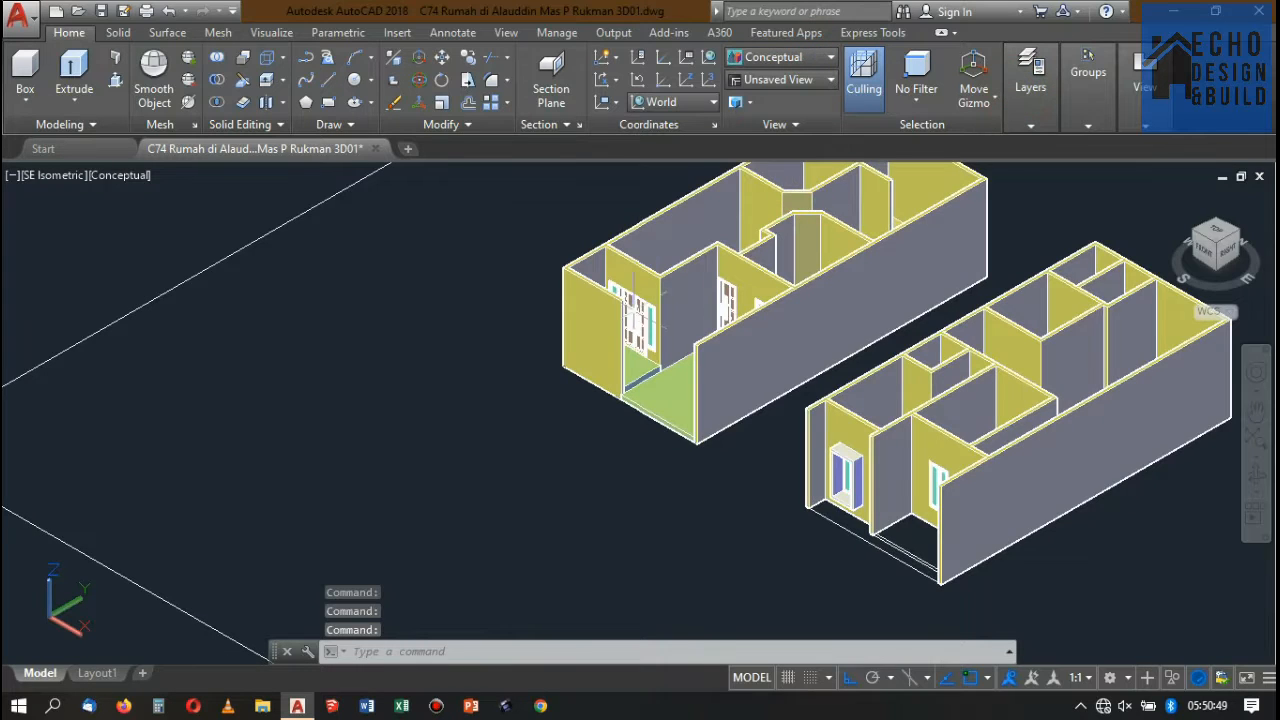
scroll(655, 380, up, 5)
scroll(720, 310, down, 10)
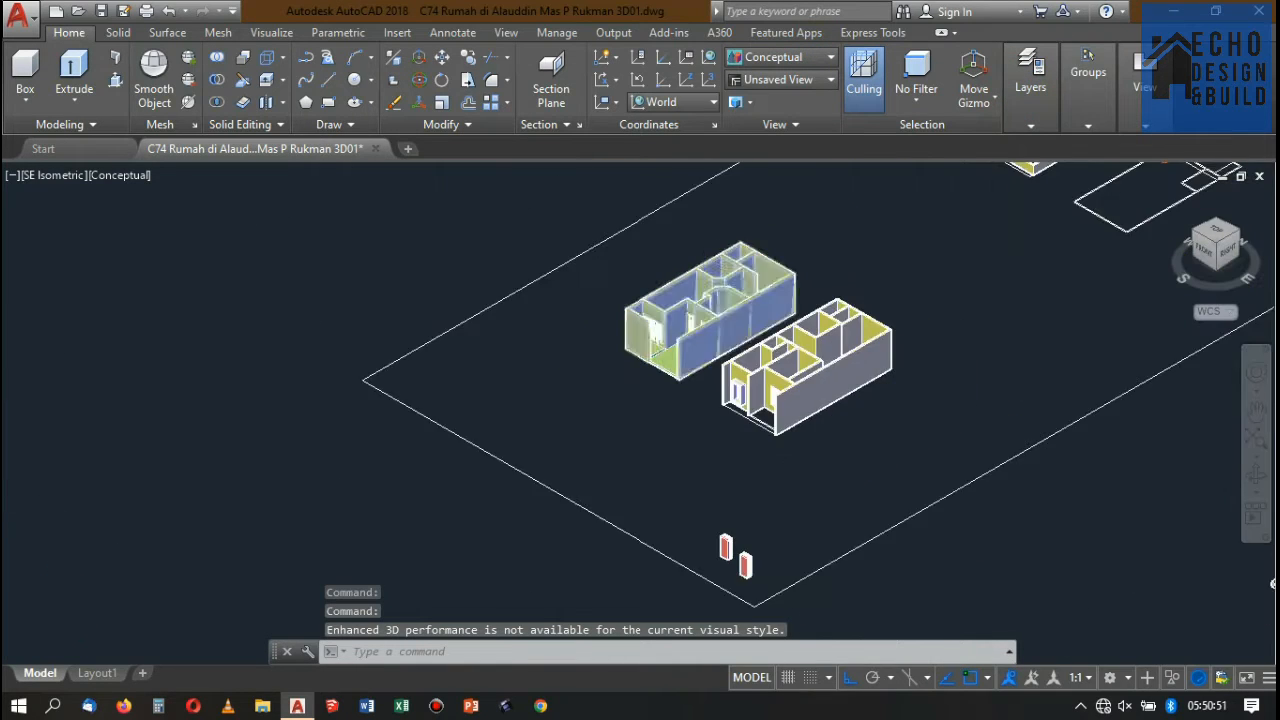
scroll(738, 285, up, 8)
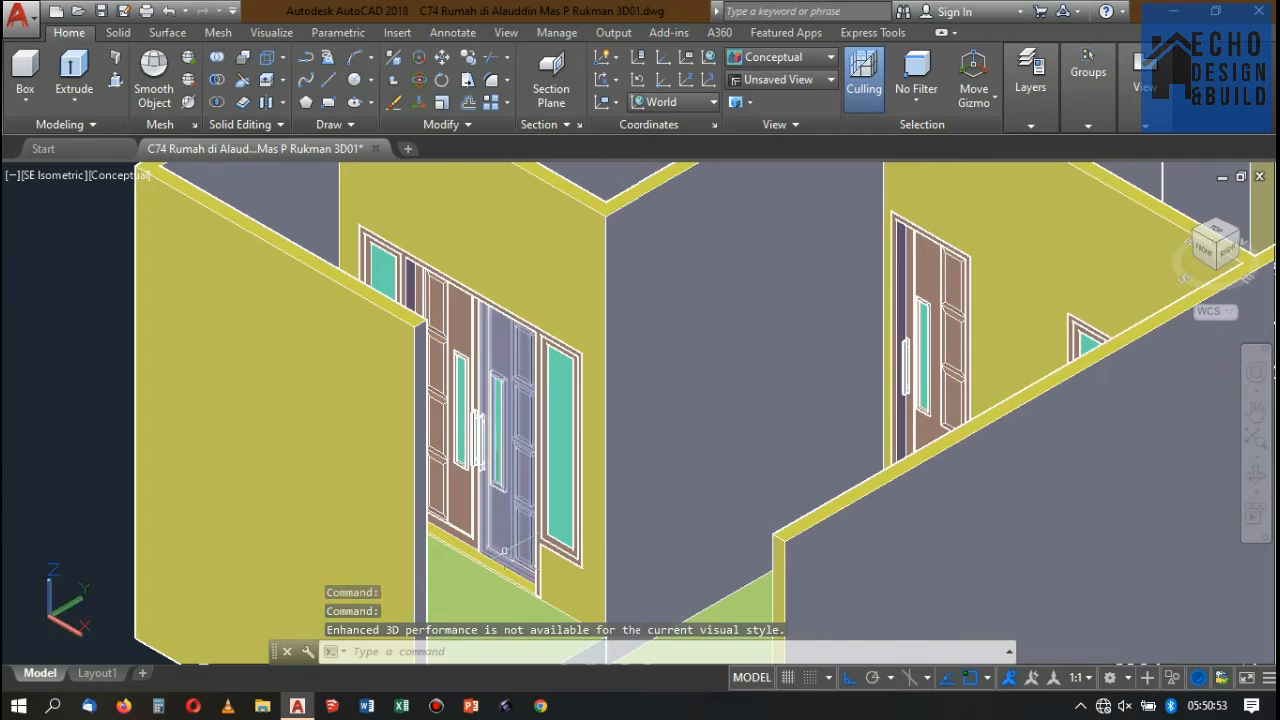
scroll(503, 551, up, 6)
scroll(540, 450, down, 5)
scroll(540, 450, up, 4)
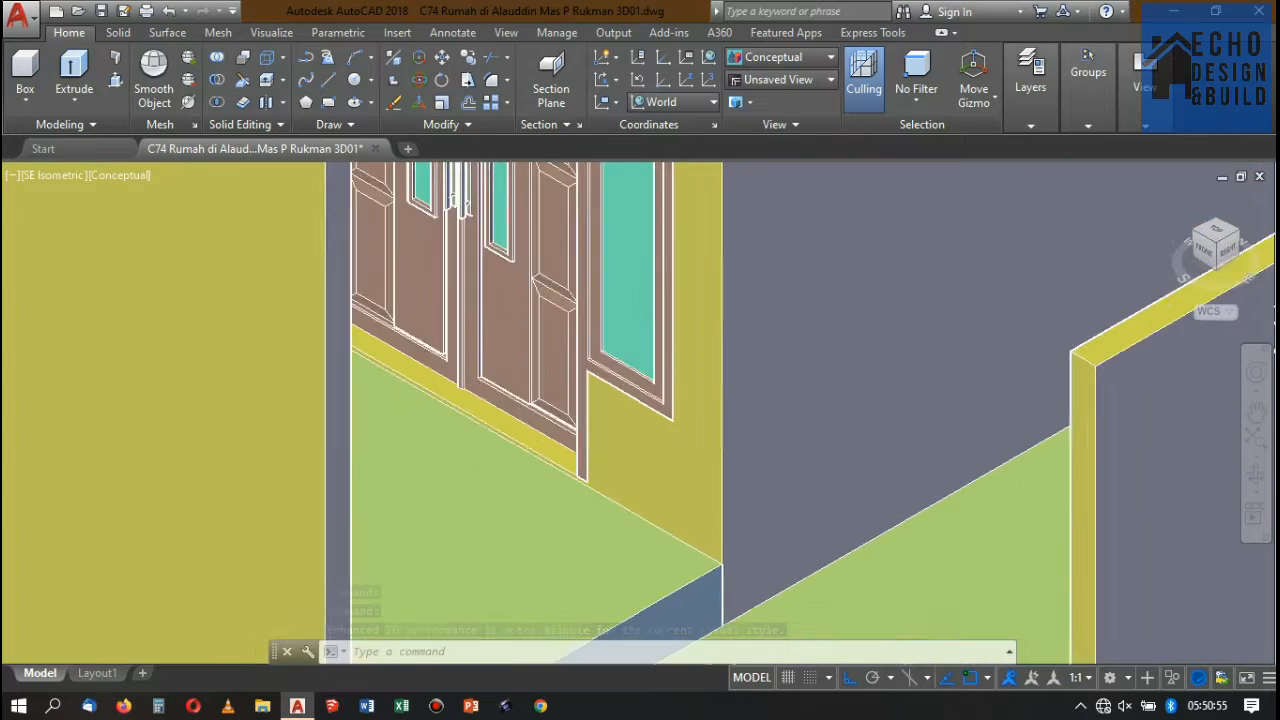
scroll(453, 197, up, 2)
scroll(645, 352, down, 8)
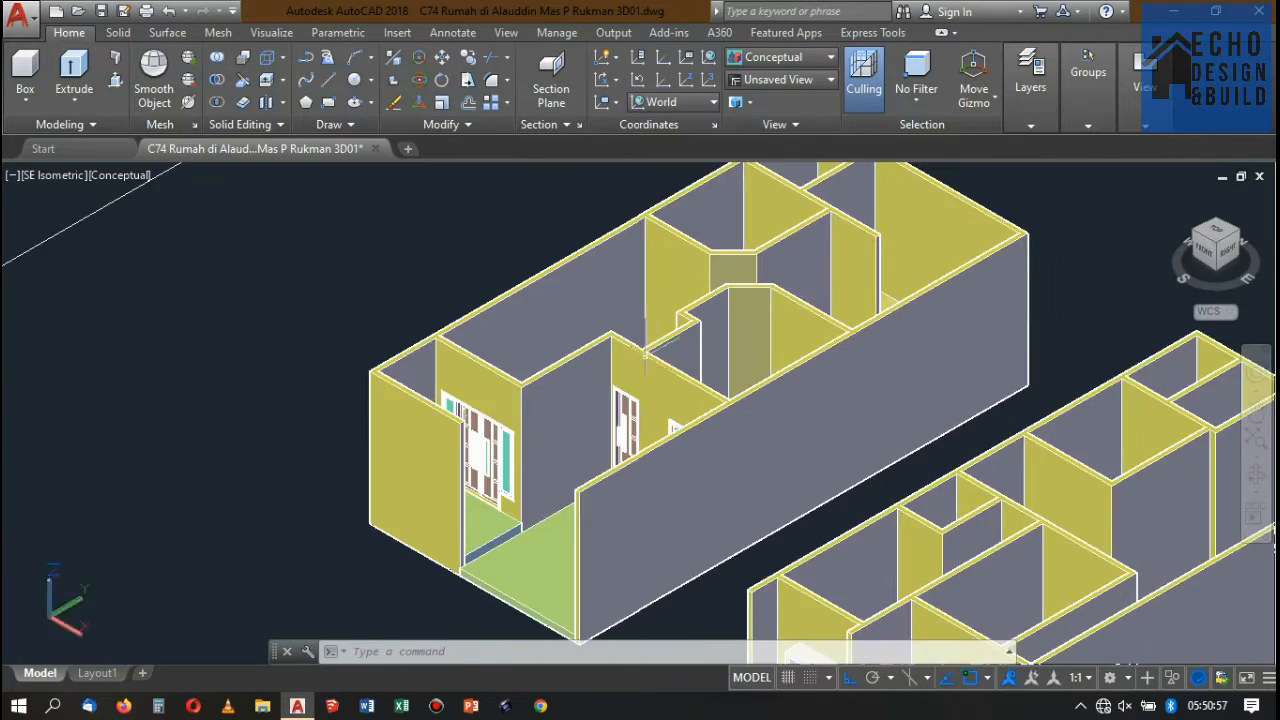
scroll(646, 350, down, 10)
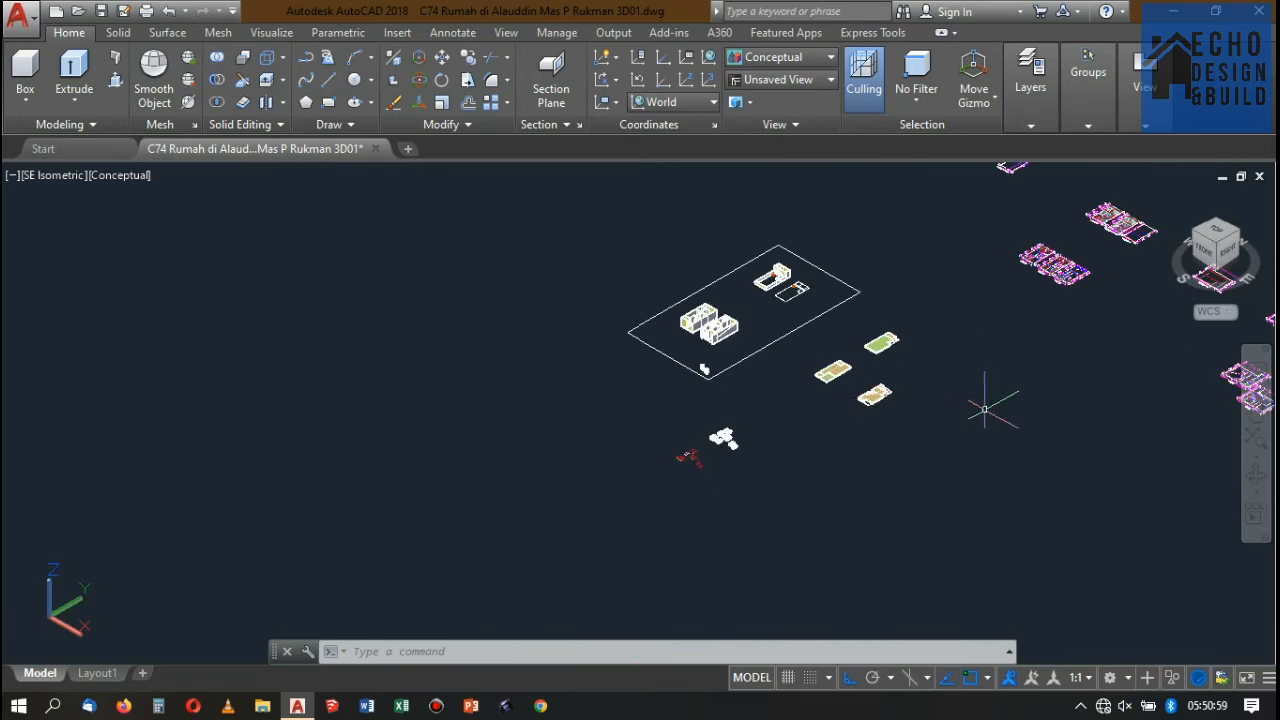
scroll(984, 409, up, 2)
scroll(870, 275, up, 5)
scroll(850, 300, down, 5)
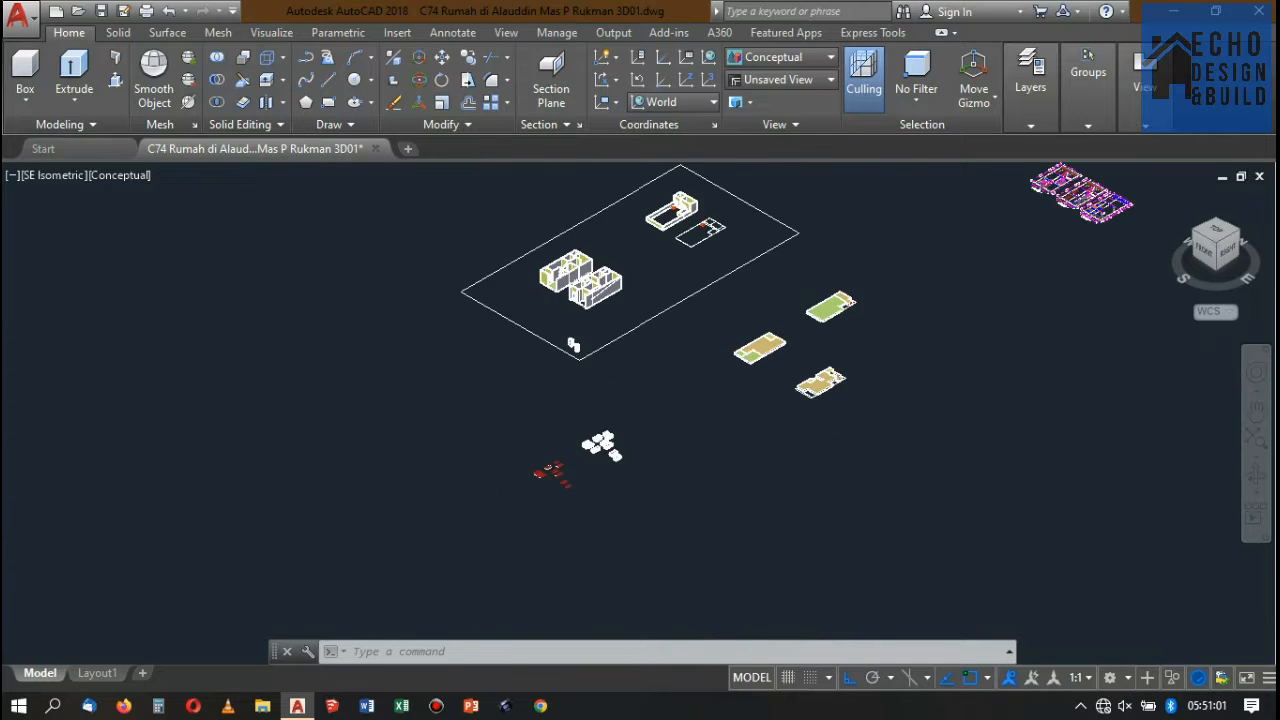
scroll(731, 302, down, 3)
scroll(745, 300, up, 4)
scroll(730, 285, down, 3)
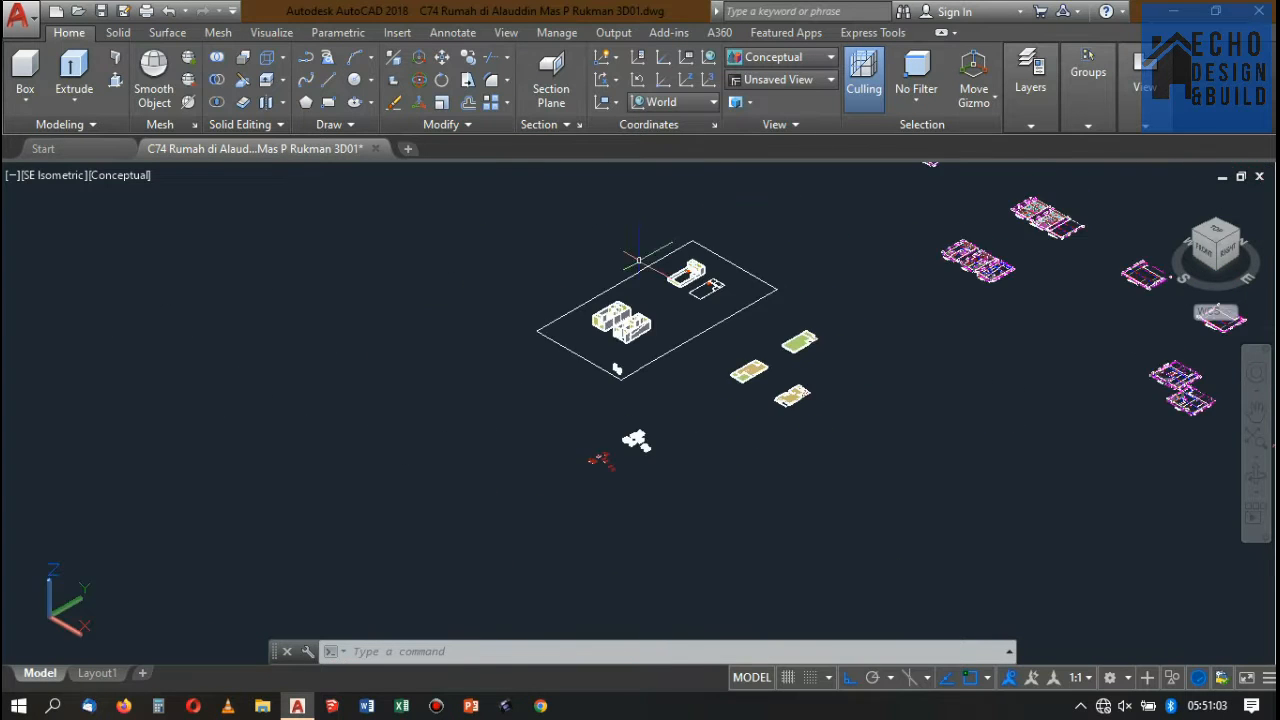
scroll(630, 255, up, 5)
scroll(800, 340, down, 5)
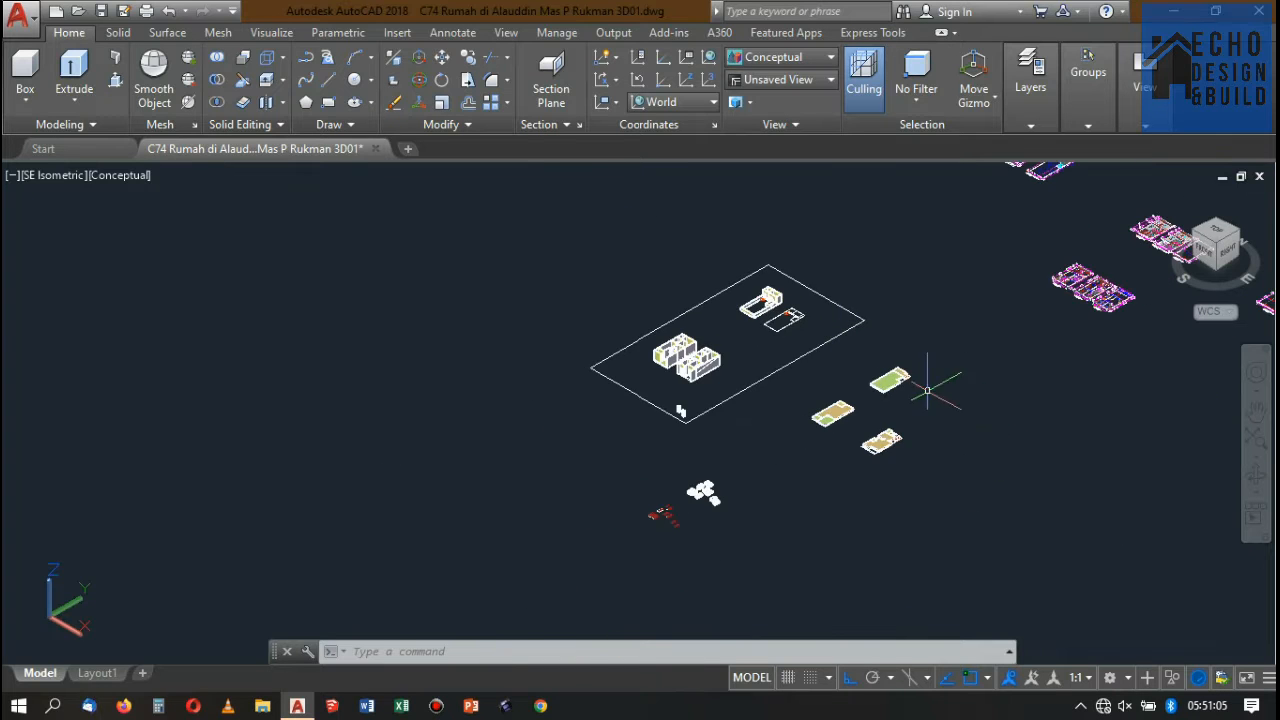
scroll(910, 405, up, 2)
scroll(880, 420, up, 1)
scroll(840, 430, down, 3)
scroll(815, 463, up, 4)
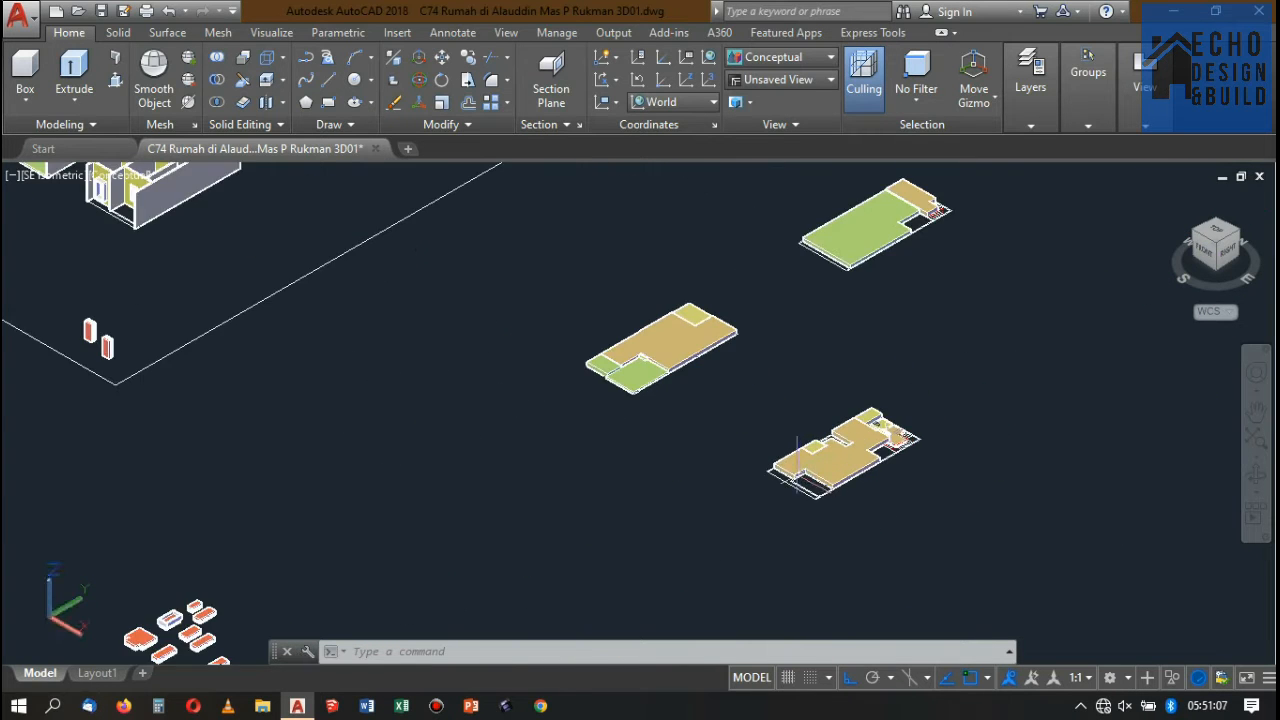
- Ungroup the floor slabs and stair of the plan that has no green terrace slab
scroll(797, 440, up, 5)
click(758, 442)
scroll(768, 372, down, 4)
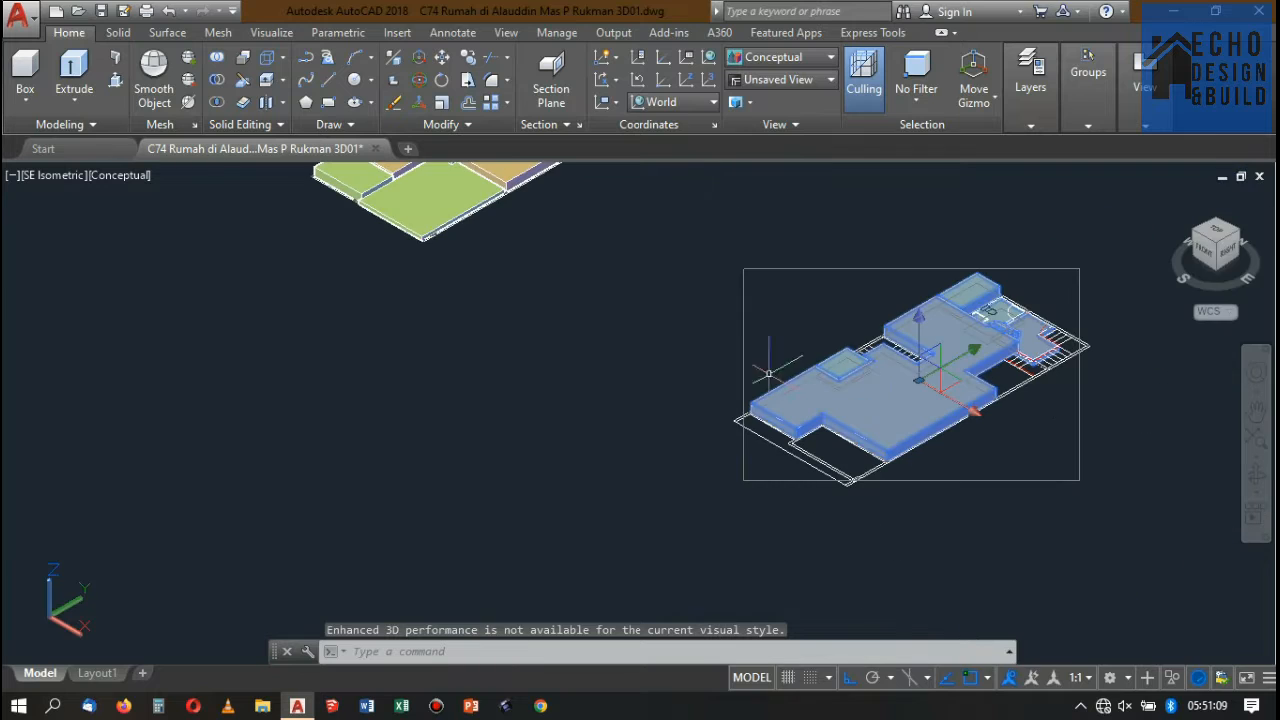
key(Escape)
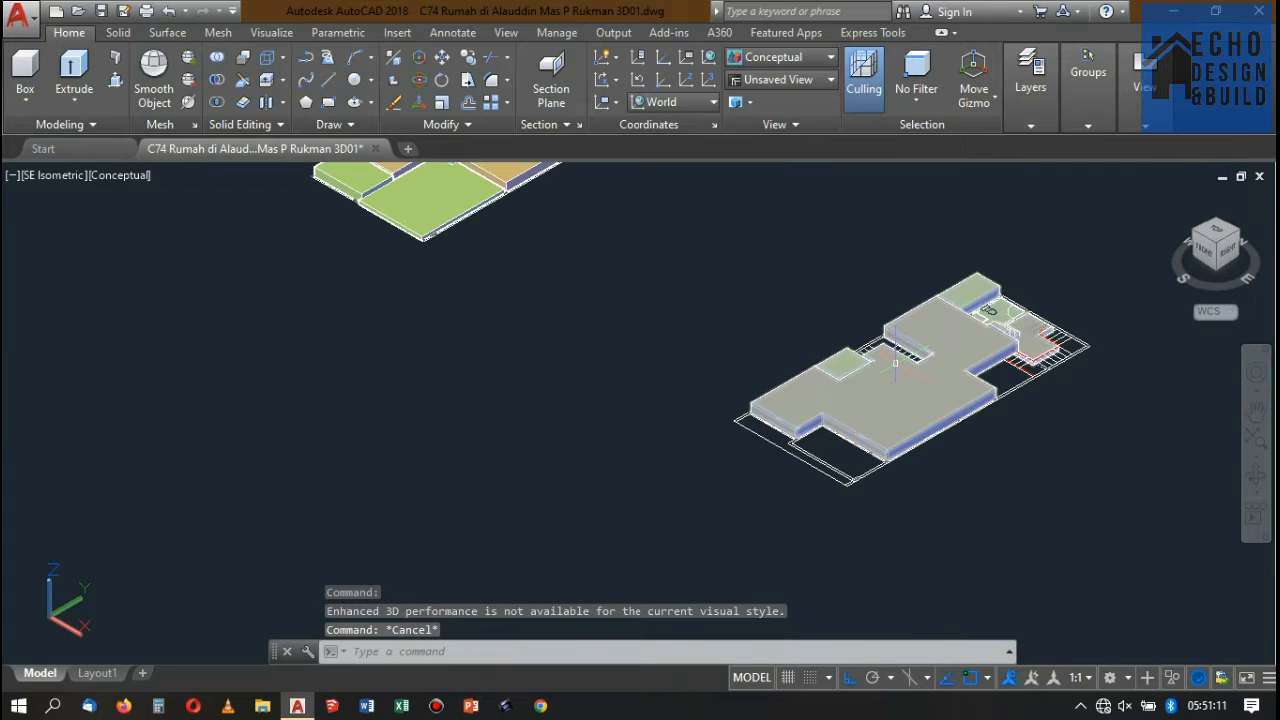
click(895, 362)
click(1078, 102)
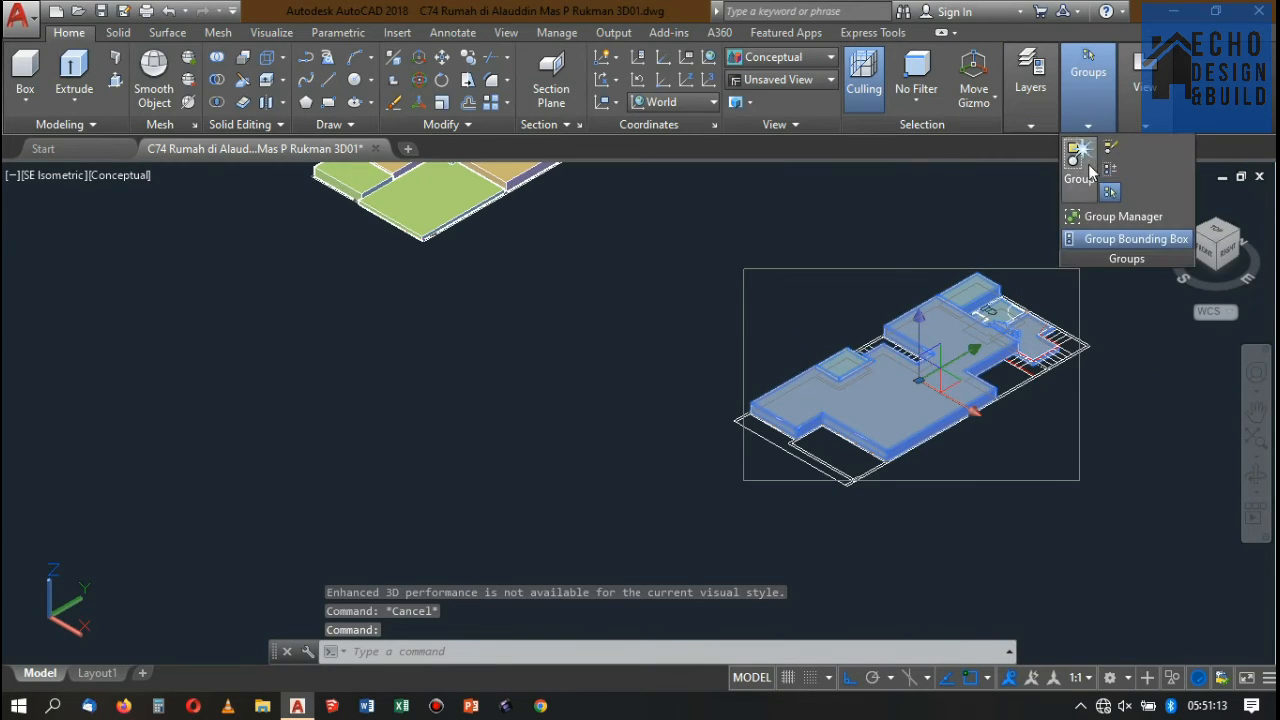
click(1107, 155)
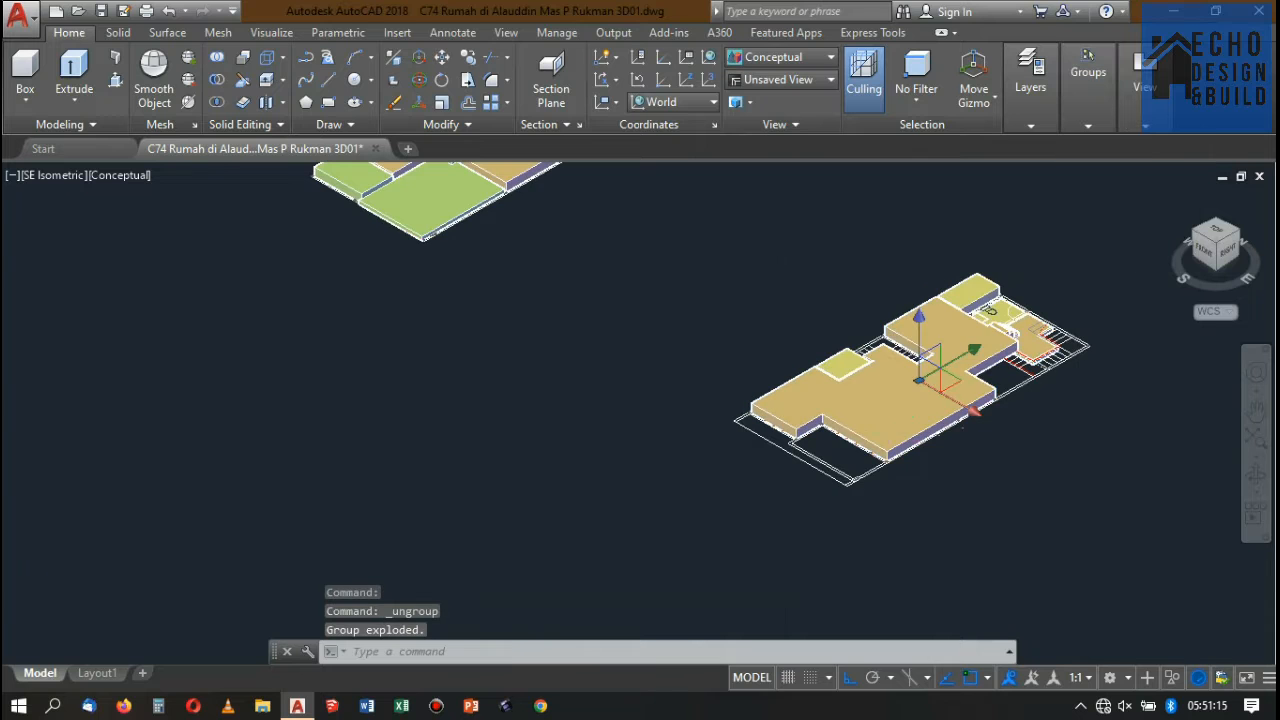
- Draw a 3.87 by 1.87 rectangle over the open front terrace, from the outer wall line's inner corner to the column at the slab's front corner
scroll(936, 412, up, 3)
scroll(920, 330, down, 4)
scroll(909, 282, up, 3)
scroll(909, 282, up, 4)
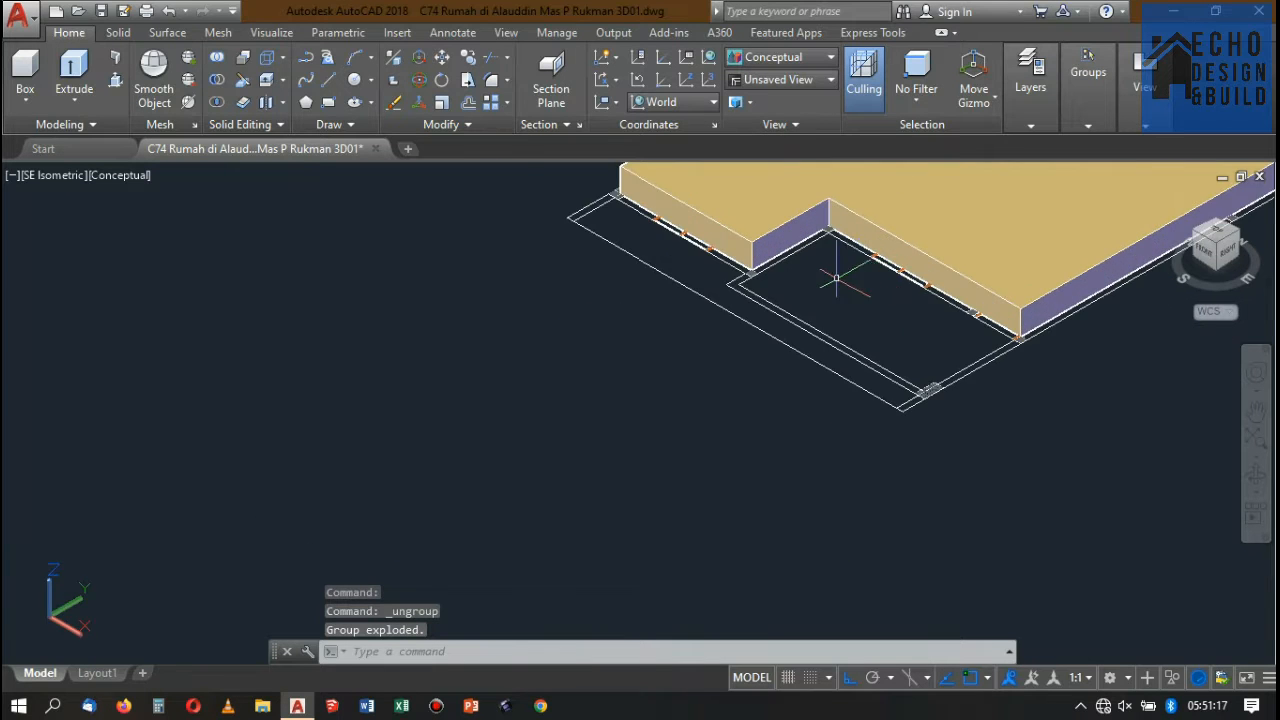
text(c)
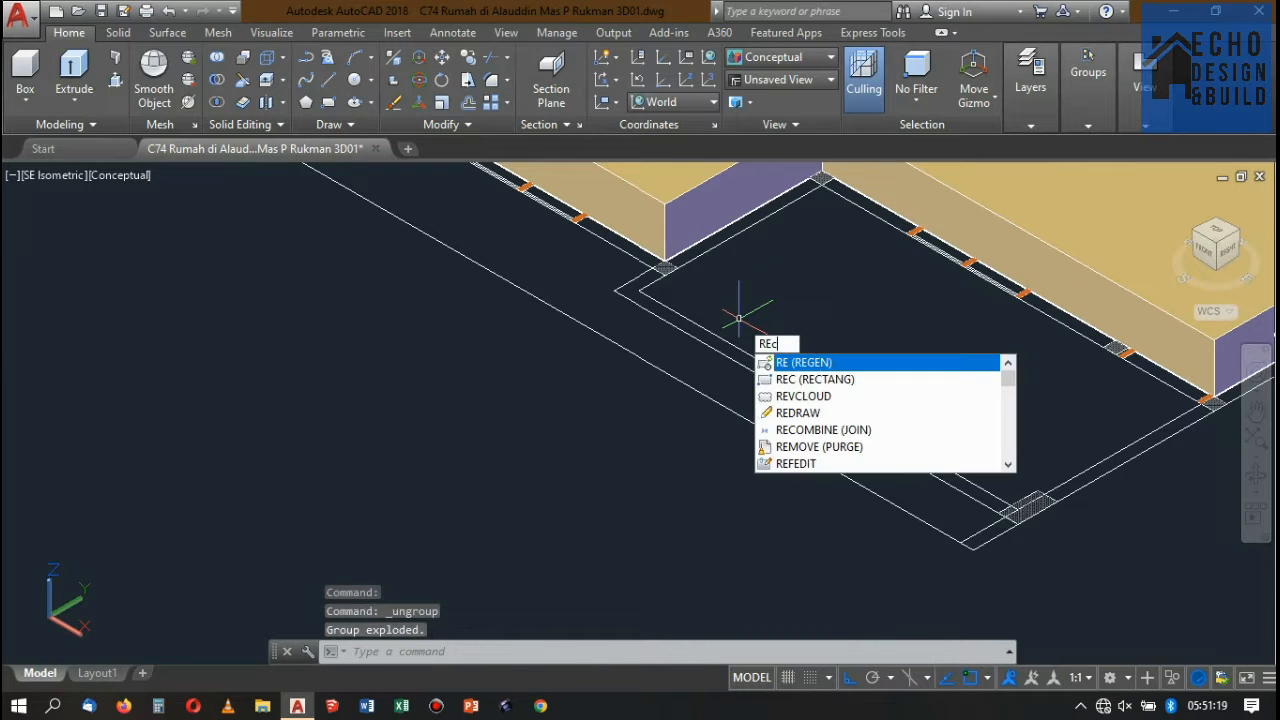
key(Return)
scroll(650, 297, up, 2)
click(629, 288)
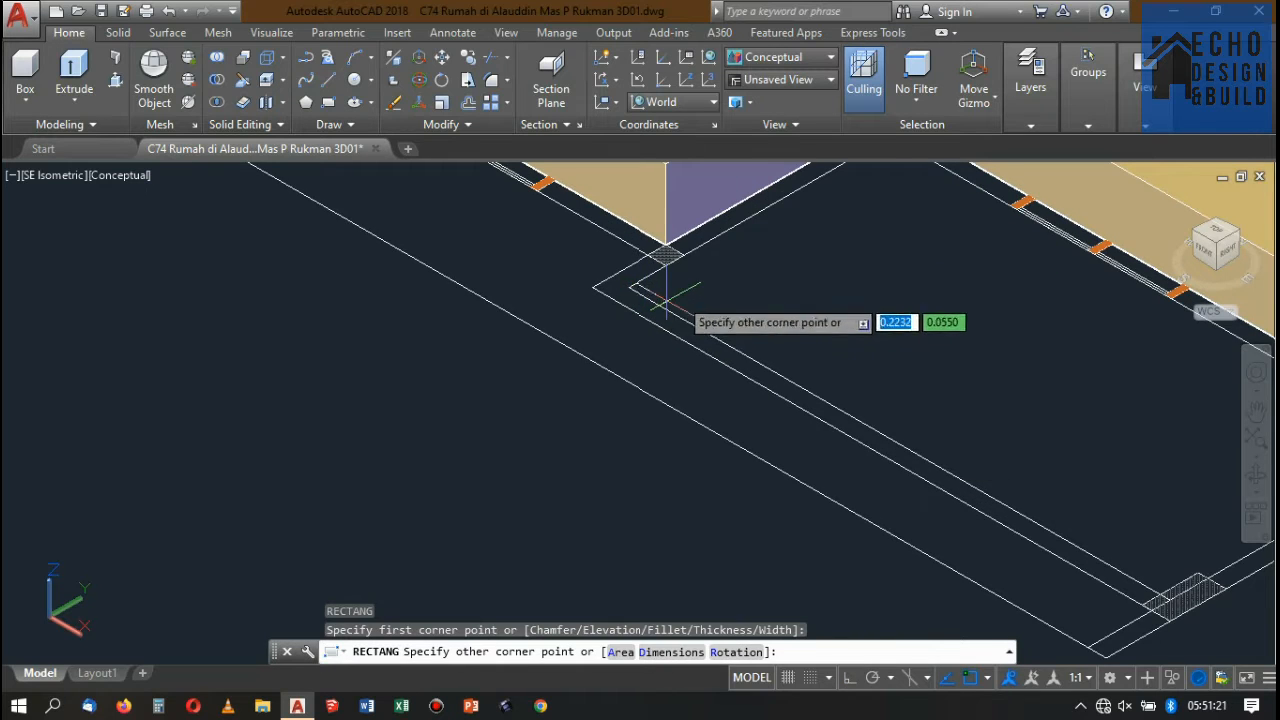
scroll(866, 349, down, 3)
scroll(958, 377, up, 4)
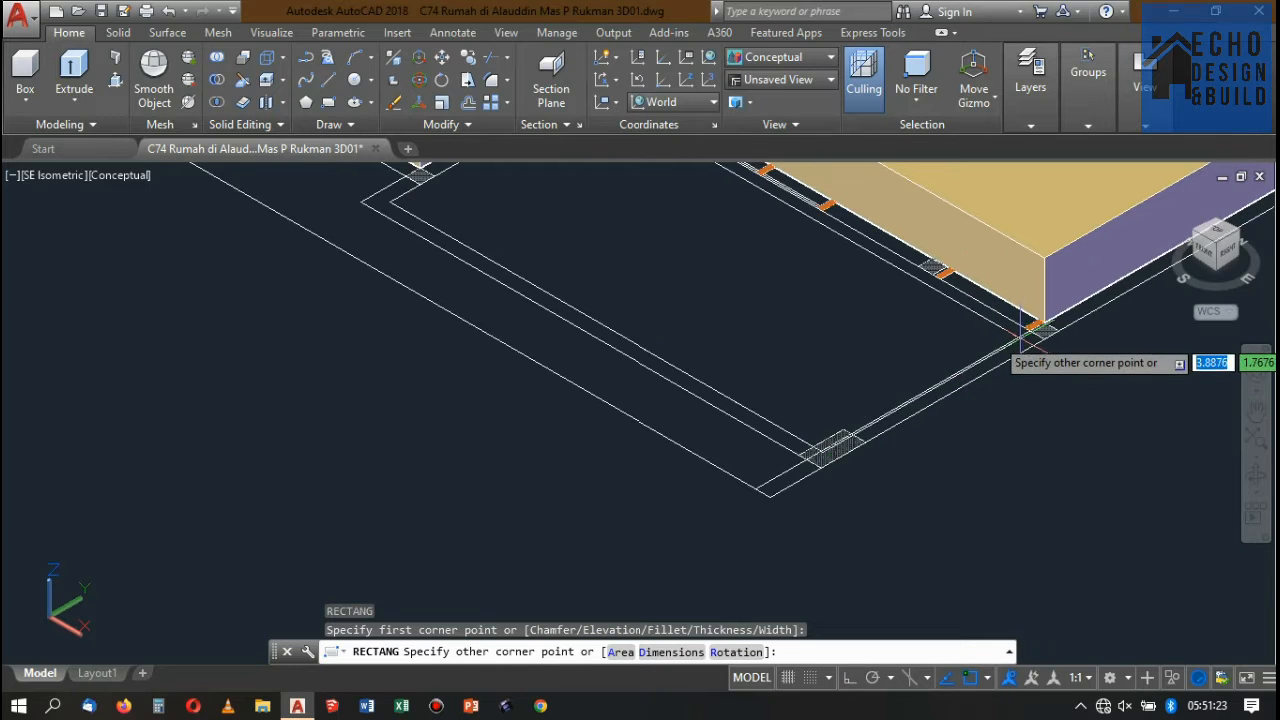
scroll(1027, 328, up, 2)
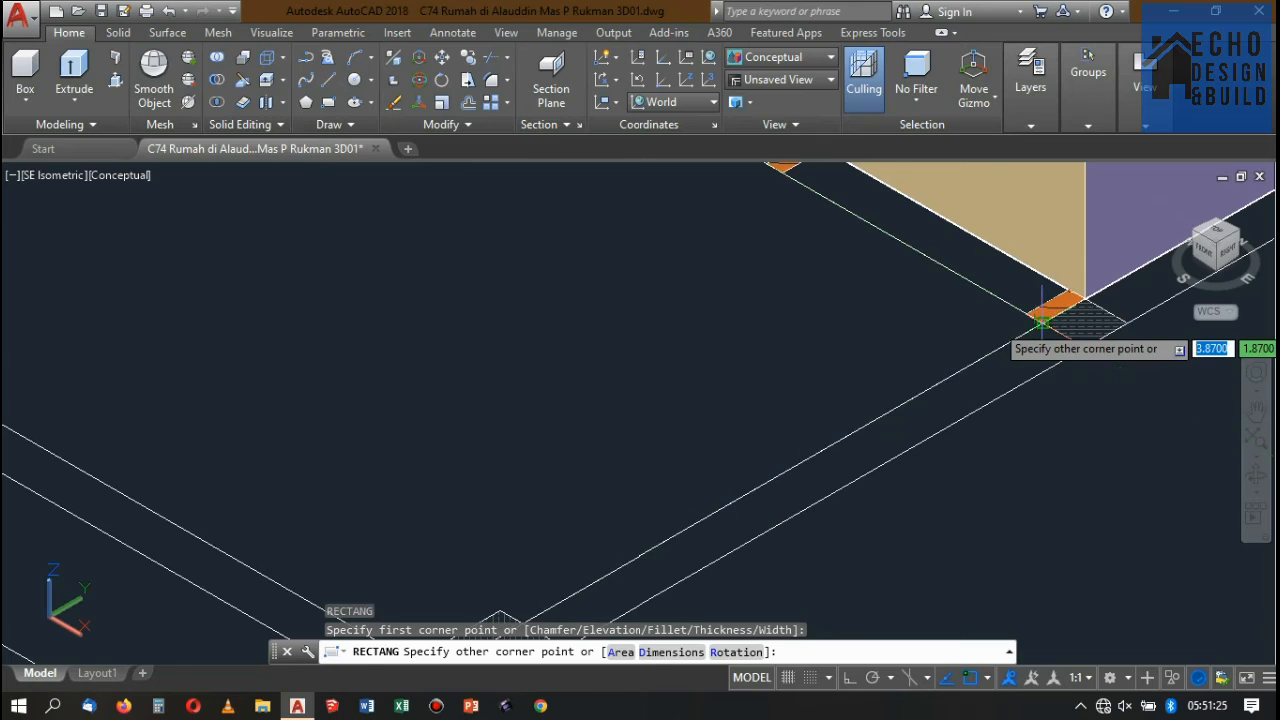
click(1042, 322)
- Set the visual style to 2D Wireframe and select the front terrace rectangle
scroll(984, 352, down, 8)
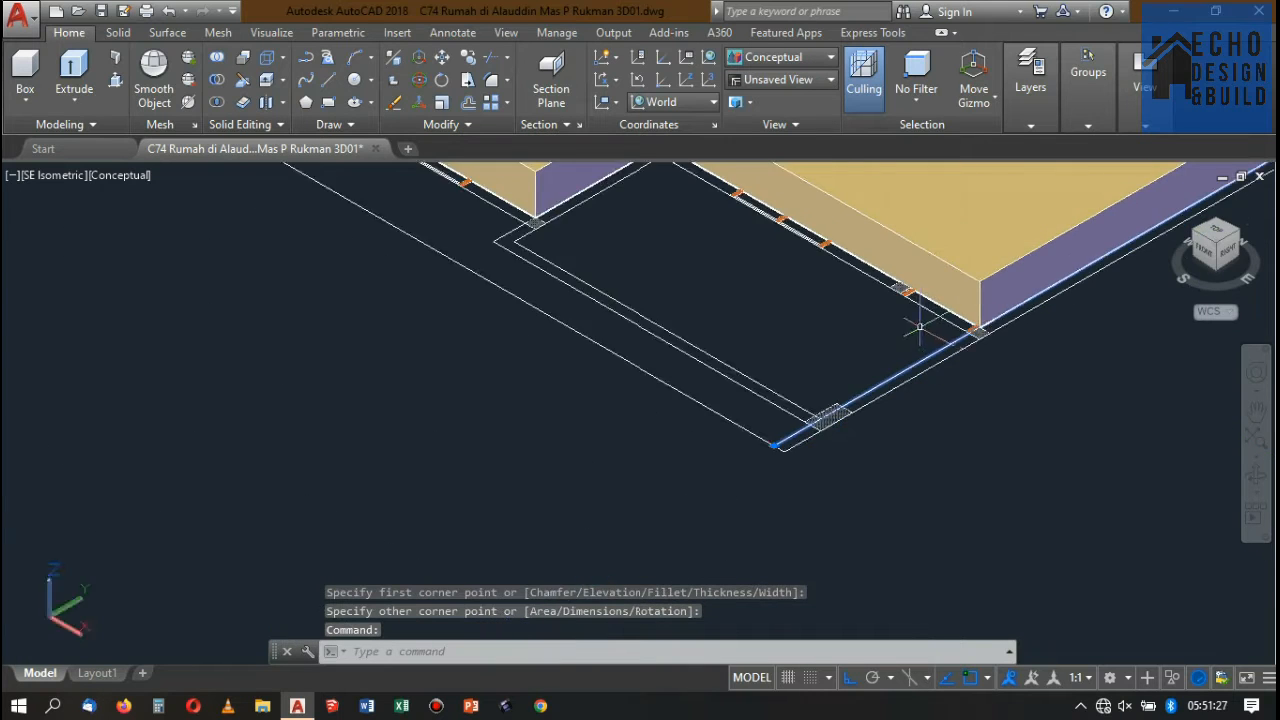
scroll(904, 330, up, 1)
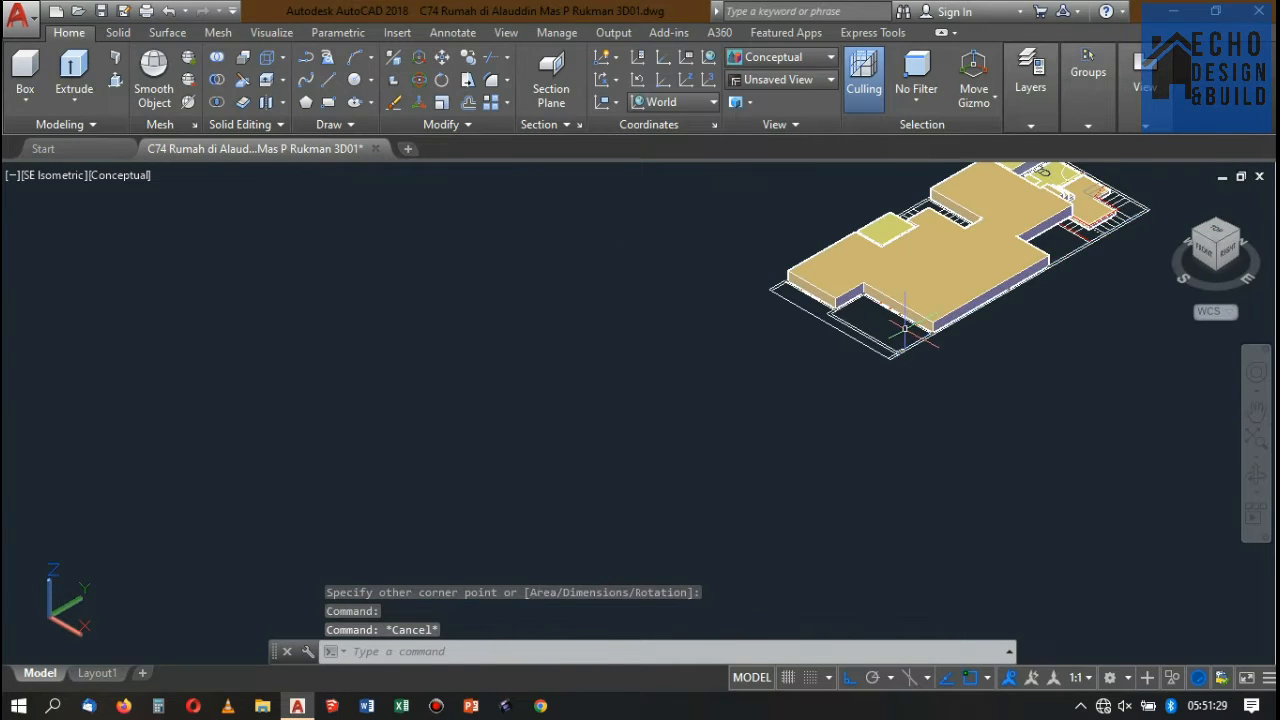
click(760, 68)
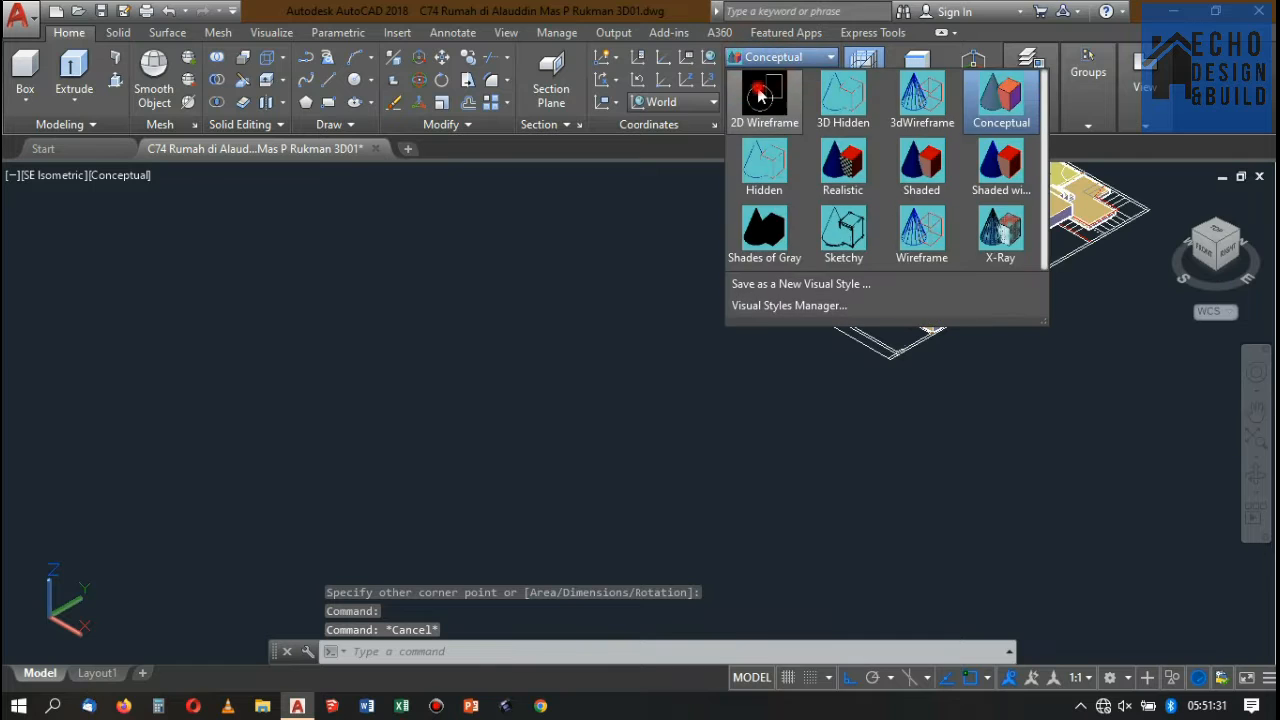
click(763, 93)
scroll(916, 340, up, 5)
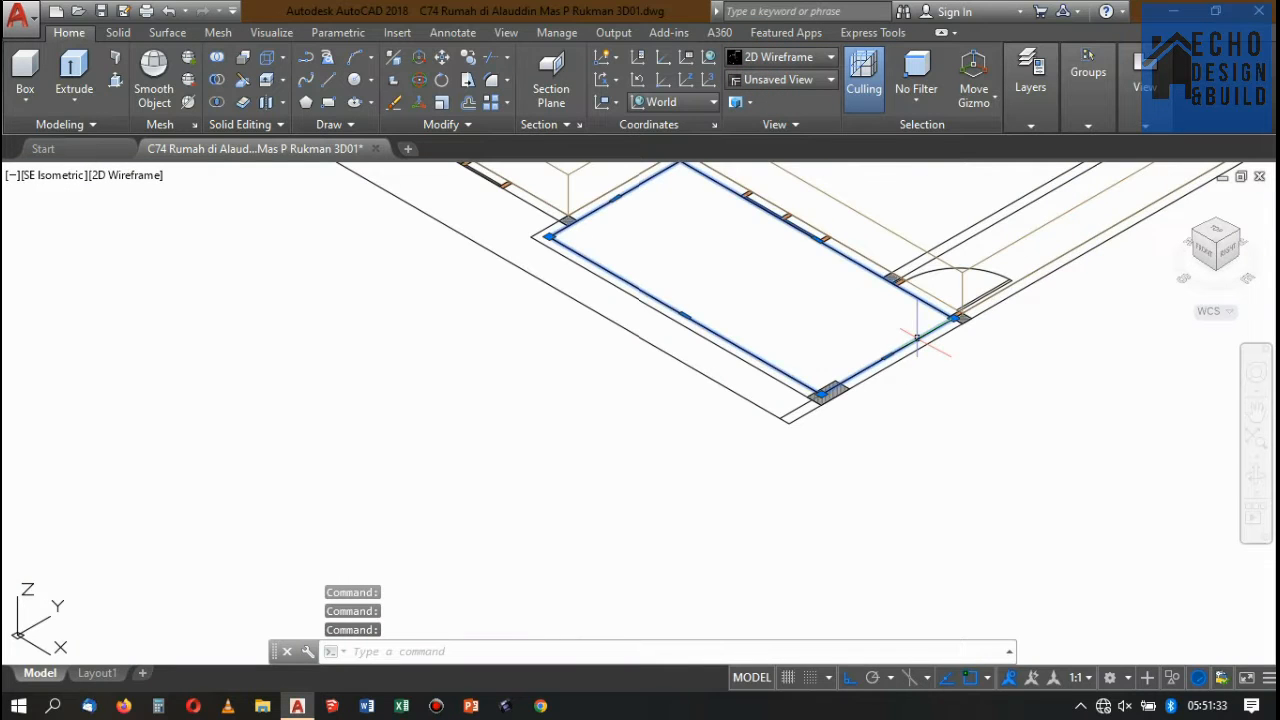
- Extrude the front terrace rectangle to a height of 0.45
scroll(916, 338, down, 5)
scroll(782, 305, up, 4)
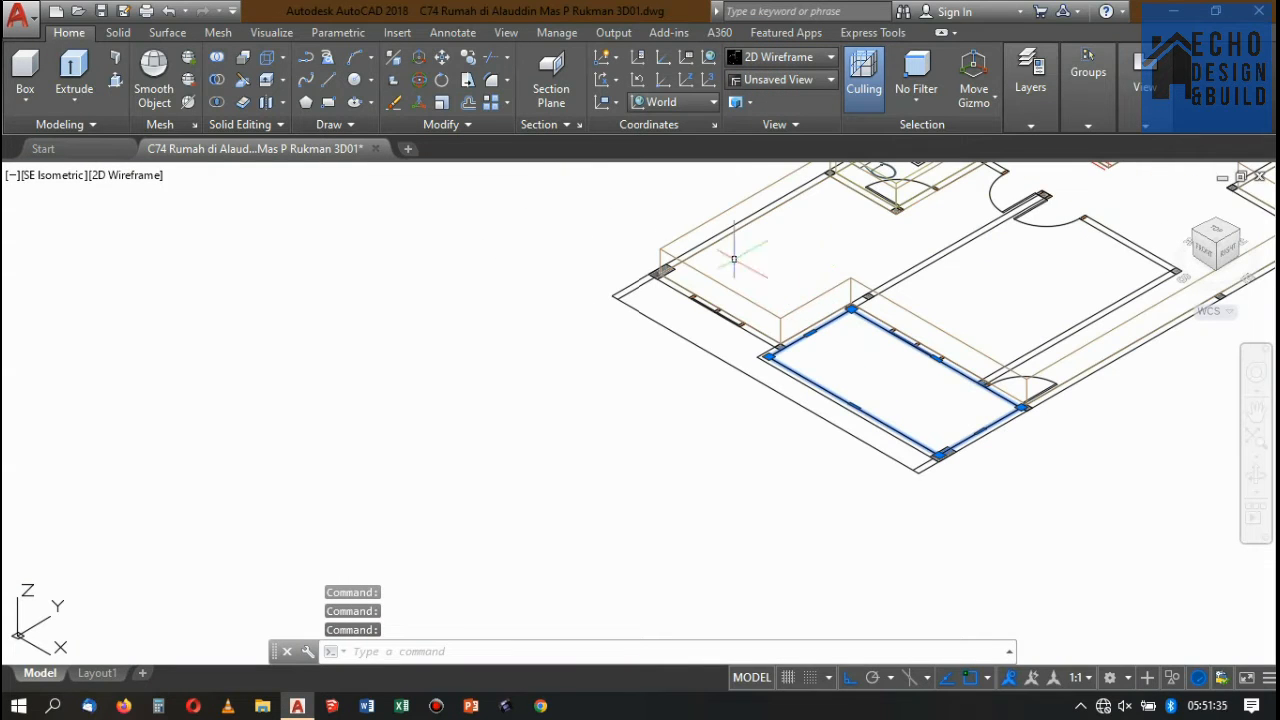
click(75, 70)
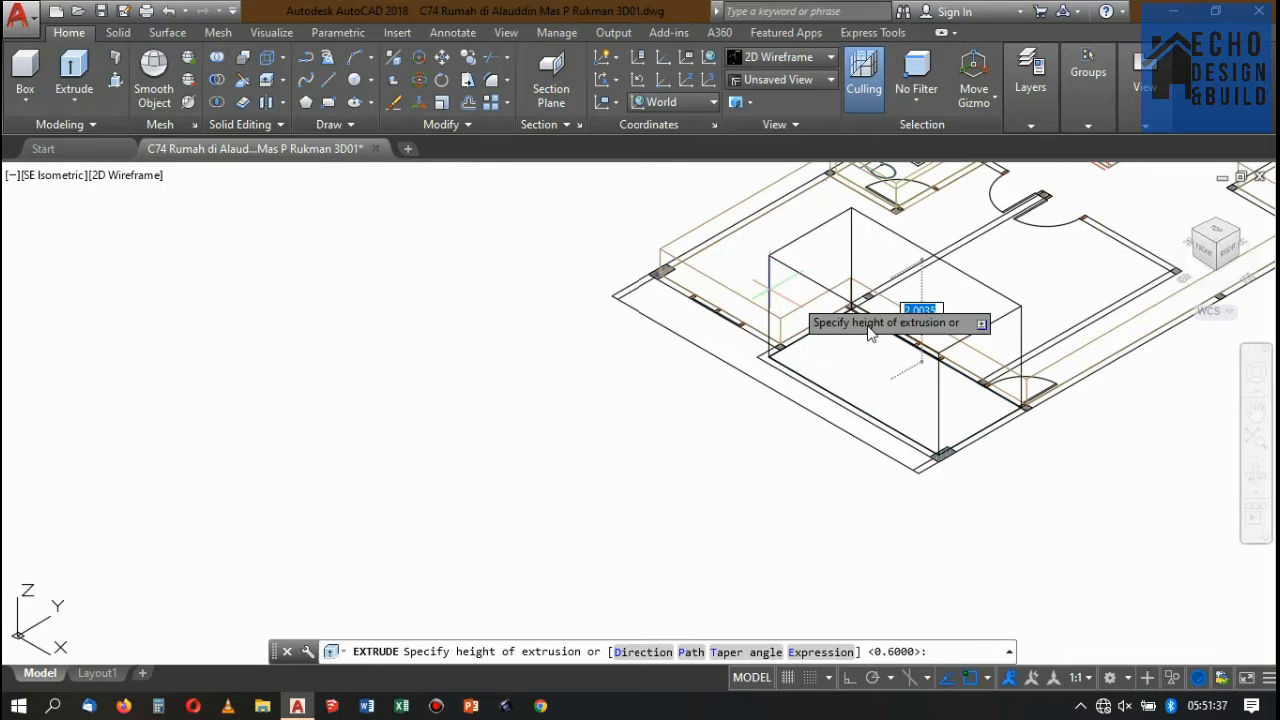
scroll(880, 340, up, 4)
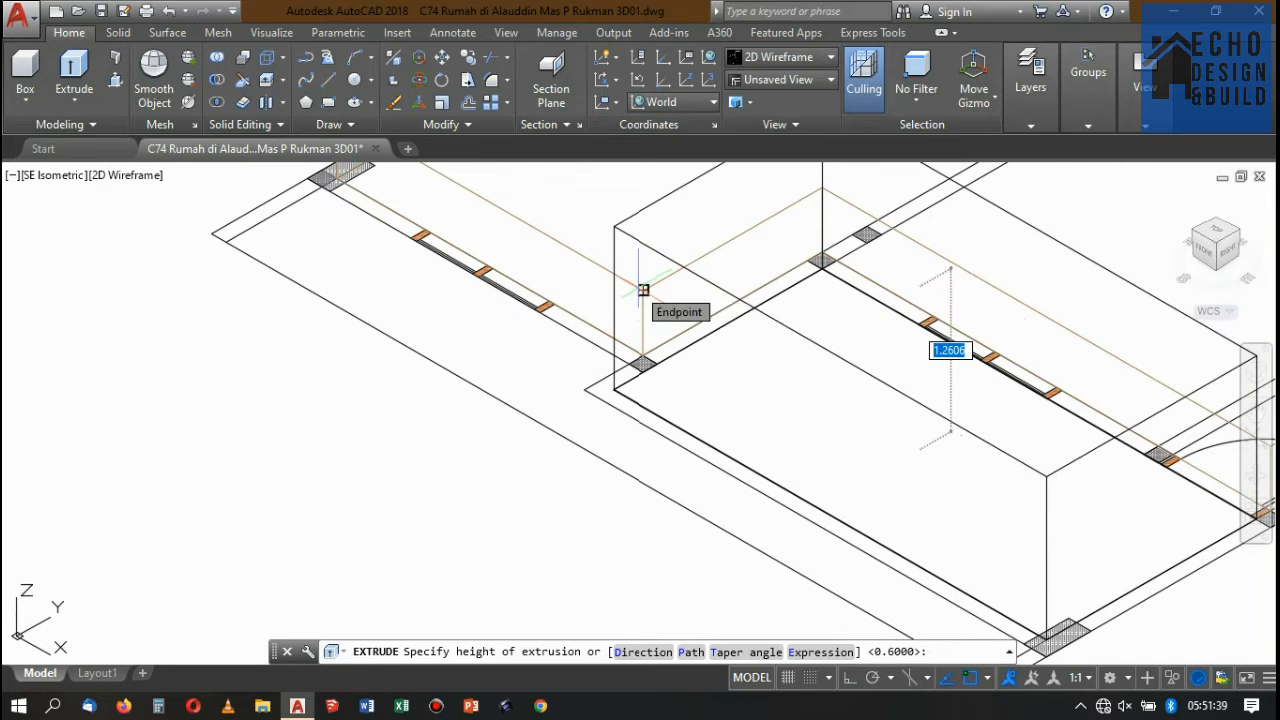
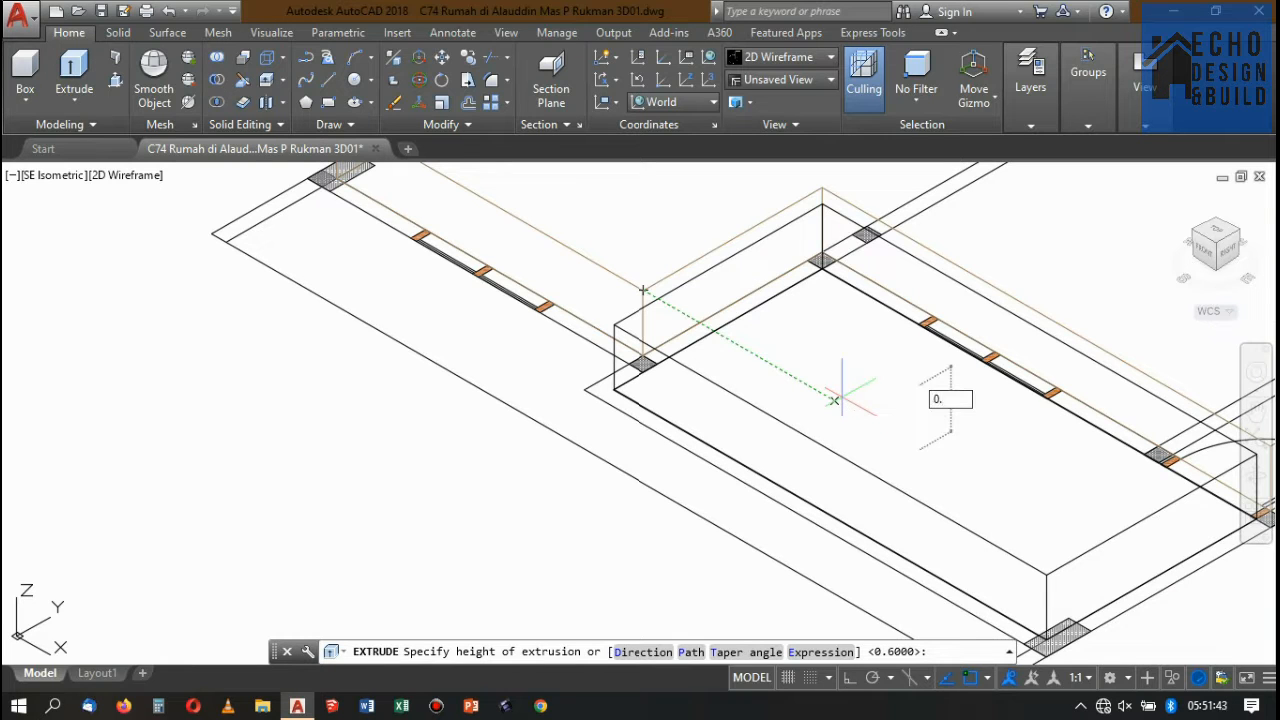
key(Return)
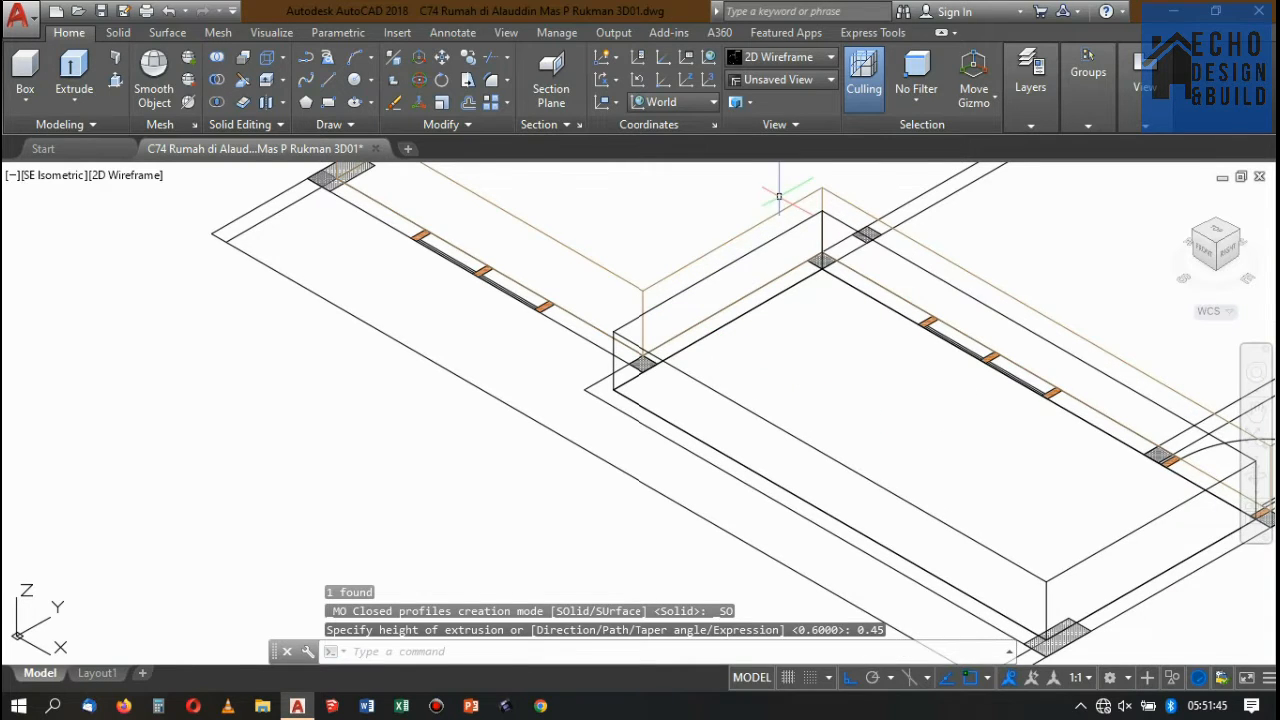
- Match the extruded terrace slab's properties to those of the green front terrace slab in the neighbouring plan
scroll(779, 196, down, 8)
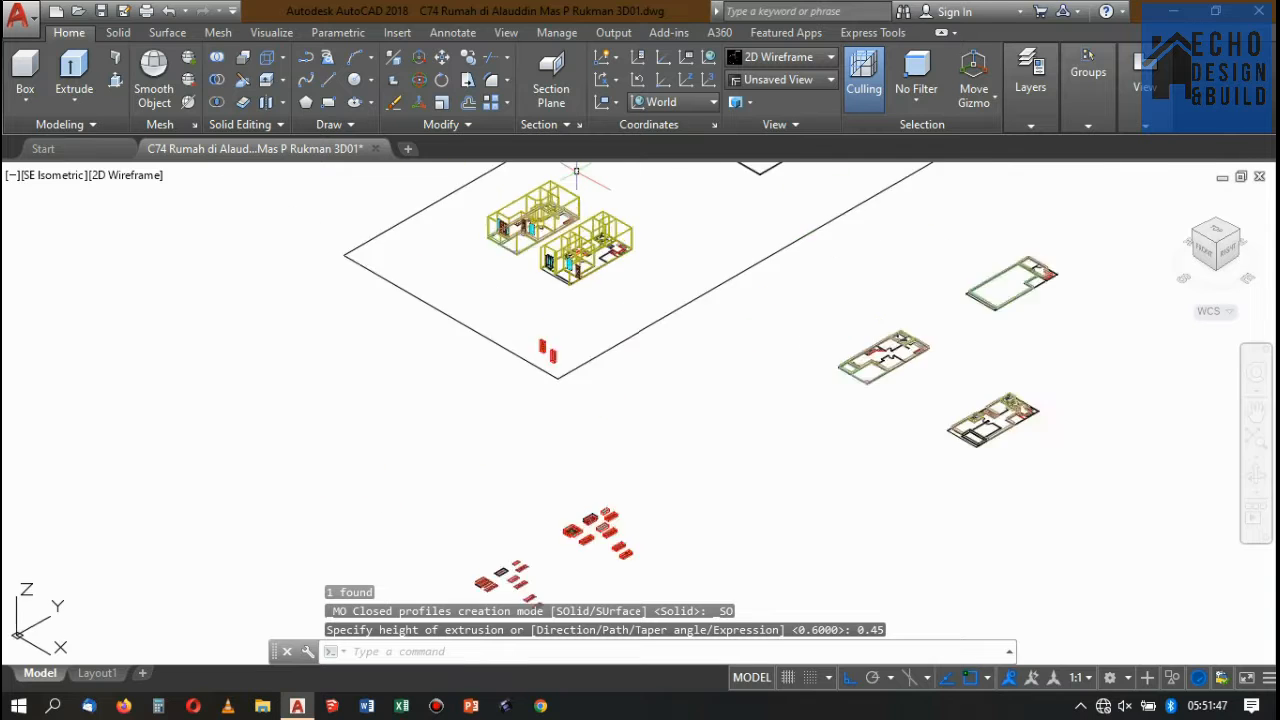
scroll(686, 277, down, 2)
scroll(606, 300, up, 10)
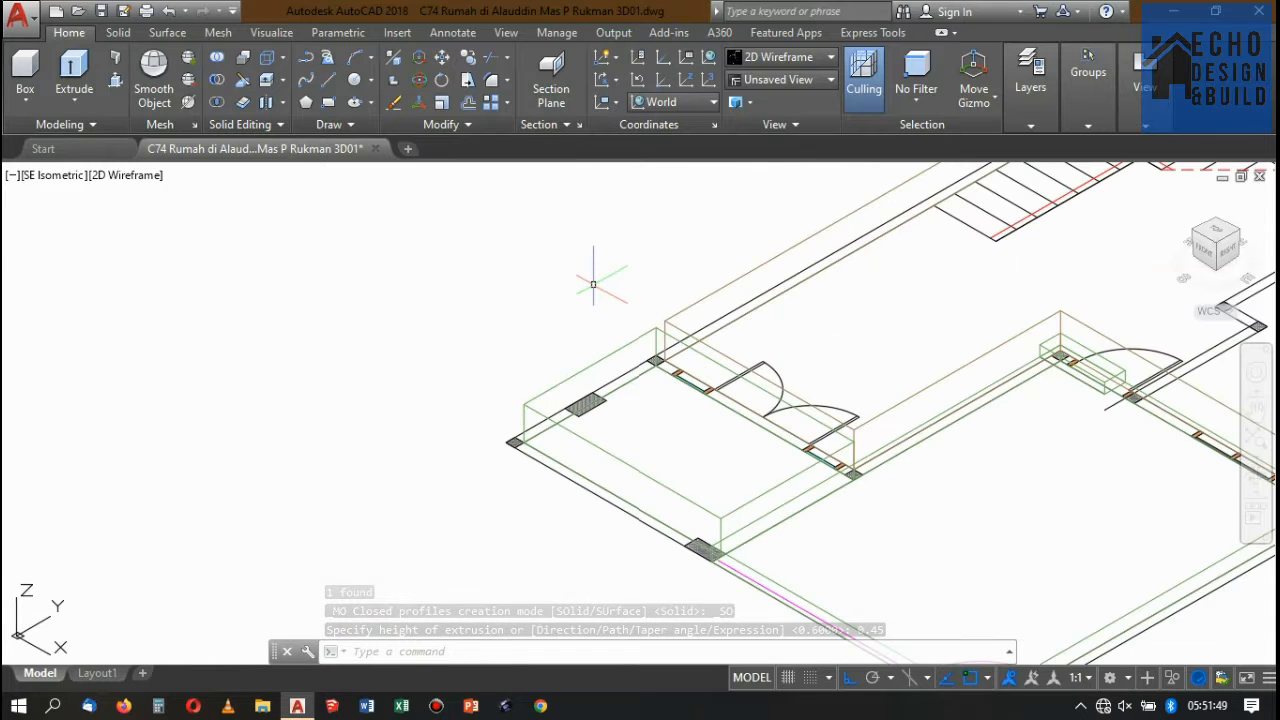
text(ma)
key(Return)
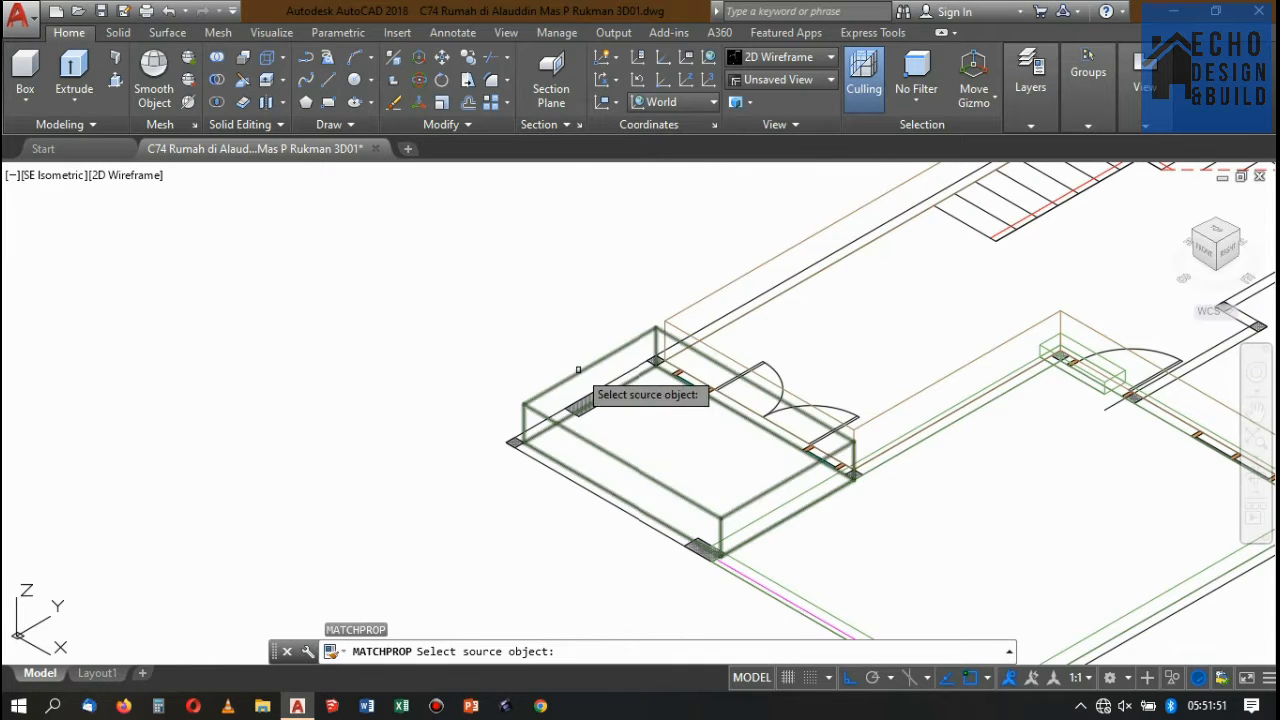
click(578, 370)
scroll(608, 265, down, 6)
scroll(700, 320, up, 8)
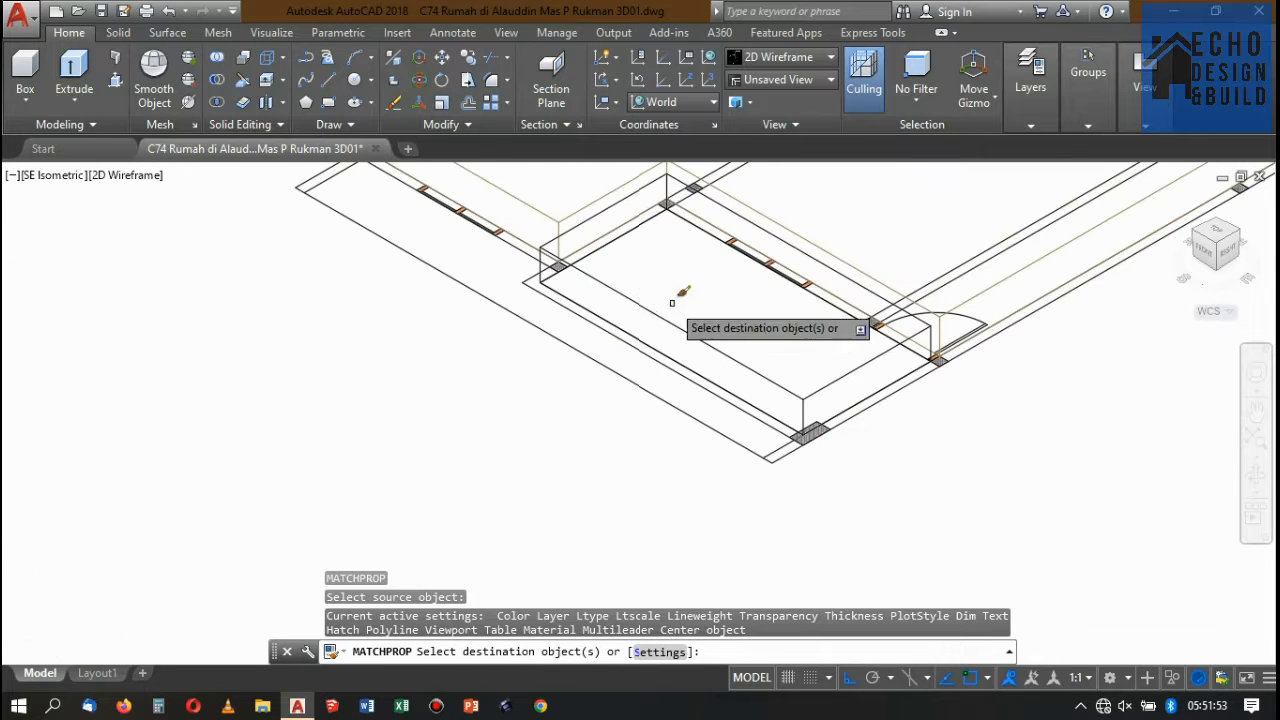
click(622, 293)
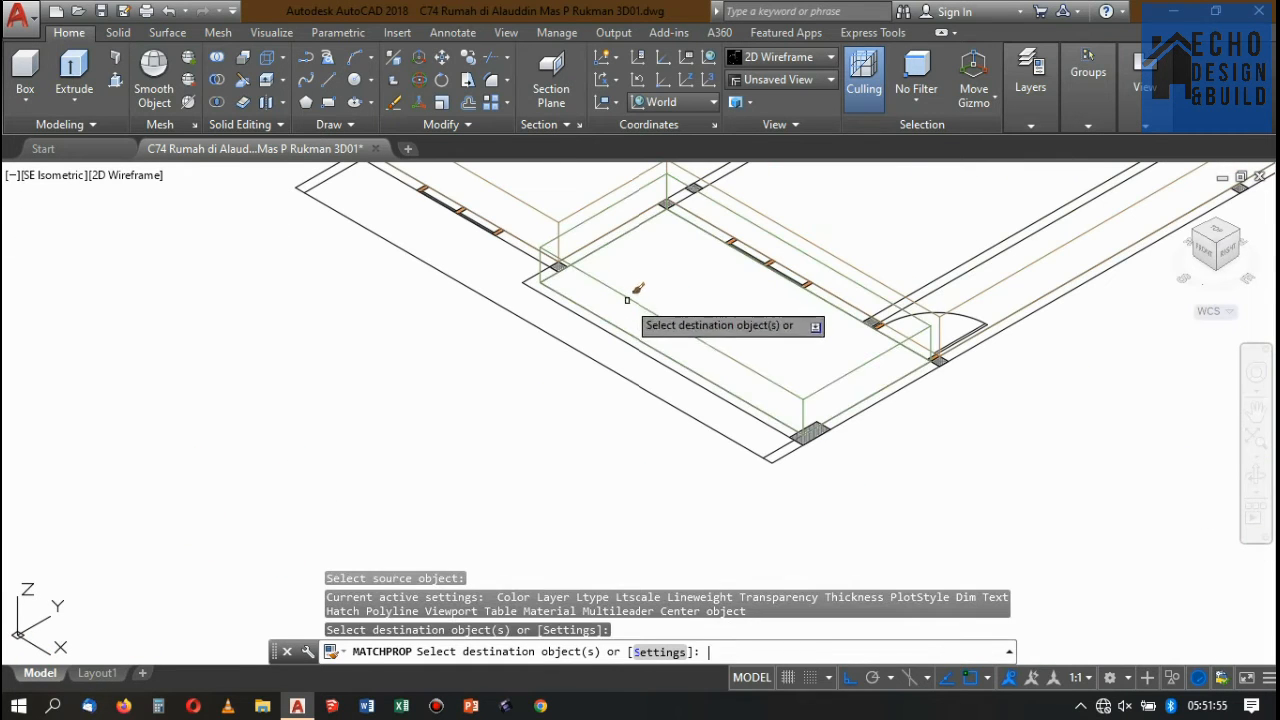
key(Return)
- Group the plan's main floor slab, front terrace slab, three bathroom slabs and the rear slab beside the stair
scroll(715, 325, down, 6)
scroll(712, 290, up, 2)
scroll(722, 312, down, 4)
scroll(748, 285, up, 5)
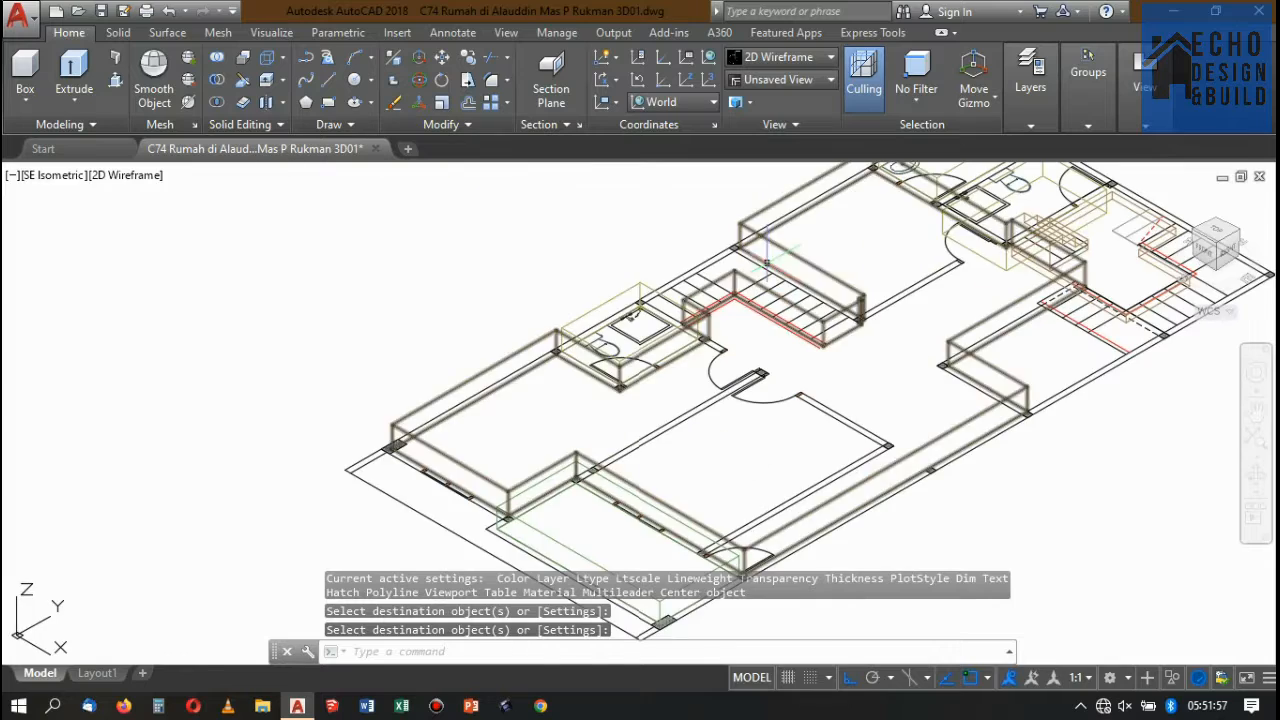
scroll(640, 400, down, 3)
scroll(604, 458, up, 6)
scroll(604, 458, up, 3)
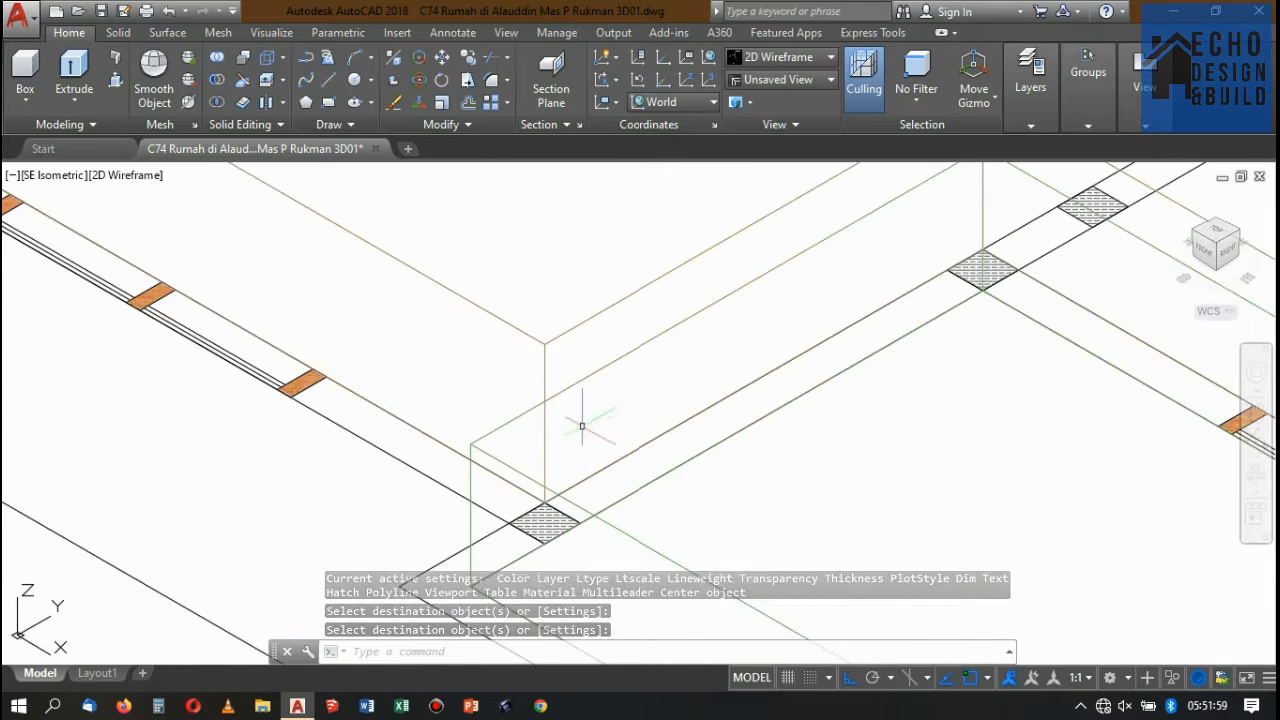
click(603, 406)
click(557, 322)
scroll(580, 340, down, 8)
scroll(745, 271, up, 5)
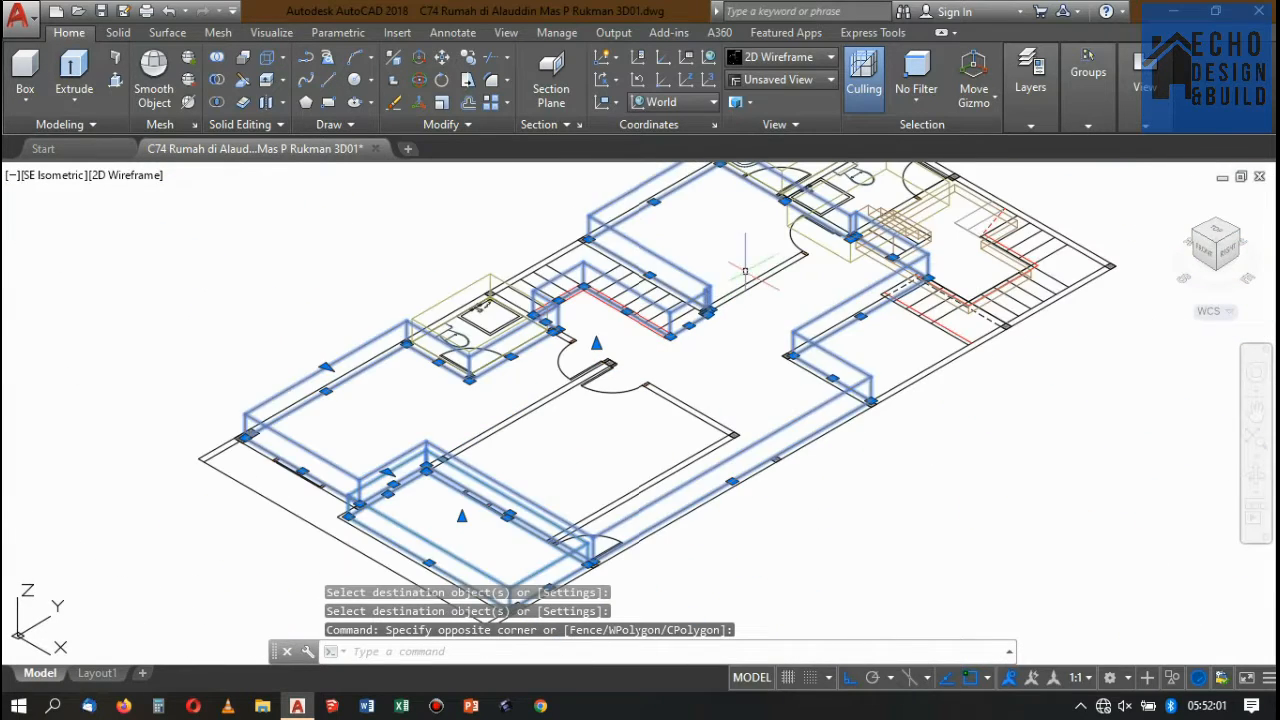
scroll(455, 273, up, 2)
click(478, 319)
click(446, 286)
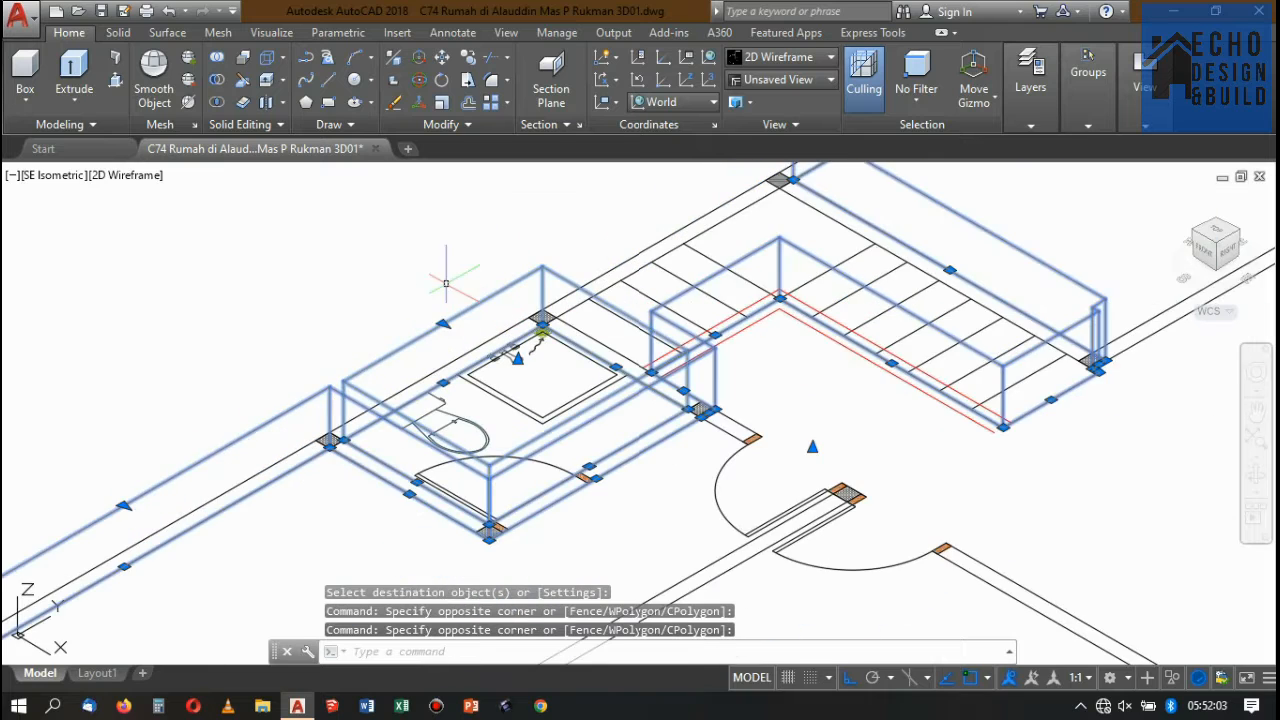
scroll(486, 358, down, 4)
scroll(598, 295, up, 2)
scroll(652, 228, up, 3)
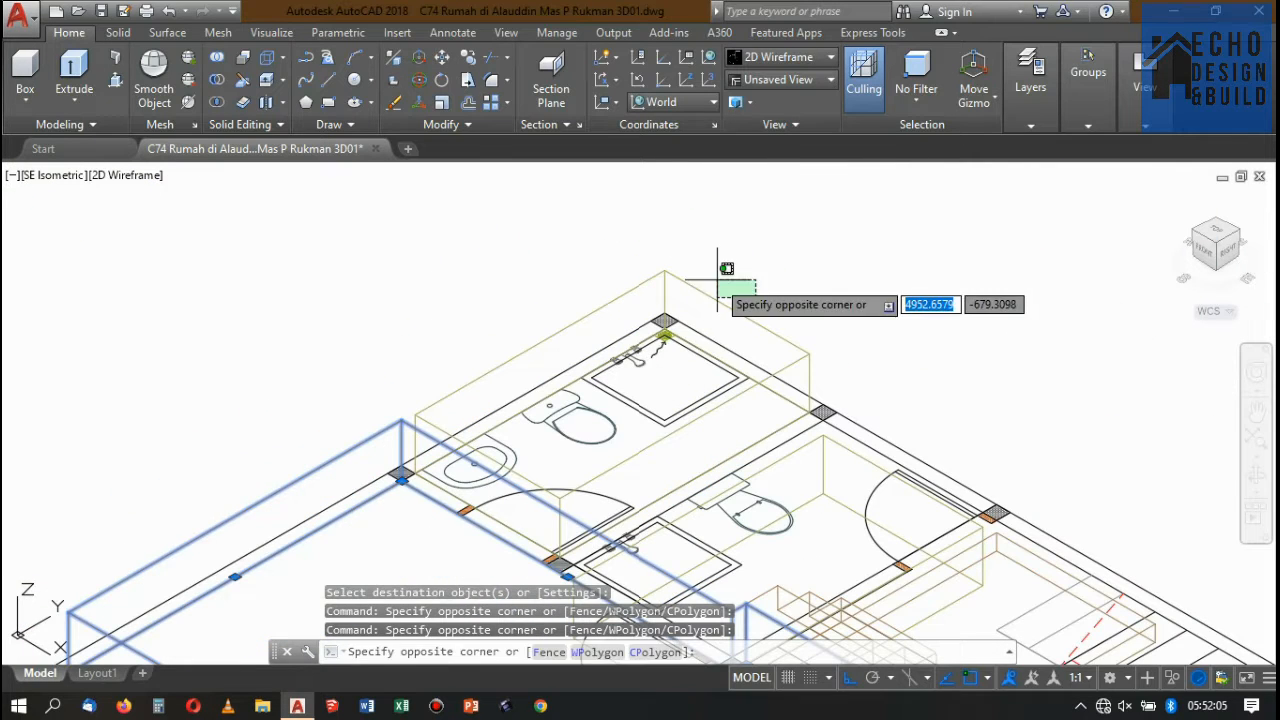
click(714, 297)
scroll(730, 290, down, 3)
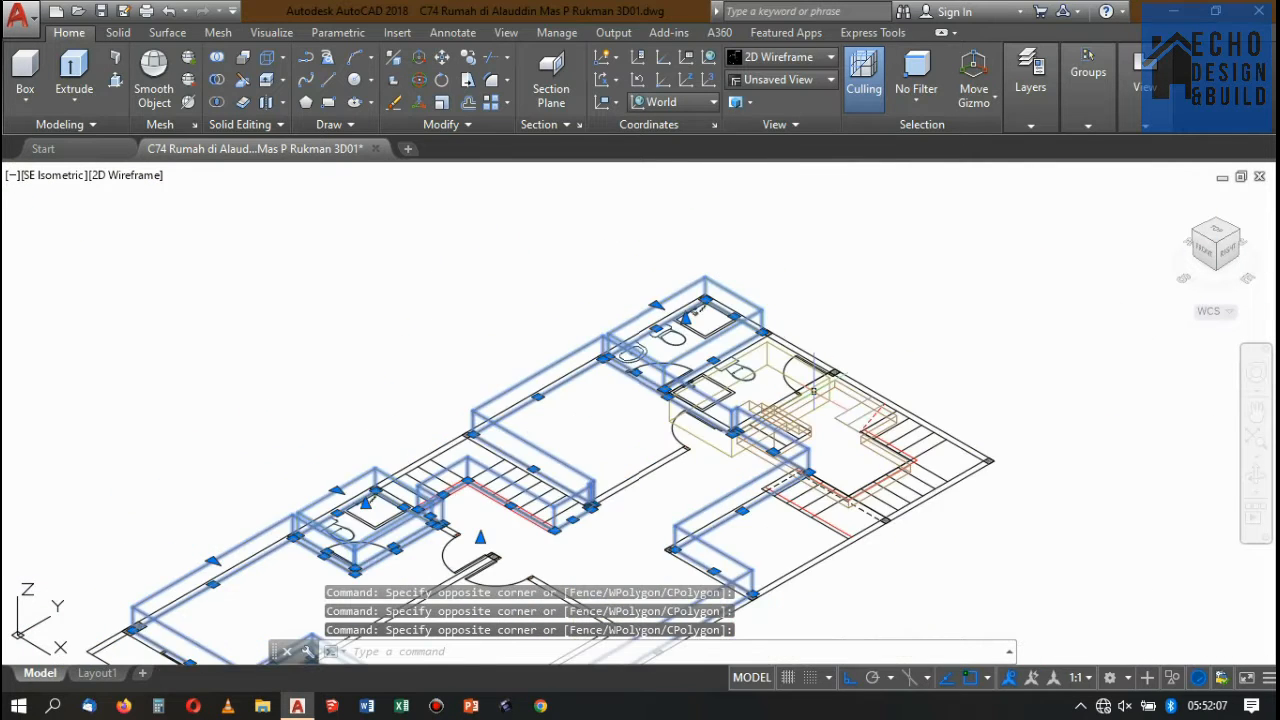
scroll(860, 400, up, 5)
click(851, 395)
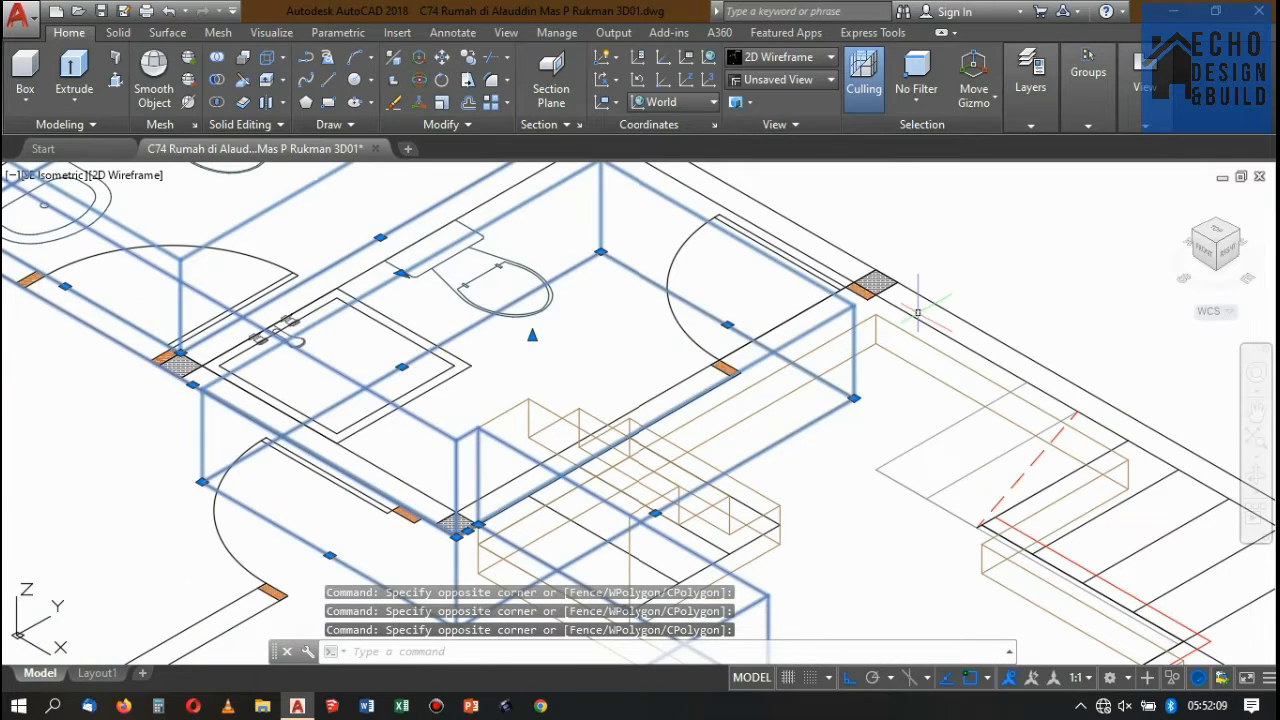
scroll(911, 325, down, 5)
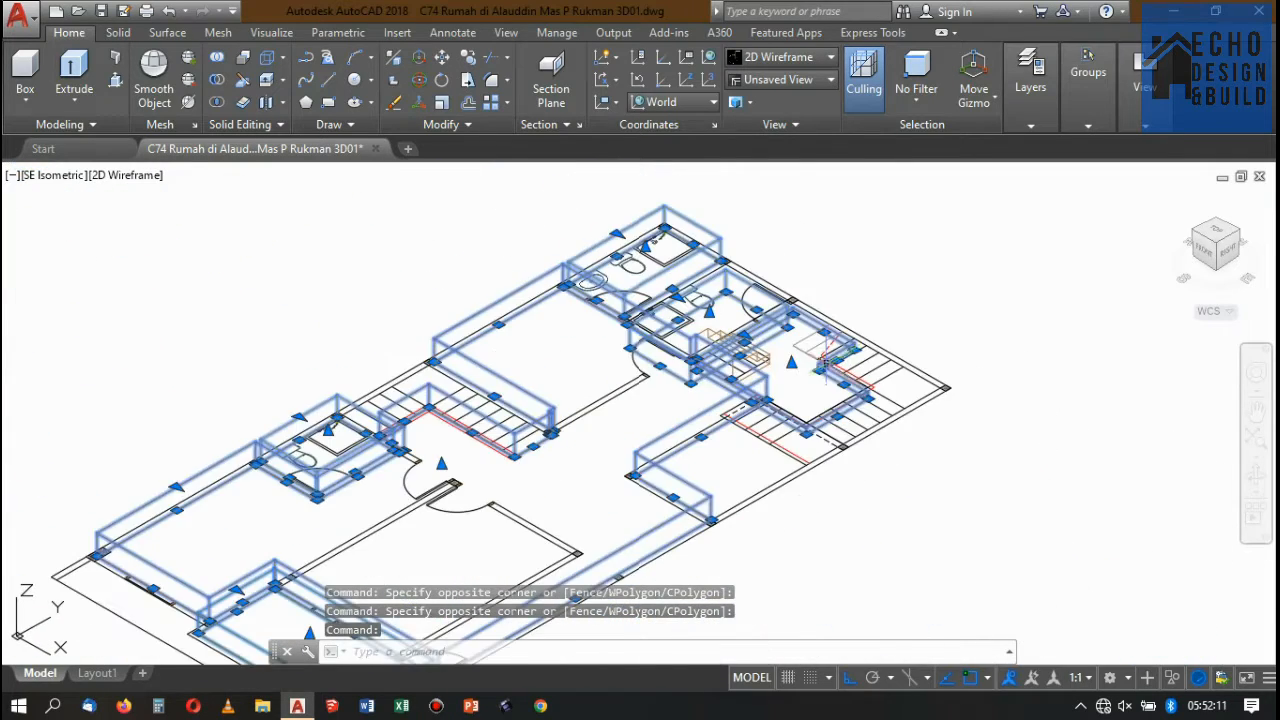
scroll(802, 380, down, 2)
scroll(850, 290, up, 6)
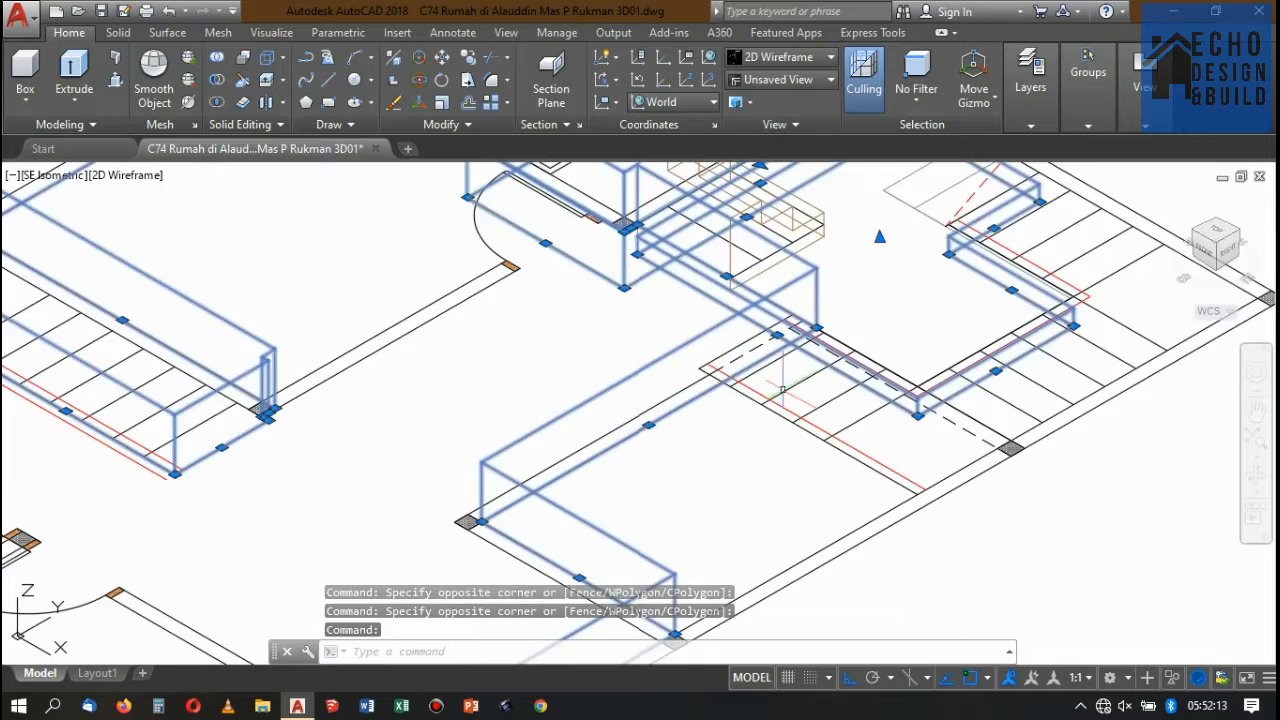
scroll(962, 203, down, 6)
click(1108, 107)
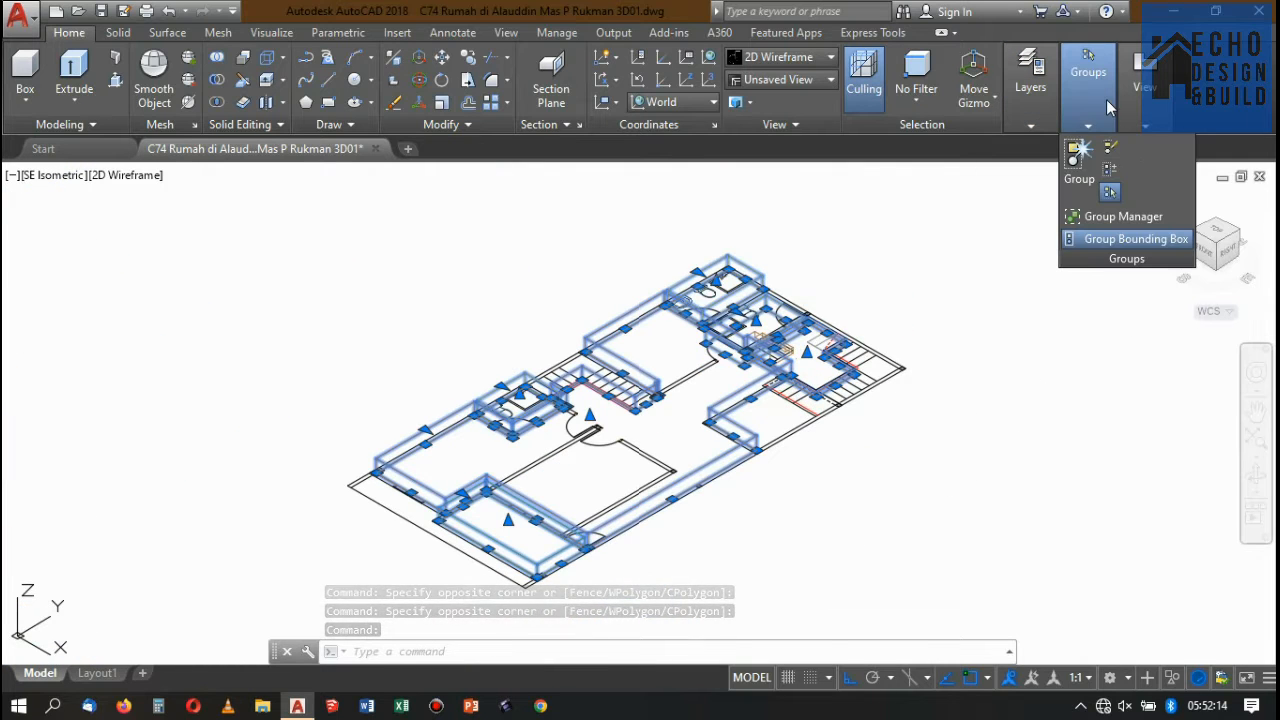
click(1078, 148)
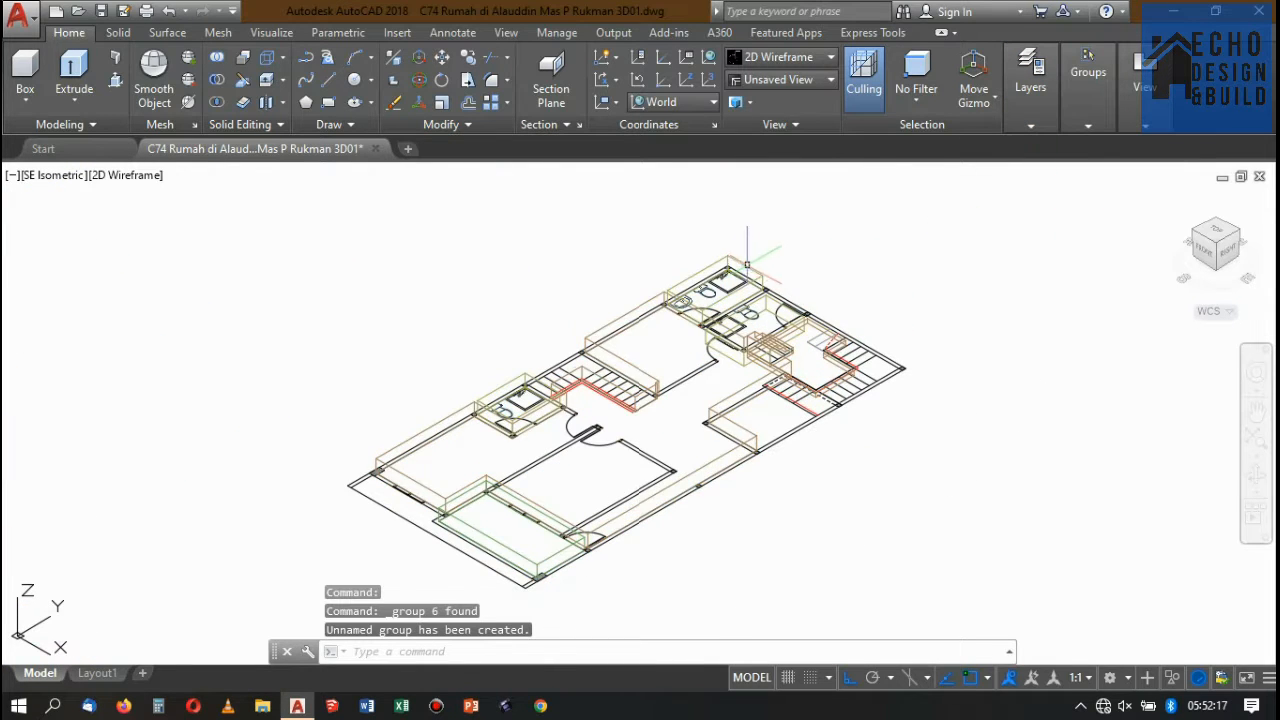
click(746, 264)
scroll(857, 271, down, 8)
scroll(582, 187, up, 3)
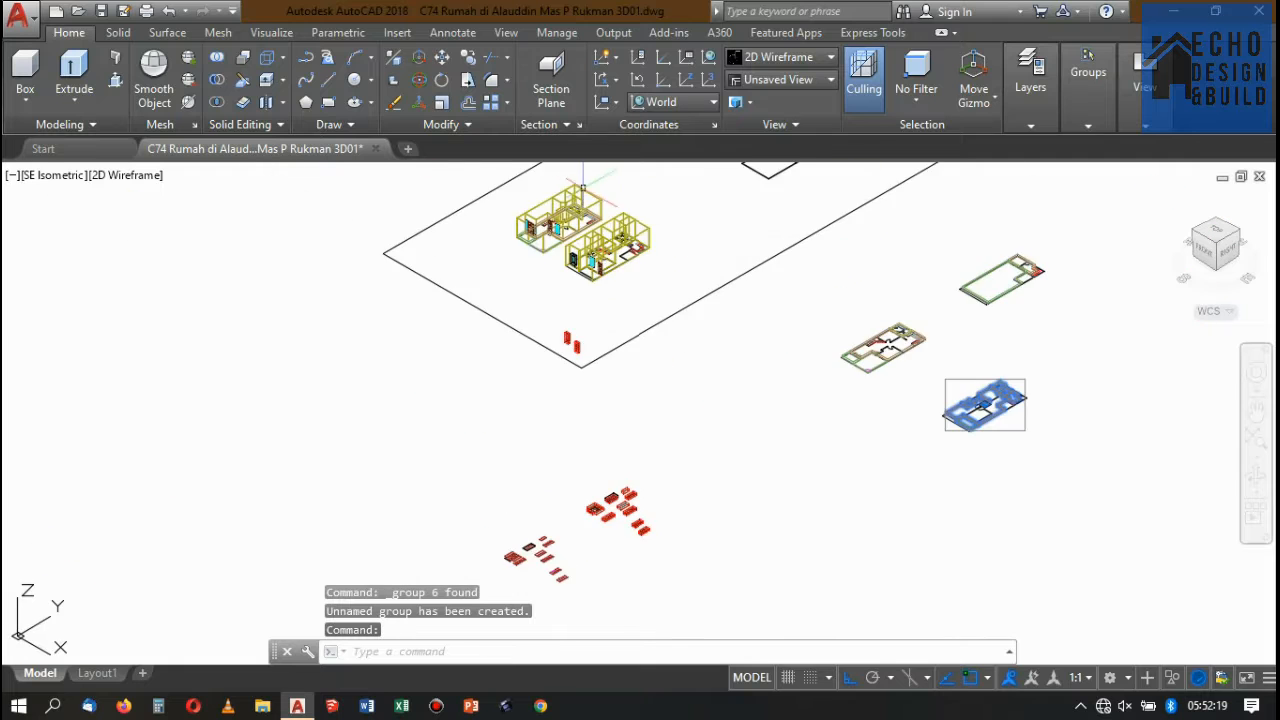
scroll(582, 187, up, 8)
scroll(600, 265, down, 10)
scroll(870, 330, up, 4)
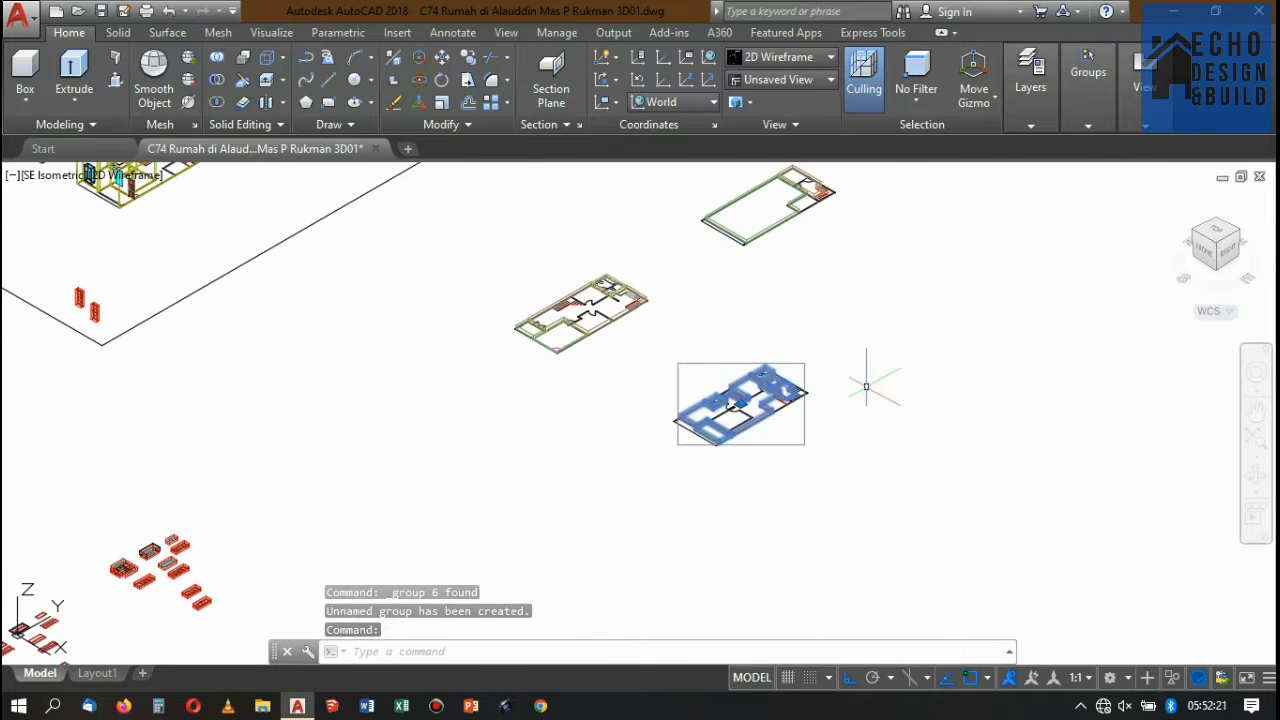
scroll(750, 434, up, 4)
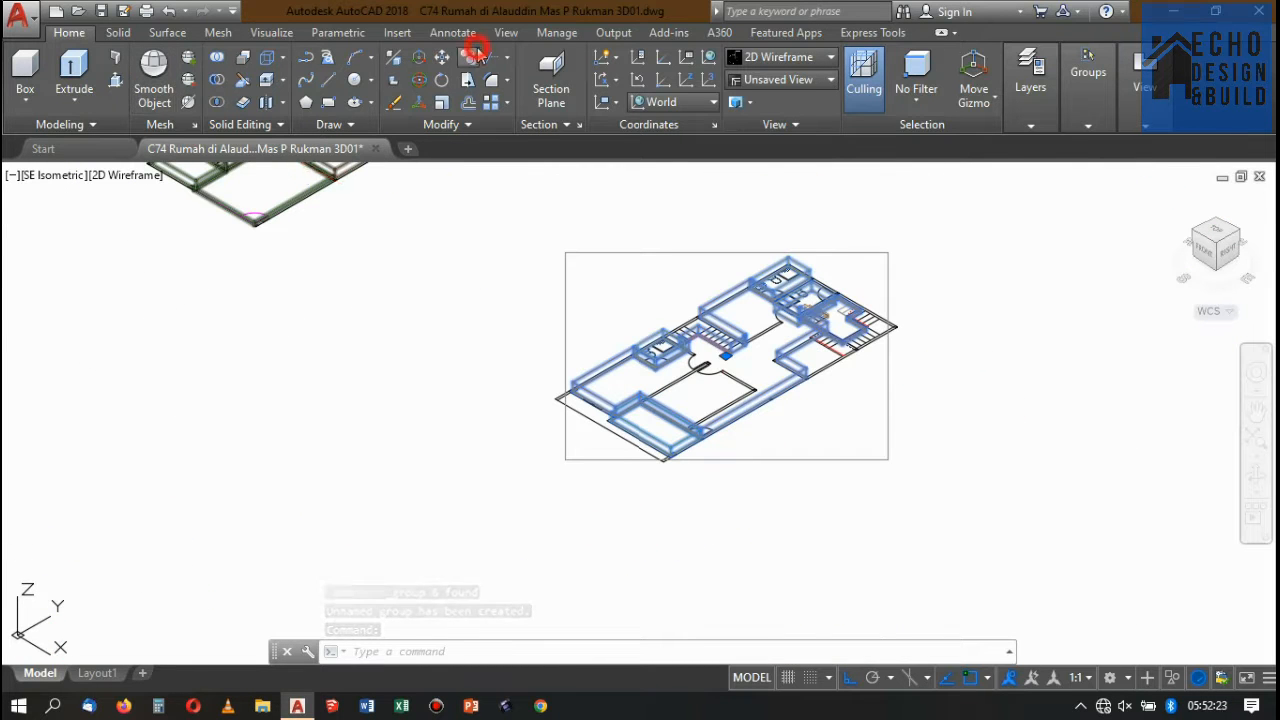
click(476, 54)
scroll(585, 385, up, 8)
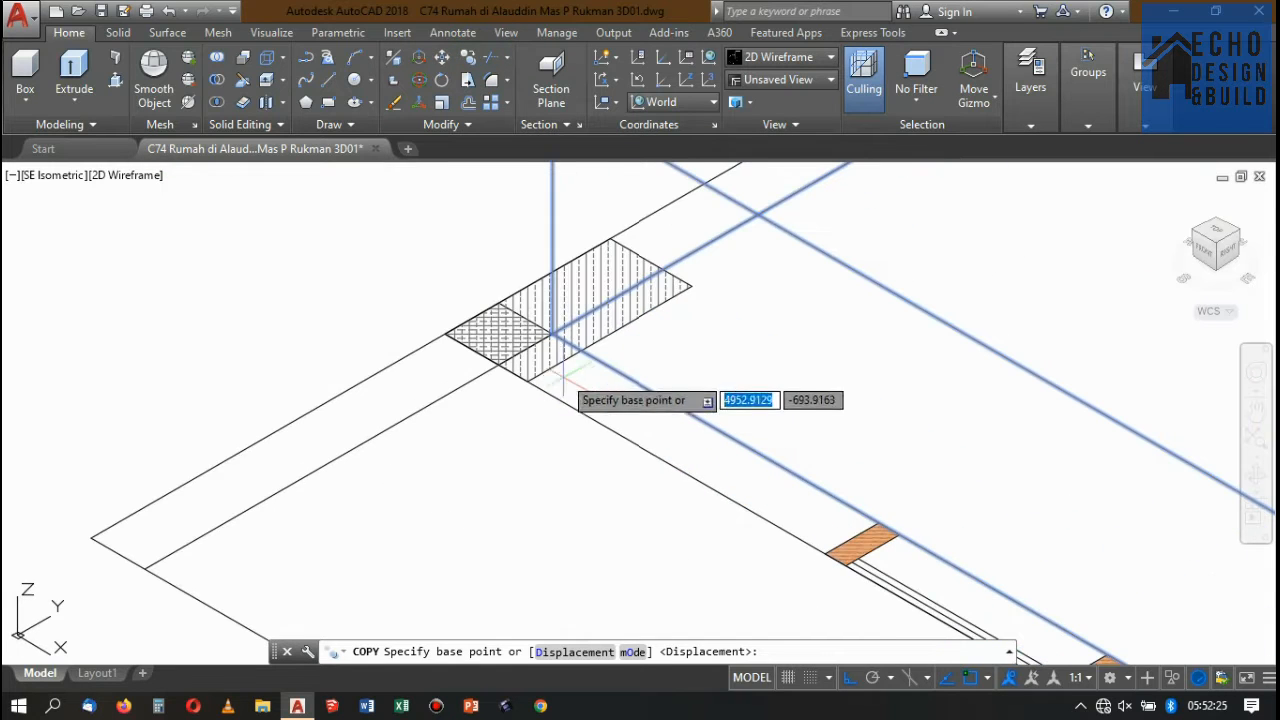
scroll(553, 332, down, 10)
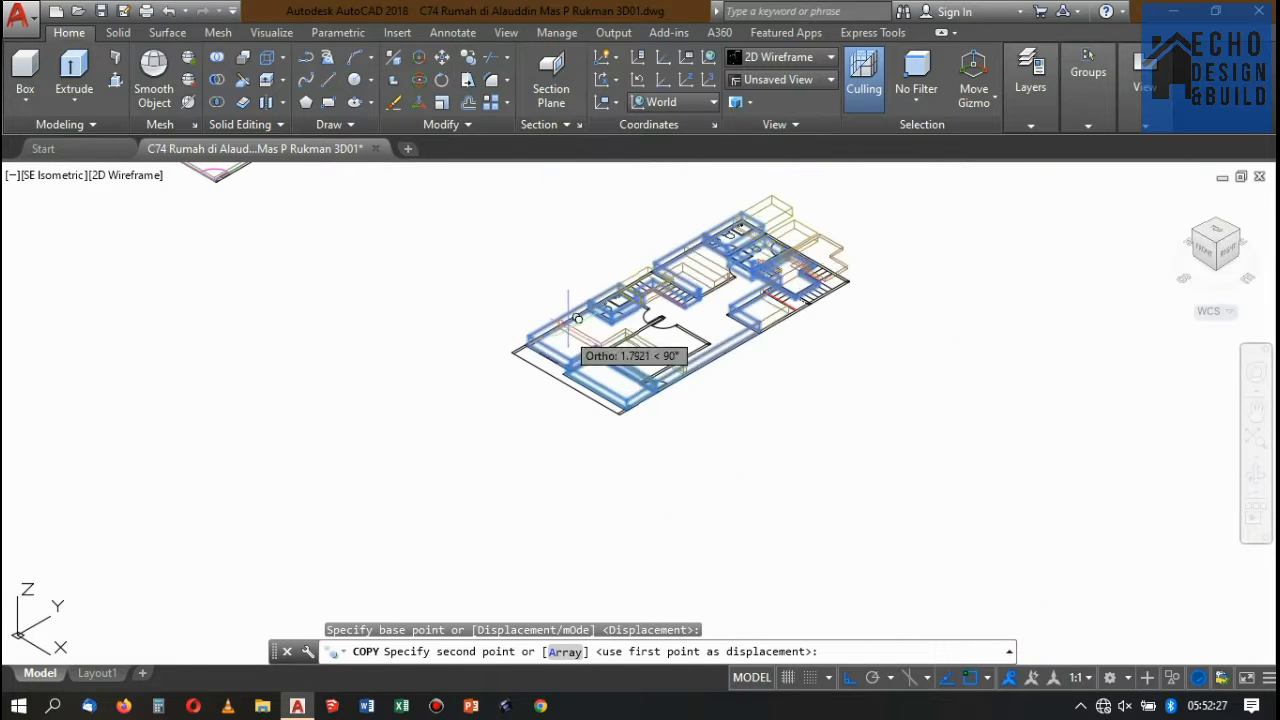
key(Escape)
- Move the grouped slabs from the main floor slab's upper front corner to the matching front column's inner corner in the second walled house
scroll(545, 295, up, 6)
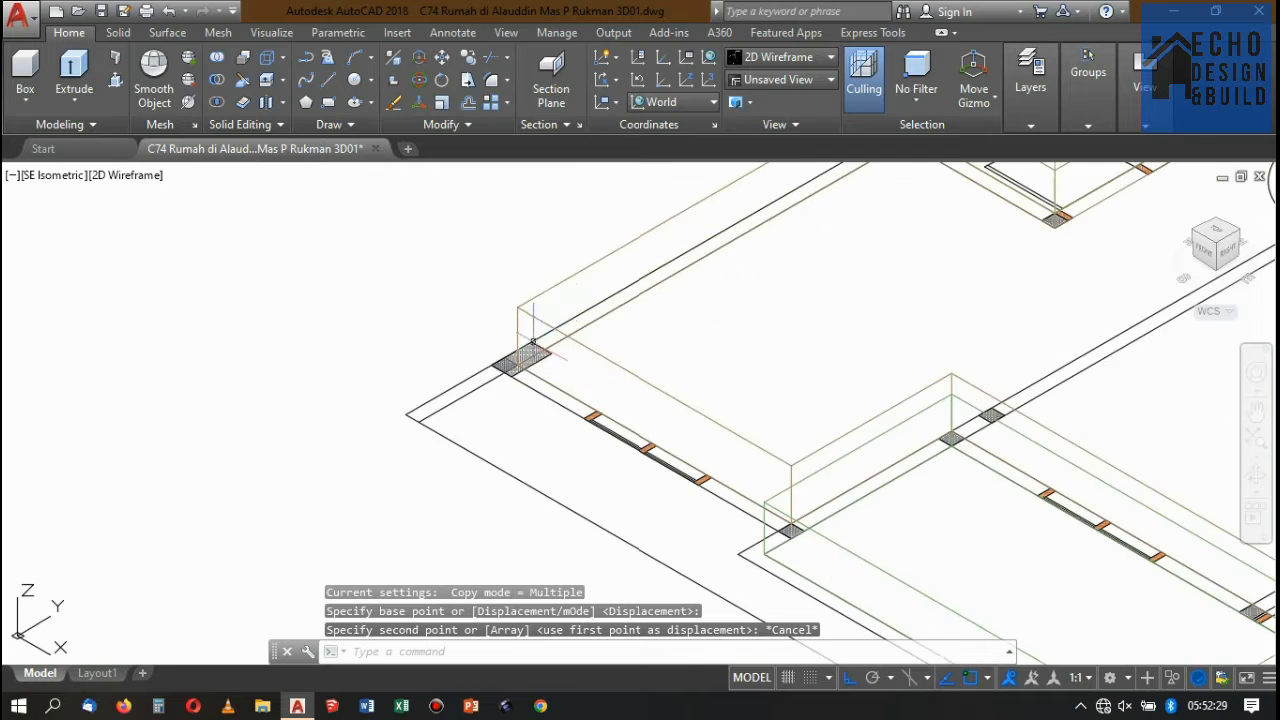
click(543, 297)
click(474, 222)
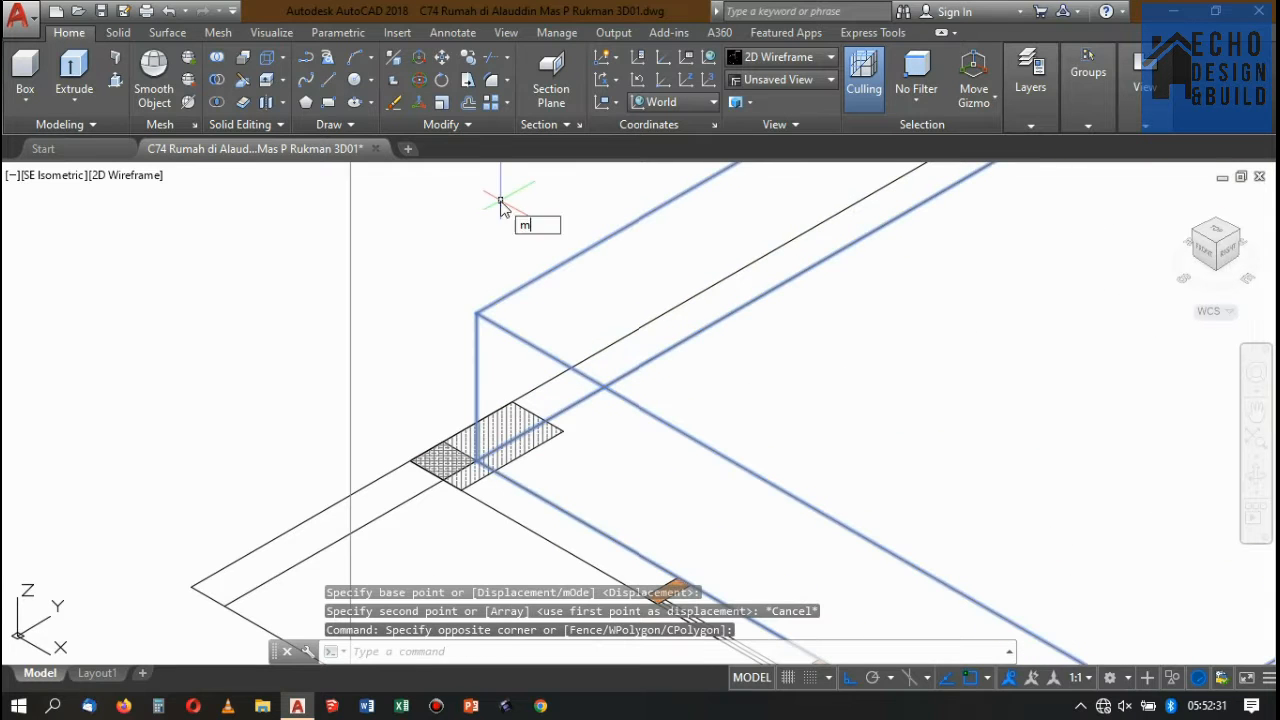
key(Return)
click(475, 314)
scroll(500, 298, down, 8)
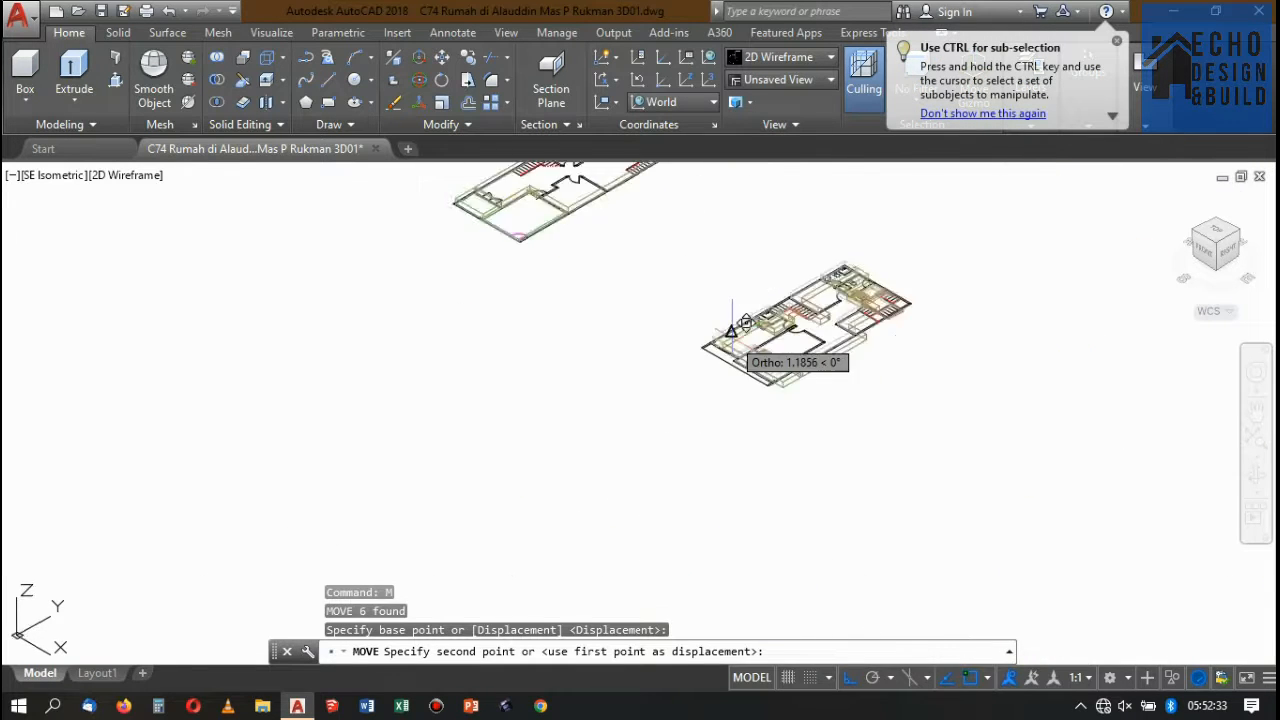
scroll(745, 325, up, 10)
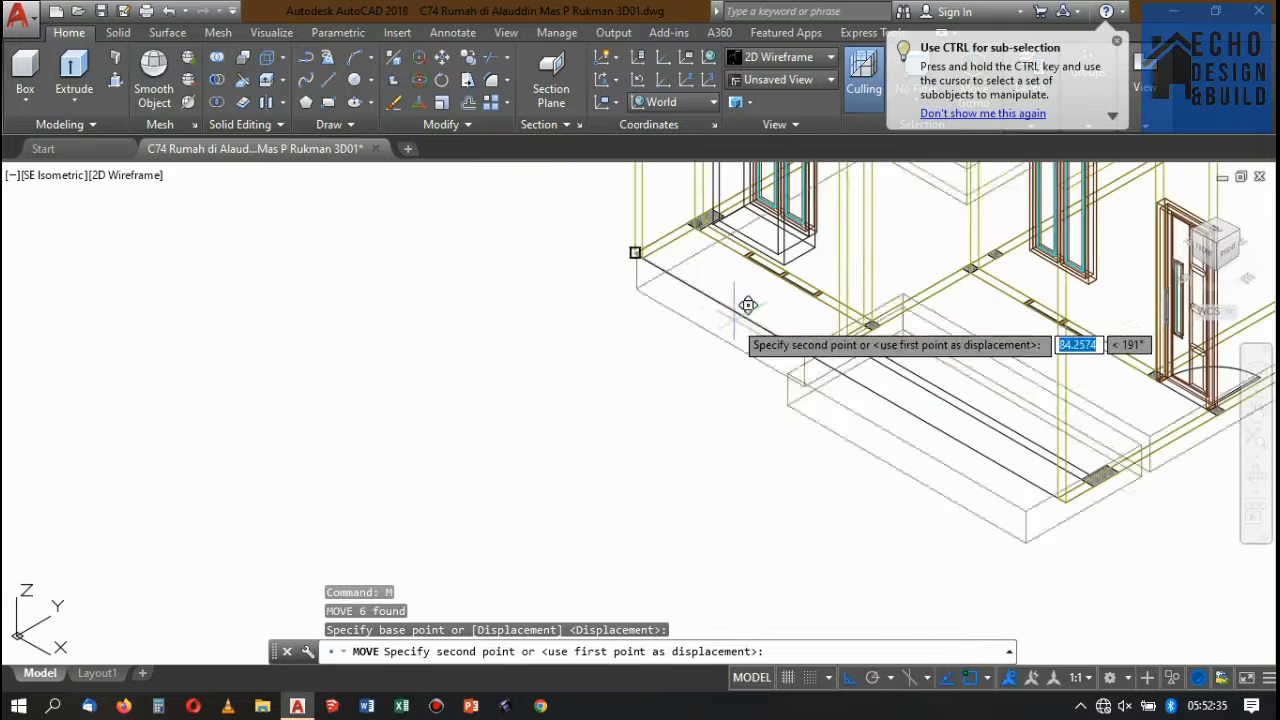
scroll(748, 304, up, 5)
scroll(680, 190, up, 3)
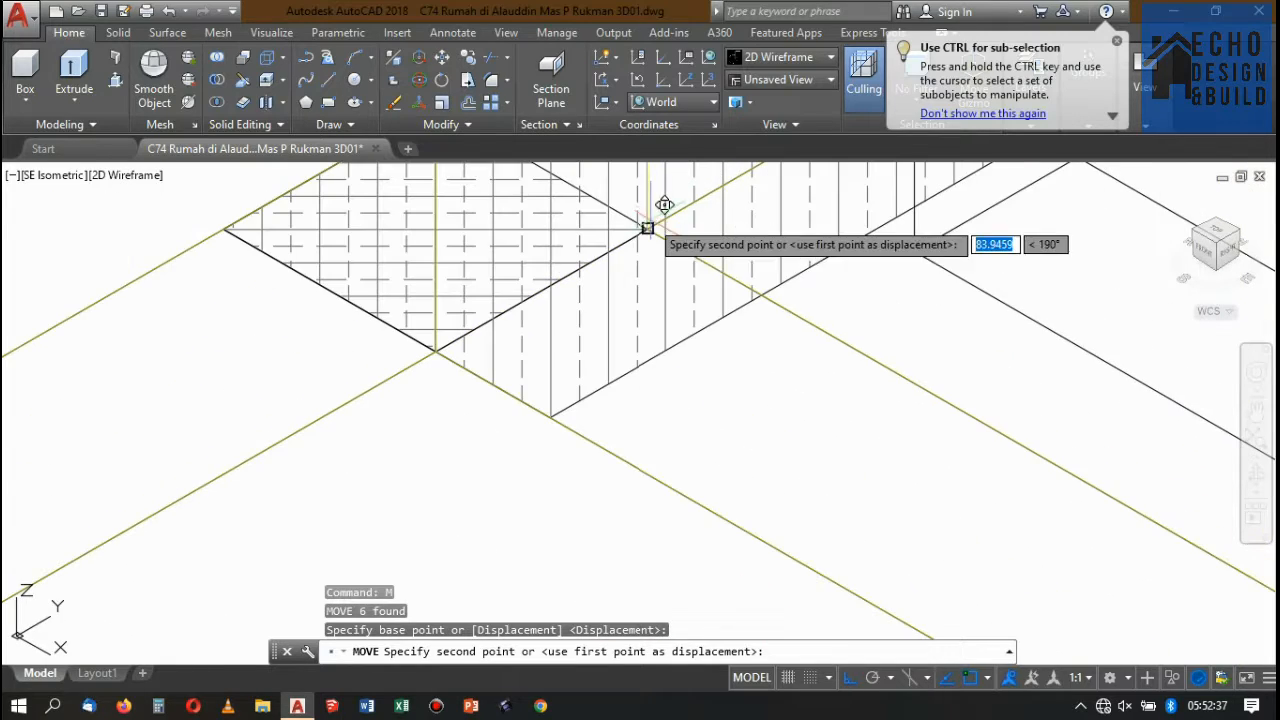
click(655, 203)
- Set the visual style to Conceptual and examine how the terrace slab meets the walls at the house front
scroll(560, 250, down, 8)
scroll(546, 333, down, 4)
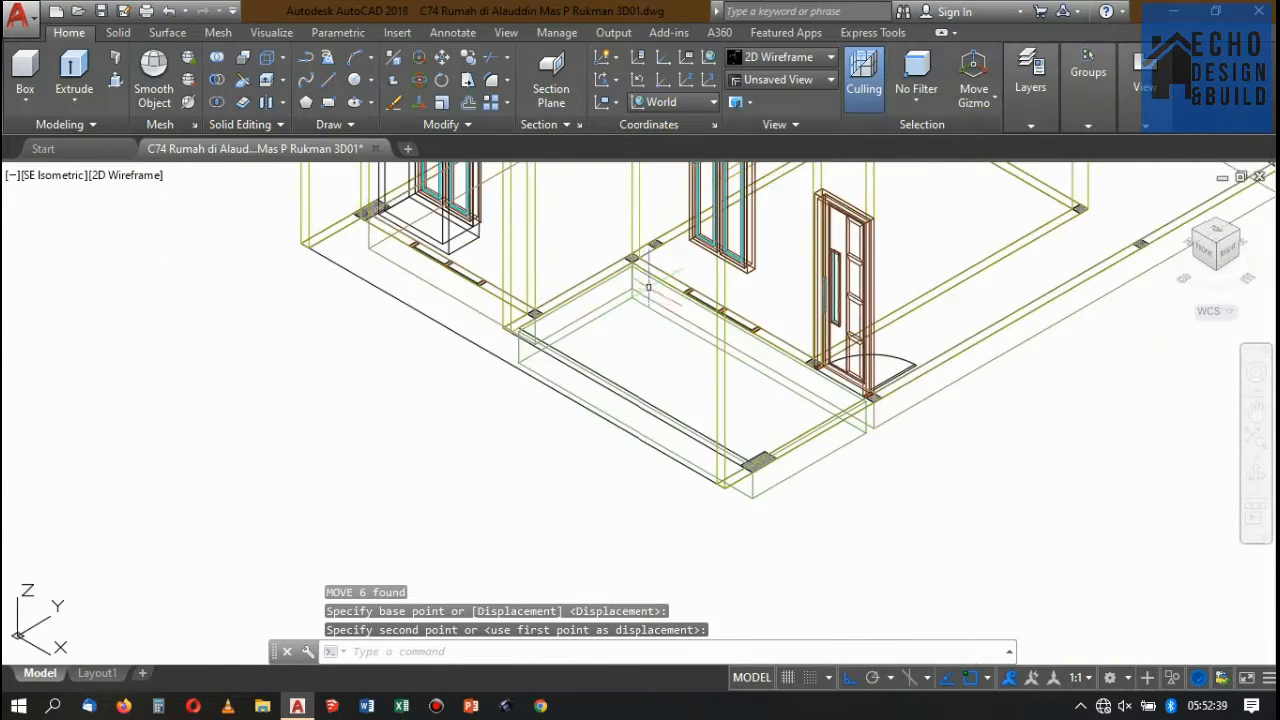
click(790, 57)
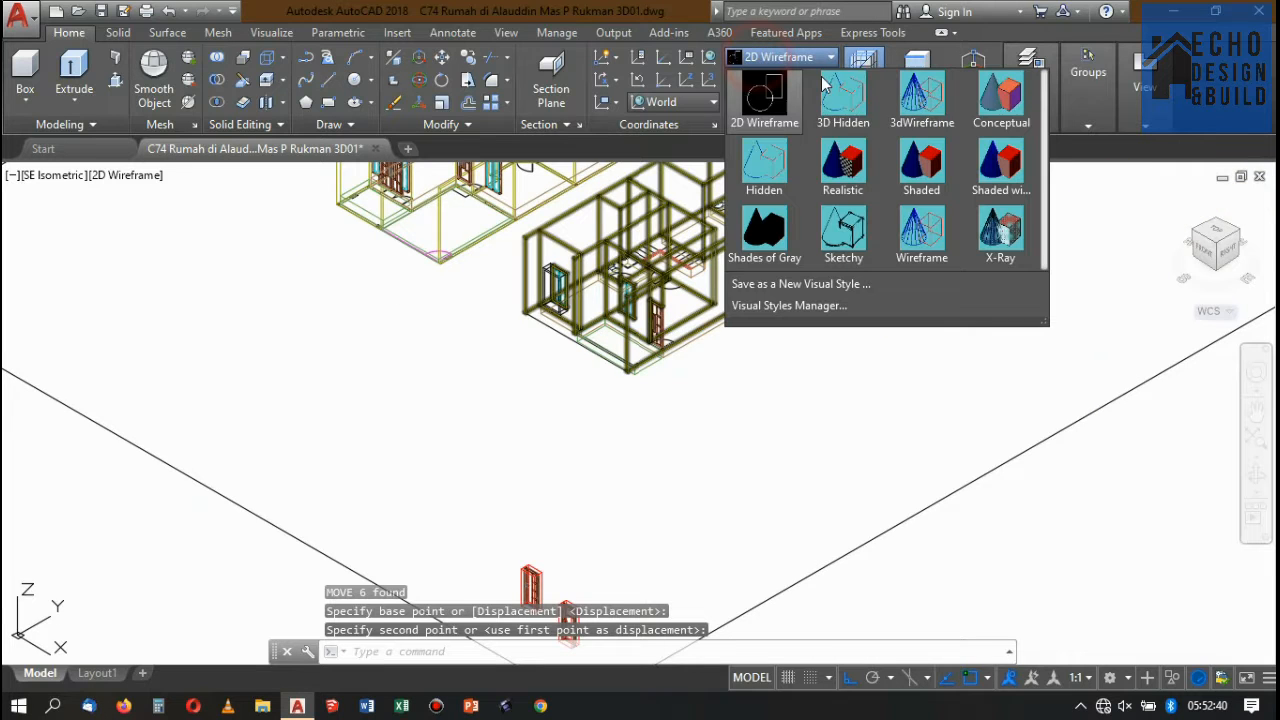
click(990, 97)
scroll(612, 365, up, 5)
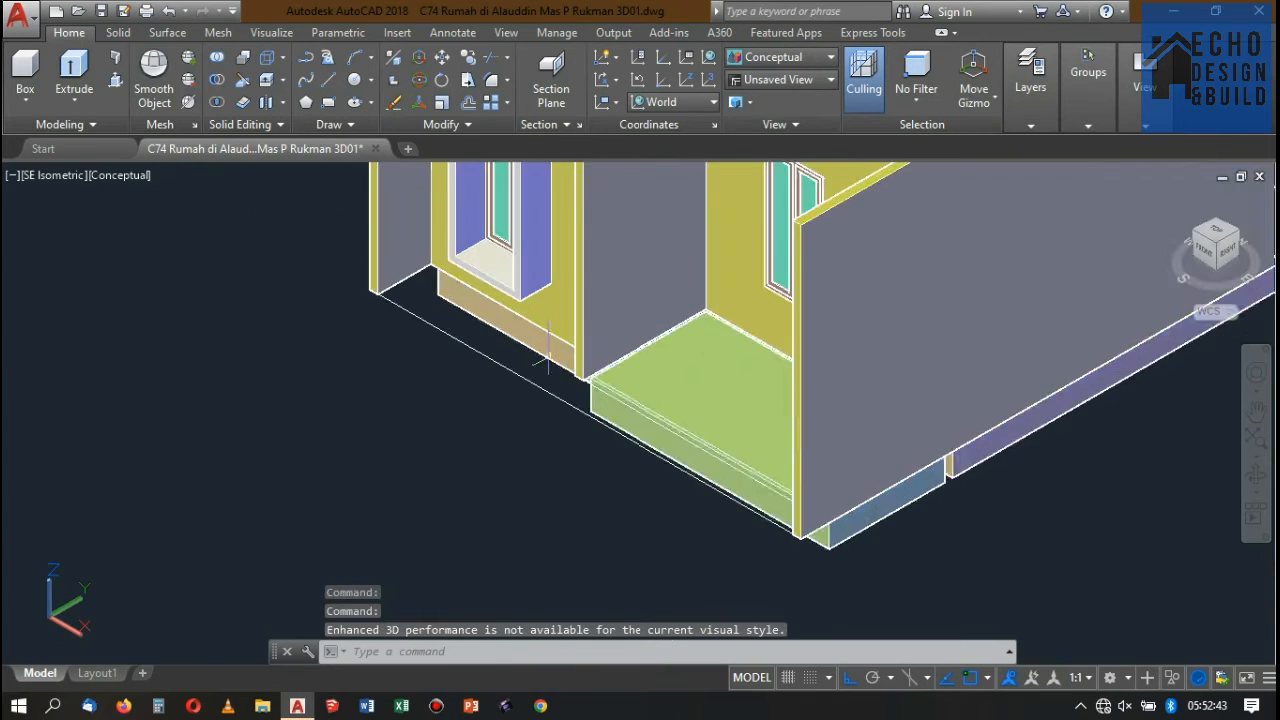
scroll(613, 367, up, 6)
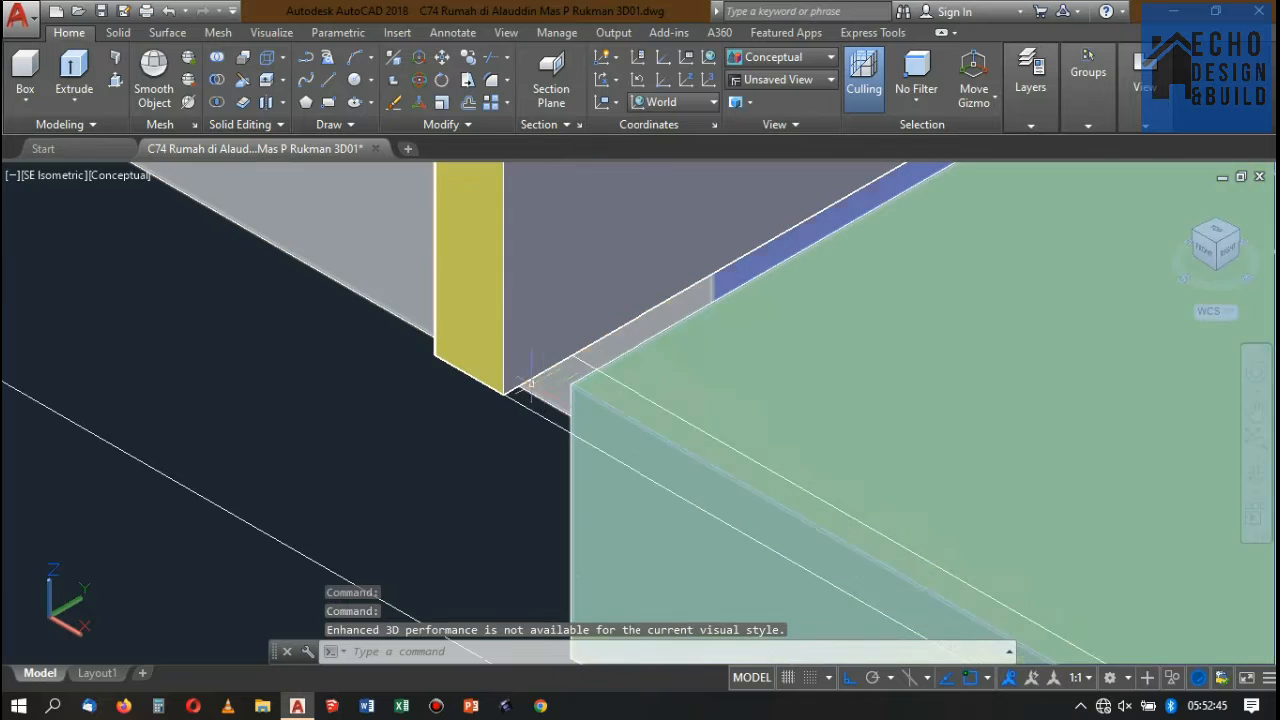
- Inspect the second walled house's front corner for gaps between the terrace slab, the main floor slab and the wall ends
scroll(603, 397, down, 5)
scroll(580, 370, up, 4)
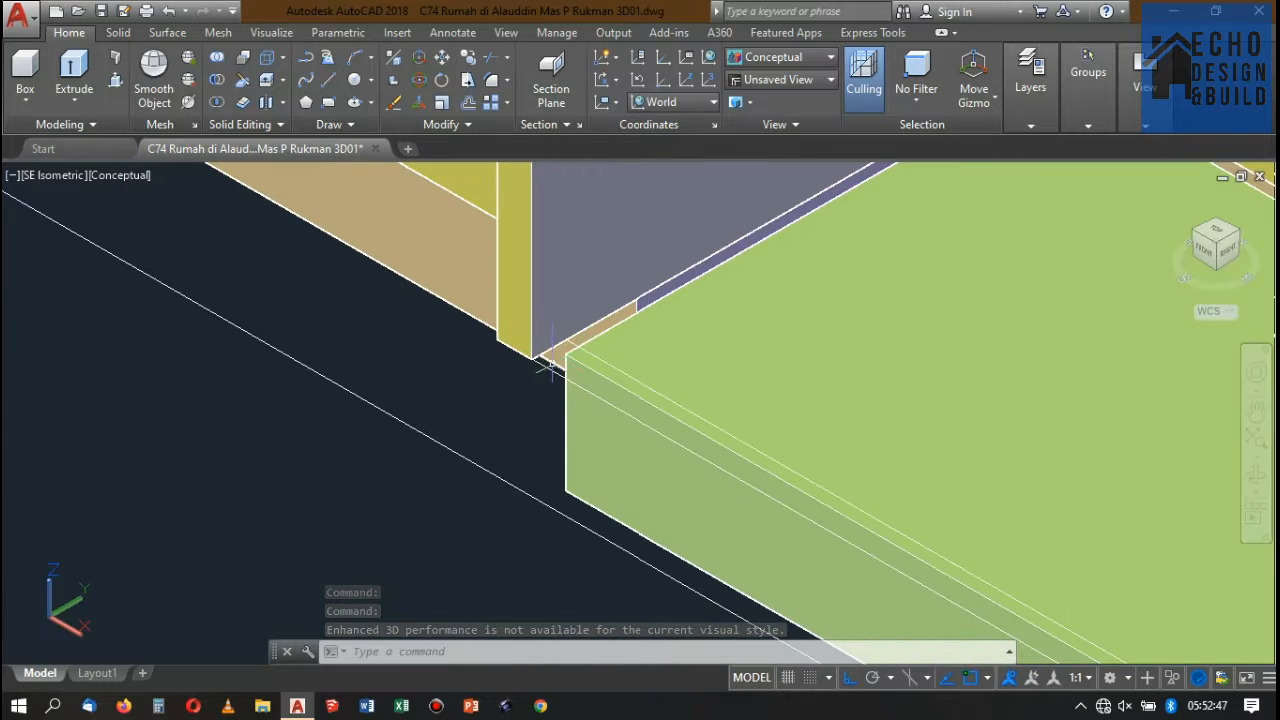
scroll(563, 343, down, 4)
scroll(563, 343, down, 8)
scroll(570, 390, up, 2)
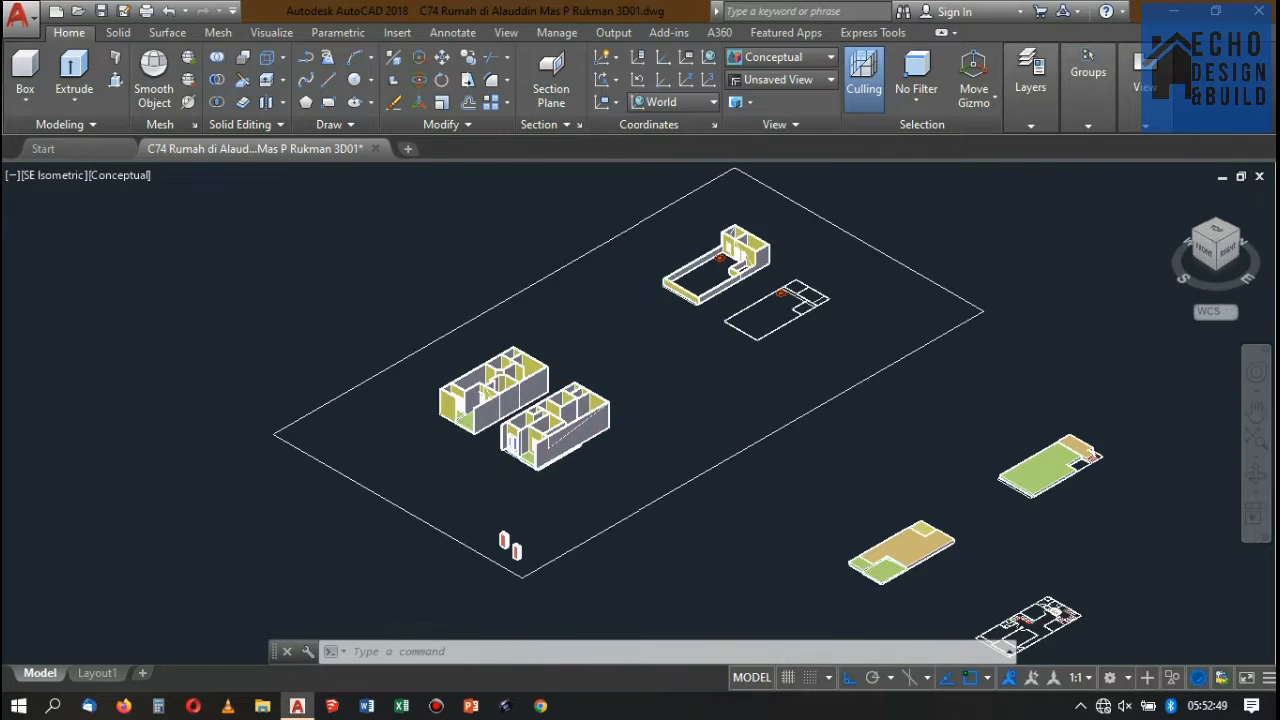
scroll(590, 393, down, 1)
scroll(676, 293, up, 6)
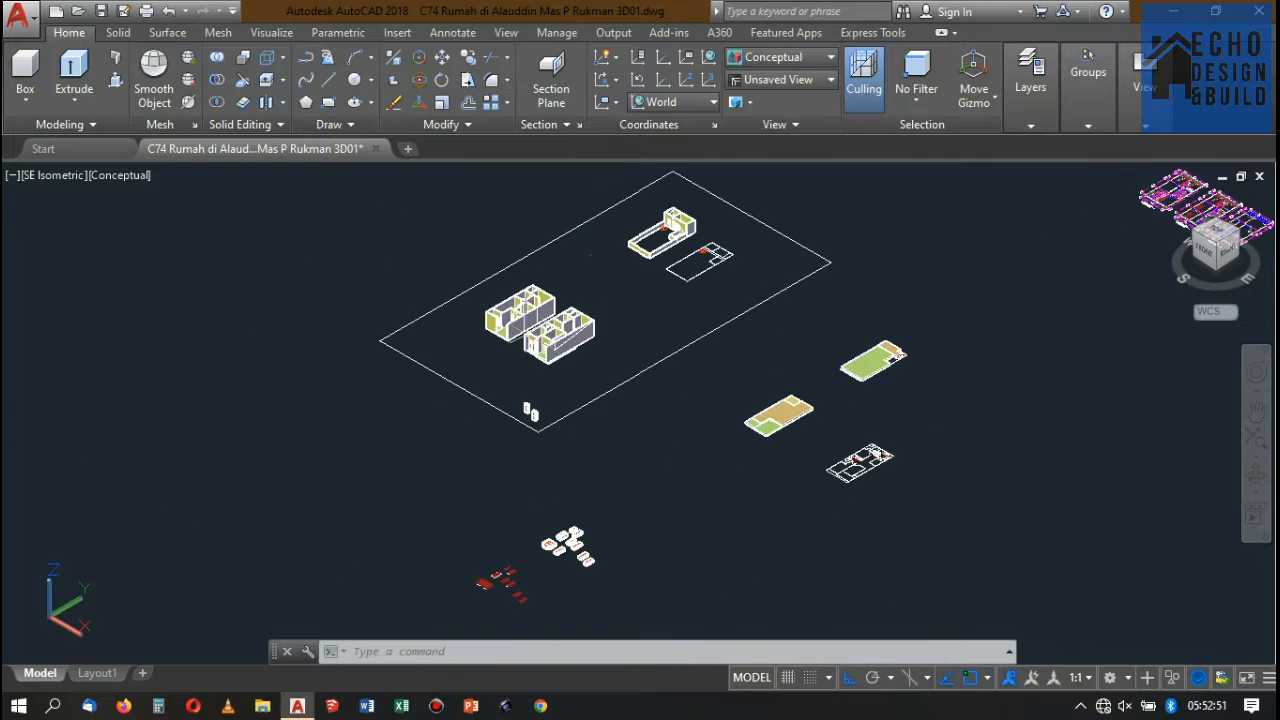
scroll(650, 285, up, 2)
scroll(600, 300, down, 5)
scroll(510, 338, up, 7)
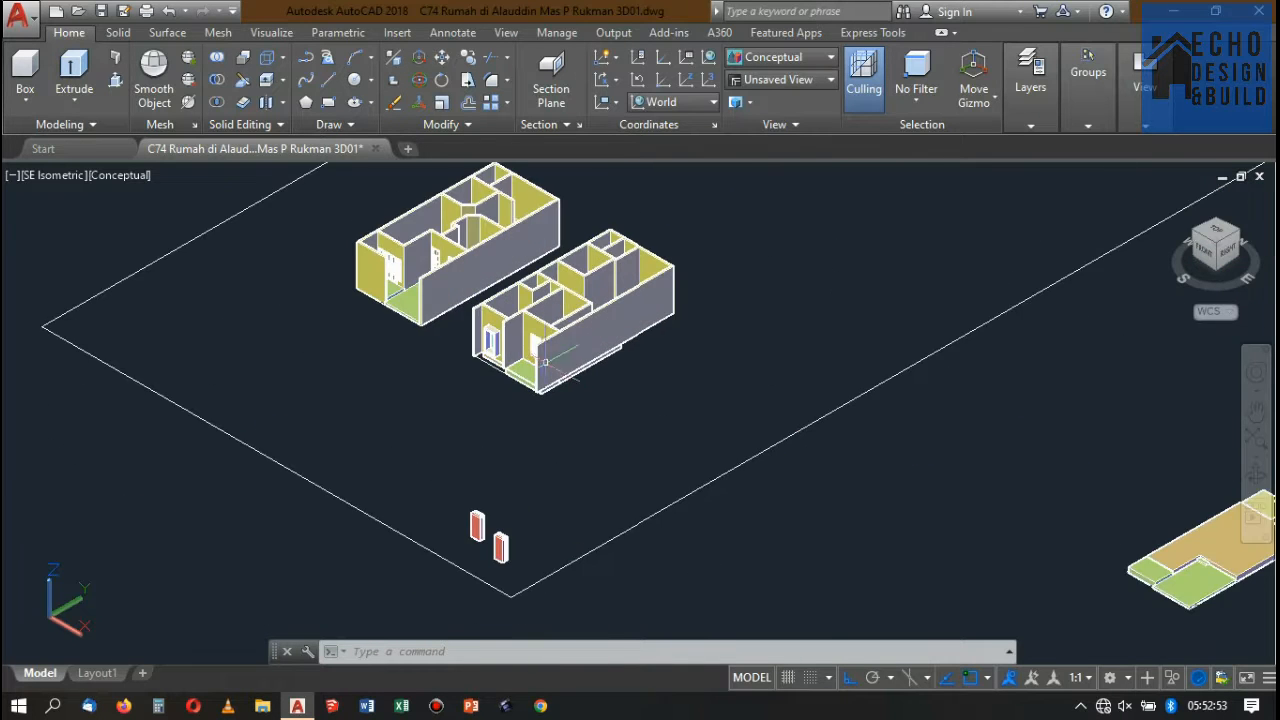
scroll(492, 309, down, 4)
scroll(492, 309, up, 9)
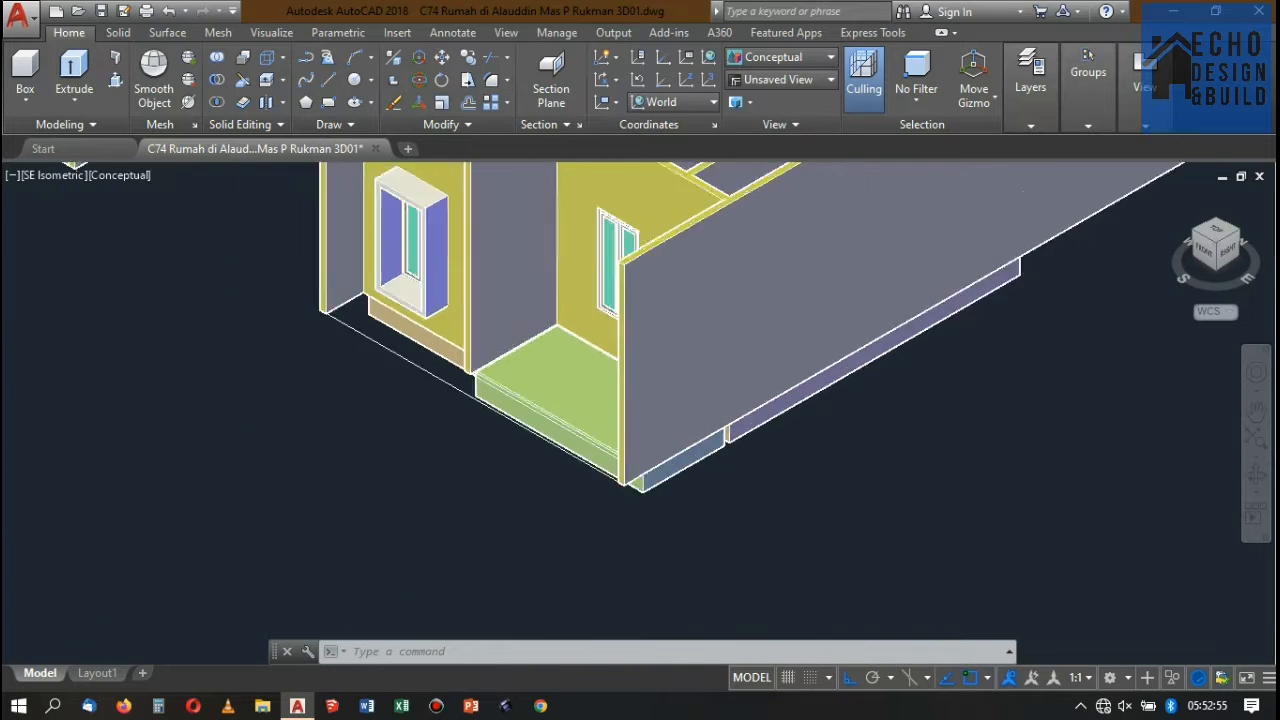
scroll(457, 384, down, 2)
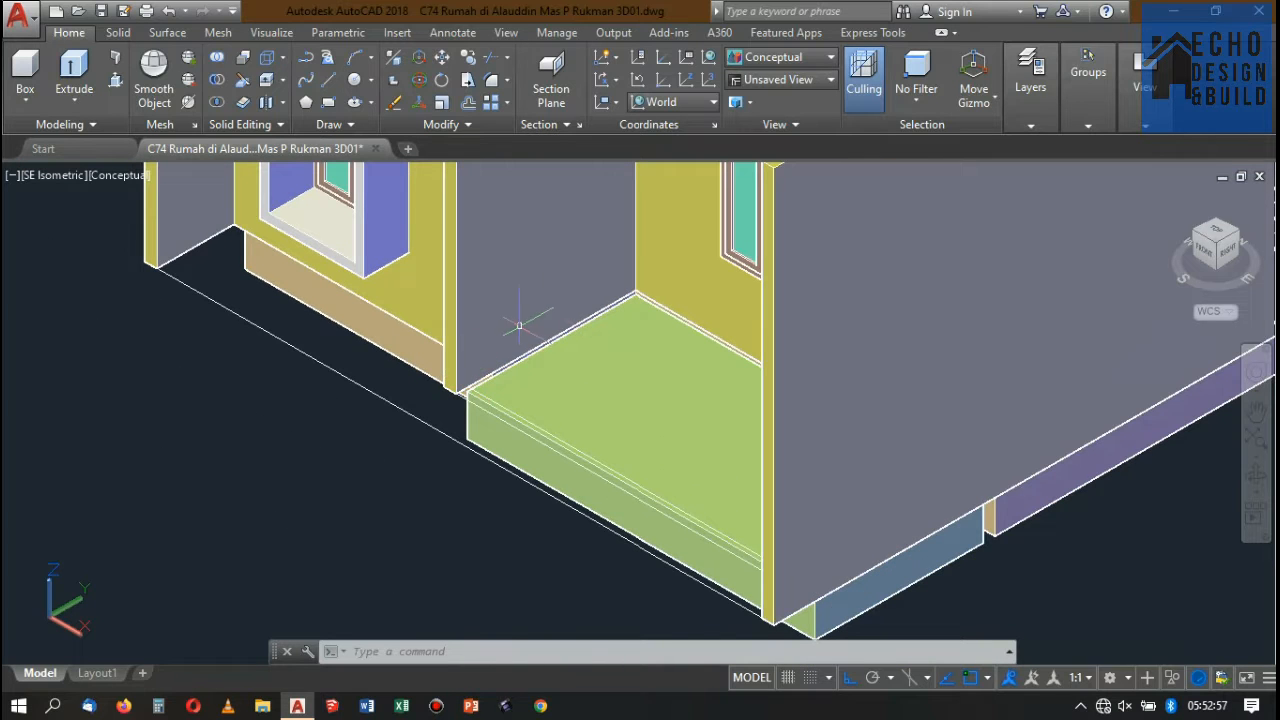
scroll(519, 325, down, 6)
scroll(519, 325, up, 4)
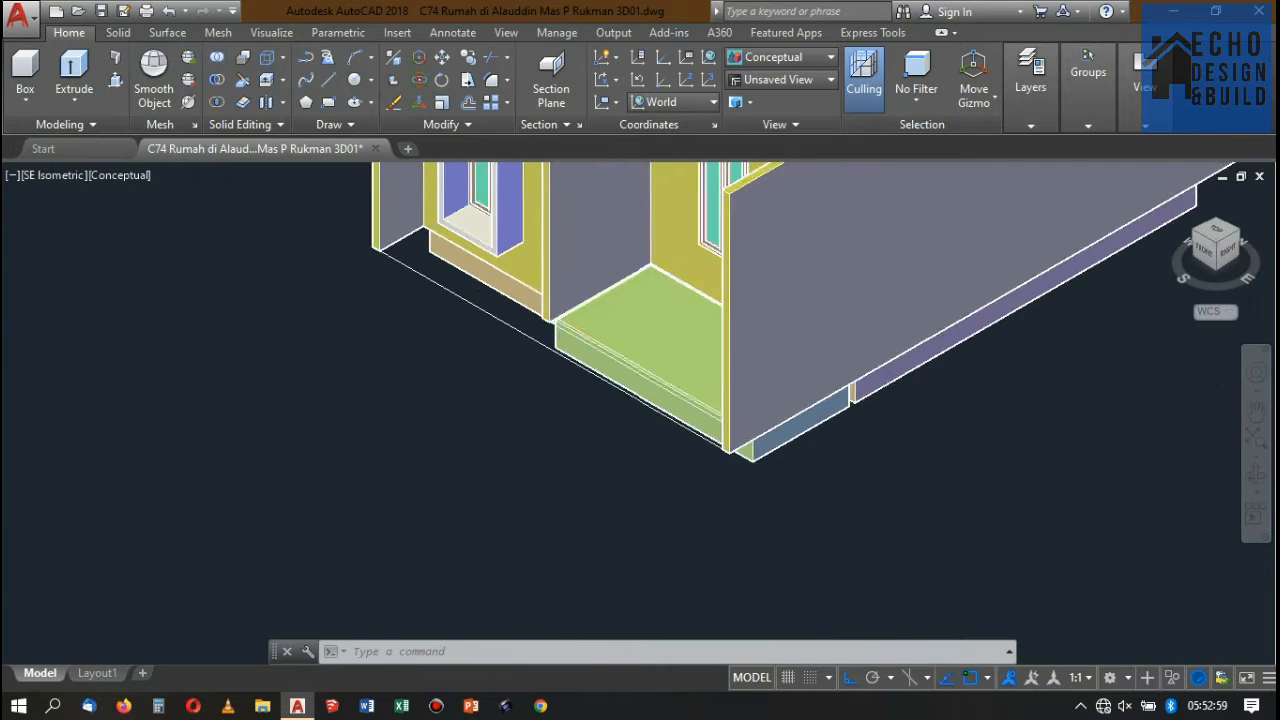
scroll(583, 305, up, 5)
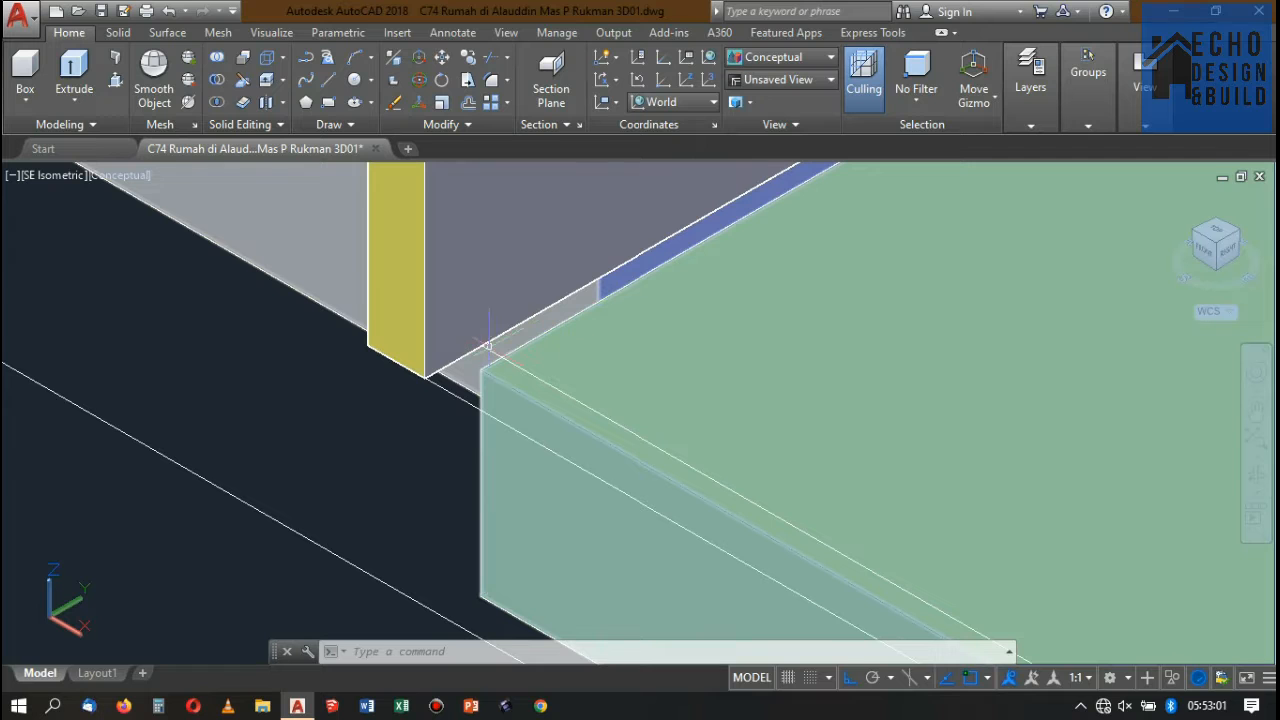
scroll(546, 314, down, 6)
scroll(548, 197, up, 3)
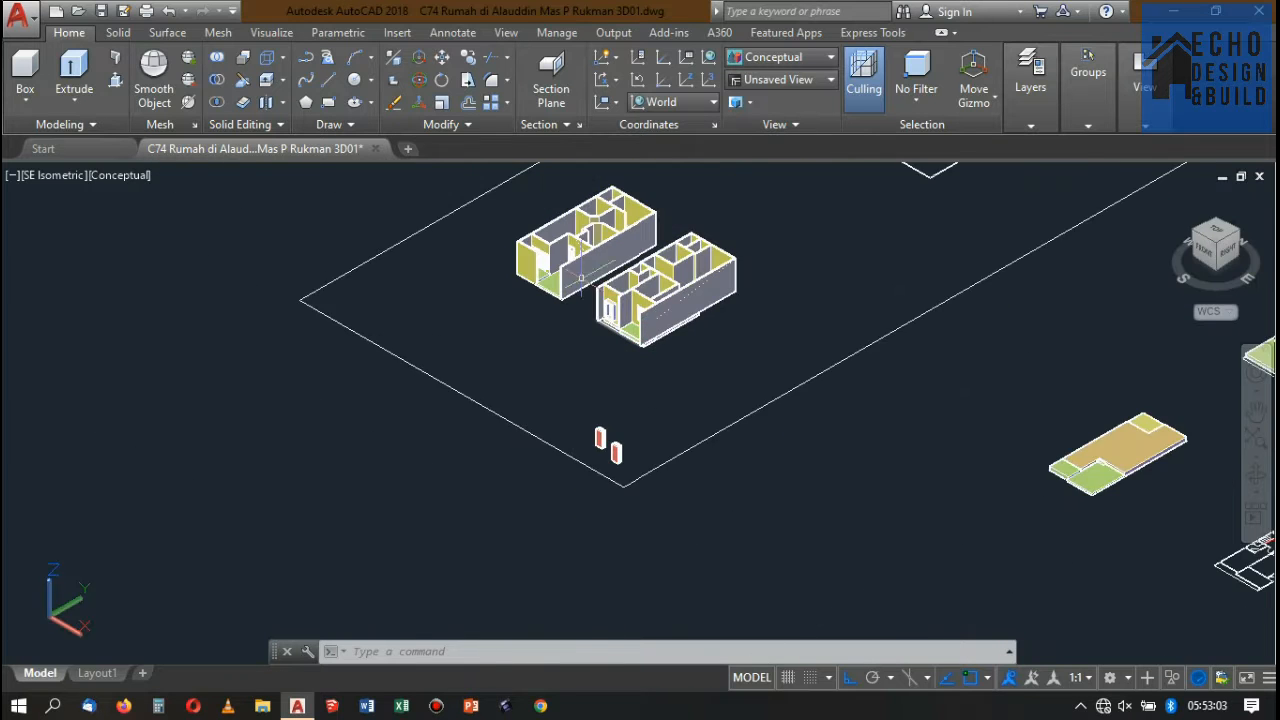
- Compare how the floor slabs sit inside the walls at the fronts of the two neighbouring walled houses
scroll(548, 197, up, 4)
scroll(540, 215, down, 5)
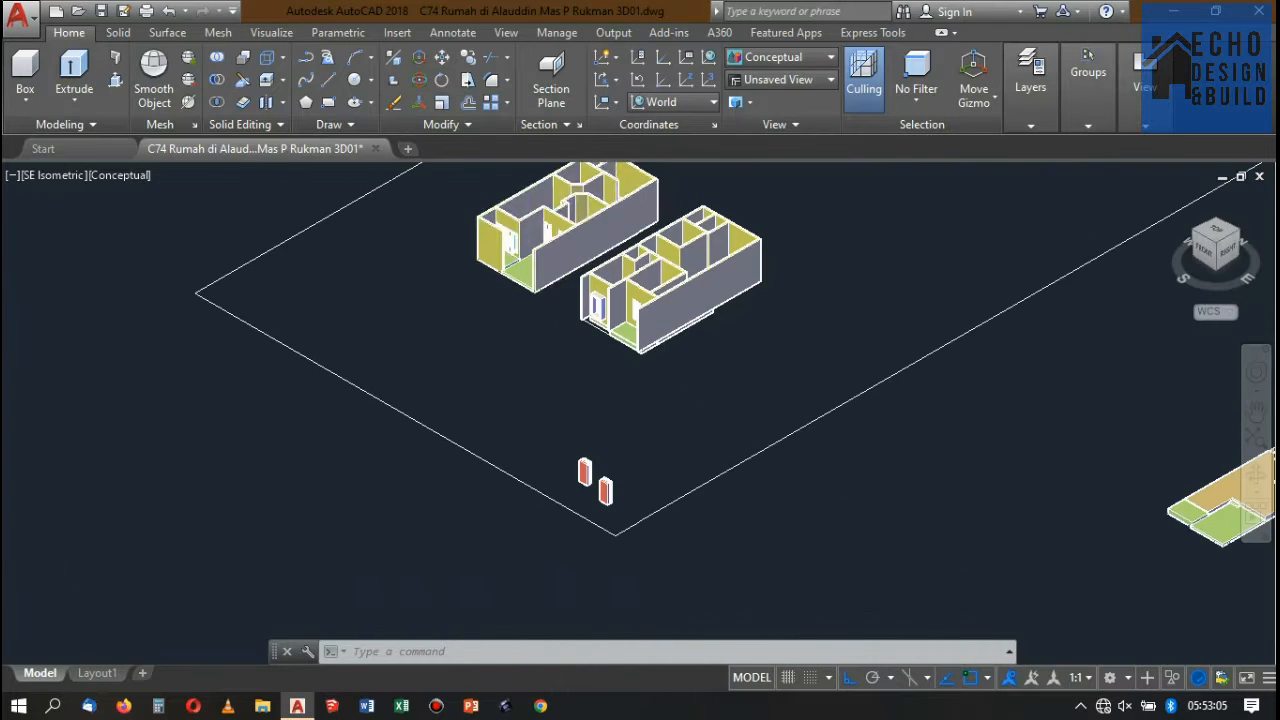
scroll(530, 233, up, 2)
scroll(537, 240, up, 3)
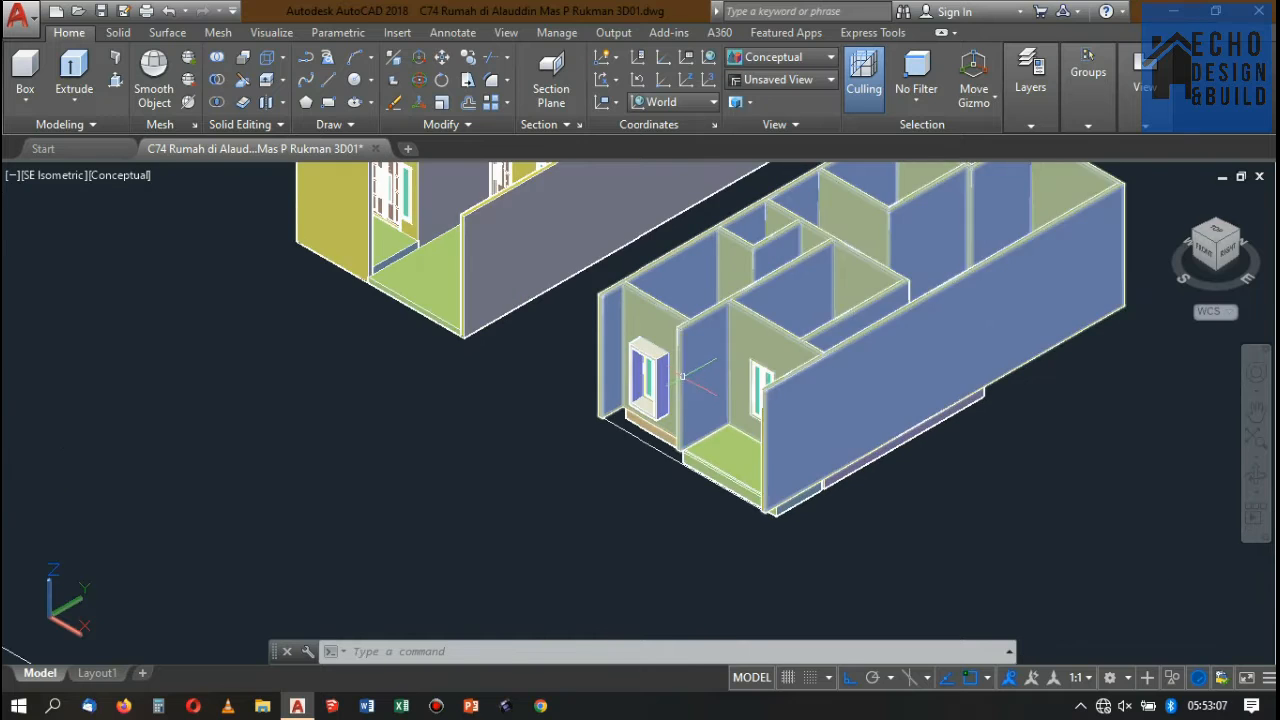
scroll(700, 382, down, 4)
scroll(566, 300, up, 5)
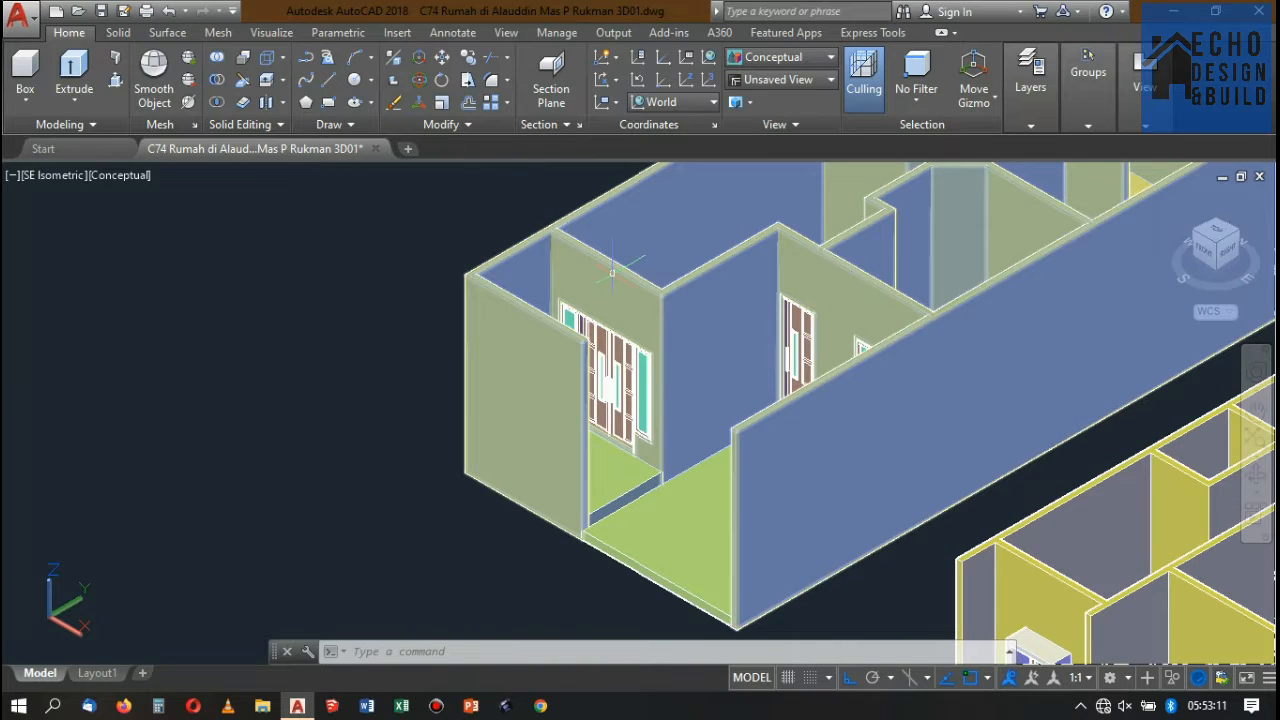
scroll(615, 280, down, 6)
scroll(630, 320, up, 5)
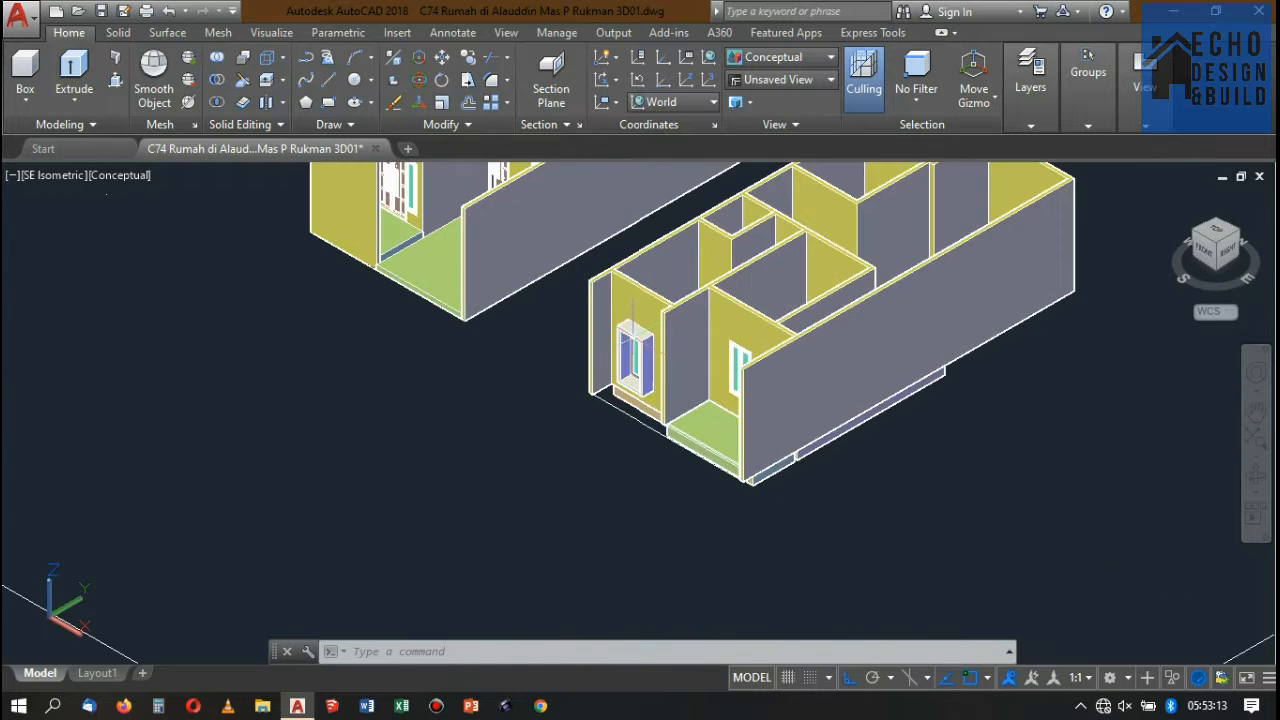
- Look over the whole site layout and the separate slab models and floor plan beside it
scroll(635, 330, down, 7)
scroll(707, 320, up, 3)
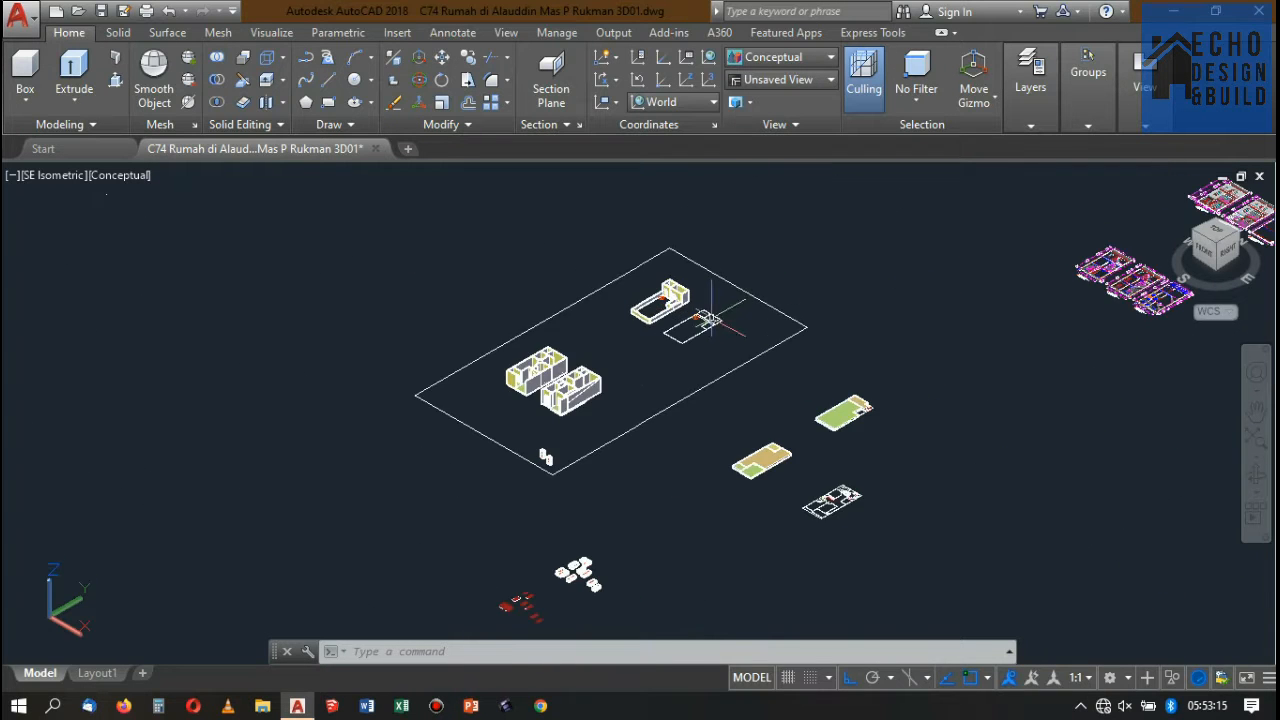
scroll(690, 290, up, 3)
scroll(737, 297, down, 3)
scroll(725, 390, up, 6)
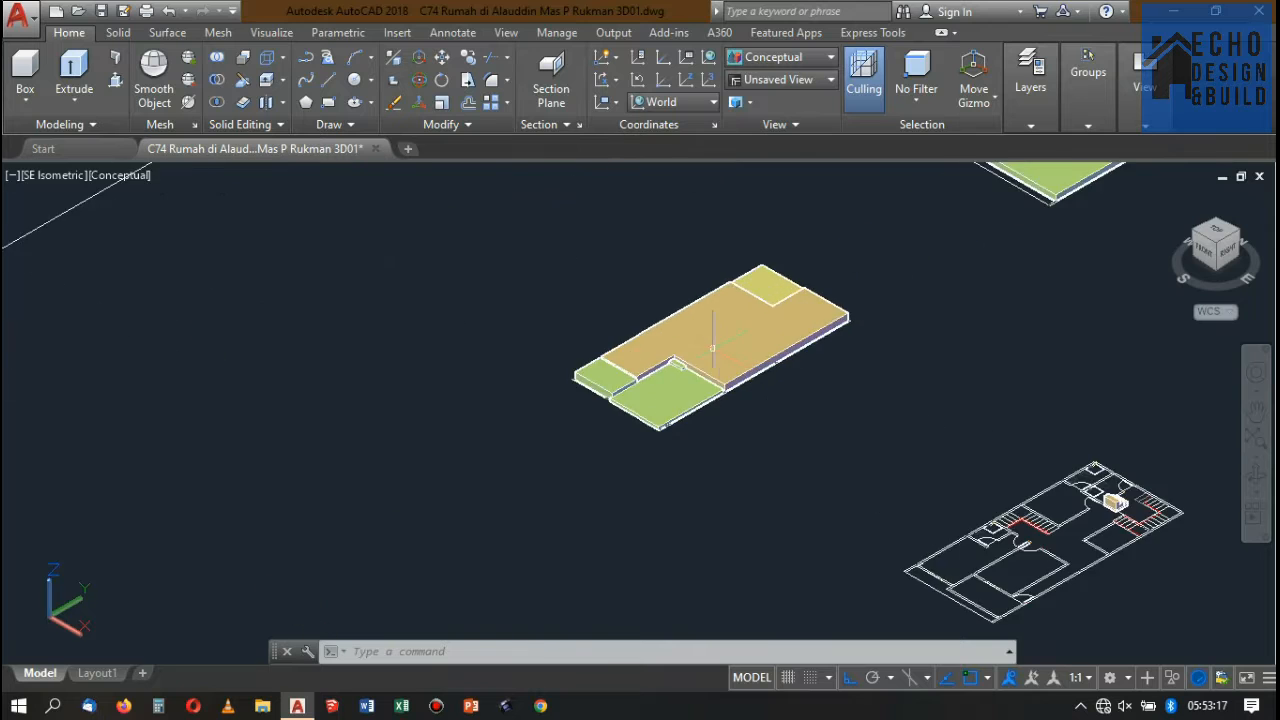
scroll(712, 348, down, 8)
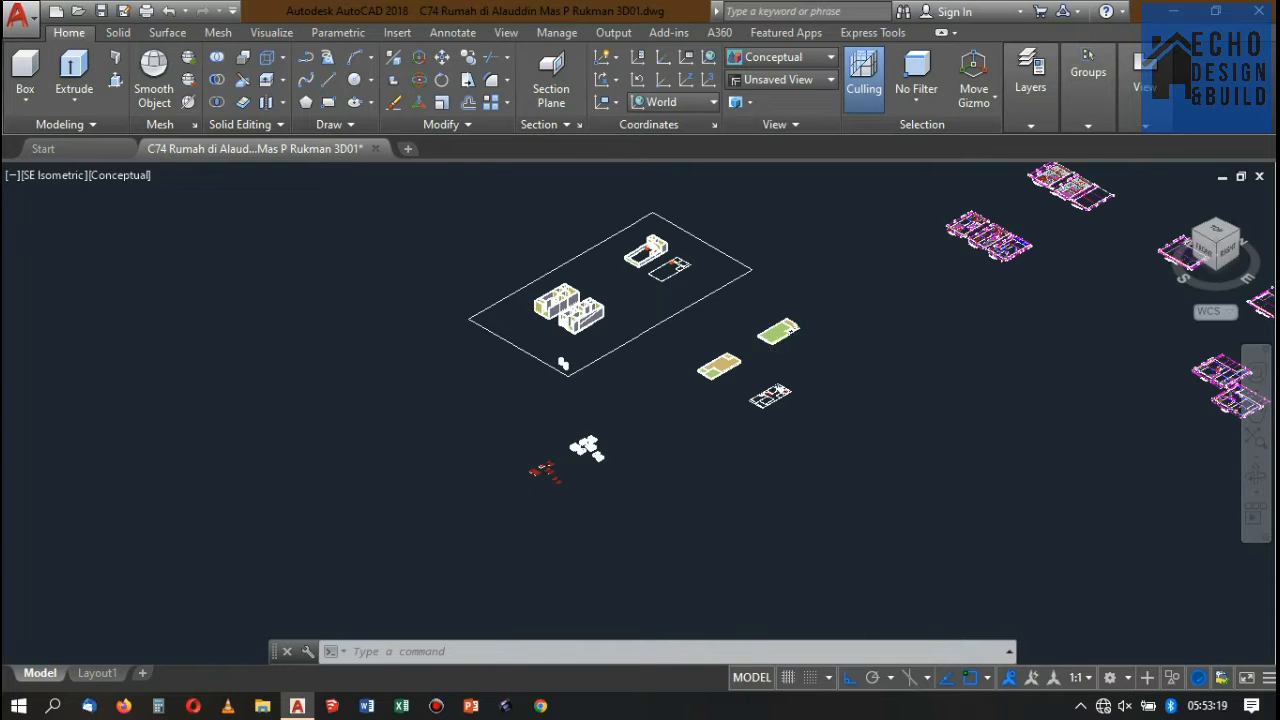
scroll(603, 320, up, 2)
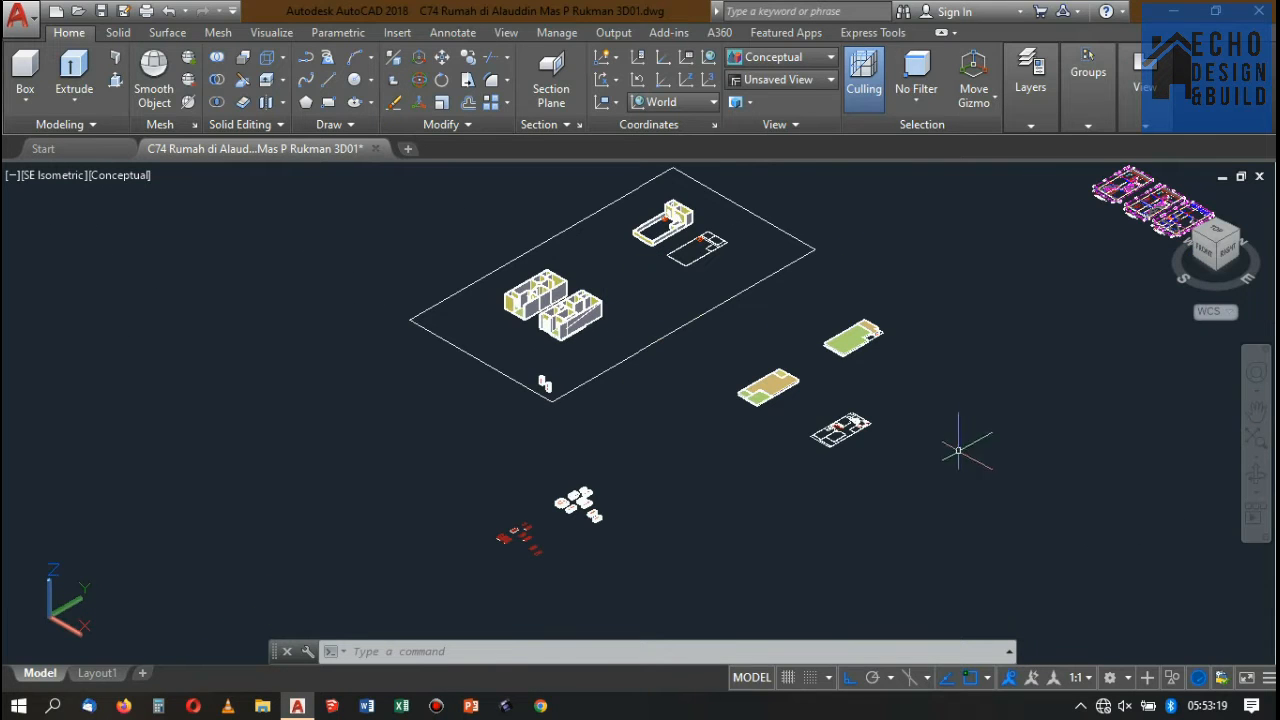
- Undo the visual style changes and the last move of the grouped slabs, restoring them to their floor plan in 2D Wireframe
click(772, 64)
click(760, 100)
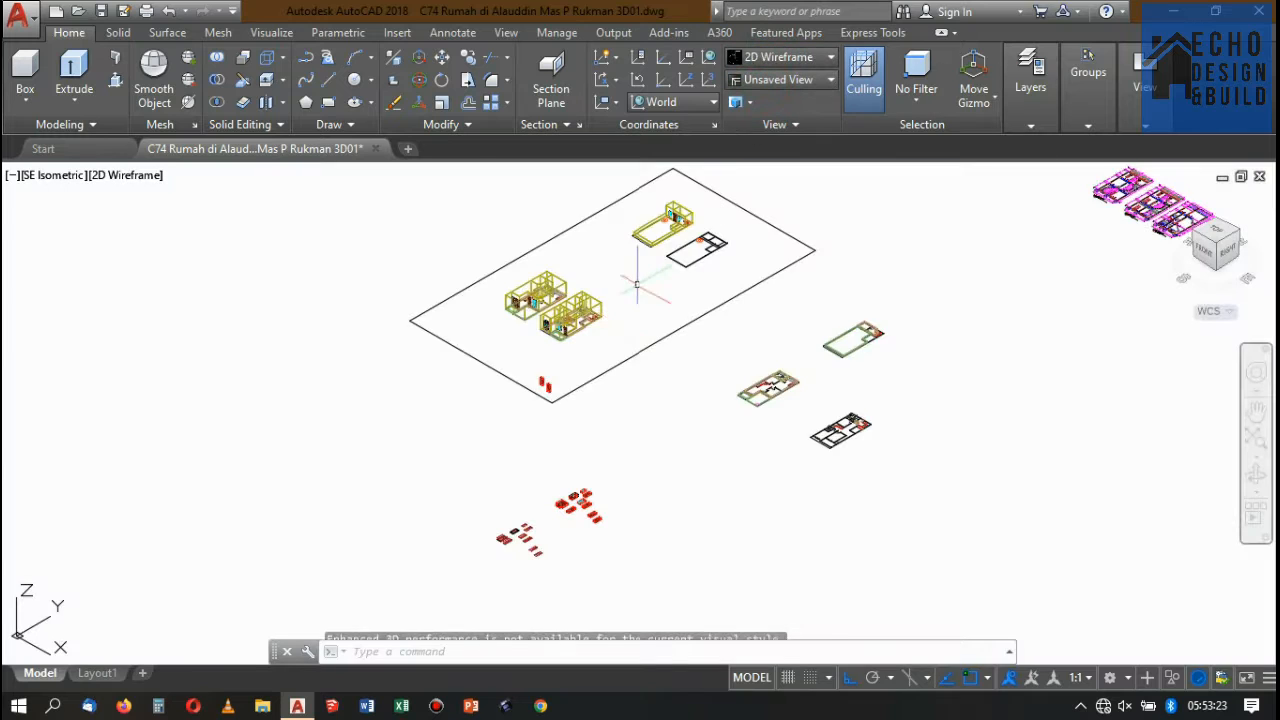
key(ctrl+z)
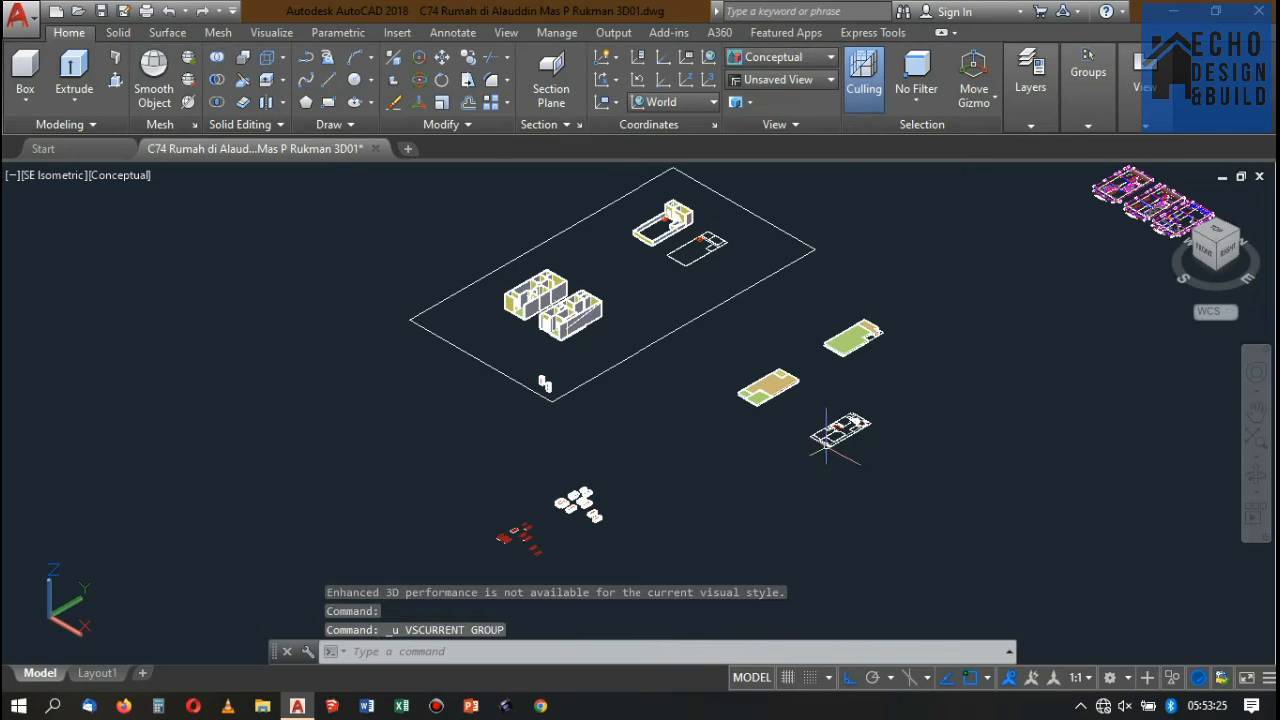
scroll(544, 332, up, 6)
key(ctrl+z)
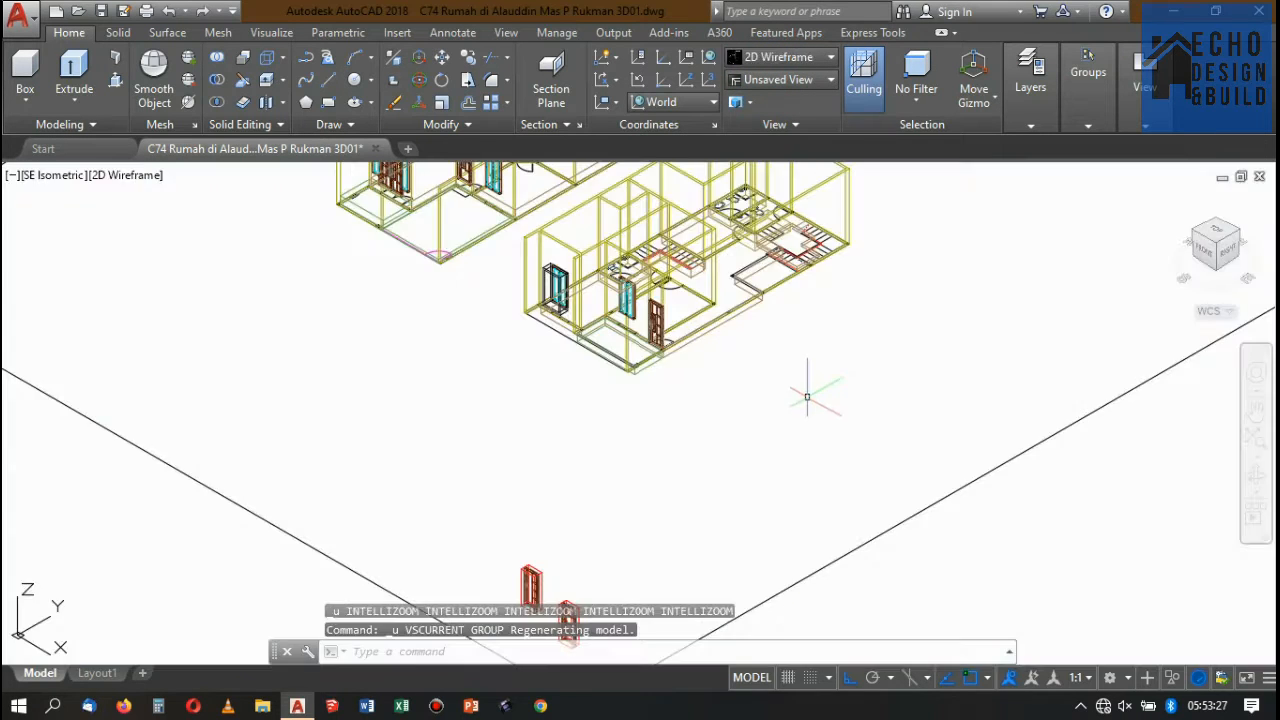
key(ctrl+z)
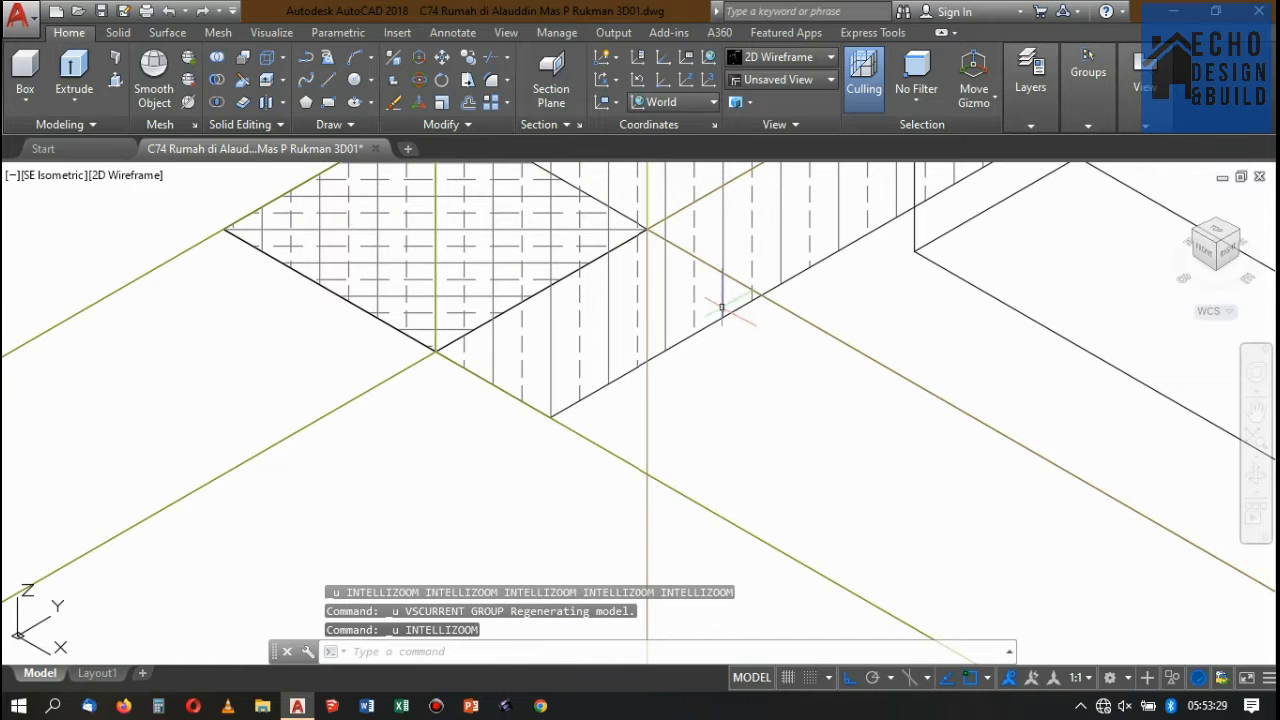
scroll(722, 308, down, 10)
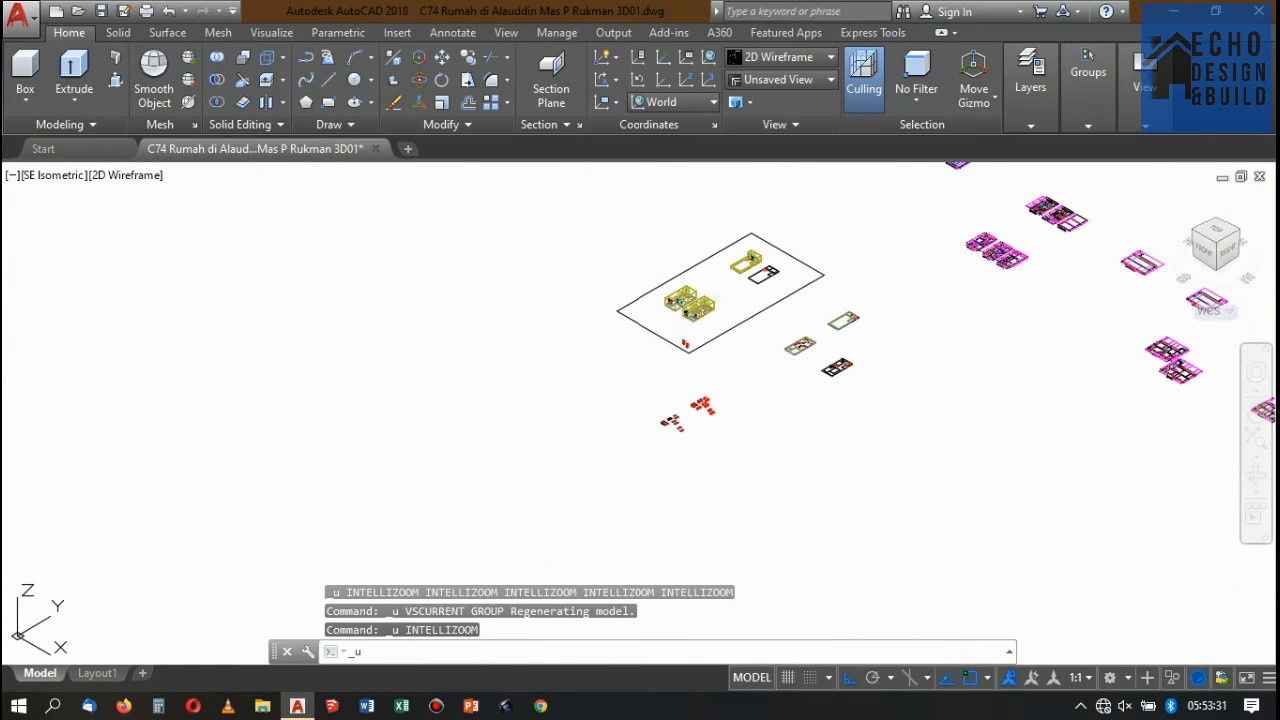
key(ctrl+z)
scroll(683, 310, down, 10)
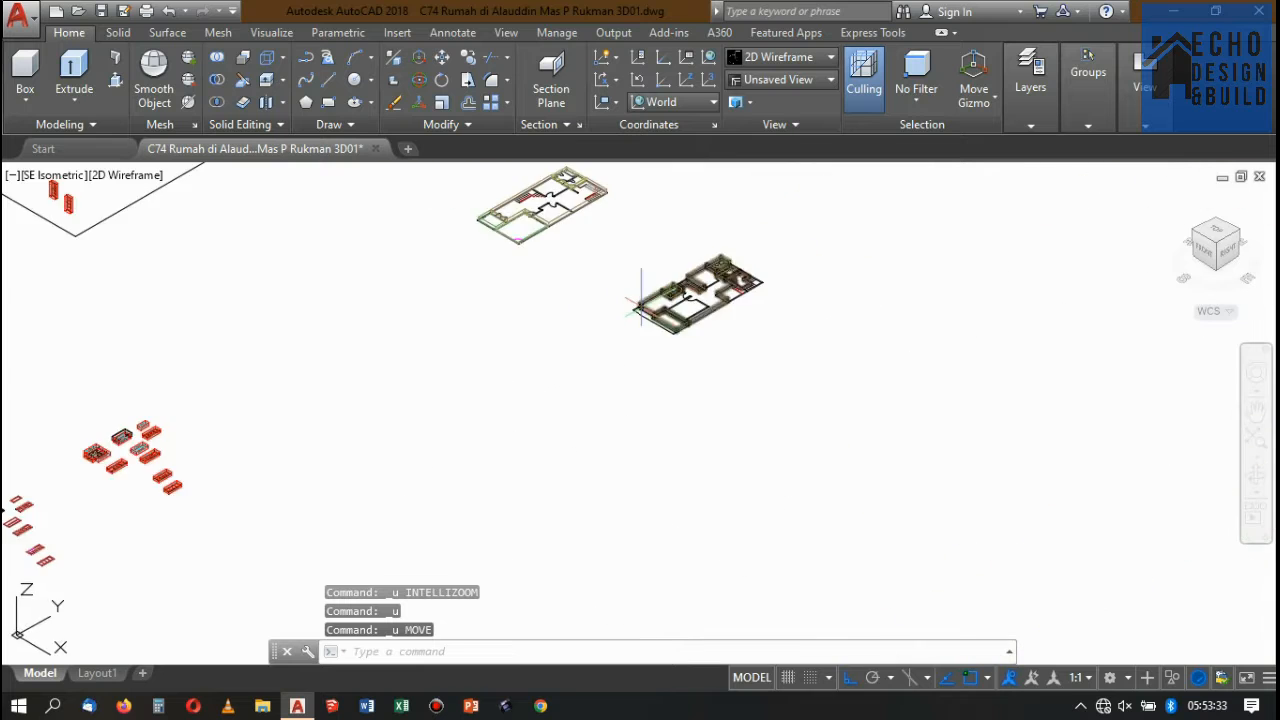
- Copy the grouped slabs from the main floor slab's upper front corner to the matching front column's inner corner in the second walled house
scroll(654, 316, up, 10)
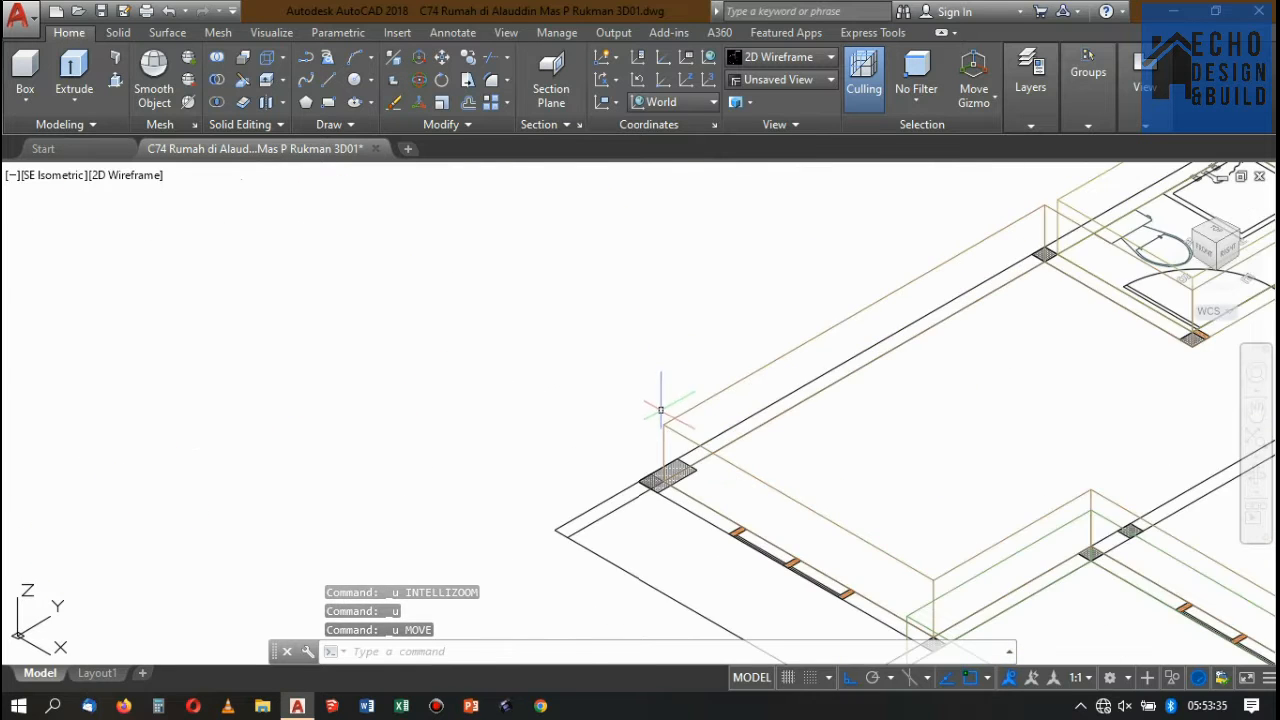
click(663, 400)
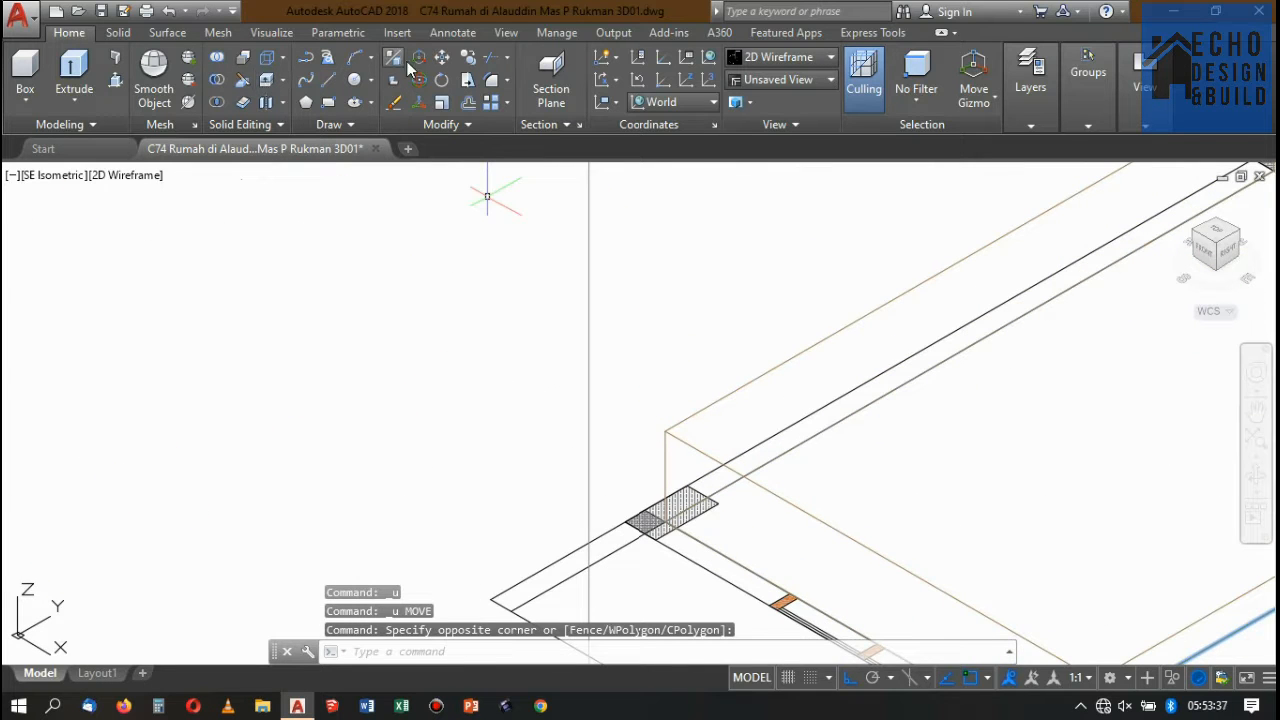
click(466, 58)
click(665, 430)
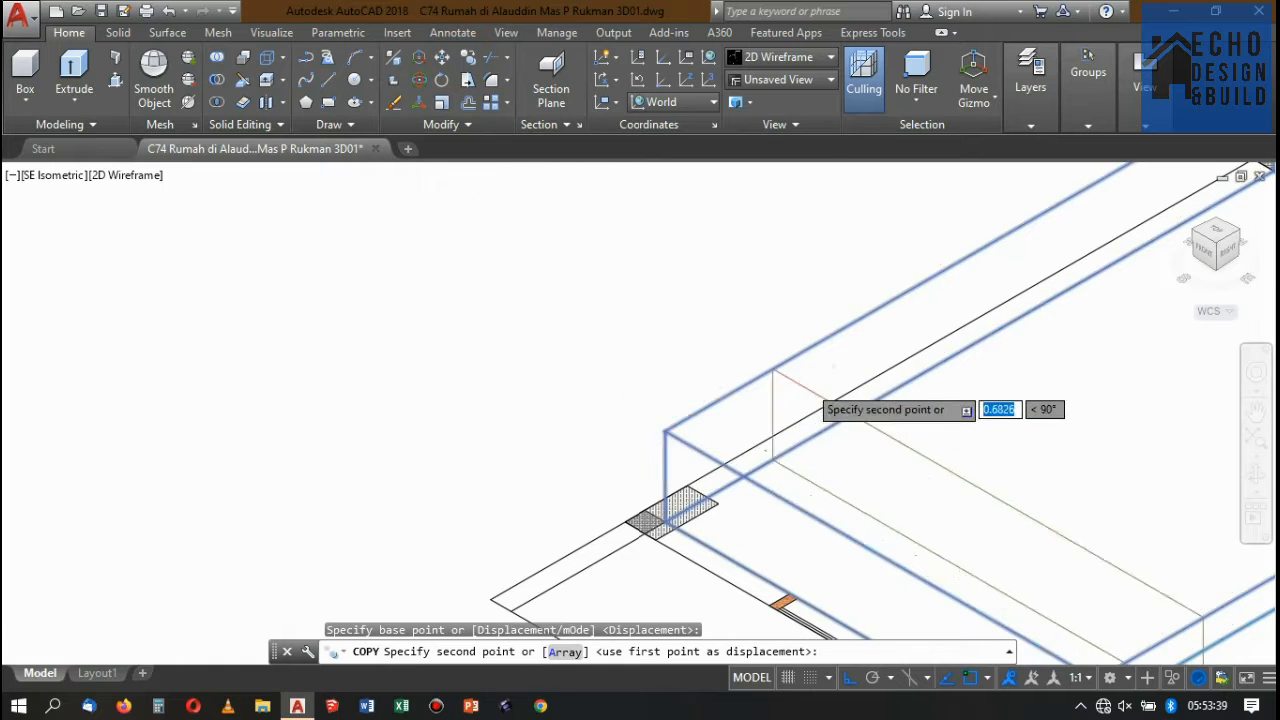
scroll(820, 385, down, 10)
scroll(740, 364, up, 3)
scroll(725, 363, up, 10)
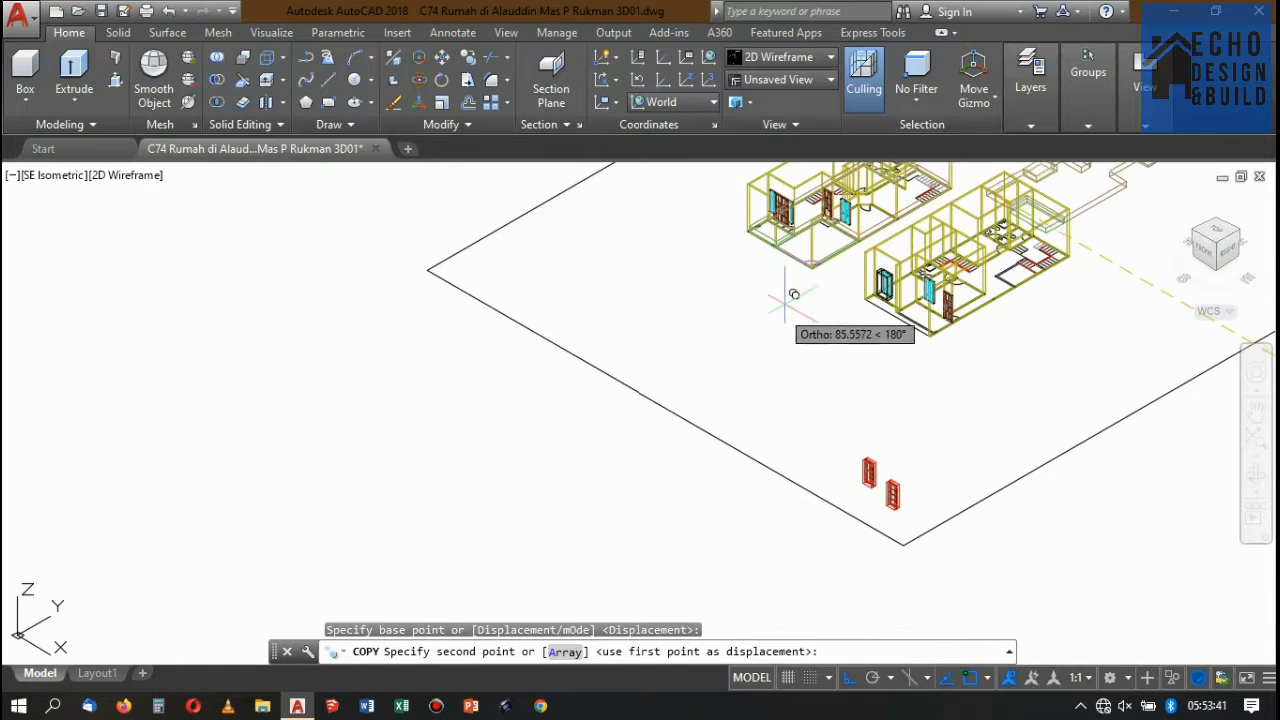
scroll(730, 290, up, 5)
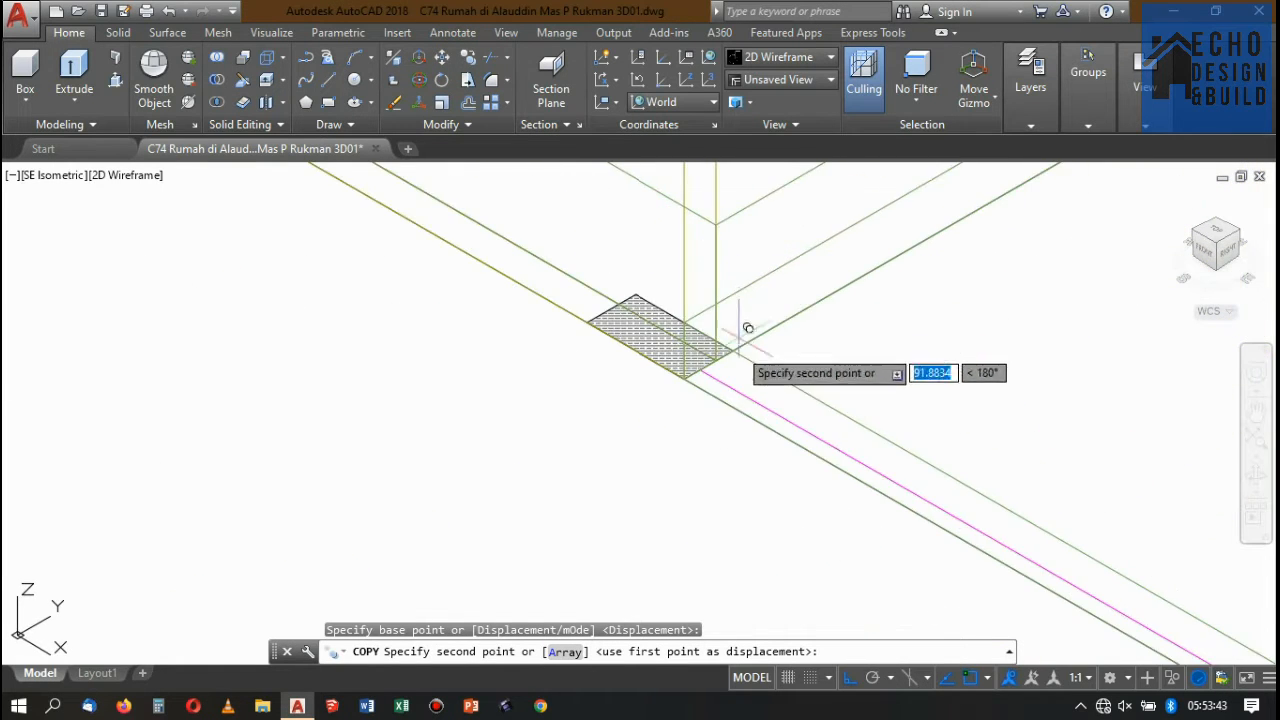
scroll(700, 290, down, 7)
scroll(700, 285, down, 5)
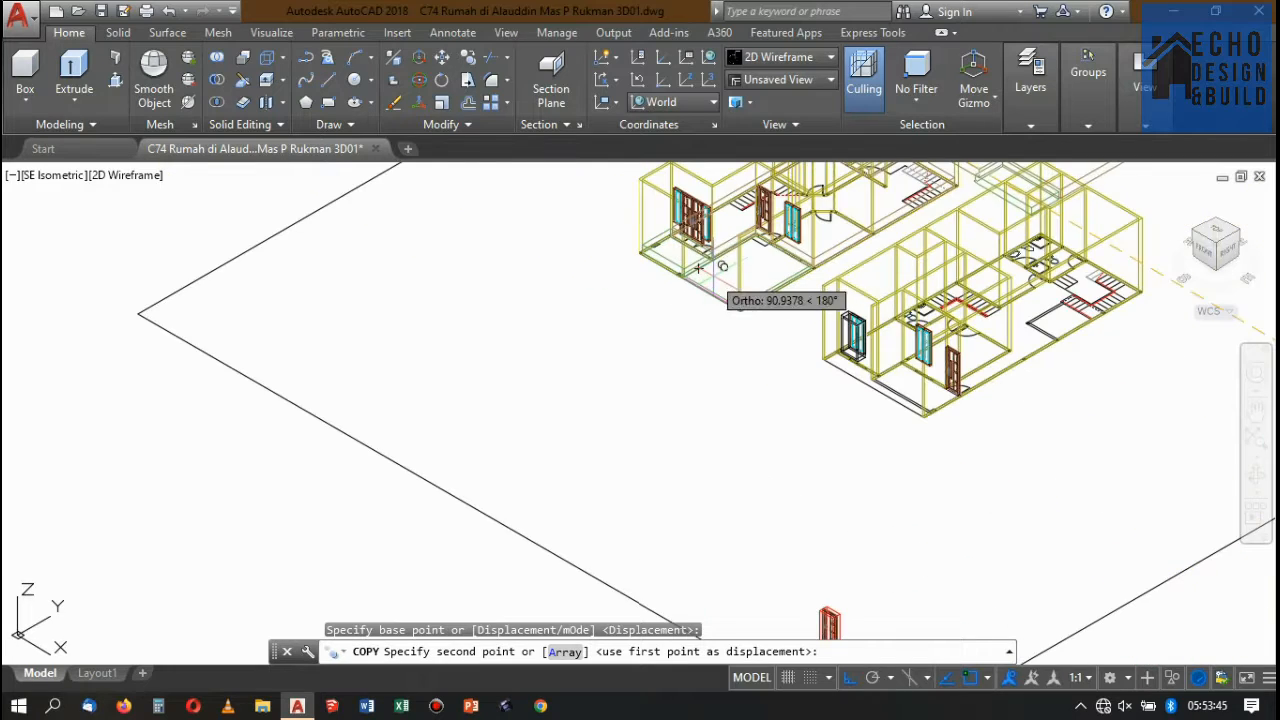
scroll(800, 380, up, 8)
scroll(700, 320, up, 8)
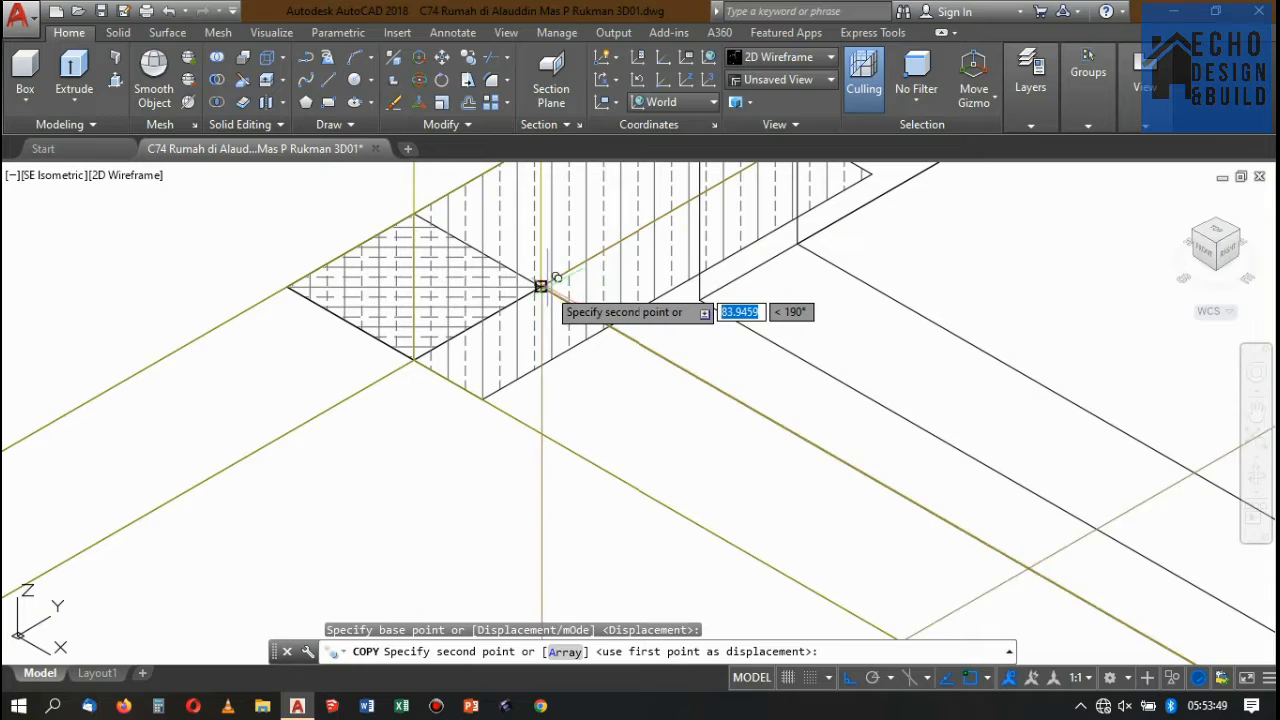
click(540, 286)
scroll(545, 278, down, 5)
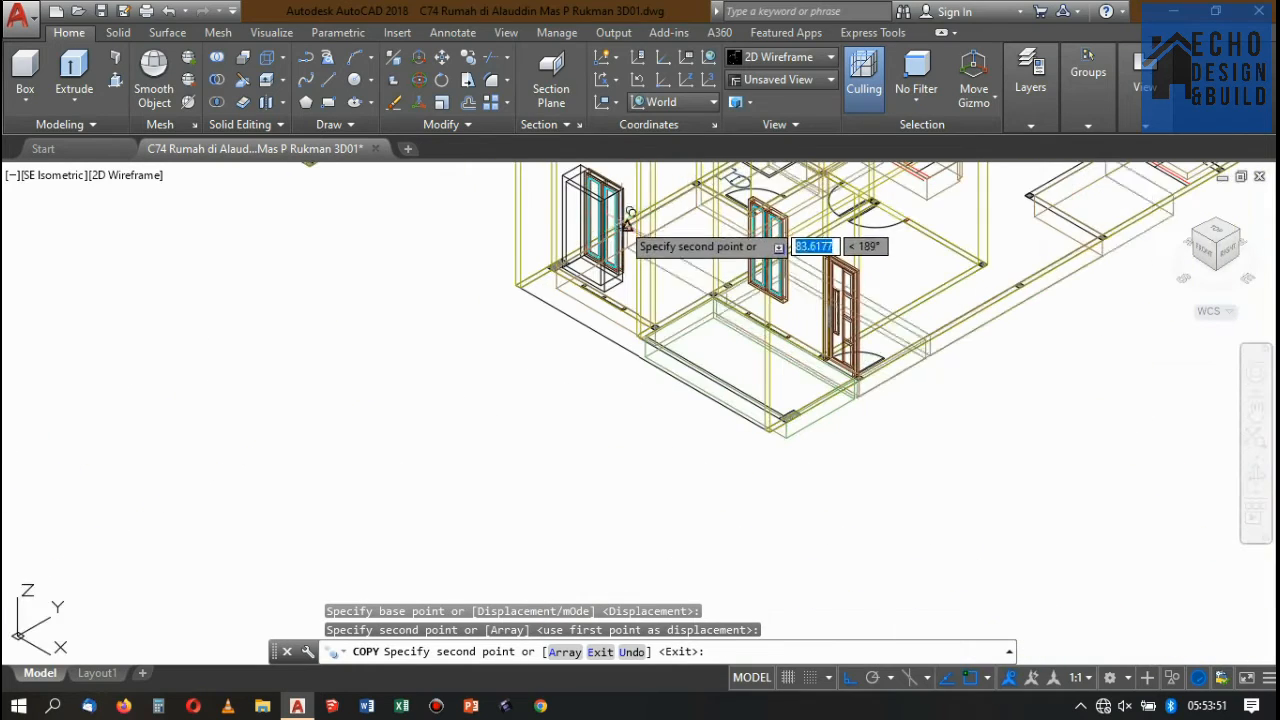
key(Return)
- Examine in wireframe how the copied slabs line up with the second house's walls, columns and rear stair area
scroll(630, 240, down, 5)
scroll(700, 300, up, 6)
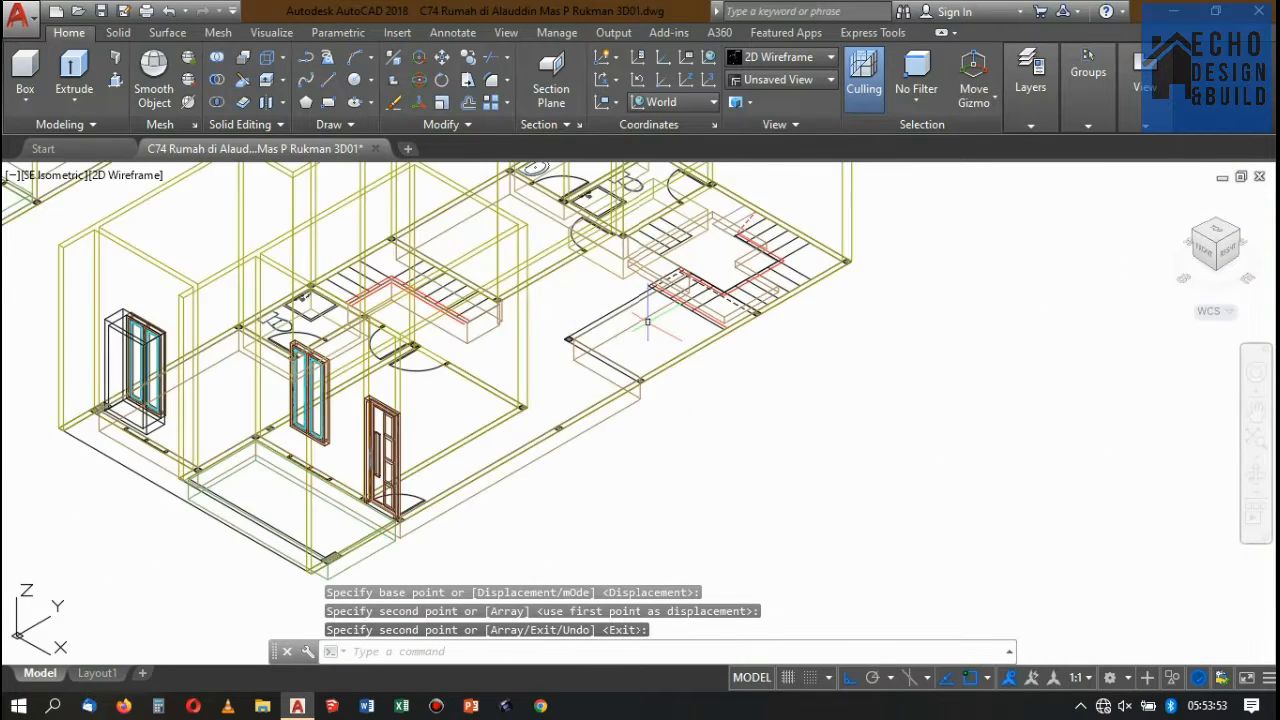
scroll(647, 321, down, 5)
scroll(624, 333, up, 6)
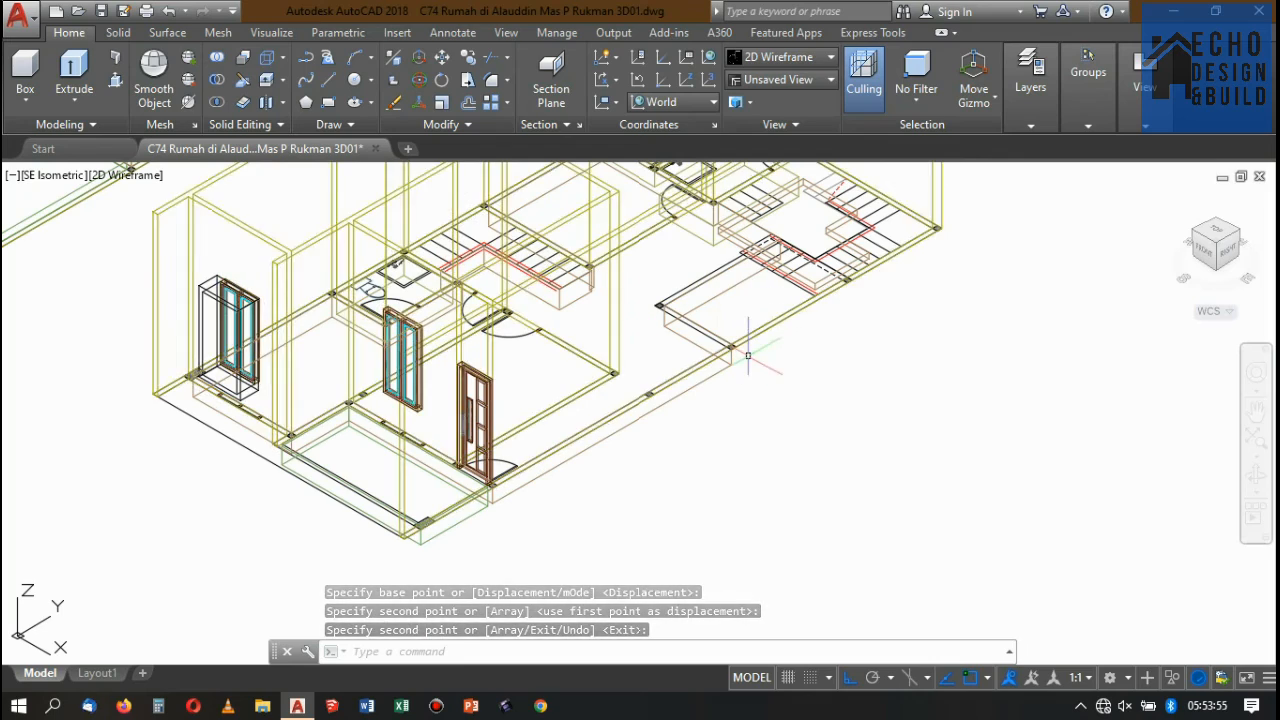
scroll(762, 352, down, 2)
scroll(749, 418, up, 2)
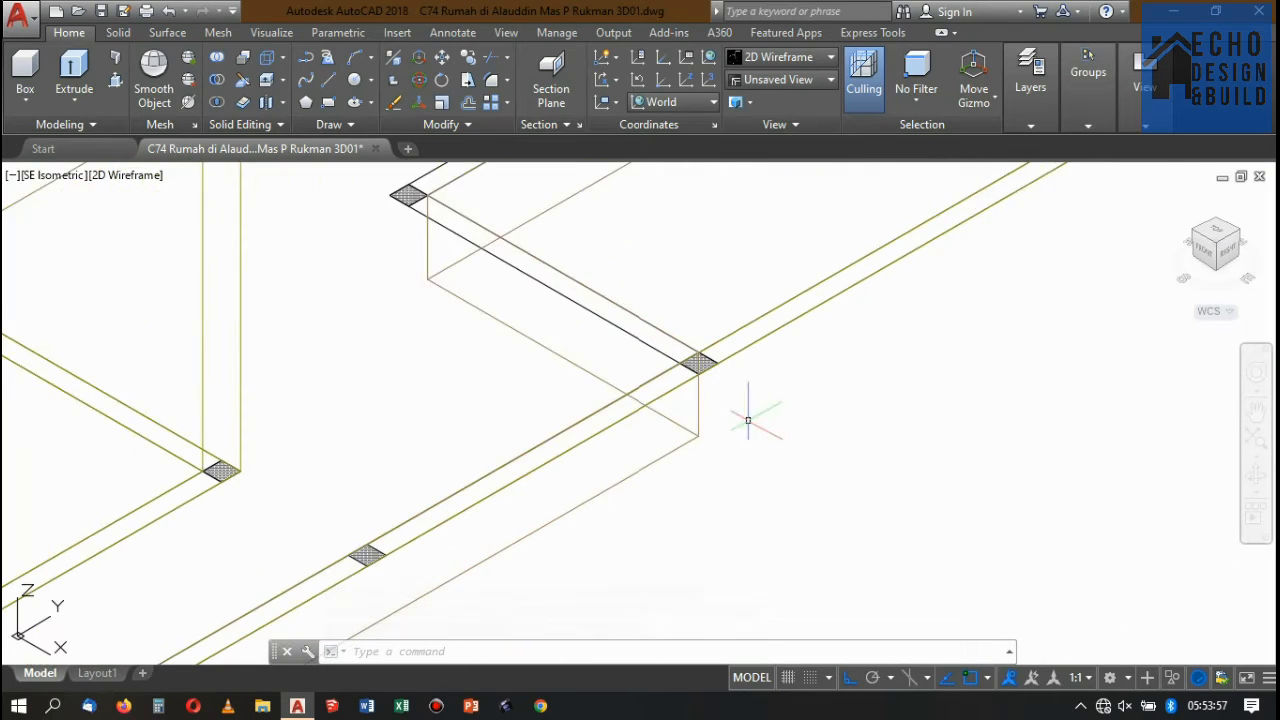
scroll(749, 415, down, 8)
scroll(745, 414, up, 4)
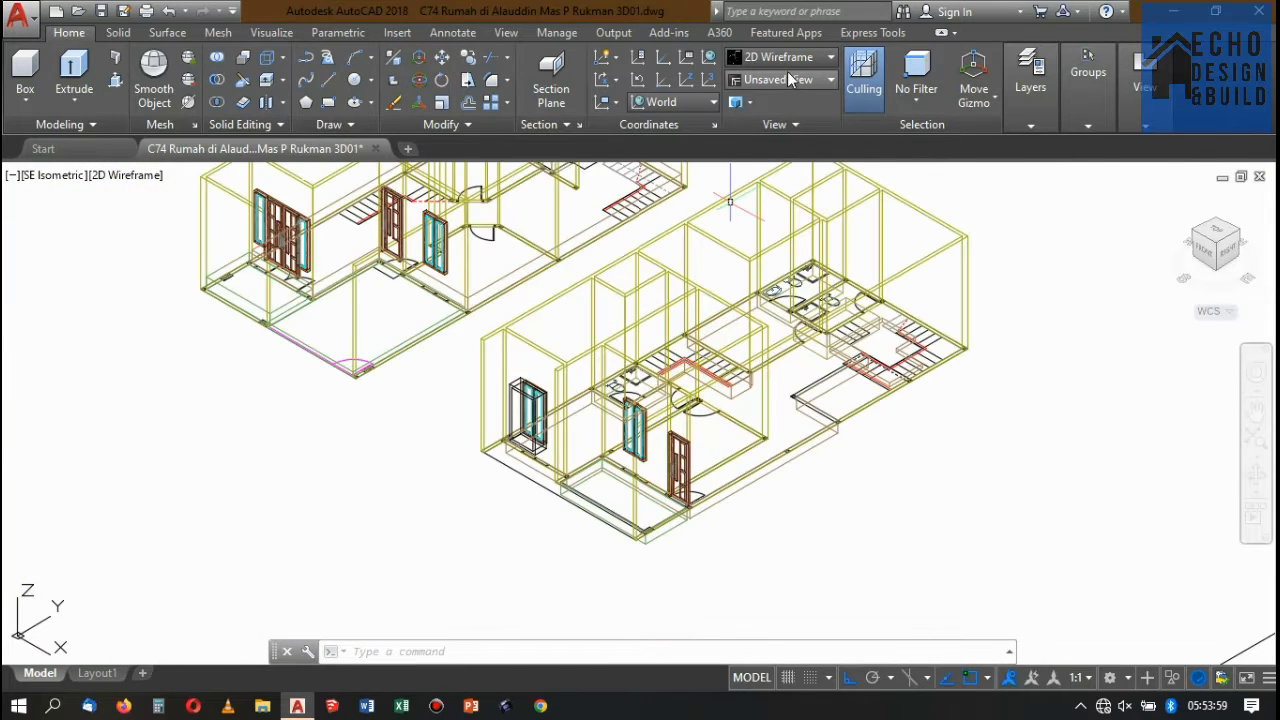
- Show the model in the Conceptual visual style to check the copied slabs in the second walled house
click(789, 62)
click(1000, 96)
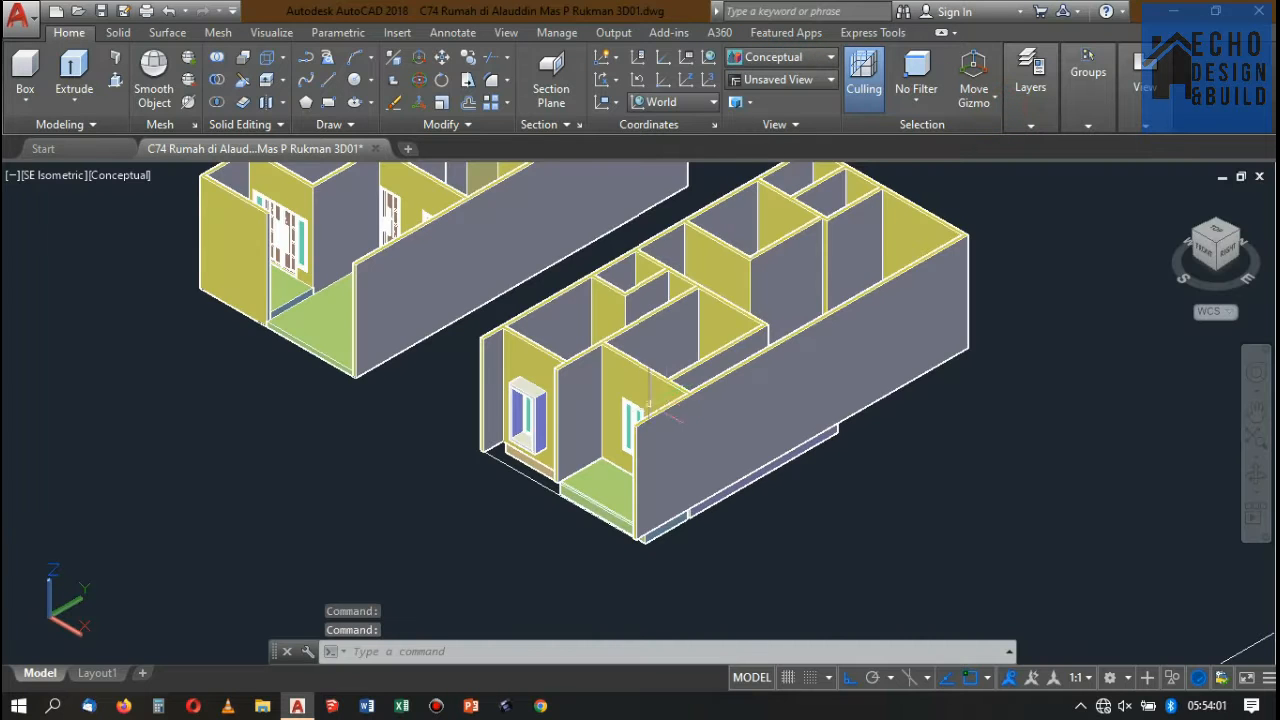
scroll(670, 380, down, 5)
scroll(634, 337, up, 3)
scroll(663, 309, down, 8)
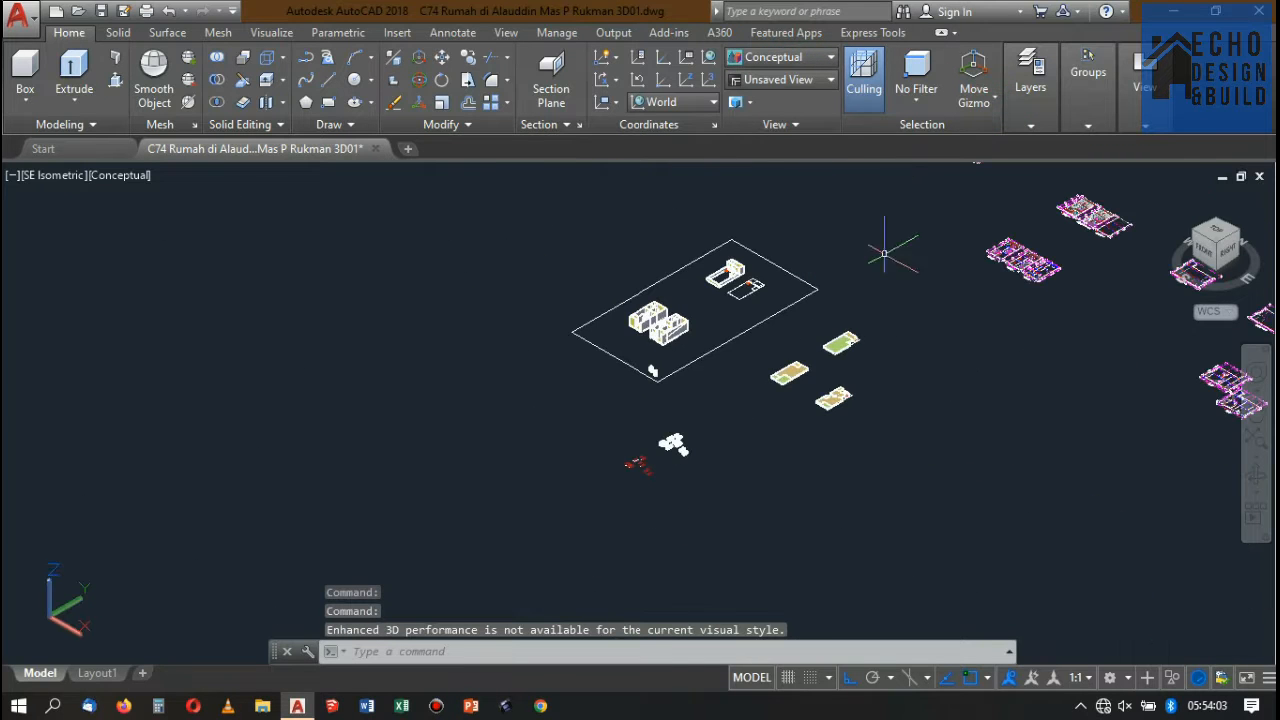
- Set the visual style back to 2D Wireframe around the separate slab models
click(789, 62)
click(766, 96)
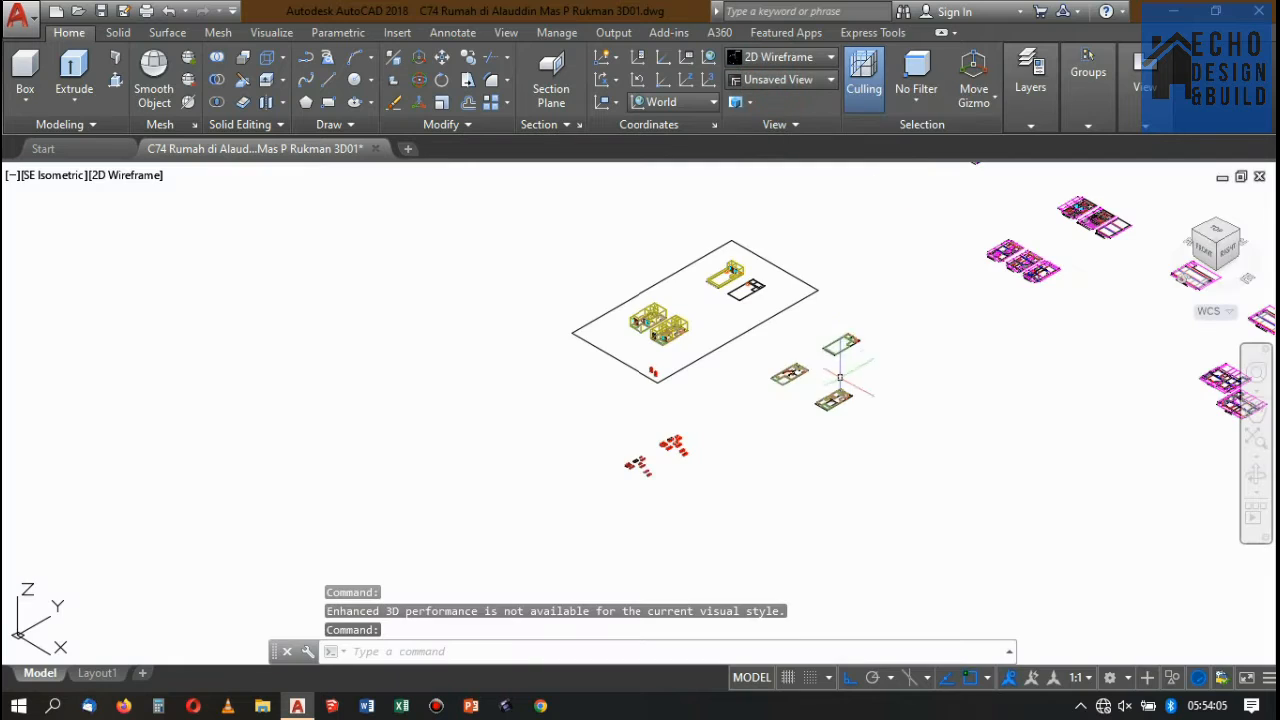
scroll(754, 340, up, 10)
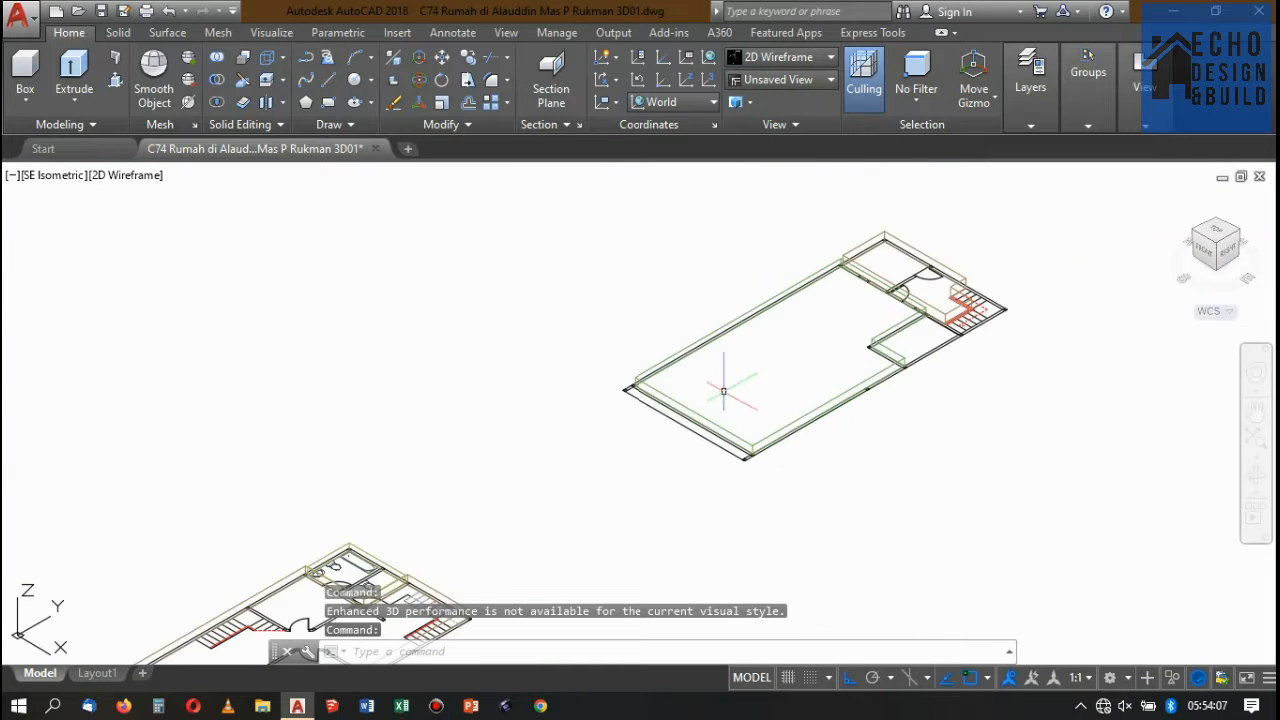
- Copy the terrace storey's grouped slabs from the rear slab's upper back corner to the matching rear column corner in the walled terrace model
scroll(563, 309, up, 6)
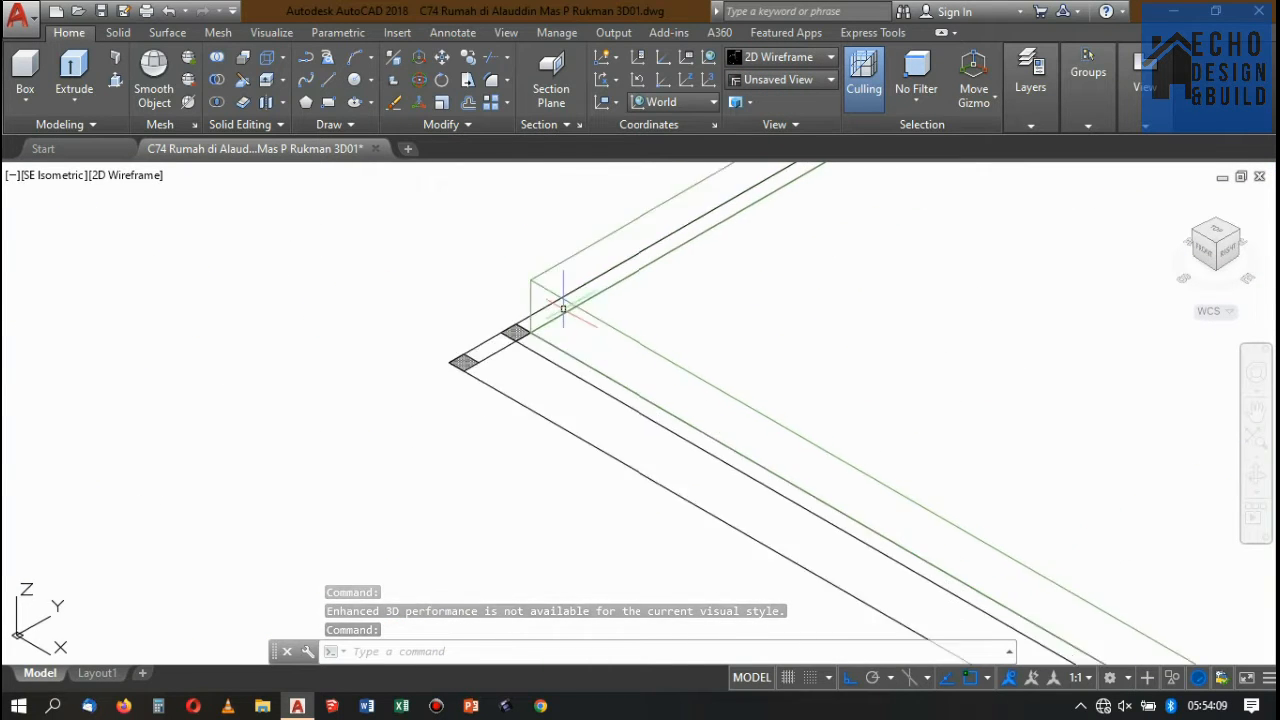
click(489, 257)
click(457, 219)
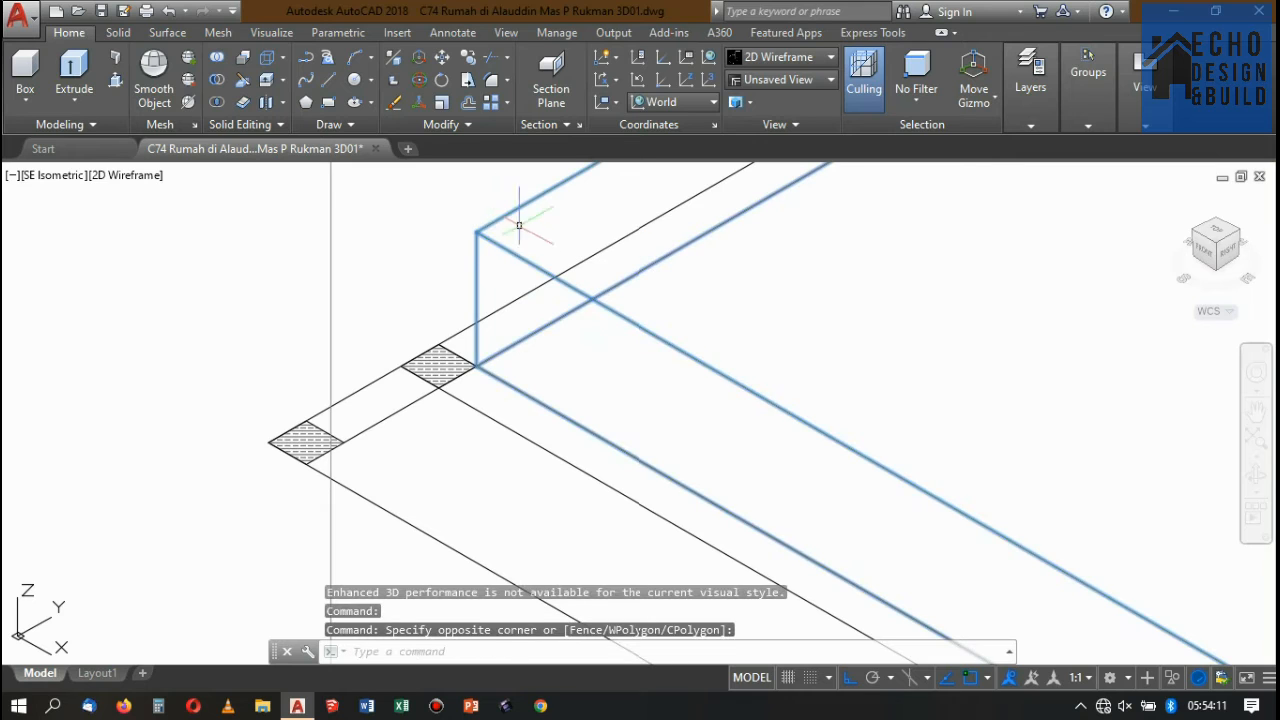
click(468, 58)
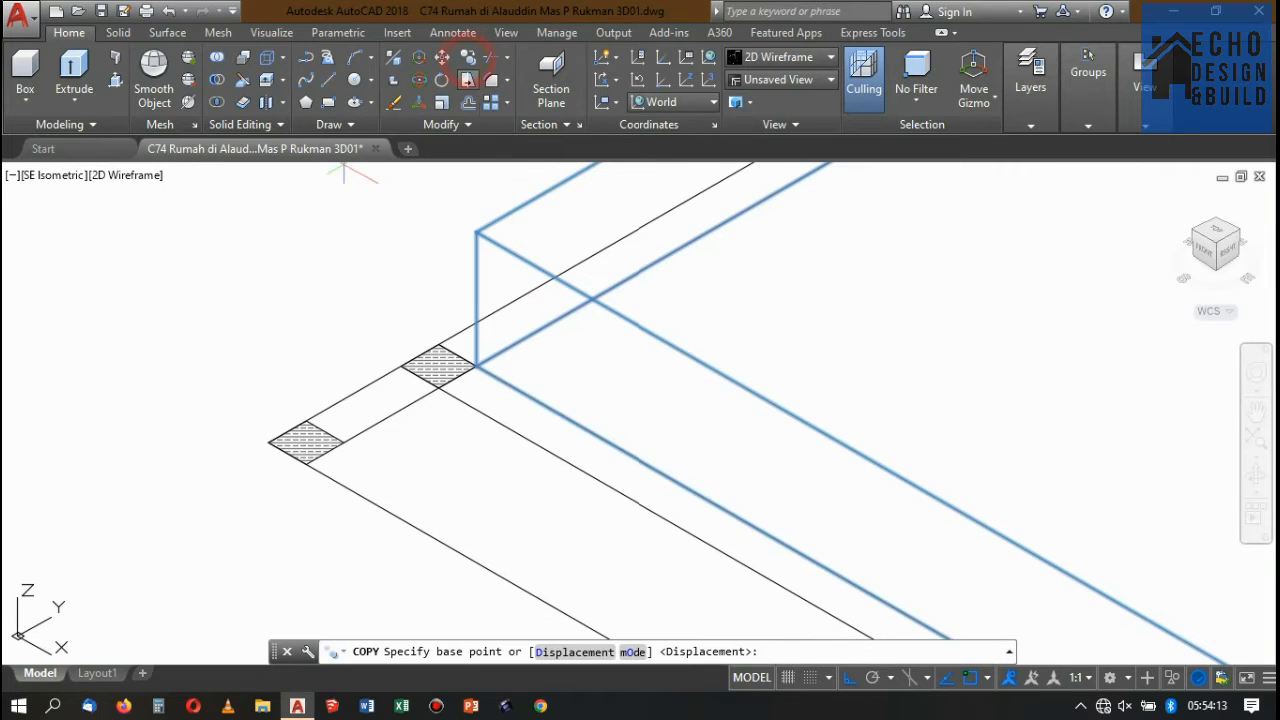
scroll(545, 340, down, 10)
scroll(632, 285, up, 5)
scroll(660, 265, up, 3)
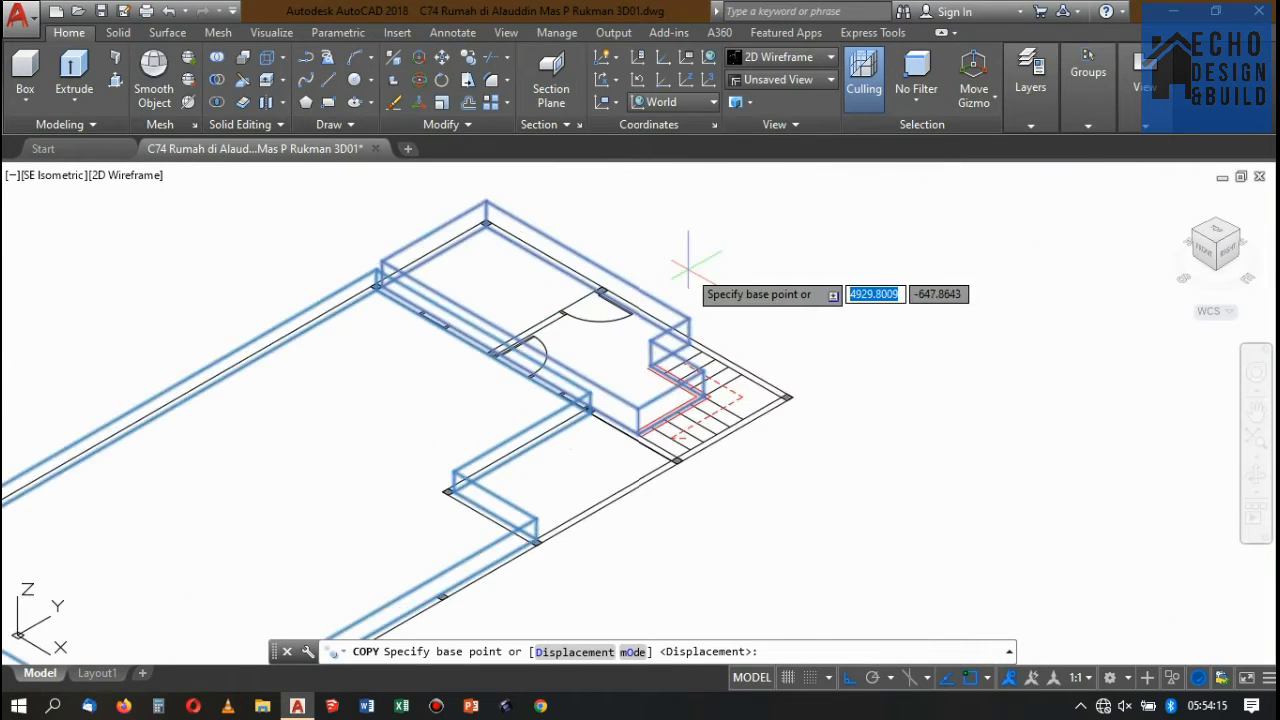
scroll(677, 286, down, 5)
scroll(600, 230, up, 6)
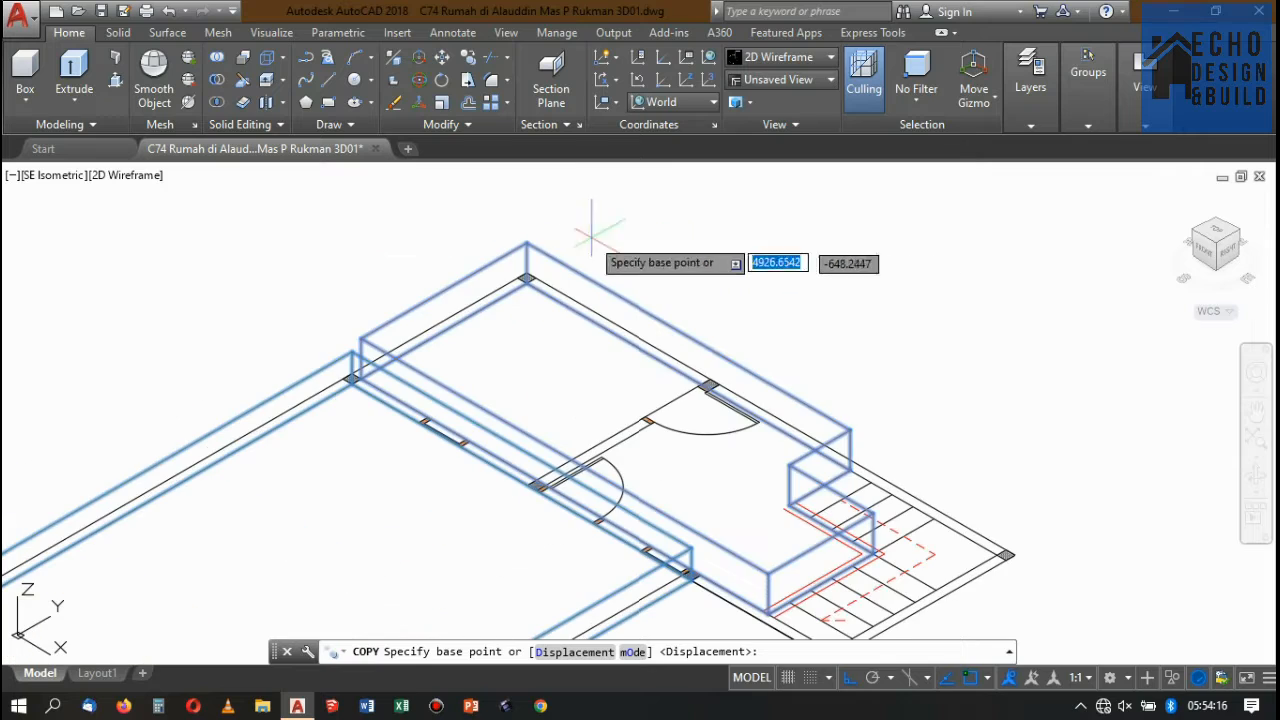
click(526, 241)
scroll(727, 318, down, 8)
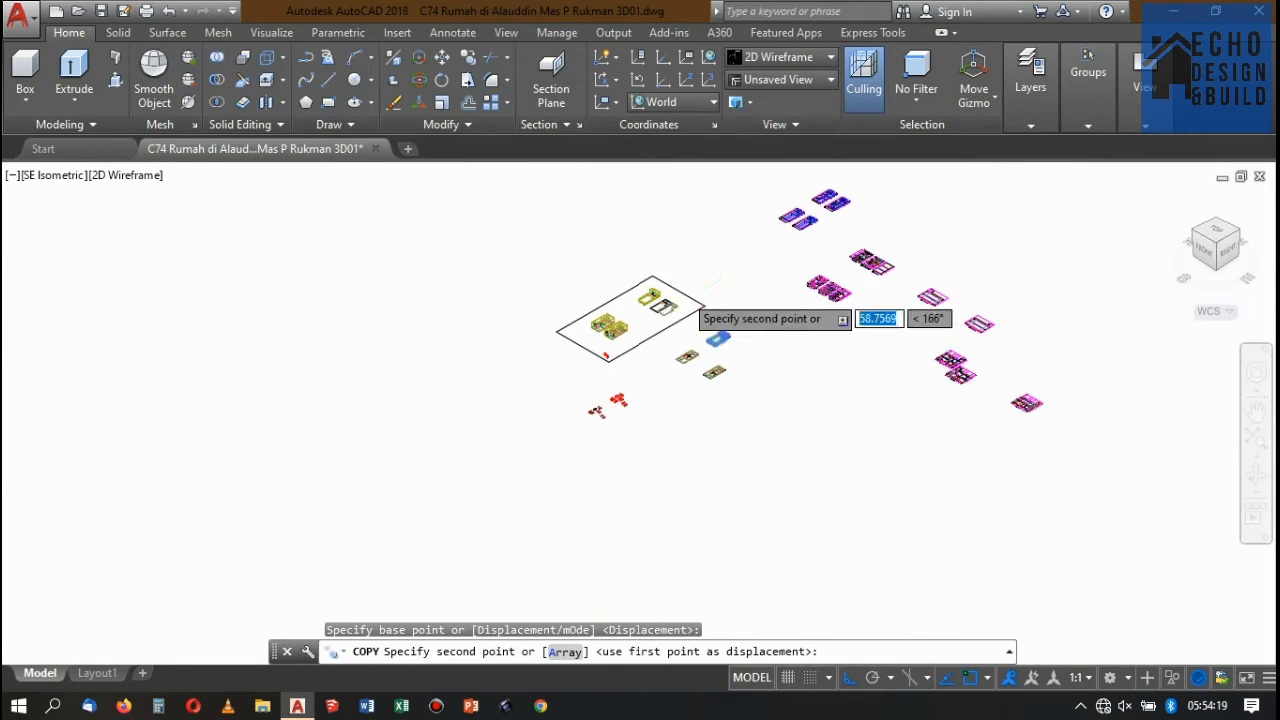
scroll(705, 285, up, 10)
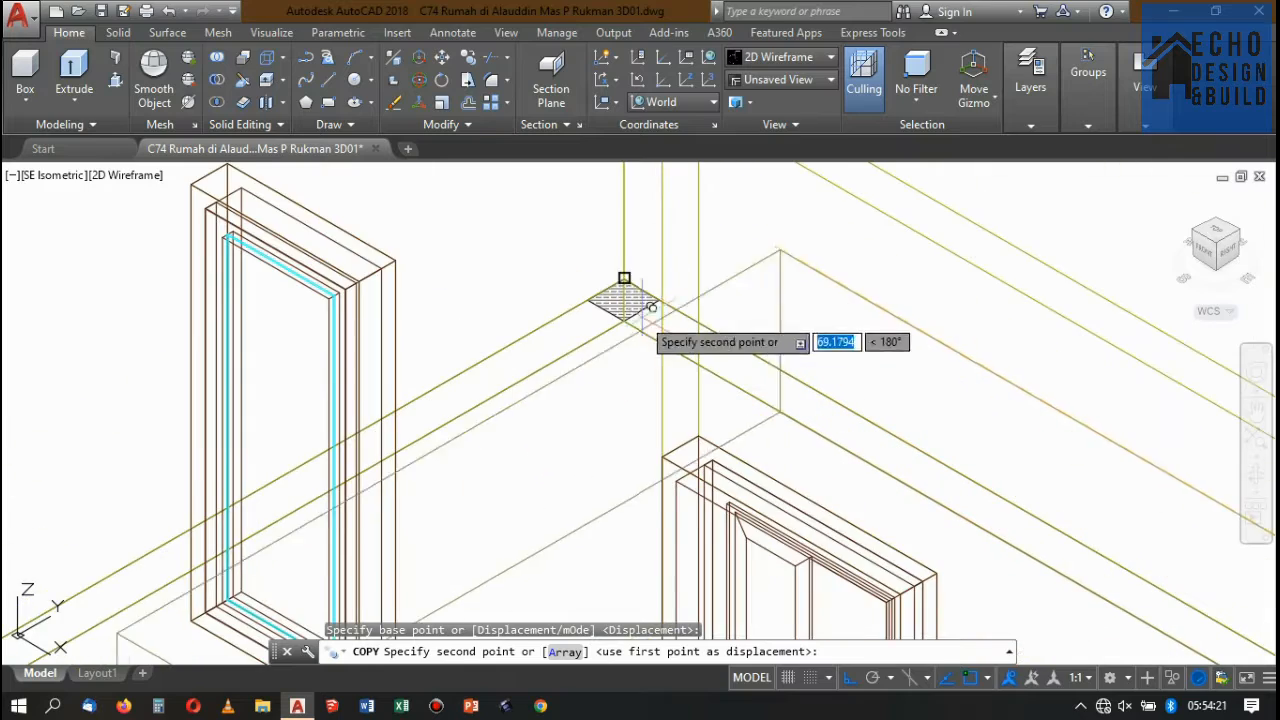
click(625, 292)
scroll(680, 271, down, 6)
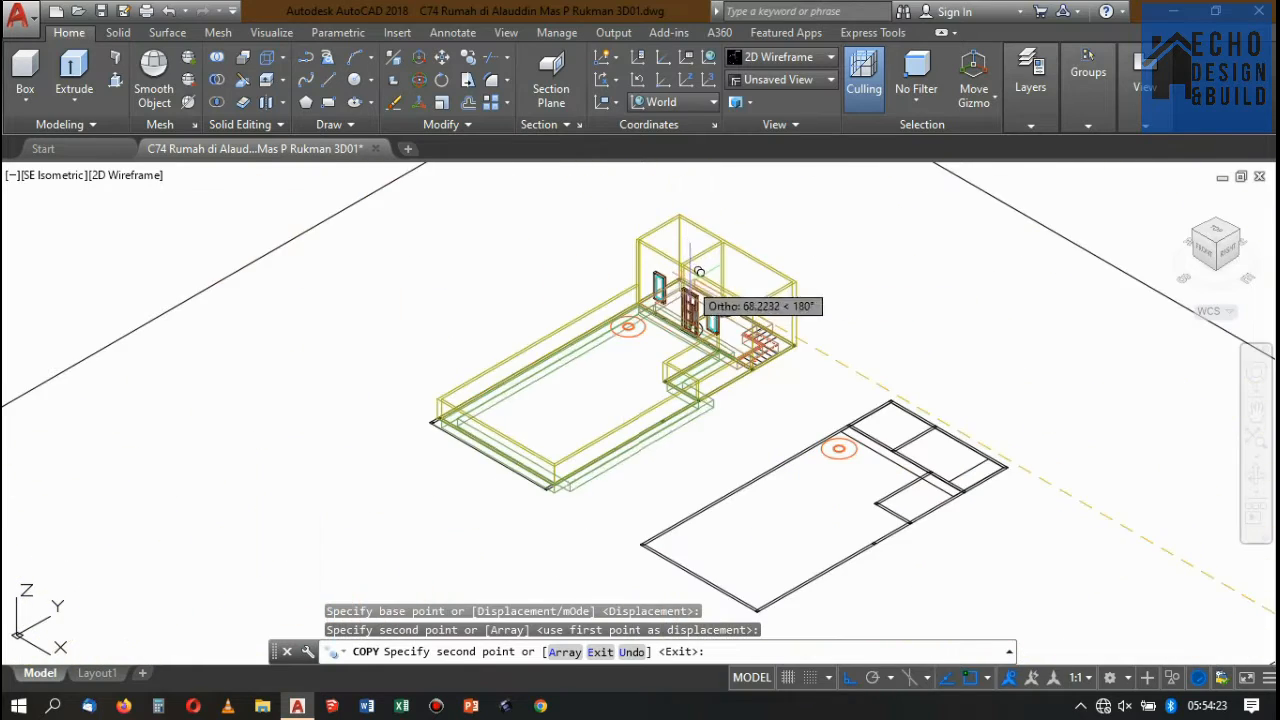
key(Return)
- Set the visual style to Conceptual and check the copied slabs inside the terrace storey's walls
scroll(700, 274, up, 2)
scroll(288, 482, up, 4)
scroll(332, 410, down, 2)
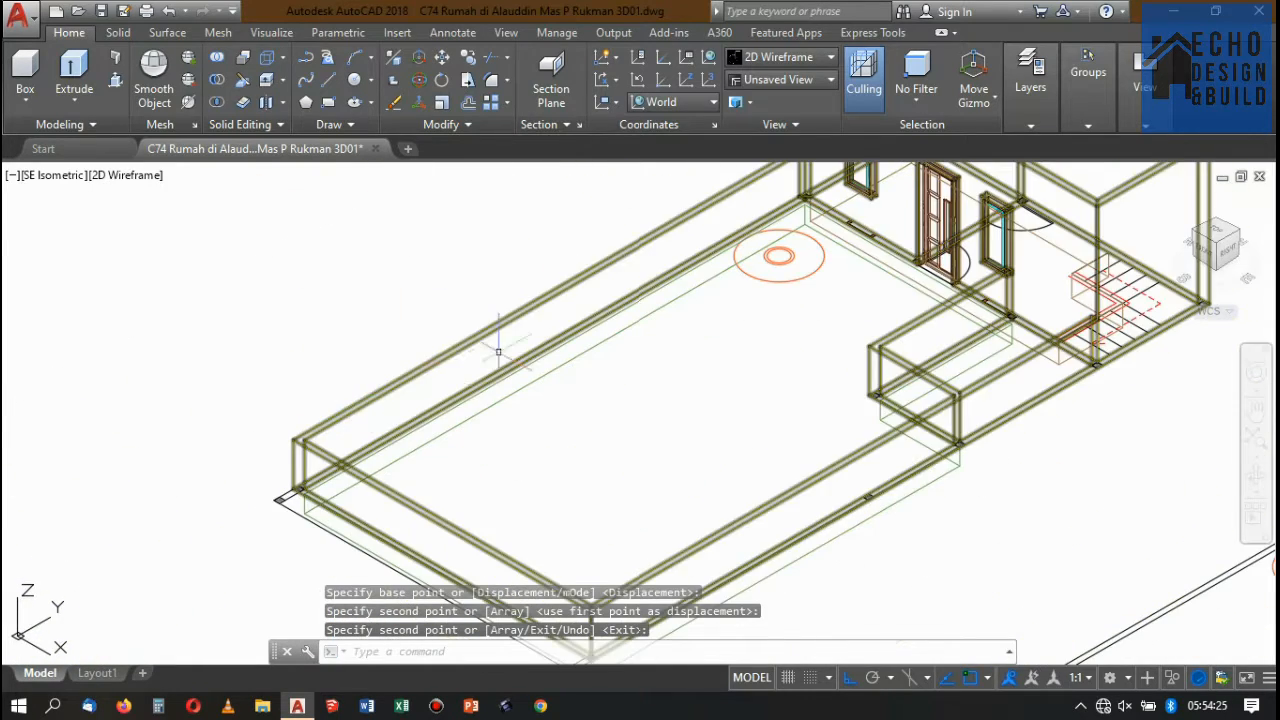
click(770, 57)
click(1001, 100)
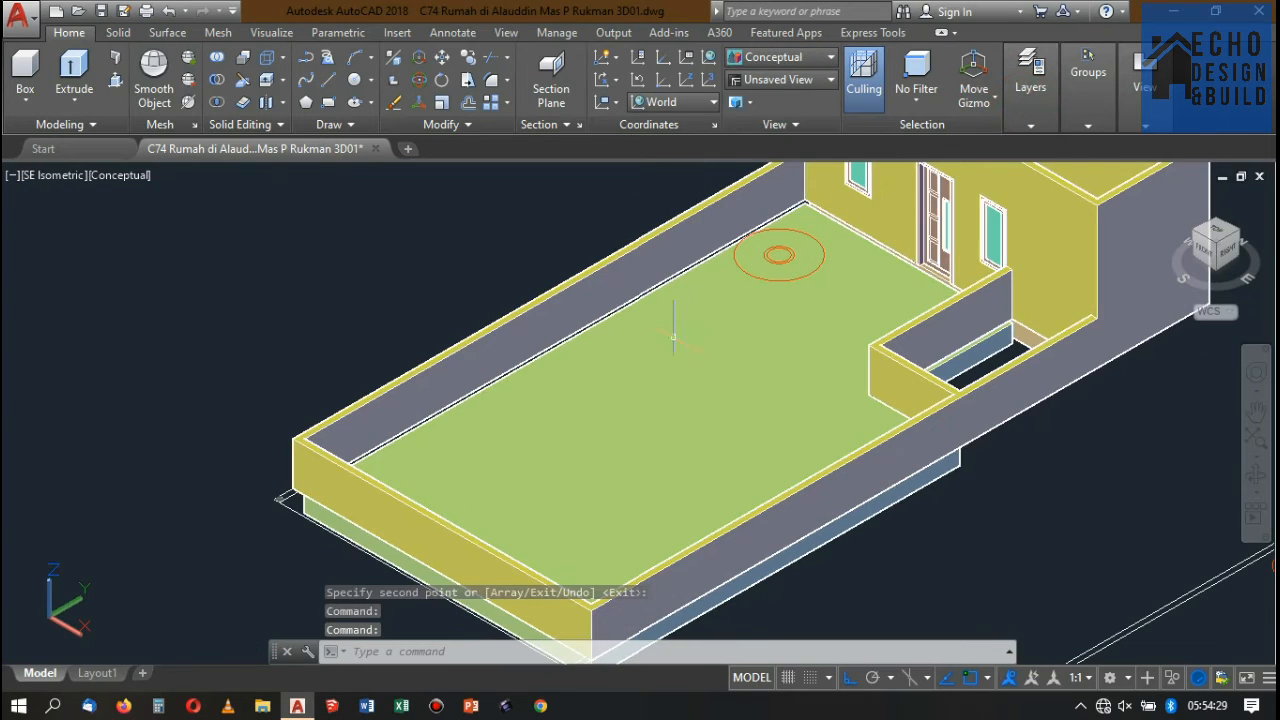
scroll(673, 338, down, 1)
scroll(190, 505, up, 4)
scroll(480, 368, down, 5)
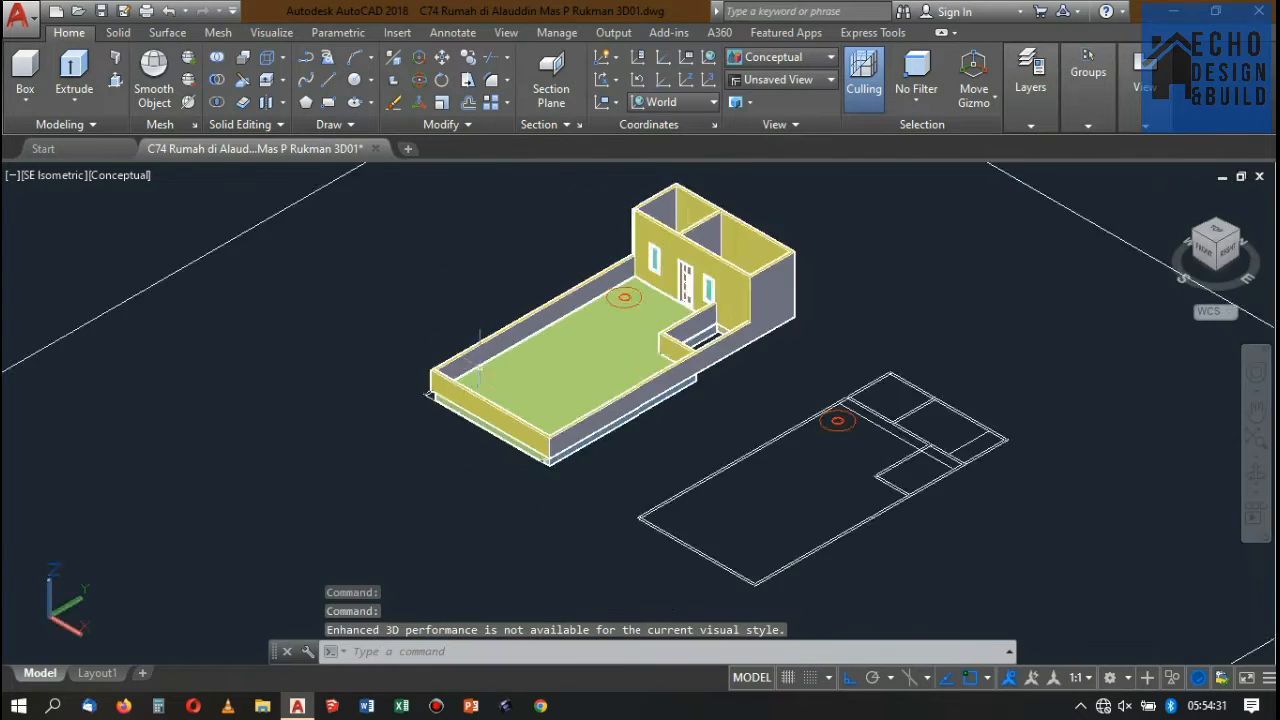
- Look over the two walled houses and the terrace model together within the site outline
scroll(480, 368, down, 4)
scroll(350, 520, up, 7)
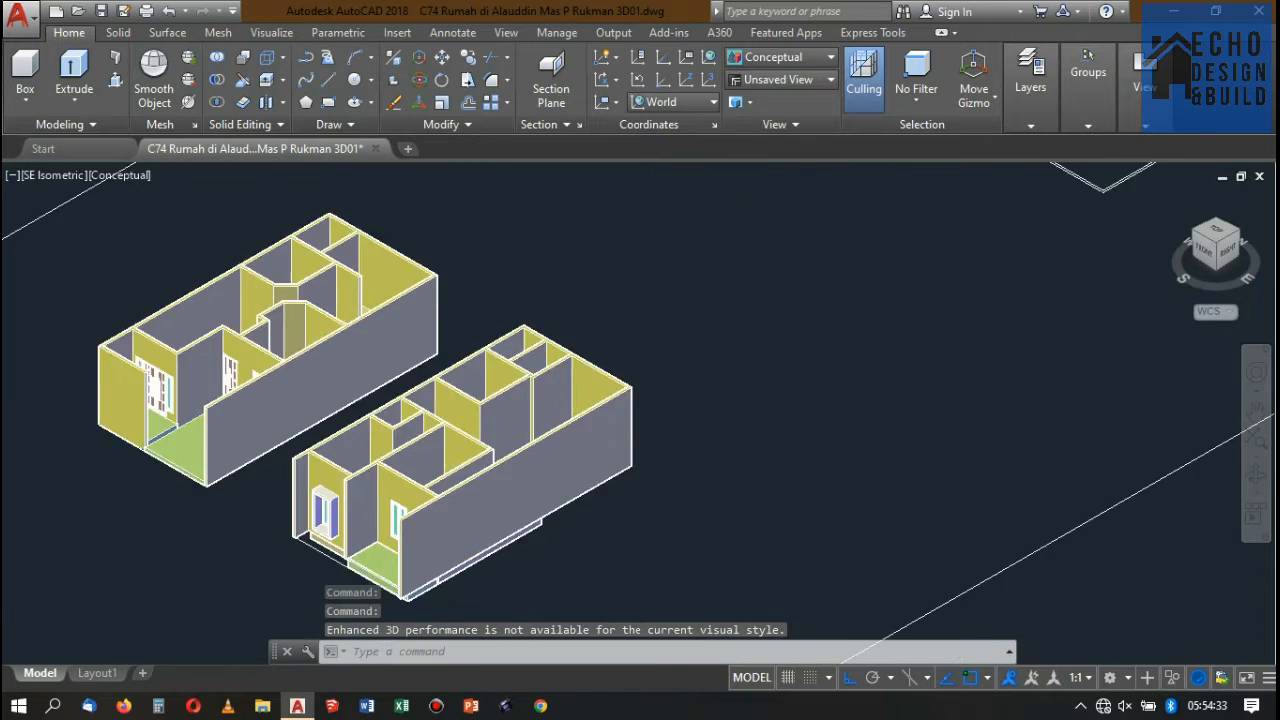
scroll(390, 425, down, 8)
scroll(498, 328, up, 2)
scroll(498, 328, up, 2)
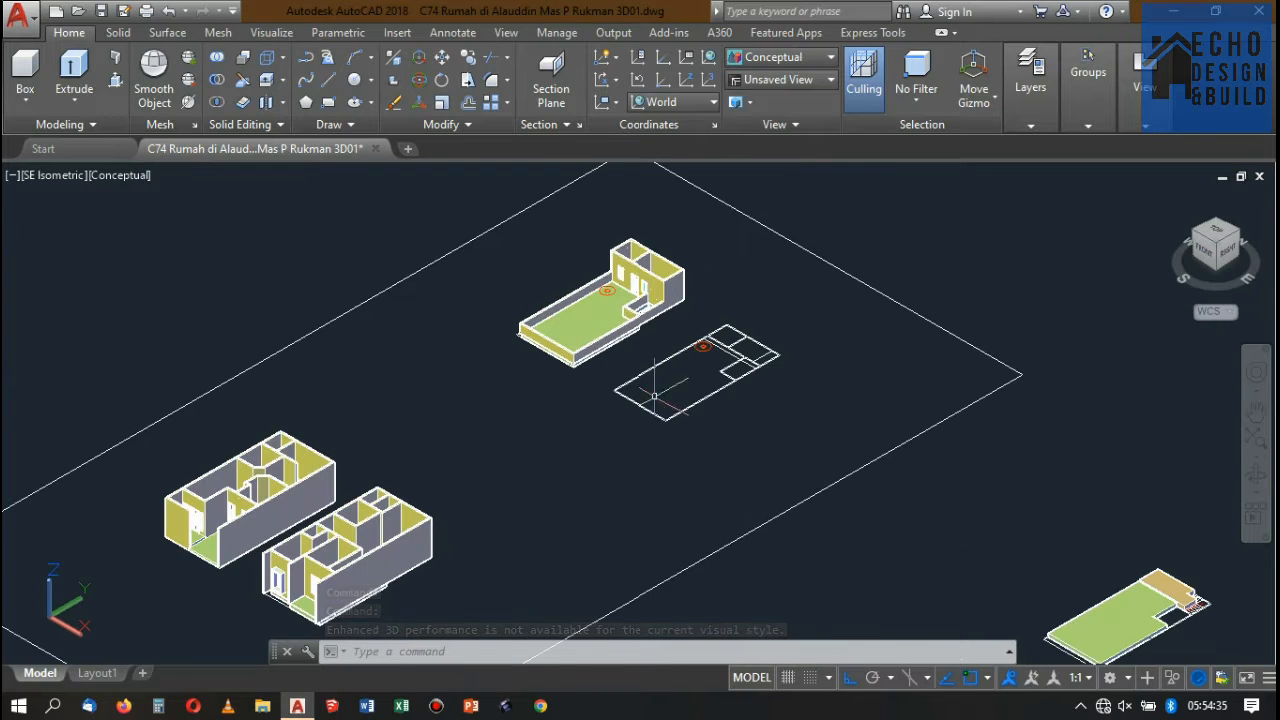
scroll(633, 292, down, 5)
scroll(521, 346, up, 4)
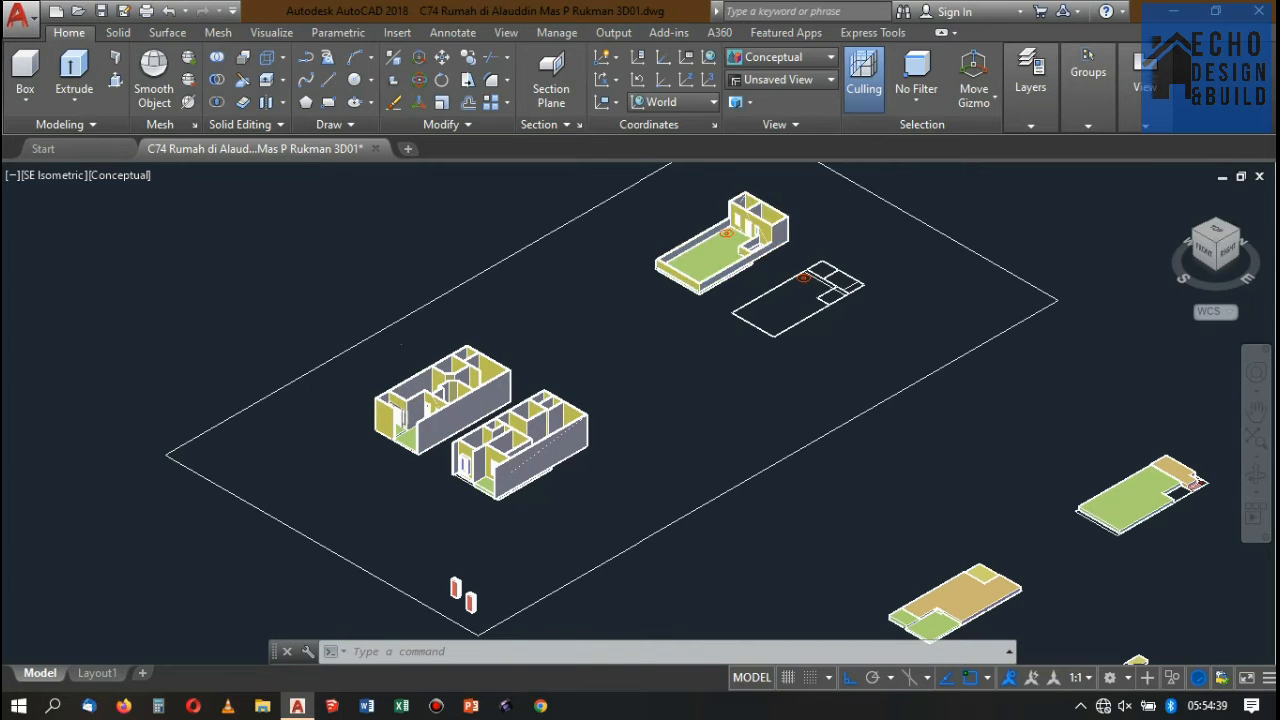
- Examine how the terrace slab meets the parapet walls, the door and the recessed opening near the rear rooms
scroll(644, 322, down, 3)
scroll(754, 232, up, 12)
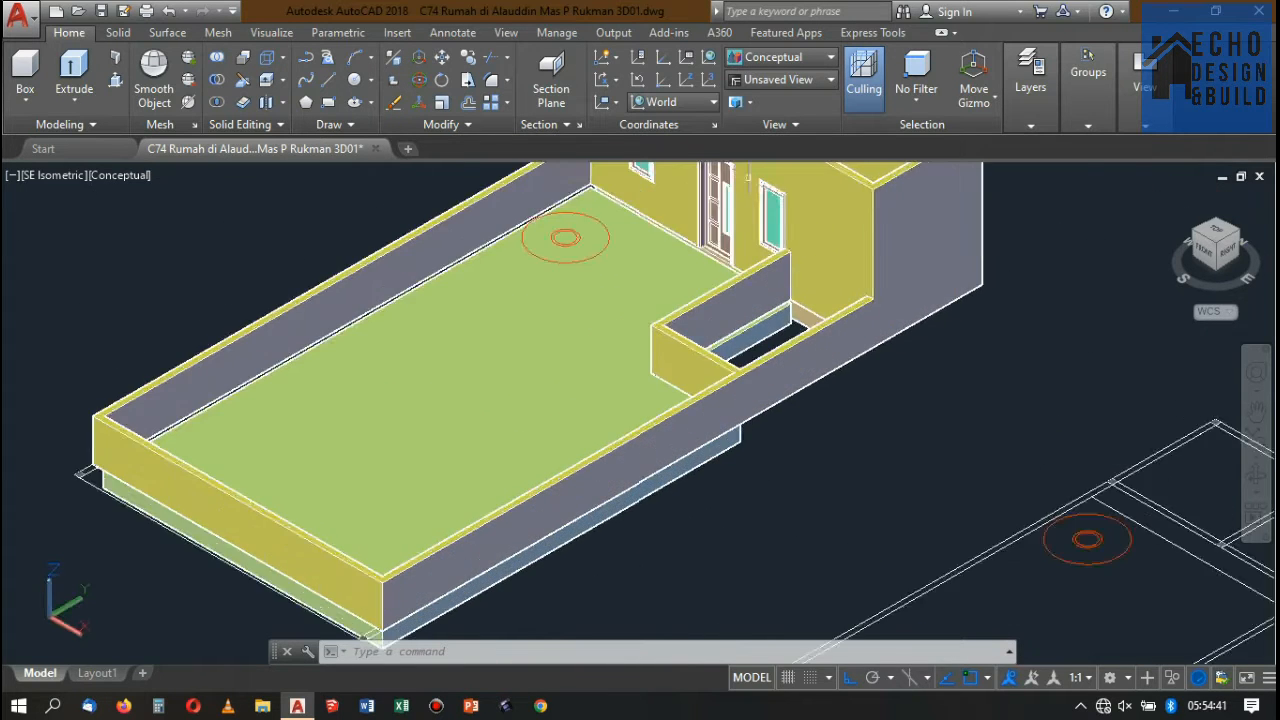
scroll(748, 180, up, 8)
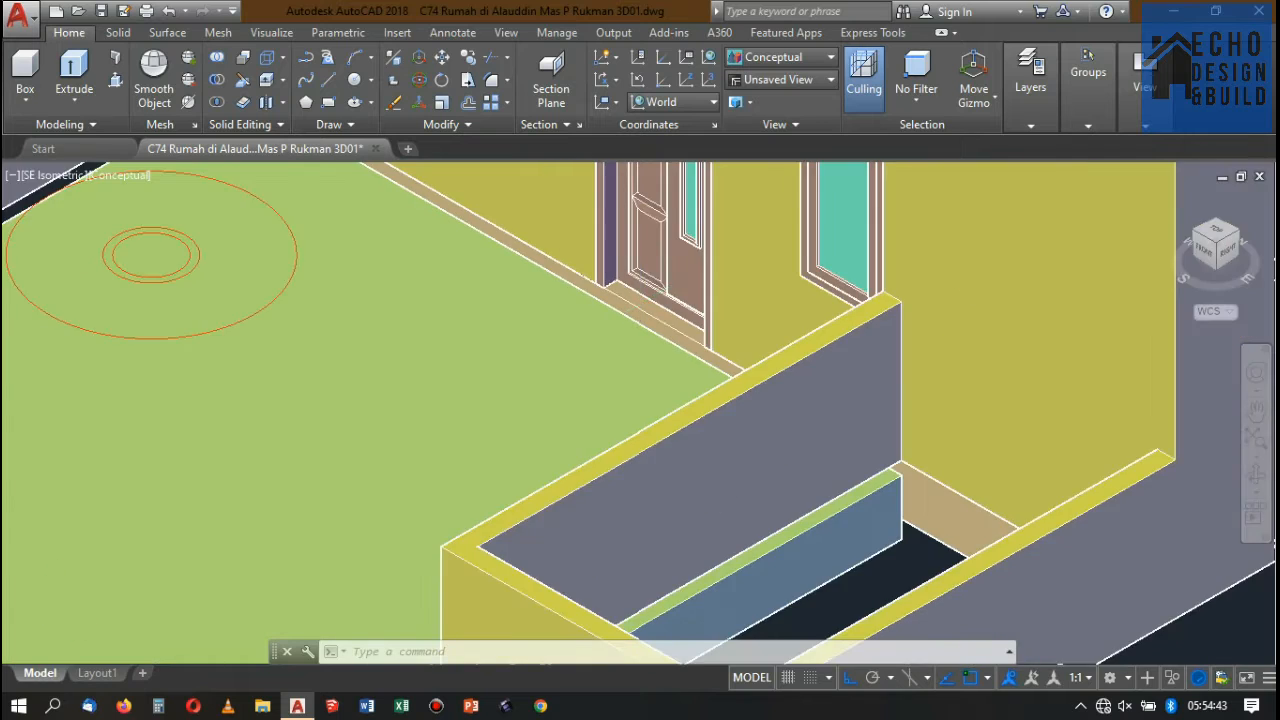
scroll(790, 358, down, 5)
scroll(790, 358, up, 4)
scroll(792, 360, down, 2)
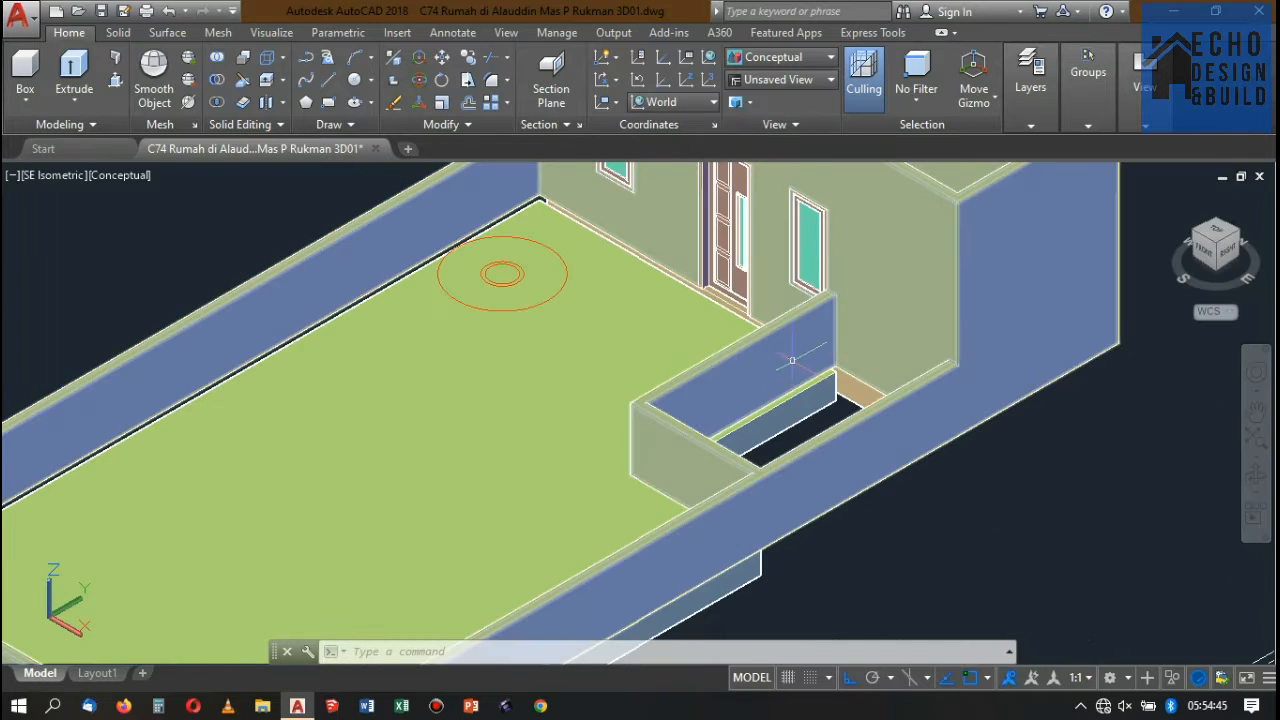
scroll(692, 393, down, 4)
scroll(738, 312, up, 6)
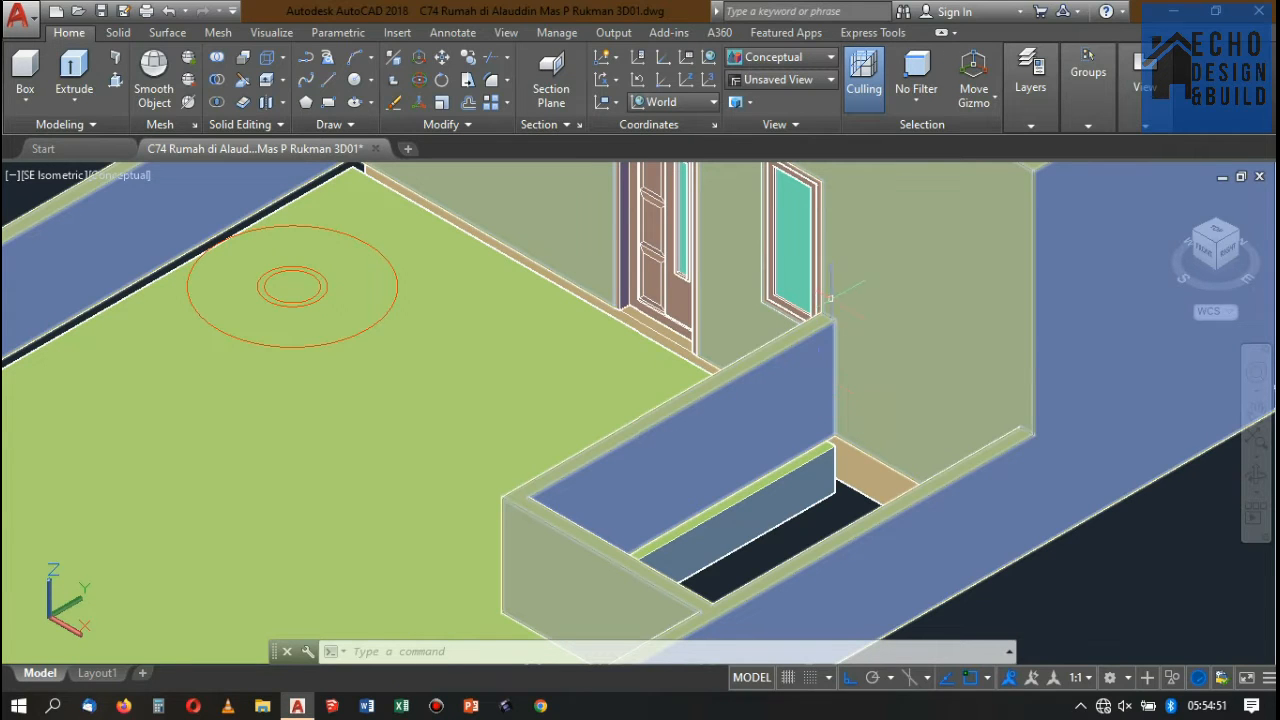
scroll(830, 298, down, 6)
scroll(760, 330, up, 3)
scroll(880, 330, down, 2)
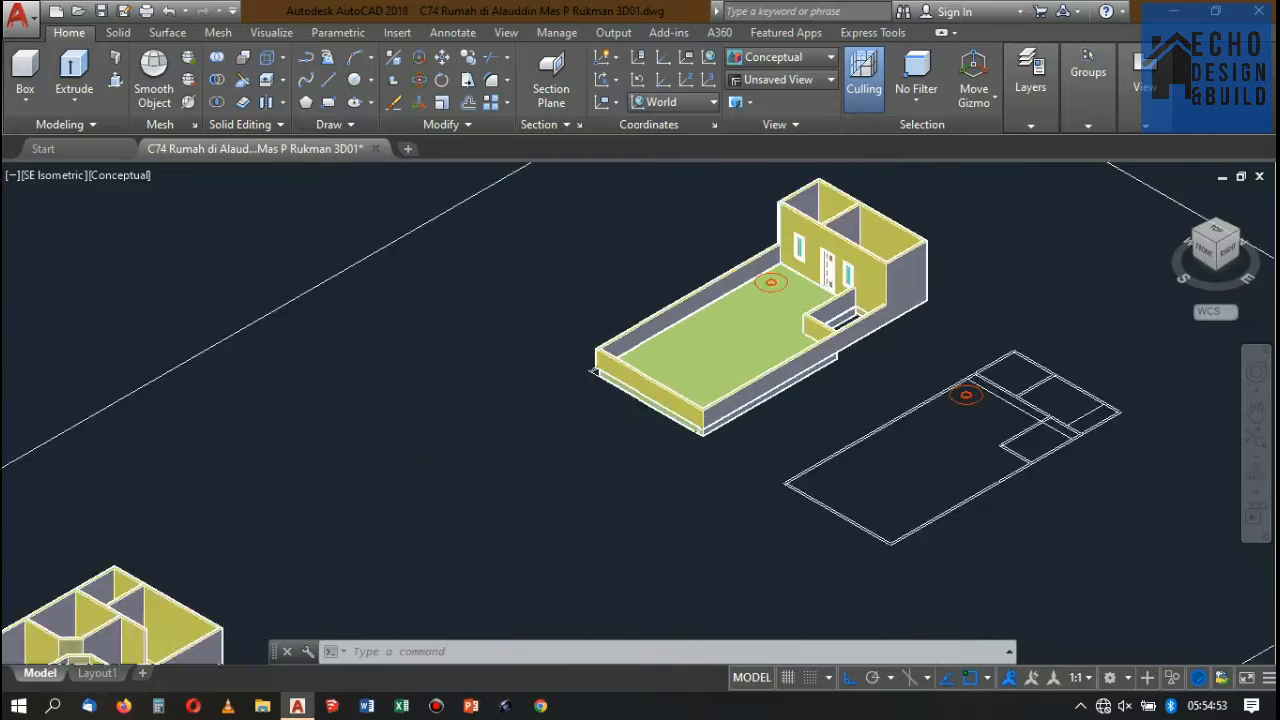
- Compare the three walled models on the site with the original slab models kept beside it
scroll(790, 330, up, 4)
scroll(850, 260, down, 7)
scroll(850, 260, up, 1)
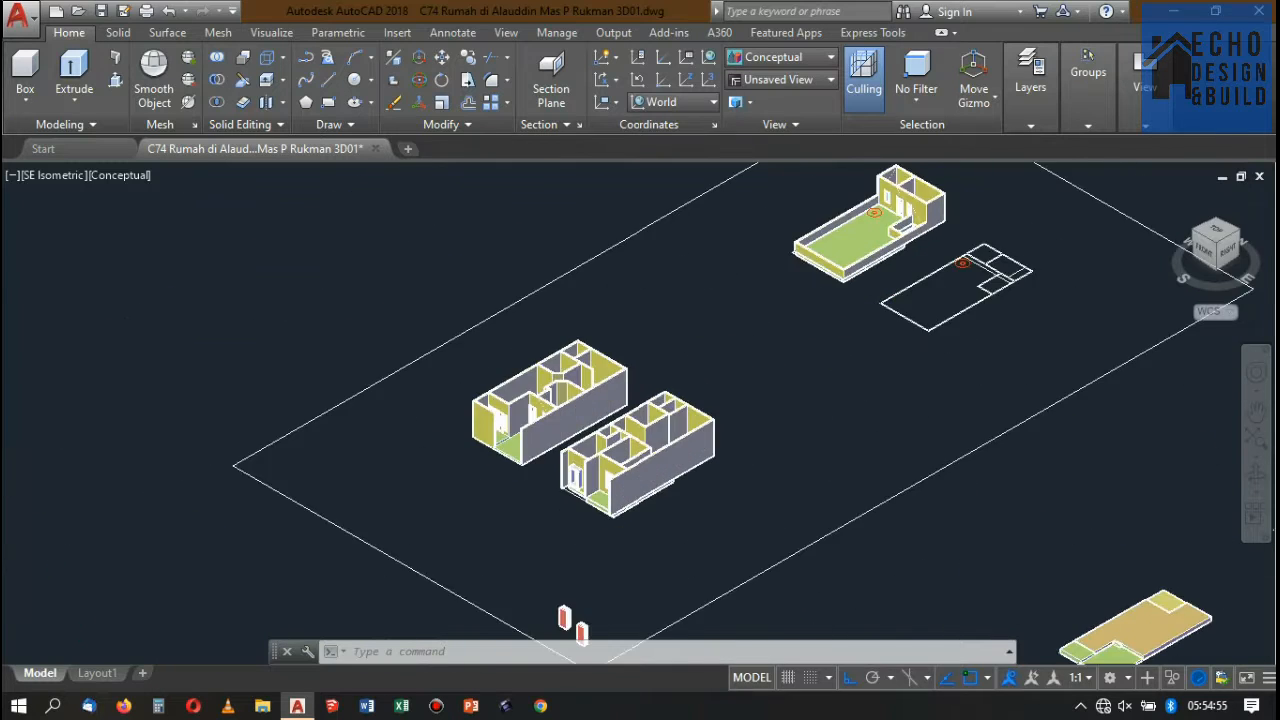
scroll(717, 308, down, 5)
scroll(800, 360, up, 3)
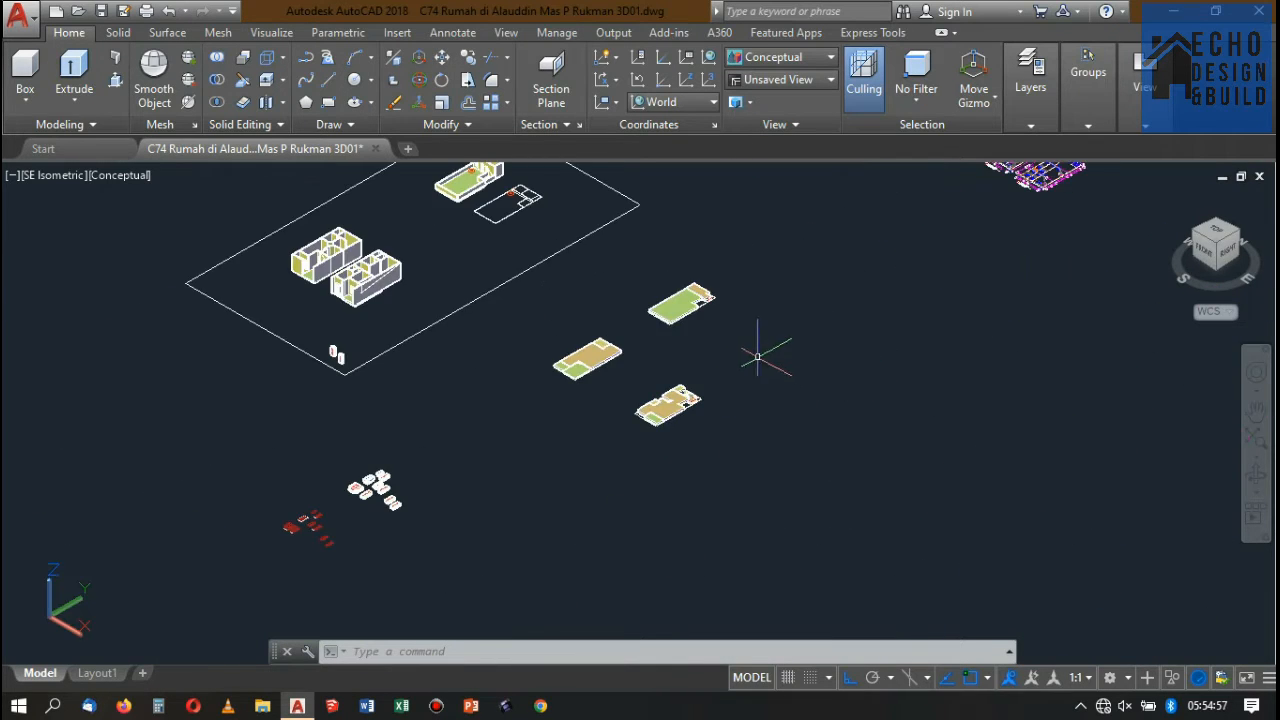
scroll(765, 340, up, 5)
scroll(801, 268, down, 2)
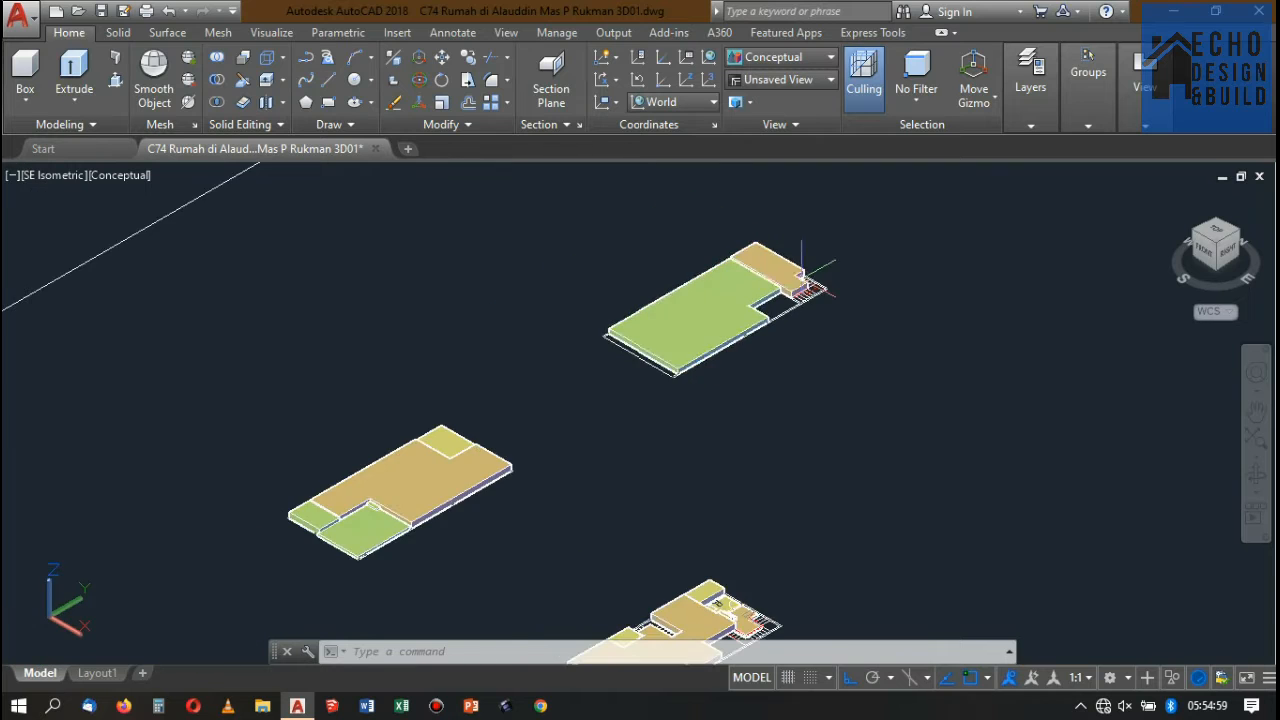
scroll(801, 268, down, 5)
scroll(700, 300, down, 2)
scroll(700, 300, up, 2)
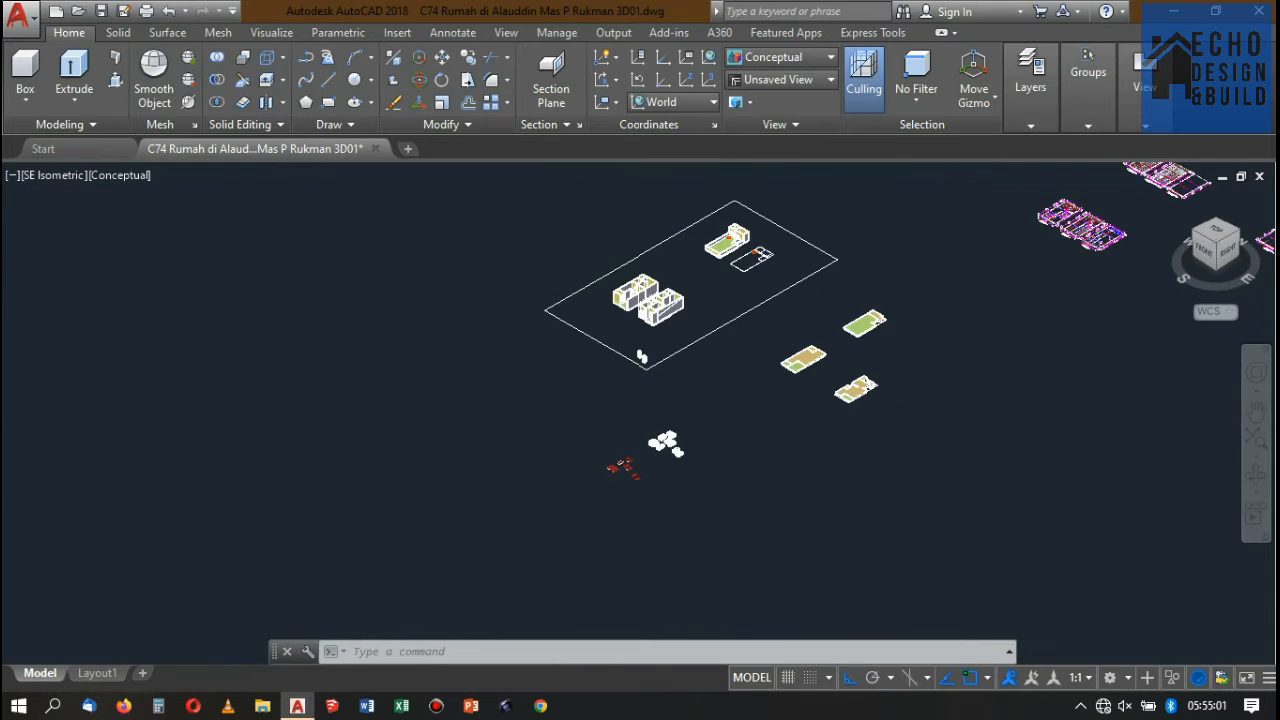
scroll(670, 270, up, 4)
scroll(675, 275, down, 5)
scroll(682, 278, up, 3)
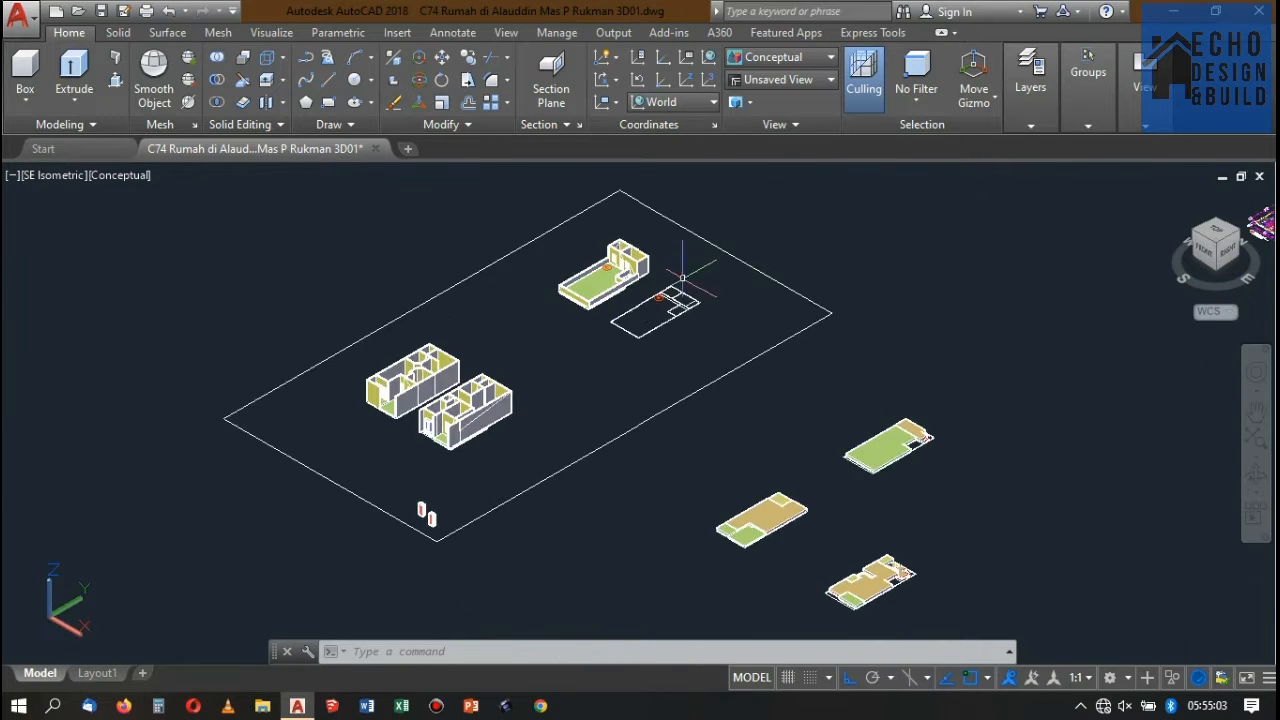
scroll(682, 278, up, 4)
scroll(682, 278, down, 5)
scroll(682, 278, up, 5)
scroll(682, 280, down, 1)
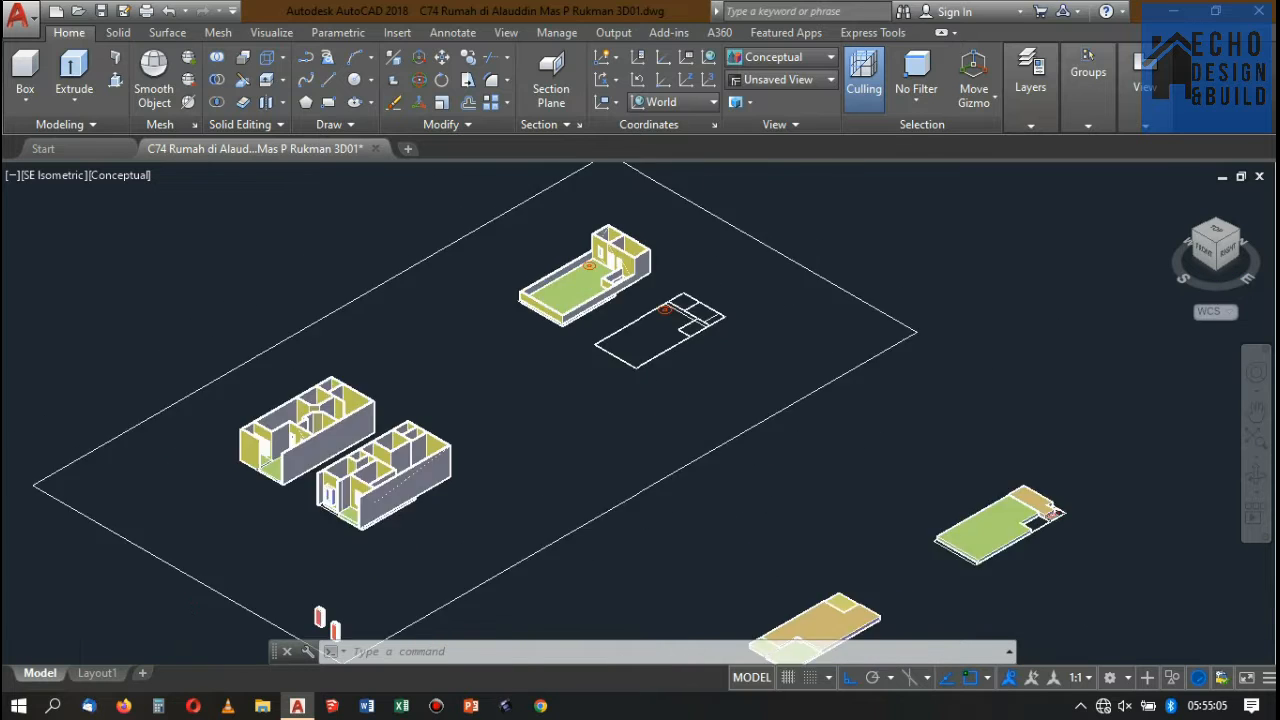
scroll(619, 292, down, 4)
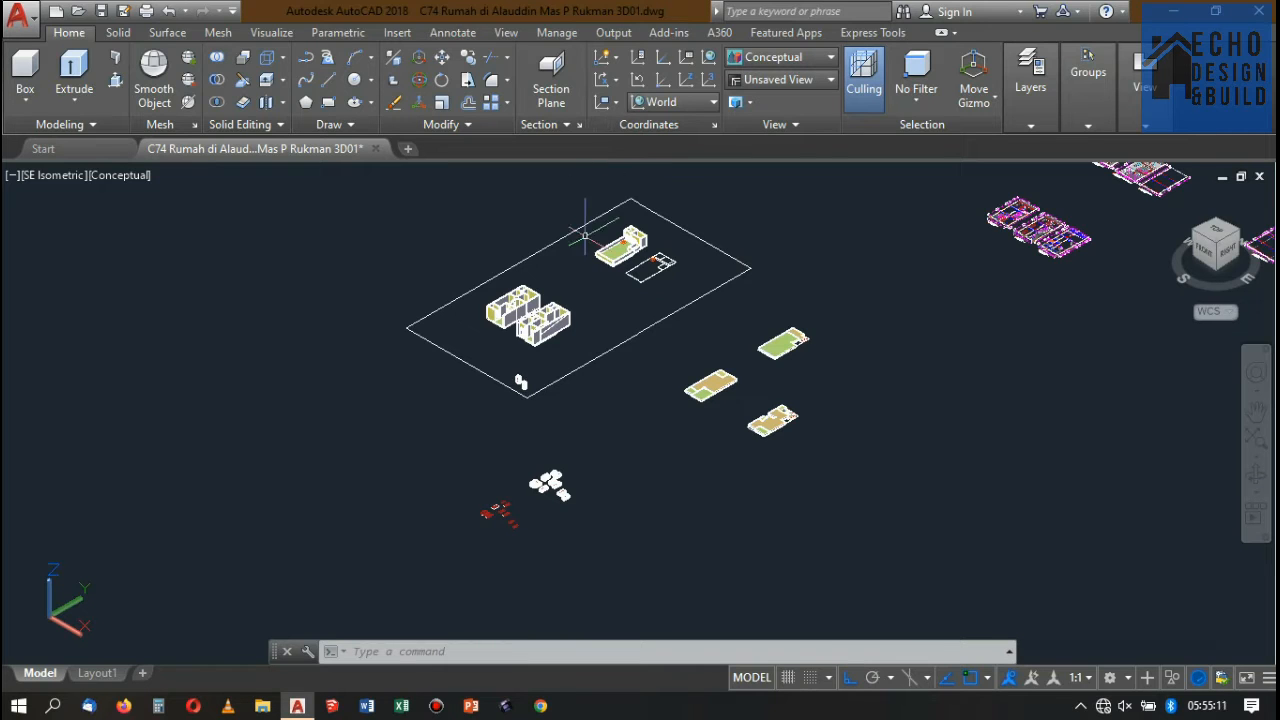
- Examine the two walled houses side by side with their placed floor slabs
scroll(645, 235, up, 5)
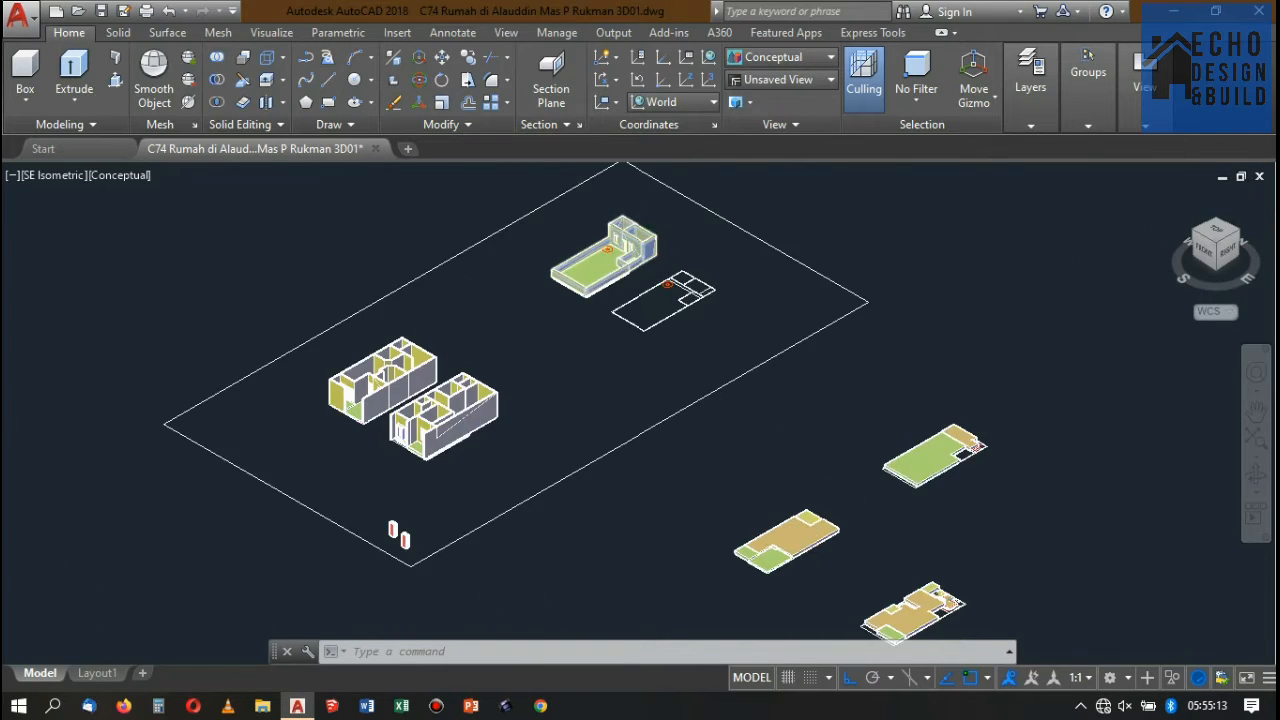
scroll(645, 235, down, 3)
scroll(645, 235, up, 1)
scroll(443, 377, up, 4)
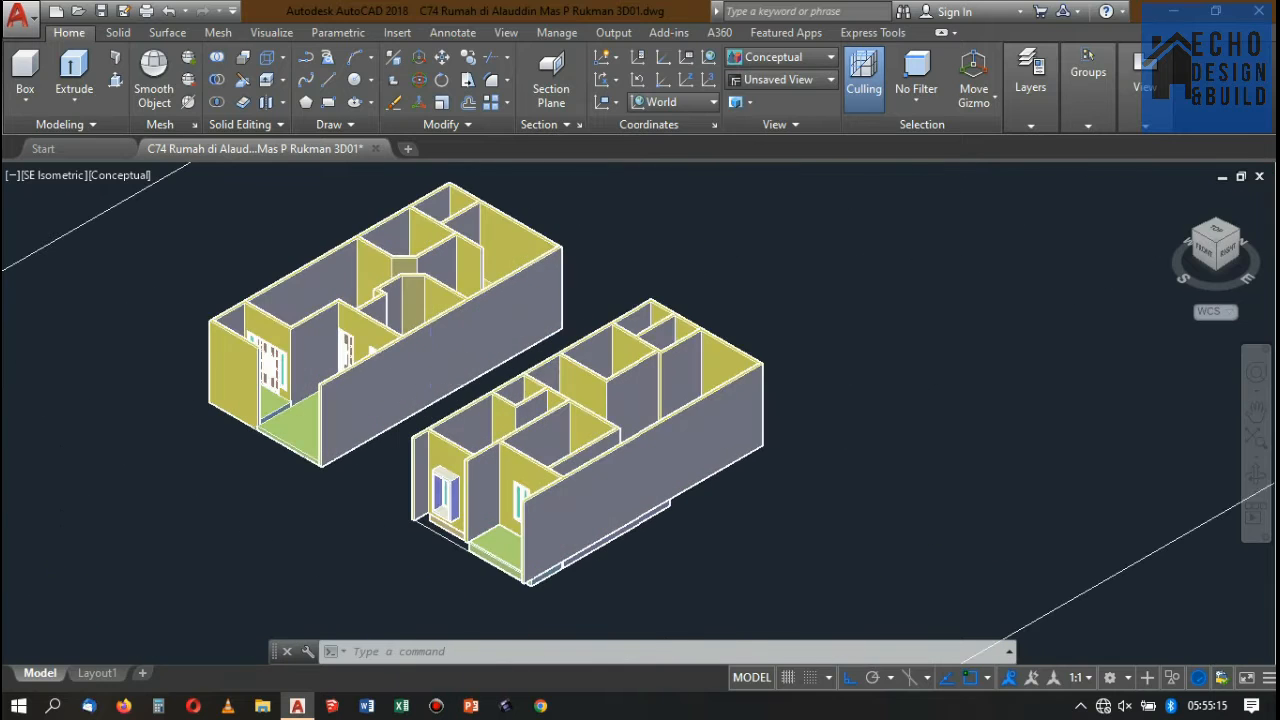
scroll(650, 318, down, 5)
scroll(645, 315, up, 5)
scroll(630, 308, down, 4)
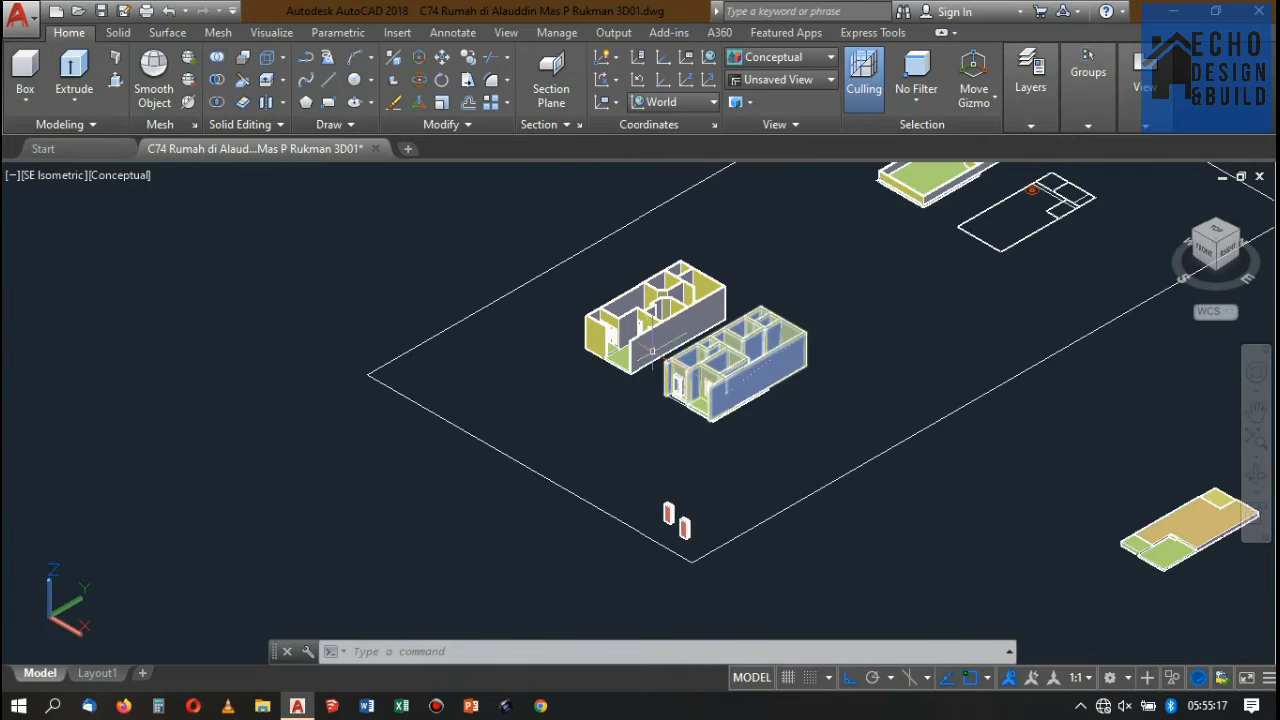
scroll(616, 300, up, 4)
scroll(616, 300, up, 1)
scroll(630, 300, down, 5)
scroll(650, 297, up, 4)
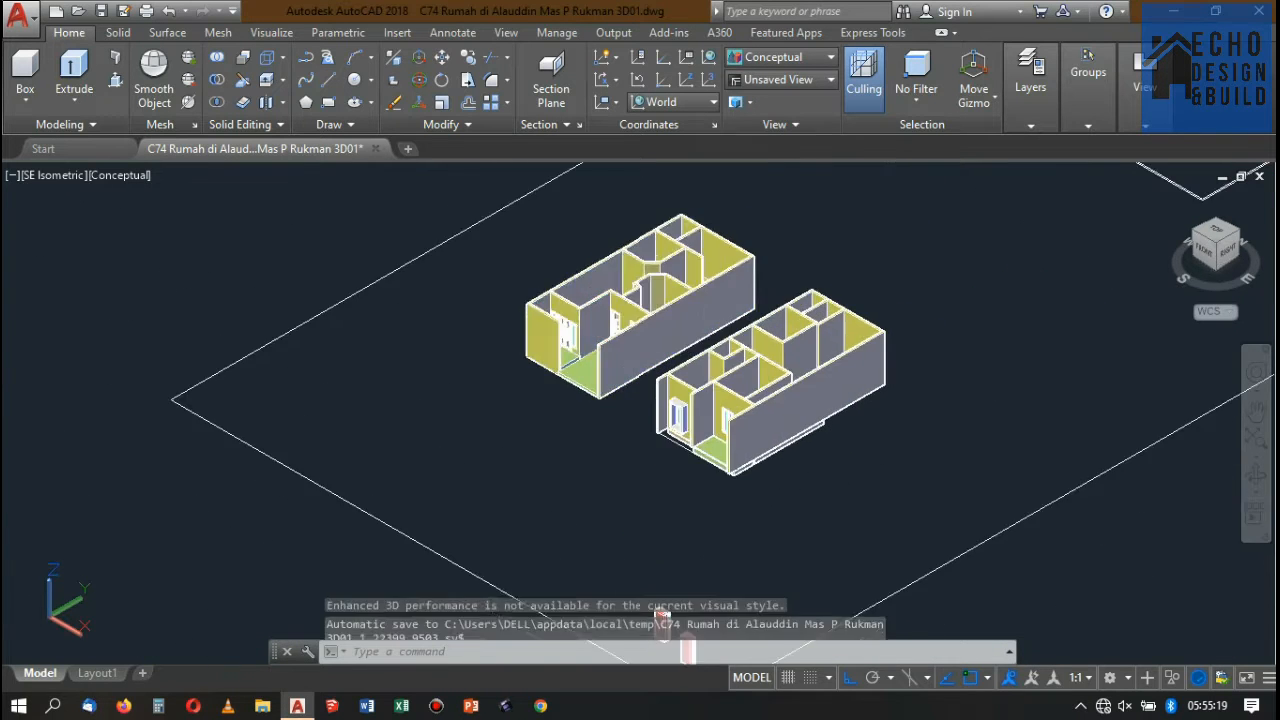
scroll(664, 289, down, 5)
scroll(707, 256, up, 3)
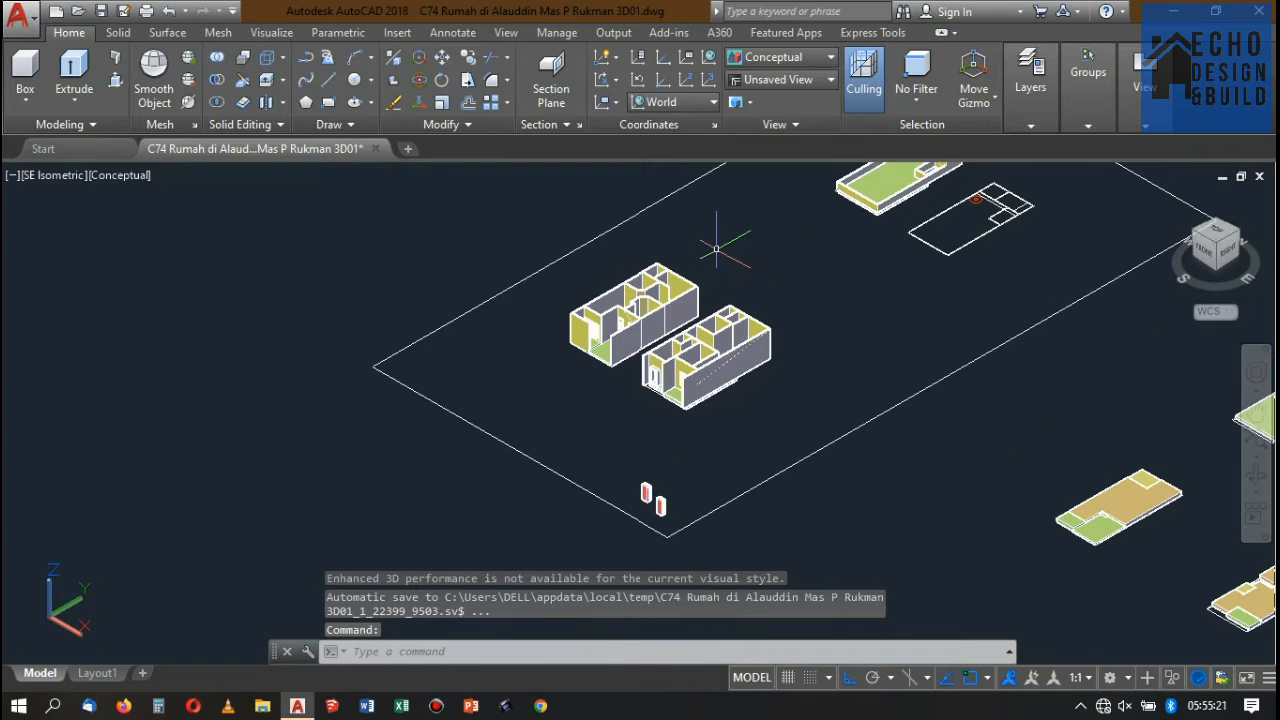
- Survey the two walled houses and the terrace model within the site outline alongside the separate slab models and small component pieces outside it
scroll(733, 262, up, 2)
scroll(715, 285, down, 4)
scroll(700, 310, up, 3)
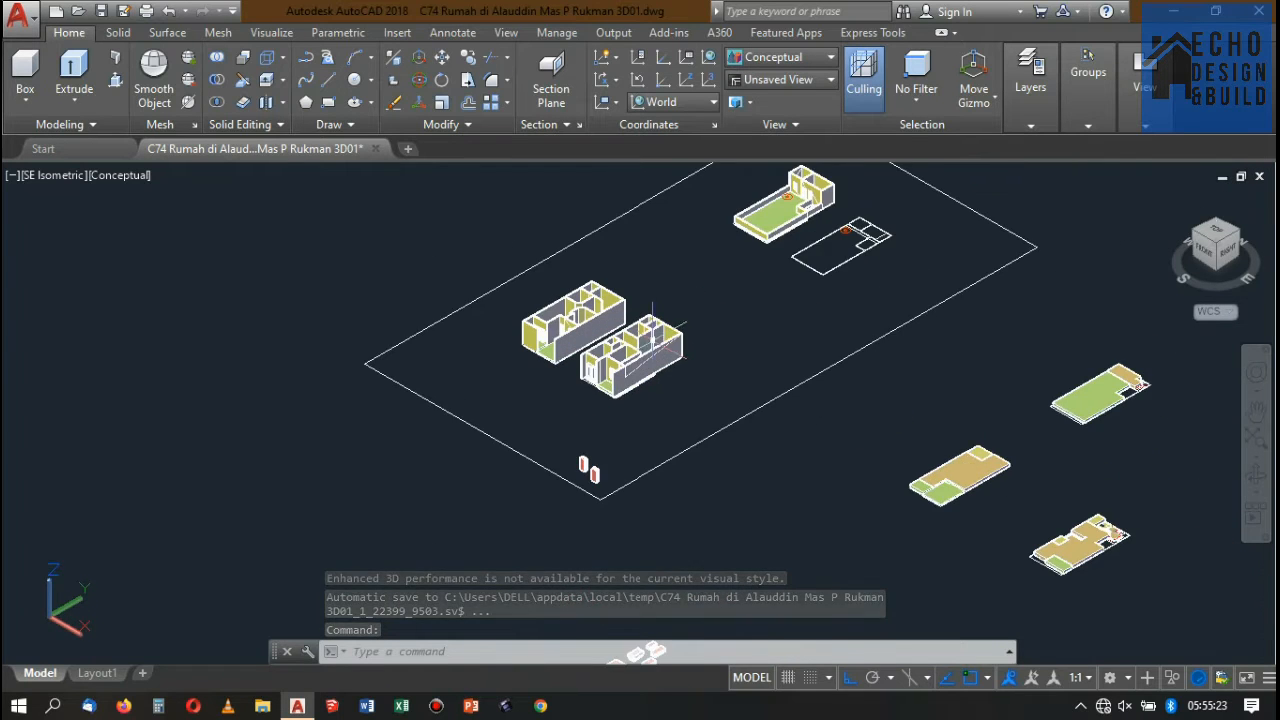
scroll(730, 300, down, 5)
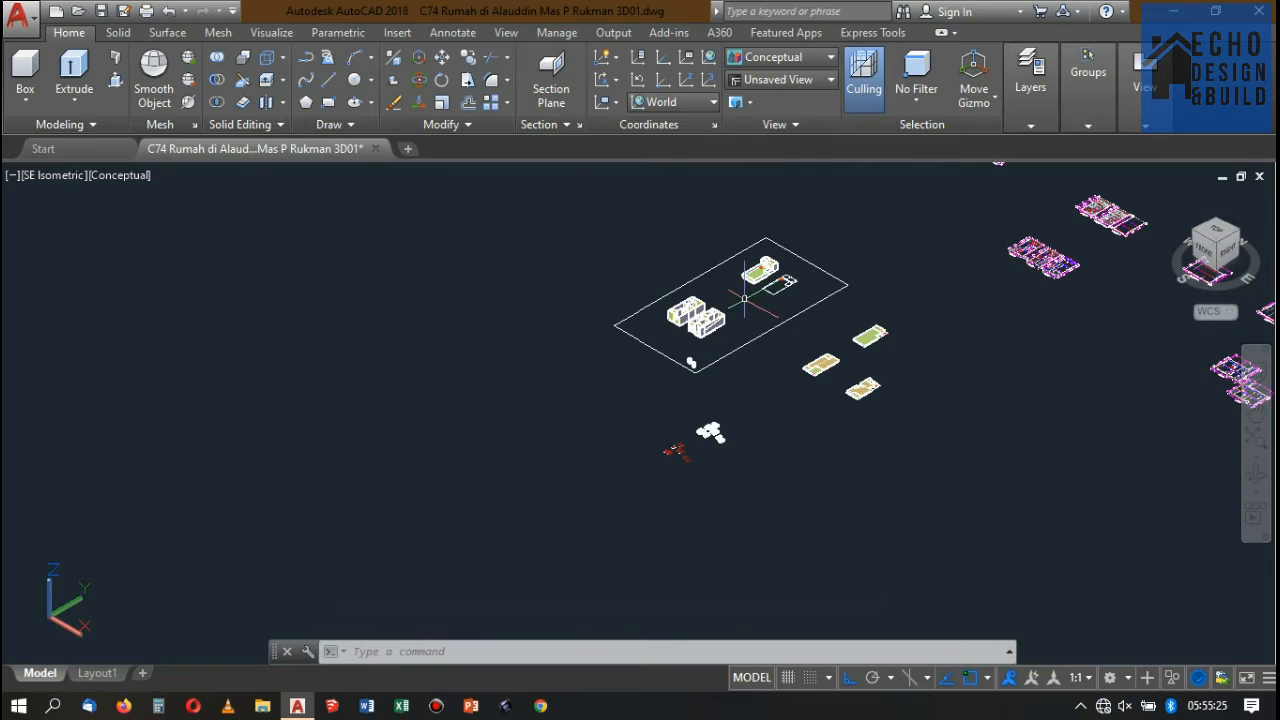
scroll(714, 294, up, 6)
scroll(646, 330, up, 2)
scroll(700, 315, down, 5)
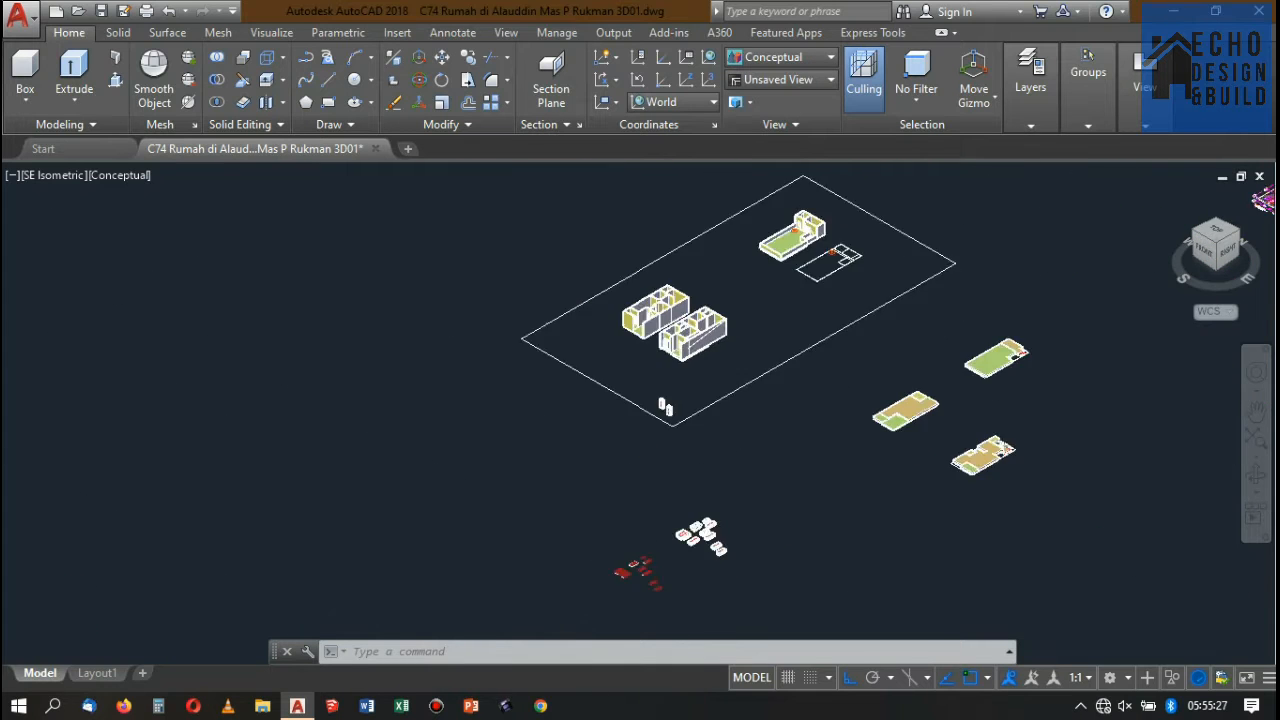
scroll(749, 301, up, 2)
scroll(749, 301, up, 5)
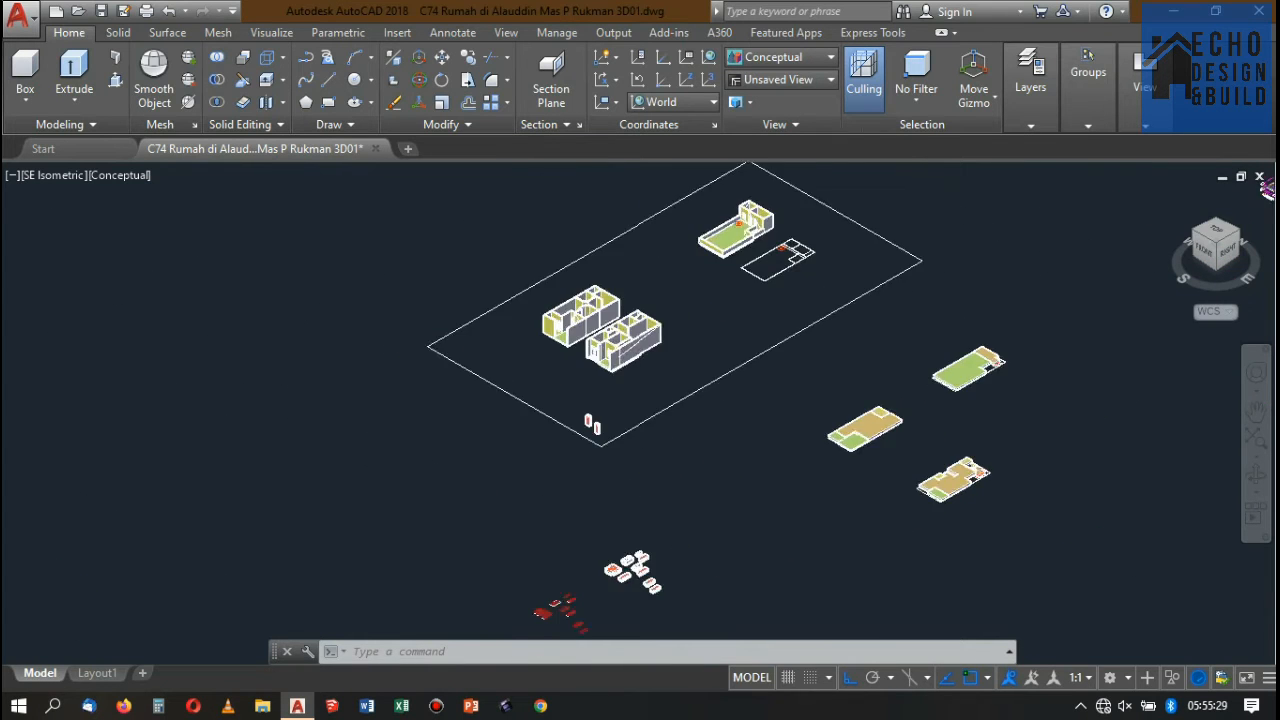
scroll(632, 396, down, 4)
scroll(591, 403, up, 5)
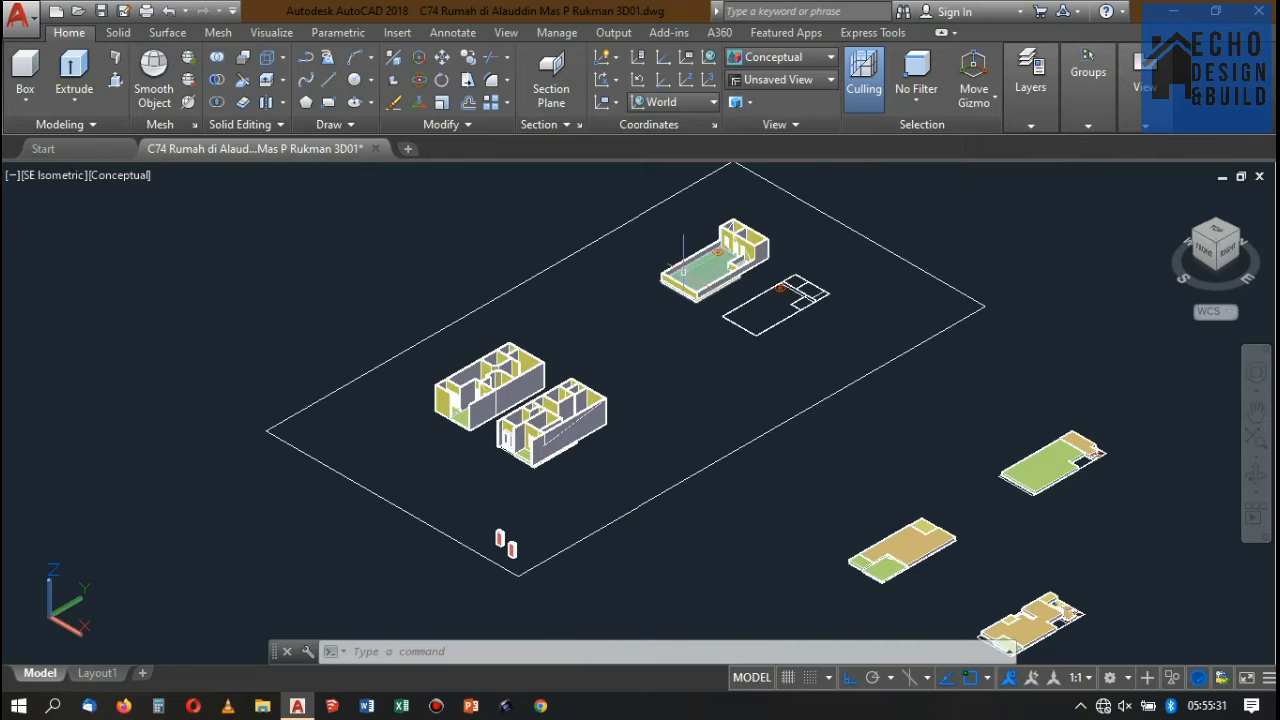
scroll(814, 320, down, 4)
scroll(730, 310, up, 6)
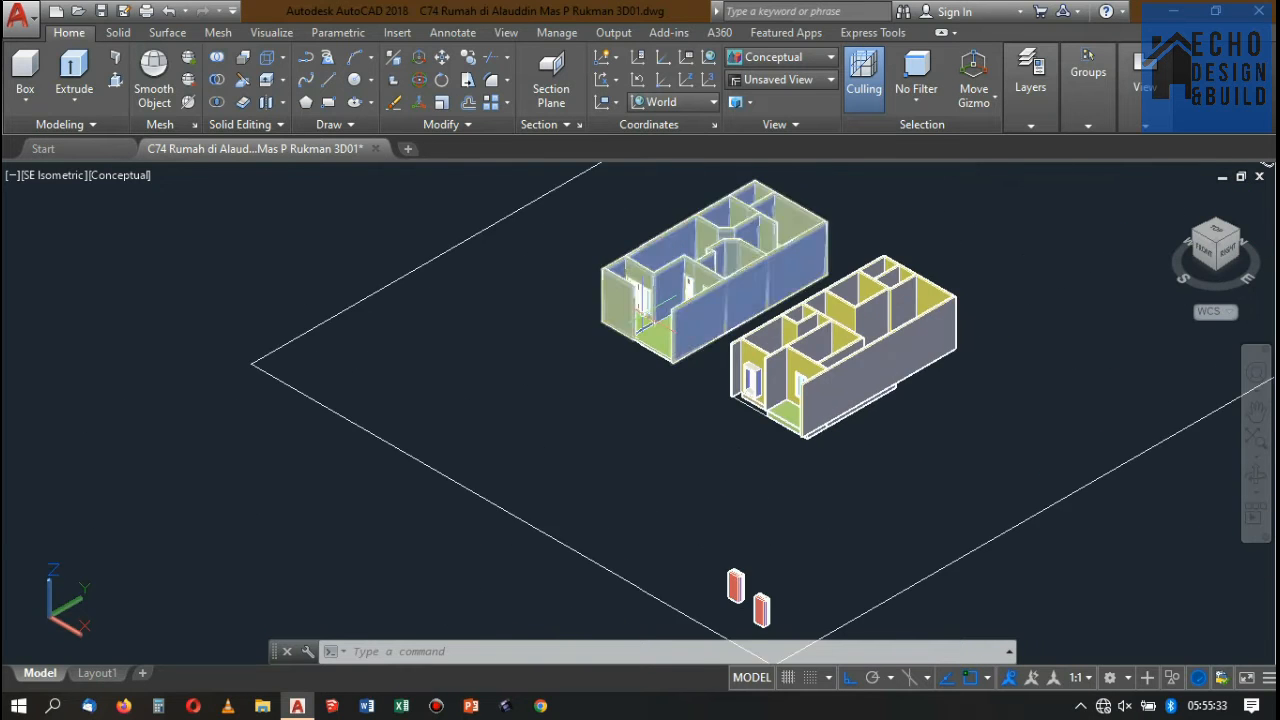
scroll(720, 305, down, 3)
scroll(784, 320, down, 4)
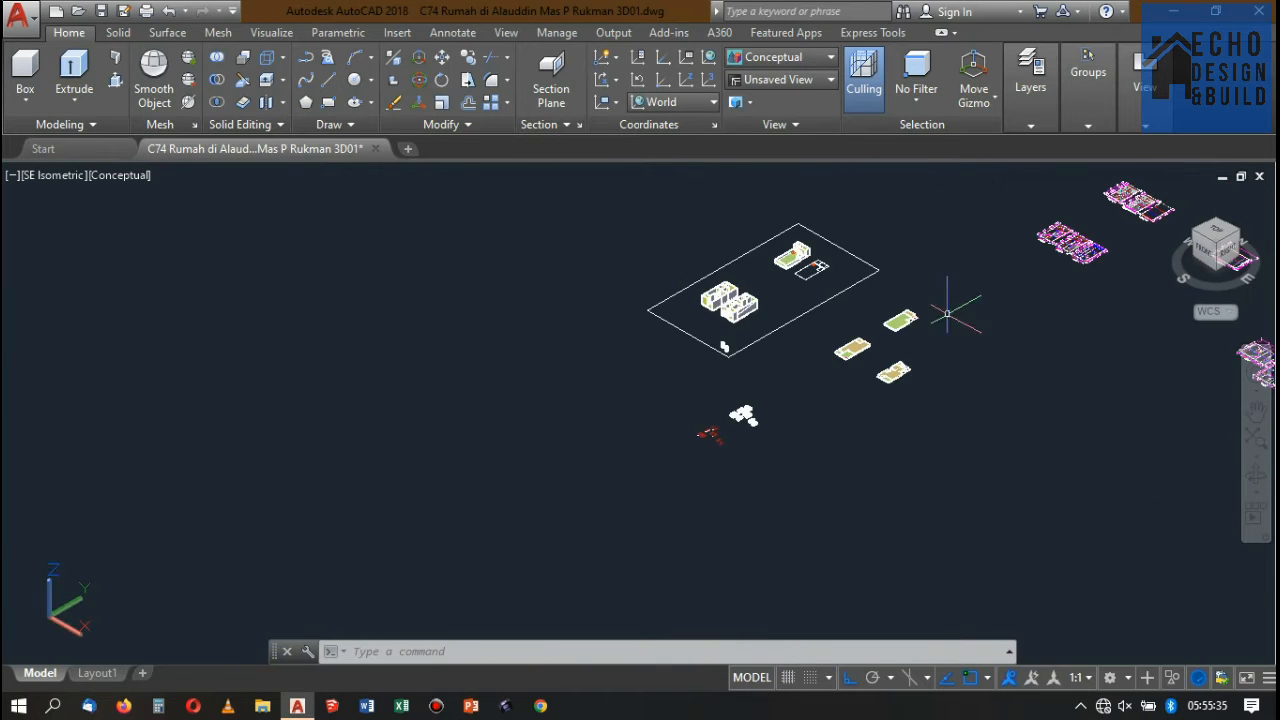
- Examine the terrace model beside its flat wall outline and its placement relative to the two walled houses
scroll(903, 337, up, 6)
scroll(882, 298, down, 5)
scroll(766, 194, up, 10)
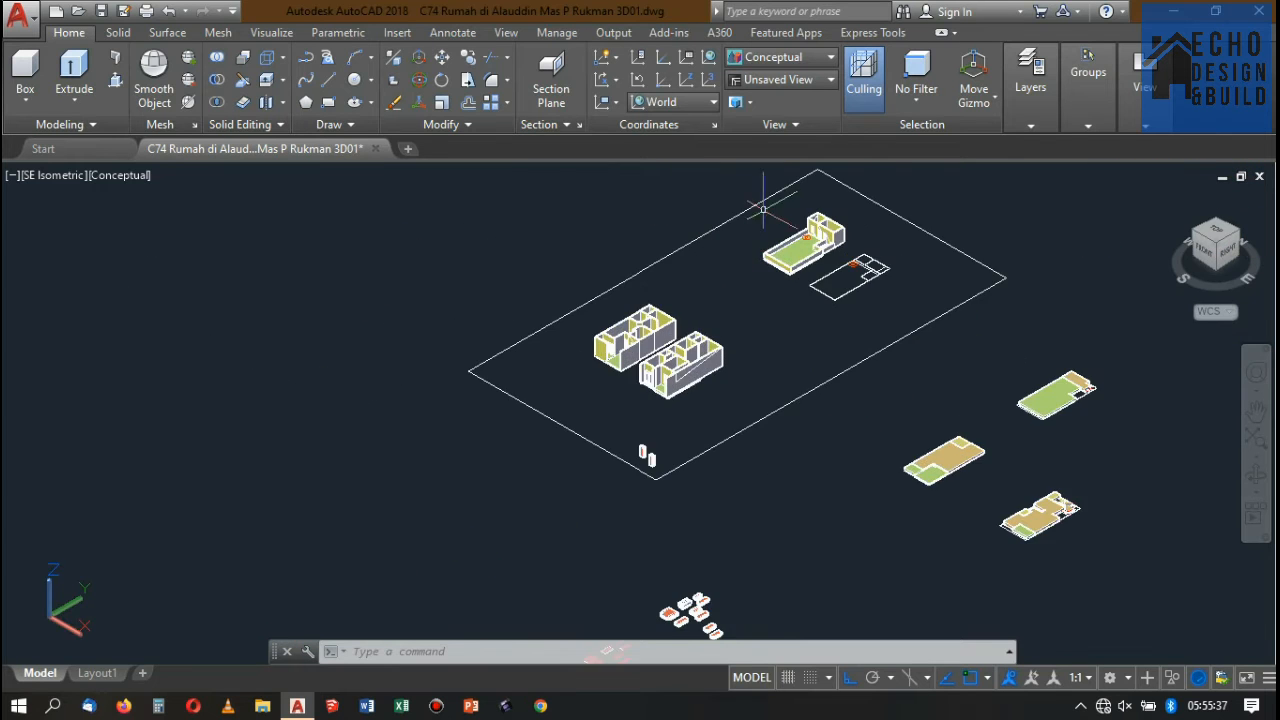
scroll(890, 256, down, 5)
scroll(880, 270, up, 8)
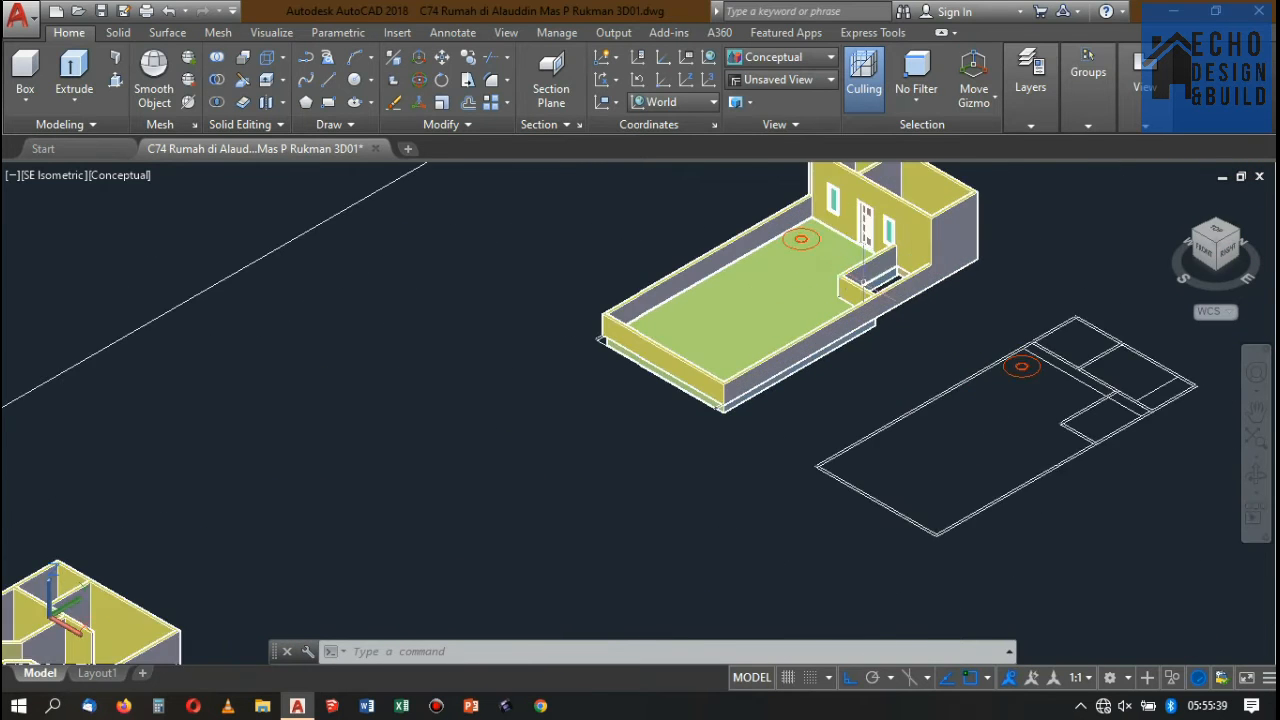
scroll(872, 290, down, 7)
scroll(850, 265, up, 5)
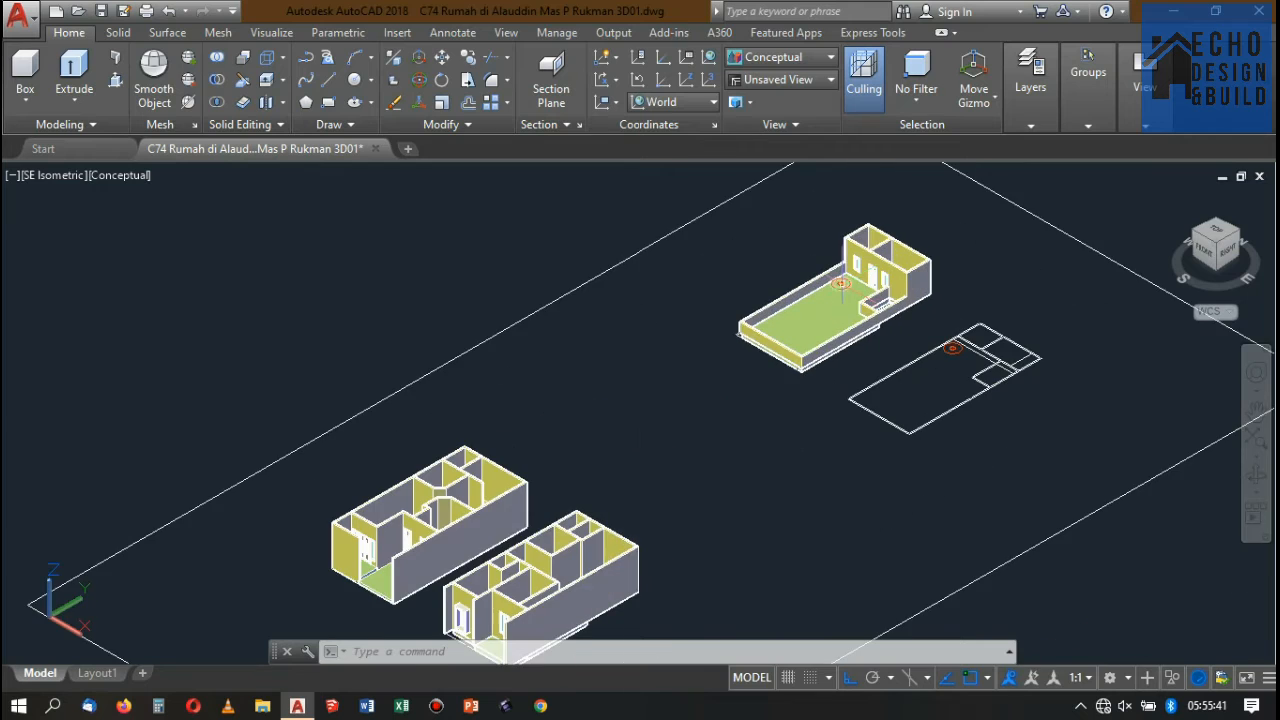
scroll(817, 248, down, 5)
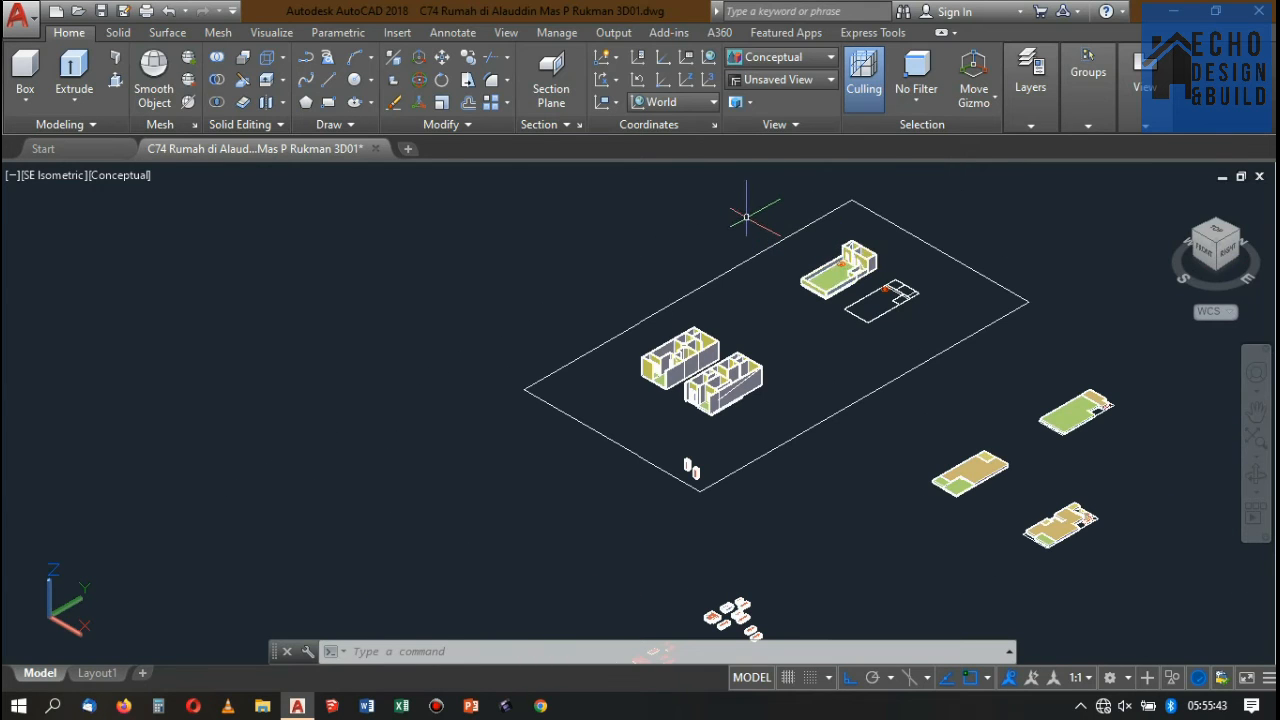